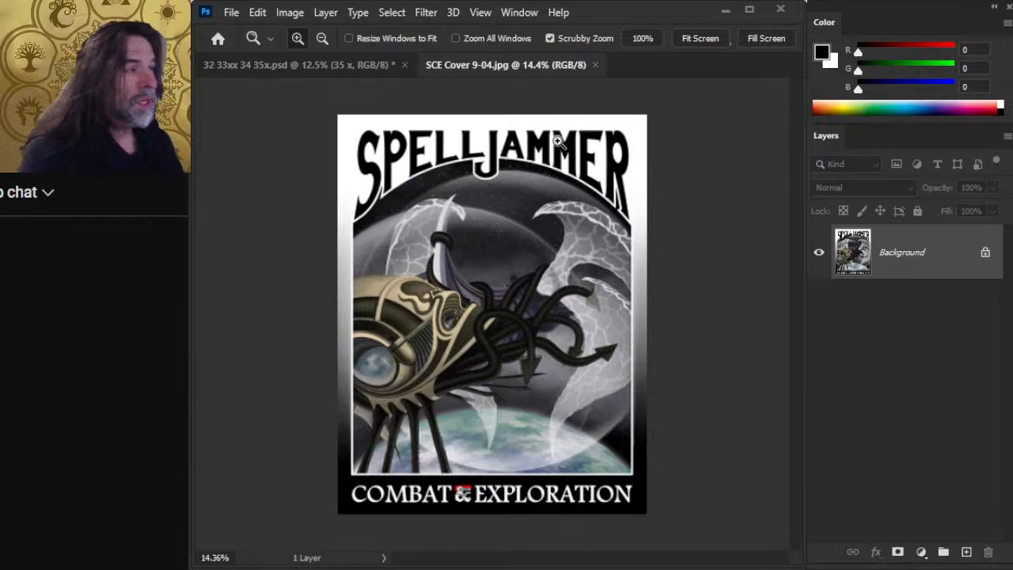
# Look through the Reddit post listing the stream episodes and the comments below it.
pyautogui.click(322, 38)
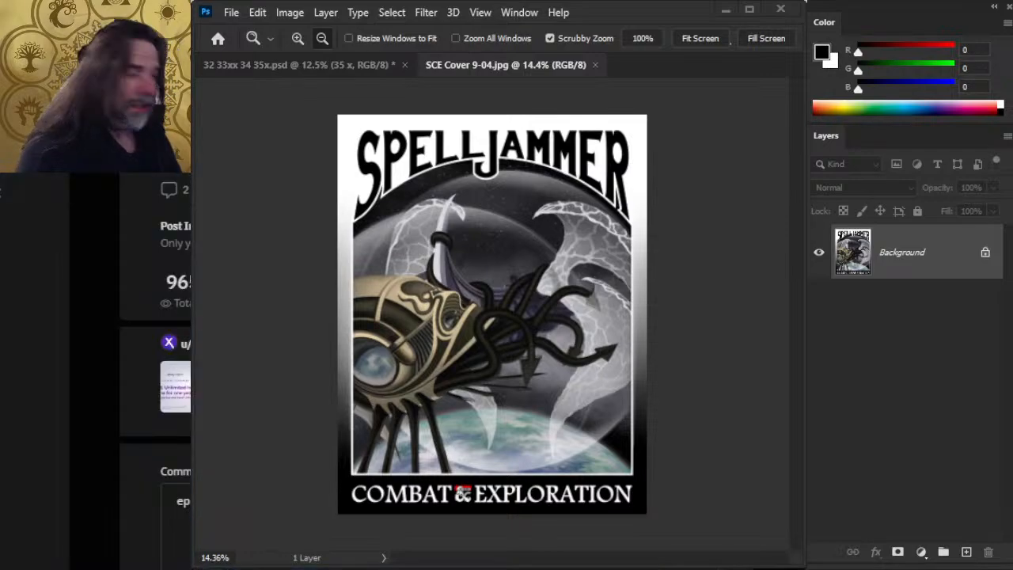
pyautogui.click(181, 502)
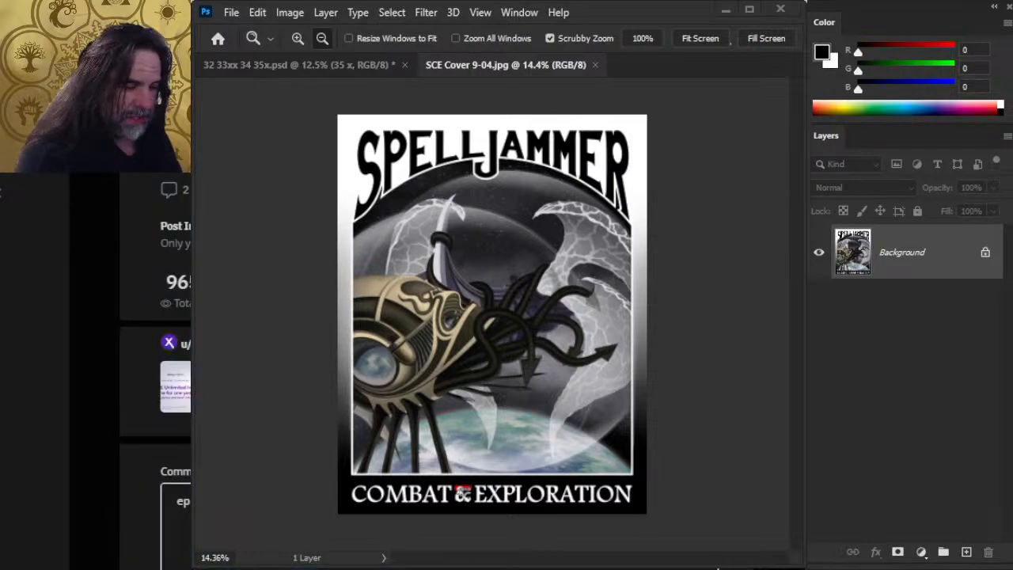
pyautogui.scroll(-4, 154, 372)
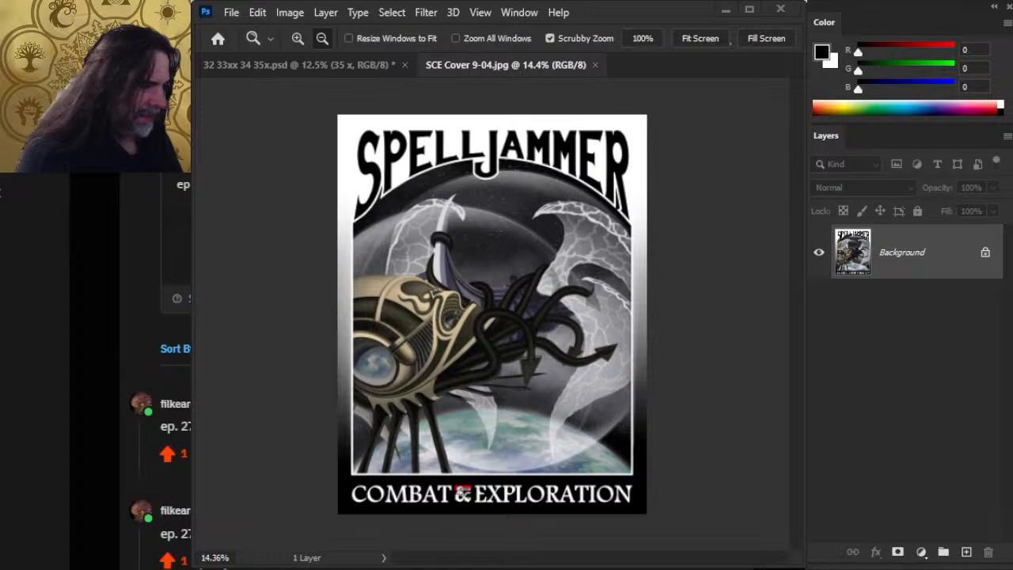
pyautogui.scroll(4, 159, 372)
pyautogui.scroll(-2, 158, 372)
pyautogui.scroll(6, 158, 372)
pyautogui.scroll(2, 158, 372)
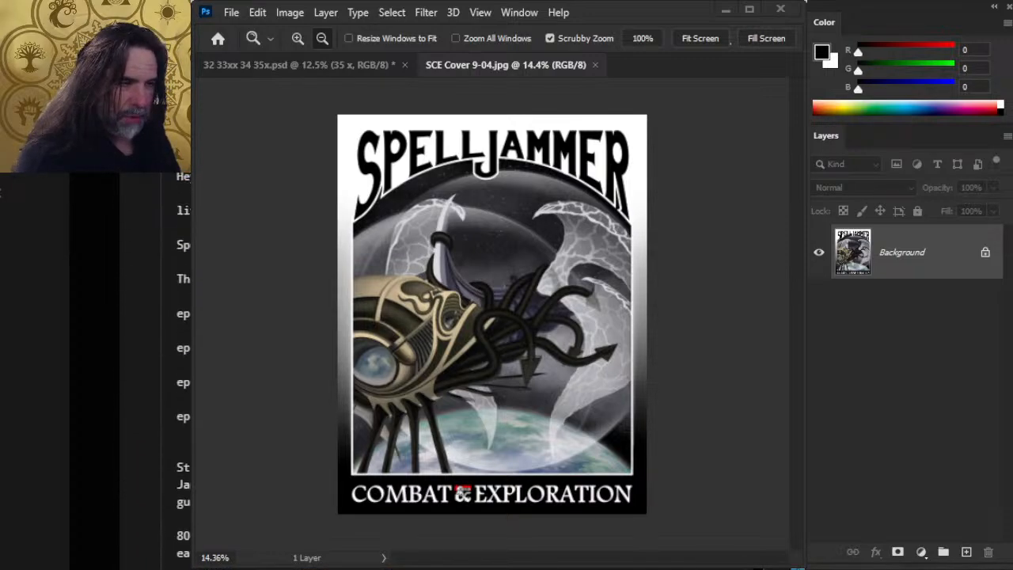
pyautogui.scroll(-2, 174, 372)
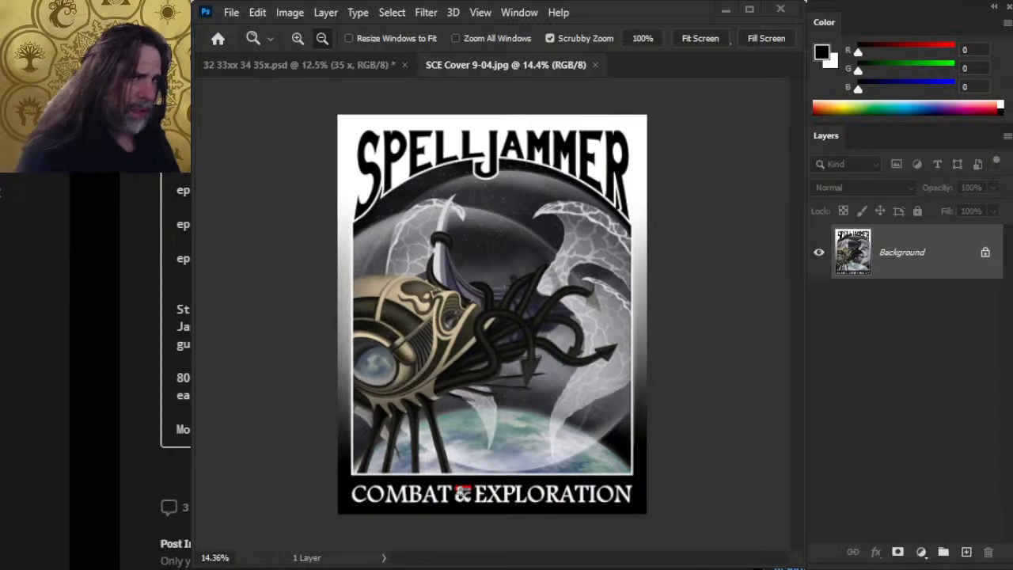
pyautogui.moveTo(1, 235); pyautogui.dragTo(189, 271)
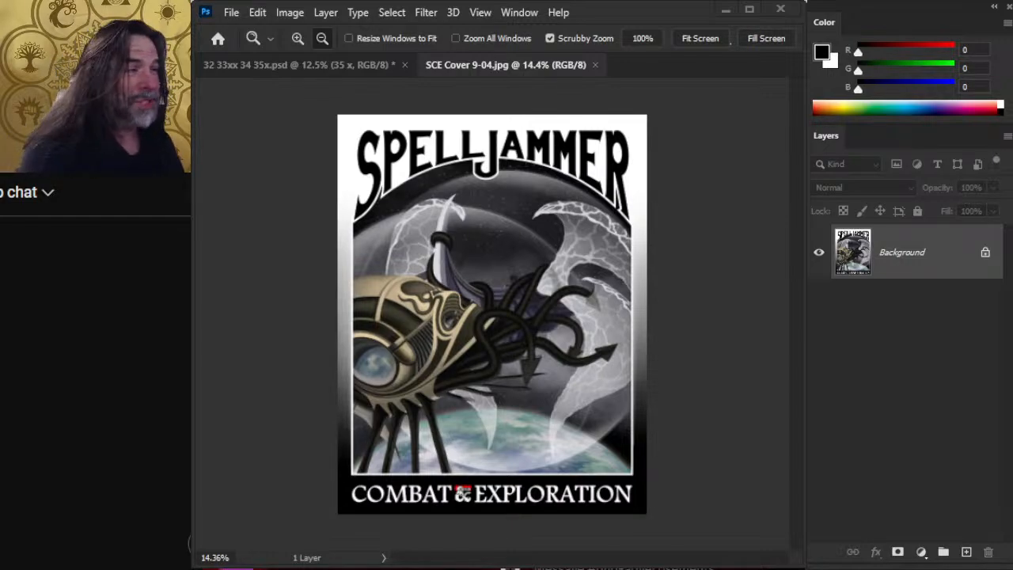
# Switch to the browser, open the artist's own X profile and look through its recent posts.
pyautogui.hotkey('alt', 'Tab')
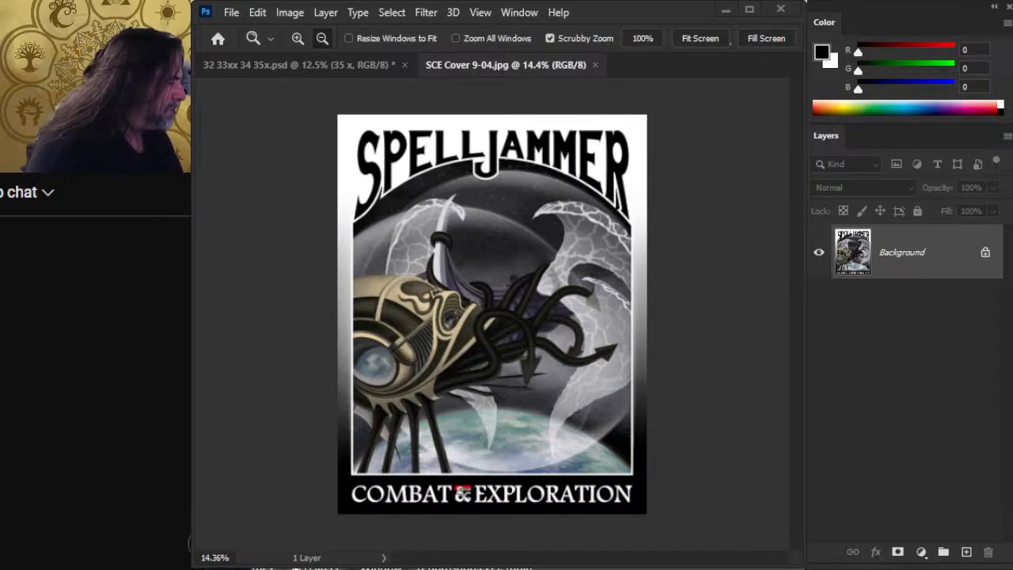
pyautogui.hotkey('alt', 'Tab')
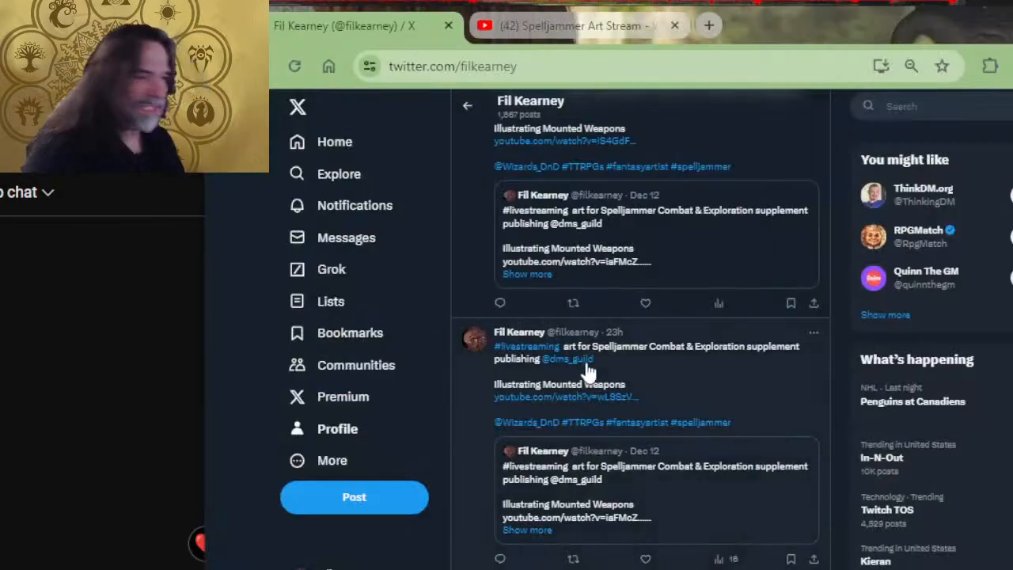
pyautogui.click(316, 428)
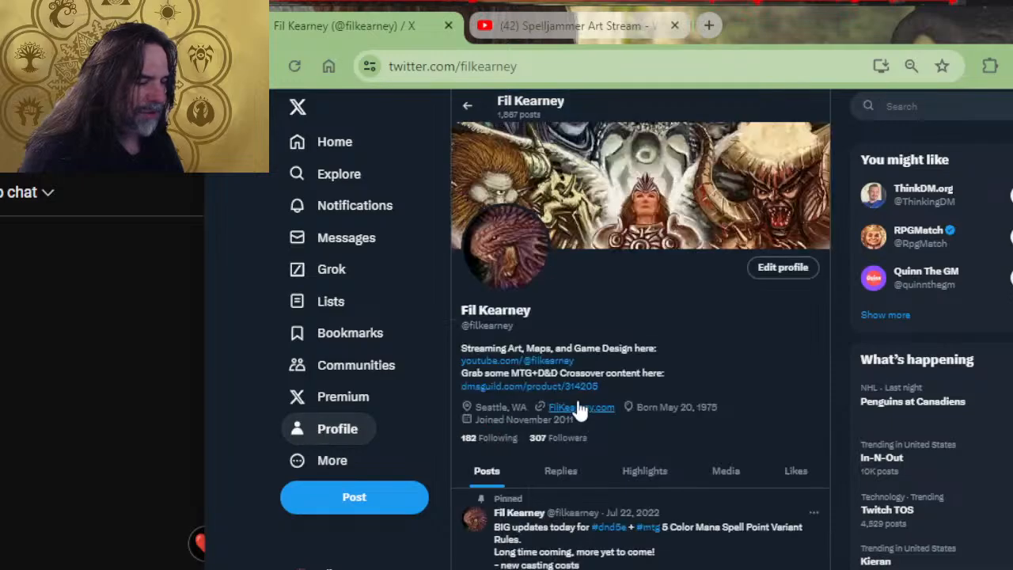
pyautogui.scroll(-8, 556, 344)
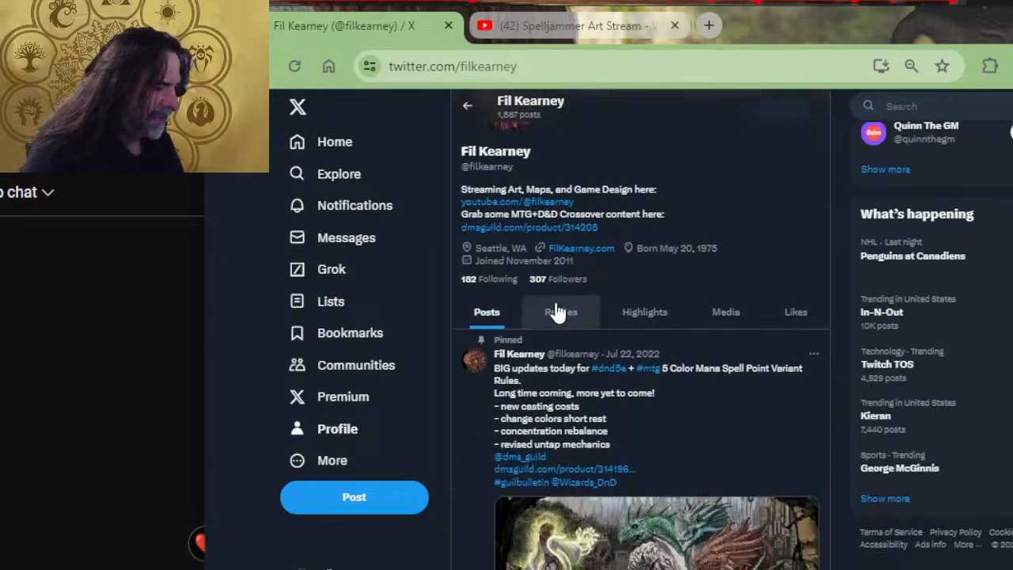
pyautogui.scroll(-10, 604, 334)
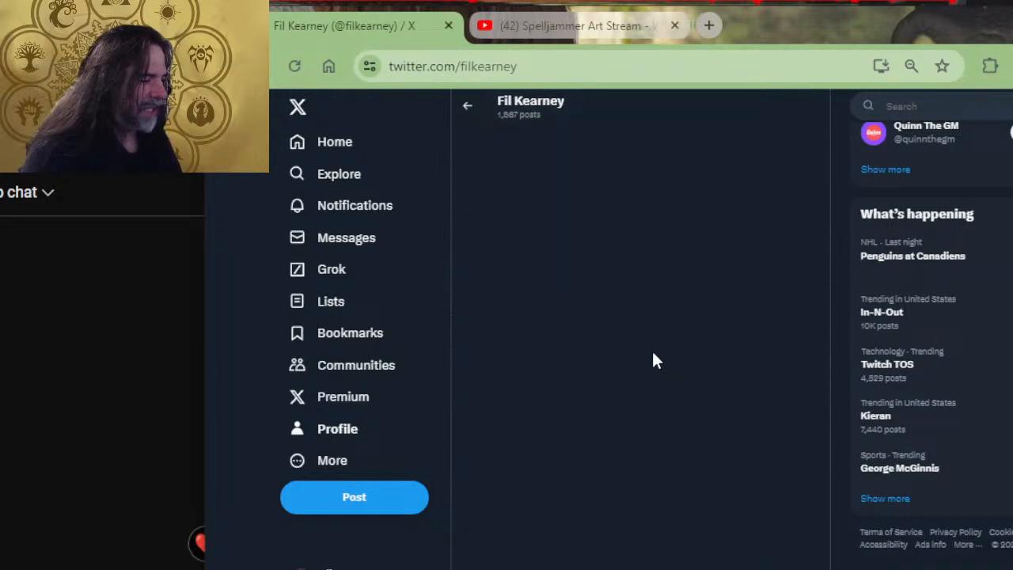
pyautogui.scroll(-10, 654, 365)
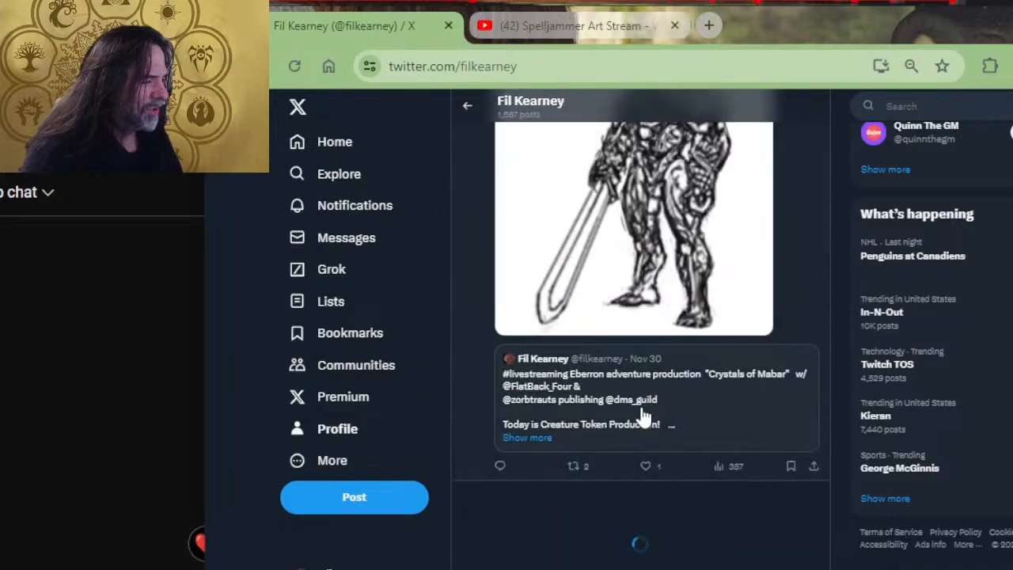
pyautogui.scroll(20, 712, 358)
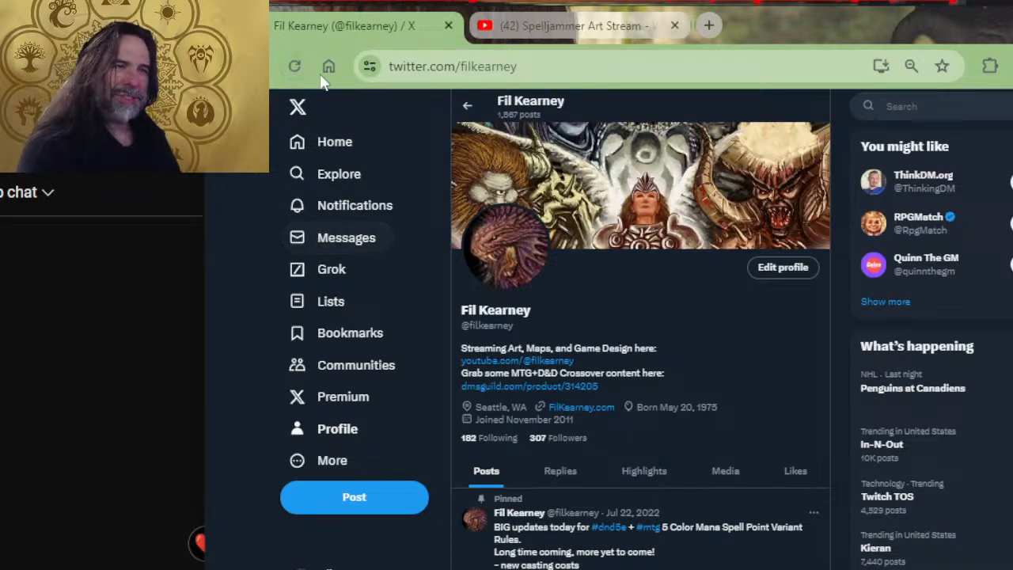
# Close the X profile tab and like the Spelljammer Art Stream ep 277 video on YouTube.
pyautogui.click(448, 25)
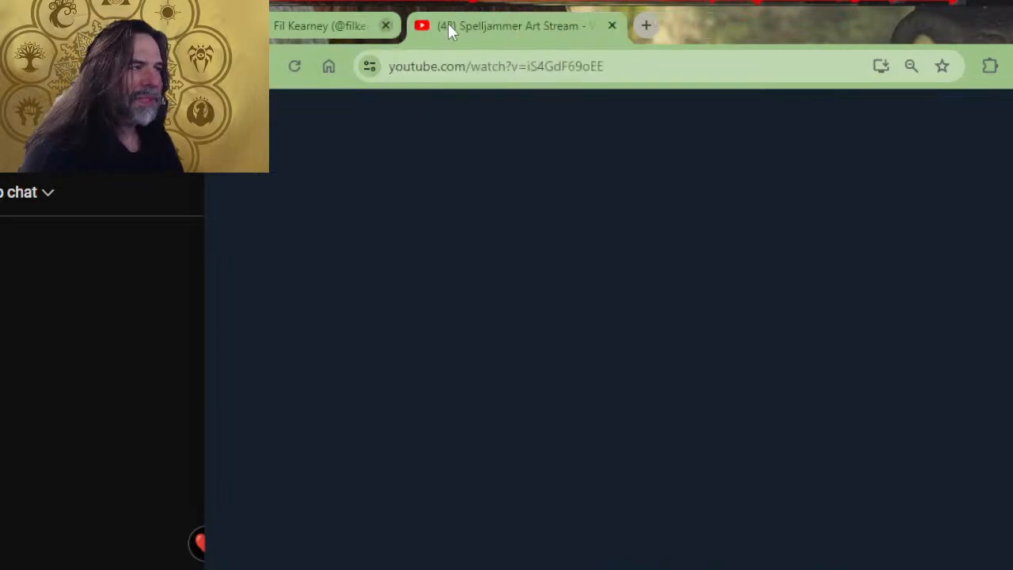
pyautogui.click(558, 535)
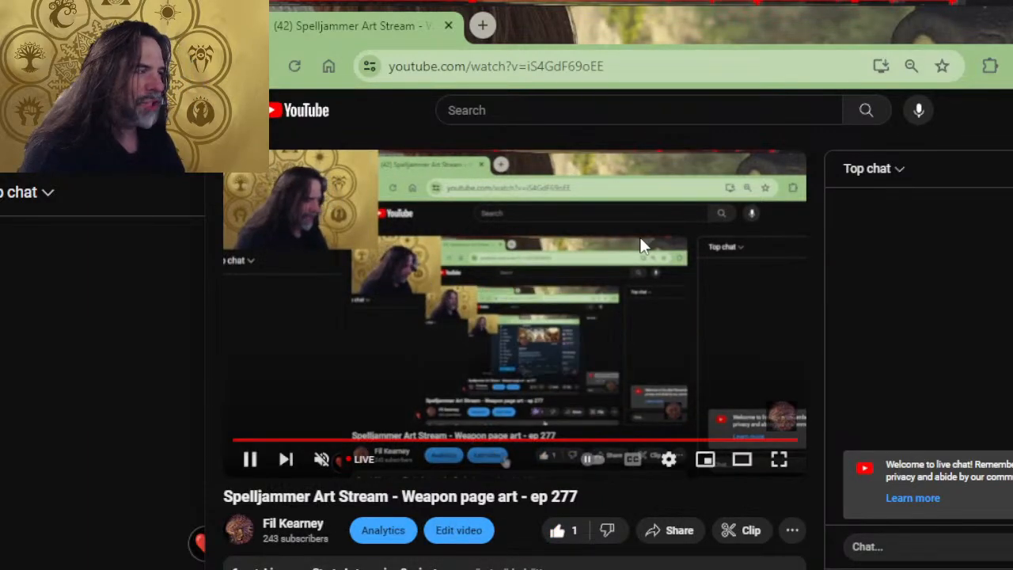
pyautogui.moveTo(555, 22); pyautogui.dragTo(551, 0)
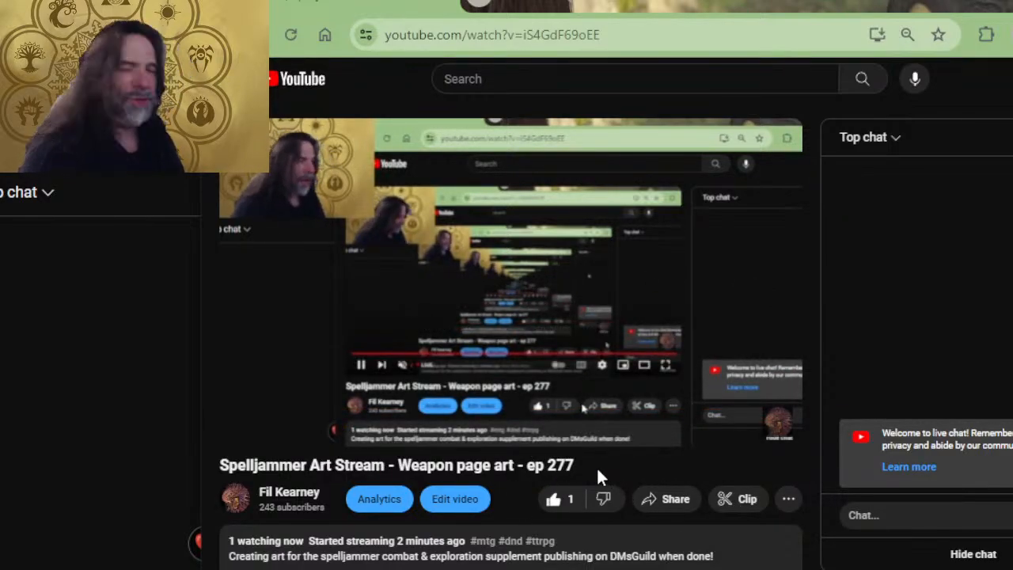
# Expand the YouTube stream's description to view its playlist and project links, then return to Photoshop.
pyautogui.hotkey('alt', 'Tab')
pyautogui.hotkey('alt', 'Tab')
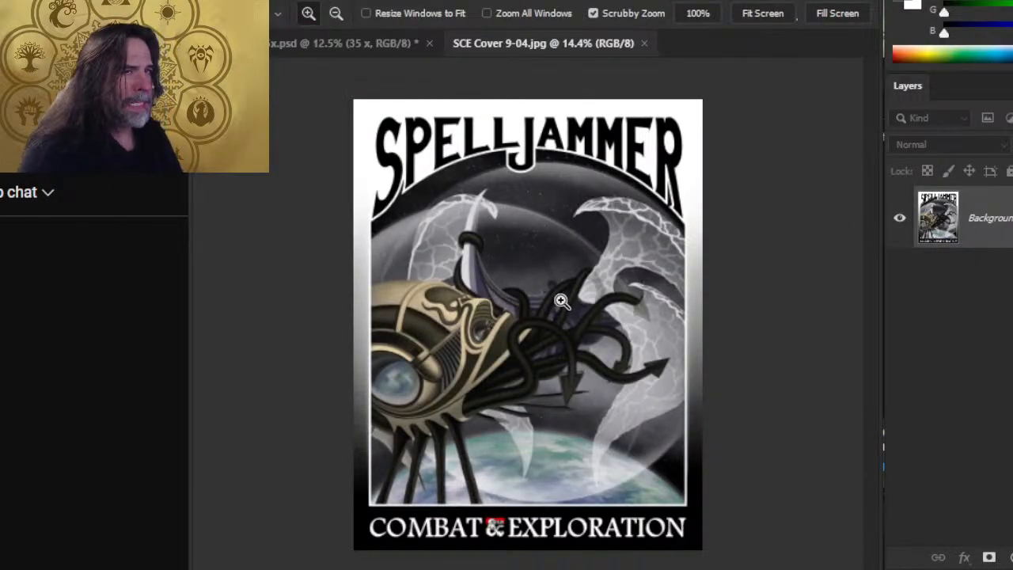
pyautogui.hotkey('alt', 'Tab')
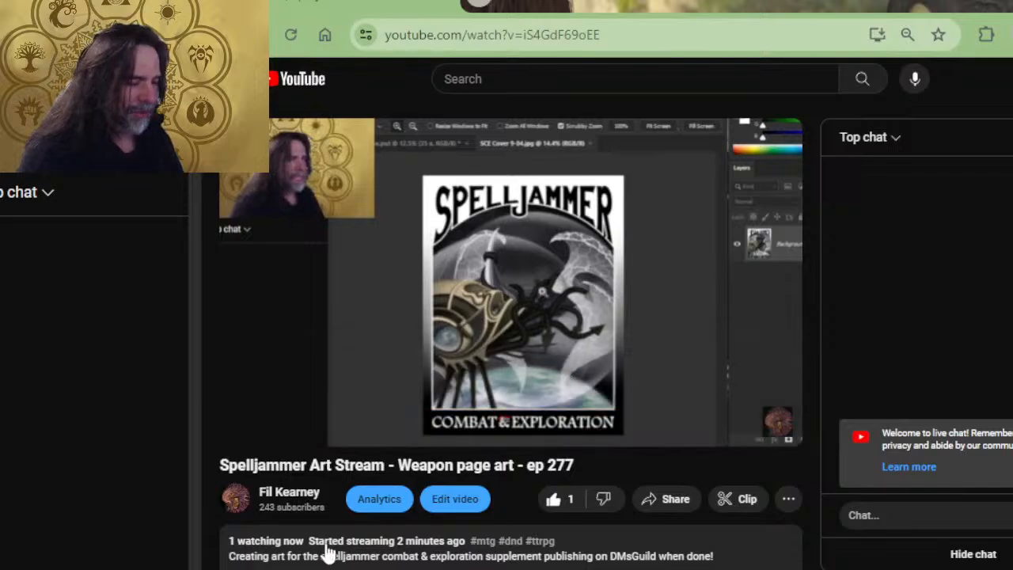
pyautogui.scroll(-2, 302, 475)
pyautogui.click(312, 435)
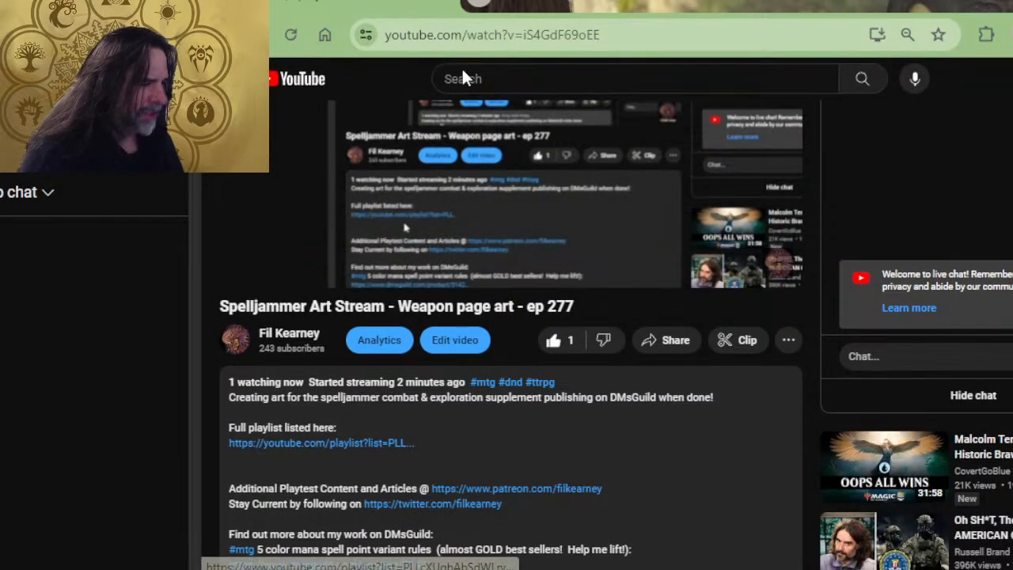
pyautogui.hotkey('alt', 'Tab')
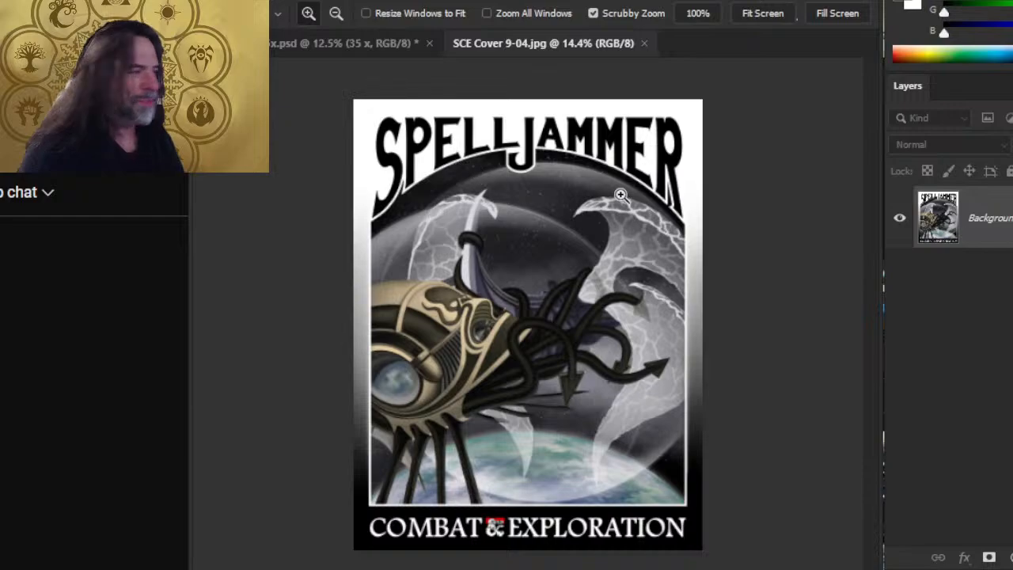
# Switch to the SCE Layout 12-12 document in Word and examine the Ranged Mounted Weapons page and its empty art space.
pyautogui.hotkey('alt', 'Tab')
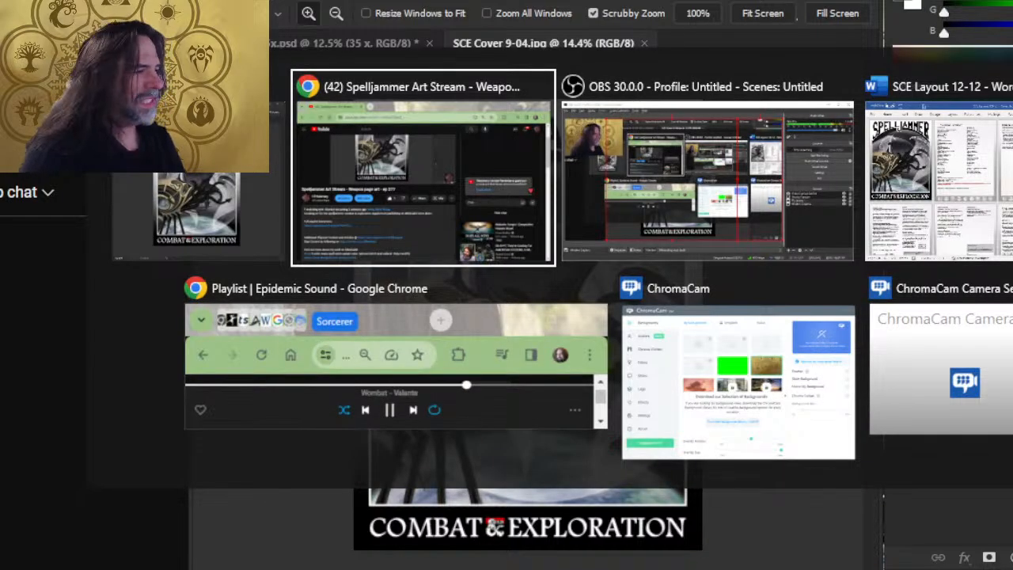
pyautogui.hotkey('alt', 'Tab')
pyautogui.hotkey('alt', 'Tab')
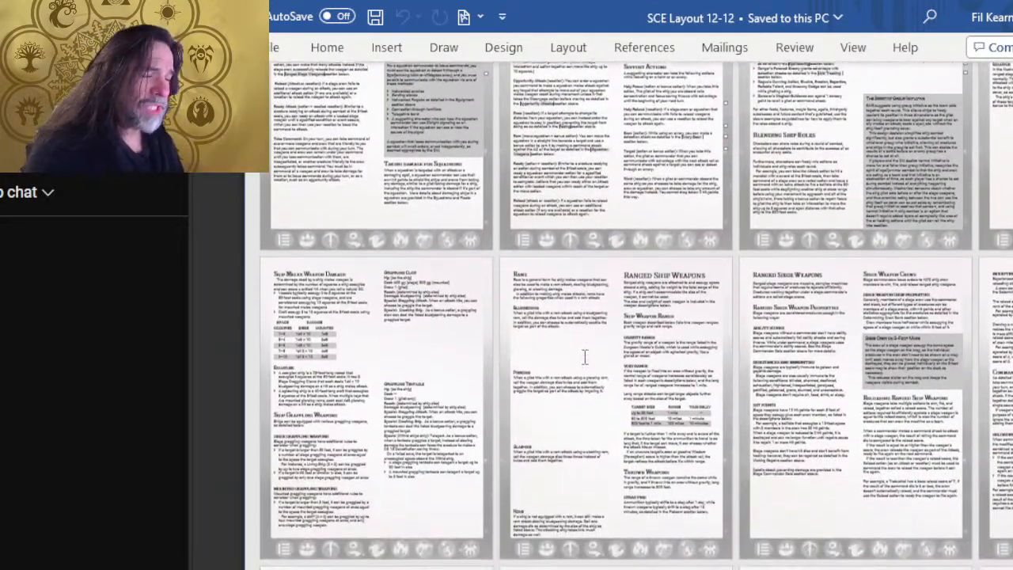
pyautogui.scroll(-7, 610, 338)
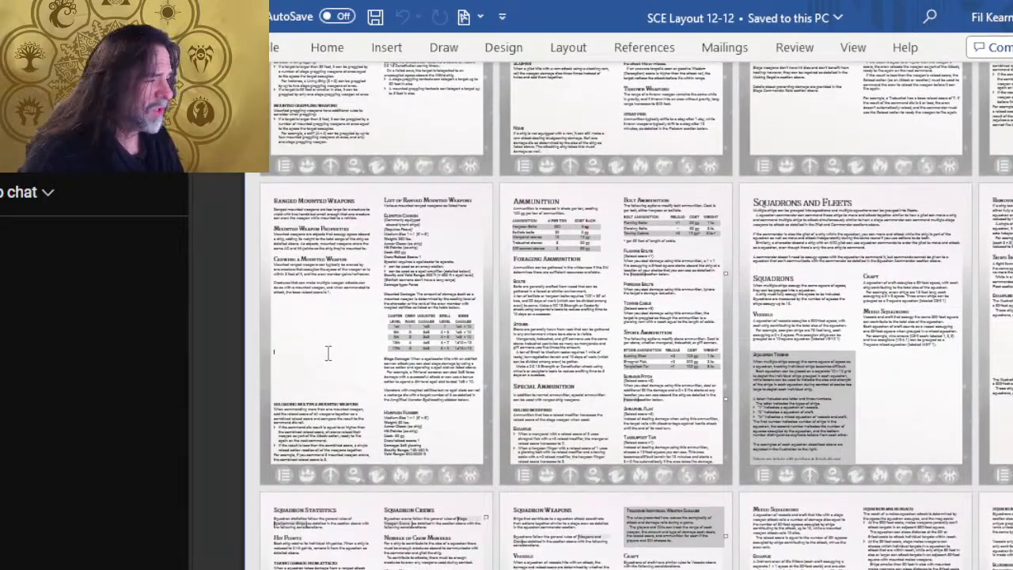
pyautogui.scroll(5, 327, 352)
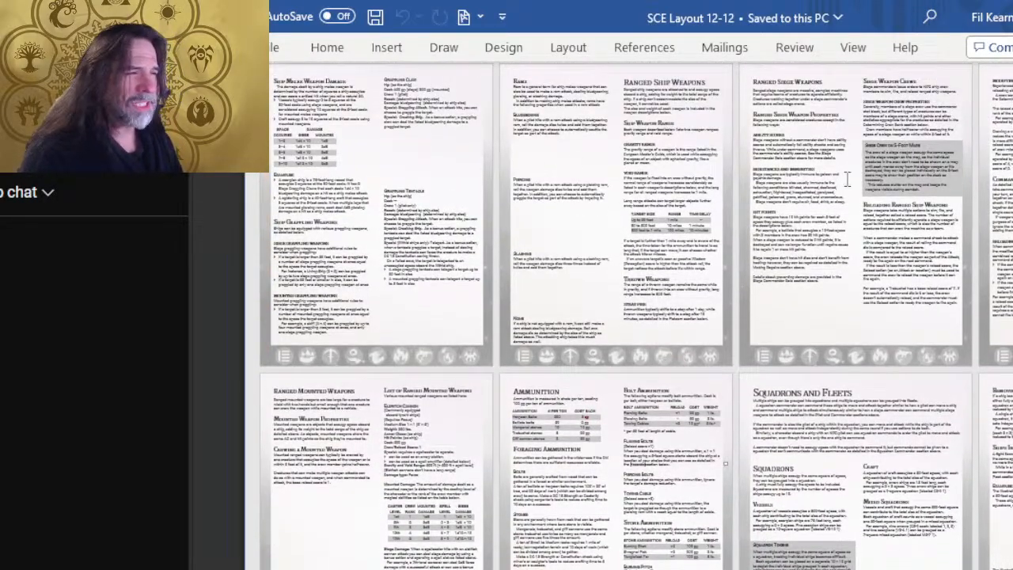
pyautogui.scroll(-5, 458, 342)
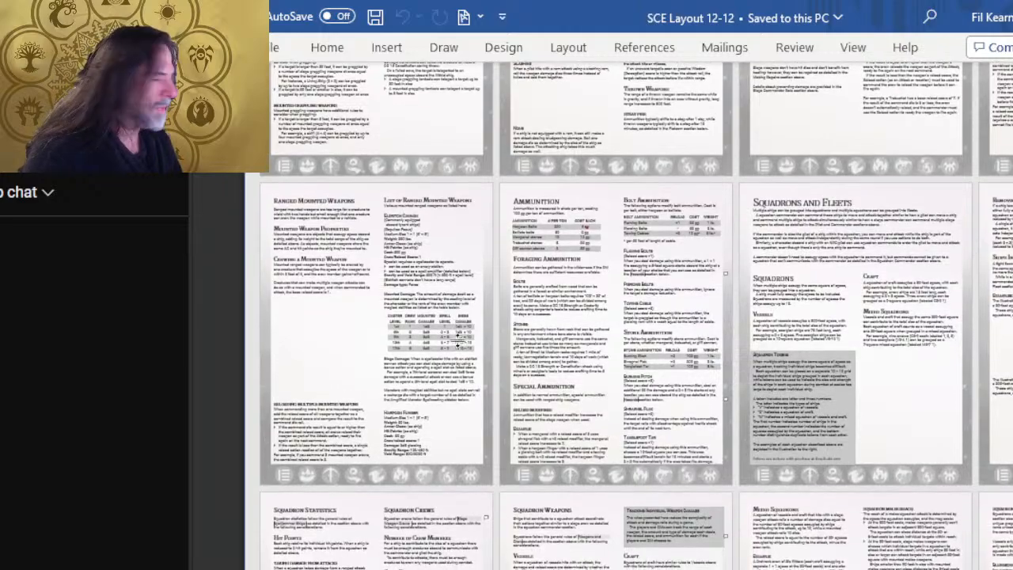
pyautogui.scroll(5, 458, 342)
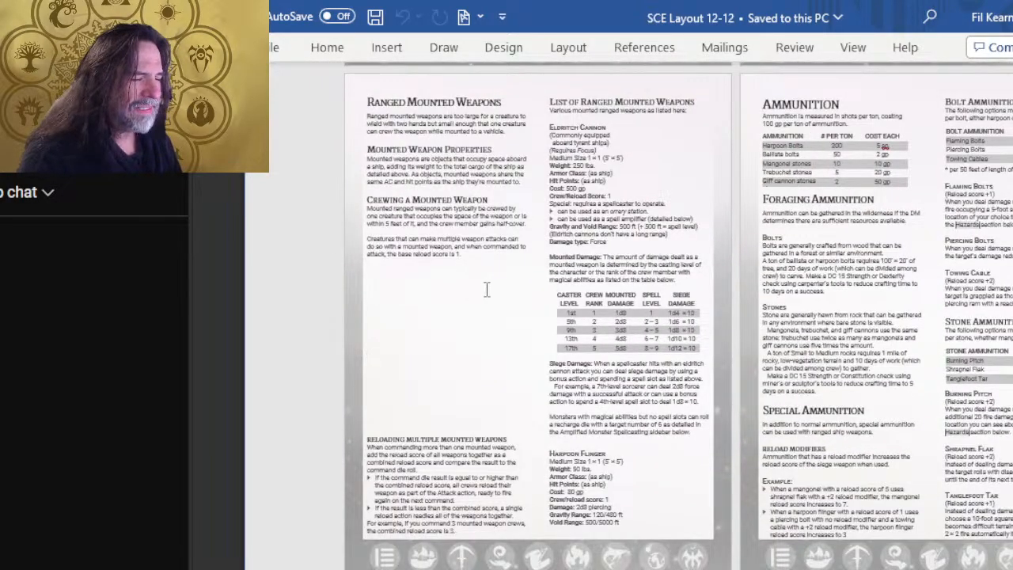
pyautogui.scroll(2, 491, 284)
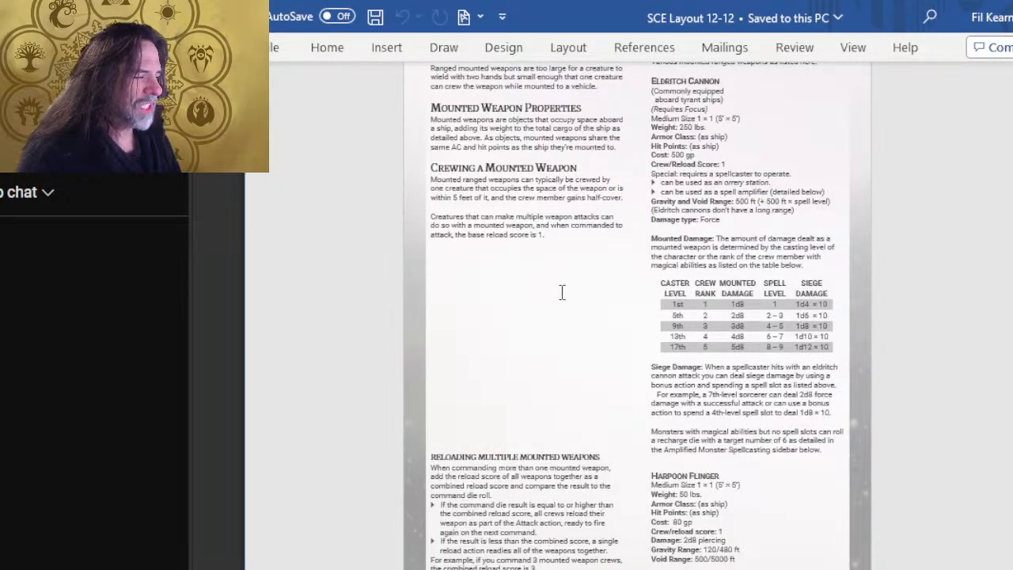
pyautogui.scroll(-1, 562, 293)
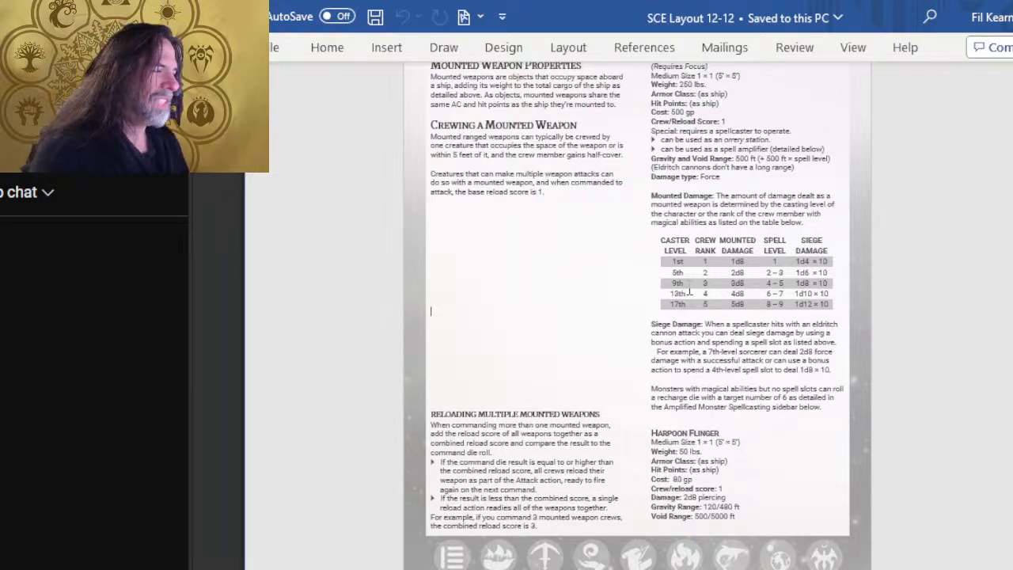
# Switch to Photoshop, close SCE Cover 9-04.jpg and show the illustration subgroup inside the 33 x group.
pyautogui.hotkey('alt', 'Tab')
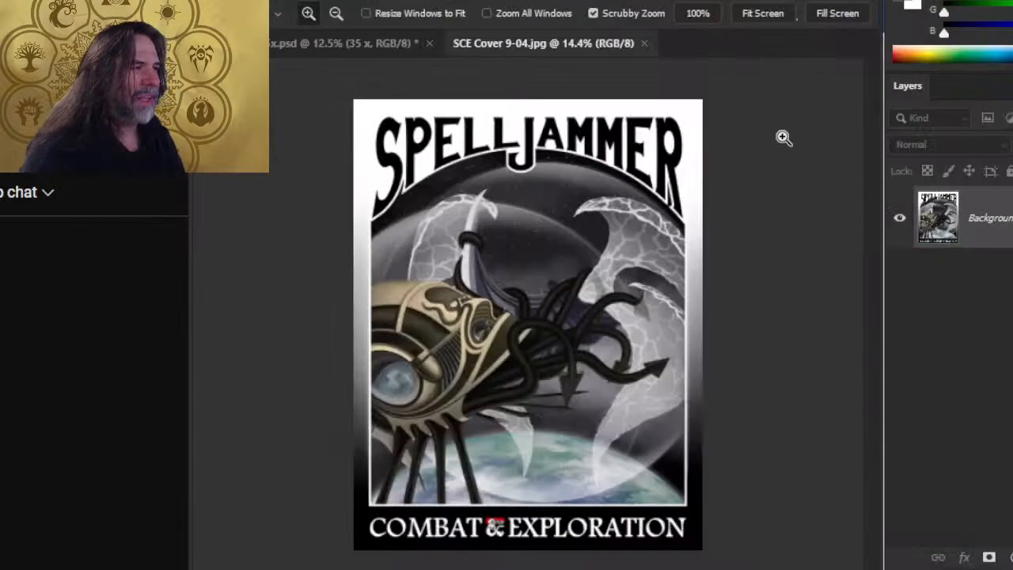
pyautogui.click(643, 44)
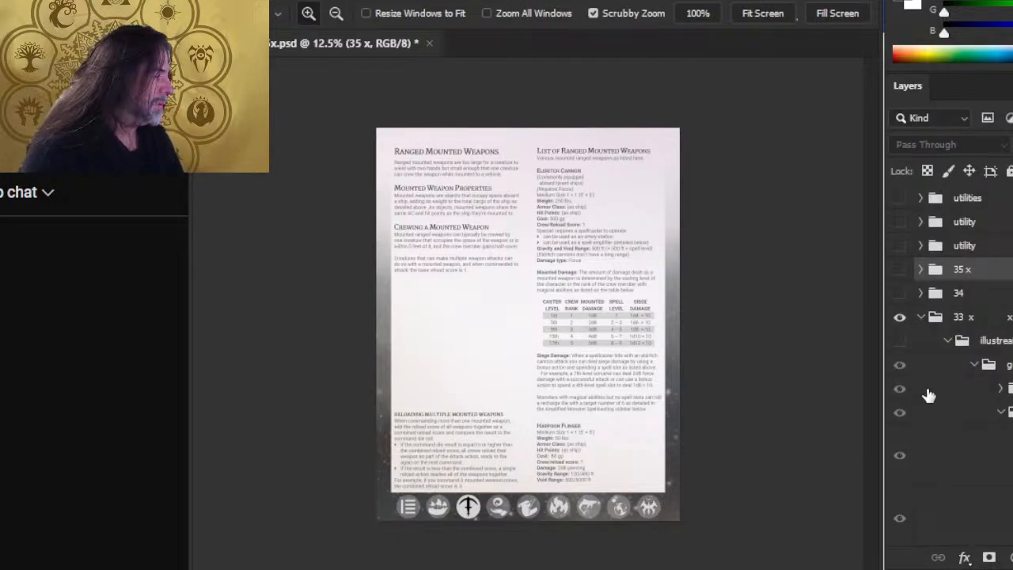
pyautogui.click(899, 342)
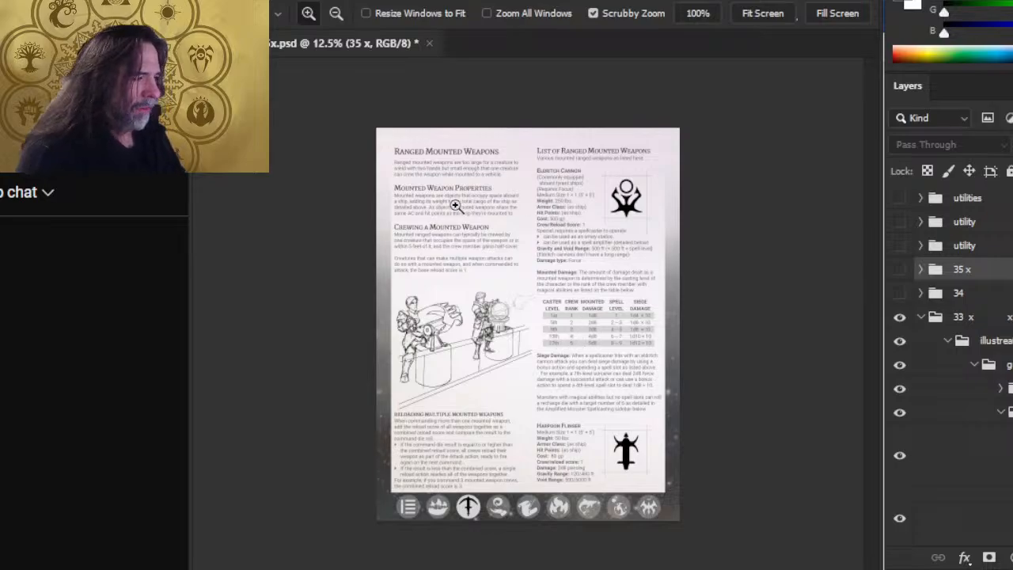
# Switch to the Word layout and look over the ship weapon and squadron pages surrounding Ranged Mounted Weapons.
pyautogui.hotkey('alt', 'Tab')
pyautogui.scroll(-4, 671, 391)
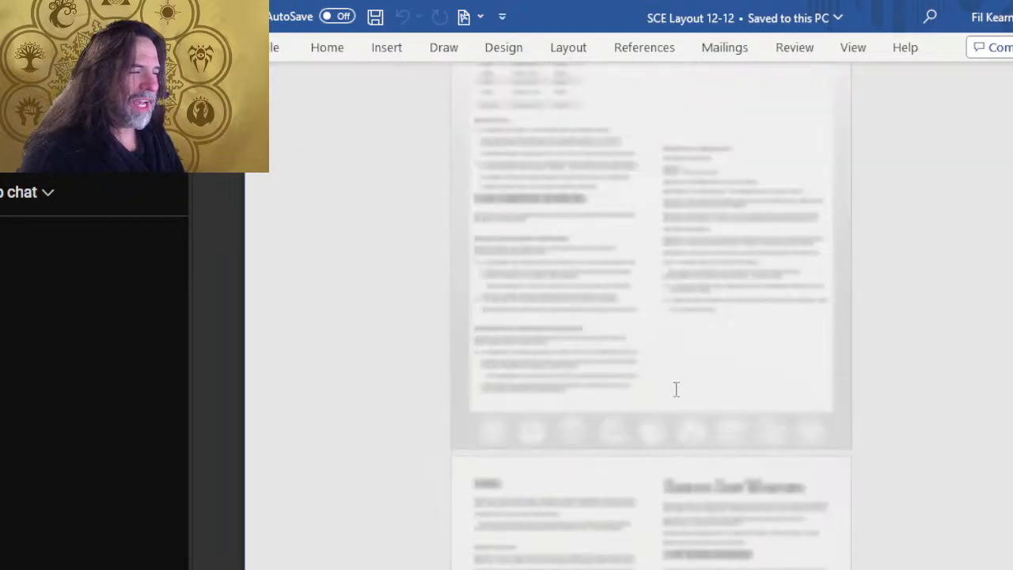
pyautogui.scroll(-2, 723, 316)
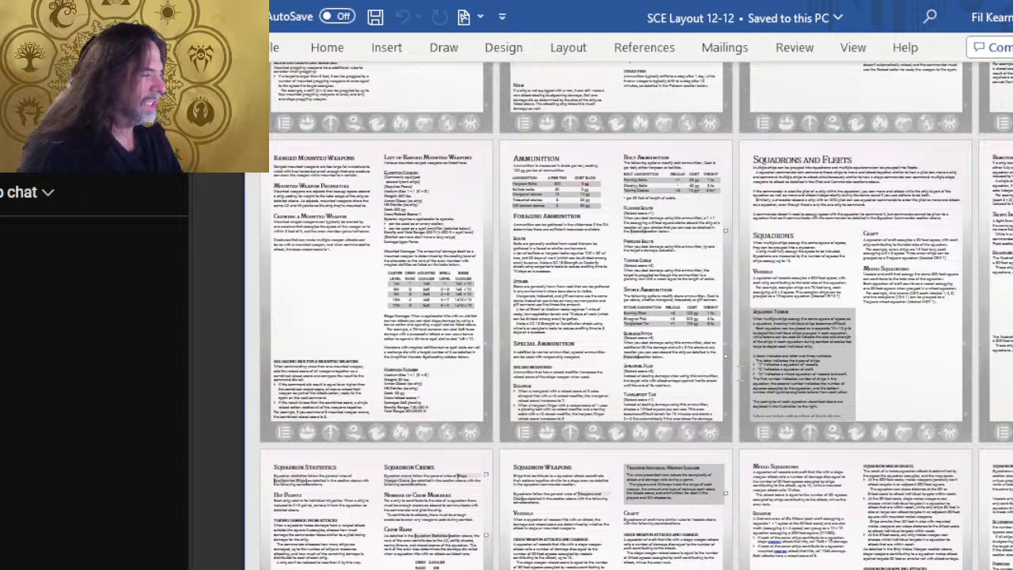
pyautogui.scroll(5, 740, 371)
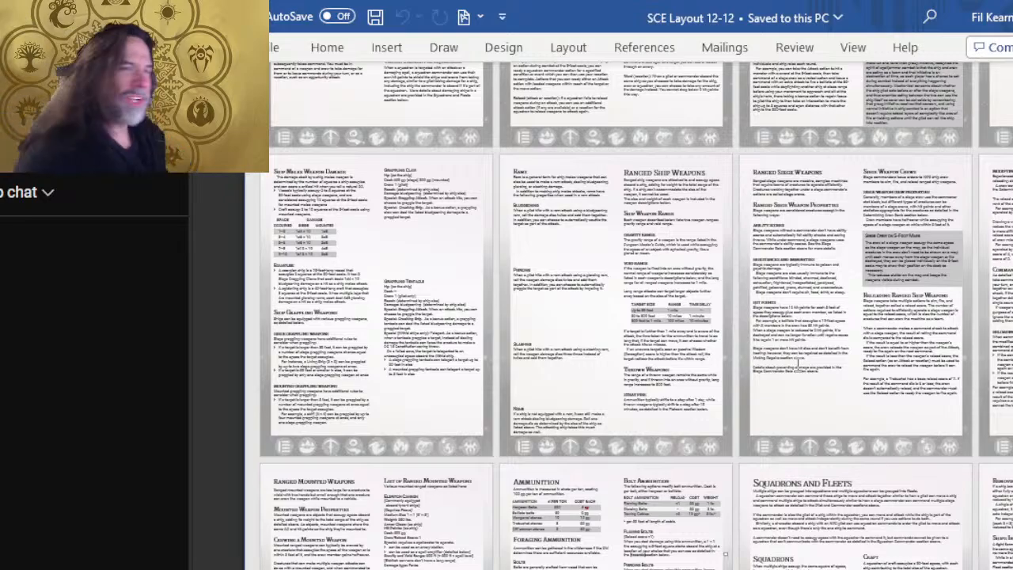
pyautogui.scroll(9, 798, 364)
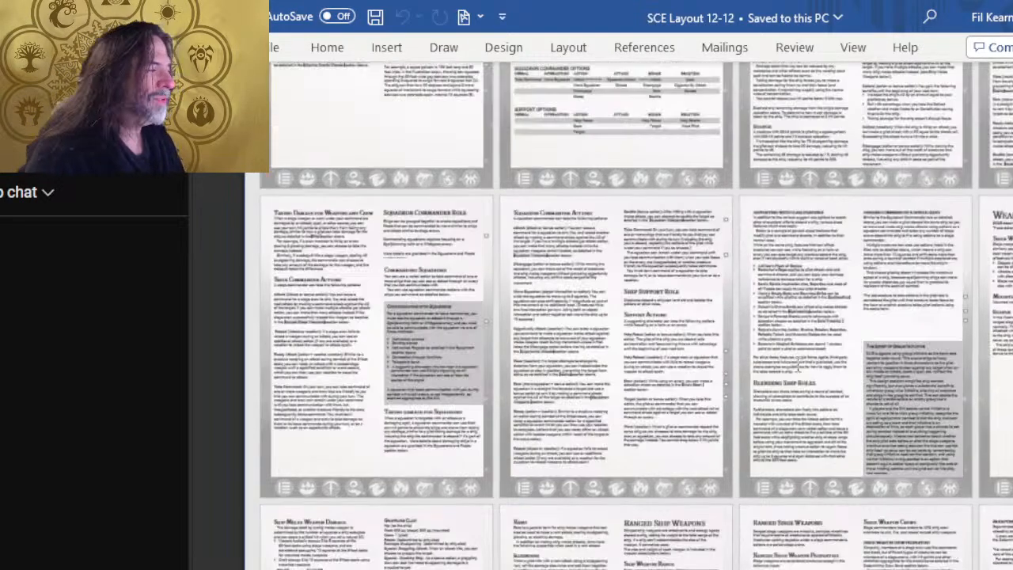
# Examine the later pages of the SCE Layout 12-12 document in Word, from the squadron rules through the Converting Light of Xaryxis appendix.
pyautogui.hotkey('alt', 'Tab')
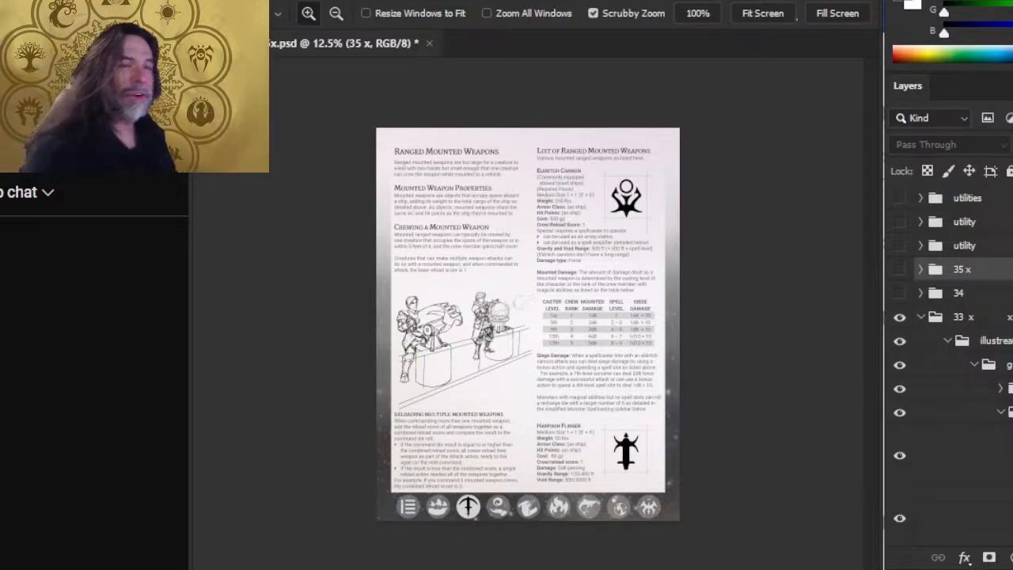
pyautogui.hotkey('alt', 'Tab')
pyautogui.scroll(-3, 606, 372)
pyautogui.scroll(-3, 606, 372)
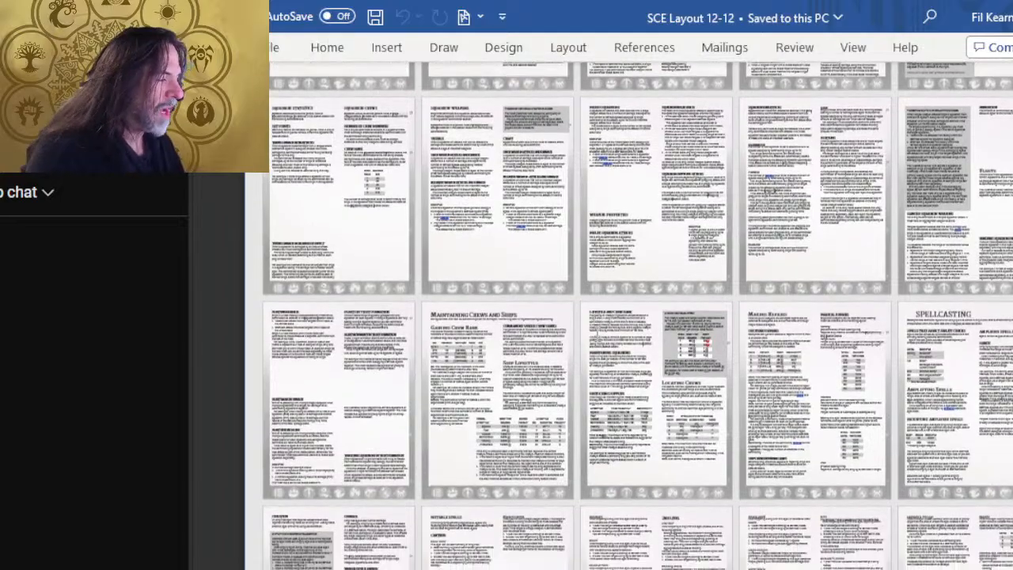
pyautogui.scroll(-3, 594, 299)
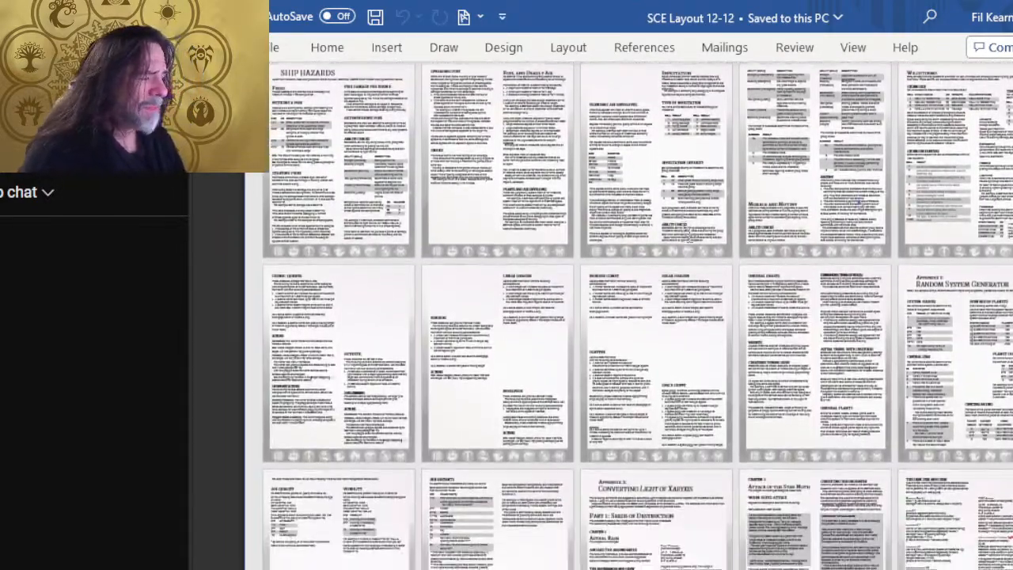
pyautogui.scroll(-3, 689, 235)
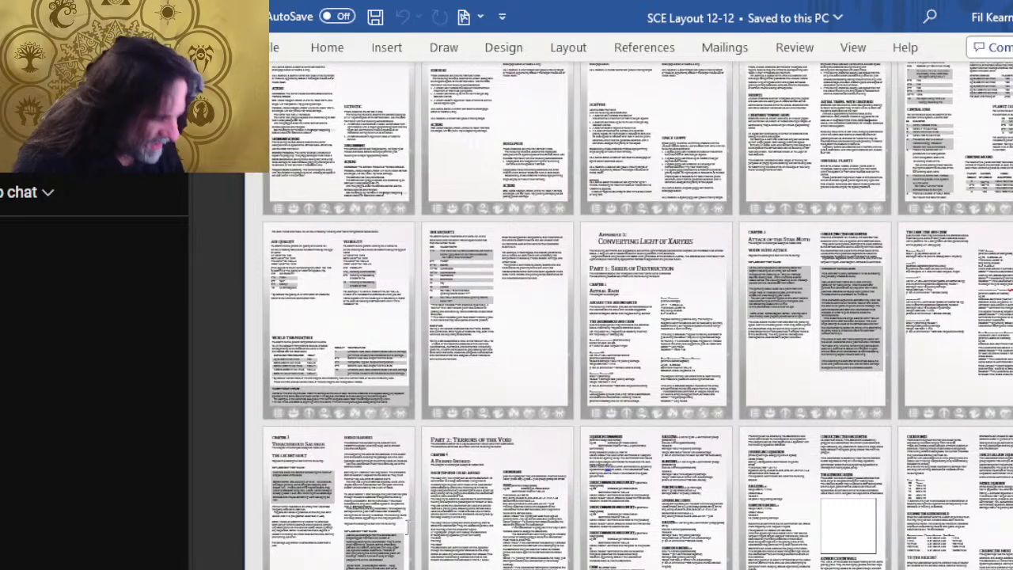
pyautogui.scroll(-3, 546, 222)
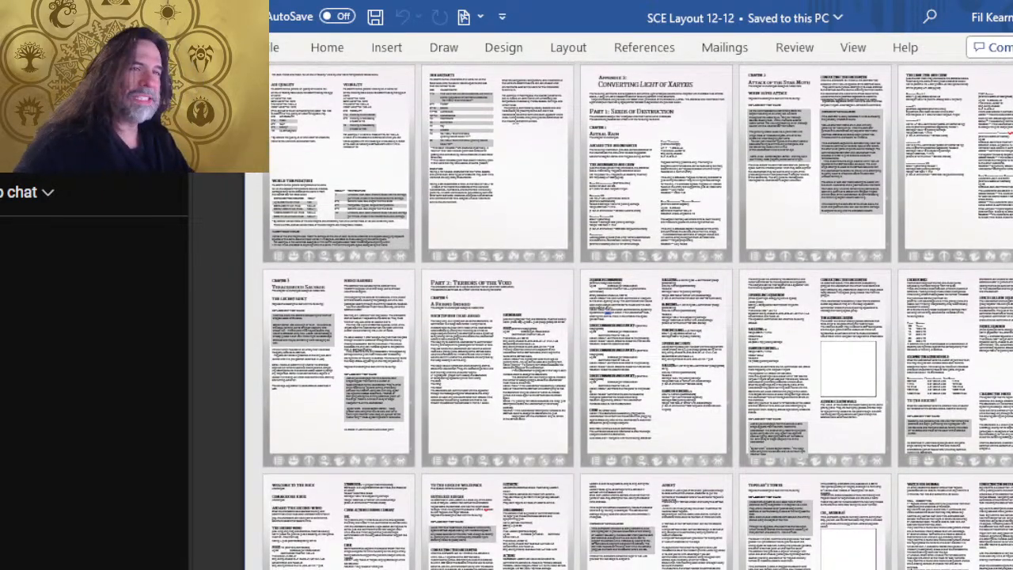
pyautogui.scroll(1, 625, 158)
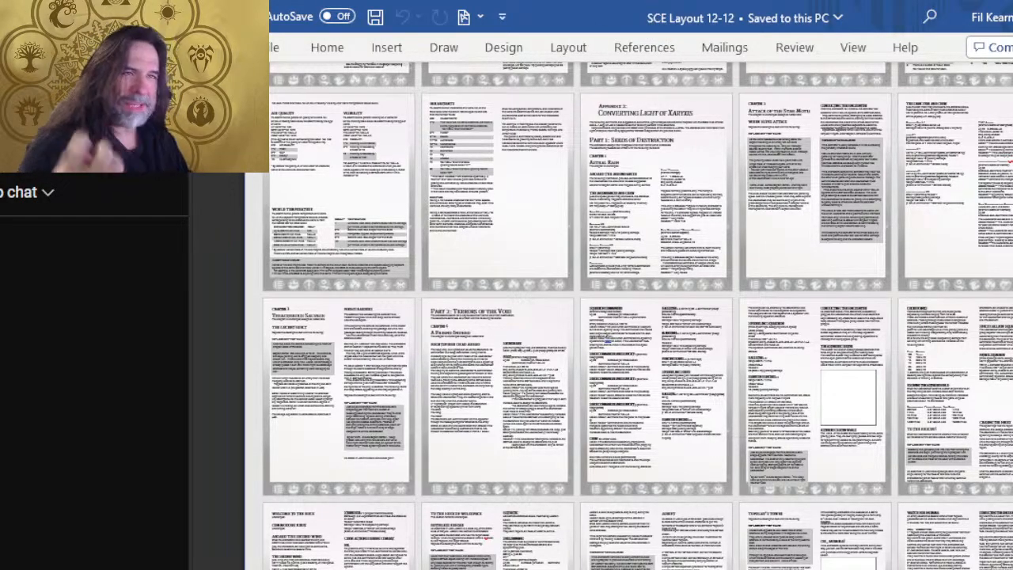
pyautogui.scroll(-7, 597, 111)
pyautogui.scroll(-7, 652, 142)
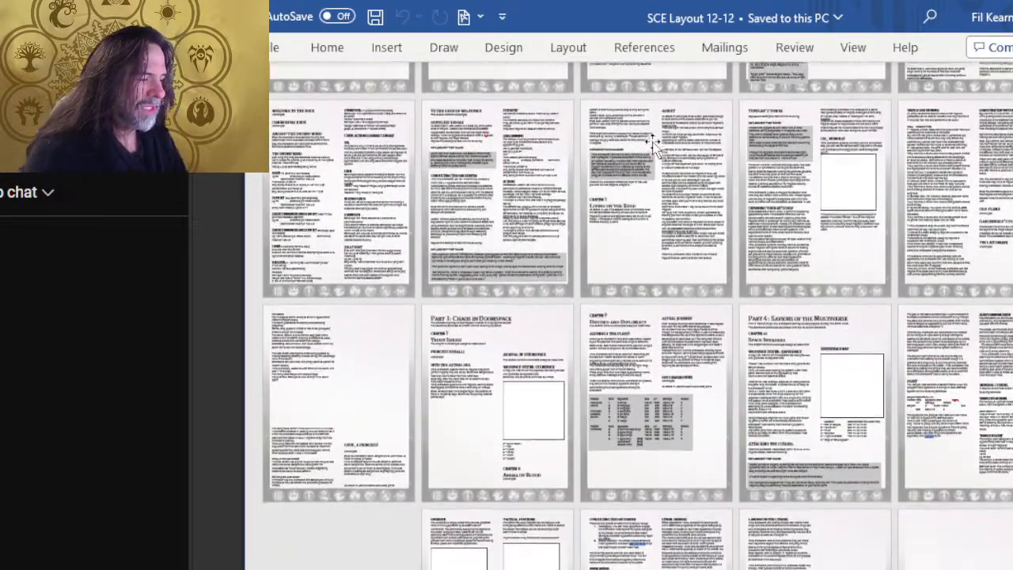
# Review the Word layout backwards from the Light of Xaryxis appendix to the ship hazards, Exploration and spellcasting pages.
pyautogui.scroll(10, 652, 142)
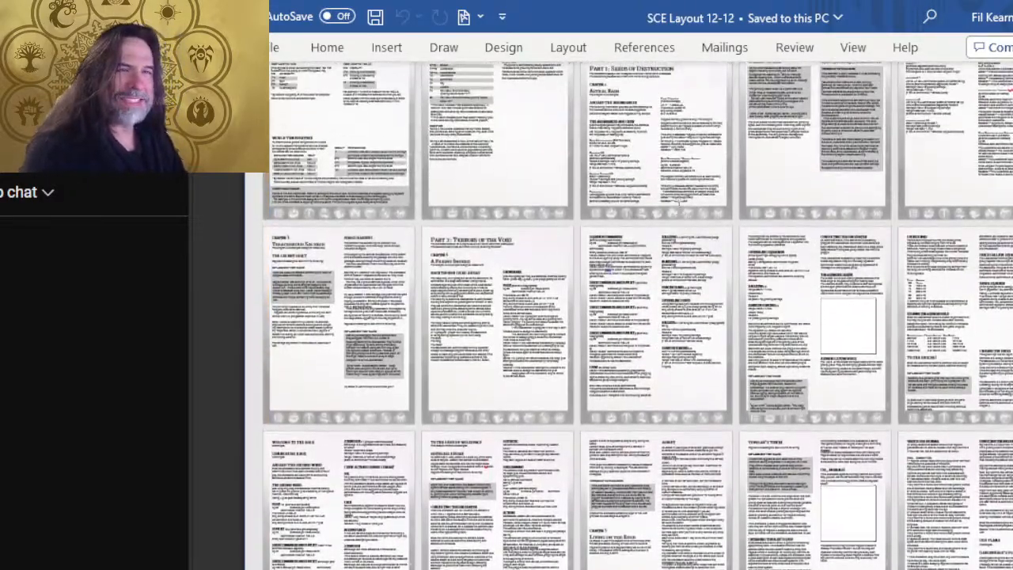
pyautogui.scroll(10, 669, 231)
pyautogui.scroll(3, 669, 231)
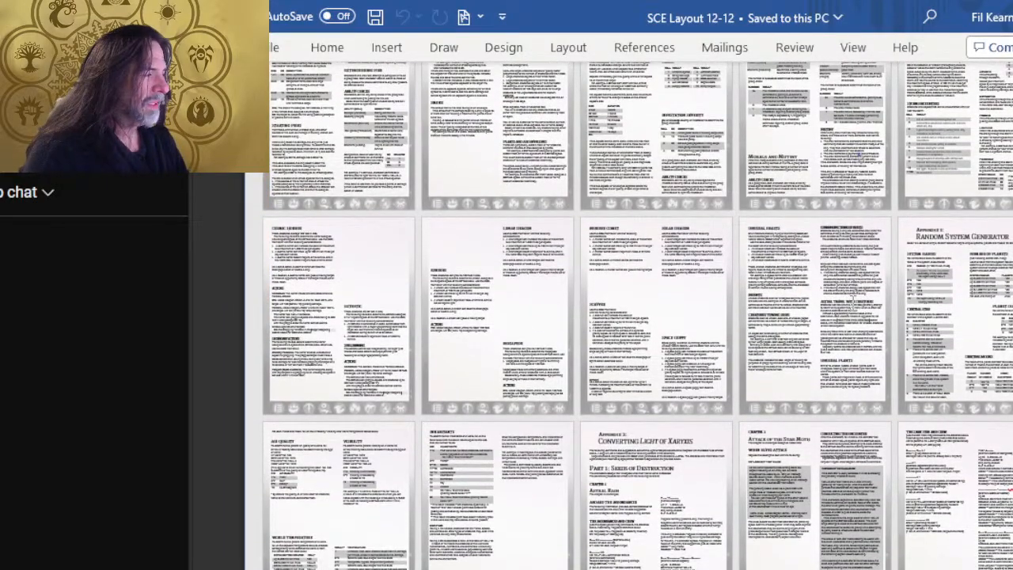
pyautogui.scroll(-5, 783, 261)
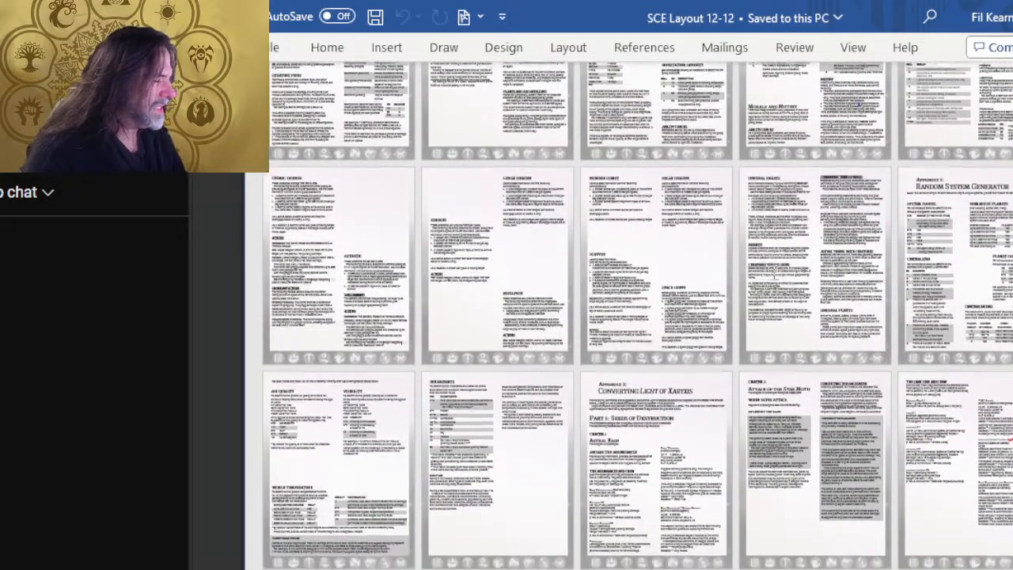
pyautogui.scroll(20, 783, 261)
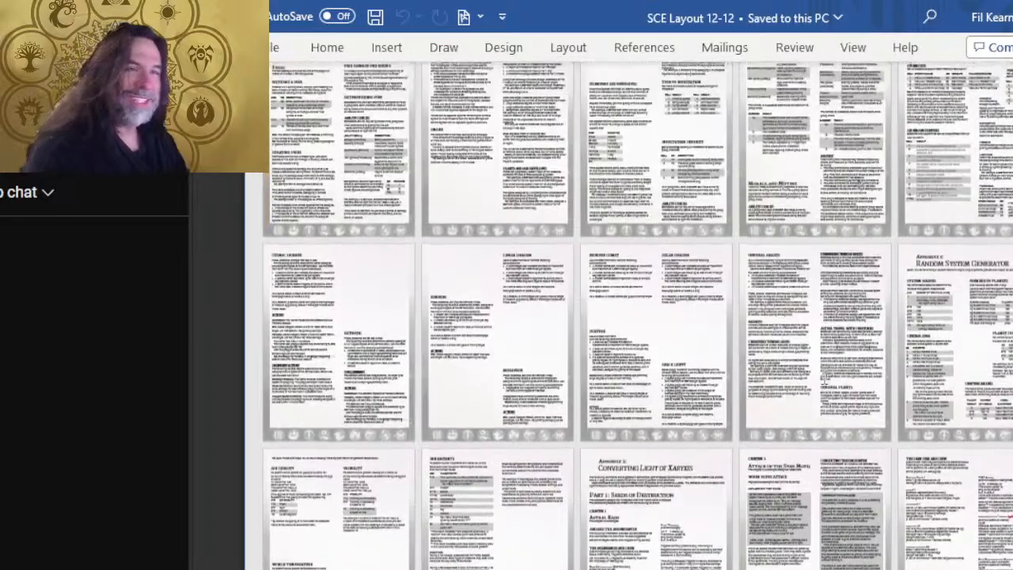
pyautogui.scroll(15, 819, 410)
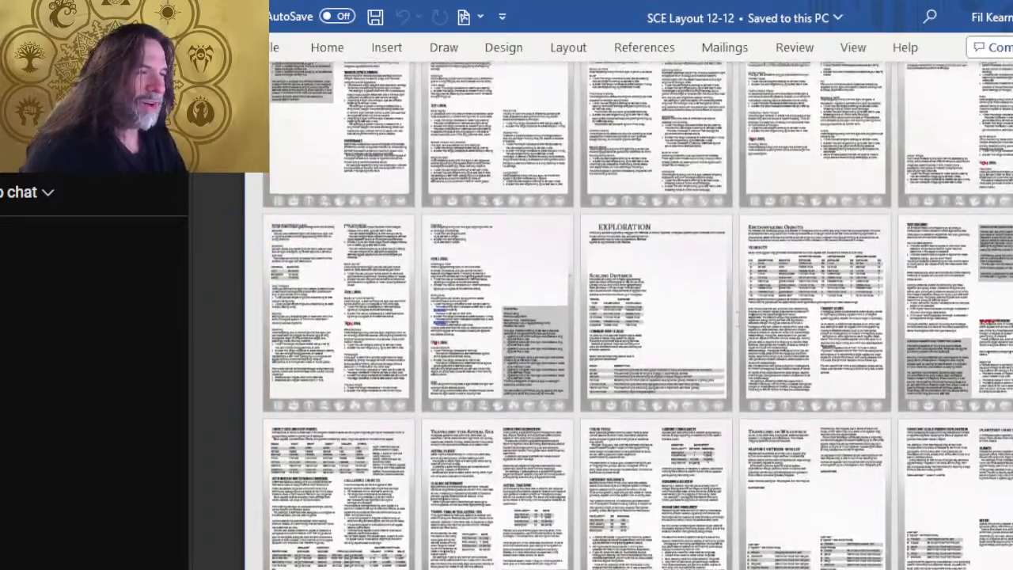
pyautogui.scroll(2, 791, 282)
pyautogui.scroll(-10, 791, 283)
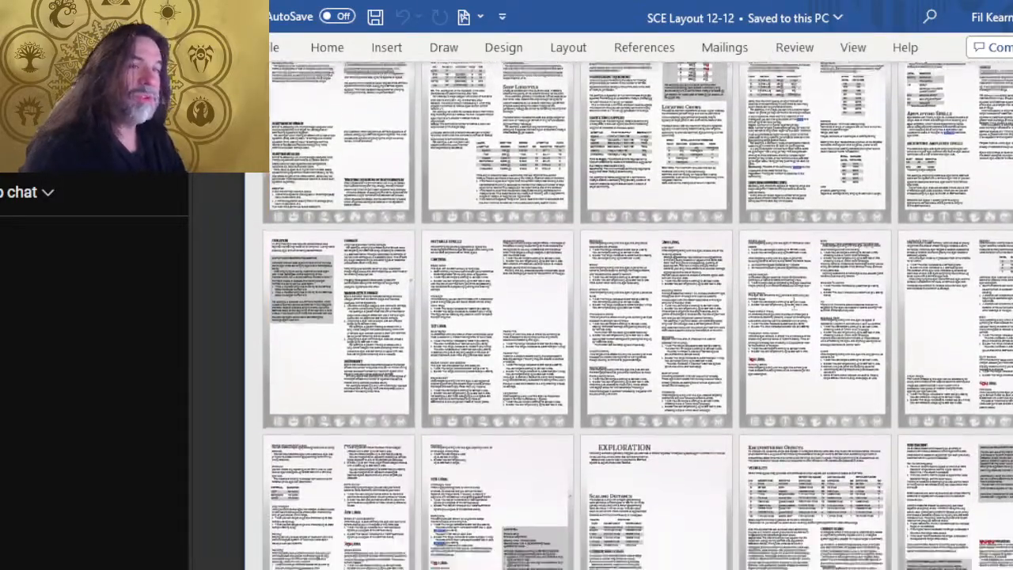
pyautogui.scroll(-3, 758, 345)
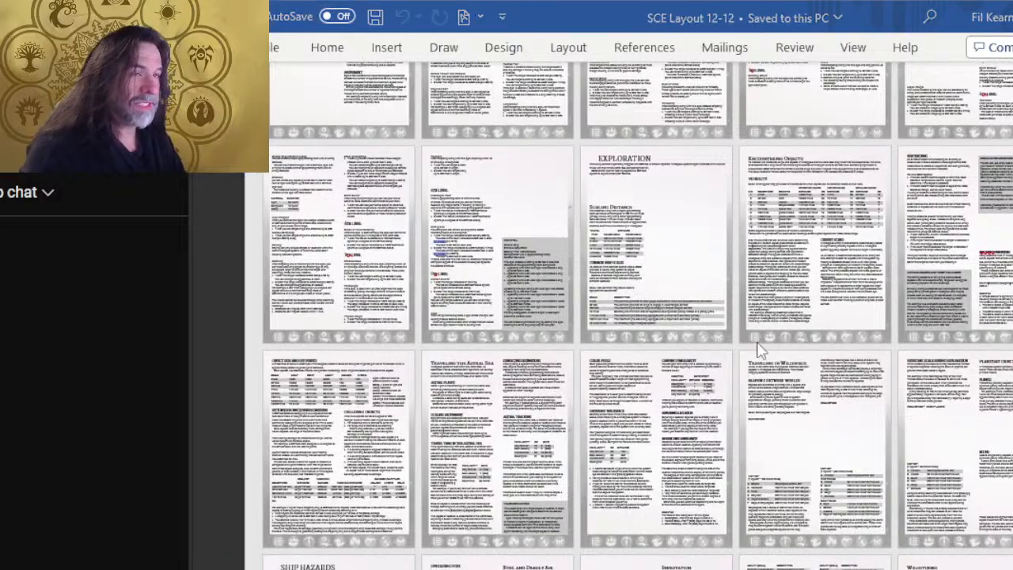
# Switch between Photoshop and the Word layout, check the live stream's YouTube page, and return to Photoshop.
pyautogui.hotkey('alt', 'Tab')
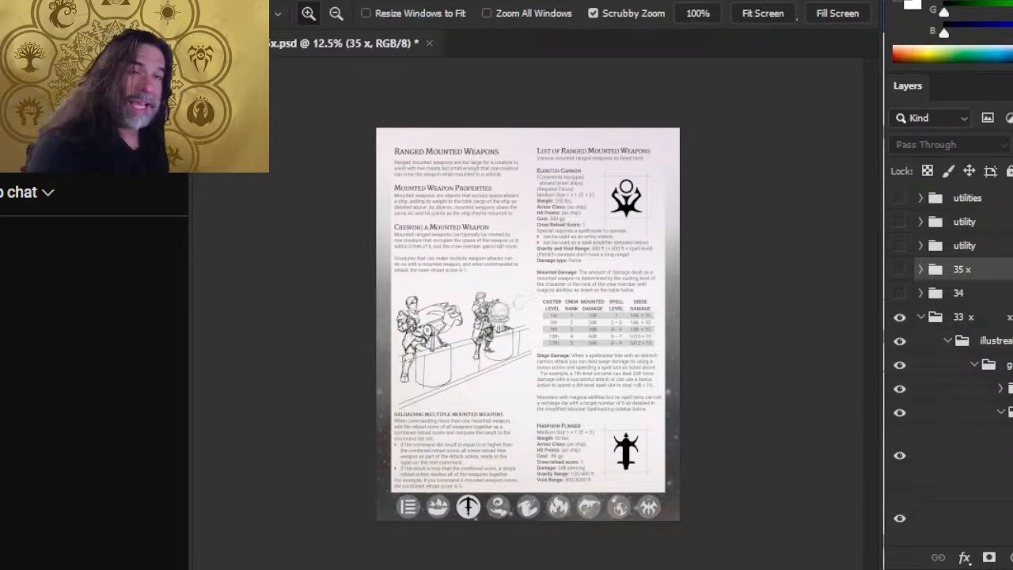
pyautogui.hotkey('alt', 'Tab')
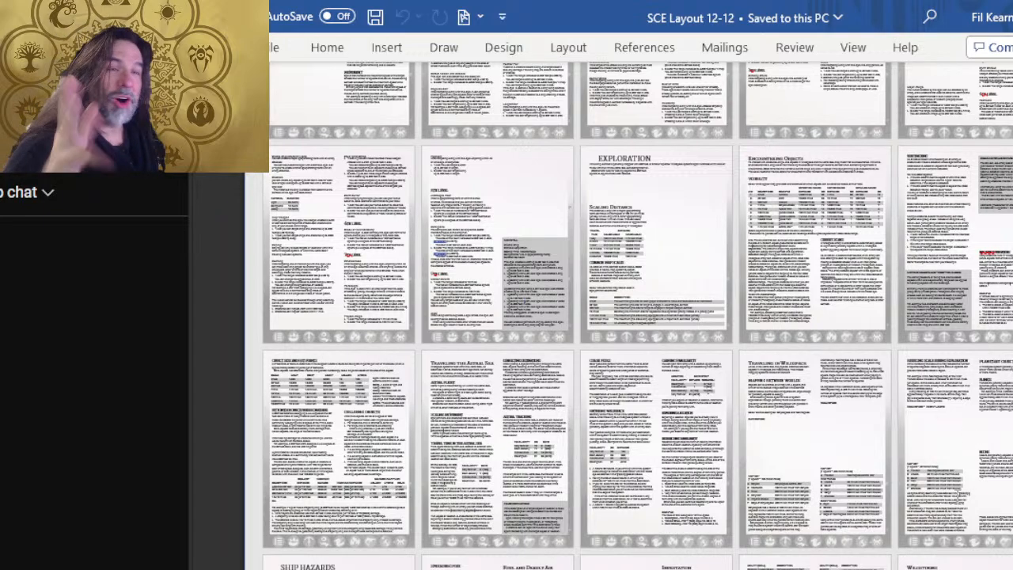
pyautogui.hotkey('alt', 'Tab')
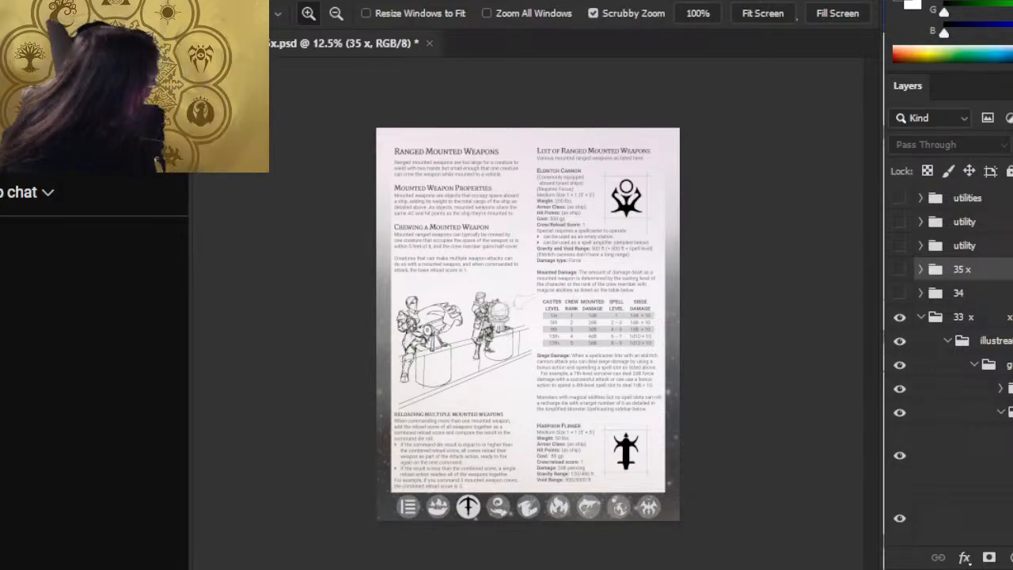
pyautogui.hotkey('alt', 'Tab')
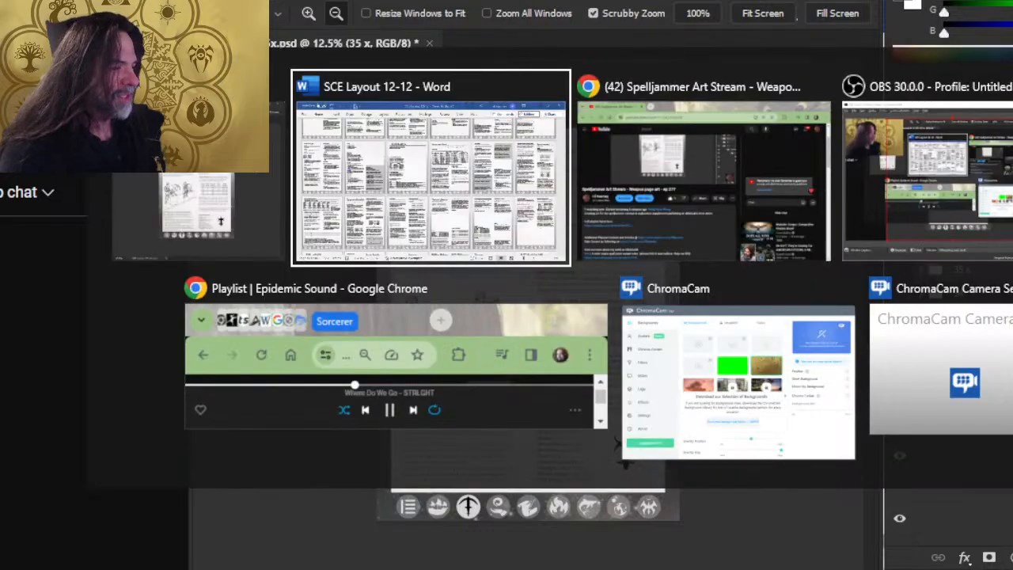
pyautogui.hotkey('alt', 'Tab')
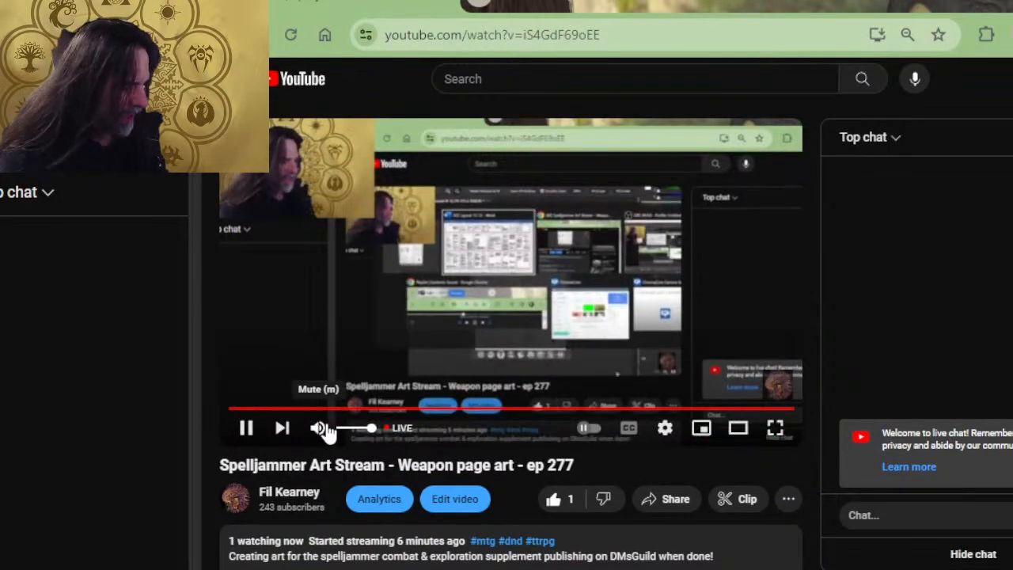
pyautogui.hotkey('alt', 'Tab')
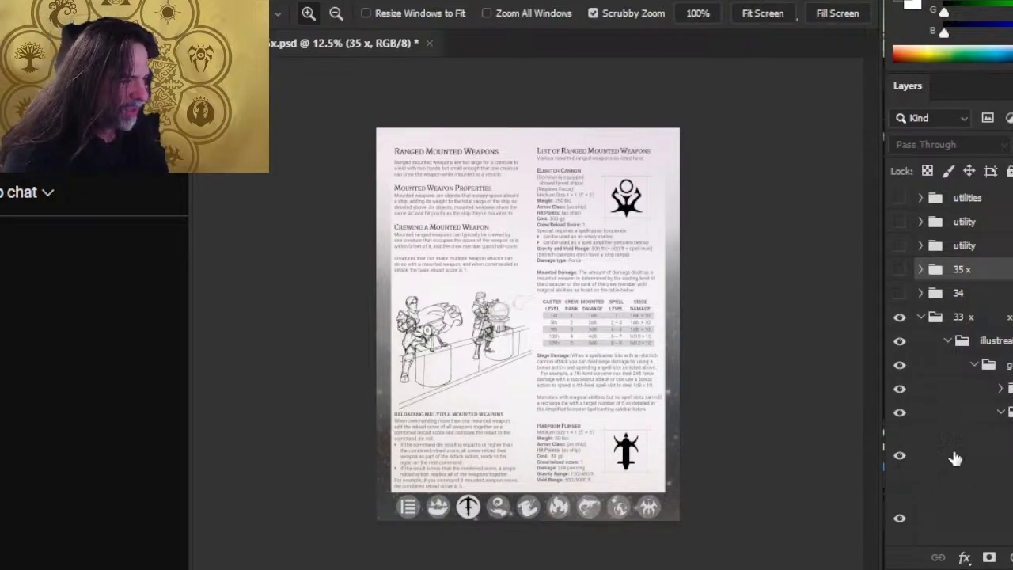
# Collapse the expanded subgroup in the 33 x illustration group, select Layer 1272 copy, and toggle its visibility off and on.
pyautogui.scroll(-4, 996, 317)
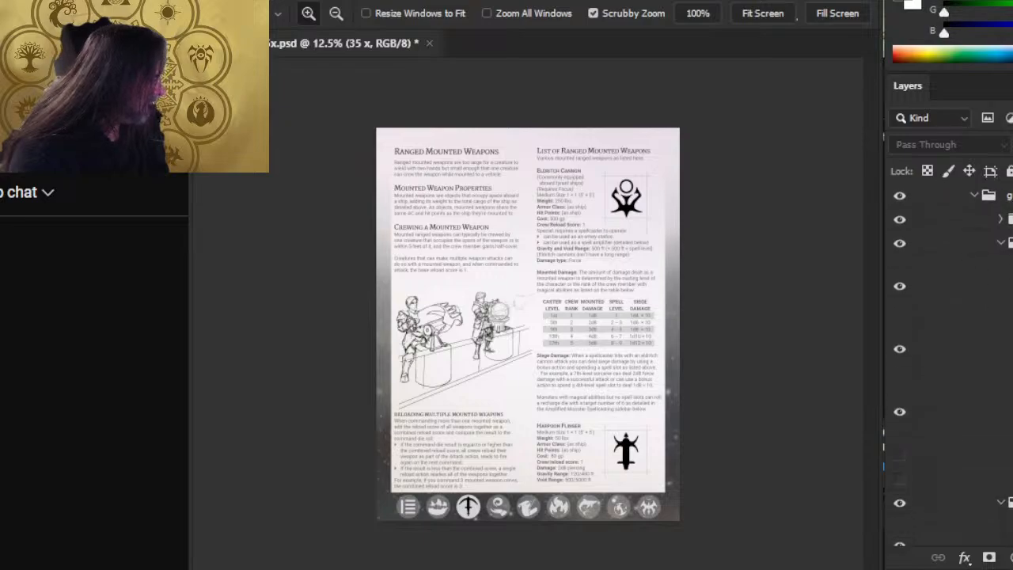
pyautogui.click(1000, 244)
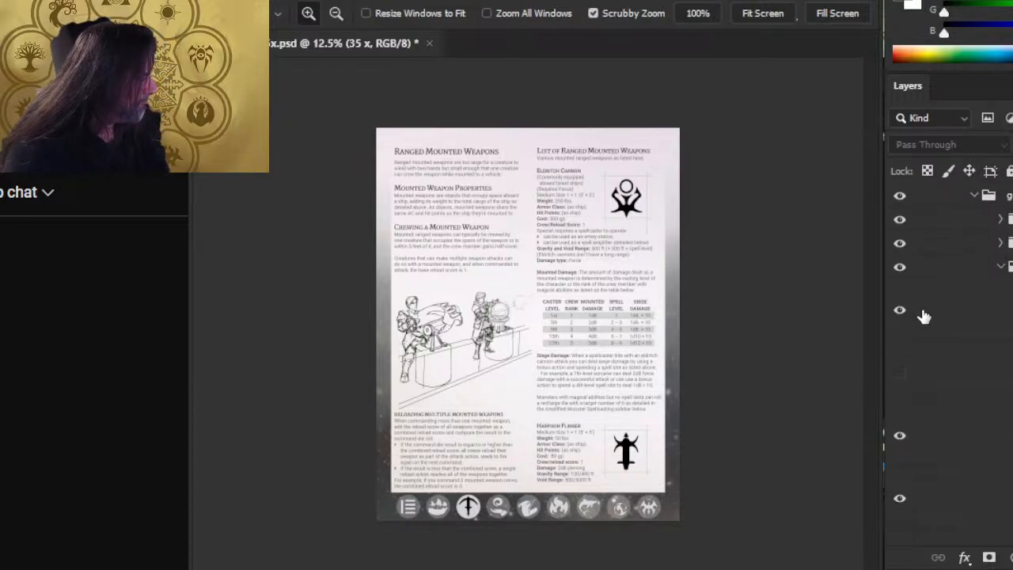
pyautogui.click(919, 314)
pyautogui.click(900, 314)
pyautogui.click(899, 315)
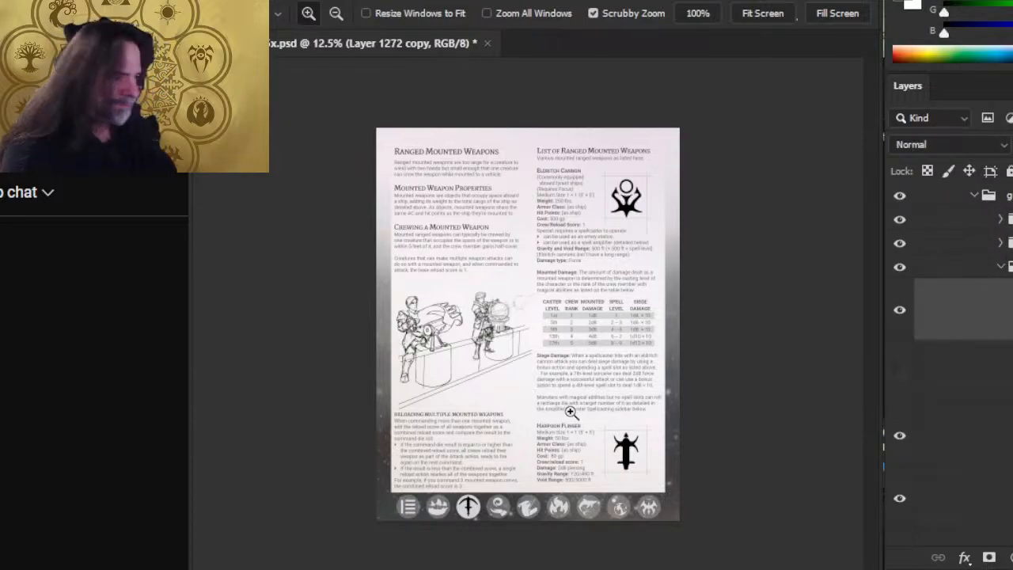
# Activate the Brush tool for the sketched gunner at the orb weapon and save the document.
pyautogui.moveTo(532, 342); pyautogui.dragTo(633, 417)
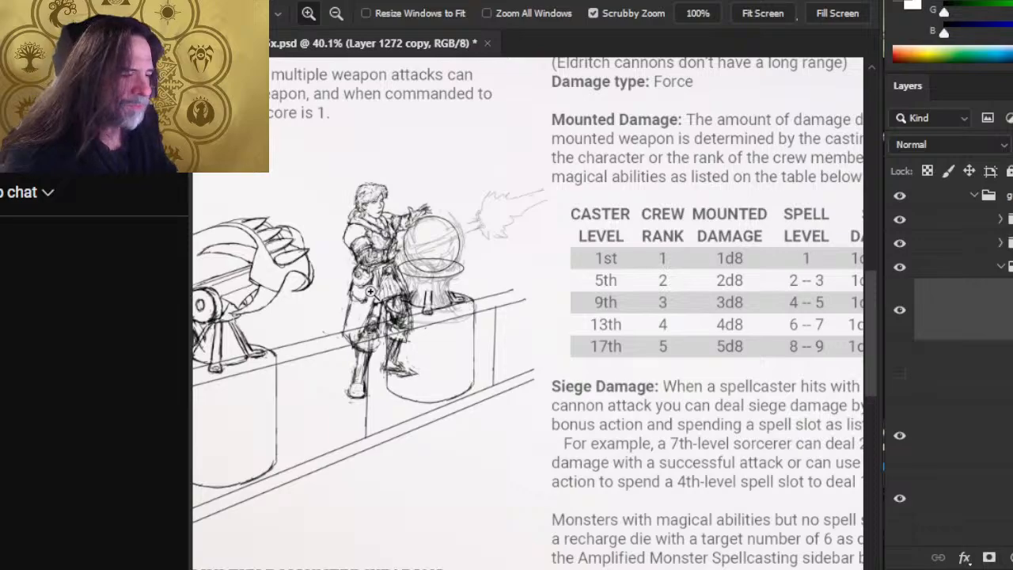
pyautogui.moveTo(364, 289); pyautogui.dragTo(446, 299)
pyautogui.moveTo(485, 423); pyautogui.dragTo(516, 442)
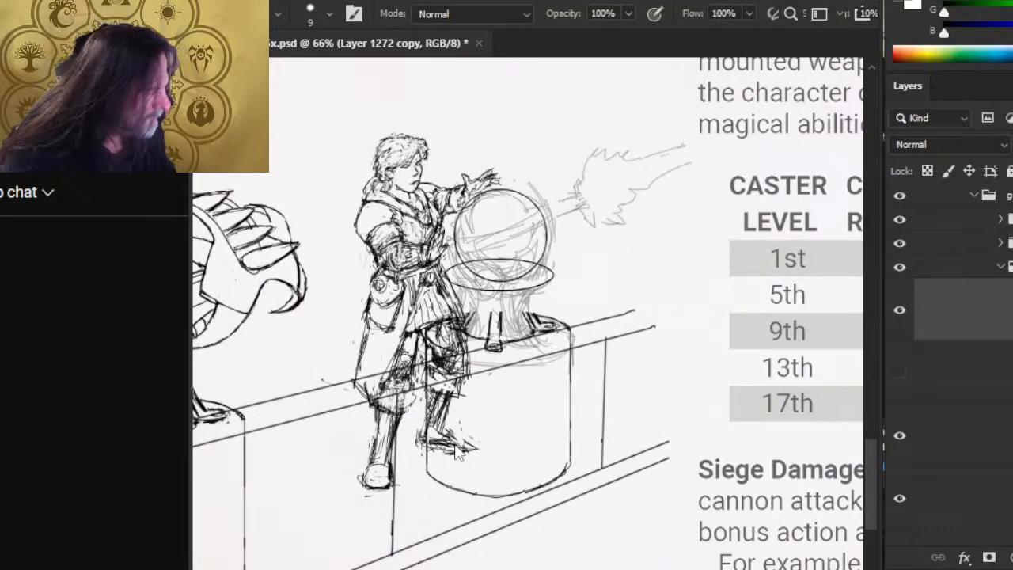
pyautogui.press('l')
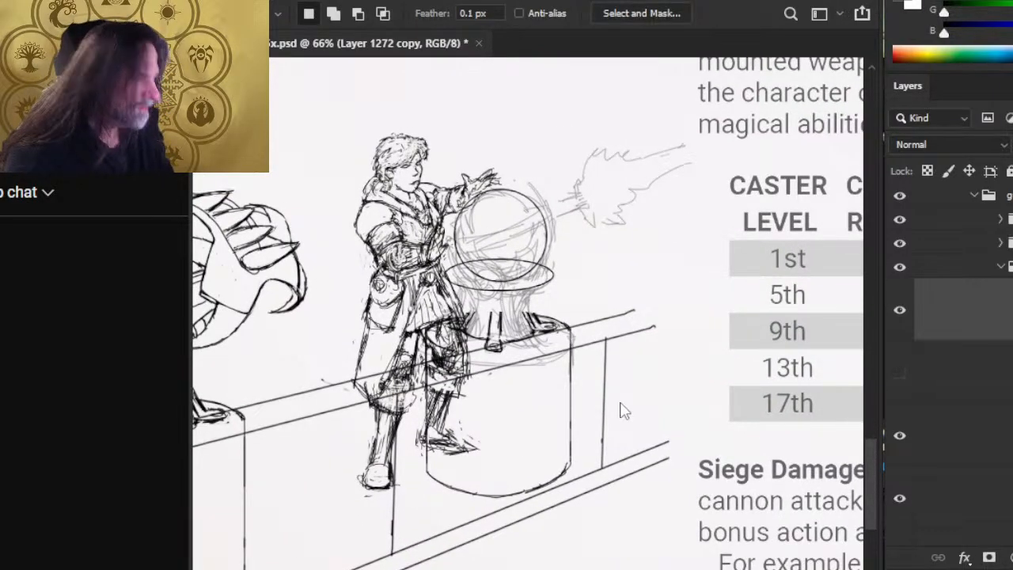
pyautogui.press('z')
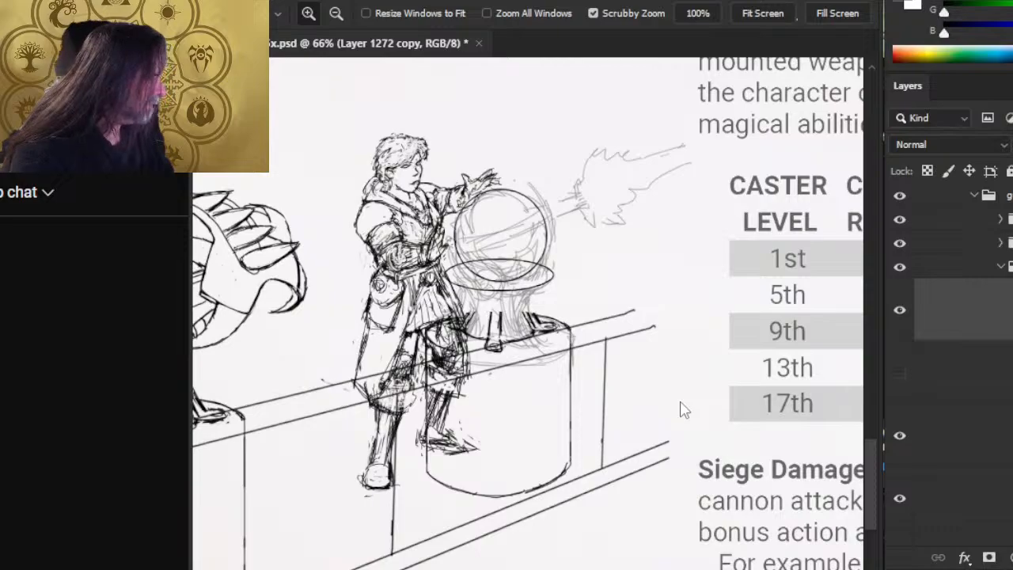
pyautogui.press('b')
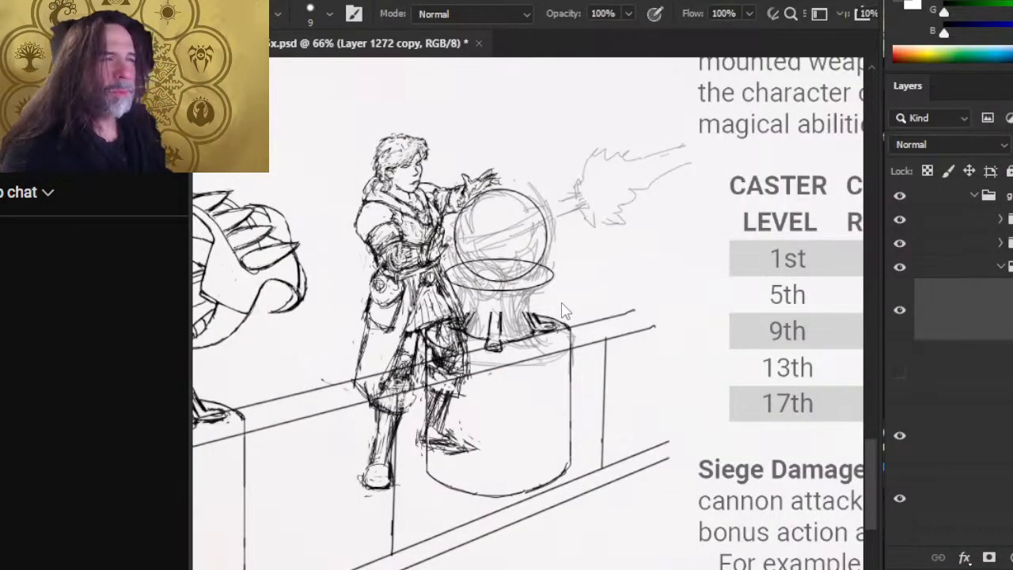
pyautogui.hotkey('ctrl', 's')
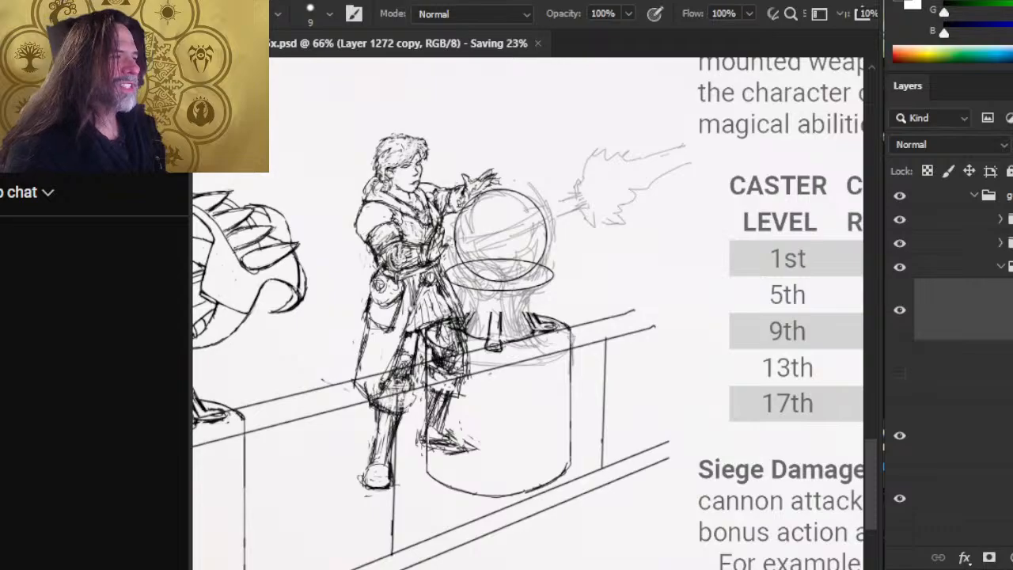
# Check the OBS capture sources and the stream's chat, then return to Photoshop.
pyautogui.hotkey('alt', 'Tab')
pyautogui.press('Tab')
pyautogui.press('Tab')
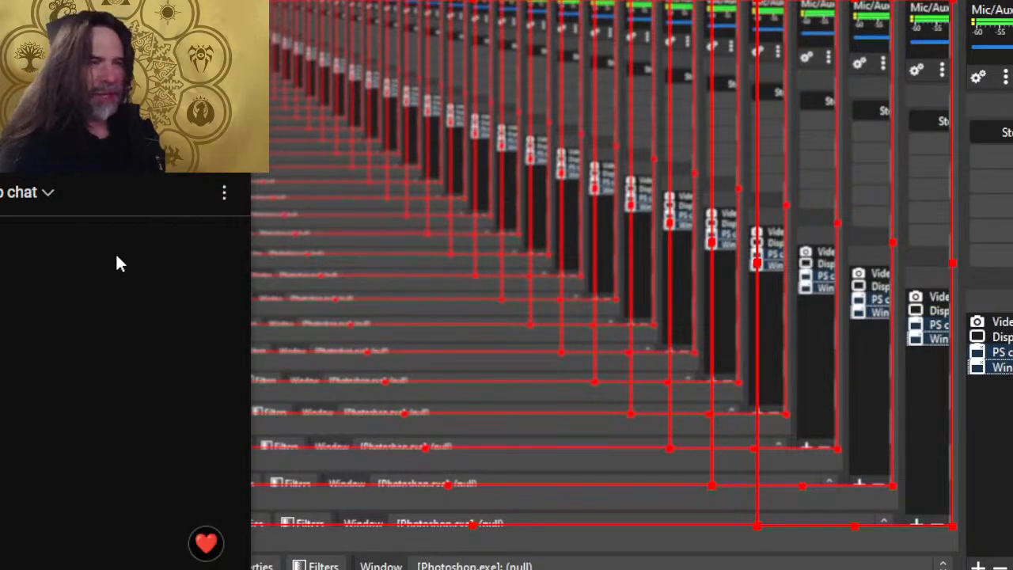
pyautogui.hotkey('alt', 'Tab')
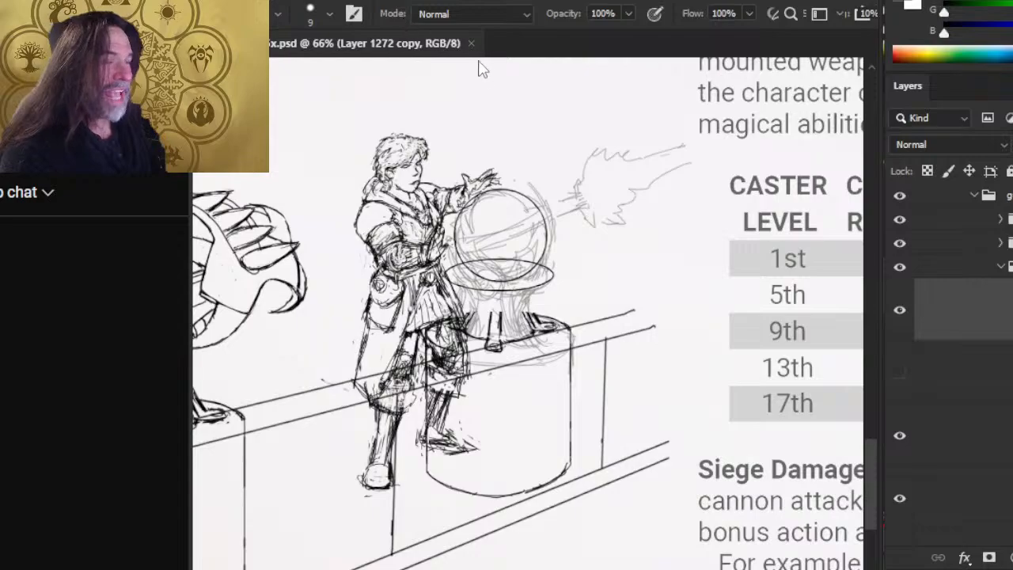
# Close the current Photoshop document and reopen 32 33xx 34 35x.psd from the recent files.
pyautogui.click(471, 44)
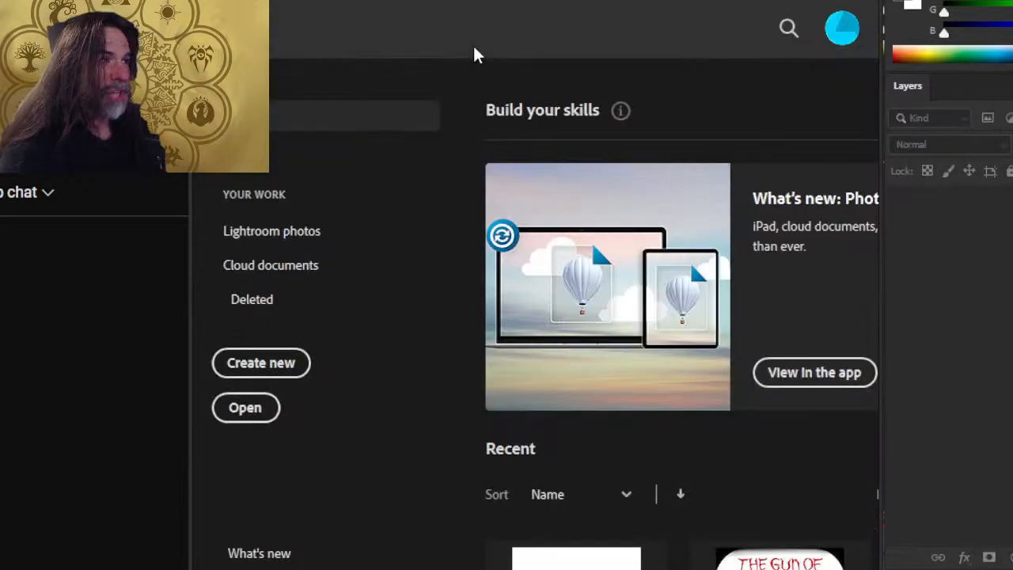
pyautogui.click(231, 2)
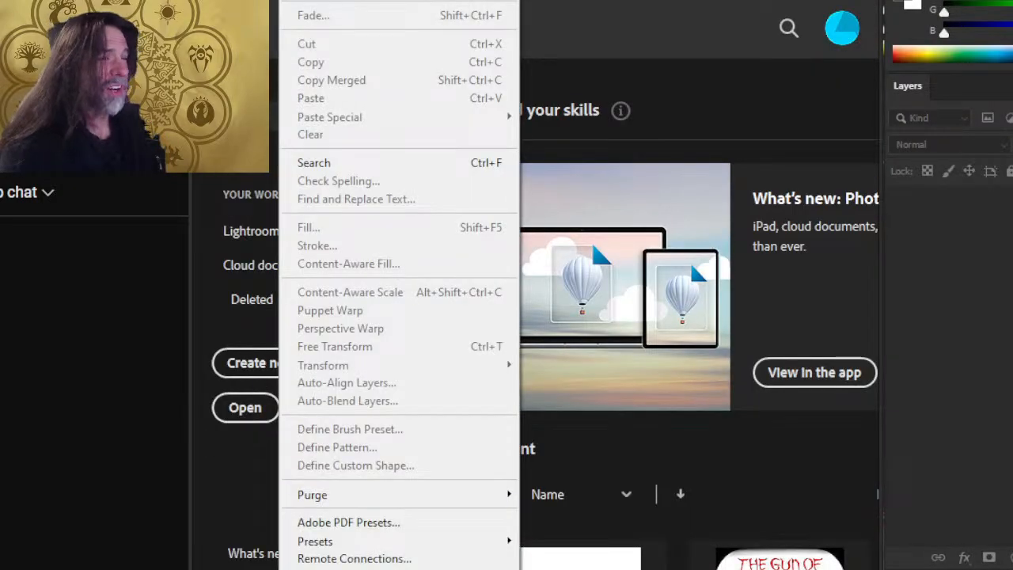
pyautogui.moveTo(281, 95)
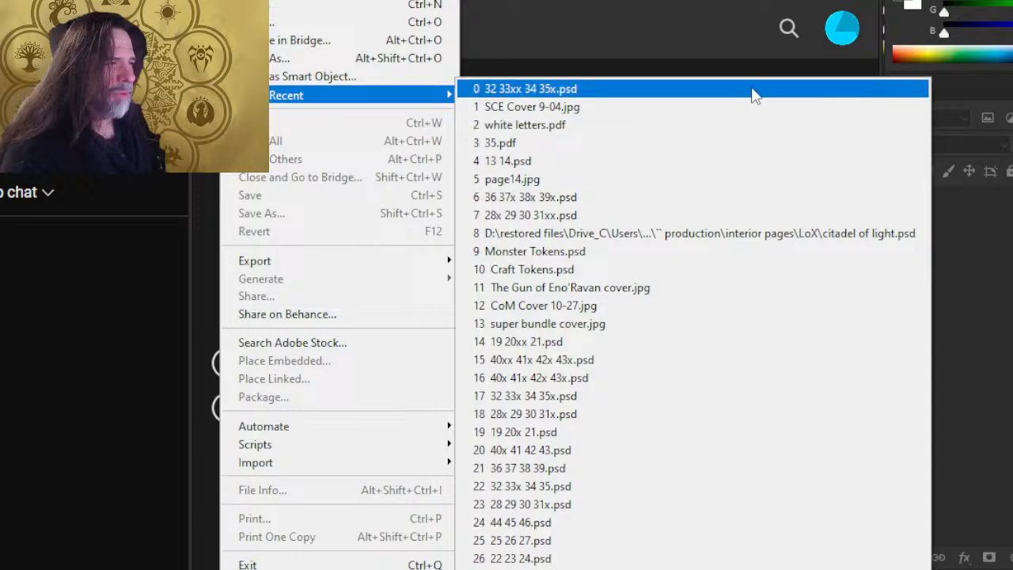
pyautogui.click(609, 91)
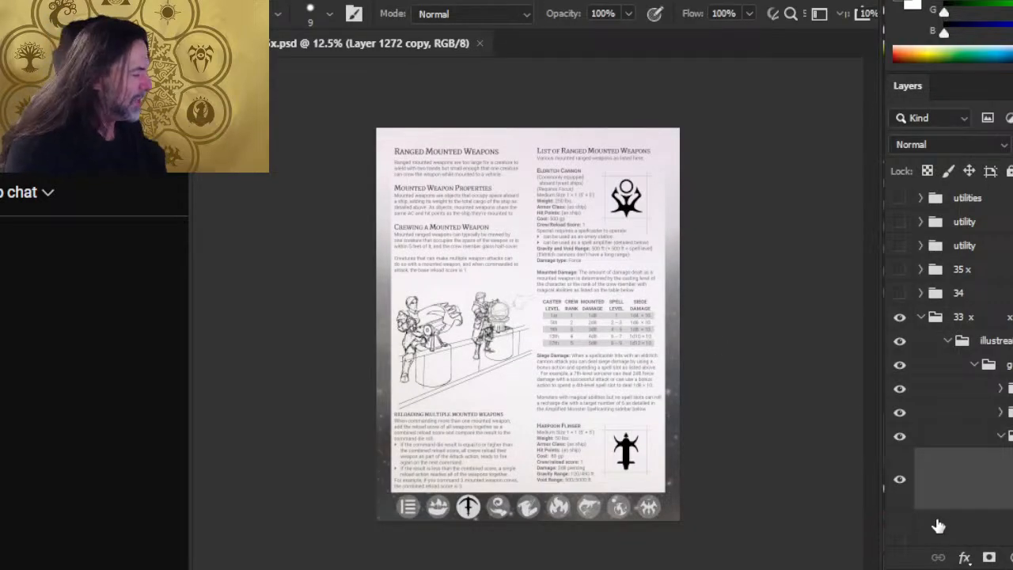
# Refine the orb gunner's front shoe with a 1 px Brush, erasing its stray sketch lines.
pyautogui.press('z')
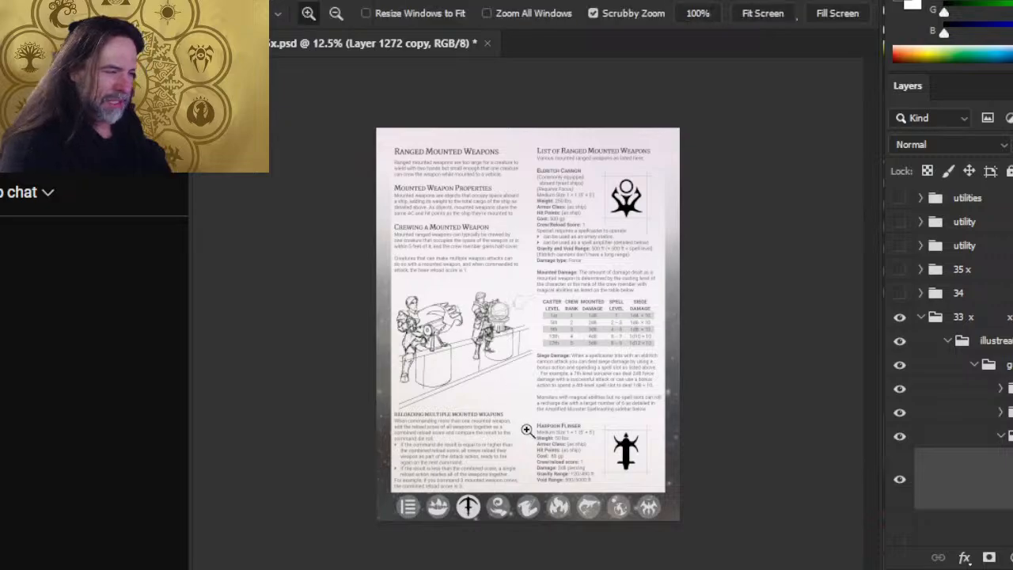
pyautogui.moveTo(527, 428); pyautogui.dragTo(569, 423)
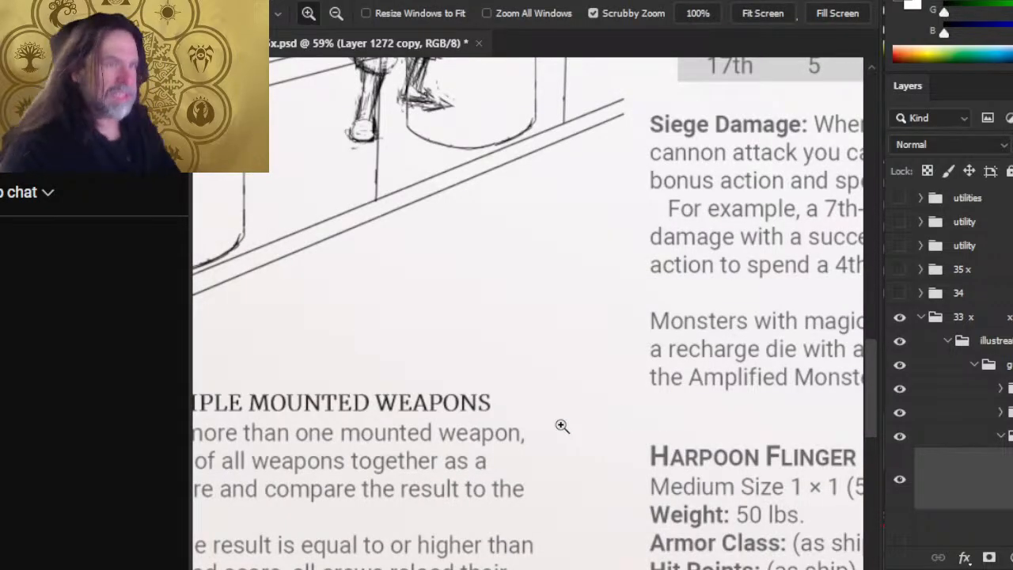
pyautogui.moveTo(478, 252); pyautogui.dragTo(541, 501)
pyautogui.press('b')
pyautogui.press('[')
pyautogui.press('[')
pyautogui.press('[')
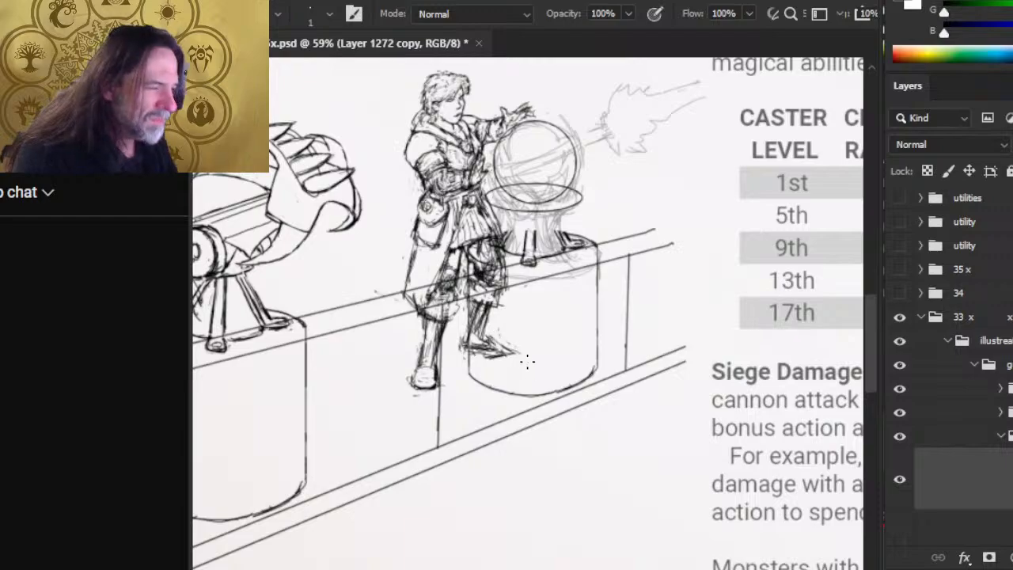
pyautogui.press('e')
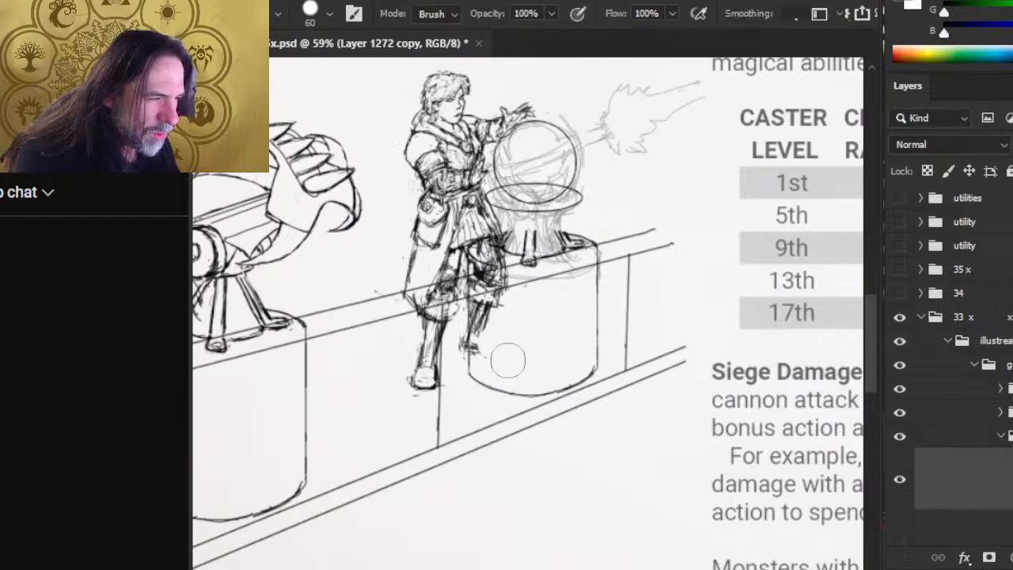
pyautogui.press('[')
pyautogui.press('[')
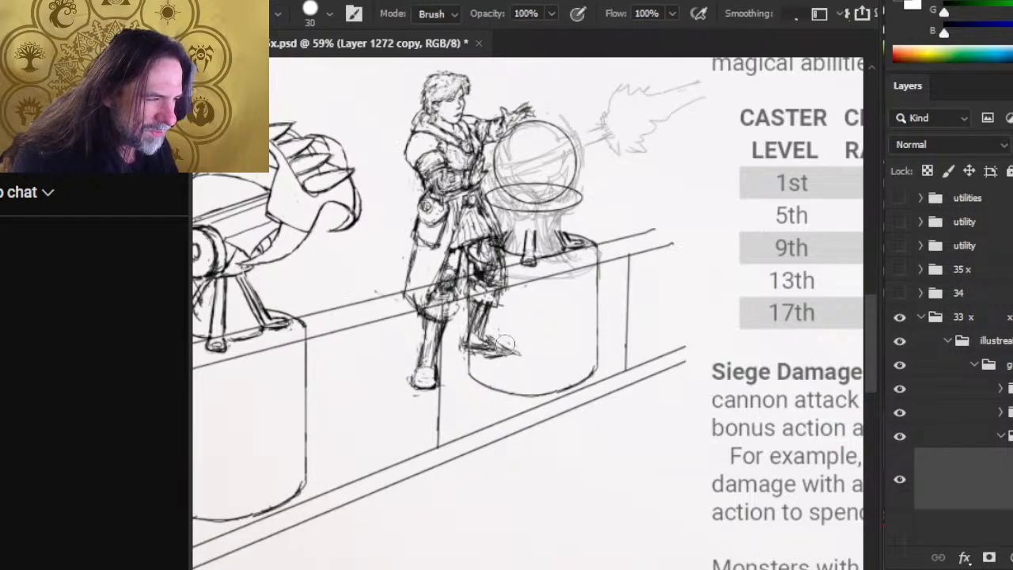
pyautogui.press('b')
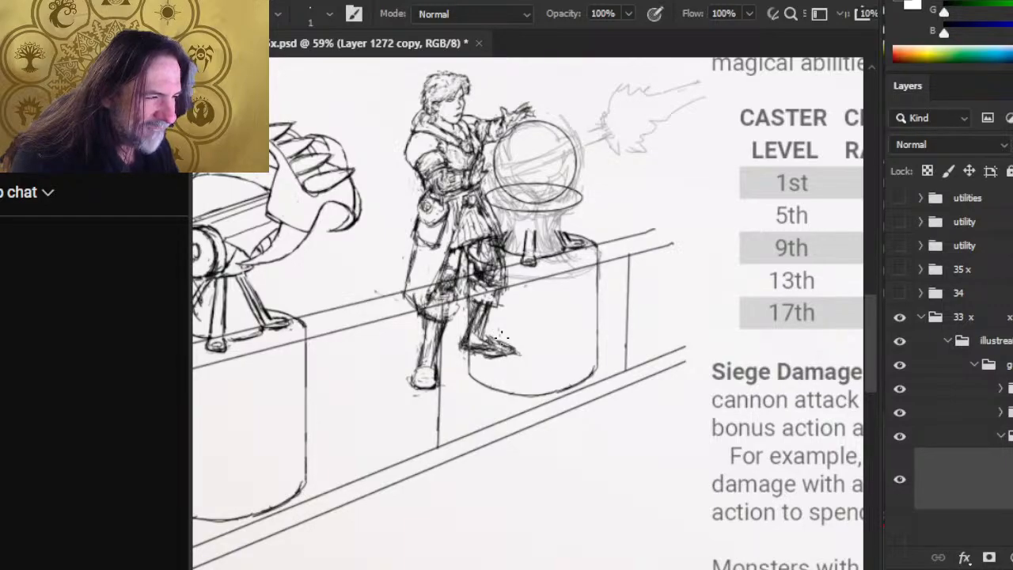
pyautogui.press('e')
pyautogui.press('b')
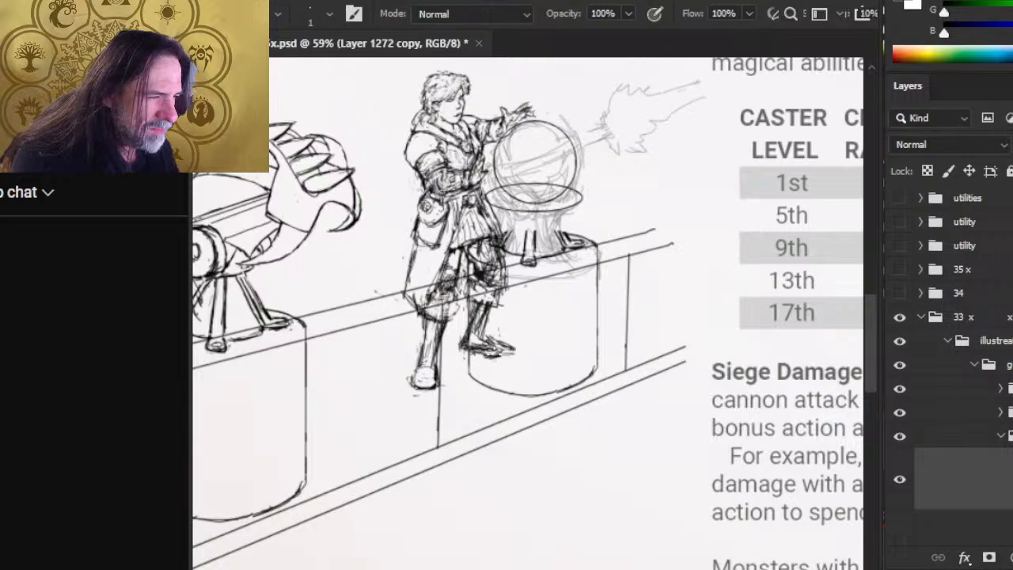
# Erase and redraw the rear edge of the orb gunner's long coat with a 20 px Eraser and 1 px Brush.
pyautogui.press('e')
pyautogui.moveTo(418, 288); pyautogui.dragTo(421, 323)
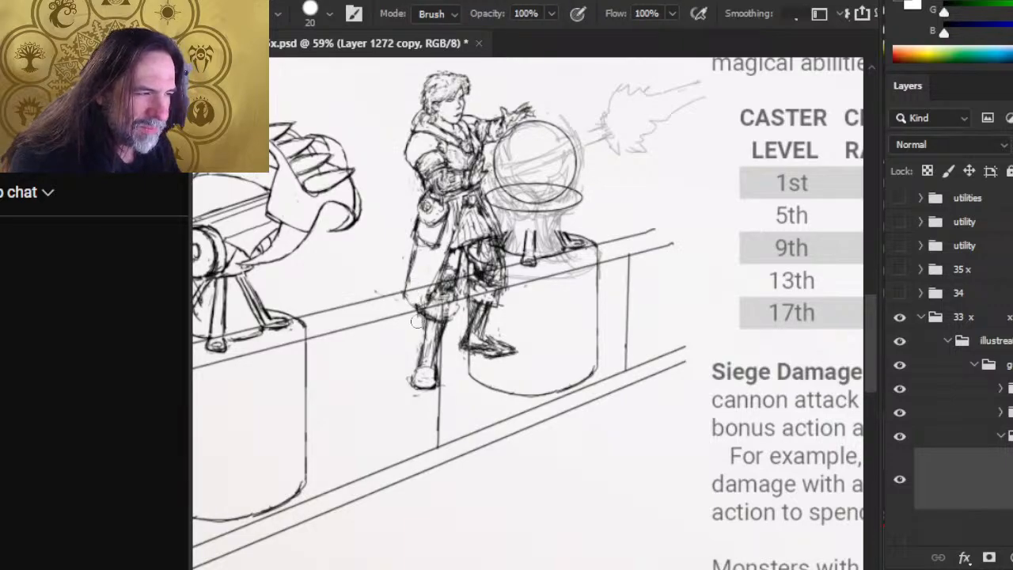
pyautogui.press('b')
pyautogui.moveTo(399, 280)
pyautogui.mouseDown()
pyautogui.moveTo(414, 303)
pyautogui.moveTo(415, 244)
pyautogui.moveTo(407, 292)
pyautogui.moveTo(411, 255)
pyautogui.mouseUp()
pyautogui.press('e')
pyautogui.press('b')
pyautogui.press('e')
pyautogui.press('b')
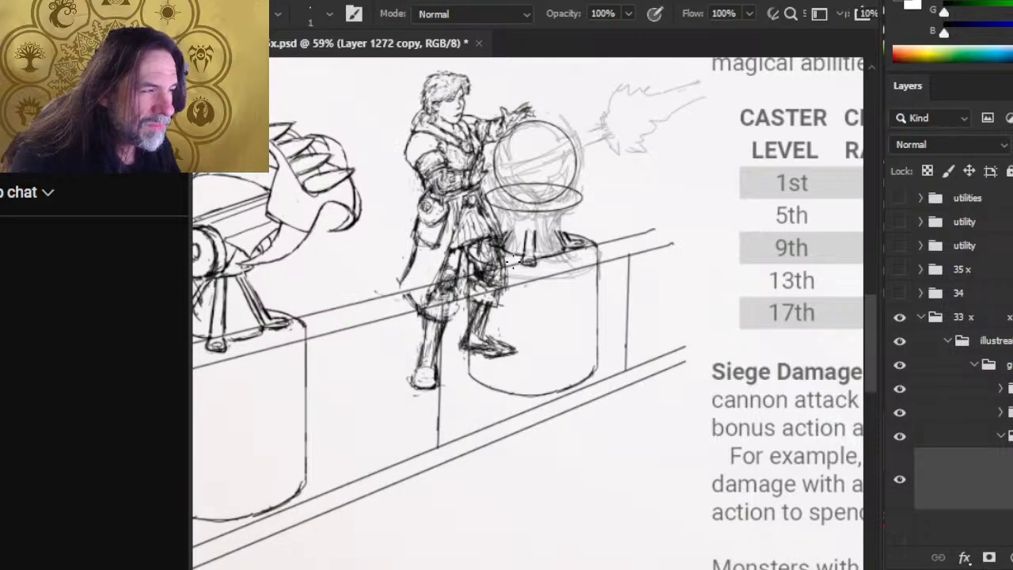
pyautogui.moveTo(504, 245)
pyautogui.mouseDown()
pyautogui.moveTo(508, 293)
pyautogui.moveTo(507, 280)
pyautogui.mouseUp()
pyautogui.press('e')
pyautogui.press('b')
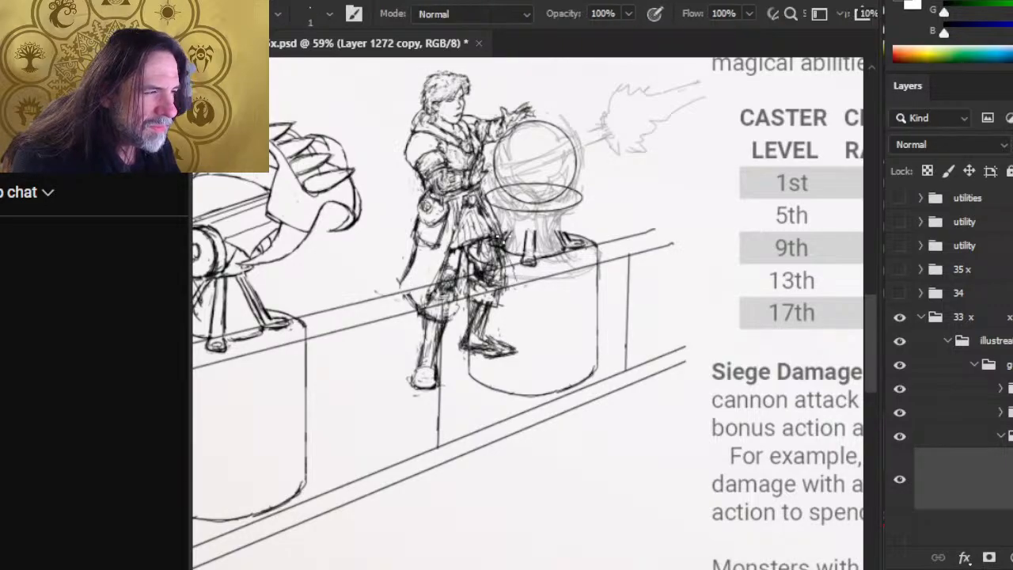
pyautogui.press('e')
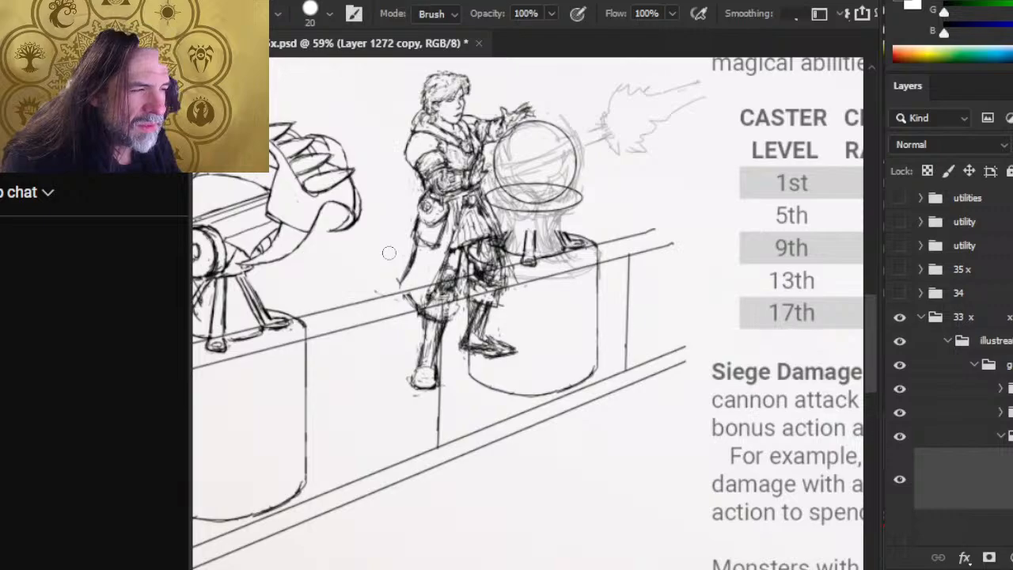
pyautogui.press('b')
# Clean up the toe of the orb gunner's rear boot and draw strap lines around its ankle.
pyautogui.press('e')
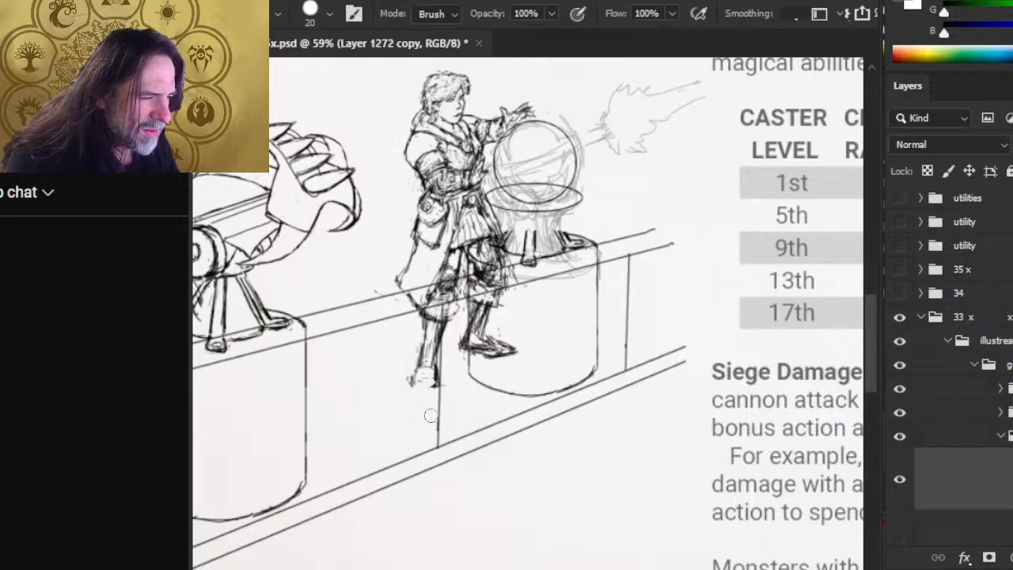
pyautogui.press('b')
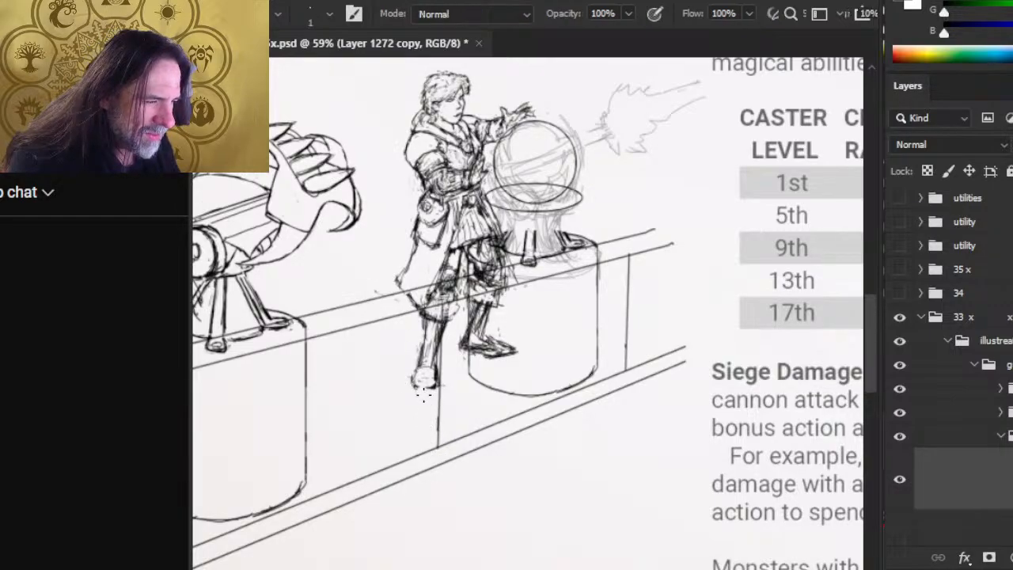
pyautogui.press('e')
pyautogui.press('b')
pyautogui.moveTo(419, 364)
pyautogui.mouseDown()
pyautogui.moveTo(419, 324)
pyautogui.moveTo(427, 358)
pyautogui.moveTo(421, 343)
pyautogui.moveTo(477, 338)
pyautogui.mouseUp()
pyautogui.press('e')
pyautogui.press('b')
pyautogui.press('e')
pyautogui.press('b')
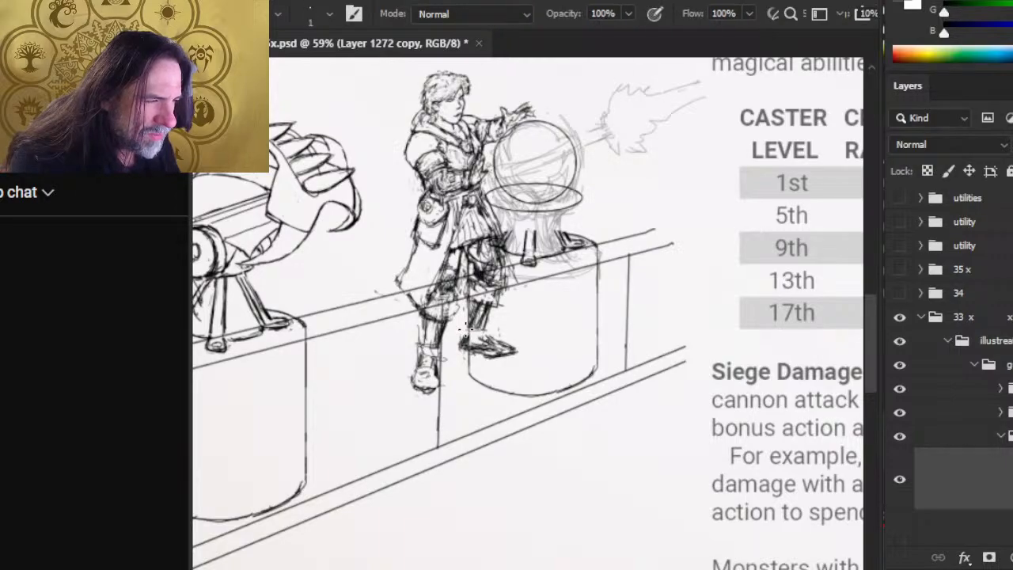
# Detail the sole and ankle of the orb gunner's front shoe, alternating the 1 px Brush and a 7 px Eraser.
pyautogui.press('e')
pyautogui.moveTo(494, 349)
pyautogui.mouseDown()
pyautogui.moveTo(471, 347)
pyautogui.moveTo(508, 349)
pyautogui.mouseUp()
pyautogui.press('b')
pyautogui.press('e')
pyautogui.press('b')
pyautogui.press('e')
pyautogui.press('b')
pyautogui.press('e')
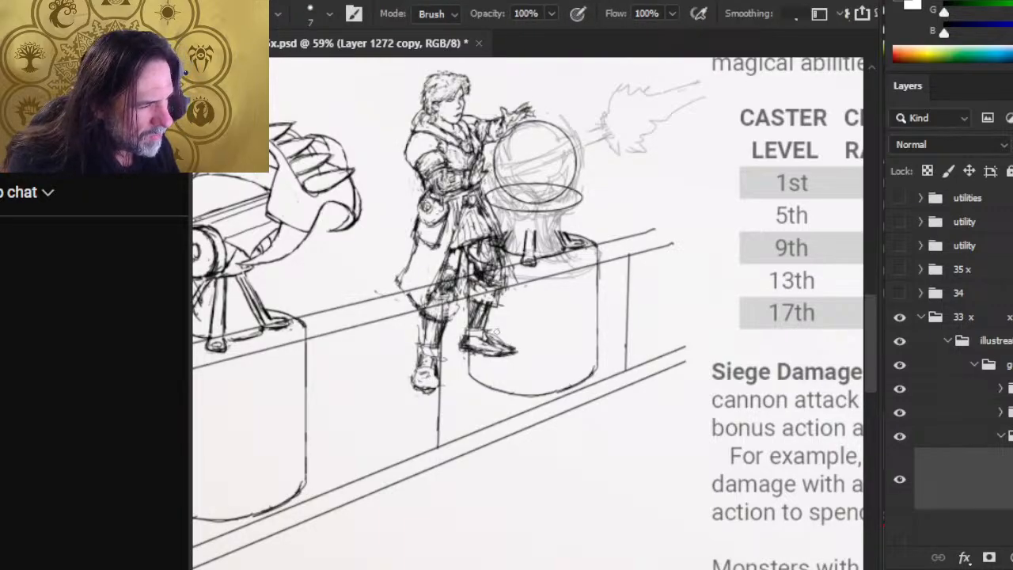
pyautogui.press('b')
pyautogui.press('e')
pyautogui.press('b')
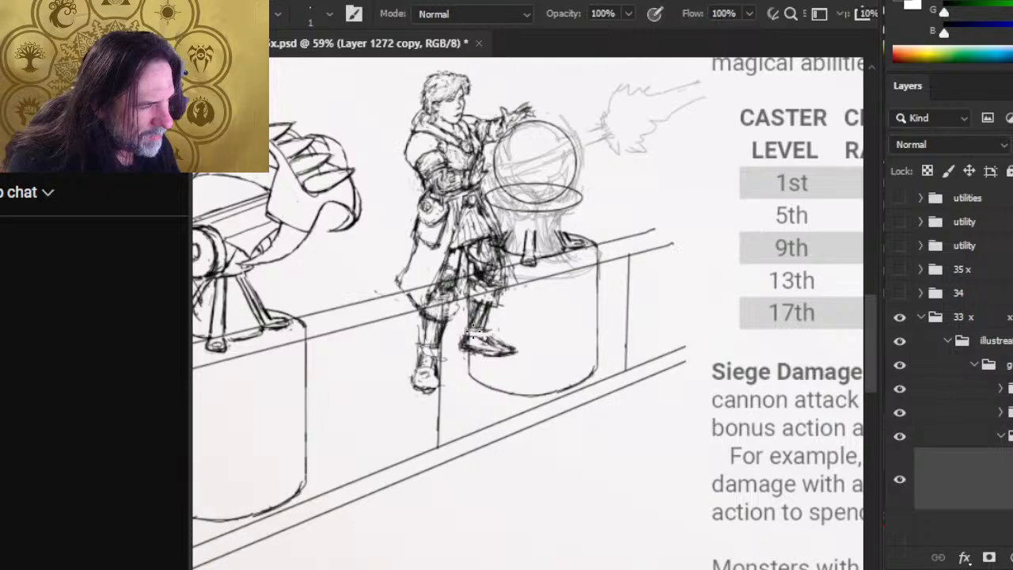
# Tidy the orb gunner's front lower leg between the shoe and coat hem, erasing loose lines and redrawing the contour.
pyautogui.press('e')
pyautogui.moveTo(495, 329); pyautogui.dragTo(492, 338)
pyautogui.press('b')
pyautogui.press('e')
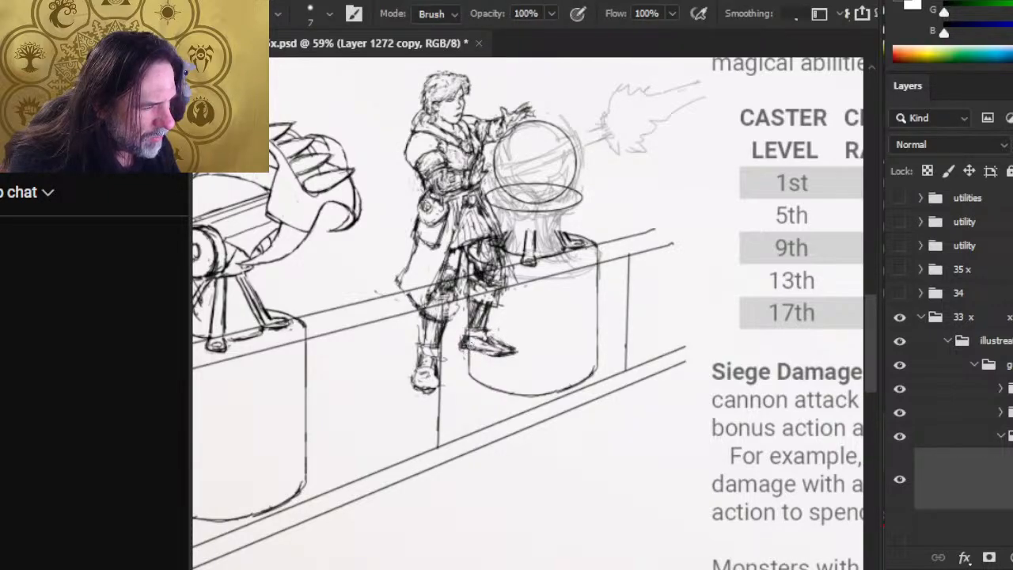
pyautogui.press('b')
pyautogui.press('e')
pyautogui.moveTo(480, 330)
pyautogui.mouseDown()
pyautogui.moveTo(467, 301)
pyautogui.moveTo(486, 323)
pyautogui.moveTo(497, 310)
pyautogui.moveTo(488, 301)
pyautogui.mouseUp()
pyautogui.press('b')
pyautogui.press('e')
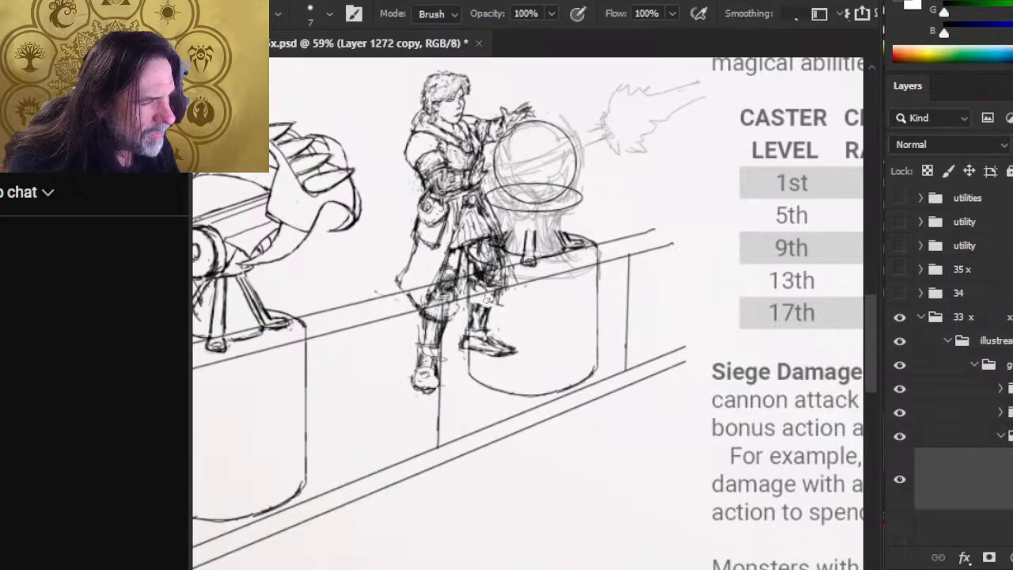
pyautogui.press('b')
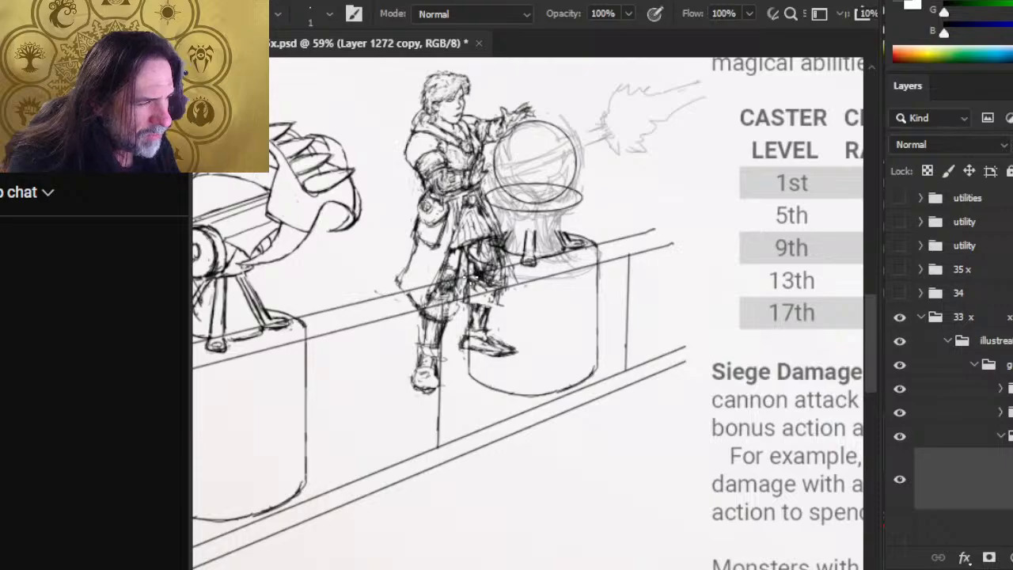
pyautogui.press('e')
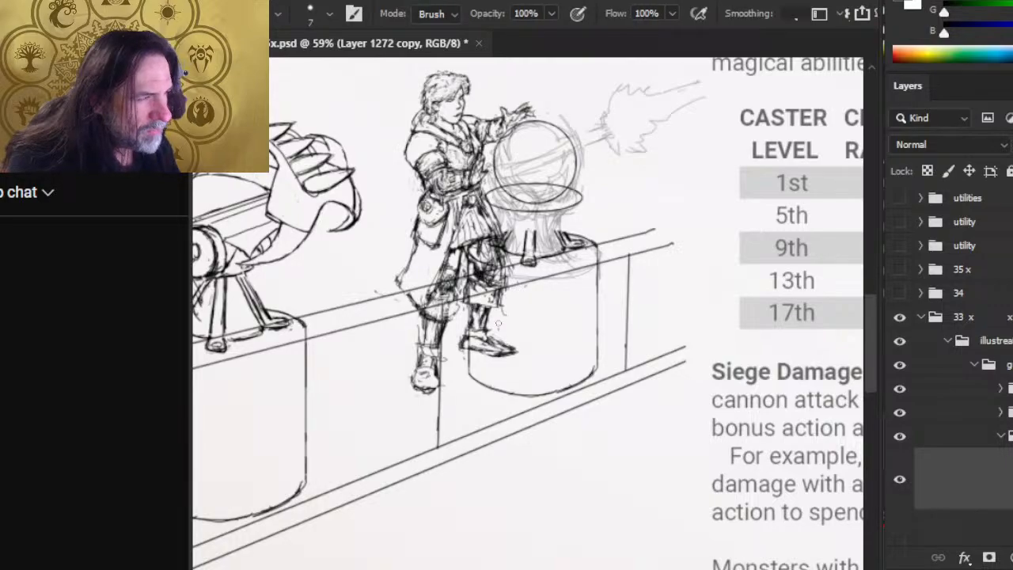
# Select Layer 1272 and make it visible beneath the refined gunner sketch.
pyautogui.moveTo(508, 236); pyautogui.dragTo(522, 290)
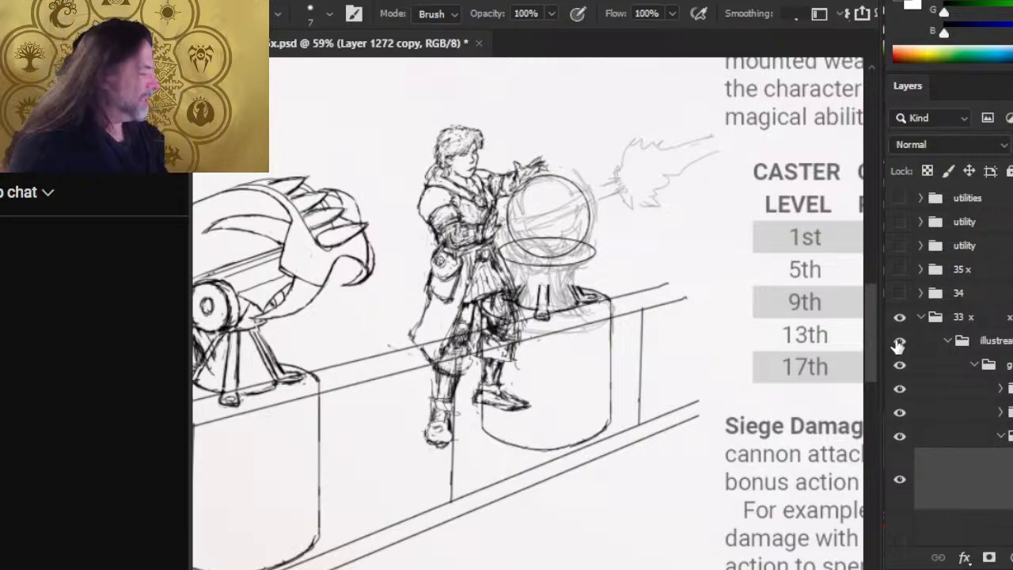
pyautogui.scroll(-4, 898, 347)
pyautogui.scroll(-1, 910, 284)
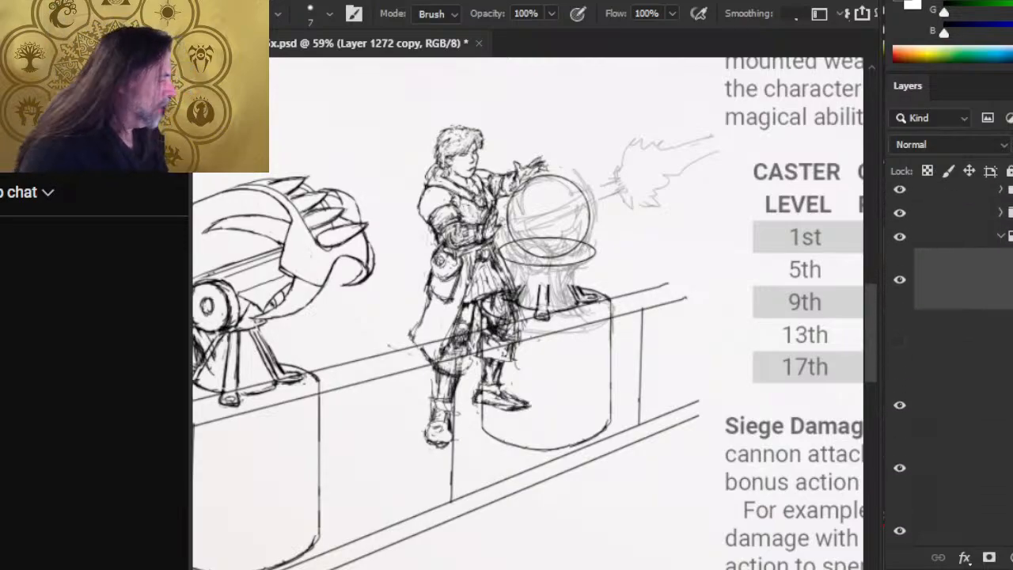
pyautogui.click(902, 341)
pyautogui.click(902, 341)
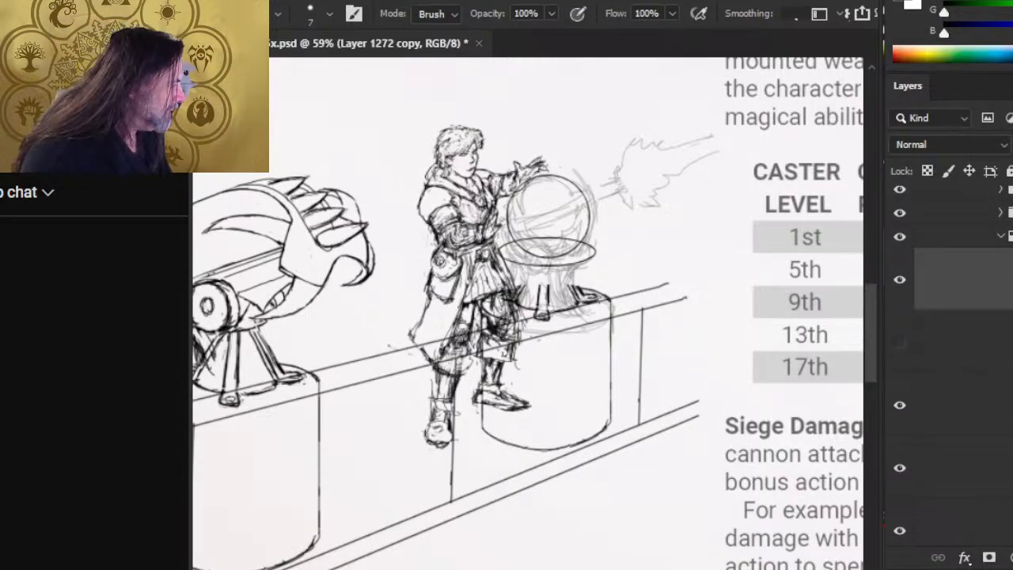
pyautogui.scroll(-2, 950, 348)
pyautogui.moveTo(984, 242)
pyautogui.mouseDown()
pyautogui.moveTo(1003, 450)
pyautogui.moveTo(995, 226)
pyautogui.mouseUp()
pyautogui.scroll(2, 994, 245)
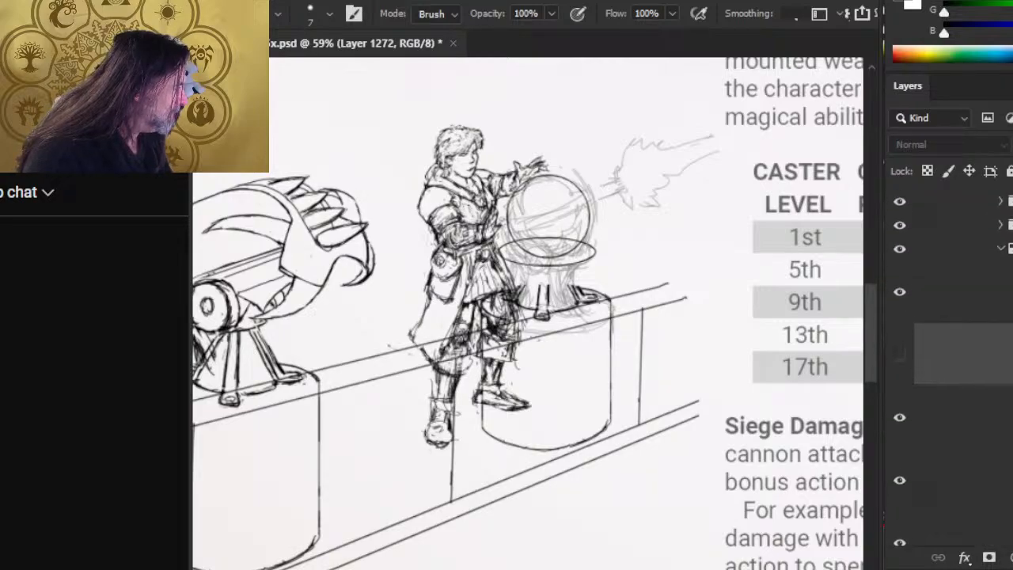
pyautogui.click(900, 373)
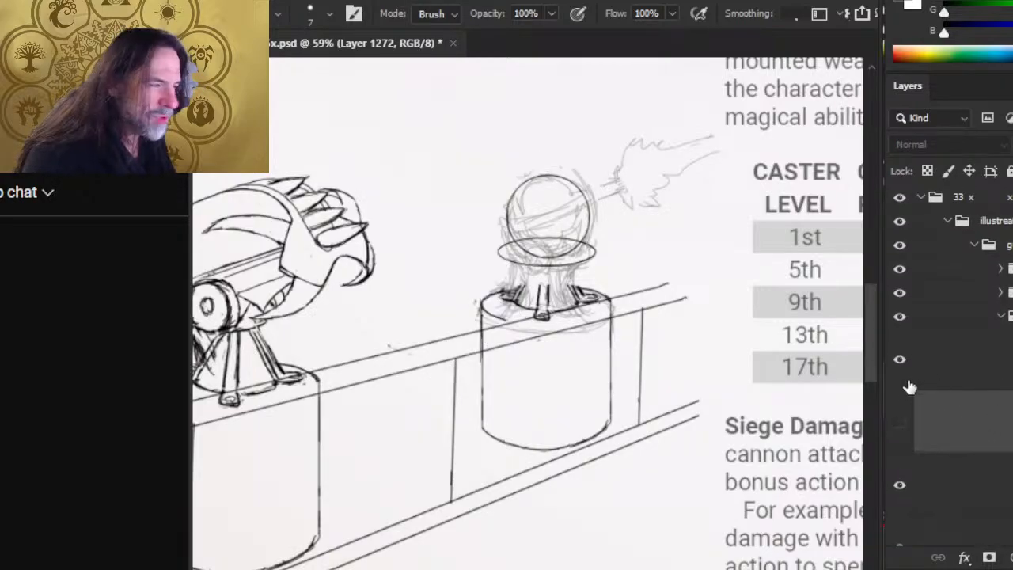
pyautogui.click(901, 423)
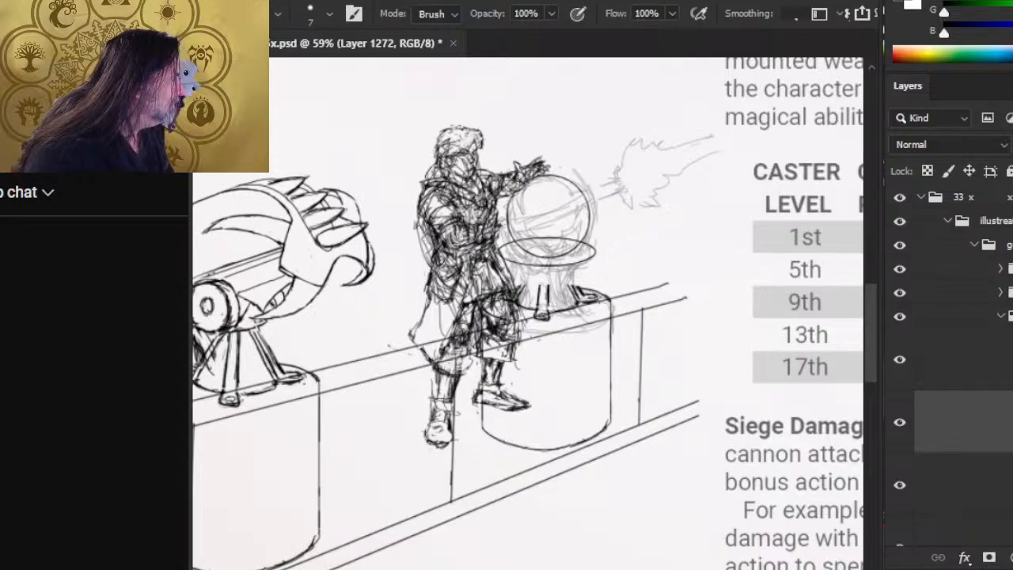
# Erase the rough underdrawing over the gunner's face and behind his coat on Layer 1272 with the 7 px Eraser.
pyautogui.hotkey('ctrl', 'space')
pyautogui.moveTo(473, 231); pyautogui.dragTo(564, 270)
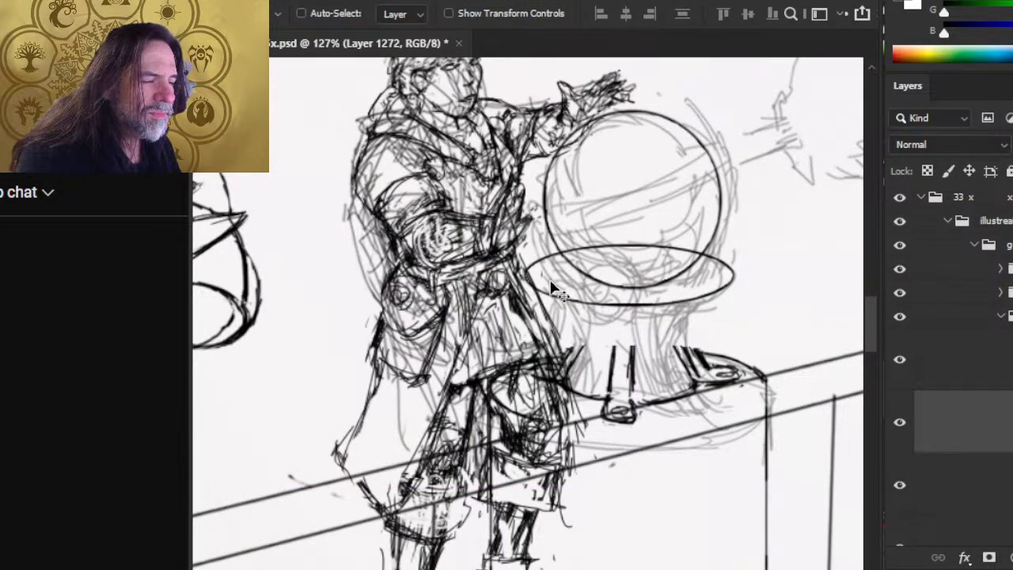
pyautogui.press('b')
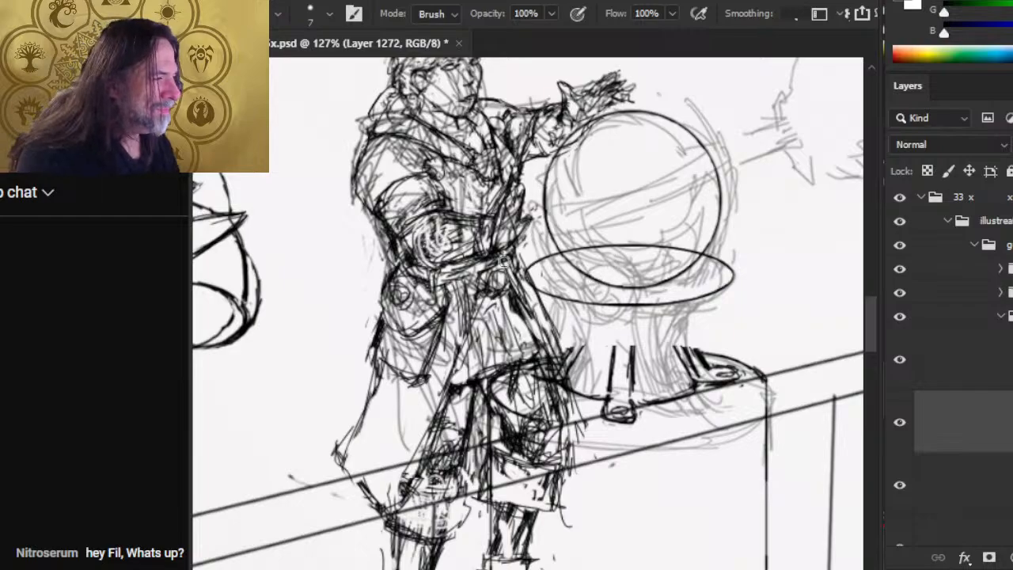
pyautogui.press('z')
pyautogui.press('b')
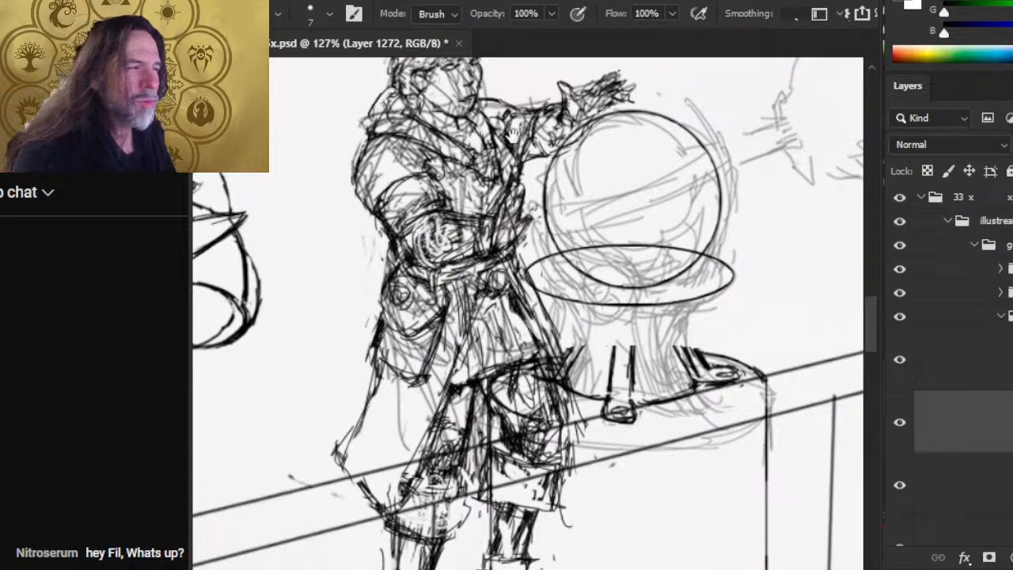
pyautogui.moveTo(513, 138); pyautogui.dragTo(532, 219)
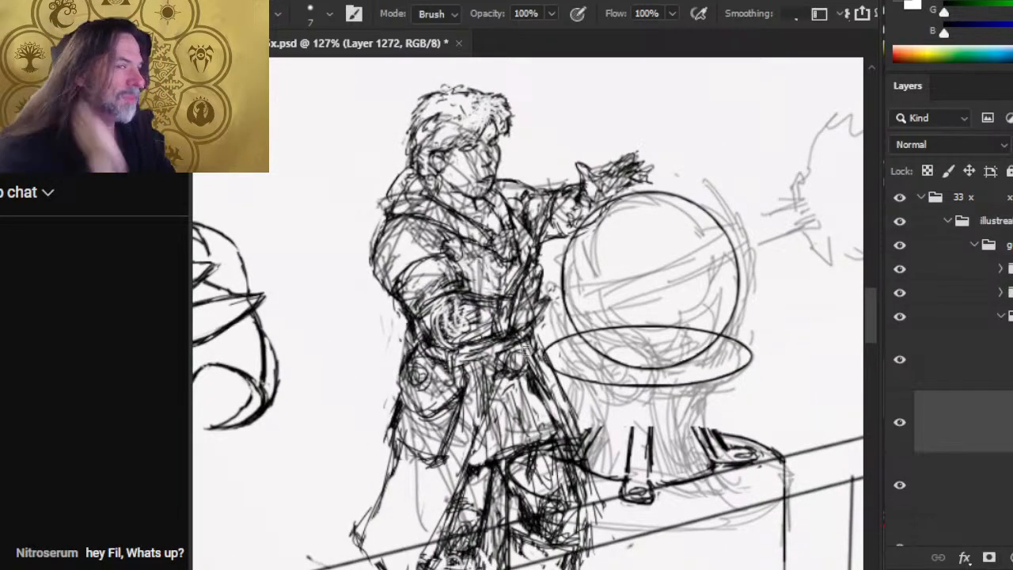
pyautogui.moveTo(477, 139)
pyautogui.mouseDown()
pyautogui.moveTo(479, 188)
pyautogui.moveTo(439, 113)
pyautogui.moveTo(414, 148)
pyautogui.mouseUp()
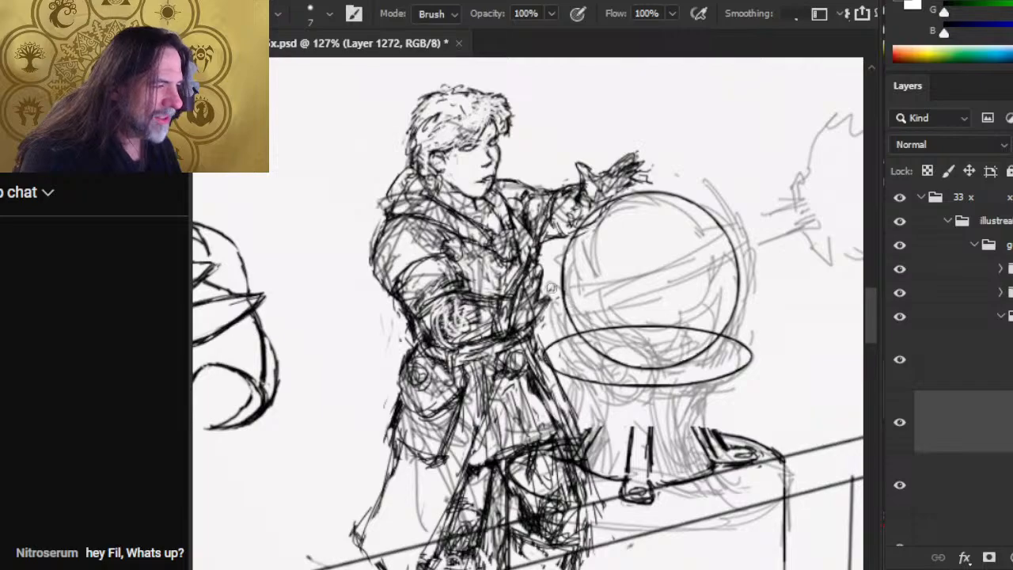
pyautogui.moveTo(577, 507); pyautogui.dragTo(529, 294)
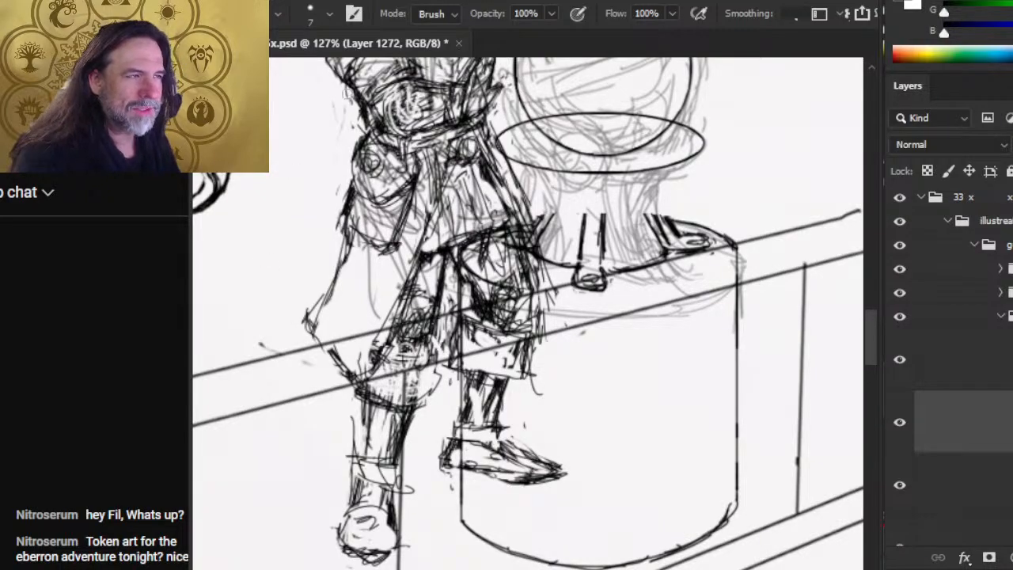
pyautogui.moveTo(554, 226); pyautogui.dragTo(524, 383)
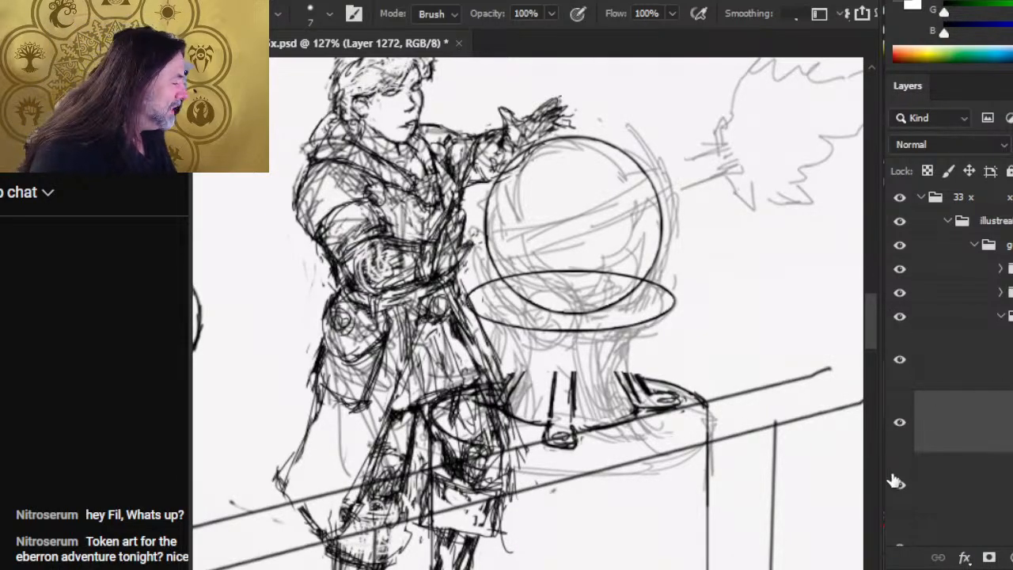
# Check the layers beneath the gunner sketch by toggling their visibility, and select Layer 1106, which holds the orb pedestal's base.
pyautogui.click(900, 486)
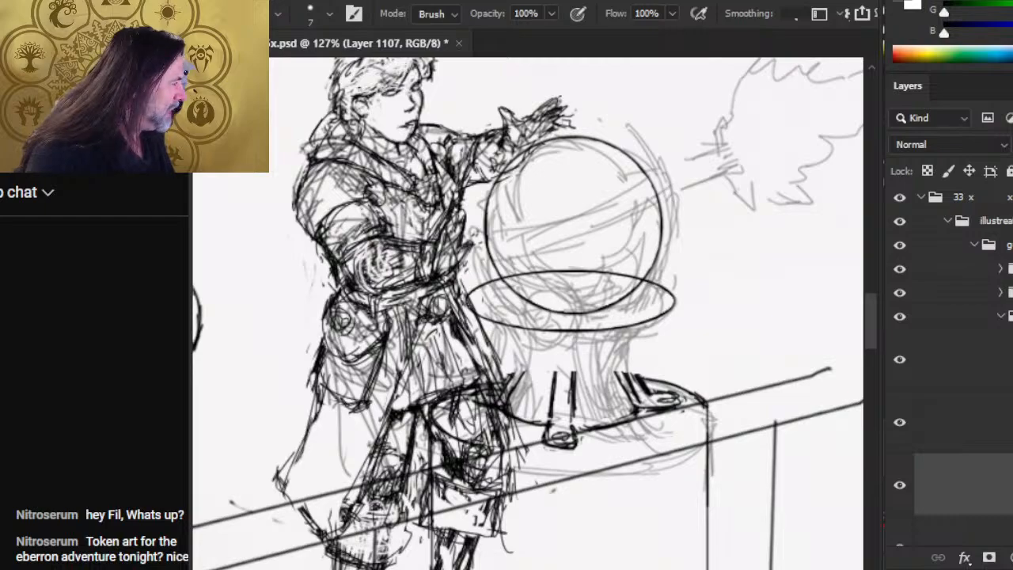
pyautogui.scroll(-2, 950, 356)
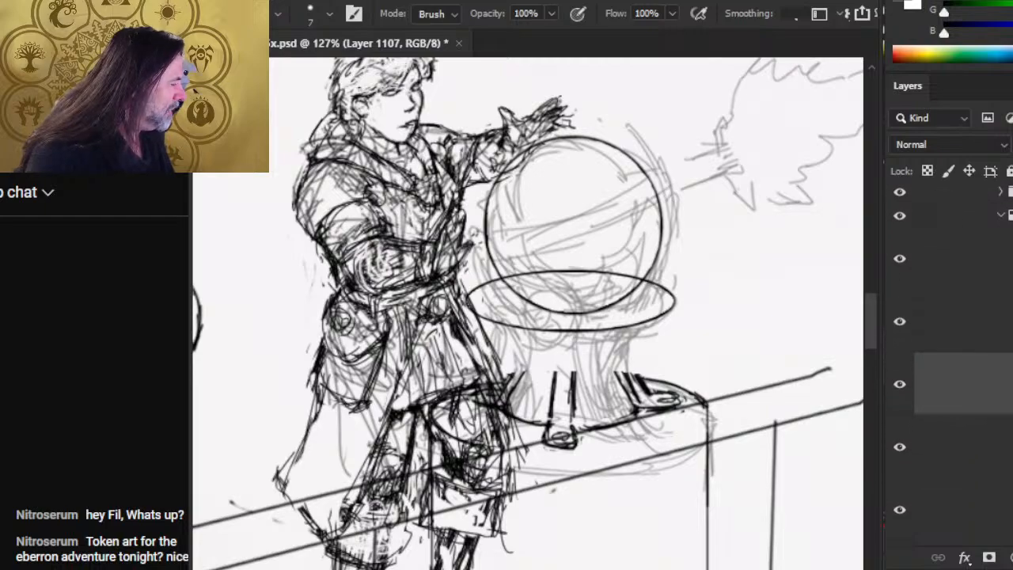
pyautogui.click(938, 459)
pyautogui.click(900, 514)
pyautogui.click(900, 514)
pyautogui.scroll(-2, 986, 434)
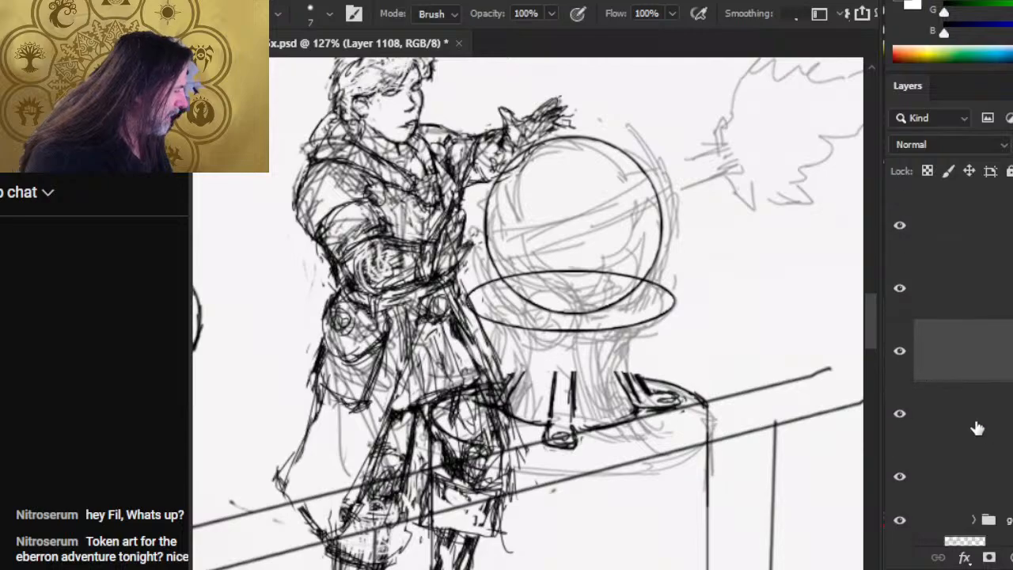
pyautogui.click(902, 479)
pyautogui.click(902, 479)
pyautogui.click(971, 479)
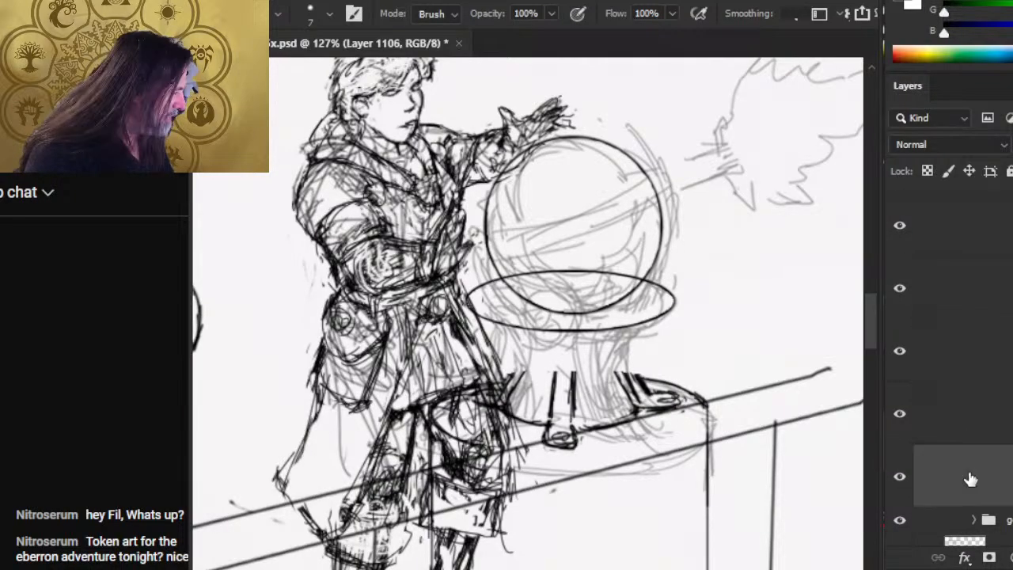
# Draw the curved pedestal contour beside the gunner's coat on a new layer above Layer 1106, using the 1 px Brush and 7 px Eraser.
pyautogui.press('b')
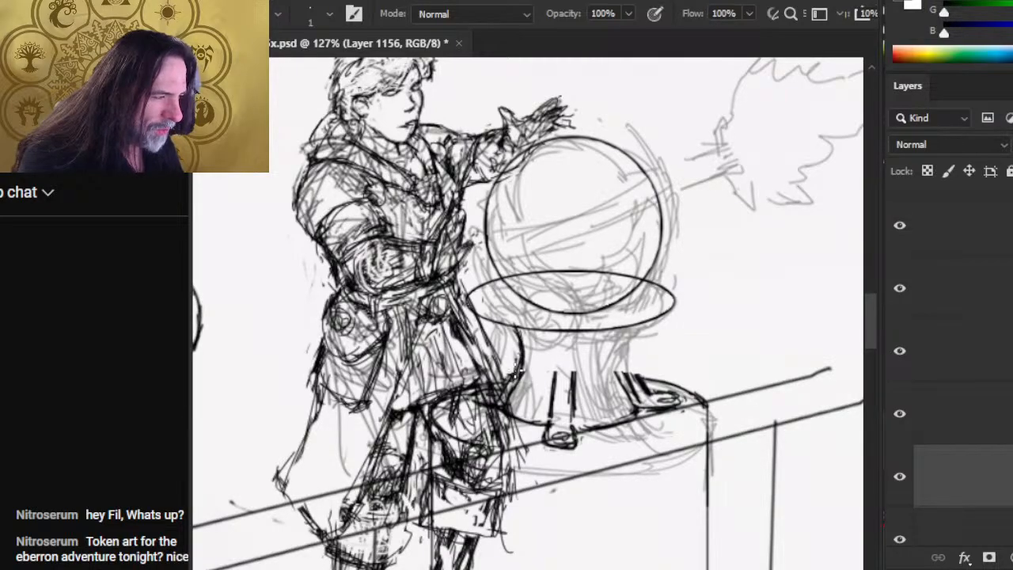
pyautogui.press('e')
pyautogui.press('b')
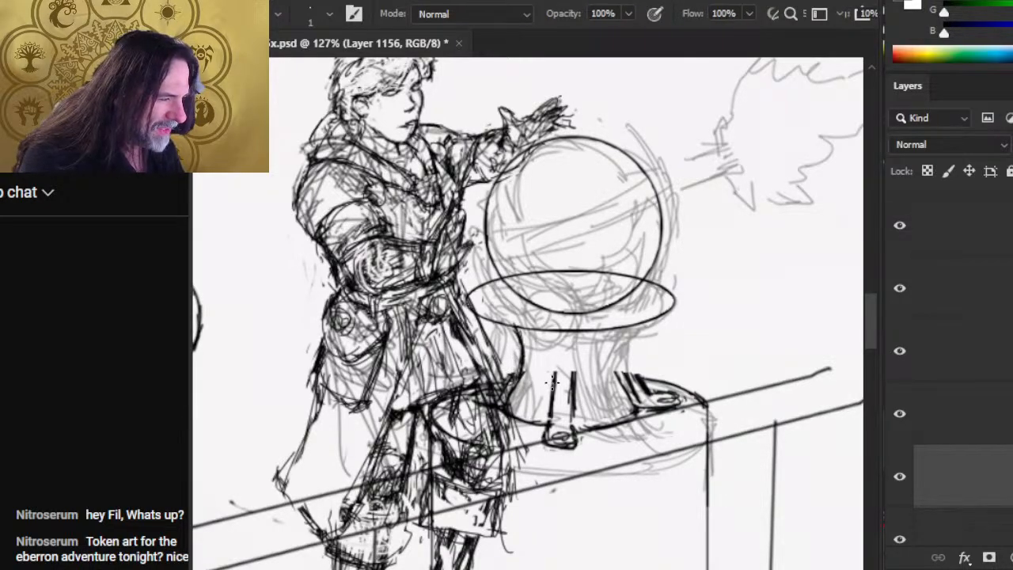
pyautogui.press('e')
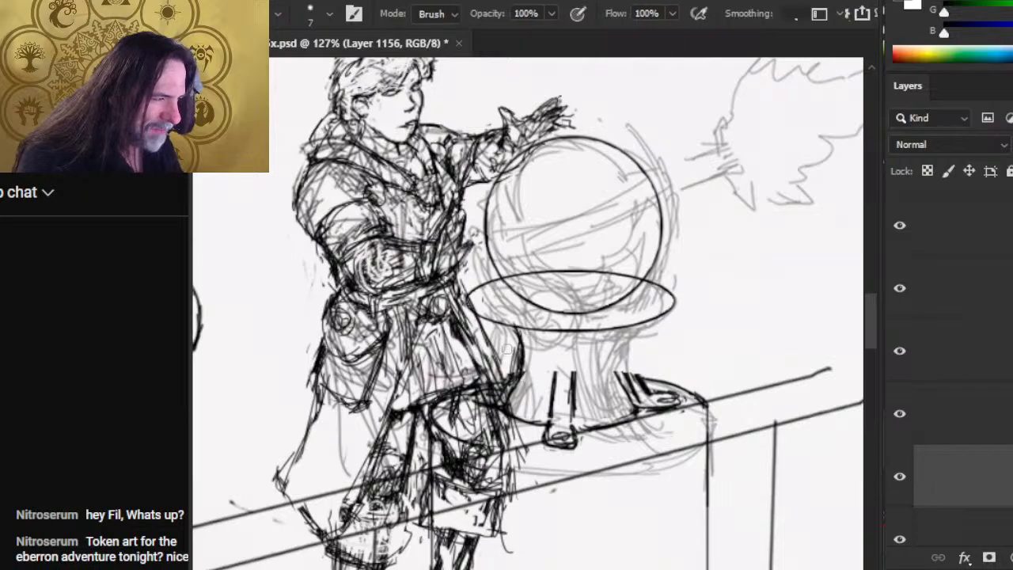
pyautogui.press('b')
pyautogui.press('e')
pyautogui.moveTo(522, 383); pyautogui.dragTo(516, 340)
pyautogui.press('b')
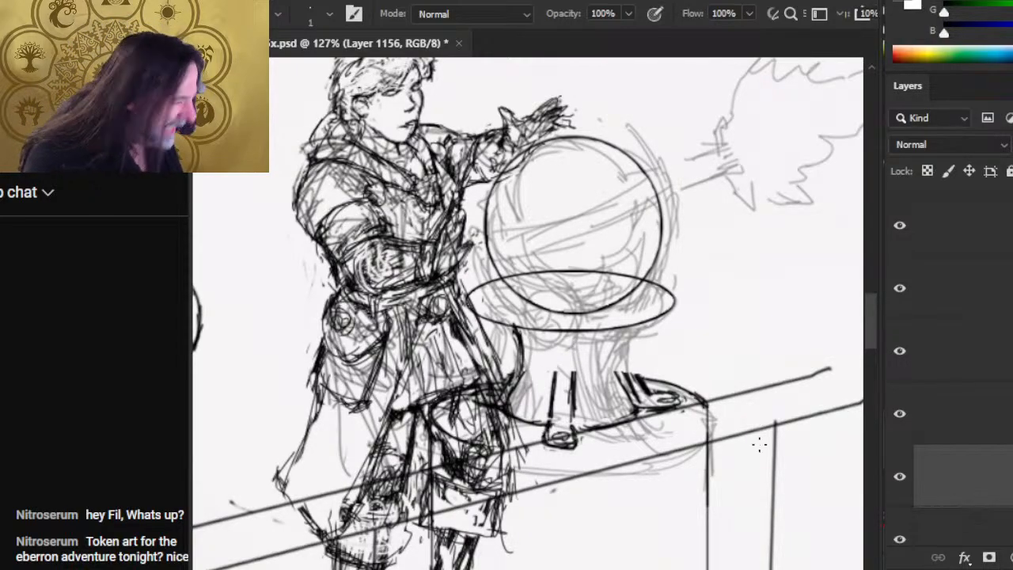
# Lasso both mounting feet at the pedestal's base on Layer 1106, distort them slightly, and deselect.
pyautogui.click(939, 532)
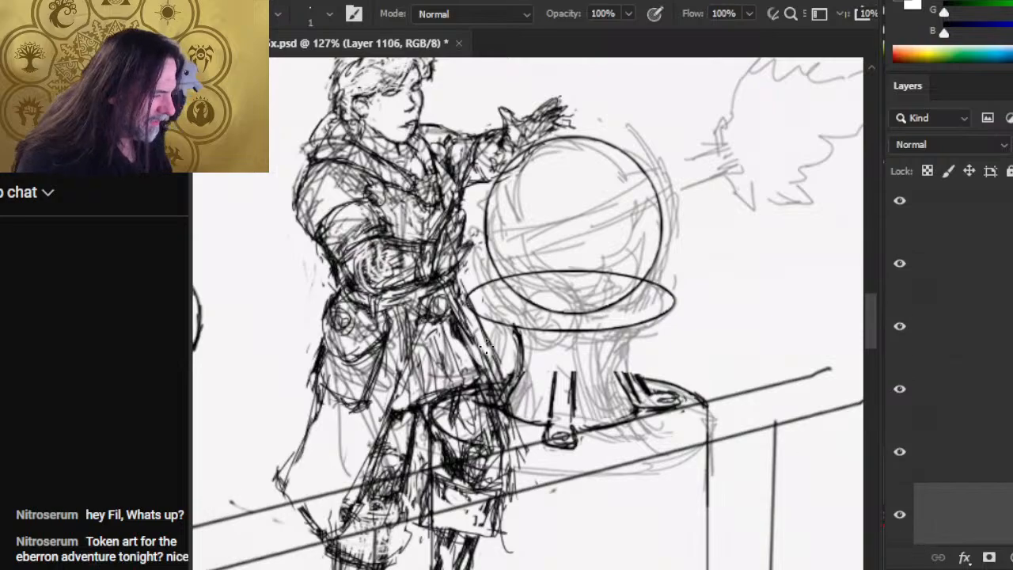
pyautogui.press('l')
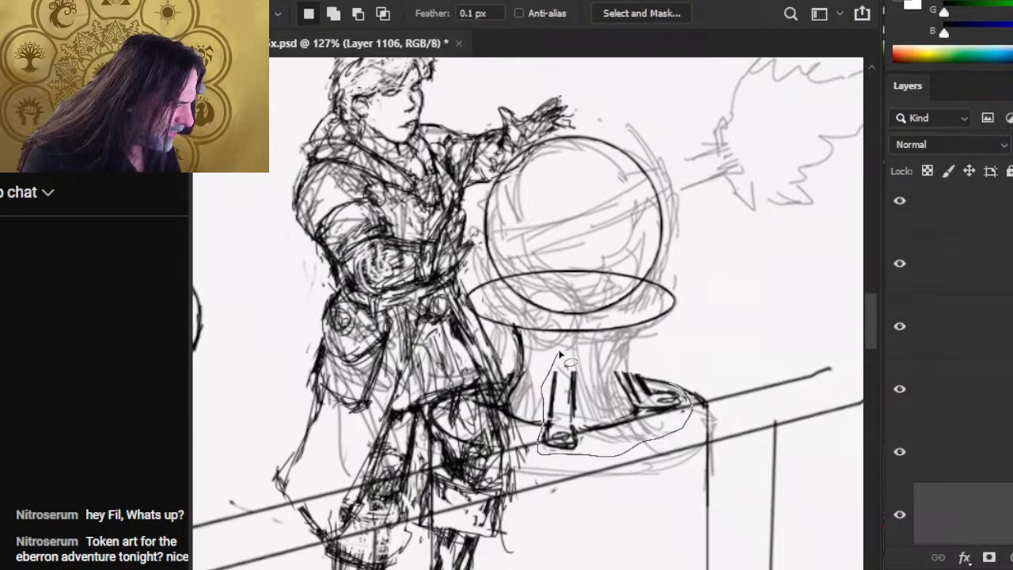
pyautogui.rightClick(592, 320)
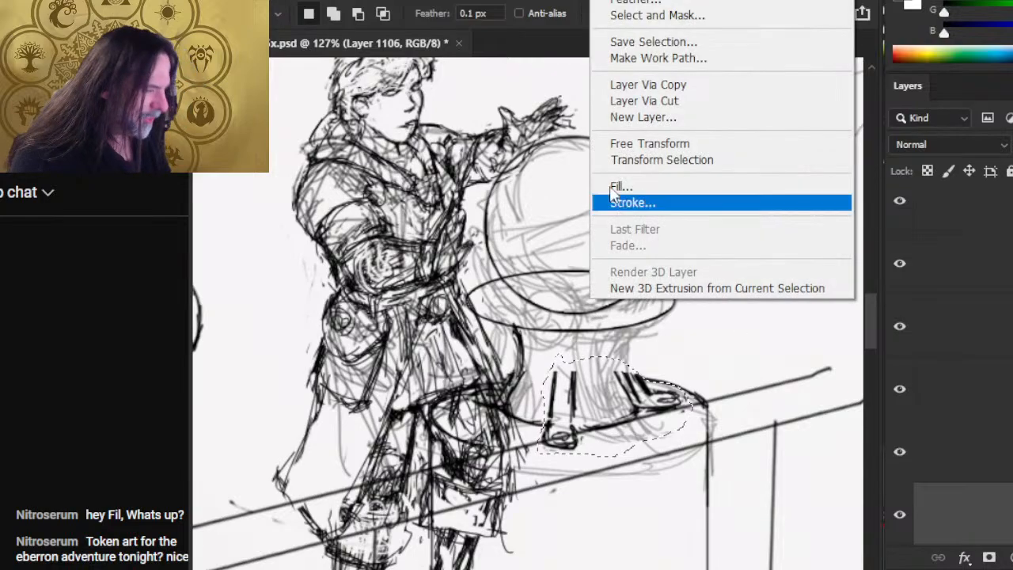
pyautogui.click(705, 143)
pyautogui.rightClick(587, 354)
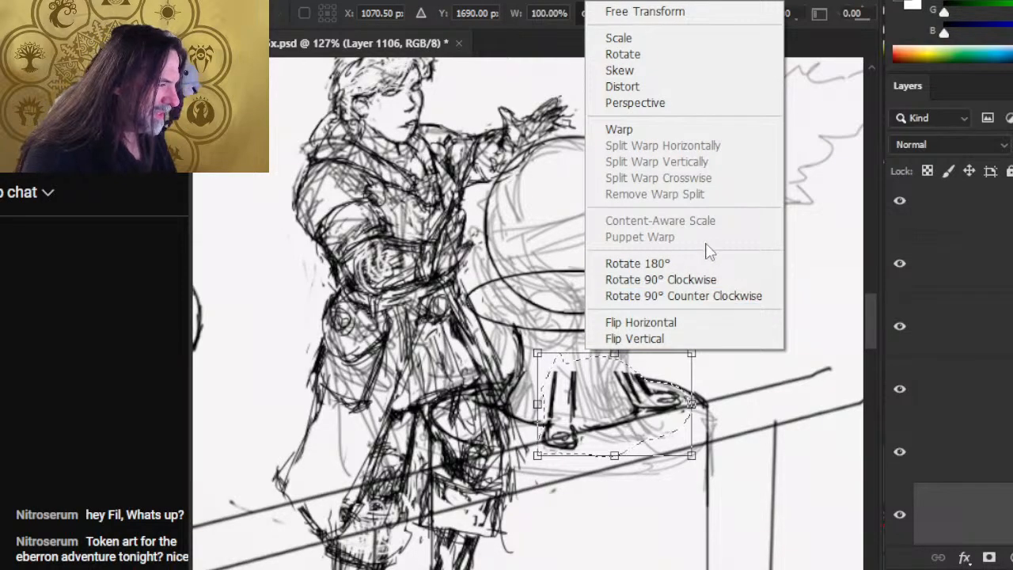
pyautogui.click(654, 87)
pyautogui.moveTo(693, 405); pyautogui.dragTo(688, 401)
pyautogui.press('Return')
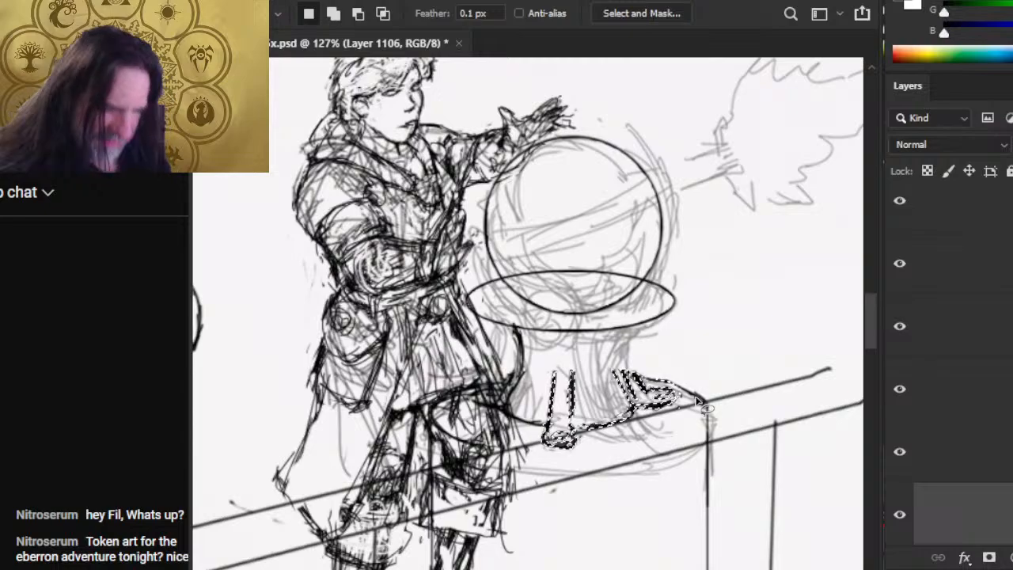
pyautogui.hotkey('ctrl', 'd')
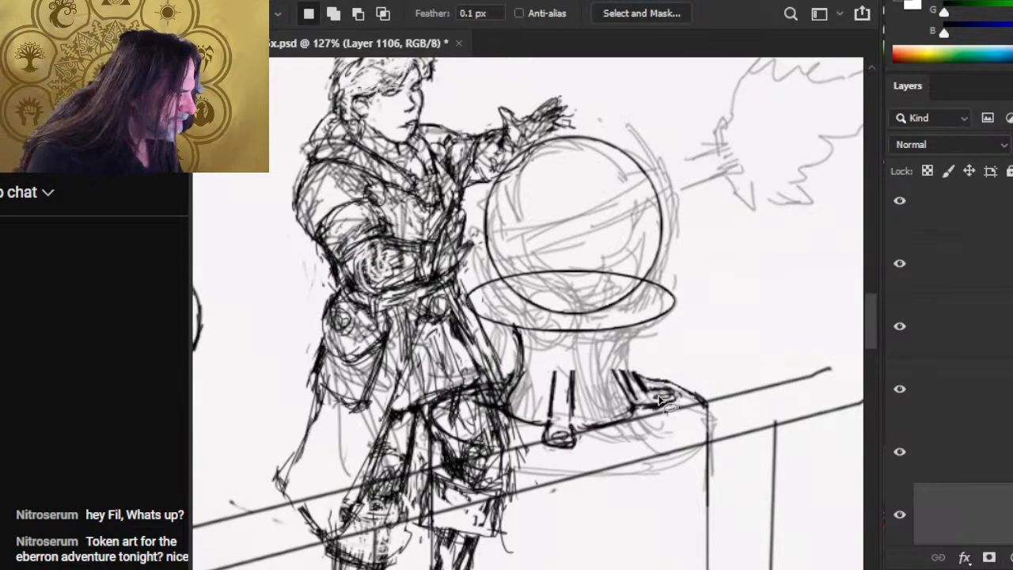
# Lasso only the far mounting foot on the pedestal's base, distort its shape slightly, and deselect.
pyautogui.moveTo(660, 386)
pyautogui.mouseDown()
pyautogui.moveTo(627, 400)
pyautogui.moveTo(642, 420)
pyautogui.moveTo(680, 396)
pyautogui.moveTo(660, 387)
pyautogui.mouseUp()
pyautogui.rightClick(598, 315)
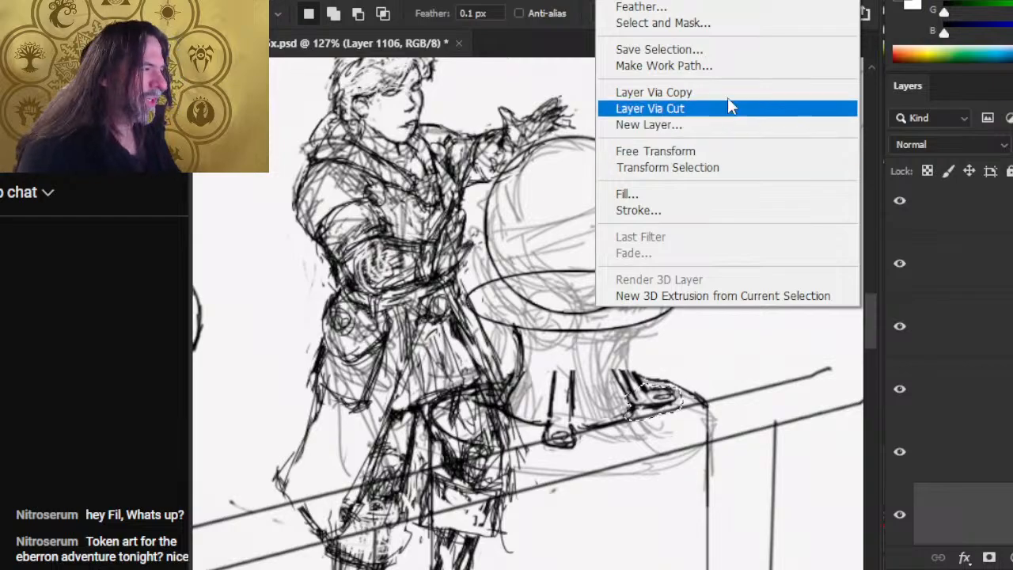
pyautogui.click(717, 153)
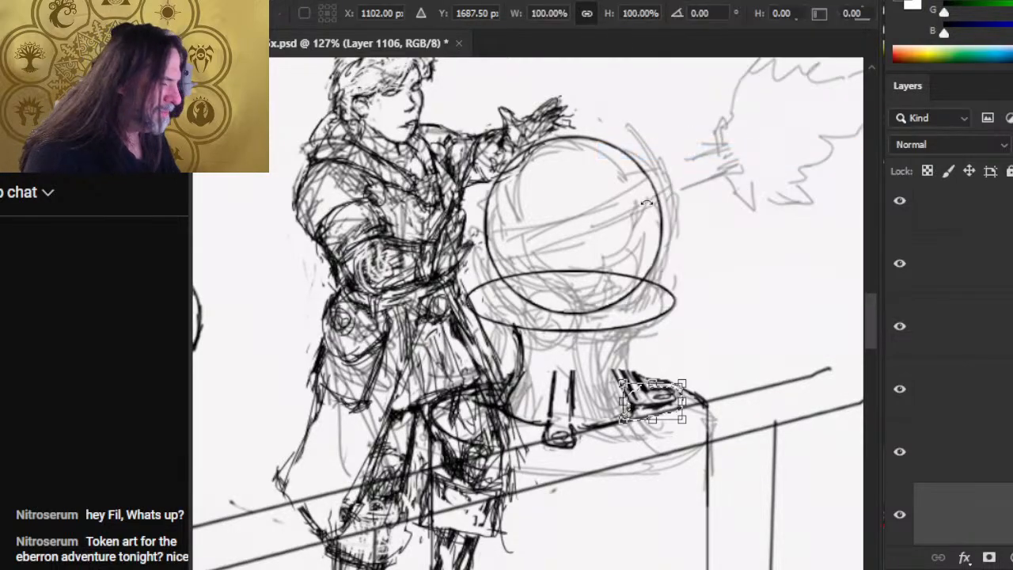
pyautogui.rightClick(711, 295)
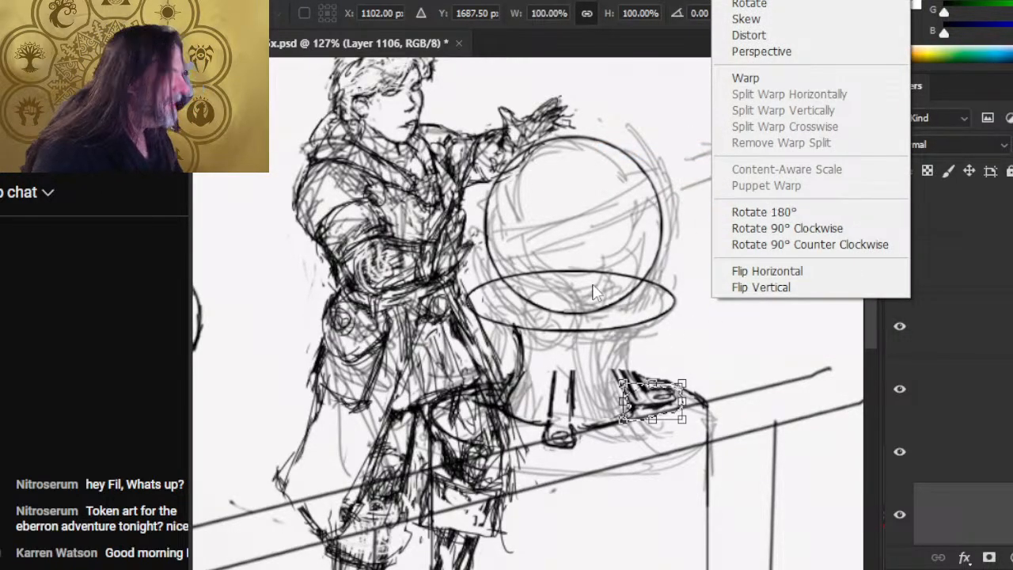
pyautogui.click(795, 36)
pyautogui.moveTo(683, 402)
pyautogui.mouseDown()
pyautogui.moveTo(684, 414)
pyautogui.moveTo(687, 403)
pyautogui.mouseUp()
pyautogui.press('Return')
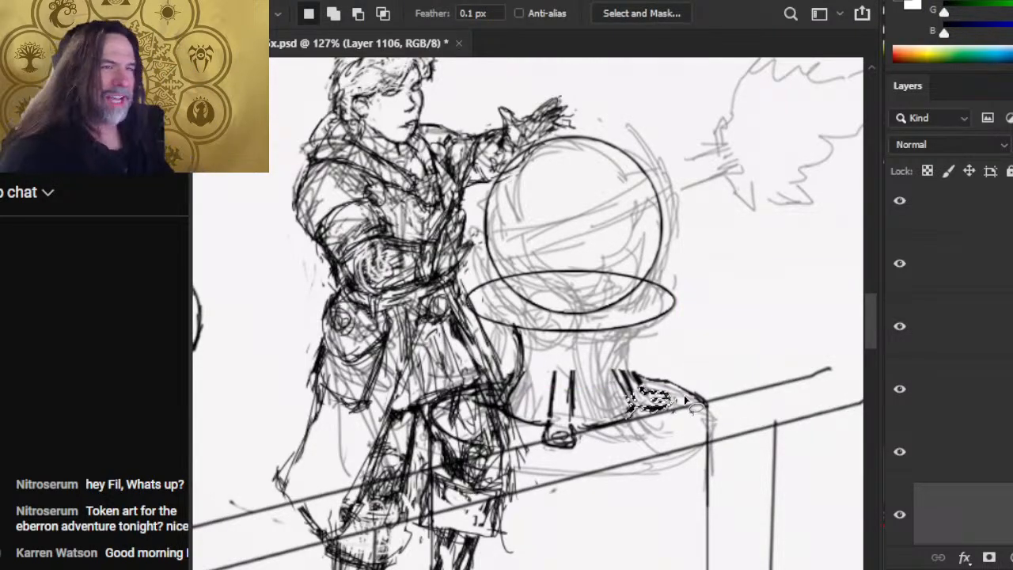
pyautogui.hotkey('ctrl', 'd')
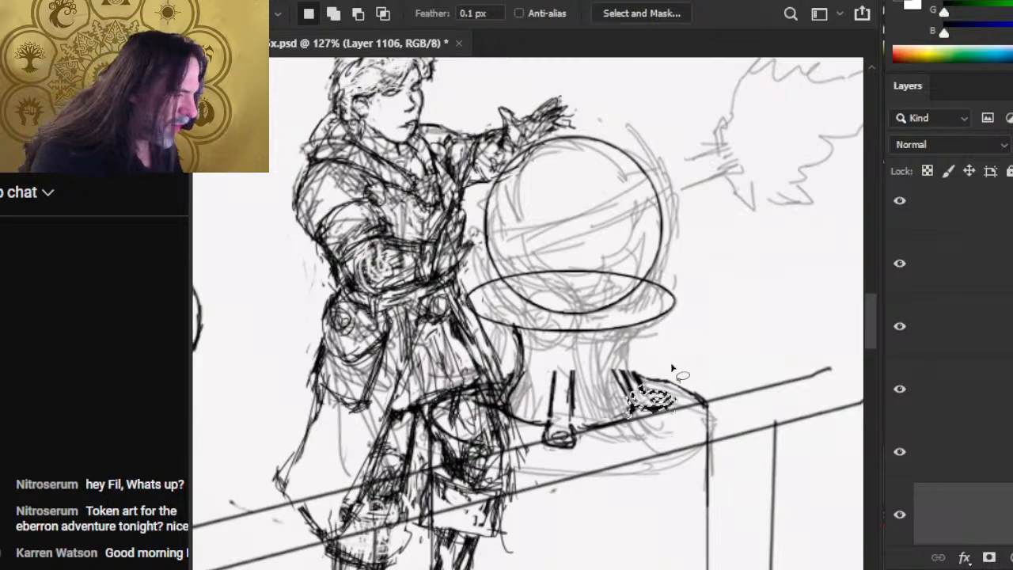
# Draw the pedestal's far-side curve from the ring down to the far mounting foot, erasing and redrawing it with the 1 px Brush.
pyautogui.press('b')
pyautogui.press('b')
pyautogui.moveTo(614, 372); pyautogui.dragTo(630, 398)
pyautogui.press('e')
pyautogui.press('b')
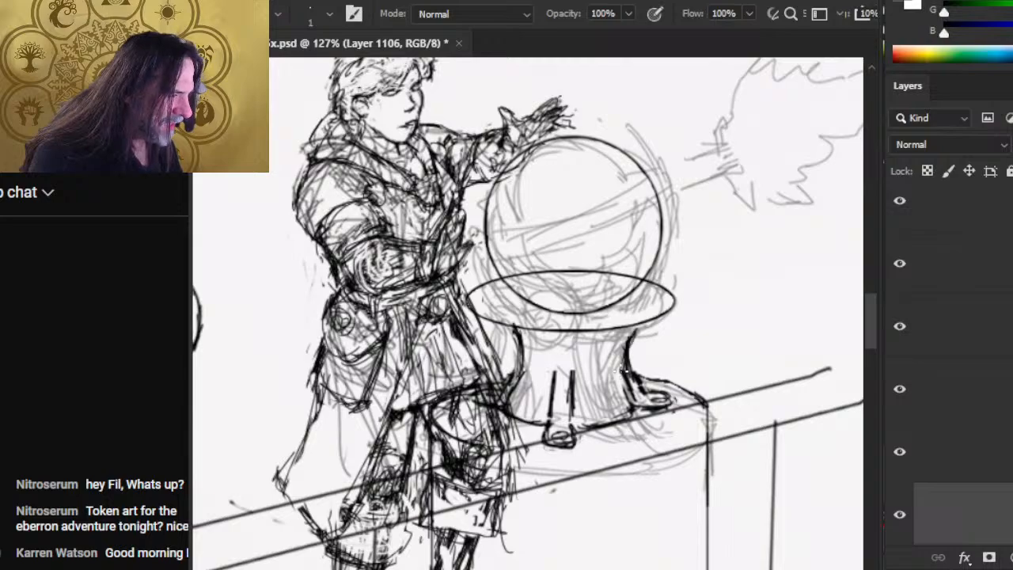
pyautogui.press('e')
pyautogui.press('b')
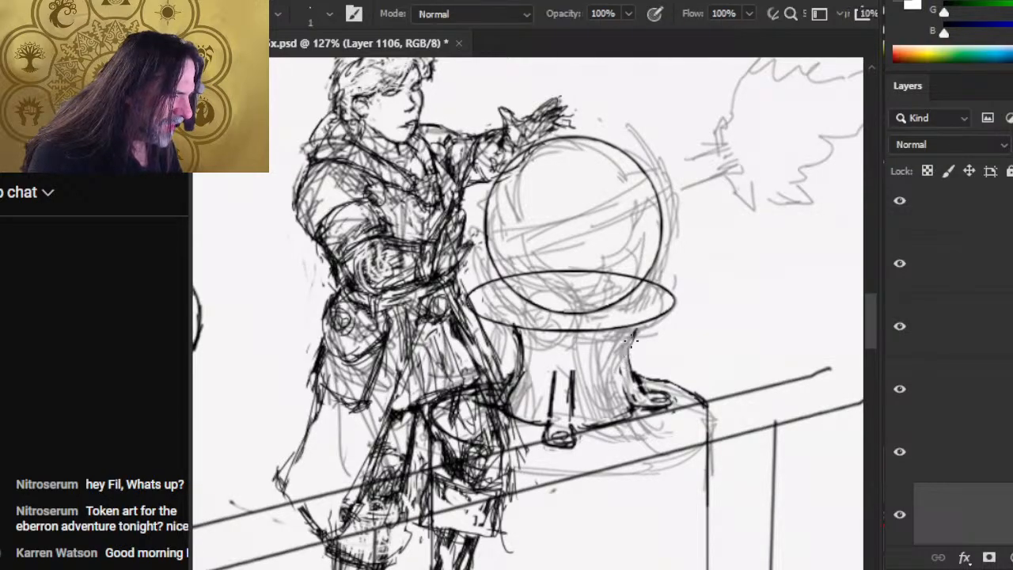
# Clean up the base's upper rim and the curve behind the far foot, alternating the 1 px Brush with a 5 px and 4 px Eraser.
pyautogui.press('e')
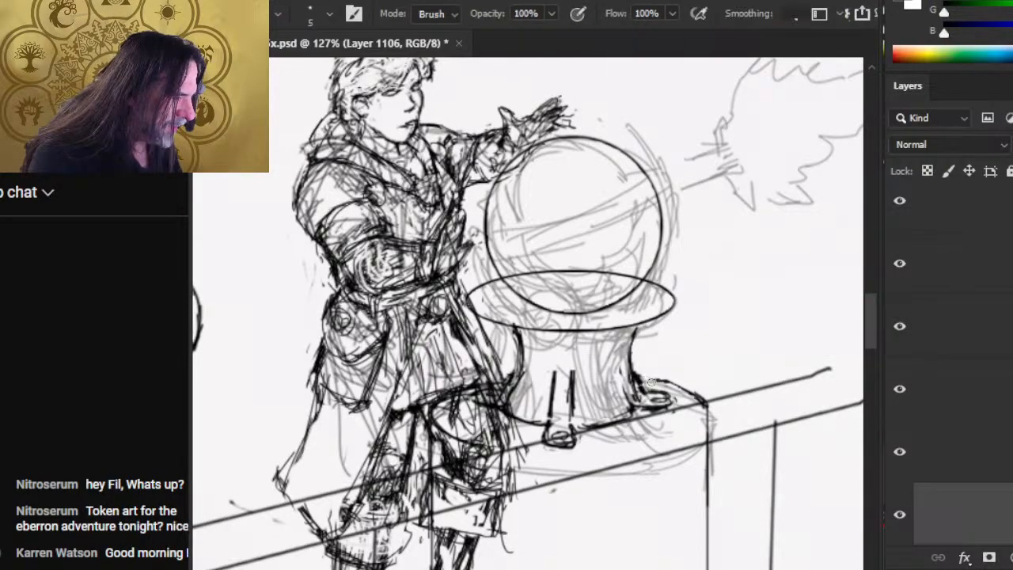
pyautogui.press('b')
pyautogui.press('e')
pyautogui.moveTo(638, 380)
pyautogui.mouseDown()
pyautogui.moveTo(682, 381)
pyautogui.moveTo(698, 394)
pyautogui.mouseUp()
pyautogui.press('b')
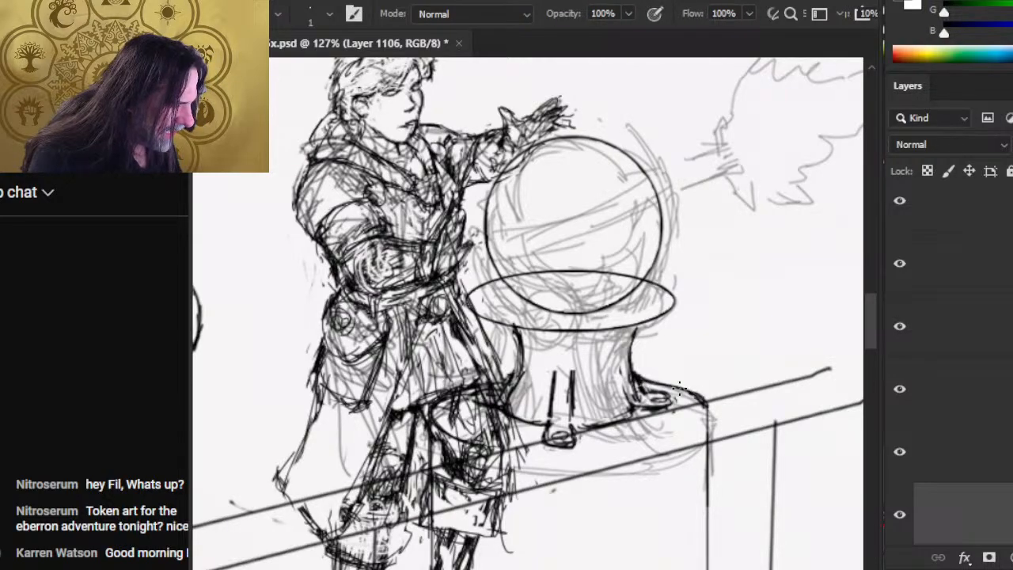
pyautogui.press('e')
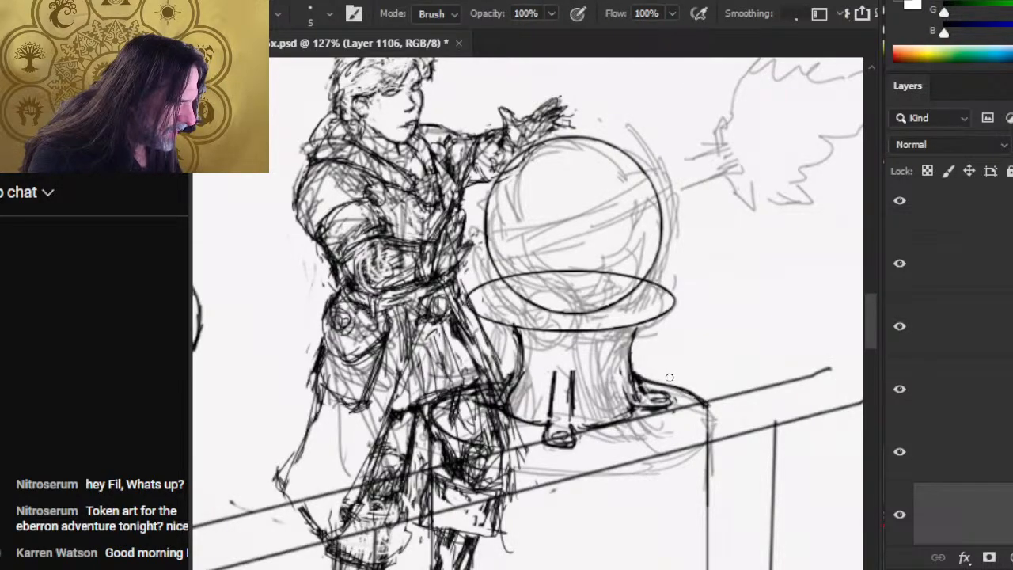
pyautogui.press('b')
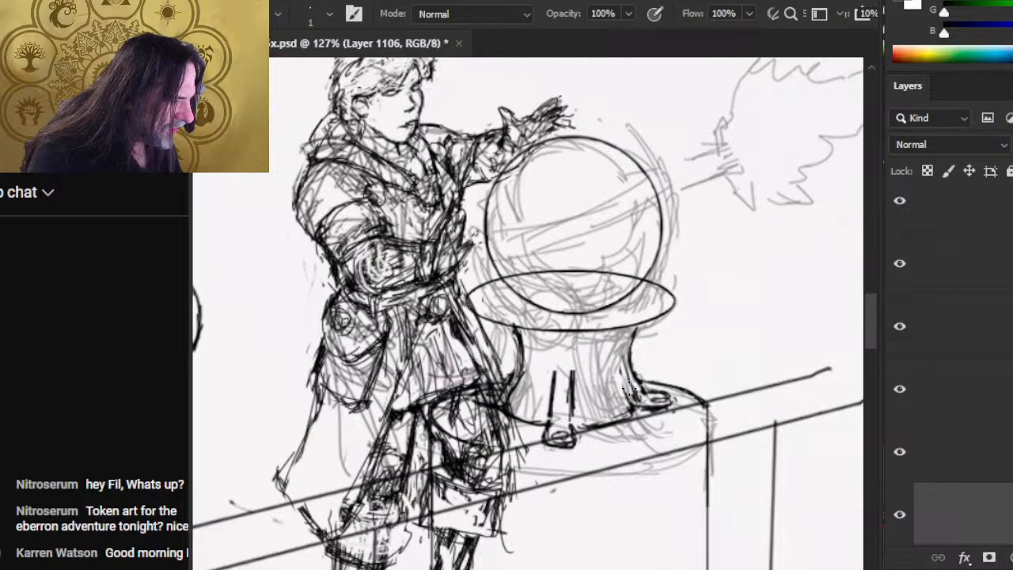
pyautogui.press('e')
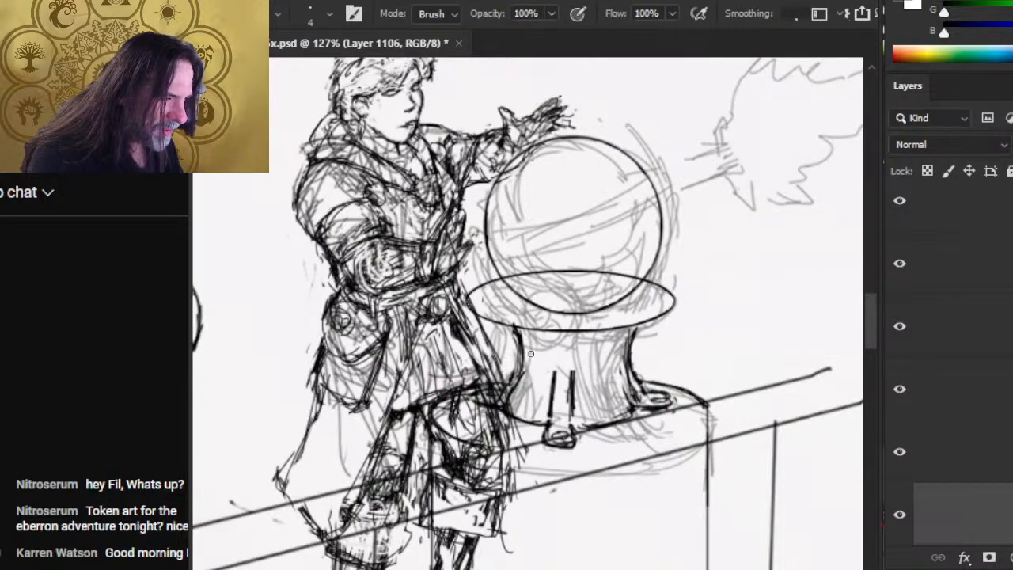
pyautogui.press('b')
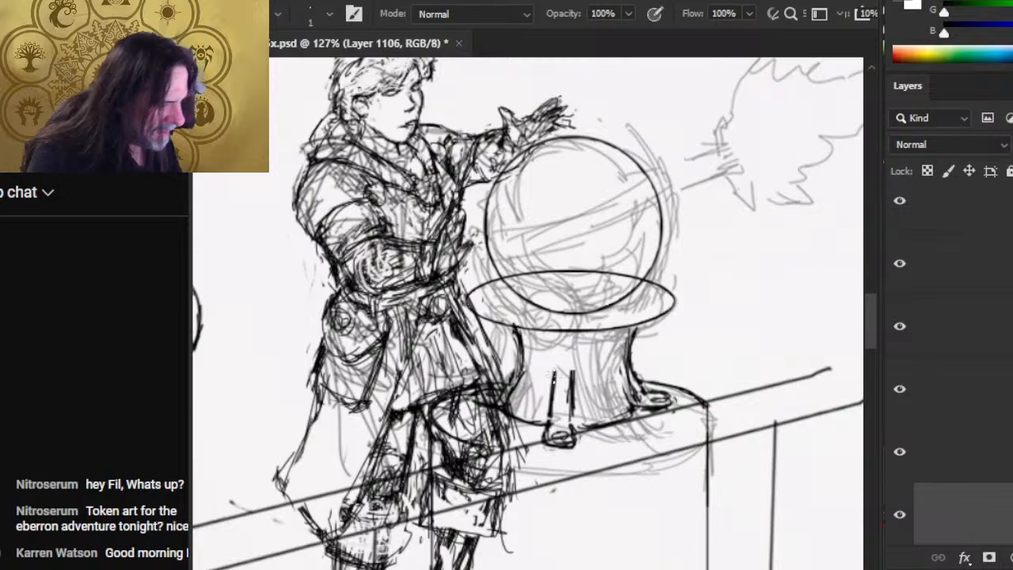
# Lasso the front mounting foot of the pedestal and distort it to a height of 98.24%.
pyautogui.press('l')
pyautogui.moveTo(543, 361); pyautogui.dragTo(566, 352)
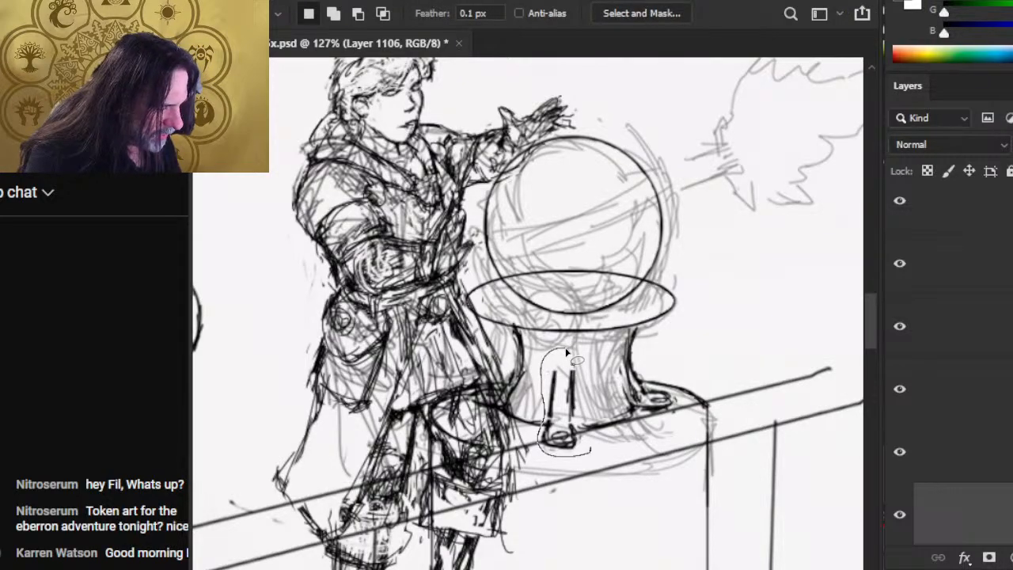
pyautogui.rightClick(595, 336)
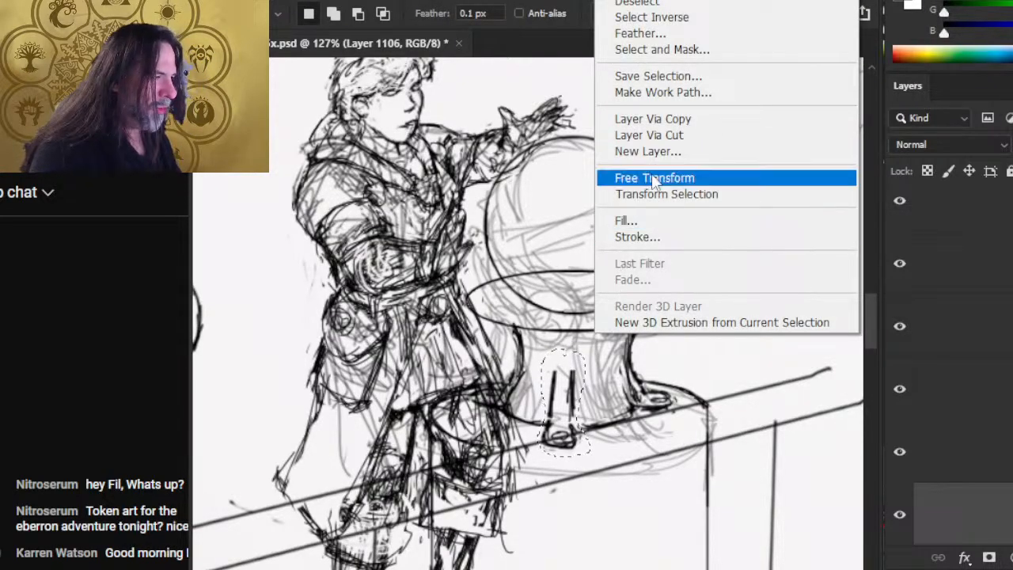
pyautogui.click(696, 181)
pyautogui.rightClick(564, 345)
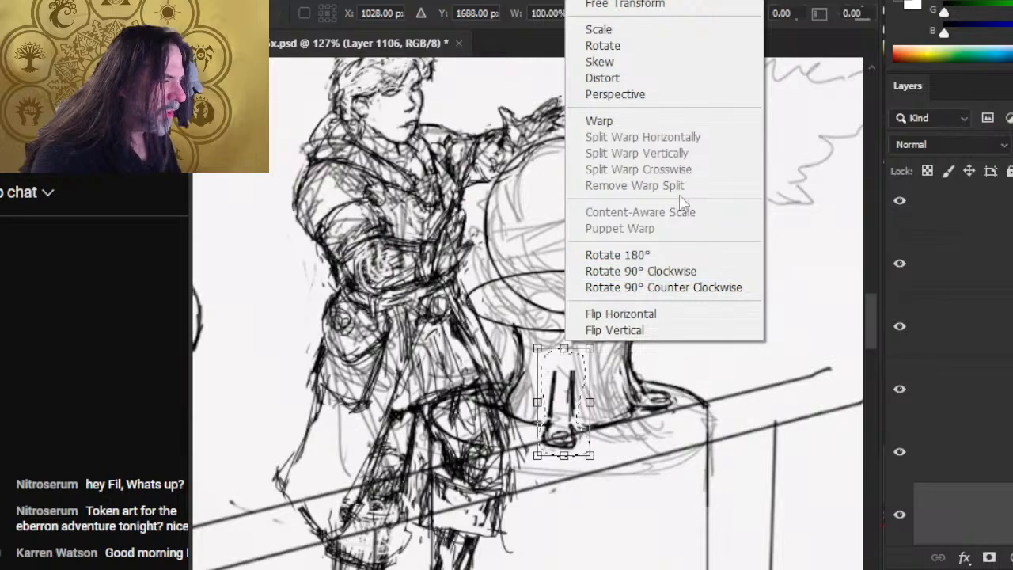
pyautogui.click(648, 78)
pyautogui.moveTo(563, 455); pyautogui.dragTo(558, 452)
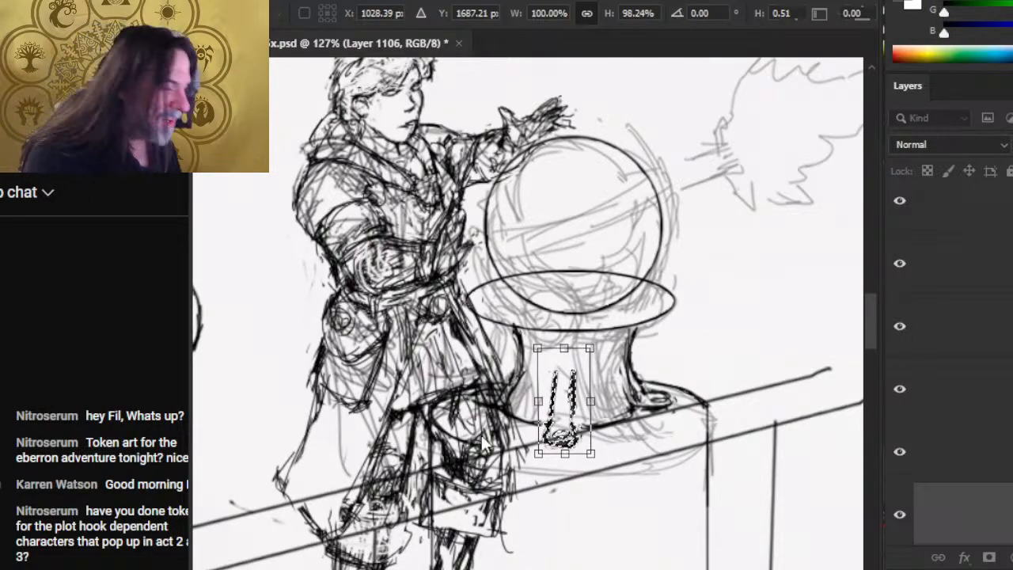
pyautogui.press('Return')
# Switch to the YouTube stream page in Chrome and open the full playlist link from its description in a new tab.
pyautogui.hotkey('alt', 'Tab')
pyautogui.hotkey('alt', 'Tab')
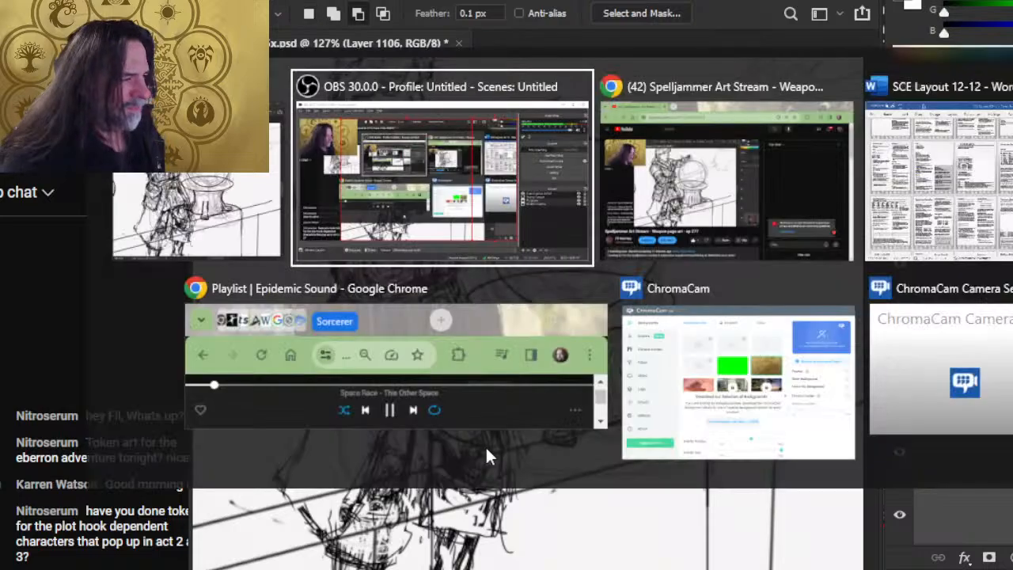
pyautogui.scroll(-3, 421, 469)
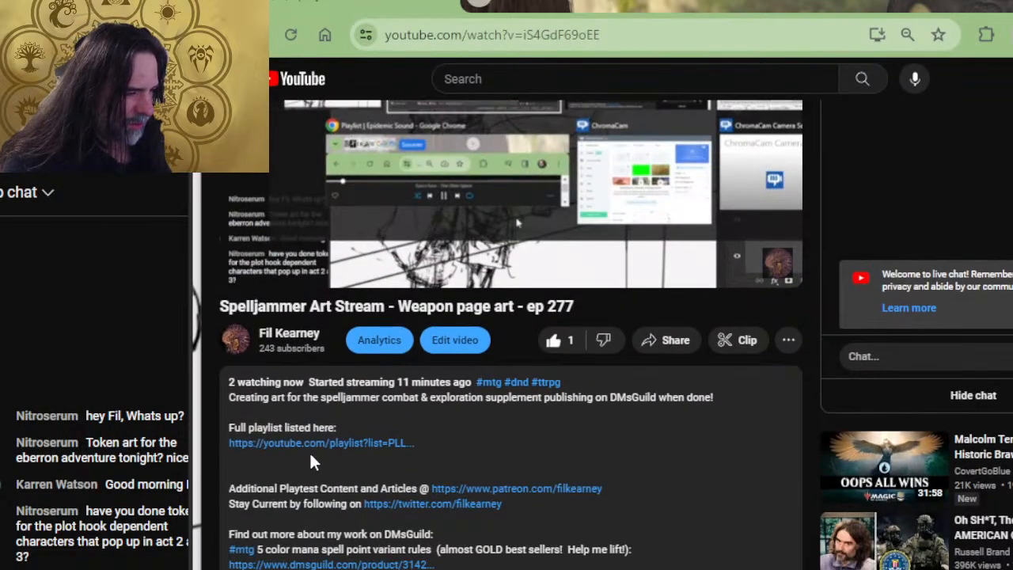
pyautogui.rightClick(312, 443)
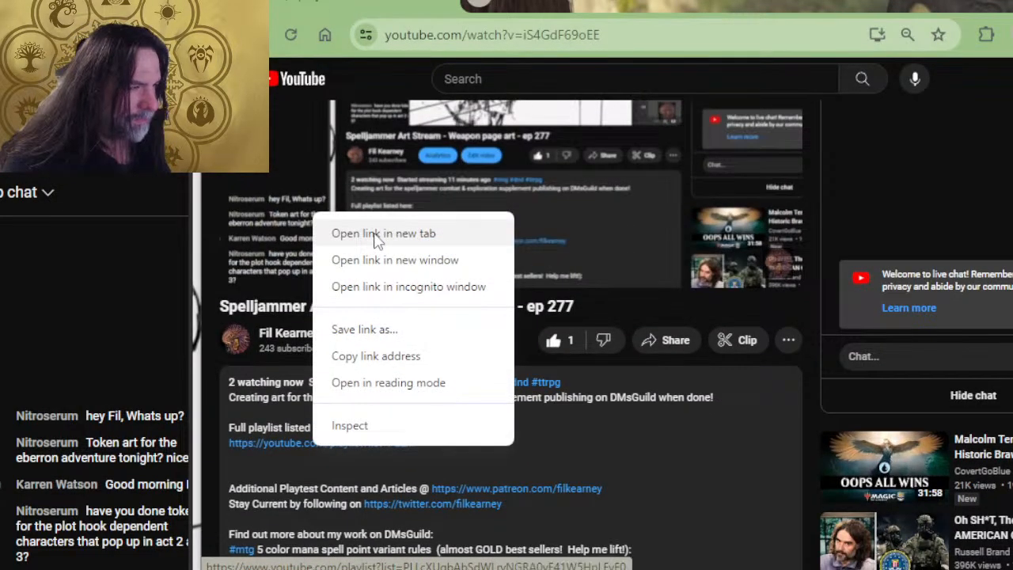
pyautogui.click(349, 170)
pyautogui.click(513, 3)
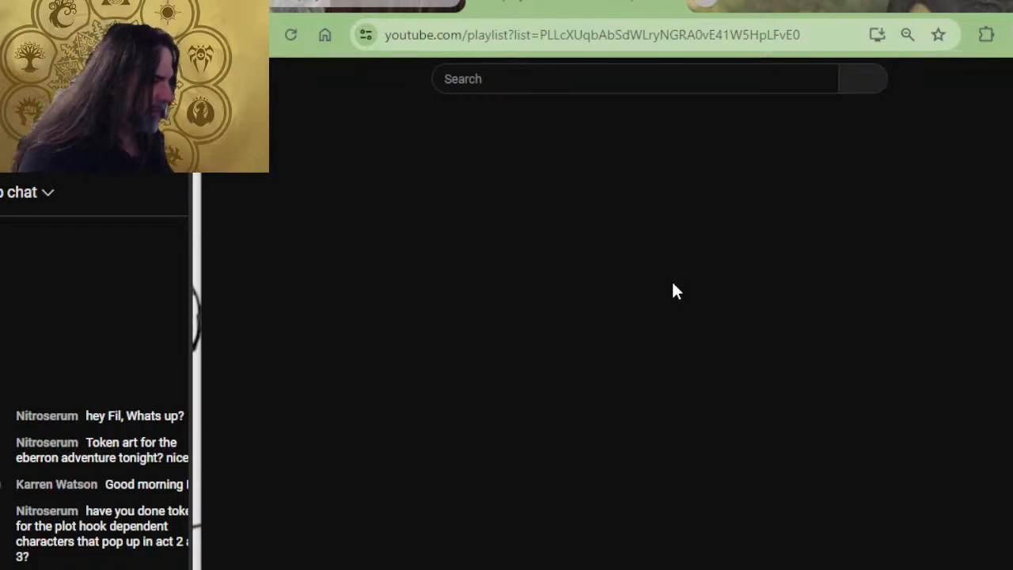
# Look through the Spelljammer: Combat & Exploration production playlist, from the cover art episodes to the NPC tokens episodes.
pyautogui.scroll(-15, 739, 330)
pyautogui.scroll(-15, 779, 297)
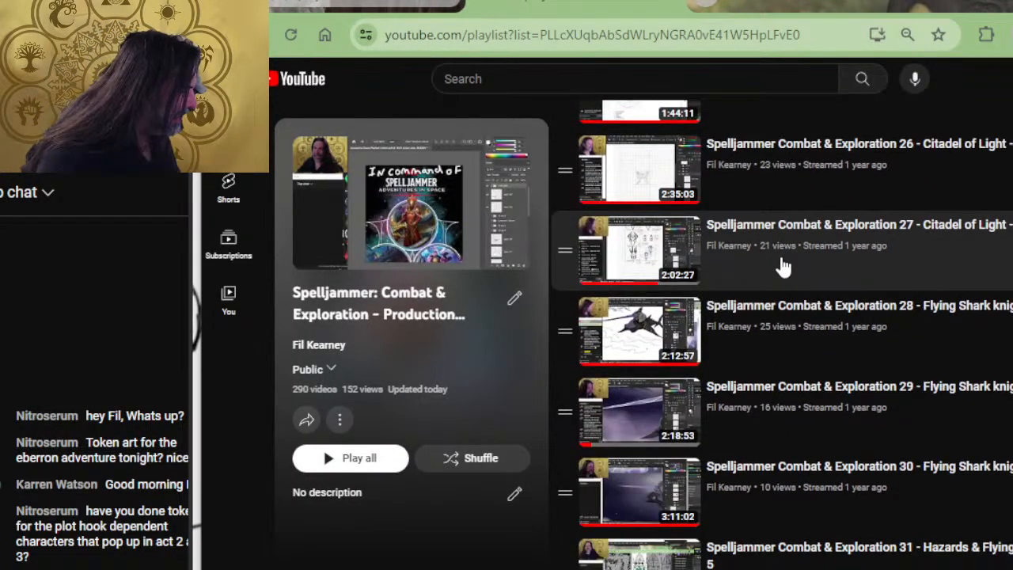
pyautogui.scroll(-2, 784, 269)
pyautogui.scroll(12, 768, 251)
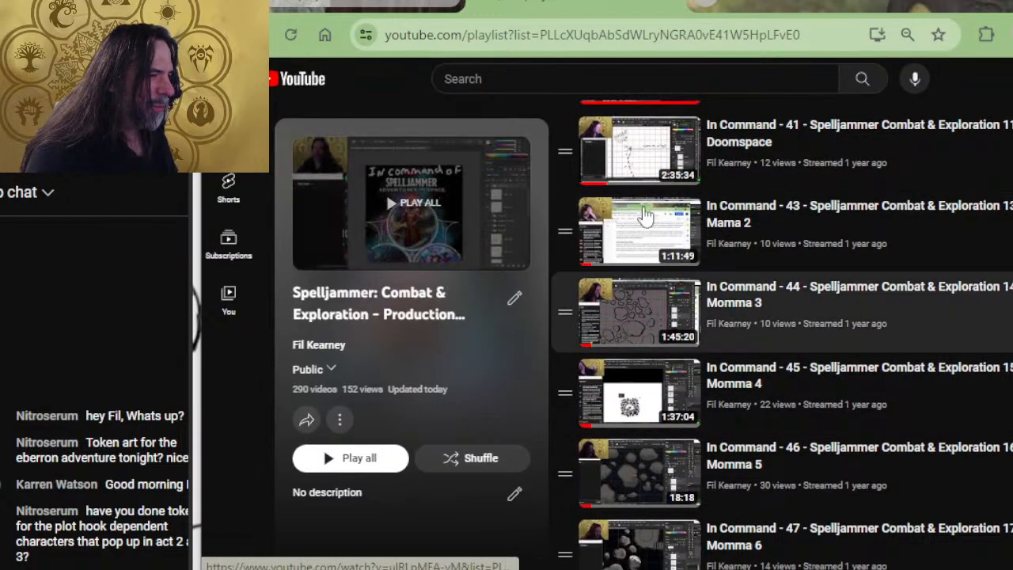
pyautogui.scroll(4, 744, 158)
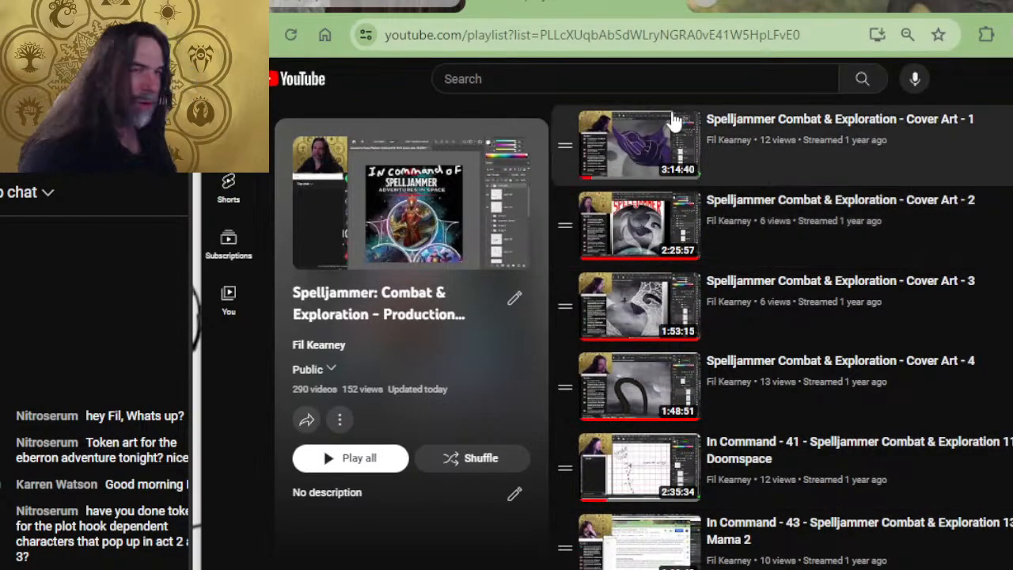
pyautogui.scroll(-13, 922, 267)
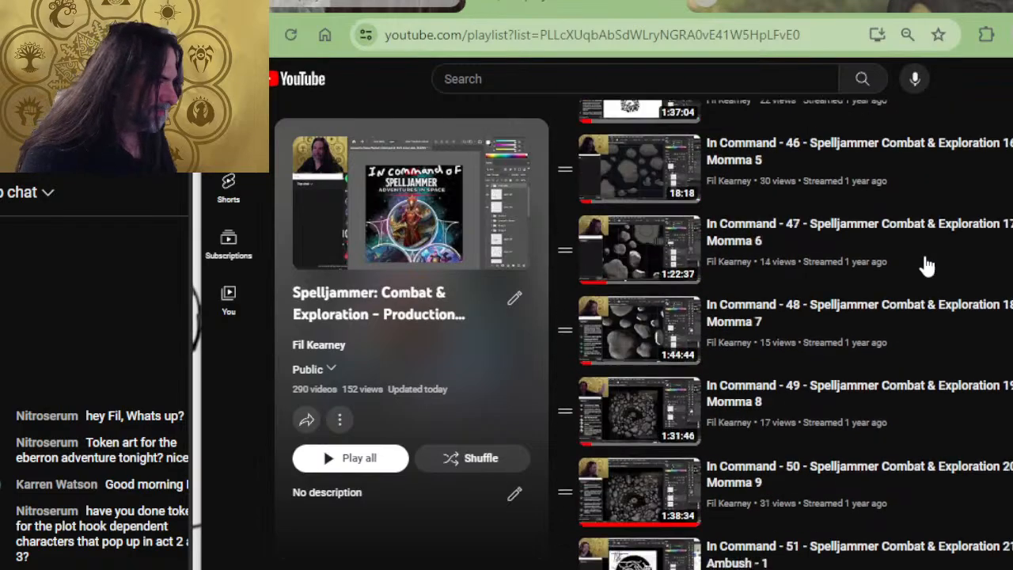
pyautogui.scroll(-18, 641, 234)
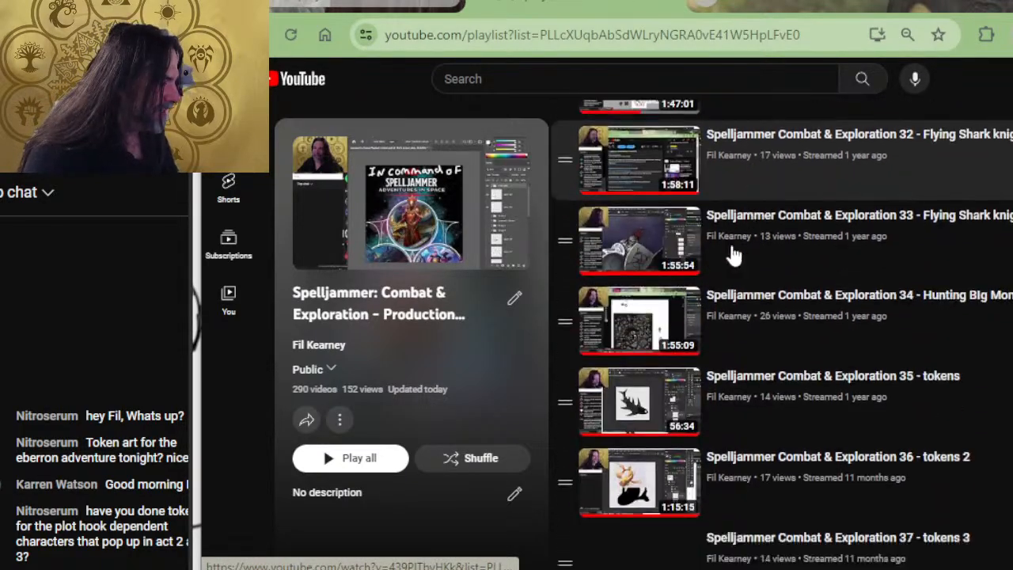
pyautogui.scroll(-19, 704, 277)
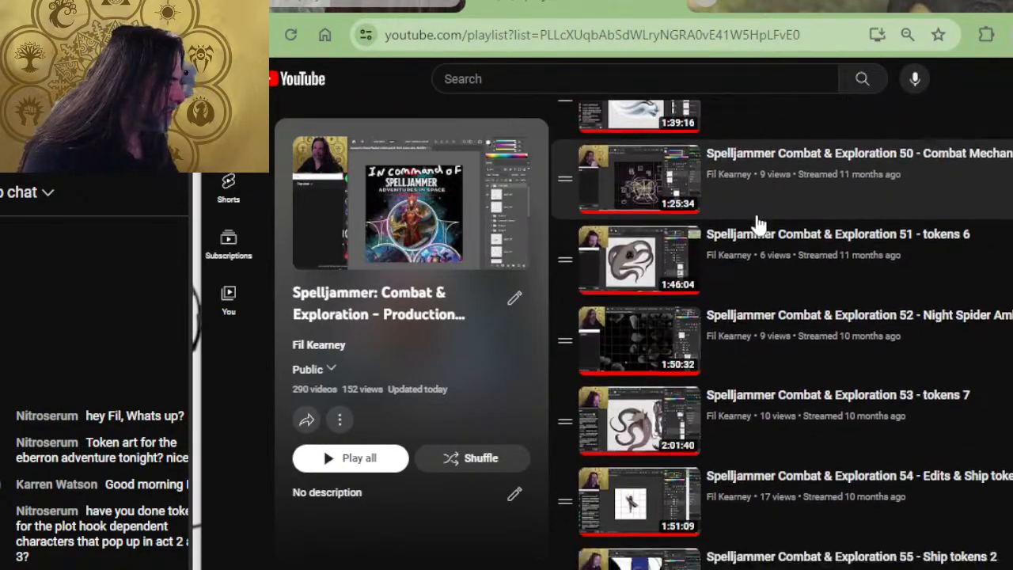
pyautogui.scroll(-4, 775, 251)
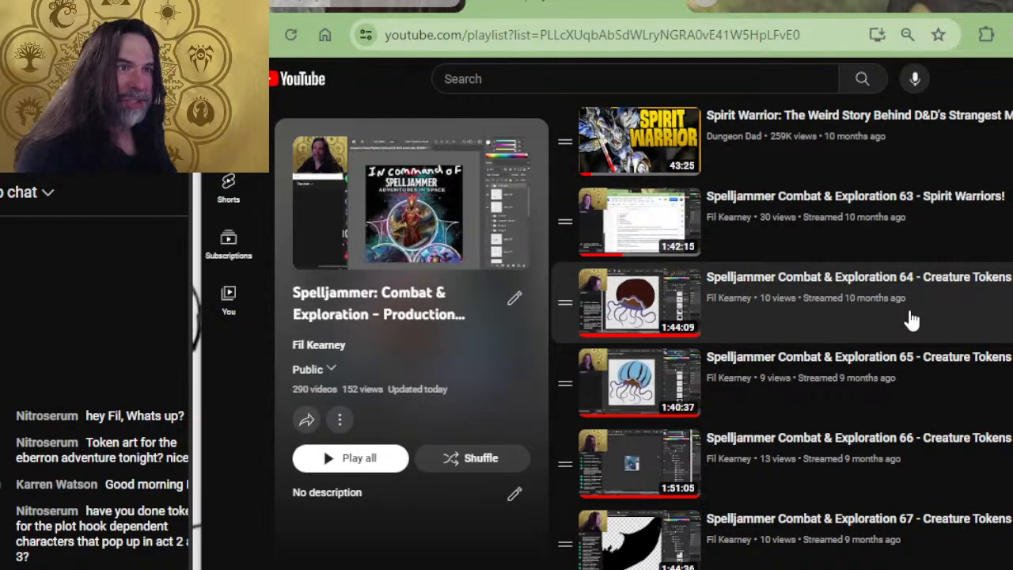
pyautogui.scroll(-7, 912, 318)
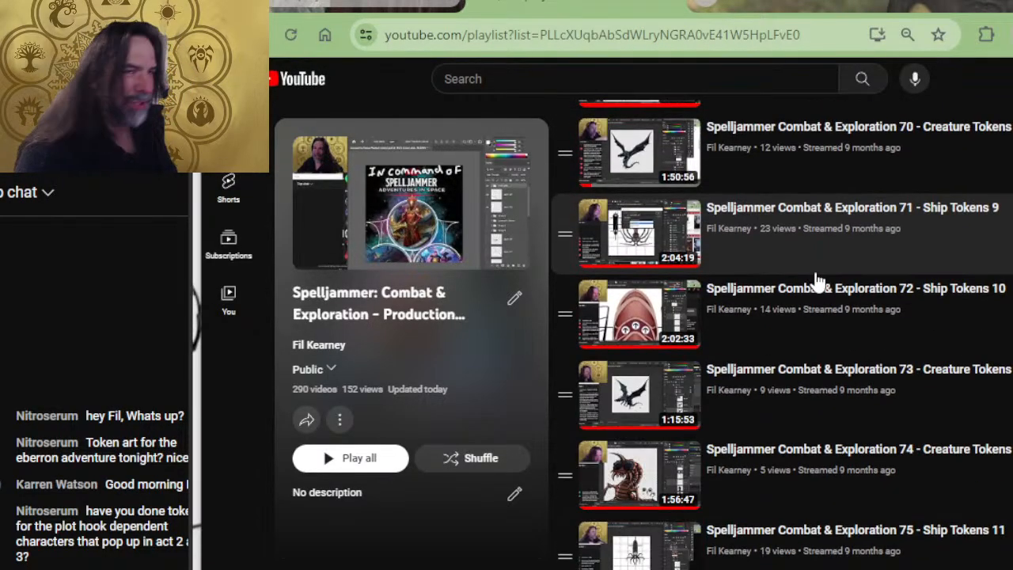
pyautogui.scroll(-10, 818, 279)
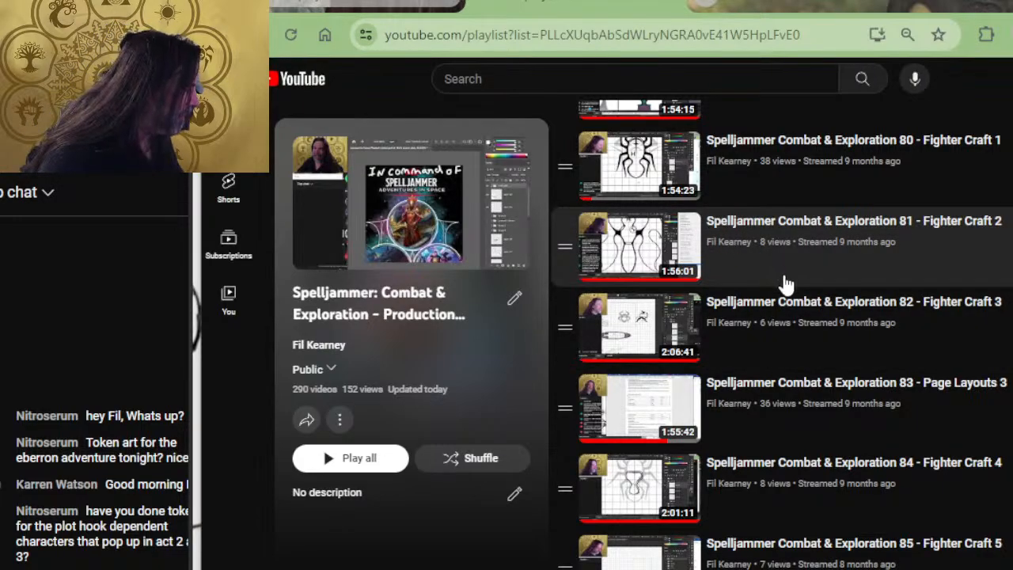
pyautogui.scroll(-7, 782, 282)
pyautogui.scroll(-5, 797, 307)
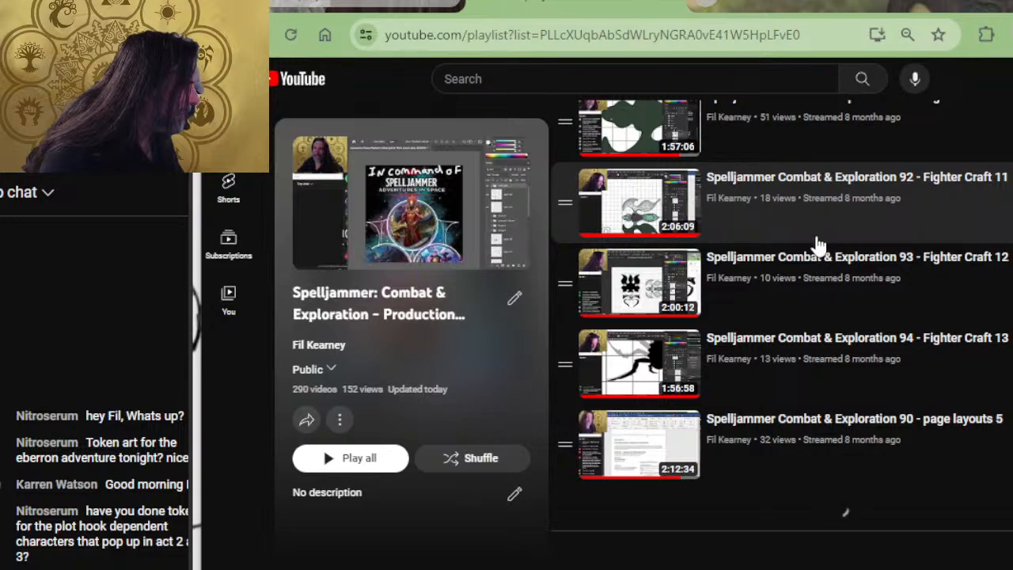
pyautogui.scroll(-8, 819, 239)
pyautogui.scroll(-1, 793, 296)
pyautogui.scroll(-2, 796, 299)
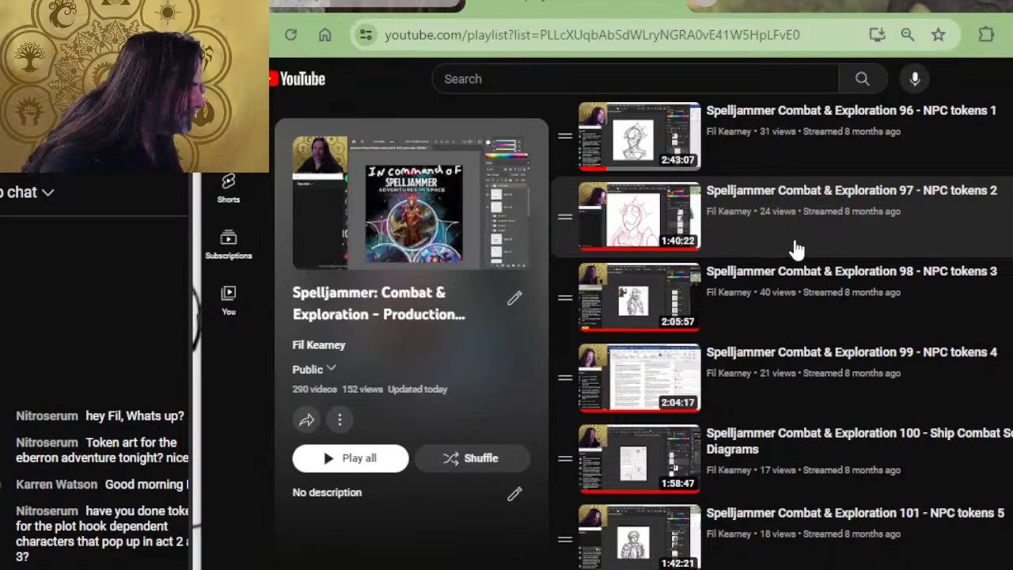
pyautogui.scroll(2, 843, 373)
pyautogui.scroll(2, 802, 362)
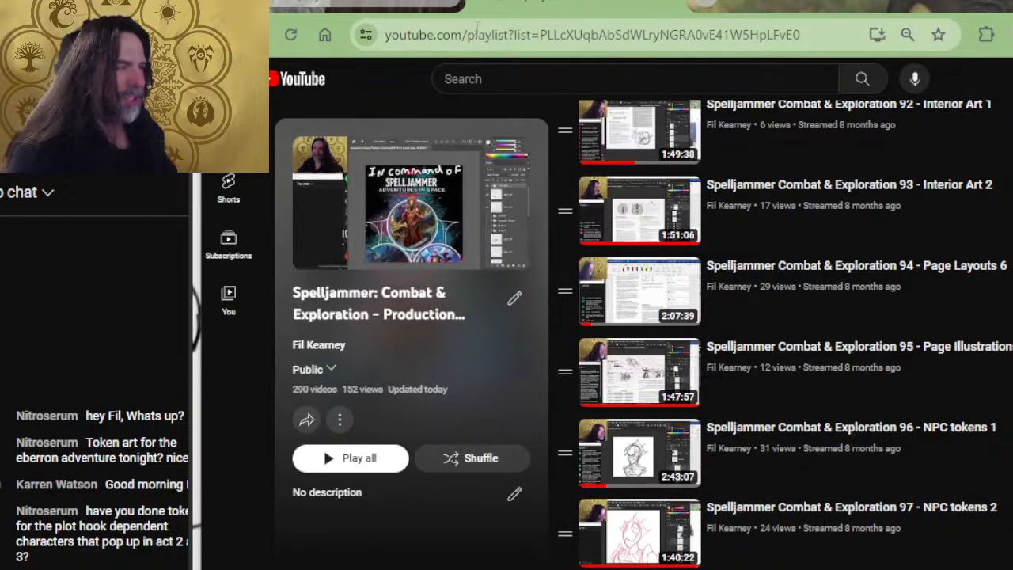
# Close the playlist, return to Photoshop and activate Layer 1106, checking the neighbouring layers' visibility to identify it.
pyautogui.click(667, 7)
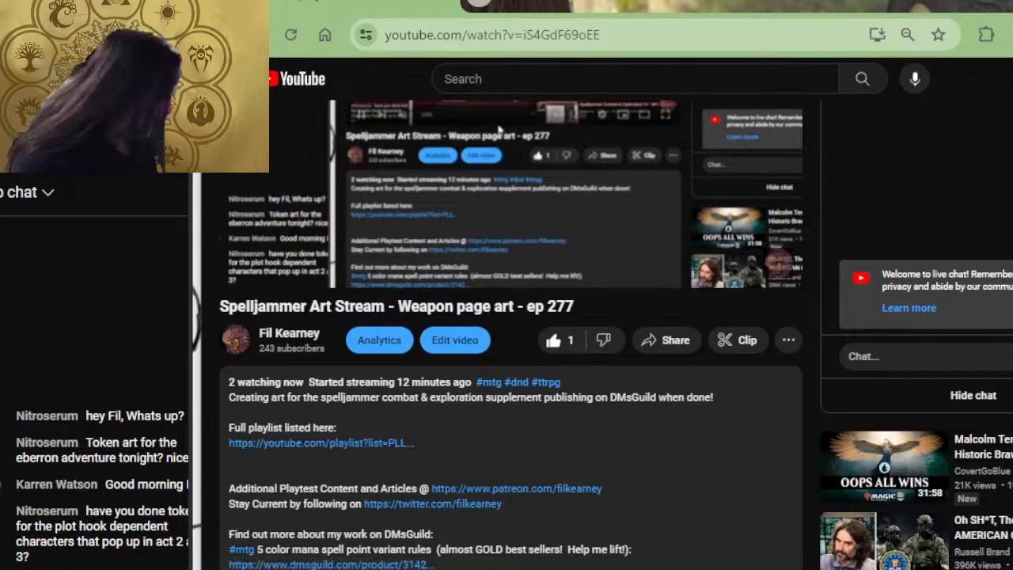
pyautogui.hotkey('alt', 'Tab')
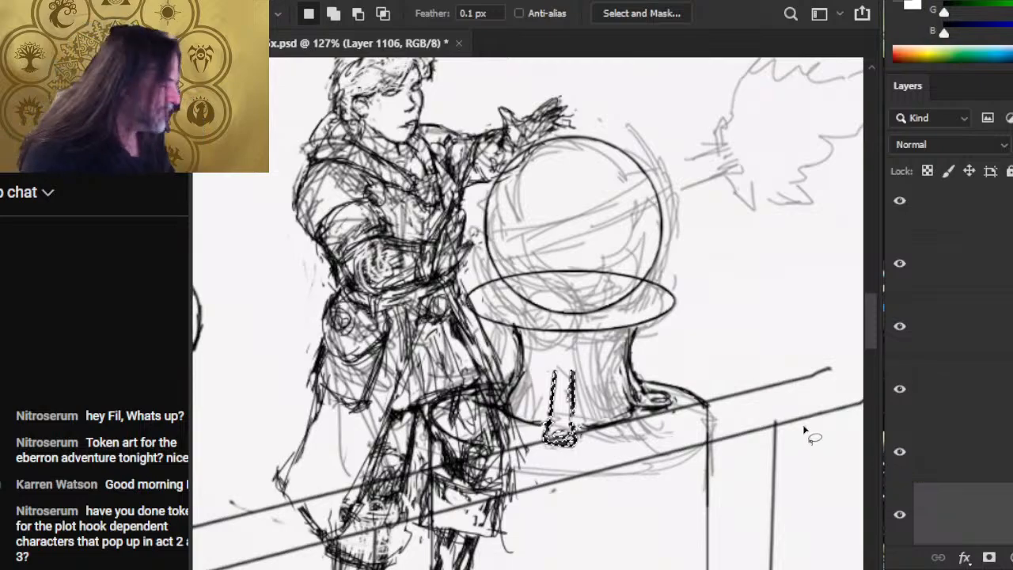
pyautogui.click(912, 467)
pyautogui.click(904, 395)
pyautogui.click(904, 395)
pyautogui.click(907, 519)
pyautogui.click(905, 516)
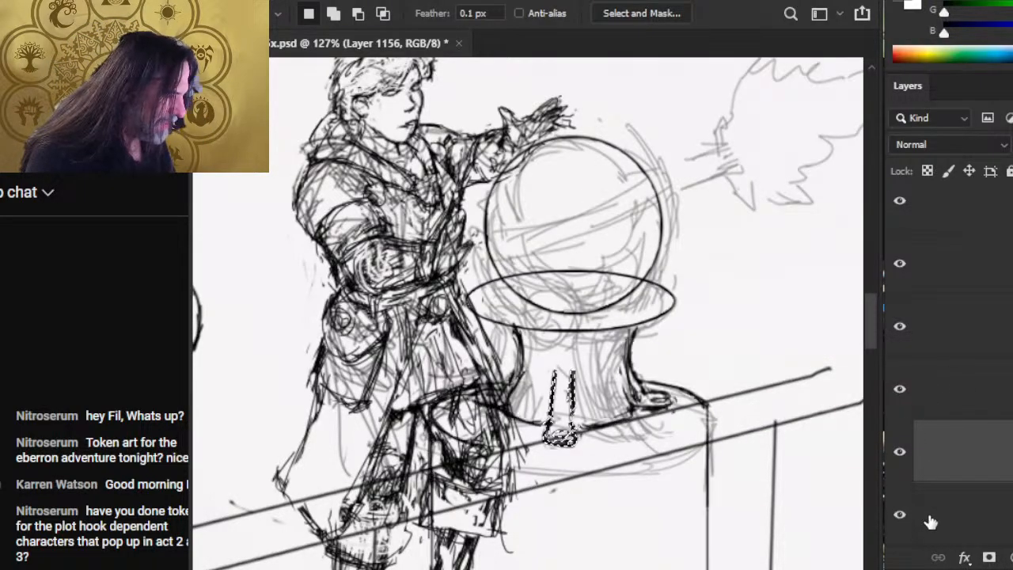
pyautogui.click(927, 519)
# Distort the selected front mounting foot to 102.26% height with a 4.42 horizontal skew, apply it and deselect.
pyautogui.rightClick(538, 362)
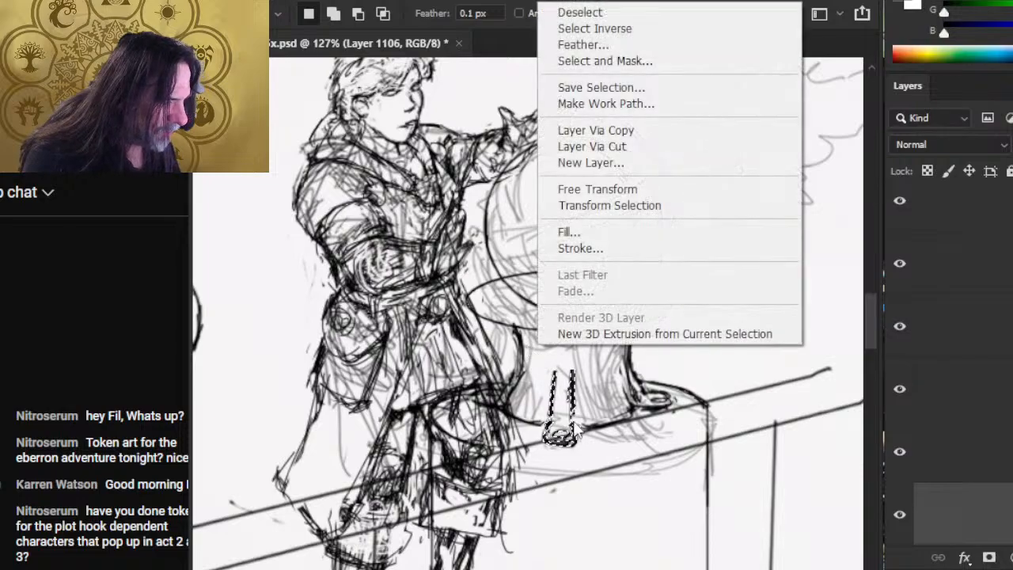
pyautogui.click(625, 190)
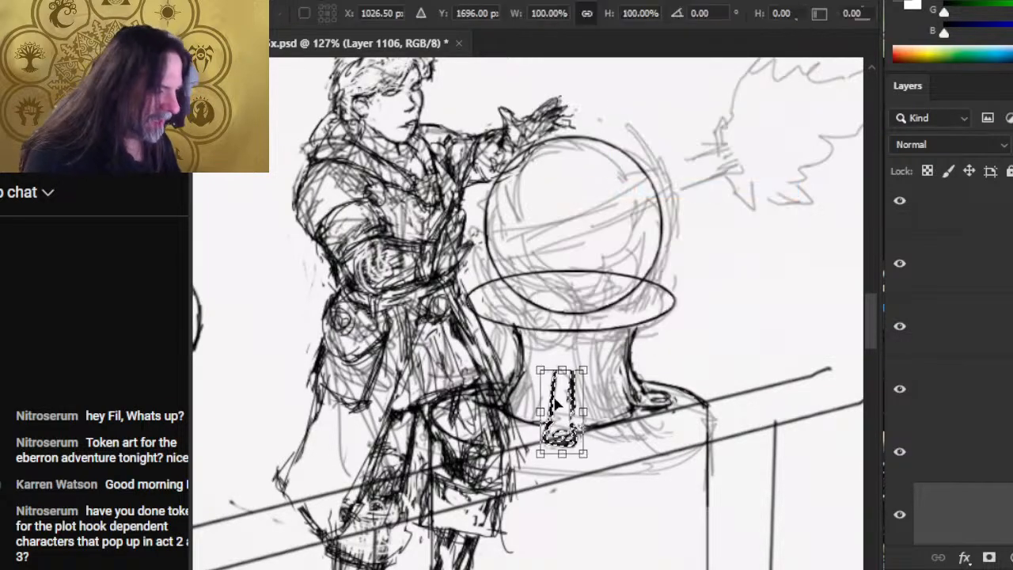
pyautogui.rightClick(560, 460)
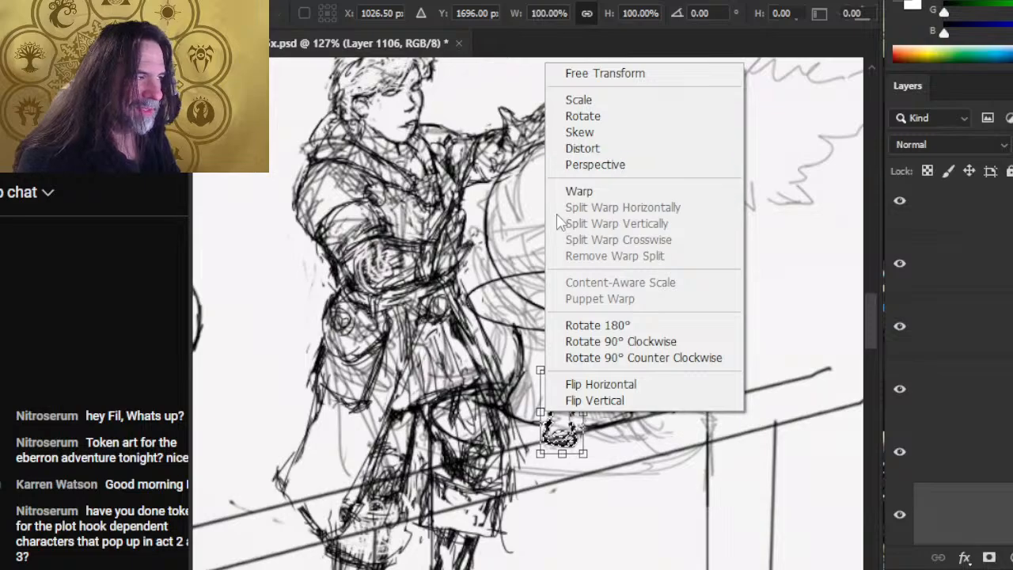
pyautogui.click(611, 135)
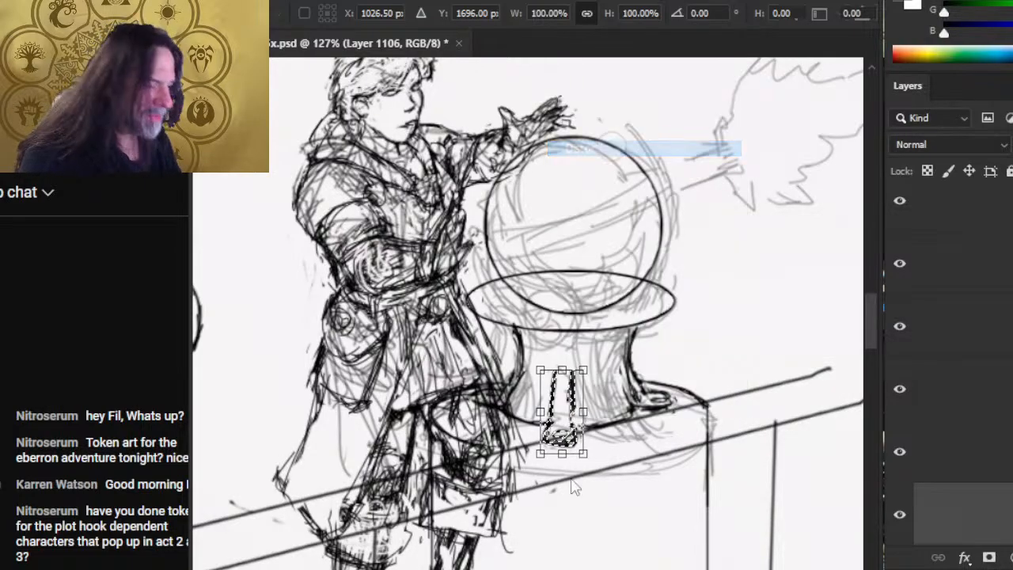
pyautogui.moveTo(561, 455); pyautogui.dragTo(568, 456)
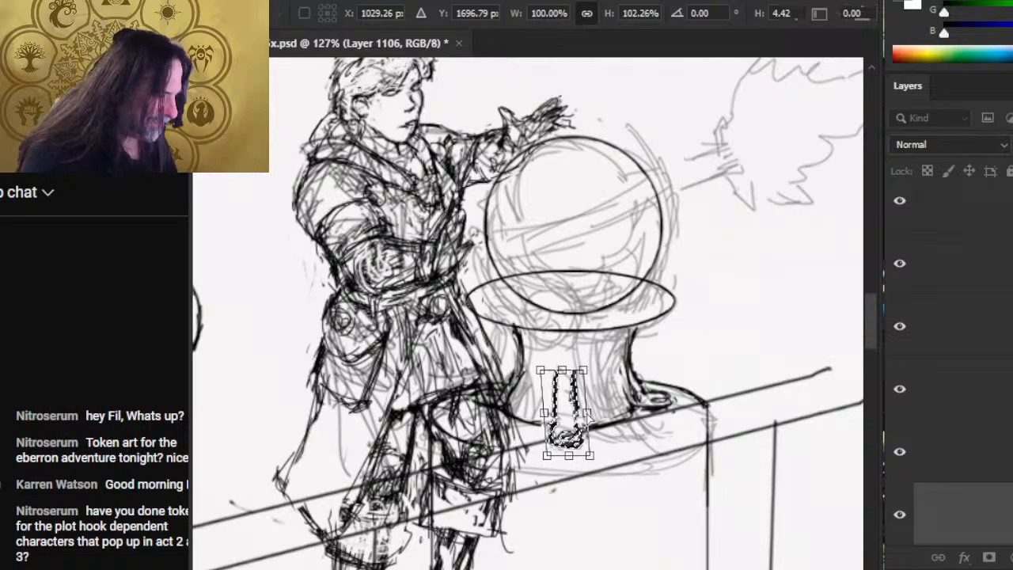
pyautogui.press('Return')
pyautogui.press('b')
pyautogui.hotkey('ctrl', 'd')
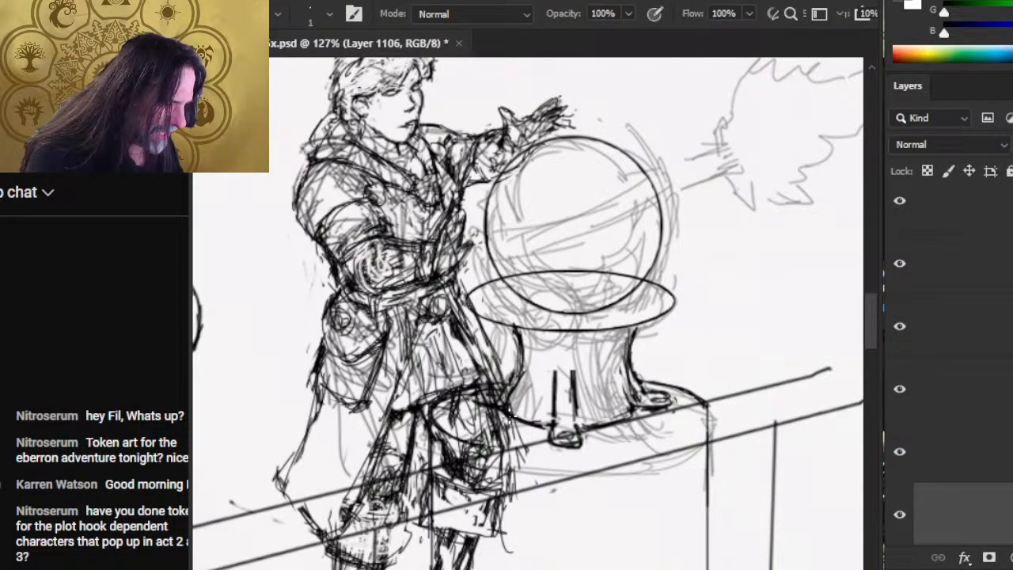
# Draw the two near-vertical edges of the front strut from the ring down to the front foot with the 1 px Brush.
pyautogui.press('e')
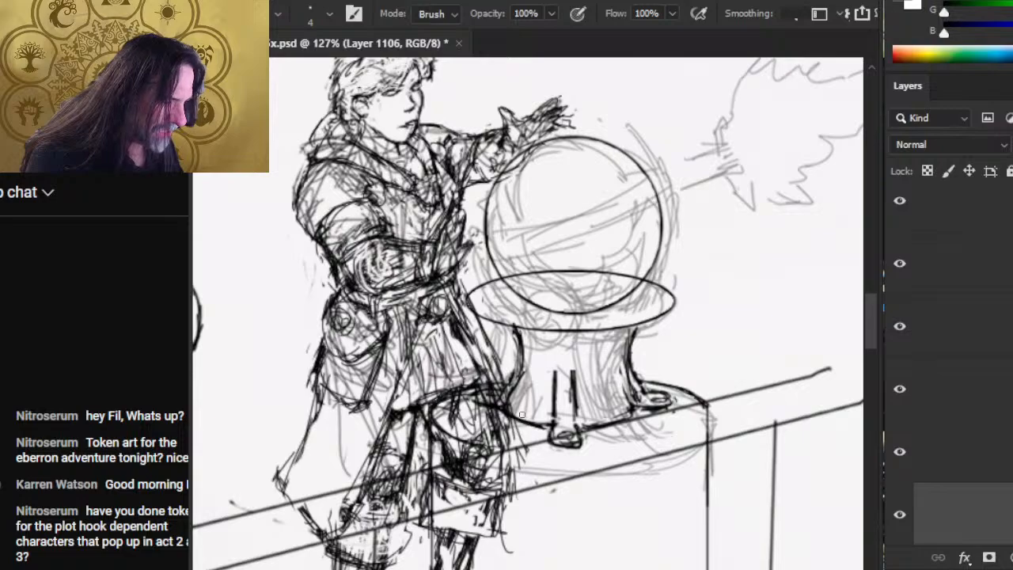
pyautogui.press('b')
pyautogui.press('e')
pyautogui.press('b')
pyautogui.moveTo(579, 328); pyautogui.dragTo(576, 380)
pyautogui.moveTo(576, 345)
pyautogui.mouseDown()
pyautogui.moveTo(575, 370)
pyautogui.moveTo(557, 380)
pyautogui.mouseUp()
pyautogui.moveTo(554, 329); pyautogui.dragTo(554, 377)
pyautogui.moveTo(553, 329)
pyautogui.mouseDown()
pyautogui.moveTo(552, 377)
pyautogui.moveTo(572, 414)
pyautogui.mouseUp()
# Clean up the front strut's lines and its junction with the foot, alternating the 4 px Eraser and 1 px Brush.
pyautogui.press('e')
pyautogui.moveTo(573, 372)
pyautogui.mouseDown()
pyautogui.moveTo(579, 427)
pyautogui.moveTo(645, 411)
pyautogui.mouseUp()
pyautogui.press('b')
pyautogui.press('e')
pyautogui.press('b')
pyautogui.press('e')
pyautogui.press('b')
pyautogui.press('e')
pyautogui.press('b')
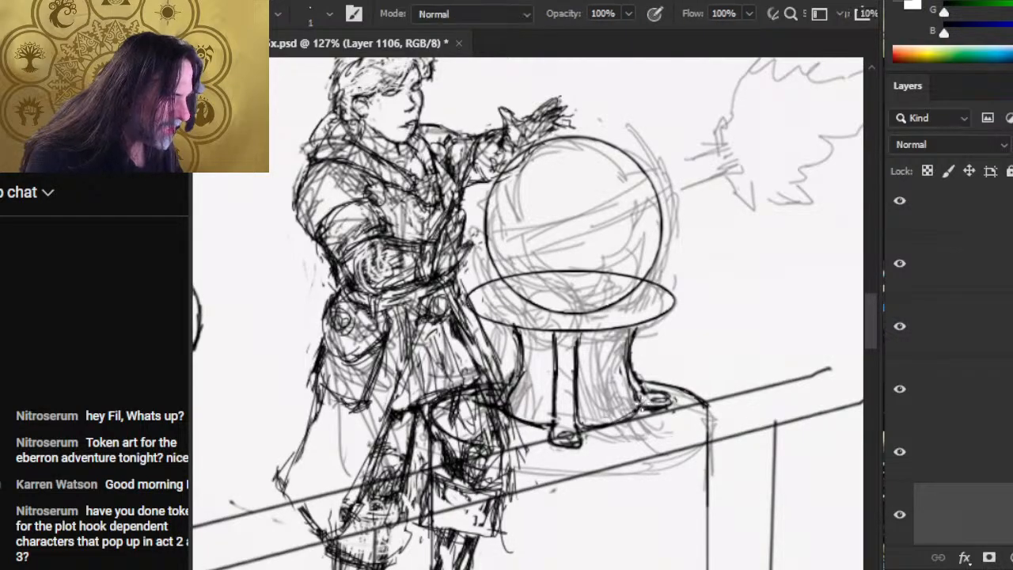
# Touch up the base's lower edge beside the front foot with the 4 px Eraser and 1 px Brush, and save the document.
pyautogui.press('e')
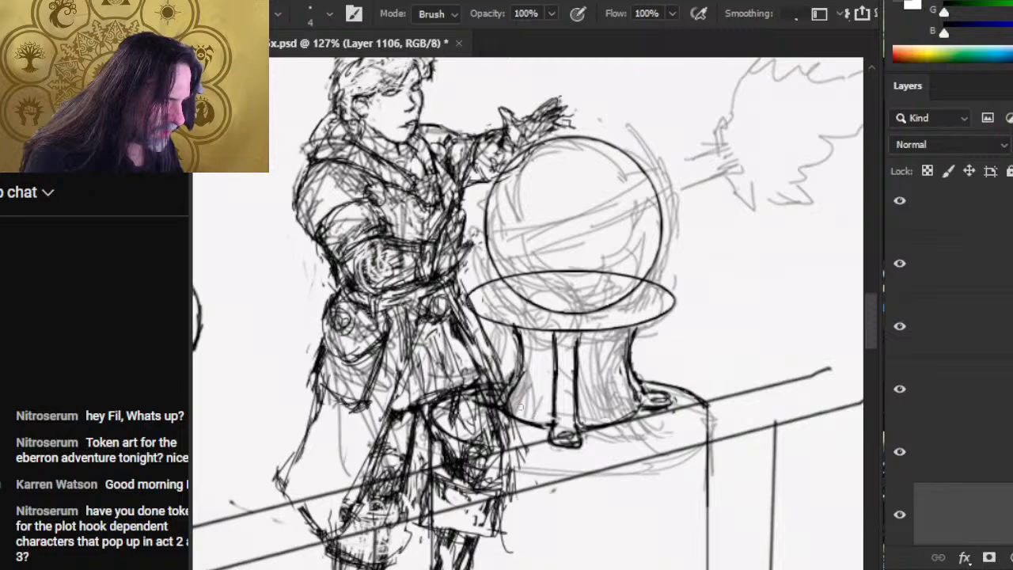
pyautogui.press('b')
pyautogui.press('e')
pyautogui.press('b')
pyautogui.moveTo(519, 425)
pyautogui.mouseDown()
pyautogui.moveTo(554, 431)
pyautogui.moveTo(515, 410)
pyautogui.mouseUp()
pyautogui.press('e')
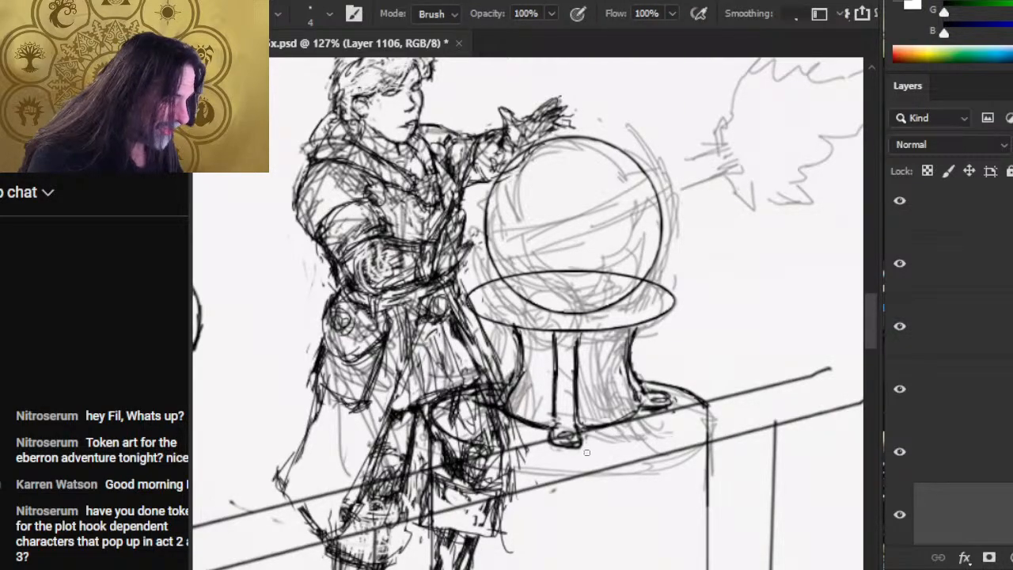
pyautogui.press('b')
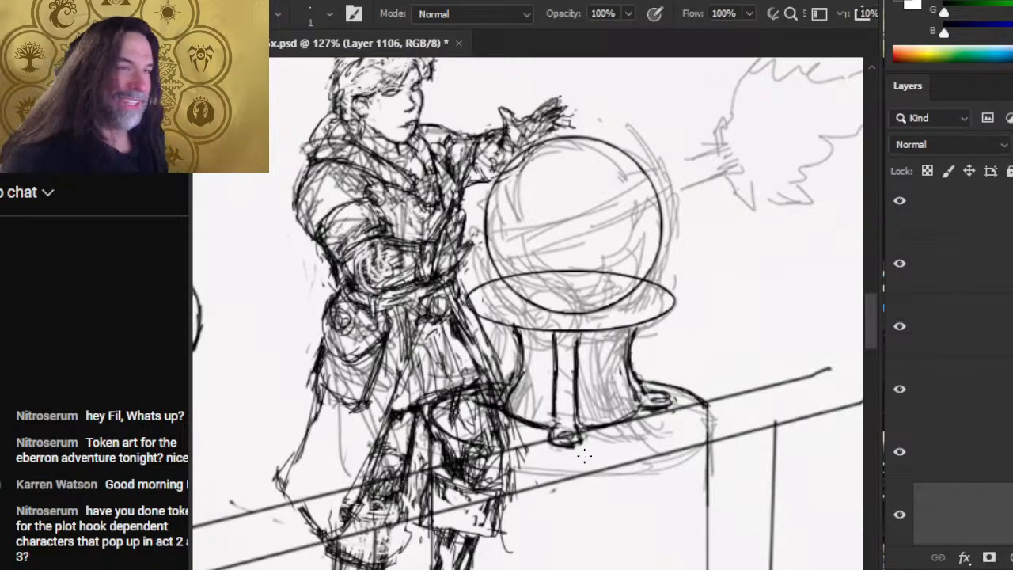
pyautogui.hotkey('ctrl', 's')
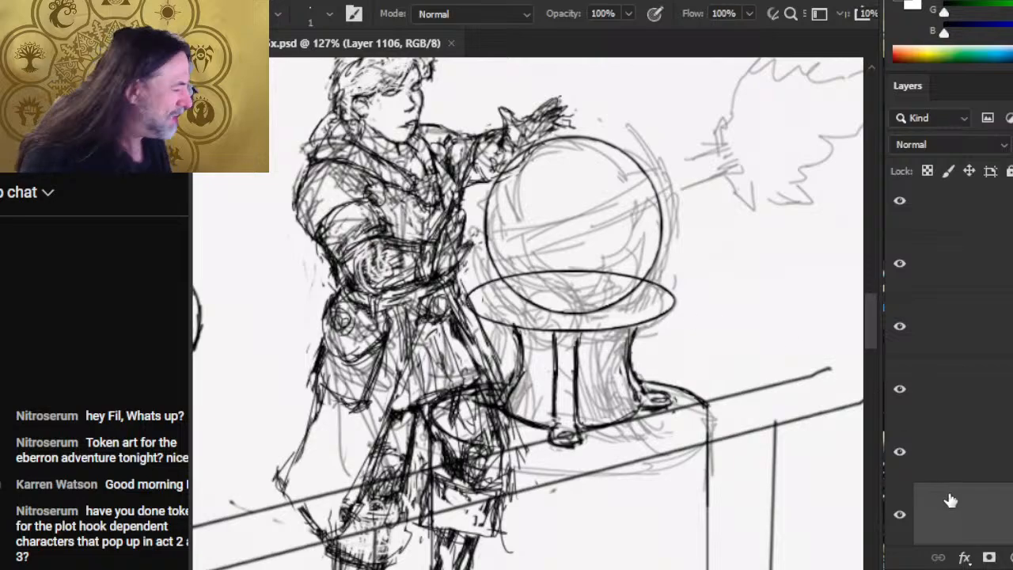
# Activate Layer 1272 copy and erase a short stretch near the ring's lower edge on the gunner's side with the 4 px Eraser.
pyautogui.scroll(5, 994, 317)
pyautogui.click(976, 261)
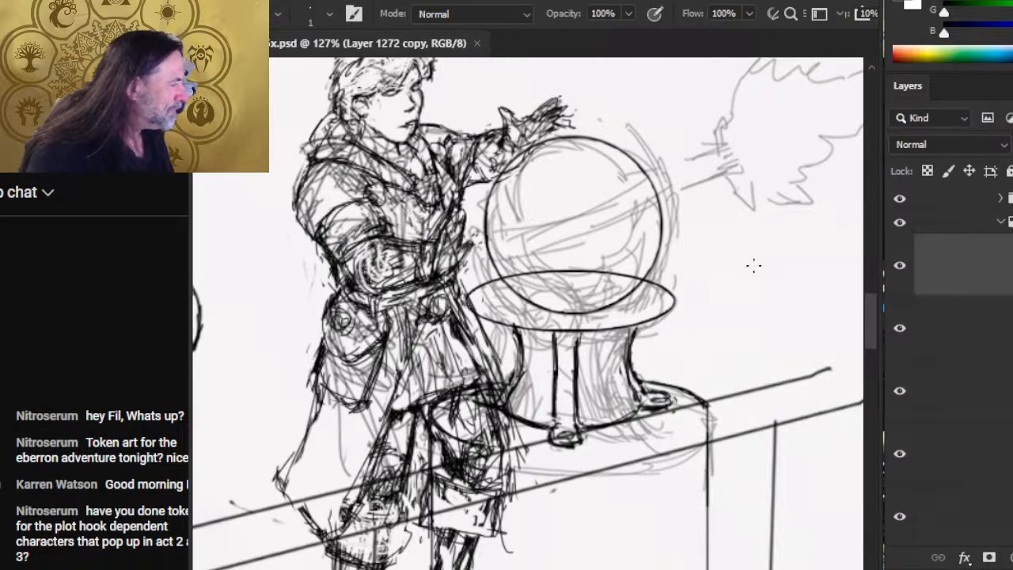
pyautogui.press('e')
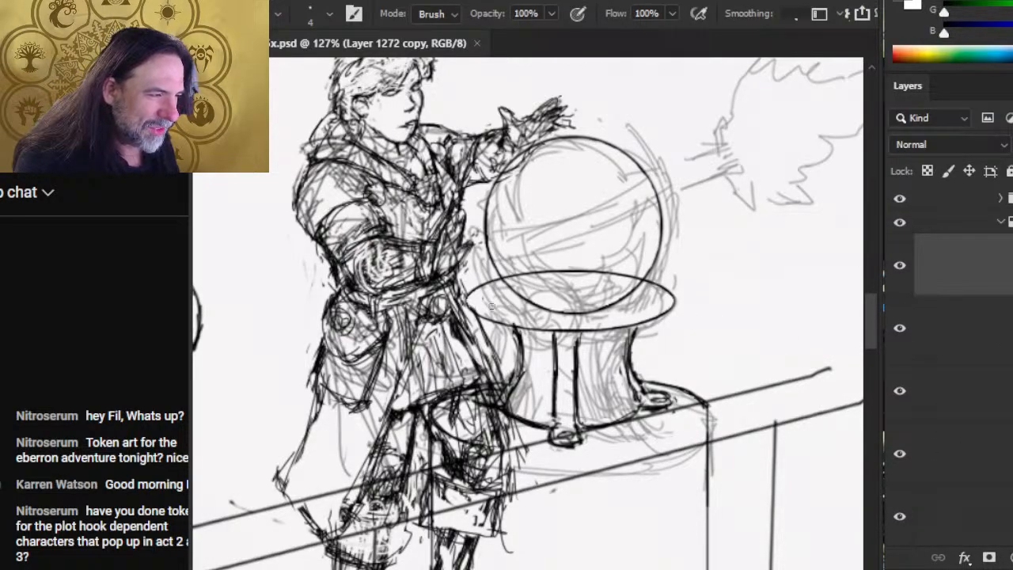
pyautogui.moveTo(495, 319); pyautogui.dragTo(504, 325)
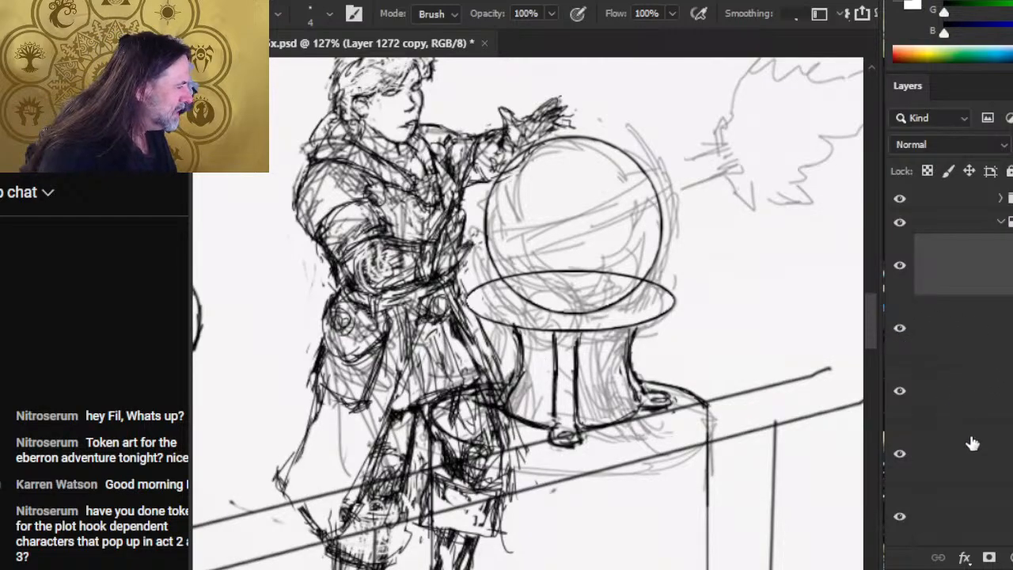
# Check individual layers by toggling their visibility and move Layer 1271 down the stack to directly below Layer 1156.
pyautogui.click(897, 468)
pyautogui.click(898, 470)
pyautogui.click(901, 517)
pyautogui.scroll(-3, 953, 364)
pyautogui.moveTo(981, 387); pyautogui.dragTo(972, 490)
# Check the line art layers by toggling their visibility and merge Layer 1156 down into Layer 1271.
pyautogui.click(900, 307)
pyautogui.click(899, 307)
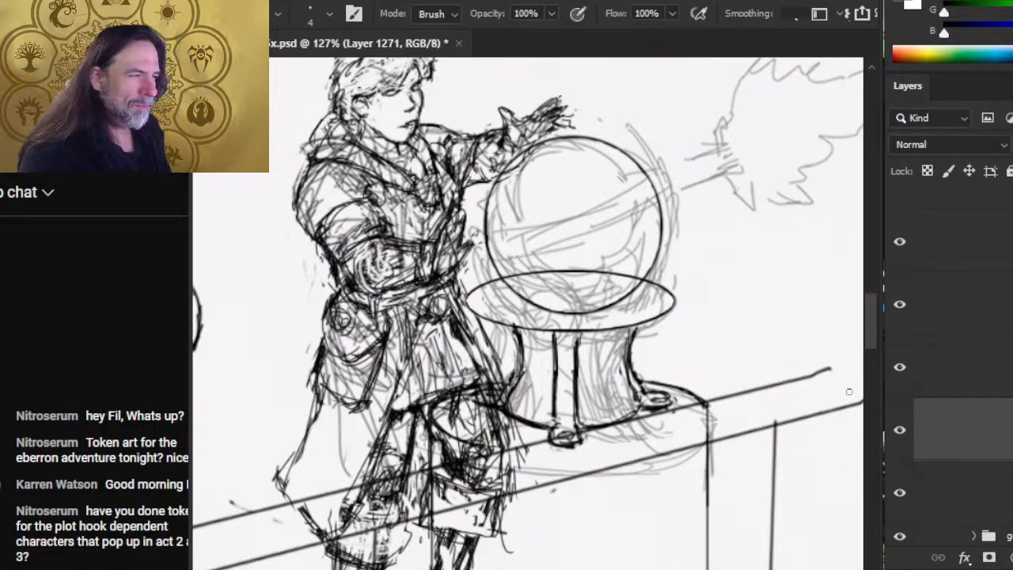
pyautogui.click(899, 371)
pyautogui.click(896, 370)
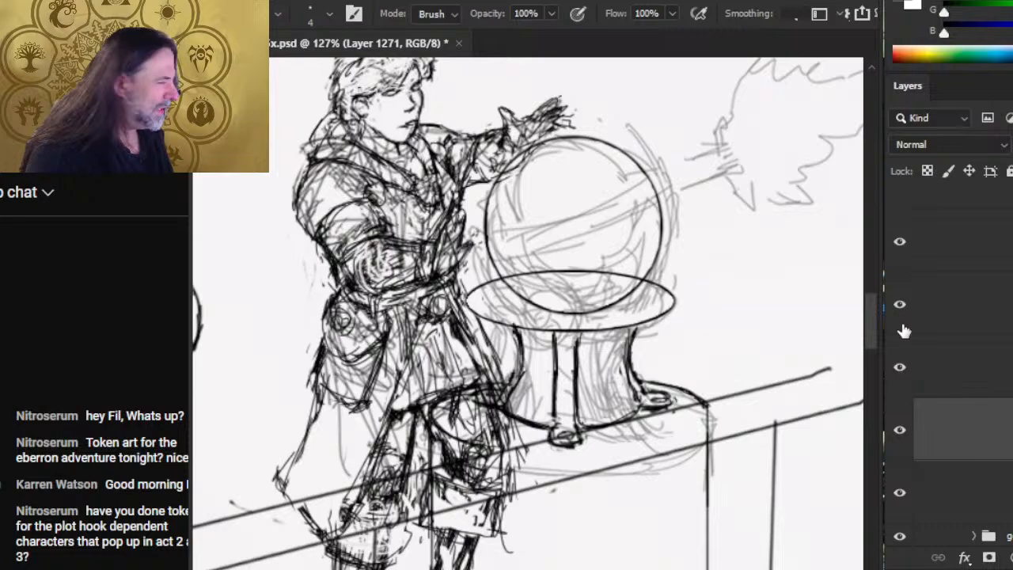
pyautogui.click(902, 310)
pyautogui.click(904, 315)
pyautogui.rightClick(939, 365)
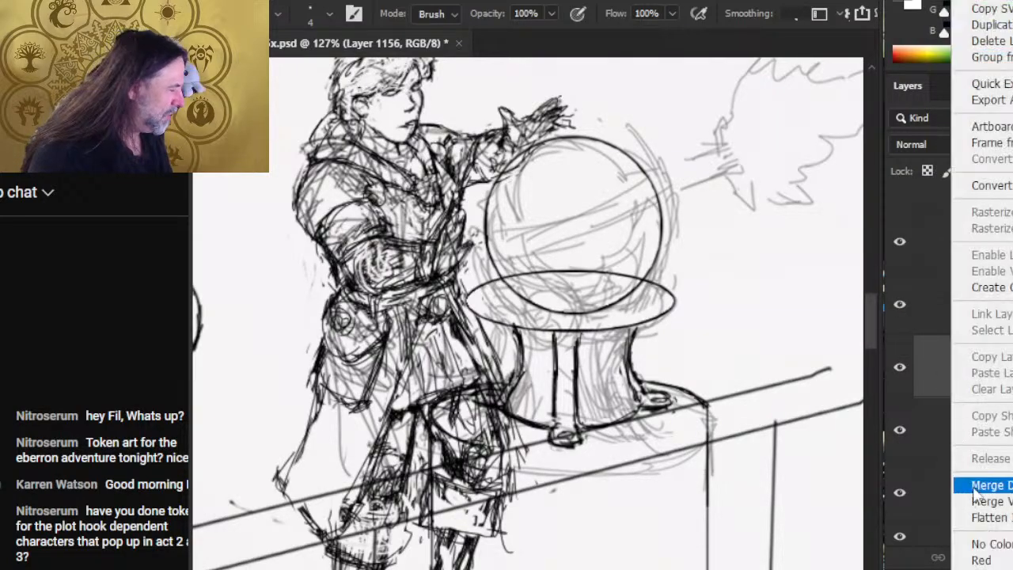
pyautogui.click(981, 485)
pyautogui.click(898, 429)
pyautogui.click(898, 430)
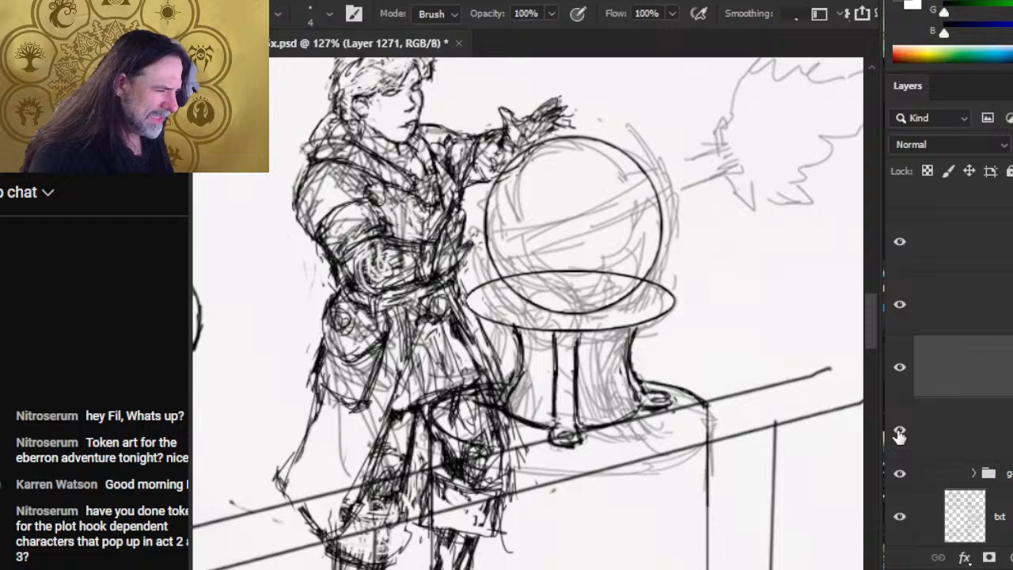
pyautogui.rightClick(943, 388)
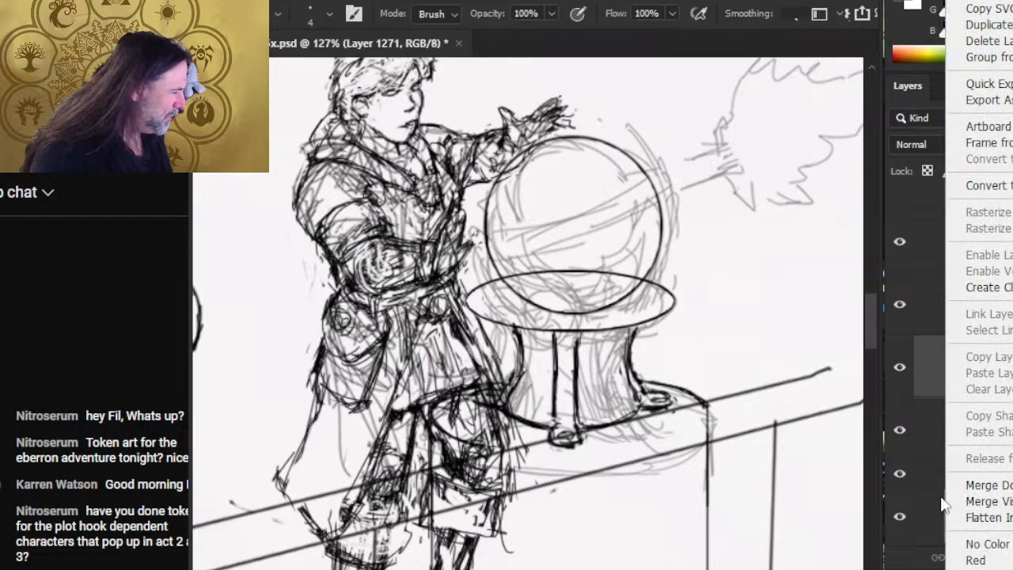
pyautogui.click(981, 485)
pyautogui.click(906, 378)
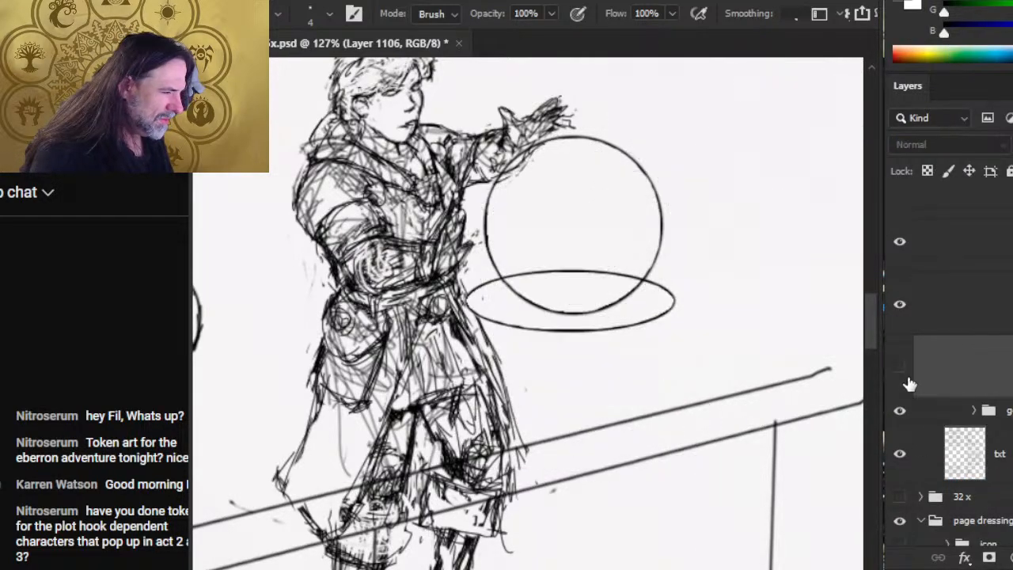
pyautogui.hotkey('ctrl', 'z')
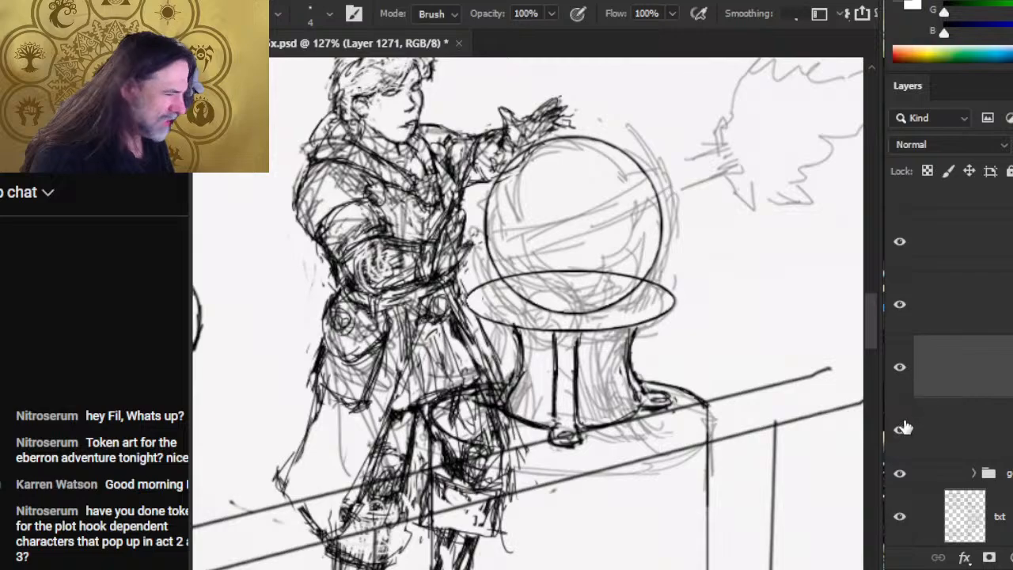
# Check the sketch and line art layers by toggling their visibility, and move Layer 1106 up the stack to directly above Layer 1271.
pyautogui.click(903, 429)
pyautogui.click(903, 430)
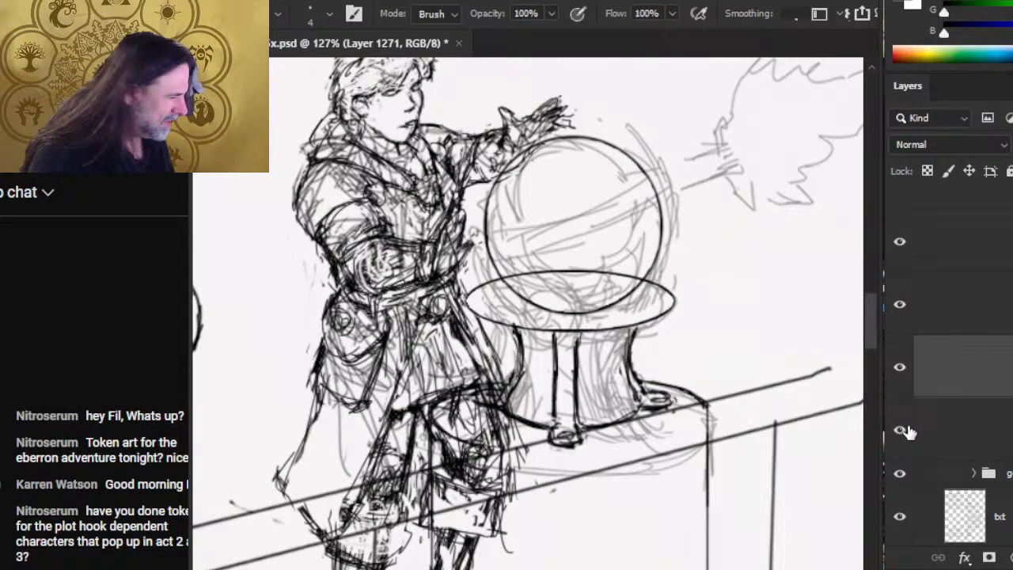
pyautogui.click(903, 430)
pyautogui.click(903, 430)
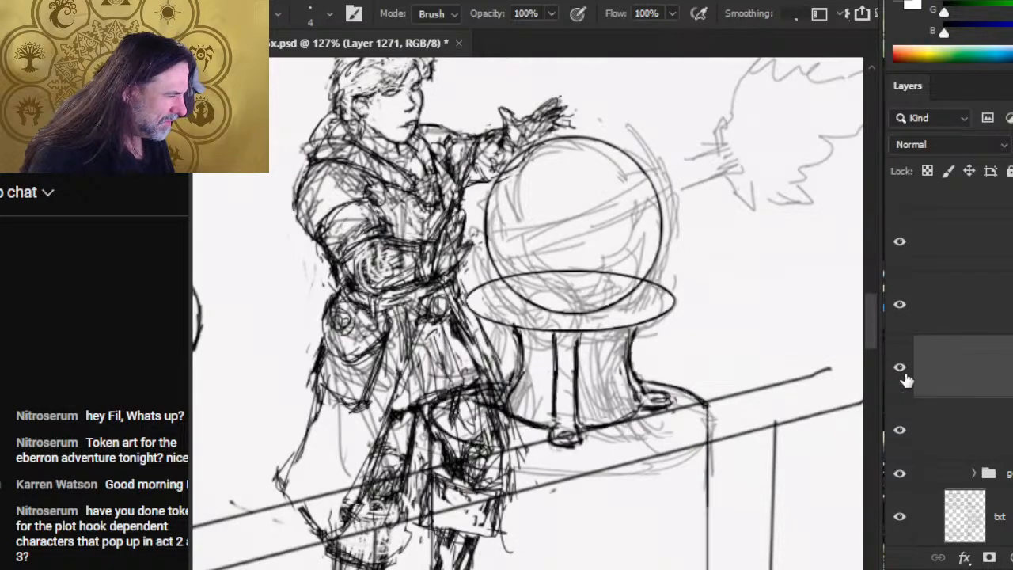
pyautogui.click(906, 379)
pyautogui.click(910, 378)
pyautogui.moveTo(960, 436); pyautogui.dragTo(969, 348)
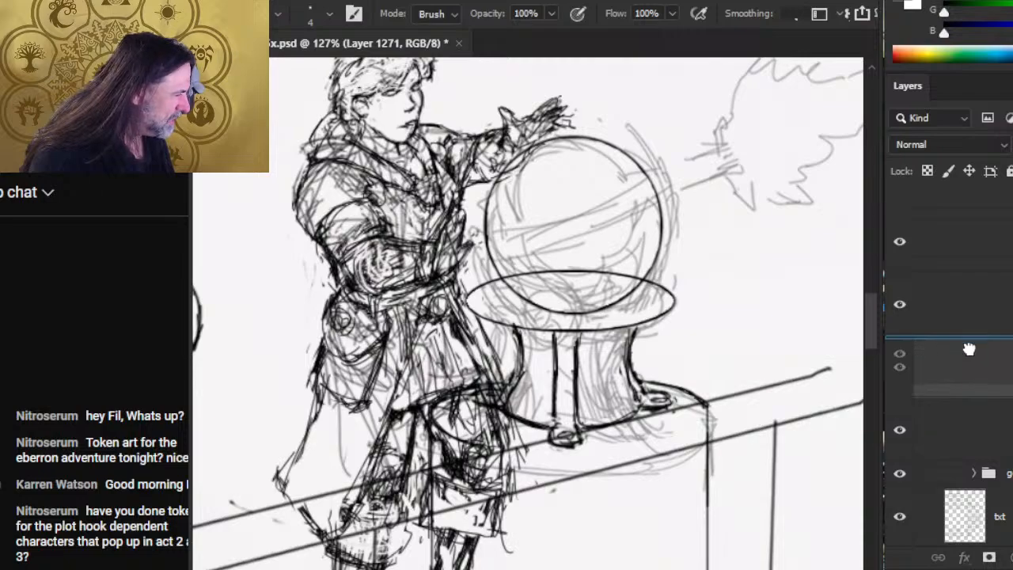
pyautogui.click(900, 429)
pyautogui.click(906, 370)
pyautogui.click(903, 369)
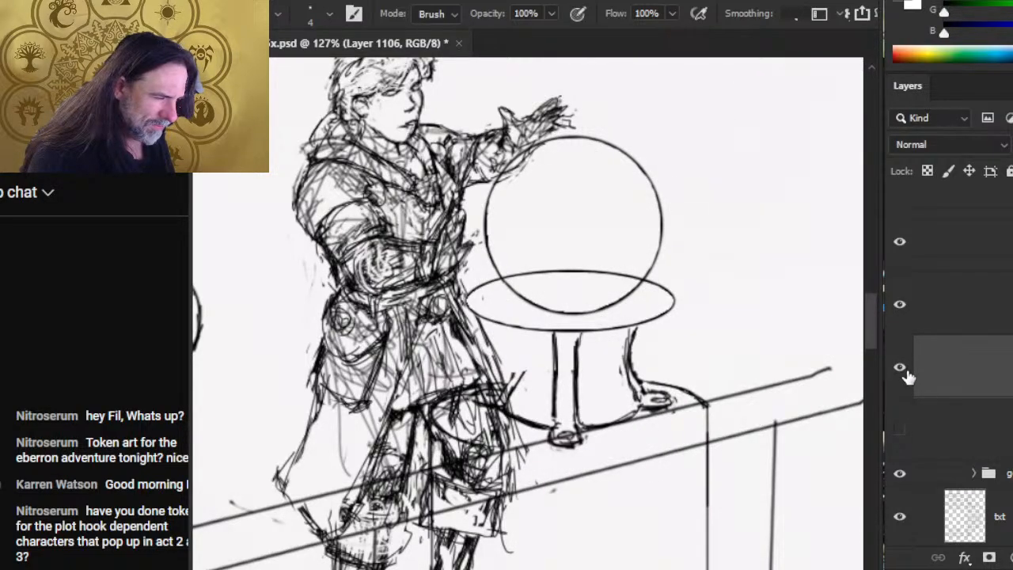
pyautogui.click(904, 427)
# Merge the layer directly above Layer 1106 down into it and check the merged layer by toggling its visibility.
pyautogui.rightClick(926, 403)
pyautogui.click(934, 314)
pyautogui.rightClick(931, 318)
pyautogui.click(984, 486)
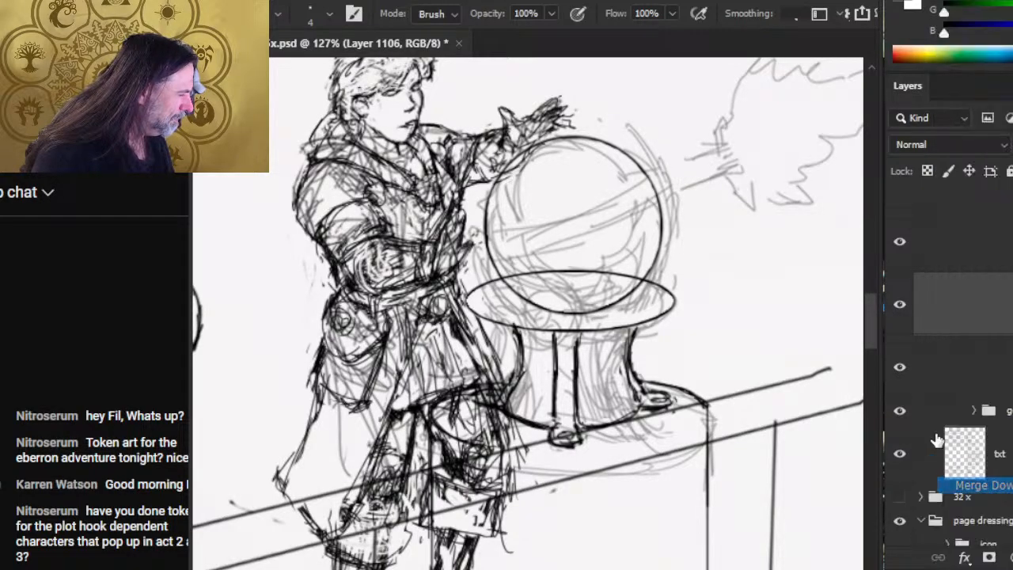
pyautogui.click(907, 304)
pyautogui.click(907, 308)
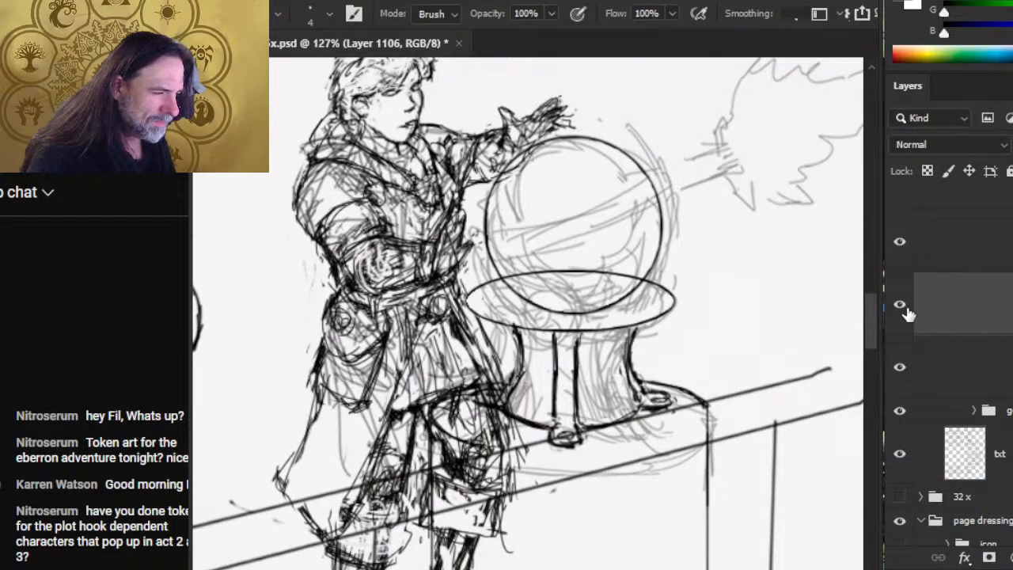
pyautogui.click(906, 307)
pyautogui.click(907, 308)
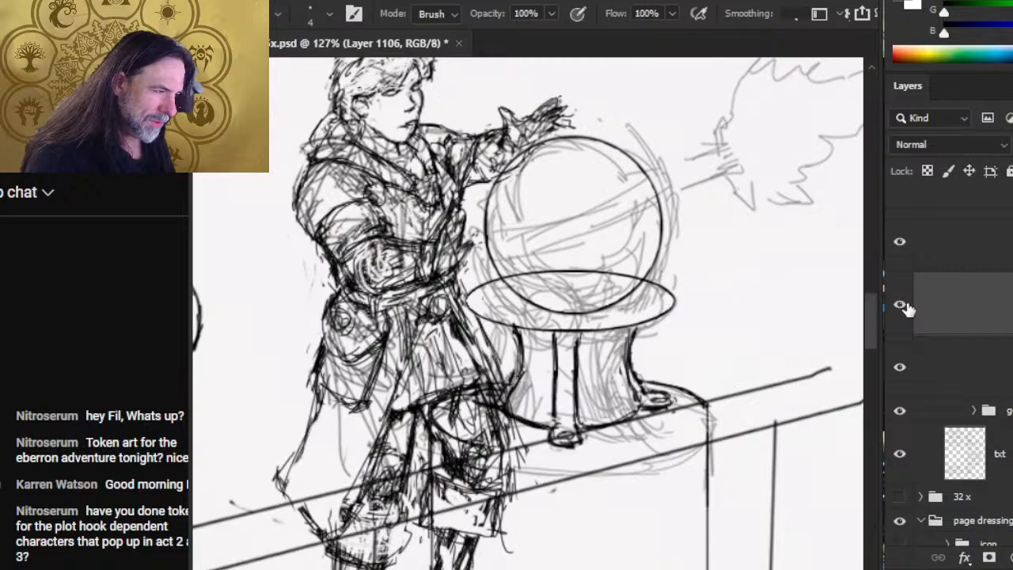
# Check Layer 1107 by toggling its visibility, and add a new layer above it.
pyautogui.click(899, 247)
pyautogui.click(900, 247)
pyautogui.click(950, 252)
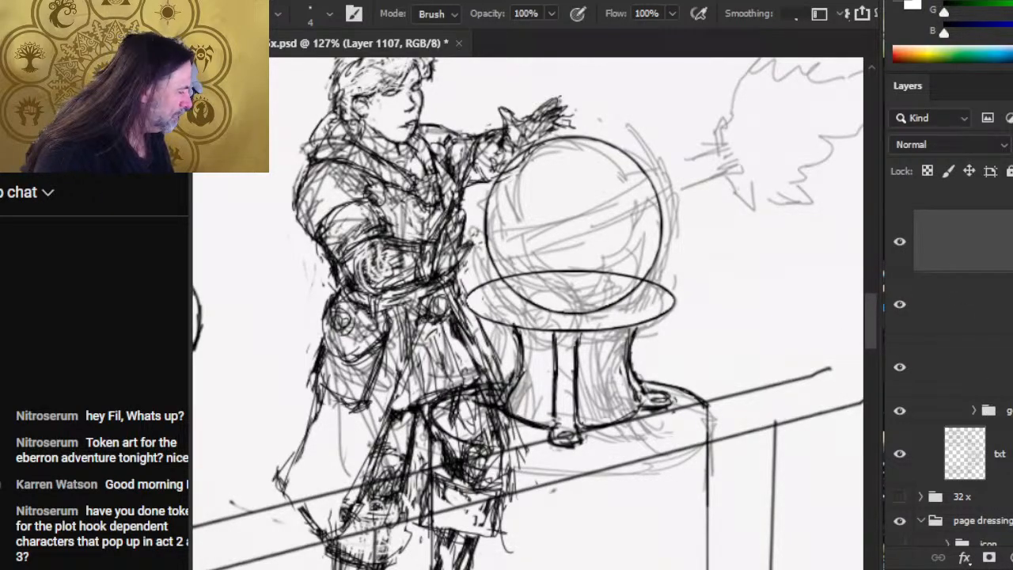
pyautogui.hotkey('ctrl', 'shift', 'alt', 'n')
# Ink a tilted band around the orb over the rough sketch with the 1 px Brush, including both edges and the end beside the gunner.
pyautogui.press('b')
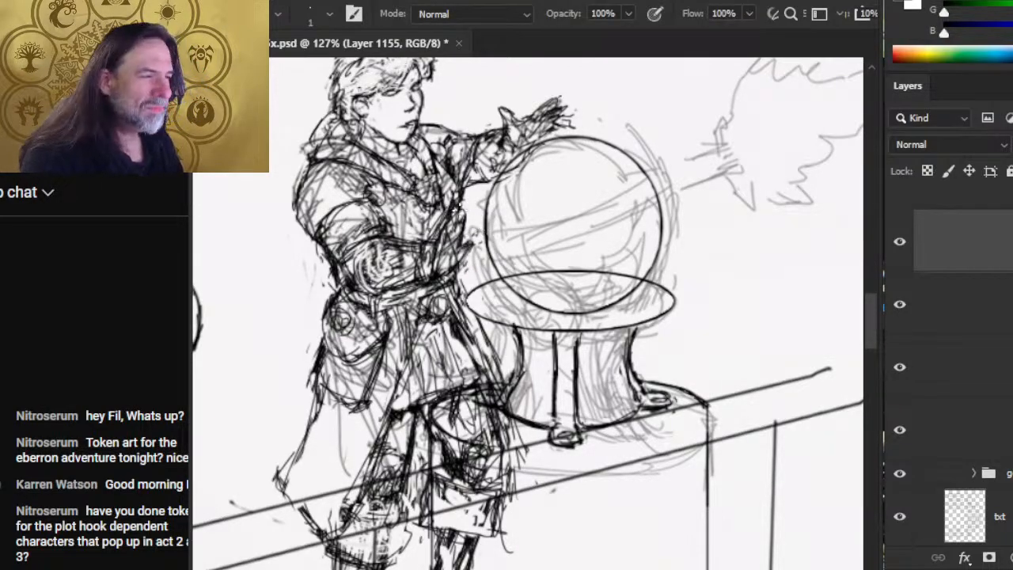
pyautogui.moveTo(478, 235)
pyautogui.mouseDown()
pyautogui.moveTo(535, 224)
pyautogui.moveTo(492, 232)
pyautogui.moveTo(620, 190)
pyautogui.mouseUp()
pyautogui.moveTo(527, 227); pyautogui.dragTo(635, 180)
pyautogui.moveTo(552, 219)
pyautogui.mouseDown()
pyautogui.moveTo(642, 182)
pyautogui.moveTo(661, 167)
pyautogui.moveTo(611, 197)
pyautogui.moveTo(660, 162)
pyautogui.moveTo(668, 196)
pyautogui.moveTo(618, 227)
pyautogui.mouseUp()
pyautogui.moveTo(669, 195); pyautogui.dragTo(581, 241)
pyautogui.moveTo(642, 210); pyautogui.dragTo(547, 251)
pyautogui.press('e')
pyautogui.press('b')
pyautogui.moveTo(474, 226)
pyautogui.mouseDown()
pyautogui.moveTo(483, 260)
pyautogui.moveTo(517, 255)
pyautogui.moveTo(486, 266)
pyautogui.mouseUp()
pyautogui.moveTo(486, 260); pyautogui.dragTo(592, 234)
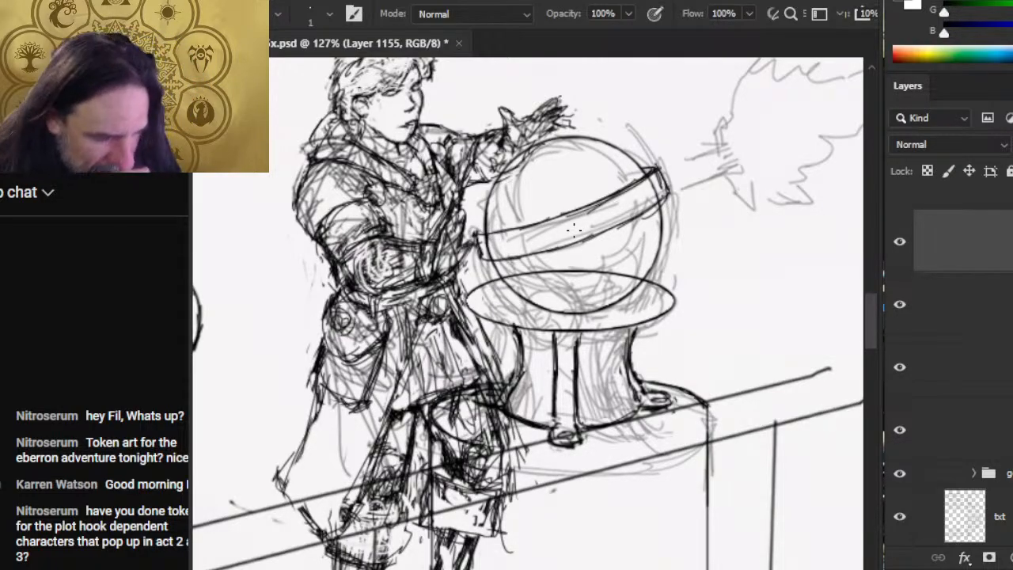
# Erase and redraw the band's raised end, on the side away from the gunner, with the 4 px Eraser and 1 px Brush.
pyautogui.press('e')
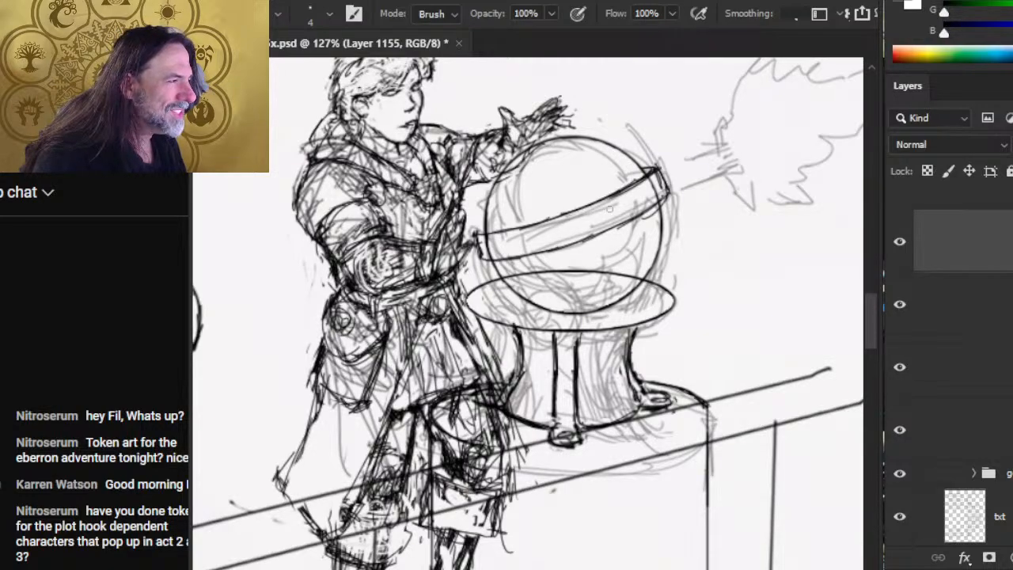
pyautogui.moveTo(662, 174); pyautogui.dragTo(663, 186)
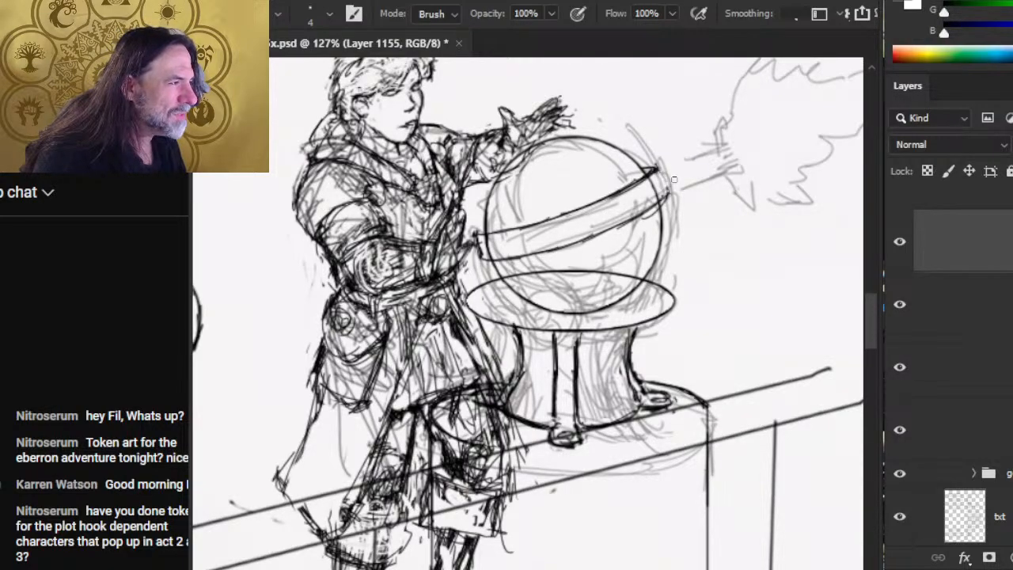
pyautogui.press('b')
pyautogui.press('e')
pyautogui.moveTo(656, 171); pyautogui.dragTo(642, 173)
pyautogui.press('b')
pyautogui.press('e')
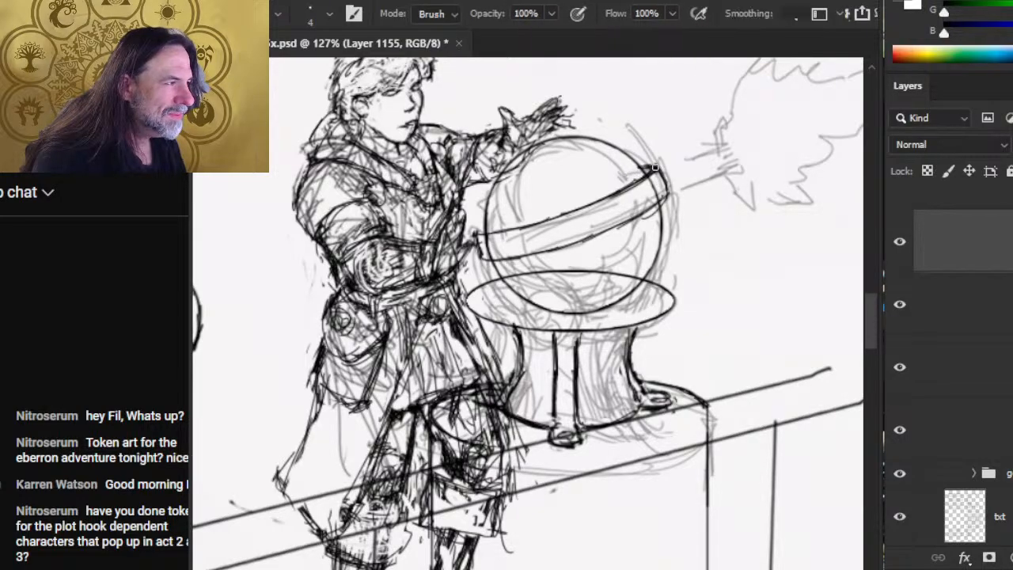
pyautogui.press('b')
pyautogui.moveTo(660, 170)
pyautogui.mouseDown()
pyautogui.moveTo(669, 190)
pyautogui.moveTo(647, 208)
pyautogui.mouseUp()
# Clean up the band's long edges across the front of the orb with the 4 px Eraser and 1 px Brush.
pyautogui.press('e')
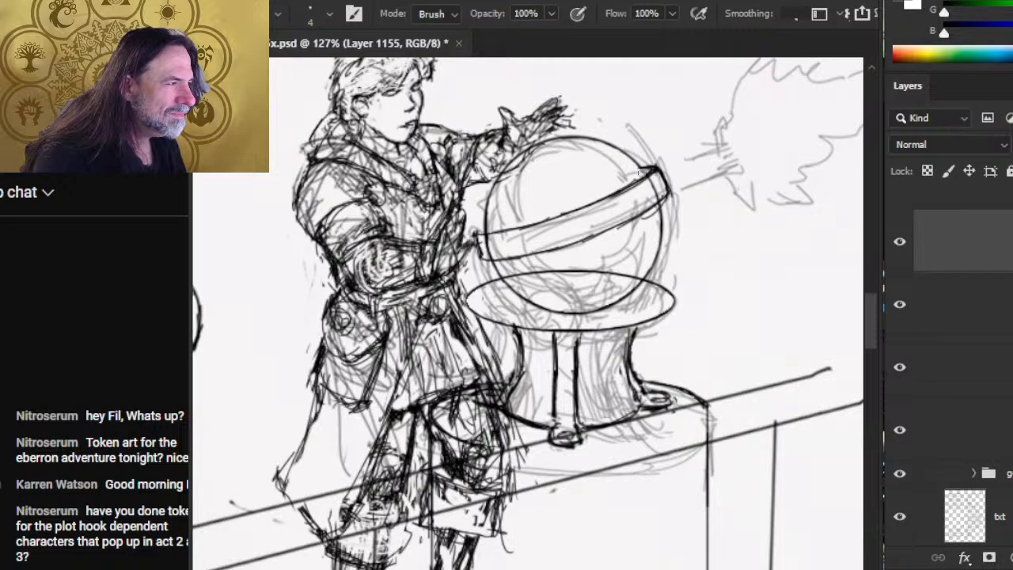
pyautogui.press('b')
pyautogui.press('e')
pyautogui.moveTo(601, 202)
pyautogui.mouseDown()
pyautogui.moveTo(638, 186)
pyautogui.moveTo(594, 210)
pyautogui.mouseUp()
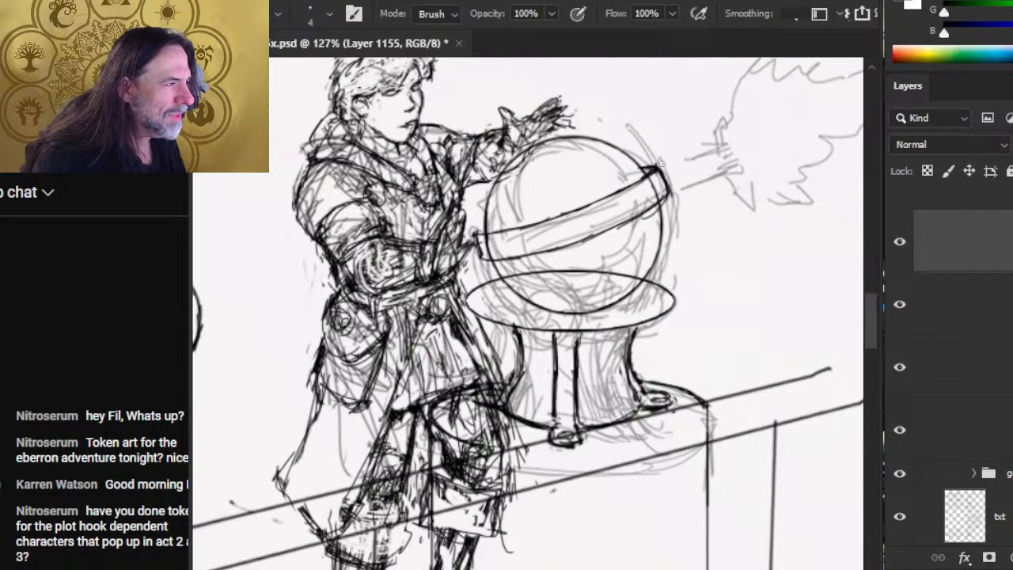
pyautogui.moveTo(668, 198); pyautogui.dragTo(622, 226)
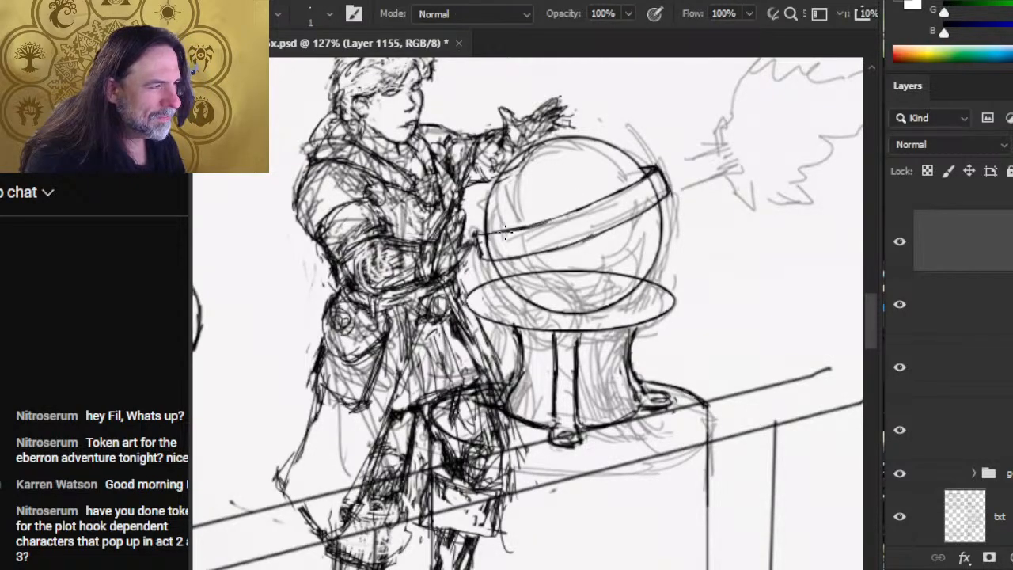
pyautogui.press('e')
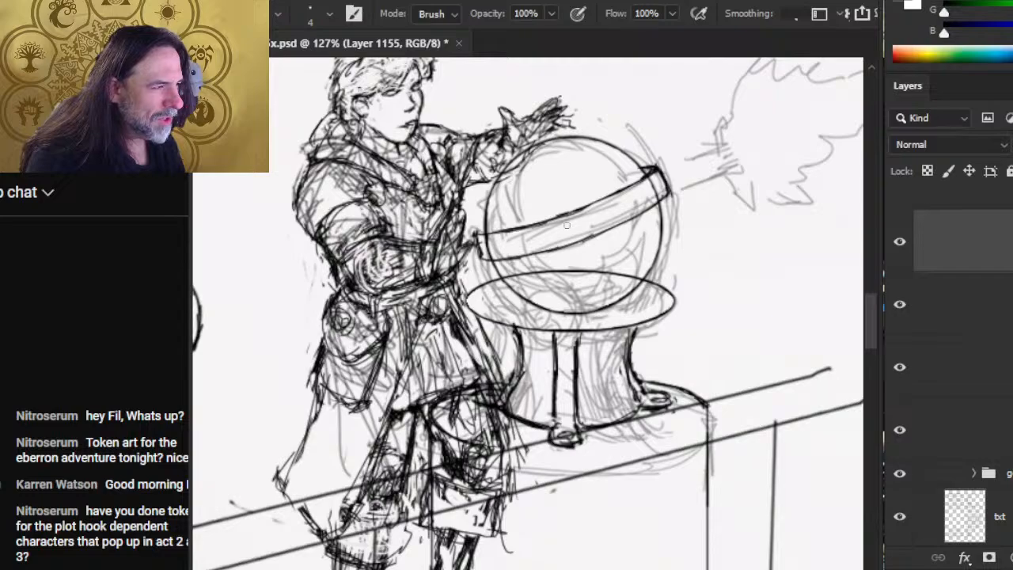
pyautogui.moveTo(506, 231); pyautogui.dragTo(580, 213)
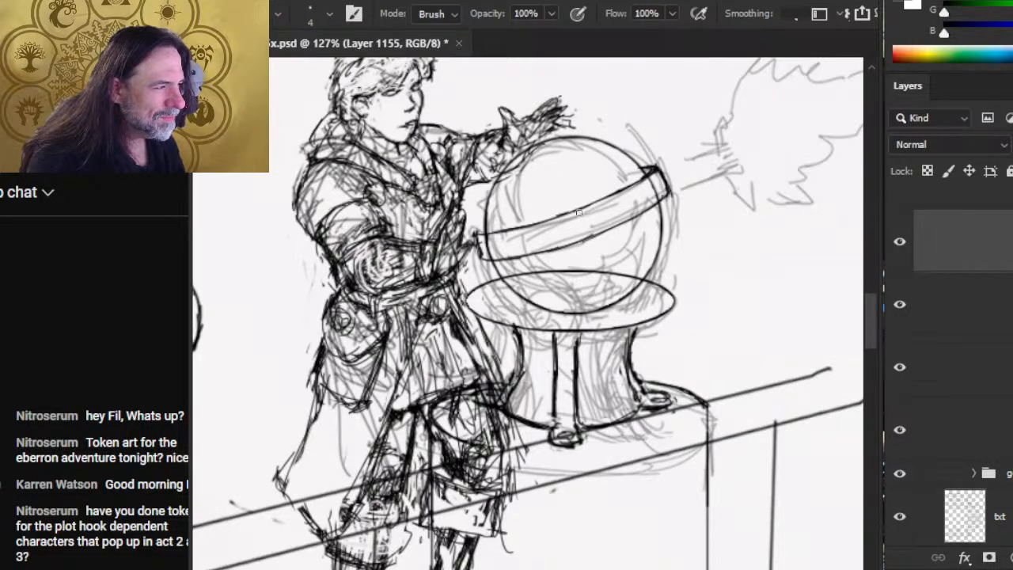
# Redraw the band's end beside the gunner with the 1 px Brush and erase the excess line at its lower corner.
pyautogui.press('b')
pyautogui.moveTo(481, 230)
pyautogui.mouseDown()
pyautogui.moveTo(479, 264)
pyautogui.moveTo(478, 252)
pyautogui.moveTo(507, 264)
pyautogui.moveTo(544, 251)
pyautogui.moveTo(491, 268)
pyautogui.moveTo(550, 252)
pyautogui.mouseUp()
pyautogui.press('e')
pyautogui.press('b')
pyautogui.press('e')
pyautogui.moveTo(486, 267)
pyautogui.mouseDown()
pyautogui.moveTo(535, 258)
pyautogui.moveTo(478, 264)
pyautogui.mouseUp()
pyautogui.press('b')
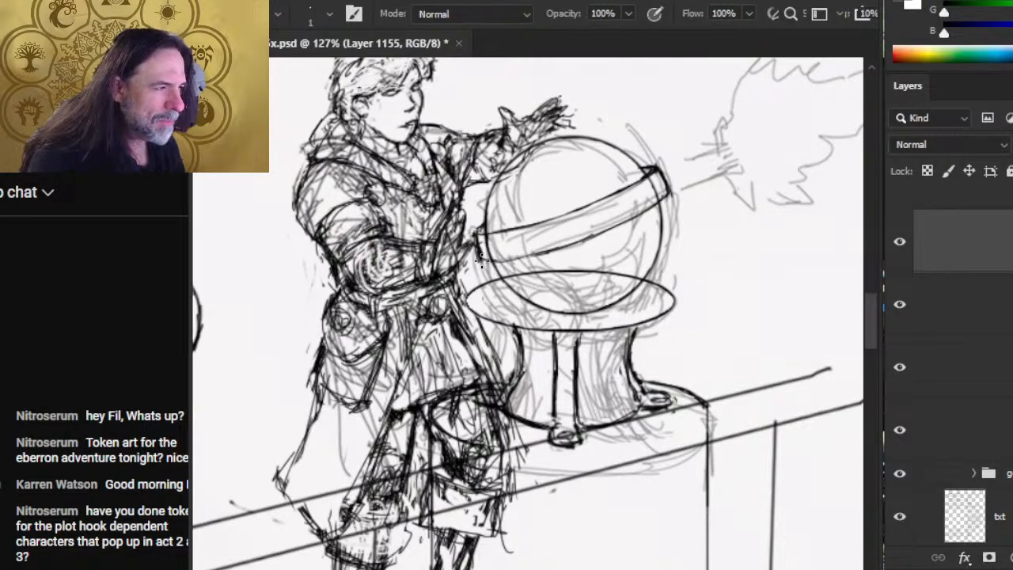
pyautogui.press('e')
pyautogui.press('b')
pyautogui.moveTo(476, 237)
pyautogui.mouseDown()
pyautogui.moveTo(480, 262)
pyautogui.moveTo(484, 223)
pyautogui.moveTo(519, 231)
pyautogui.moveTo(476, 250)
pyautogui.mouseUp()
# Rework the band's lower edge near the gunner's end, alternating the 4 px Eraser and 1 px Brush.
pyautogui.press('e')
pyautogui.press('b')
pyautogui.press('e')
pyautogui.press('b')
pyautogui.press('e')
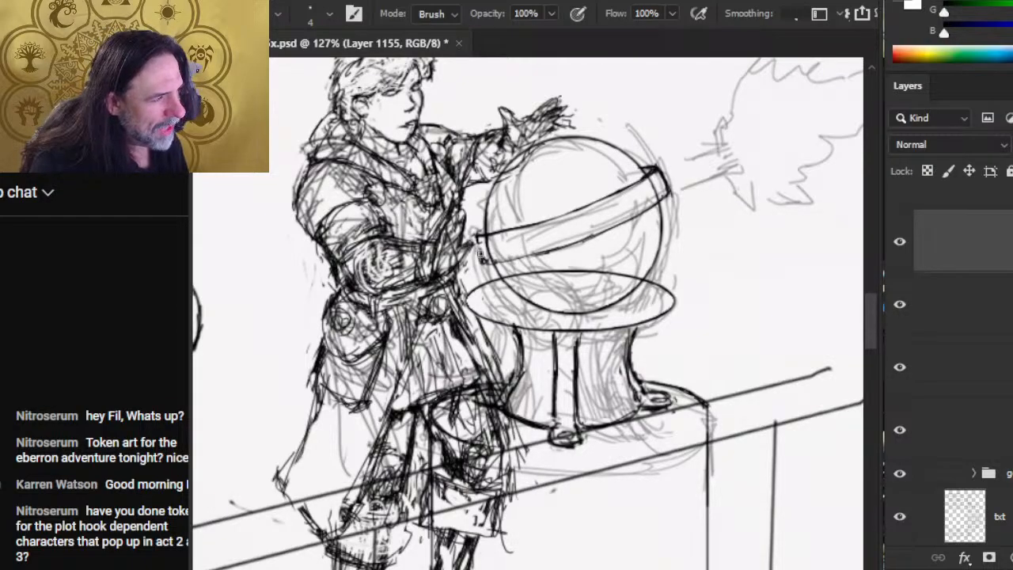
pyautogui.press('b')
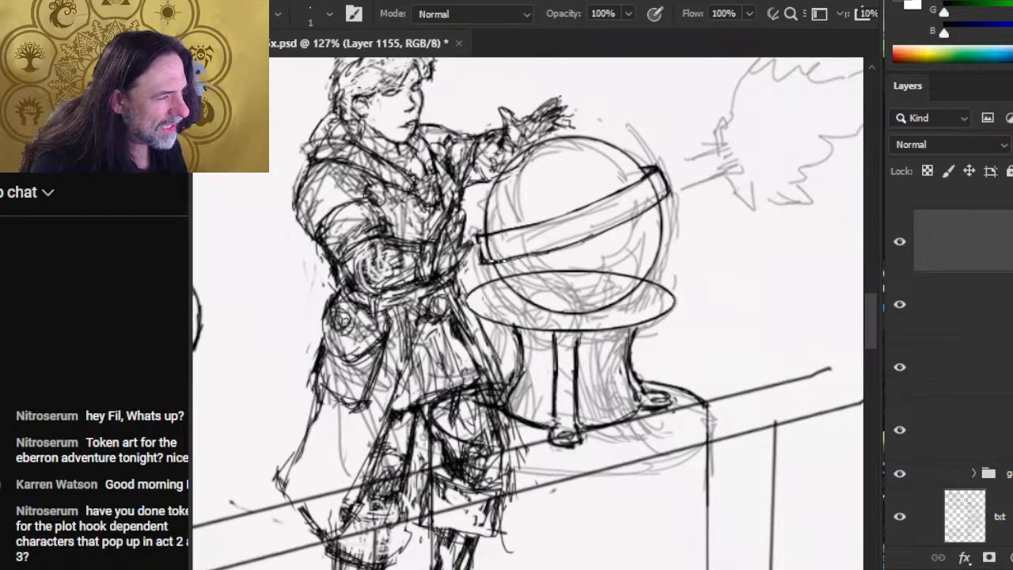
pyautogui.press('e')
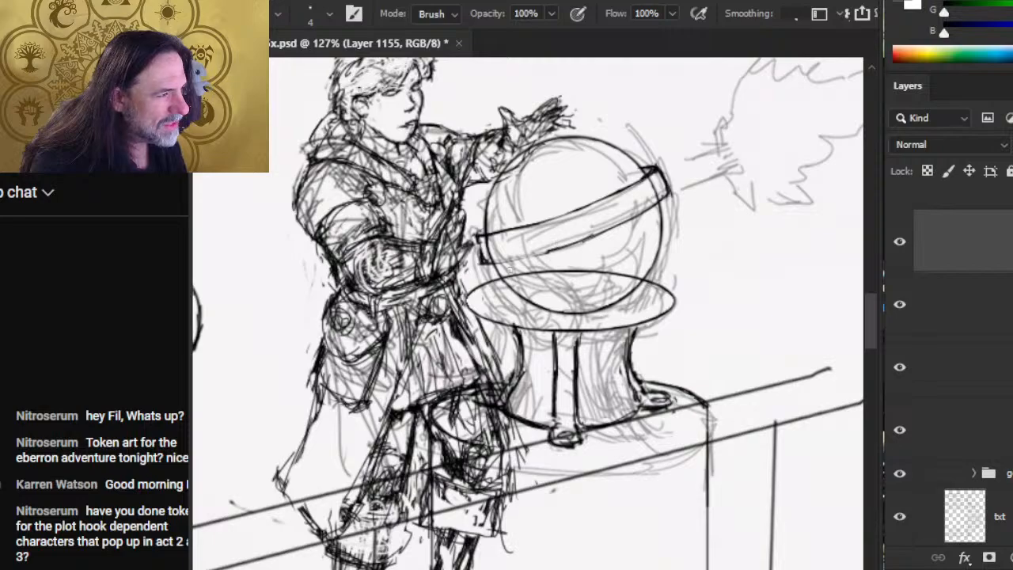
pyautogui.press('b')
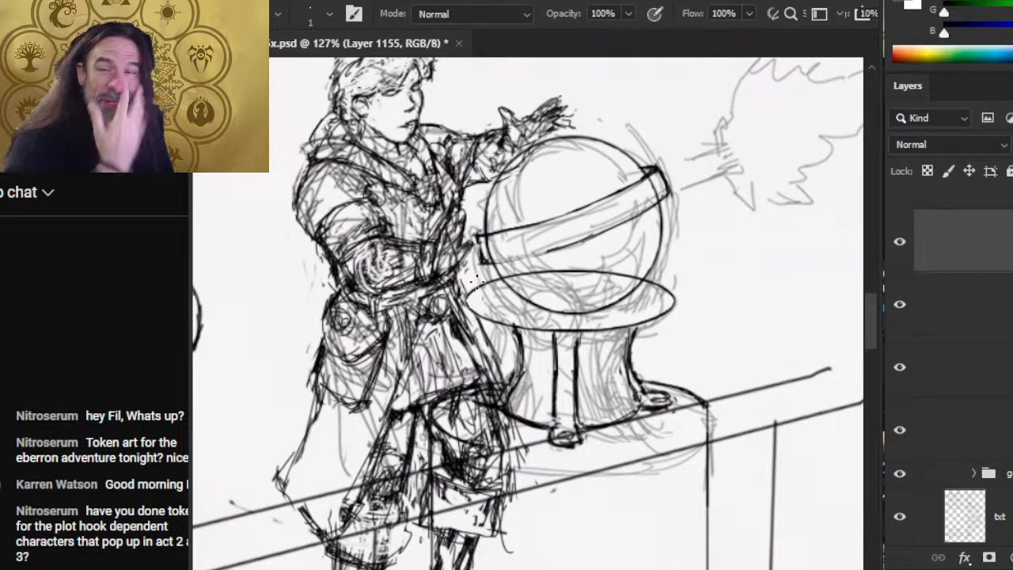
pyautogui.press('e')
pyautogui.moveTo(489, 266)
pyautogui.mouseDown()
pyautogui.moveTo(477, 244)
pyautogui.moveTo(480, 269)
pyautogui.moveTo(535, 252)
pyautogui.mouseUp()
pyautogui.press('b')
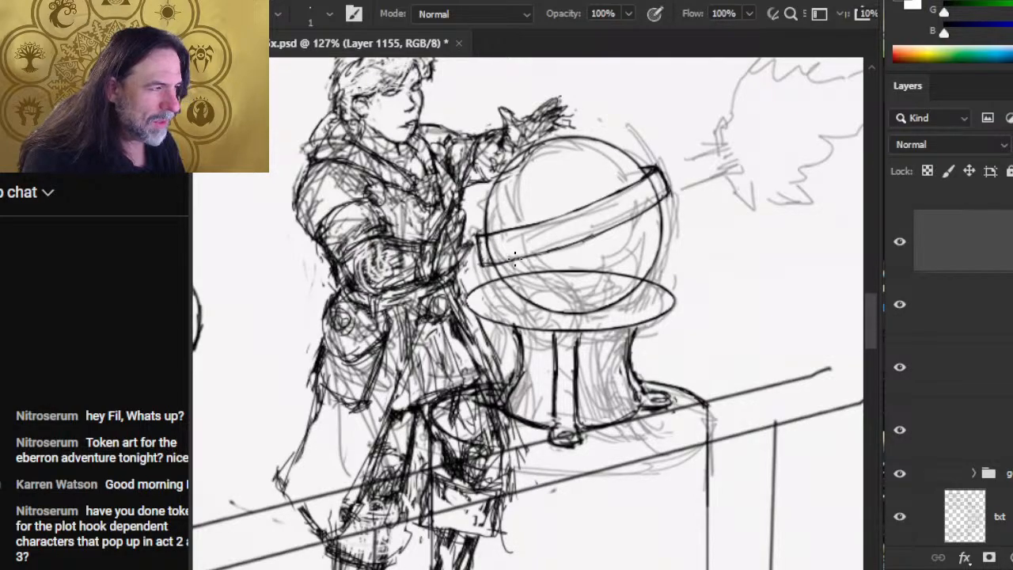
# Trim the band's outer corner beside the gunner and thin out the upper edge near it with the 4 px Eraser and 1 px Brush.
pyautogui.press('e')
pyautogui.moveTo(480, 266); pyautogui.dragTo(477, 255)
pyautogui.press('b')
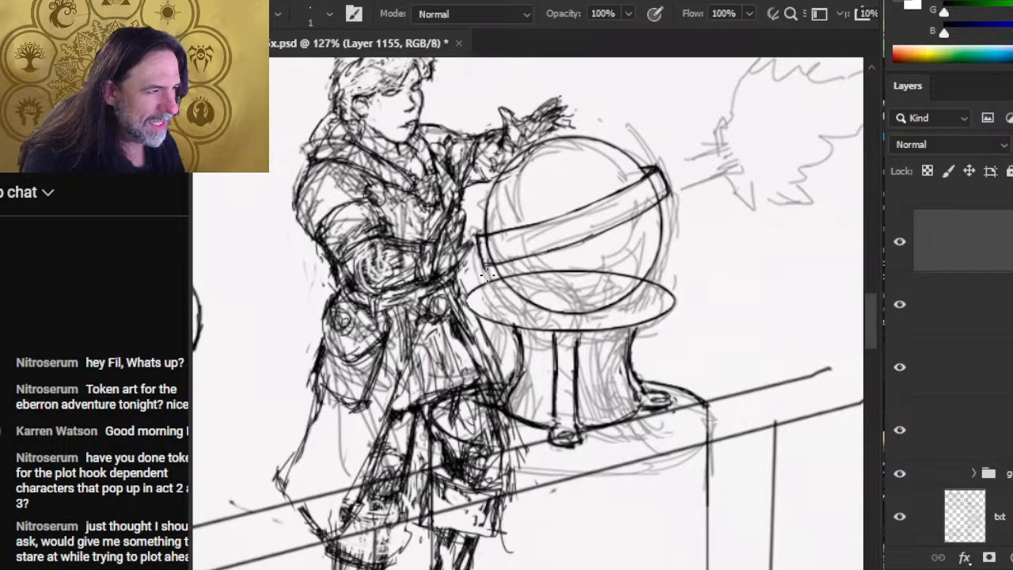
pyautogui.press('e')
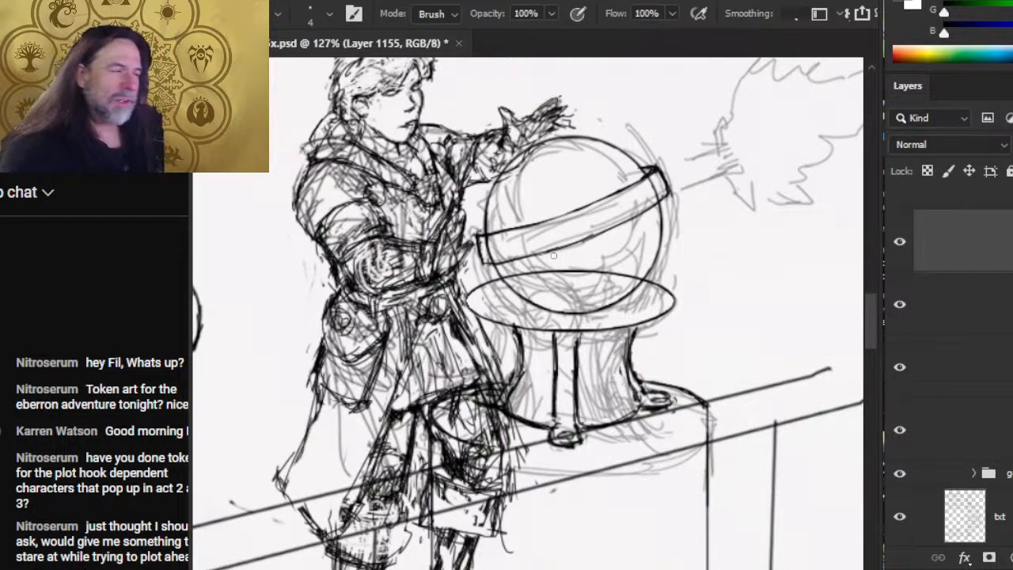
pyautogui.moveTo(512, 228)
pyautogui.mouseDown()
pyautogui.moveTo(485, 235)
pyautogui.moveTo(550, 220)
pyautogui.moveTo(471, 236)
pyautogui.moveTo(485, 266)
pyautogui.moveTo(498, 268)
pyautogui.mouseUp()
pyautogui.press('b')
pyautogui.press('e')
pyautogui.press('b')
pyautogui.press('e')
pyautogui.press('b')
pyautogui.press('e')
pyautogui.press('b')
pyautogui.press('e')
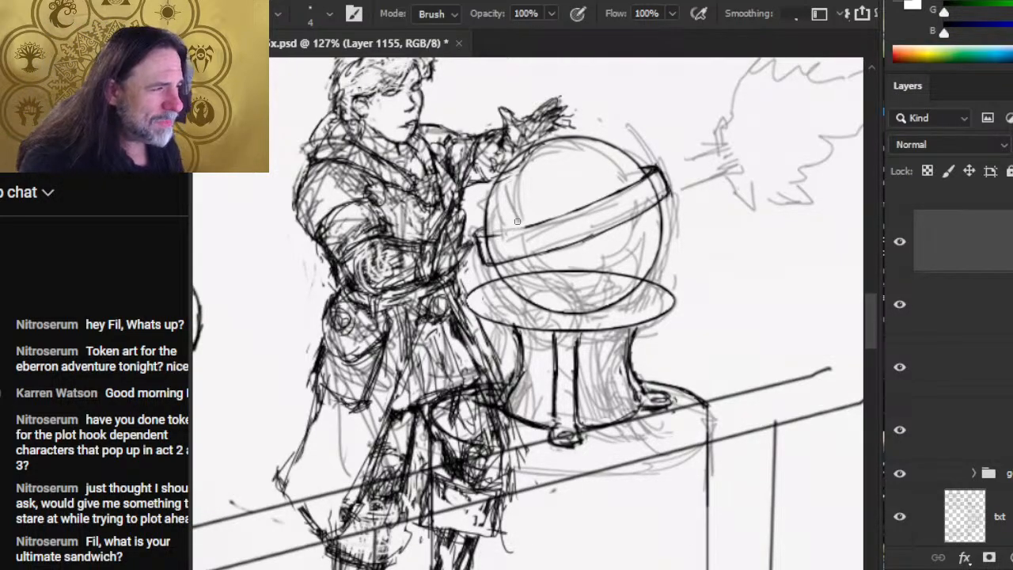
# Re-ink the band's upper edge and short end line beside the gunner with the 1 px Brush, erasing stray marks.
pyautogui.press('b')
pyautogui.moveTo(483, 237); pyautogui.dragTo(528, 231)
pyautogui.moveTo(491, 241)
pyautogui.mouseDown()
pyautogui.moveTo(535, 227)
pyautogui.moveTo(478, 239)
pyautogui.moveTo(498, 267)
pyautogui.moveTo(485, 268)
pyautogui.mouseUp()
pyautogui.press('e')
pyautogui.press('b')
pyautogui.press('e')
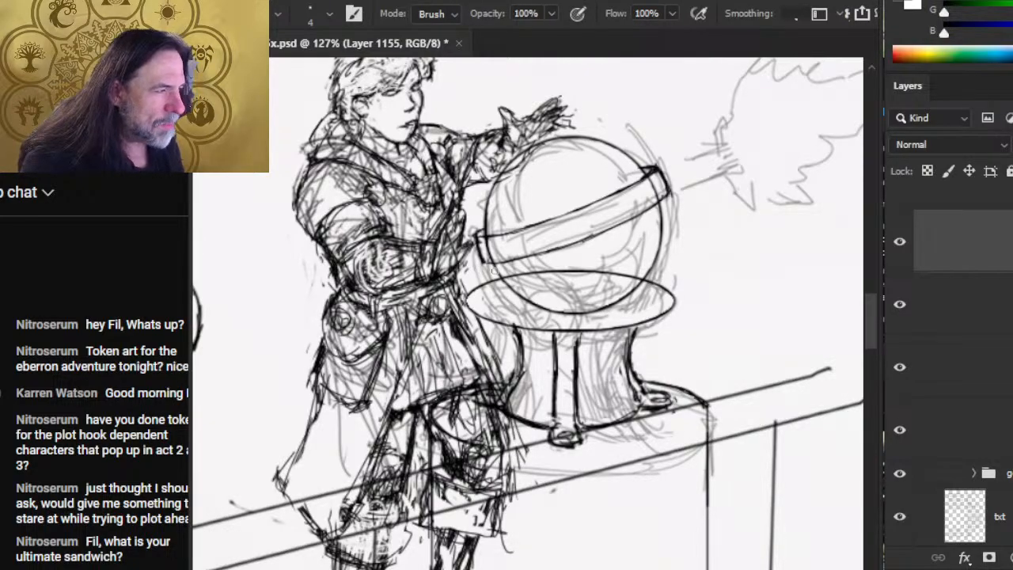
pyautogui.press('b')
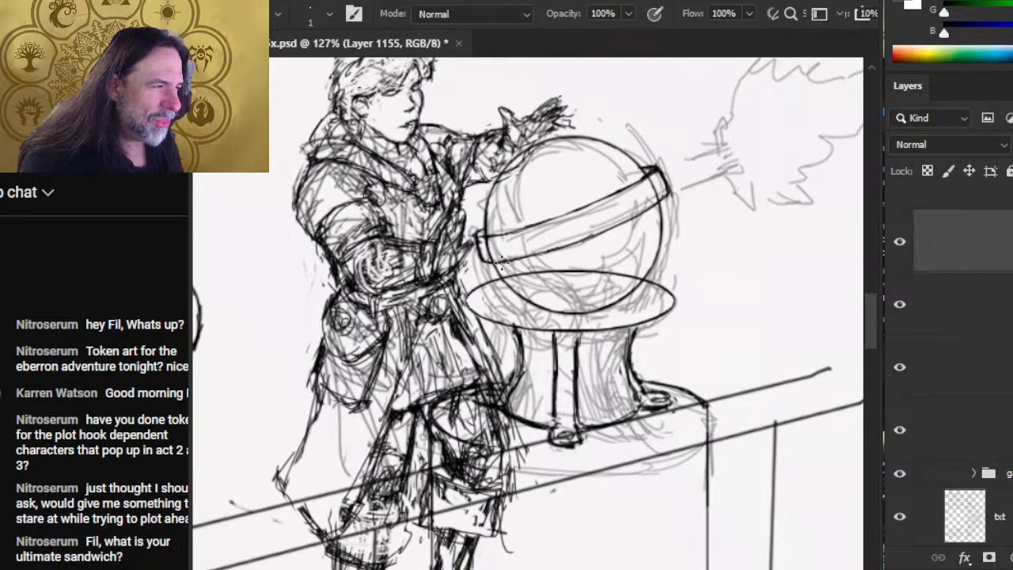
# Tidy the band's lower corner and the adjoining stretch of its lower edge with the 4 px Eraser and 1 px Brush.
pyautogui.press('e')
pyautogui.press('b')
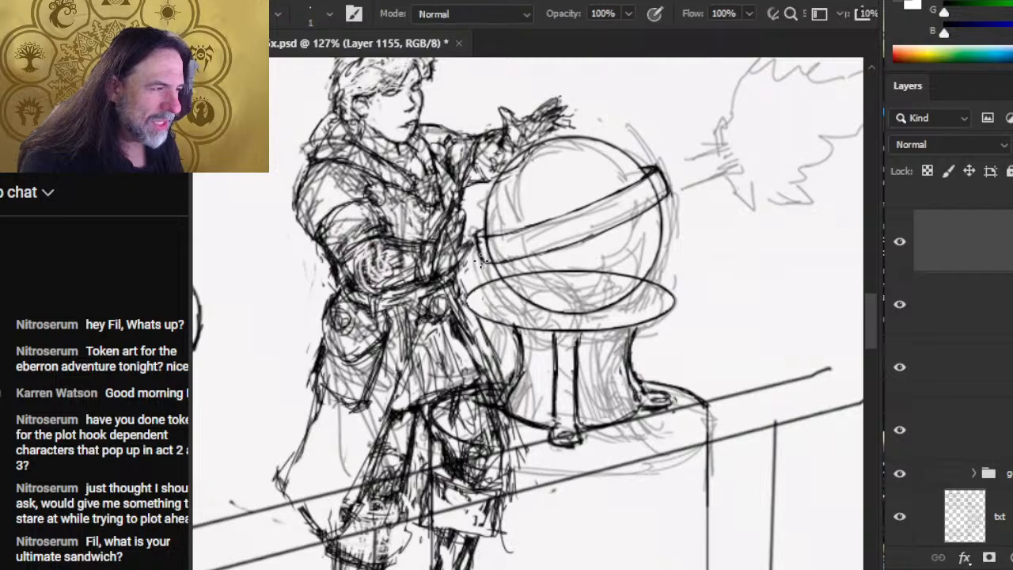
pyautogui.press('e')
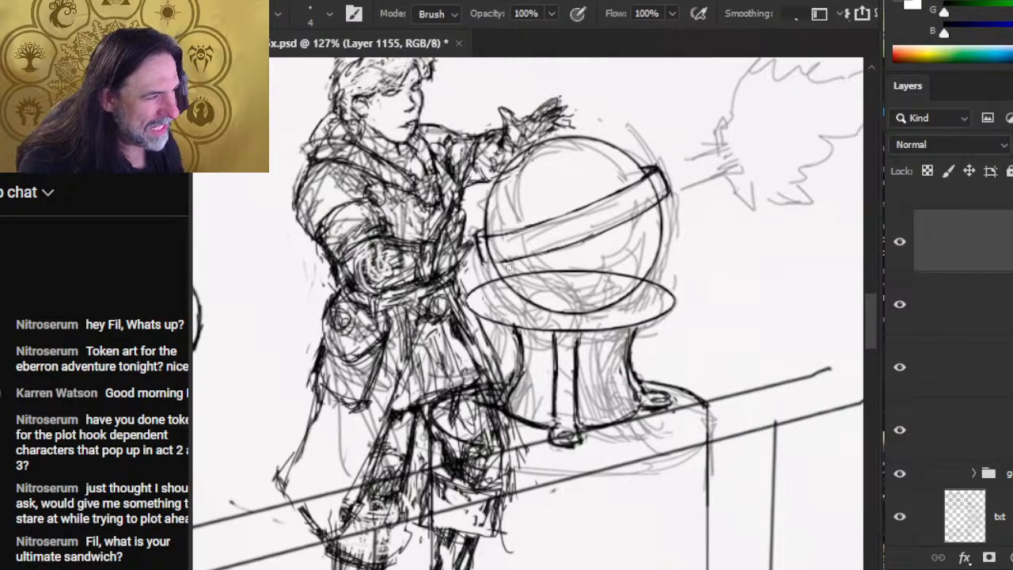
pyautogui.press('b')
pyautogui.press('e')
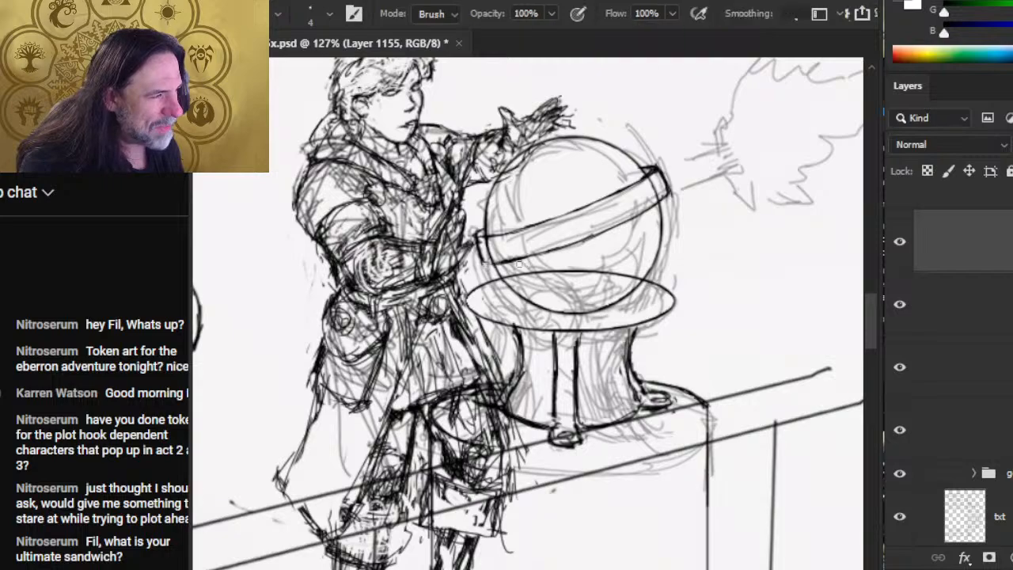
pyautogui.press('b')
pyautogui.press('e')
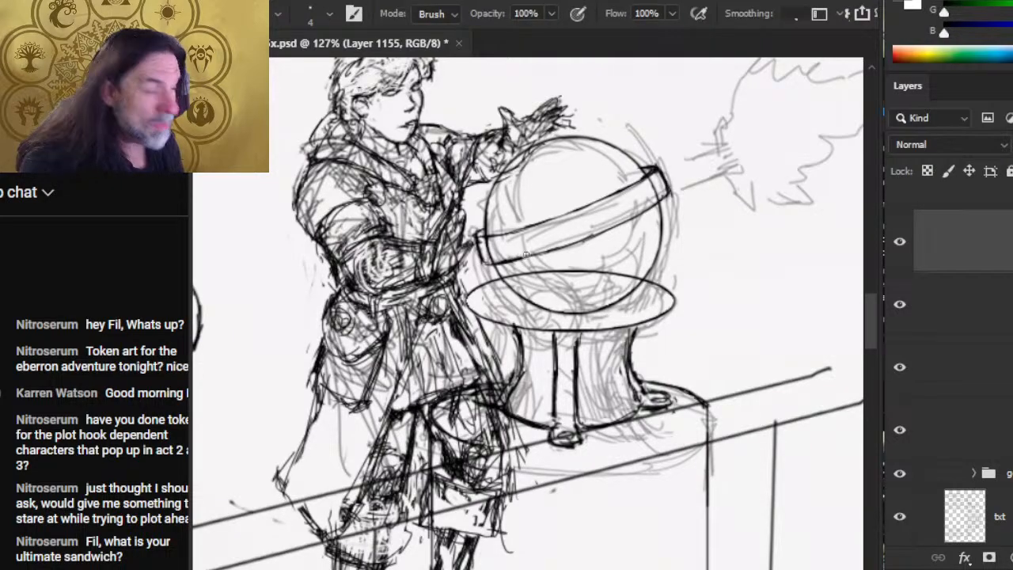
pyautogui.press('b')
pyautogui.press('e')
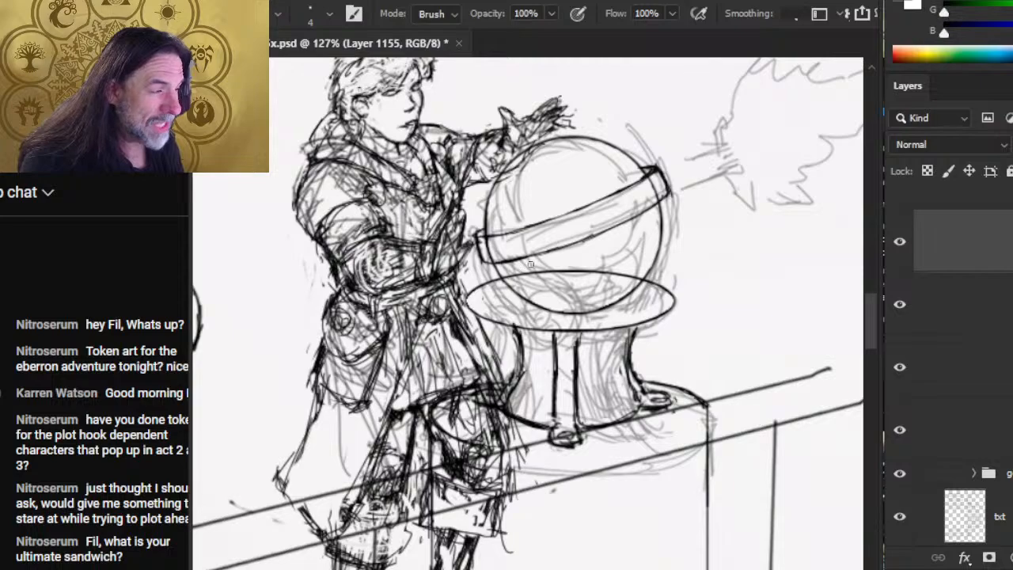
pyautogui.press('b')
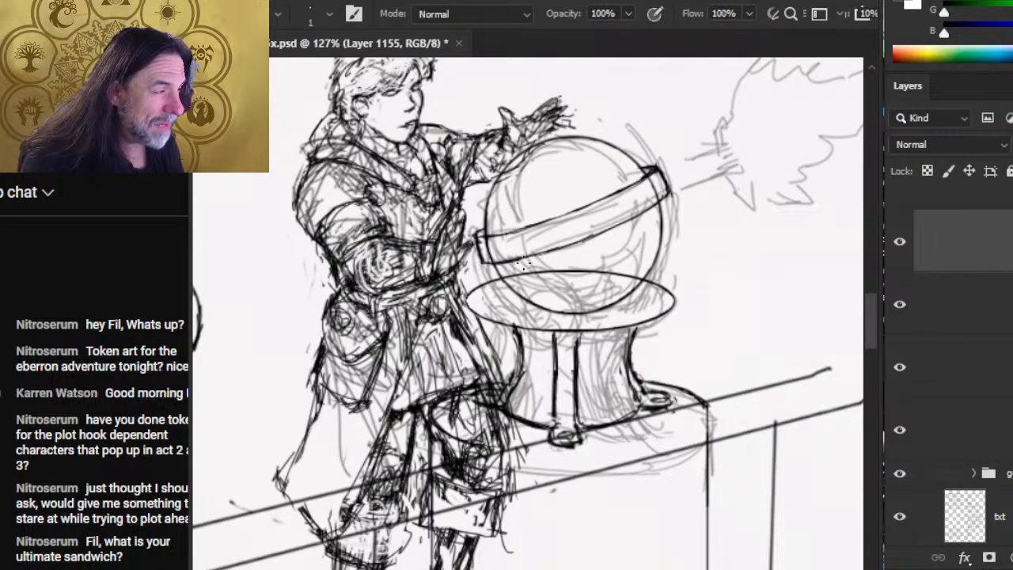
pyautogui.press('e')
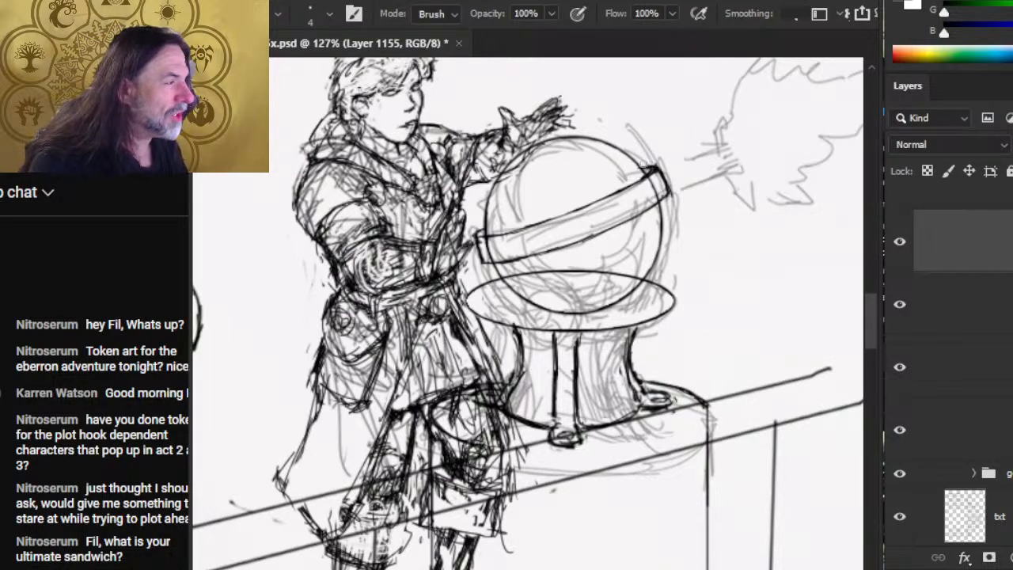
# Reduce the Eraser to 1 px and re-ink the upper corner of the band's far end, away from the gunner.
pyautogui.press('[')
pyautogui.press('[')
pyautogui.press('[')
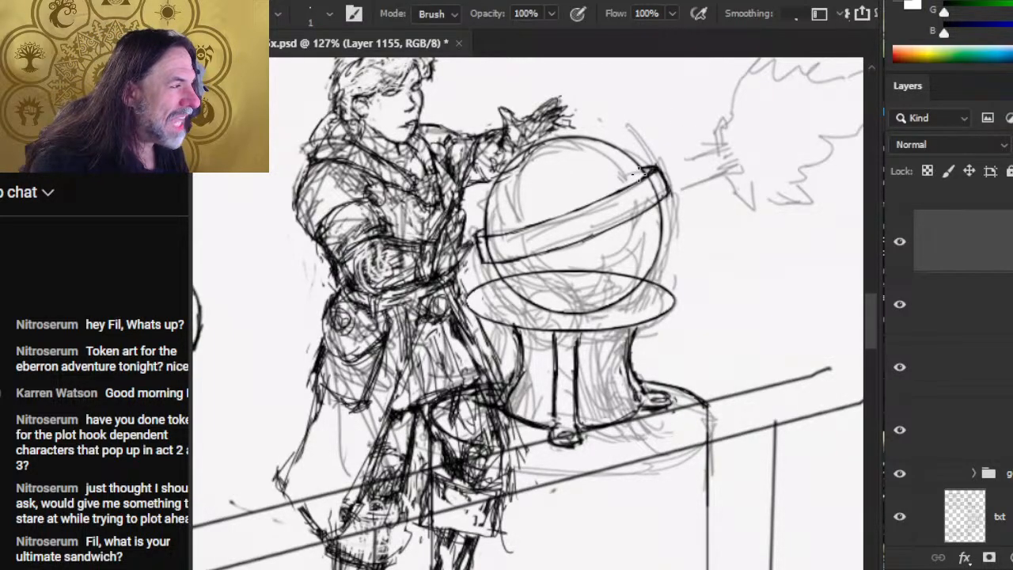
pyautogui.press('b')
pyautogui.moveTo(641, 180); pyautogui.dragTo(656, 171)
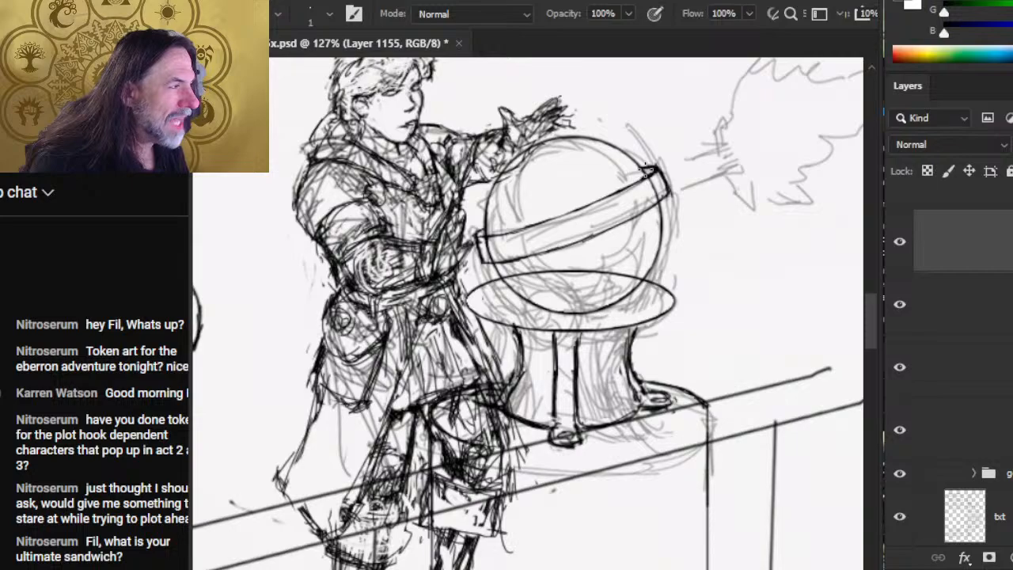
pyautogui.press('e')
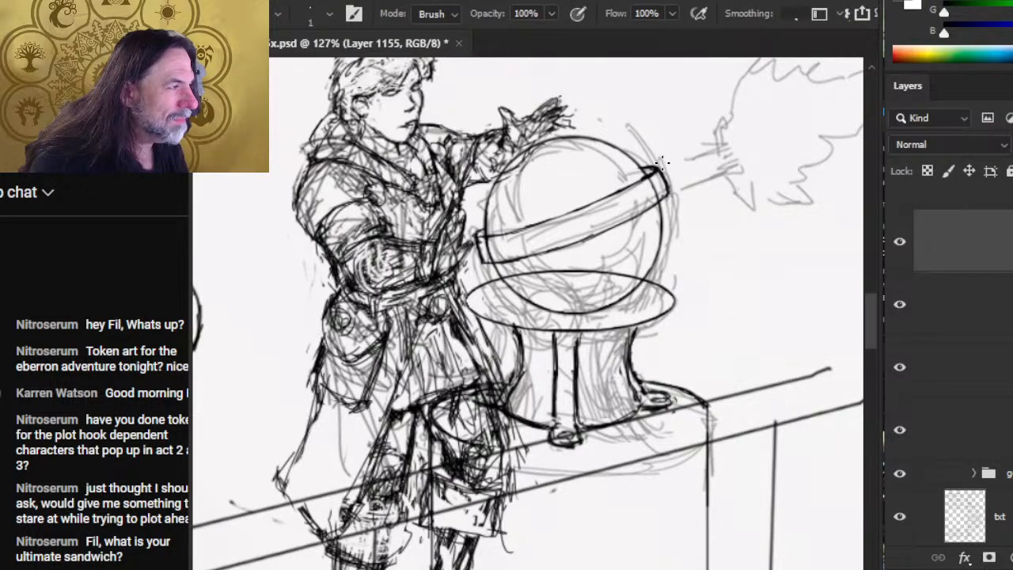
# Ink the inner line of the band's far end from the upper corner down, refining it with the 1 px Eraser.
pyautogui.press('b')
pyautogui.moveTo(644, 170)
pyautogui.mouseDown()
pyautogui.moveTo(657, 183)
pyautogui.moveTo(660, 171)
pyautogui.moveTo(663, 201)
pyautogui.mouseUp()
pyautogui.press('e')
pyautogui.press('b')
pyautogui.press('e')
pyautogui.press('b')
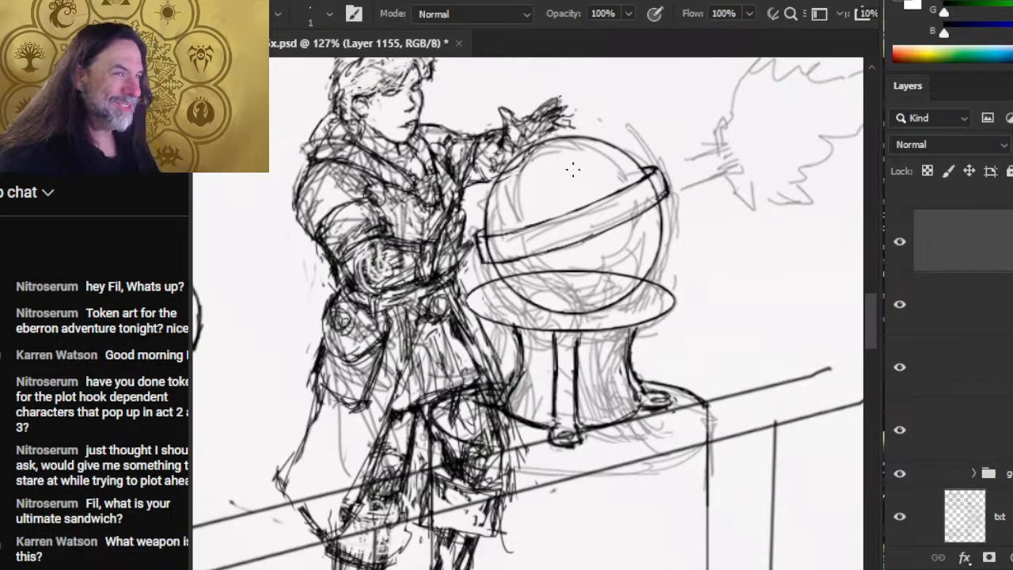
# Redraw the outer edge of the band's far end with the 1 px Brush and trim it with the 1 px Eraser.
pyautogui.press('e')
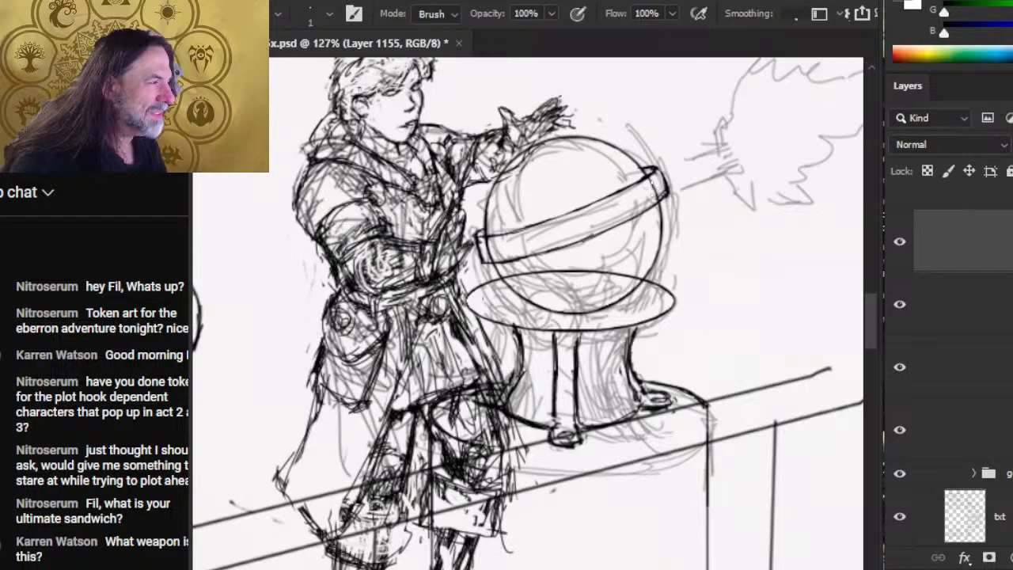
pyautogui.press('b')
pyautogui.moveTo(653, 168); pyautogui.dragTo(671, 193)
pyautogui.press('e')
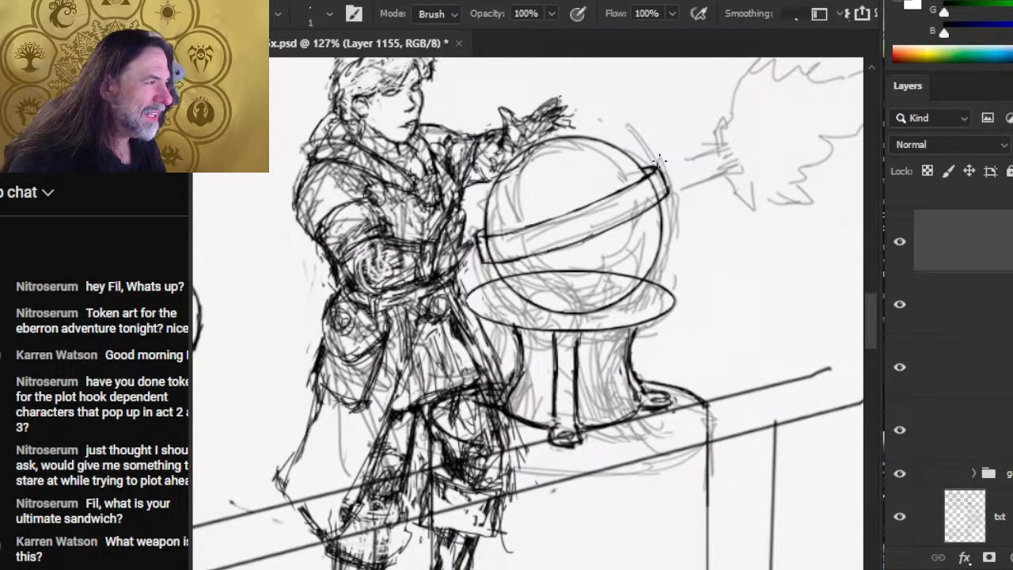
pyautogui.press('b')
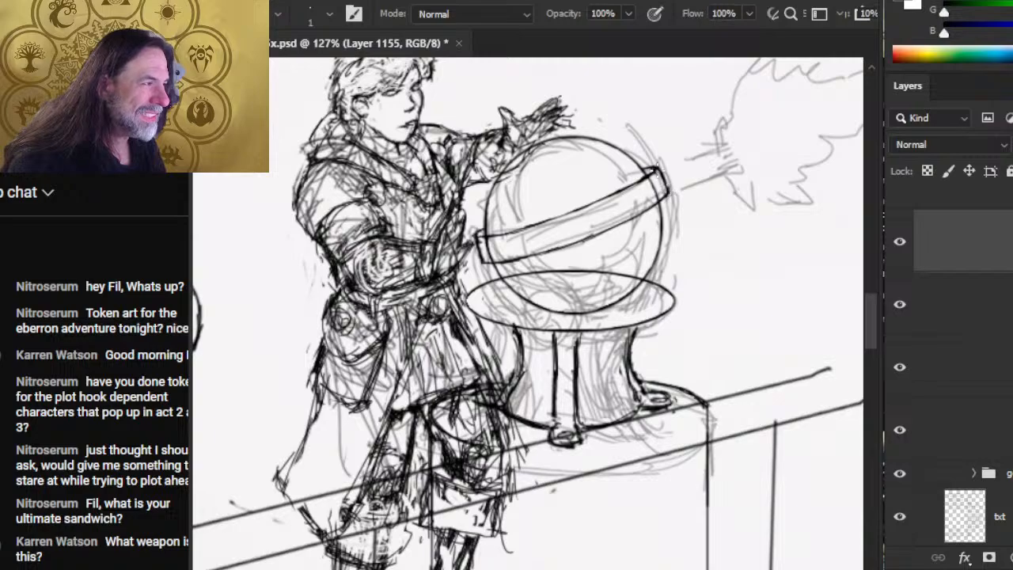
# Thin and reshape the heavy upper corner of the band's far end, alternating the 1 px Eraser and 1 px Brush.
pyautogui.press('e')
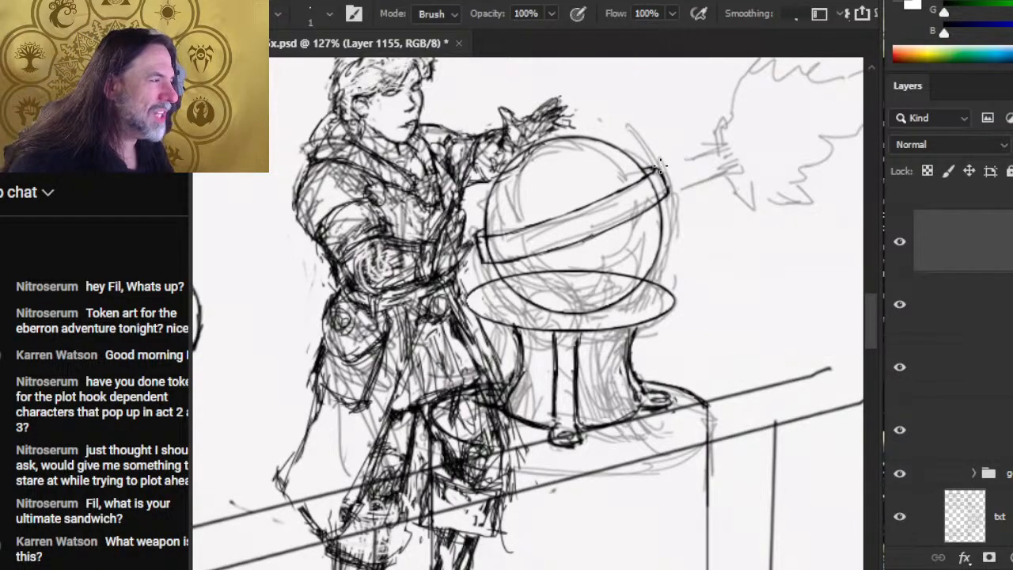
pyautogui.press('b')
pyautogui.press('e')
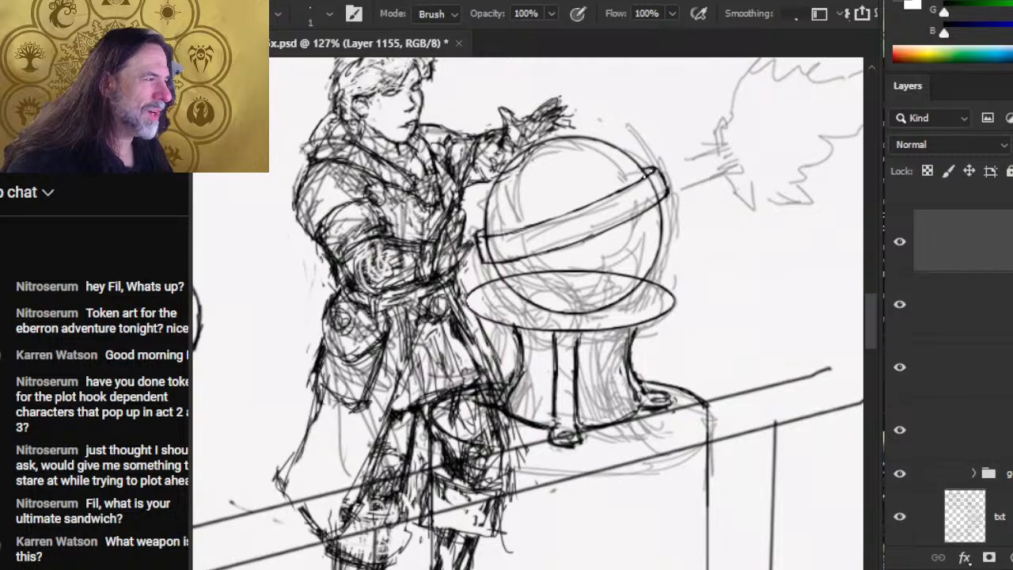
pyautogui.press('b')
pyautogui.press('e')
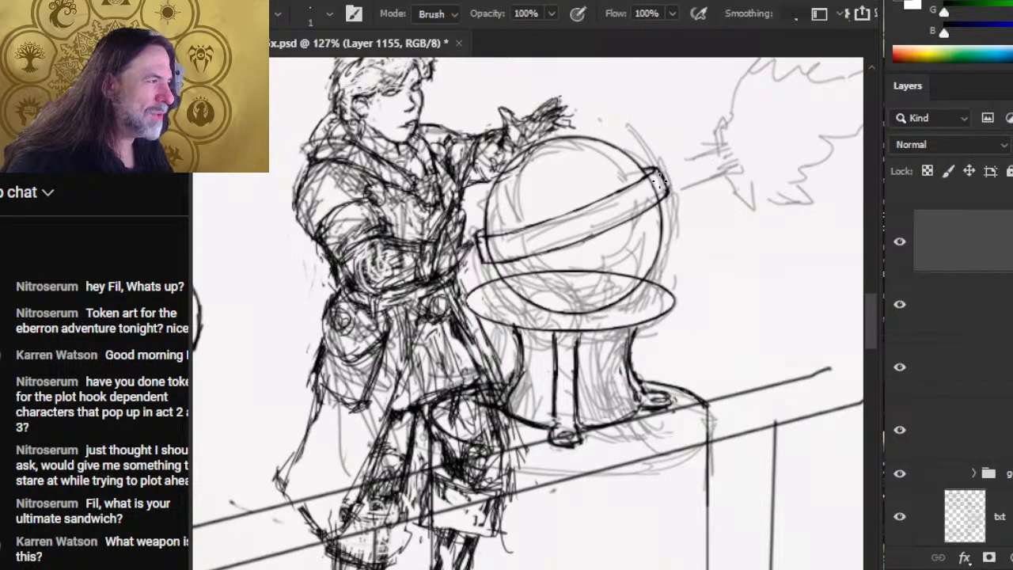
pyautogui.press('b')
pyautogui.press('e')
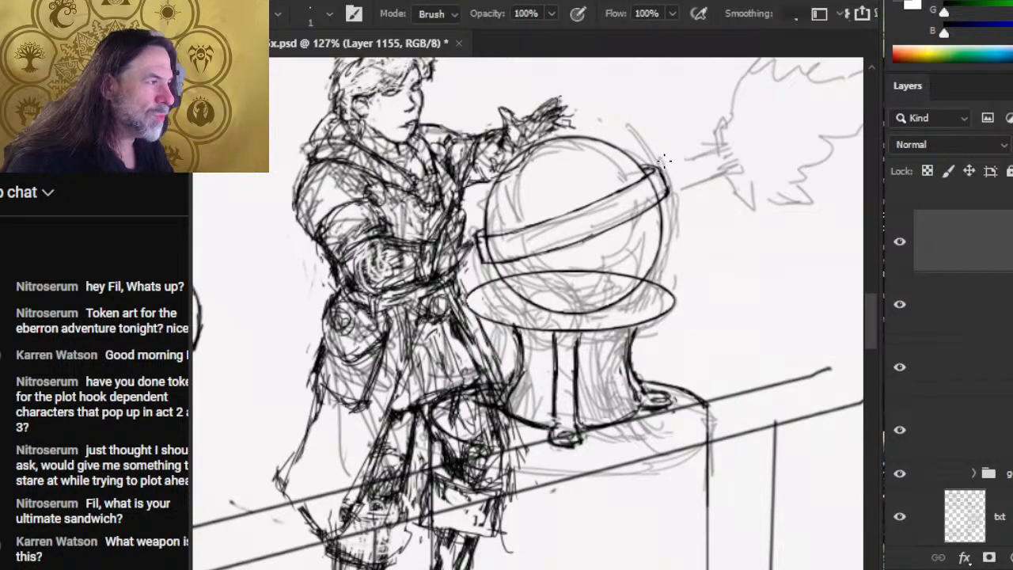
pyautogui.press('b')
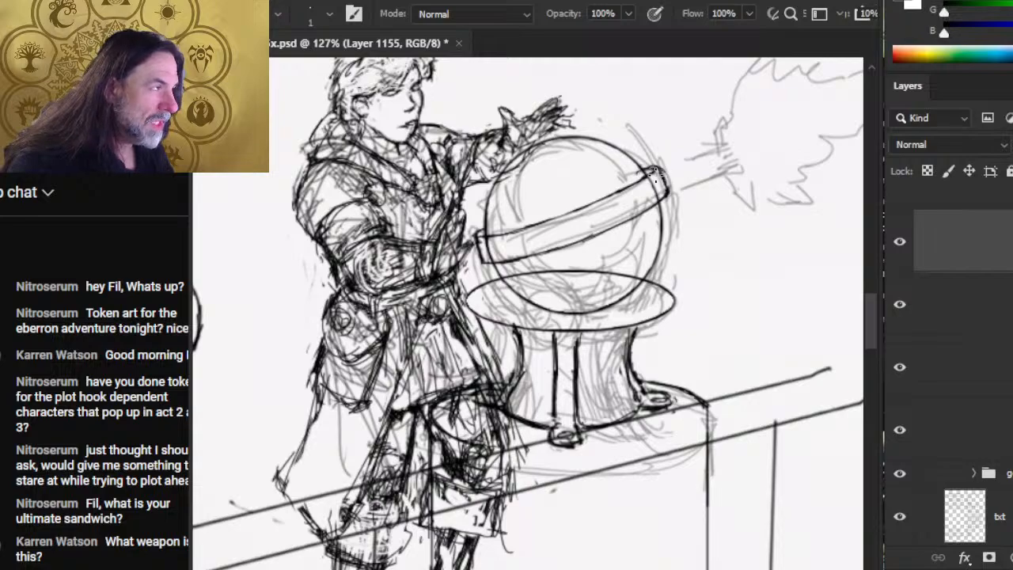
pyautogui.press('e')
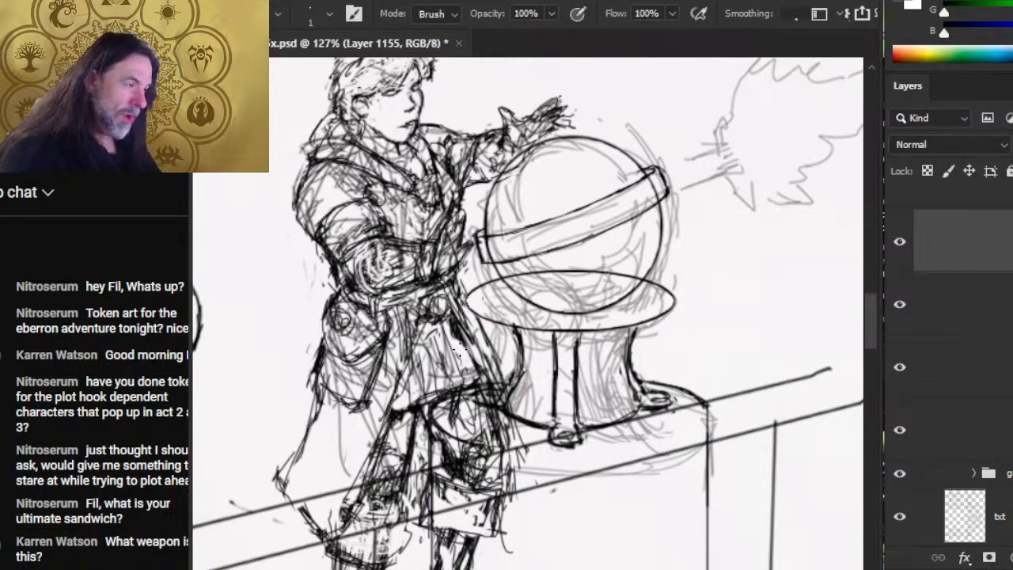
# Select the orb and band layers together and nudge them a few pixels down and left to sit in the pedestal's dish.
pyautogui.click(899, 304)
pyautogui.click(900, 304)
pyautogui.keyDown('ctrl'); pyautogui.click(941, 316); pyautogui.keyUp('ctrl')
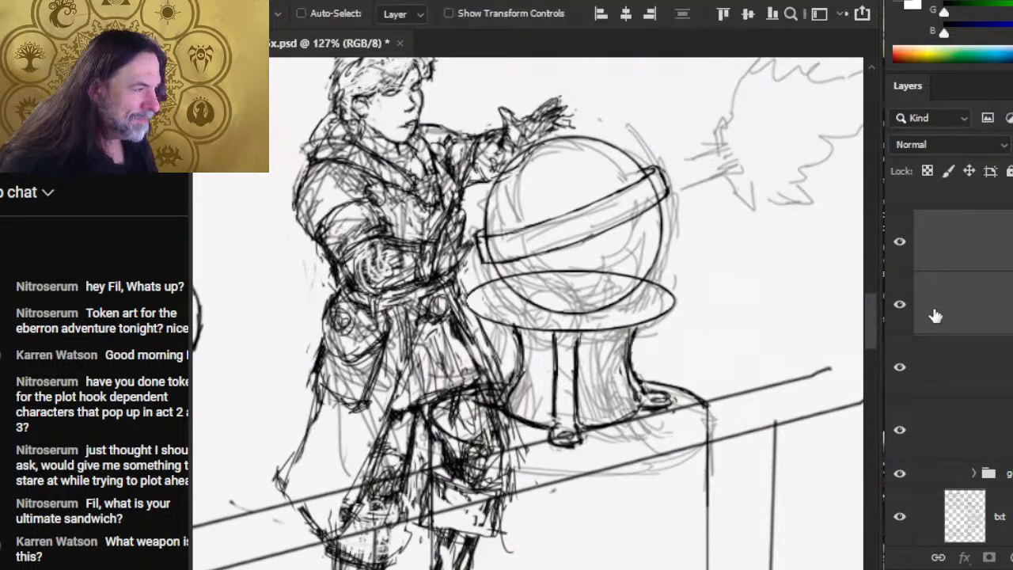
pyautogui.press('Down')
pyautogui.press('Down')
pyautogui.press('Down')
pyautogui.press('Down')
pyautogui.press('Down')
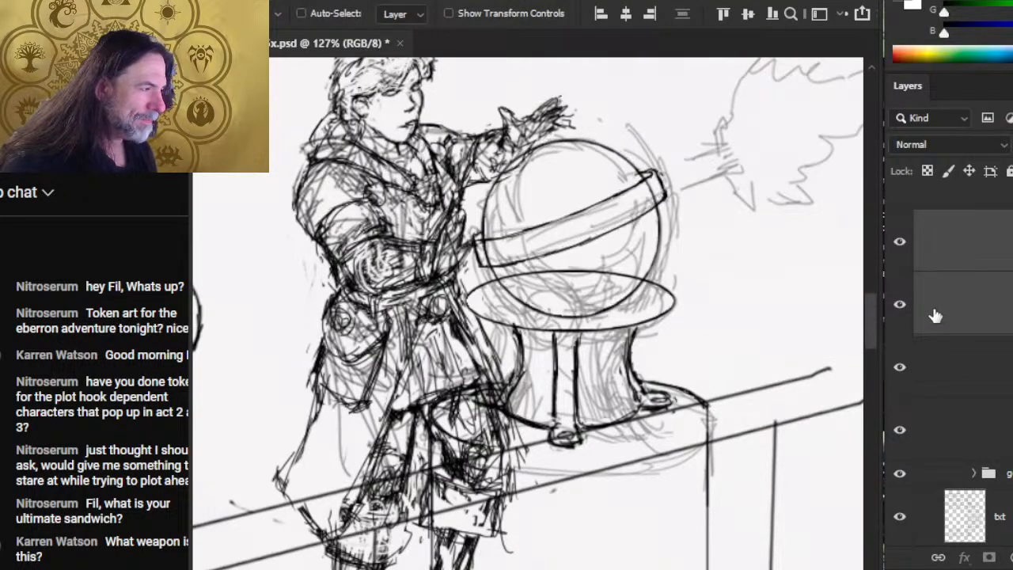
pyautogui.press('Left')
pyautogui.press('Left')
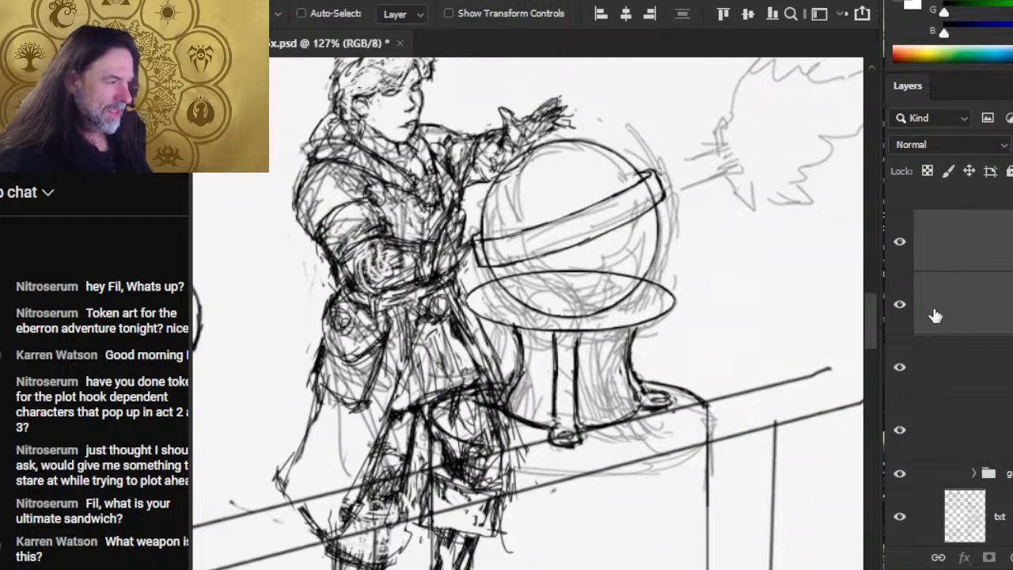
pyautogui.press('Left')
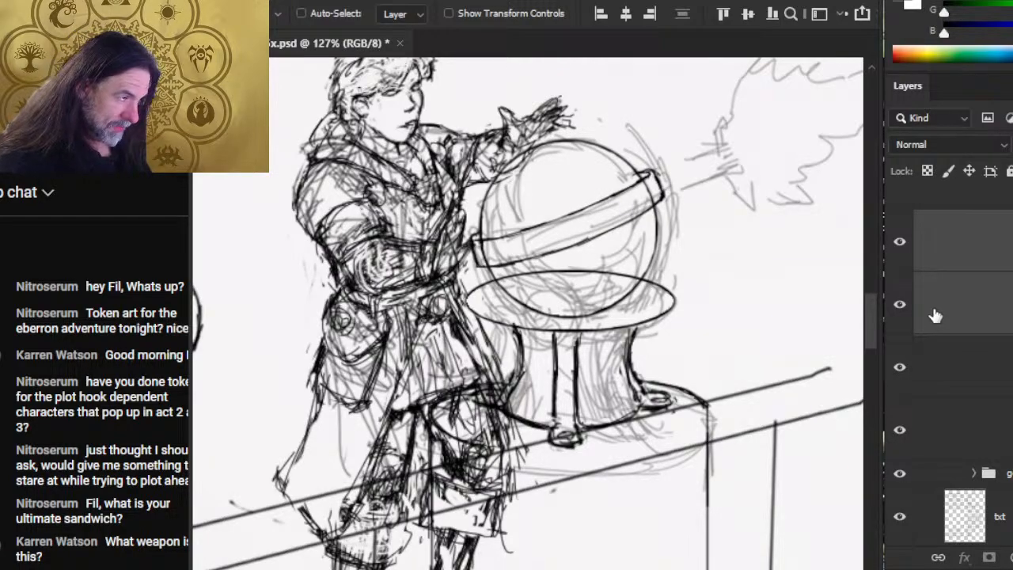
pyautogui.press('Down')
pyautogui.press('Right')
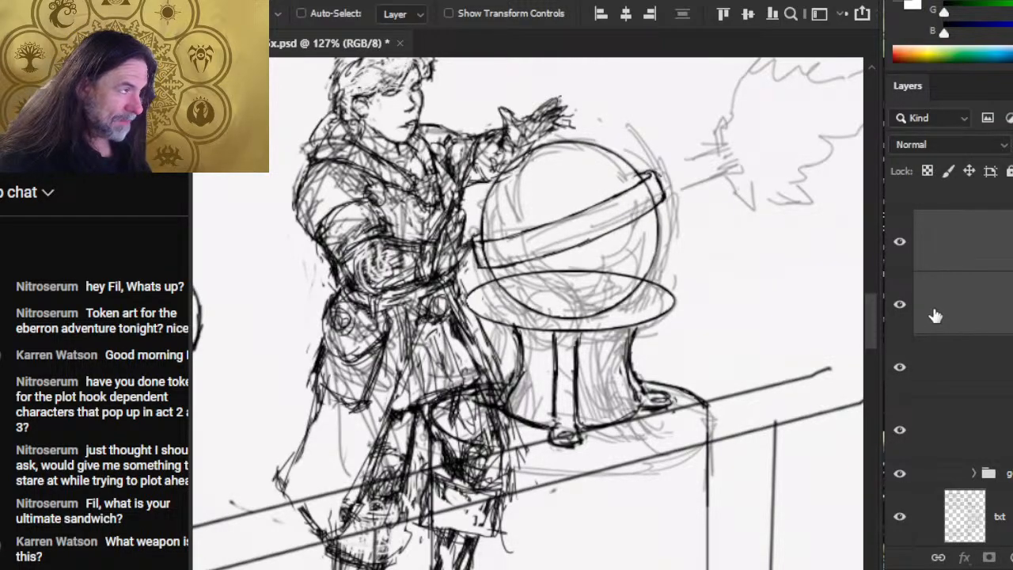
pyautogui.press('Left')
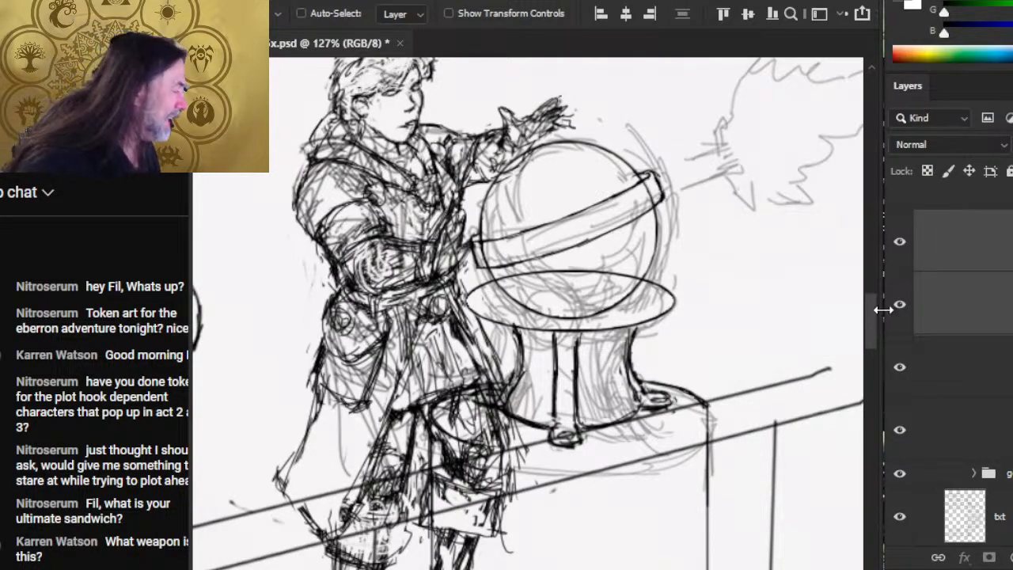
# Toggle the visibility of the line art layers one at a time to identify which one holds the orb's pedestal.
pyautogui.click(899, 367)
pyautogui.click(899, 367)
pyautogui.click(900, 381)
pyautogui.click(900, 305)
pyautogui.click(899, 305)
pyautogui.click(900, 367)
pyautogui.click(899, 367)
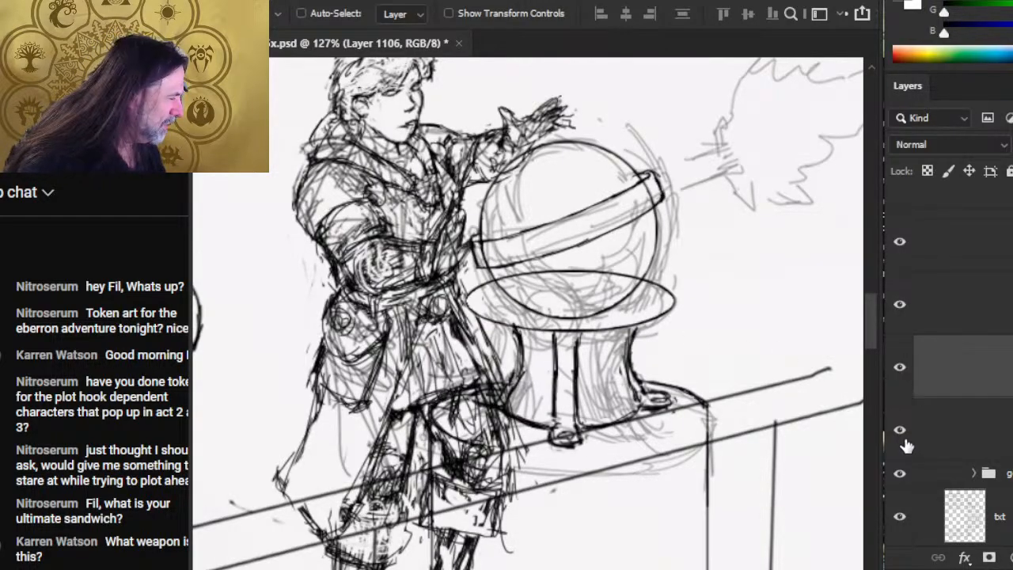
pyautogui.click(902, 232)
pyautogui.click(900, 233)
pyautogui.click(901, 293)
pyautogui.click(900, 293)
pyautogui.click(903, 360)
pyautogui.click(903, 358)
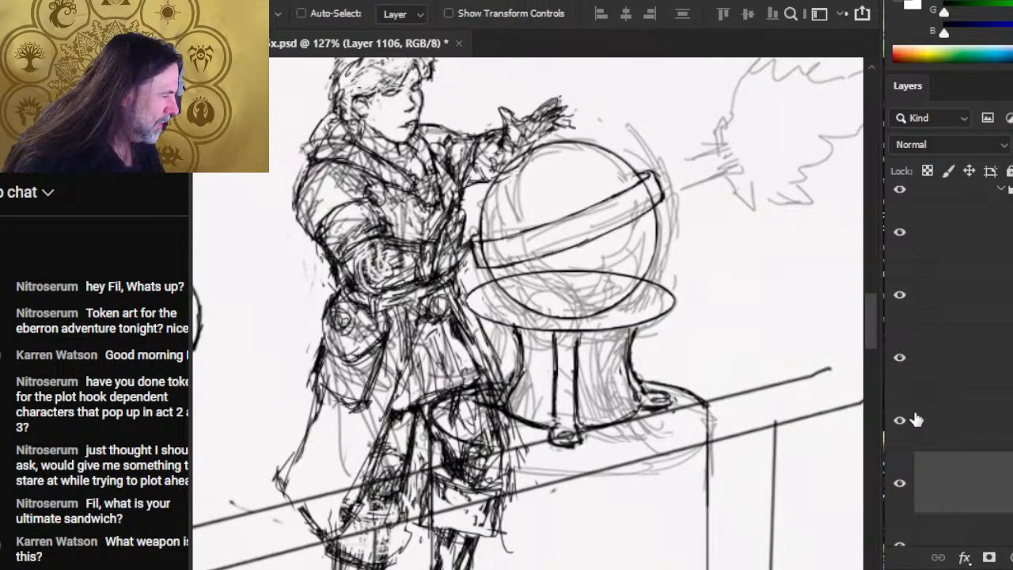
pyautogui.click(905, 420)
pyautogui.click(905, 420)
pyautogui.click(904, 485)
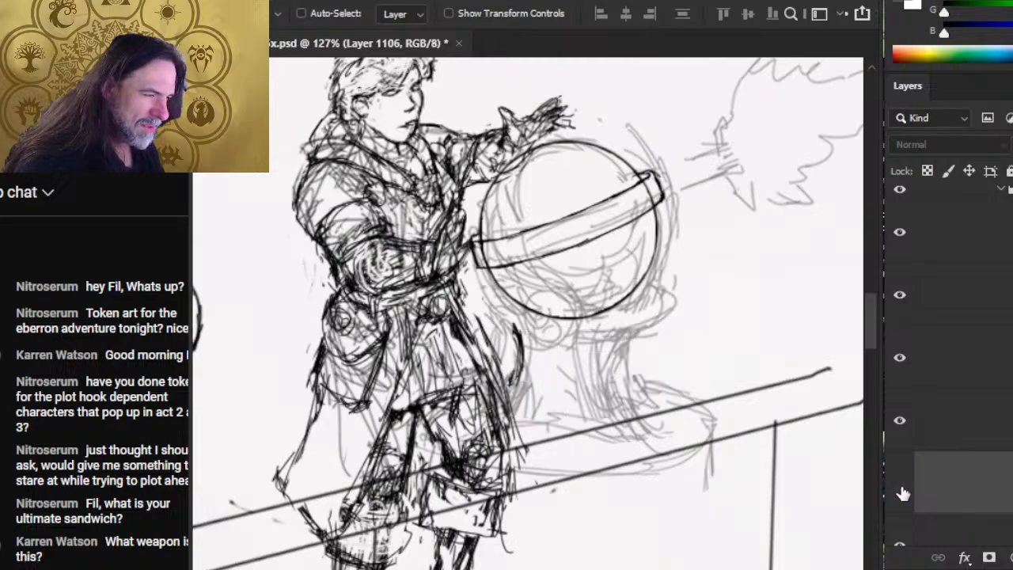
pyautogui.click(898, 546)
pyautogui.click(897, 546)
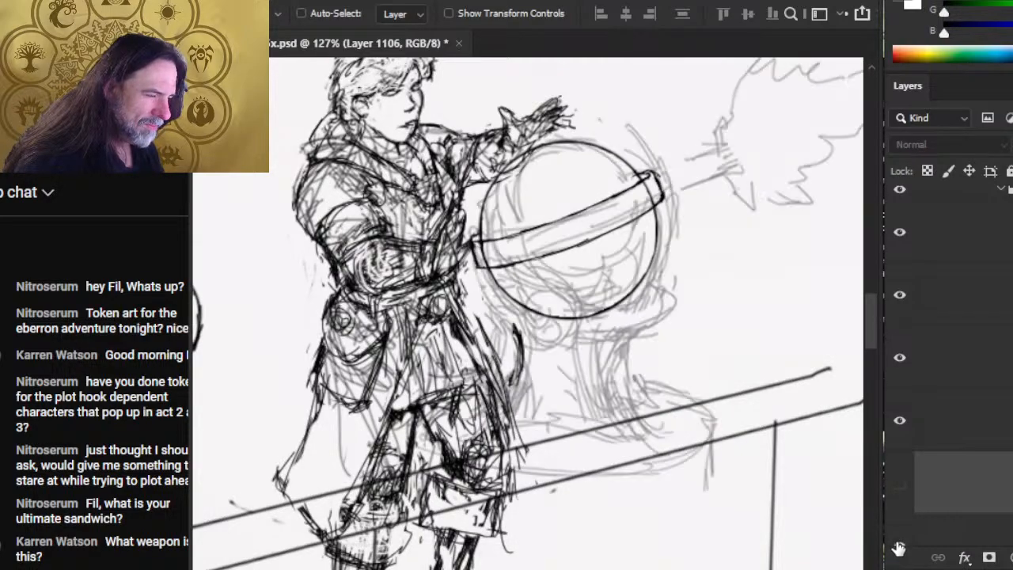
# Show the pedestal's line art layer, Layer 1106, again and make it active for drawing with the 1 px Brush.
pyautogui.click(958, 419)
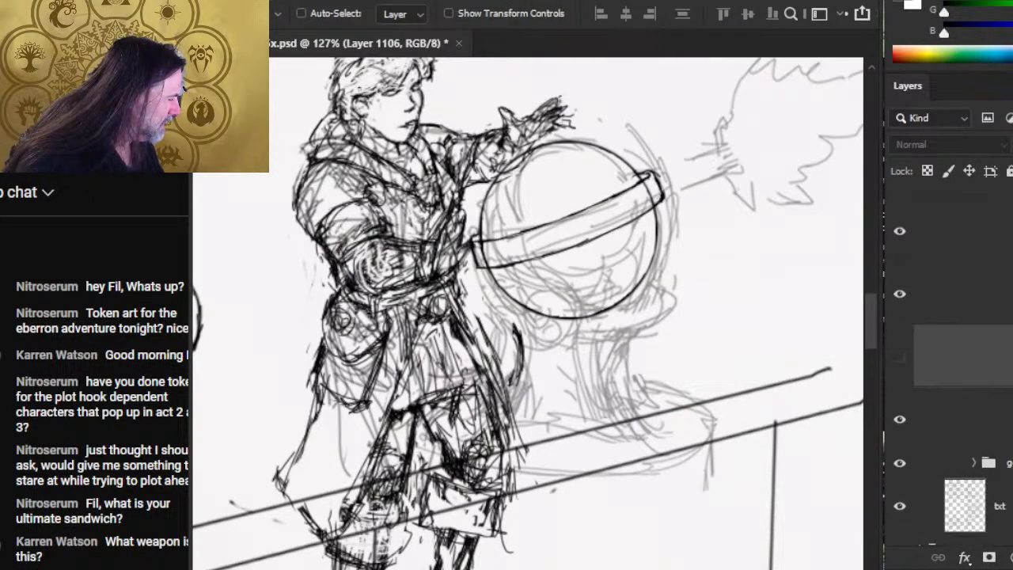
pyautogui.press('b')
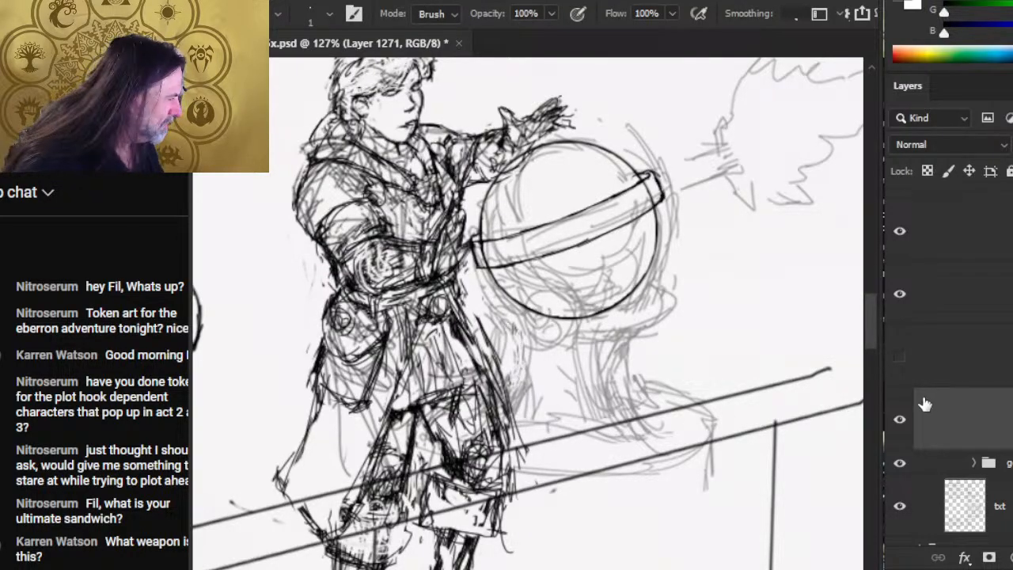
pyautogui.click(898, 356)
pyautogui.click(929, 370)
pyautogui.press('b')
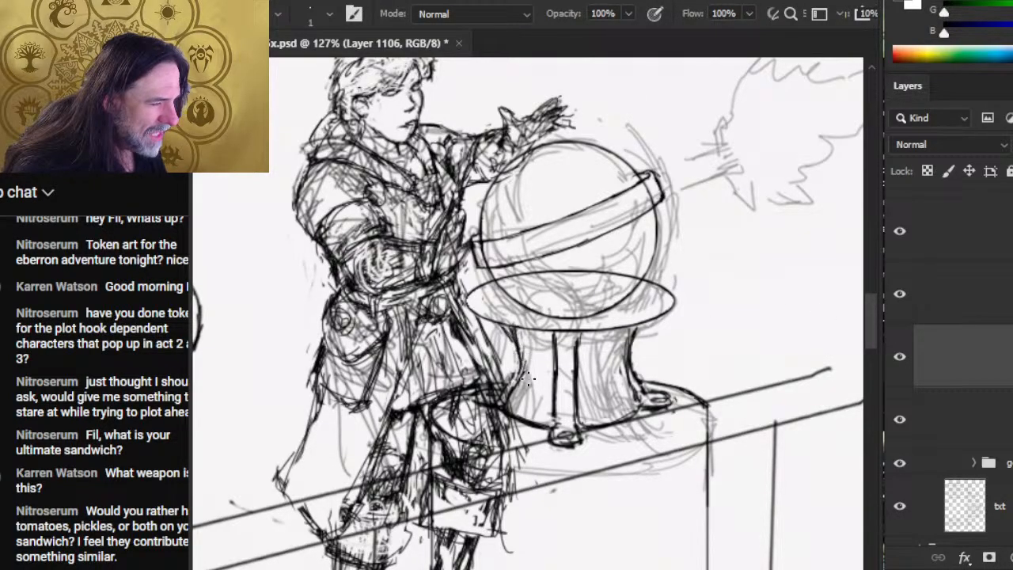
# Rework the upper part of the pedestal column's contour nearest the figure, just beneath the dish, alternating the 1 px Eraser and 1 px Brush.
pyautogui.press('e')
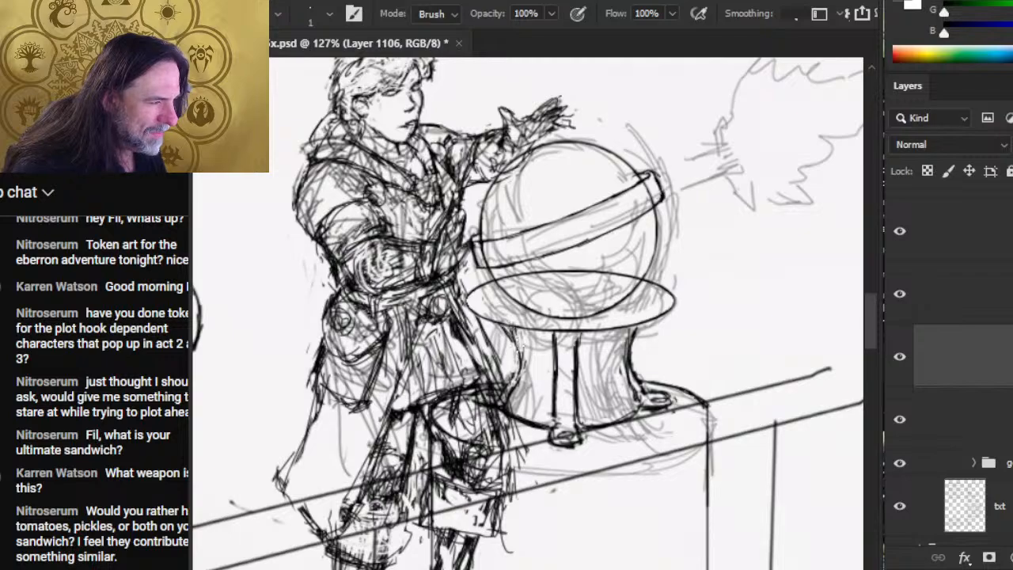
pyautogui.press('b')
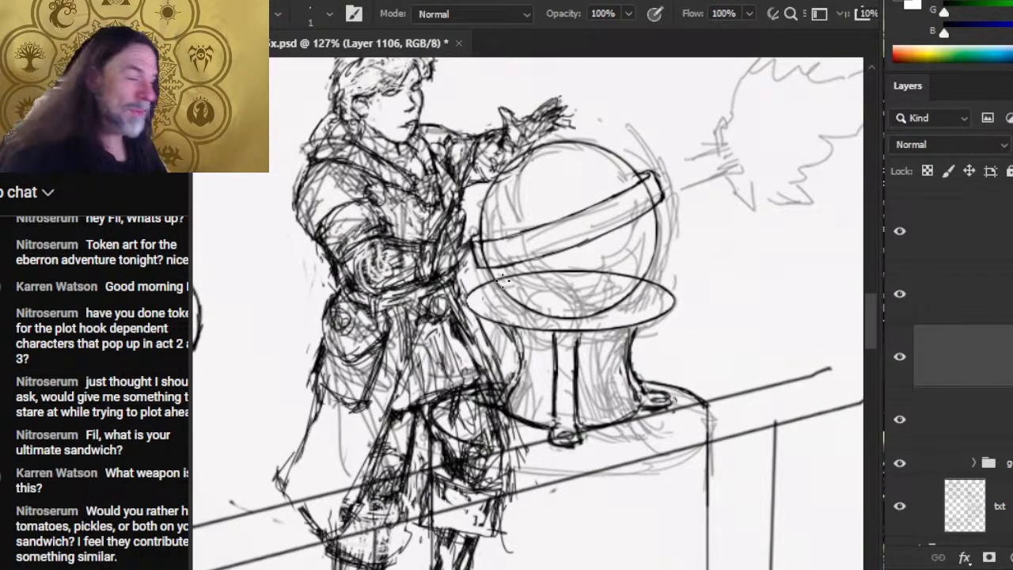
pyautogui.press('e')
pyautogui.moveTo(521, 343); pyautogui.dragTo(504, 329)
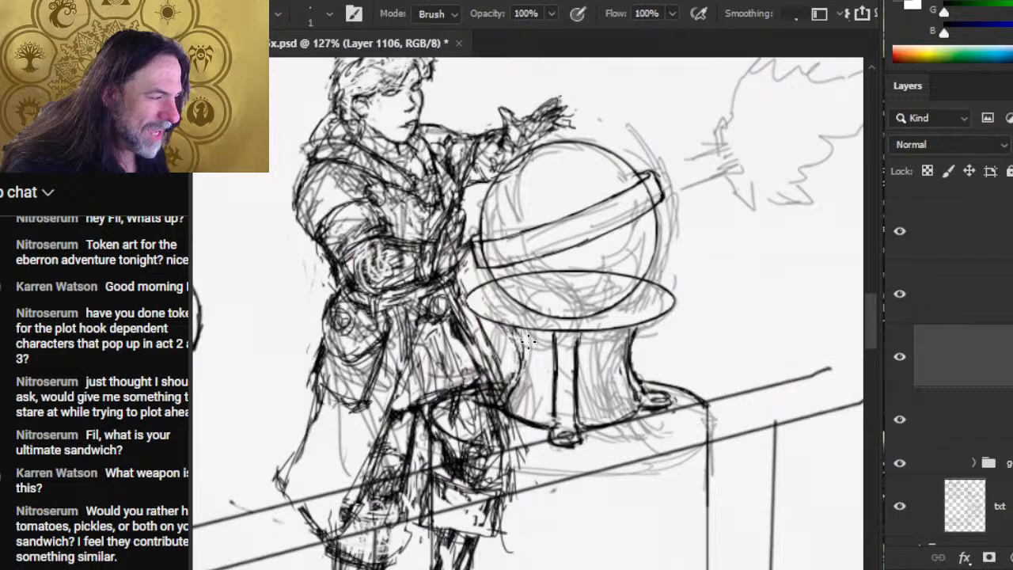
pyautogui.press('b')
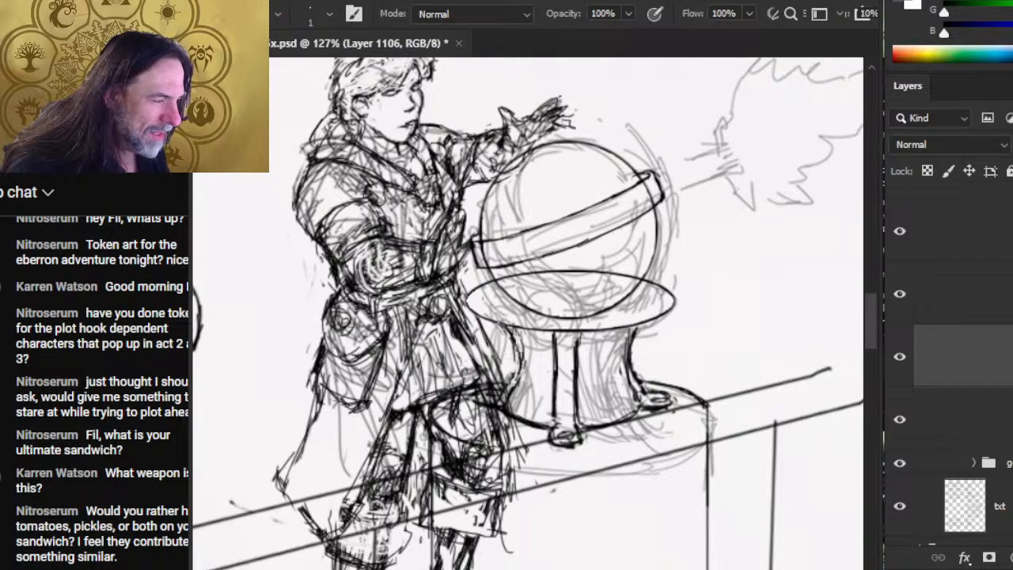
pyautogui.press('e')
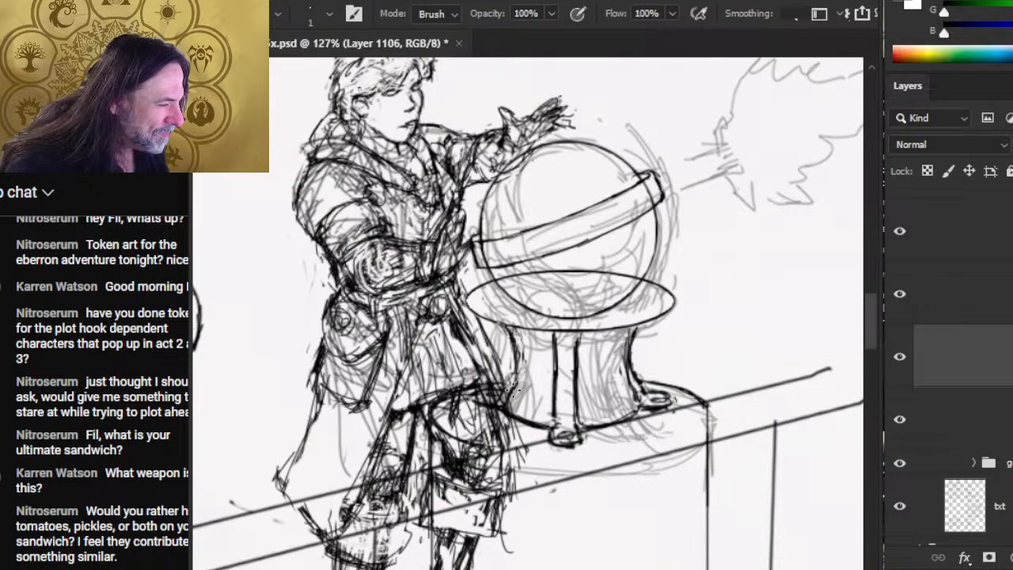
# Darken and clean the lower curve of the column's figure-side contour down to the base with the 1 px Brush and Eraser.
pyautogui.press('b')
pyautogui.press('e')
pyautogui.press('b')
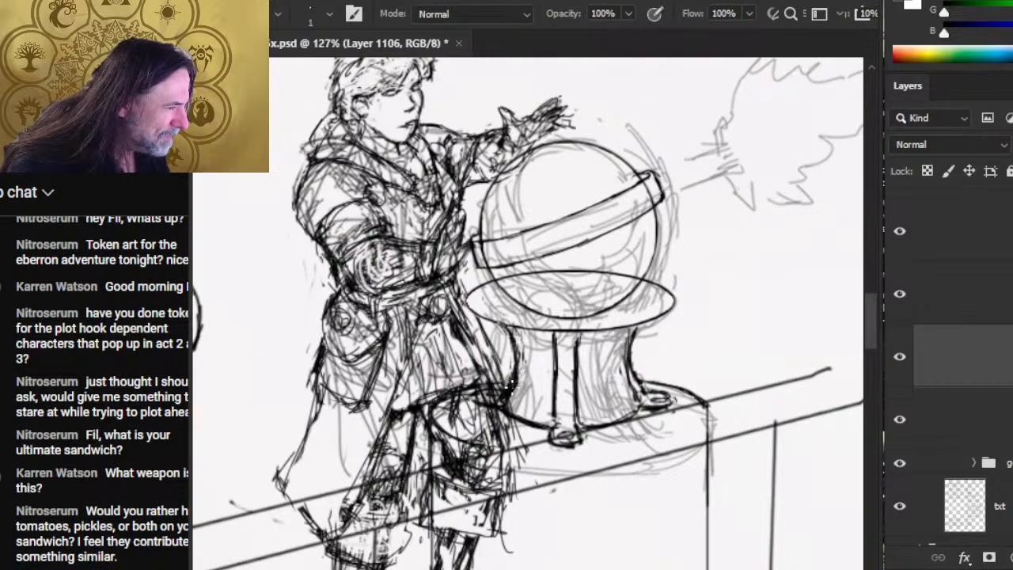
pyautogui.press('e')
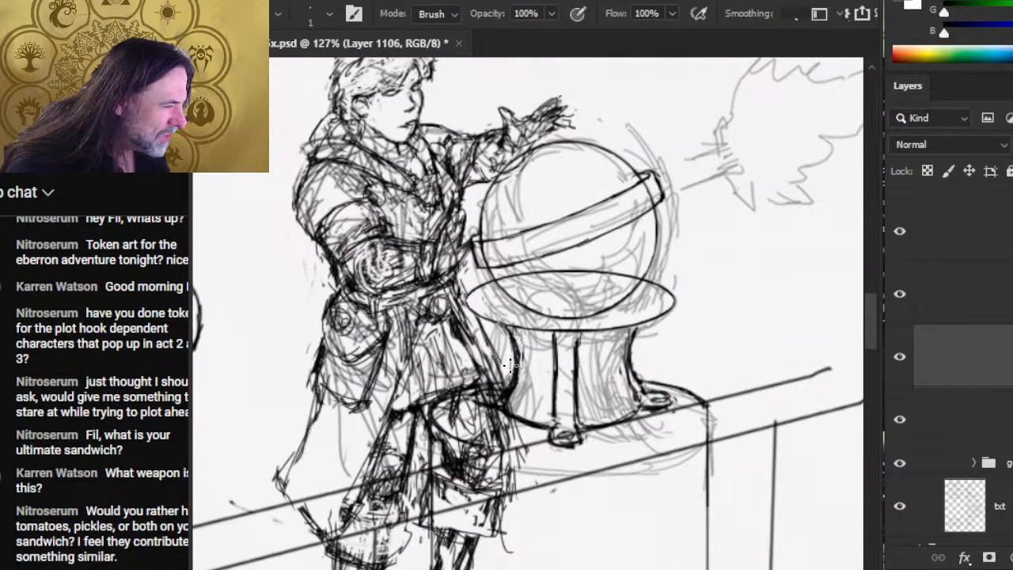
pyautogui.press('b')
pyautogui.press('e')
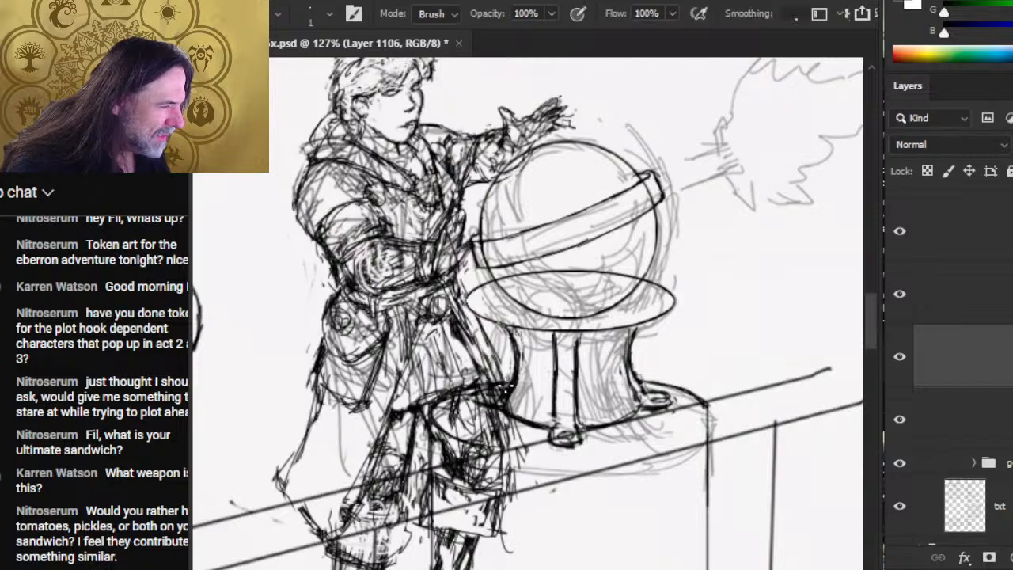
# Thin the rear rim of the pedestal base on both sides of the column with the 1 px Eraser and touch it up.
pyautogui.moveTo(480, 387); pyautogui.dragTo(444, 397)
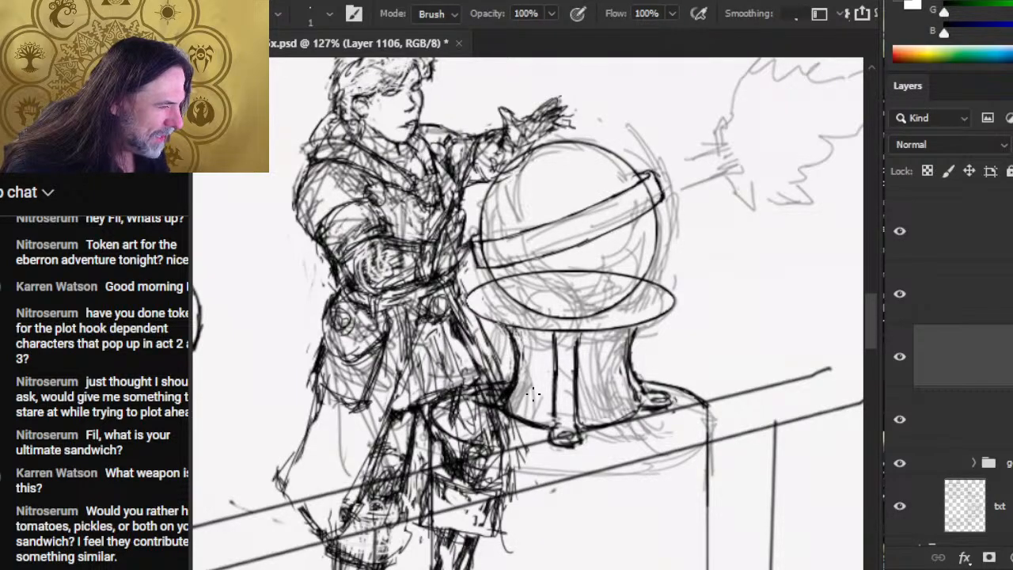
pyautogui.moveTo(640, 382); pyautogui.dragTo(695, 391)
pyautogui.press('b')
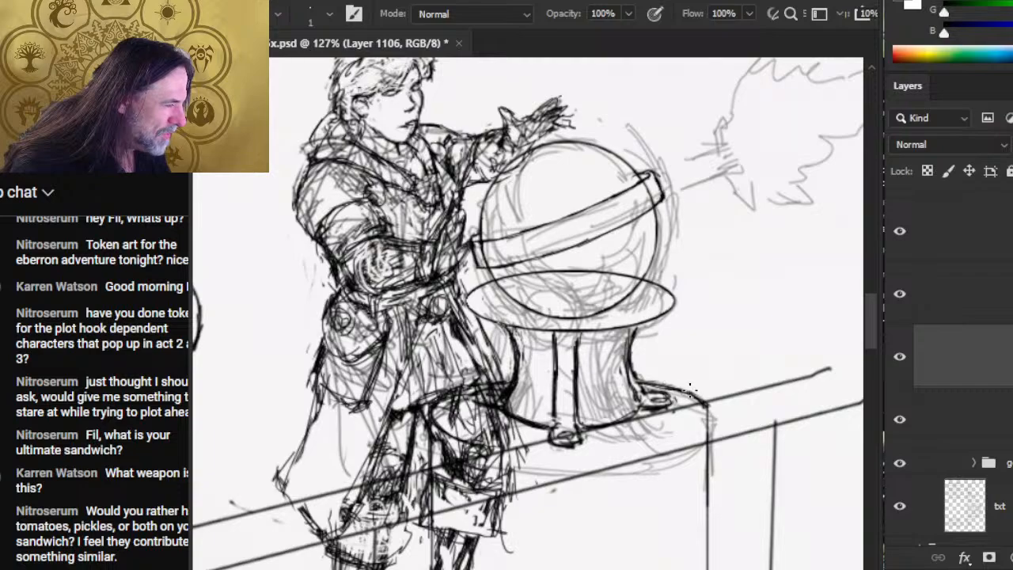
# Refine the column's contour on the side away from the figure and flare its upper end out to the dish's underside.
pyautogui.press('e')
pyautogui.moveTo(629, 381); pyautogui.dragTo(636, 400)
pyautogui.press('b')
pyautogui.moveTo(625, 359)
pyautogui.mouseDown()
pyautogui.moveTo(640, 404)
pyautogui.moveTo(633, 393)
pyautogui.mouseUp()
pyautogui.press('e')
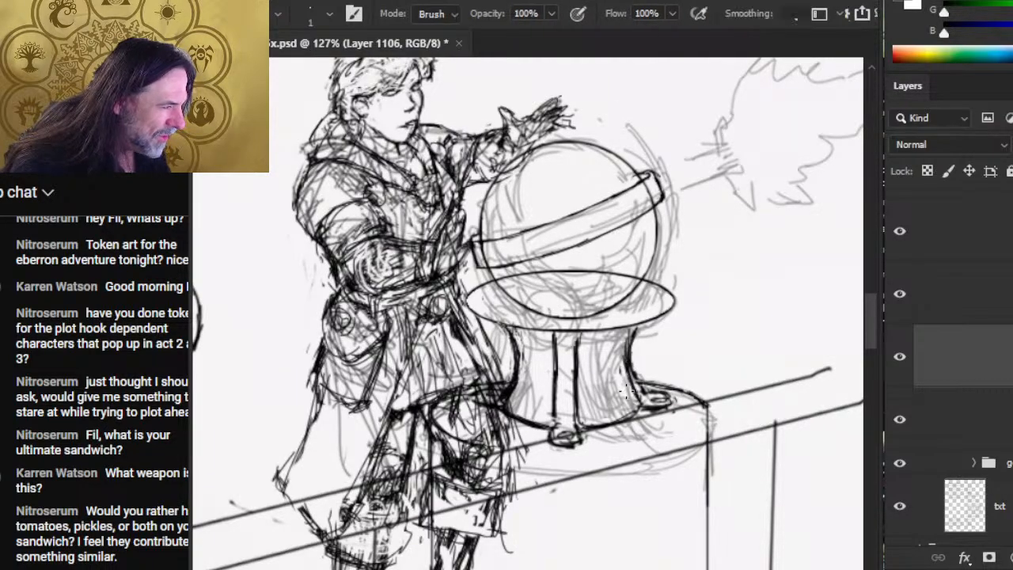
pyautogui.press('b')
pyautogui.moveTo(625, 356)
pyautogui.mouseDown()
pyautogui.moveTo(643, 324)
pyautogui.moveTo(660, 321)
pyautogui.mouseUp()
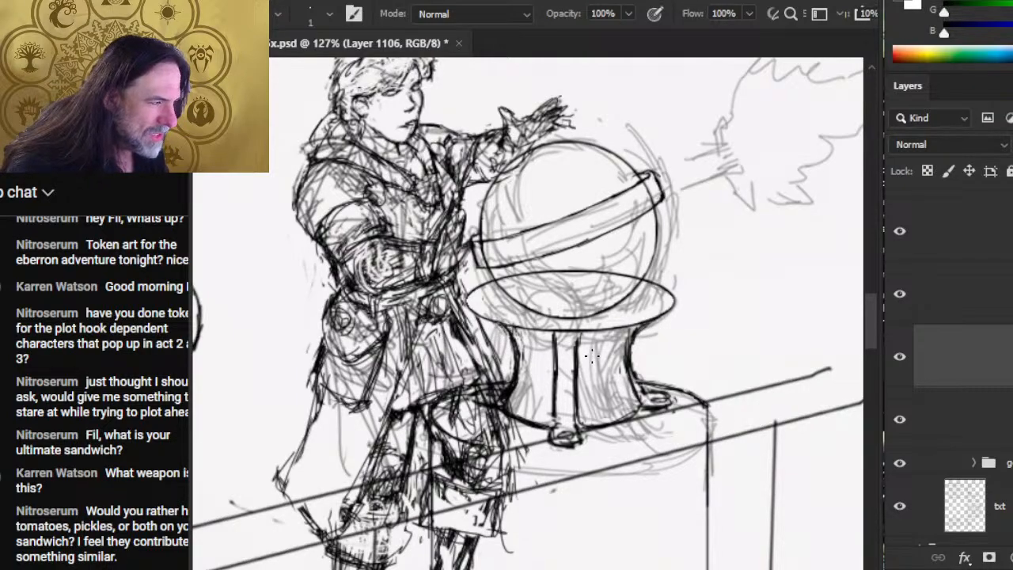
# Touch up the column's central strut edges with the 1 px Brush and erase excess line along the far contour.
pyautogui.press('e')
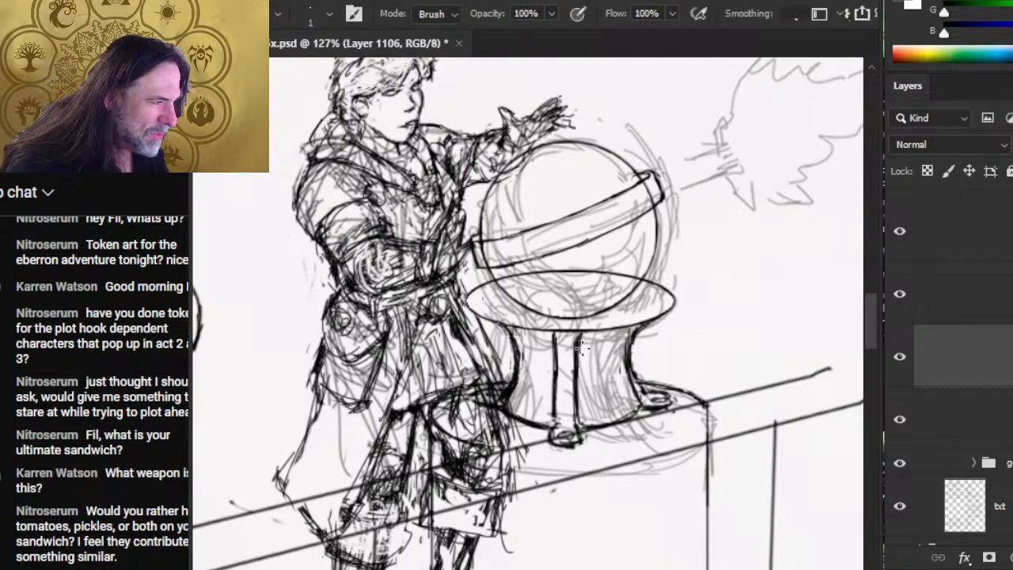
pyautogui.press('b')
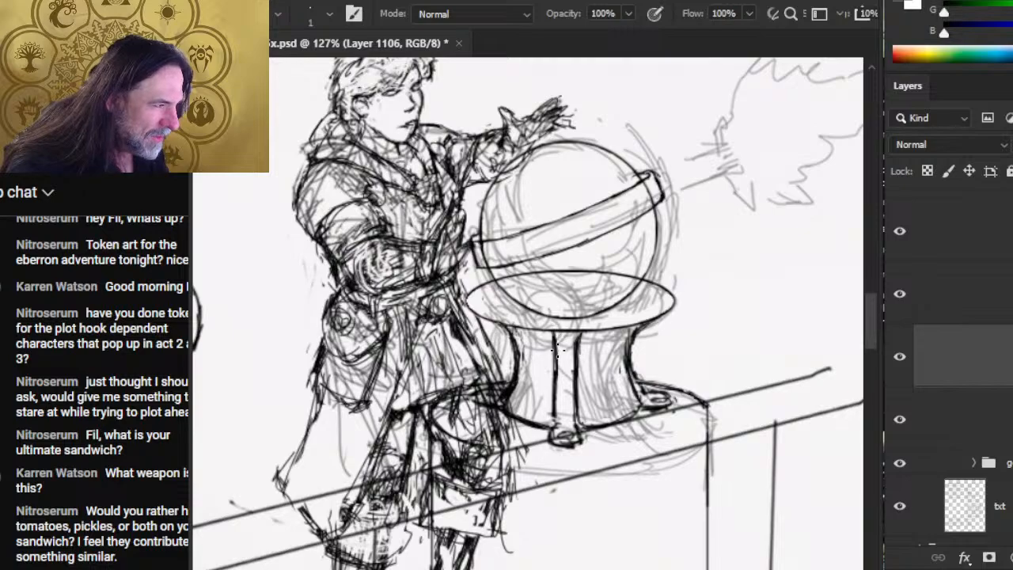
pyautogui.press('e')
pyautogui.moveTo(630, 385); pyautogui.dragTo(629, 345)
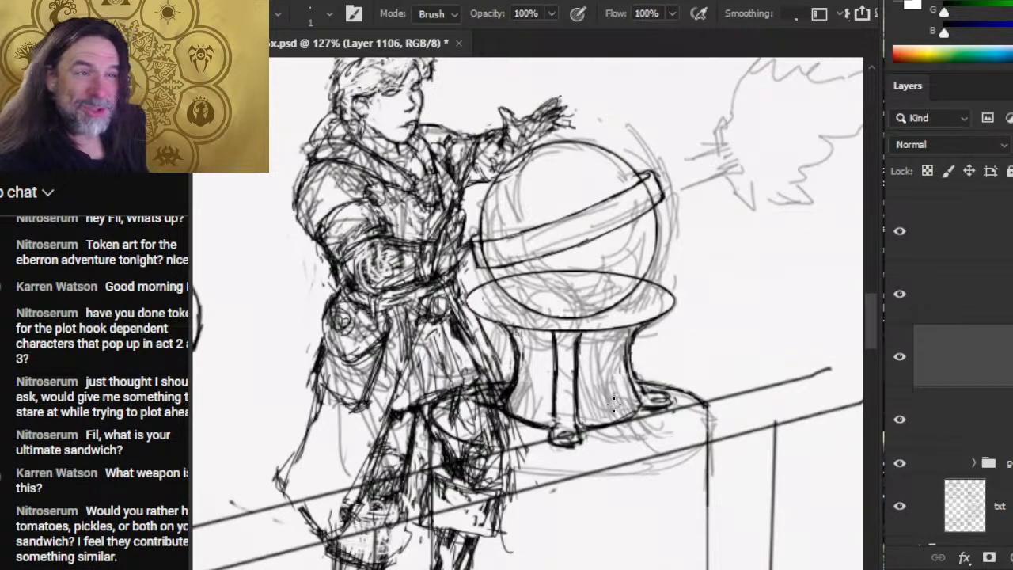
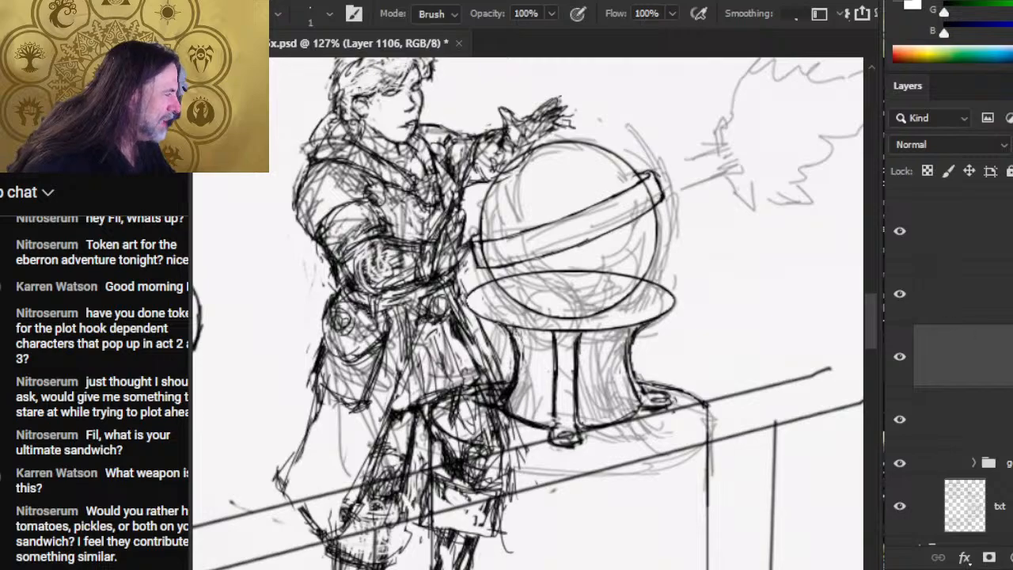
# Move the open subgroup's two uppermost layers, including the figure's line art, together to the bottom of that subgroup.
pyautogui.scroll(2, 963, 356)
pyautogui.scroll(2, 961, 316)
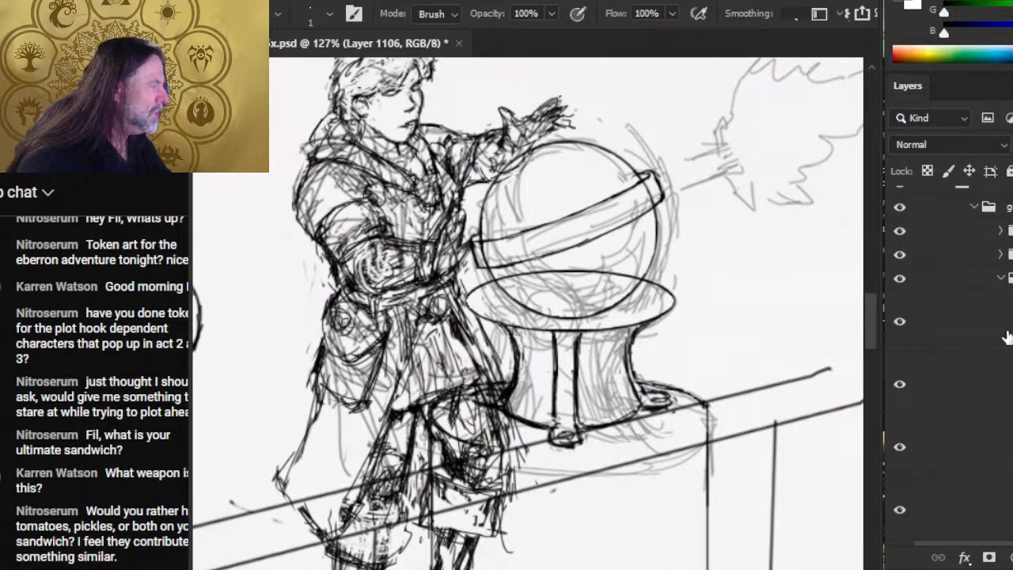
pyautogui.scroll(-3, 902, 388)
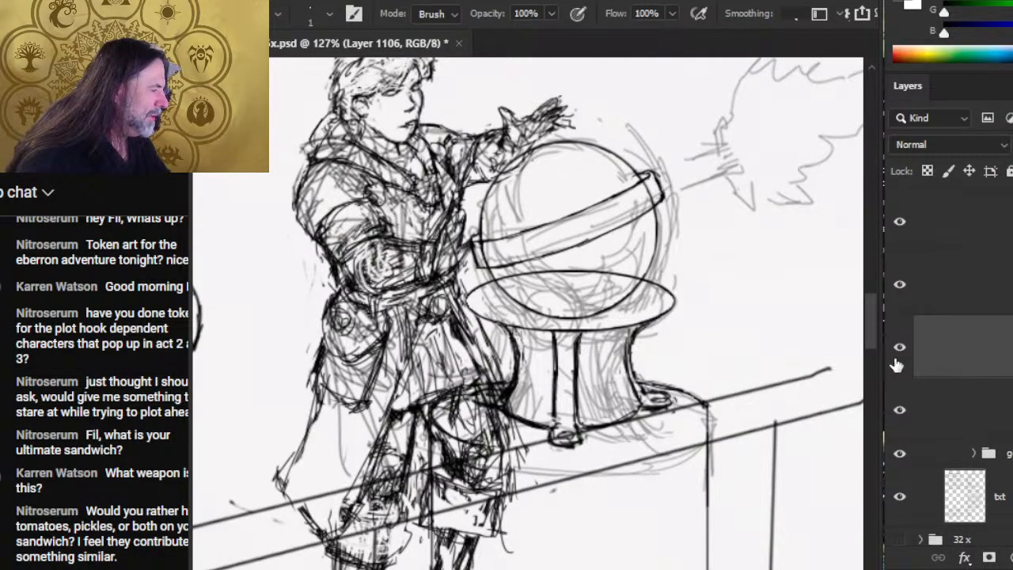
pyautogui.scroll(3, 950, 357)
pyautogui.click(902, 351)
pyautogui.click(904, 353)
pyautogui.click(956, 356)
pyautogui.keyDown('ctrl'); pyautogui.click(969, 305); pyautogui.keyUp('ctrl')
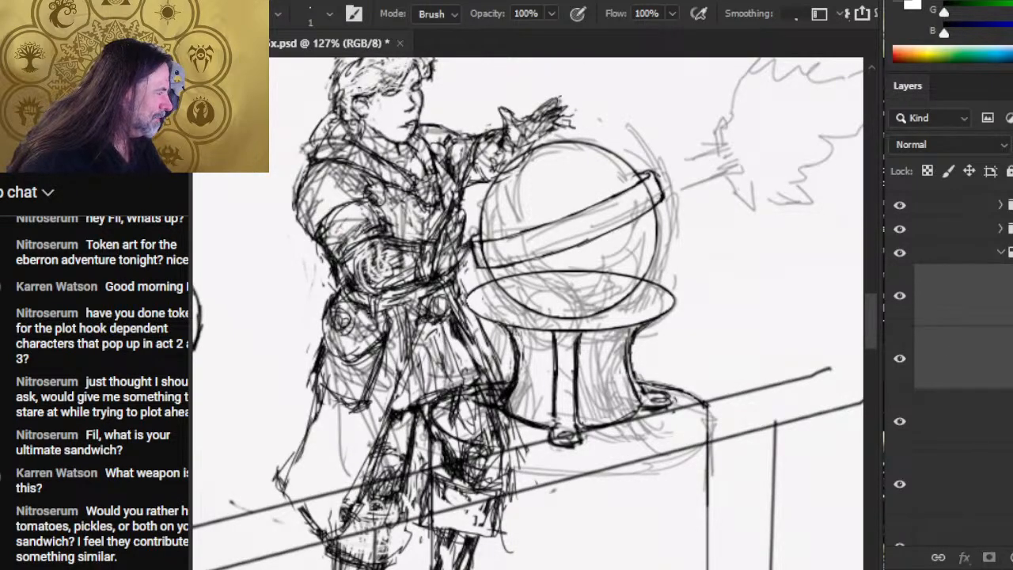
pyautogui.moveTo(958, 386); pyautogui.dragTo(990, 493)
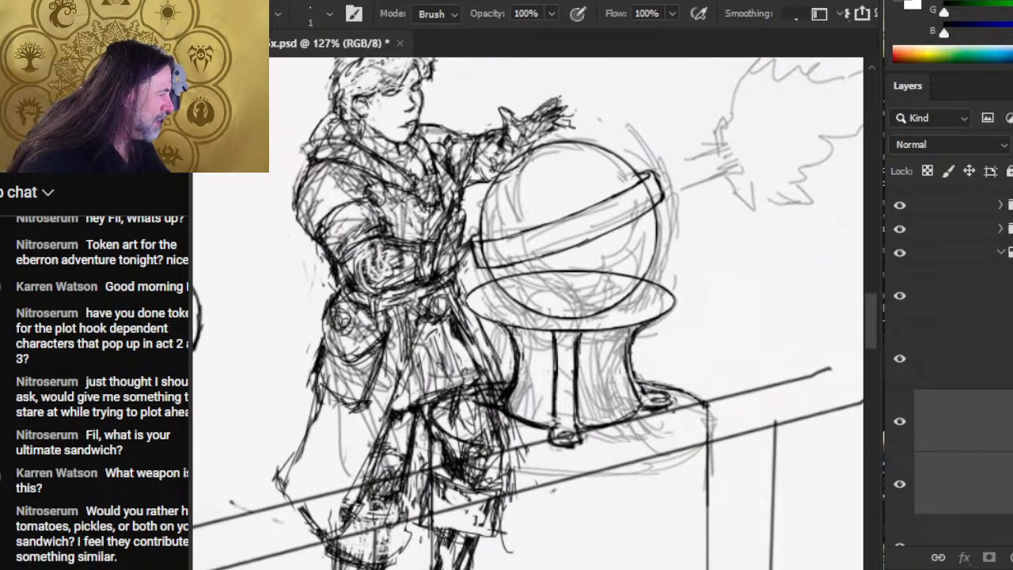
pyautogui.scroll(-4, 1005, 356)
pyautogui.moveTo(986, 353); pyautogui.dragTo(999, 497)
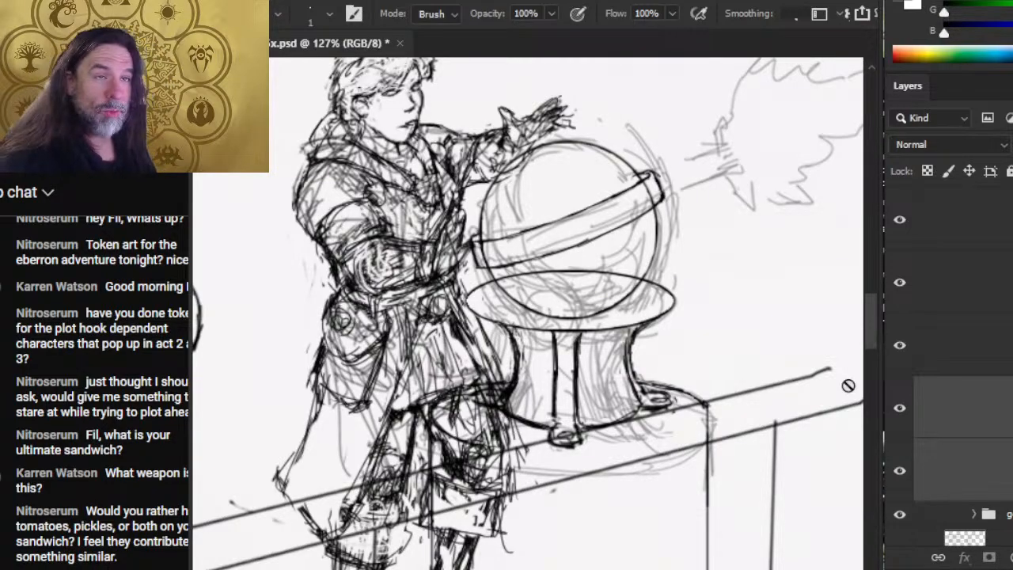
# Toggle layer visibility to find the figure's line art, leave it hidden, and make Layer 1106 active for the Brush.
pyautogui.click(899, 410)
pyautogui.click(898, 412)
pyautogui.click(900, 413)
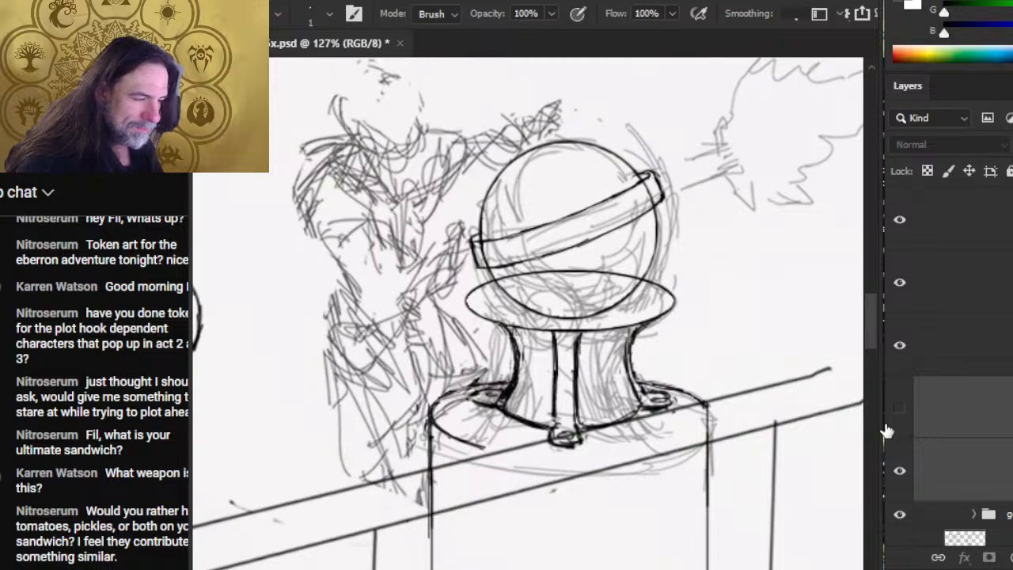
pyautogui.click(902, 349)
pyautogui.click(902, 348)
pyautogui.click(953, 296)
pyautogui.press('b')
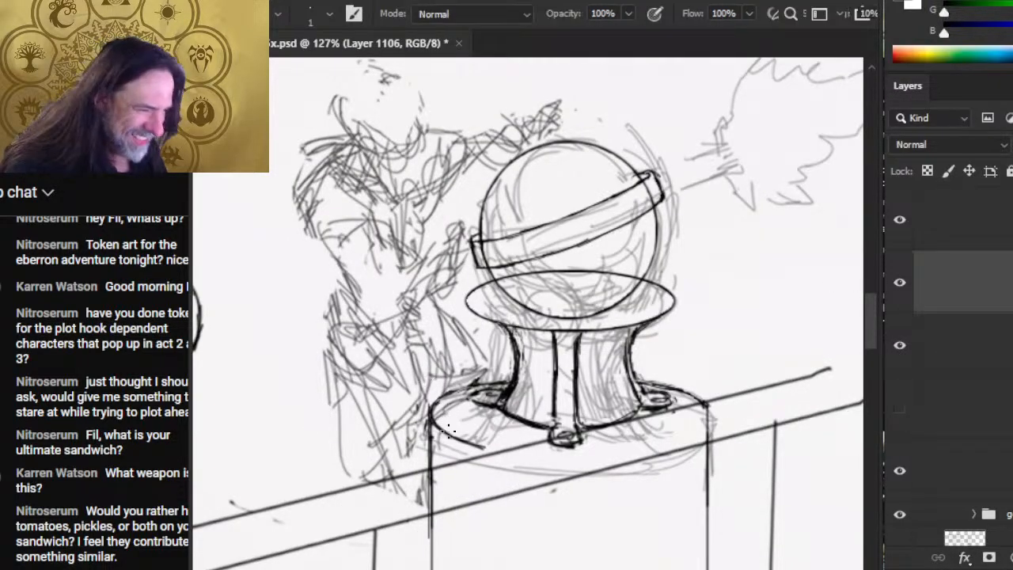
# Move Layer 1271 below the figure's line art layer, check what the layers hold, and show the figure's line art again.
pyautogui.moveTo(944, 362); pyautogui.dragTo(965, 463)
pyautogui.click(900, 471)
pyautogui.click(900, 472)
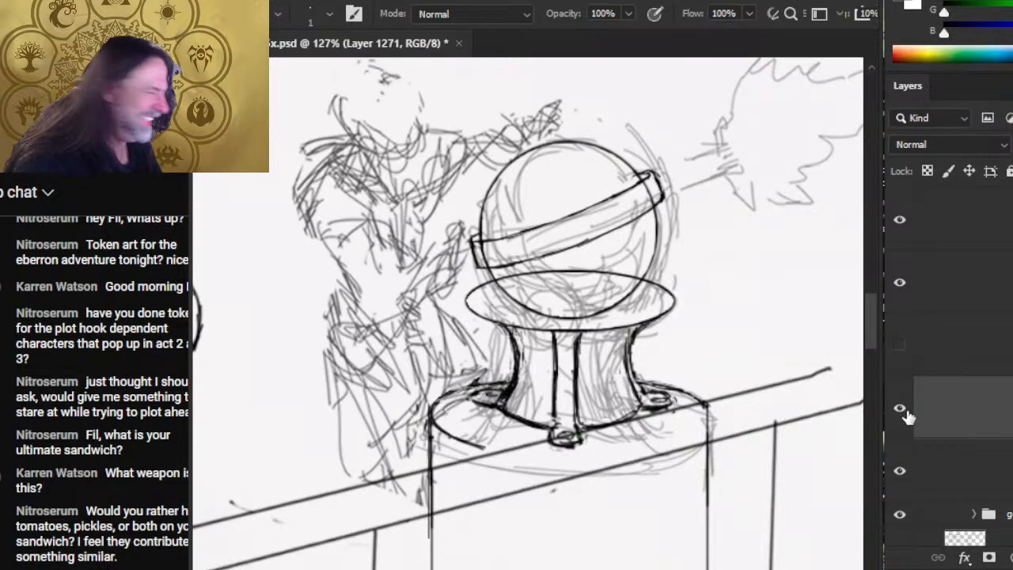
pyautogui.click(916, 362)
pyautogui.click(900, 345)
# Make Layer 1106 active, toggle it off and on to check the pedestal, and hide the figure's line art layer.
pyautogui.click(938, 295)
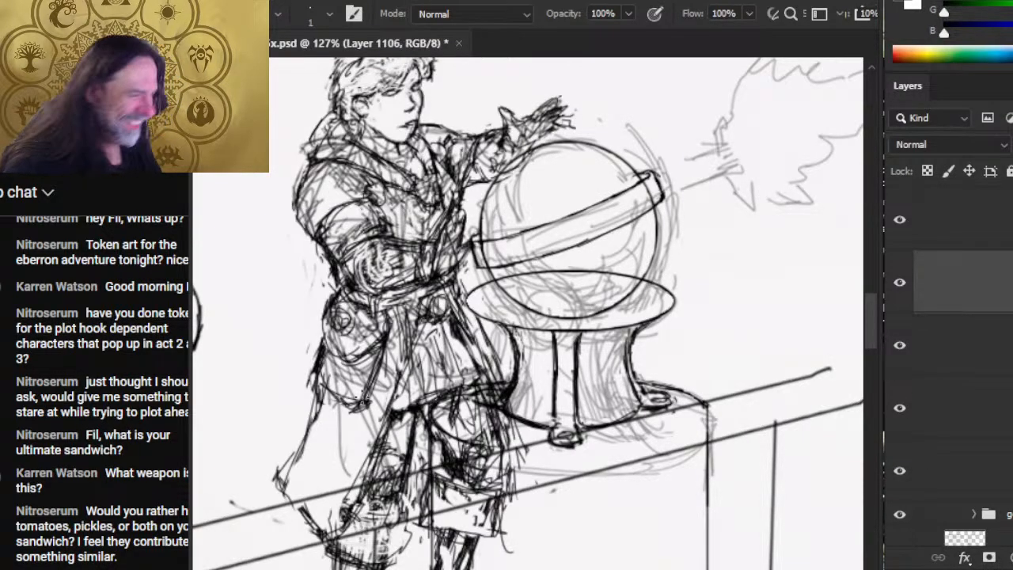
pyautogui.click(899, 290)
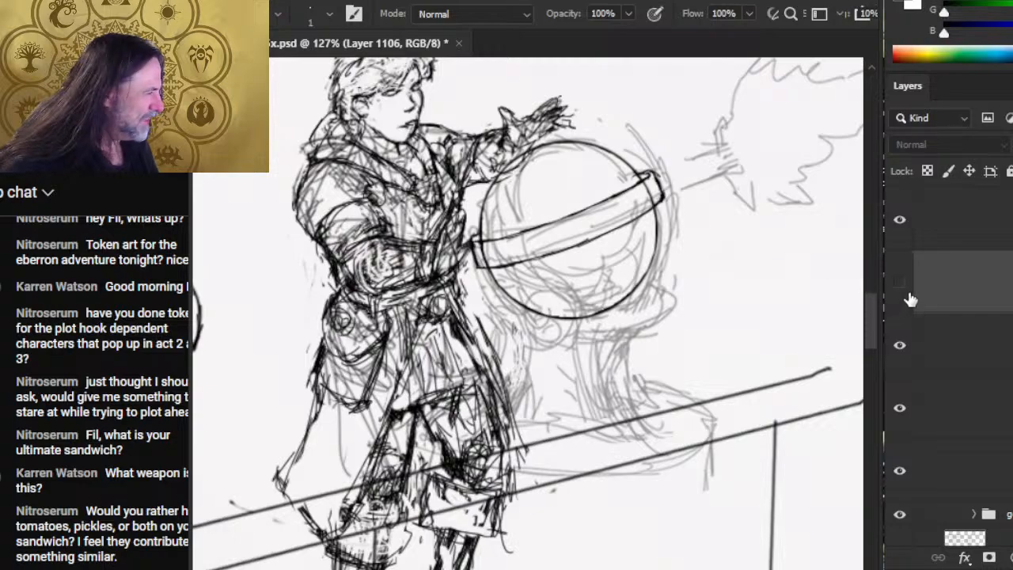
pyautogui.click(901, 289)
pyautogui.click(901, 347)
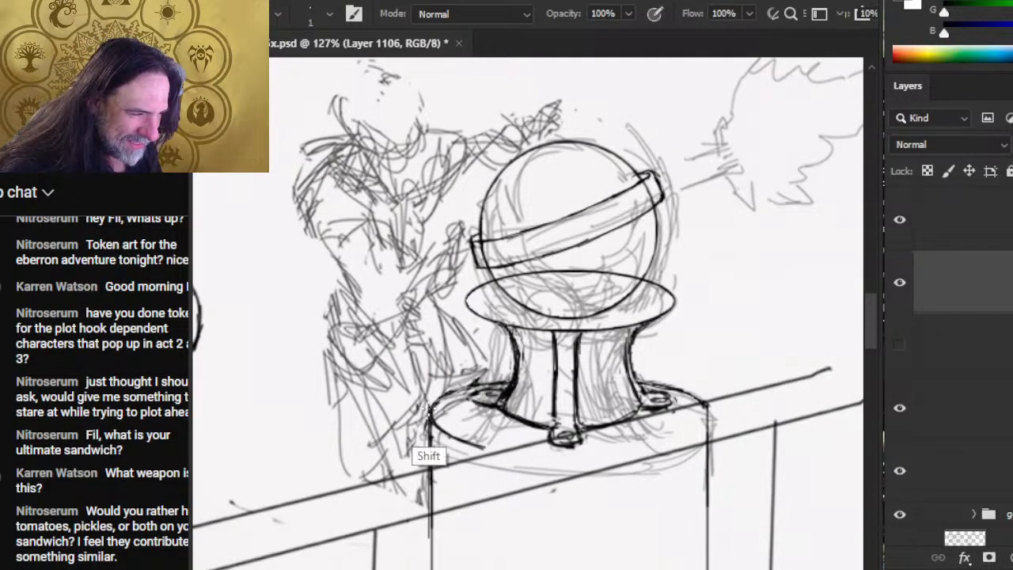
# Clean and redraw the base's rear rim from its figure-side corner to the nearby bolt, using a 5 px Eraser and 1 px Brush.
pyautogui.press('e')
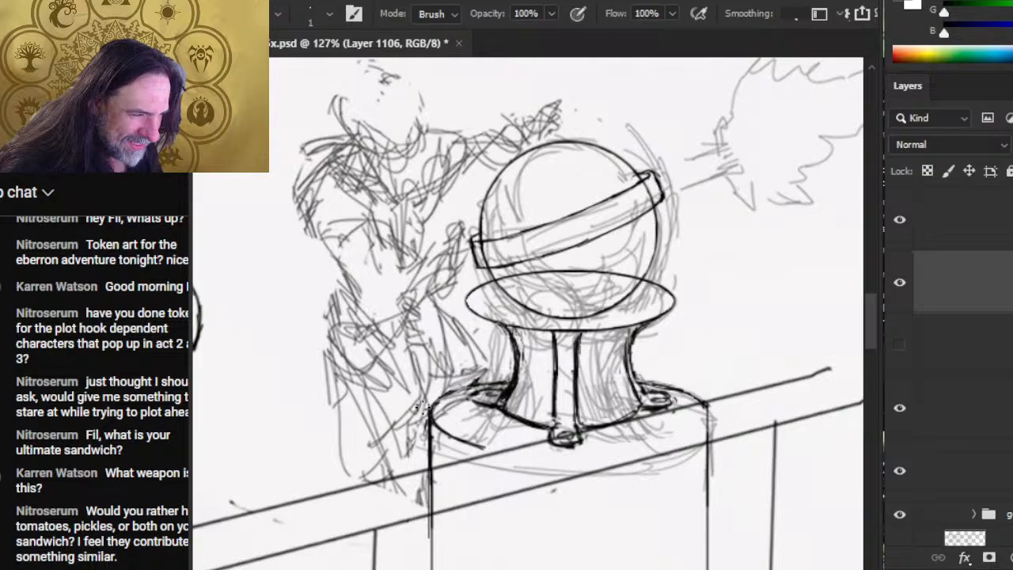
pyautogui.press(']')
pyautogui.press(']')
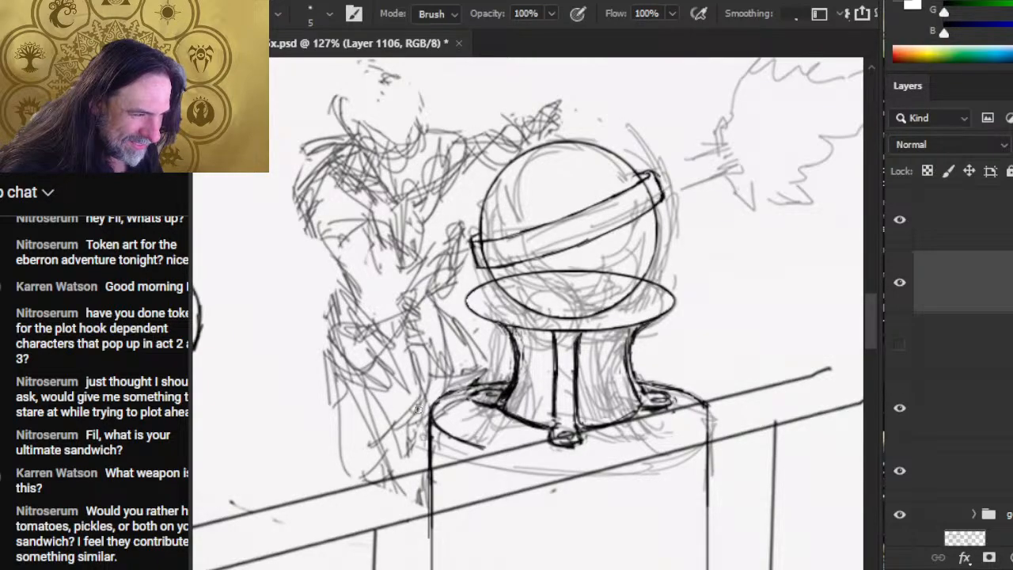
pyautogui.press('b')
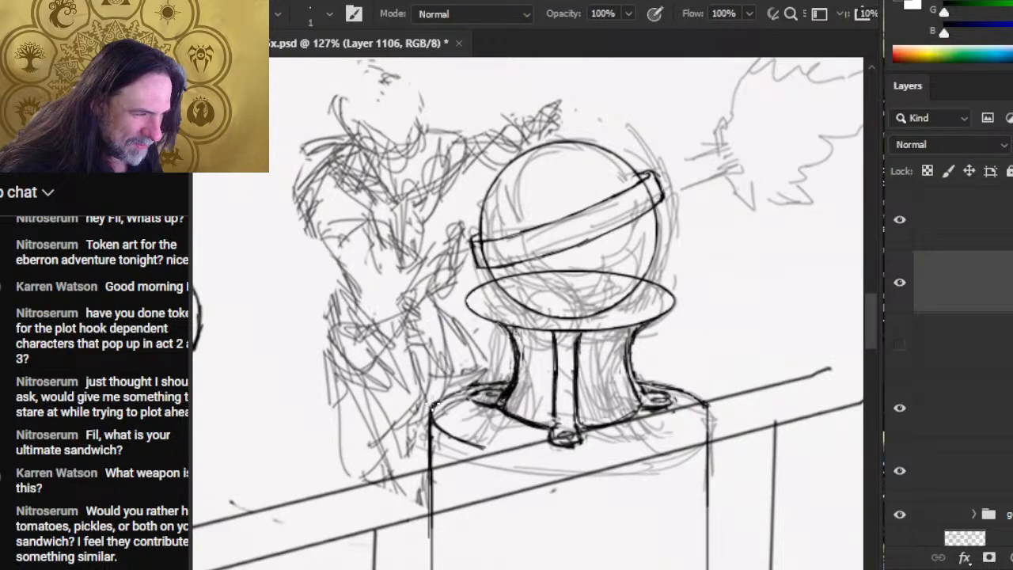
pyautogui.press('e')
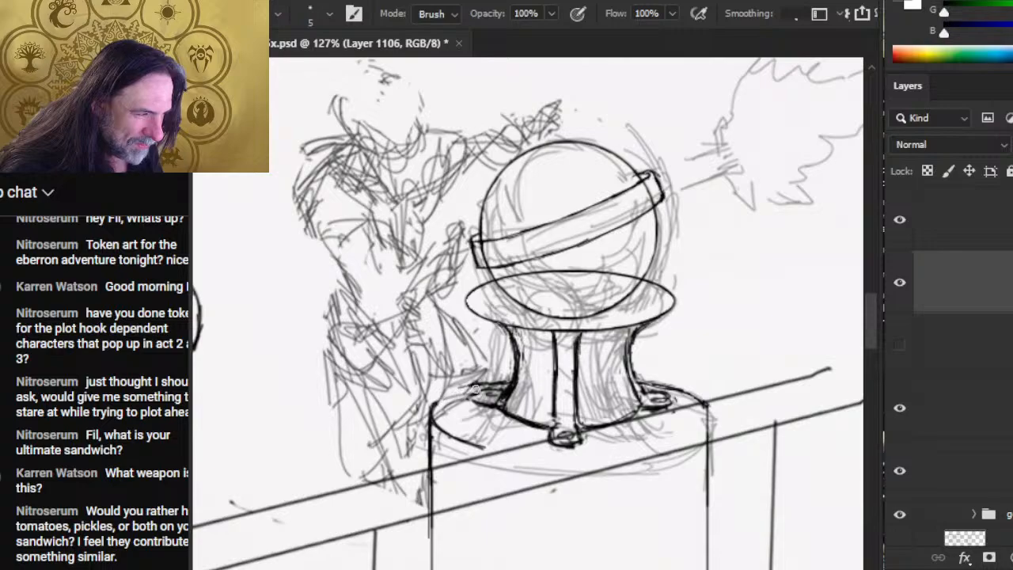
pyautogui.press('b')
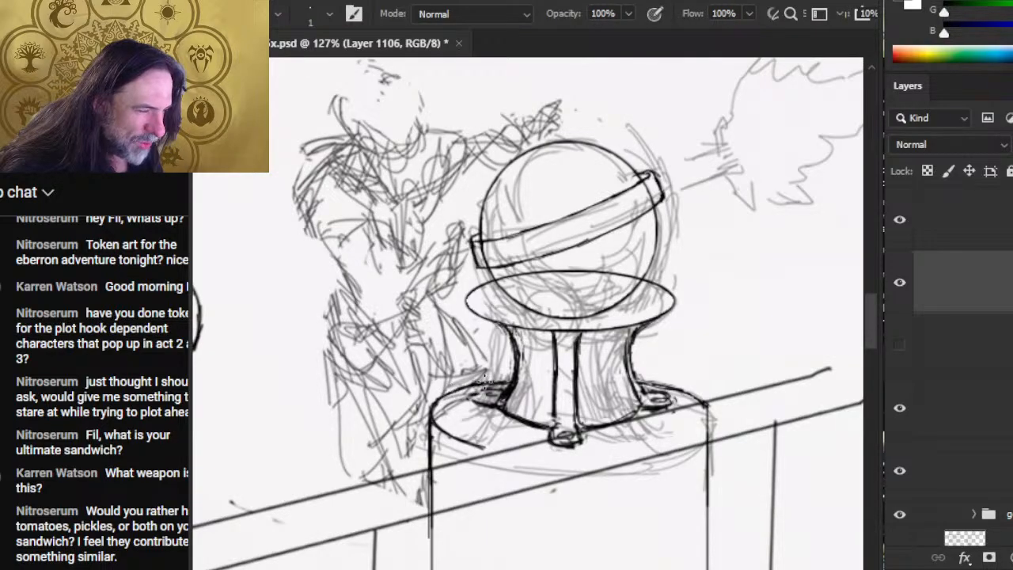
pyautogui.press('e')
pyautogui.press('b')
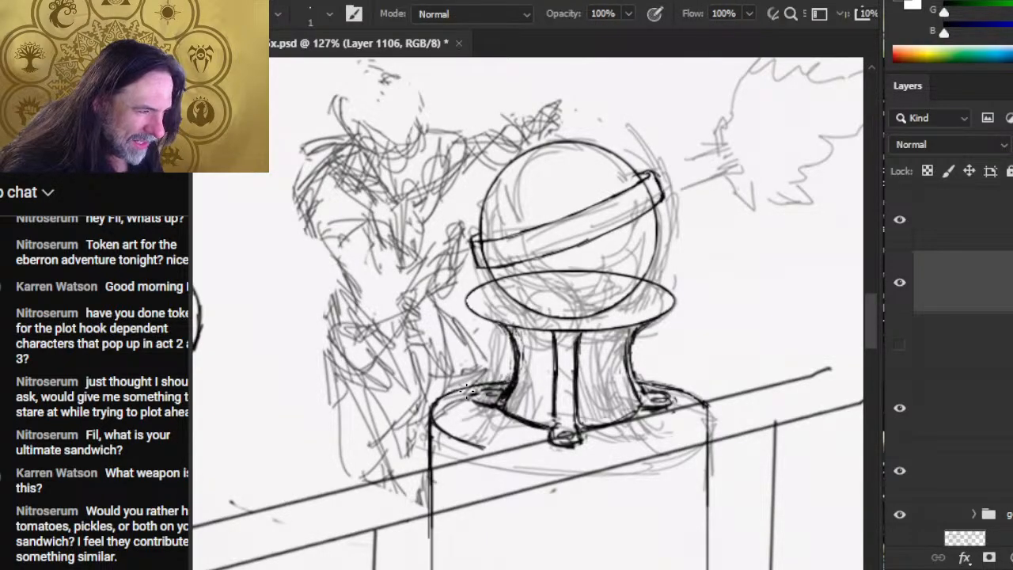
# Redraw the figure-side bolt on the base, alternating the 1 px Brush with the 5 px Eraser to clean its outline.
pyautogui.press('e')
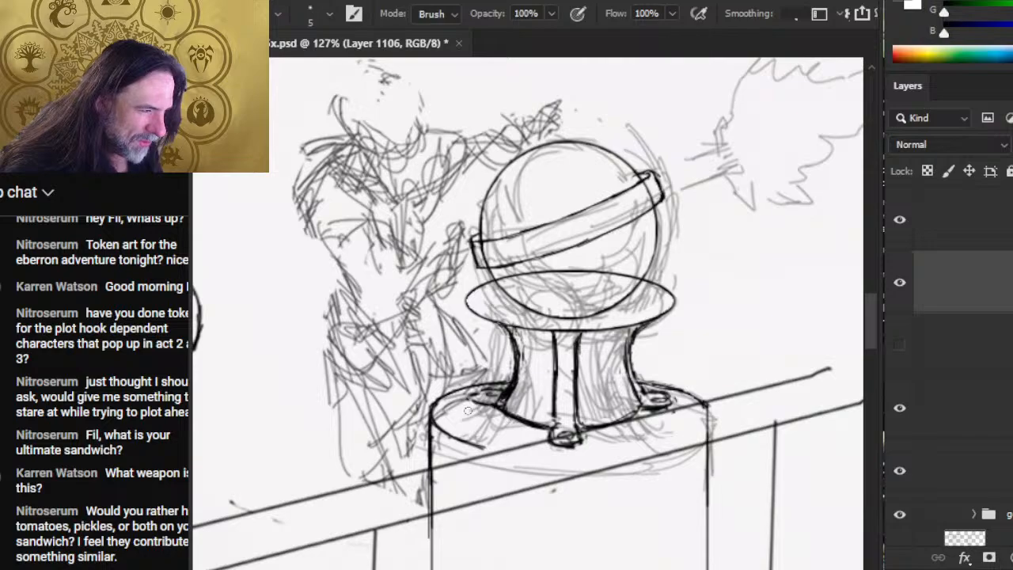
pyautogui.press('b')
pyautogui.press('e')
pyautogui.press('b')
pyautogui.press('e')
pyautogui.press('b')
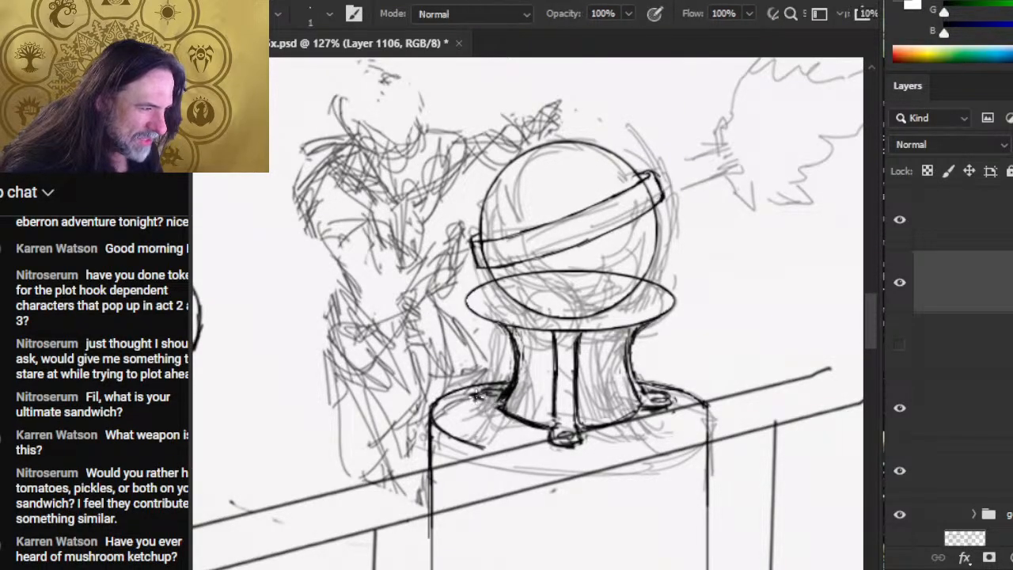
pyautogui.moveTo(477, 401); pyautogui.dragTo(497, 407)
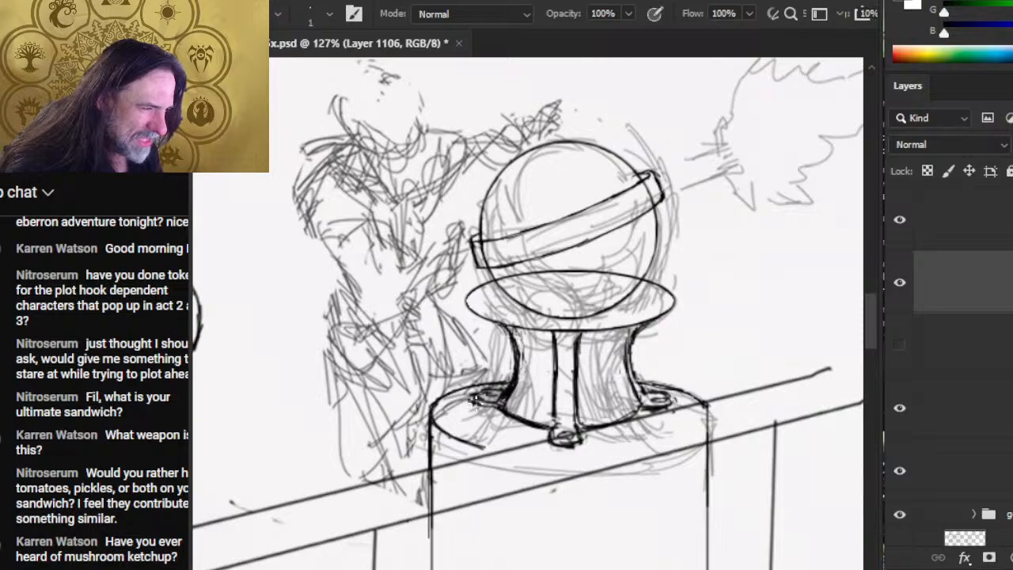
pyautogui.press('e')
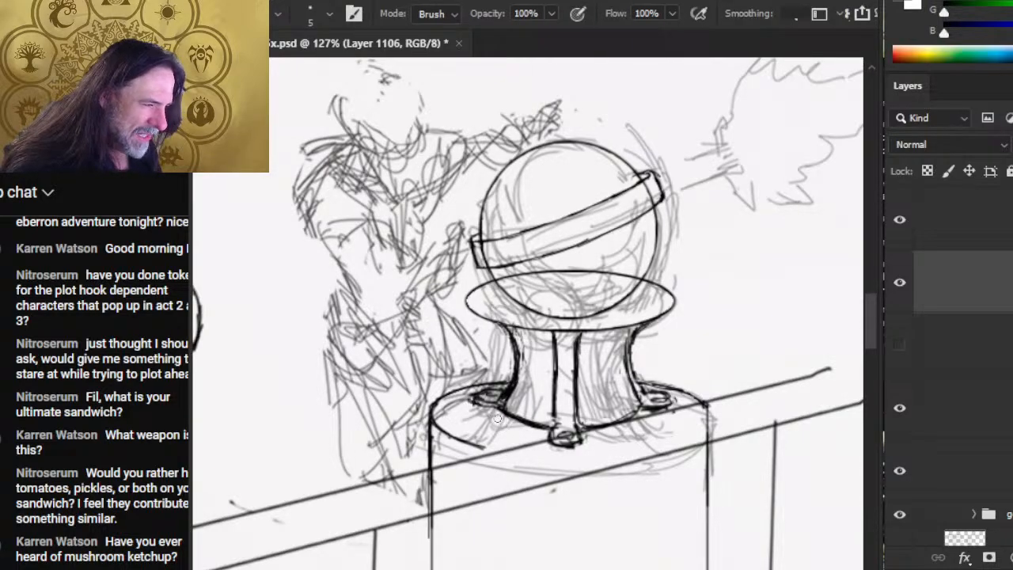
# Clean the pedestal's lower edge between the figure-side and front bolts, and tidy the underside of the front bolt.
pyautogui.moveTo(498, 418); pyautogui.dragTo(558, 428)
pyautogui.press('b')
pyautogui.press('e')
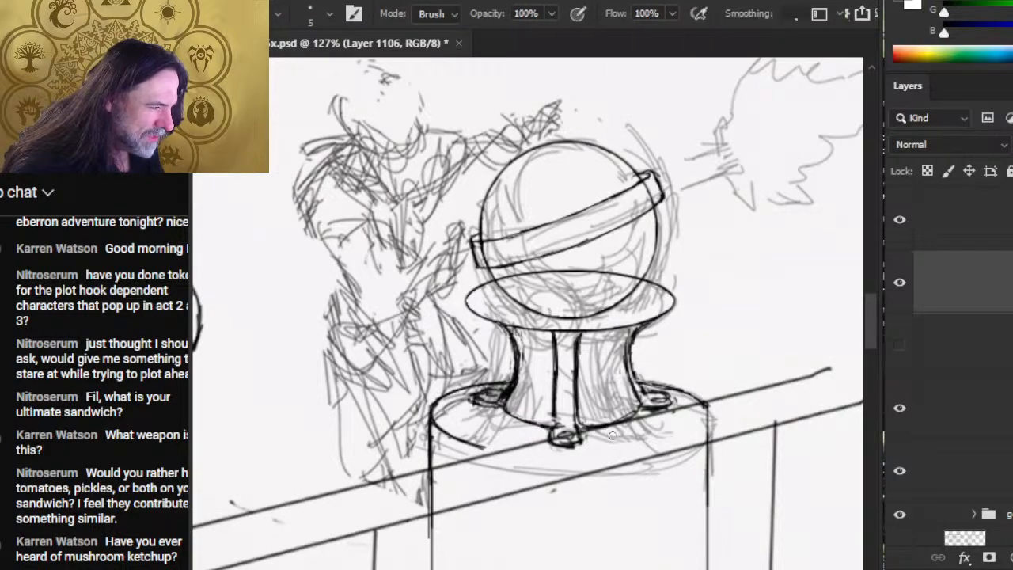
pyautogui.moveTo(556, 445); pyautogui.dragTo(578, 443)
pyautogui.press('b')
pyautogui.press('e')
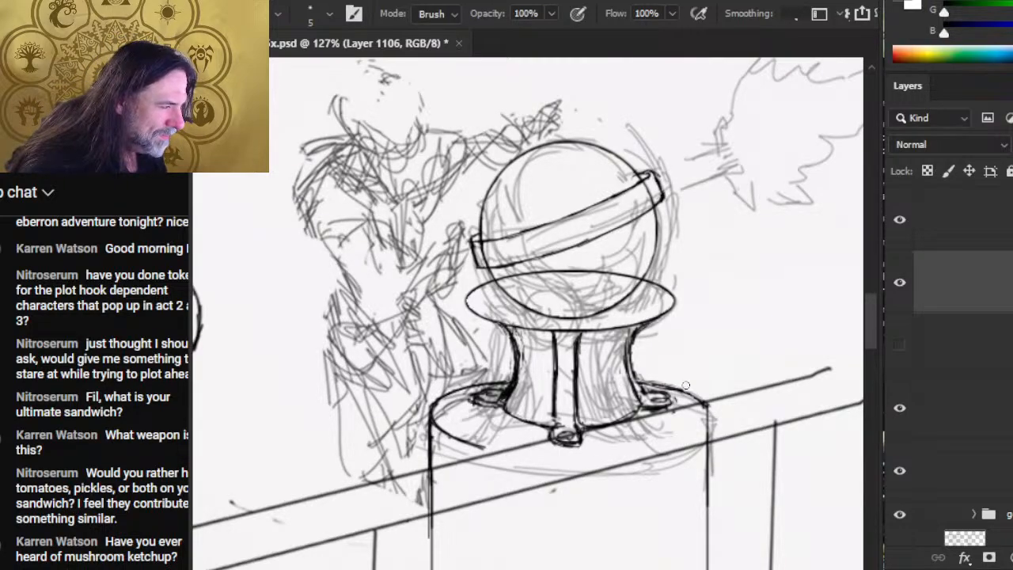
# Reduce the Eraser to 3 px, clean the rim behind the far bolt, and redraw the base's corner and side edge below it.
pyautogui.press('[')
pyautogui.press('[')
pyautogui.moveTo(647, 385); pyautogui.dragTo(669, 388)
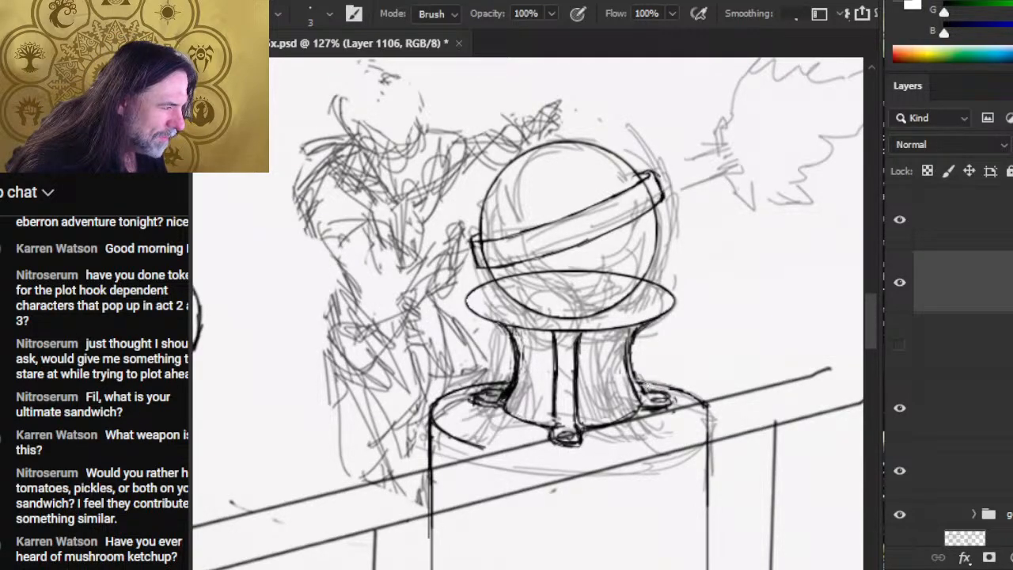
pyautogui.press('b')
pyautogui.press('e')
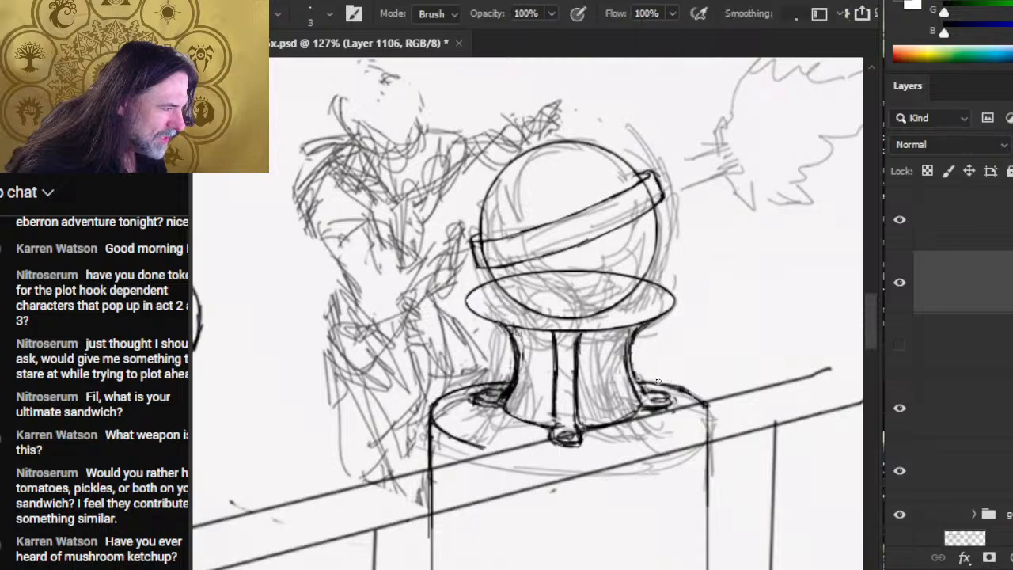
pyautogui.press('b')
pyautogui.moveTo(710, 405); pyautogui.dragTo(707, 457)
pyautogui.press('e')
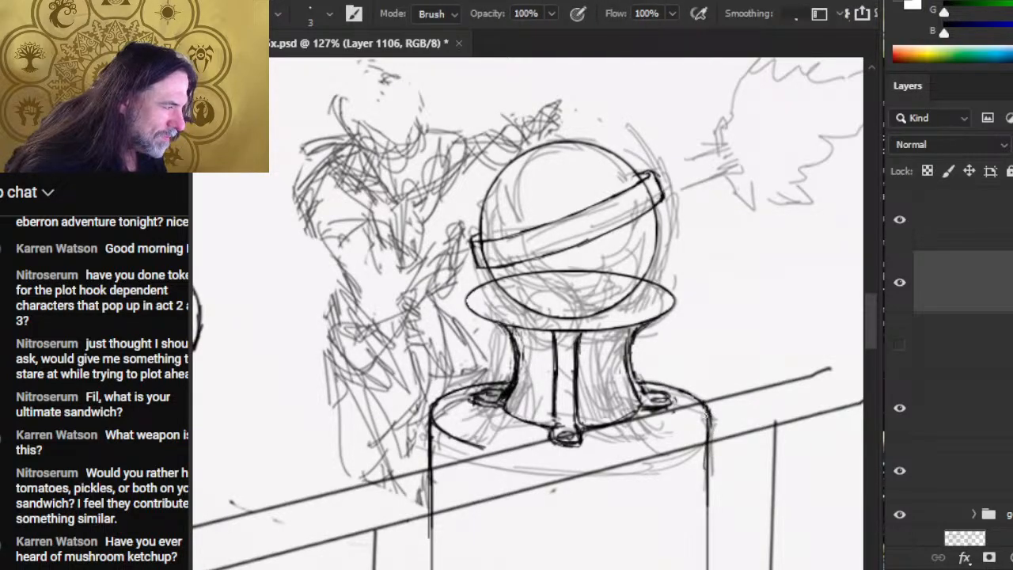
pyautogui.press('b')
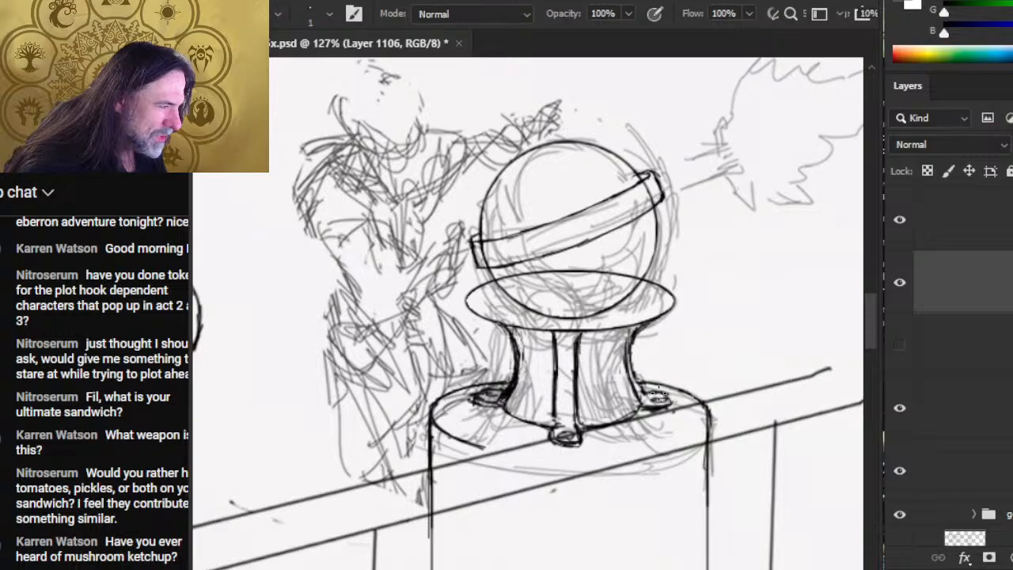
# Redraw the bolt on the pedestal's far side with the 1 px Brush, trimming its ellipses with the 3 px Eraser.
pyautogui.press('e')
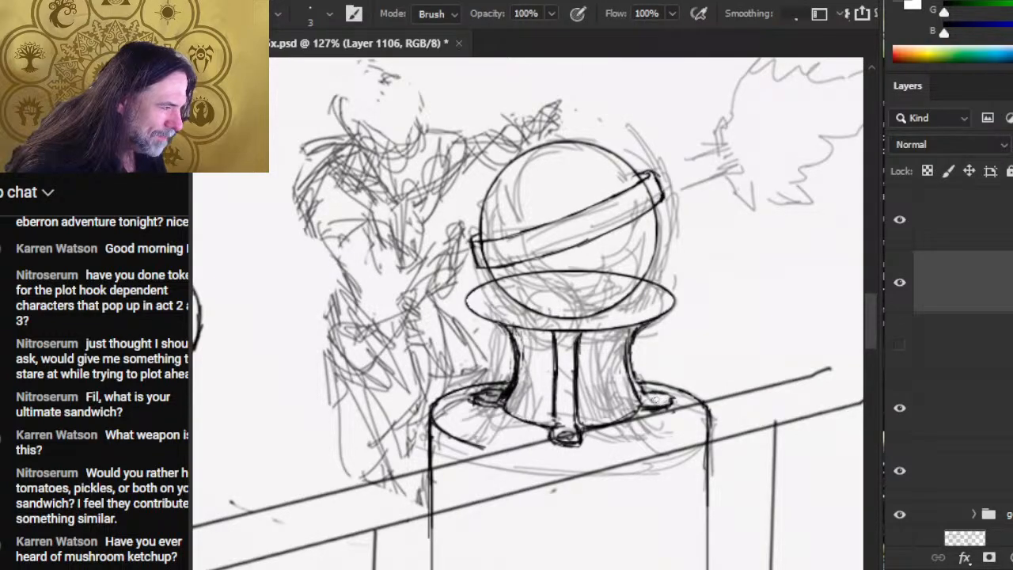
pyautogui.press('b')
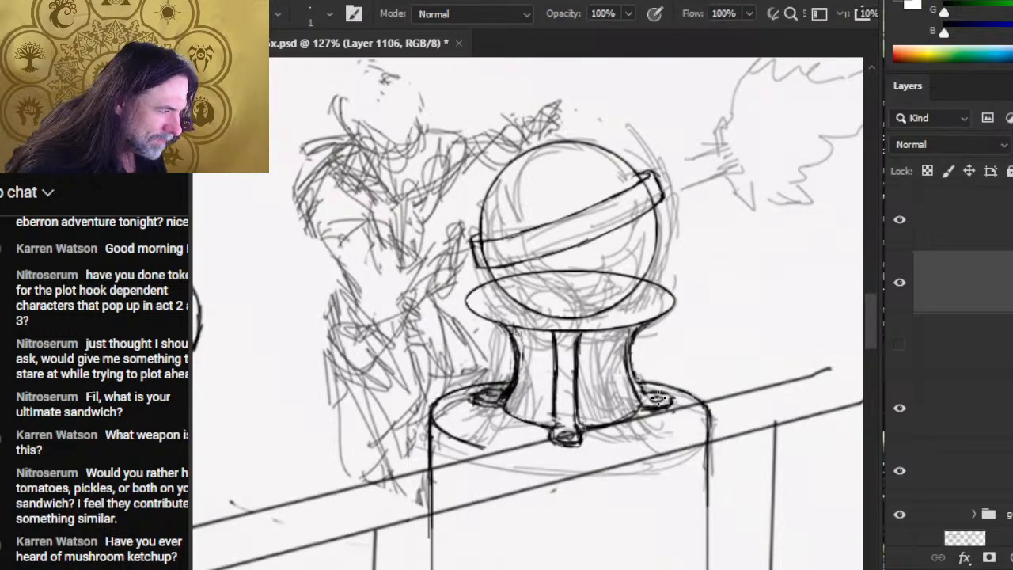
pyautogui.press('e')
pyautogui.moveTo(642, 407)
pyautogui.mouseDown()
pyautogui.moveTo(679, 404)
pyautogui.moveTo(660, 380)
pyautogui.moveTo(674, 395)
pyautogui.mouseUp()
pyautogui.press('b')
pyautogui.press('e')
pyautogui.press('b')
pyautogui.press('e')
pyautogui.press('b')
pyautogui.moveTo(645, 391)
pyautogui.mouseDown()
pyautogui.moveTo(655, 383)
pyautogui.moveTo(685, 394)
pyautogui.mouseUp()
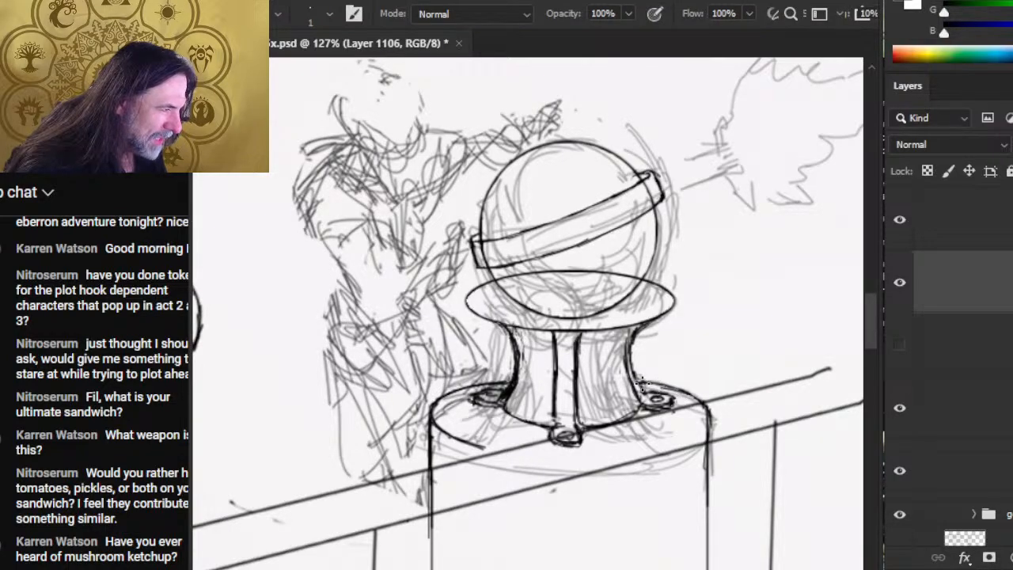
# Thin the lines around the figure-side bolt and touch up the neighbouring pedestal neck and rib lines.
pyautogui.press('e')
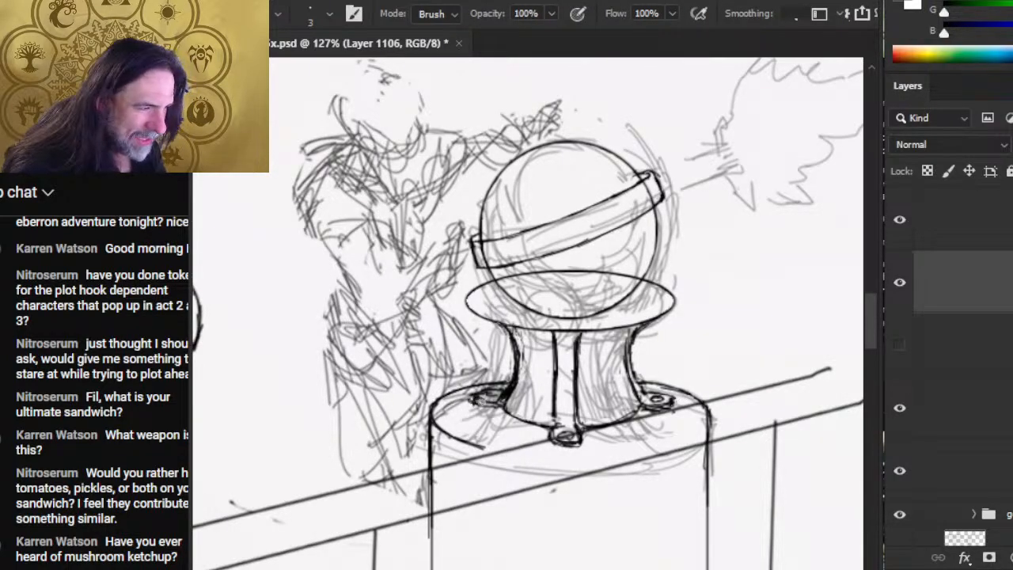
pyautogui.moveTo(484, 391); pyautogui.dragTo(510, 390)
pyautogui.press('b')
pyautogui.press('e')
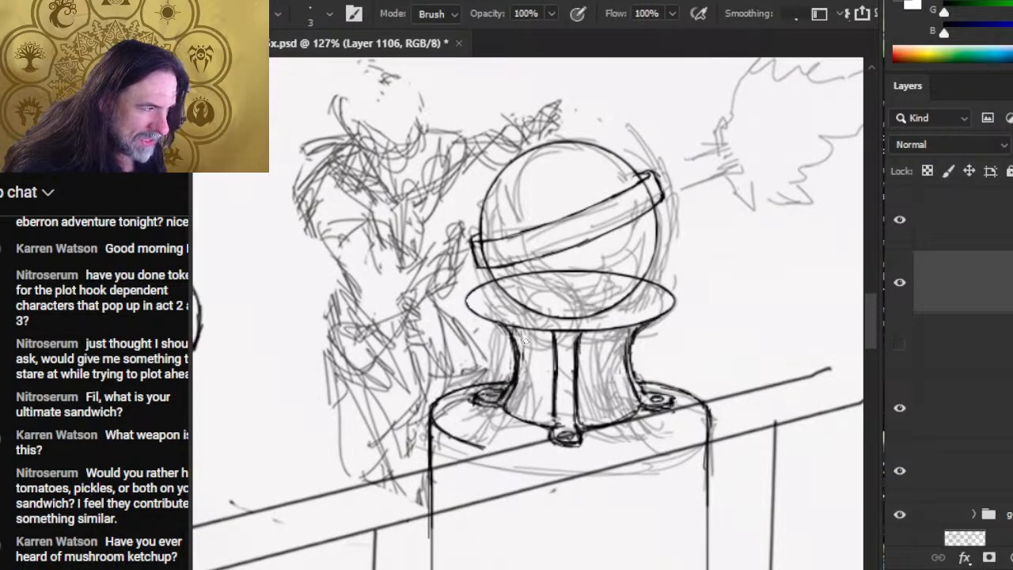
pyautogui.moveTo(573, 393)
pyautogui.mouseDown()
pyautogui.moveTo(575, 348)
pyautogui.moveTo(582, 382)
pyautogui.moveTo(573, 345)
pyautogui.moveTo(573, 394)
pyautogui.mouseUp()
pyautogui.press('b')
pyautogui.press('e')
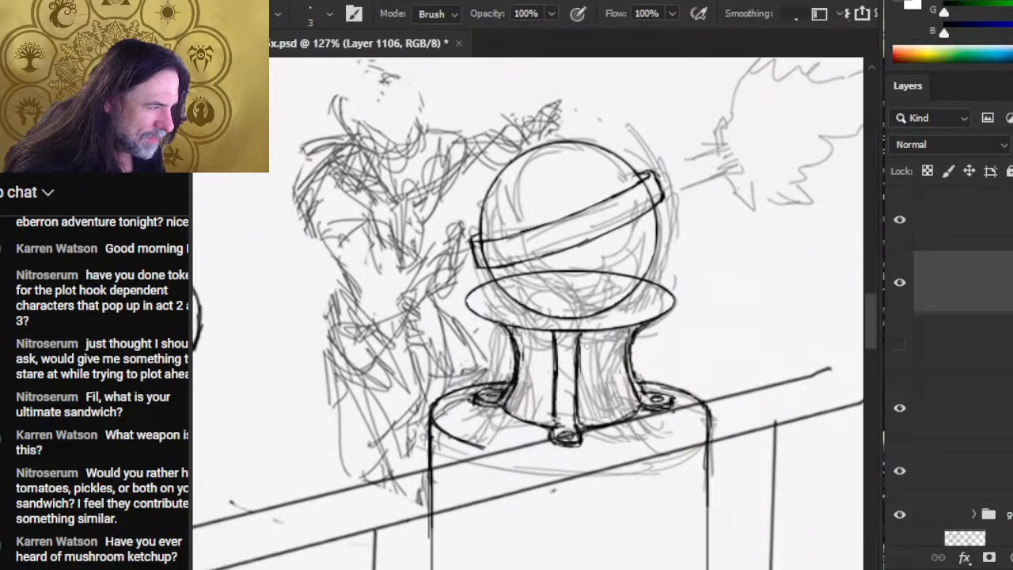
# Redraw the front rib's edges on the pedestal neck and clean up the neck's contour opposite the figure.
pyautogui.press('b')
pyautogui.moveTo(579, 345)
pyautogui.mouseDown()
pyautogui.moveTo(574, 400)
pyautogui.moveTo(553, 421)
pyautogui.moveTo(556, 436)
pyautogui.moveTo(553, 383)
pyautogui.moveTo(555, 403)
pyautogui.mouseUp()
pyautogui.press('e')
pyautogui.press('b')
pyautogui.press('e')
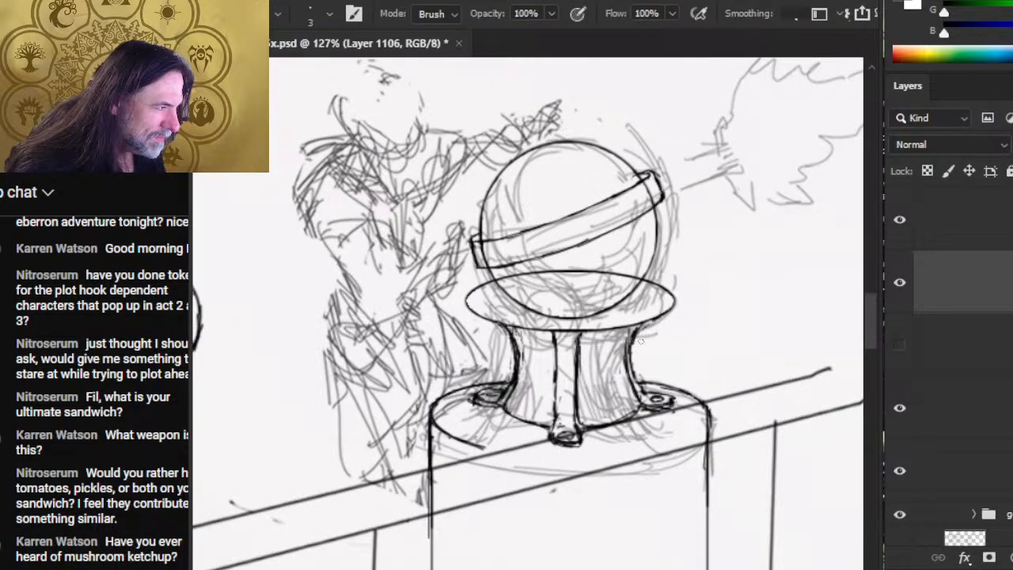
pyautogui.press('b')
pyautogui.press('e')
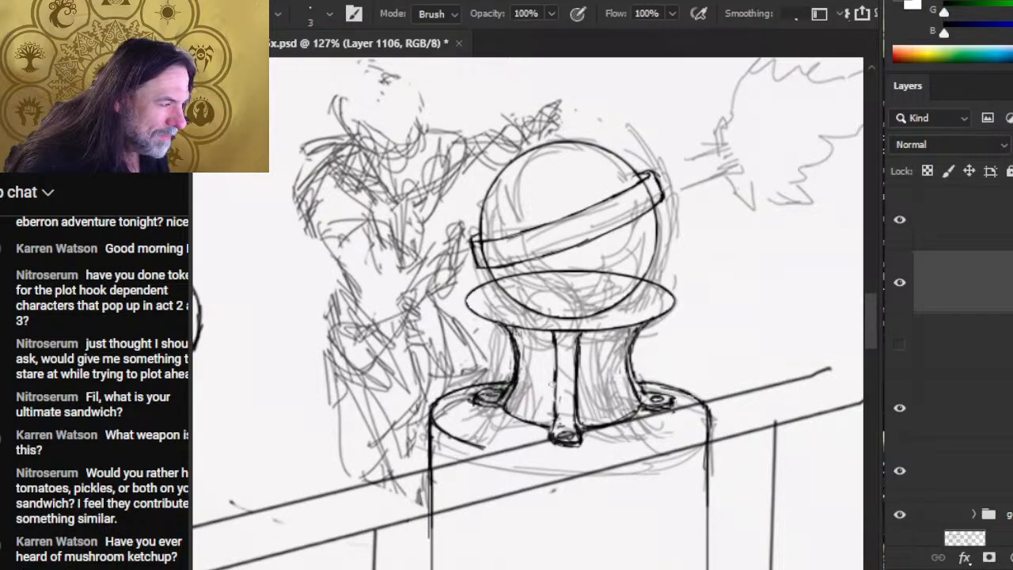
# Strengthen the front rib's long edge and shape its flare down to the front bolt, trimming the excess.
pyautogui.press('b')
pyautogui.moveTo(556, 334); pyautogui.dragTo(550, 432)
pyautogui.moveTo(573, 392)
pyautogui.mouseDown()
pyautogui.moveTo(581, 443)
pyautogui.moveTo(640, 410)
pyautogui.moveTo(594, 427)
pyautogui.mouseUp()
pyautogui.press('e')
pyautogui.press('b')
pyautogui.press('e')
pyautogui.press('b')
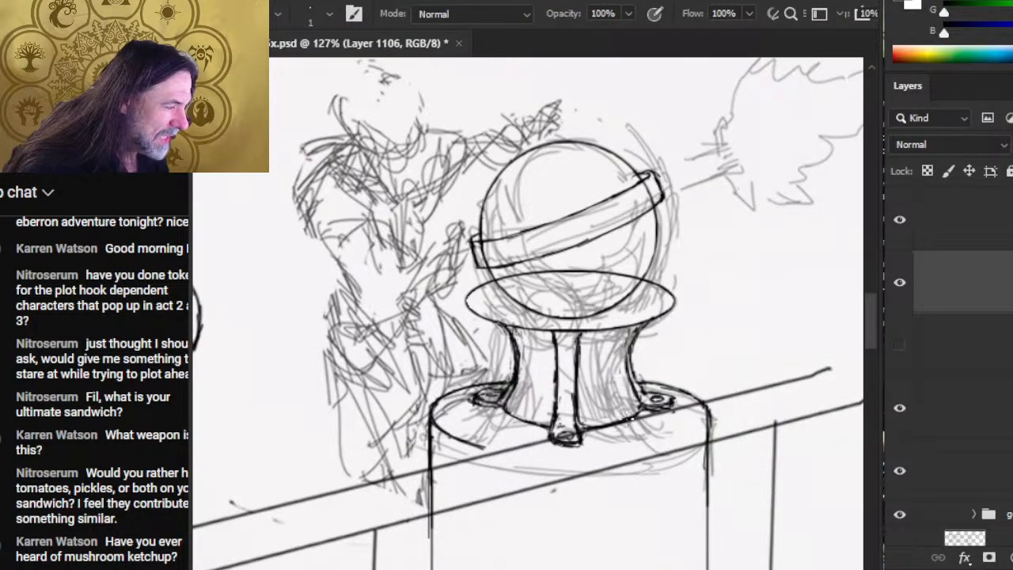
# Smooth the pedestal's lower edge between the front and far bolts, and trim the lines behind the far bolt.
pyautogui.press('e')
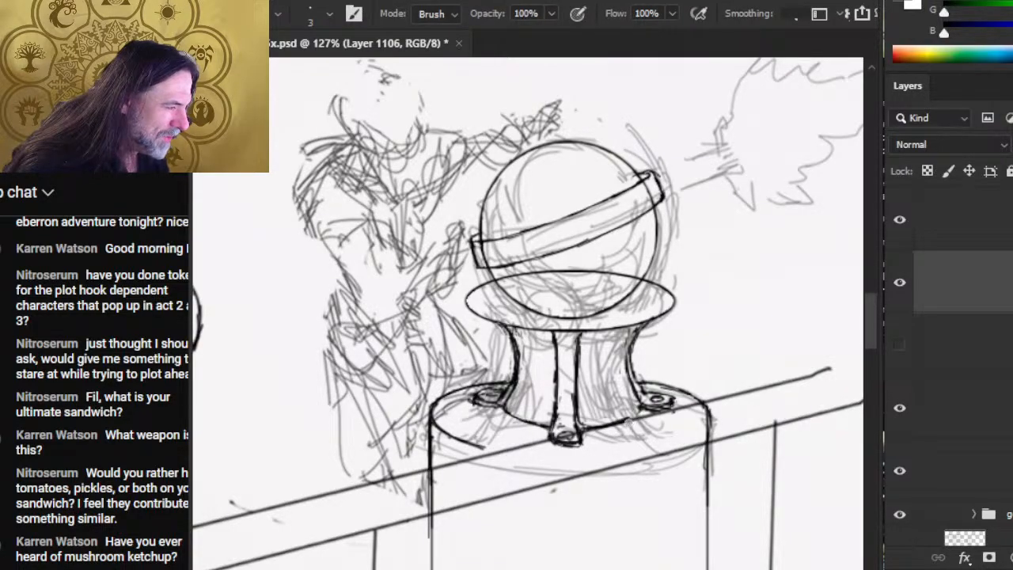
pyautogui.press('b')
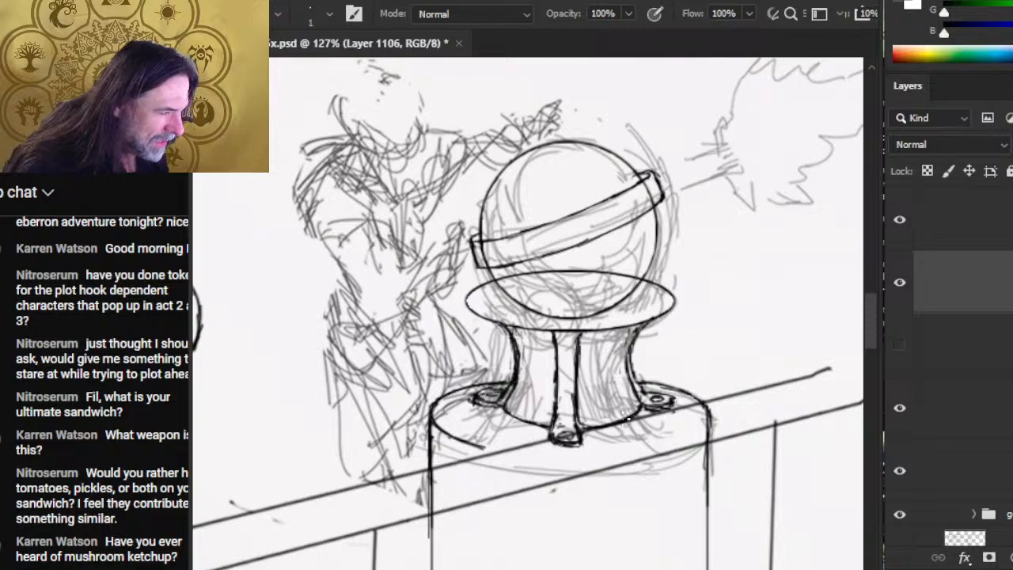
pyautogui.press('e')
pyautogui.moveTo(673, 383)
pyautogui.mouseDown()
pyautogui.moveTo(639, 382)
pyautogui.moveTo(679, 389)
pyautogui.moveTo(660, 389)
pyautogui.mouseUp()
pyautogui.press('b')
pyautogui.press('e')
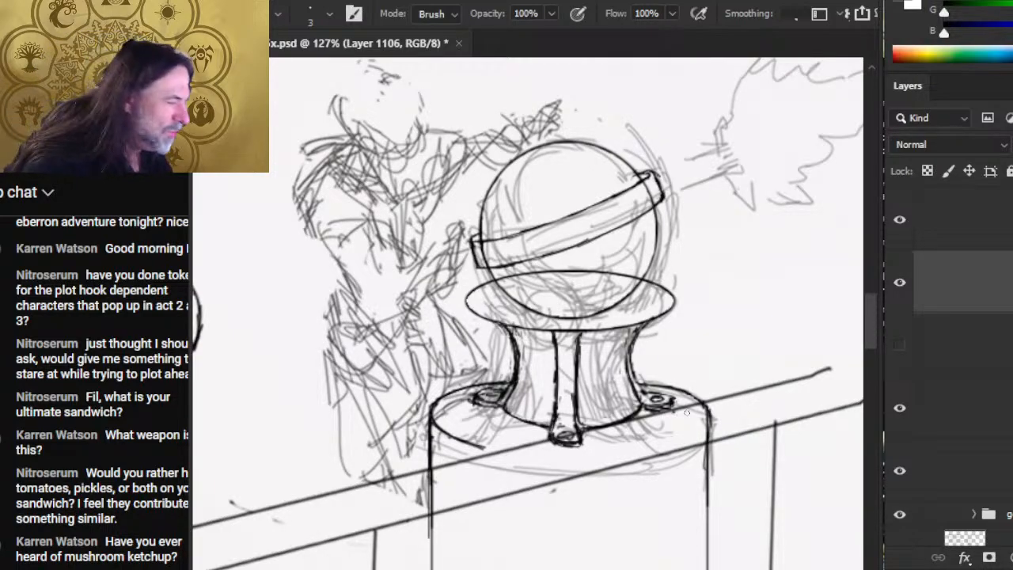
# Erase the rough rim line beyond the far bolt and the base's side edge below its corner.
pyautogui.moveTo(709, 422)
pyautogui.mouseDown()
pyautogui.moveTo(708, 495)
pyautogui.moveTo(704, 402)
pyautogui.mouseUp()
pyautogui.press('b')
pyautogui.press('e')
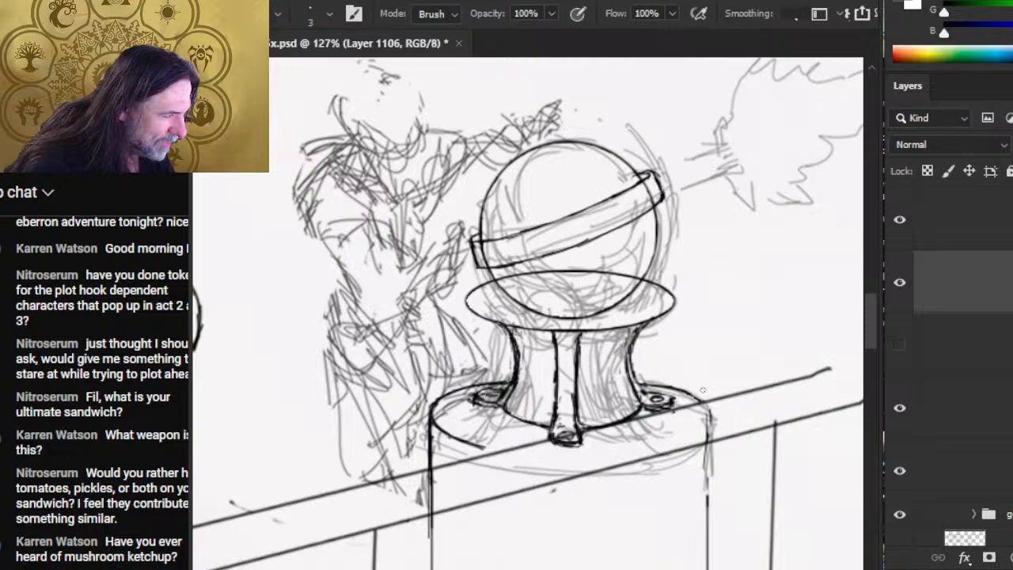
pyautogui.press('b')
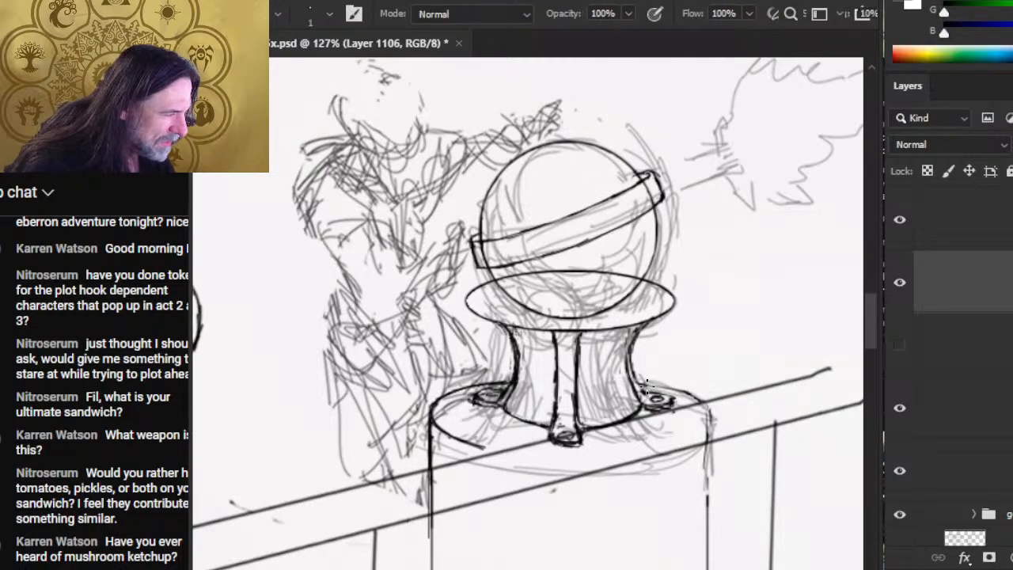
pyautogui.press('e')
pyautogui.moveTo(641, 385)
pyautogui.mouseDown()
pyautogui.moveTo(688, 391)
pyautogui.moveTo(674, 388)
pyautogui.moveTo(716, 419)
pyautogui.moveTo(710, 566)
pyautogui.mouseUp()
# Redraw the base's far rim and its long vertical side edge with the 1 px Brush, undoing an unwanted stroke.
pyautogui.press('b')
pyautogui.press('e')
pyautogui.press('b')
pyautogui.press('e')
pyautogui.press('b')
pyautogui.press('e')
pyautogui.press('b')
pyautogui.press('e')
pyautogui.press('b')
pyautogui.hotkey('ctrl', 'z')
pyautogui.moveTo(712, 413); pyautogui.dragTo(707, 567)
# Trim stray marks where the base's rim meets its far side edge and touch up the corner.
pyautogui.press('e')
pyautogui.moveTo(716, 433)
pyautogui.mouseDown()
pyautogui.moveTo(704, 402)
pyautogui.moveTo(709, 419)
pyautogui.mouseUp()
pyautogui.press('b')
pyautogui.press('e')
pyautogui.press('b')
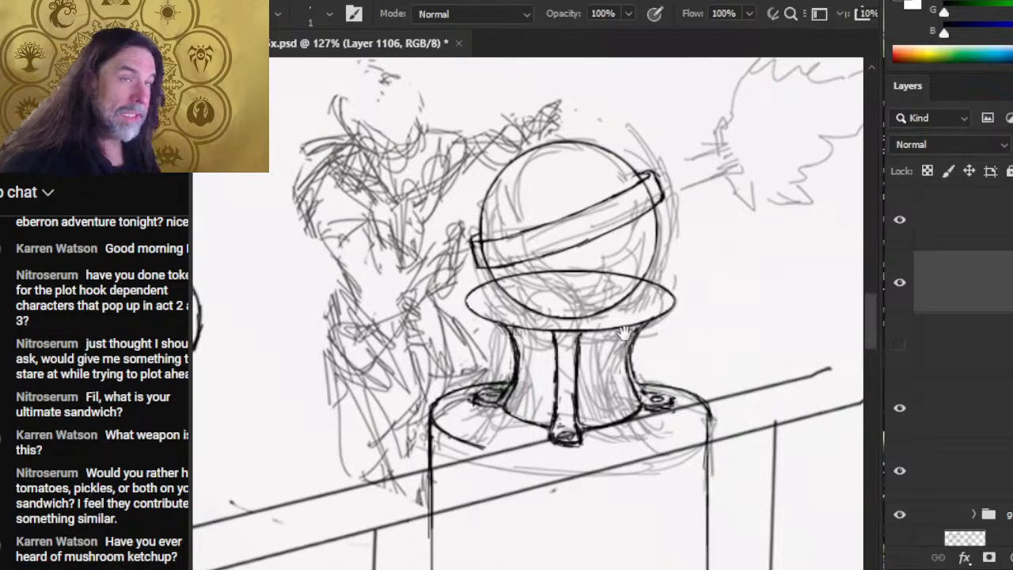
# Extend the base's front rim from the figure-side curve toward the front bolt and thin the new line.
pyautogui.moveTo(525, 345); pyautogui.dragTo(470, 275)
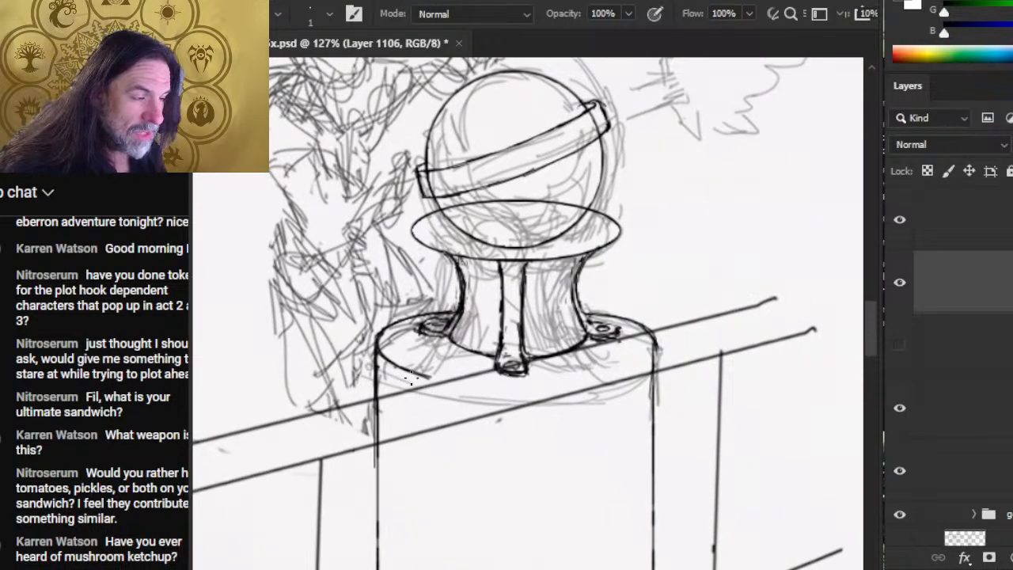
pyautogui.moveTo(421, 374); pyautogui.dragTo(467, 384)
pyautogui.press('e')
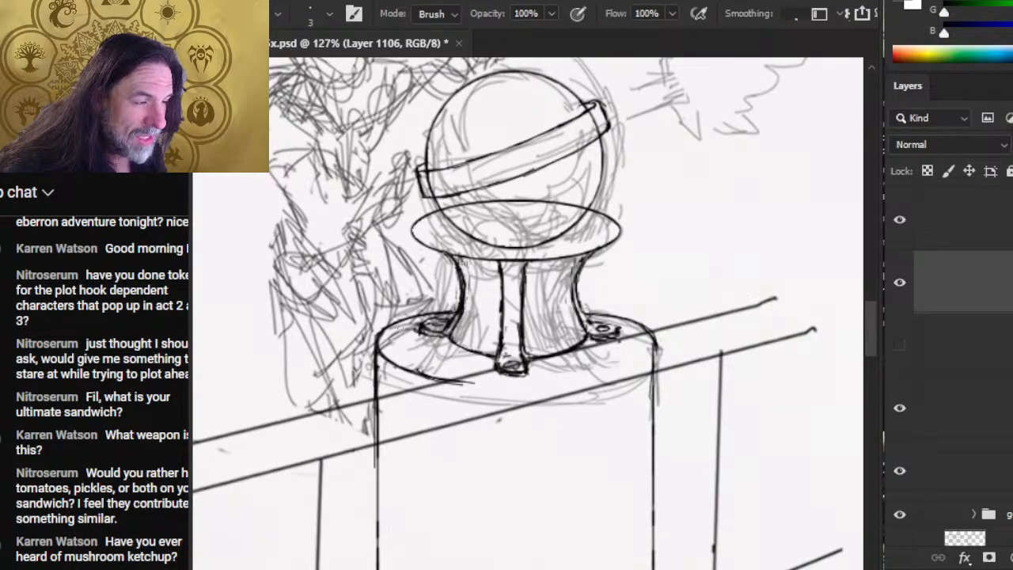
pyautogui.press('b')
pyautogui.press('e')
pyautogui.moveTo(435, 377); pyautogui.dragTo(532, 391)
# Continue the base's front rim beneath the front bolt and up toward the far side, thinning its upward stretch.
pyautogui.press('b')
pyautogui.moveTo(467, 391); pyautogui.dragTo(581, 382)
pyautogui.moveTo(516, 391); pyautogui.dragTo(623, 368)
pyautogui.press('e')
pyautogui.moveTo(527, 391); pyautogui.dragTo(606, 368)
pyautogui.moveTo(570, 382); pyautogui.dragTo(614, 365)
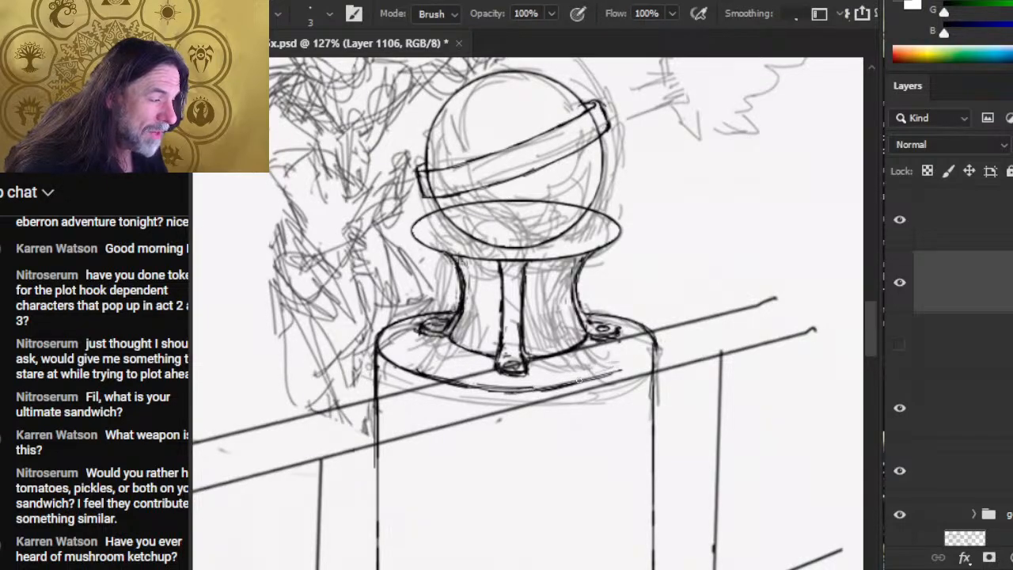
# Redraw the rising stretch of the front rim beyond the front bolt, erasing the rough line between passes.
pyautogui.press('b')
pyautogui.moveTo(529, 391)
pyautogui.mouseDown()
pyautogui.moveTo(633, 362)
pyautogui.moveTo(564, 383)
pyautogui.moveTo(625, 365)
pyautogui.mouseUp()
pyautogui.press('e')
pyautogui.moveTo(568, 380); pyautogui.dragTo(625, 367)
pyautogui.press('b')
pyautogui.moveTo(532, 392); pyautogui.dragTo(621, 368)
pyautogui.moveTo(595, 378)
pyautogui.mouseDown()
pyautogui.moveTo(556, 385)
pyautogui.moveTo(639, 361)
pyautogui.moveTo(545, 385)
pyautogui.moveTo(634, 363)
pyautogui.mouseUp()
# Refine the front rim's curve below the far bolt with alternating 3 px Eraser and 1 px Brush strokes.
pyautogui.press('e')
pyautogui.moveTo(539, 392); pyautogui.dragTo(581, 386)
pyautogui.moveTo(546, 391); pyautogui.dragTo(642, 360)
pyautogui.press('b')
pyautogui.moveTo(561, 387); pyautogui.dragTo(642, 360)
pyautogui.press('e')
pyautogui.moveTo(603, 376); pyautogui.dragTo(636, 361)
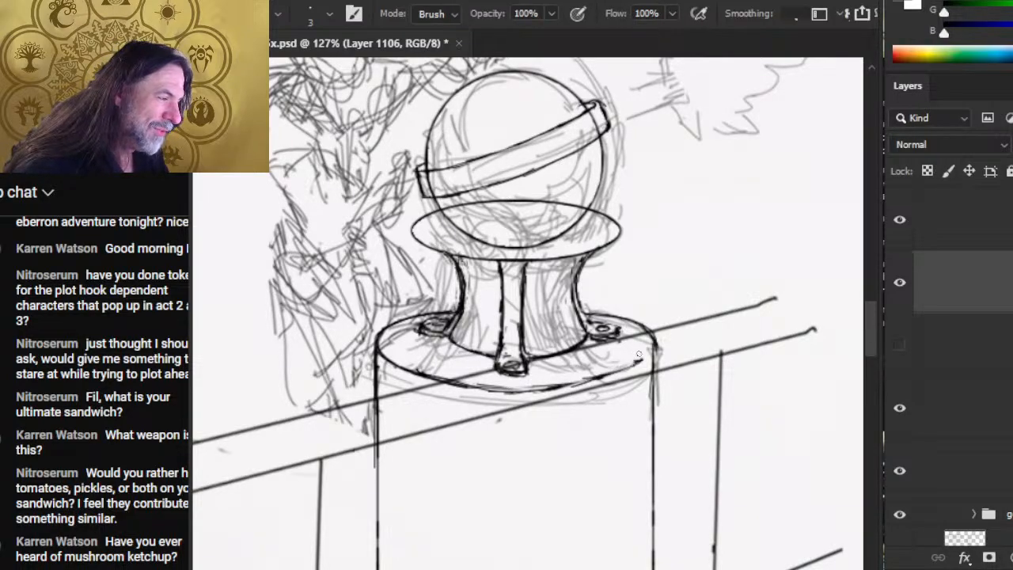
# Close the front rim at the base's far corner and thin the line along its whole front curve.
pyautogui.moveTo(536, 386)
pyautogui.mouseDown()
pyautogui.moveTo(627, 368)
pyautogui.moveTo(658, 347)
pyautogui.mouseUp()
pyautogui.press('b')
pyautogui.moveTo(620, 374); pyautogui.dragTo(659, 345)
pyautogui.moveTo(629, 366); pyautogui.dragTo(656, 349)
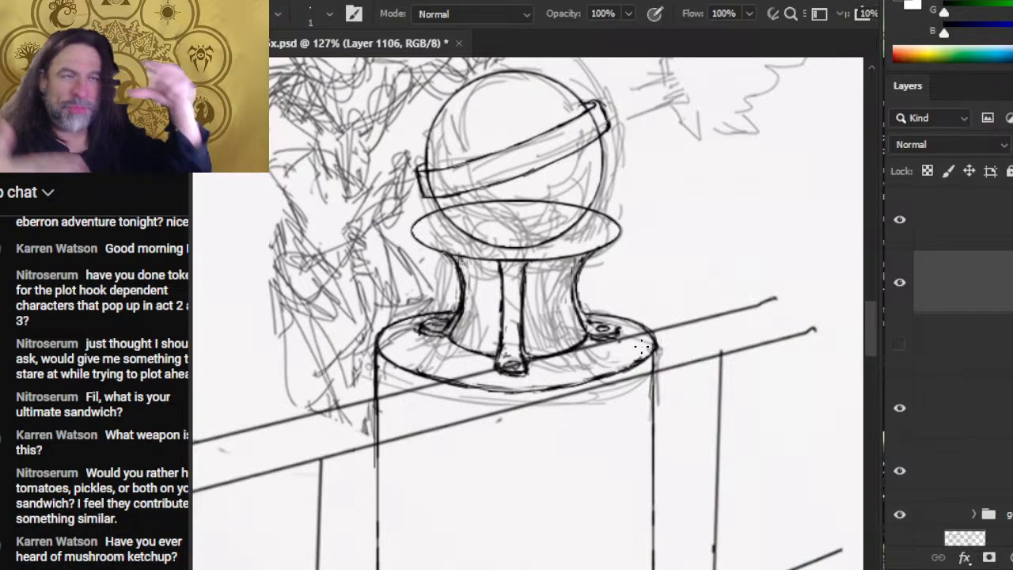
pyautogui.press('e')
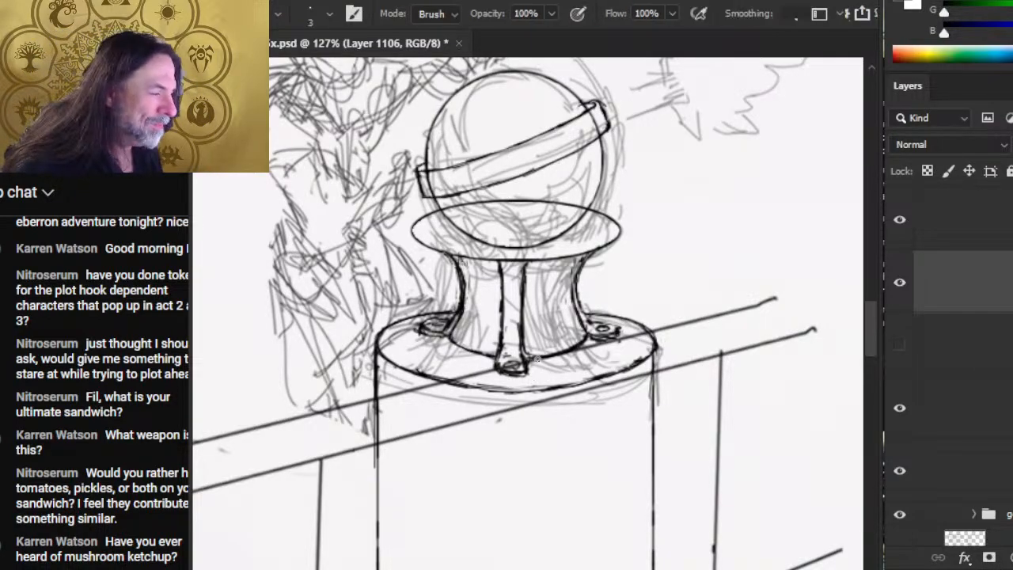
pyautogui.moveTo(584, 381); pyautogui.dragTo(619, 373)
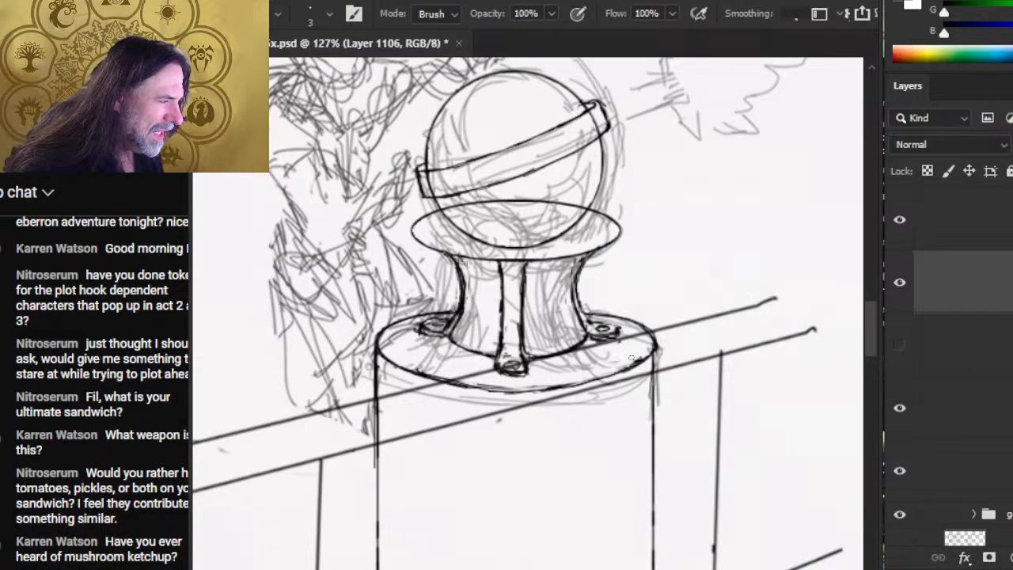
pyautogui.moveTo(488, 387); pyautogui.dragTo(443, 378)
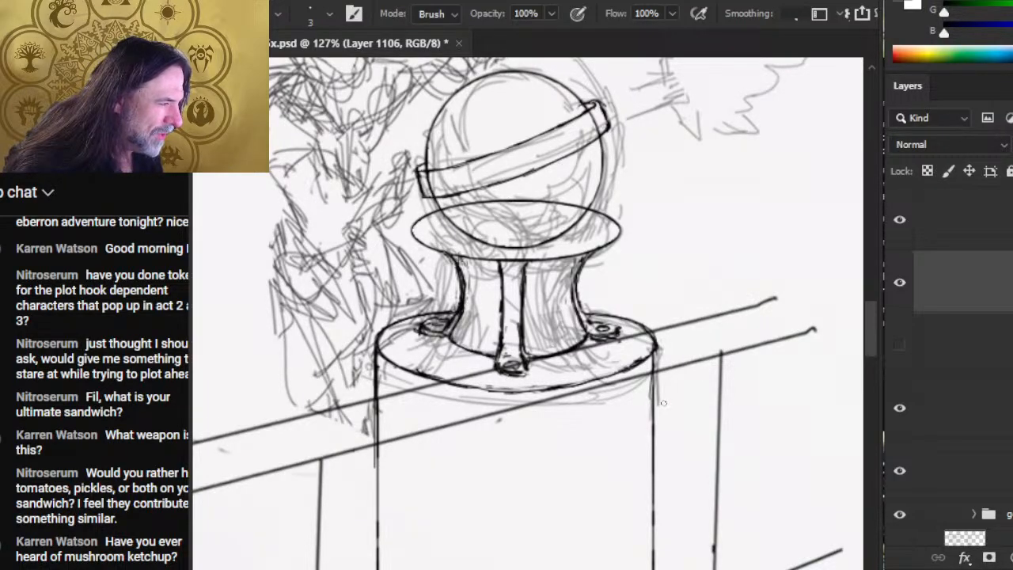
# Restroke the base's far side edge below the rim corner and erase the excess line along its outer side.
pyautogui.press('b')
pyautogui.moveTo(654, 338); pyautogui.dragTo(655, 435)
pyautogui.press('e')
pyautogui.moveTo(626, 369); pyautogui.dragTo(658, 387)
pyautogui.moveTo(660, 339); pyautogui.dragTo(658, 500)
pyautogui.moveTo(660, 337); pyautogui.dragTo(658, 437)
pyautogui.moveTo(657, 353); pyautogui.dragTo(654, 470)
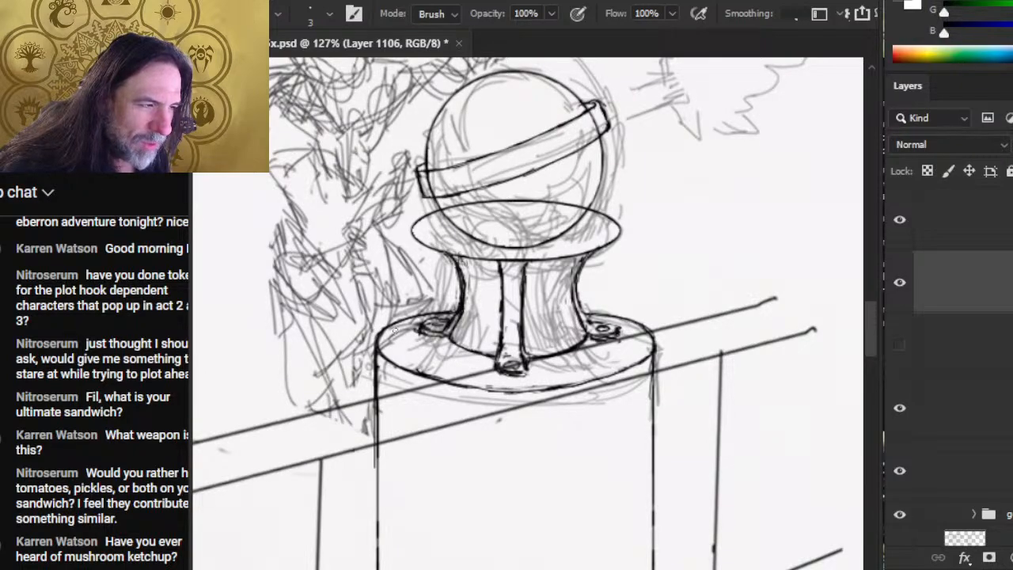
pyautogui.press('b')
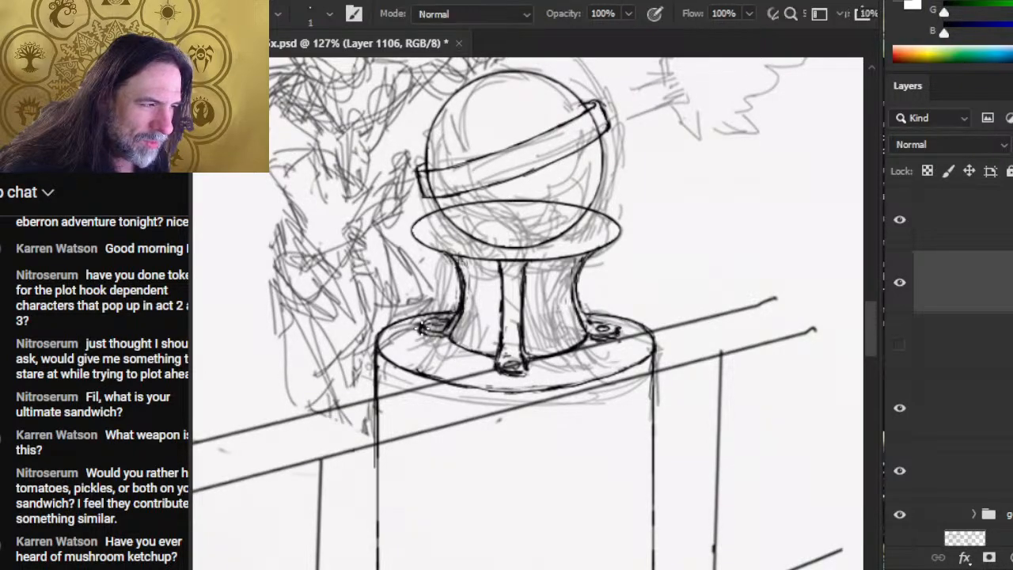
# Tidy the bolt at the left end of the base and restroke the base's left side edge below the rim.
pyautogui.press('e')
pyautogui.press('b')
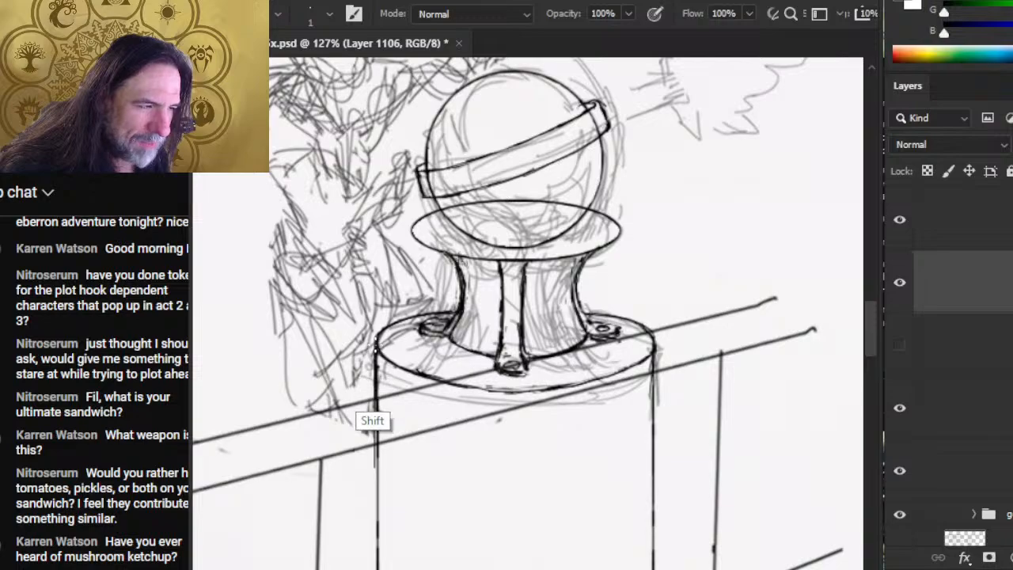
# Smooth and thin the base's front rim line below the front bolt, alternating the 3 px Eraser with 1 px Brush strokes.
pyautogui.press('e')
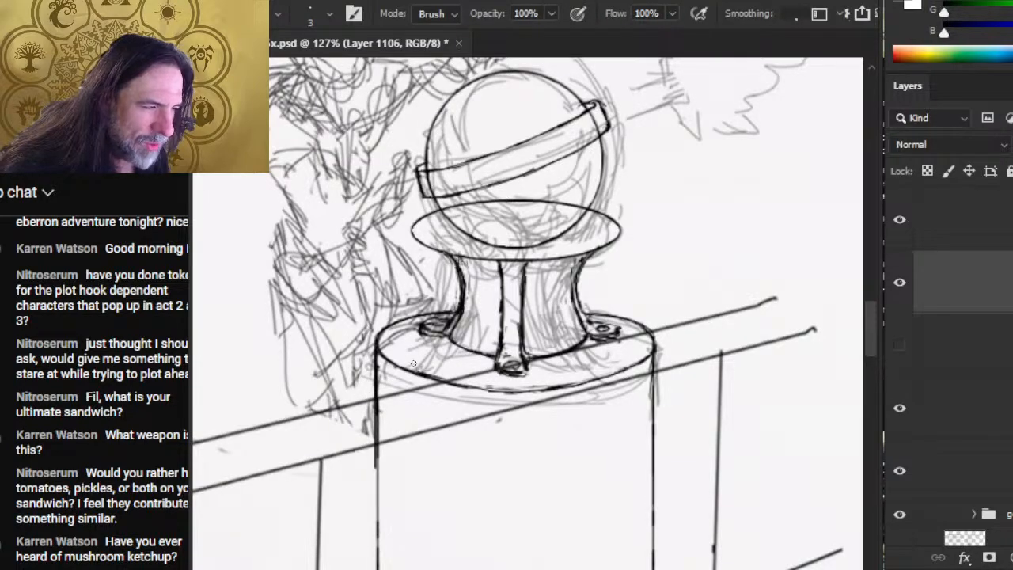
pyautogui.moveTo(446, 387); pyautogui.dragTo(546, 390)
pyautogui.press('b')
pyautogui.press('e')
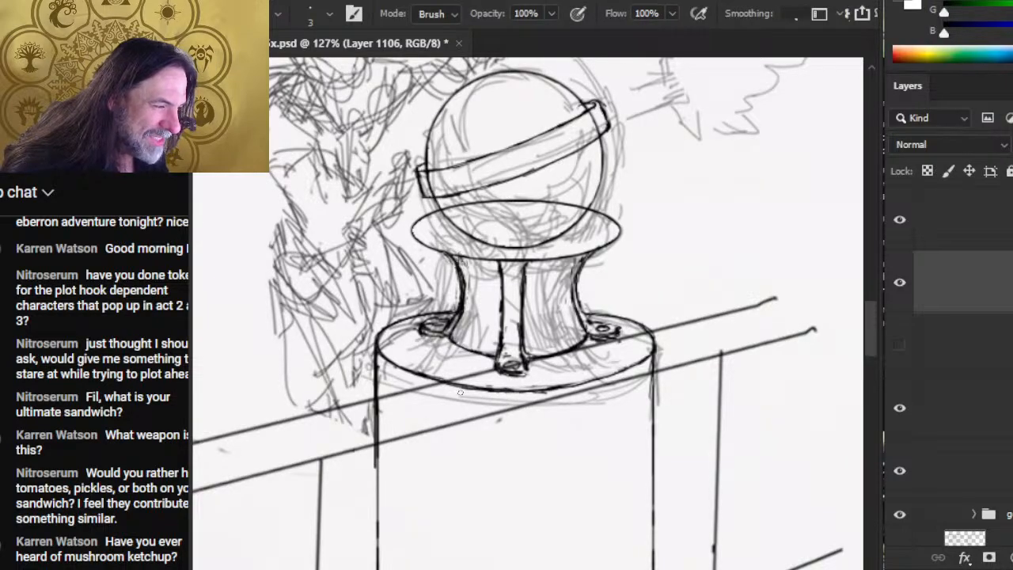
pyautogui.moveTo(467, 383); pyautogui.dragTo(495, 389)
pyautogui.moveTo(433, 377); pyautogui.dragTo(400, 365)
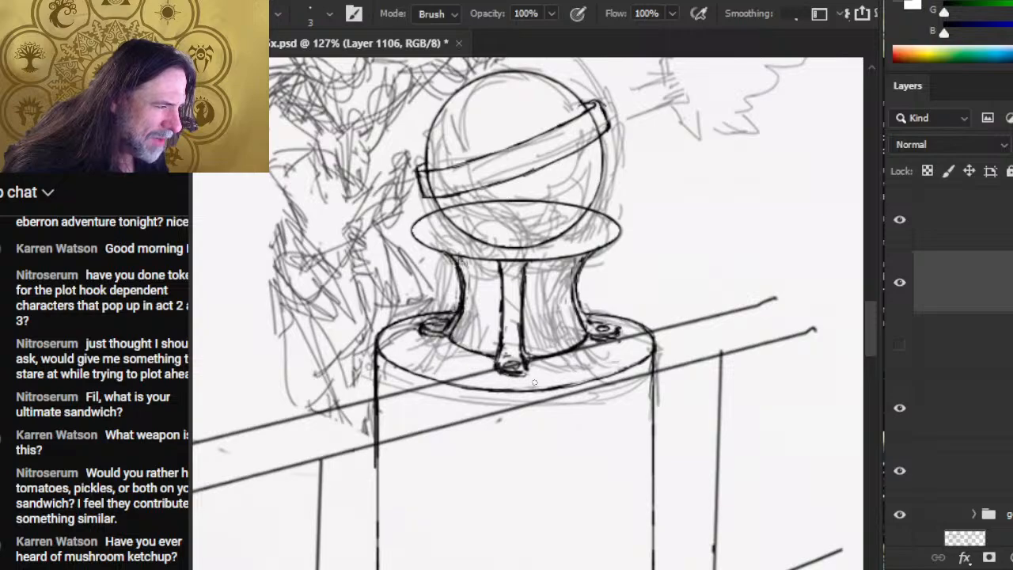
pyautogui.moveTo(544, 387); pyautogui.dragTo(576, 383)
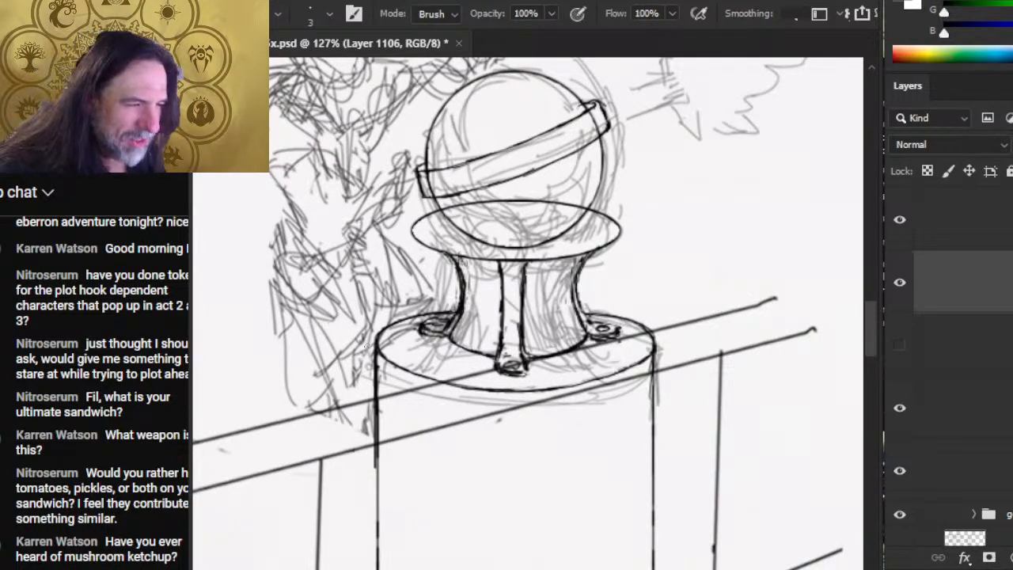
# Erase the excess line along the outer side of the base's left side edge, from the rim to below the railing.
pyautogui.moveTo(372, 347); pyautogui.dragTo(364, 439)
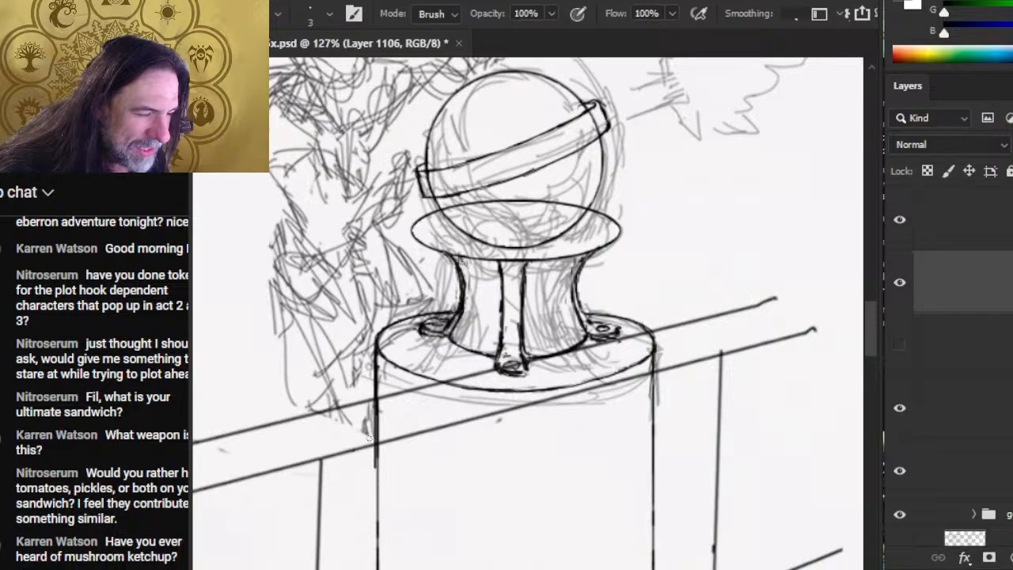
pyautogui.keyDown('shift'); pyautogui.click(372, 459); pyautogui.keyUp('shift')
pyautogui.keyDown('shift'); pyautogui.click(373, 467); pyautogui.keyUp('shift')
pyautogui.keyDown('shift'); pyautogui.click(373, 459); pyautogui.keyUp('shift')
pyautogui.keyDown('shift'); pyautogui.click(373, 469); pyautogui.keyUp('shift')
pyautogui.keyDown('shift'); pyautogui.click(373, 427); pyautogui.keyUp('shift')
pyautogui.keyDown('shift'); pyautogui.click(373, 400); pyautogui.keyUp('shift')
pyautogui.keyDown('shift'); pyautogui.click(372, 371); pyautogui.keyUp('shift')
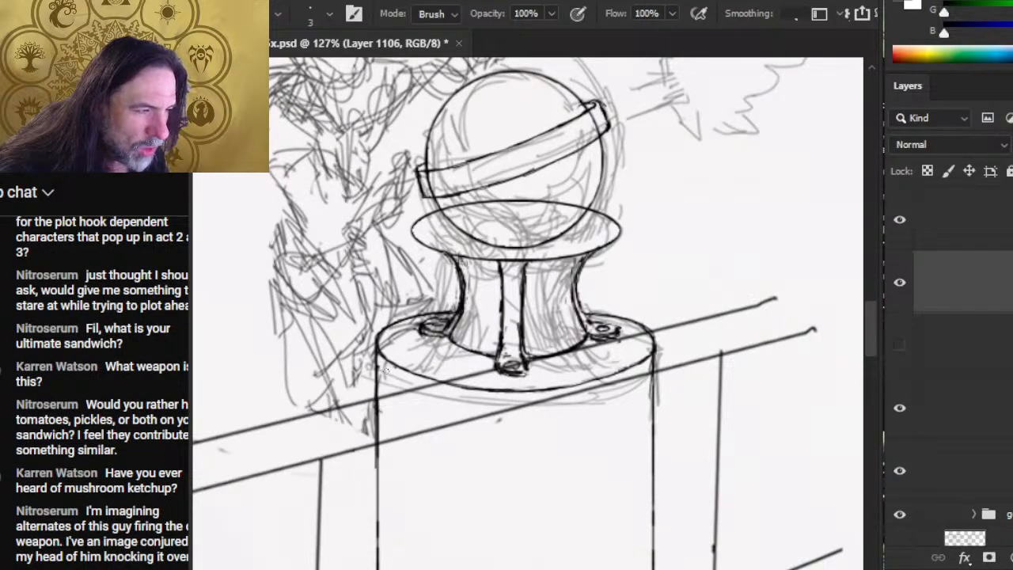
# Thin the base's left side edge from its inner side with straight 3 px Eraser strokes.
pyautogui.keyDown('shift'); pyautogui.click(381, 411); pyautogui.keyUp('shift')
pyautogui.keyDown('shift'); pyautogui.click(390, 500); pyautogui.keyUp('shift')
pyautogui.keyDown('shift'); pyautogui.click(390, 448); pyautogui.keyUp('shift')
pyautogui.keyDown('shift'); pyautogui.click(380, 433); pyautogui.keyUp('shift')
pyautogui.keyDown('shift'); pyautogui.click(385, 472); pyautogui.keyUp('shift')
pyautogui.keyDown('shift'); pyautogui.click(381, 396); pyautogui.keyUp('shift')
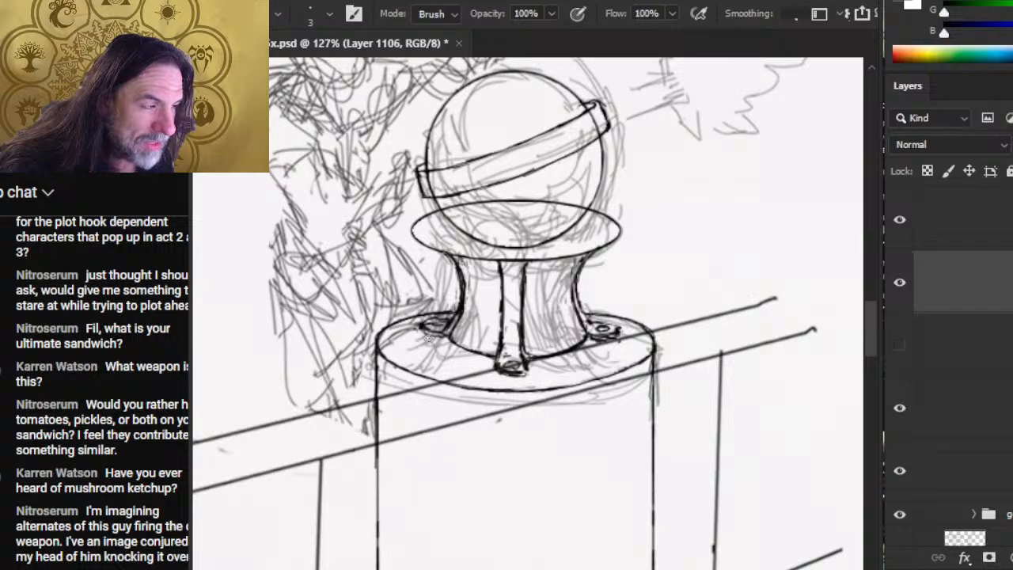
# Rework the left bolt's outline and inner detail, alternating 1 px Brush strokes with 3 px Eraser passes.
pyautogui.press('b')
pyautogui.press('e')
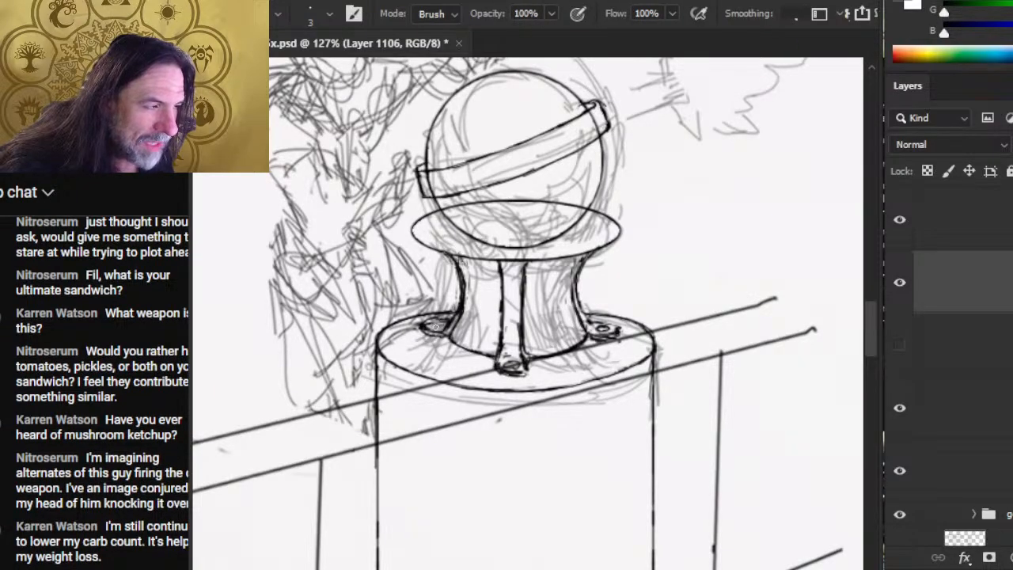
pyautogui.press('b')
pyautogui.press('e')
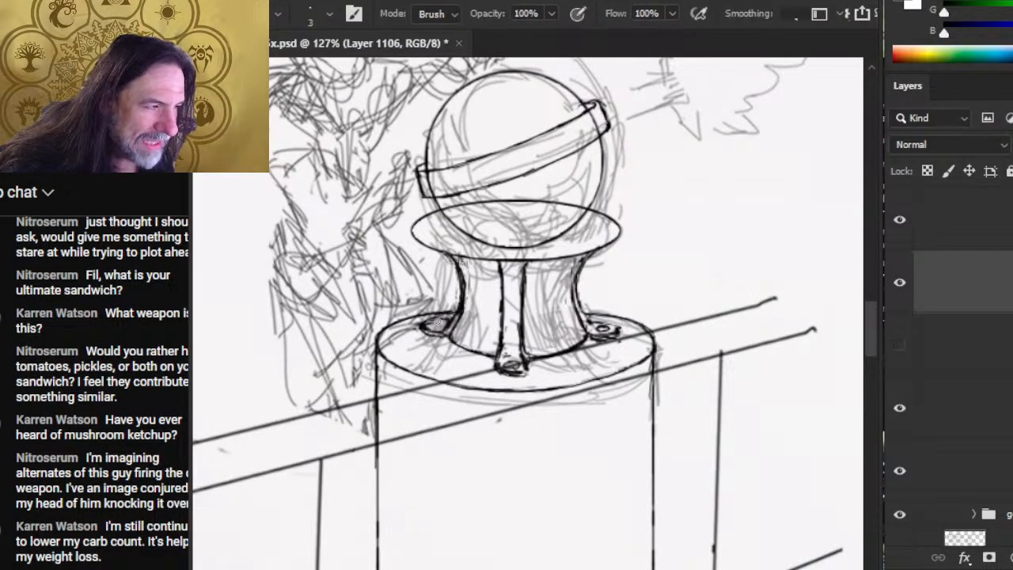
pyautogui.press('b')
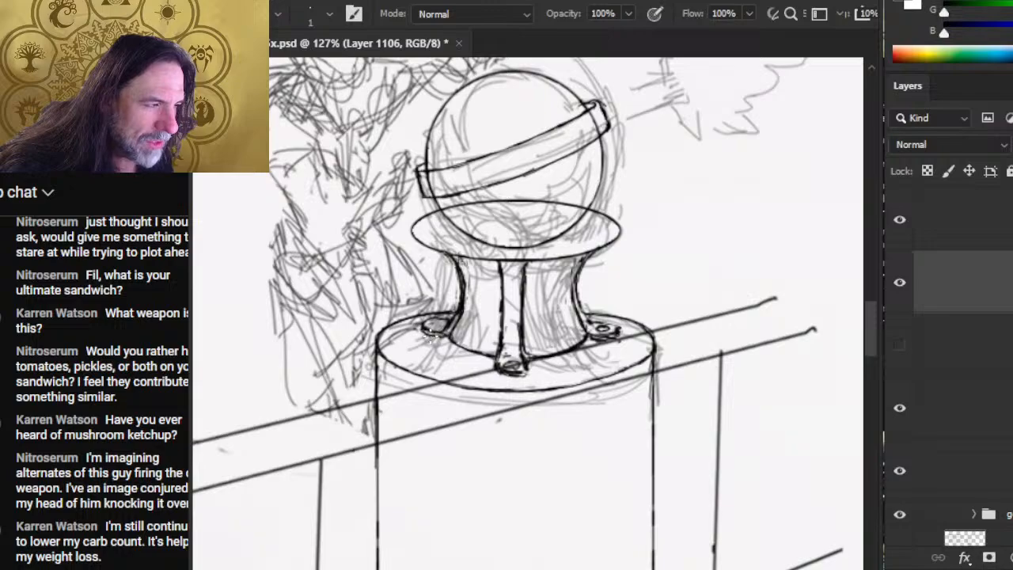
# Refine the left mounting bolt at the foot of the orb's stem with small brush and eraser touches.
pyautogui.press('e')
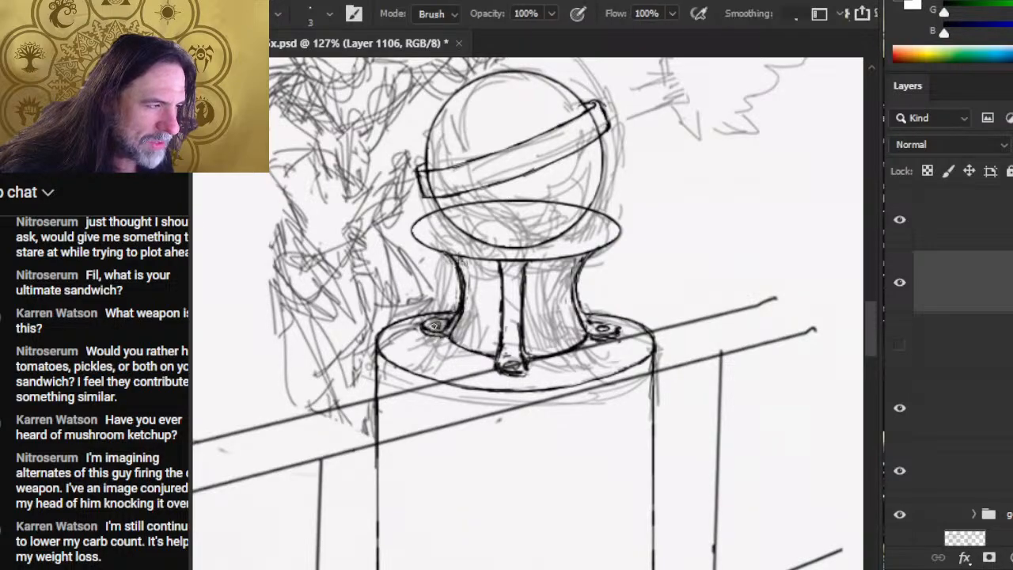
pyautogui.press('b')
pyautogui.press('e')
pyautogui.click(437, 324)
pyautogui.press('b')
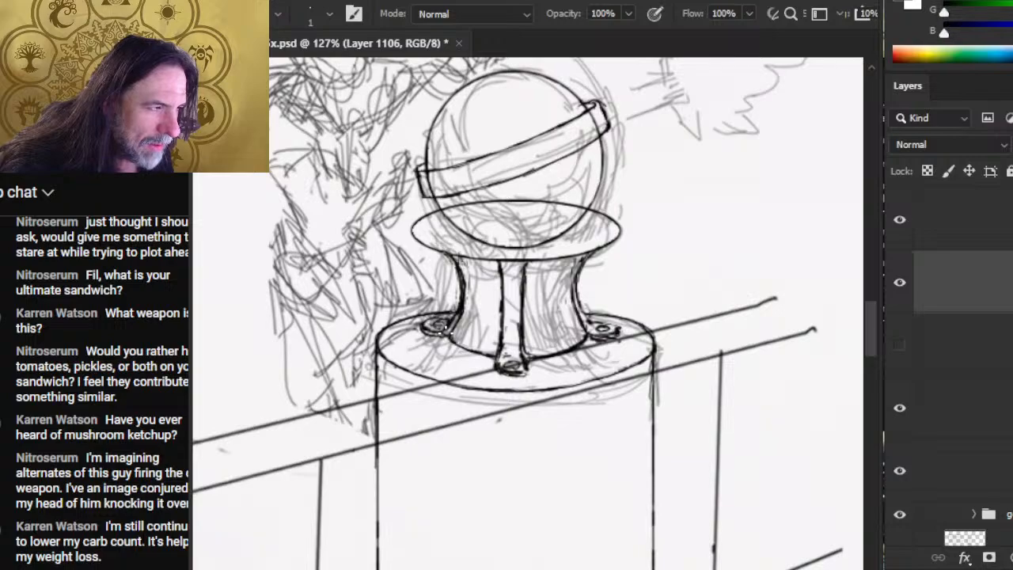
pyautogui.press('e')
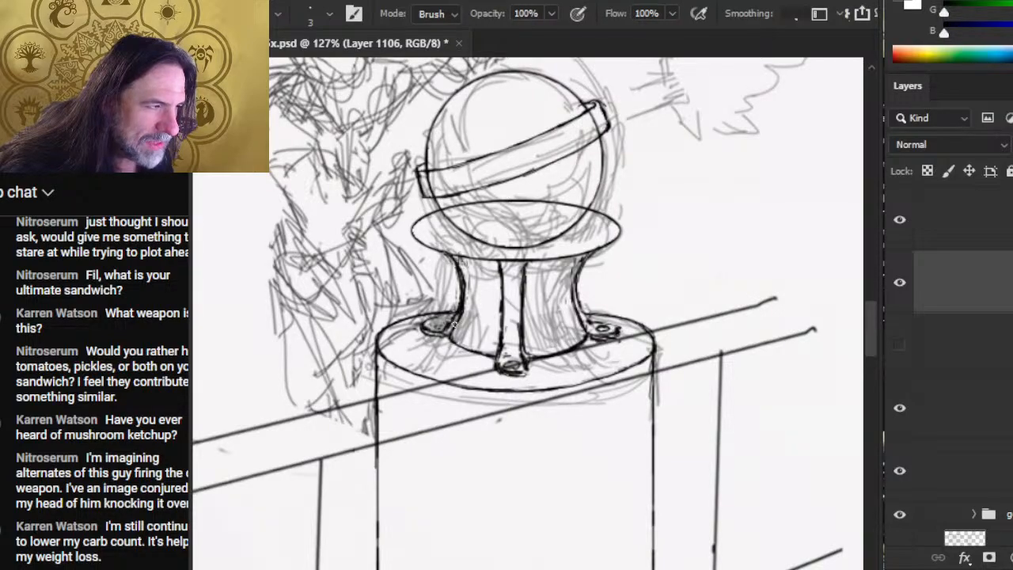
pyautogui.press('b')
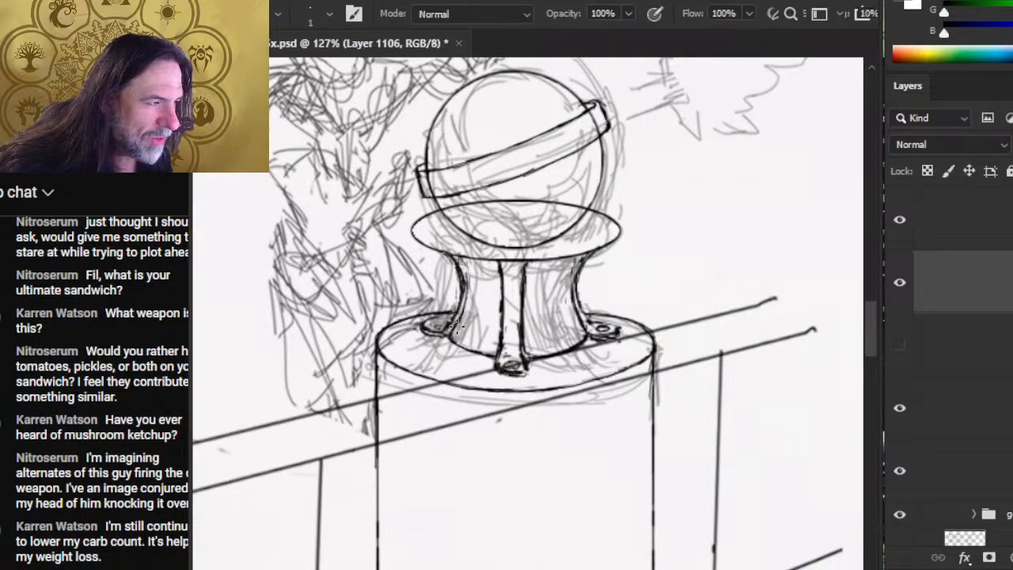
# Redraw the left edge of the orb's flared stem and erase excess ink along the stem's central rib.
pyautogui.moveTo(459, 266); pyautogui.dragTo(463, 317)
pyautogui.press('e')
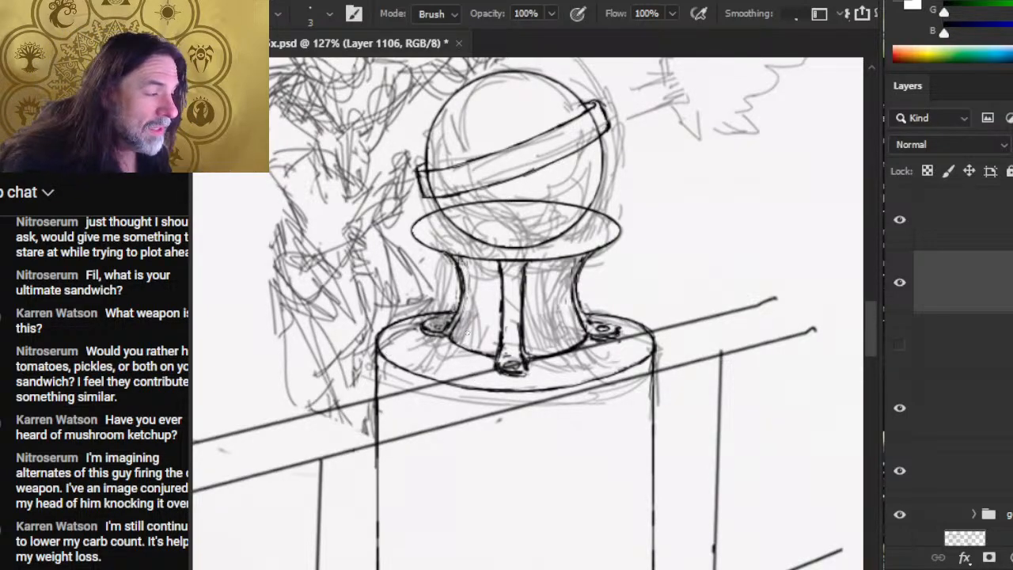
pyautogui.moveTo(498, 300); pyautogui.dragTo(498, 354)
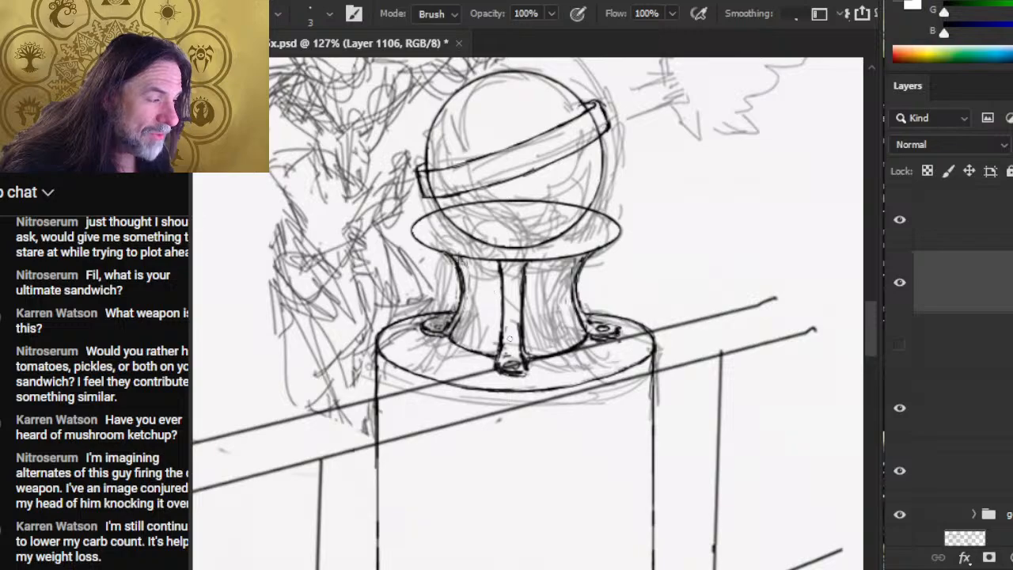
pyautogui.moveTo(519, 319); pyautogui.dragTo(520, 348)
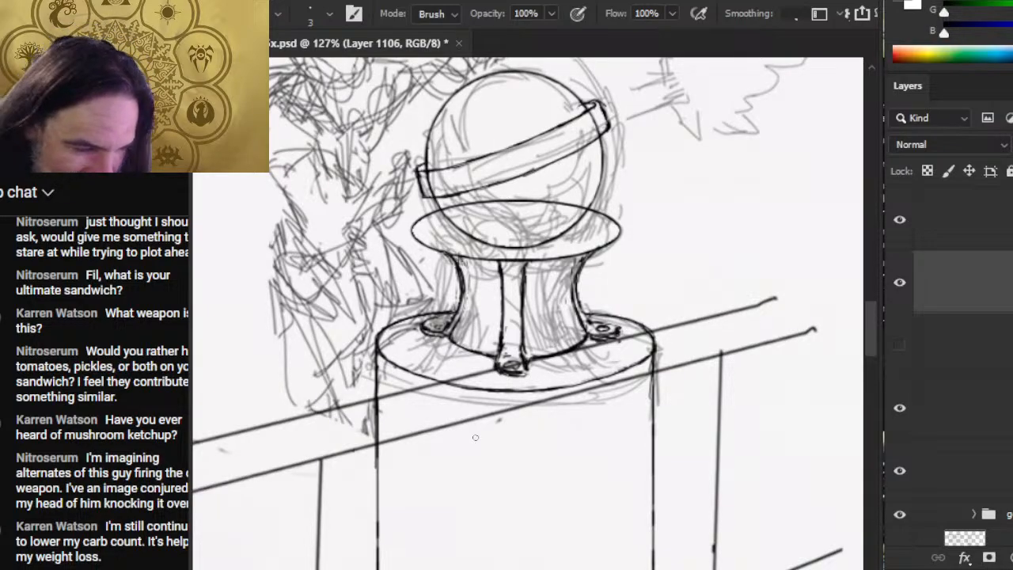
# Switch to the live chat window, widen it, and return to the Photoshop drawing.
pyautogui.hotkey('alt', 'Tab')
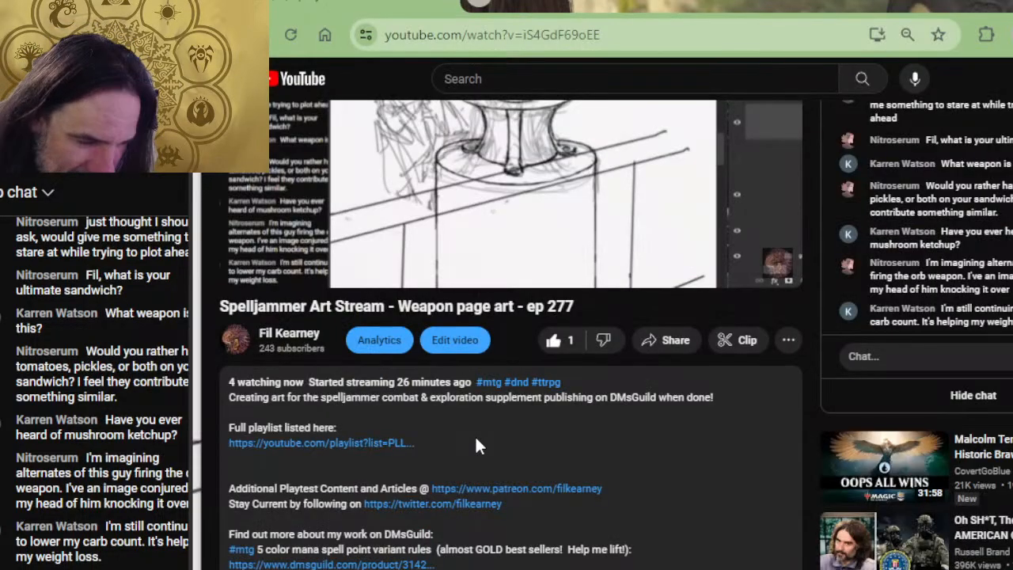
pyautogui.hotkey('alt', 'Tab')
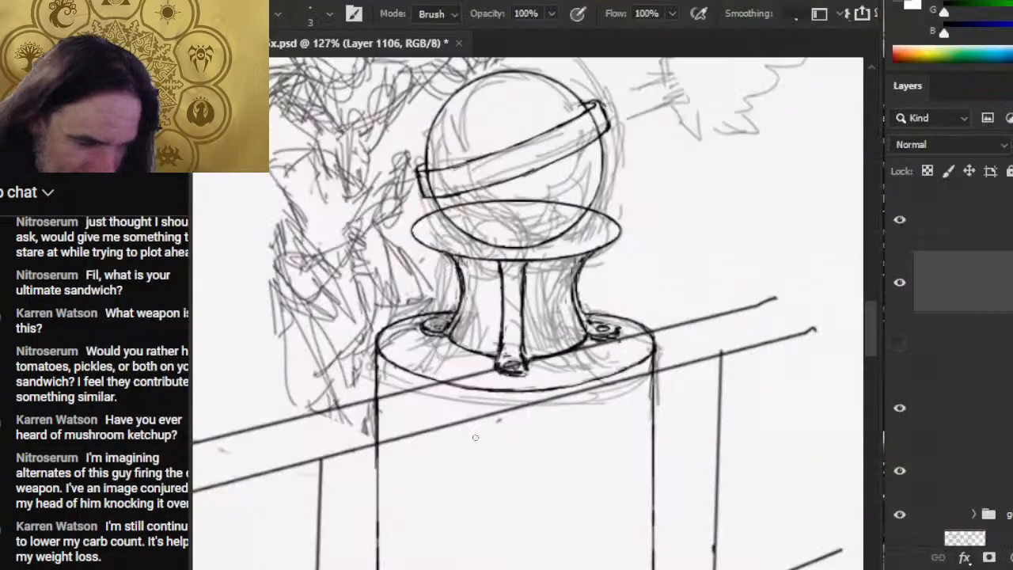
pyautogui.click(103, 172)
pyautogui.hotkey('alt', 'Tab')
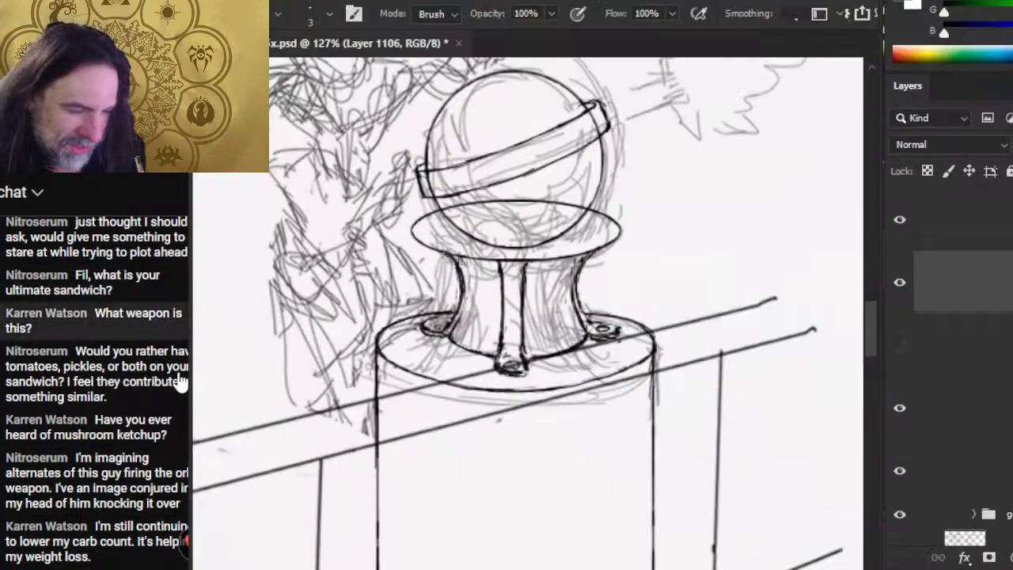
pyautogui.hotkey('alt', 'Tab')
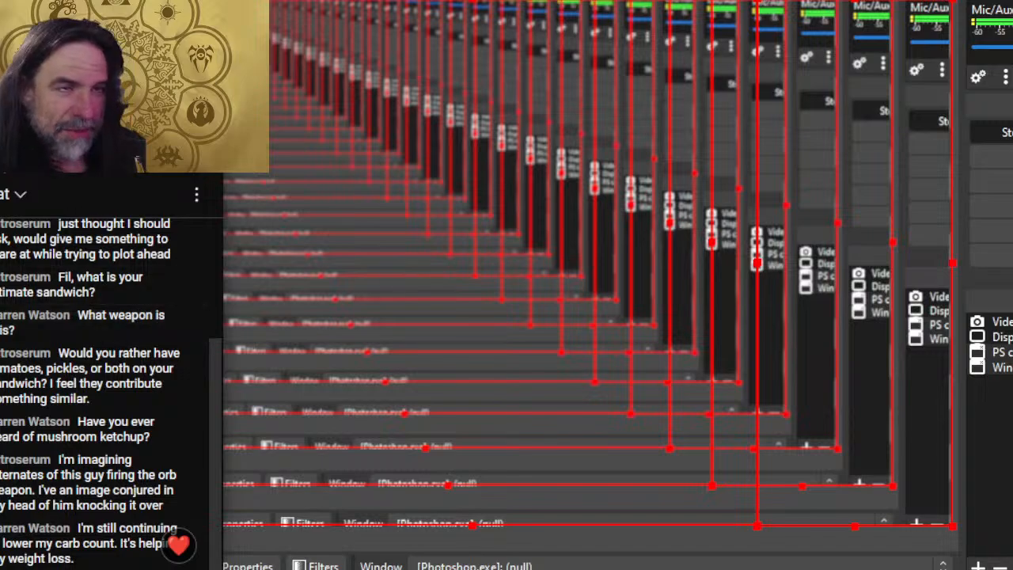
pyautogui.moveTo(226, 387)
pyautogui.mouseDown()
pyautogui.moveTo(240, 378)
pyautogui.moveTo(232, 382)
pyautogui.mouseUp()
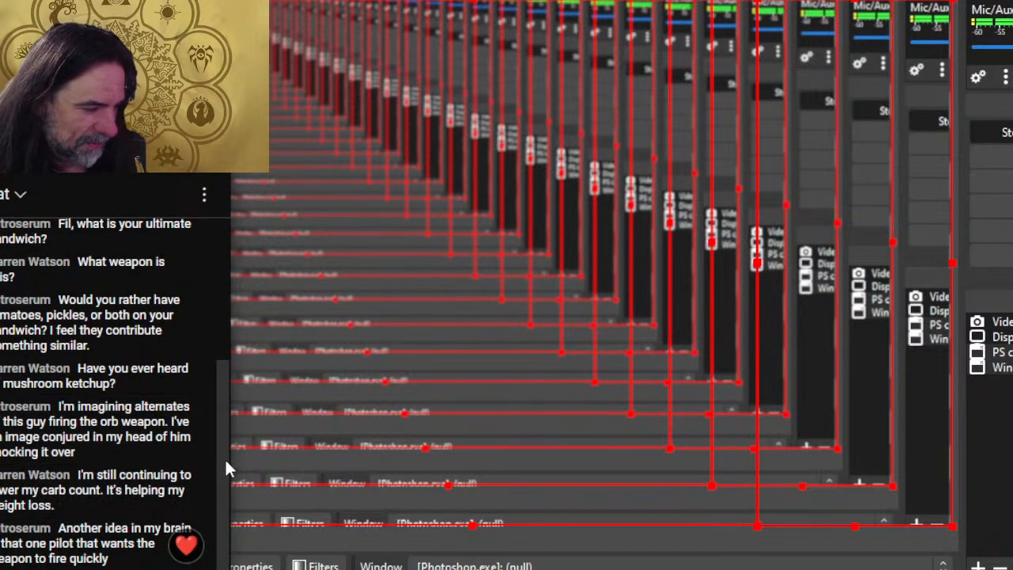
pyautogui.moveTo(229, 459); pyautogui.dragTo(229, 460)
pyautogui.hotkey('alt', 'Tab')
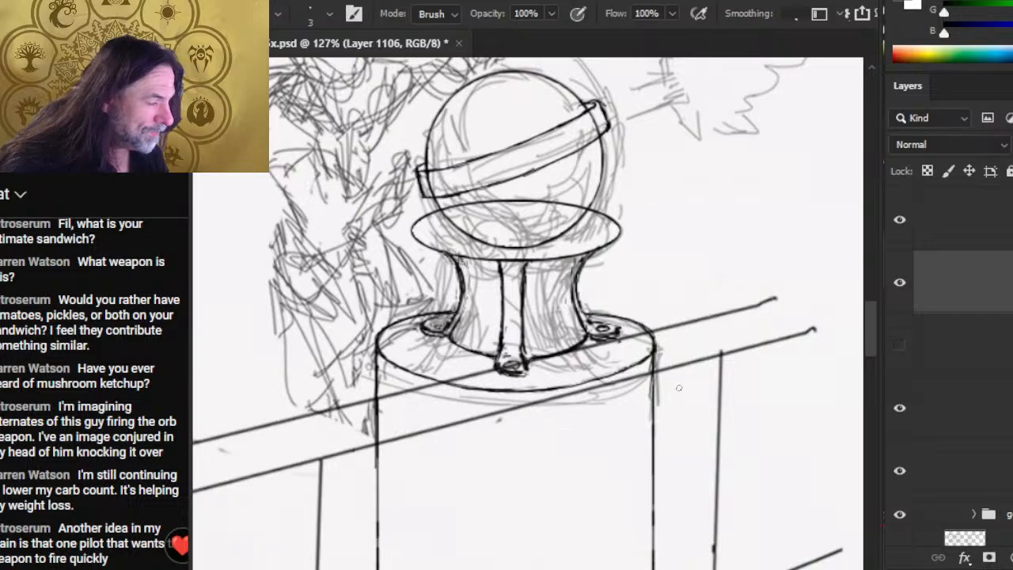
# Lasso the front rim curve of the orb's cylindrical pedestal and copy it to a new layer.
pyautogui.press('z')
pyautogui.keyDown('alt'); pyautogui.click(623, 285); pyautogui.keyUp('alt')
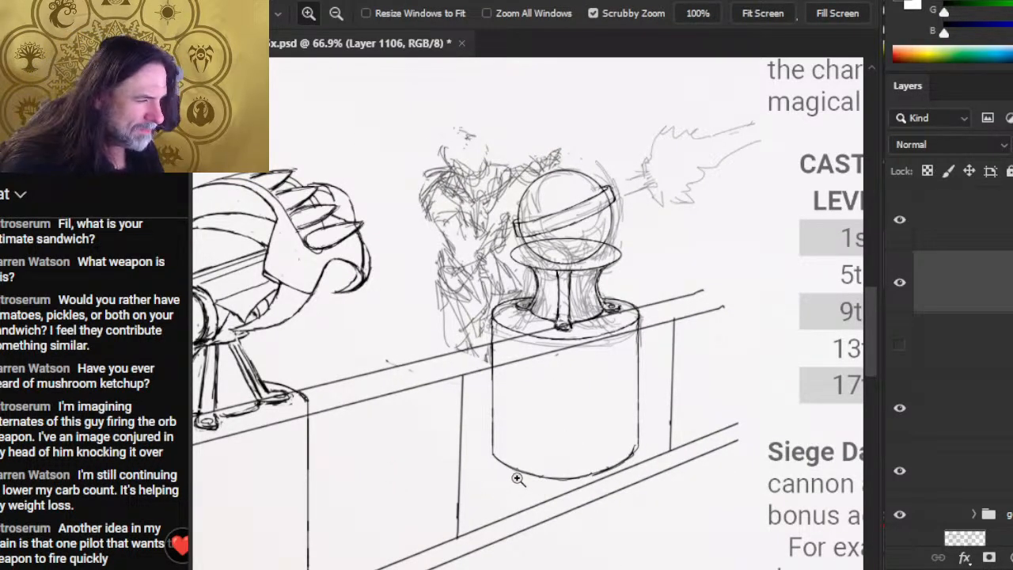
pyautogui.press('l')
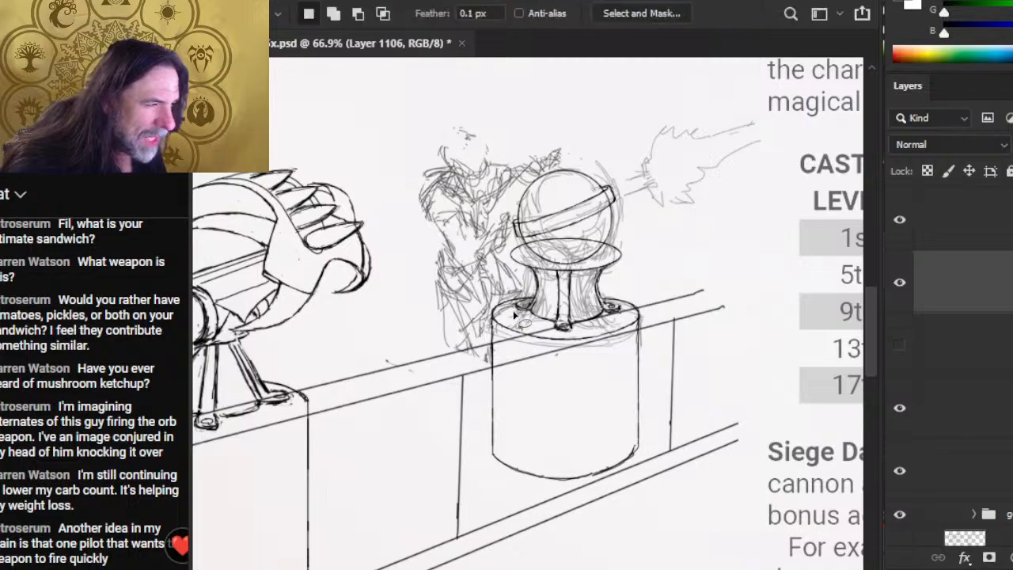
pyautogui.moveTo(509, 310)
pyautogui.mouseDown()
pyautogui.moveTo(488, 341)
pyautogui.moveTo(609, 357)
pyautogui.moveTo(646, 318)
pyautogui.moveTo(536, 331)
pyautogui.mouseUp()
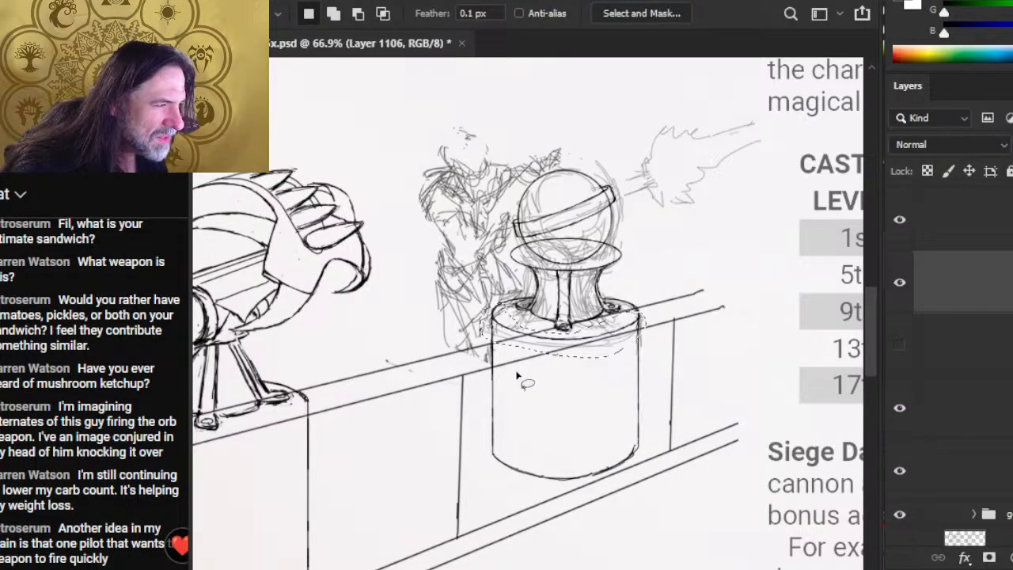
pyautogui.click(899, 283)
pyautogui.click(900, 285)
pyautogui.hotkey('ctrl', 'shift', 'j')
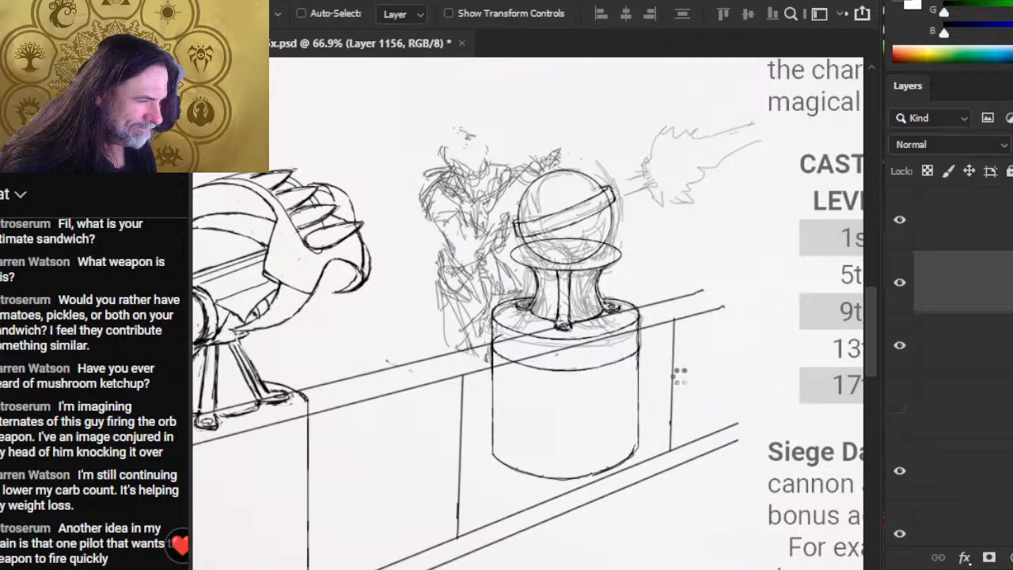
# Move the copied rim curve straight down to the base of the cylindrical pedestal as its new bottom edge.
pyautogui.press('Down')
pyautogui.press('Down')
pyautogui.press('Down')
pyautogui.press('Down')
pyautogui.press('Down')
pyautogui.press('Down')
pyautogui.press('Down')
pyautogui.press('Down')
pyautogui.press('Down')
pyautogui.press('Down')
pyautogui.press('Down')
pyautogui.press('Down')
pyautogui.press('Down')
pyautogui.press('Down')
pyautogui.press('Down')
pyautogui.press('Down')
pyautogui.press('Down')
pyautogui.press('Down')
pyautogui.press('Down')
pyautogui.press('Down')
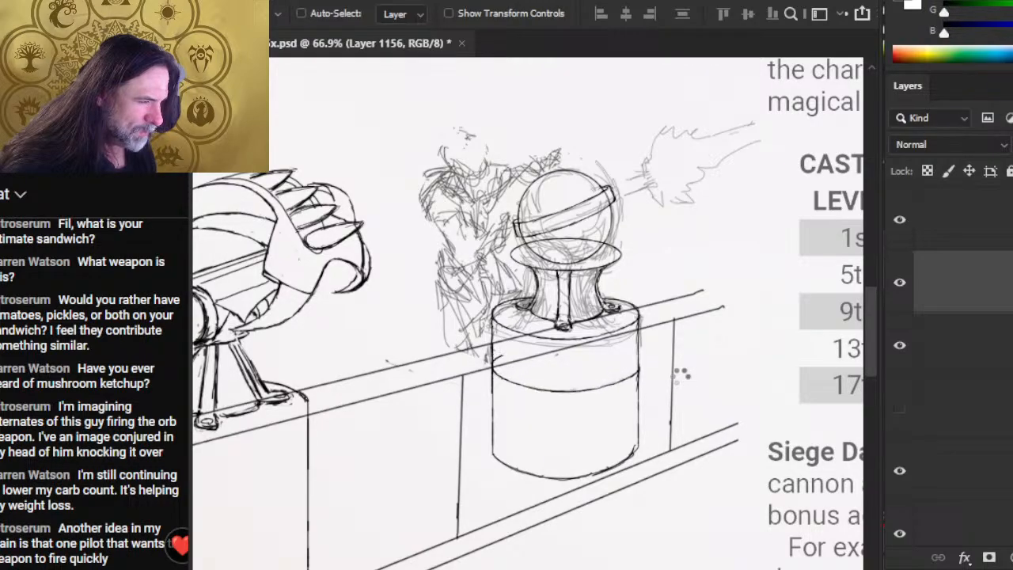
pyautogui.press('Down')
pyautogui.press('Down')
pyautogui.press('Down')
pyautogui.press('Down')
pyautogui.press('Down')
pyautogui.press('Down')
pyautogui.press('Down')
pyautogui.press('Down')
pyautogui.press('Down')
pyautogui.press('Down')
pyautogui.press('Down')
pyautogui.press('Down')
pyautogui.press('Down')
pyautogui.press('Down')
pyautogui.press('Down')
pyautogui.press('Down')
pyautogui.press('Down')
pyautogui.press('Down')
pyautogui.press('Down')
pyautogui.press('Down')
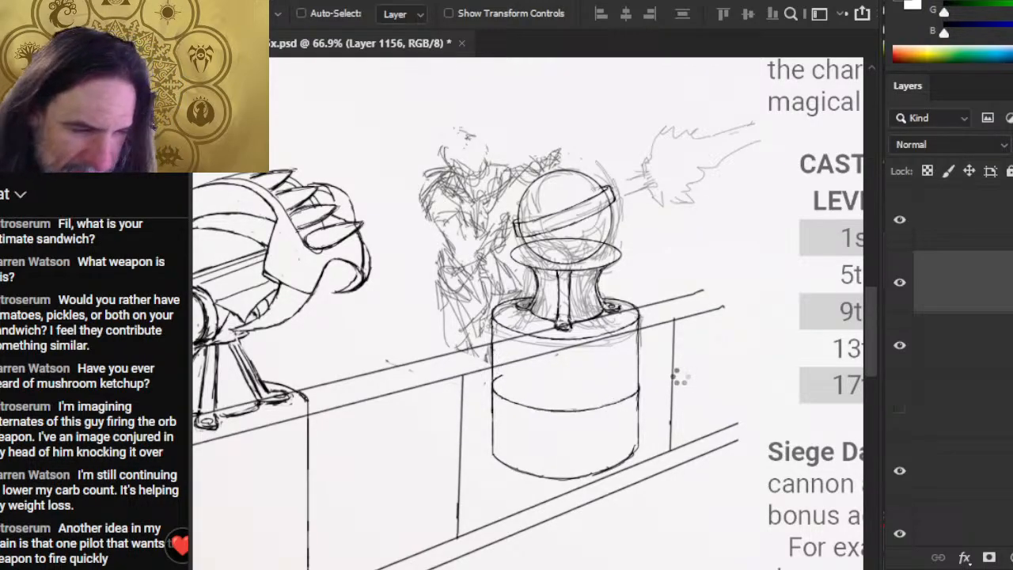
pyautogui.press('Down')
pyautogui.press('Down')
pyautogui.press('Down')
pyautogui.press('Down')
pyautogui.press('Down')
pyautogui.press('Down')
pyautogui.press('Down')
pyautogui.press('Down')
pyautogui.press('Down')
pyautogui.press('Down')
pyautogui.press('Down')
pyautogui.press('Down')
pyautogui.press('Down')
pyautogui.press('Down')
pyautogui.press('Down')
pyautogui.press('Down')
pyautogui.press('Down')
pyautogui.press('Down')
pyautogui.press('Down')
pyautogui.press('Down')
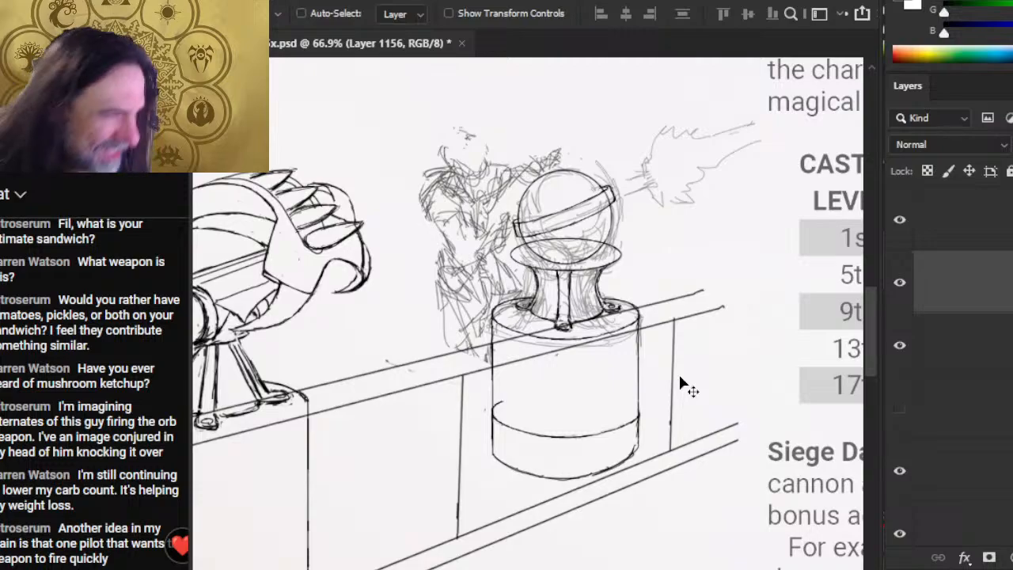
pyautogui.press('Down')
pyautogui.press('Down')
pyautogui.press('Down')
pyautogui.press('Down')
pyautogui.press('Down')
pyautogui.press('Down')
pyautogui.press('Down')
pyautogui.press('Down')
pyautogui.press('Down')
pyautogui.press('Down')
pyautogui.press('Down')
pyautogui.press('Down')
pyautogui.press('Down')
pyautogui.press('Down')
pyautogui.press('Down')
pyautogui.press('Down')
pyautogui.press('Down')
pyautogui.press('Down')
pyautogui.press('Down')
pyautogui.press('Down')
pyautogui.press('Down')
pyautogui.press('Down')
pyautogui.press('Down')
pyautogui.press('Down')
pyautogui.press('Down')
pyautogui.press('Down')
pyautogui.press('Down')
pyautogui.press('Down')
pyautogui.press('Down')
pyautogui.press('Down')
pyautogui.press('Down')
pyautogui.press('Down')
pyautogui.press('Down')
pyautogui.press('Down')
pyautogui.press('Down')
pyautogui.press('Down')
pyautogui.press('Down')
pyautogui.press('Down')
pyautogui.press('Down')
pyautogui.press('Down')
pyautogui.press('Down')
pyautogui.press('Down')
pyautogui.press('Down')
pyautogui.press('Down')
pyautogui.press('Down')
pyautogui.press('Down')
pyautogui.press('Down')
pyautogui.press('Down')
pyautogui.press('Down')
pyautogui.press('Down')
pyautogui.press('Down')
pyautogui.press('Up')
pyautogui.press('Up')
pyautogui.press('Up')
pyautogui.press('Up')
pyautogui.press('Up')
pyautogui.press('Up')
pyautogui.press('Up')
pyautogui.press('Up')
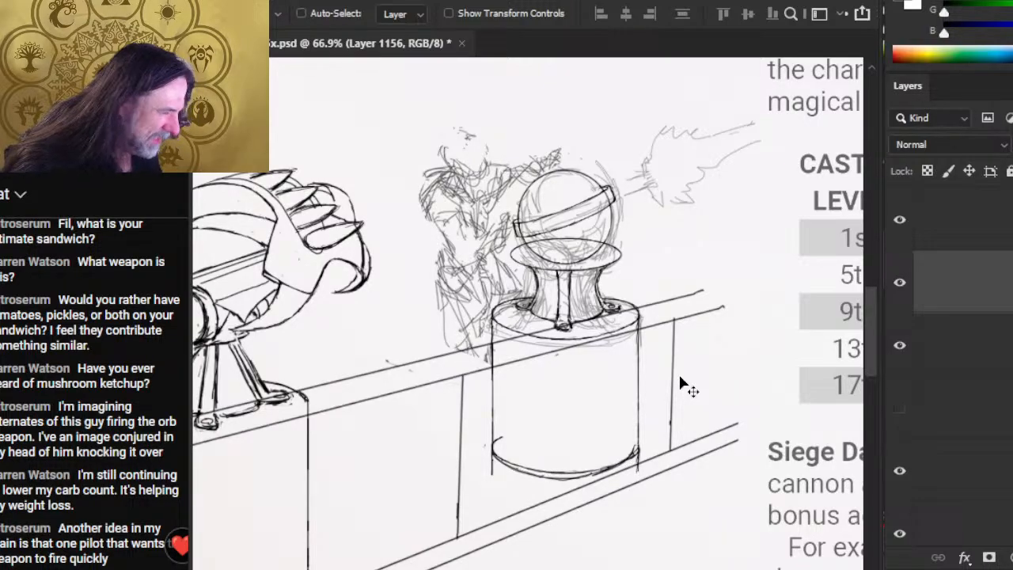
# Erase the pedestal's old bottom curve and overshooting side lines on Layer 1106, and trim the stray curve end on Layer 1156.
pyautogui.click(958, 345)
pyautogui.press('b')
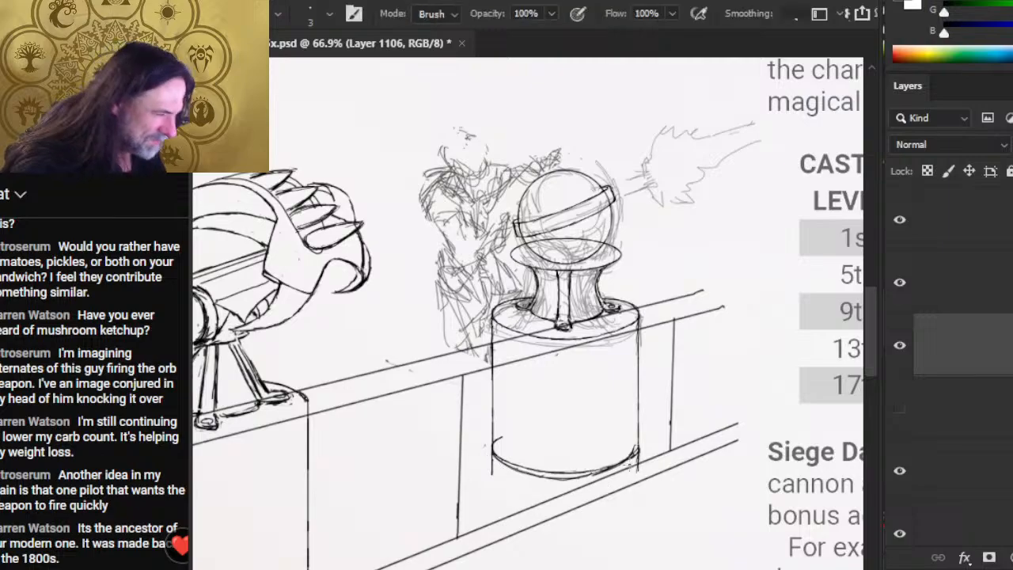
pyautogui.moveTo(495, 464); pyautogui.dragTo(554, 477)
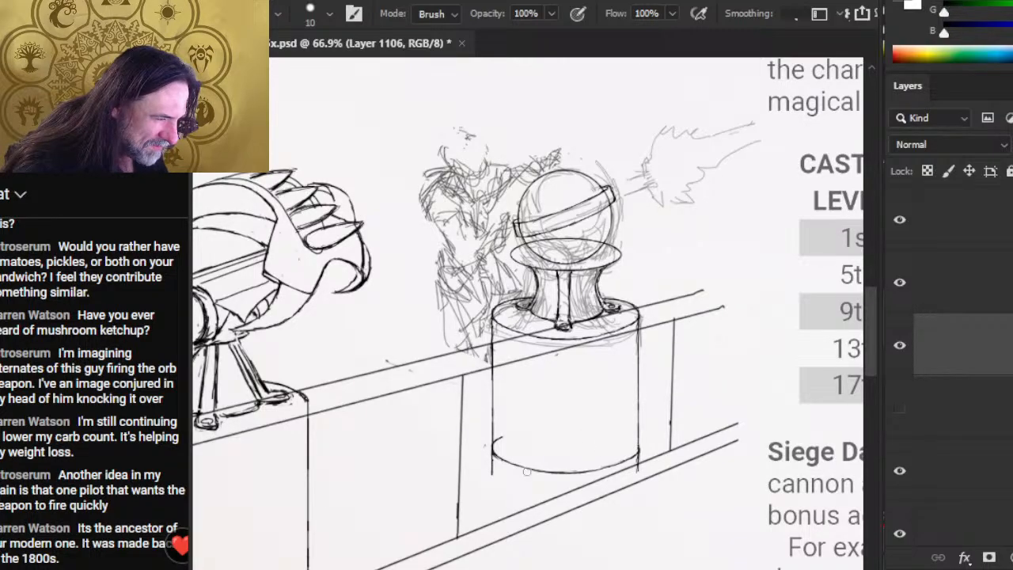
pyautogui.click(945, 305)
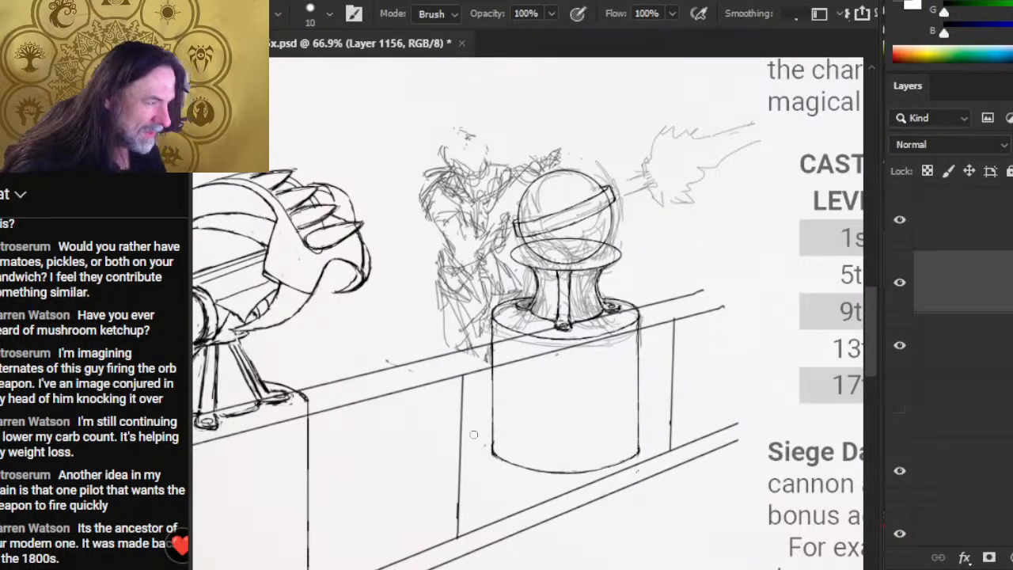
pyautogui.press('b')
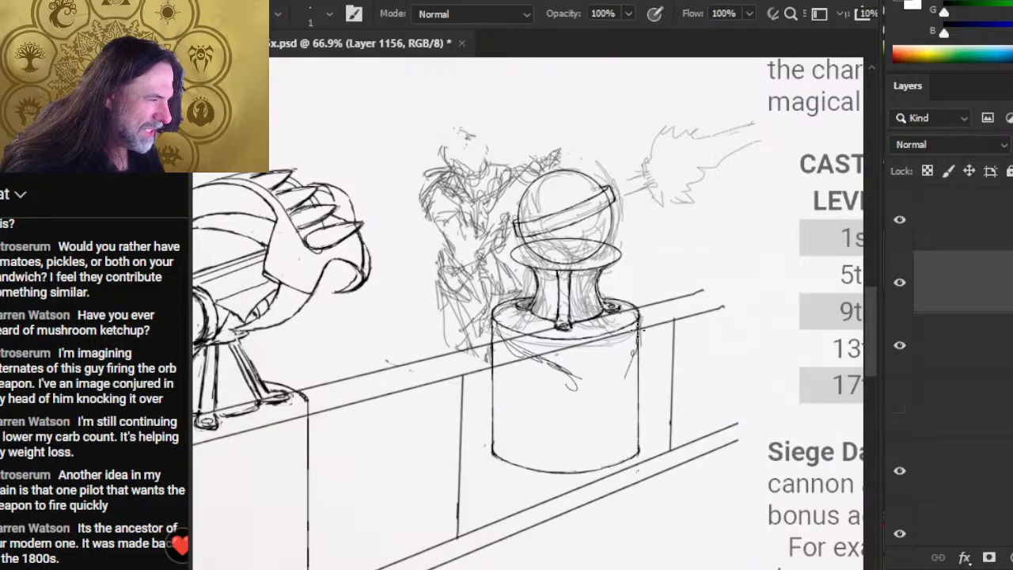
pyautogui.moveTo(604, 399); pyautogui.dragTo(590, 414)
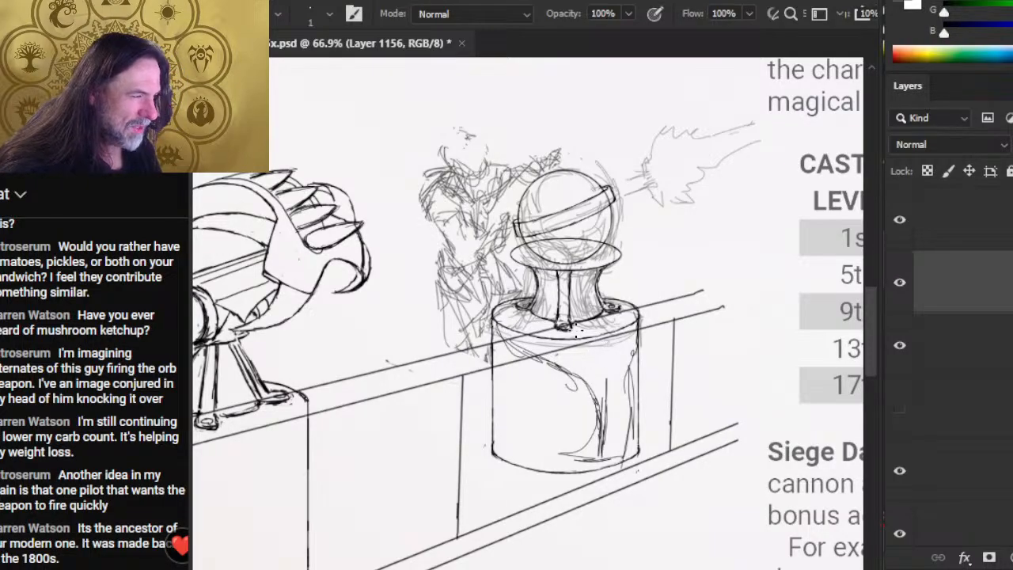
pyautogui.press('v')
pyautogui.hotkey('ctrl', 'z')
pyautogui.hotkey('ctrl', 'z')
pyautogui.hotkey('ctrl', 'z')
pyautogui.hotkey('ctrl', 'z')
pyautogui.hotkey('ctrl', 'z')
pyautogui.hotkey('ctrl', 'z')
pyautogui.hotkey('ctrl', 'z')
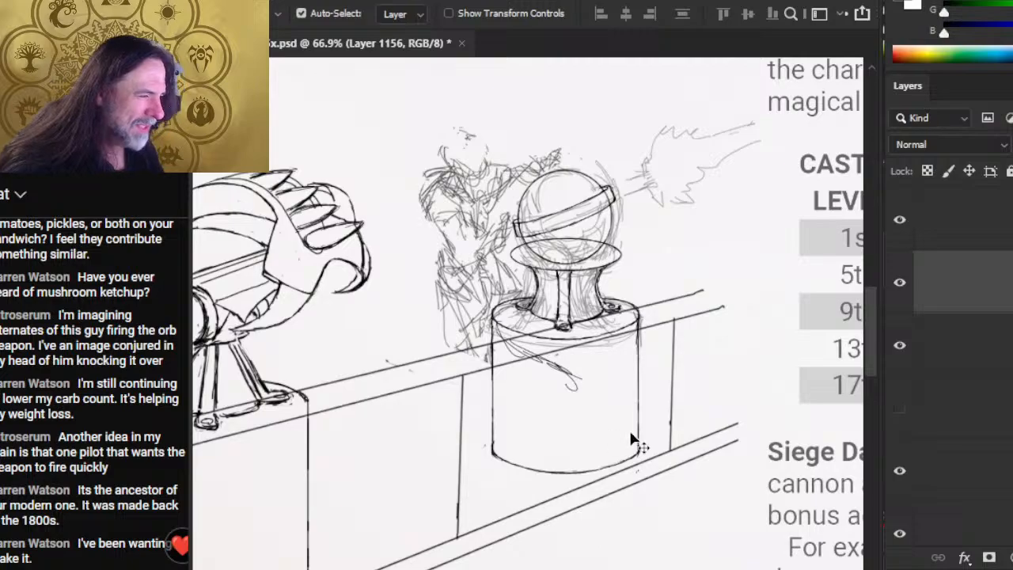
pyautogui.hotkey('ctrl', 'z')
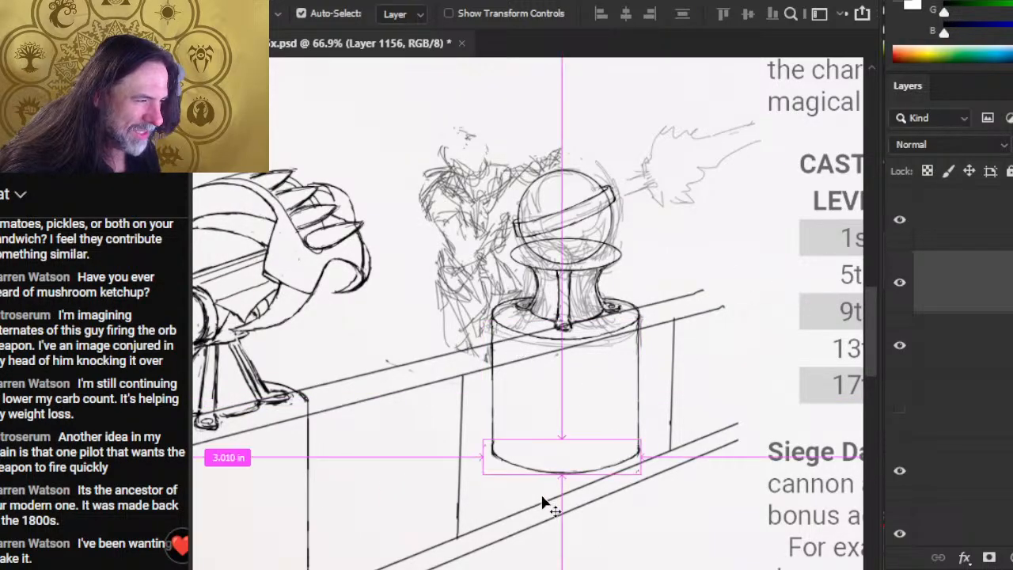
# Merge Layer 1156, holding the pedestal's new bottom curve, down into Layer 1106.
pyautogui.moveTo(600, 383); pyautogui.dragTo(532, 422)
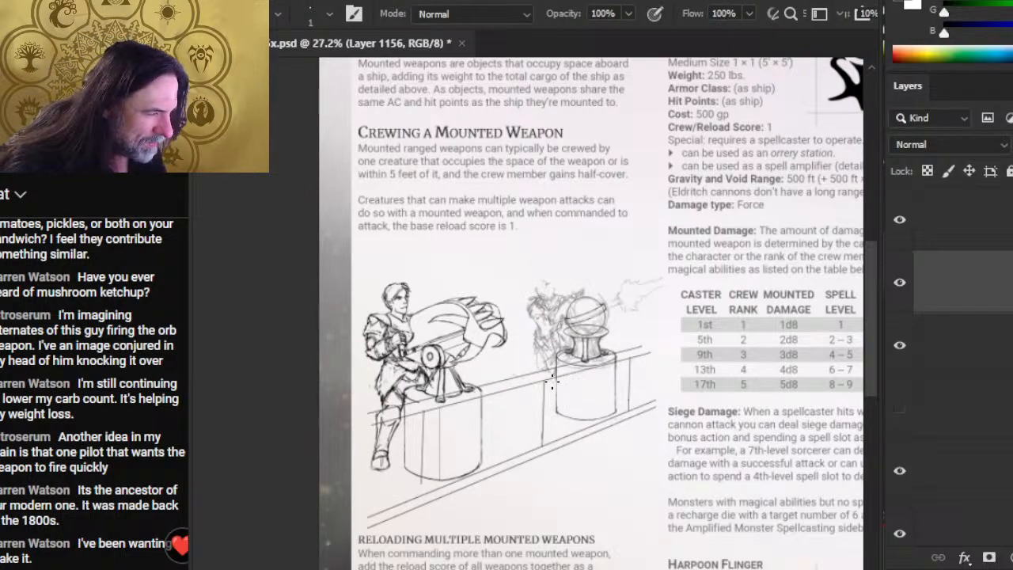
pyautogui.moveTo(650, 353); pyautogui.dragTo(648, 429)
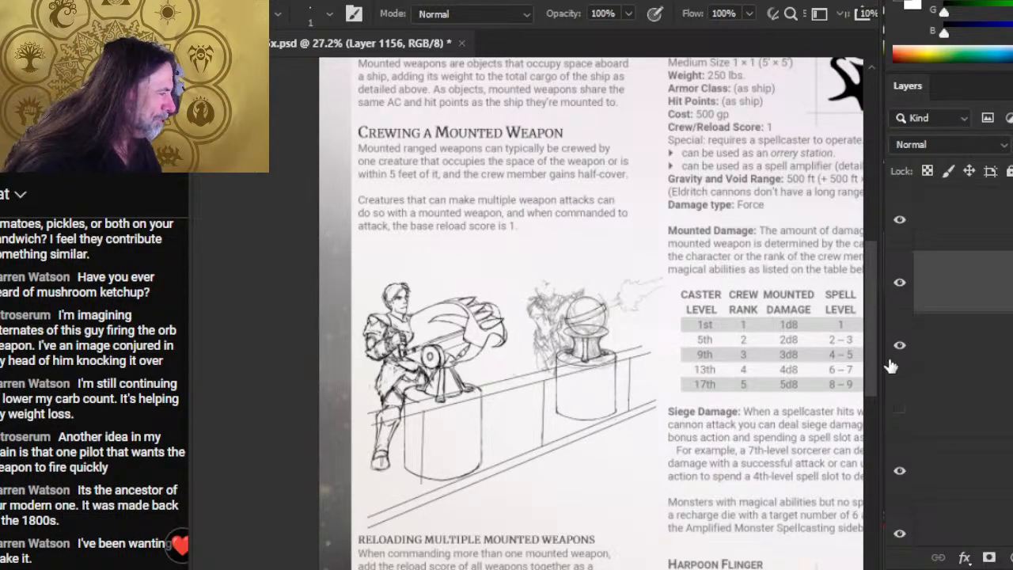
pyautogui.rightClick(961, 279)
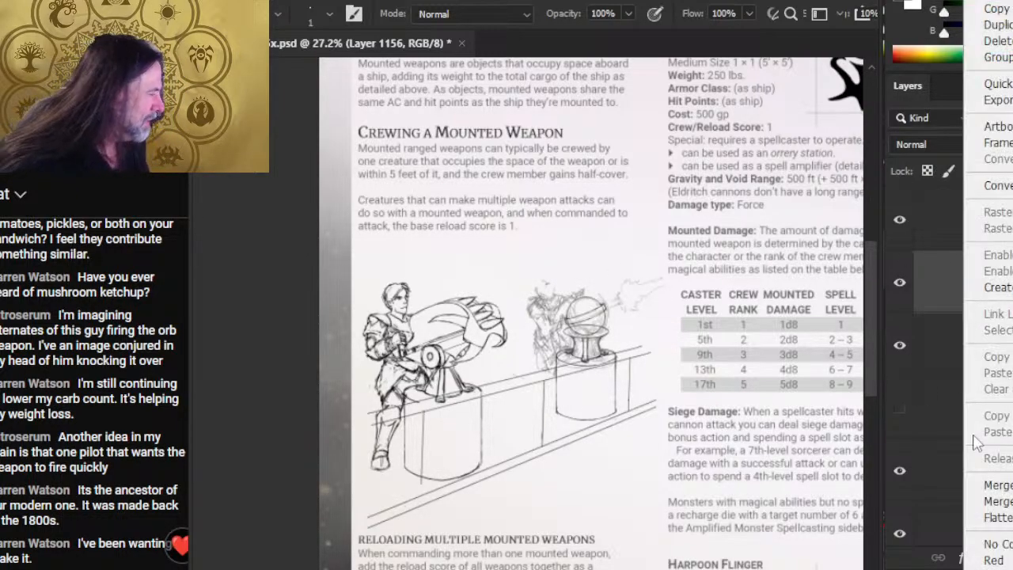
pyautogui.click(978, 488)
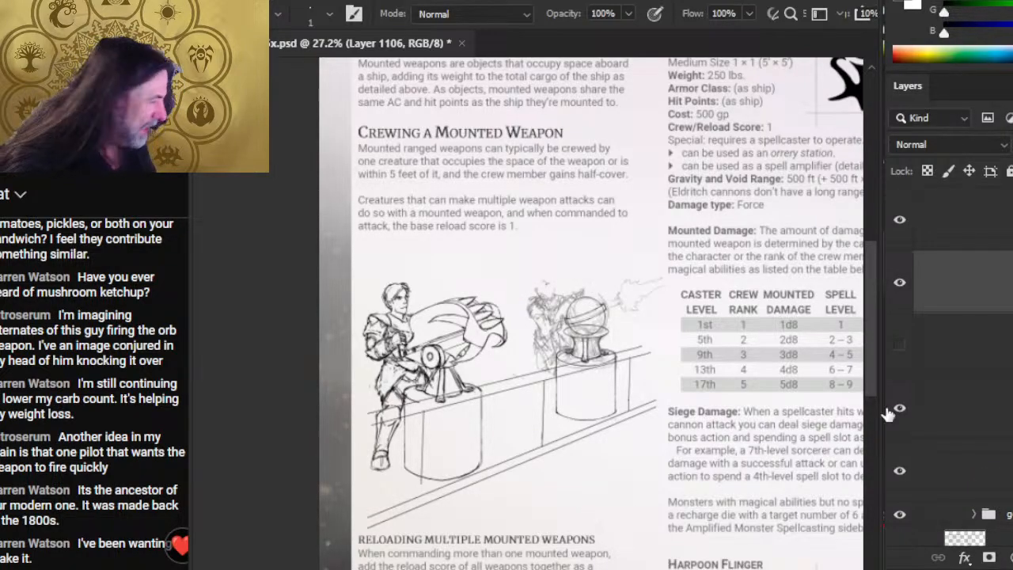
# Show the hidden sketch layer of the caster figure standing behind the orb weapon.
pyautogui.click(900, 346)
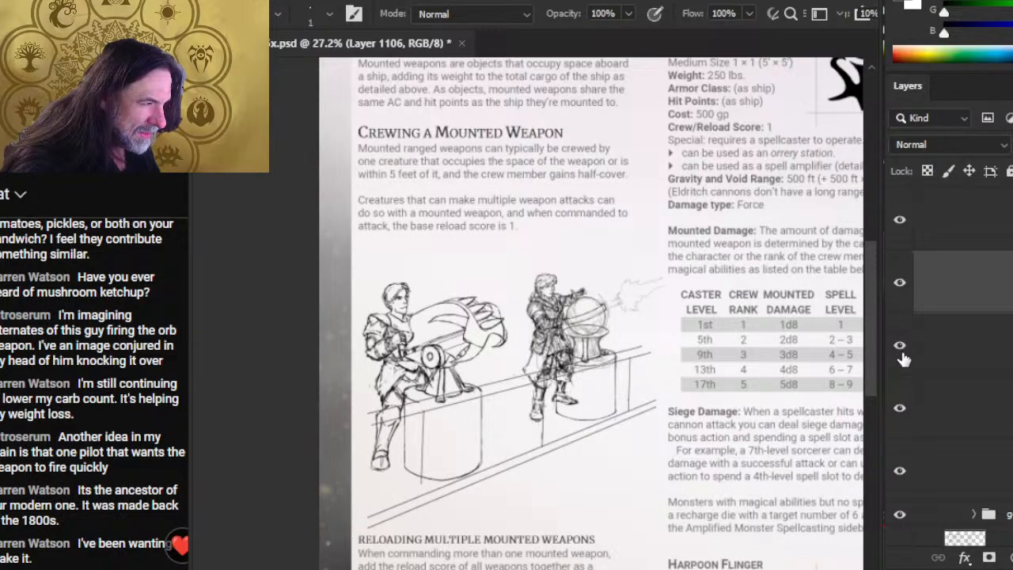
pyautogui.click(901, 349)
pyautogui.click(903, 349)
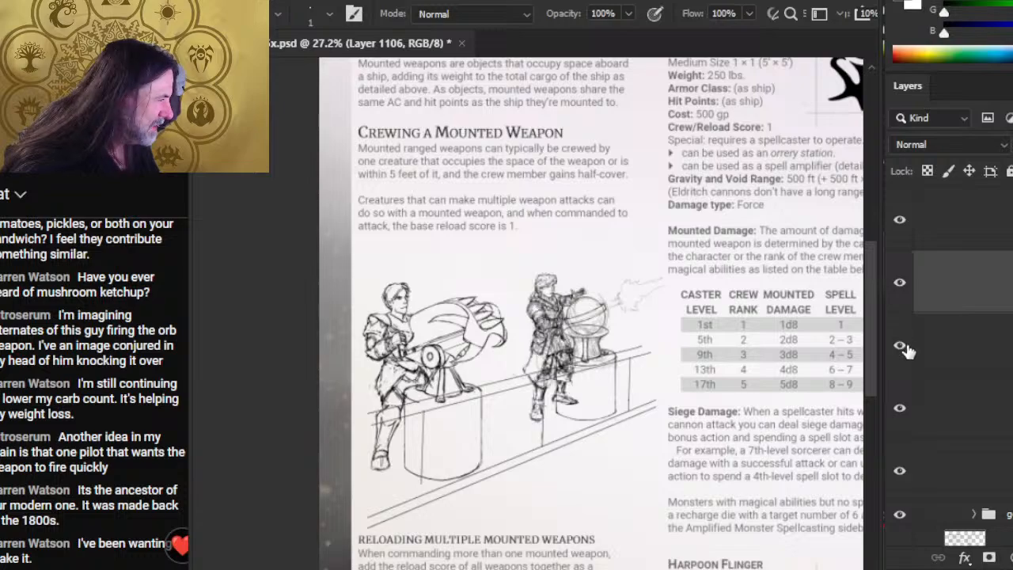
pyautogui.press('z')
pyautogui.moveTo(594, 330); pyautogui.dragTo(621, 332)
pyautogui.press('l')
pyautogui.rightClick(602, 352)
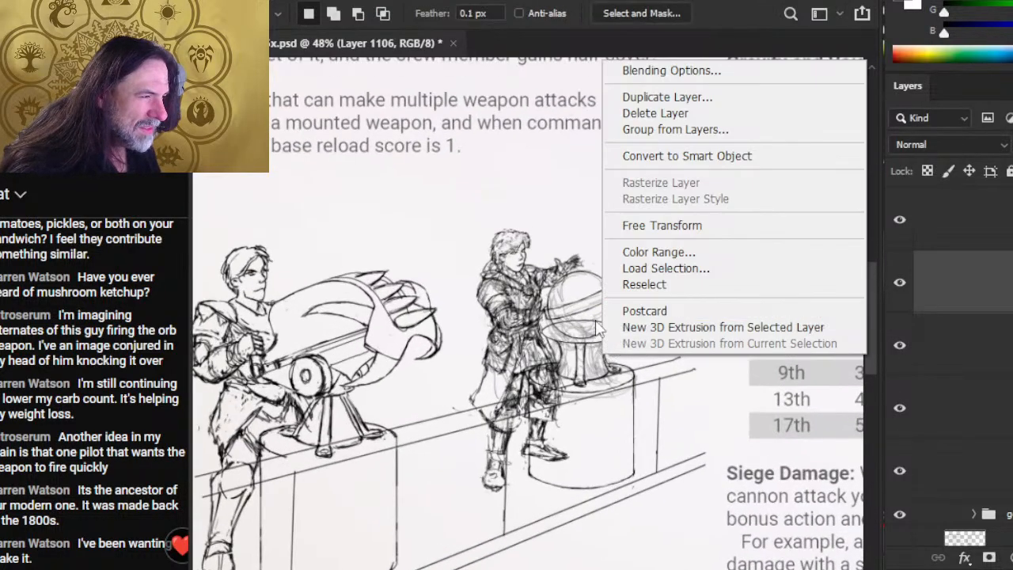
pyautogui.click(720, 228)
pyautogui.press('Return')
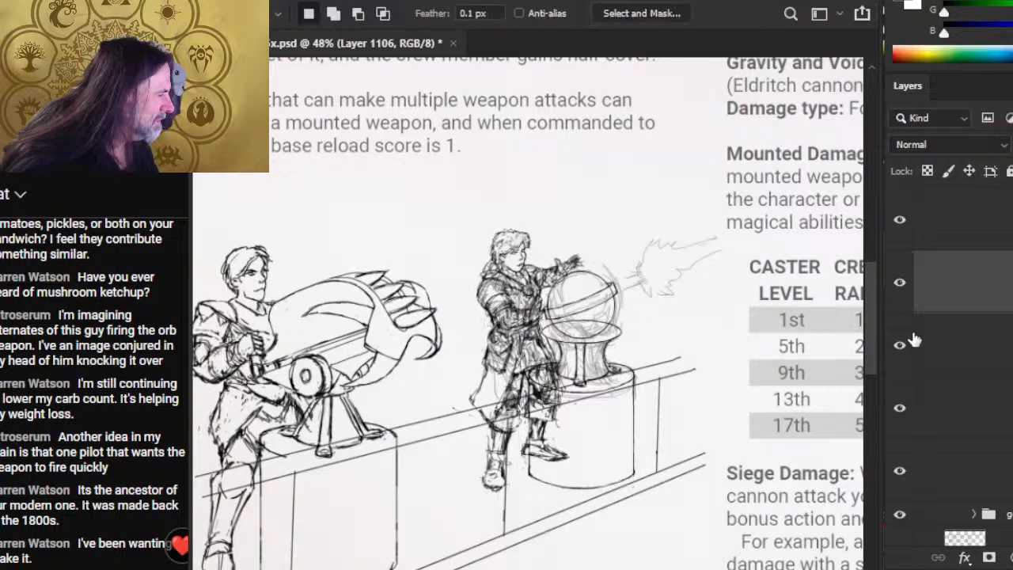
# Toggle the visibility of the neighbouring sketch layers to identify which ones hold the caster figure and the orb weapon.
pyautogui.click(900, 285)
pyautogui.click(900, 285)
pyautogui.click(900, 219)
pyautogui.click(900, 219)
pyautogui.click(899, 409)
pyautogui.click(900, 409)
pyautogui.click(899, 470)
pyautogui.click(902, 471)
pyautogui.click(900, 409)
pyautogui.click(899, 409)
pyautogui.click(900, 345)
pyautogui.click(899, 346)
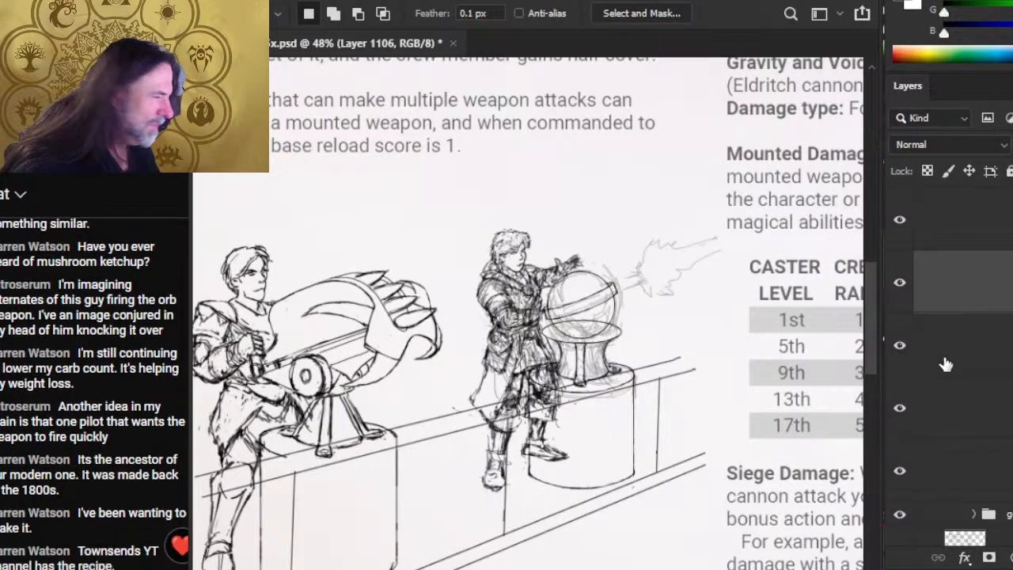
# Select the two layers of the caster figure and scale the figure down slightly from its top edge with Free Transform.
pyautogui.click(947, 353)
pyautogui.doubleClick(954, 356)
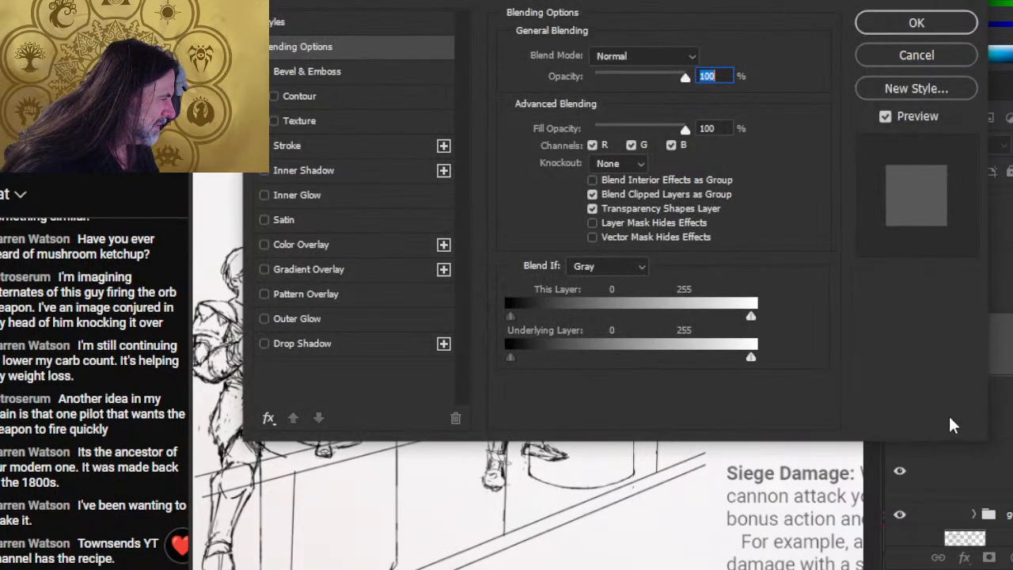
pyautogui.press('Escape')
pyautogui.moveTo(960, 360); pyautogui.dragTo(954, 458)
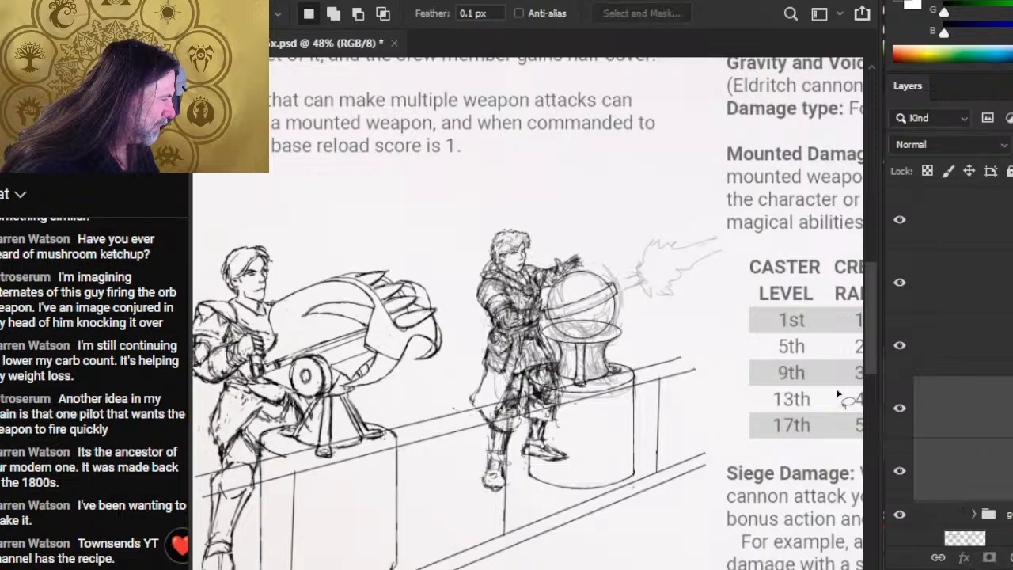
pyautogui.rightClick(560, 236)
pyautogui.click(621, 400)
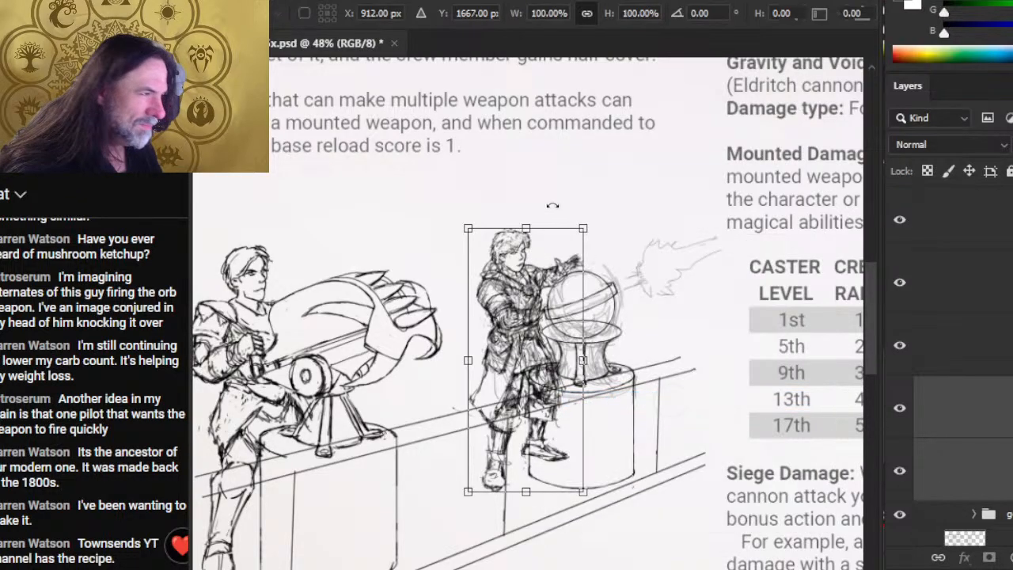
pyautogui.moveTo(528, 225); pyautogui.dragTo(525, 238)
pyautogui.press('Return')
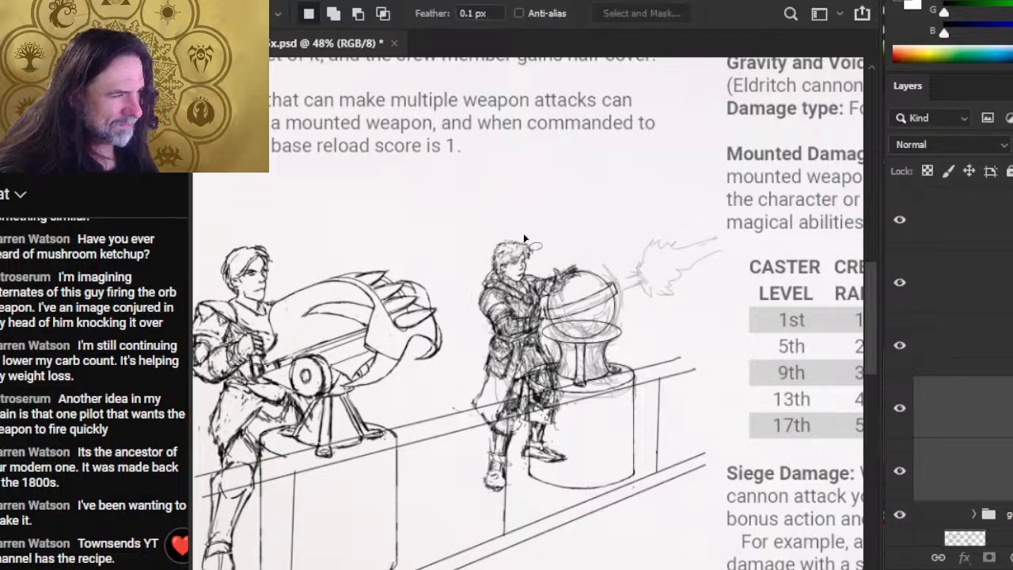
# Nudge the scaled caster figure slightly left relative to the orb.
pyautogui.press('v')
pyautogui.press('Left')
pyautogui.press('Left')
pyautogui.press('Left')
pyautogui.press('Left')
pyautogui.press('Left')
pyautogui.press('Left')
pyautogui.press('Left')
pyautogui.press('Left')
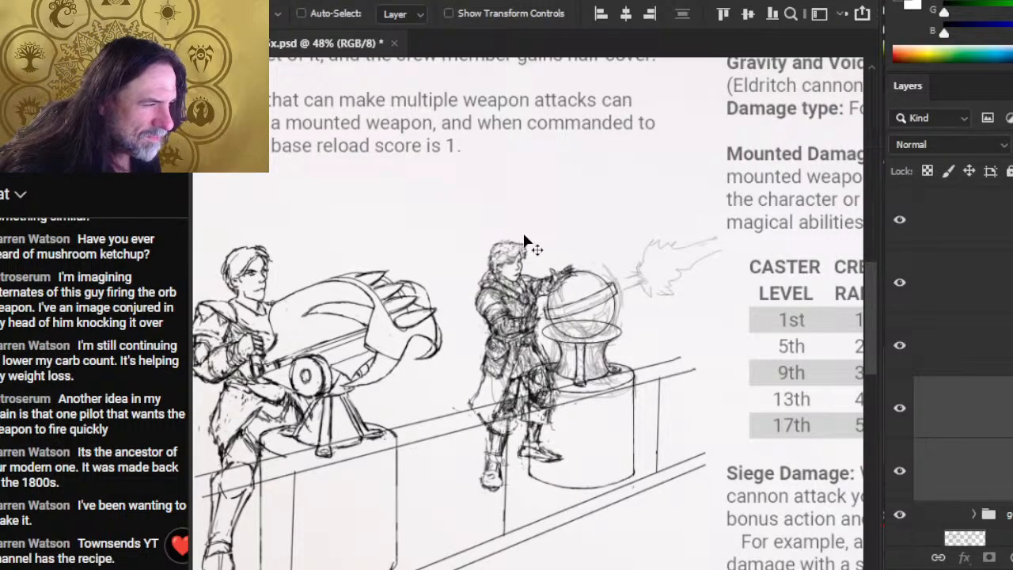
pyautogui.press('Left')
pyautogui.press('Left')
pyautogui.press('Left')
pyautogui.press('Left')
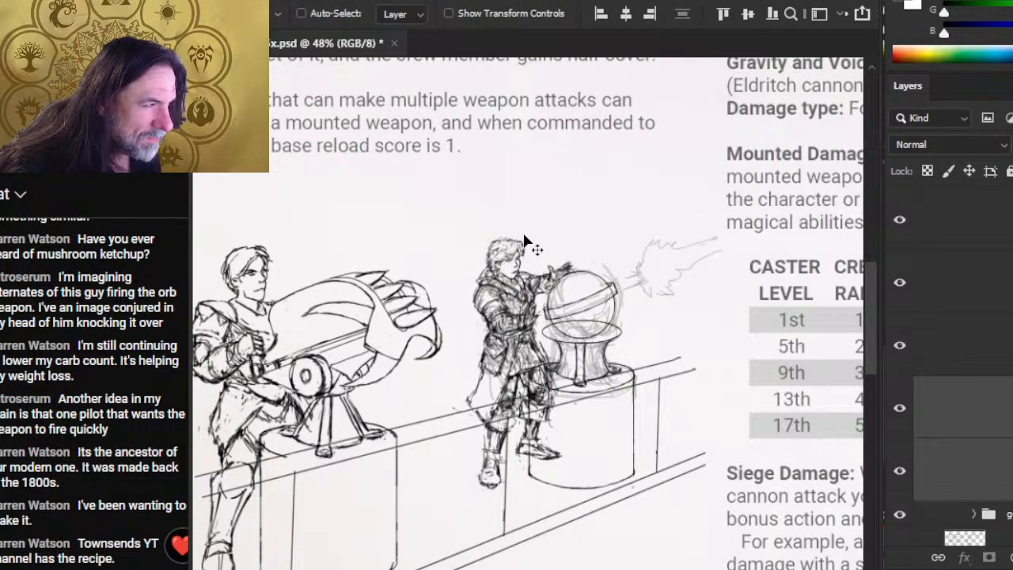
pyautogui.press('Right')
pyautogui.press('Right')
pyautogui.press('Right')
pyautogui.press('Right')
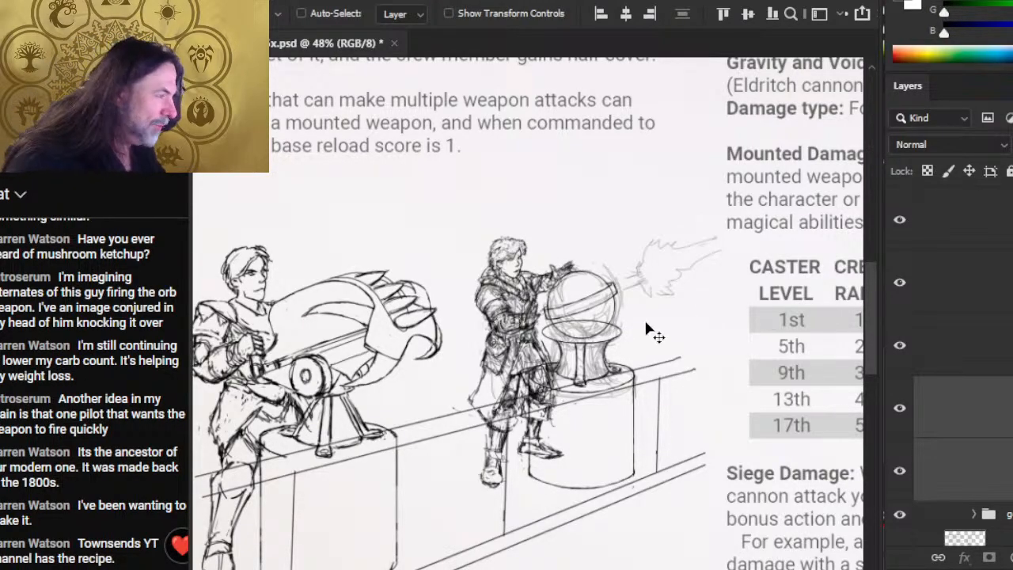
# Identify the layer with the orb's diagonal band by toggling layer visibility, and make Layer 1155 active.
pyautogui.click(902, 292)
pyautogui.click(900, 281)
pyautogui.click(900, 223)
pyautogui.click(901, 224)
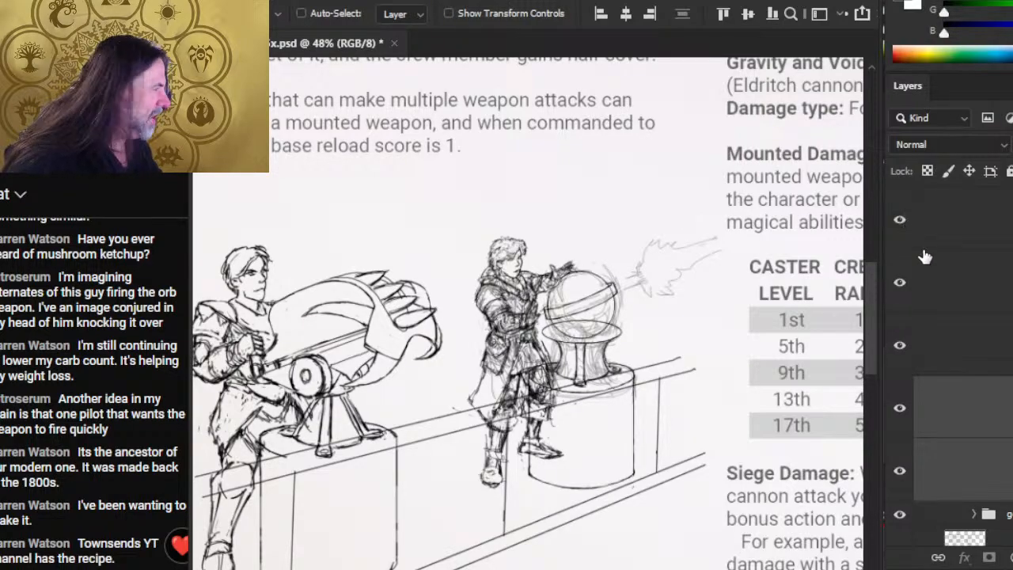
pyautogui.scroll(5, 963, 364)
pyautogui.click(900, 295)
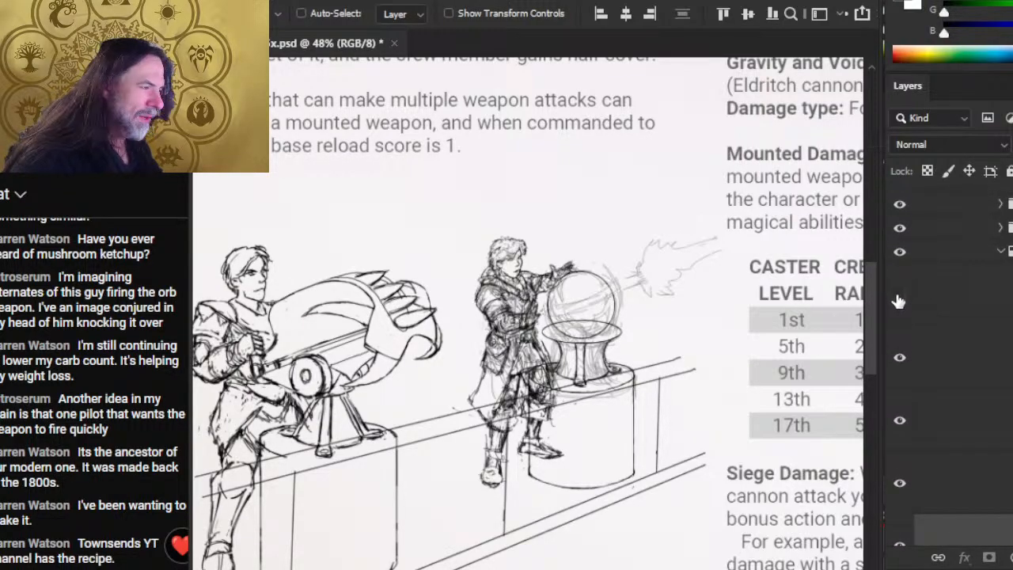
pyautogui.click(900, 295)
pyautogui.click(917, 296)
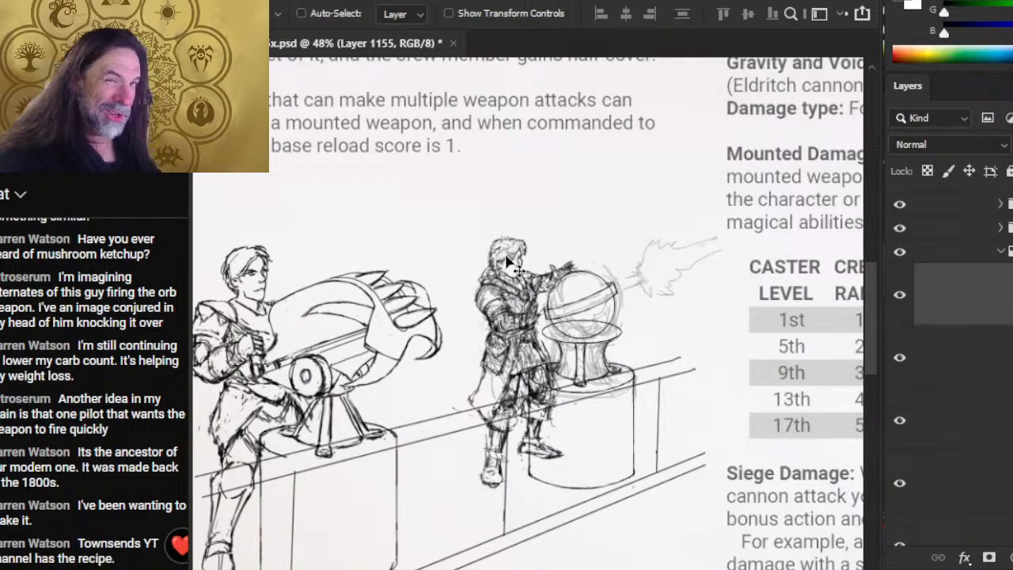
# Draw a small ring opening at the upper end of the orb's diagonal band on Layer 1155, erasing the excess.
pyautogui.press('z')
pyautogui.moveTo(604, 269); pyautogui.dragTo(633, 271)
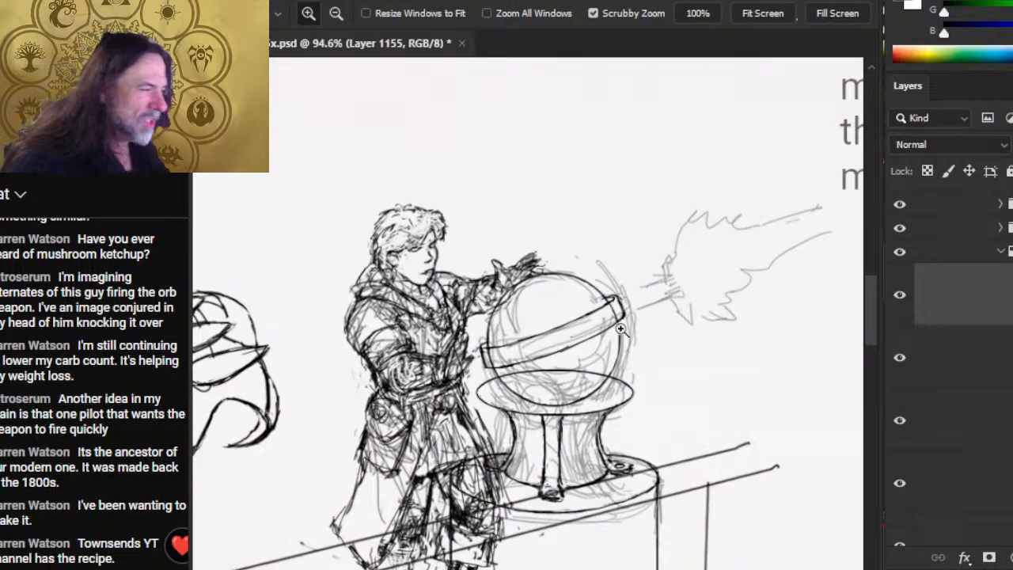
pyautogui.press('b')
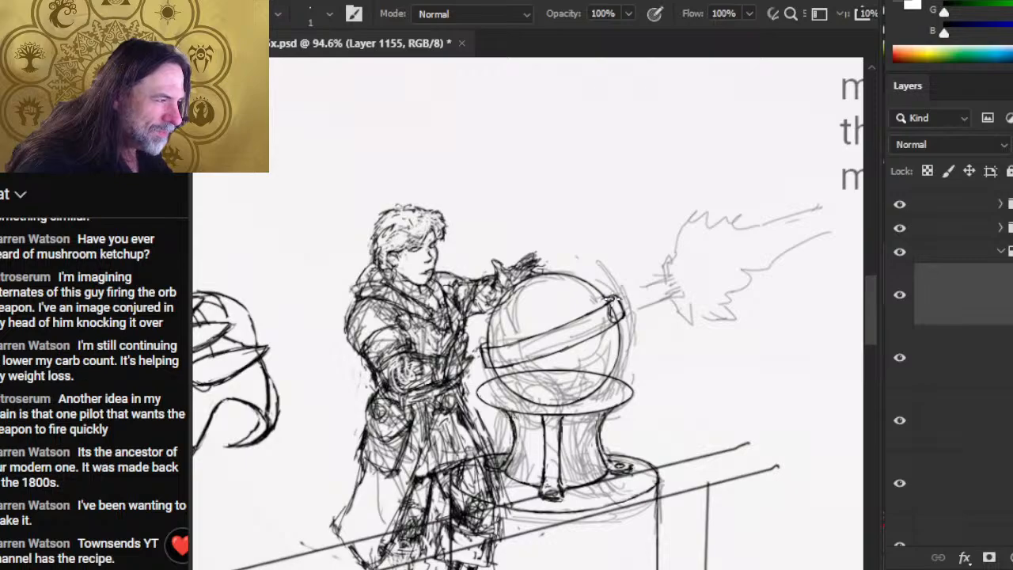
pyautogui.press('e')
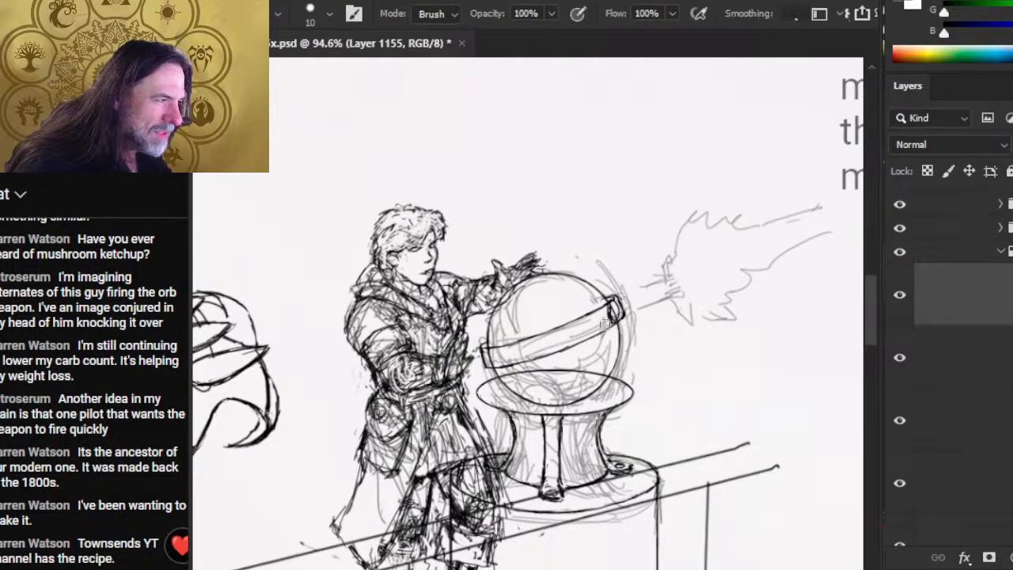
pyautogui.press('b')
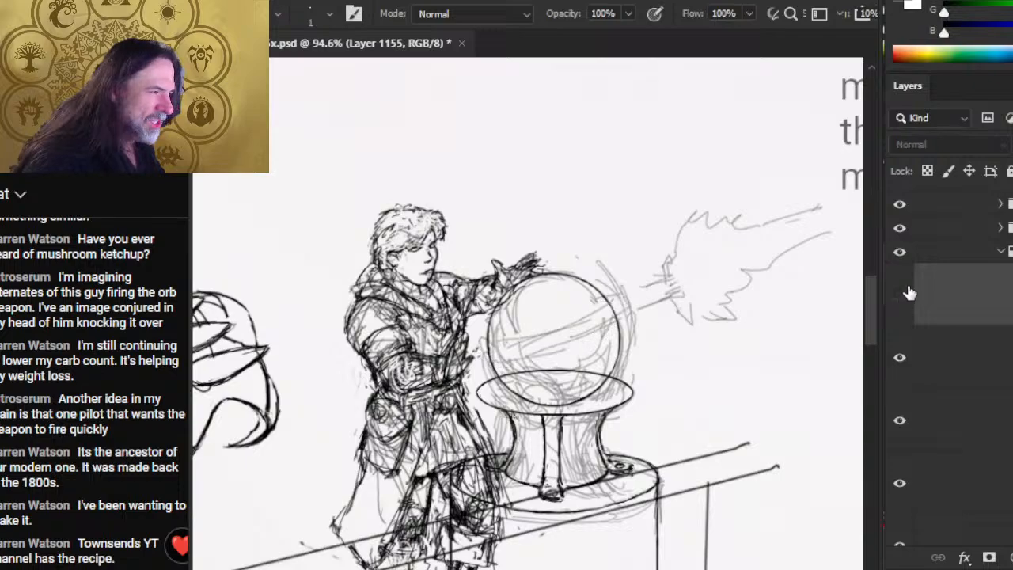
# Add a new layer and refine the ring opening at the band's upper end with alternating brush and eraser strokes.
pyautogui.click(1012, 557)
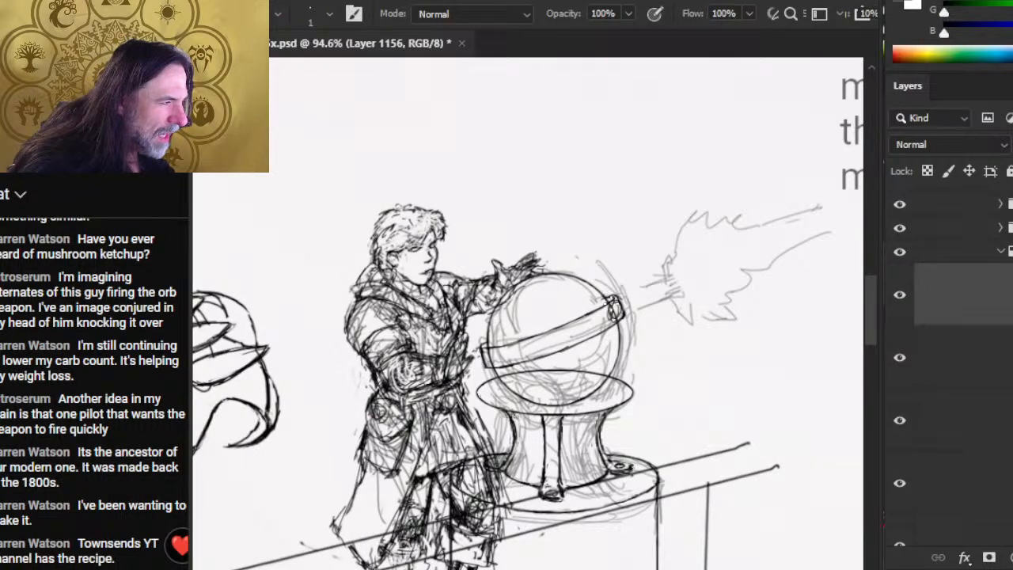
pyautogui.press('e')
pyautogui.press('b')
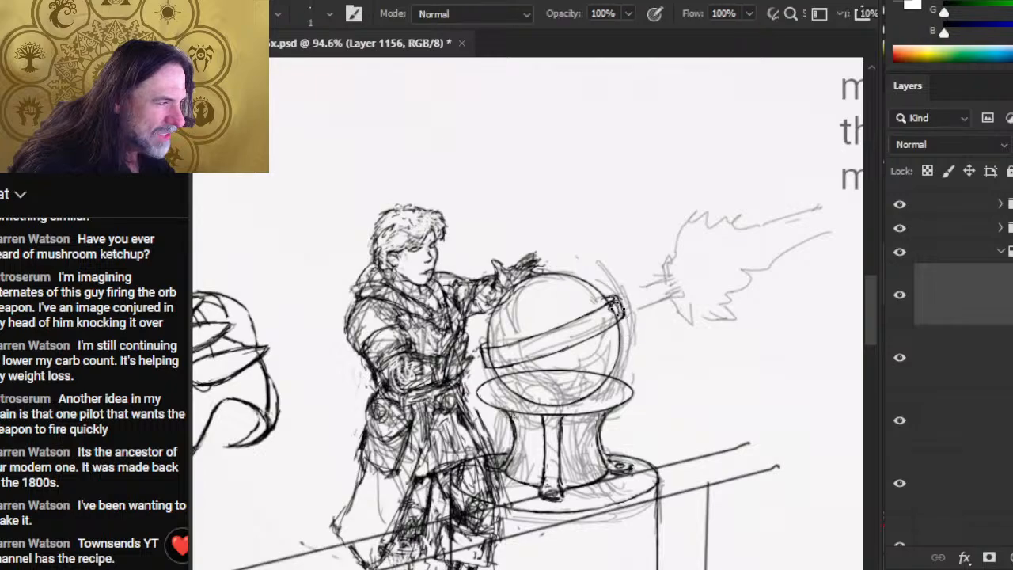
pyautogui.press('e')
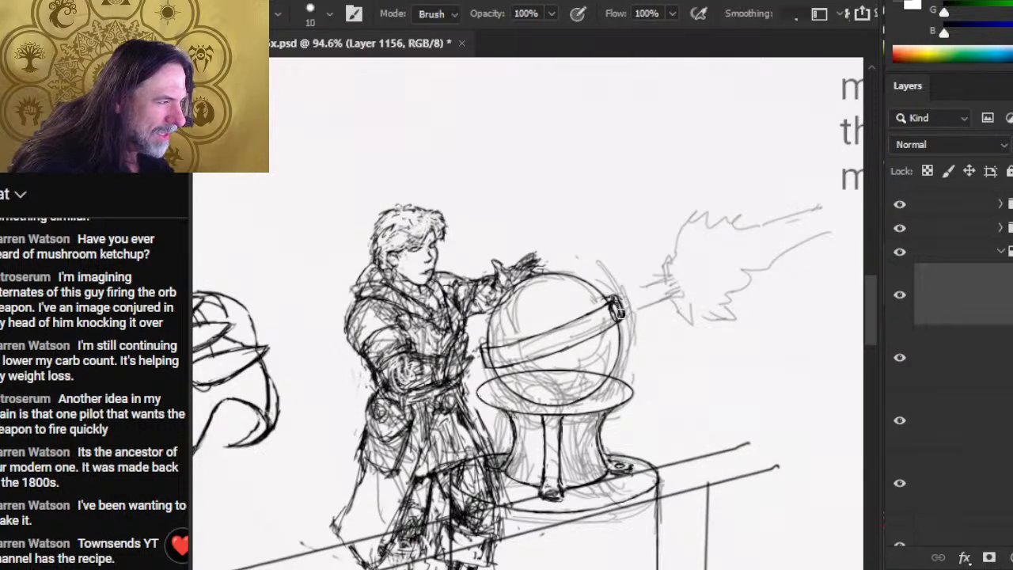
pyautogui.press('b')
pyautogui.press('e')
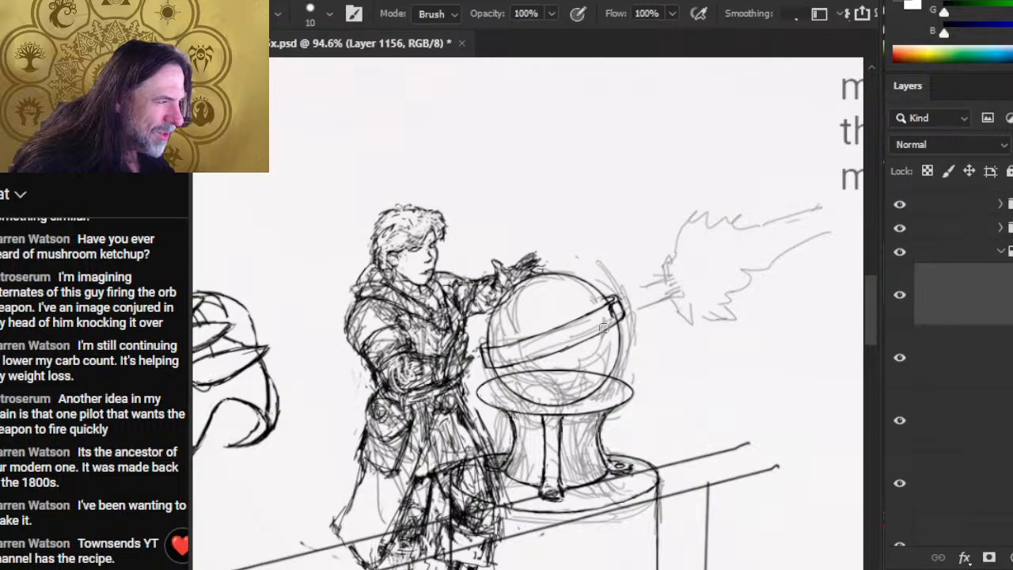
pyautogui.press('b')
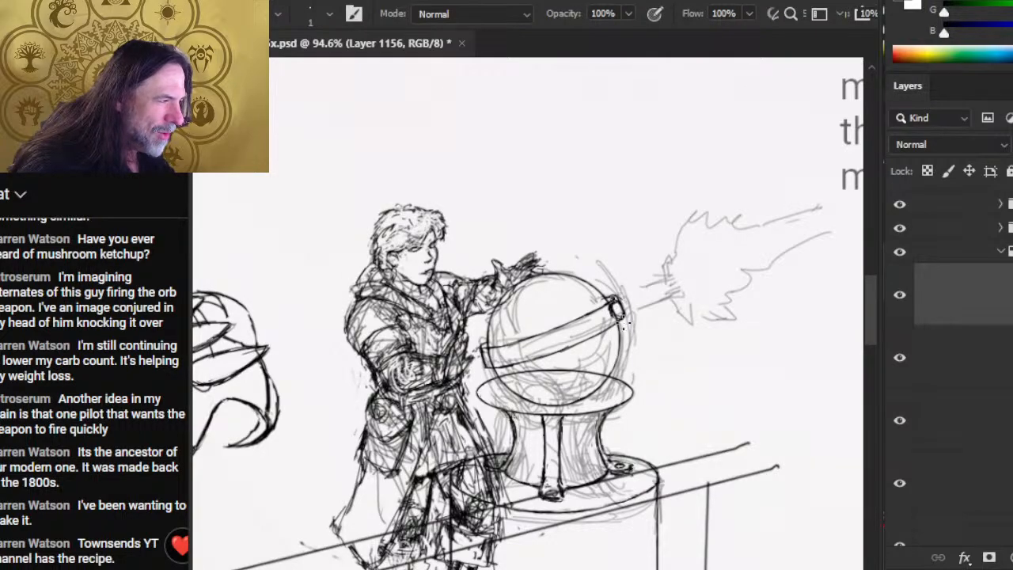
pyautogui.press('e')
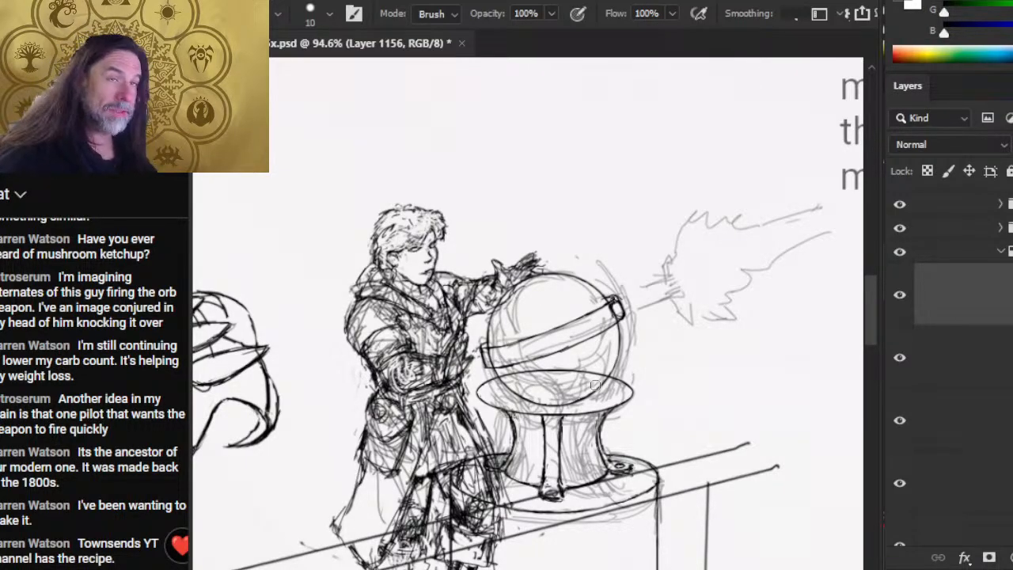
pyautogui.press('b')
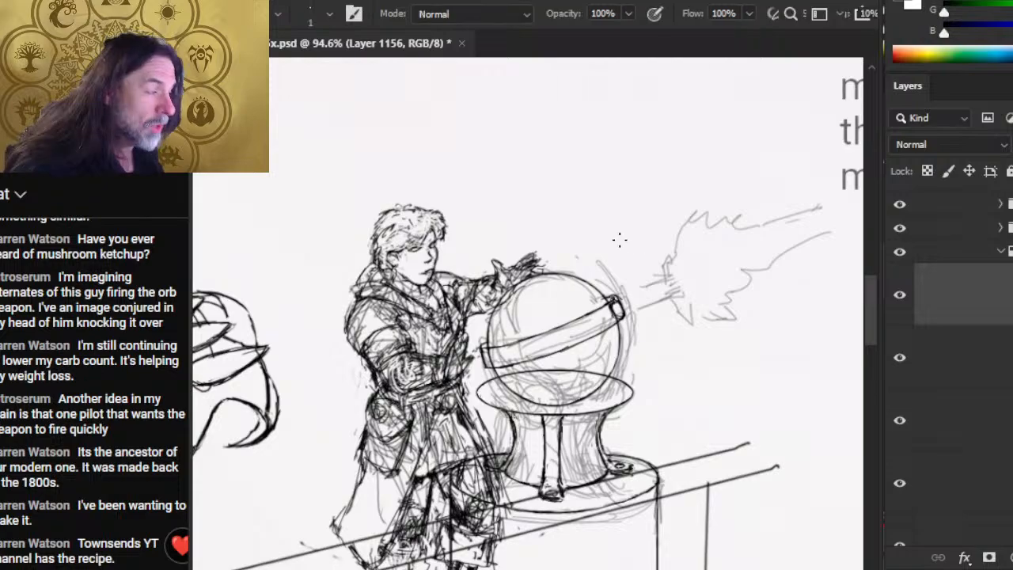
pyautogui.press('e')
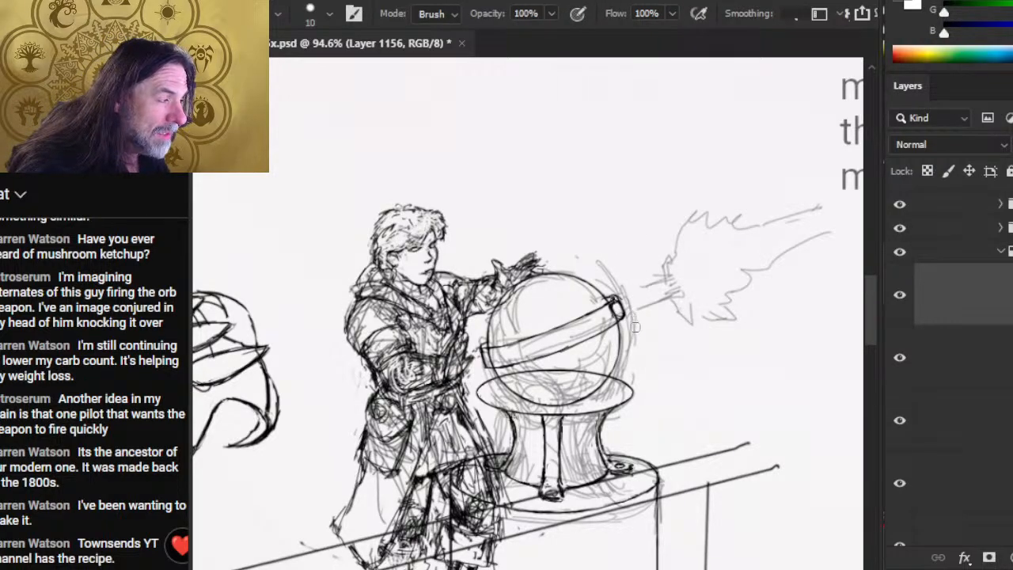
# Adjust the ring opening's position and ink two beam lines from it to the flame burst, cleaning up the overlaps.
pyautogui.press('v')
pyautogui.moveTo(633, 341); pyautogui.dragTo(637, 358)
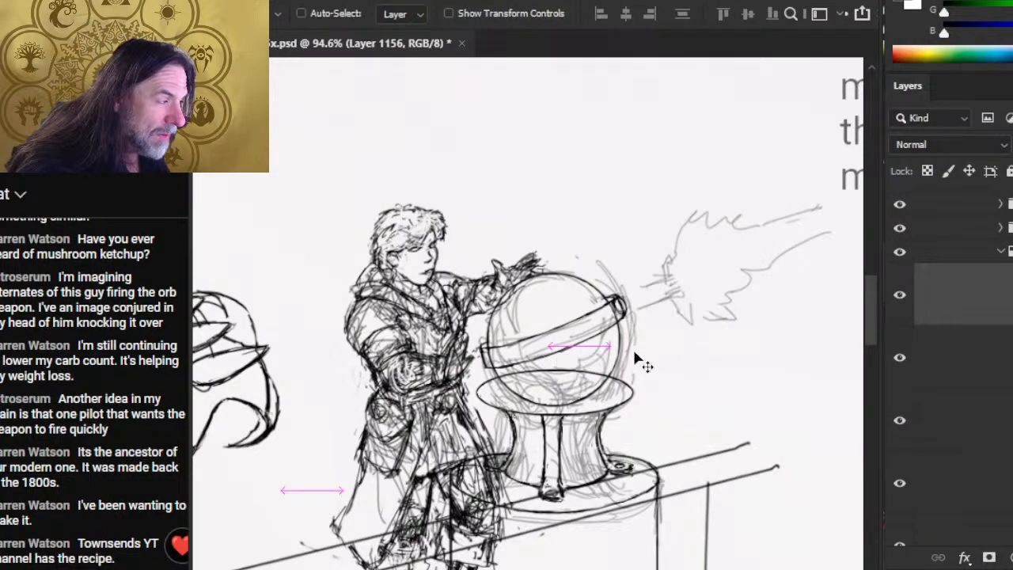
pyautogui.press('e')
pyautogui.moveTo(624, 296)
pyautogui.mouseDown()
pyautogui.moveTo(626, 310)
pyautogui.moveTo(630, 293)
pyautogui.moveTo(663, 281)
pyautogui.mouseUp()
pyautogui.press('b')
pyautogui.moveTo(622, 318)
pyautogui.mouseDown()
pyautogui.moveTo(671, 299)
pyautogui.moveTo(628, 315)
pyautogui.mouseUp()
pyautogui.press('e')
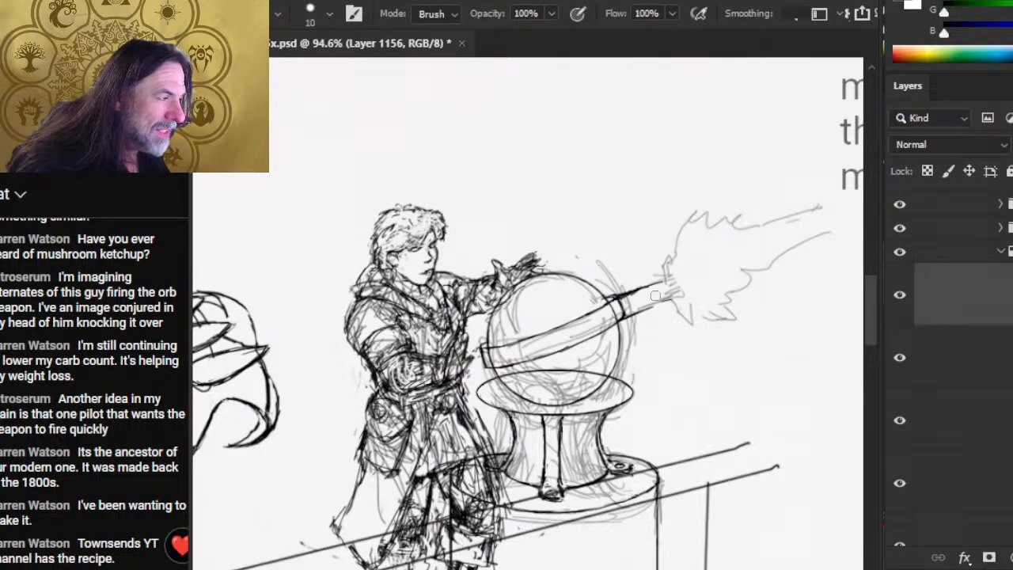
pyautogui.press('b')
pyautogui.press('e')
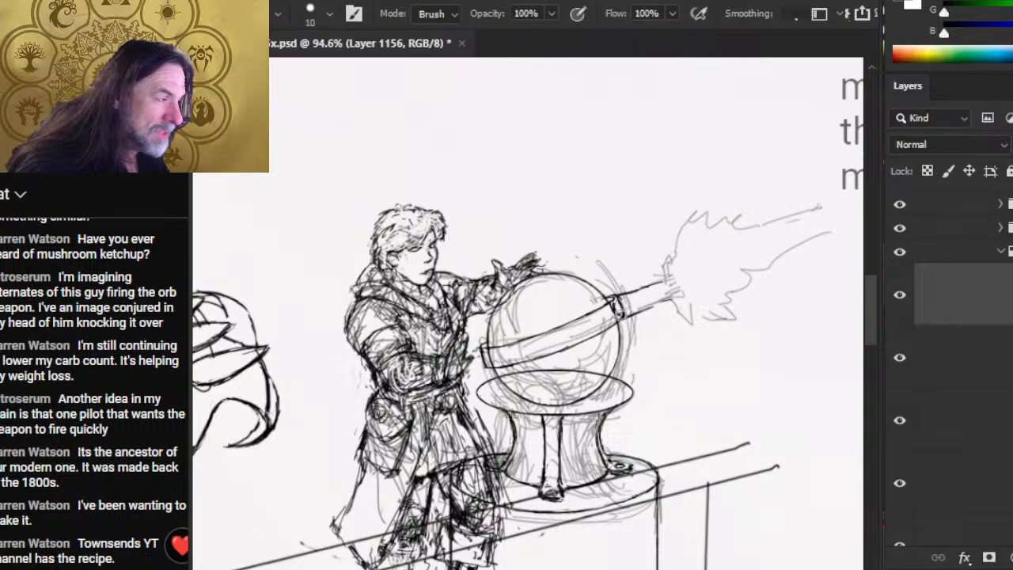
pyautogui.press('b')
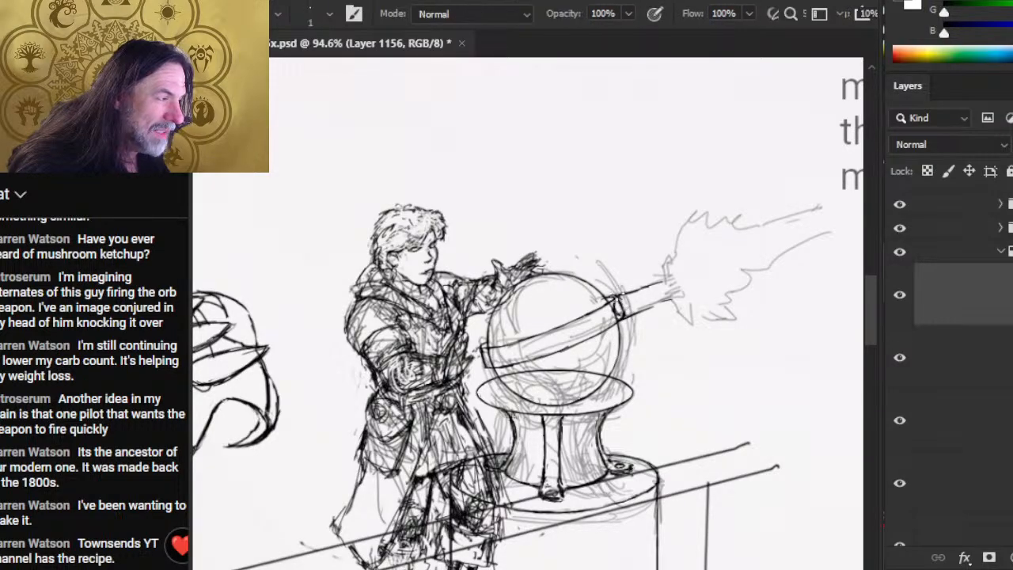
# Ink the upper and lower edges of a barrel from the band's ring opening to the flame burst on Layer 1156.
pyautogui.press('e')
pyautogui.press('b')
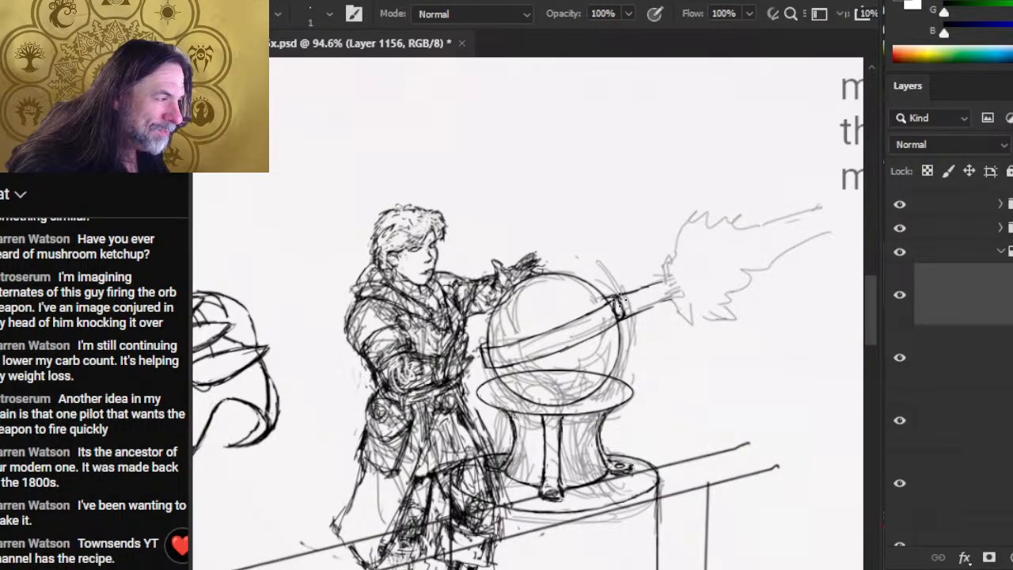
pyautogui.moveTo(622, 296); pyautogui.dragTo(680, 275)
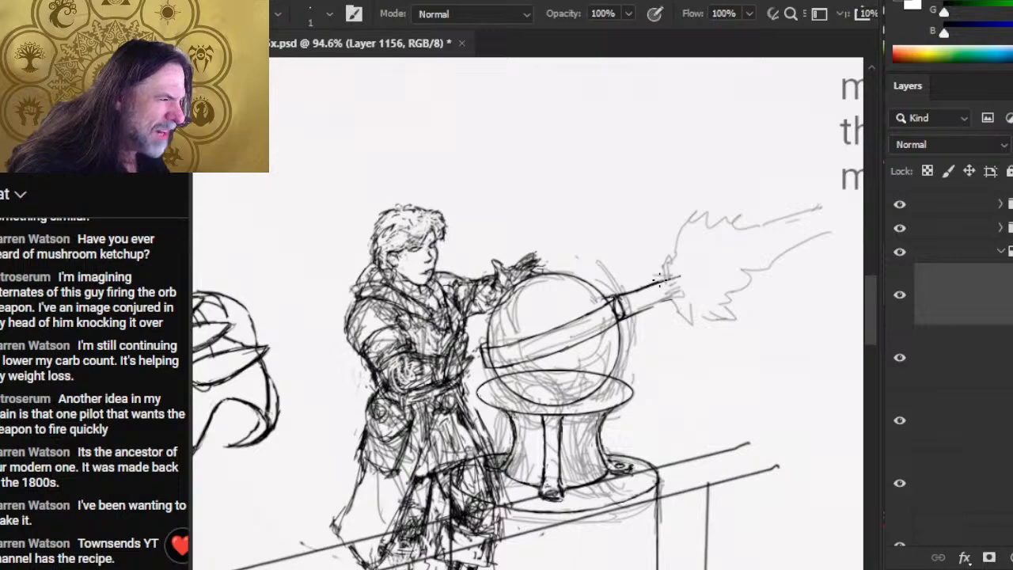
pyautogui.press('e')
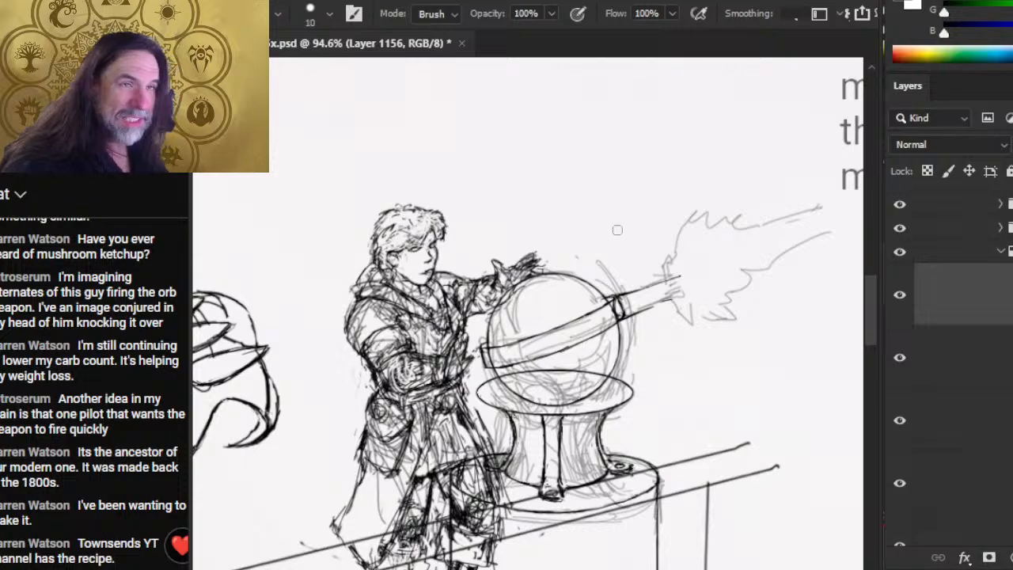
pyautogui.press('b')
pyautogui.moveTo(617, 297); pyautogui.dragTo(679, 276)
pyautogui.moveTo(632, 315); pyautogui.dragTo(663, 305)
pyautogui.press('e')
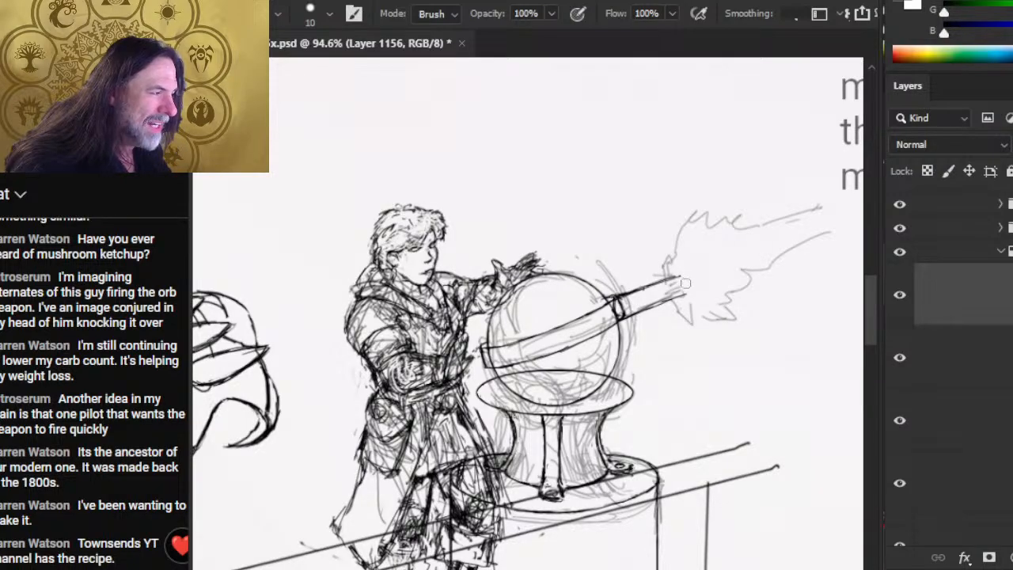
# Close the barrel's far end with a short muzzle edge and erase the lines overshooting it.
pyautogui.press('b')
pyautogui.press('e')
pyautogui.press('b')
pyautogui.press('e')
pyautogui.moveTo(679, 286); pyautogui.dragTo(683, 296)
pyautogui.press('b')
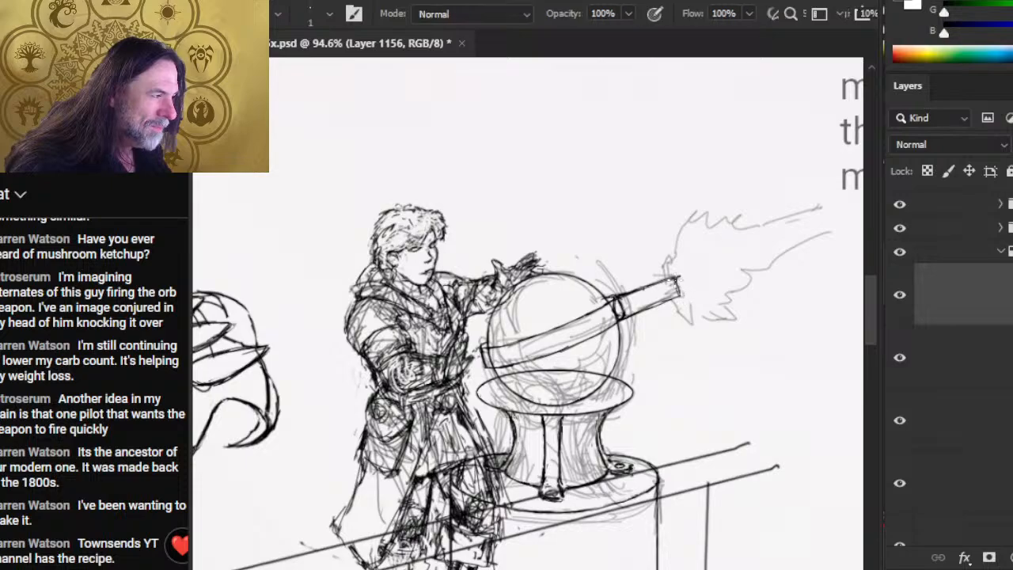
pyautogui.press('e')
pyautogui.press('b')
pyautogui.press('e')
pyautogui.press('b')
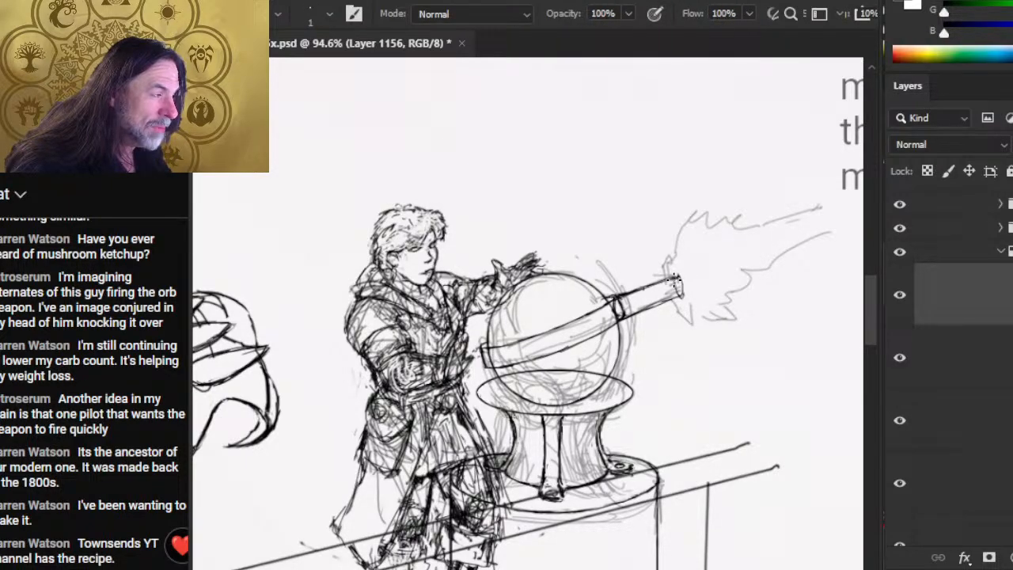
pyautogui.press('e')
pyautogui.moveTo(685, 274); pyautogui.dragTo(688, 301)
pyautogui.press('b')
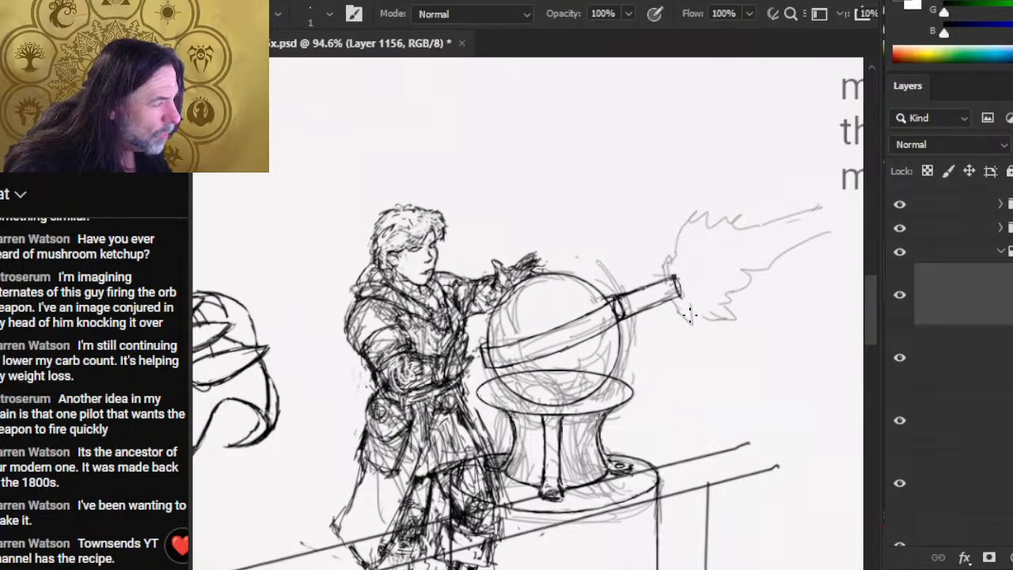
# Rework the barrel's edges so it tapers toward the muzzle, and redraw the small opening at its tip.
pyautogui.press('e')
pyautogui.moveTo(685, 303)
pyautogui.mouseDown()
pyautogui.moveTo(621, 325)
pyautogui.moveTo(679, 291)
pyautogui.mouseUp()
pyautogui.press('b')
pyautogui.moveTo(622, 319)
pyautogui.mouseDown()
pyautogui.moveTo(647, 307)
pyautogui.moveTo(615, 299)
pyautogui.moveTo(658, 282)
pyautogui.mouseUp()
pyautogui.press('e')
pyautogui.press('b')
pyautogui.press('e')
pyautogui.press('b')
pyautogui.press('e')
pyautogui.press('b')
pyautogui.press('e')
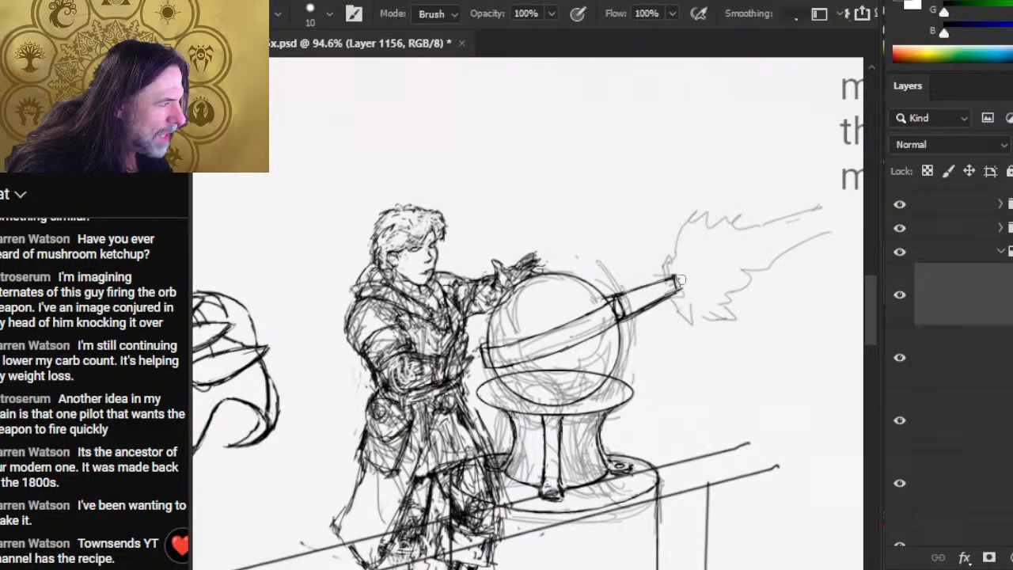
pyautogui.press('b')
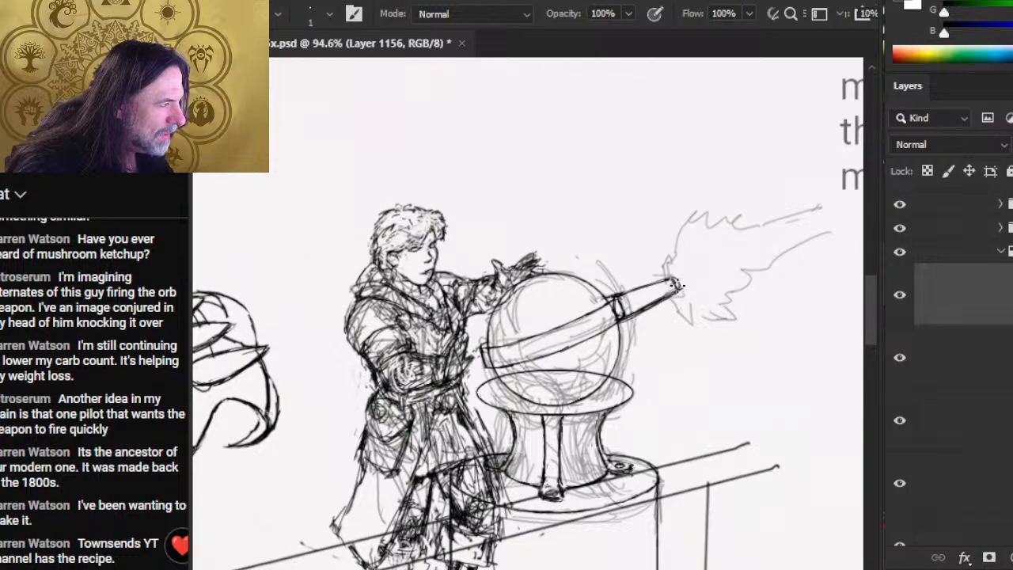
pyautogui.press('e')
pyautogui.press('b')
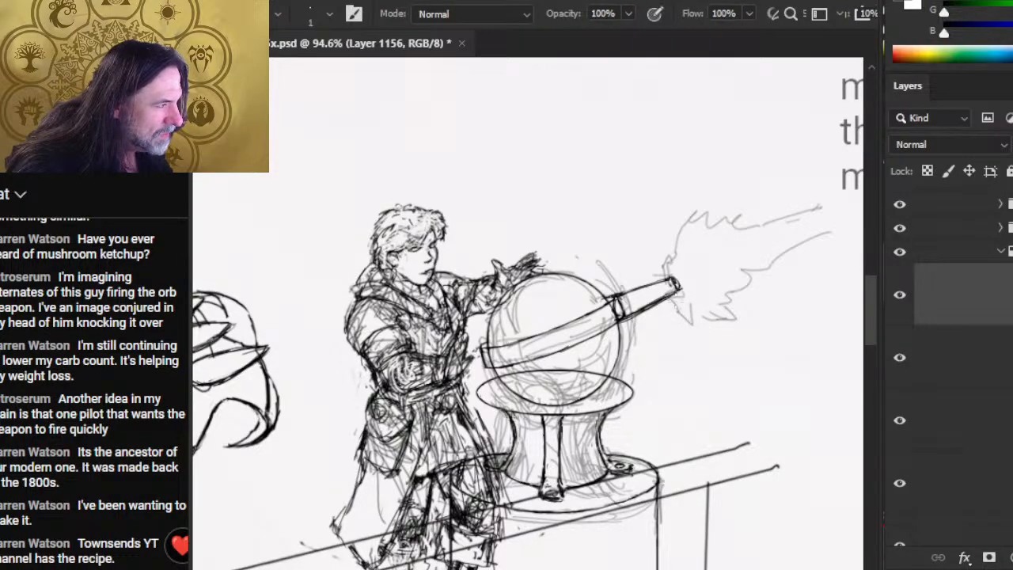
# Clean up the barrel's upper edge near the orb and darken the ring at its base.
pyautogui.press('e')
pyautogui.moveTo(613, 301)
pyautogui.mouseDown()
pyautogui.moveTo(632, 317)
pyautogui.moveTo(615, 303)
pyautogui.moveTo(667, 284)
pyautogui.moveTo(633, 289)
pyautogui.mouseUp()
pyautogui.press('b')
pyautogui.press('e')
pyautogui.press('b')
pyautogui.press('e')
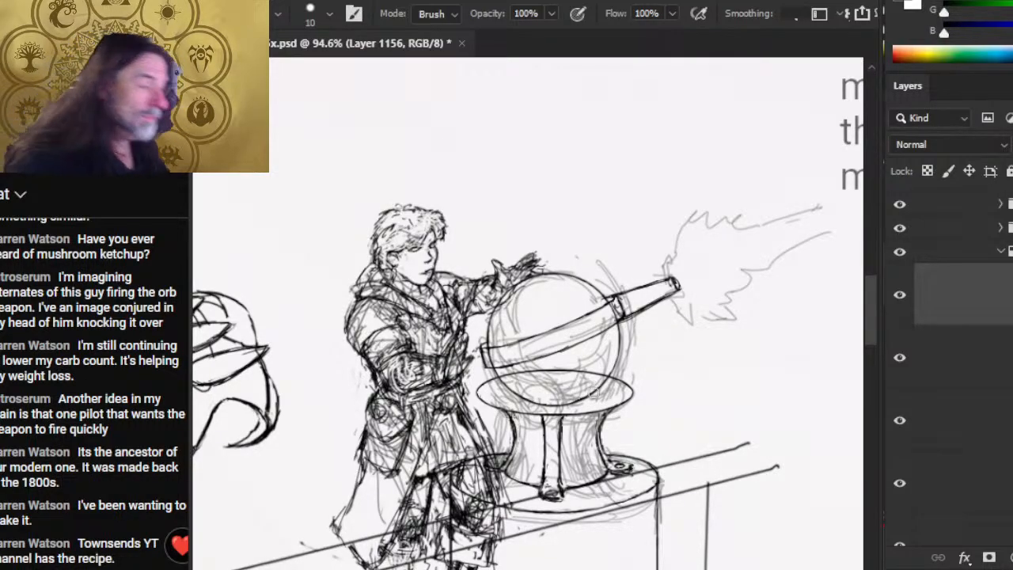
pyautogui.press('b')
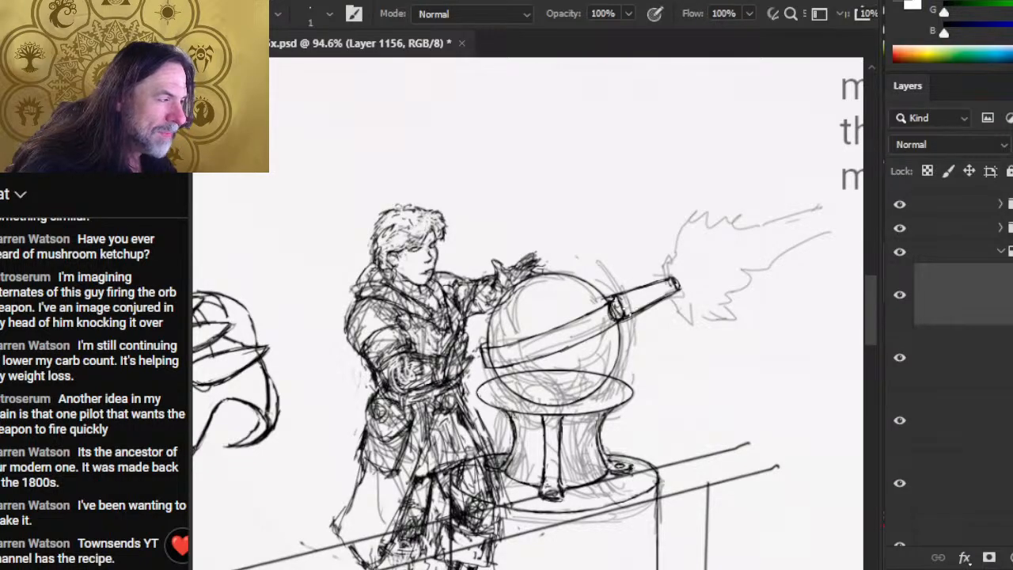
# Redraw the barrel's lower edge from muzzle to ring and refine the ring at the barrel's base.
pyautogui.press('e')
pyautogui.moveTo(623, 323)
pyautogui.mouseDown()
pyautogui.moveTo(672, 300)
pyautogui.moveTo(611, 328)
pyautogui.mouseUp()
pyautogui.press('b')
pyautogui.press('e')
pyautogui.press('b')
pyautogui.moveTo(673, 293)
pyautogui.mouseDown()
pyautogui.moveTo(606, 330)
pyautogui.moveTo(634, 317)
pyautogui.moveTo(621, 318)
pyautogui.mouseUp()
pyautogui.press('e')
pyautogui.press('b')
pyautogui.moveTo(674, 291); pyautogui.dragTo(624, 318)
pyautogui.press('e')
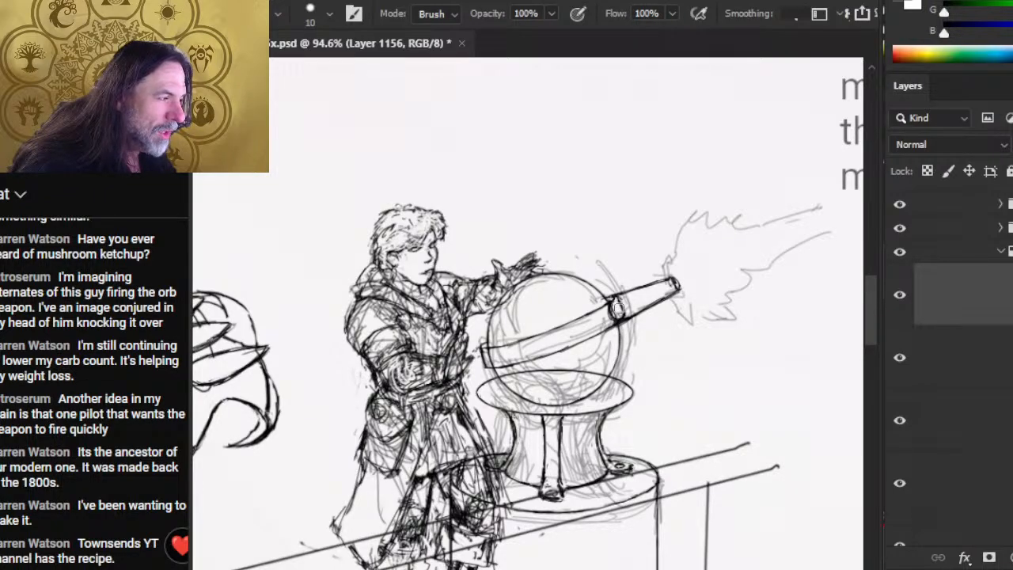
pyautogui.press('b')
pyautogui.press('e')
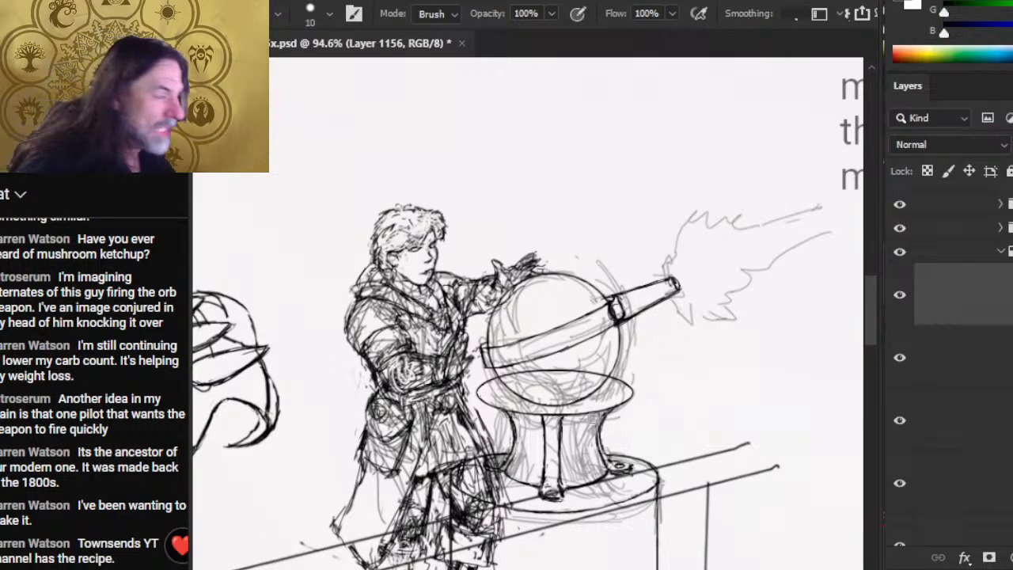
# Refine the muzzle opening at the barrel's tip with alternating brush and eraser strokes.
pyautogui.press('b')
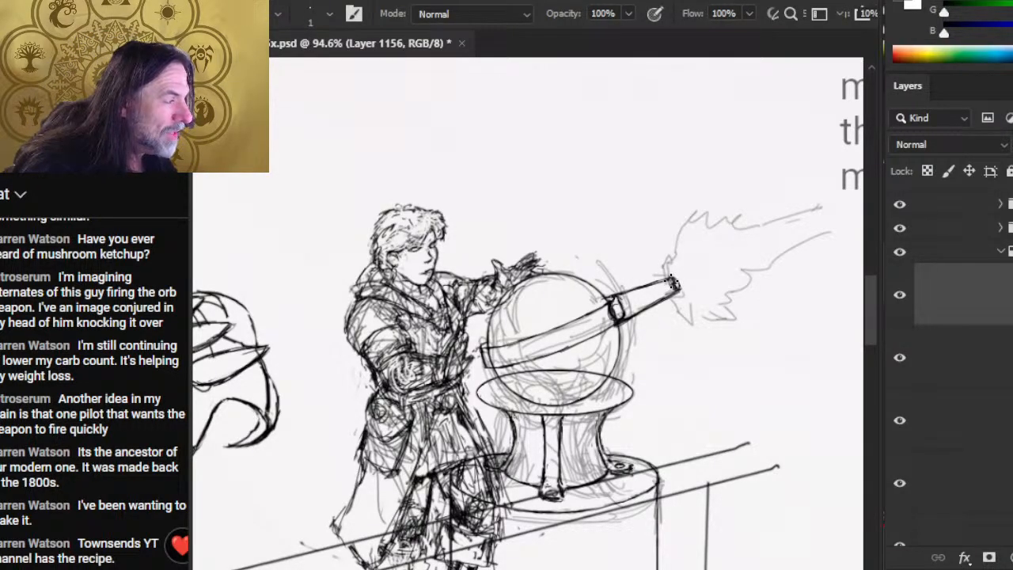
pyautogui.press('e')
pyautogui.press('b')
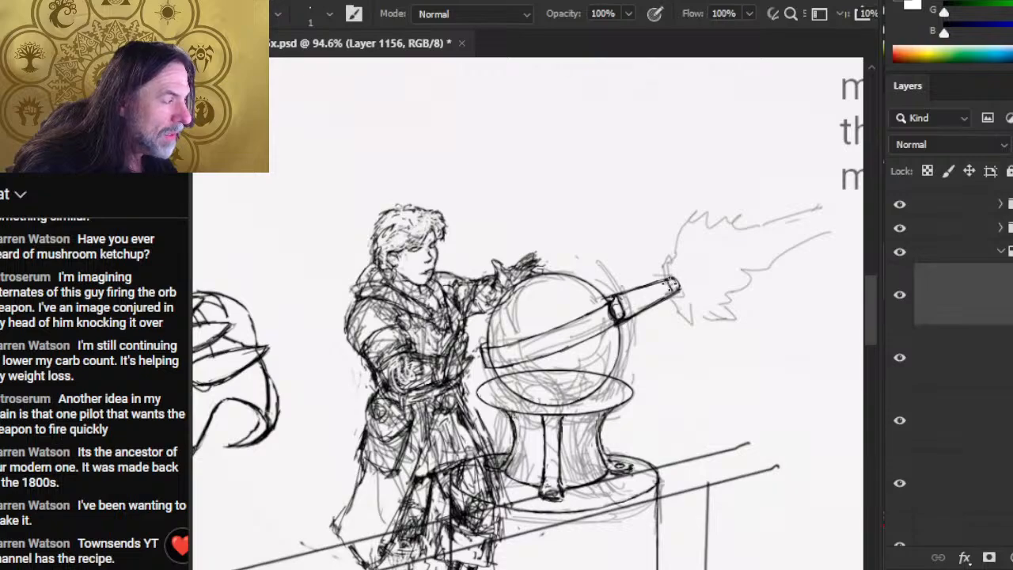
pyautogui.press('e')
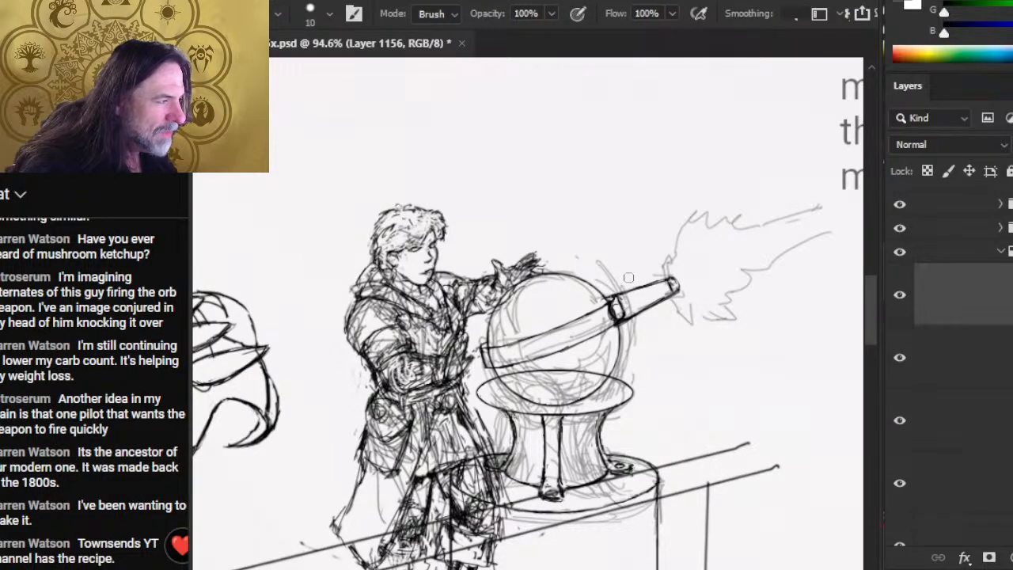
pyautogui.press('b')
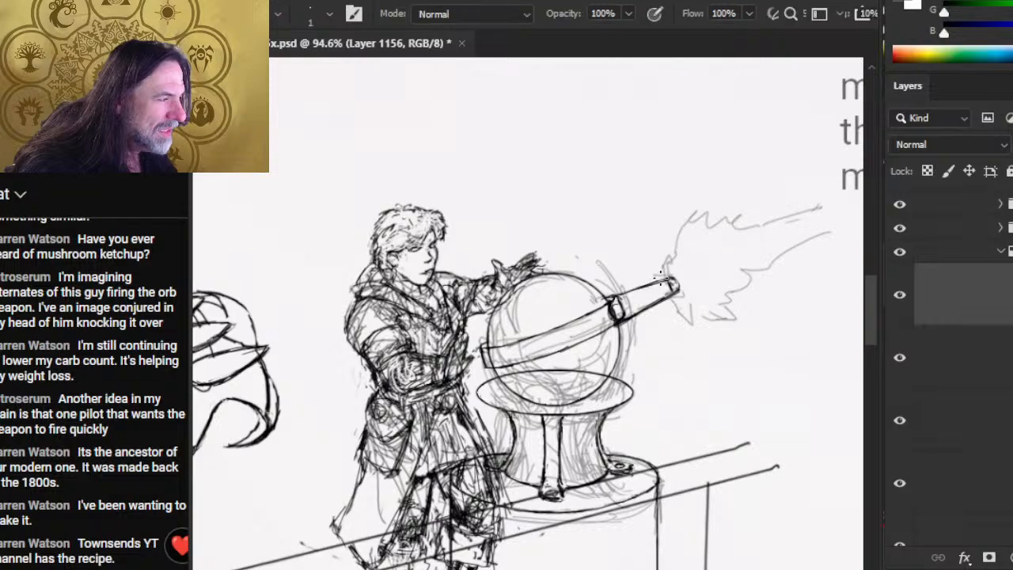
pyautogui.press('e')
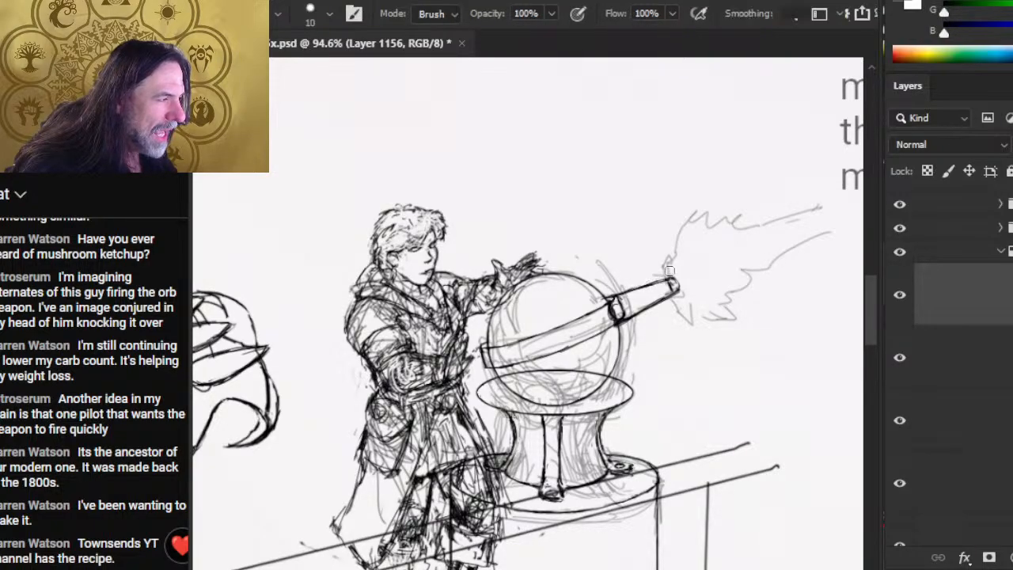
pyautogui.press('b')
pyautogui.moveTo(677, 294); pyautogui.dragTo(674, 275)
pyautogui.press('e')
pyautogui.press('b')
pyautogui.press('e')
pyautogui.press('b')
pyautogui.press('e')
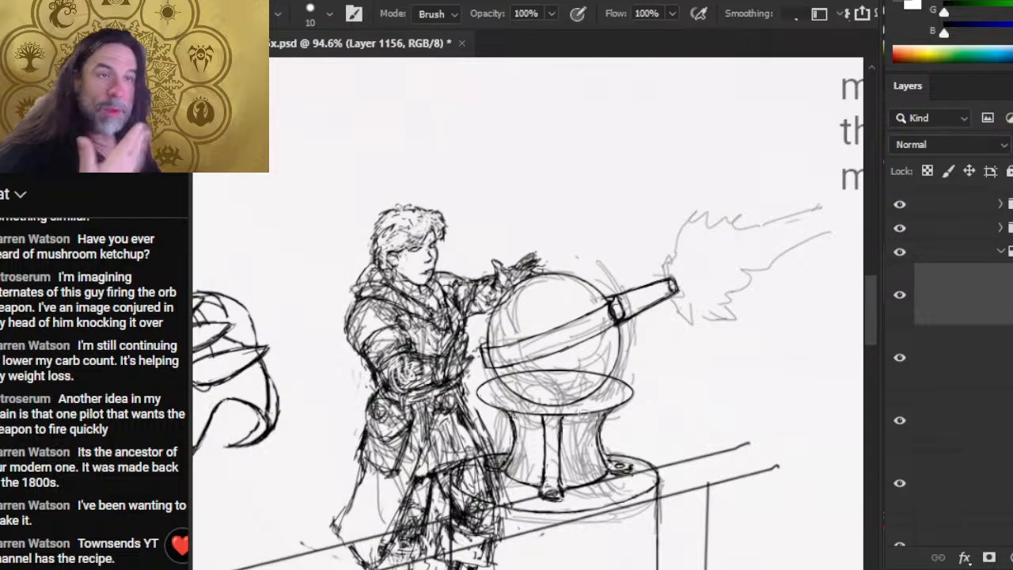
# Draw a row of five small round studs along the orb's diagonal band, cleaning up their outlines.
pyautogui.press('b')
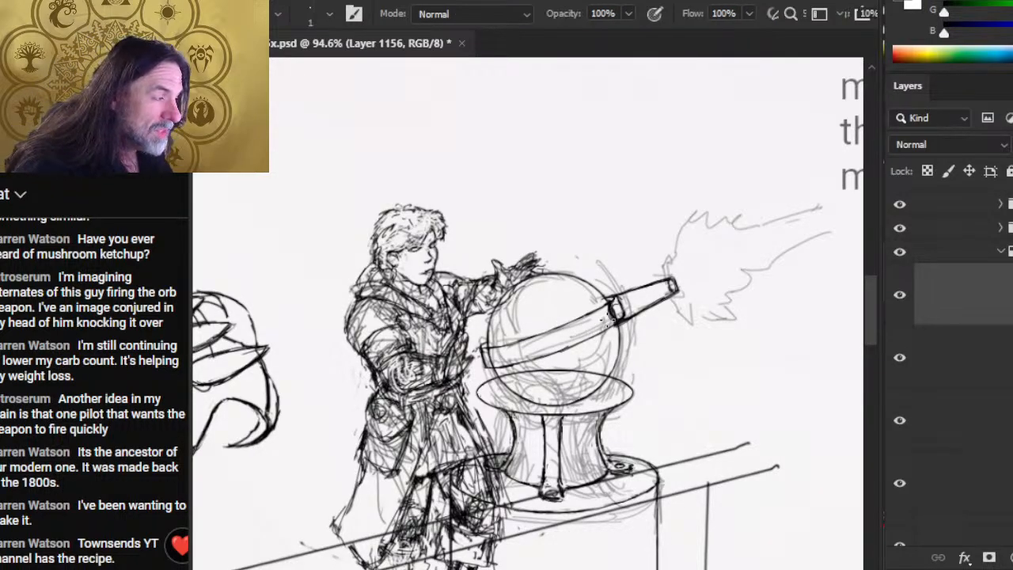
pyautogui.moveTo(595, 321); pyautogui.dragTo(595, 325)
pyautogui.moveTo(495, 352)
pyautogui.mouseDown()
pyautogui.moveTo(489, 359)
pyautogui.moveTo(514, 360)
pyautogui.moveTo(568, 338)
pyautogui.mouseUp()
pyautogui.press('e')
pyautogui.press('b')
pyautogui.press('e')
pyautogui.press('b')
pyautogui.press('e')
pyautogui.press('b')
pyautogui.press('e')
pyautogui.press('b')
pyautogui.press('e')
pyautogui.click(565, 335)
pyautogui.press('b')
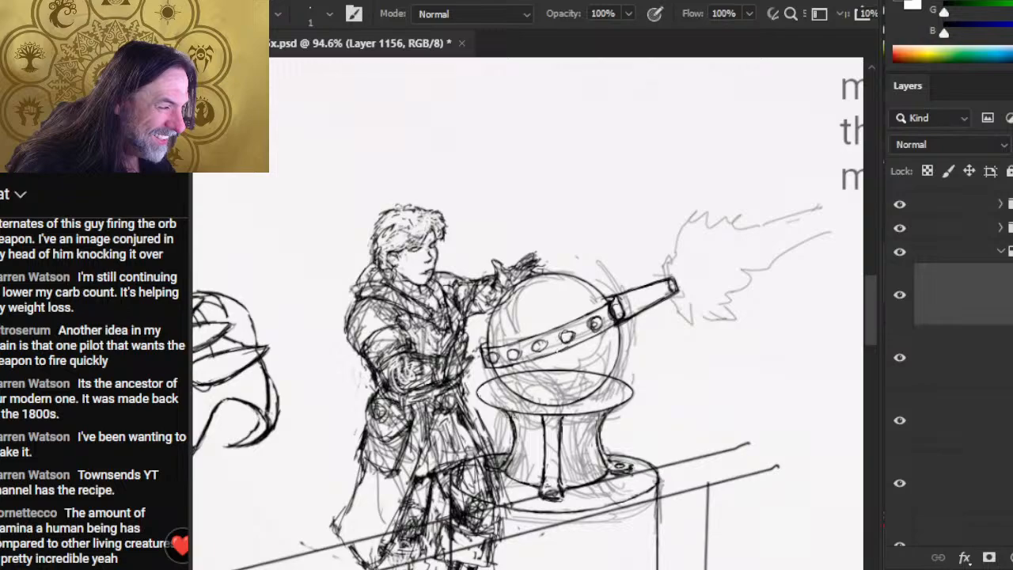
# Refine the stud second nearest the barrel, select it with the Lasso and shift it slightly along the band.
pyautogui.press('e')
pyautogui.press('b')
pyautogui.click(568, 336)
pyautogui.press('e')
pyautogui.click(568, 338)
pyautogui.press('b')
pyautogui.click(569, 338)
pyautogui.click(568, 336)
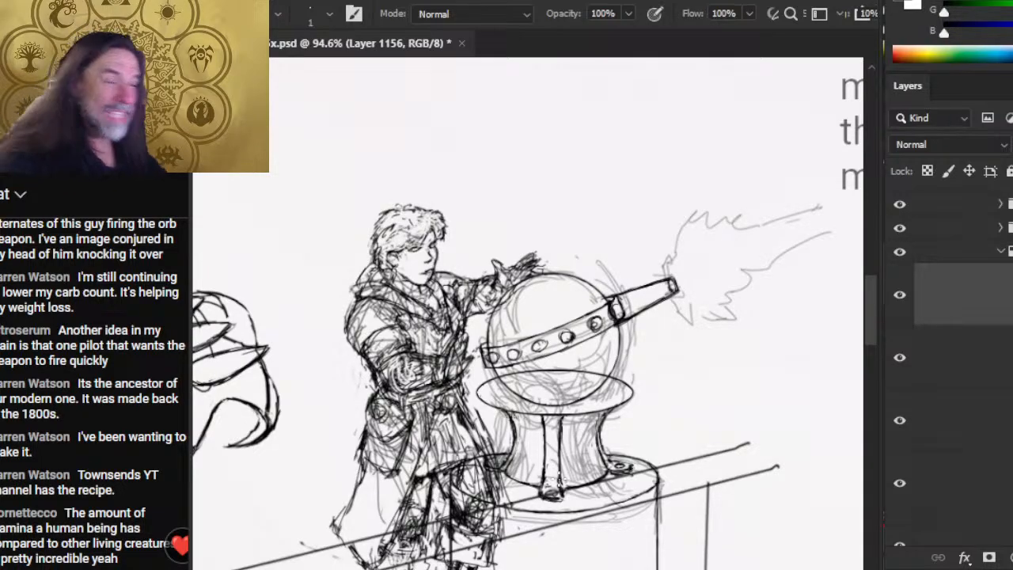
pyautogui.press('e')
pyautogui.click(567, 338)
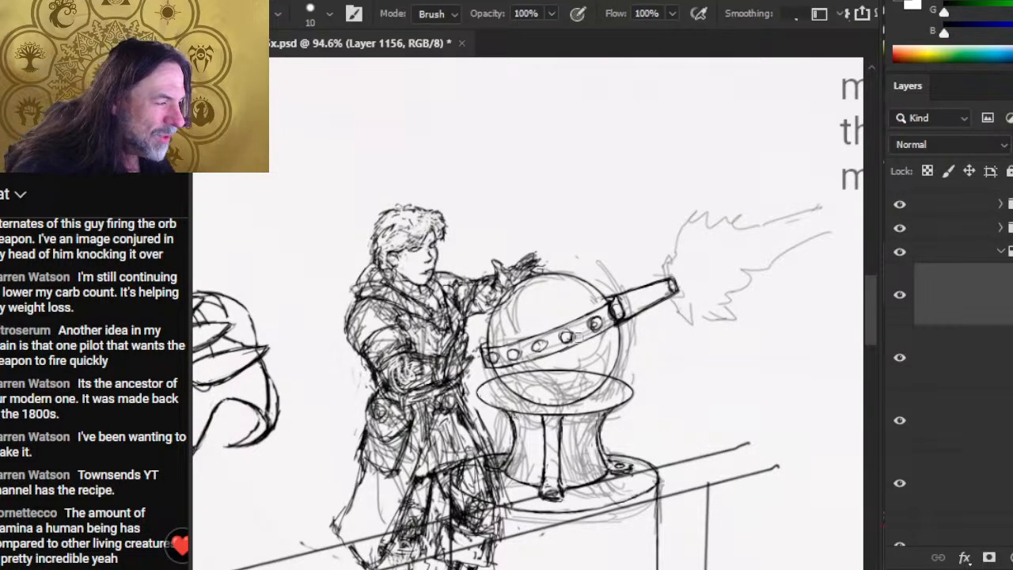
pyautogui.press('b')
pyautogui.press('e')
pyautogui.moveTo(574, 346)
pyautogui.mouseDown()
pyautogui.moveTo(583, 342)
pyautogui.moveTo(562, 320)
pyautogui.moveTo(575, 338)
pyautogui.mouseUp()
pyautogui.press('l')
pyautogui.press('v')
pyautogui.press('l')
pyautogui.hotkey('ctrl', 'd')
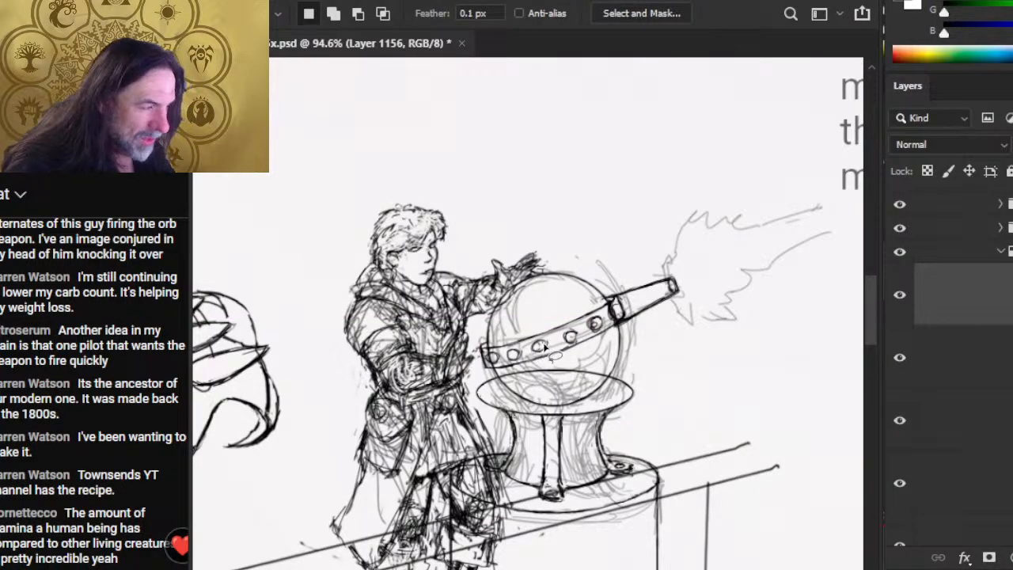
# Darken the middle stud's outline and reposition it on the band with the Lasso and Move tools.
pyautogui.press('b')
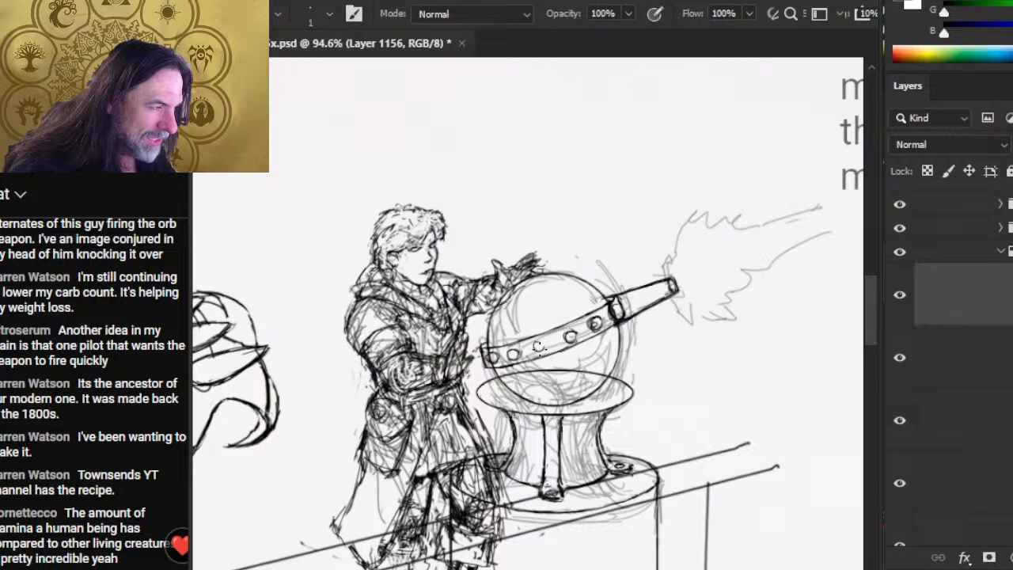
pyautogui.moveTo(539, 346)
pyautogui.mouseDown()
pyautogui.moveTo(538, 363)
pyautogui.moveTo(544, 346)
pyautogui.mouseUp()
pyautogui.press('l')
pyautogui.press('v')
pyautogui.hotkey('ctrl', 'd')
pyautogui.press('l')
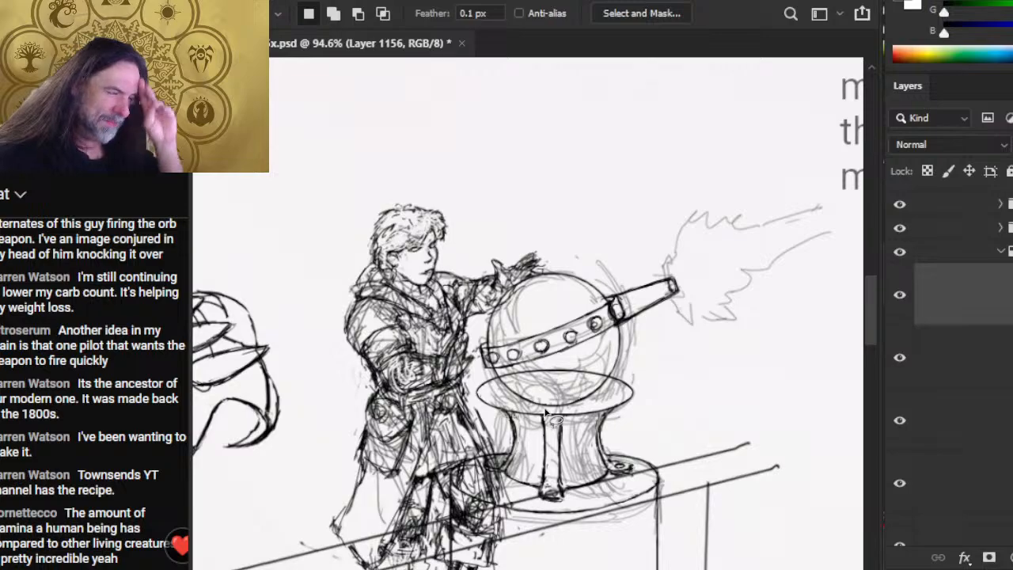
# Ink a heavier edge at the upper corner of the band's lower end, beside the caster.
pyautogui.press('b')
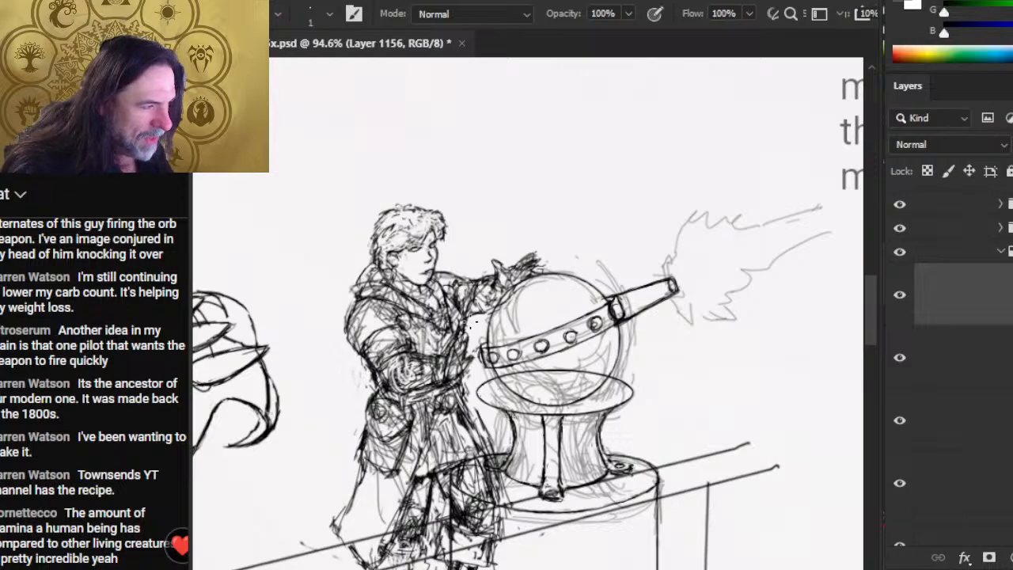
pyautogui.press('e')
pyautogui.press('b')
pyautogui.moveTo(486, 336); pyautogui.dragTo(484, 345)
pyautogui.press('e')
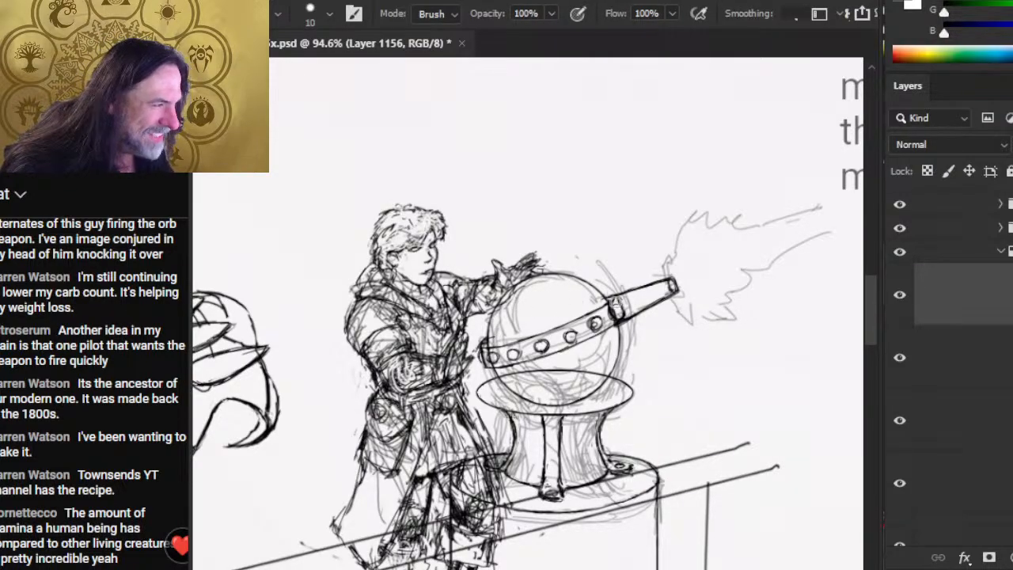
# Toggle layer visibility to identify which layers hold the band, the orb outline and the barrel, leaving Layer 1156 active.
pyautogui.click(898, 360)
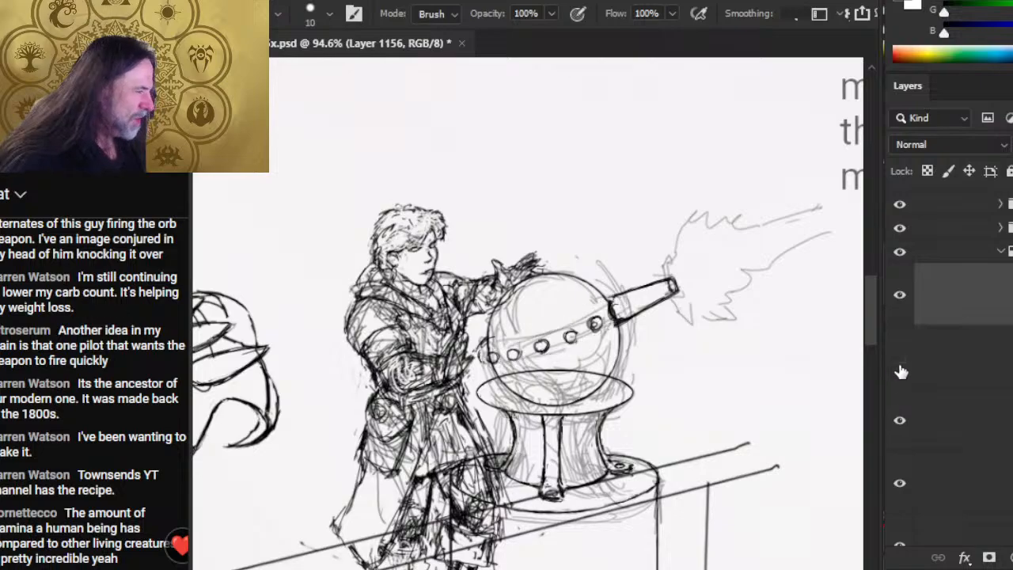
pyautogui.click(902, 360)
pyautogui.click(902, 421)
pyautogui.click(902, 420)
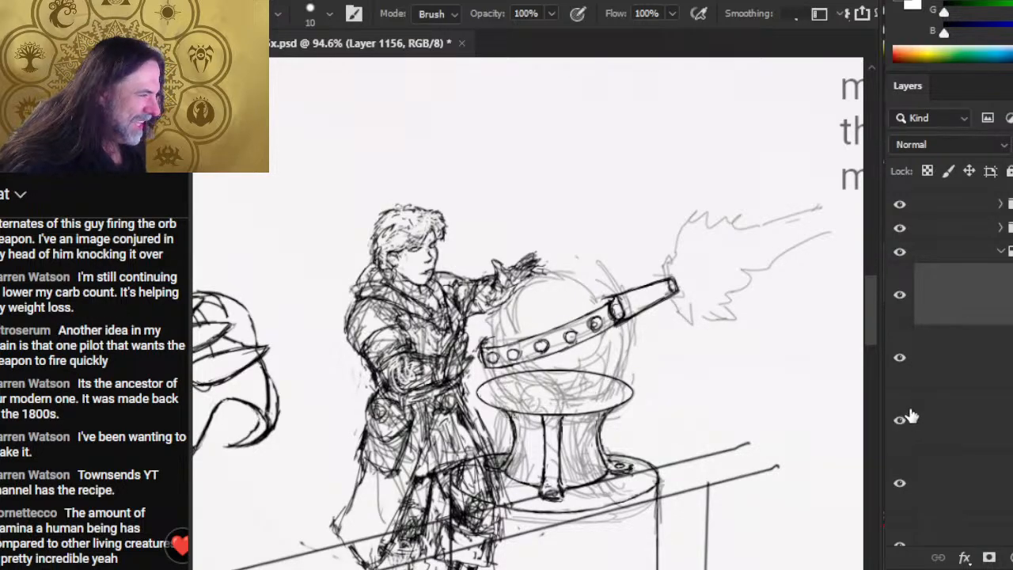
pyautogui.click(902, 420)
pyautogui.hotkey('alt', '[')
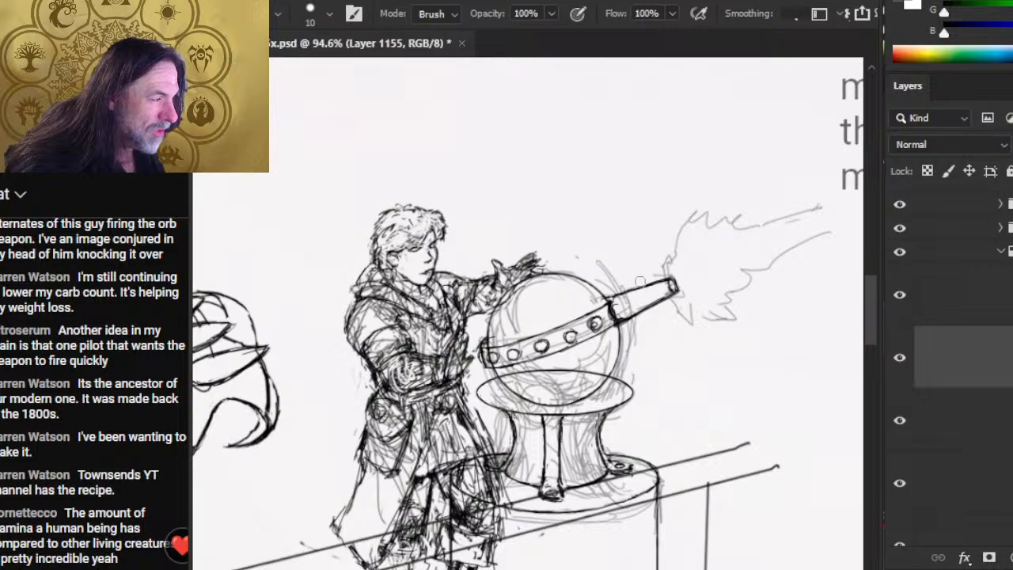
pyautogui.click(900, 296)
pyautogui.click(900, 296)
pyautogui.hotkey('alt', ']')
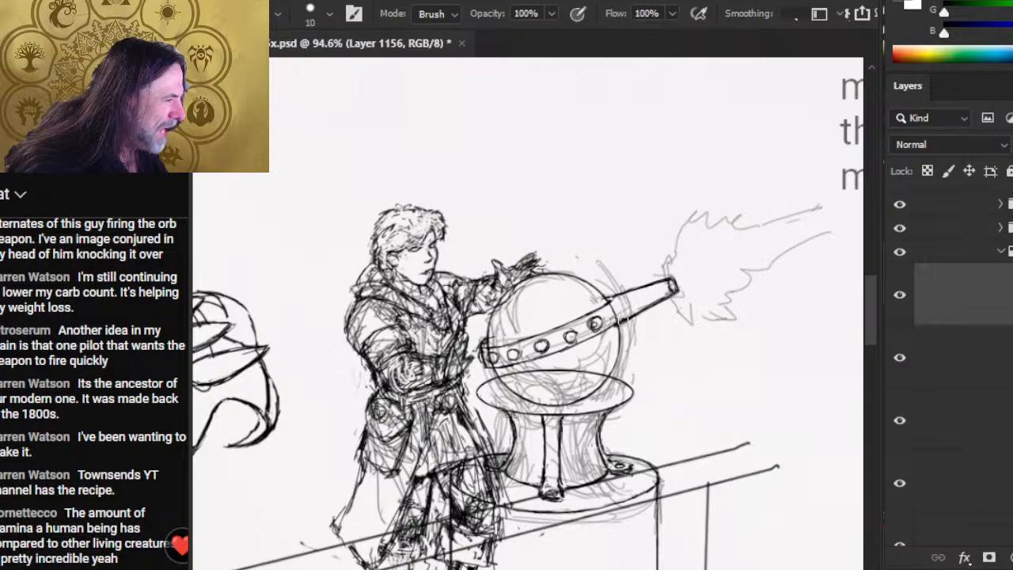
# Ink the barrel's base edge where it meets the upper end of the studded band, erasing overshoot around it.
pyautogui.press('b')
pyautogui.moveTo(606, 298); pyautogui.dragTo(611, 303)
pyautogui.press('e')
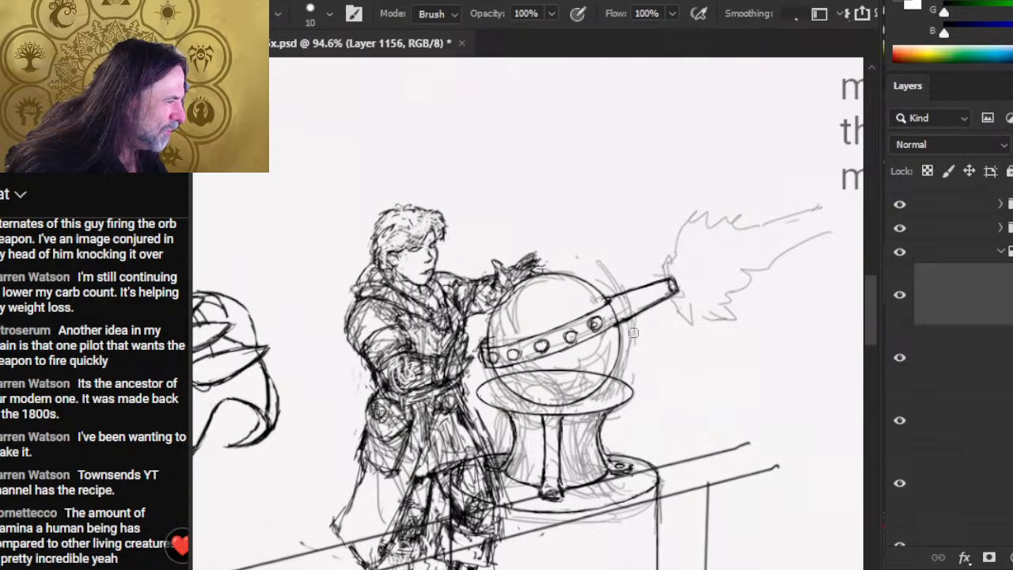
pyautogui.press('b')
pyautogui.press('e')
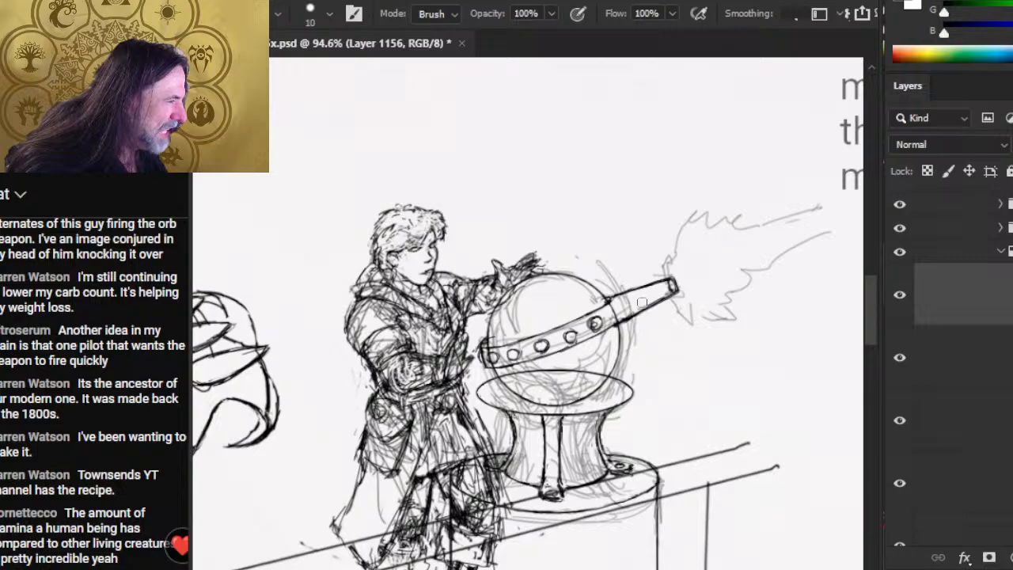
pyautogui.press('b')
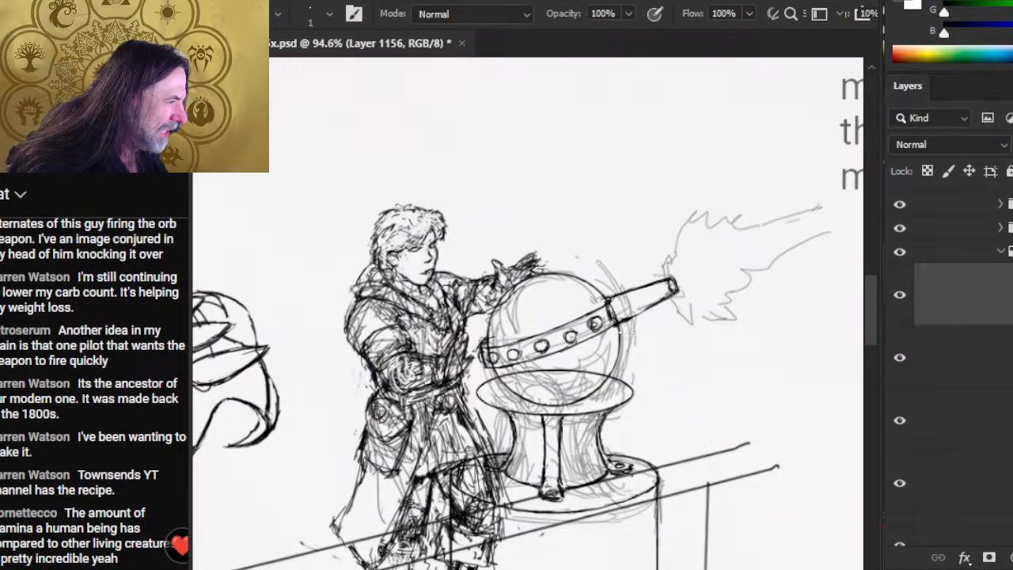
# Erase the excess ink along the underside of the barrel to thin its lower edge.
pyautogui.press('e')
pyautogui.moveTo(655, 318); pyautogui.dragTo(638, 316)
pyautogui.press('b')
pyautogui.press('e')
pyautogui.press('b')
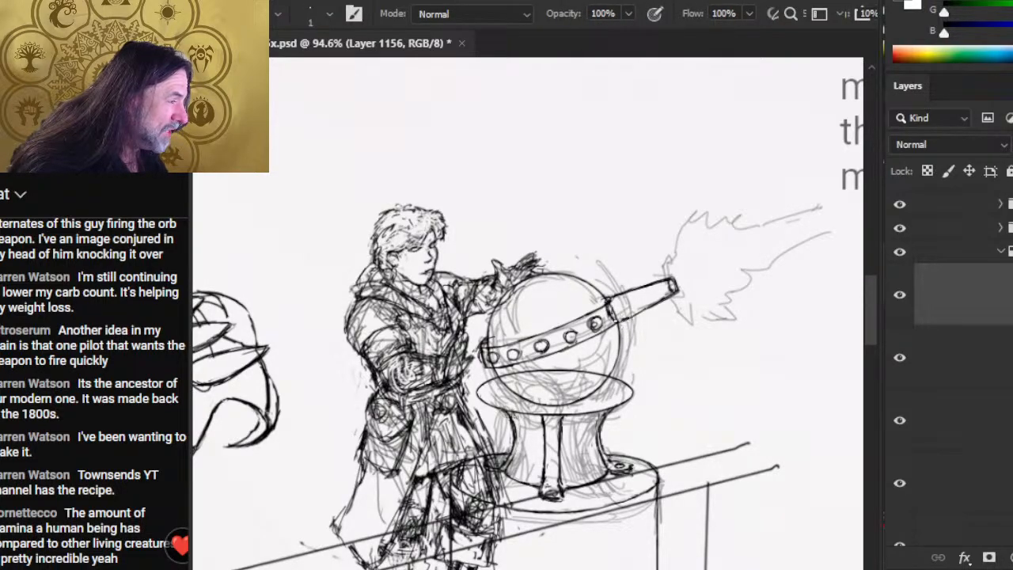
# Redraw the barrel's upper edge from the base toward the muzzle and clean it with the Eraser.
pyautogui.press('e')
pyautogui.press('b')
pyautogui.moveTo(616, 294)
pyautogui.mouseDown()
pyautogui.moveTo(658, 274)
pyautogui.moveTo(626, 328)
pyautogui.moveTo(647, 288)
pyautogui.mouseUp()
pyautogui.press('e')
pyautogui.press('b')
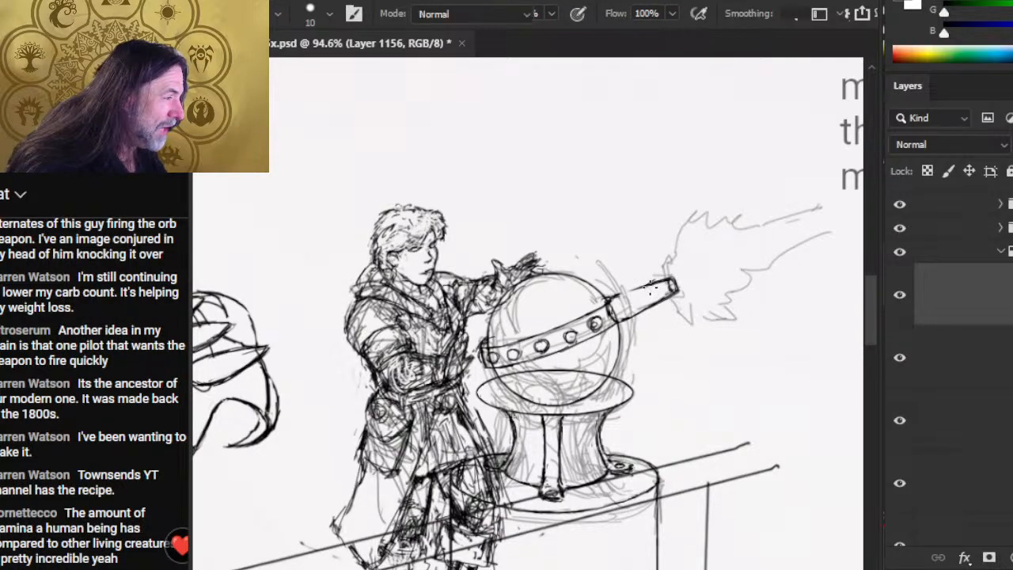
pyautogui.press('e')
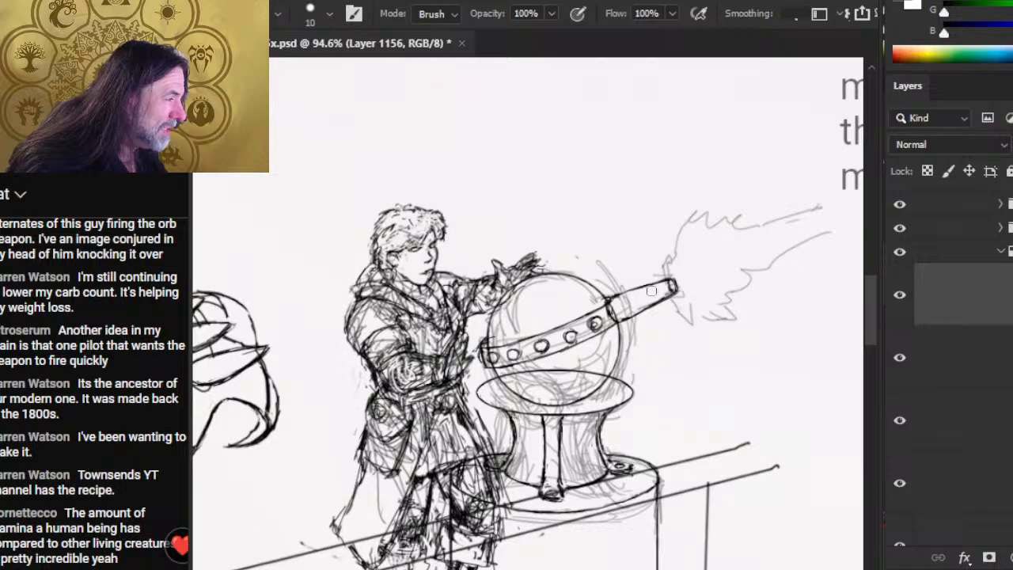
pyautogui.press('b')
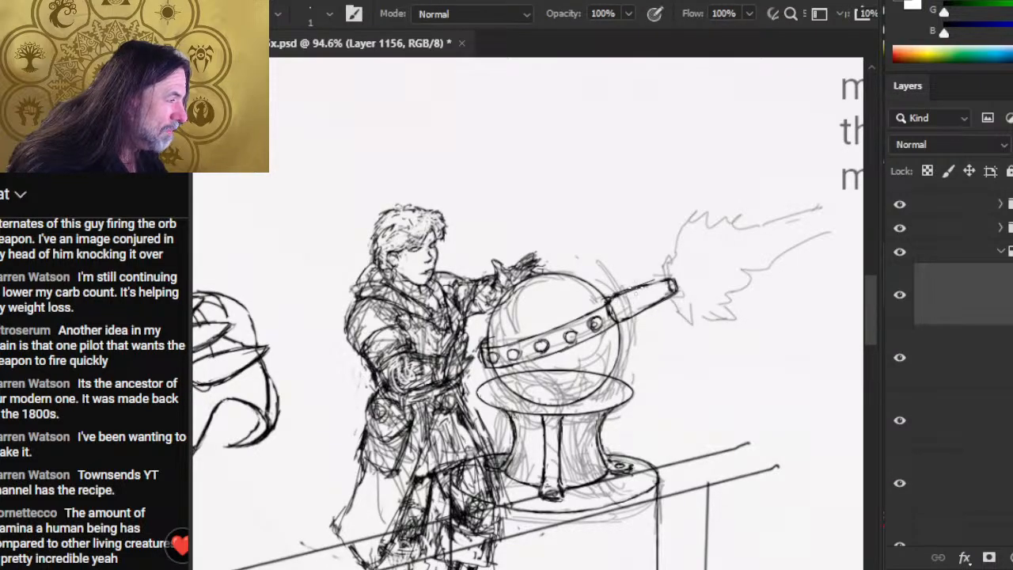
pyautogui.press('e')
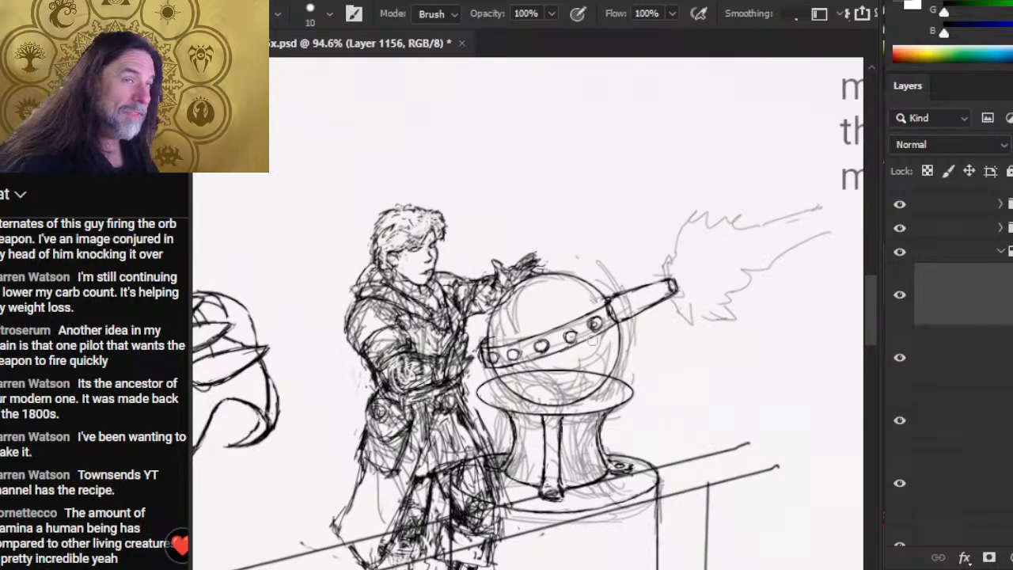
pyautogui.press('b')
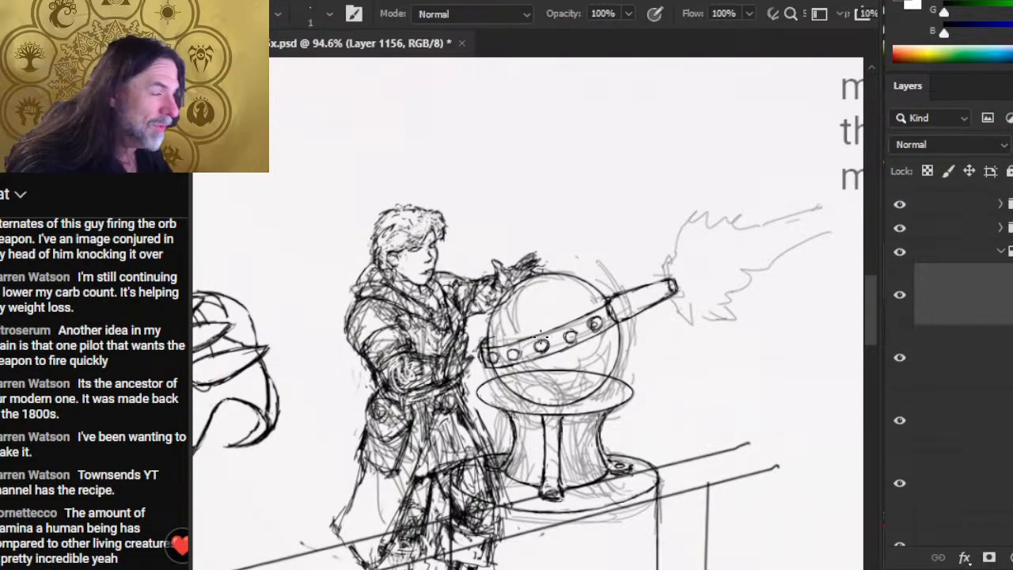
# Ink a collar across the barrel's base, with its upper end projecting above the barrel along the orb's outline.
pyautogui.press('e')
pyautogui.press('b')
pyautogui.moveTo(609, 301)
pyautogui.mouseDown()
pyautogui.moveTo(653, 284)
pyautogui.moveTo(594, 315)
pyautogui.moveTo(597, 299)
pyautogui.mouseUp()
pyautogui.press('e')
pyautogui.press('b')
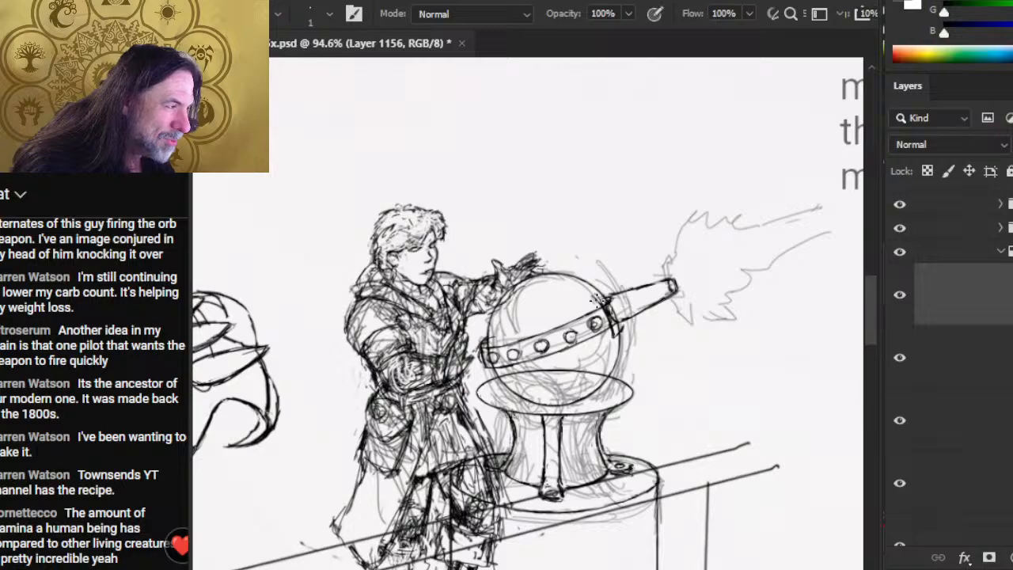
pyautogui.moveTo(620, 330)
pyautogui.mouseDown()
pyautogui.moveTo(632, 320)
pyautogui.moveTo(604, 292)
pyautogui.mouseUp()
pyautogui.press('e')
pyautogui.press('b')
pyautogui.press('e')
pyautogui.press('b')
pyautogui.press('e')
pyautogui.press('b')
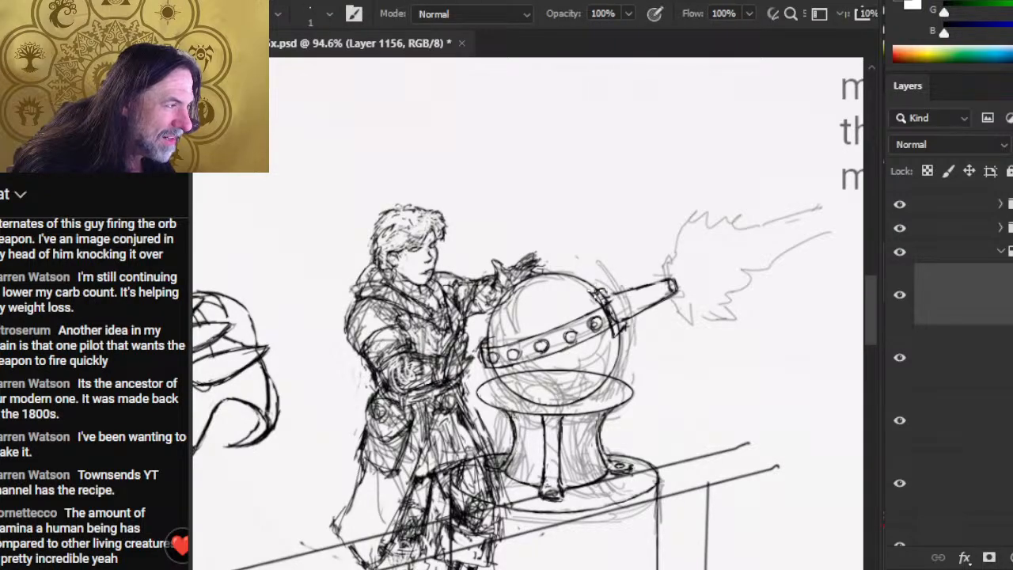
# Extend the collar's lower end below the barrel and close it off with a short inked edge.
pyautogui.press('e')
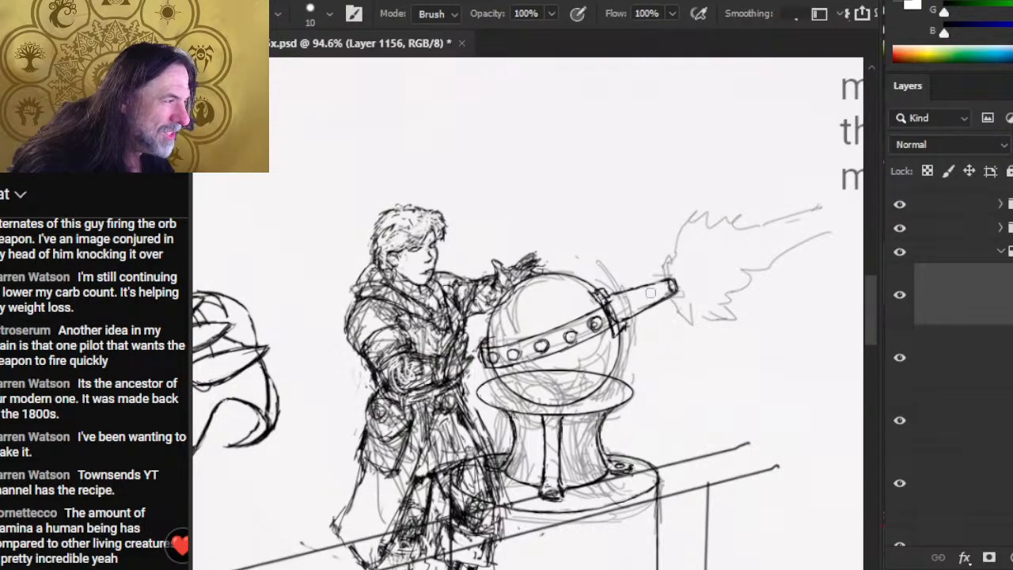
pyautogui.press('b')
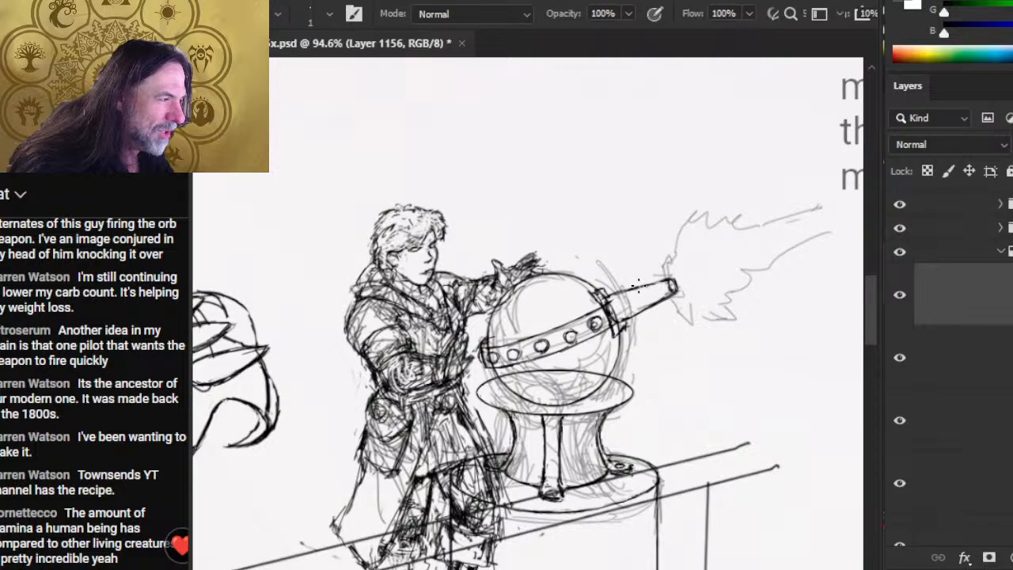
pyautogui.press('e')
pyautogui.press('b')
pyautogui.moveTo(610, 299); pyautogui.dragTo(614, 320)
pyautogui.moveTo(605, 306); pyautogui.dragTo(610, 334)
pyautogui.press('e')
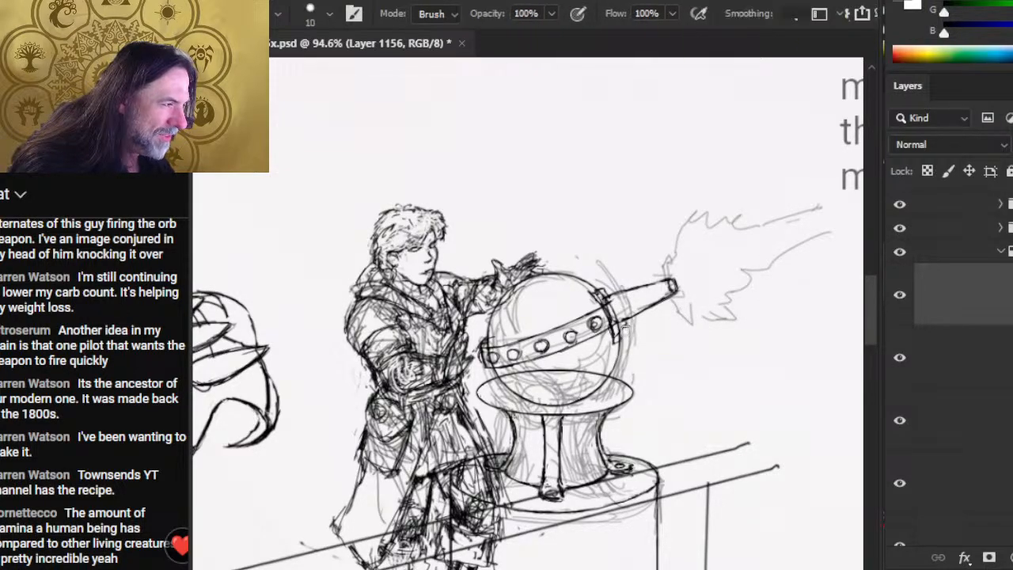
pyautogui.press('b')
pyautogui.moveTo(611, 332)
pyautogui.mouseDown()
pyautogui.moveTo(616, 344)
pyautogui.moveTo(626, 337)
pyautogui.moveTo(616, 337)
pyautogui.mouseUp()
pyautogui.press('e')
pyautogui.press('b')
# Clean up and darken the collar's upper end and its edge facing the barrel.
pyautogui.press('e')
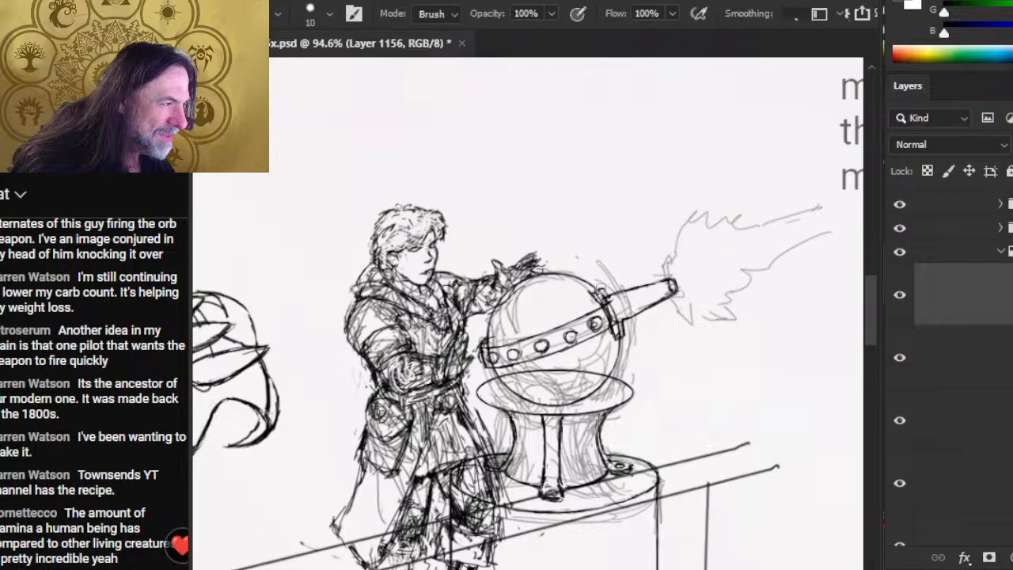
pyautogui.press('b')
pyautogui.press('e')
pyautogui.press('b')
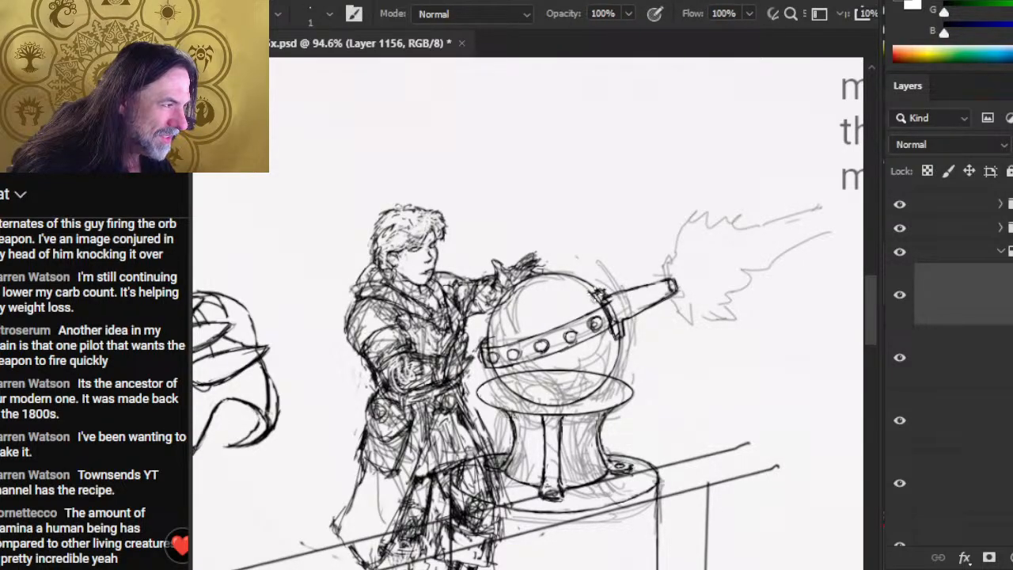
pyautogui.press('e')
pyautogui.moveTo(603, 286)
pyautogui.mouseDown()
pyautogui.moveTo(593, 295)
pyautogui.moveTo(603, 281)
pyautogui.moveTo(619, 338)
pyautogui.moveTo(618, 321)
pyautogui.mouseUp()
pyautogui.press('b')
pyautogui.press('e')
pyautogui.press('b')
# Re-ink the barrel's upper edge from the collar to the muzzle and erase the rough parts.
pyautogui.press('e')
pyautogui.press('b')
pyautogui.press('e')
pyautogui.press('b')
pyautogui.moveTo(606, 305)
pyautogui.mouseDown()
pyautogui.moveTo(620, 316)
pyautogui.moveTo(660, 277)
pyautogui.mouseUp()
pyautogui.press('e')
pyautogui.press('b')
pyautogui.press('e')
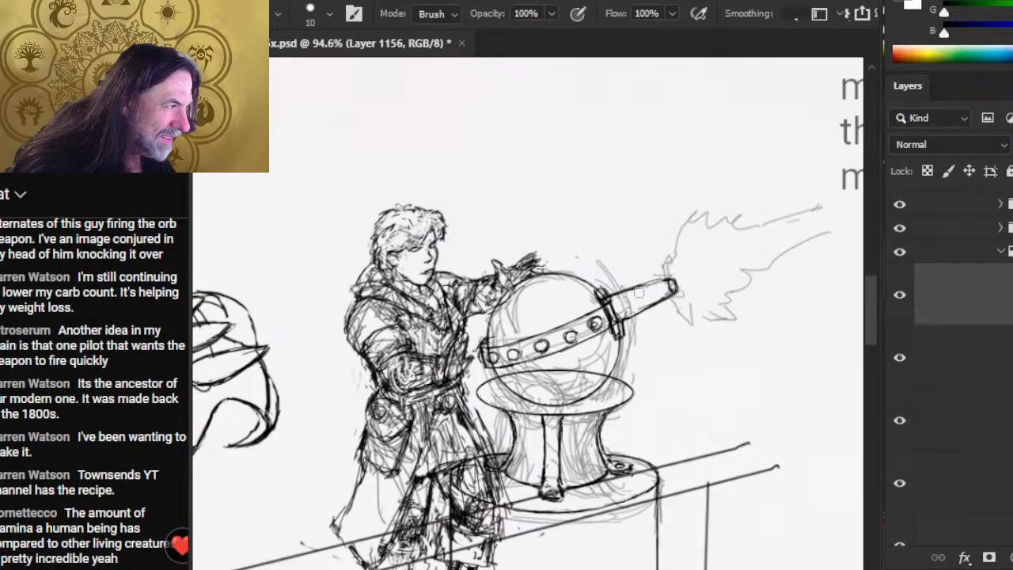
pyautogui.press('b')
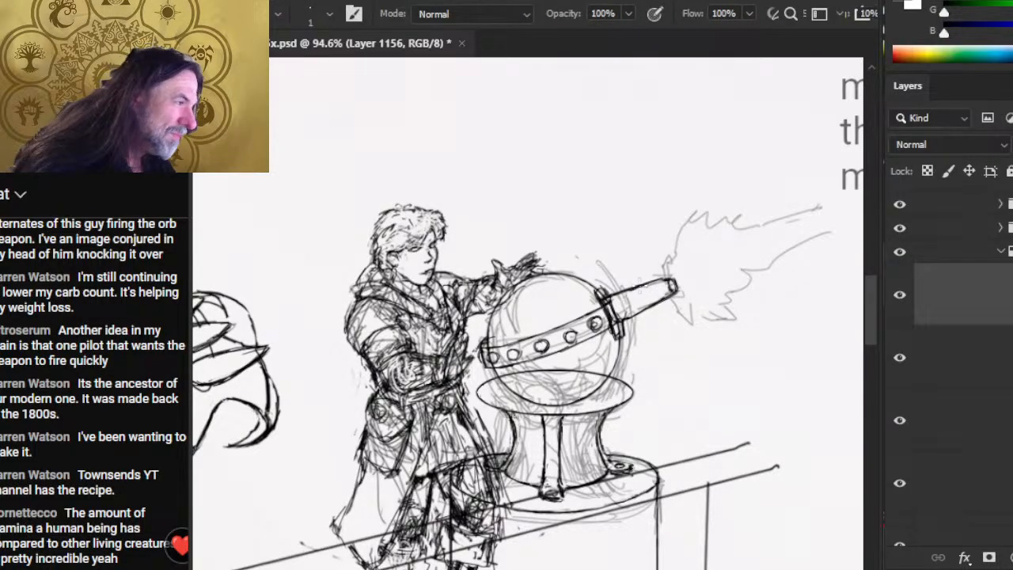
# Ink a dark ring around the barrel just behind the muzzle opening.
pyautogui.press('e')
pyautogui.press('b')
pyautogui.moveTo(665, 286); pyautogui.dragTo(674, 288)
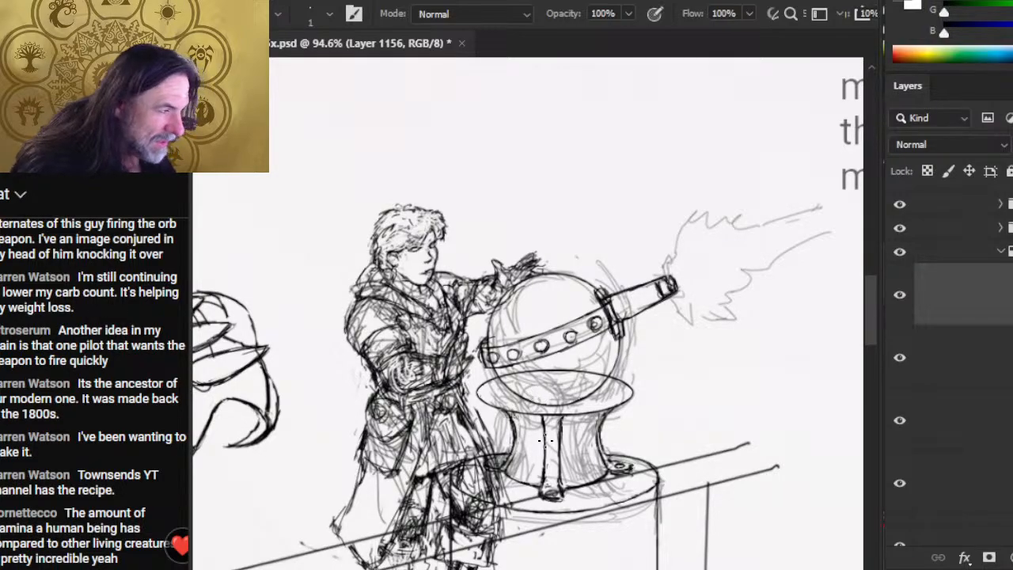
# Draw a pointed tip on the pedestal's central strut, rising over the front rim of the dish.
pyautogui.press('z')
pyautogui.moveTo(550, 433); pyautogui.dragTo(475, 358)
pyautogui.moveTo(498, 418); pyautogui.dragTo(592, 404)
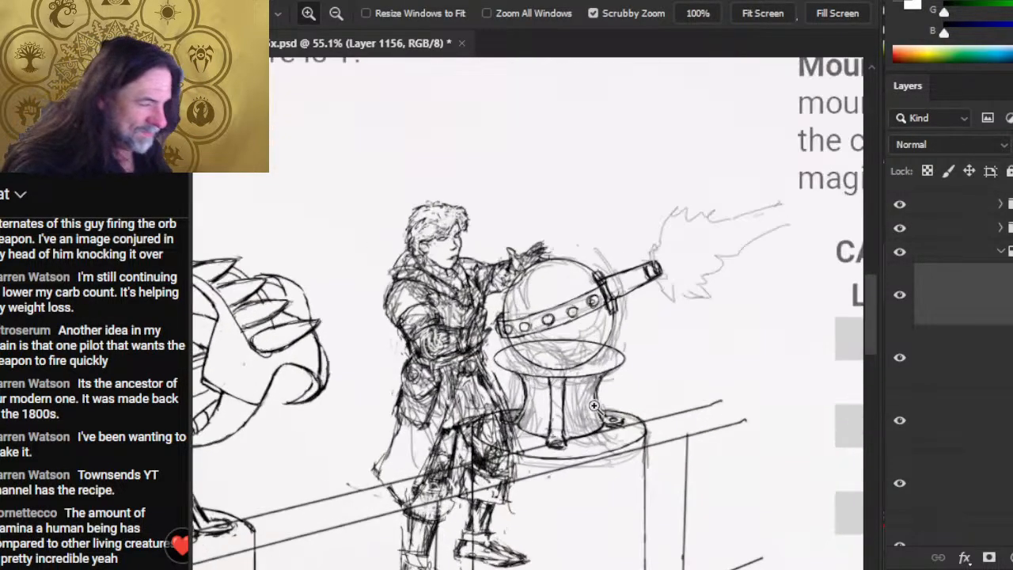
pyautogui.press('b')
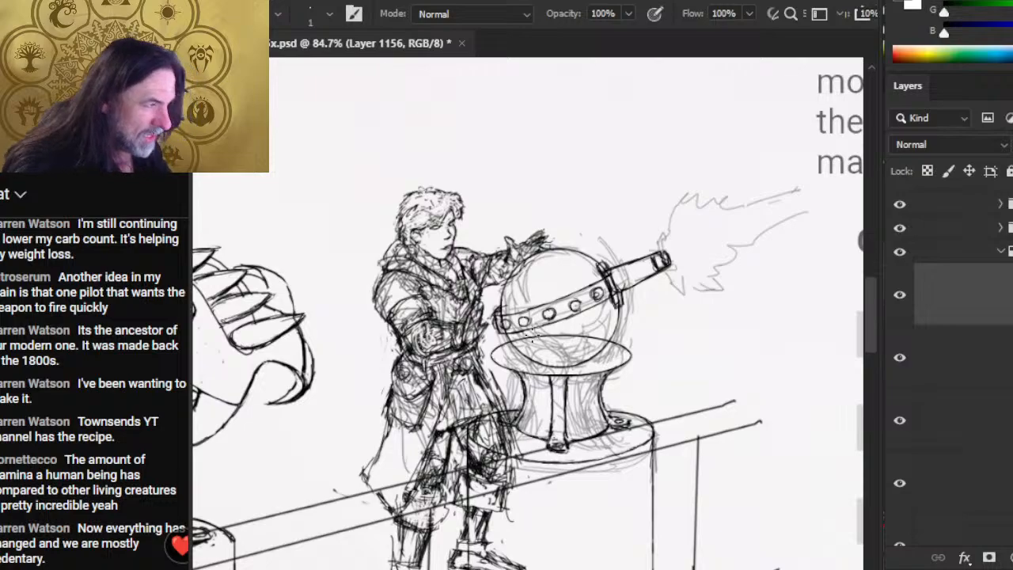
pyautogui.press('e')
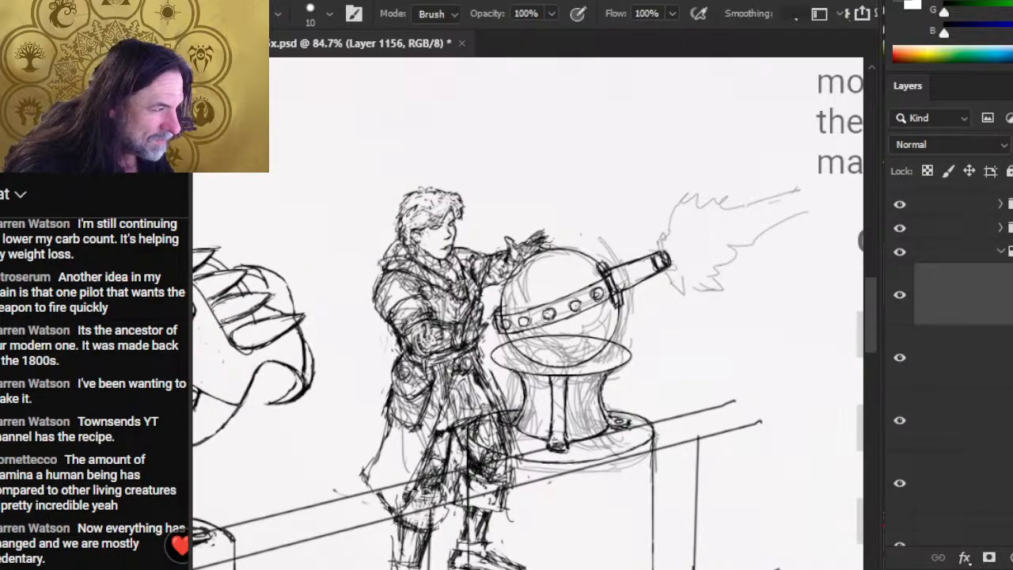
pyautogui.press('b')
pyautogui.press('e')
pyautogui.press('b')
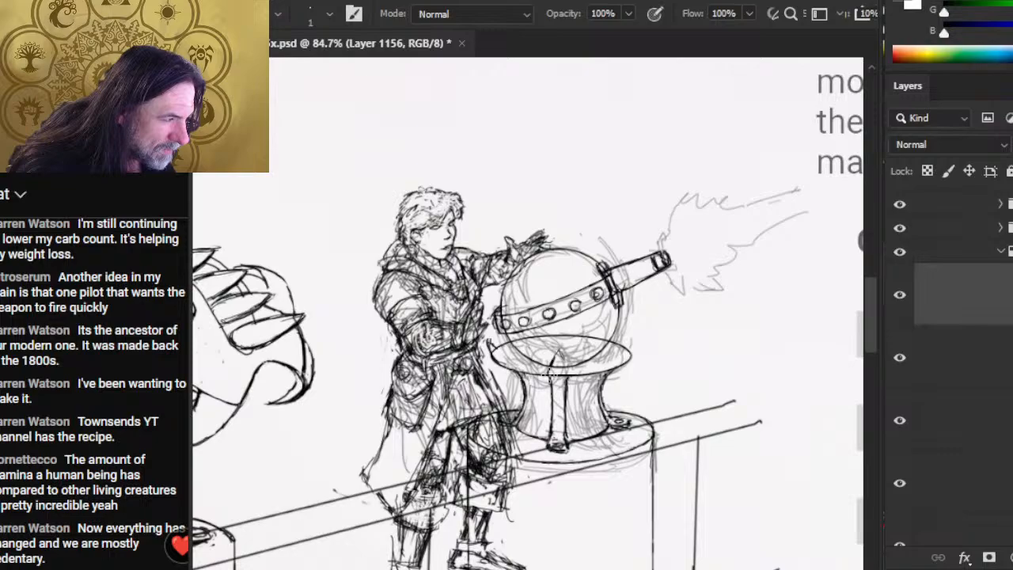
pyautogui.press('e')
pyautogui.press('b')
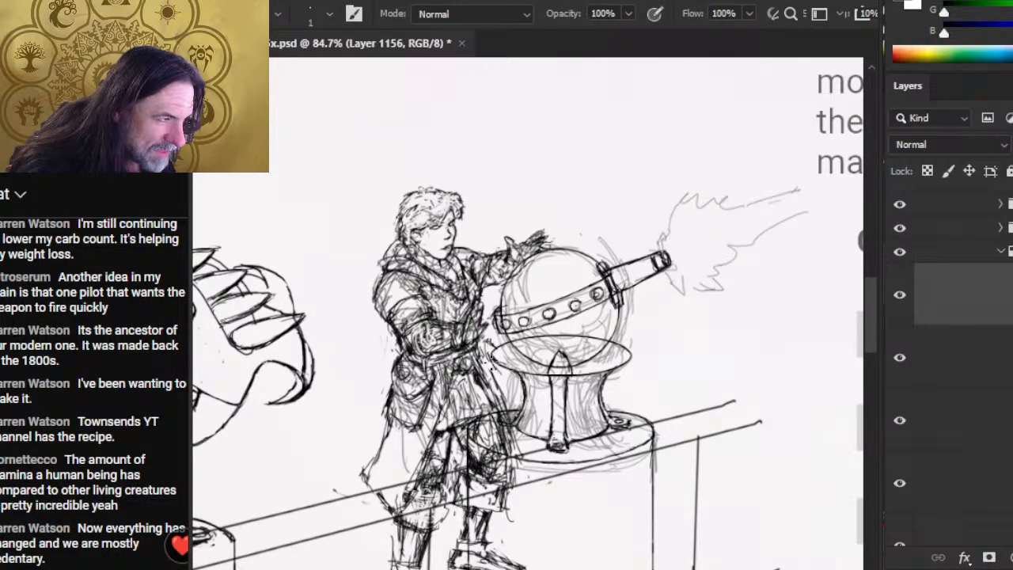
# Touch up the small lines at the end of the pedestal's dish rim beside the caster with Brush and Eraser.
pyautogui.press('e')
pyautogui.press('b')
pyautogui.press('e')
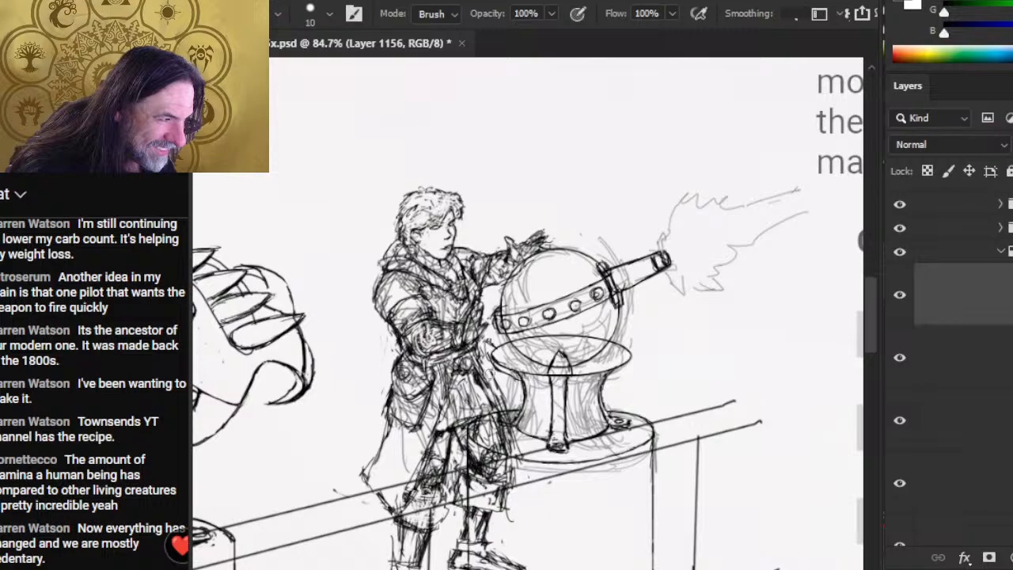
pyautogui.press('b')
pyautogui.press('e')
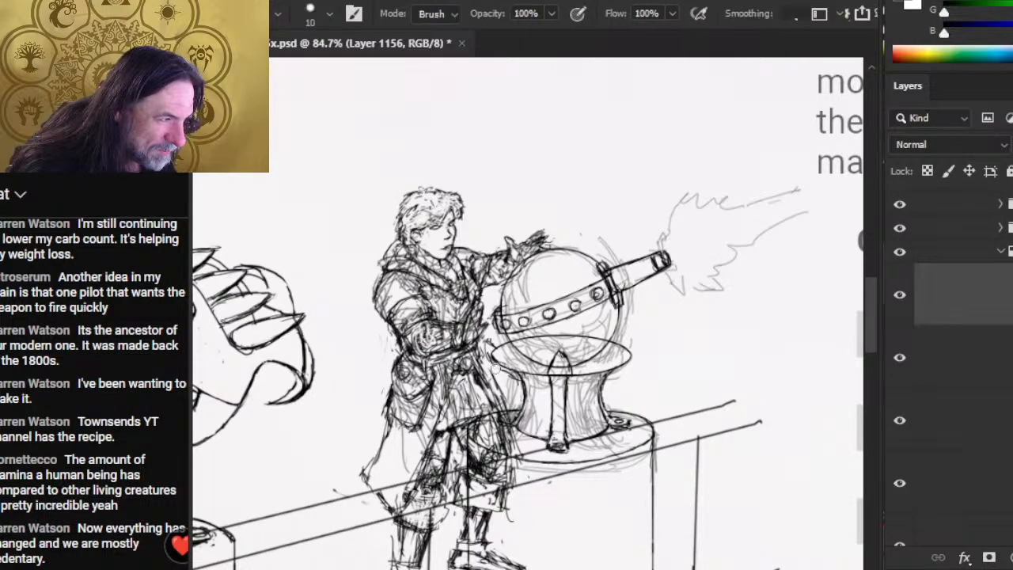
pyautogui.press('b')
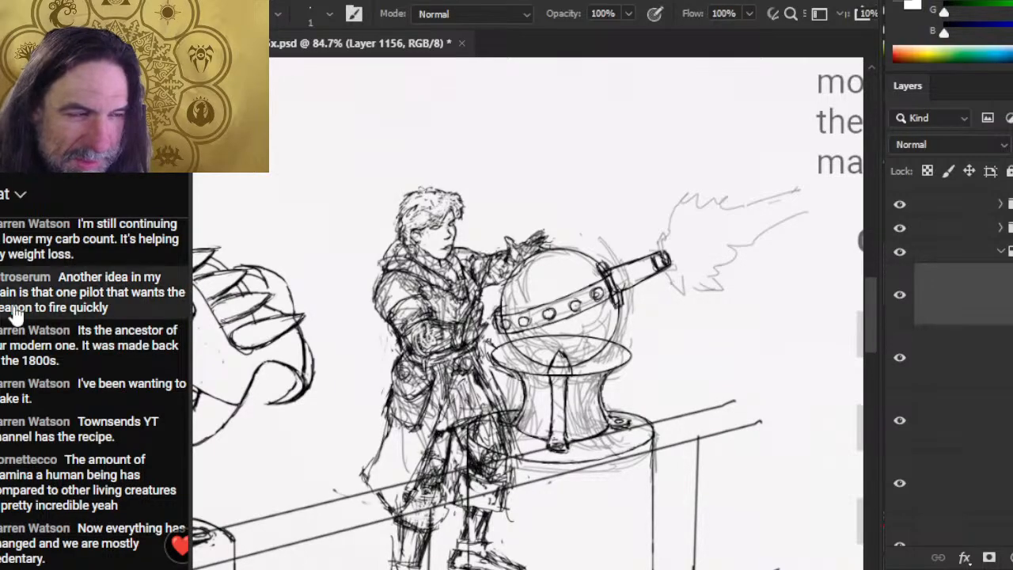
# Review the earlier live chat messages about the orb weapon, returning to the newest ones.
pyautogui.scroll(2, 150, 388)
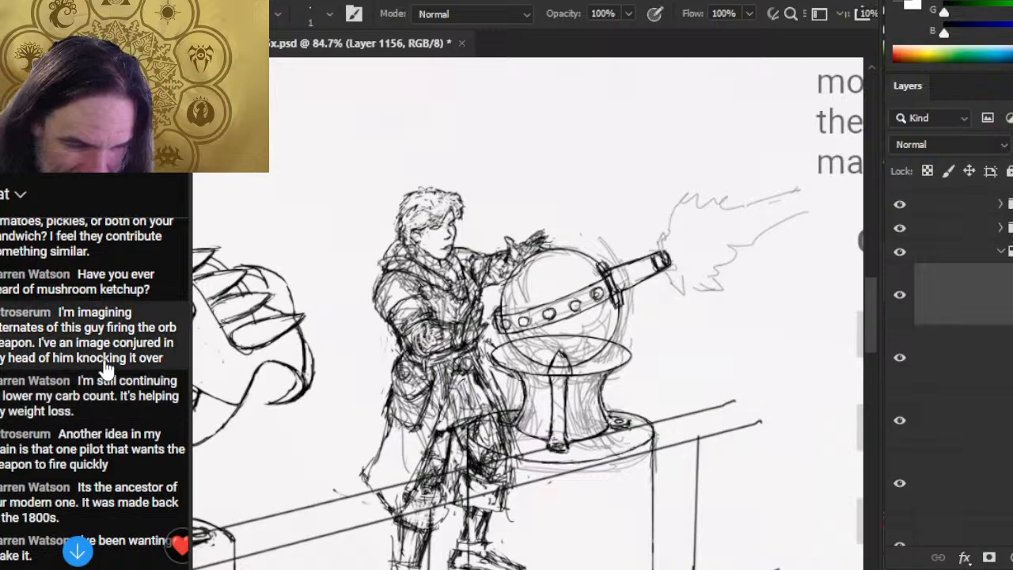
pyautogui.scroll(-3, 111, 364)
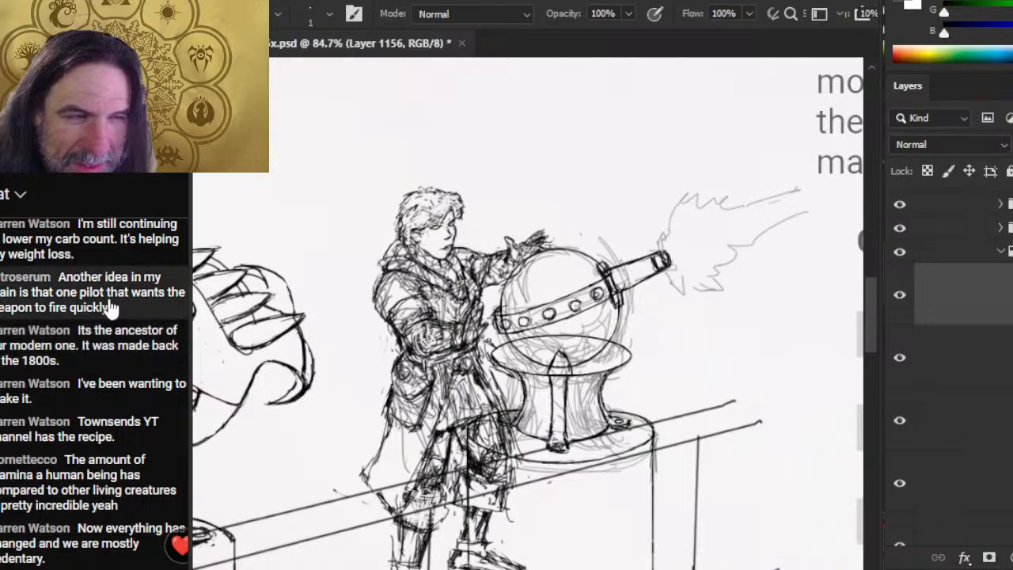
# Reposition and widen the live chat window so its messages show in full beneath the webcam, and go back to earlier messages.
pyautogui.moveTo(70, 170); pyautogui.dragTo(84, 164)
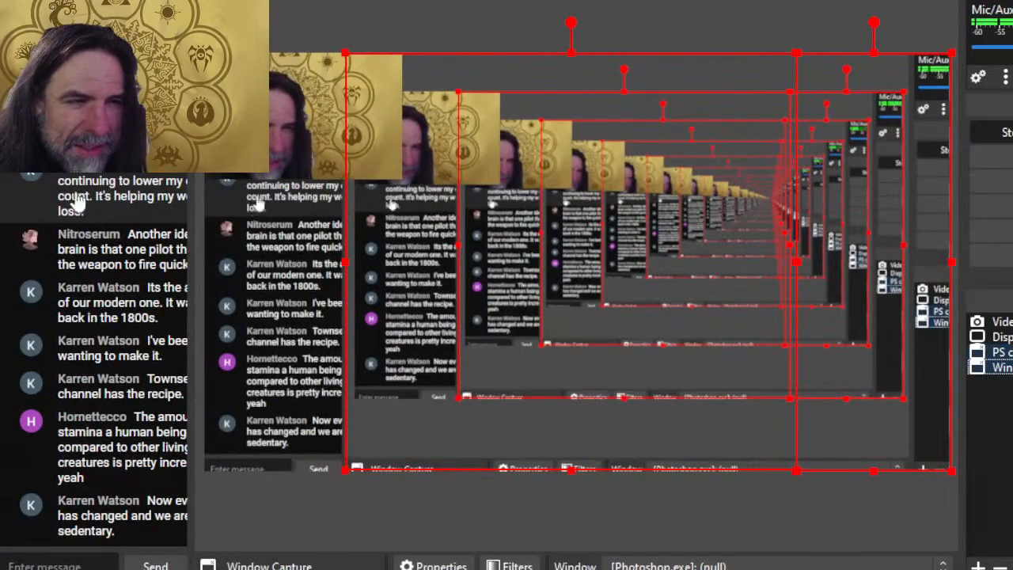
pyautogui.moveTo(71, 204); pyautogui.dragTo(124, 317)
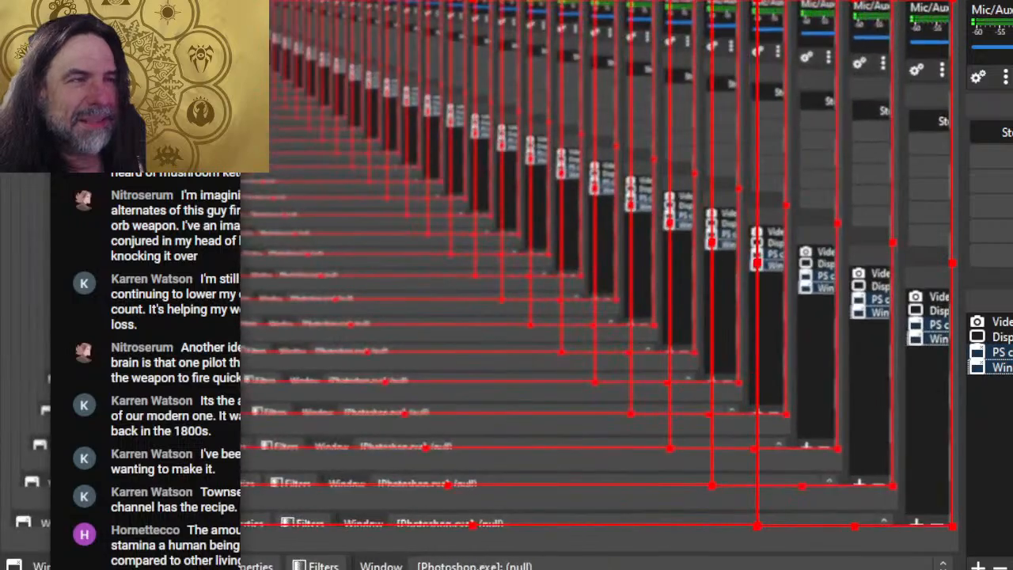
pyautogui.moveTo(143, 158); pyautogui.dragTo(81, 166)
pyautogui.moveTo(113, 115); pyautogui.dragTo(113, 165)
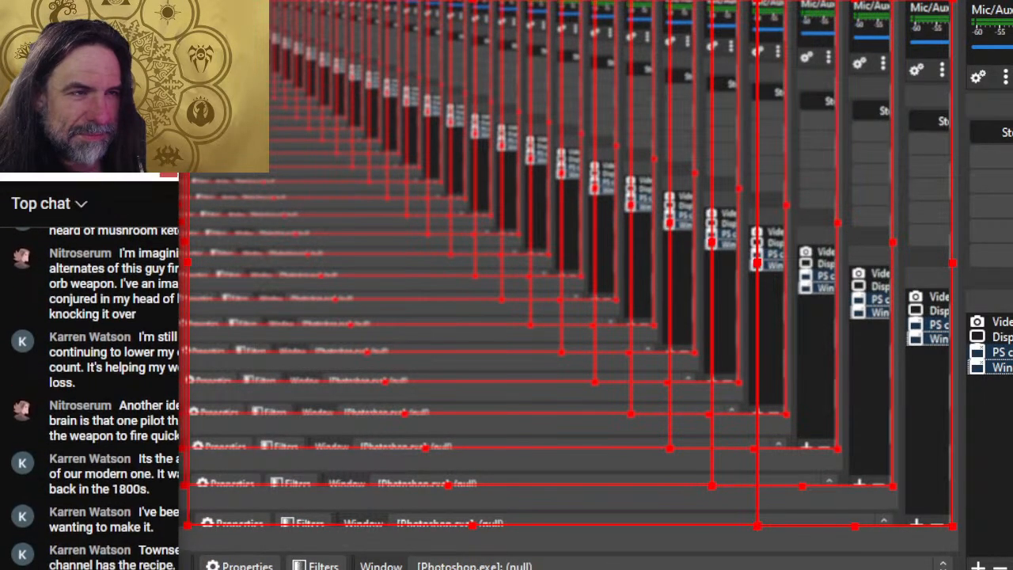
pyautogui.moveTo(179, 298); pyautogui.dragTo(263, 298)
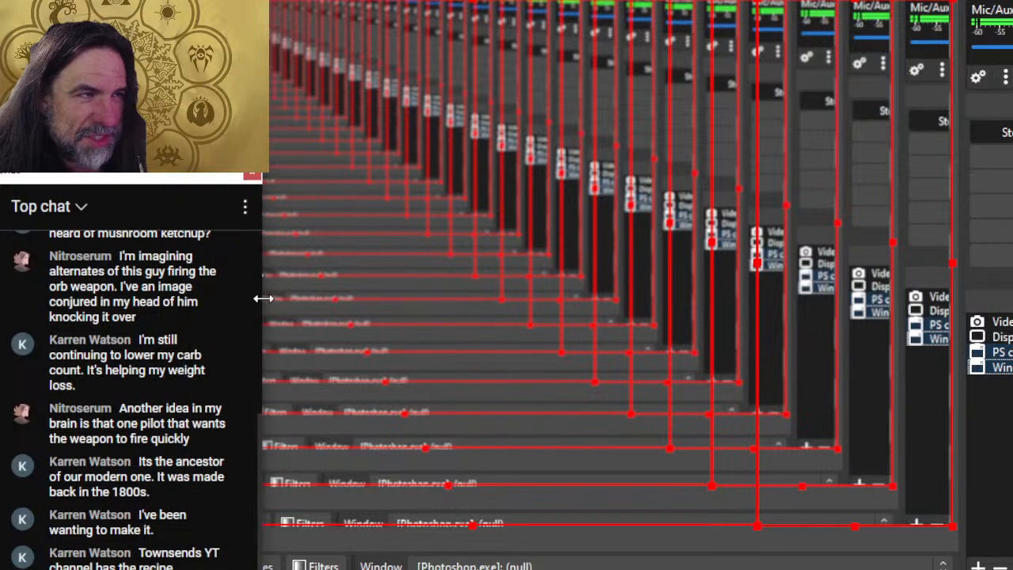
pyautogui.moveTo(157, 179); pyautogui.dragTo(121, 164)
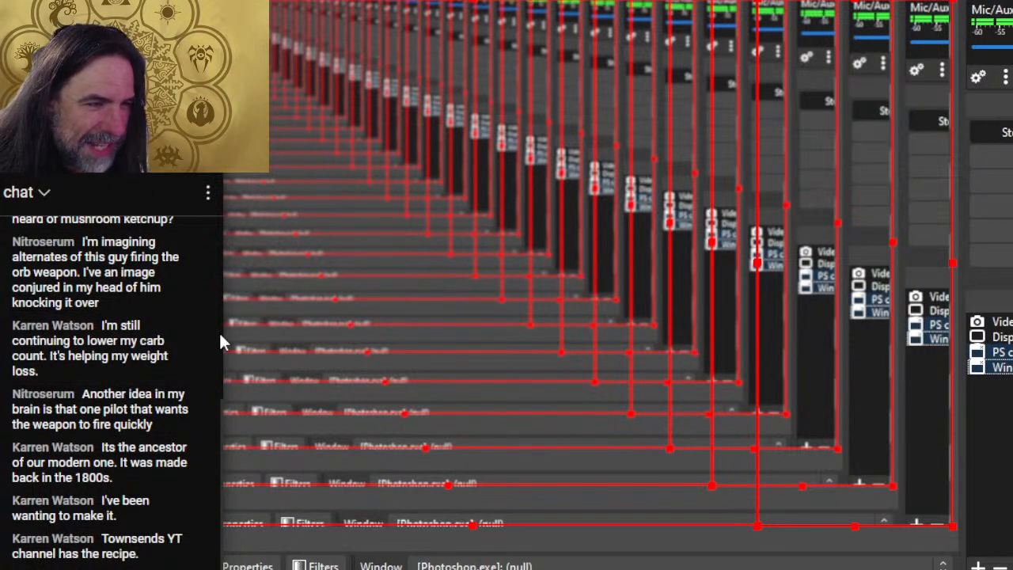
pyautogui.moveTo(224, 335); pyautogui.dragTo(235, 335)
pyautogui.scroll(3, 162, 324)
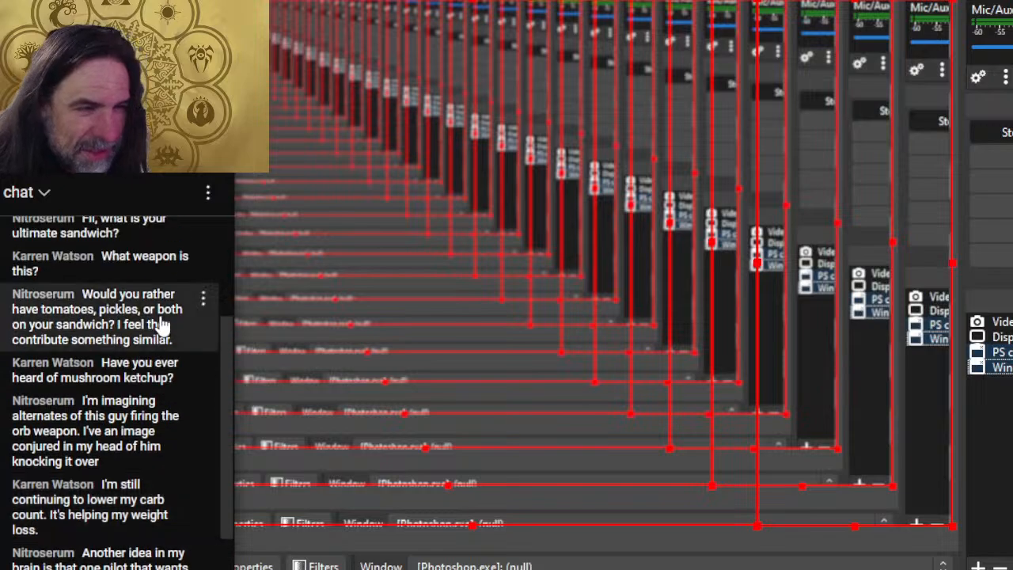
# Catch up on the newer live chat messages and nudge the chat window slightly beneath the webcam.
pyautogui.scroll(-5, 162, 324)
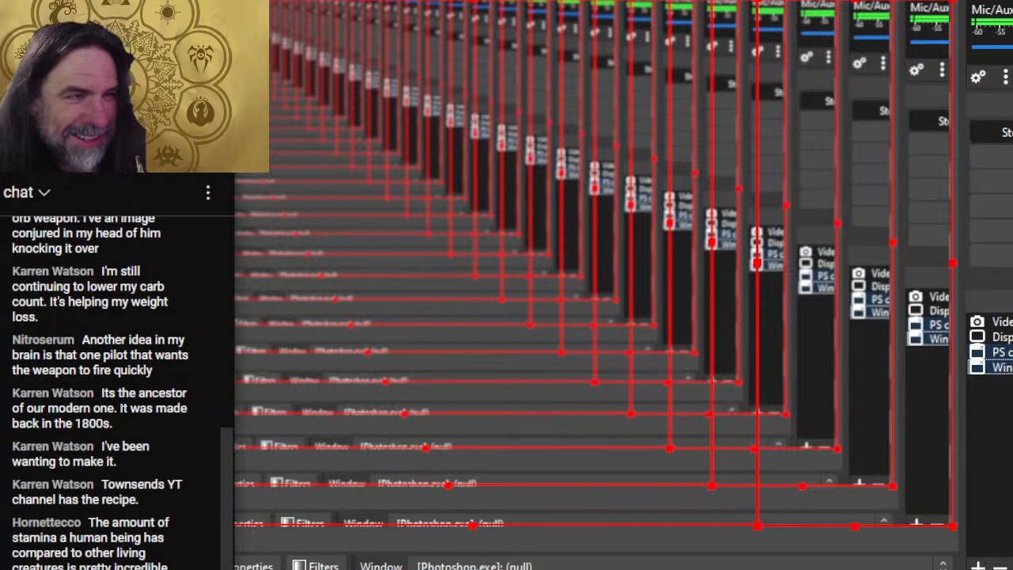
pyautogui.moveTo(117, 158)
pyautogui.mouseDown()
pyautogui.moveTo(116, 182)
pyautogui.moveTo(117, 137)
pyautogui.moveTo(113, 154)
pyautogui.mouseUp()
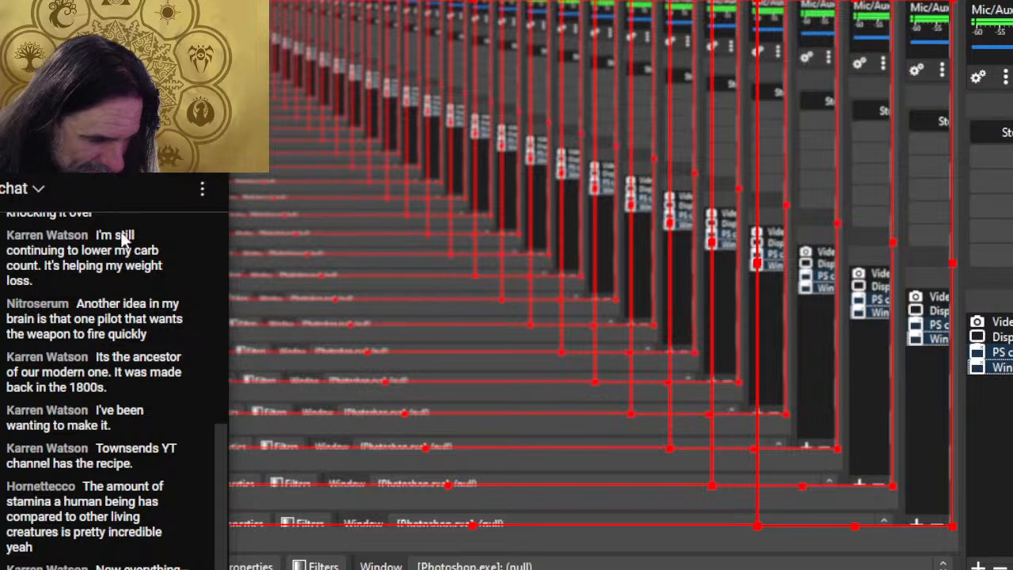
# Switch to Photoshop and ink a small upright pointed prong on the pedestal's dish rim, at the end farthest from the caster, refining it with Brush and Eraser.
pyautogui.hotkey('alt', 'Tab')
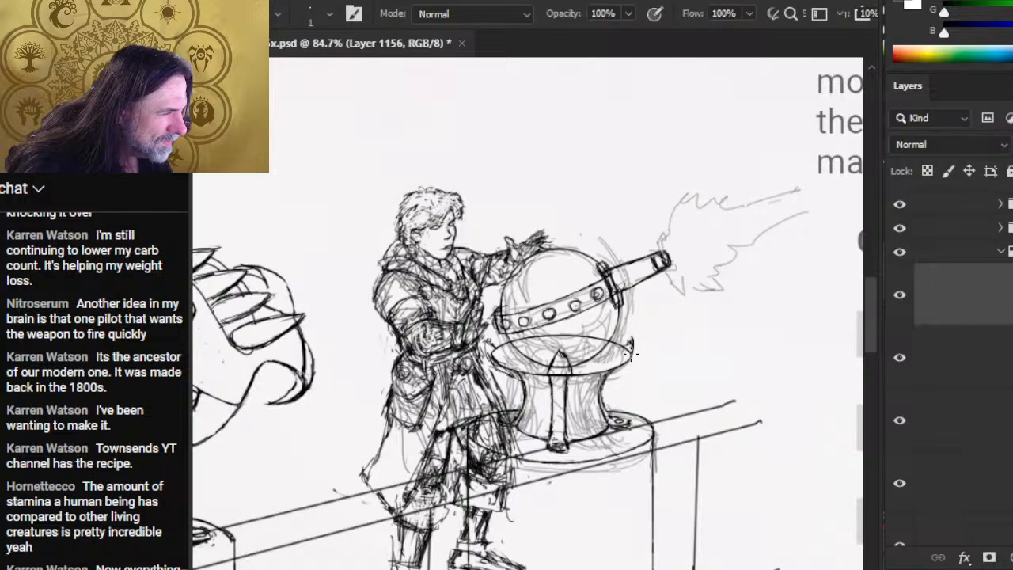
pyautogui.press('b')
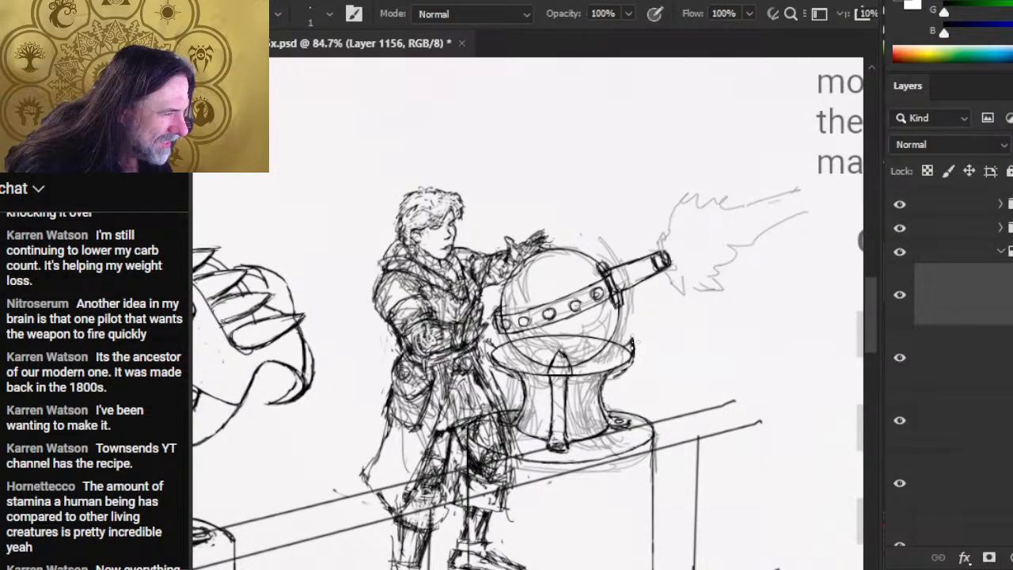
pyautogui.press('e')
pyautogui.press('b')
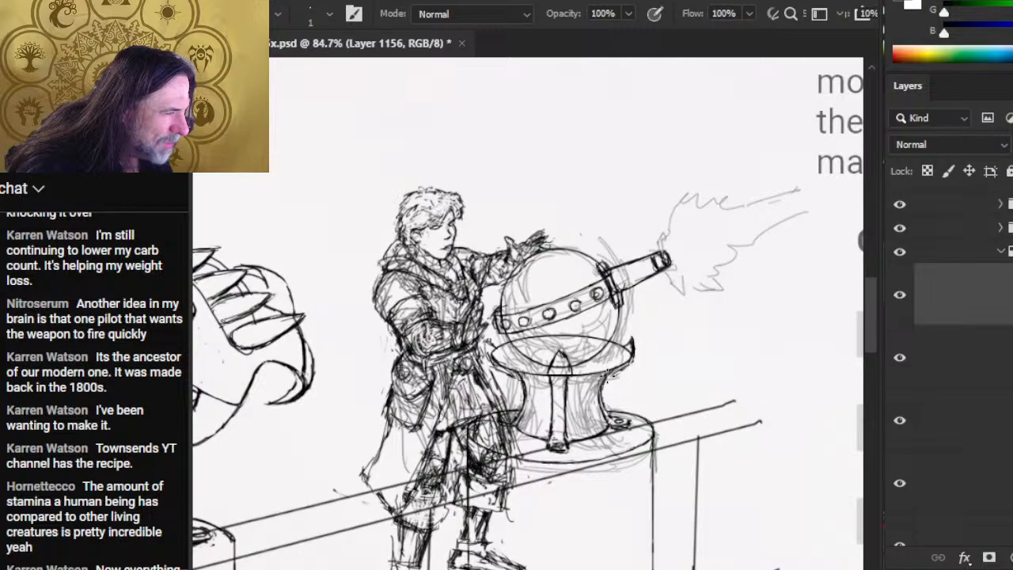
pyautogui.press('e')
pyautogui.press('b')
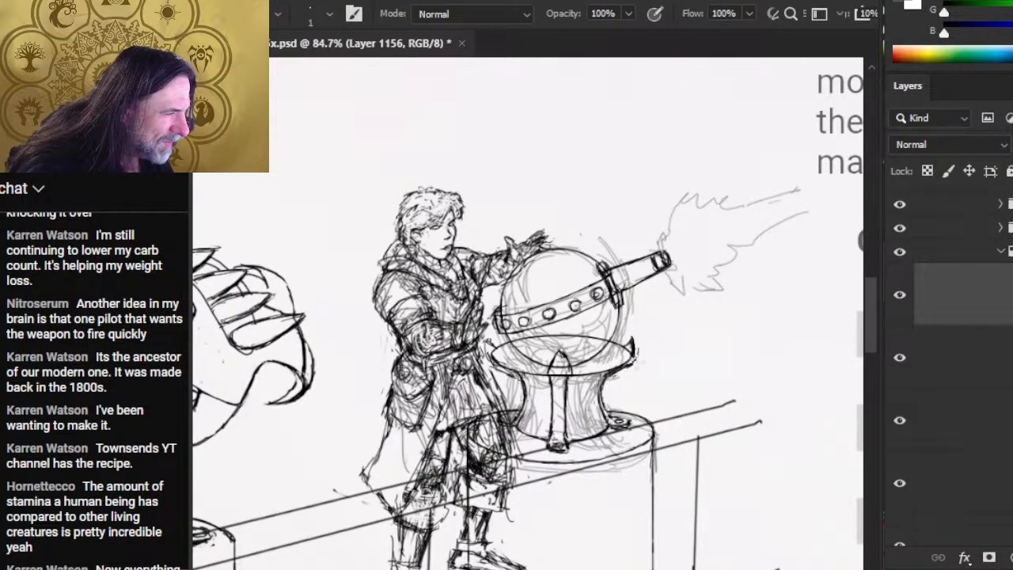
pyautogui.press('e')
pyautogui.press('b')
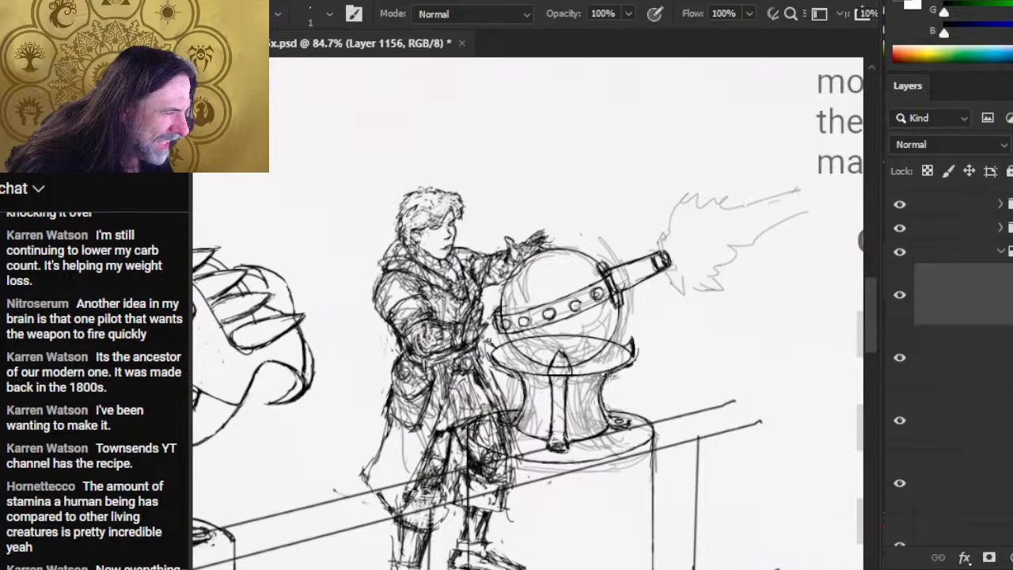
pyautogui.press('e')
pyautogui.press('b')
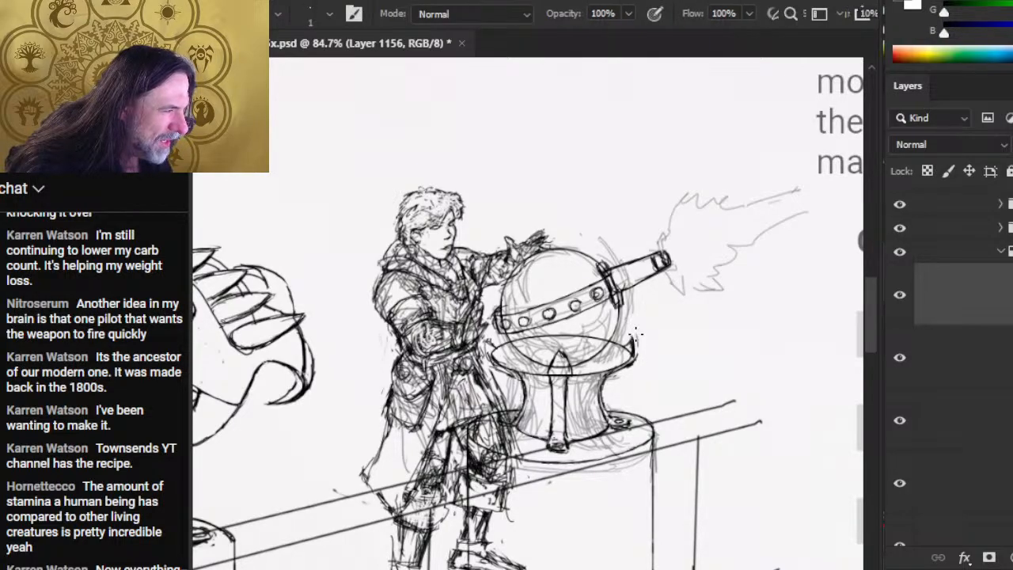
# Add a thicker outer edge to the prong at the dish rim's far end, clean its outline with the Eraser, and save the file.
pyautogui.press('e')
pyautogui.press('b')
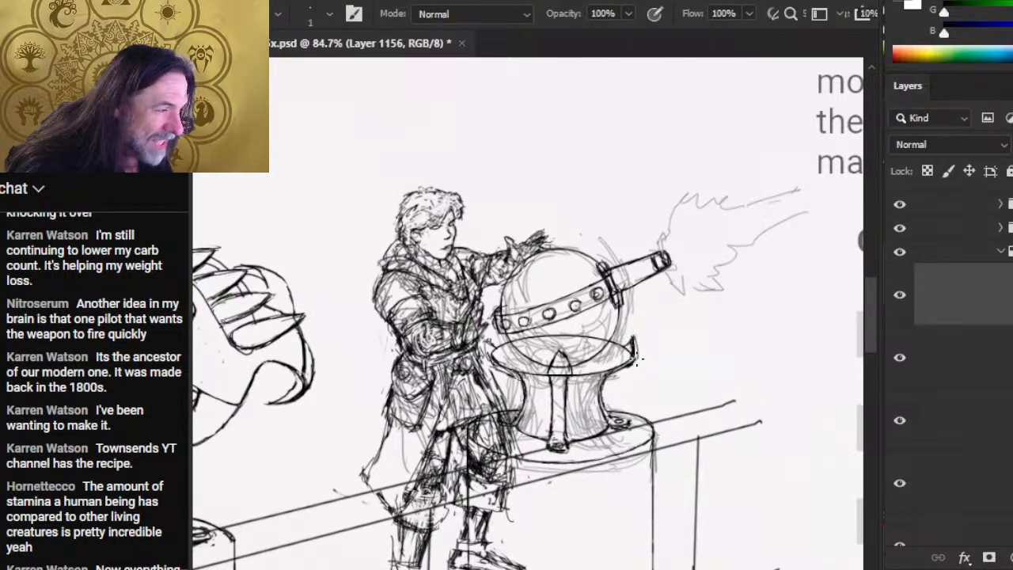
pyautogui.press('e')
pyautogui.press('b')
pyautogui.press('e')
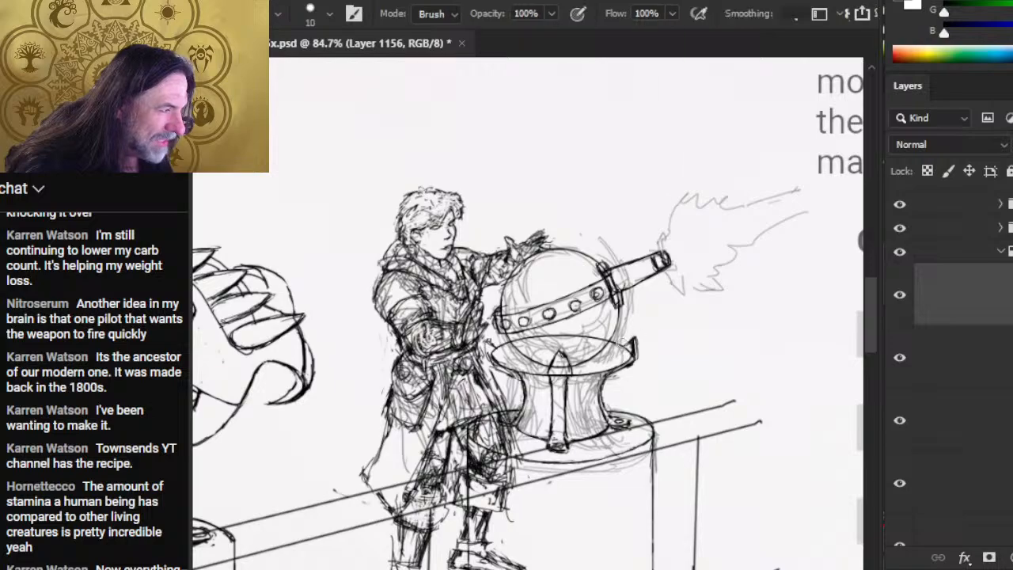
pyautogui.press('b')
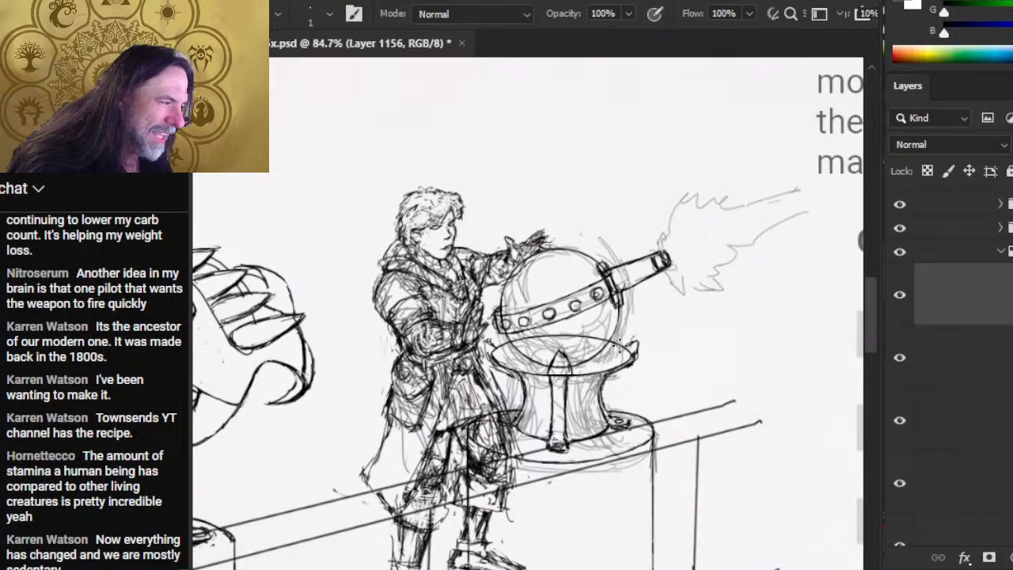
pyautogui.press('e')
pyautogui.press('b')
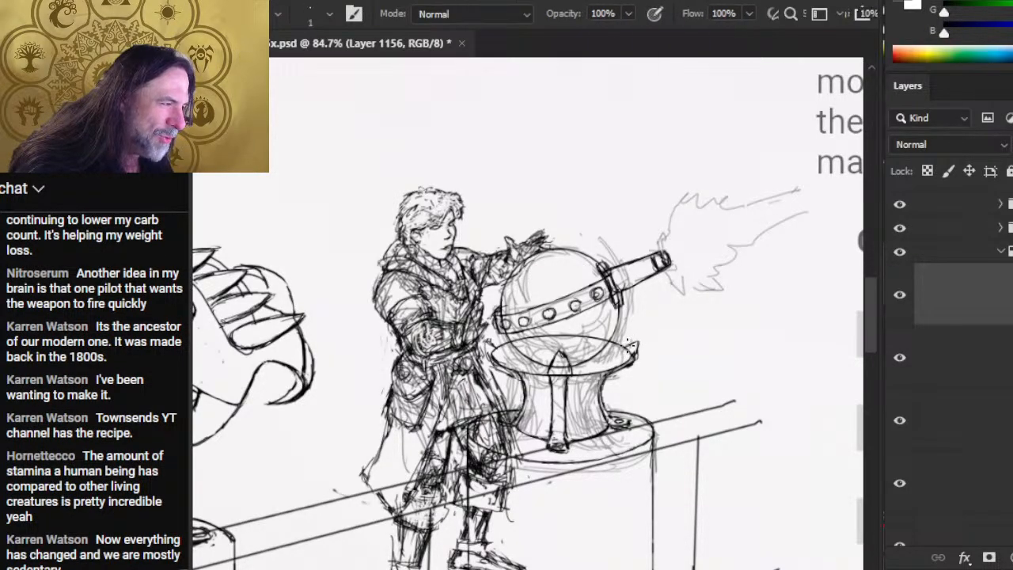
pyautogui.press('e')
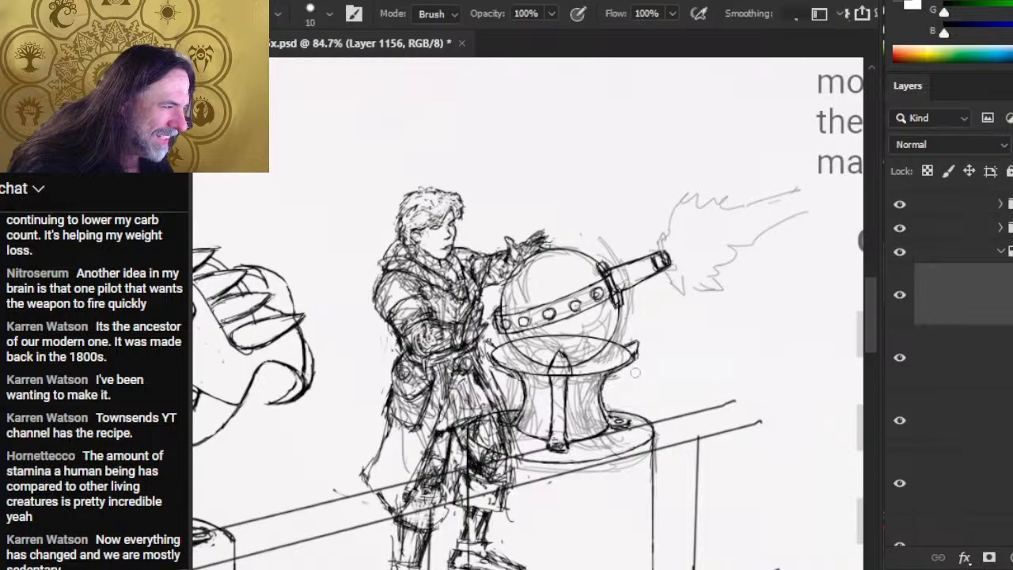
pyautogui.hotkey('ctrl', 's')
# Switch to the YouTube live stream page and open the full playlist link from its description in a new tab.
pyautogui.hotkey('alt', 'Tab')
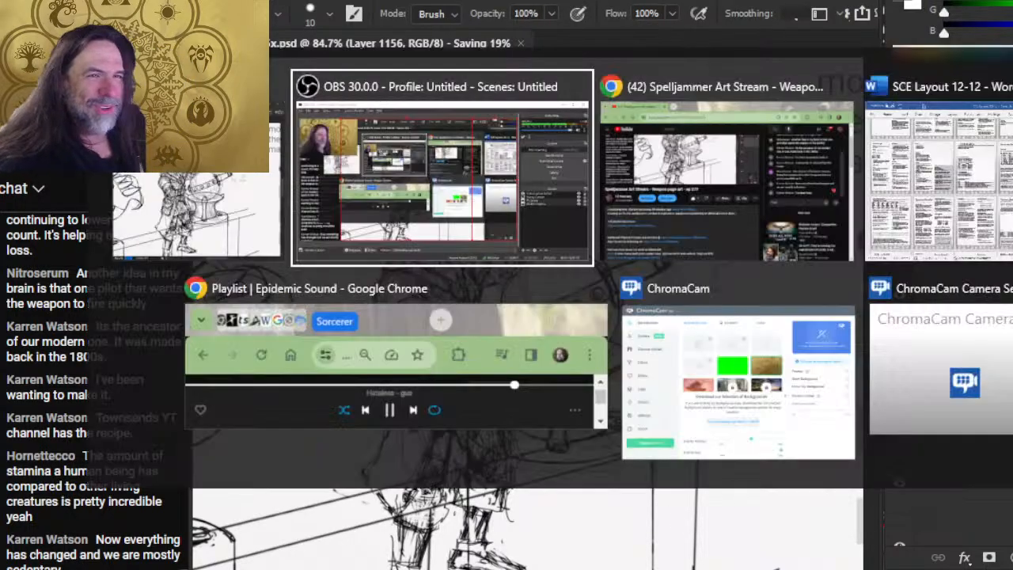
pyautogui.hotkey('alt', 'Tab')
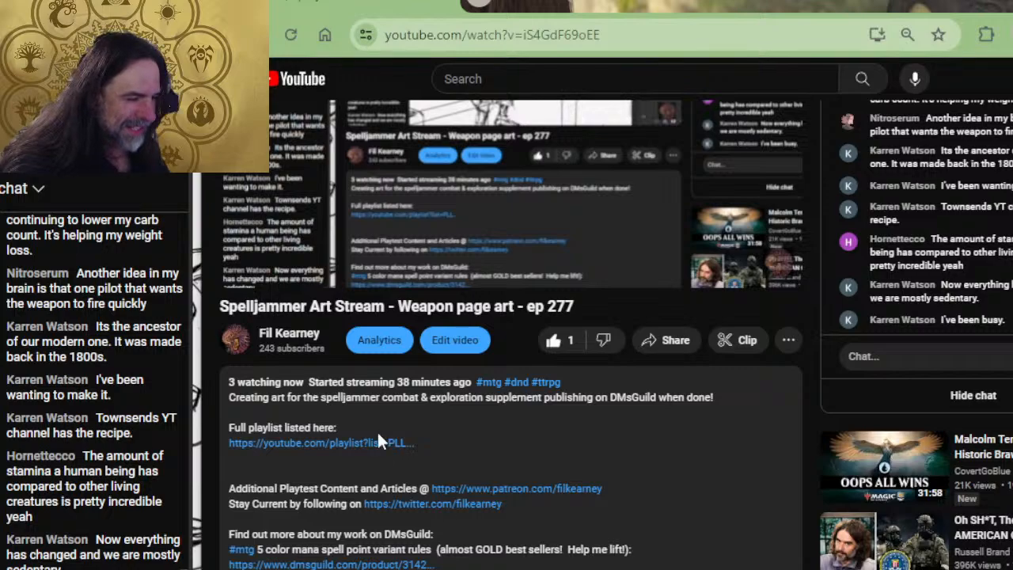
pyautogui.rightClick(372, 430)
pyautogui.rightClick(343, 440)
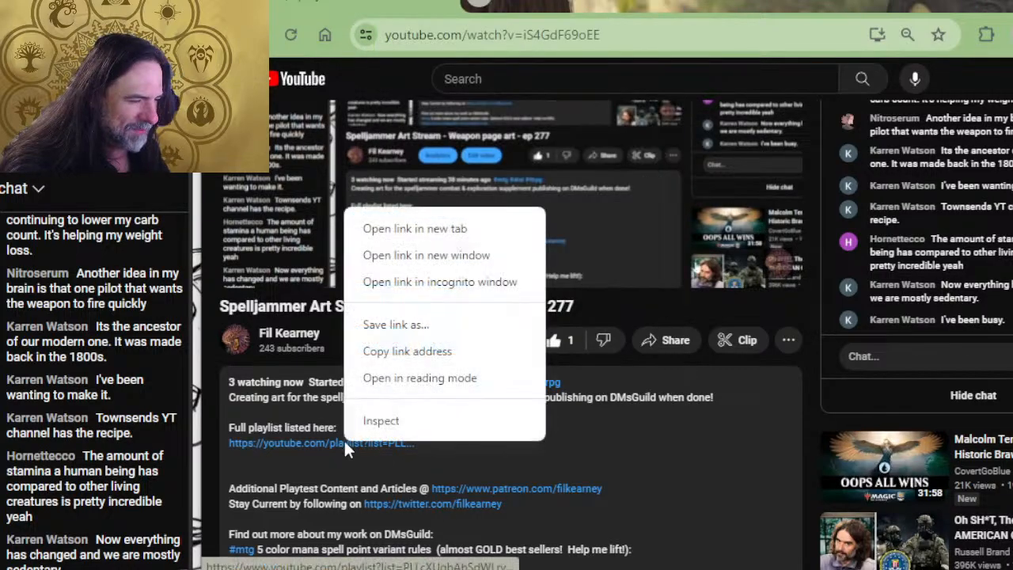
pyautogui.click(440, 228)
pyautogui.click(540, 5)
# Bring the small Epidemic Sound playlist window to the front, with the YouTube playlist page still in view.
pyautogui.hotkey('alt', 'Tab')
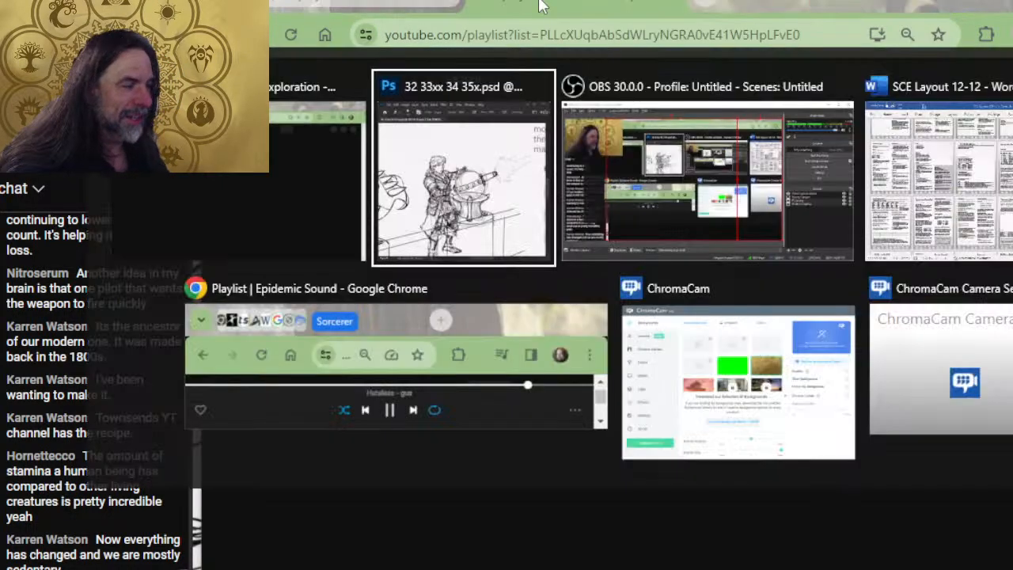
pyautogui.hotkey('alt', 'Tab')
pyautogui.hotkey('alt', 'Tab')
pyautogui.hotkey('alt', 'Tab')
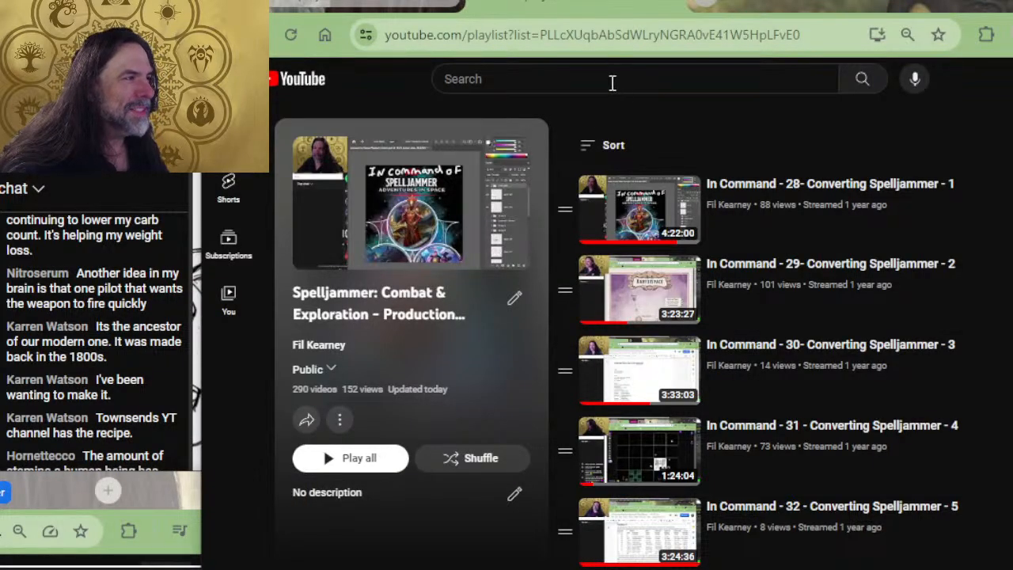
# Start a YouTube search with the words "pacific rim 2".
pyautogui.click(559, 77)
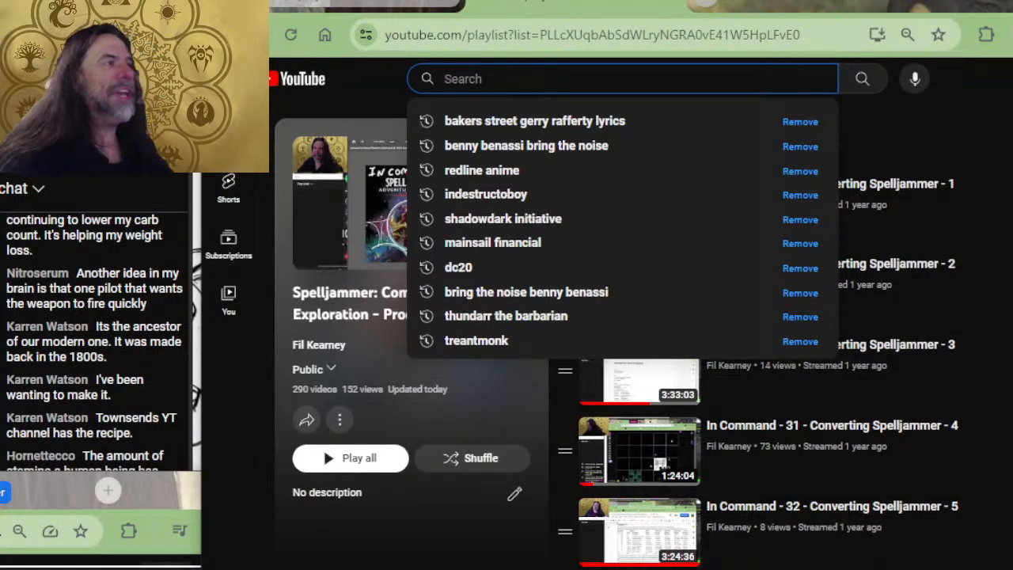
pyautogui.write('pacific r')
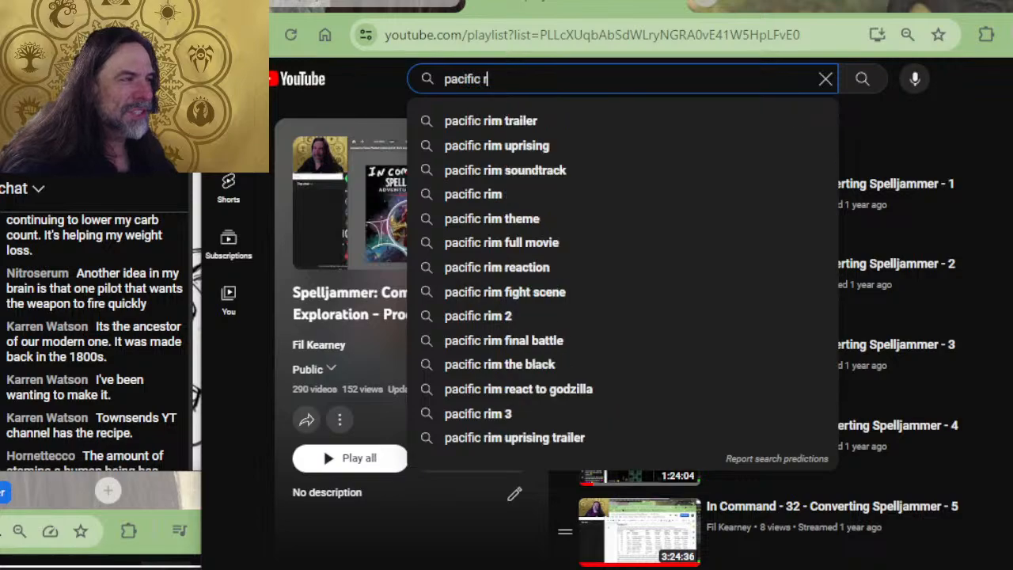
pyautogui.write('im 2')
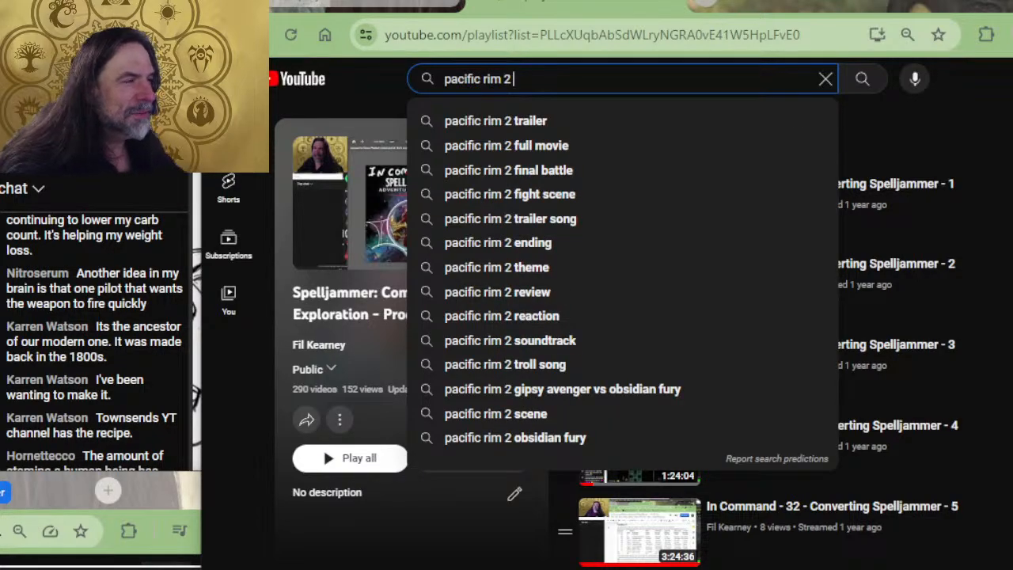
pyautogui.write(' i')
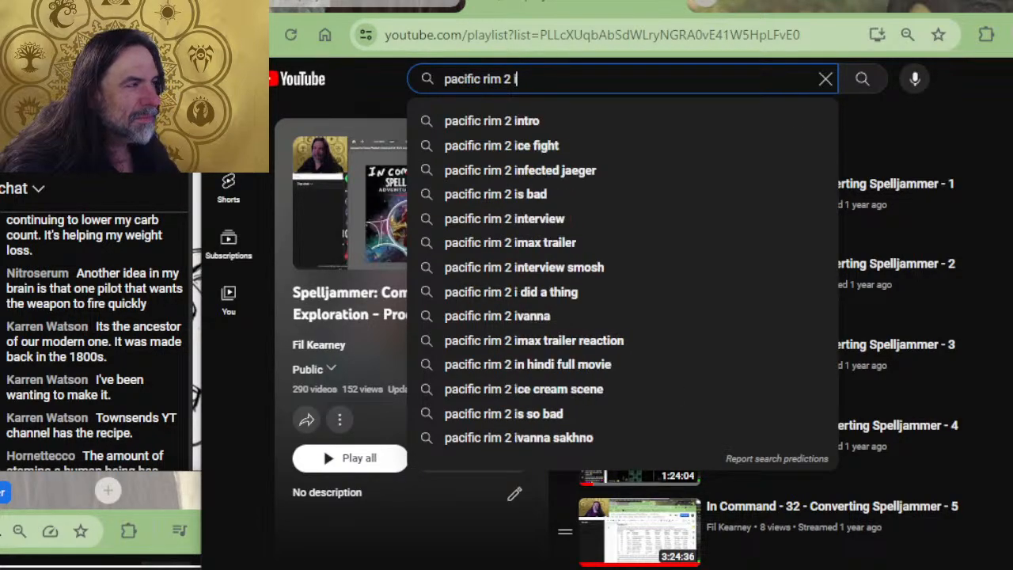
pyautogui.write('nnovation')
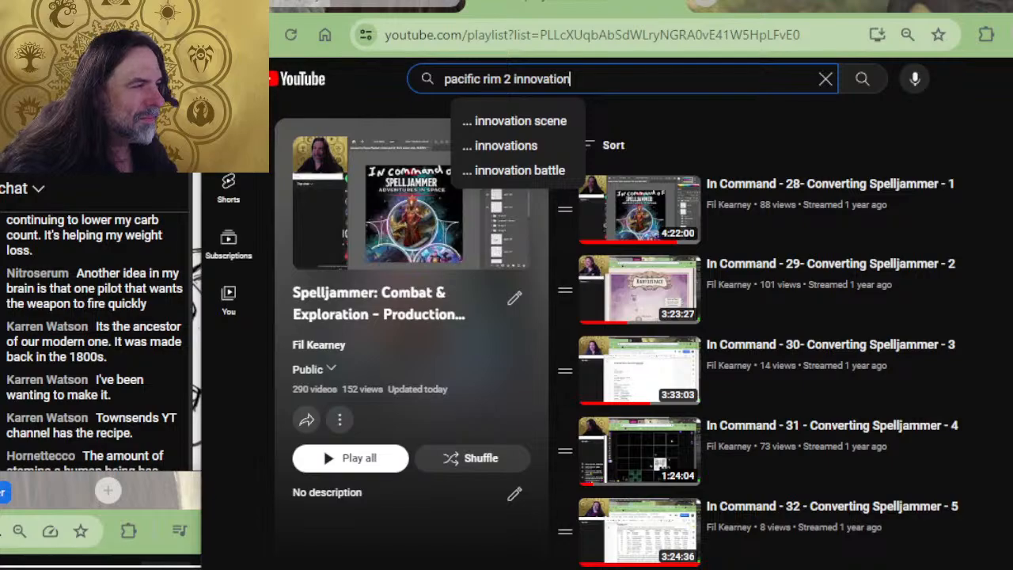
pyautogui.press('BackSpace')
pyautogui.press('BackSpace')
pyautogui.press('BackSpace')
pyautogui.press('BackSpace')
pyautogui.press('BackSpace')
pyautogui.press('BackSpace')
pyautogui.press('BackSpace')
pyautogui.press('BackSpace')
pyautogui.press('BackSpace')
pyautogui.press('BackSpace')
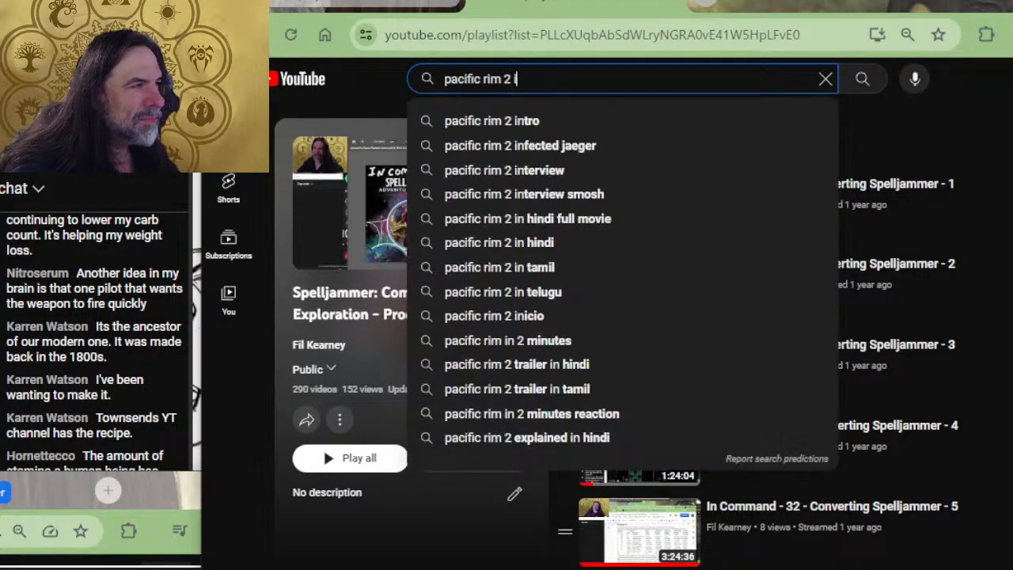
# Extend the search phrase to "pacific rim 2 what is a jaeger commercial" and run the search.
pyautogui.write('what is a ')
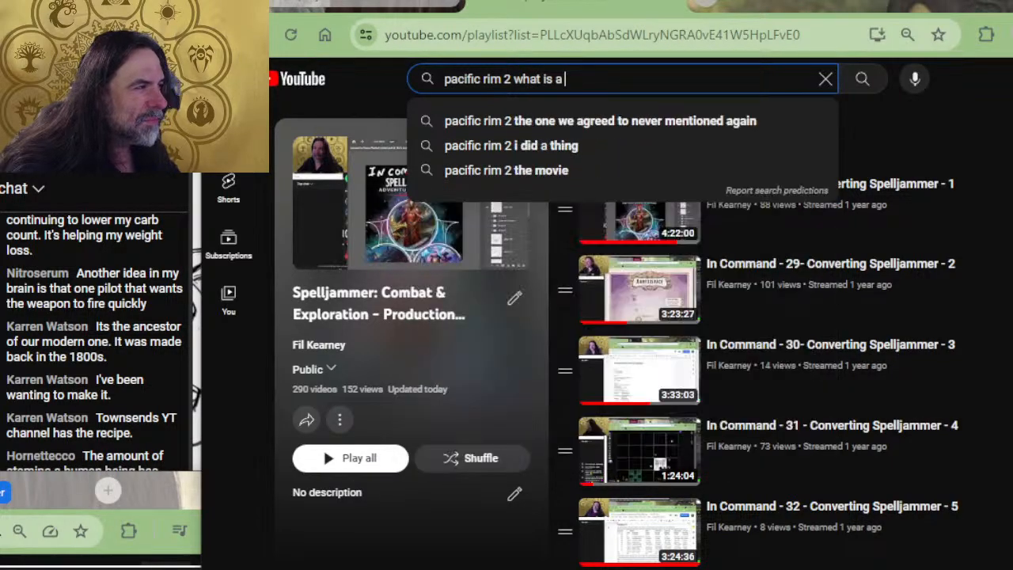
pyautogui.write('jaeger')
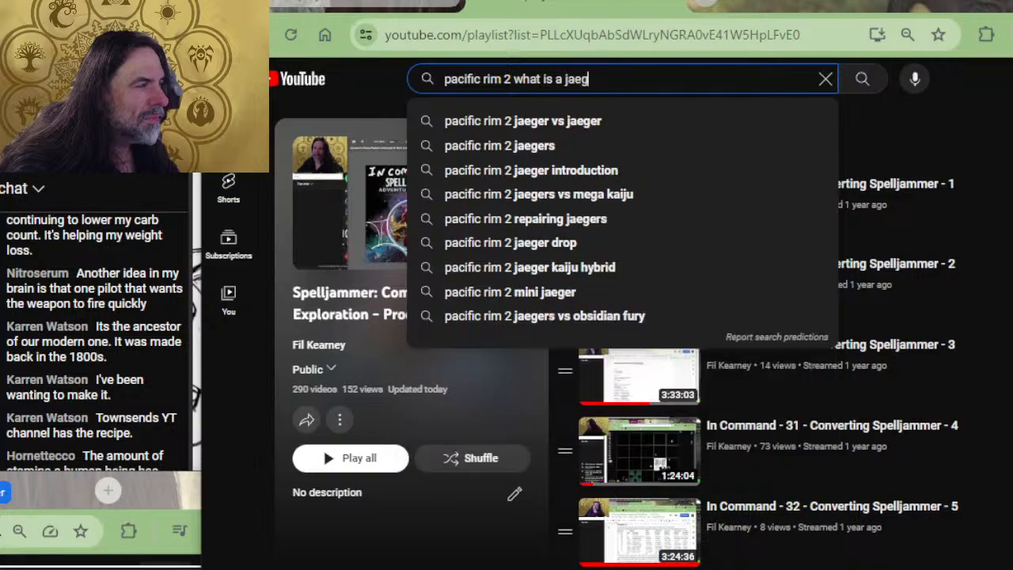
pyautogui.write(' commercial')
pyautogui.press('Return')
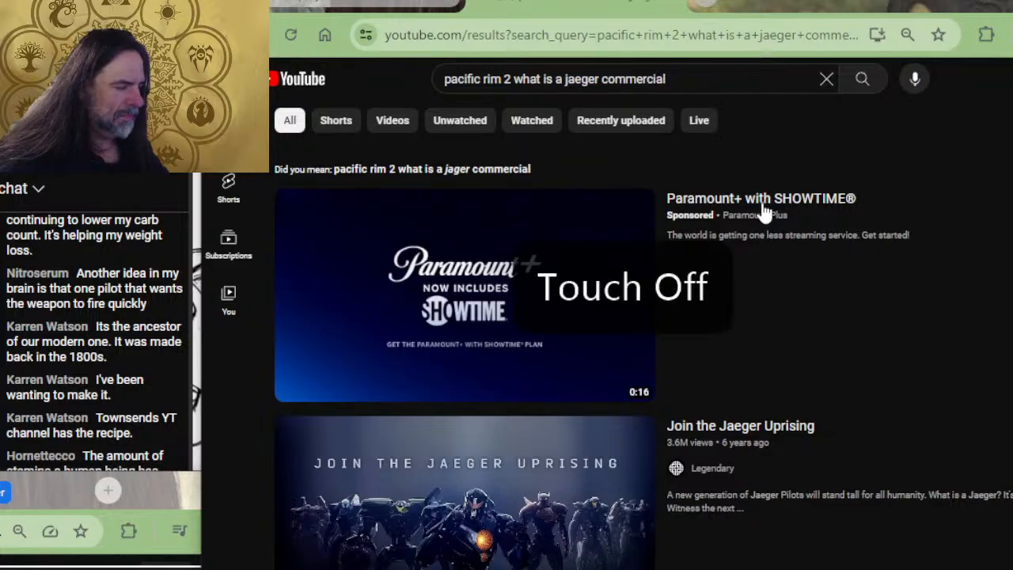
# Go back to the live stream's page in the YouTube window and toggle the mute on its video.
pyautogui.press('super+Tab')
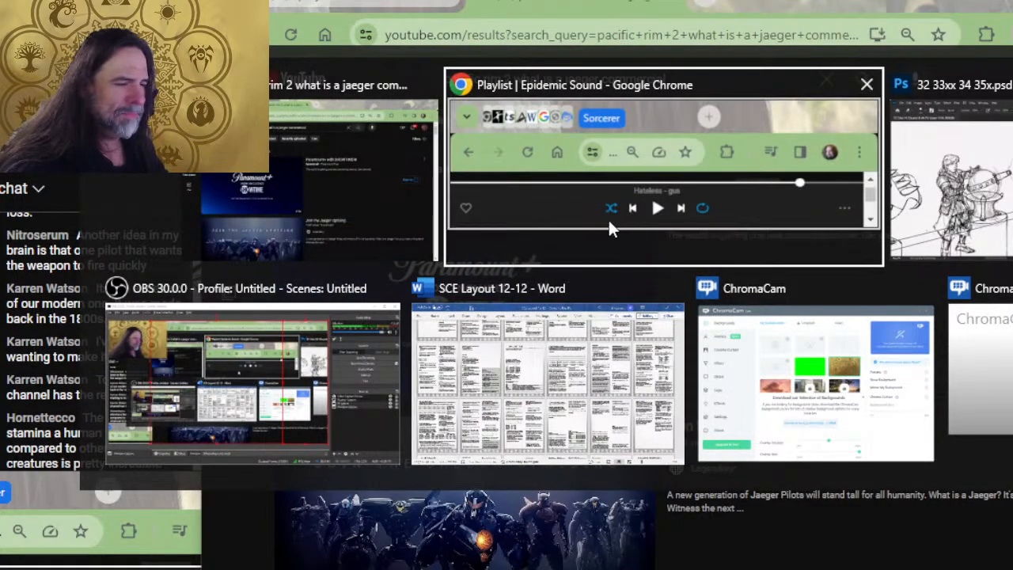
pyautogui.click(387, 186)
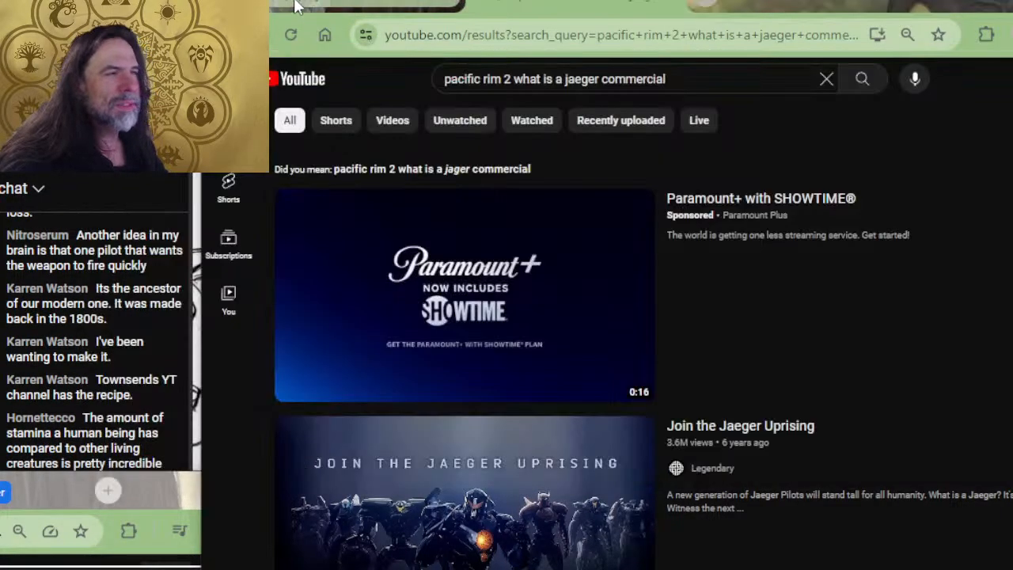
pyautogui.click(299, 6)
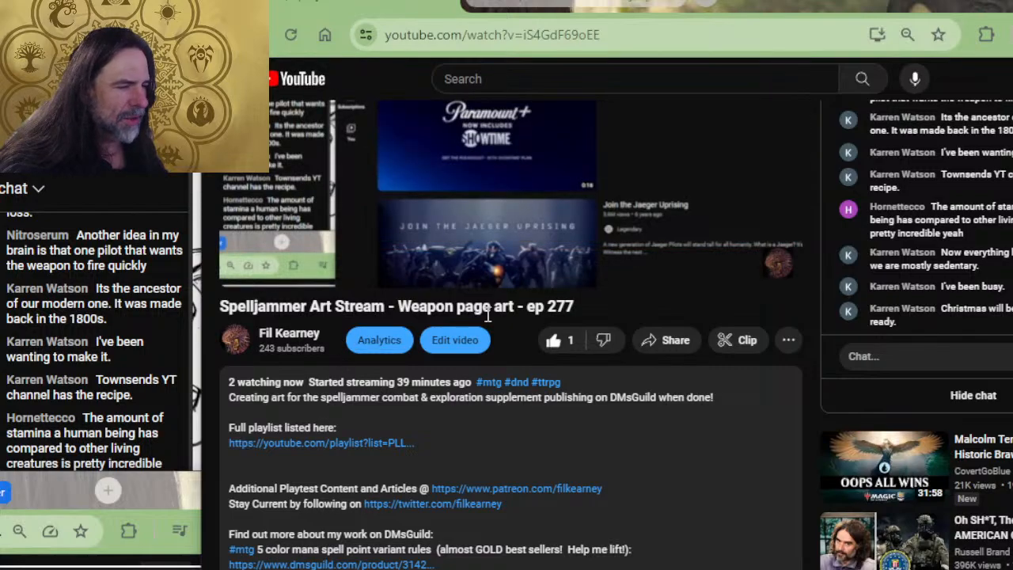
pyautogui.click(320, 270)
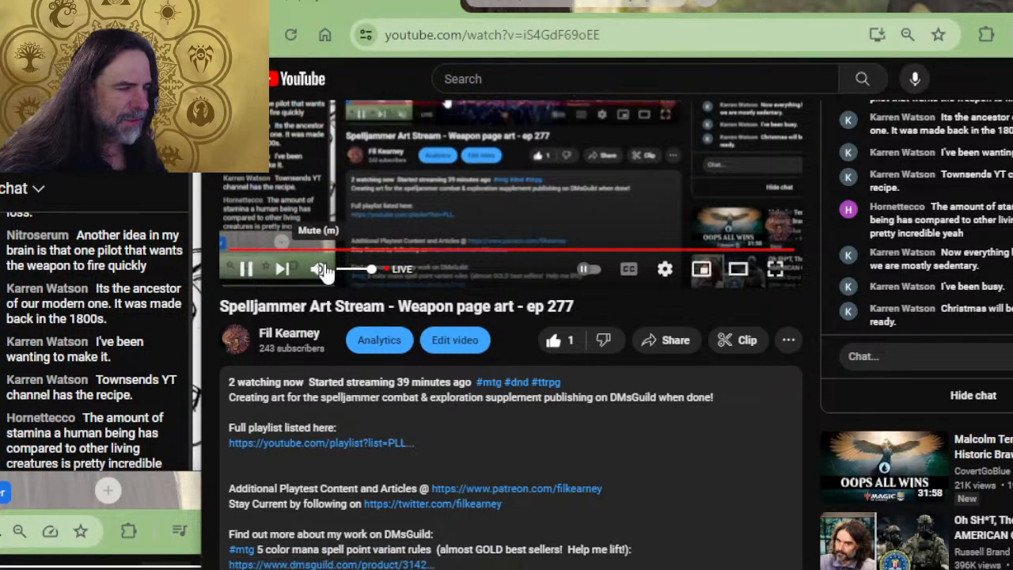
pyautogui.click(321, 270)
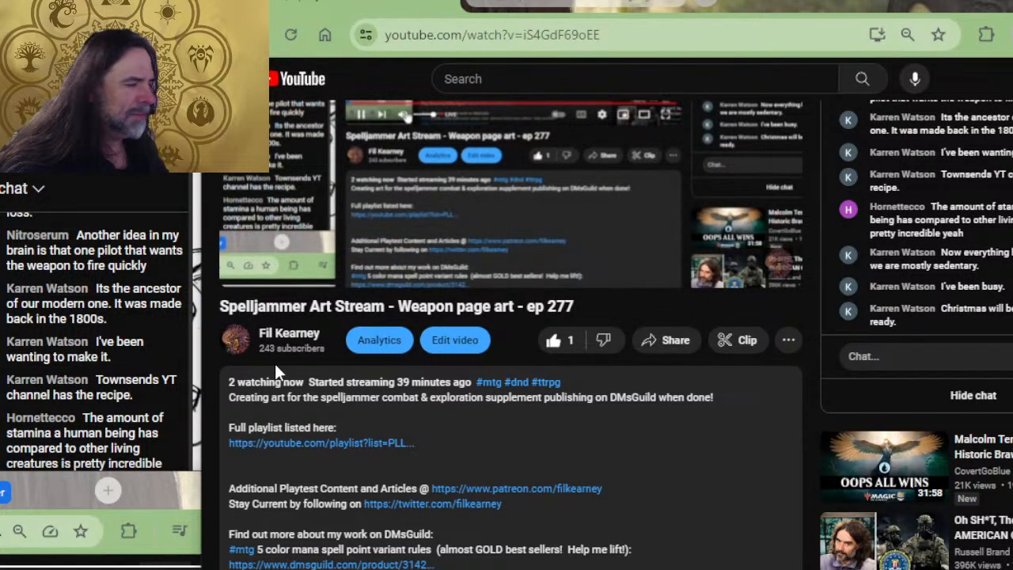
# Return to the jaeger commercial search results, open the video "Pacific Rim: Uprising - Jaeger Commercial" and answer the ad survey with Good.
pyautogui.click(501, 11)
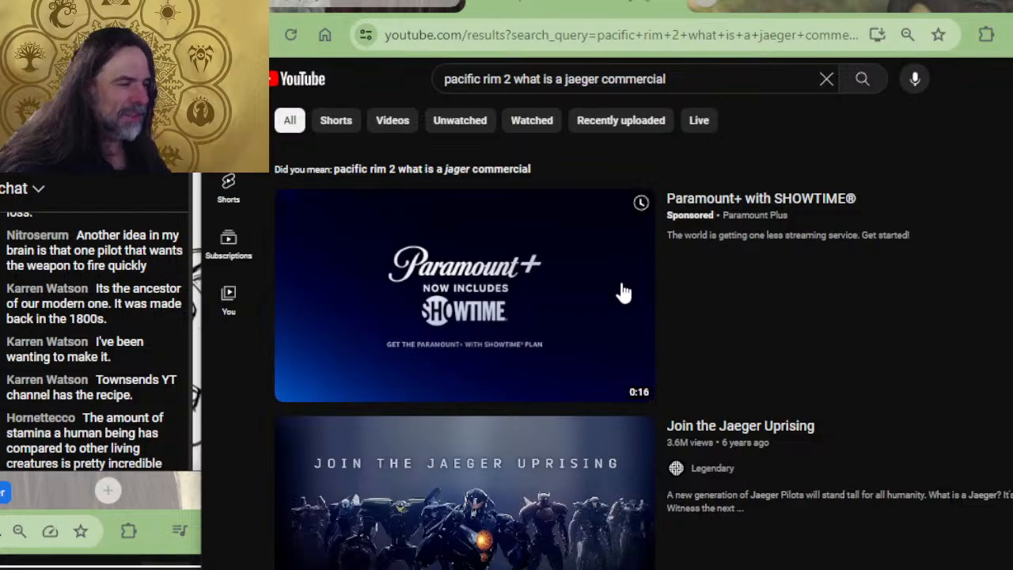
pyautogui.scroll(-2, 622, 293)
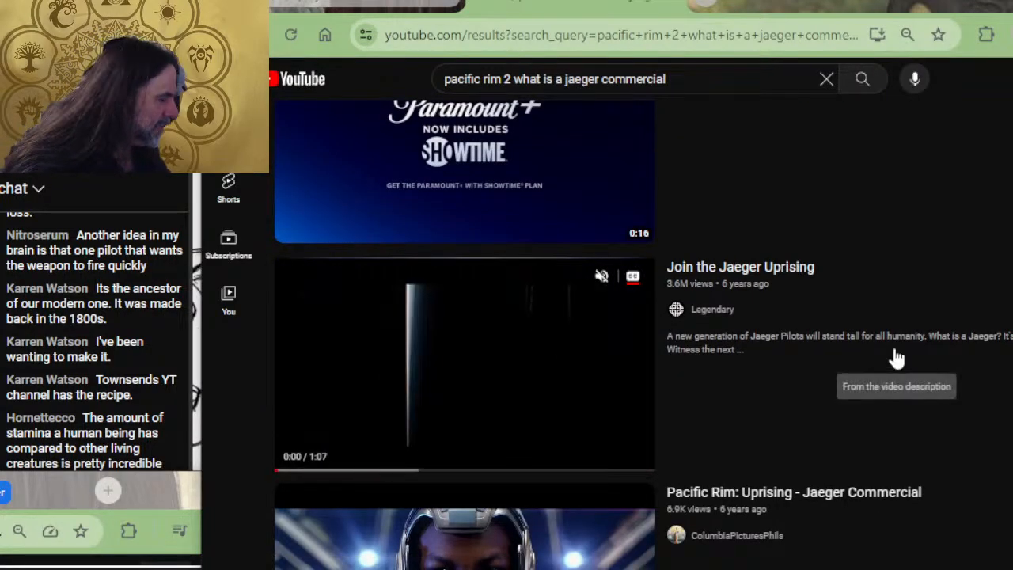
pyautogui.scroll(-2, 847, 360)
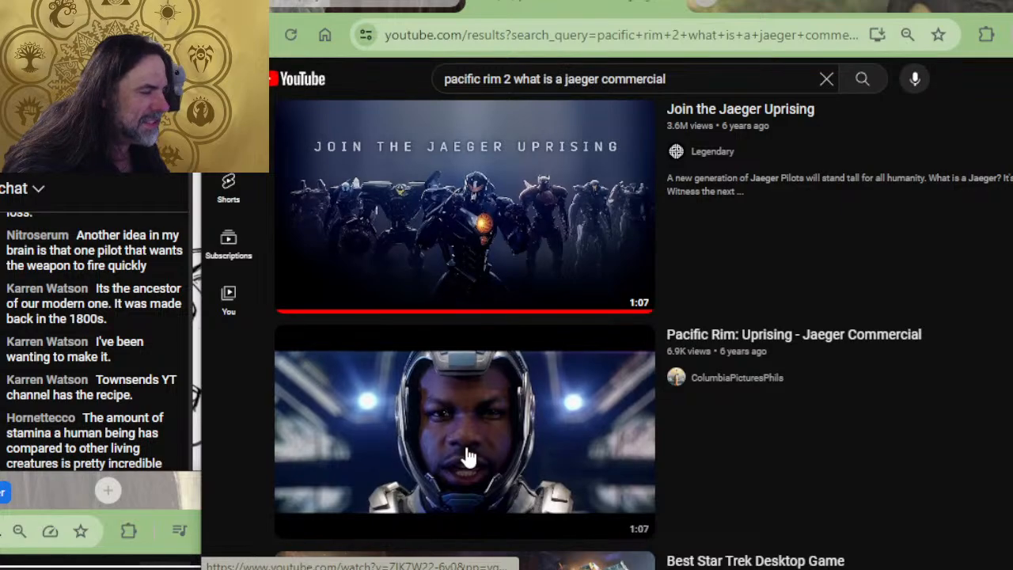
pyautogui.click(467, 457)
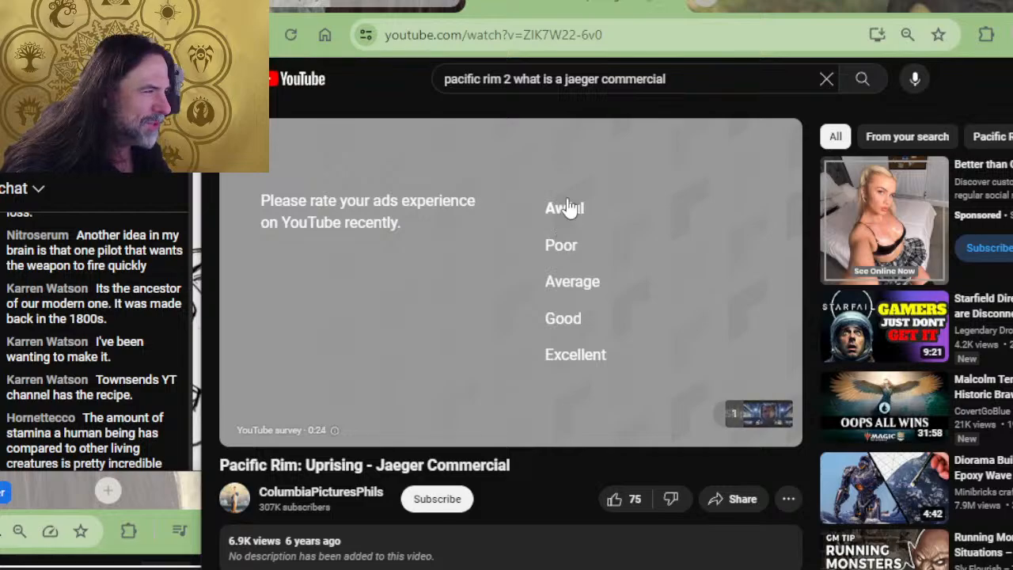
pyautogui.click(563, 320)
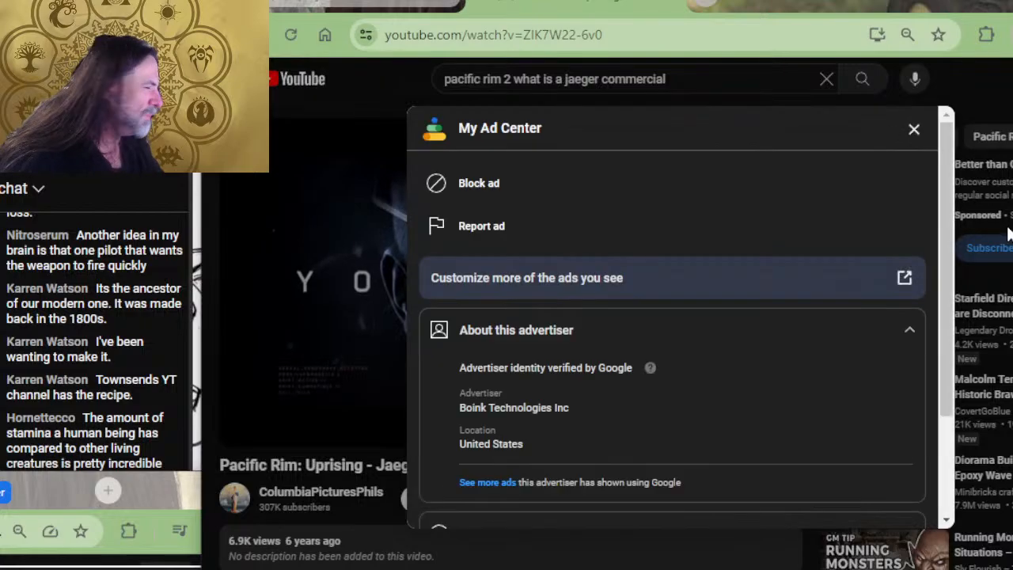
# Block the sponsored ad from Boink Technologies Inc and close the ad settings.
pyautogui.click(459, 198)
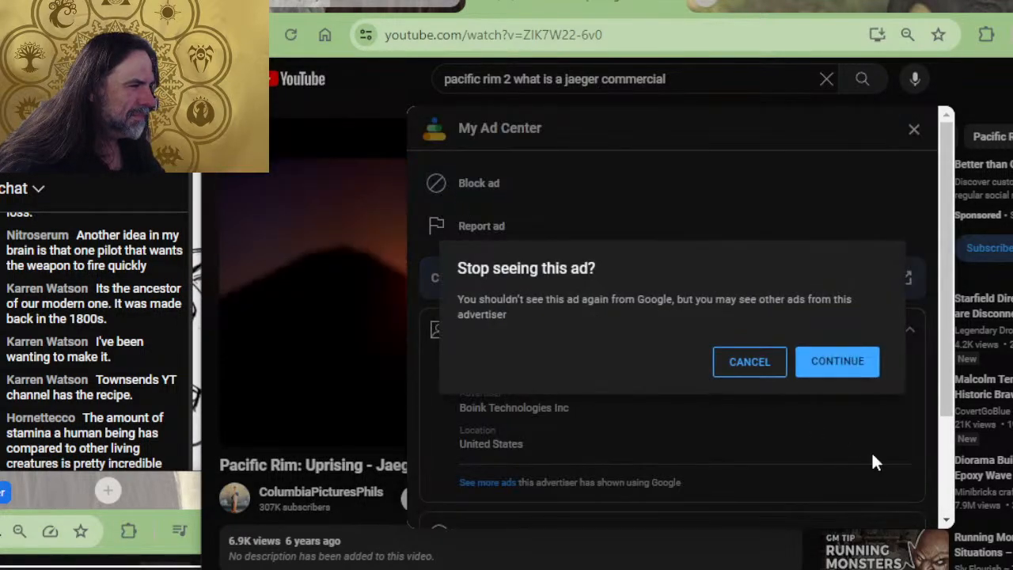
pyautogui.click(820, 362)
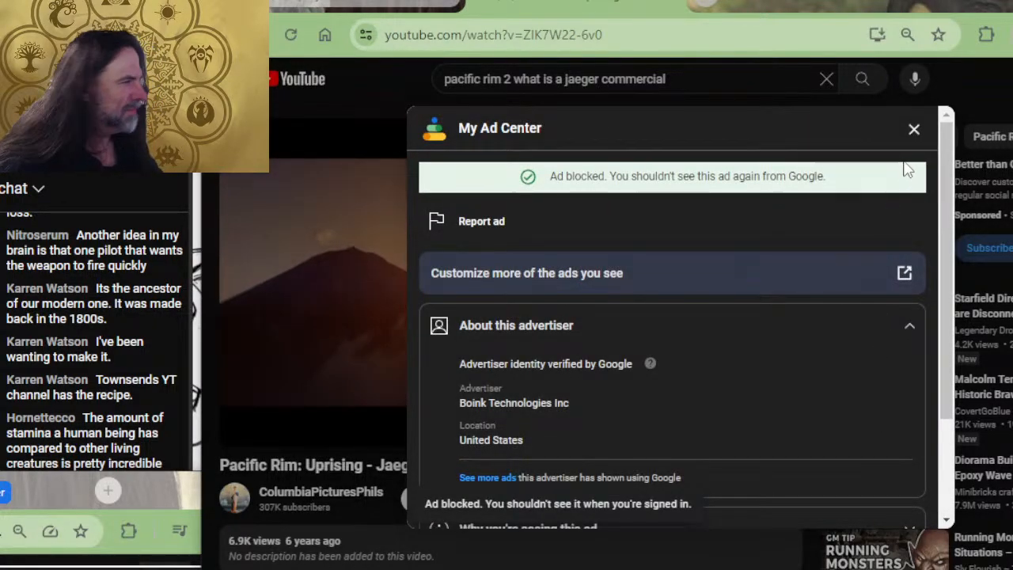
pyautogui.click(911, 130)
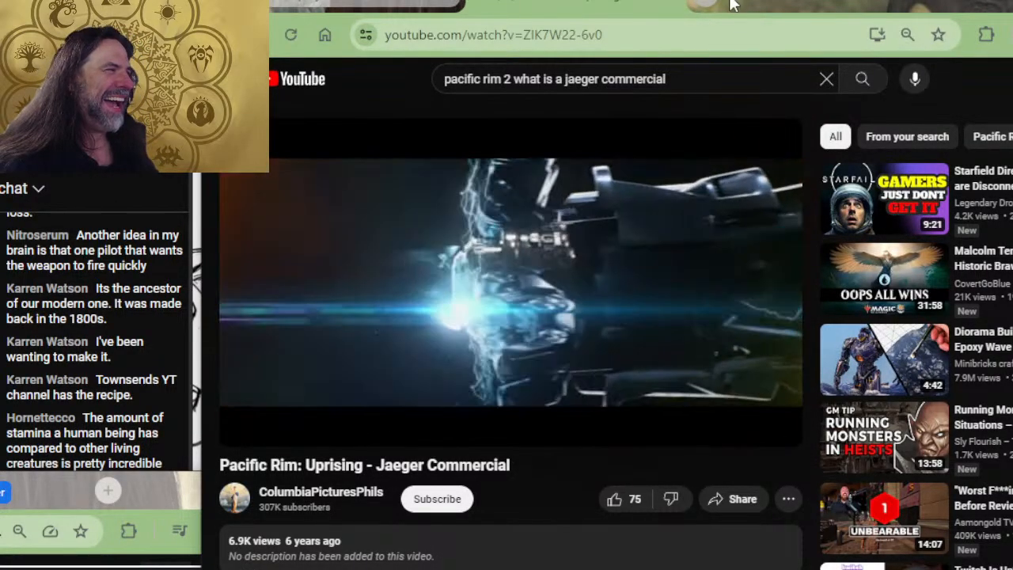
# Pause the Jaeger commercial, return to the live stream's page, and switch to the weapon page drawing in Photoshop.
pyautogui.click(607, 217)
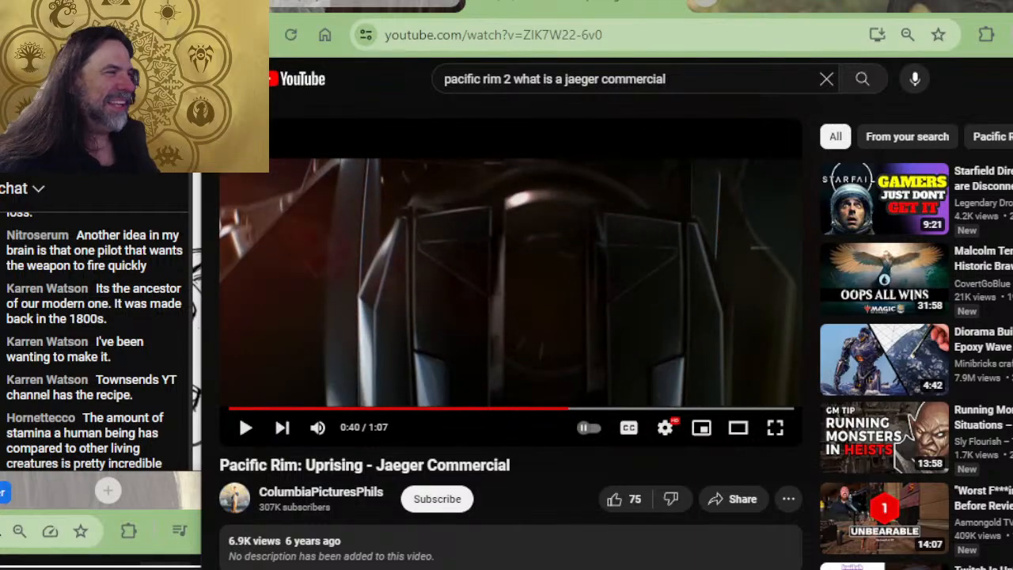
pyautogui.click(677, 7)
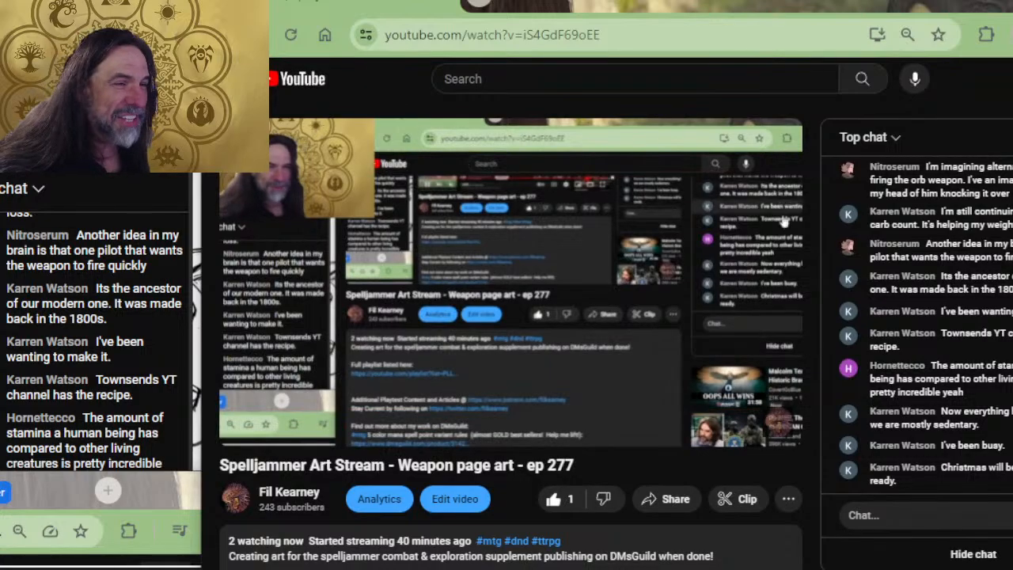
pyautogui.hotkey('alt', 'Tab')
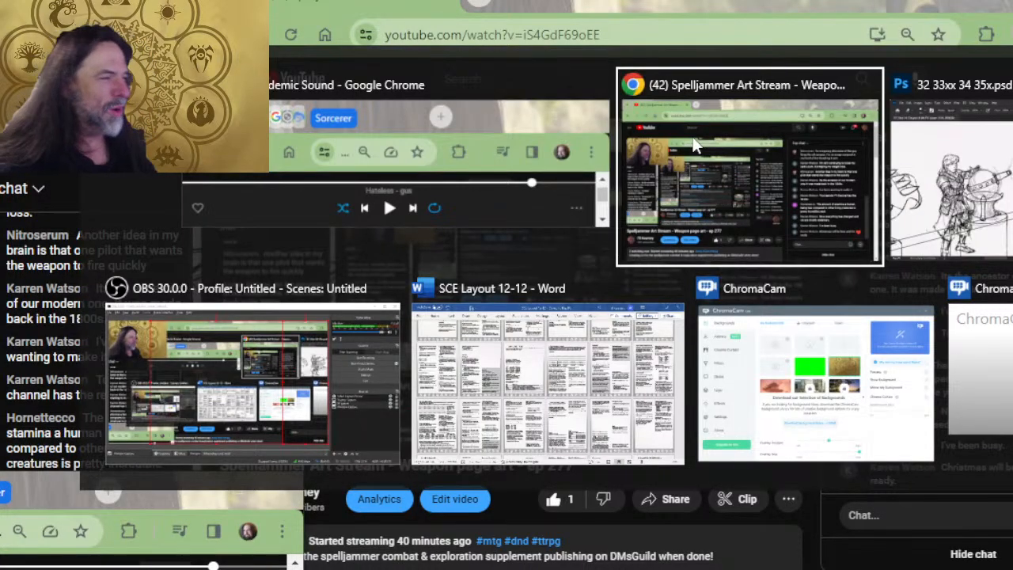
pyautogui.hotkey('alt', 'Tab')
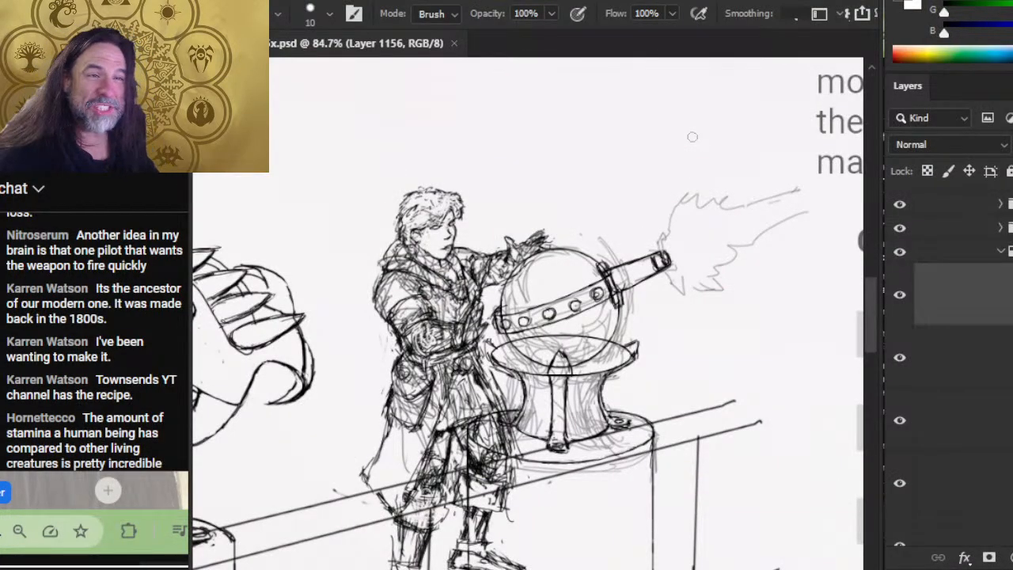
# Resume the music in the Epidemic Sound playlist window and come back to the Photoshop drawing.
pyautogui.hotkey('alt', 'Tab')
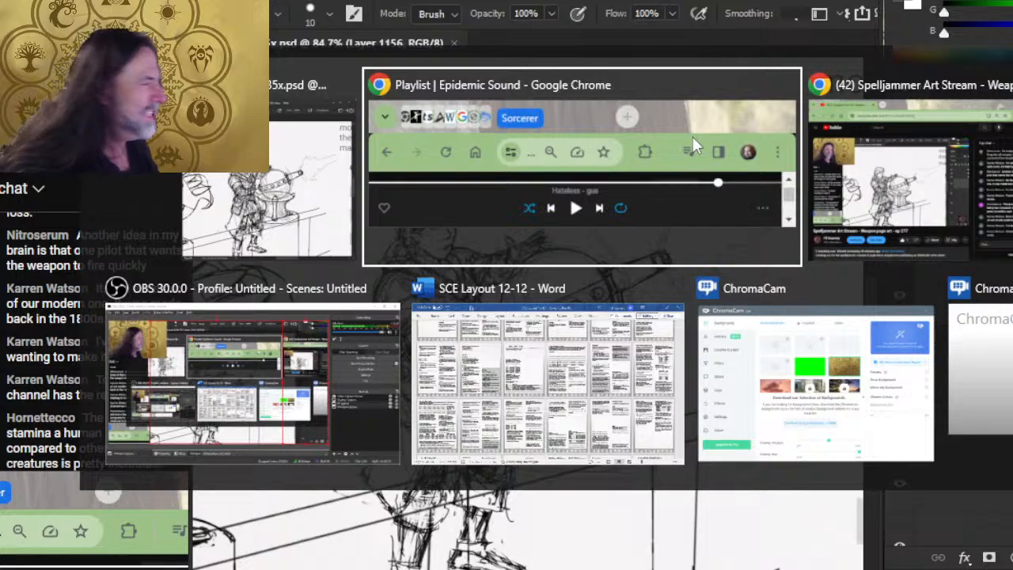
pyautogui.hotkey('alt', 'Tab')
pyautogui.hotkey('alt', 'Tab')
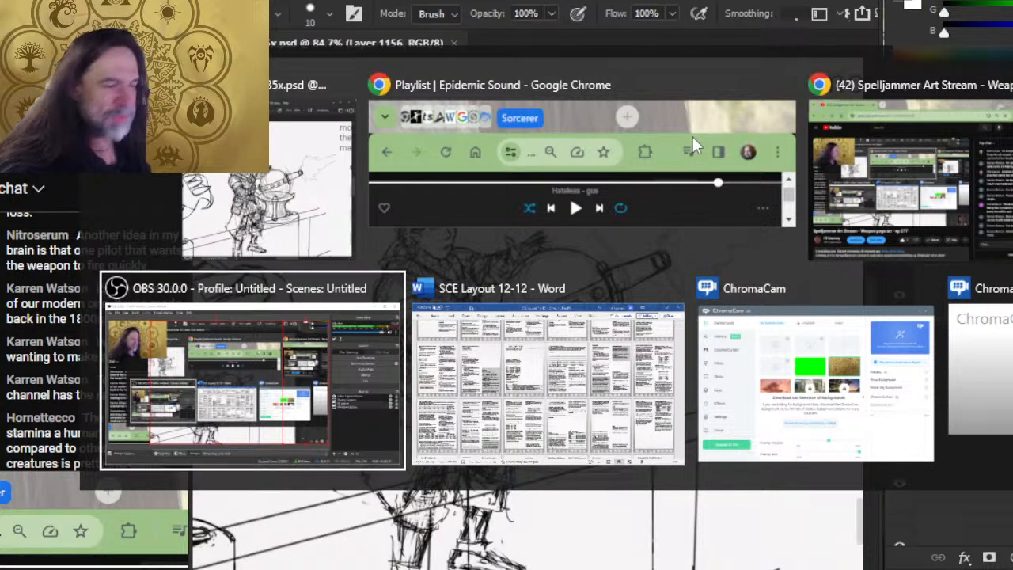
pyautogui.hotkey('alt', 'Tab')
pyautogui.hotkey('alt', 'Tab')
pyautogui.hotkey('alt', 'Tab')
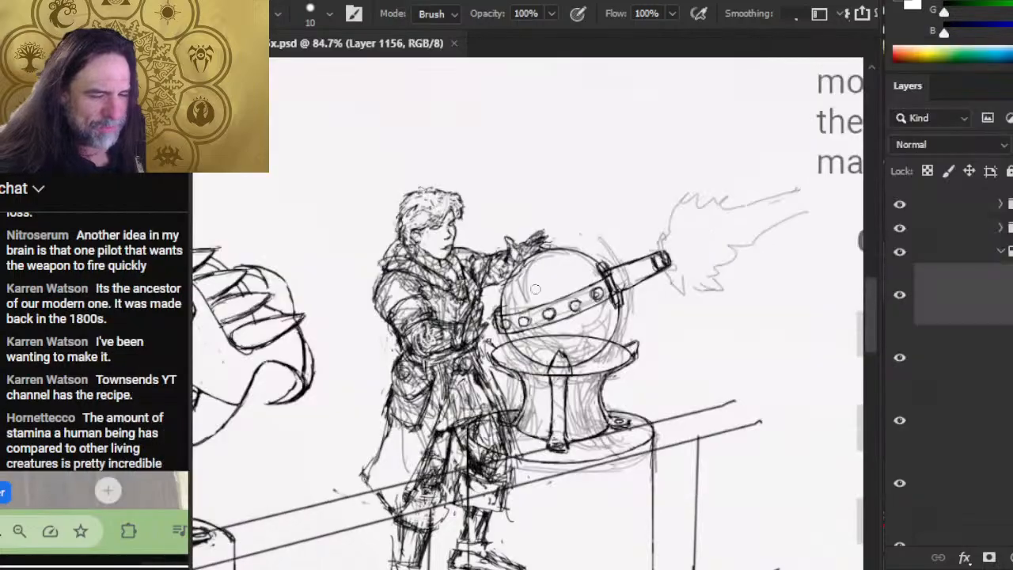
# Bring the live chat window in front of the small playlist window and return to the Photoshop drawing.
pyautogui.hotkey('alt', 'Tab')
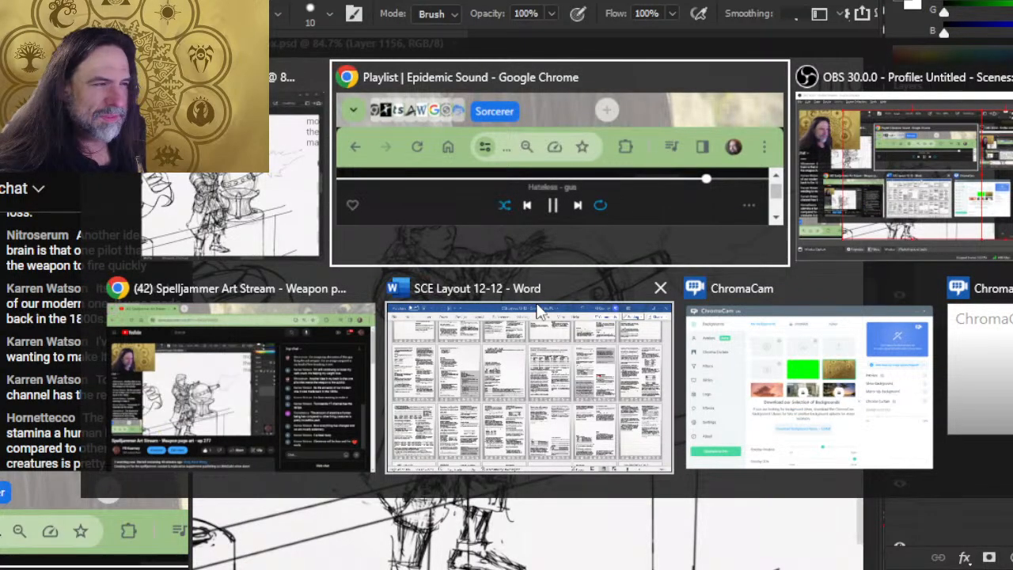
pyautogui.hotkey('alt', 'Tab')
pyautogui.hotkey('alt', 'Tab')
pyautogui.hotkey('alt', 'Tab')
pyautogui.click(568, 255)
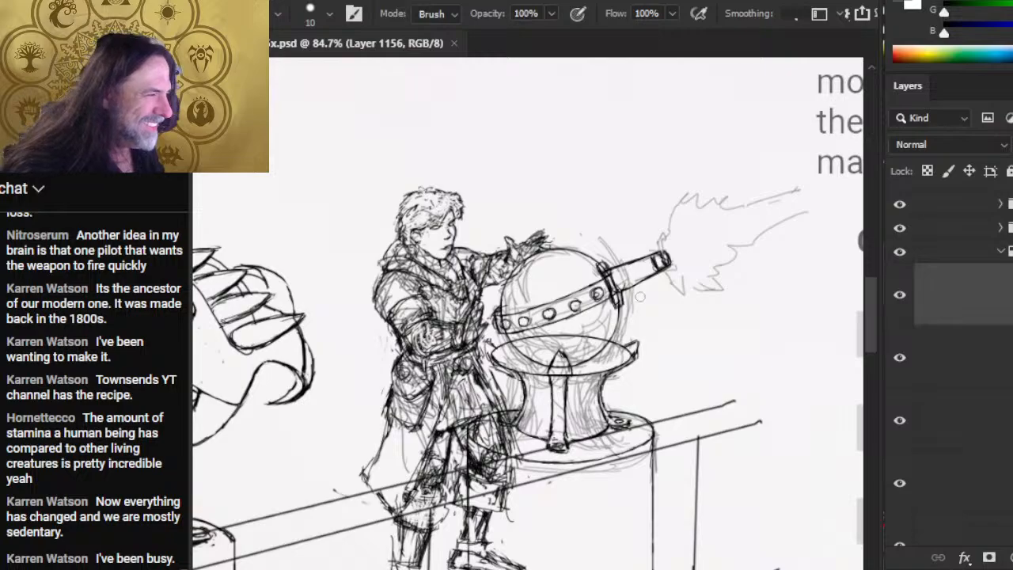
# Refine the muzzle and lower edge of the orb weapon's barrel with the brush and an eraser reduced to size 7.
pyautogui.click(645, 278)
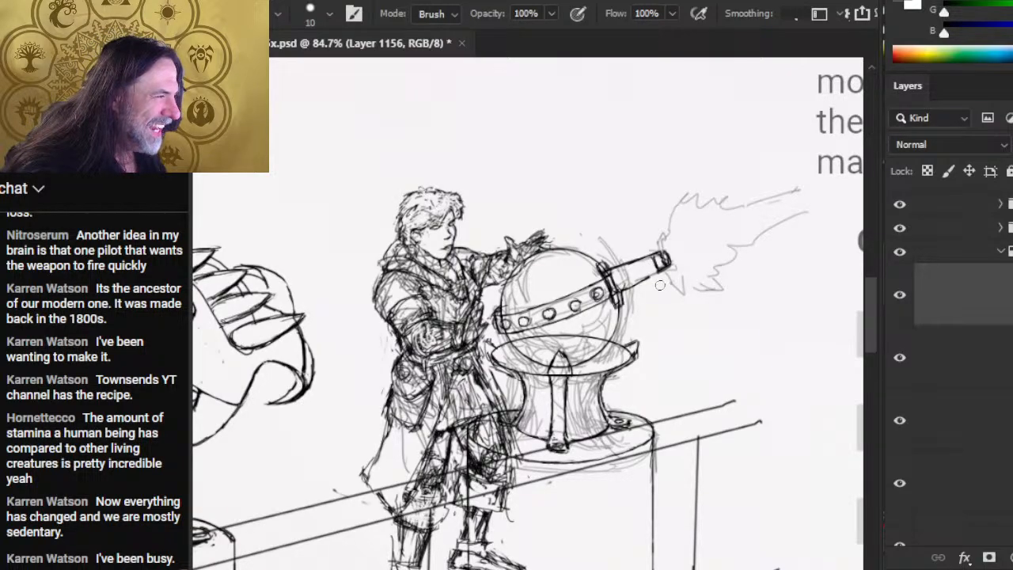
pyautogui.press('b')
pyautogui.press('e')
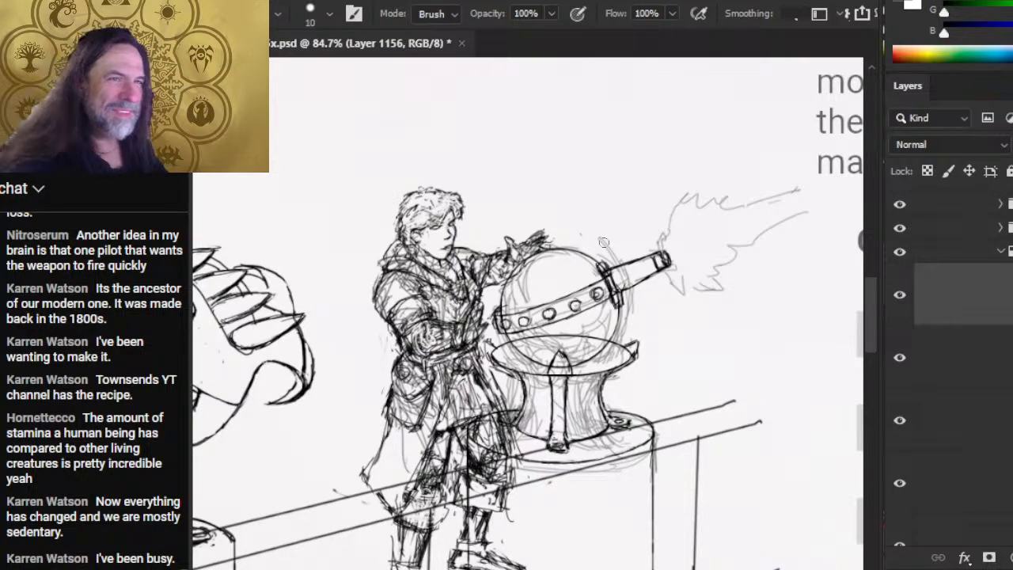
pyautogui.press('[')
pyautogui.press('[')
pyautogui.press('[')
pyautogui.moveTo(664, 258); pyautogui.dragTo(669, 269)
pyautogui.press('b')
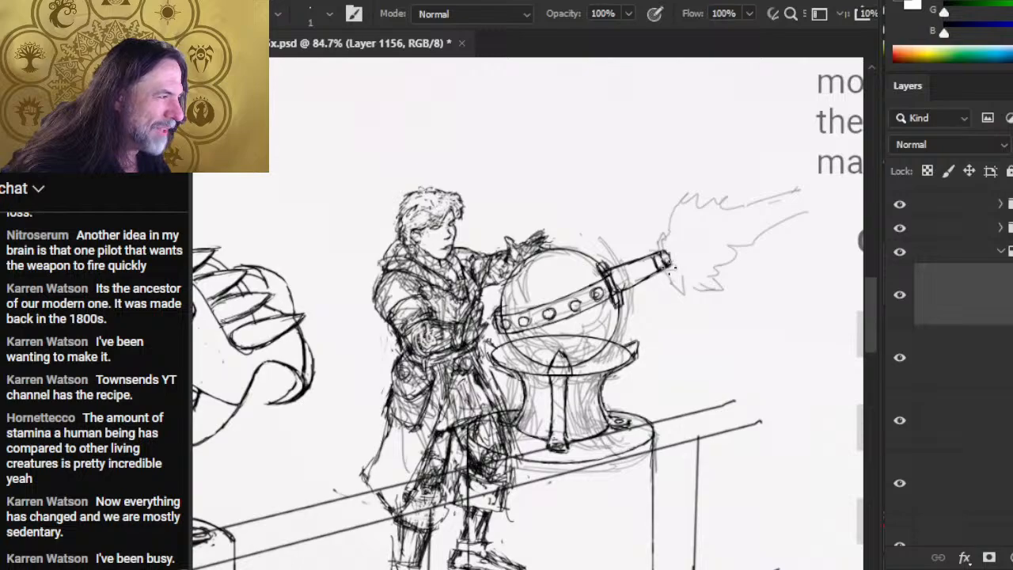
pyautogui.press('e')
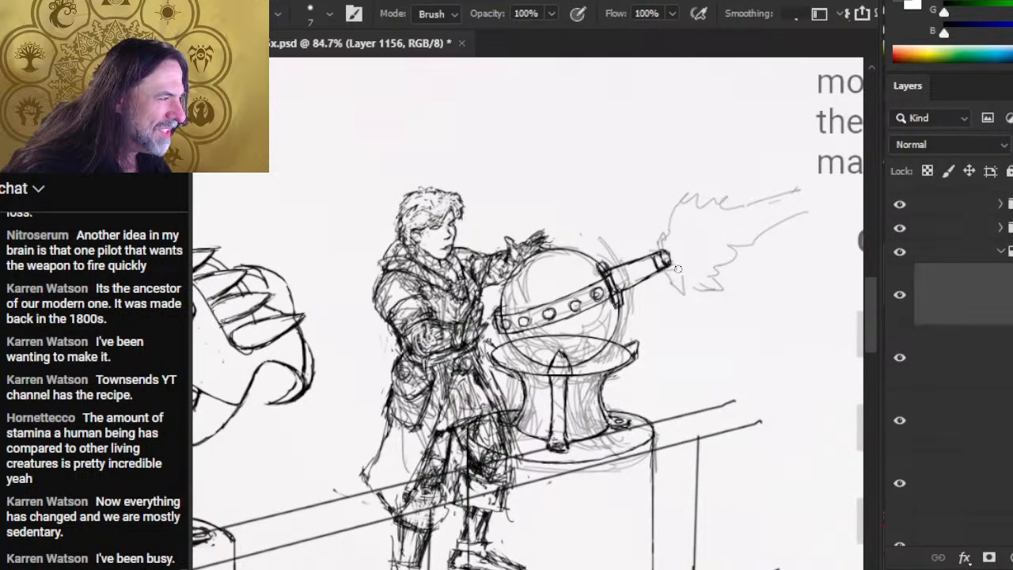
pyautogui.press('b')
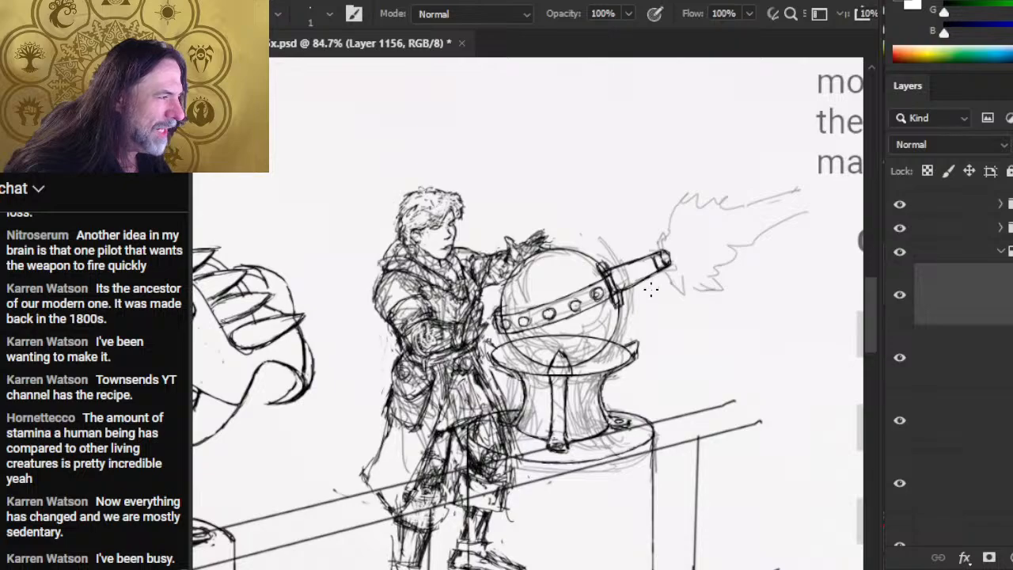
pyautogui.press('e')
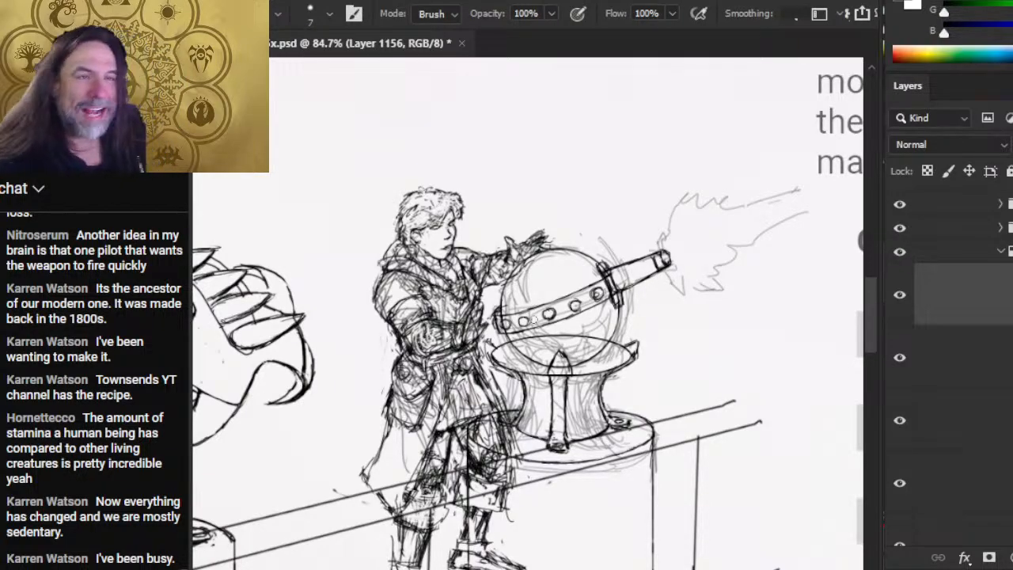
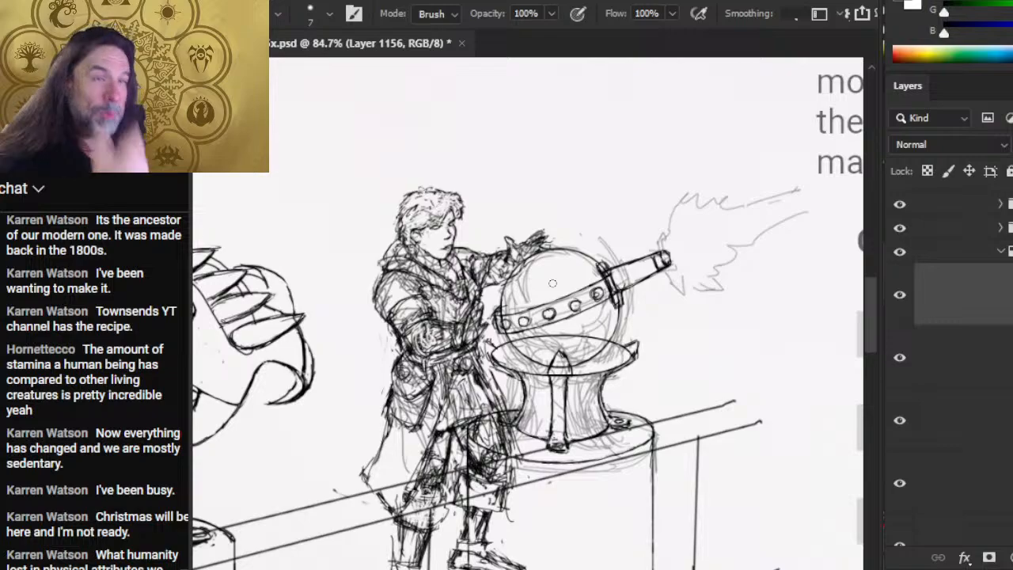
# Ink the left part of the orb's lower curve where it sits inside the pedestal bowl, tidying the line with the eraser.
pyautogui.press('b')
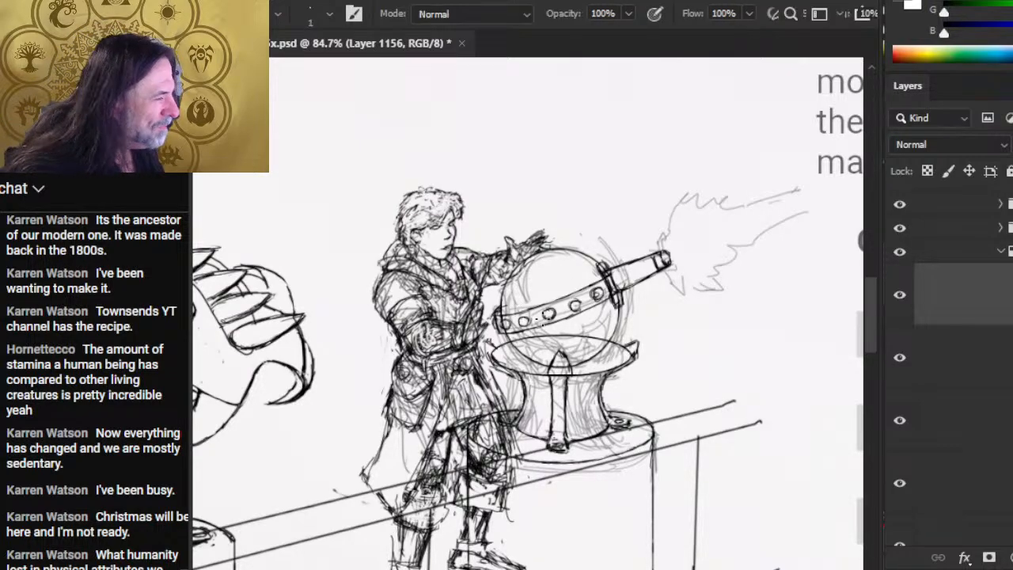
pyautogui.press('z')
pyautogui.moveTo(589, 394); pyautogui.dragTo(564, 442)
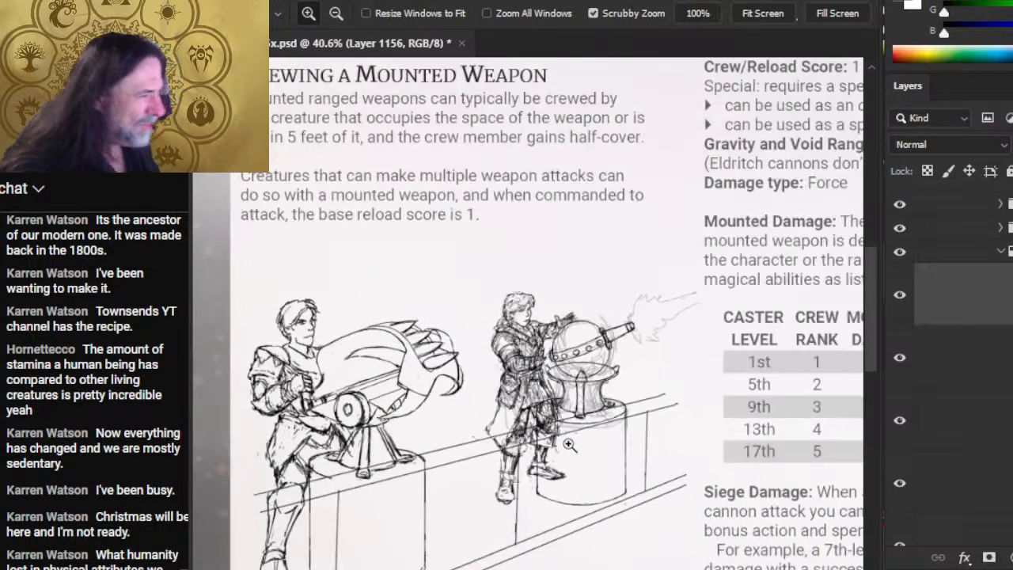
pyautogui.moveTo(574, 373); pyautogui.dragTo(578, 411)
pyautogui.press('b')
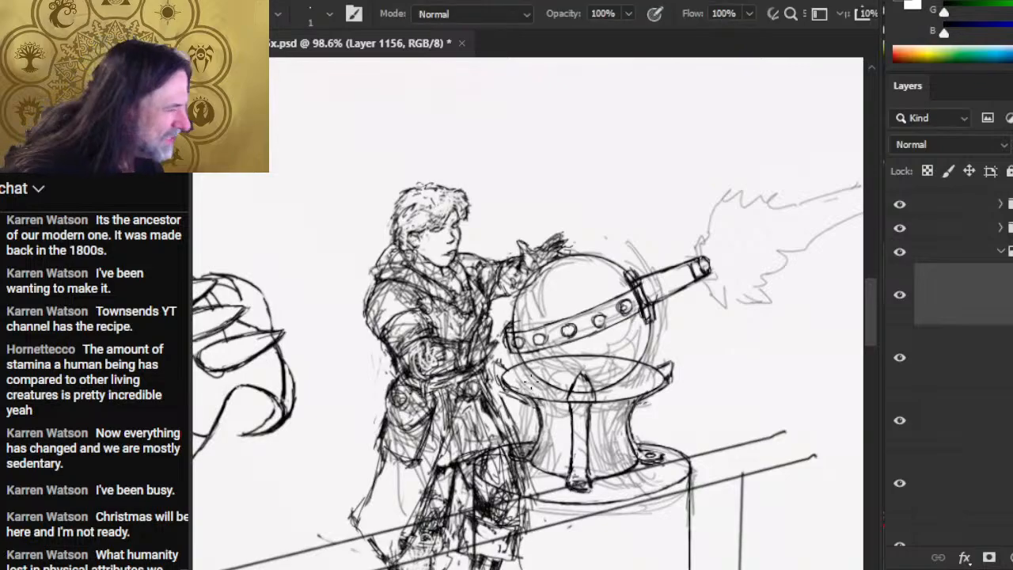
pyautogui.moveTo(533, 380)
pyautogui.mouseDown()
pyautogui.moveTo(524, 375)
pyautogui.moveTo(553, 393)
pyautogui.mouseUp()
pyautogui.press('e')
pyautogui.press('b')
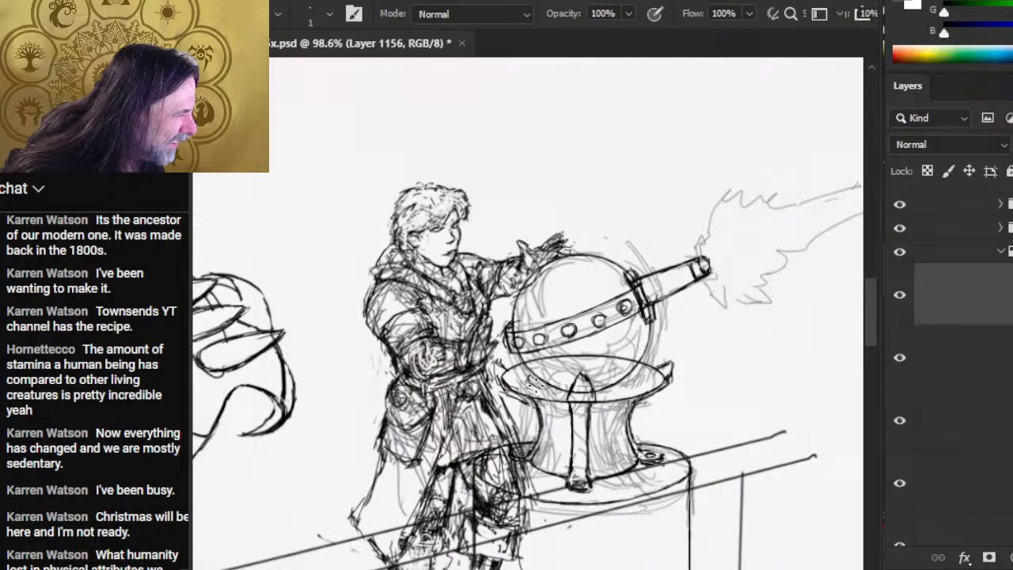
# Continue the orb's lower curve across the inside of the pedestal bowl to its right side.
pyautogui.moveTo(543, 388)
pyautogui.mouseDown()
pyautogui.moveTo(560, 397)
pyautogui.moveTo(535, 390)
pyautogui.moveTo(574, 395)
pyautogui.moveTo(638, 383)
pyautogui.mouseUp()
pyautogui.press('e')
pyautogui.press('b')
pyautogui.press('e')
pyautogui.press('b')
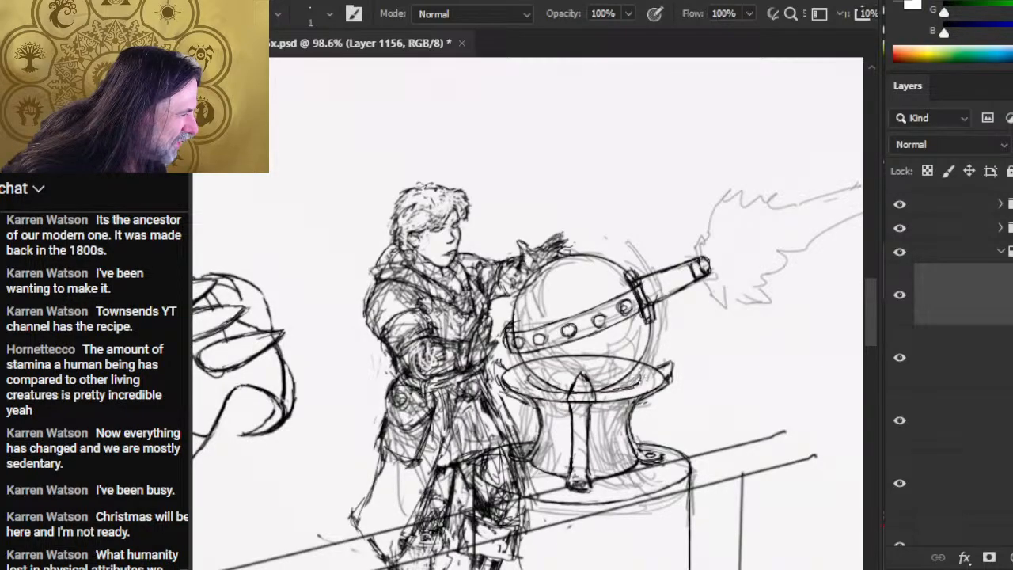
# Thin and sharpen the right end of the orb's lower curve inside the bowl with alternating eraser and brush strokes.
pyautogui.press('e')
pyautogui.moveTo(638, 376)
pyautogui.mouseDown()
pyautogui.moveTo(644, 370)
pyautogui.moveTo(633, 388)
pyautogui.moveTo(639, 379)
pyautogui.mouseUp()
pyautogui.press('b')
pyautogui.press('e')
pyautogui.press('b')
pyautogui.press('e')
pyautogui.press('b')
pyautogui.press('e')
pyautogui.press('b')
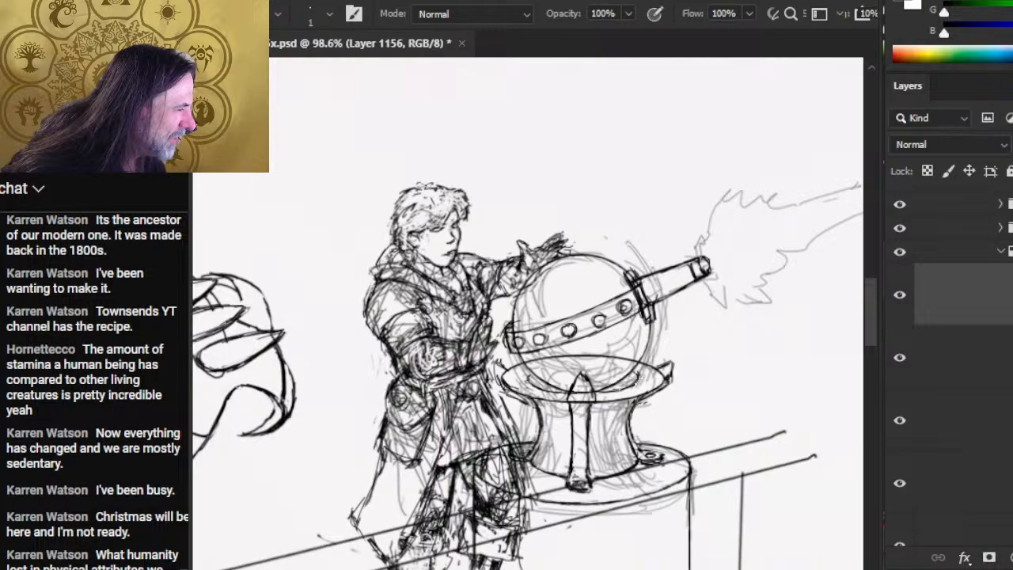
pyautogui.press('e')
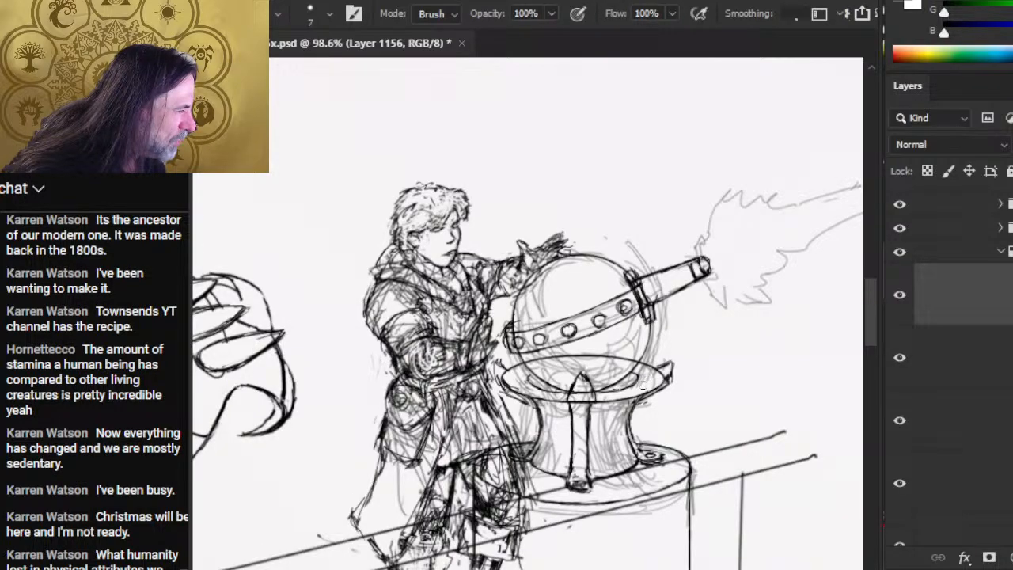
# Erase the lines crossing the pointed tip of the pedestal's front strut and re-ink the strut's edges at the bowl rim.
pyautogui.moveTo(563, 394)
pyautogui.mouseDown()
pyautogui.moveTo(535, 390)
pyautogui.moveTo(614, 394)
pyautogui.mouseUp()
pyautogui.press('b')
pyautogui.press('e')
pyautogui.press('b')
pyautogui.press('e')
pyautogui.press('b')
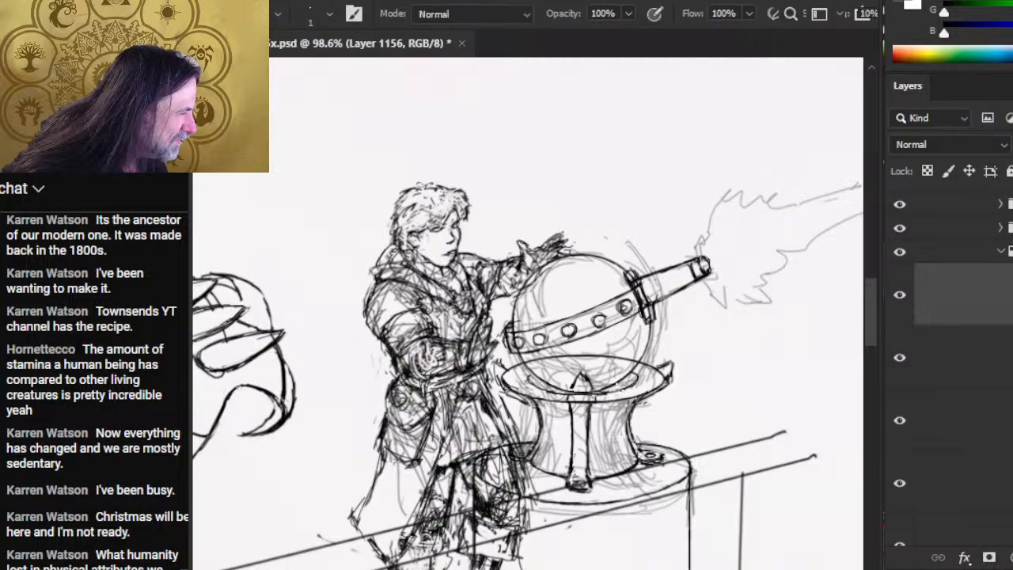
pyautogui.press('e')
pyautogui.moveTo(573, 394); pyautogui.dragTo(585, 396)
pyautogui.press('b')
pyautogui.moveTo(591, 386); pyautogui.dragTo(593, 401)
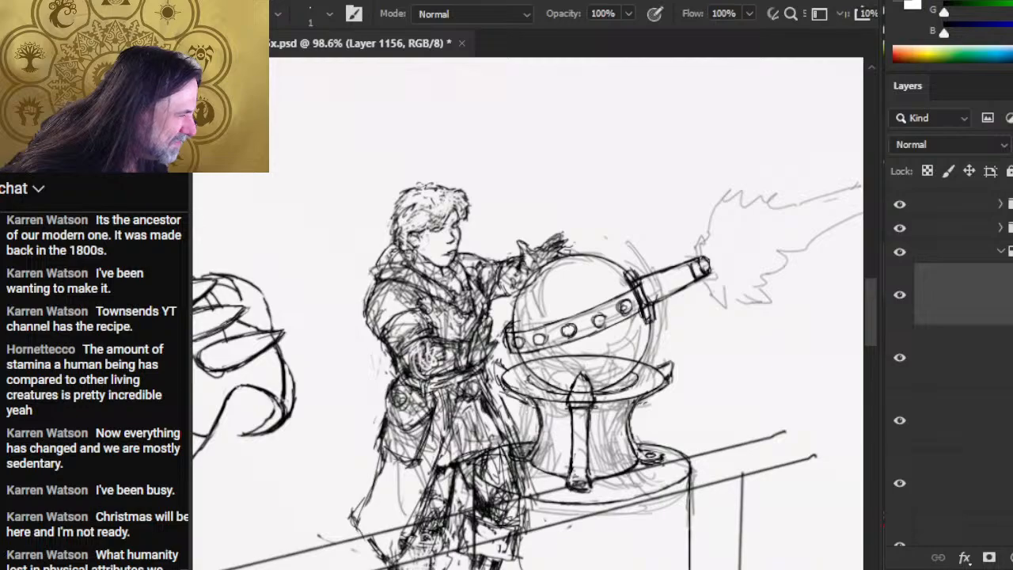
# Clean up the line beneath the left side of the pedestal bowl's rim with short eraser and brush touches.
pyautogui.press('e')
pyautogui.moveTo(506, 396)
pyautogui.mouseDown()
pyautogui.moveTo(535, 406)
pyautogui.moveTo(525, 402)
pyautogui.moveTo(540, 424)
pyautogui.mouseUp()
pyautogui.press('b')
pyautogui.press('e')
pyautogui.press('b')
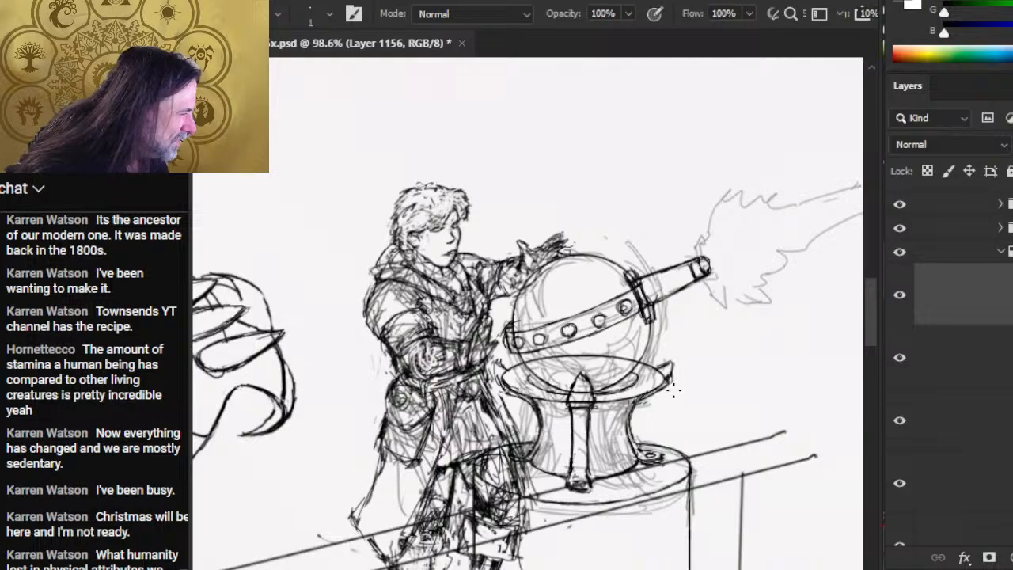
# Trim the pointed prong on the bowl's right rim into a slimmer shape and re-ink its edge.
pyautogui.press('e')
pyautogui.moveTo(670, 374); pyautogui.dragTo(671, 387)
pyautogui.press('b')
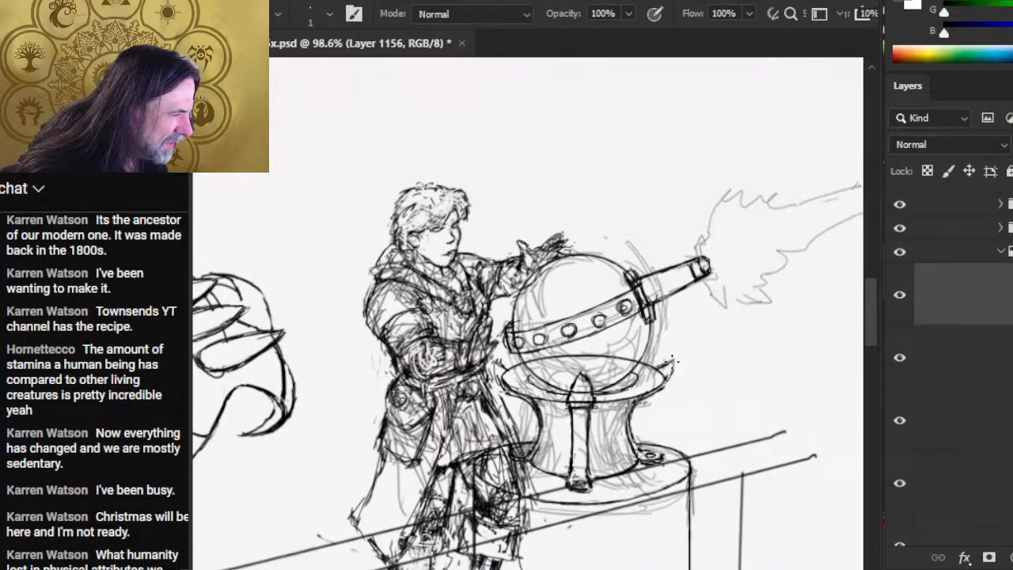
# Re-ink the left edge of the front strut's pointed tip down to the bowl rim.
pyautogui.press('e')
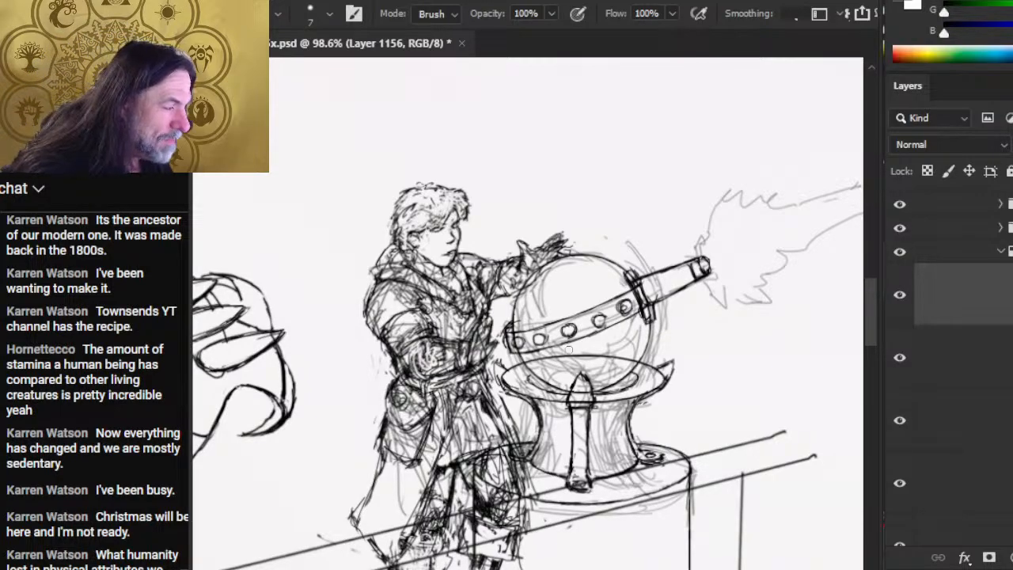
pyautogui.press('b')
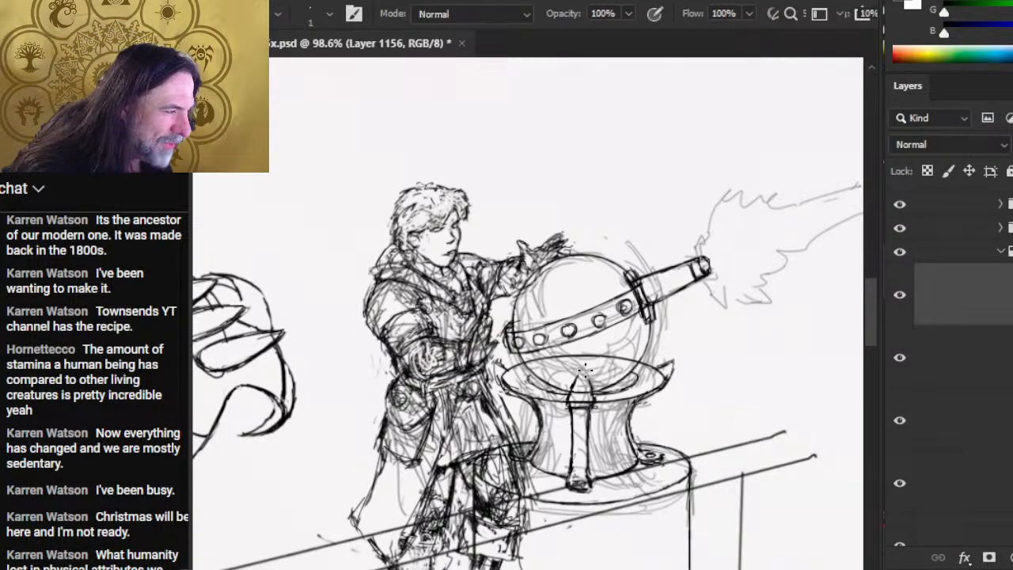
pyautogui.moveTo(582, 369); pyautogui.dragTo(573, 387)
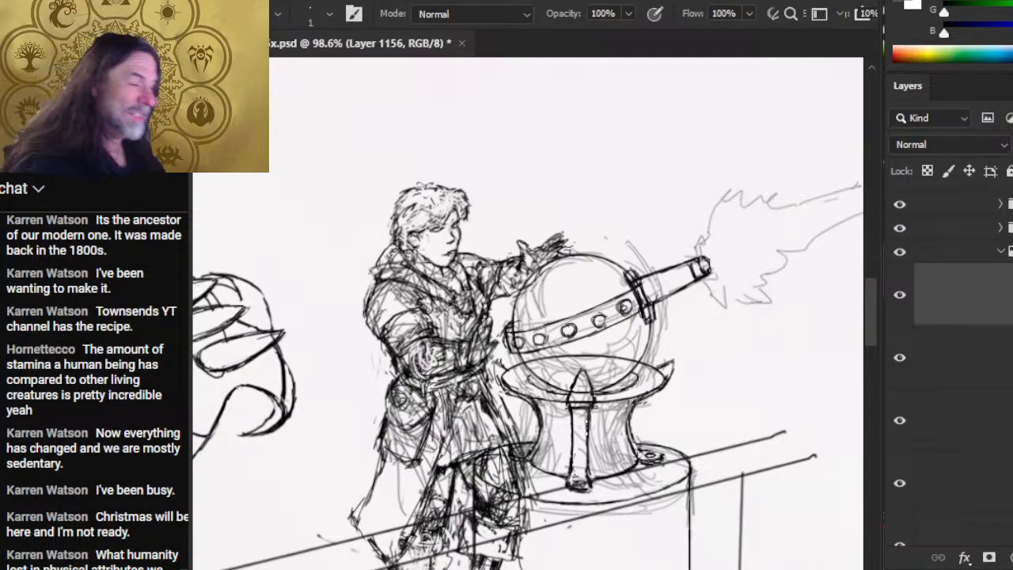
# Draw a matching pointed prong on the bowl's left rim beside the caster, tidying its edges with the eraser.
pyautogui.press('e')
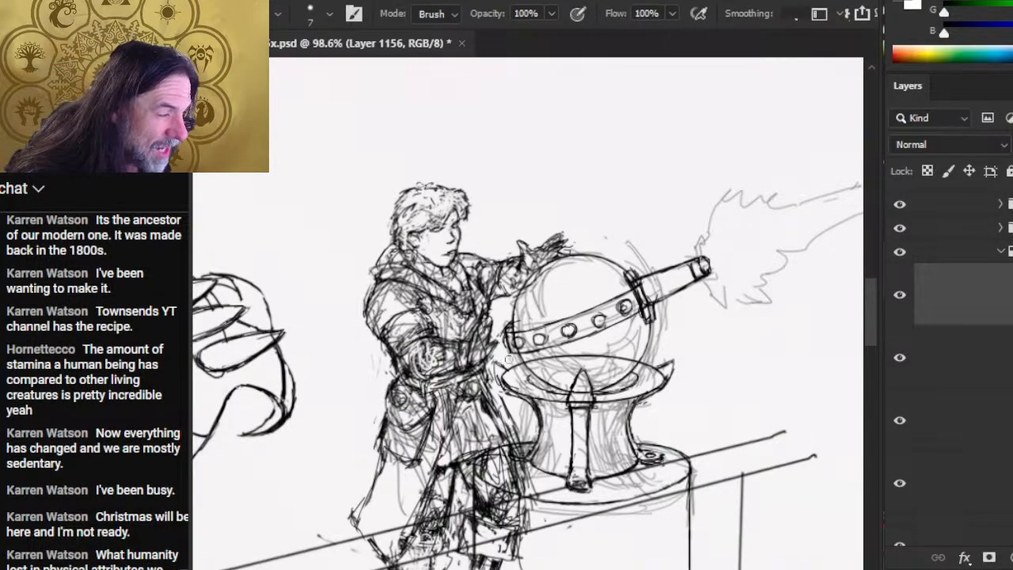
pyautogui.press('b')
pyautogui.press('e')
pyautogui.press('b')
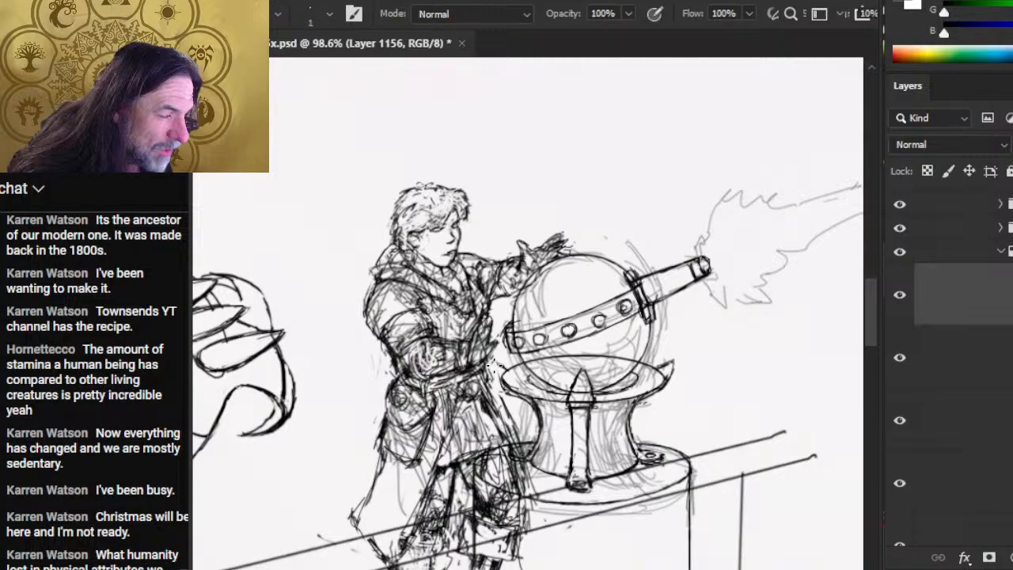
pyautogui.press('e')
pyautogui.press('b')
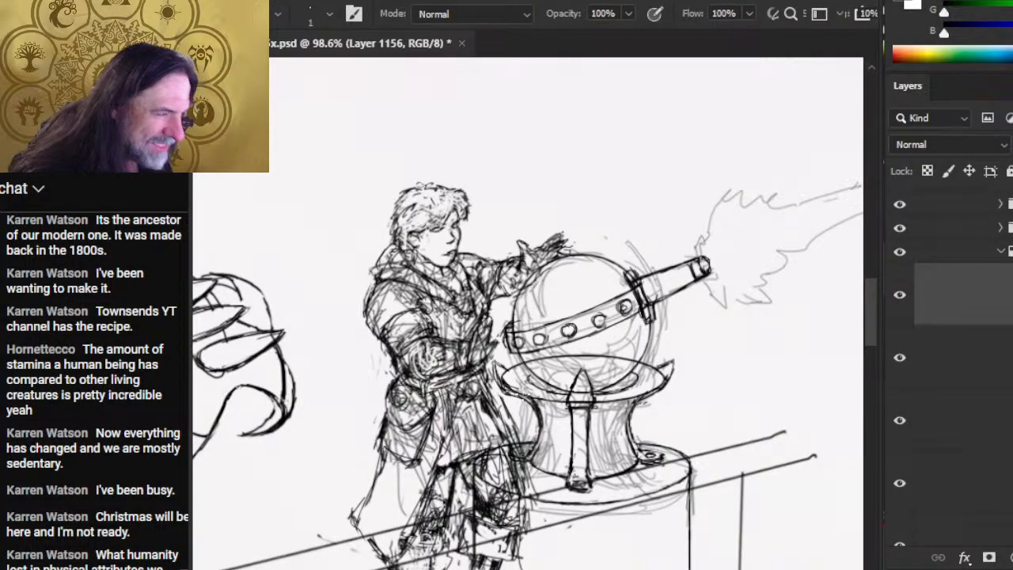
pyautogui.press('e')
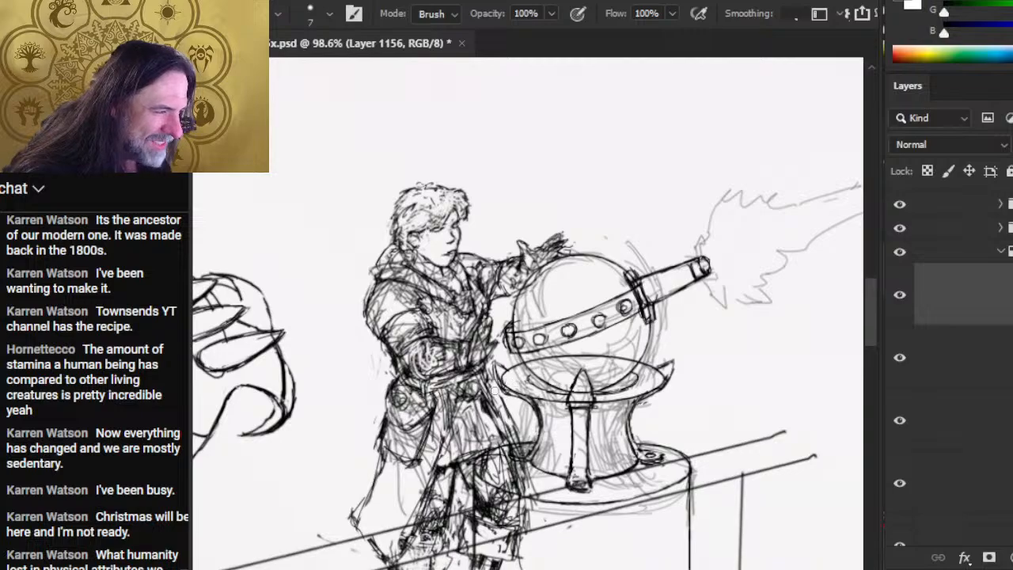
pyautogui.press('b')
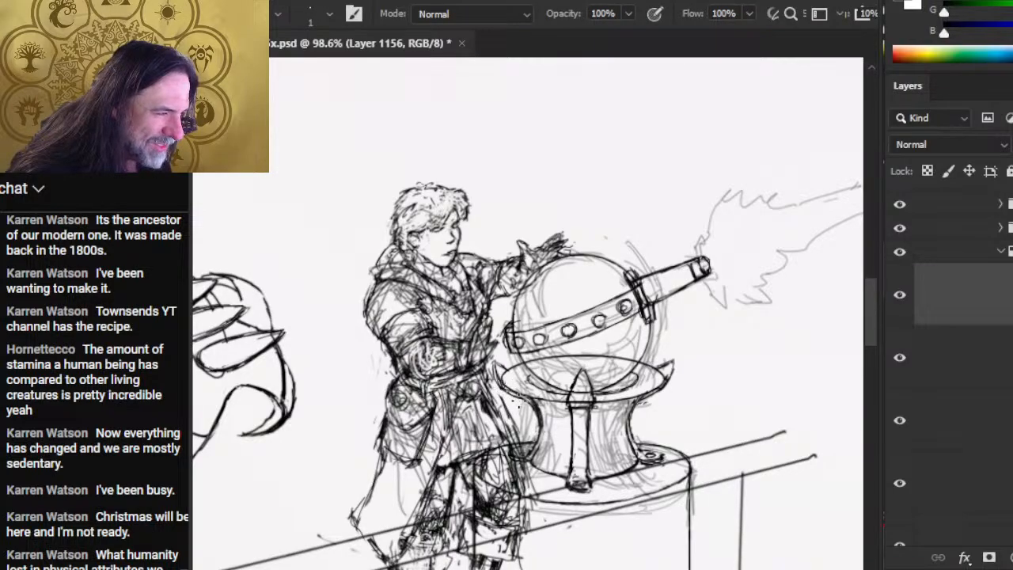
# Erase the outer edge of the right rim prong and redraw it as a curve running down to the rim.
pyautogui.press('e')
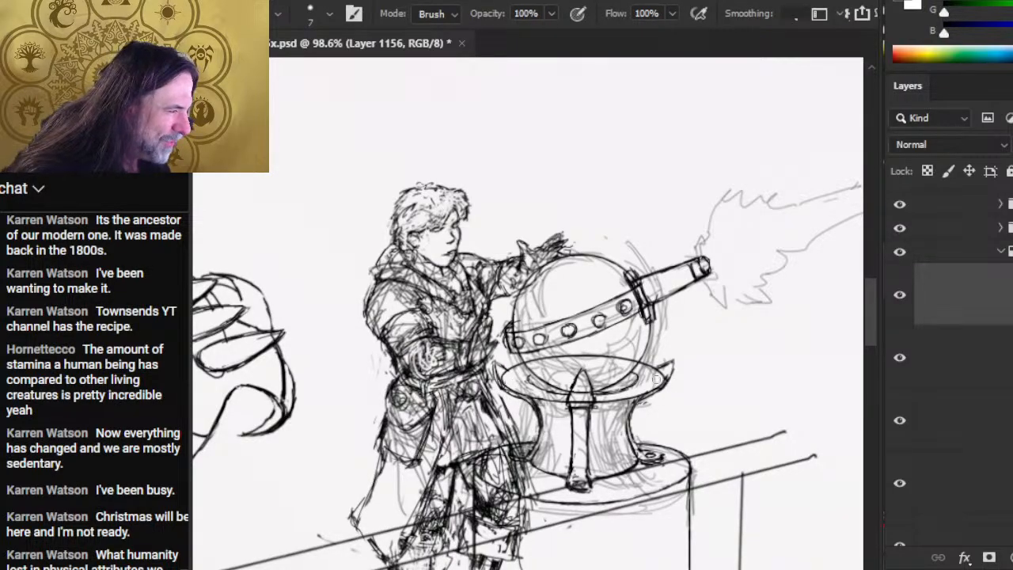
pyautogui.press('b')
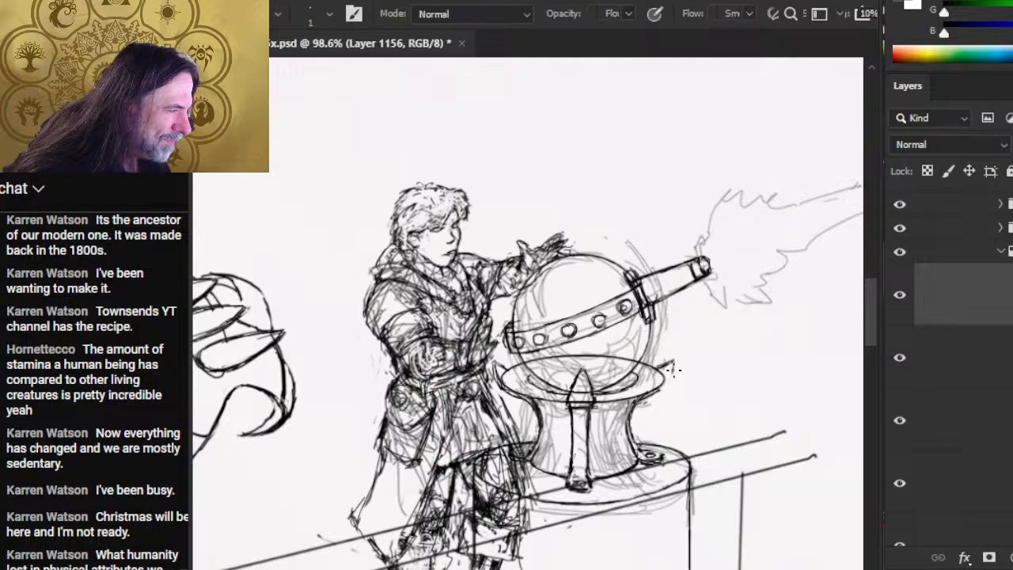
pyautogui.moveTo(674, 365)
pyautogui.mouseDown()
pyautogui.moveTo(657, 396)
pyautogui.moveTo(660, 384)
pyautogui.mouseUp()
pyautogui.press('e')
pyautogui.press('b')
pyautogui.press('e')
pyautogui.press('b')
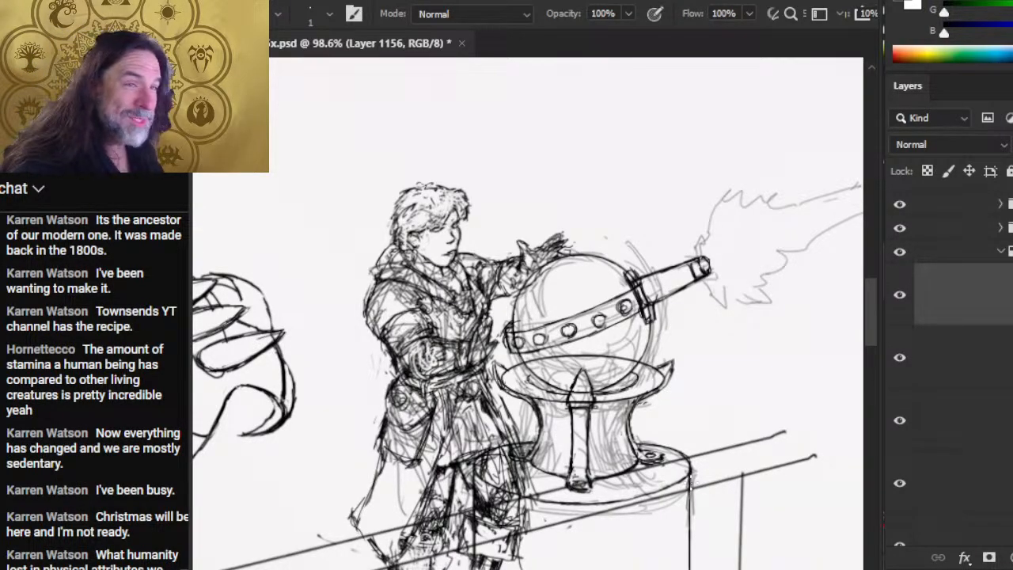
# Strengthen the right prong's side line and ink a small pointed prong at the back of the bowl rim.
pyautogui.press('e')
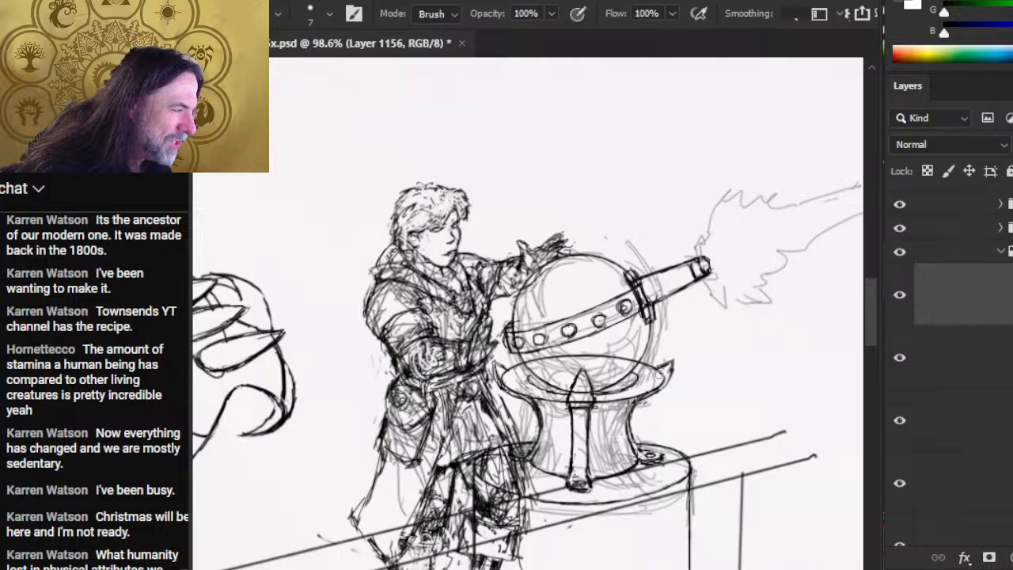
pyautogui.press('b')
pyautogui.moveTo(673, 364); pyautogui.dragTo(663, 385)
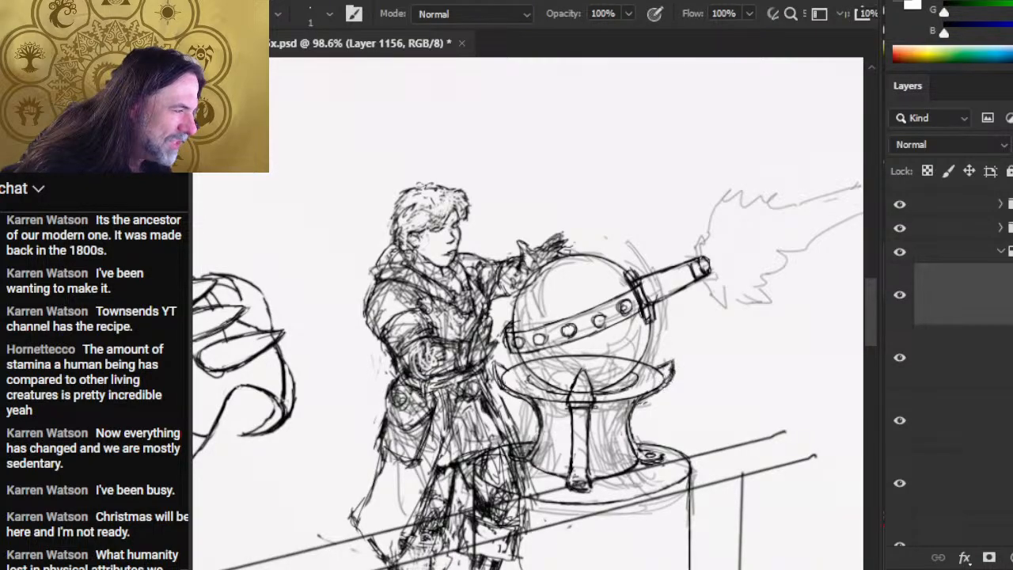
pyautogui.press('e')
pyautogui.press('b')
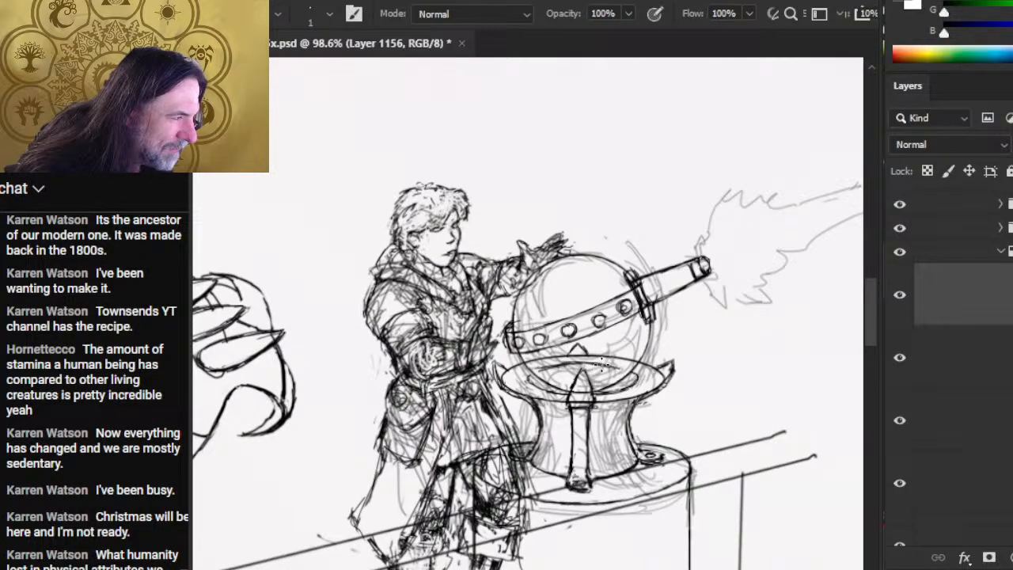
# Ink the inner lip line along the far side of the bowl, refining it with alternating brush and eraser strokes.
pyautogui.press('e')
pyautogui.press('b')
pyautogui.press('e')
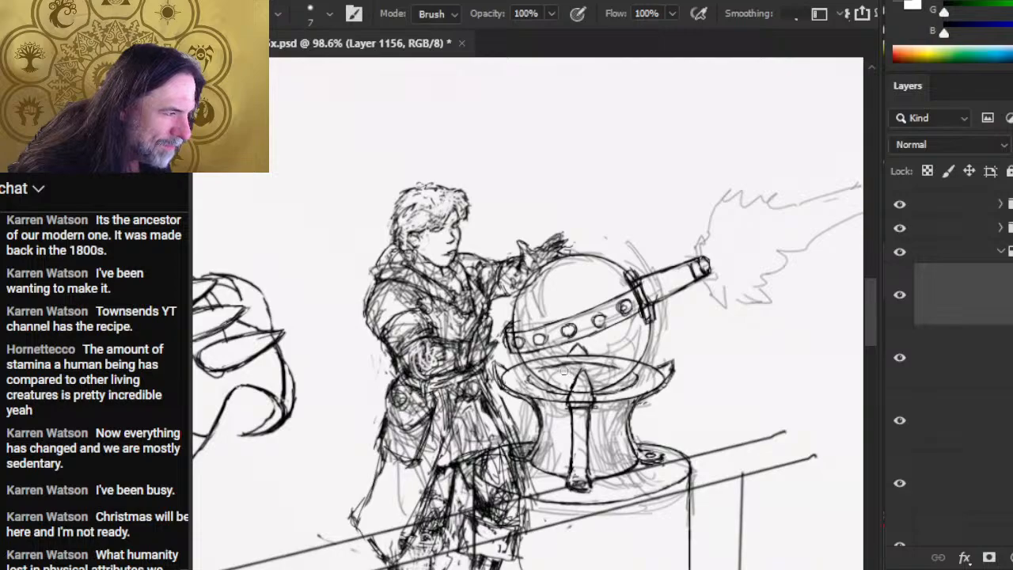
pyautogui.press('b')
pyautogui.moveTo(546, 369)
pyautogui.mouseDown()
pyautogui.moveTo(577, 363)
pyautogui.moveTo(584, 372)
pyautogui.moveTo(573, 363)
pyautogui.moveTo(592, 363)
pyautogui.moveTo(571, 357)
pyautogui.mouseUp()
pyautogui.press('e')
pyautogui.press('b')
pyautogui.press('e')
pyautogui.press('b')
pyautogui.press('e')
pyautogui.press('b')
pyautogui.press('e')
pyautogui.press('b')
pyautogui.press('e')
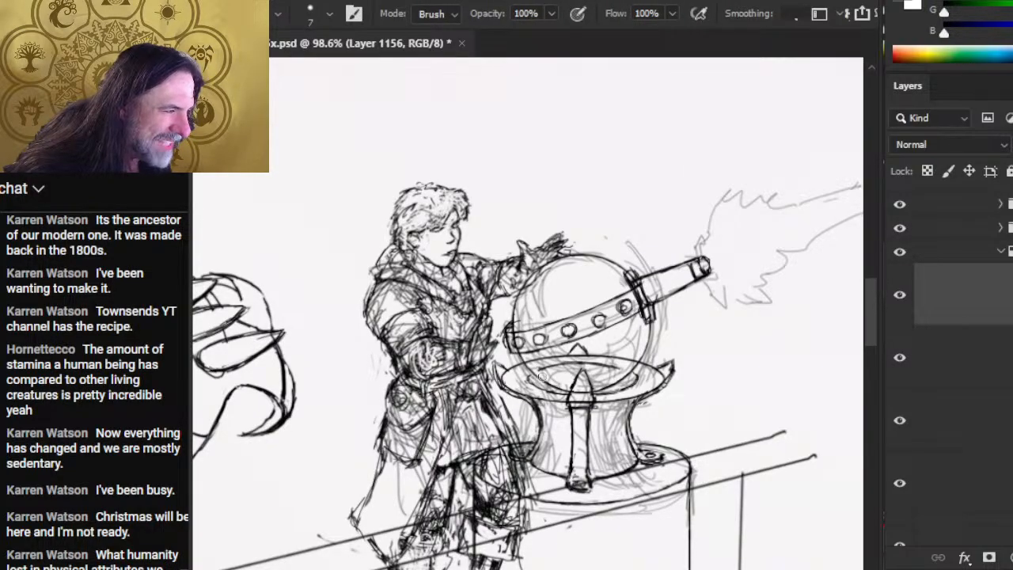
# Clean up the inner lip line between the front strut's tip and the back prong.
pyautogui.moveTo(579, 371)
pyautogui.mouseDown()
pyautogui.moveTo(590, 375)
pyautogui.moveTo(570, 353)
pyautogui.moveTo(587, 352)
pyautogui.moveTo(568, 354)
pyautogui.mouseUp()
pyautogui.press('b')
pyautogui.press('e')
pyautogui.press('b')
pyautogui.press('e')
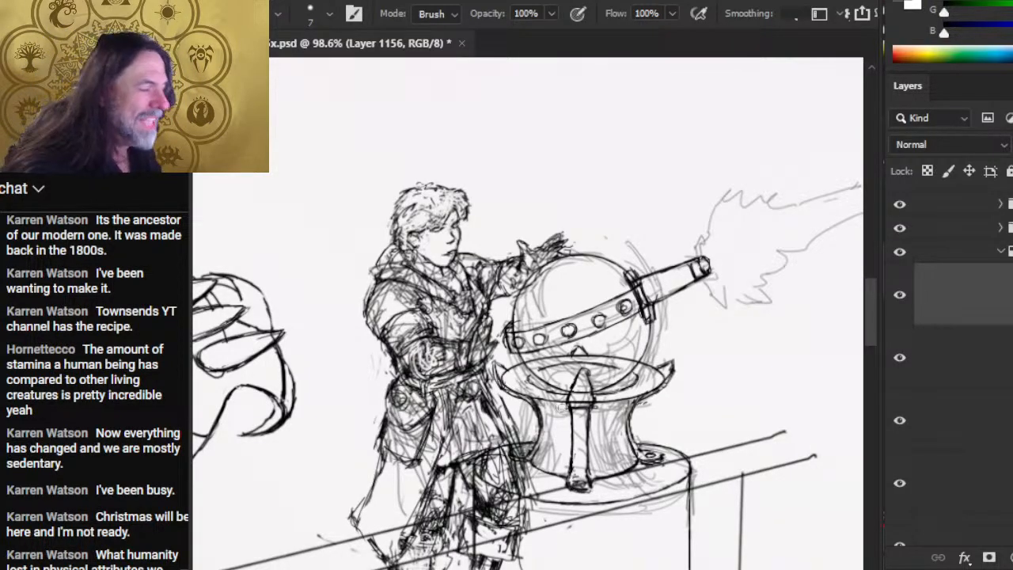
# Carry the bowl's inner lip line around its left side toward the orb's lower curve.
pyautogui.press('b')
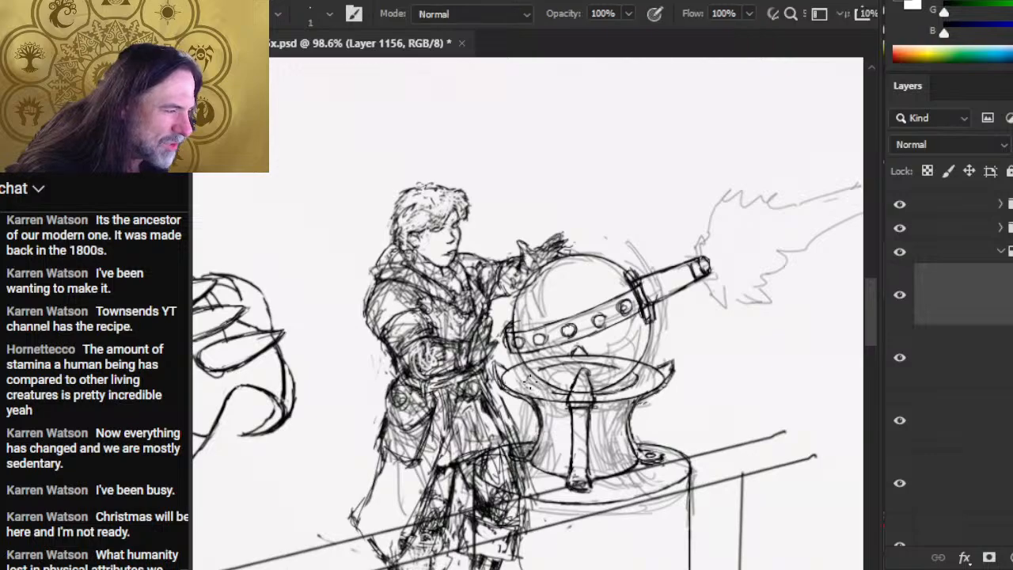
pyautogui.press('e')
pyautogui.press('b')
pyautogui.press('e')
pyautogui.press('b')
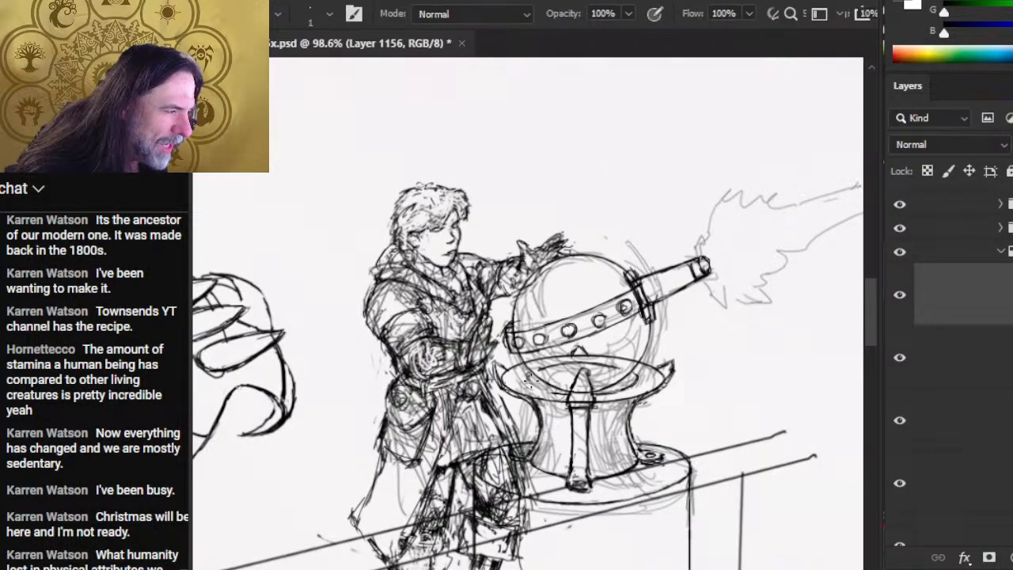
pyautogui.press('e')
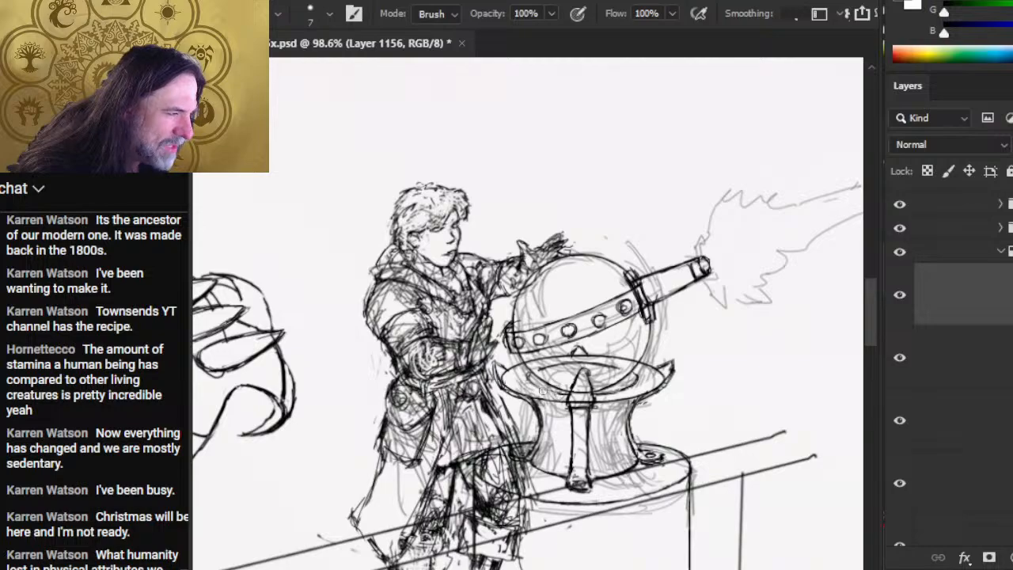
pyautogui.press('b')
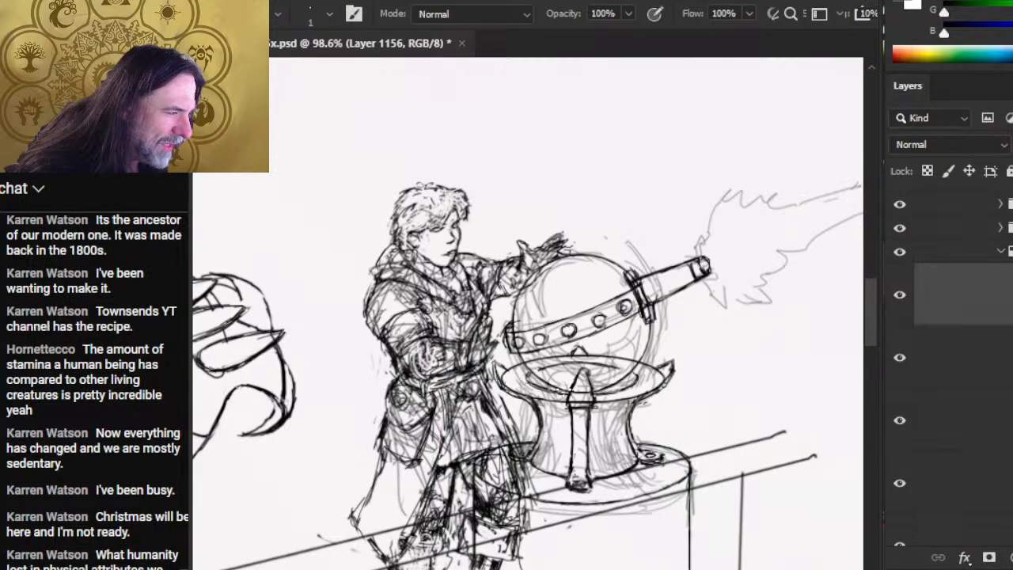
# Thin and sharpen the lines at the left inside of the bowl where the lip meets the orb's lower curve.
pyautogui.press('e')
pyautogui.press('b')
pyautogui.press('e')
pyautogui.press('b')
pyautogui.press('e')
pyautogui.press('b')
pyautogui.press('e')
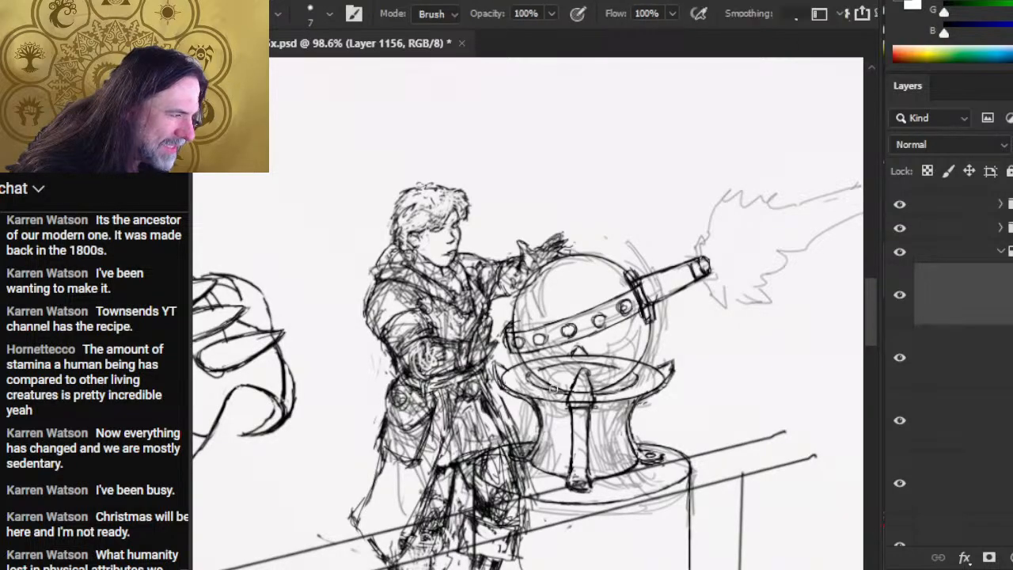
pyautogui.press('b')
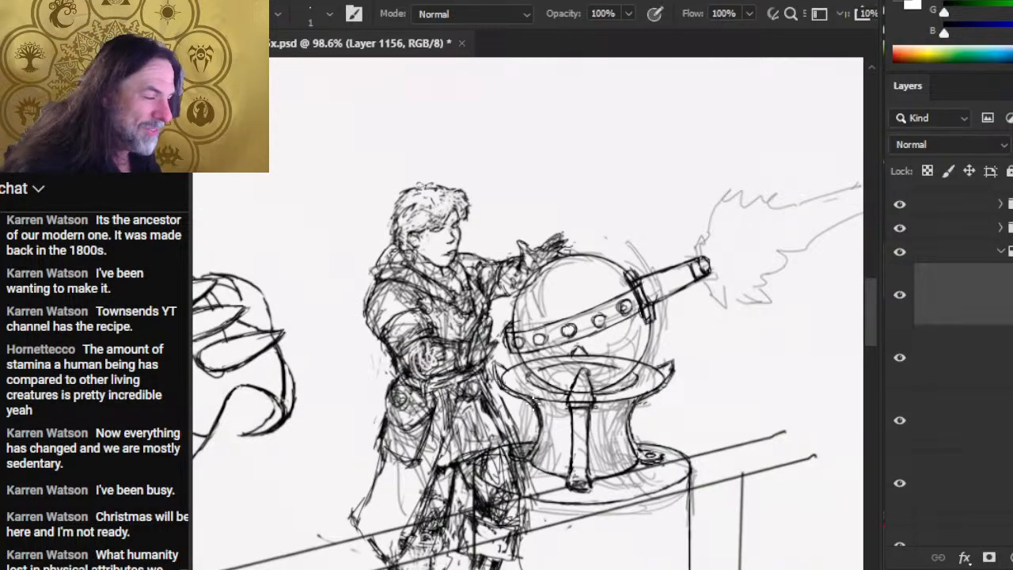
# Erase and re-ink the front strut's pointed tip to give it a cleaner outline inside the bowl.
pyautogui.press('e')
pyautogui.press('b')
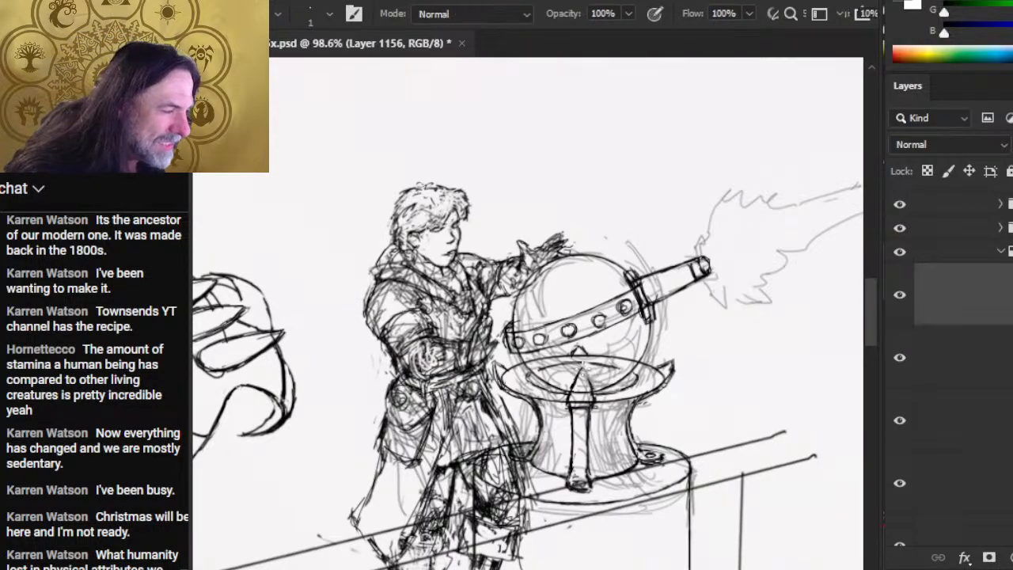
pyautogui.press('e')
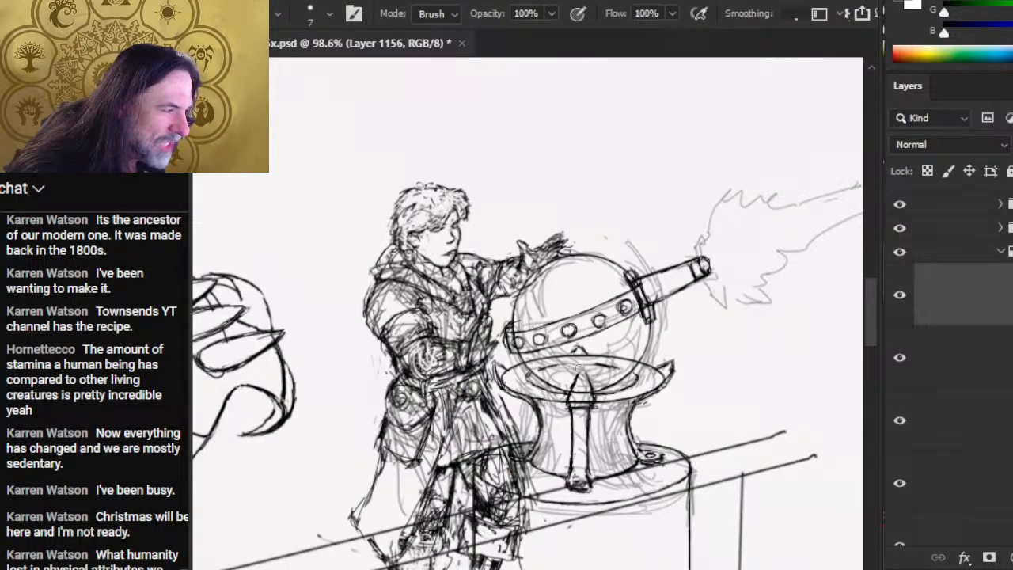
pyautogui.press('b')
pyautogui.press('e')
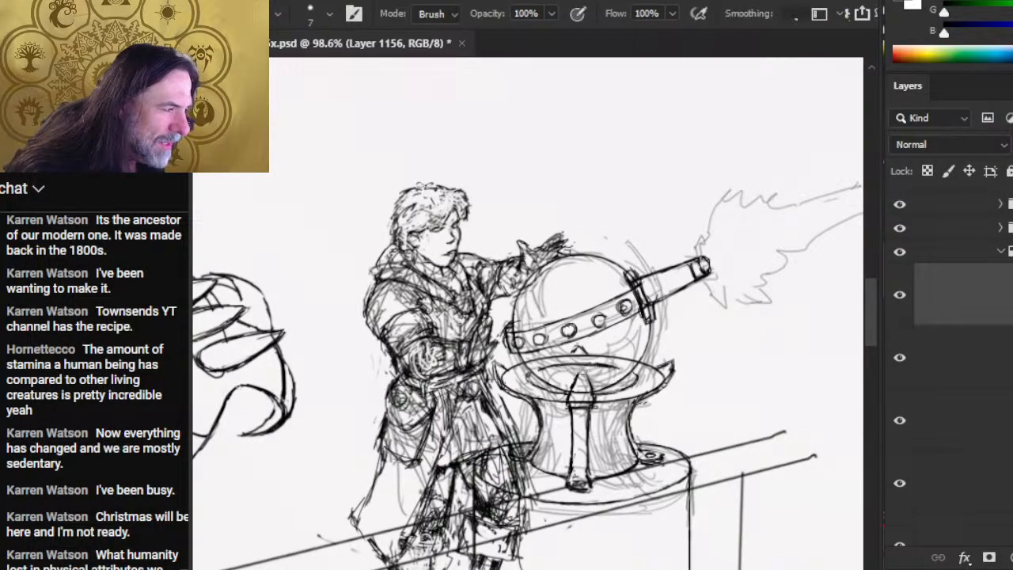
pyautogui.press('b')
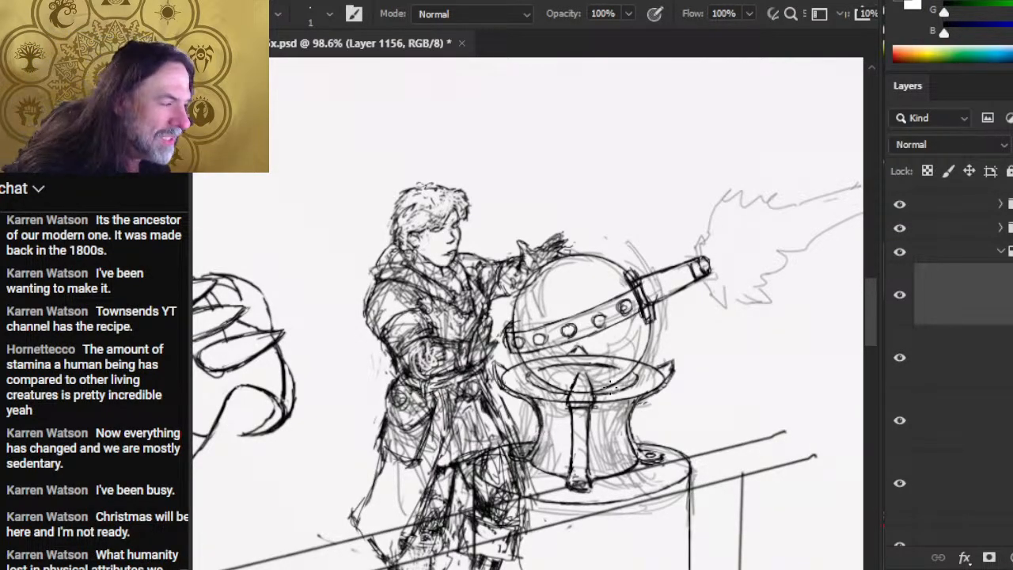
# Rework the outline of the small back prong in front of the orb with eraser and brush.
pyautogui.press('e')
pyautogui.press('b')
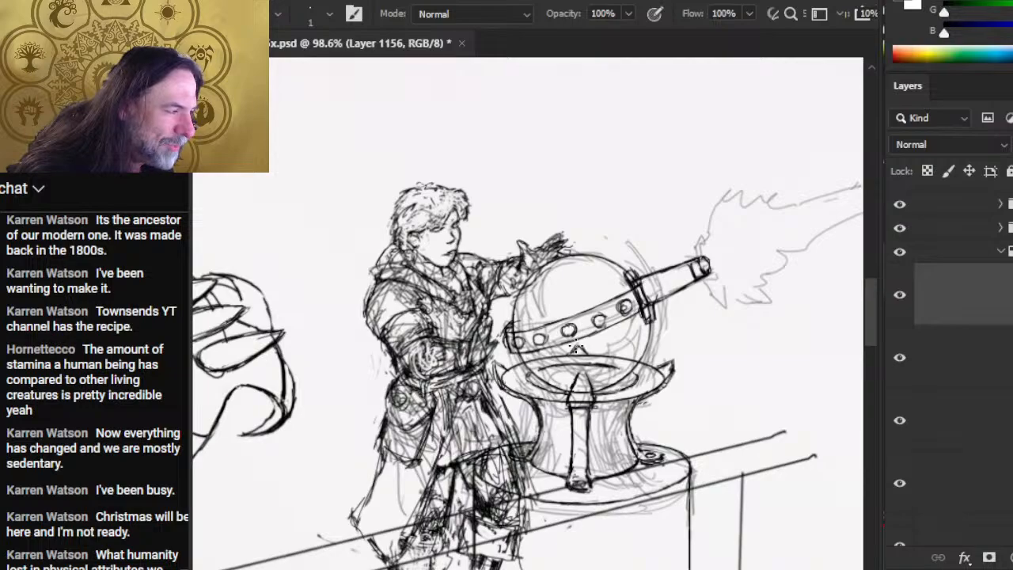
pyautogui.press('e')
pyautogui.press('b')
pyautogui.press('e')
pyautogui.press('b')
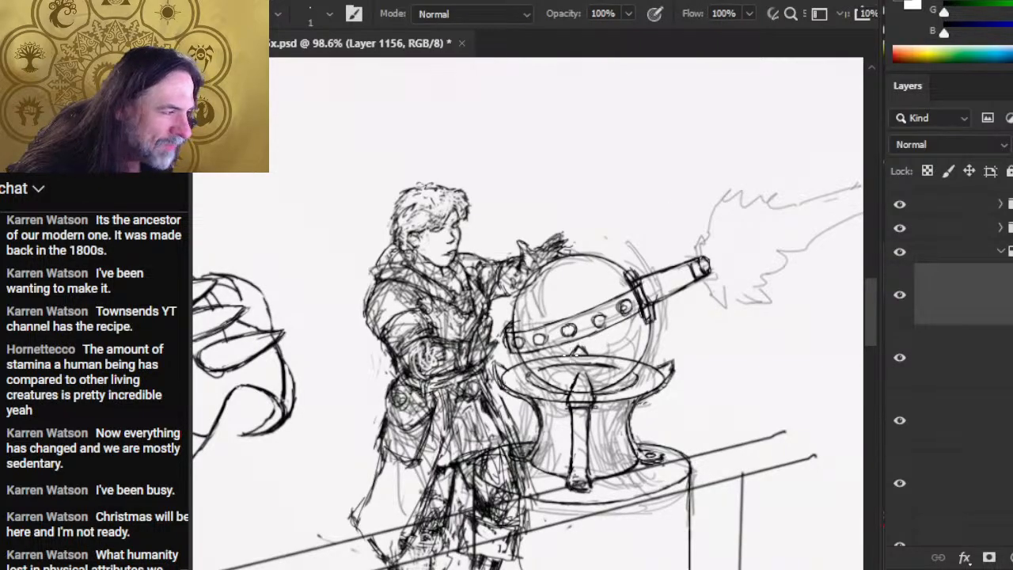
# Sharpen the back prong into a taller point and ink its left edge down to the bowl rim.
pyautogui.press('e')
pyautogui.press('b')
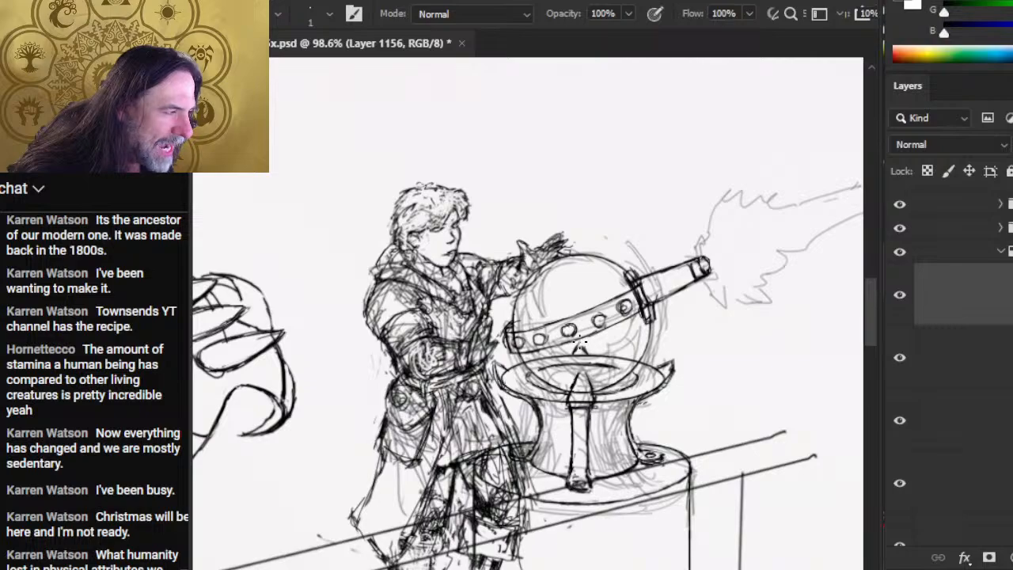
pyautogui.press('e')
pyautogui.press('b')
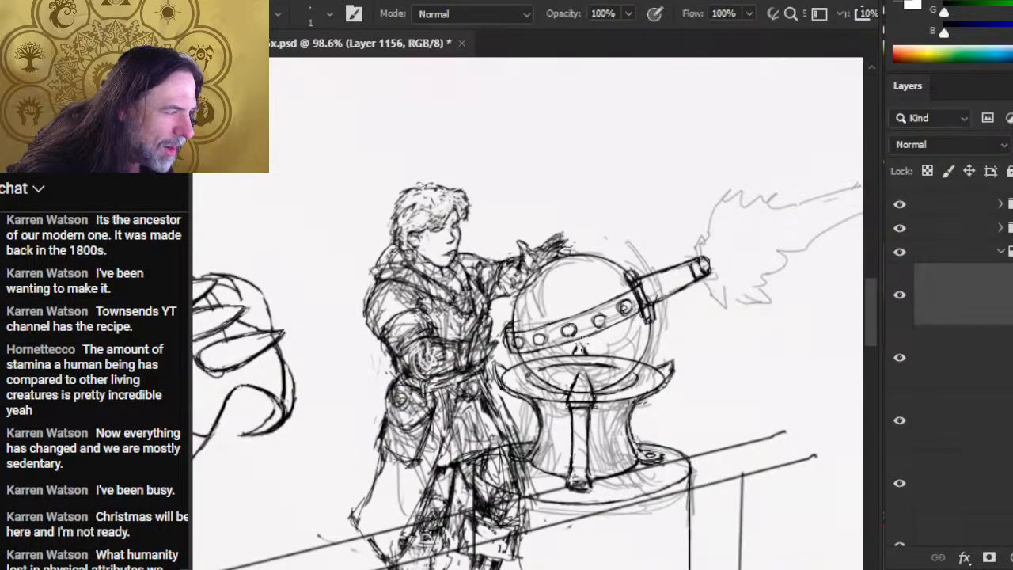
pyautogui.press('e')
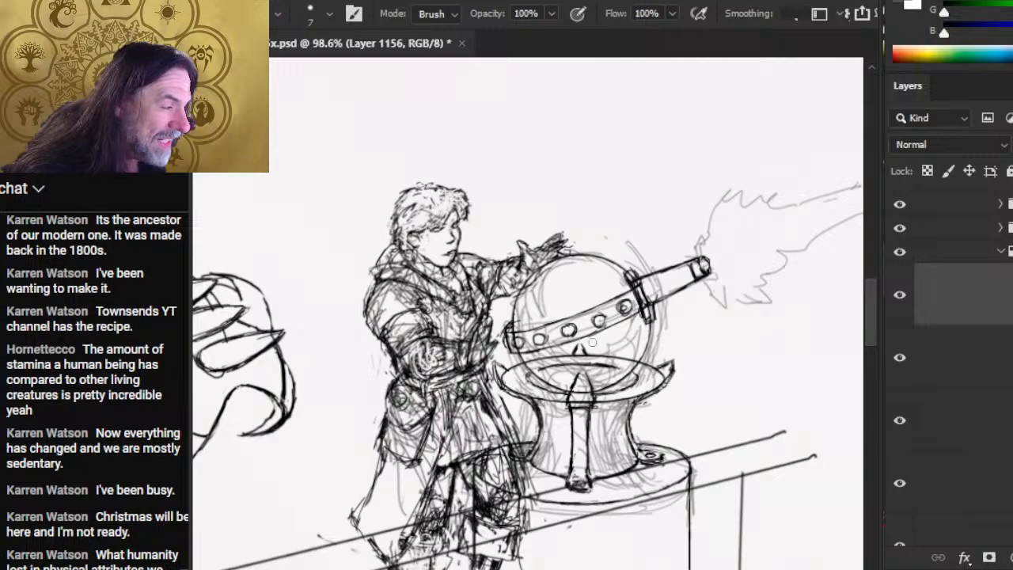
pyautogui.press('b')
pyautogui.moveTo(582, 346); pyautogui.dragTo(570, 362)
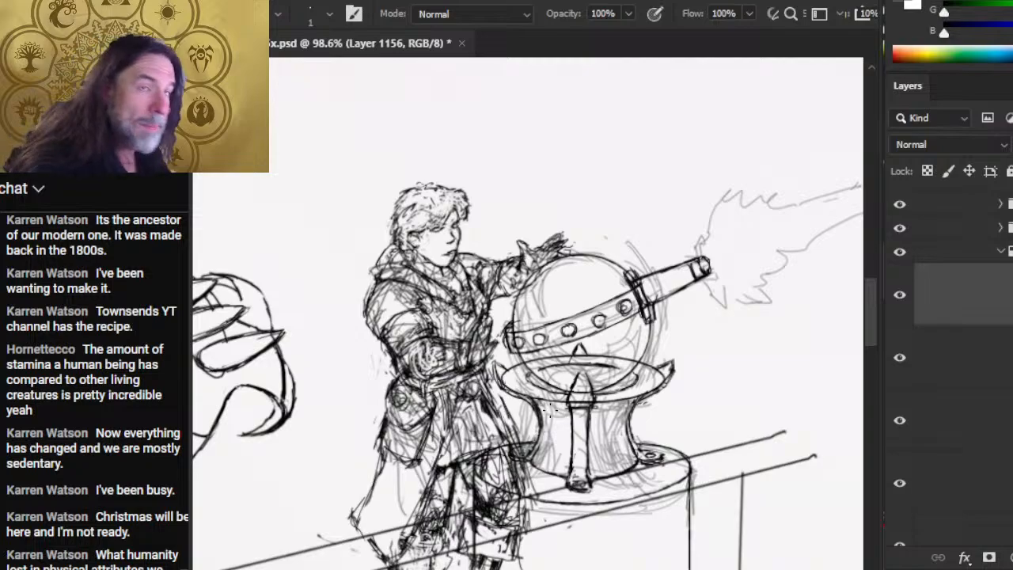
# Thin and re-ink the far inner arc of the bowl behind the front strut's tip with eraser and brush.
pyautogui.press('e')
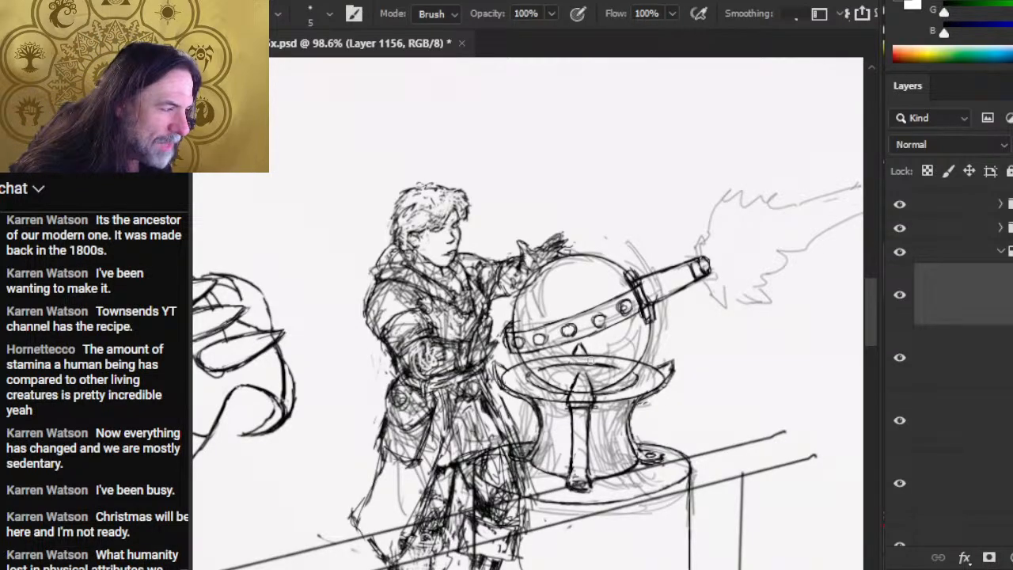
pyautogui.press('b')
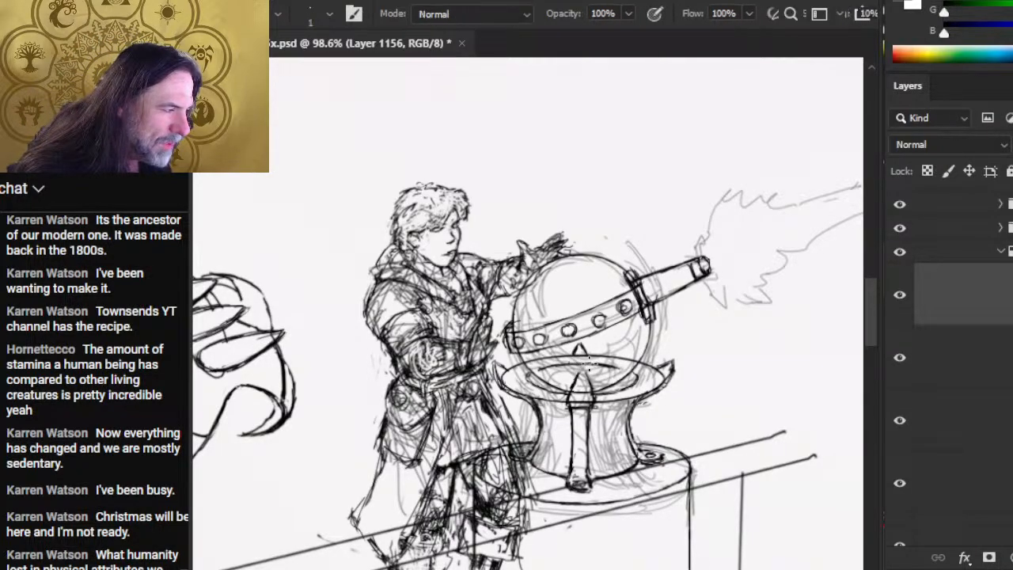
pyautogui.press('e')
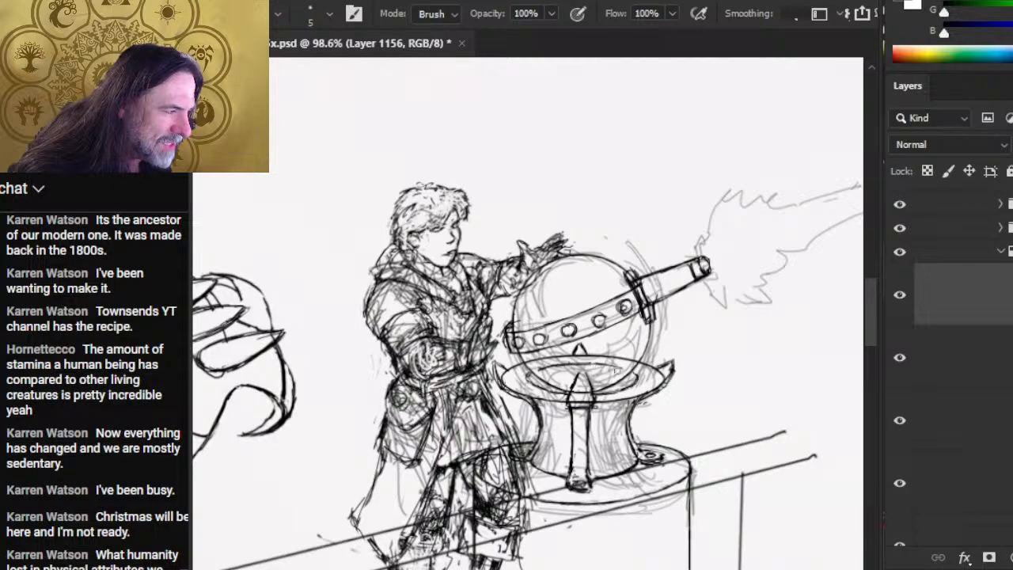
pyautogui.press('b')
pyautogui.press('e')
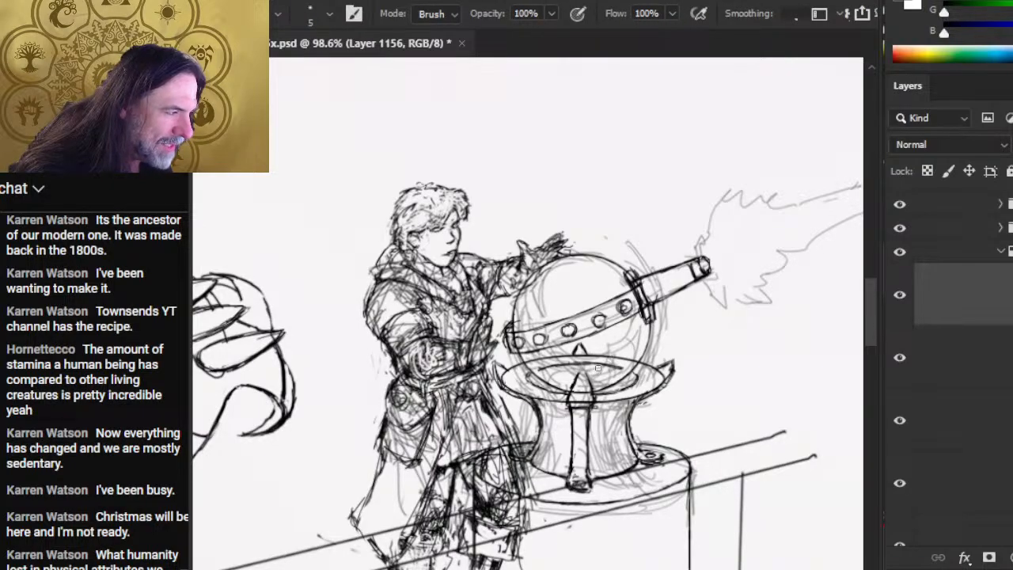
pyautogui.press('b')
pyautogui.press('e')
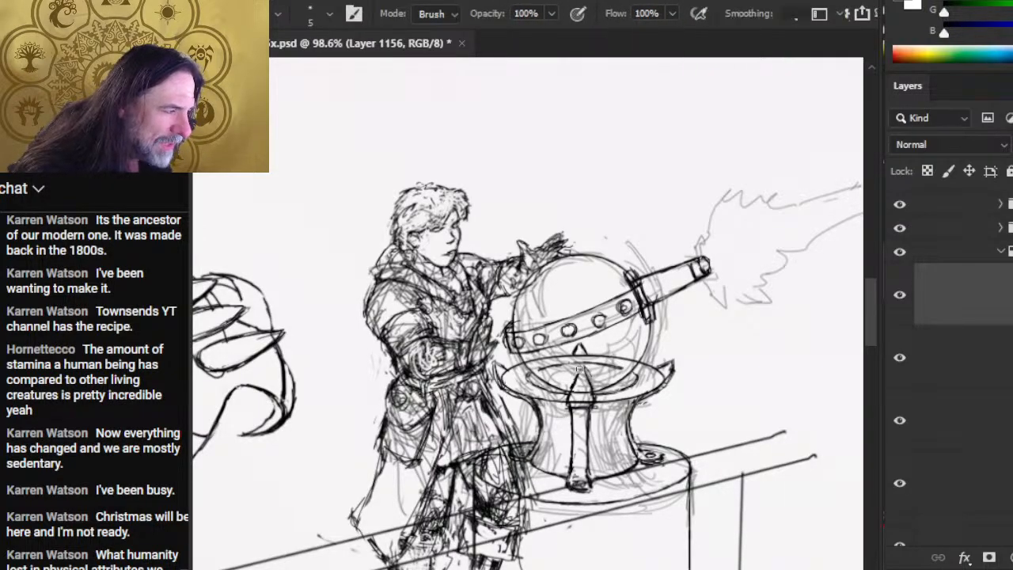
# Reshape the front strut's pointed tip inside the bowl, alternating small erasures with fine brush strokes.
pyautogui.press('b')
pyautogui.press('e')
pyautogui.press('b')
pyautogui.press('e')
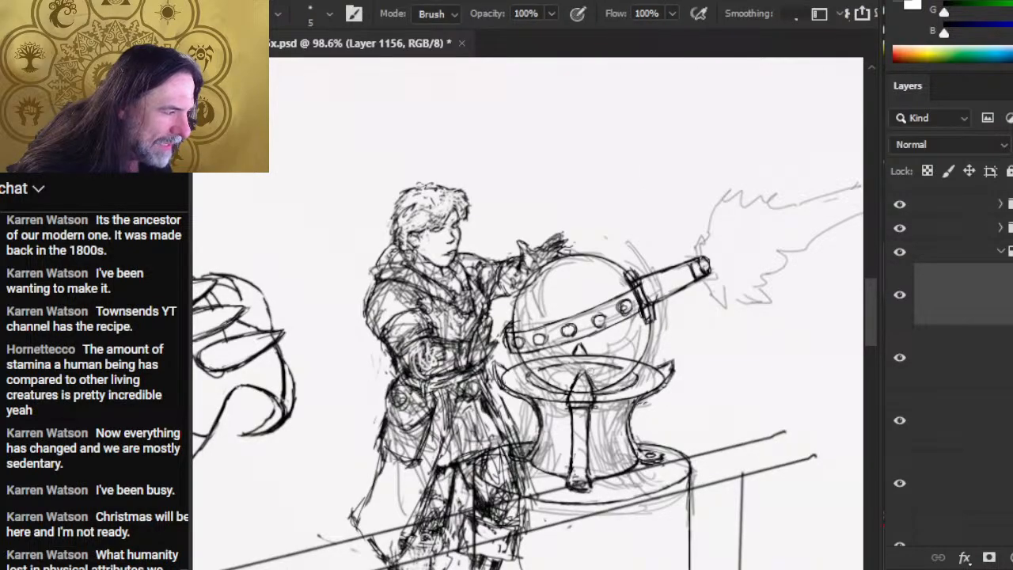
pyautogui.press('b')
pyautogui.press('e')
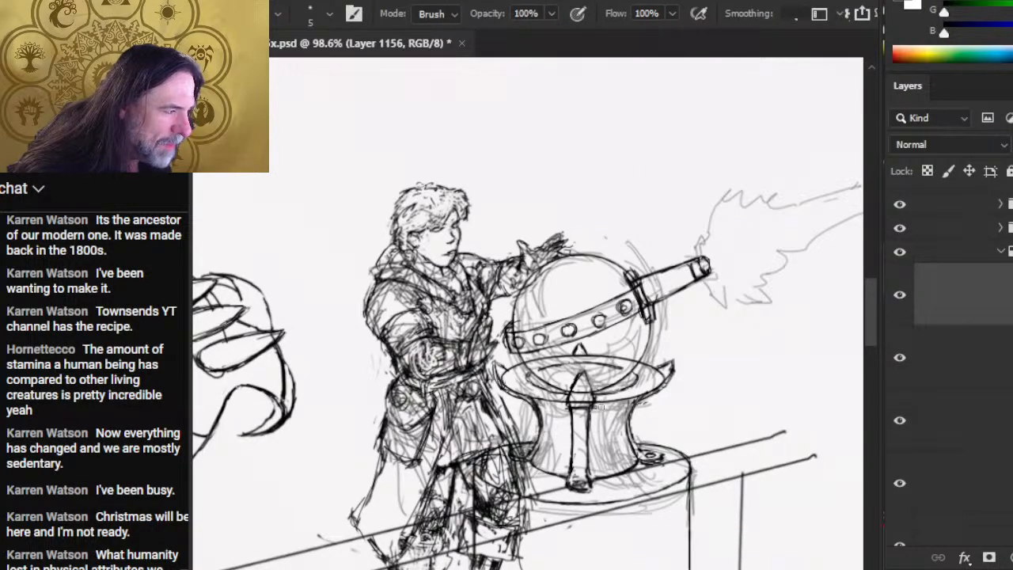
pyautogui.press('b')
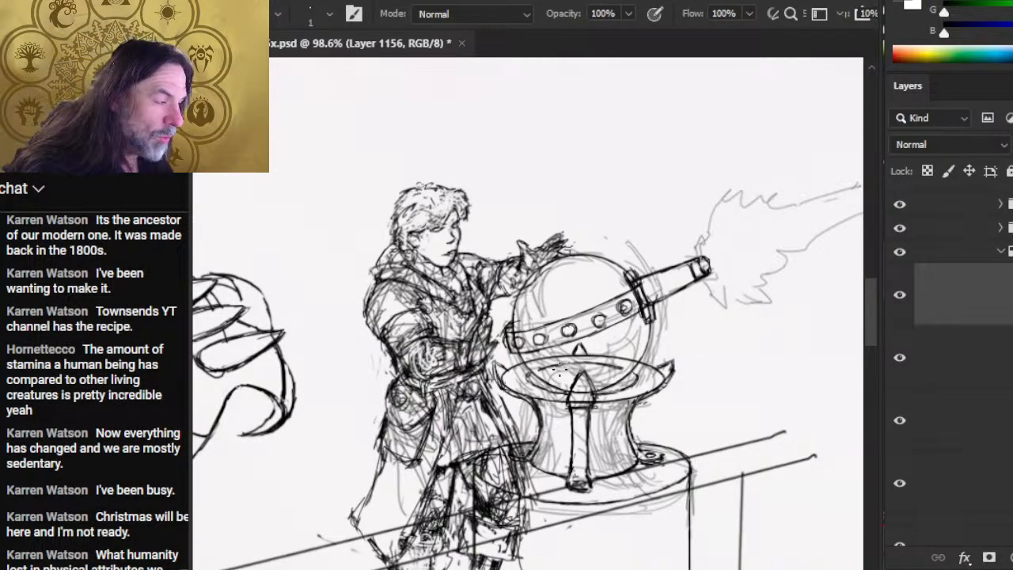
# Touch up the bowl's inner curves on both sides of the strut tip, out to the arc's left end.
pyautogui.press('e')
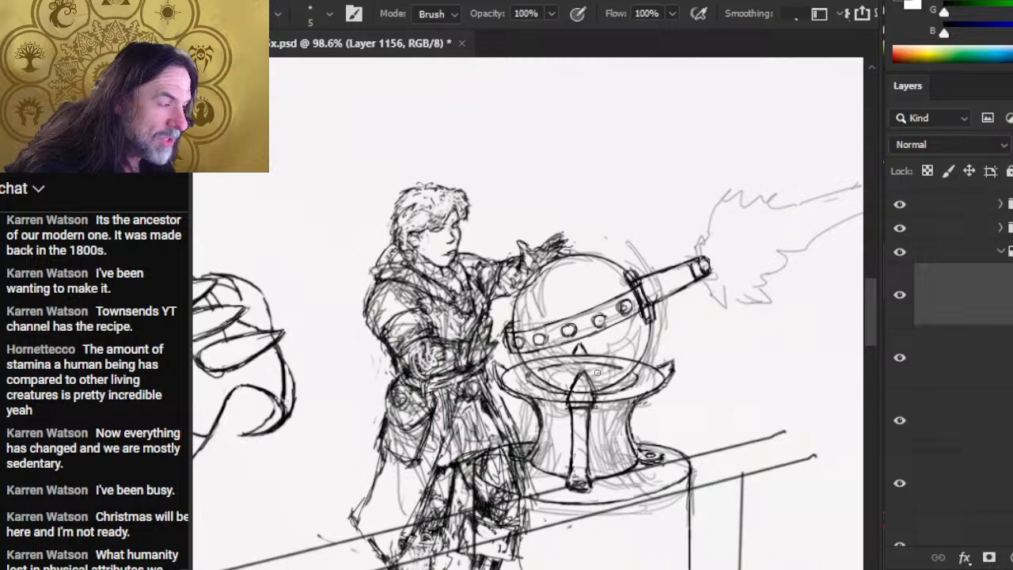
pyautogui.press('b')
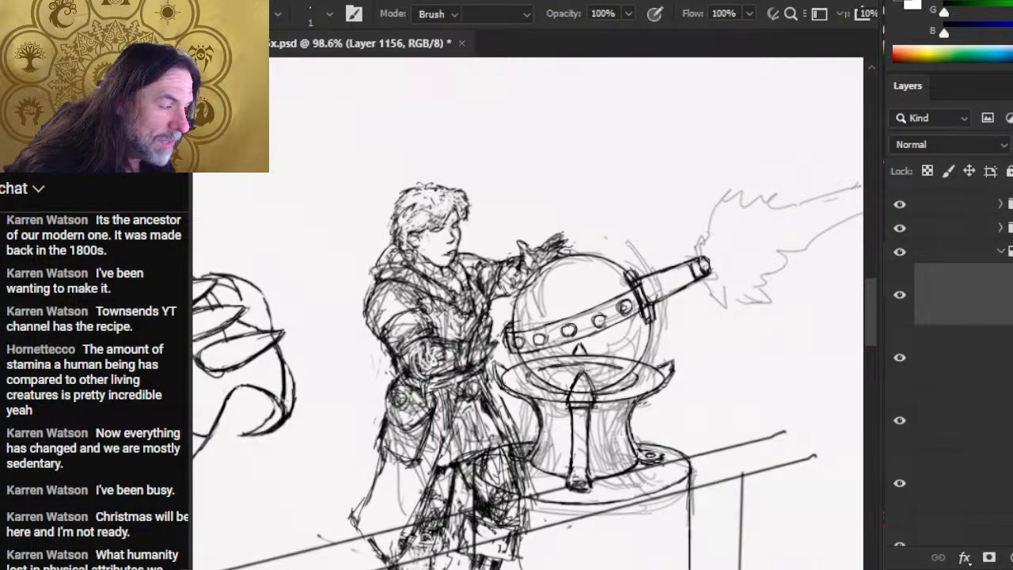
pyautogui.press('e')
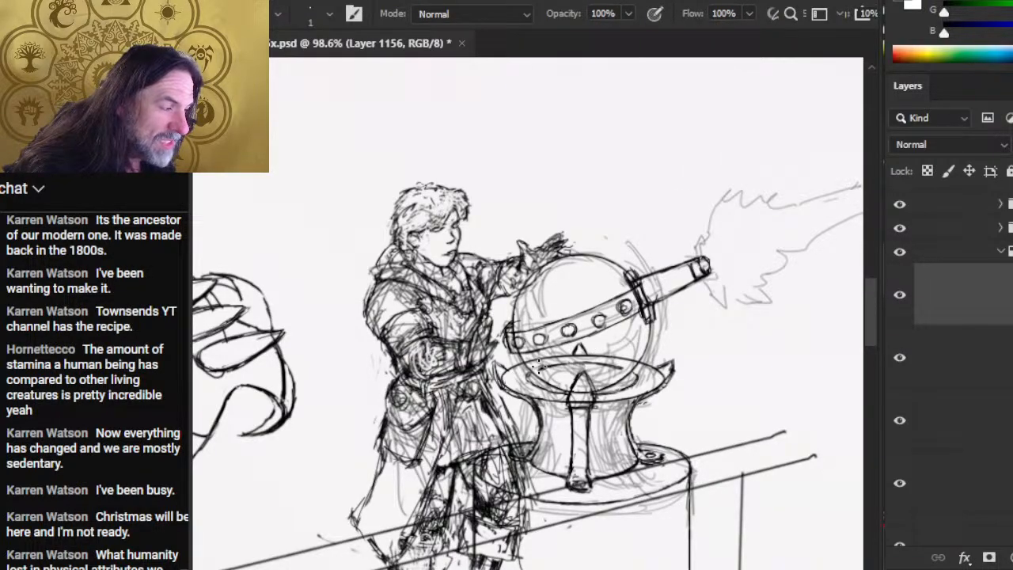
pyautogui.press('e')
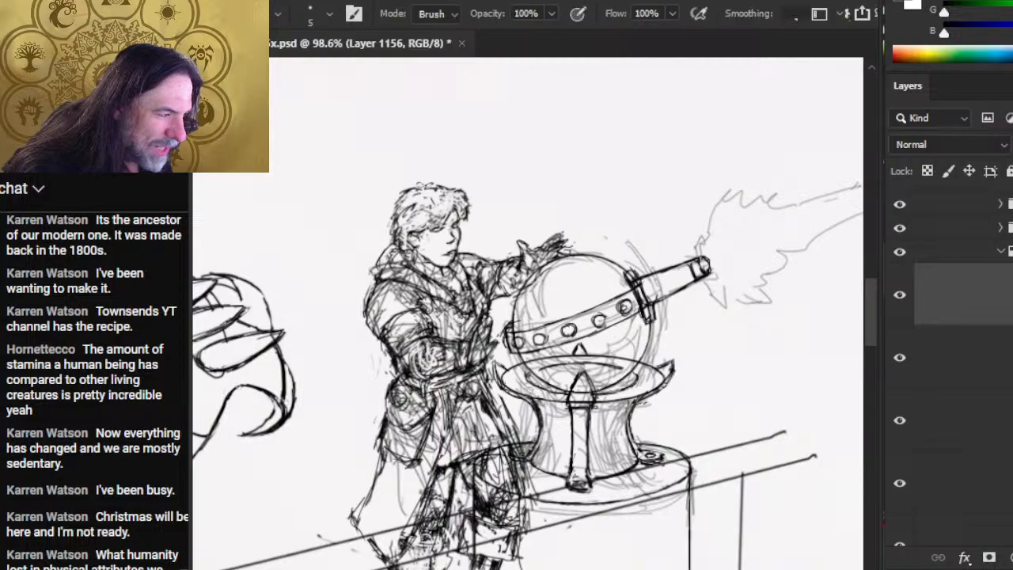
pyautogui.press('b')
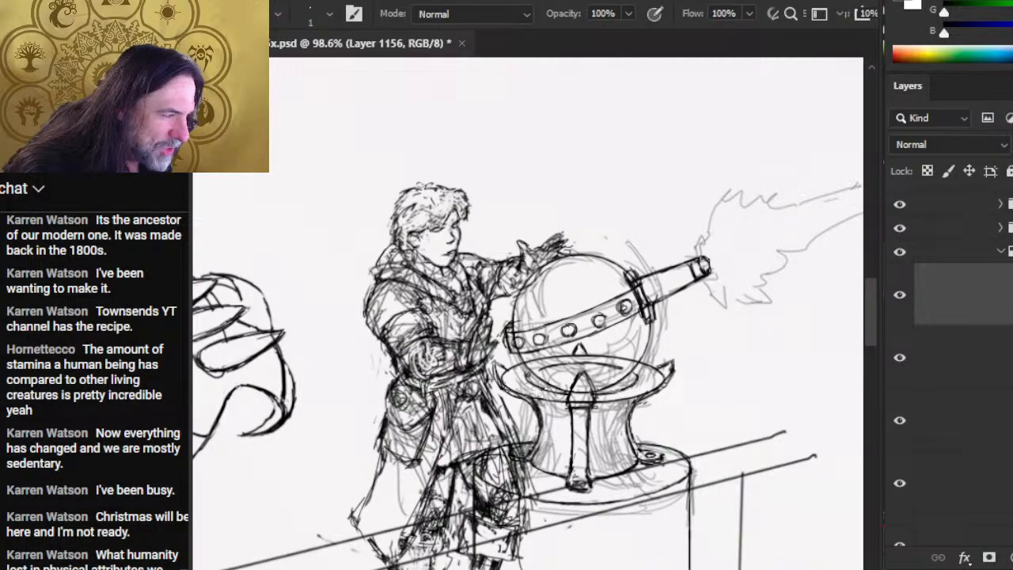
pyautogui.press('e')
pyautogui.press('b')
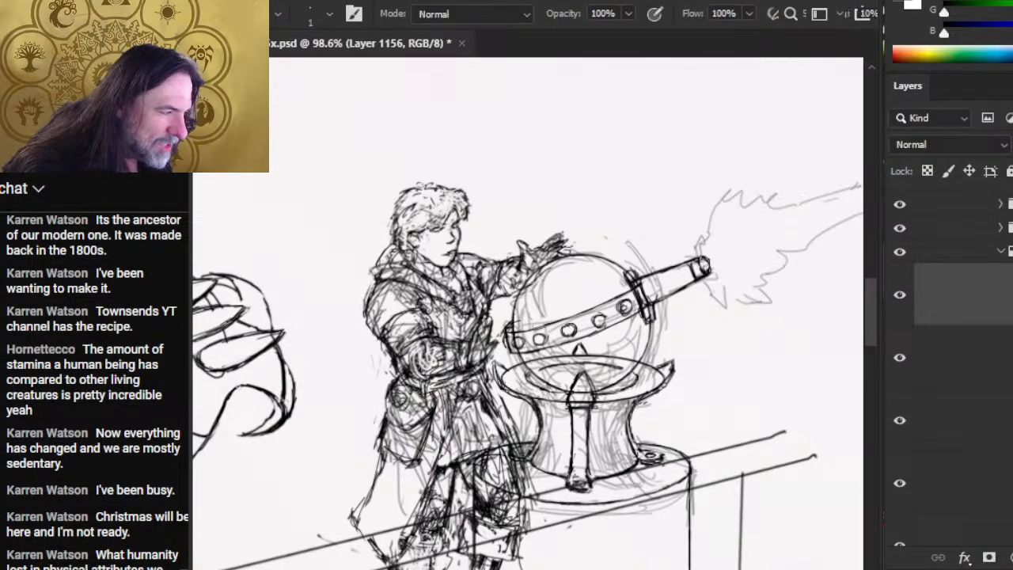
# Clean up the underside of the bowl rim left of the strut and ink the strut's collar band.
pyautogui.press('e')
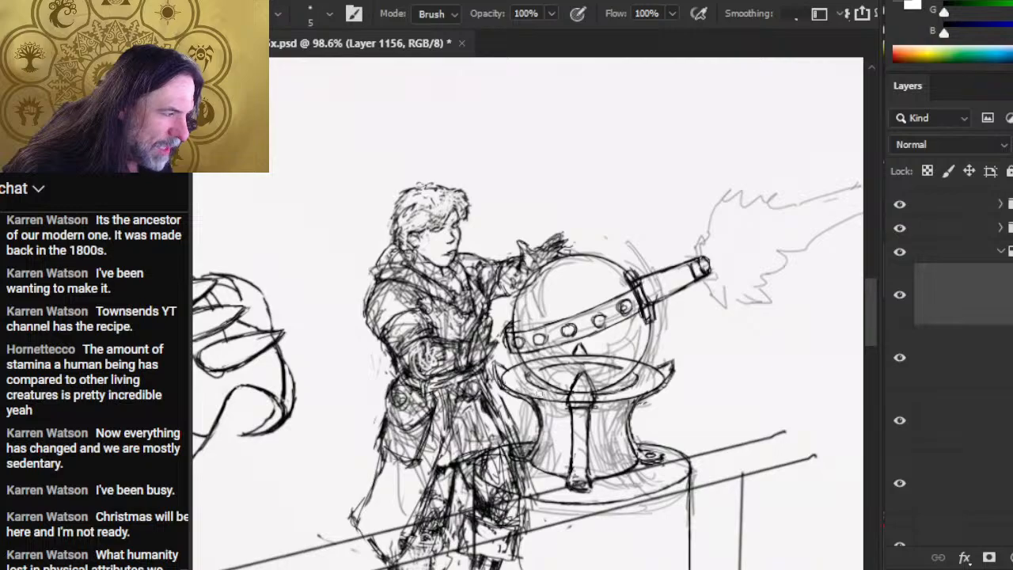
pyautogui.press('b')
pyautogui.press('e')
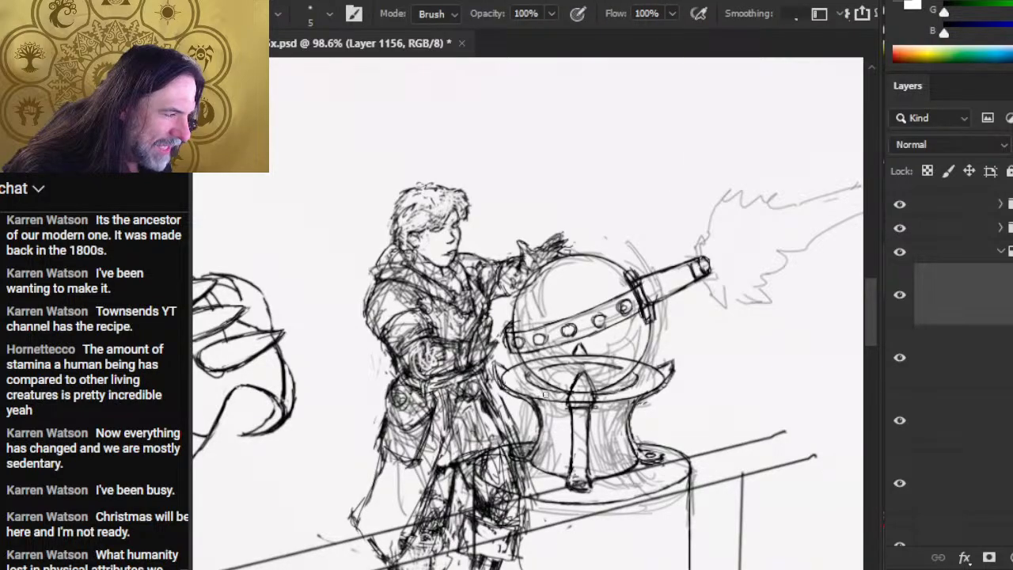
pyautogui.press('b')
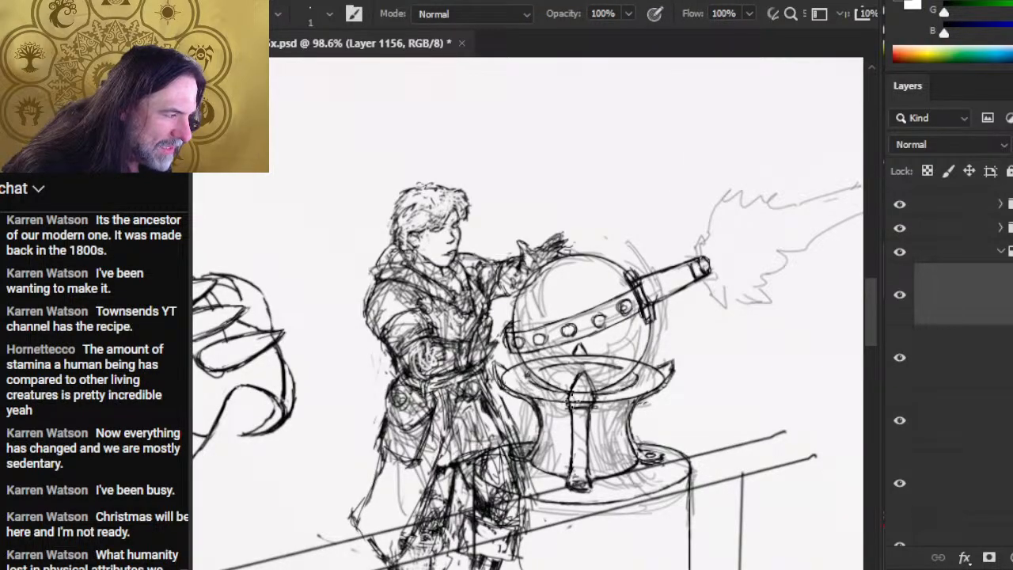
pyautogui.press('e')
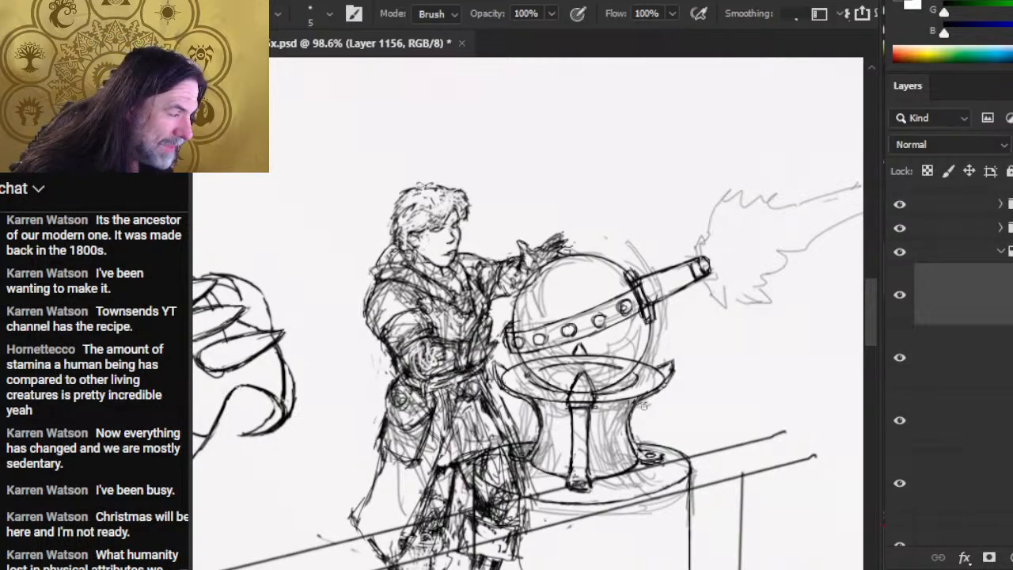
# Rework the right horn of the bowl rim, erasing and re-inking its outline from the underside up to a sharp point.
pyautogui.press('b')
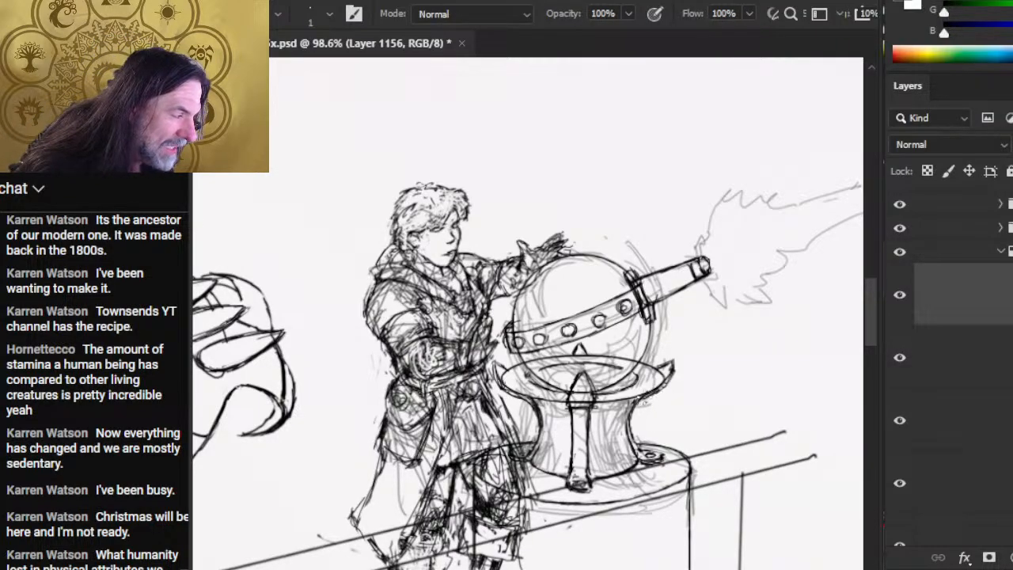
pyautogui.press('e')
pyautogui.moveTo(646, 402)
pyautogui.mouseDown()
pyautogui.moveTo(634, 409)
pyautogui.moveTo(668, 386)
pyautogui.moveTo(667, 366)
pyautogui.mouseUp()
pyautogui.press('b')
pyautogui.press('e')
pyautogui.press('b')
pyautogui.press('e')
pyautogui.press('b')
pyautogui.press('e')
pyautogui.press('b')
pyautogui.press('e')
pyautogui.press('b')
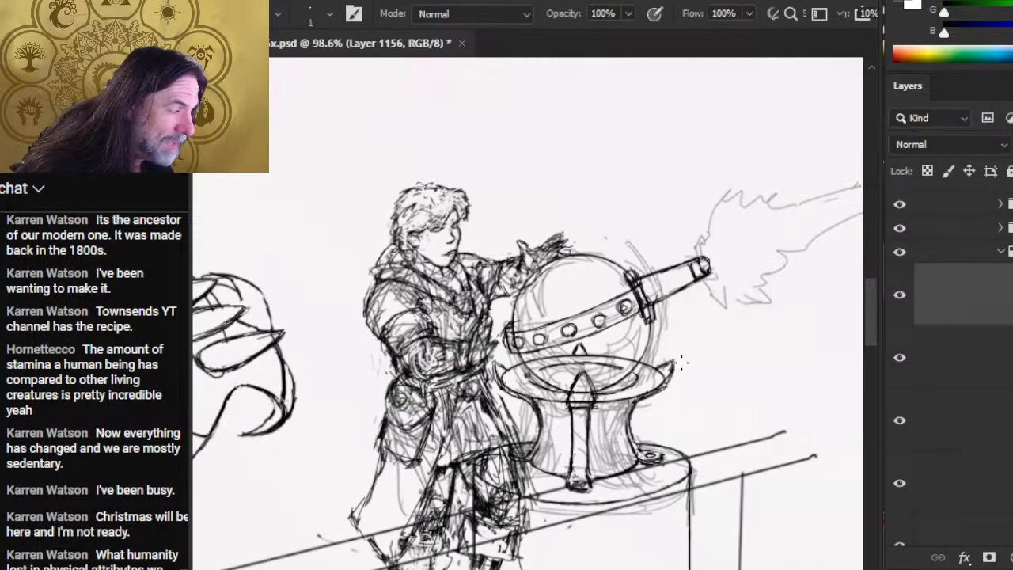
pyautogui.press('e')
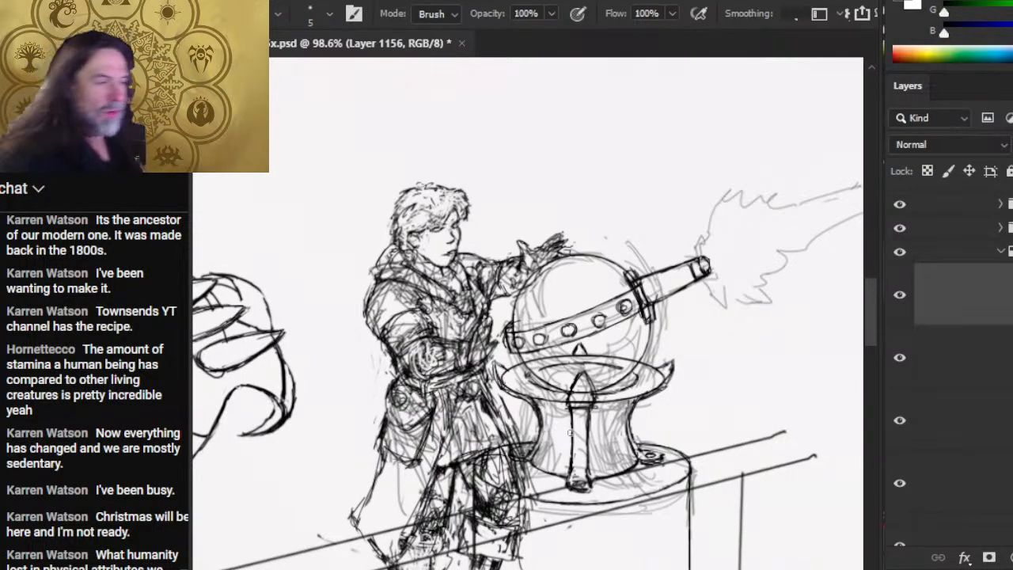
# Clean up the barrel's muzzle end with the eraser where the flame blast begins.
pyautogui.press('z')
pyautogui.moveTo(691, 337); pyautogui.dragTo(684, 517)
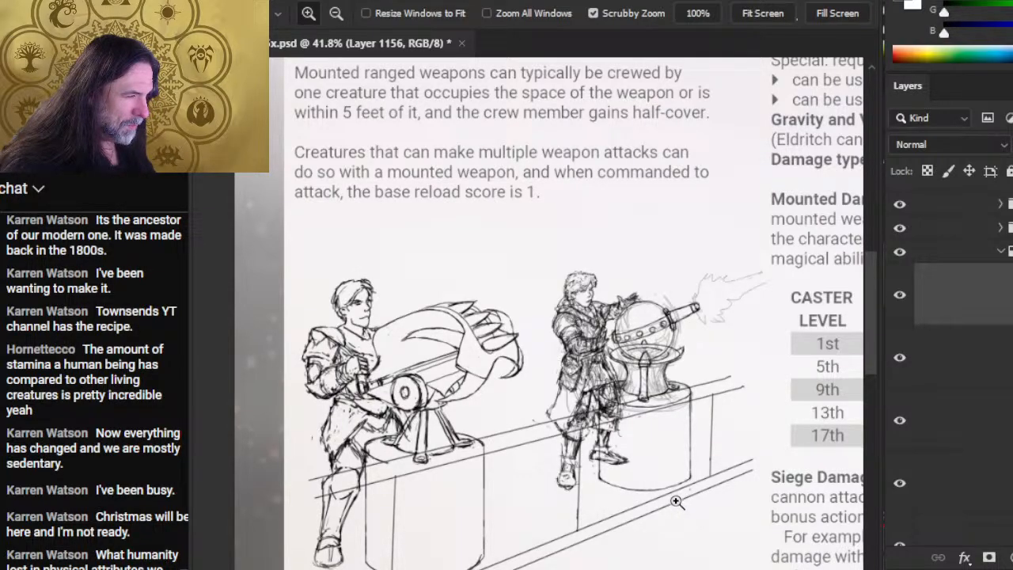
pyautogui.moveTo(683, 384); pyautogui.dragTo(785, 388)
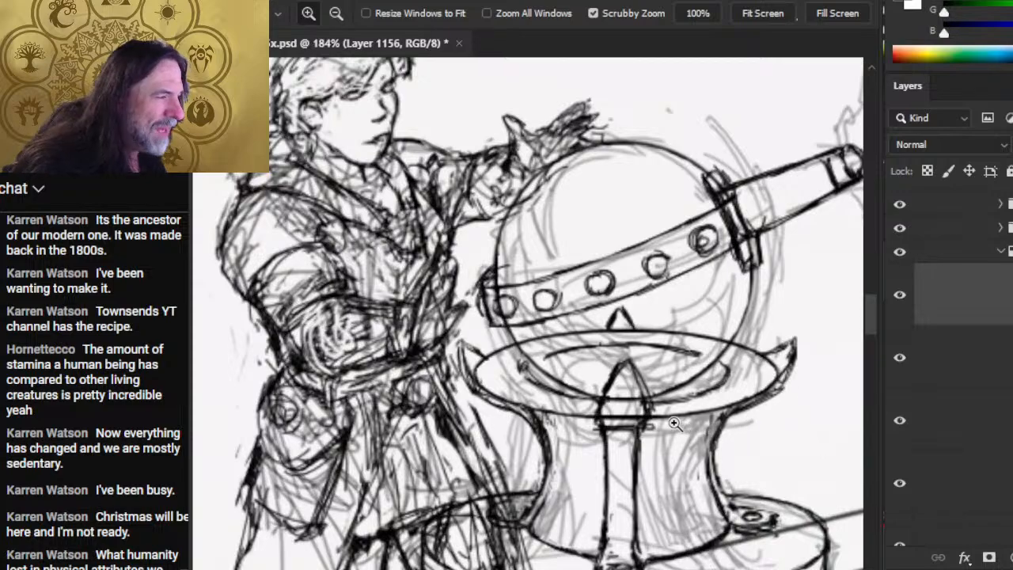
pyautogui.moveTo(639, 405); pyautogui.dragTo(603, 387)
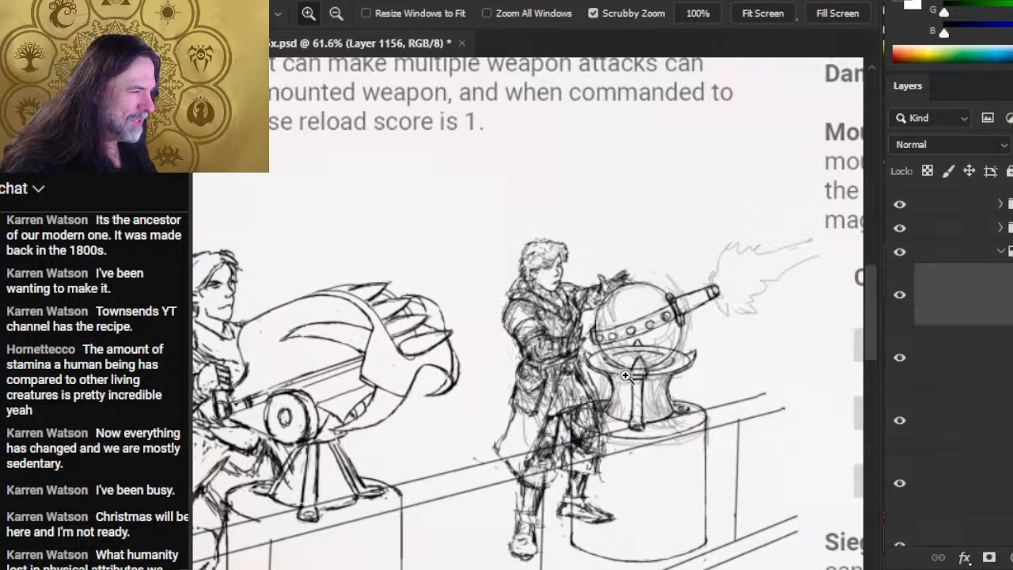
pyautogui.moveTo(719, 370); pyautogui.dragTo(578, 363)
pyautogui.moveTo(567, 297); pyautogui.dragTo(626, 295)
pyautogui.press('b')
pyautogui.moveTo(594, 257); pyautogui.dragTo(587, 269)
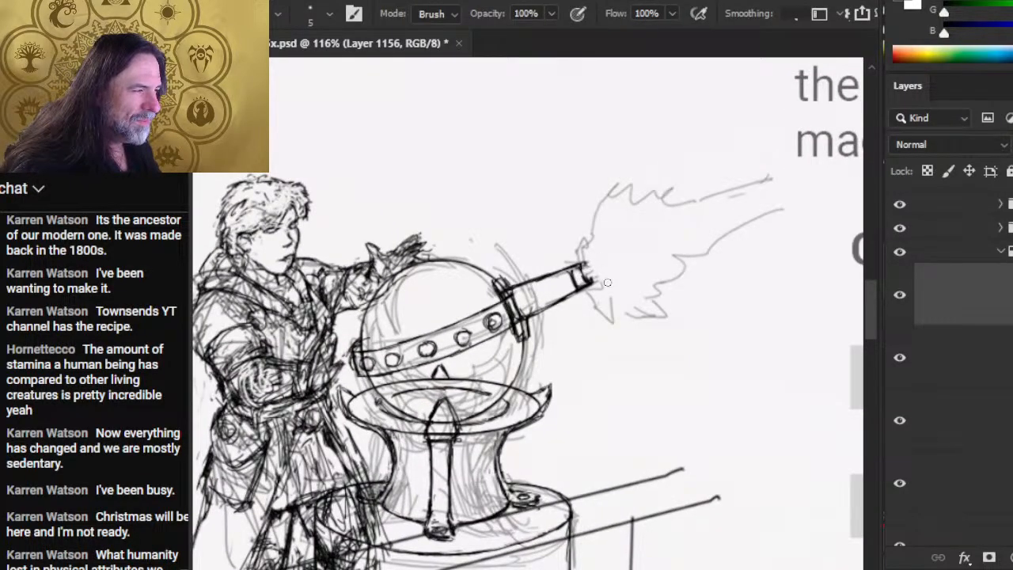
# Ink the upper edge of the flame blast as a jagged outline curling up from the muzzle.
pyautogui.press('b')
pyautogui.moveTo(589, 232)
pyautogui.mouseDown()
pyautogui.moveTo(619, 192)
pyautogui.moveTo(671, 214)
pyautogui.moveTo(807, 183)
pyautogui.moveTo(680, 209)
pyautogui.moveTo(792, 188)
pyautogui.mouseUp()
pyautogui.press('e')
pyautogui.press('b')
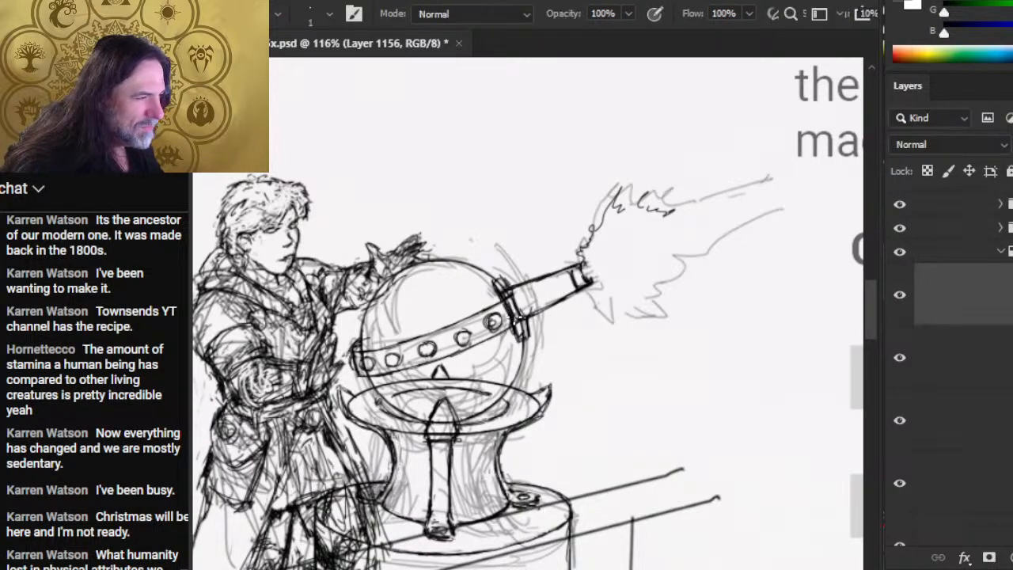
pyautogui.click(591, 276)
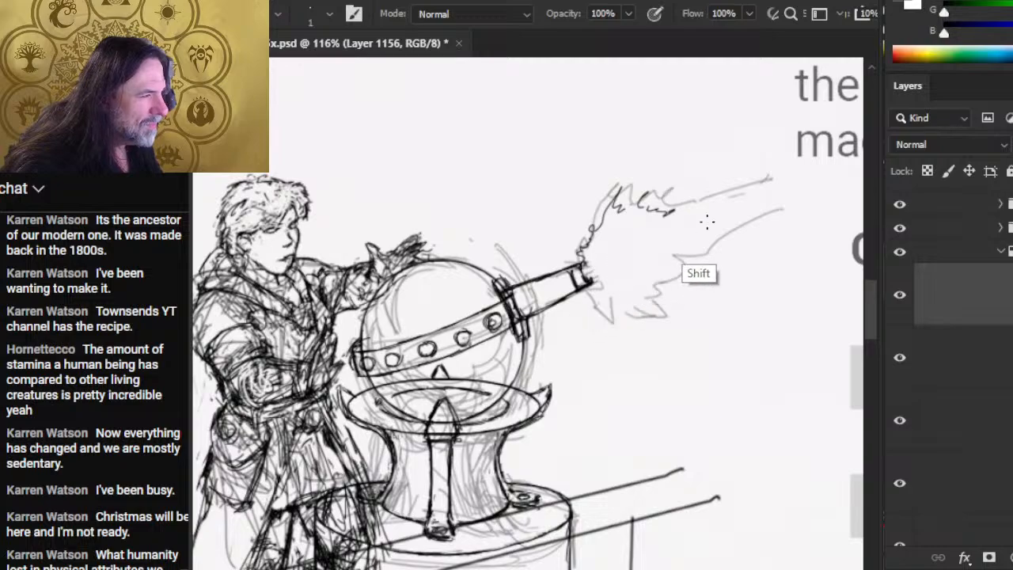
pyautogui.keyDown('shift'); pyautogui.click(830, 180); pyautogui.keyUp('shift')
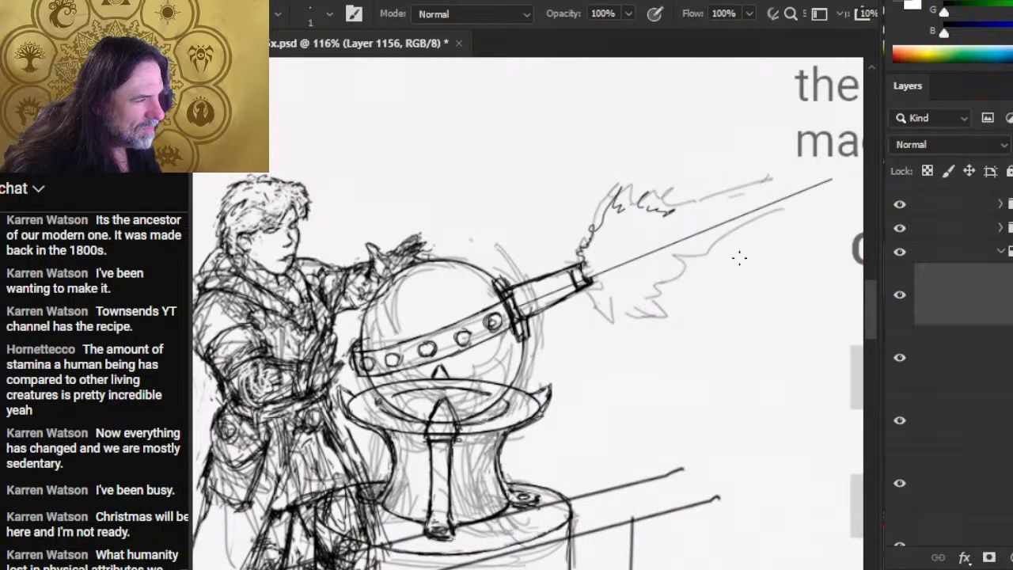
pyautogui.hotkey('ctrl', 'z')
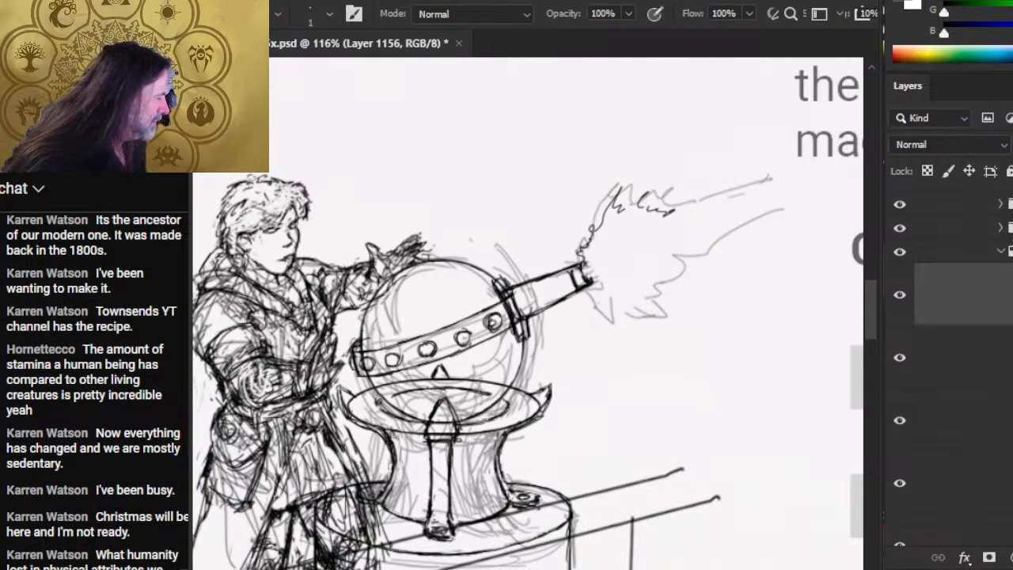
# Add a new layer and draw a straight guide line on it from the barrel's base band out through the muzzle and flame.
pyautogui.hotkey('ctrl', 'shift', 'alt', 'n')
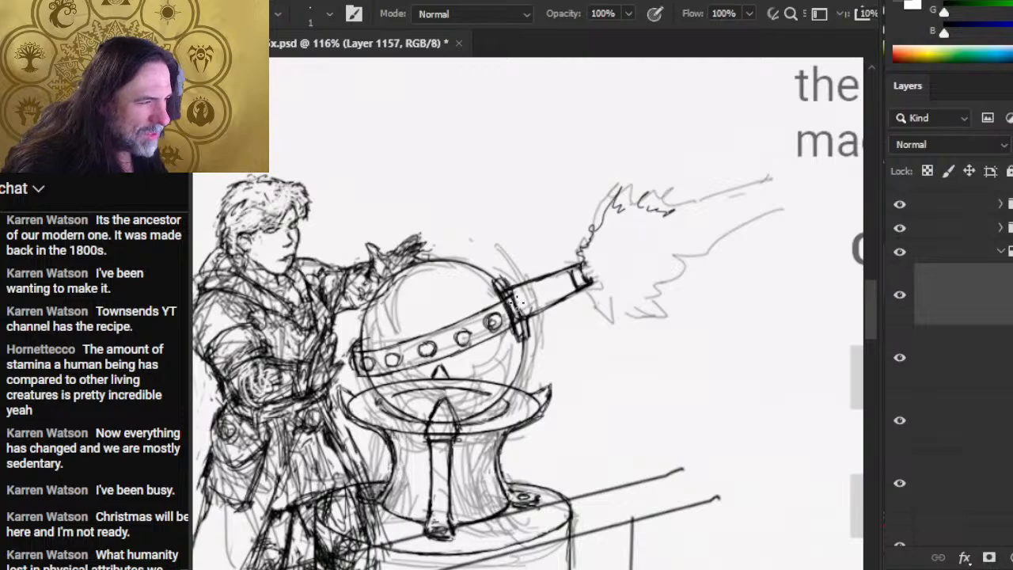
pyautogui.keyDown('shift'); pyautogui.click(794, 176); pyautogui.keyUp('shift')
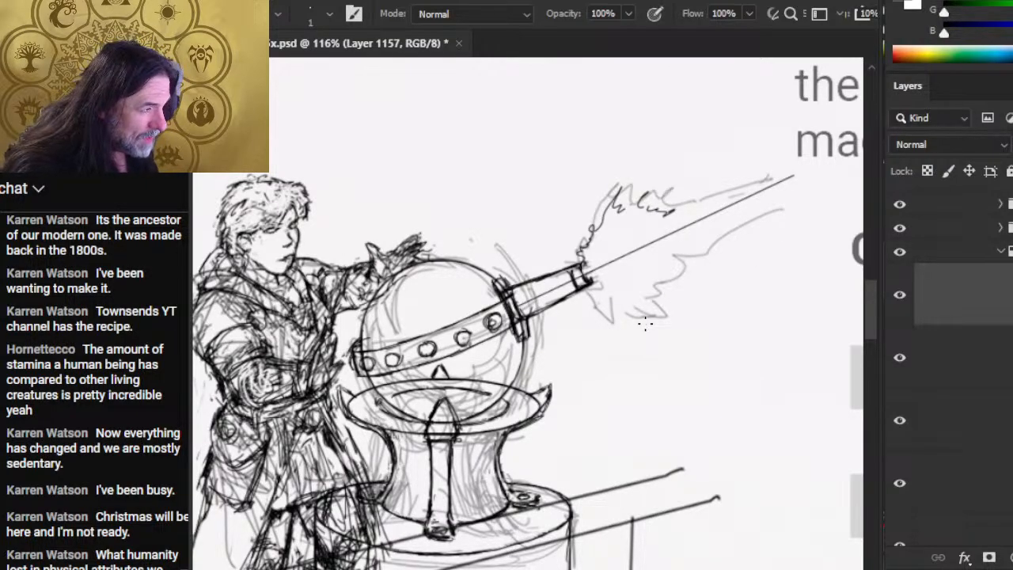
# Skew the guide line vertically by about 1.4° with Free Transform and shift it to run along the barrel's axis through the flame.
pyautogui.press('l')
pyautogui.rightClick(546, 275)
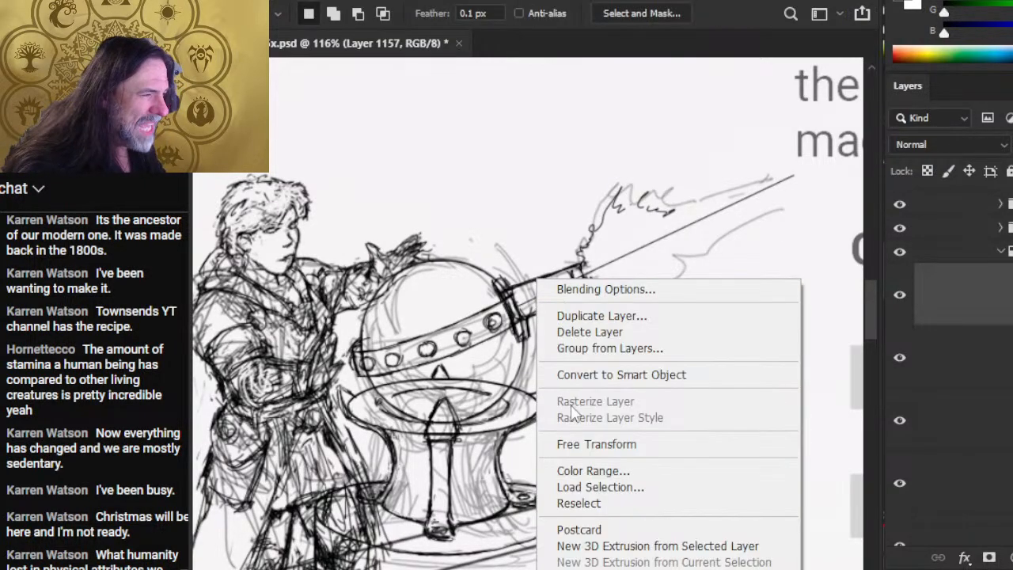
pyautogui.click(613, 445)
pyautogui.rightClick(553, 223)
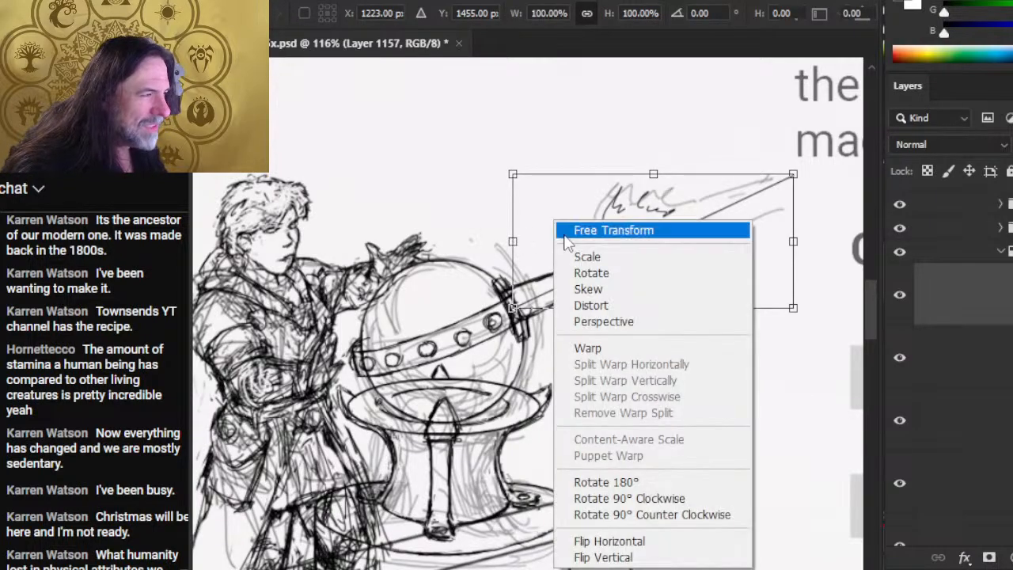
pyautogui.click(603, 296)
pyautogui.moveTo(514, 243); pyautogui.dragTo(522, 230)
pyautogui.moveTo(794, 242); pyautogui.dragTo(794, 251)
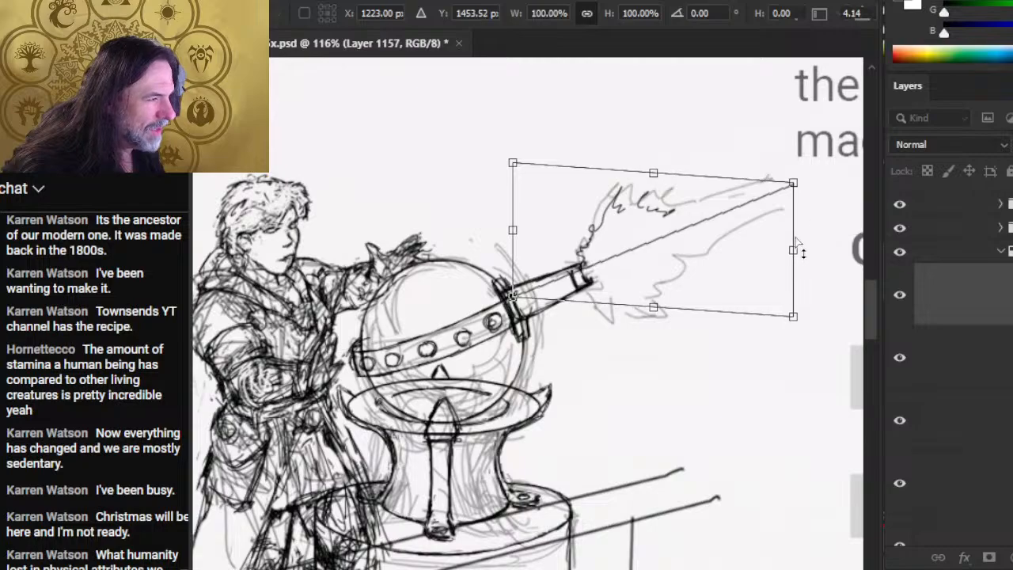
pyautogui.moveTo(669, 248); pyautogui.dragTo(673, 256)
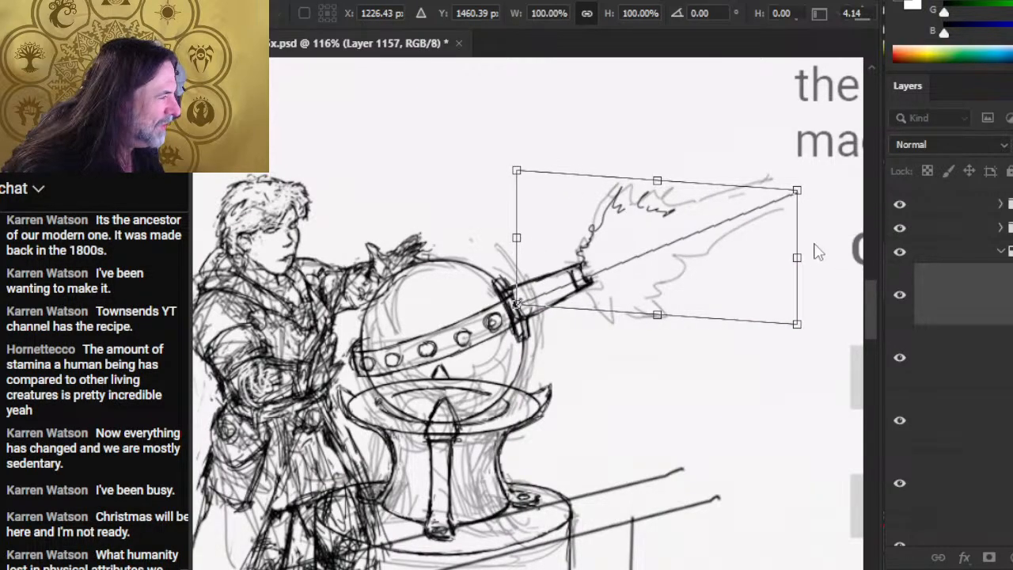
pyautogui.moveTo(798, 248); pyautogui.dragTo(796, 244)
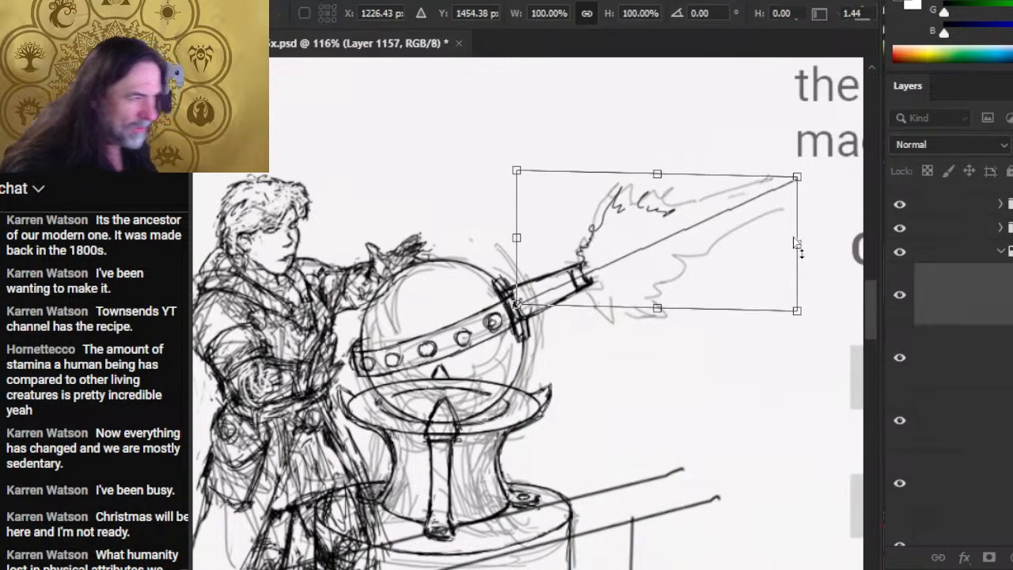
pyautogui.press('Return')
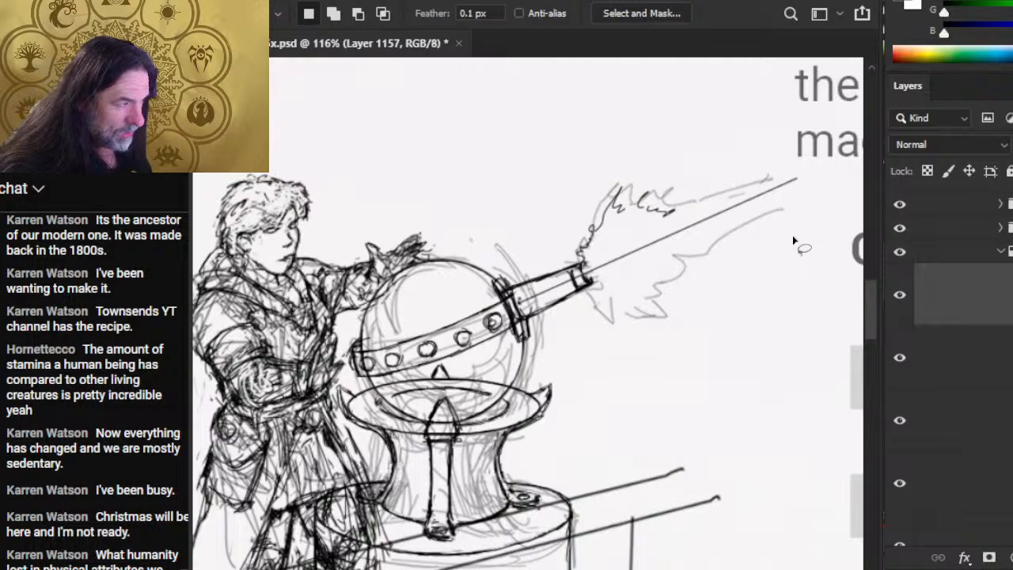
# Ink straight upper and lower edges for the blast's tapering tail and a jagged outline along the flame's underside.
pyautogui.press('b')
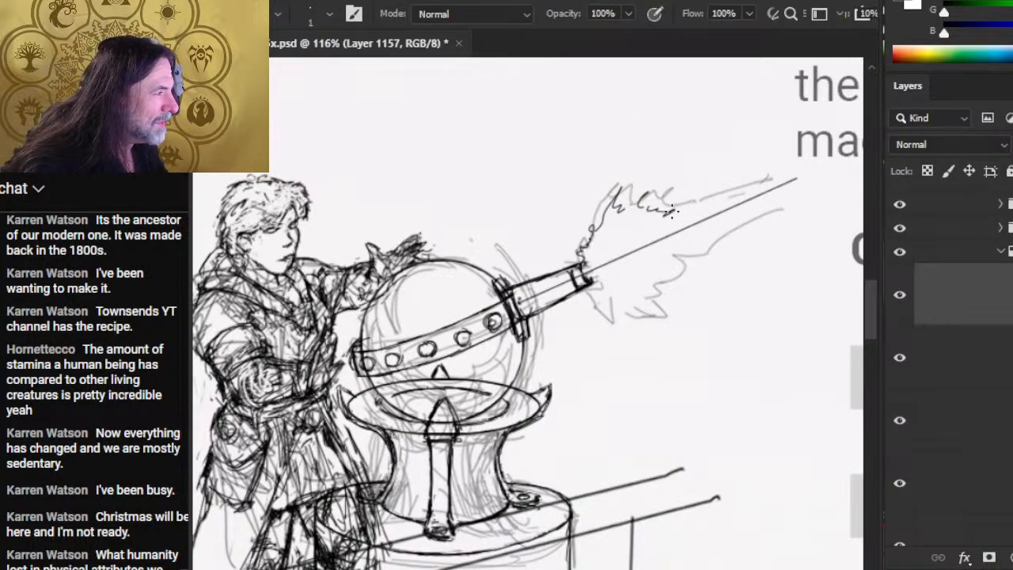
pyautogui.keyDown('shift'); pyautogui.click(796, 171); pyautogui.keyUp('shift')
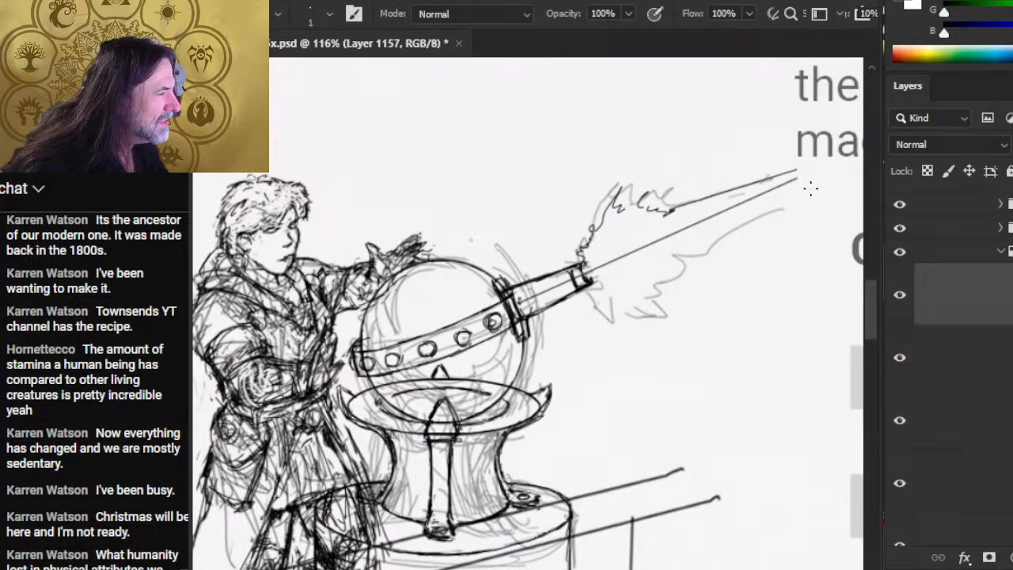
pyautogui.keyDown('shift'); pyautogui.click(689, 257); pyautogui.keyUp('shift')
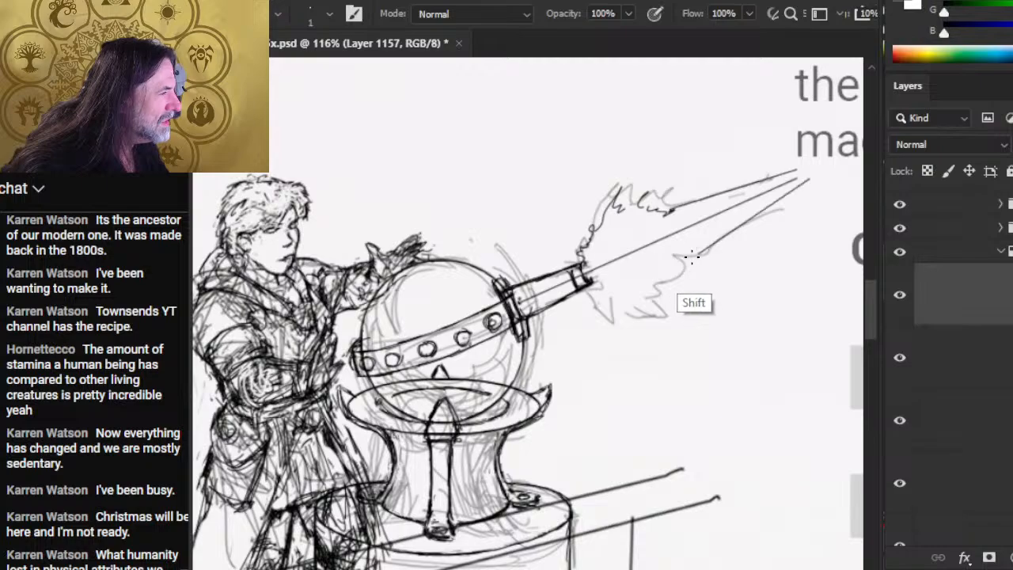
pyautogui.moveTo(693, 258); pyautogui.dragTo(639, 298)
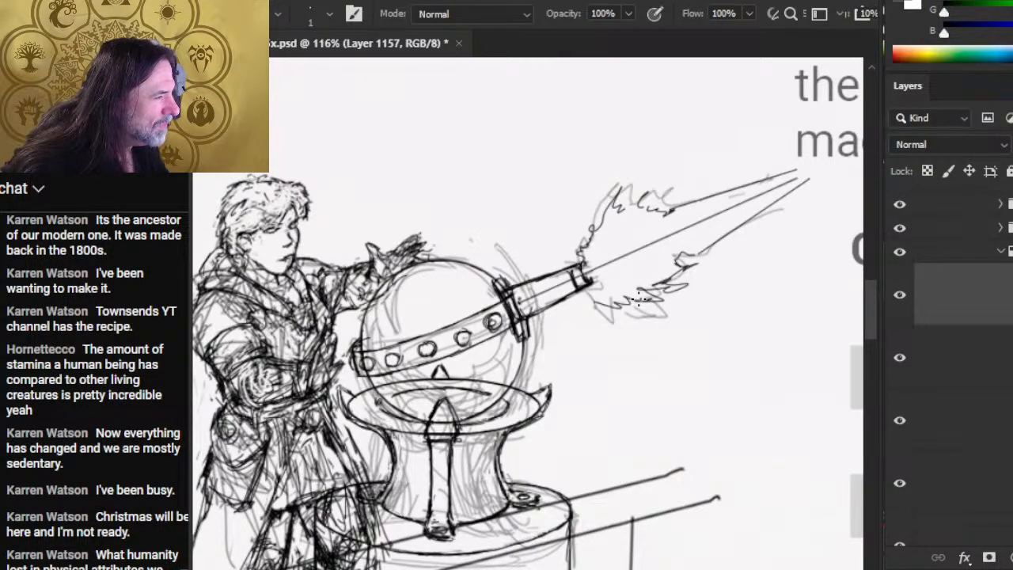
# Erase the central guide line and draw two straight lines from the muzzle's lower and upper corners to the blast's far tip.
pyautogui.press('e')
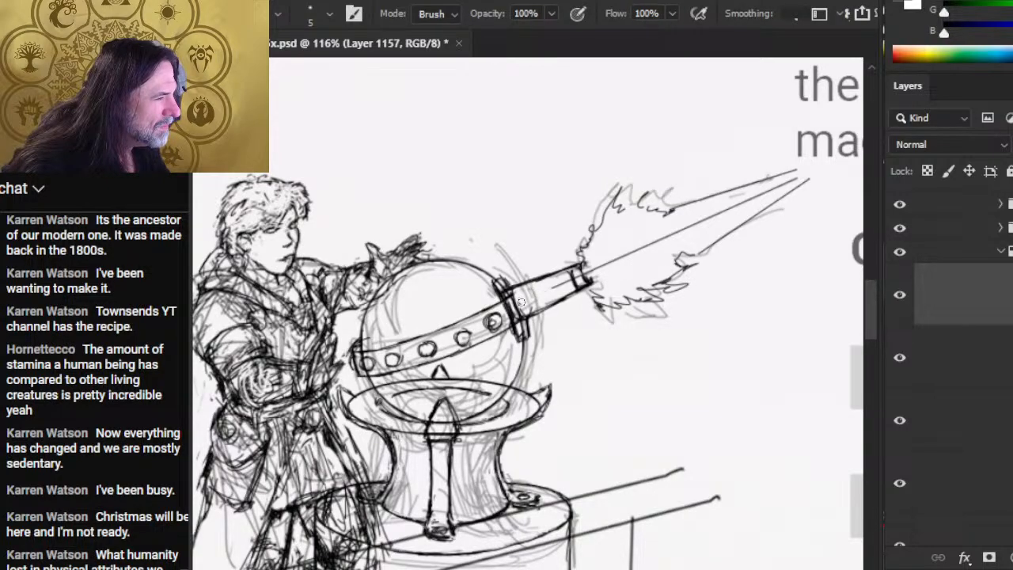
pyautogui.moveTo(563, 281); pyautogui.dragTo(775, 188)
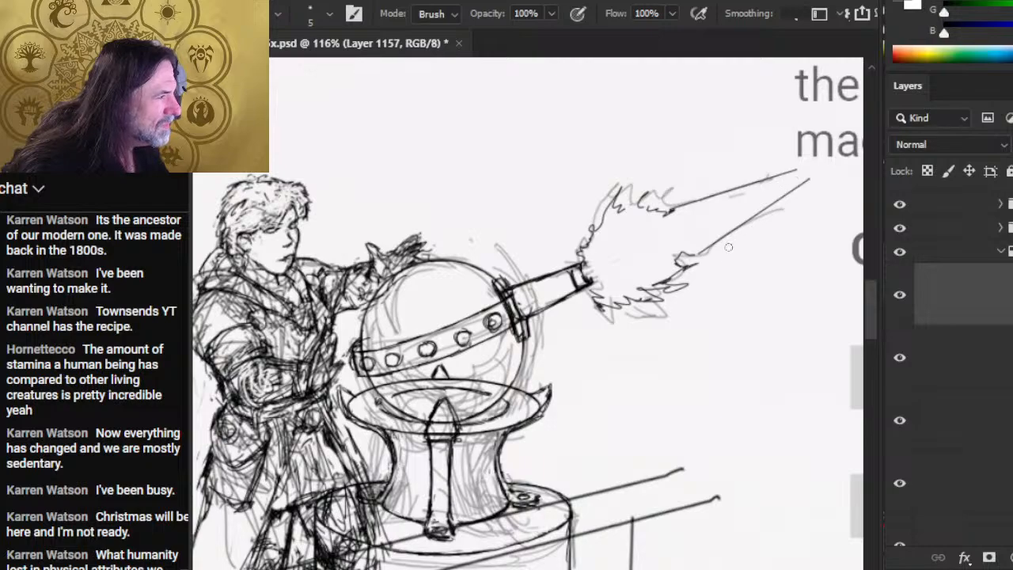
pyautogui.press('b')
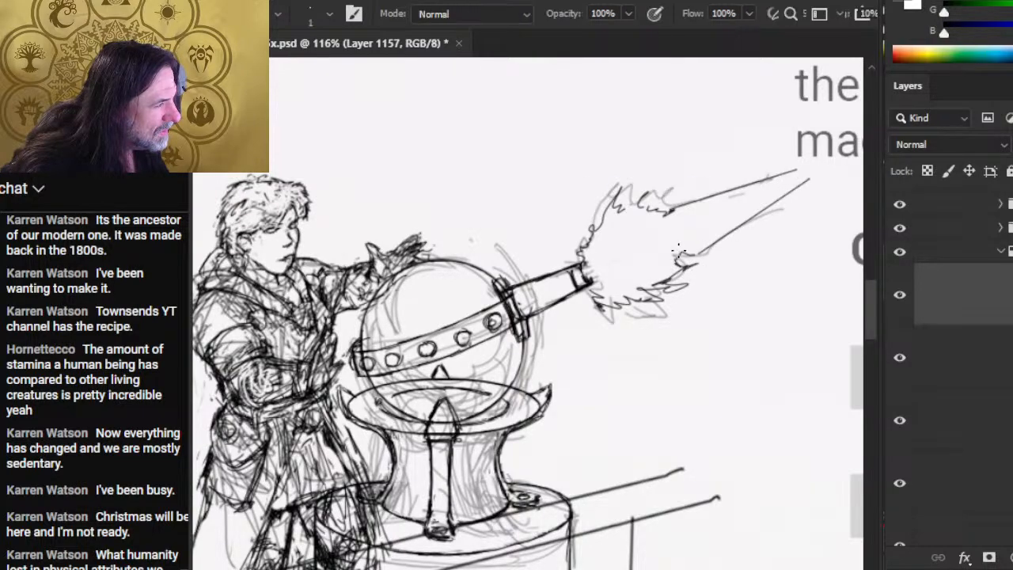
pyautogui.click(594, 280)
pyautogui.keyDown('shift'); pyautogui.click(808, 179); pyautogui.keyUp('shift')
pyautogui.click(586, 264)
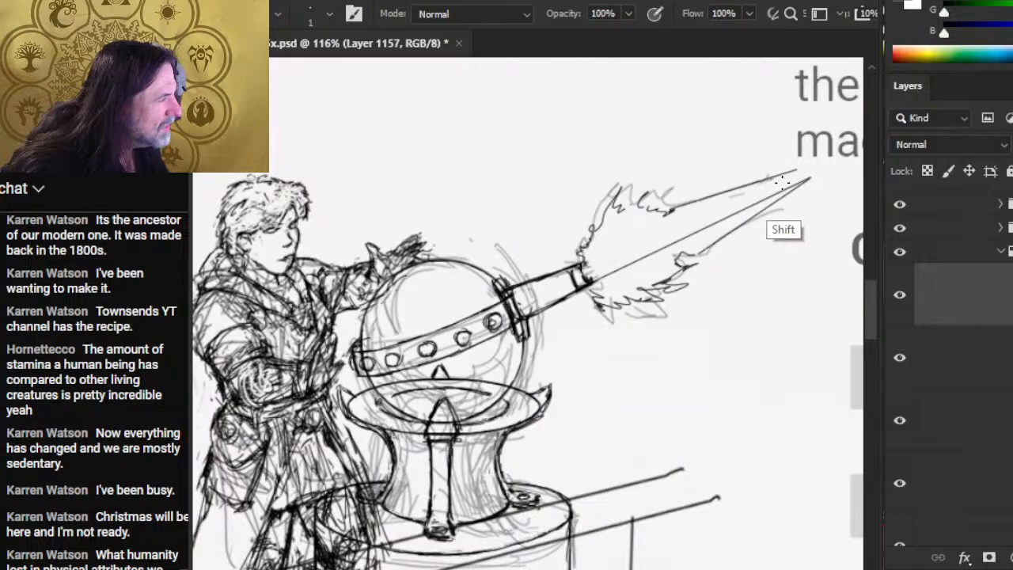
pyautogui.keyDown('shift'); pyautogui.click(800, 168); pyautogui.keyUp('shift')
# Erase the wider outer tail edges, ink jagged flame tips into the narrower beam, and erase the straight lines inside the flame.
pyautogui.press('e')
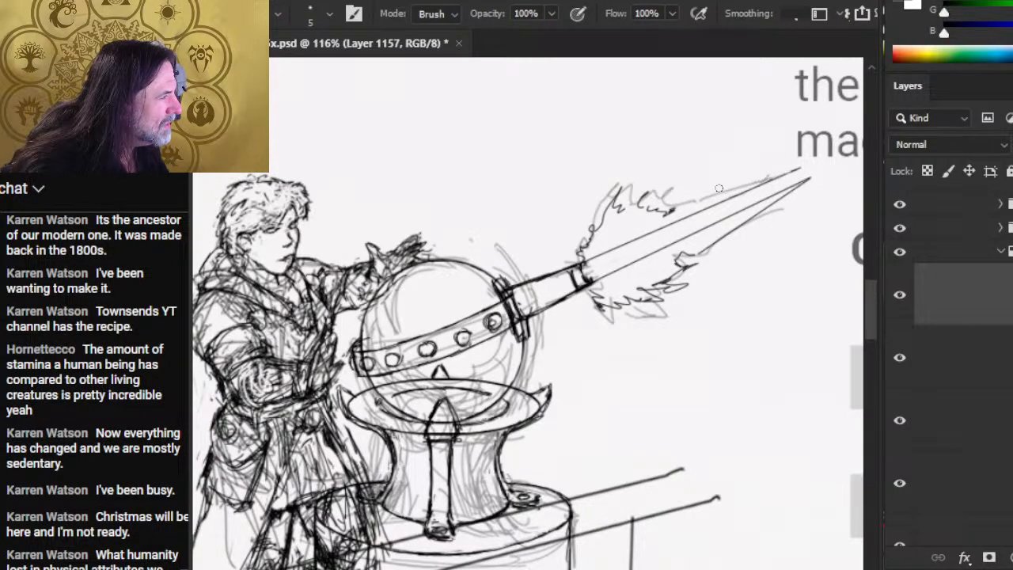
pyautogui.moveTo(705, 264); pyautogui.dragTo(745, 232)
pyautogui.press('b')
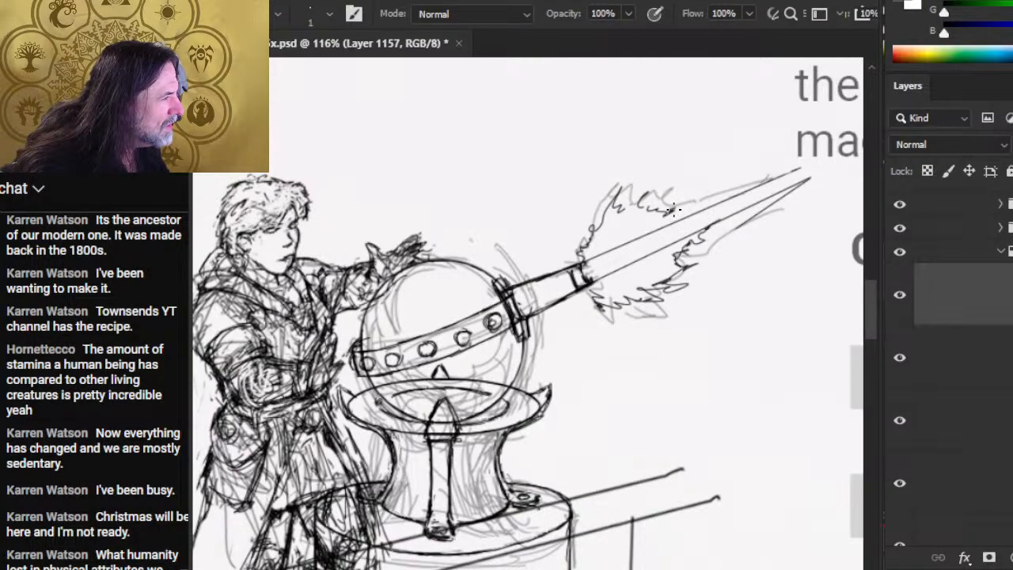
pyautogui.press('e')
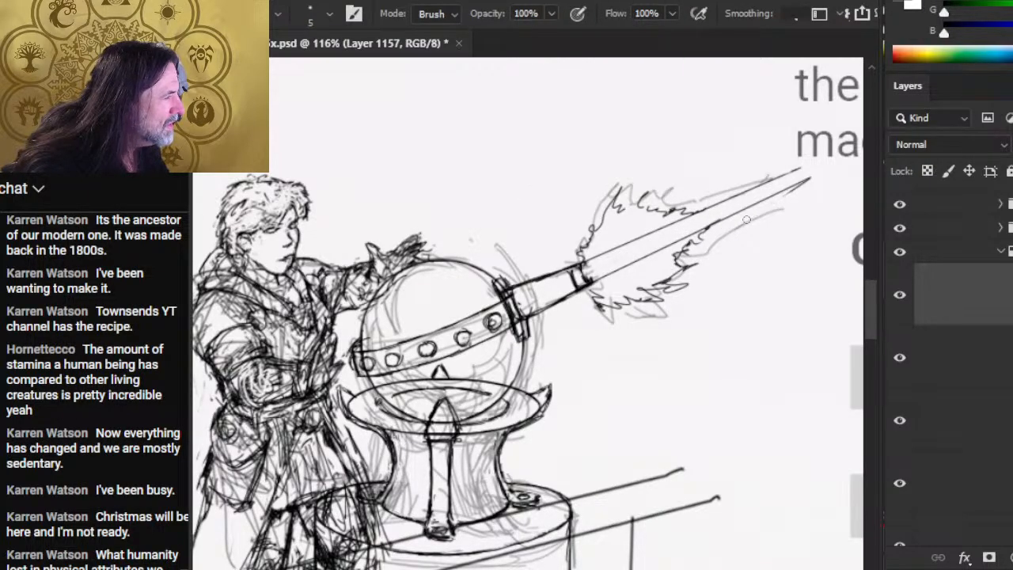
pyautogui.moveTo(794, 186); pyautogui.dragTo(805, 182)
pyautogui.moveTo(636, 262)
pyautogui.mouseDown()
pyautogui.moveTo(596, 278)
pyautogui.moveTo(684, 239)
pyautogui.moveTo(665, 229)
pyautogui.moveTo(609, 251)
pyautogui.mouseUp()
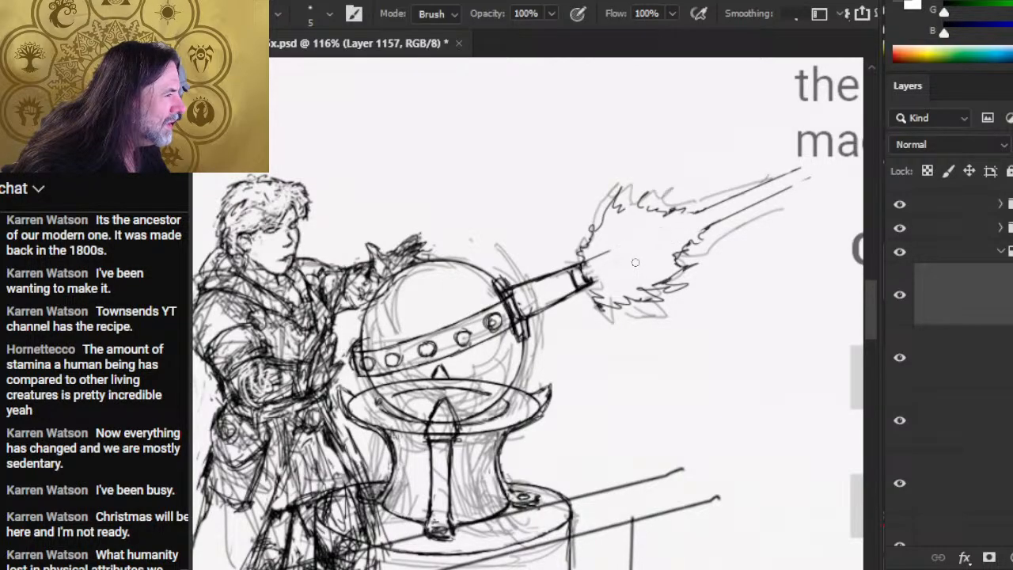
# Open the recent file Craft Tokens.psd alongside the weapon page.
pyautogui.press('z')
pyautogui.moveTo(656, 295); pyautogui.dragTo(609, 338)
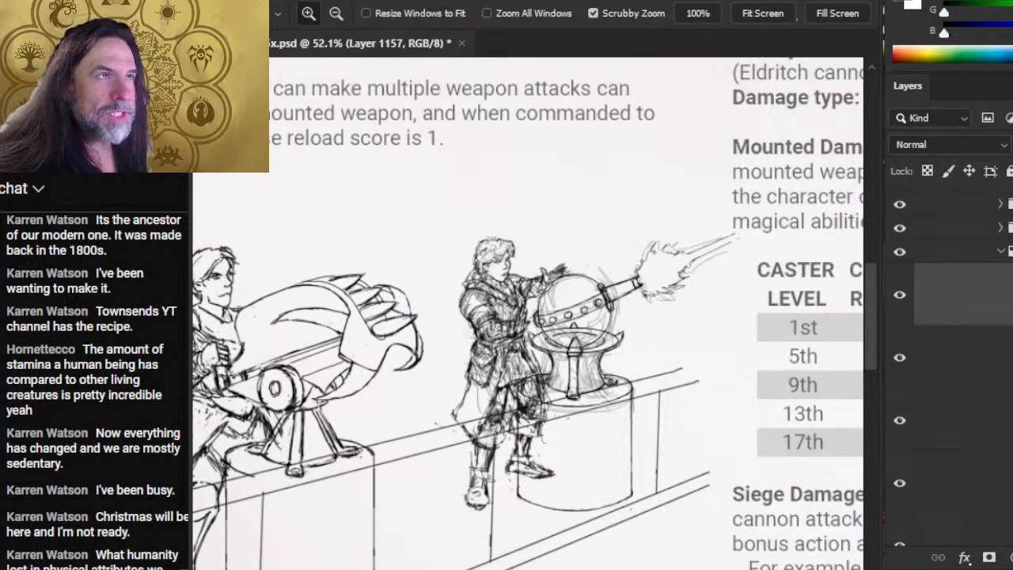
pyautogui.hotkey('alt', 'f')
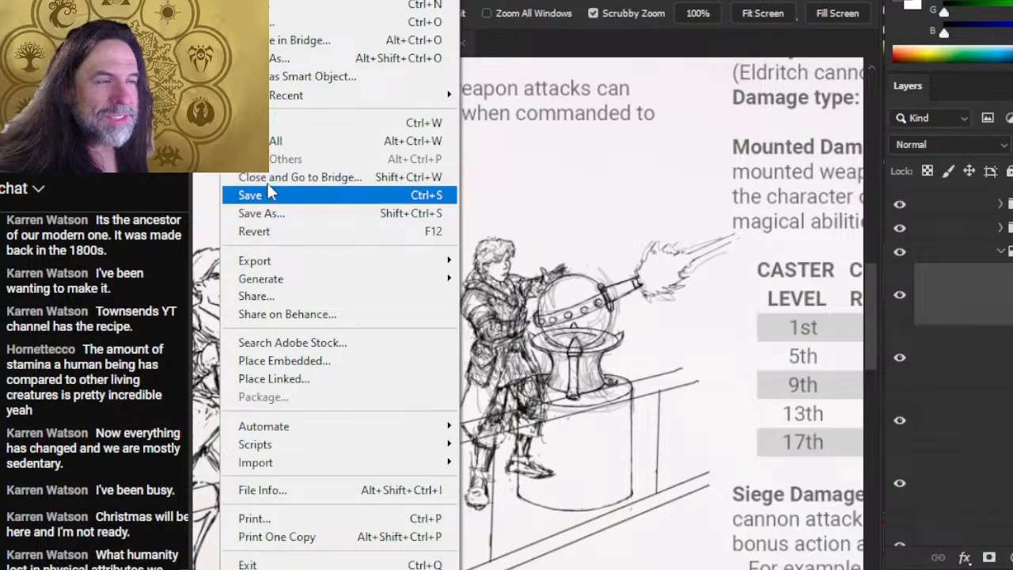
pyautogui.moveTo(299, 95)
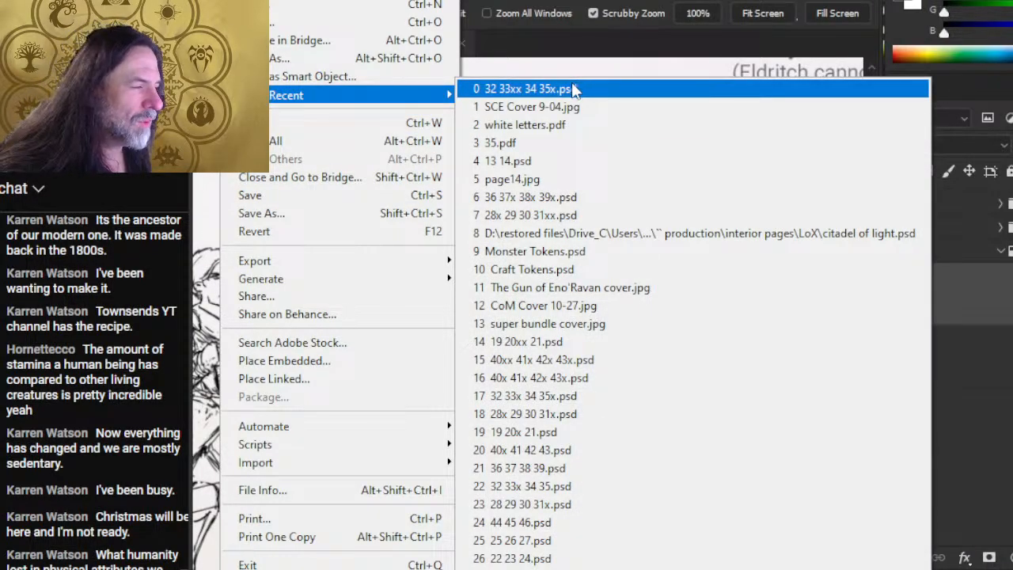
pyautogui.click(495, 269)
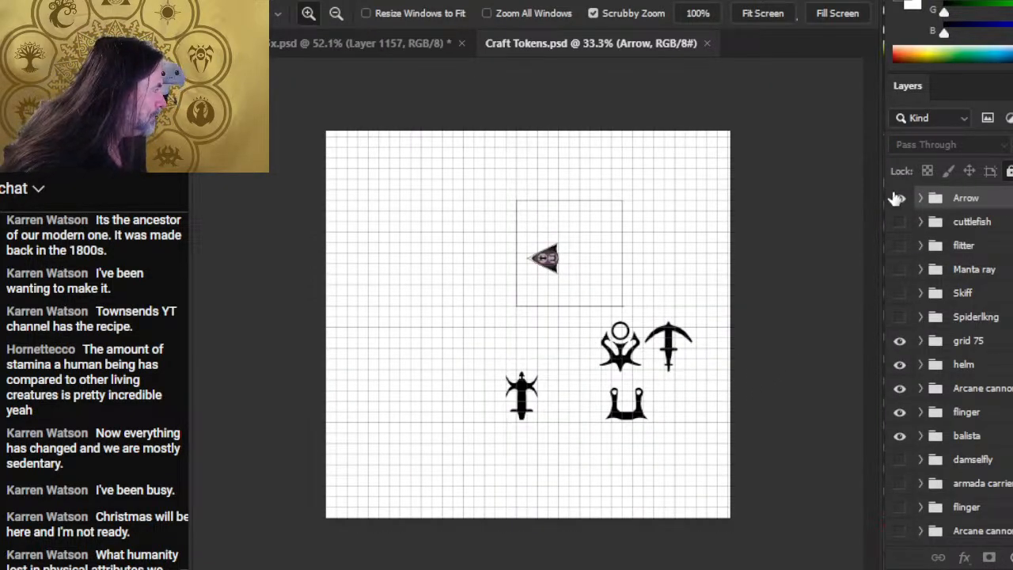
# Hide the Arrow group, show the flitter group, and examine the weapon symbols on the flitter's deck plan and side view.
pyautogui.click(898, 198)
pyautogui.click(900, 245)
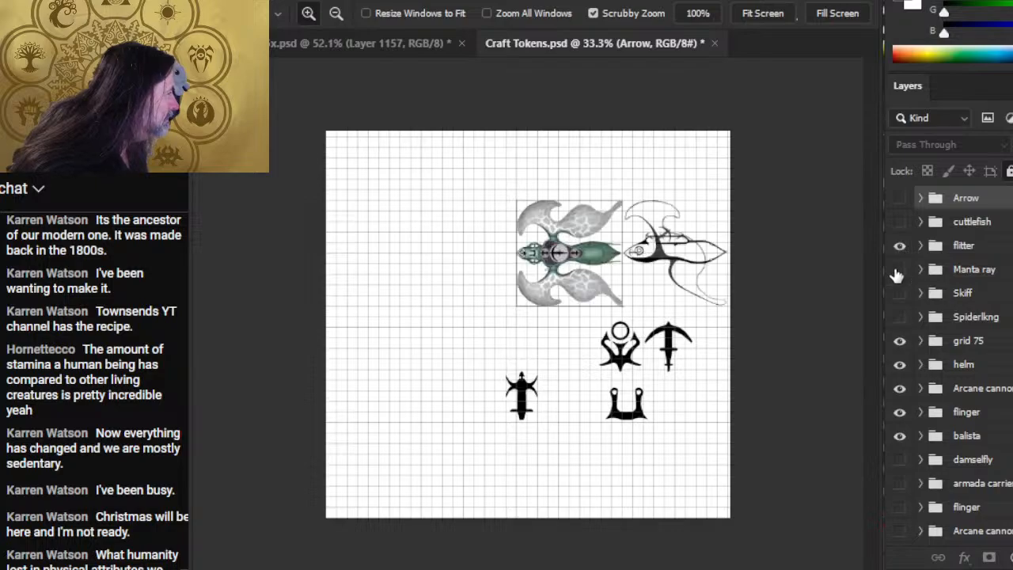
pyautogui.moveTo(568, 261); pyautogui.dragTo(687, 286)
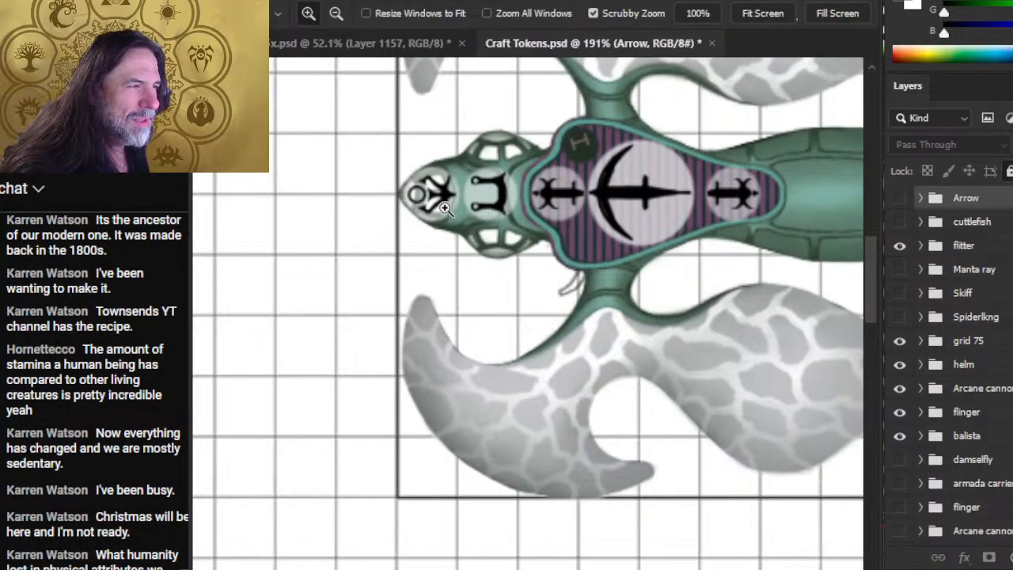
pyautogui.hscroll(10, 446, 208)
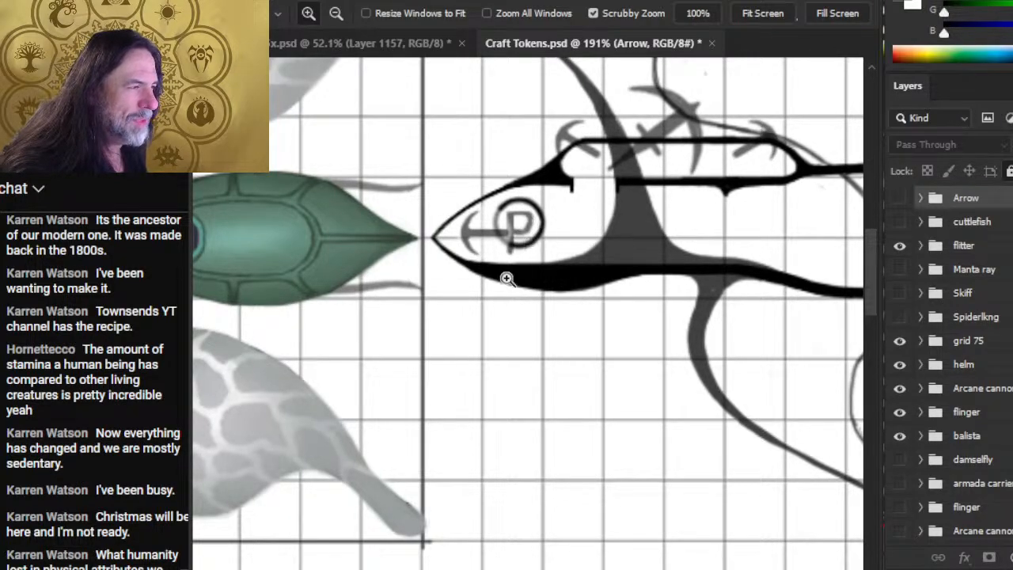
pyautogui.hscroll(-8, 652, 362)
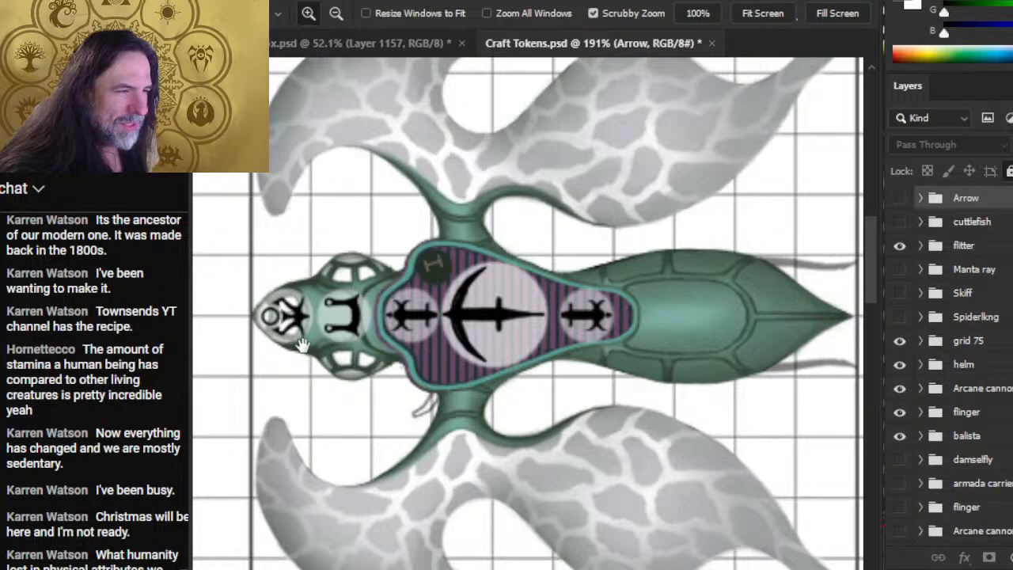
pyautogui.moveTo(337, 370); pyautogui.dragTo(388, 372)
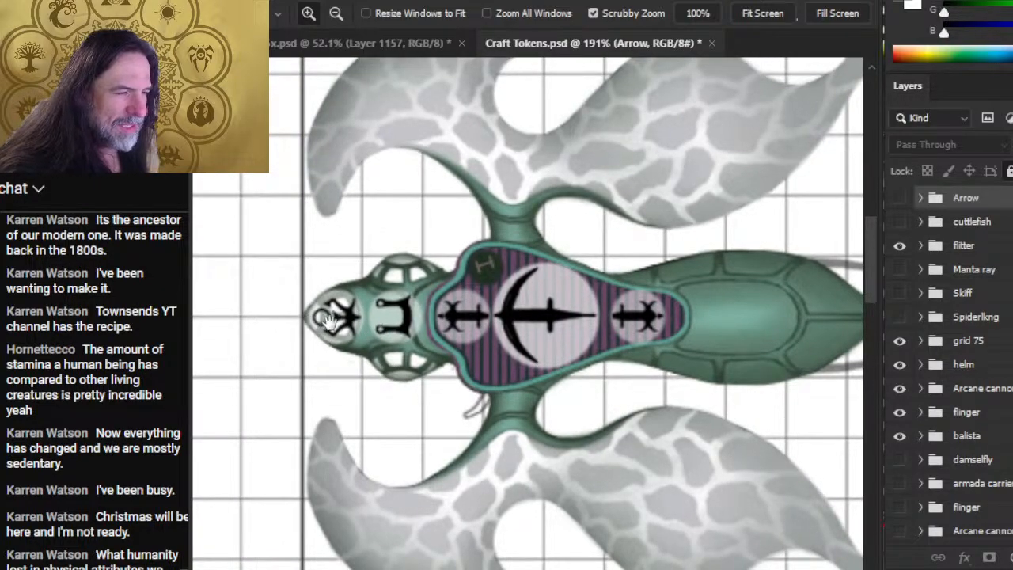
pyautogui.moveTo(338, 324); pyautogui.dragTo(372, 323)
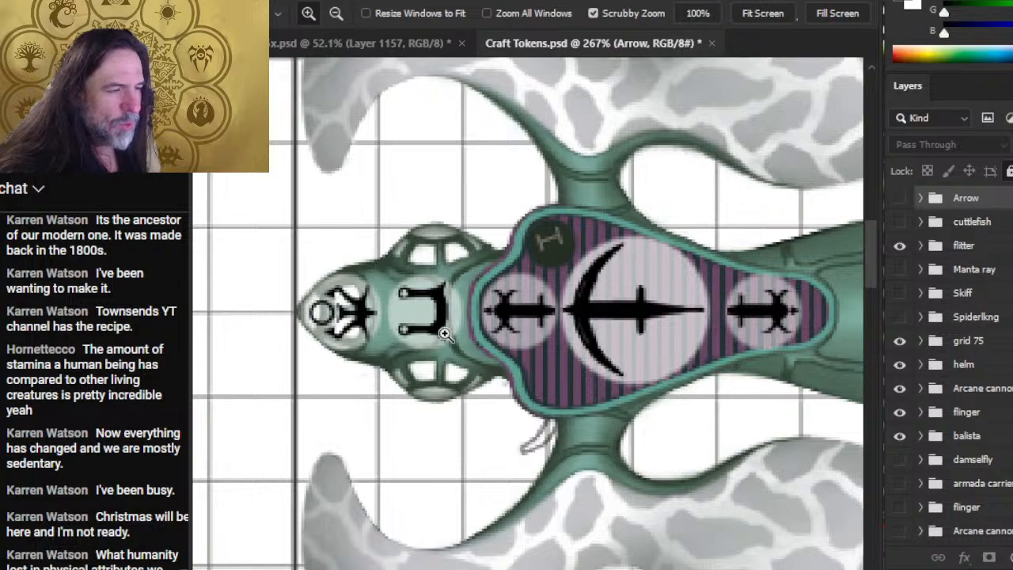
pyautogui.moveTo(480, 350); pyautogui.dragTo(408, 291)
pyautogui.moveTo(599, 336); pyautogui.dragTo(483, 317)
pyautogui.moveTo(337, 315); pyautogui.dragTo(466, 326)
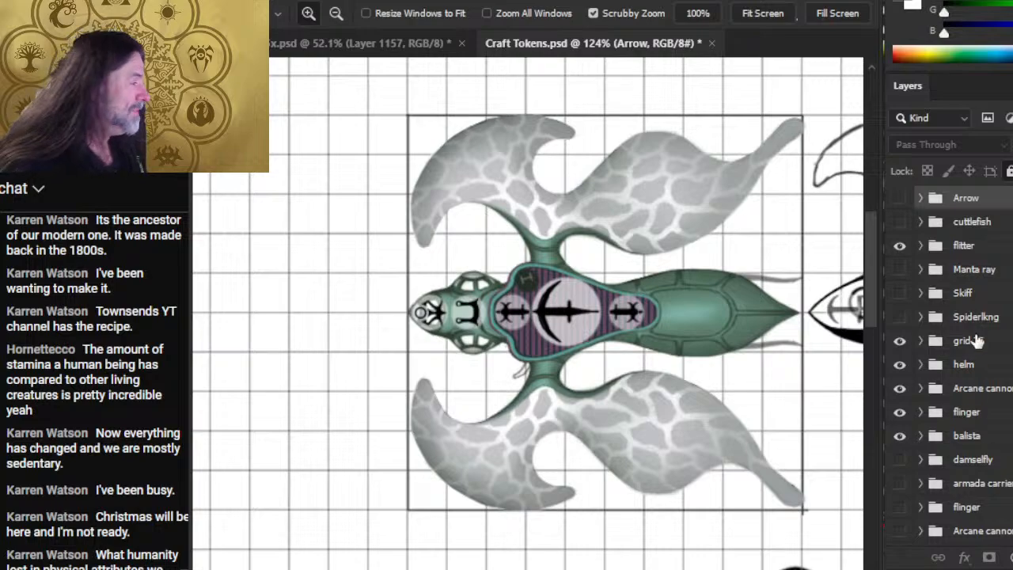
# Swap the flitter group for the cuttlefish group and examine the weapon symbols on its deck plan and side view.
pyautogui.click(902, 247)
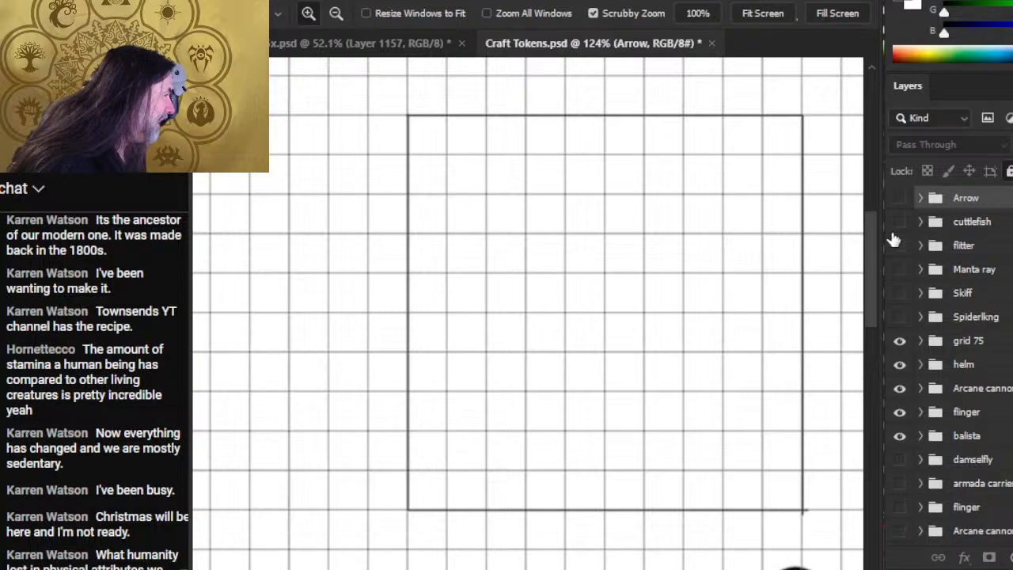
pyautogui.click(899, 222)
pyautogui.moveTo(732, 379); pyautogui.dragTo(671, 447)
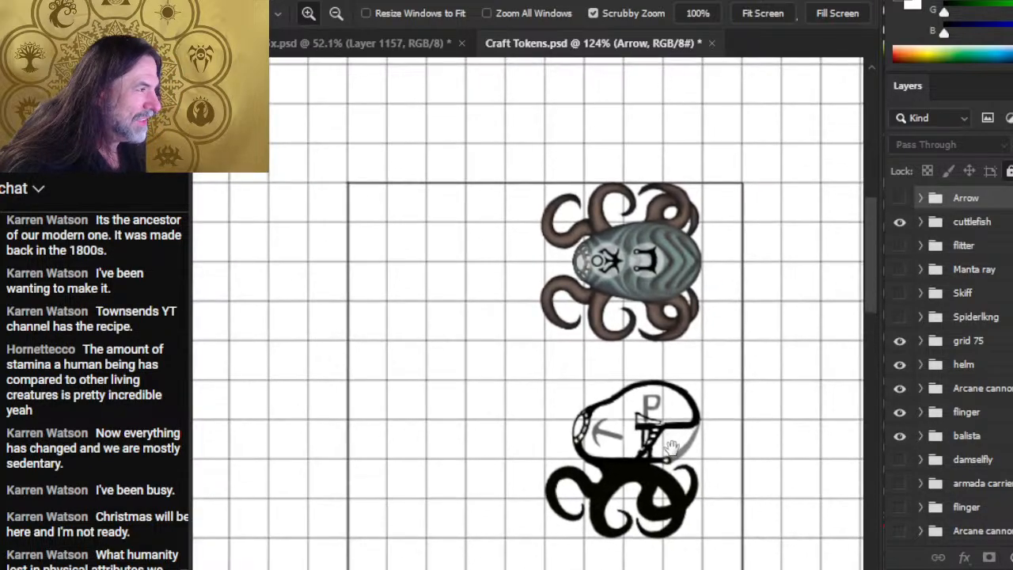
pyautogui.scroll(3, 643, 287)
pyautogui.moveTo(696, 502); pyautogui.dragTo(700, 386)
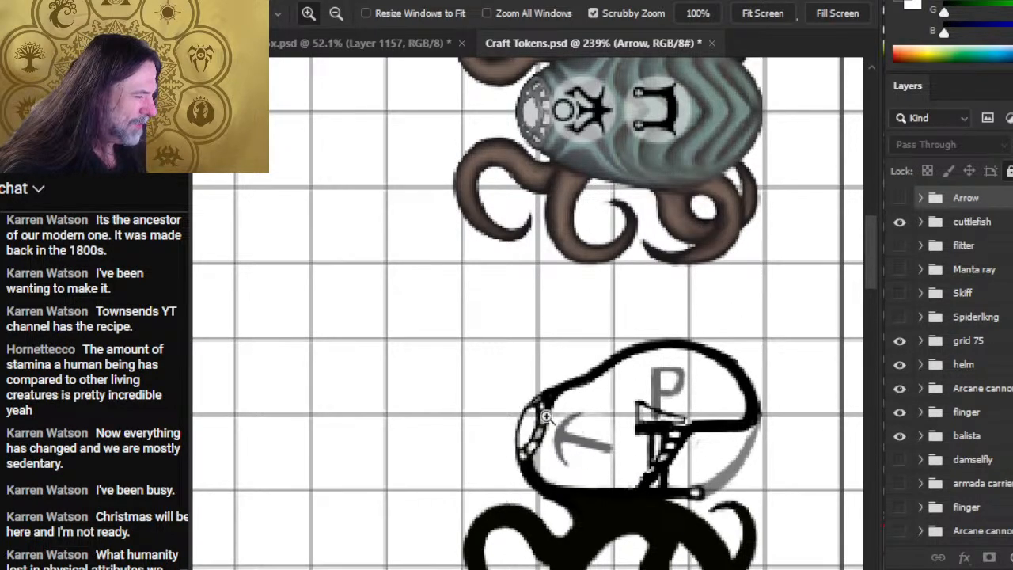
pyautogui.moveTo(587, 129); pyautogui.dragTo(624, 261)
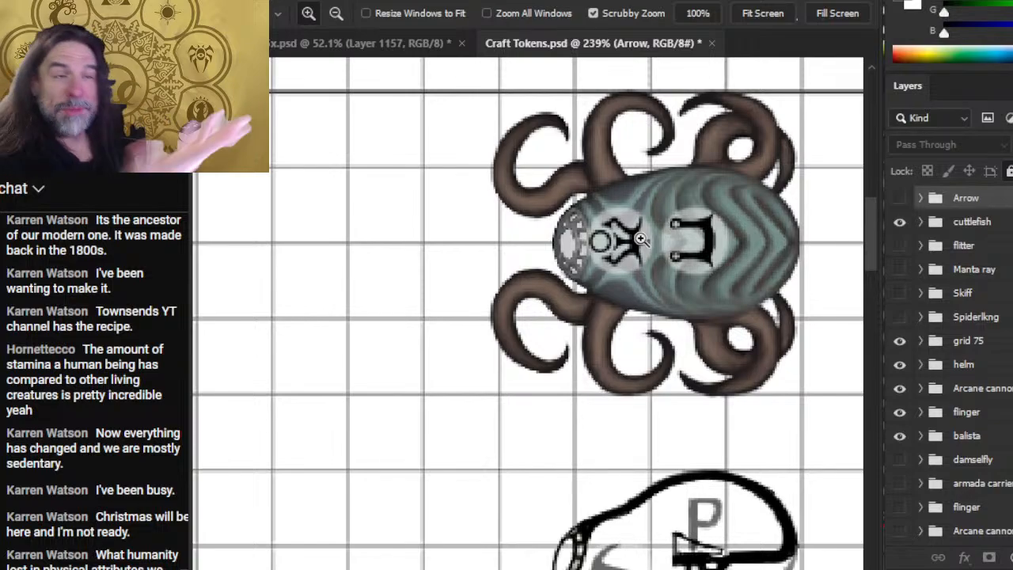
# Close Craft Tokens.psd and return to the orb weapon illustration on the weapon page.
pyautogui.click(712, 45)
pyautogui.click(534, 235)
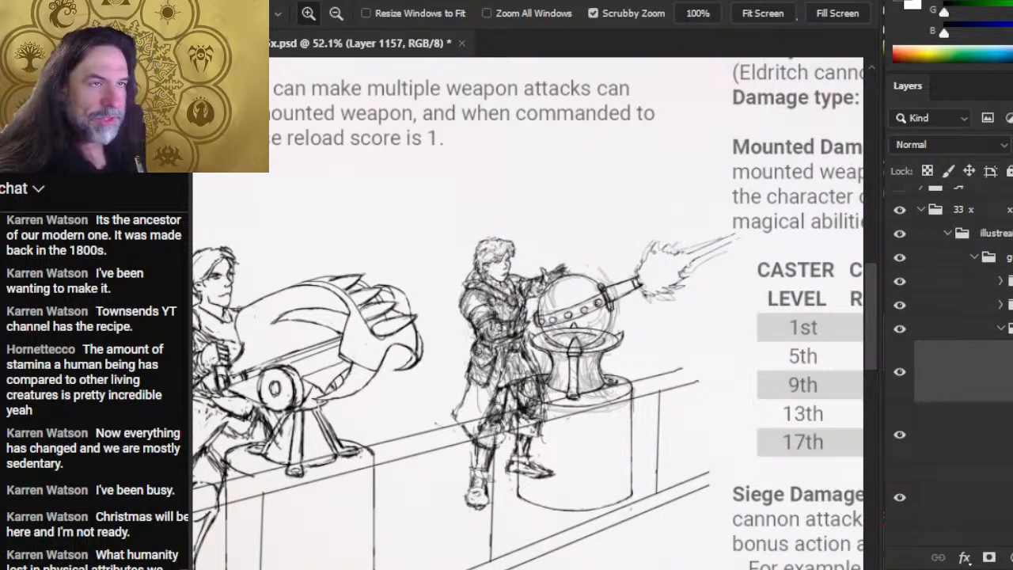
pyautogui.moveTo(451, 417); pyautogui.dragTo(424, 367)
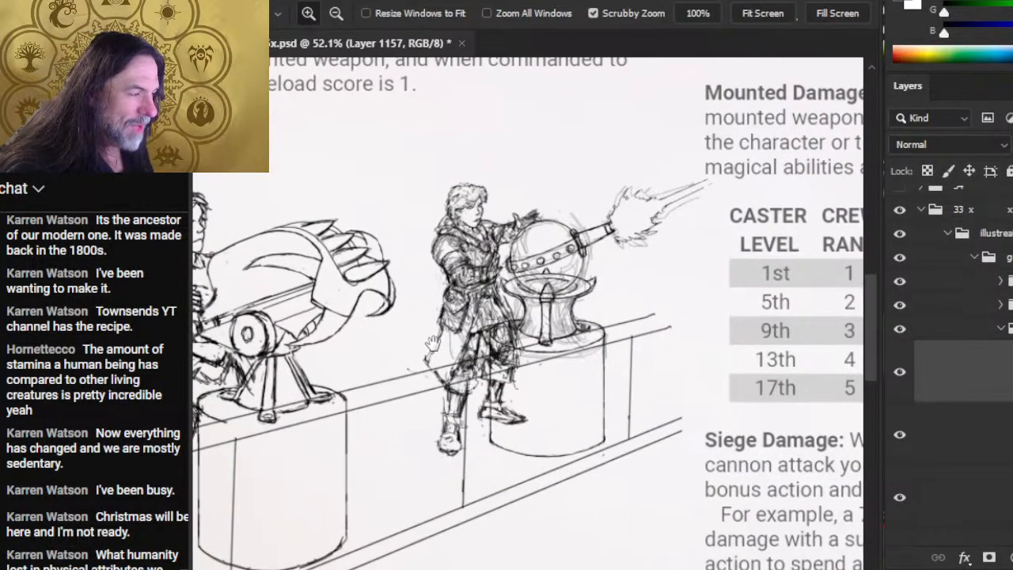
# Open the exploration PSD from the EXPLORATION folder inside the interior pages' DONE folder.
pyautogui.moveTo(546, 385); pyautogui.dragTo(514, 382)
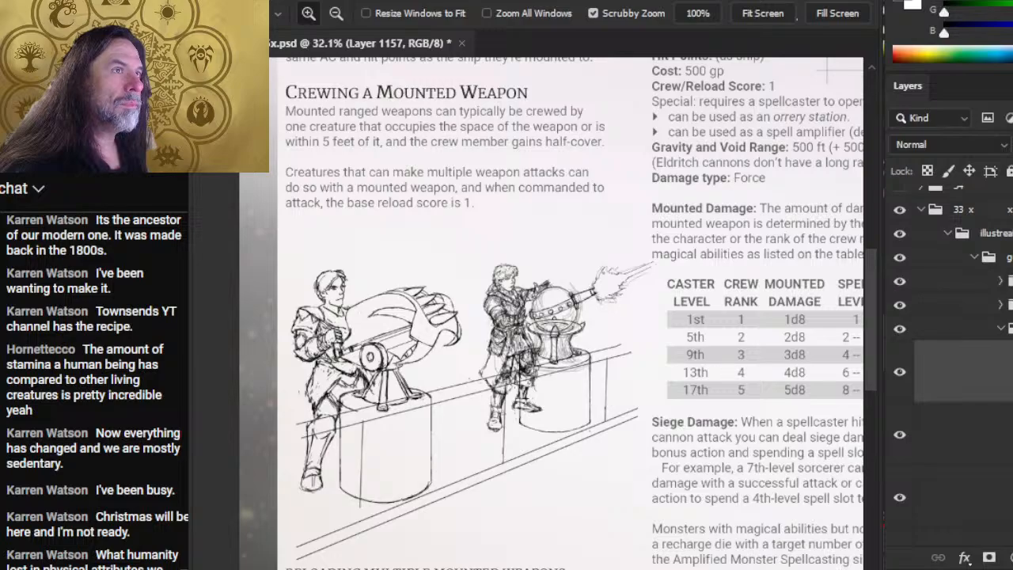
pyautogui.click(241, 2)
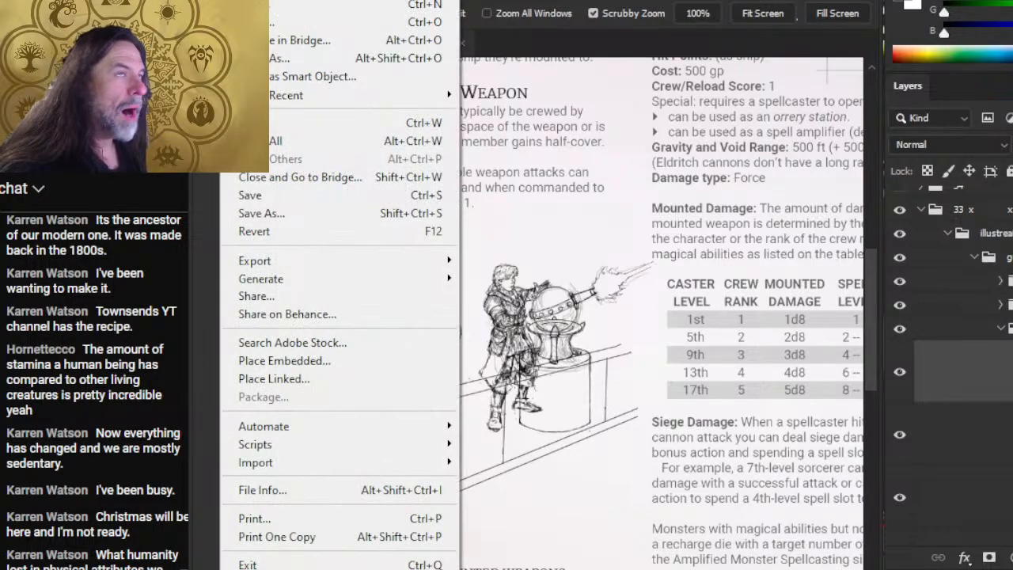
pyautogui.click(303, 24)
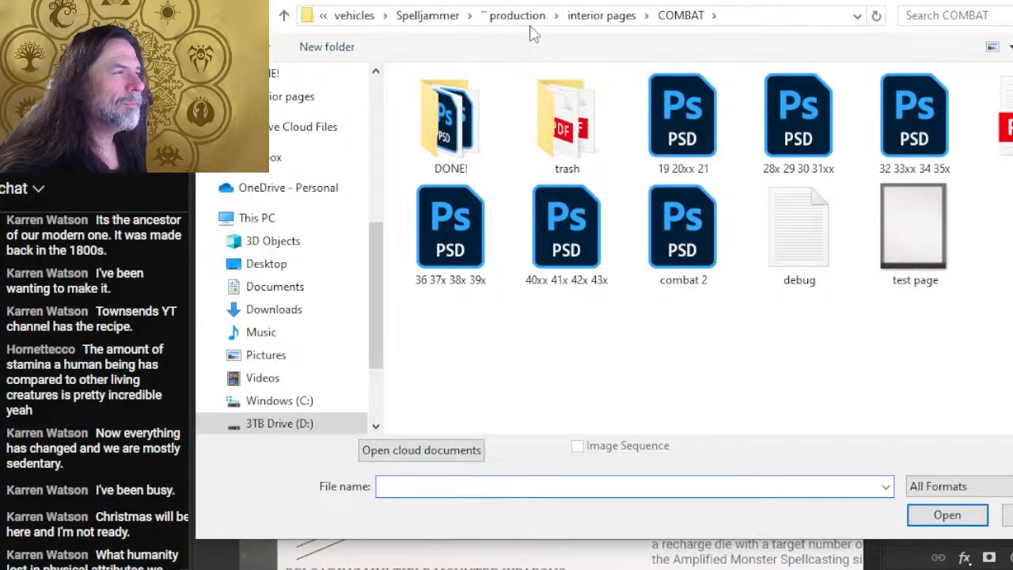
pyautogui.click(597, 17)
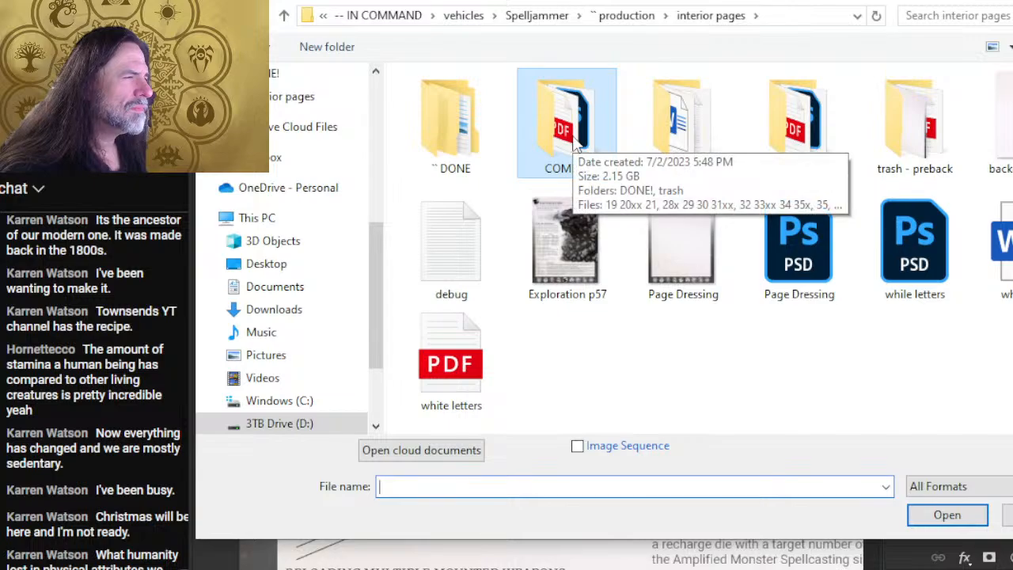
pyautogui.click(451, 141)
pyautogui.doubleClick(451, 141)
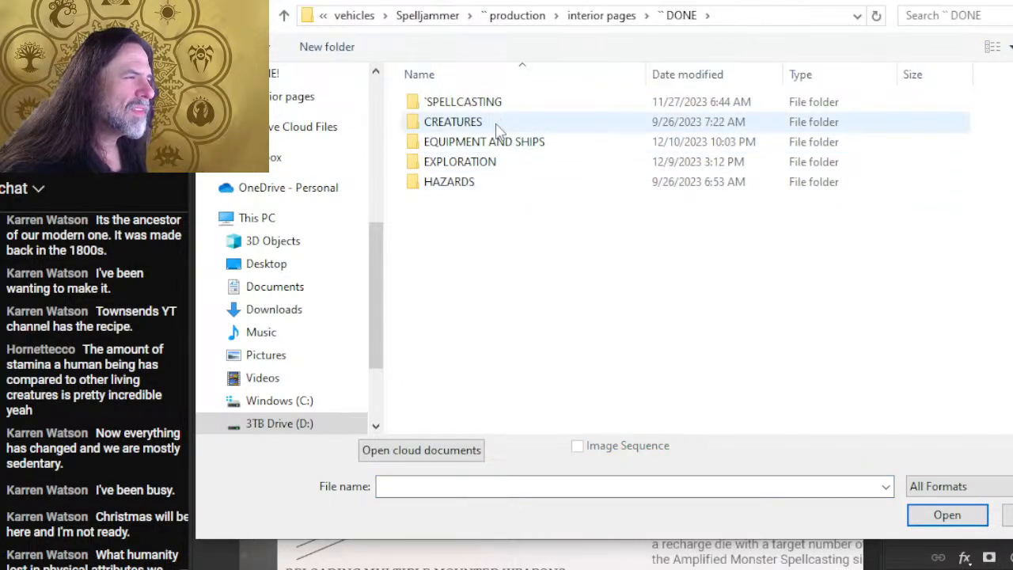
pyautogui.doubleClick(473, 166)
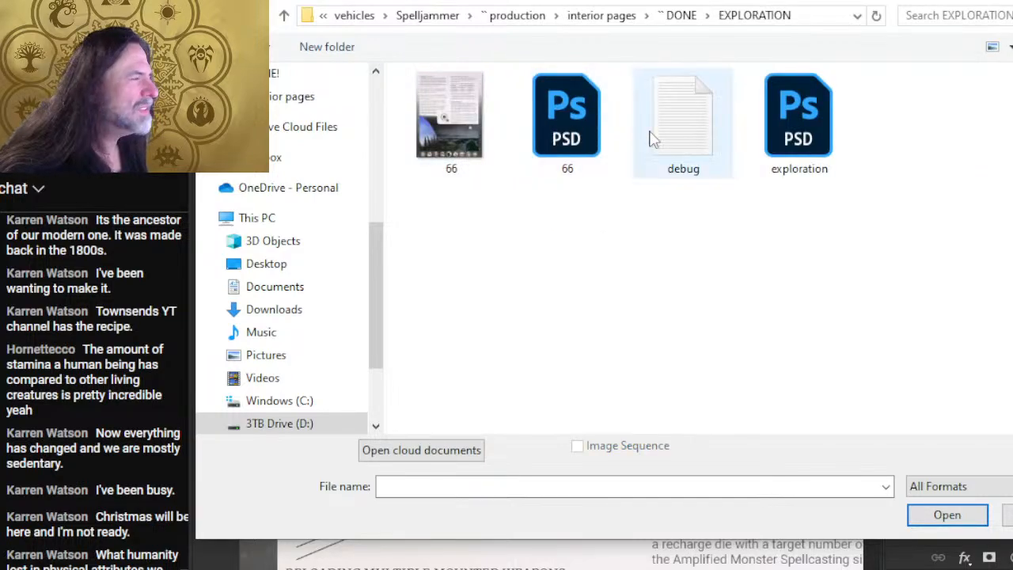
pyautogui.doubleClick(766, 130)
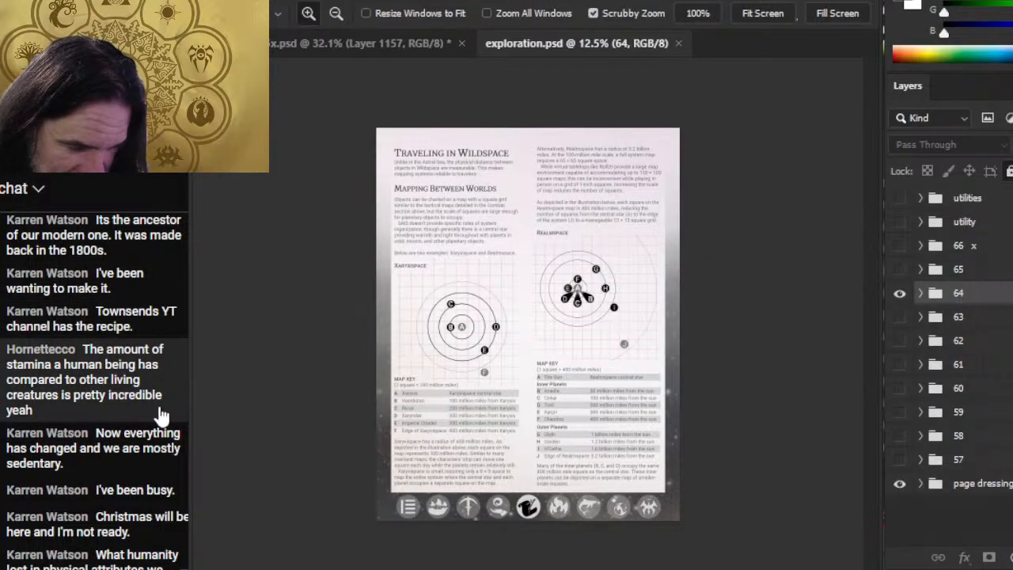
pyautogui.hotkey('alt', 'Tab')
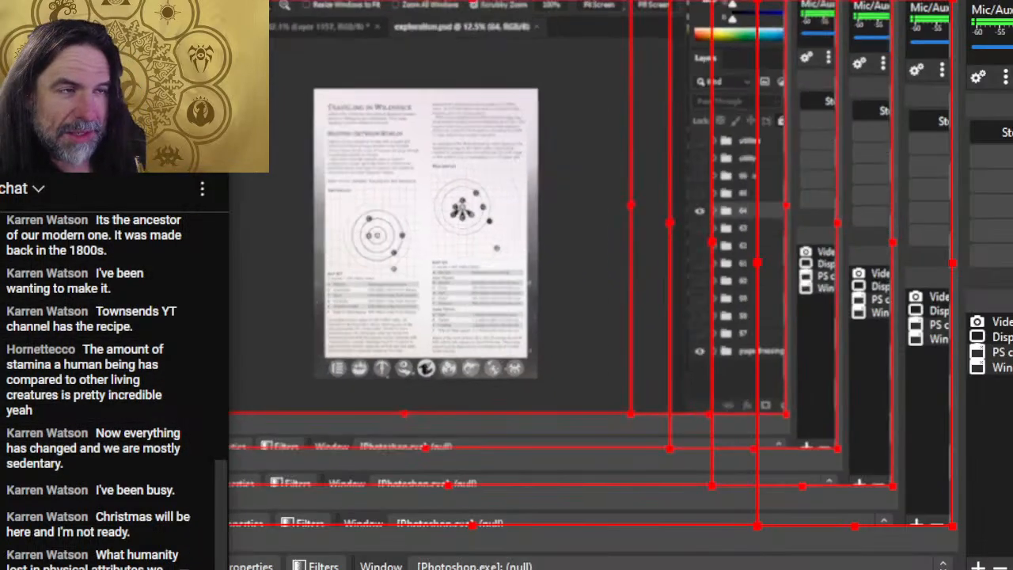
pyautogui.hotkey('alt', 'Tab')
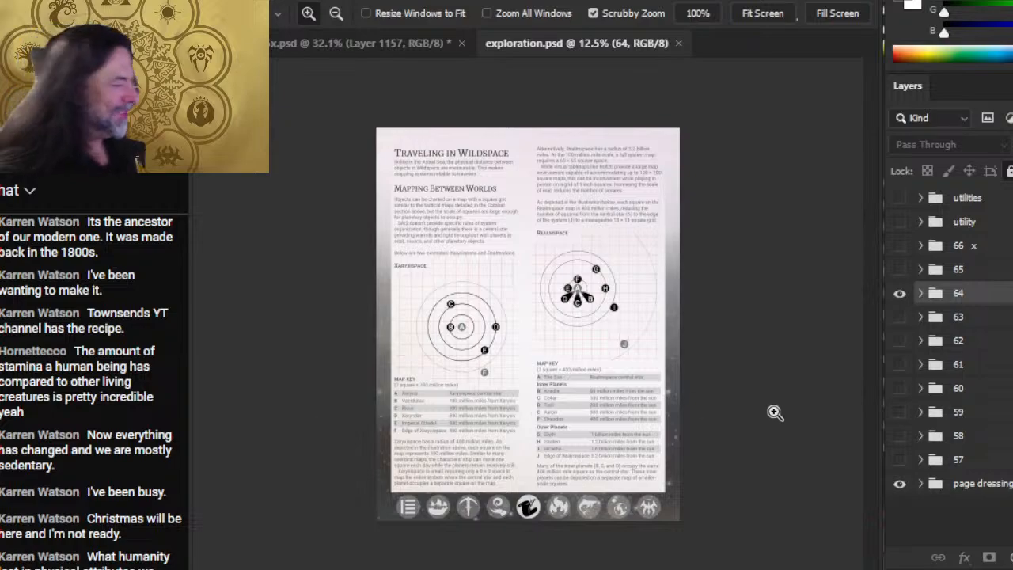
# Hide page group 64 and show groups 63, 62 and 61 one at a time to examine their page layouts.
pyautogui.click(900, 292)
pyautogui.click(899, 317)
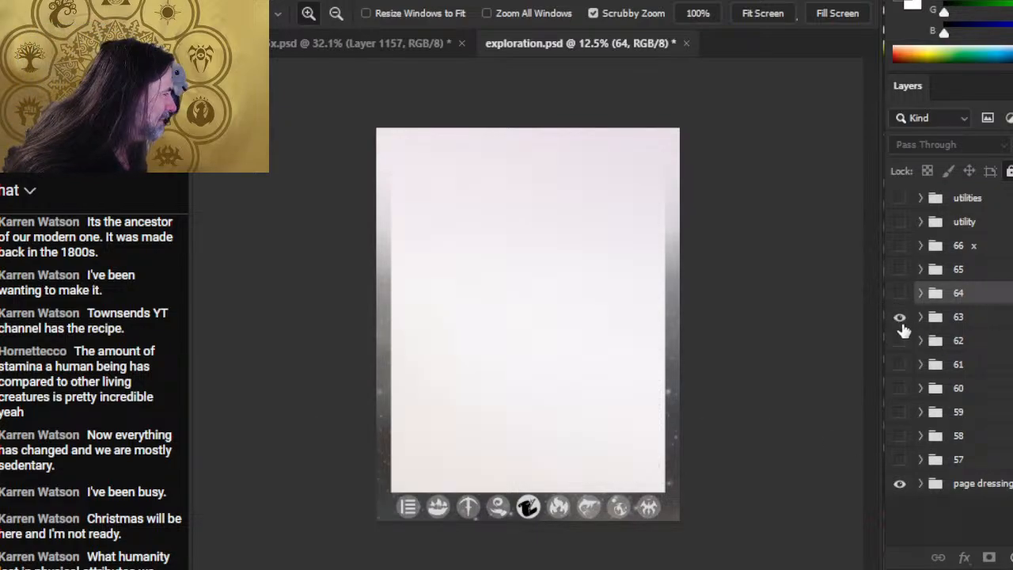
pyautogui.click(901, 322)
pyautogui.click(902, 342)
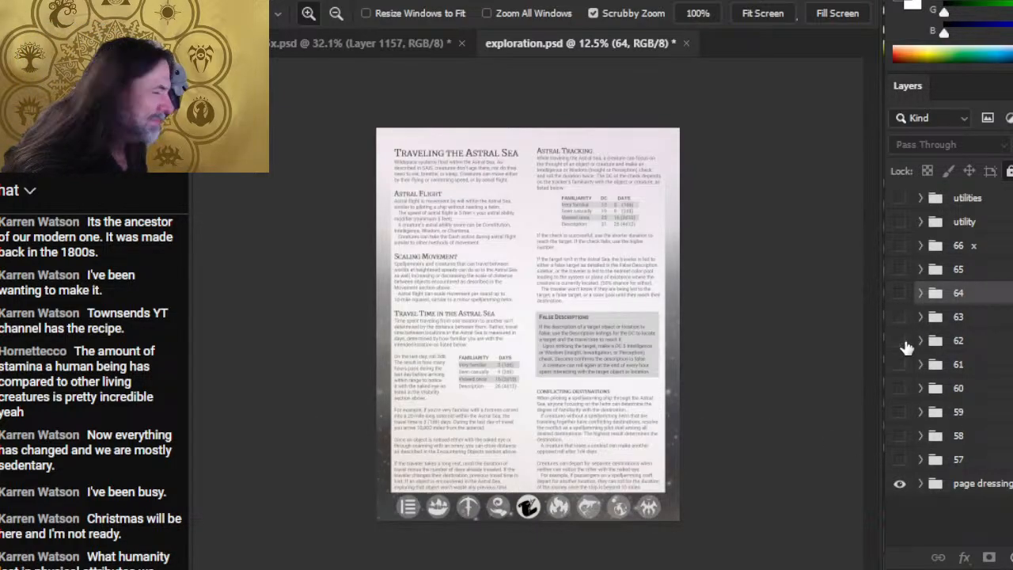
pyautogui.click(902, 342)
pyautogui.click(902, 364)
pyautogui.click(902, 364)
pyautogui.click(903, 367)
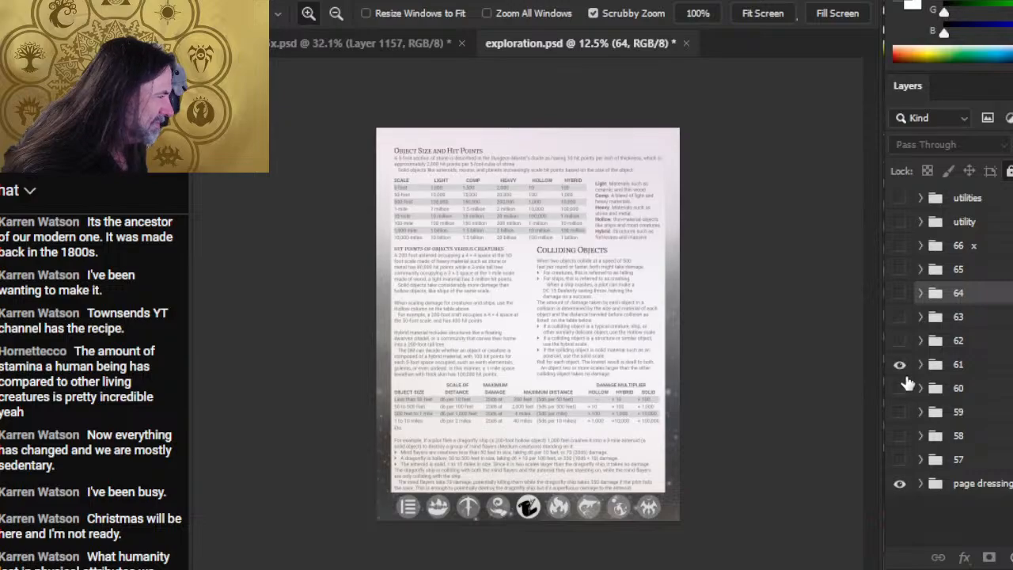
pyautogui.click(903, 370)
# Examine the remaining exploration pages by showing groups 60 down to 57, 66 and 65 one at a time.
pyautogui.click(900, 389)
pyautogui.click(903, 391)
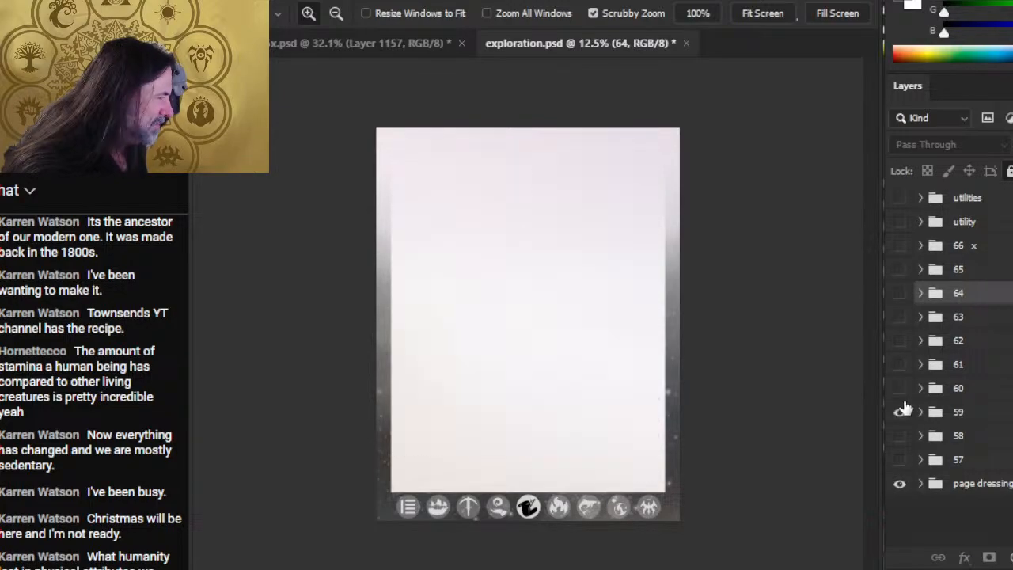
pyautogui.click(902, 410)
pyautogui.click(903, 411)
pyautogui.click(902, 436)
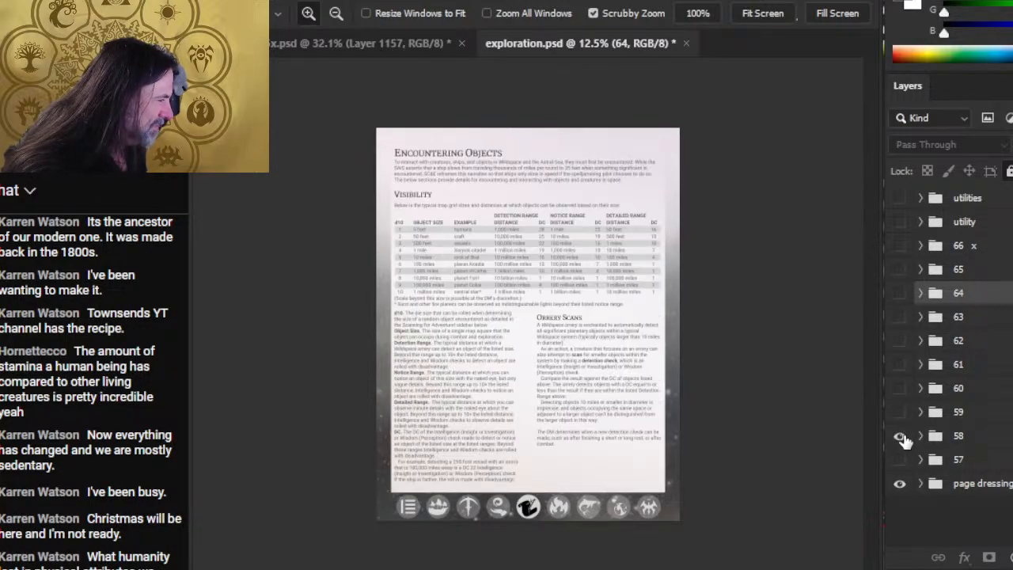
pyautogui.click(900, 436)
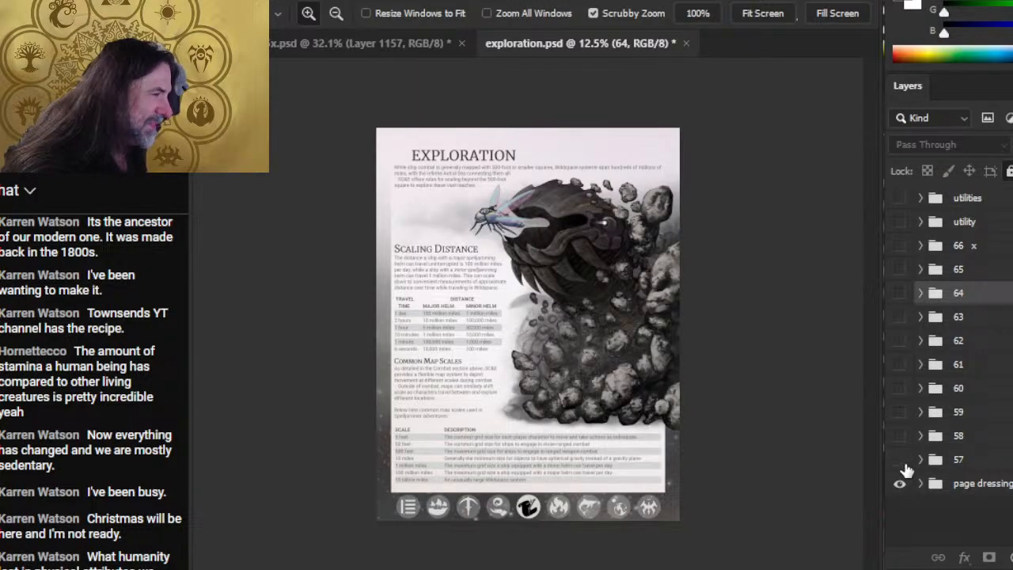
pyautogui.click(901, 461)
pyautogui.click(907, 248)
pyautogui.click(907, 272)
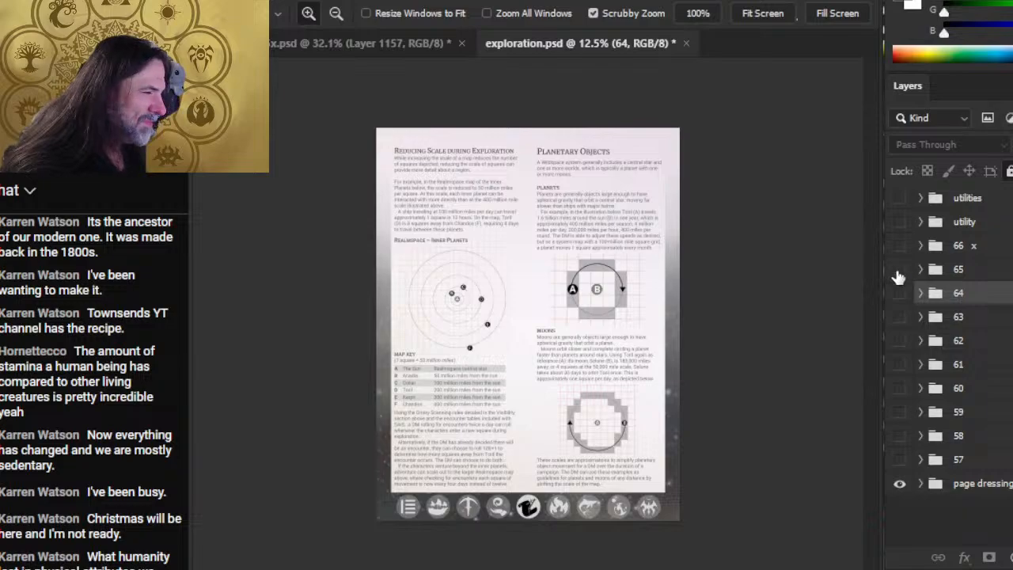
pyautogui.click(898, 276)
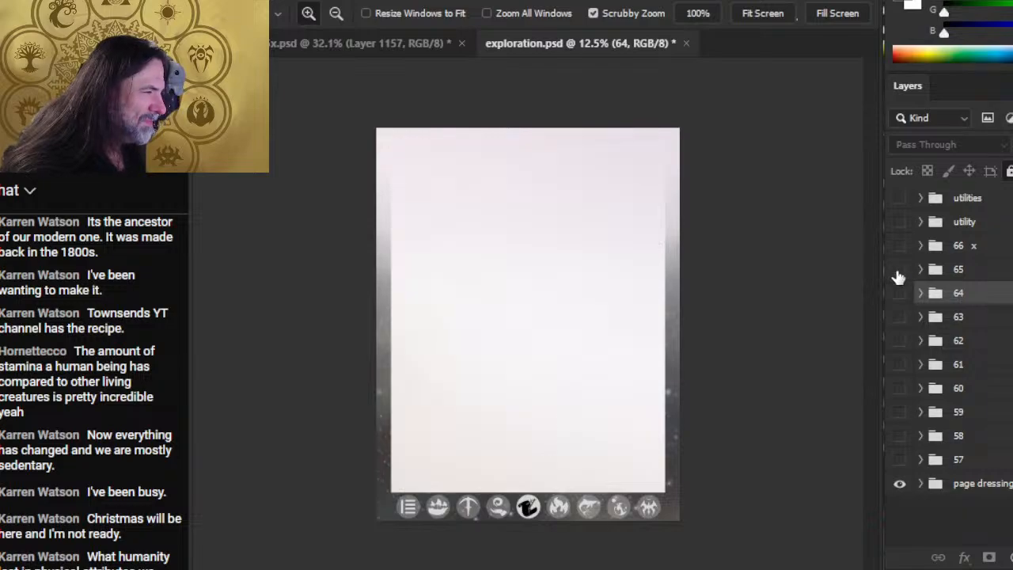
# Close exploration.psd without saving and return to the mounted weapon page.
pyautogui.click(686, 44)
pyautogui.click(556, 235)
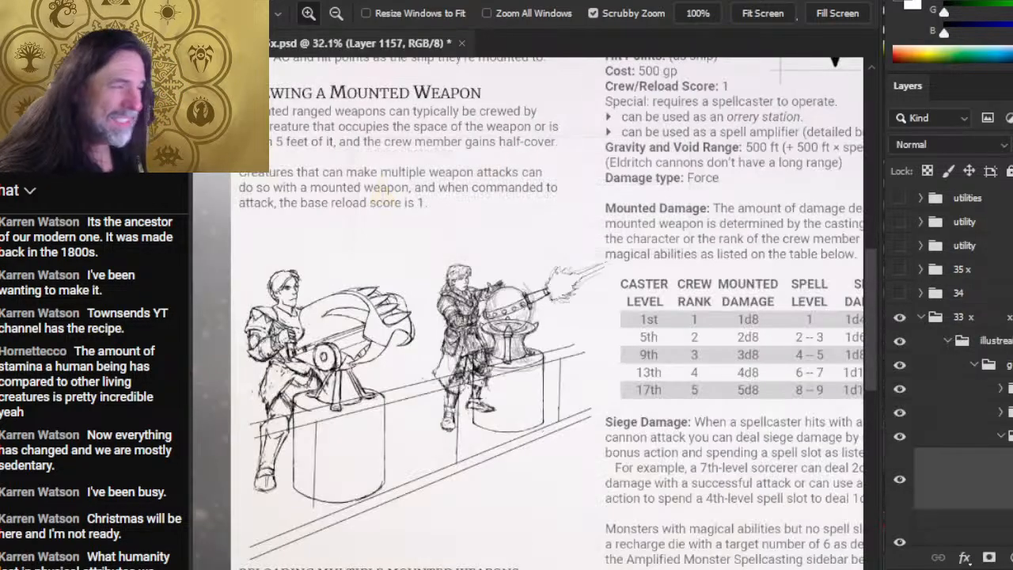
# Start opening another document alongside the weapon page.
pyautogui.click(234, 1)
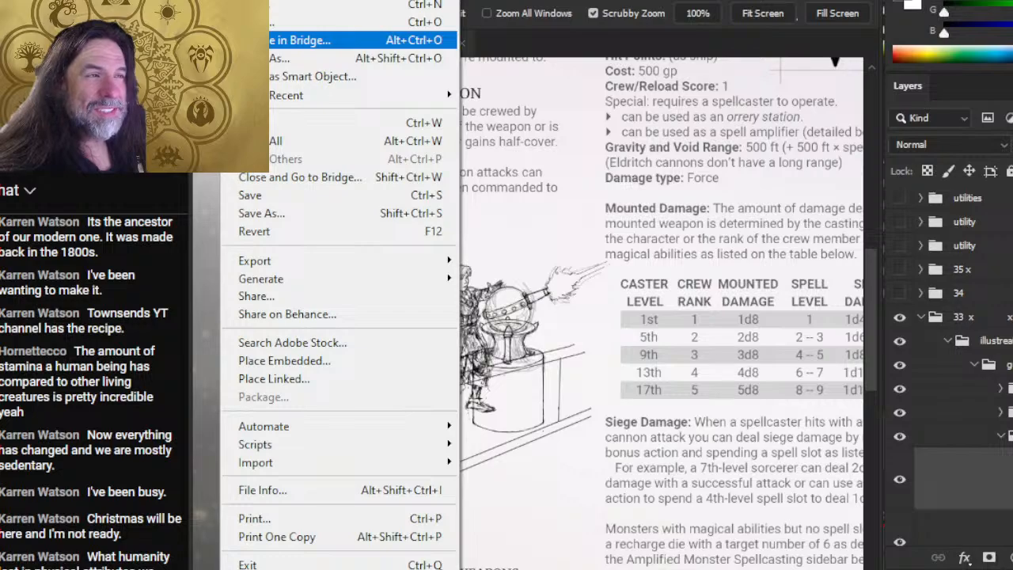
pyautogui.click(261, 21)
pyautogui.click(681, 16)
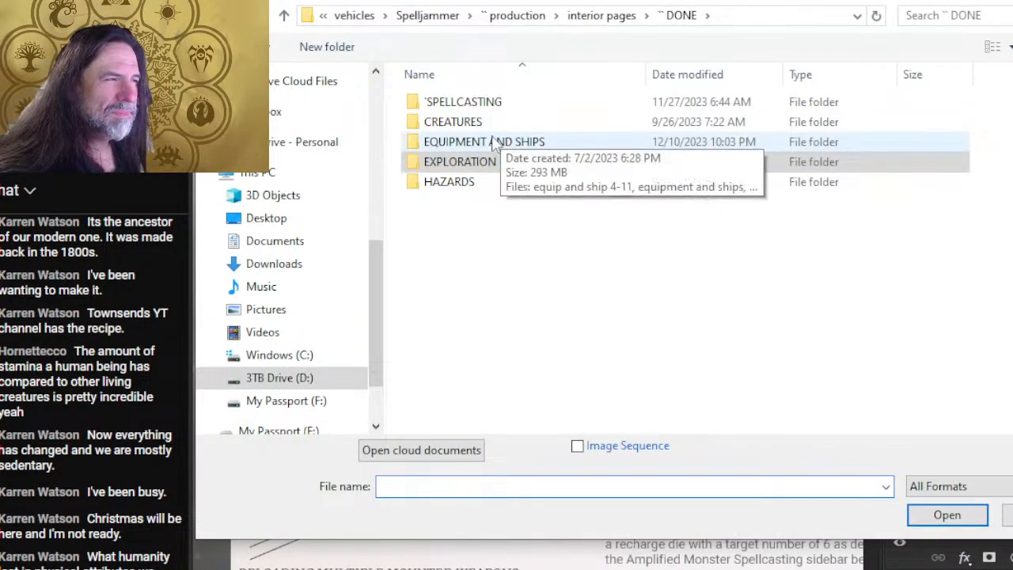
pyautogui.doubleClick(450, 102)
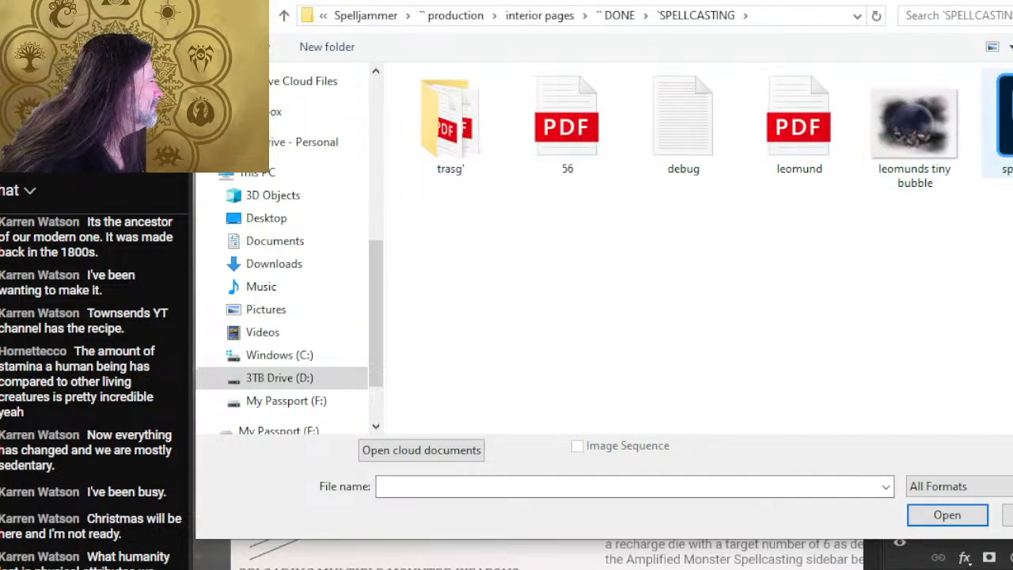
pyautogui.doubleClick(1005, 118)
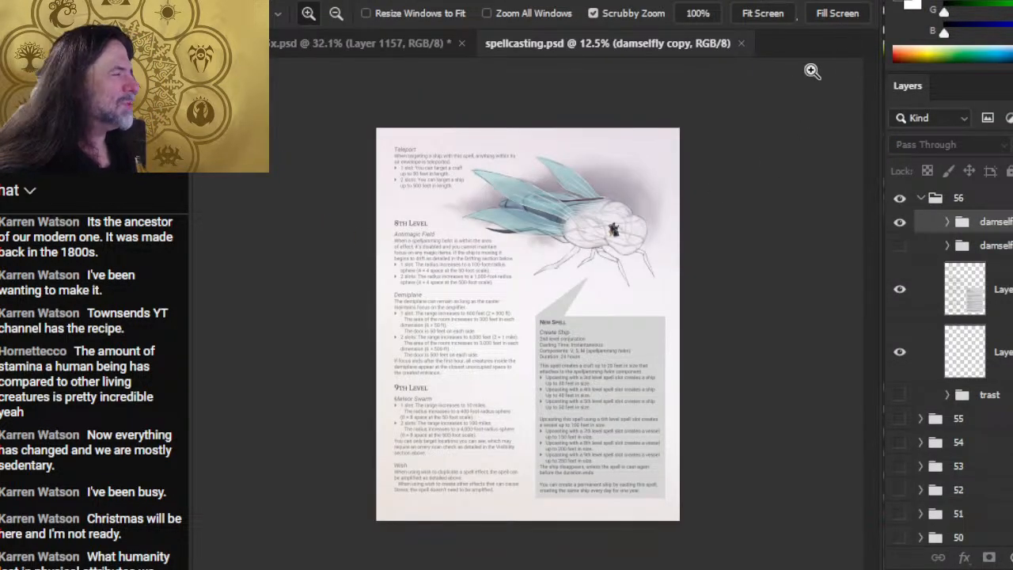
pyautogui.click(742, 44)
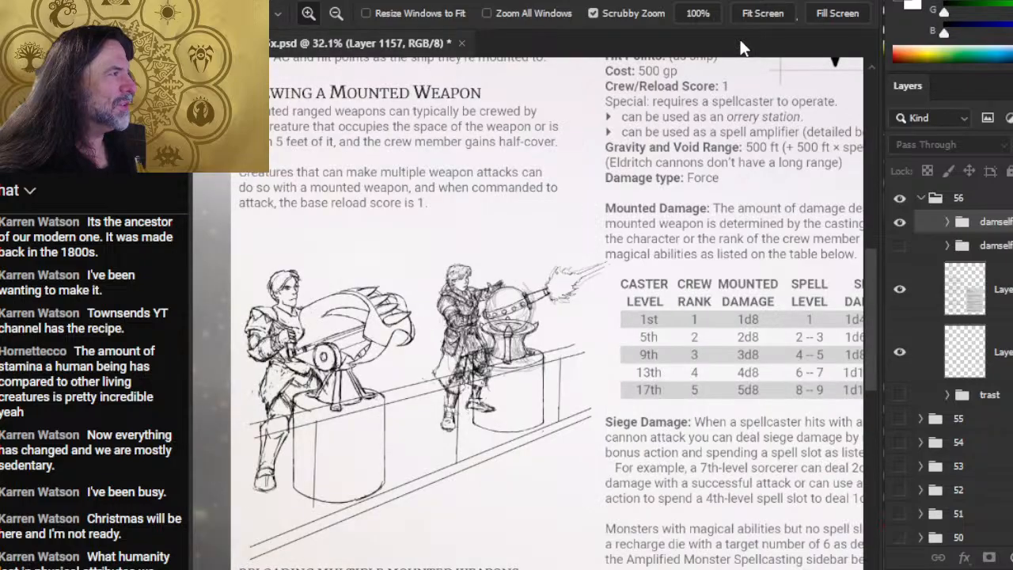
# Open 22 23 24.psd from the DONE! folder inside the COMBAT folder of the interior pages.
pyautogui.click(238, 0)
pyautogui.click(273, 22)
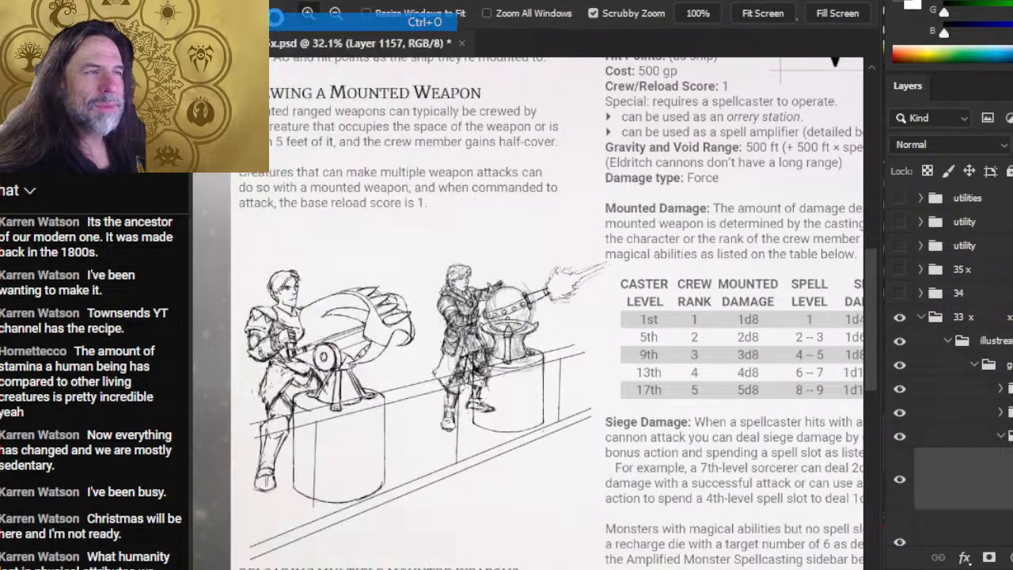
pyautogui.click(623, 17)
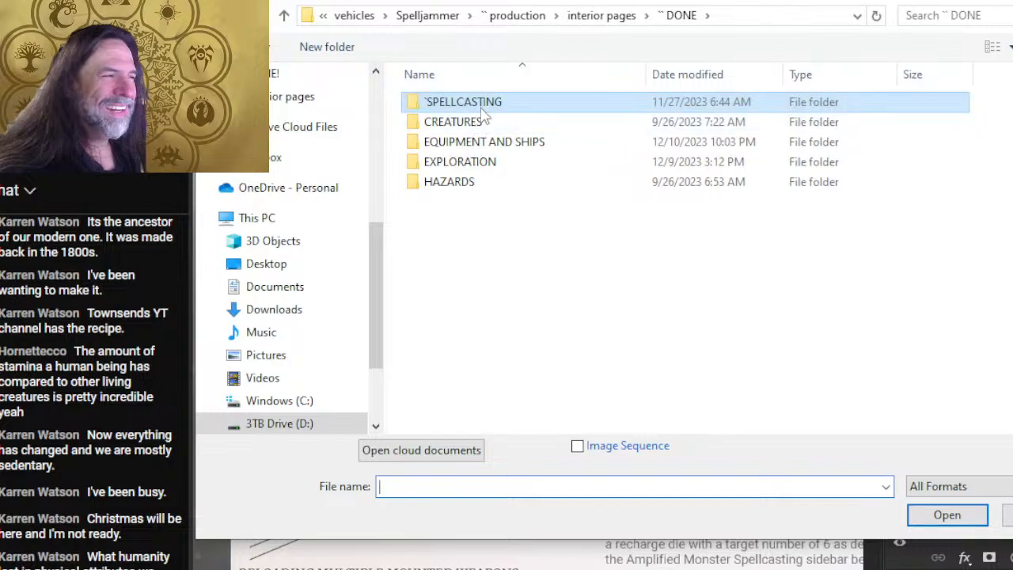
pyautogui.click(601, 15)
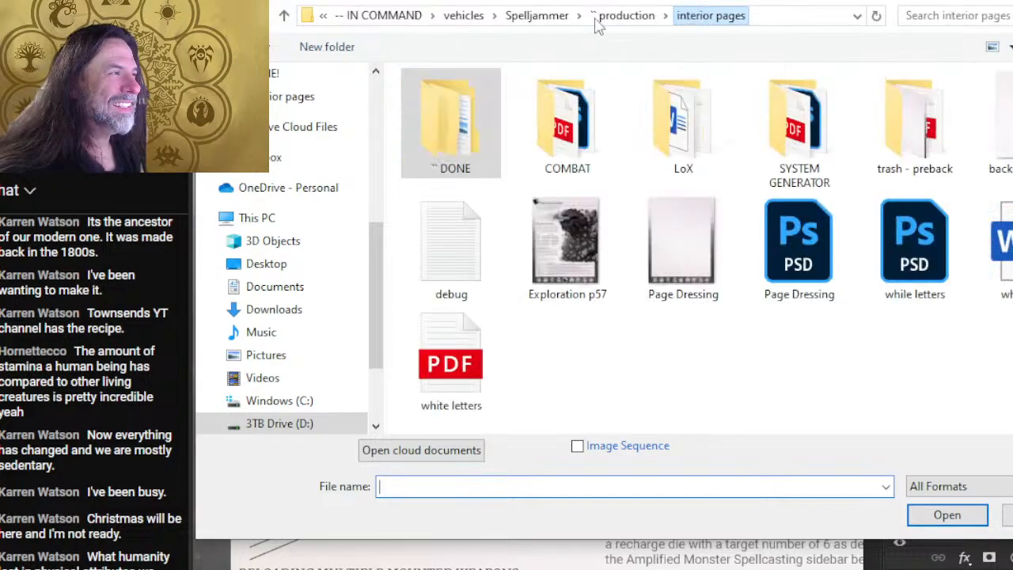
pyautogui.doubleClick(563, 142)
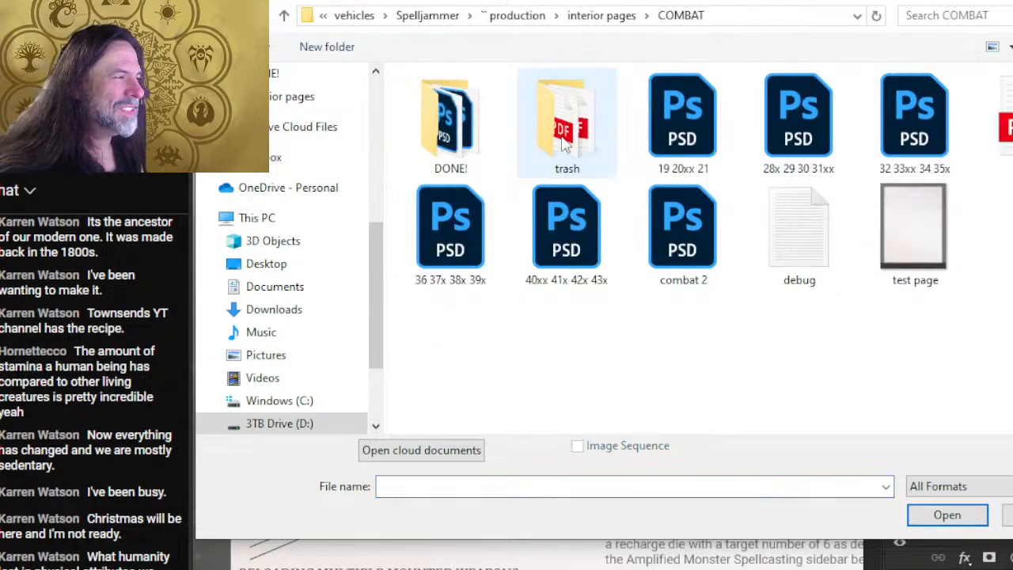
pyautogui.doubleClick(451, 173)
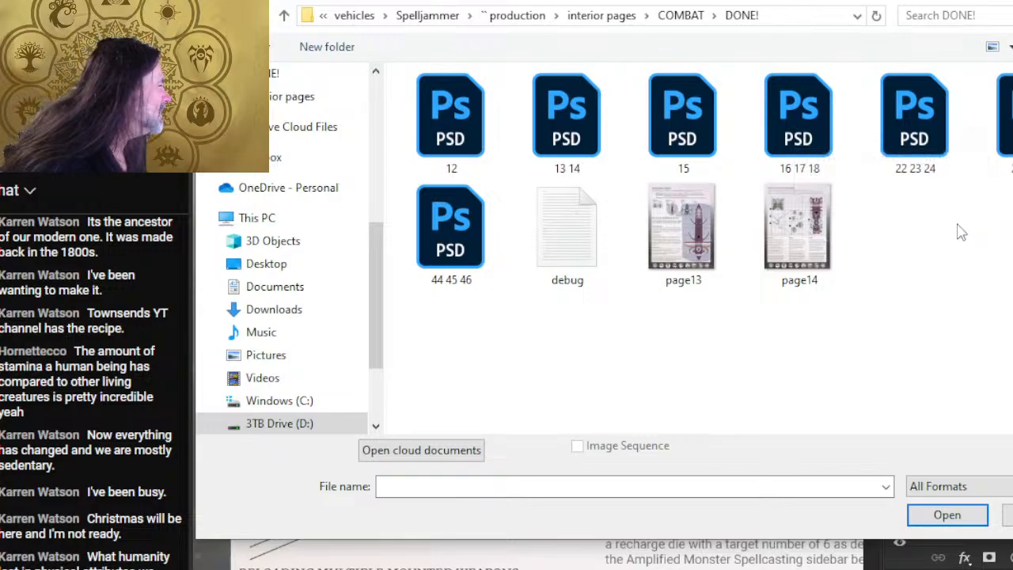
pyautogui.doubleClick(914, 118)
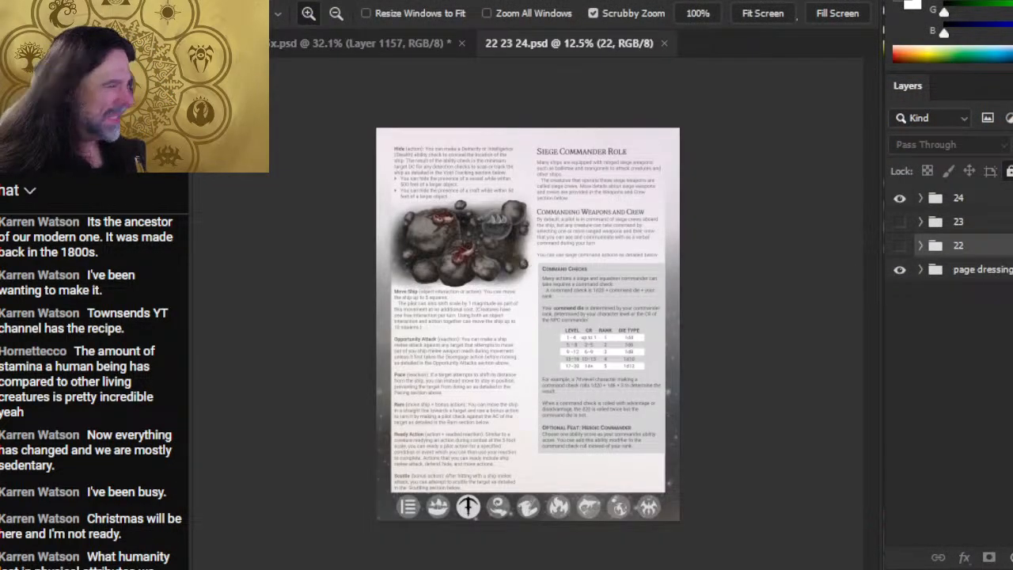
# Capture the lower red spider ship on the asteroid with Snipping Tool and return to 22 23 24.psd.
pyautogui.moveTo(413, 242); pyautogui.dragTo(691, 245)
pyautogui.moveTo(644, 319); pyautogui.dragTo(598, 293)
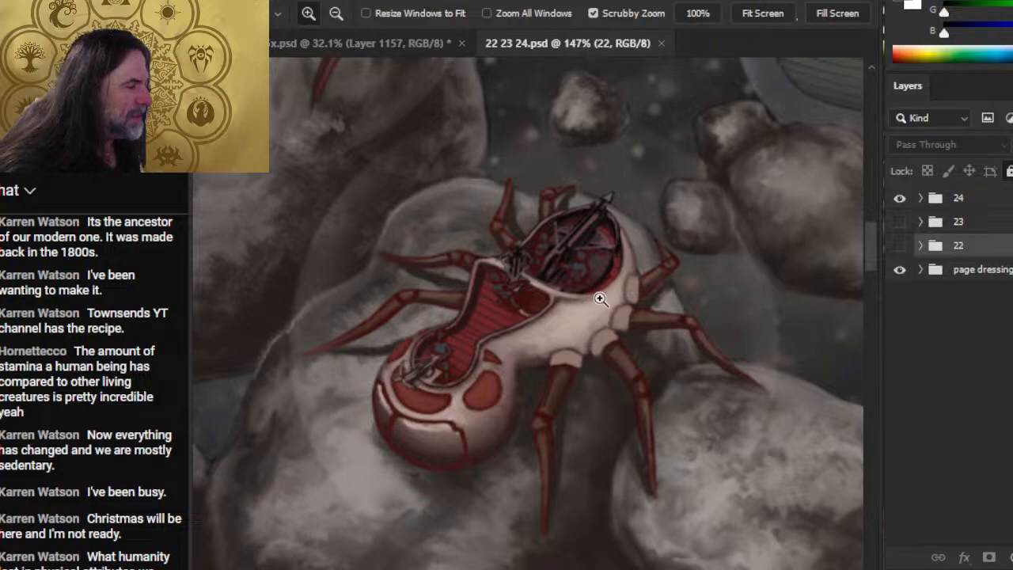
pyautogui.press('super')
pyautogui.click(831, 321)
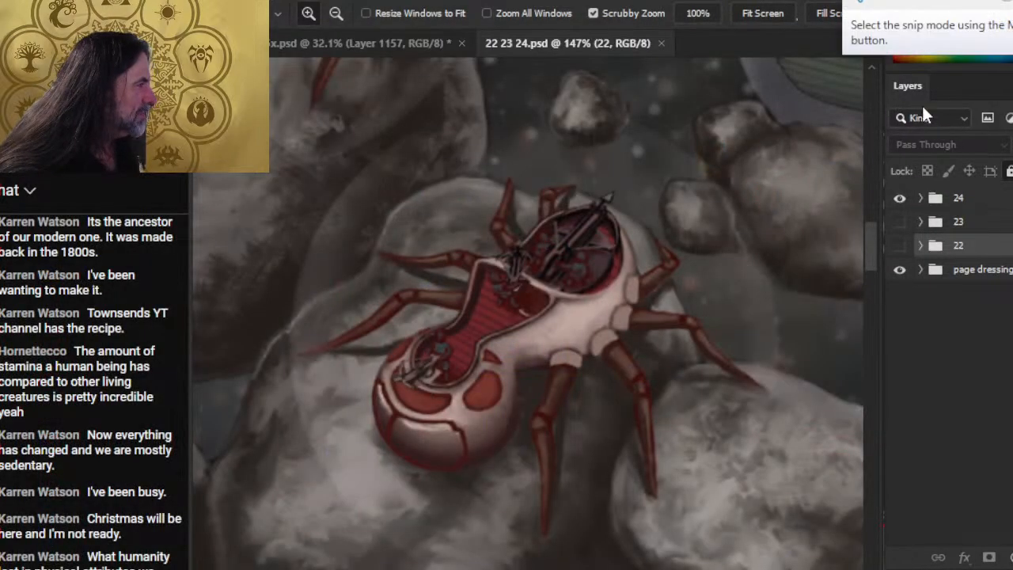
pyautogui.hotkey('ctrl', 'n')
pyautogui.moveTo(408, 172); pyautogui.dragTo(746, 485)
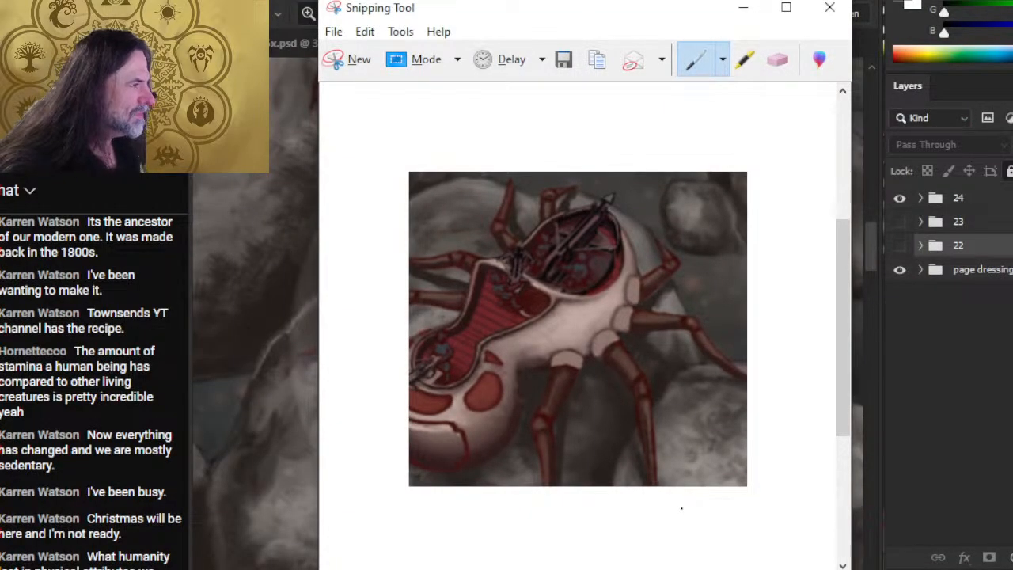
pyautogui.click(869, 217)
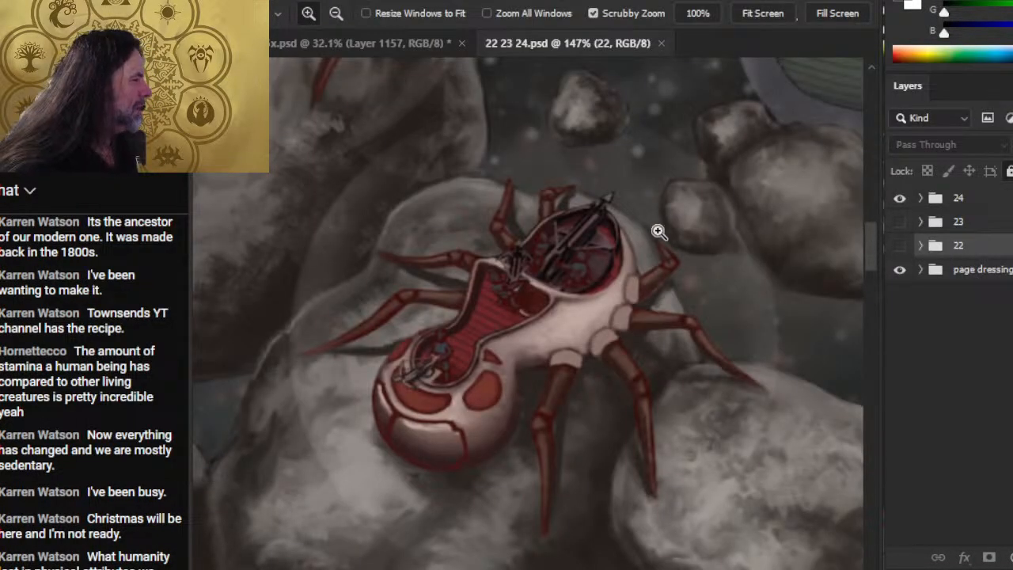
# Examine the spider ships and their weapons in the asteroid illustration, and close 22 23 24.psd.
pyautogui.moveTo(708, 281); pyautogui.dragTo(656, 277)
pyautogui.moveTo(734, 334); pyautogui.dragTo(617, 400)
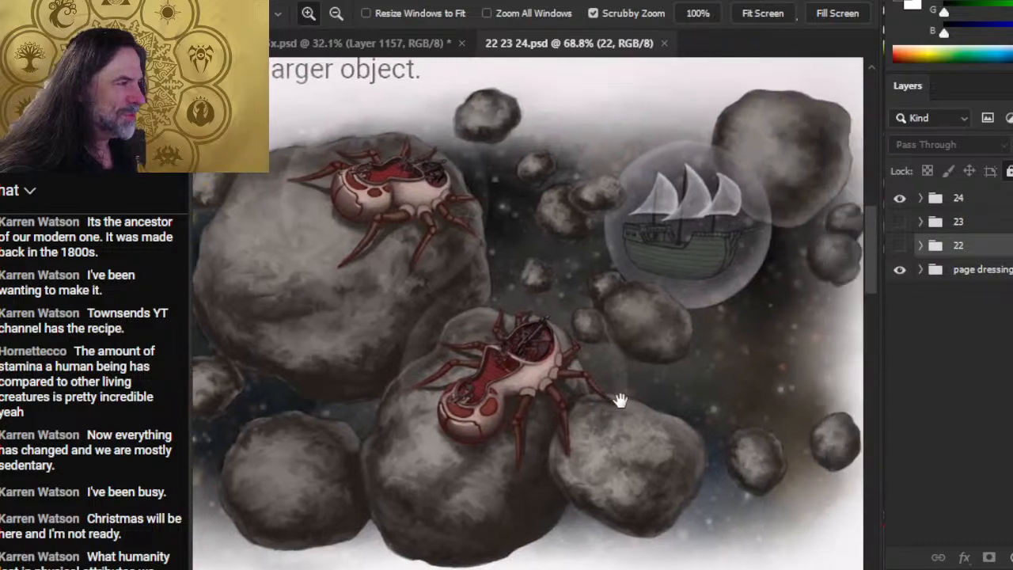
pyautogui.moveTo(694, 401); pyautogui.dragTo(678, 401)
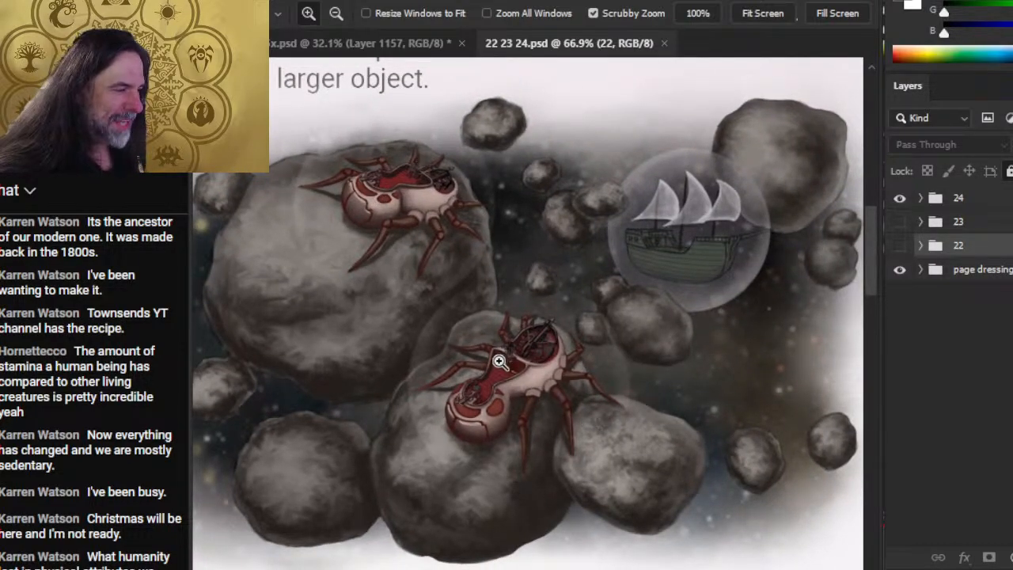
pyautogui.moveTo(500, 415); pyautogui.dragTo(538, 380)
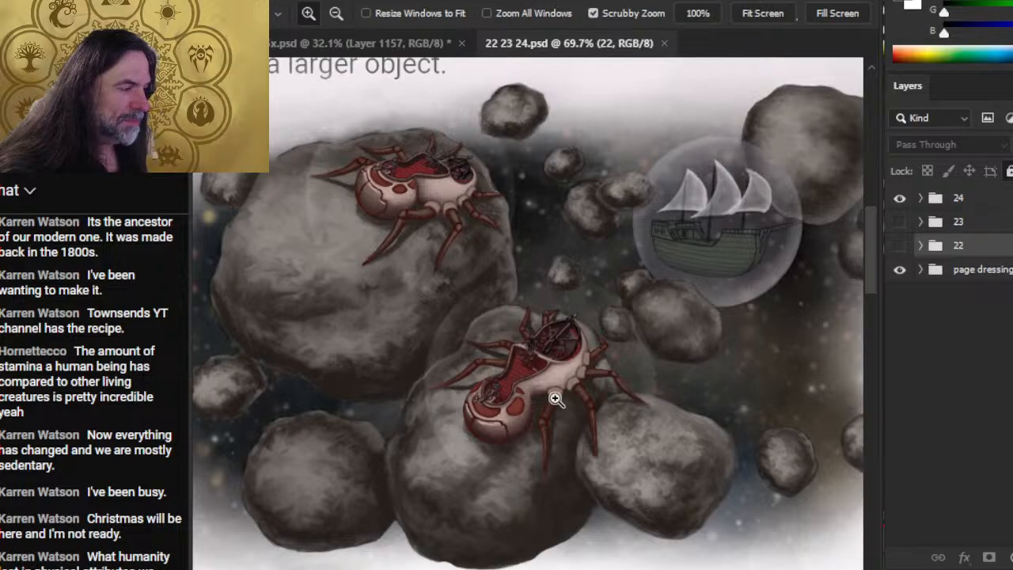
pyautogui.moveTo(486, 427); pyautogui.dragTo(543, 371)
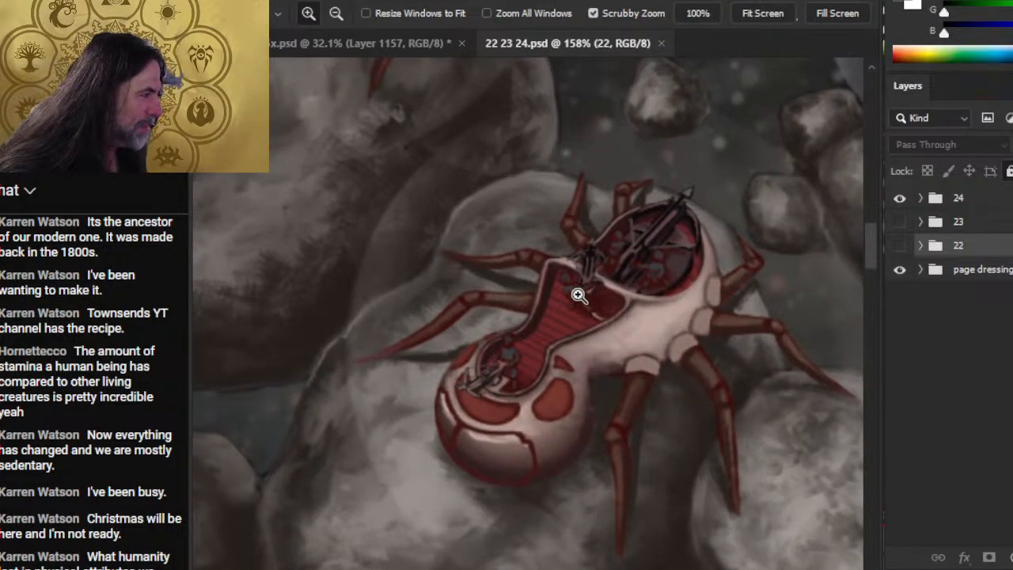
pyautogui.moveTo(674, 352); pyautogui.dragTo(653, 339)
pyautogui.moveTo(706, 375); pyautogui.dragTo(663, 344)
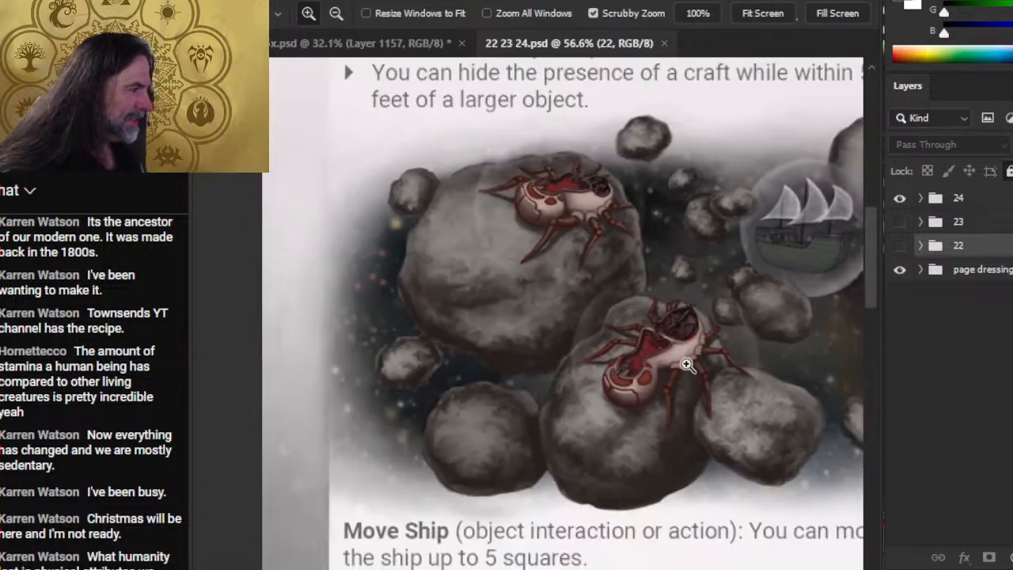
pyautogui.moveTo(760, 456); pyautogui.dragTo(693, 442)
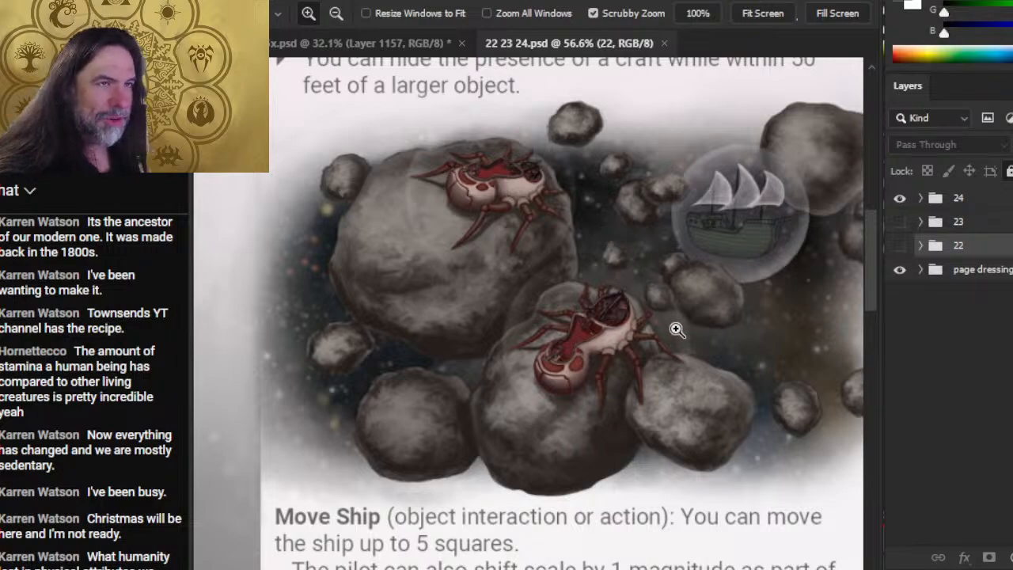
pyautogui.click(666, 44)
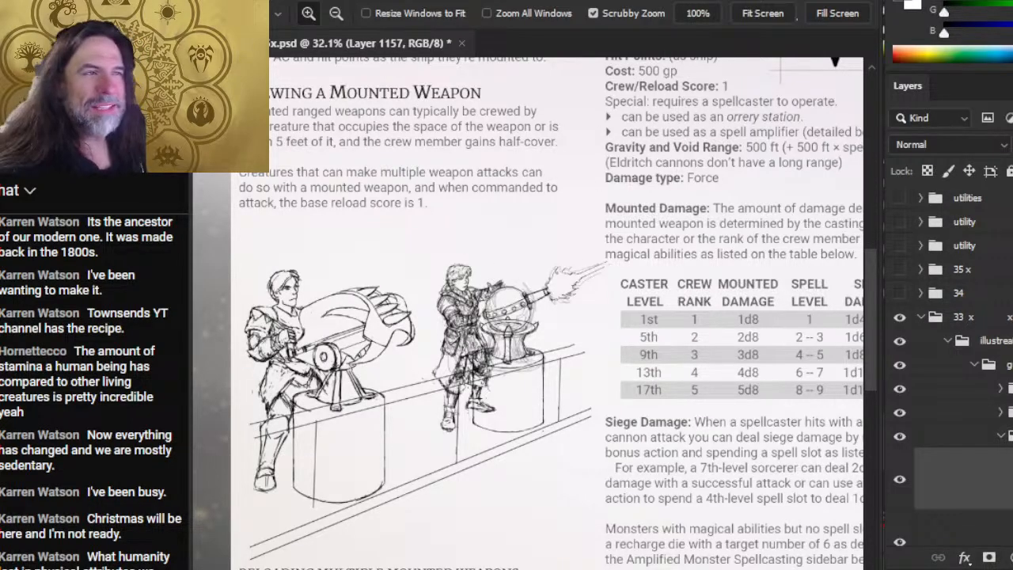
# Open 12.psd from the COMBAT DONE! folder and frame the illustration beside the COMBAT heading.
pyautogui.click(234, 0)
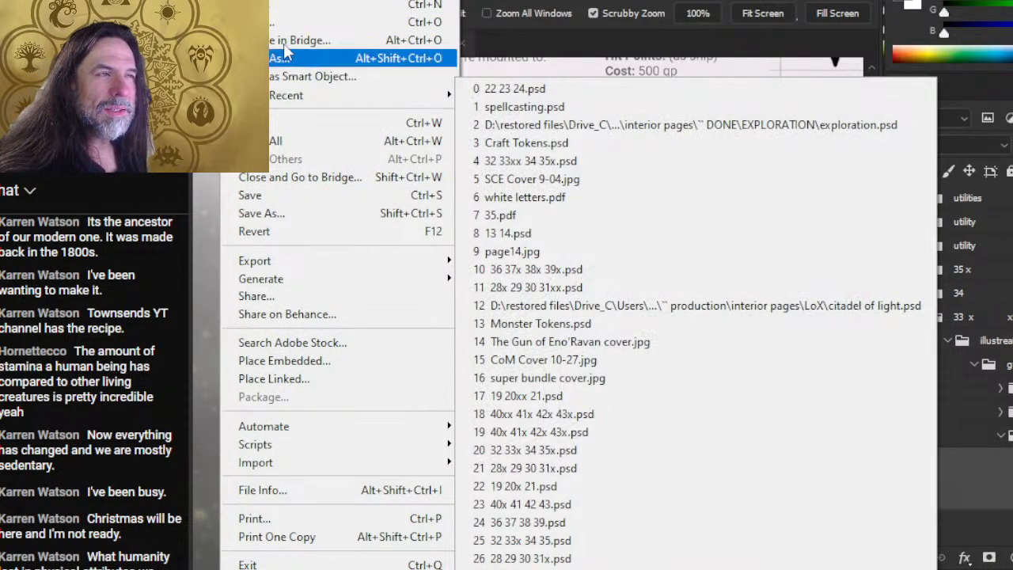
pyautogui.click(291, 61)
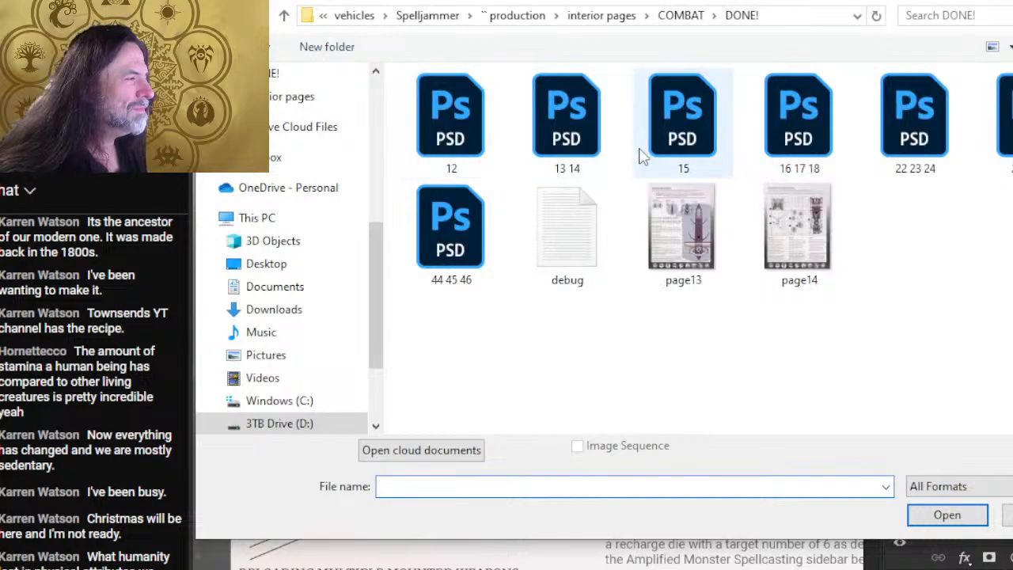
pyautogui.doubleClick(463, 126)
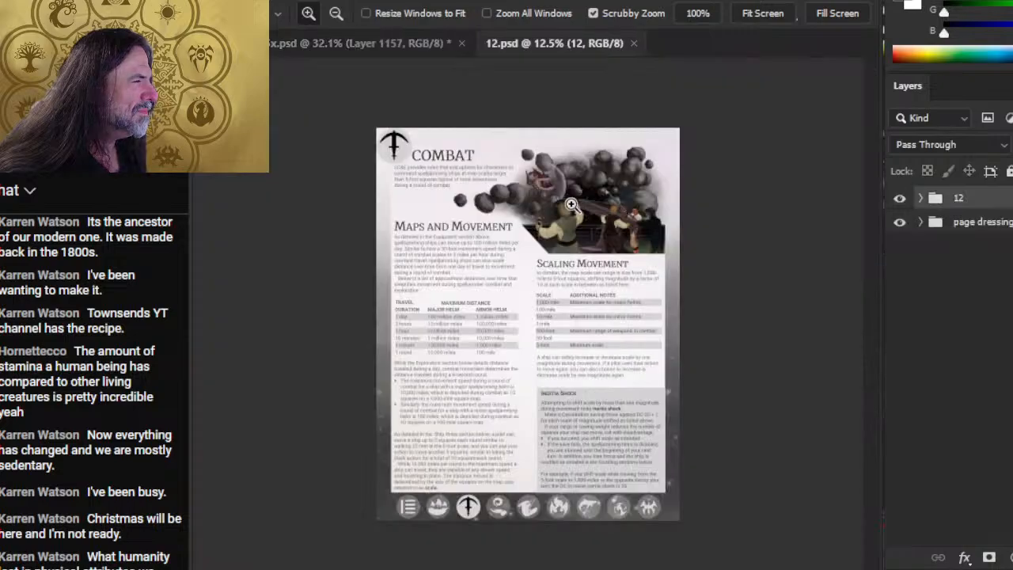
pyautogui.moveTo(608, 218); pyautogui.dragTo(690, 232)
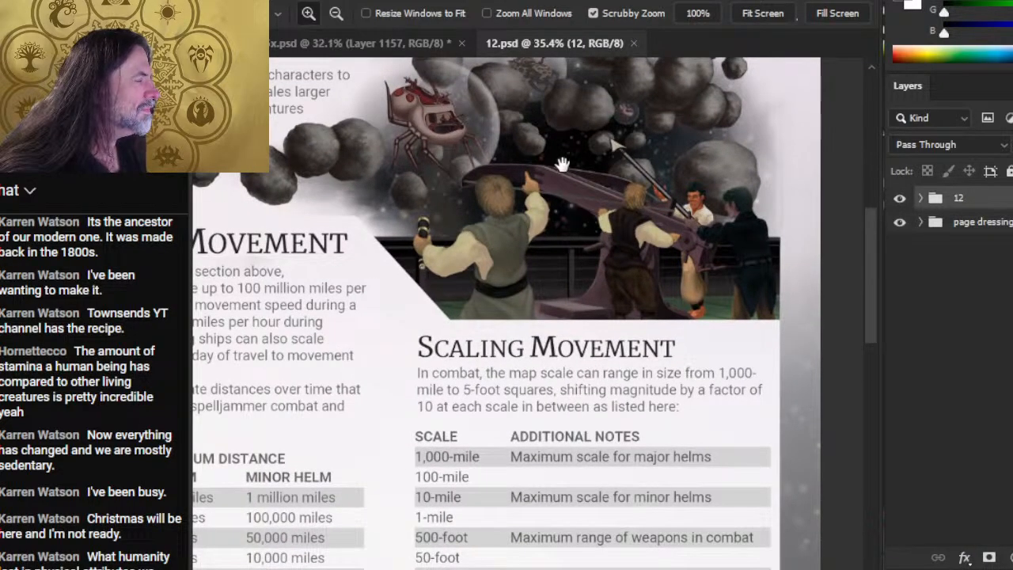
pyautogui.moveTo(559, 164); pyautogui.dragTo(631, 264)
# Bring up the spider-ship capture in Snipping Tool and paste it into the mounted weapons page document.
pyautogui.press('super')
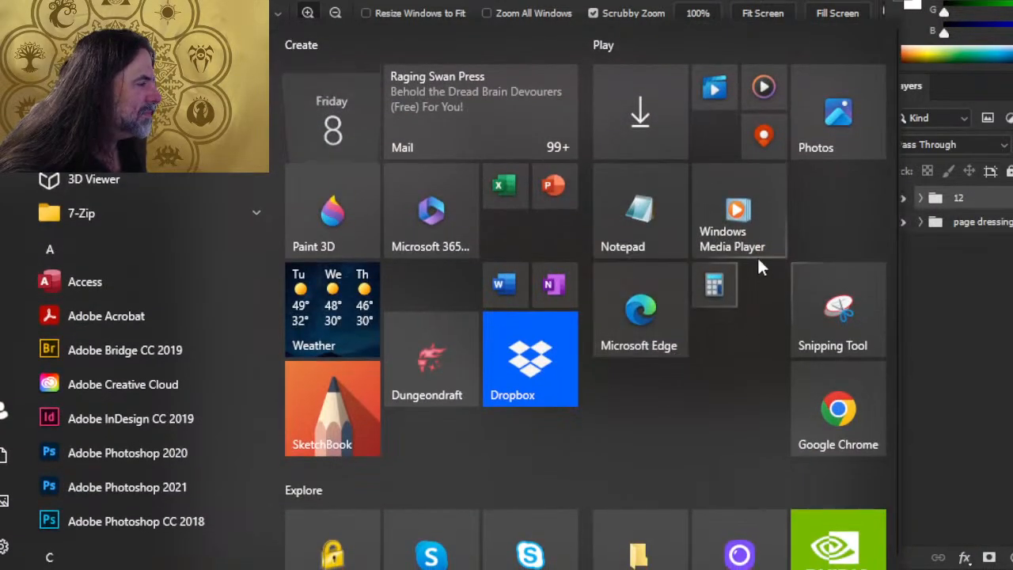
pyautogui.click(850, 324)
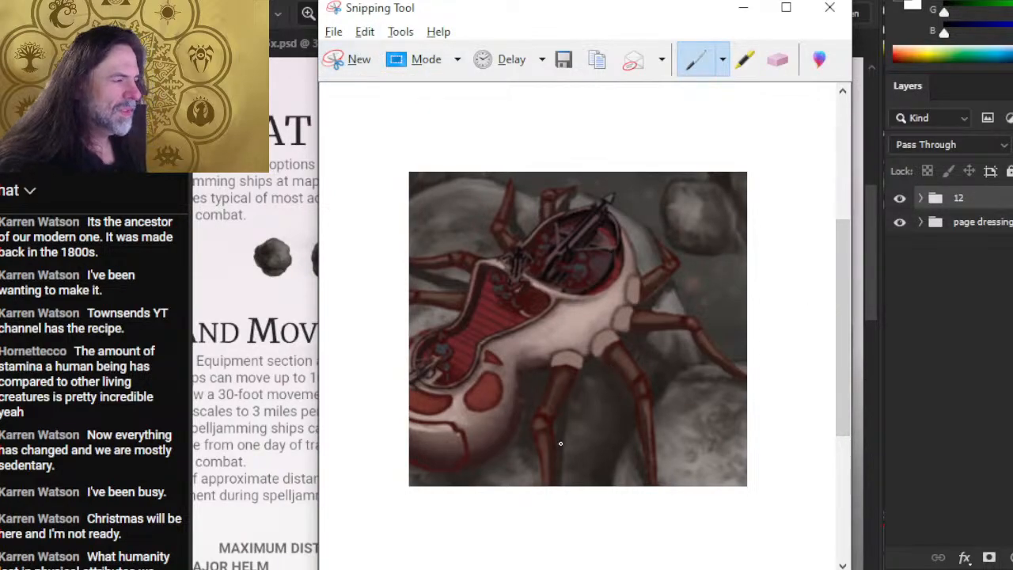
pyautogui.hotkey('alt', 'Tab')
pyautogui.click(352, 127)
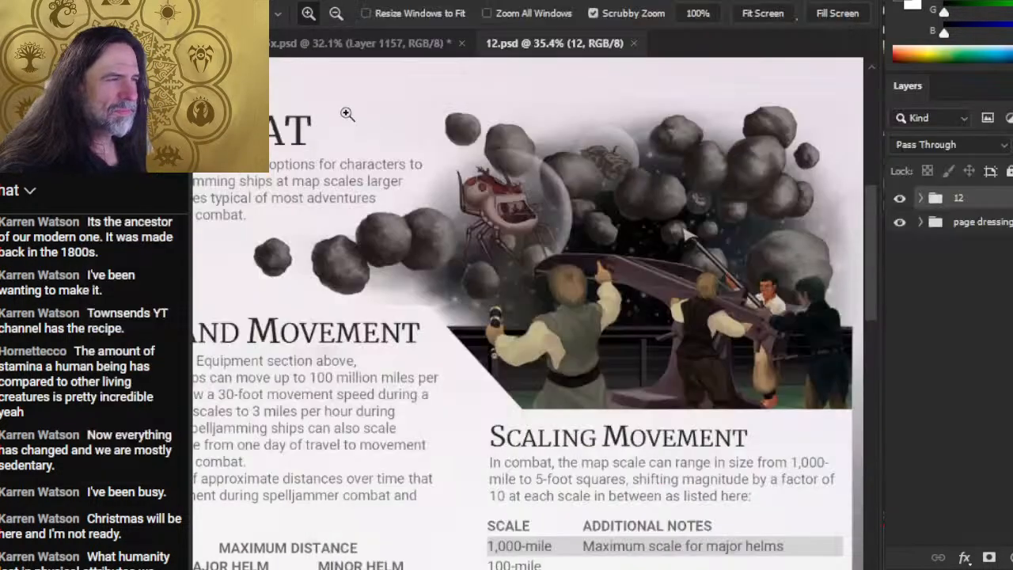
pyautogui.hotkey('ctrl', '+')
pyautogui.click(340, 43)
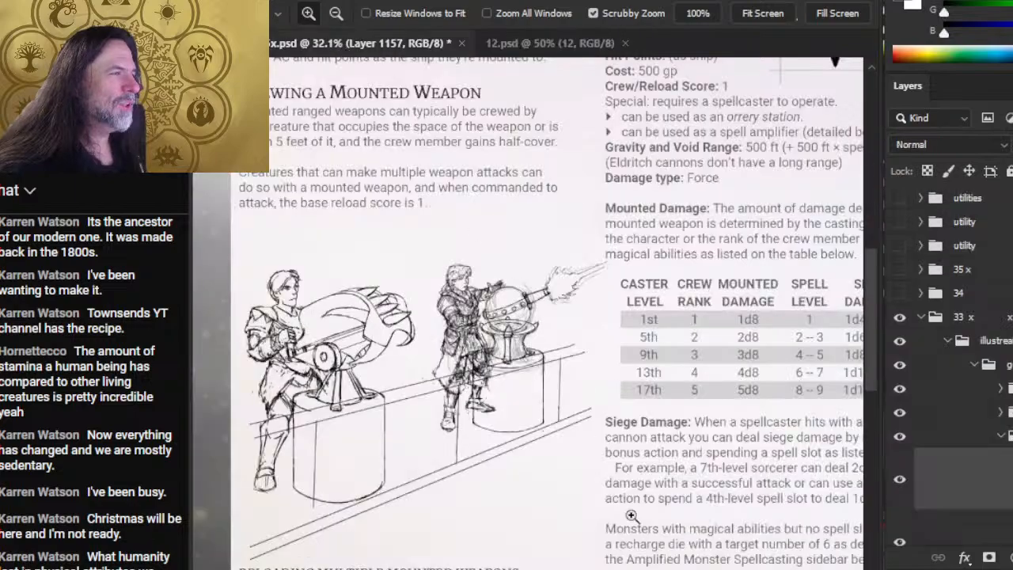
pyautogui.hotkey('ctrl', 'v')
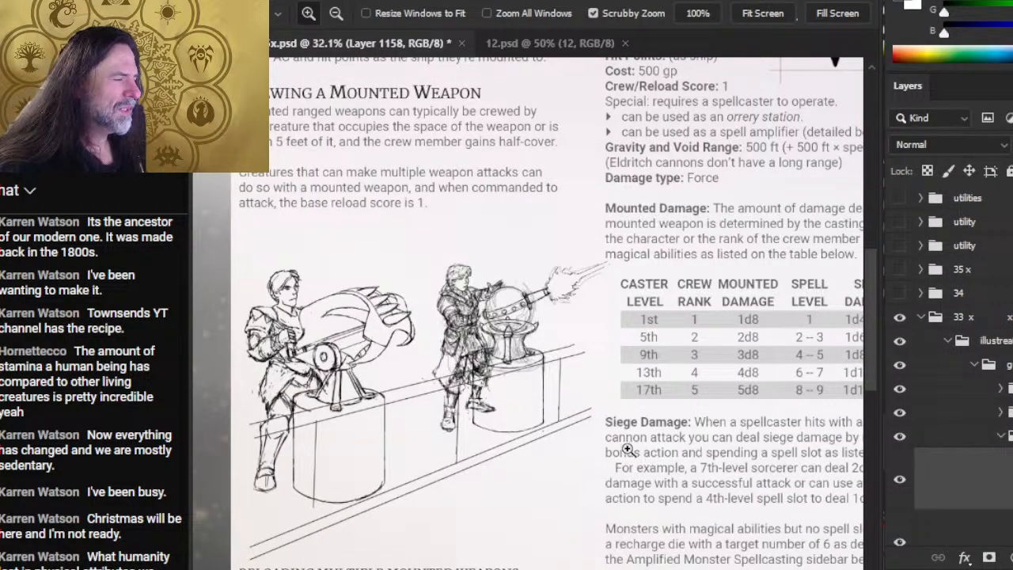
# Move the pasted spider-ship image off the sketch, onto the text under Crewing a Mounted Weapon.
pyautogui.moveTo(647, 456); pyautogui.dragTo(550, 410)
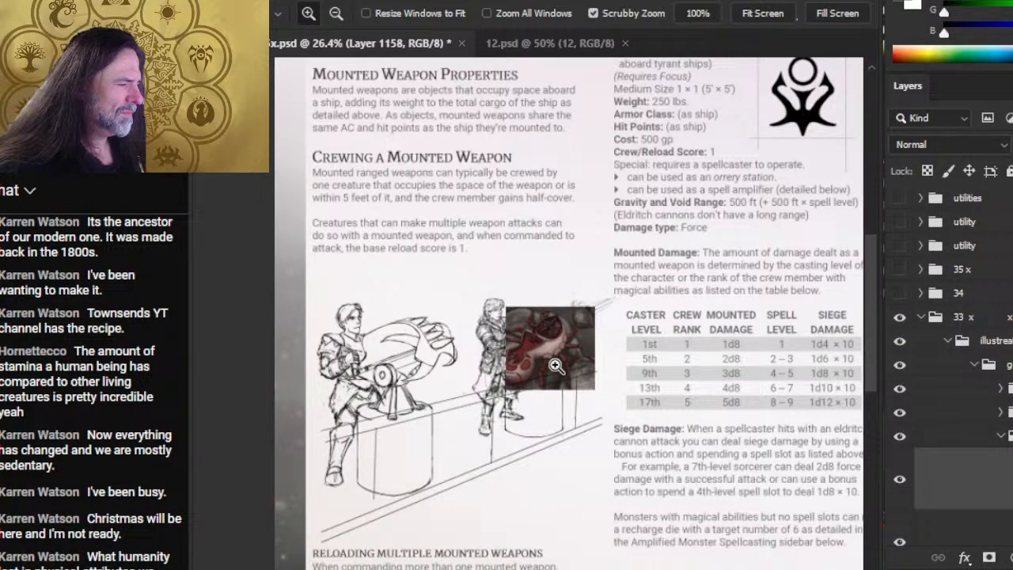
pyautogui.press('v')
pyautogui.moveTo(555, 365); pyautogui.dragTo(503, 225)
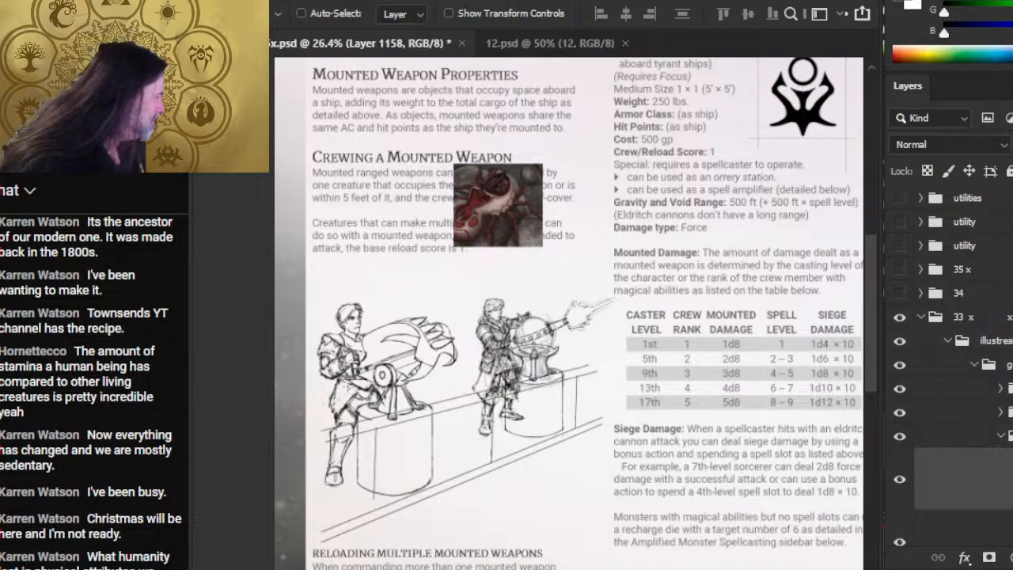
# Move the pasted spider-ship layer above the sketch group and put it in its own group, keeping the layer selected.
pyautogui.moveTo(963, 491); pyautogui.dragTo(926, 353)
pyautogui.hotkey('ctrl', 'g')
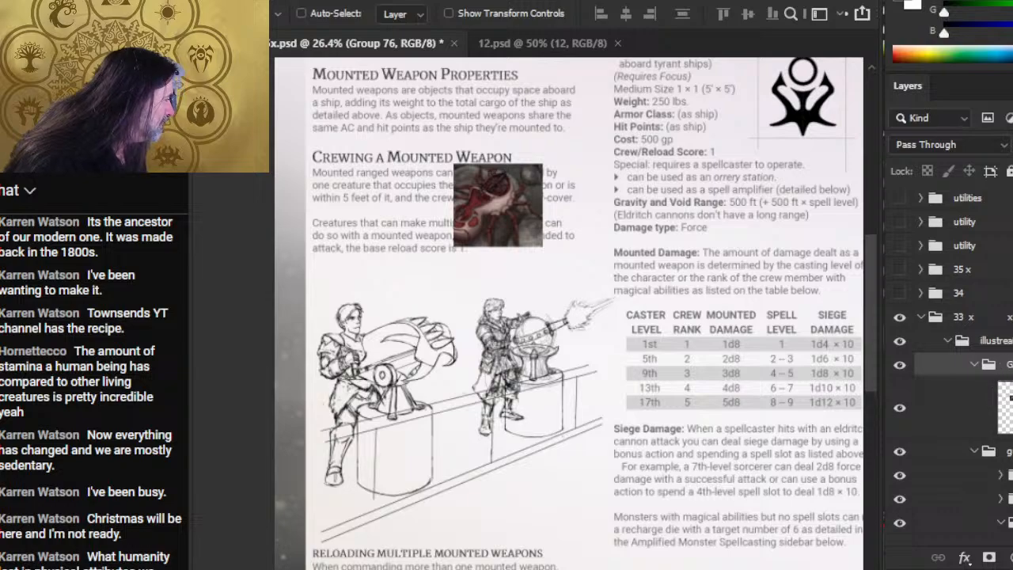
pyautogui.click(955, 410)
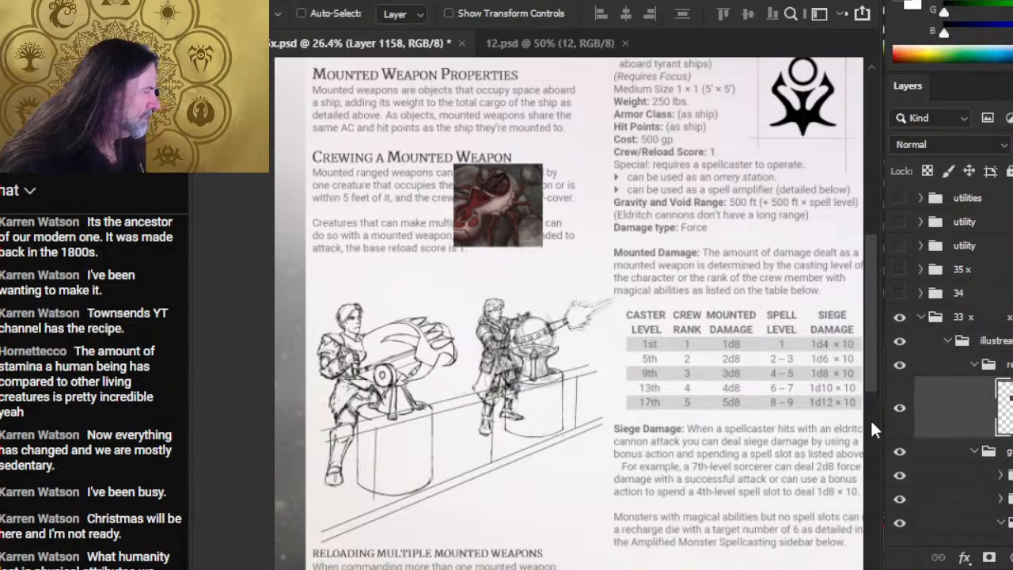
# Frame the ballista crew illustration in 12.psd and capture it as a new snip in Snipping Tool.
pyautogui.click(527, 39)
pyautogui.moveTo(685, 306); pyautogui.dragTo(475, 231)
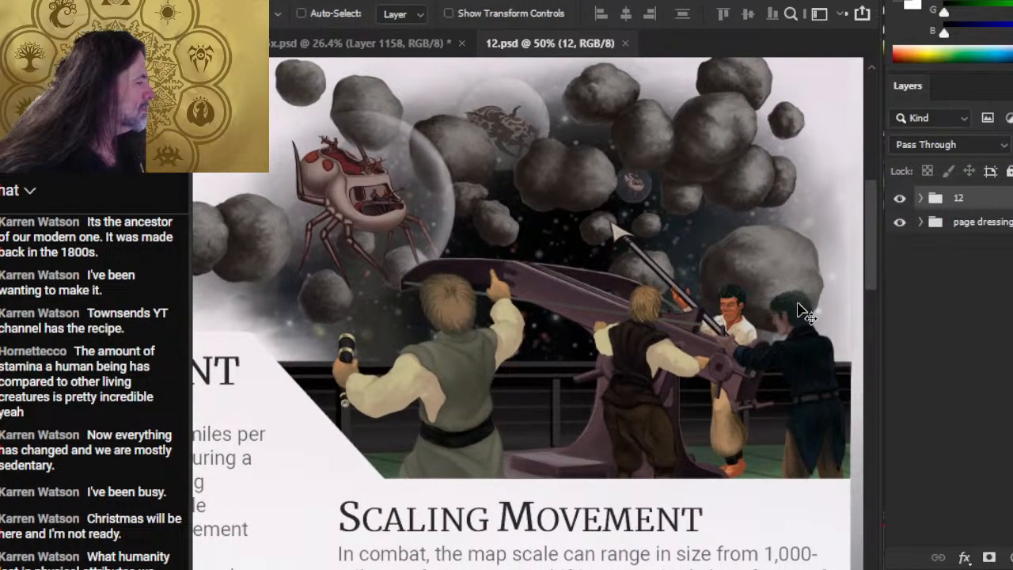
pyautogui.press('super')
pyautogui.click(826, 312)
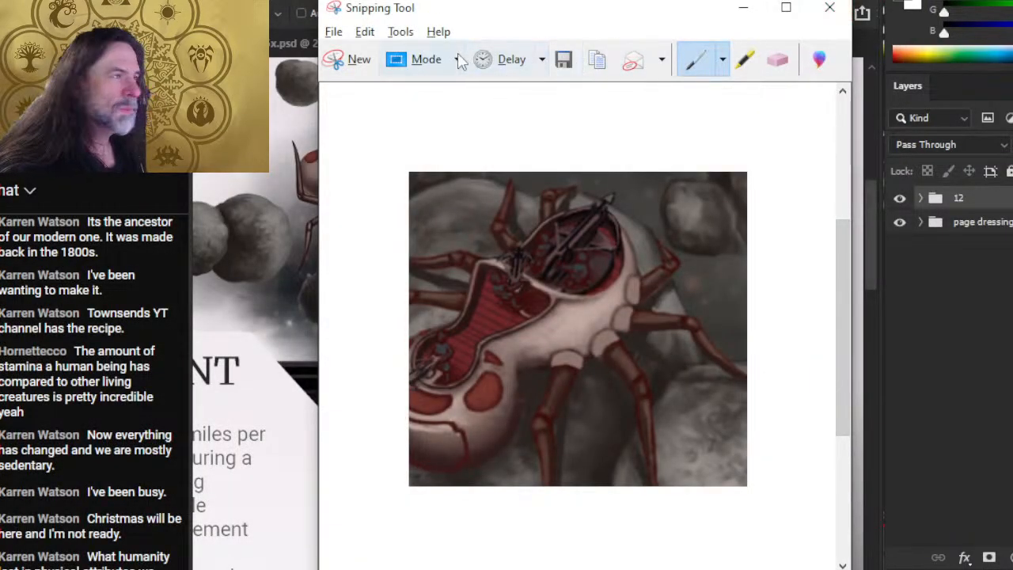
pyautogui.click(350, 59)
pyautogui.moveTo(250, 76); pyautogui.dragTo(847, 527)
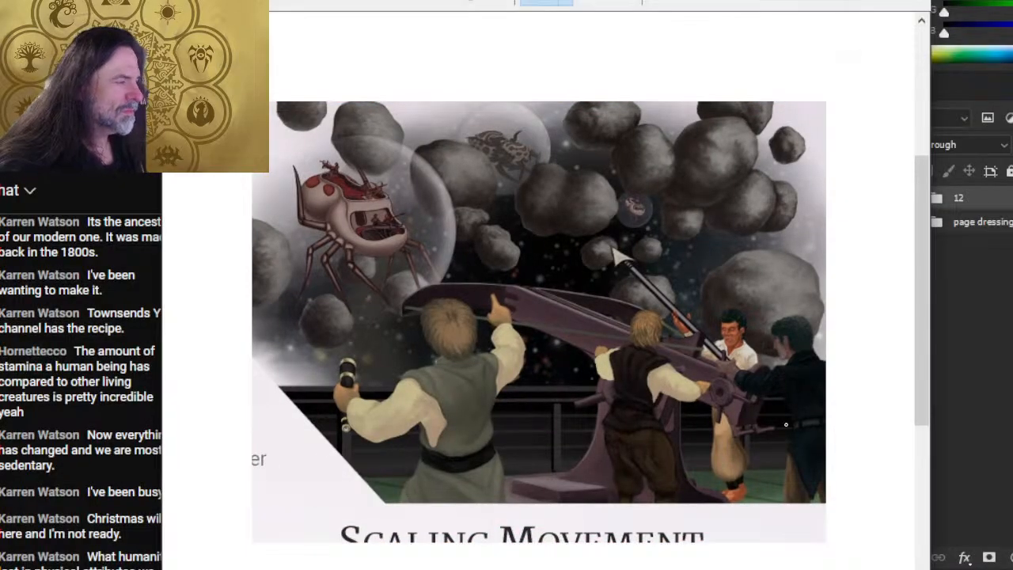
# Paste the ballista crew snip into the mounted weapons page and place it directly beside the spider-ship reference image.
pyautogui.hotkey('alt', 'Tab')
pyautogui.hotkey('alt', 'Tab')
pyautogui.hotkey('alt', 'Tab')
pyautogui.click(307, 46)
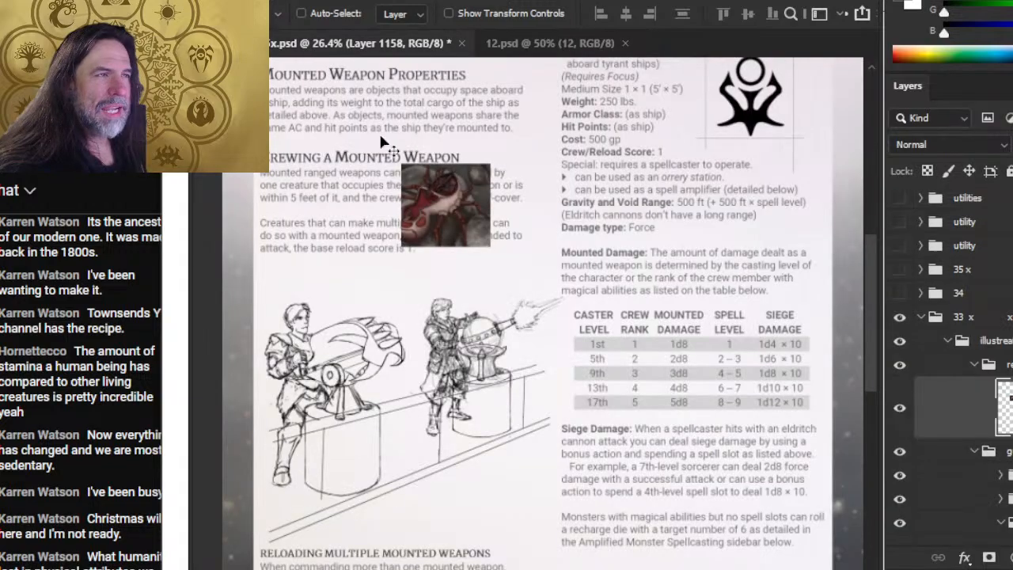
pyautogui.hotkey('ctrl', 'v')
pyautogui.moveTo(643, 458); pyautogui.dragTo(665, 359)
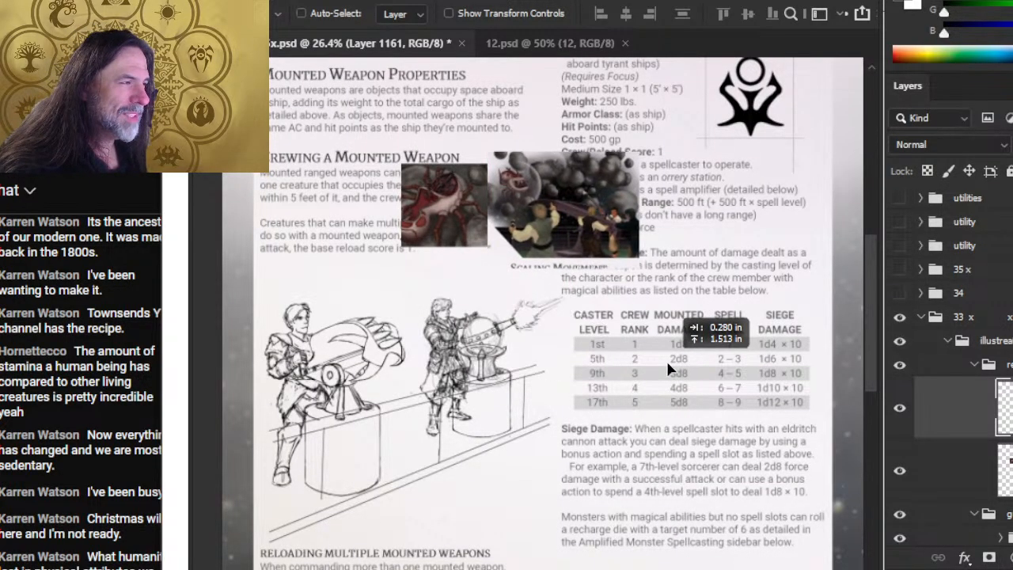
# Close Snipping Tool without saving the snip.
pyautogui.hotkey('alt', 'Tab')
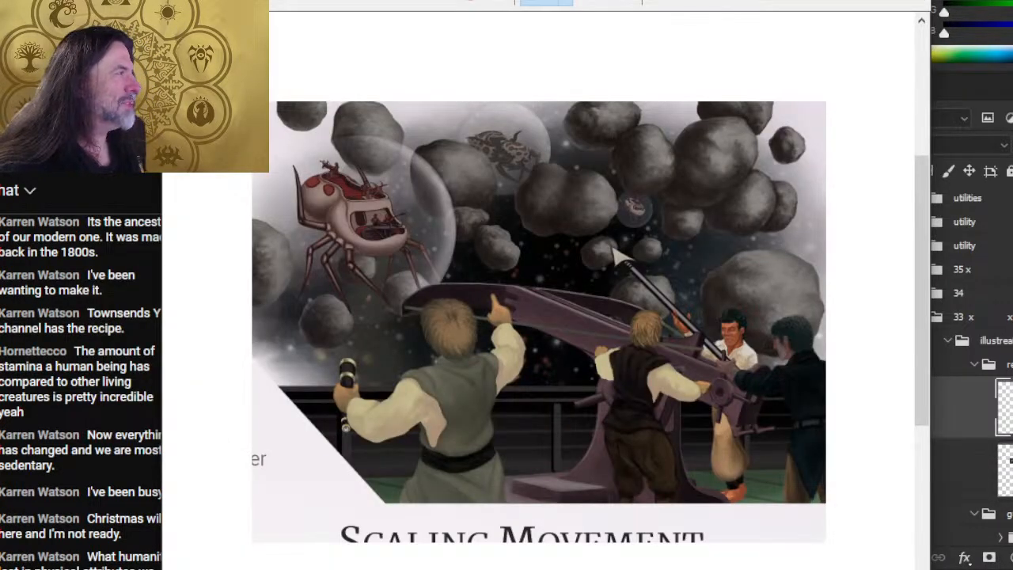
pyautogui.hotkey('alt', 'F4')
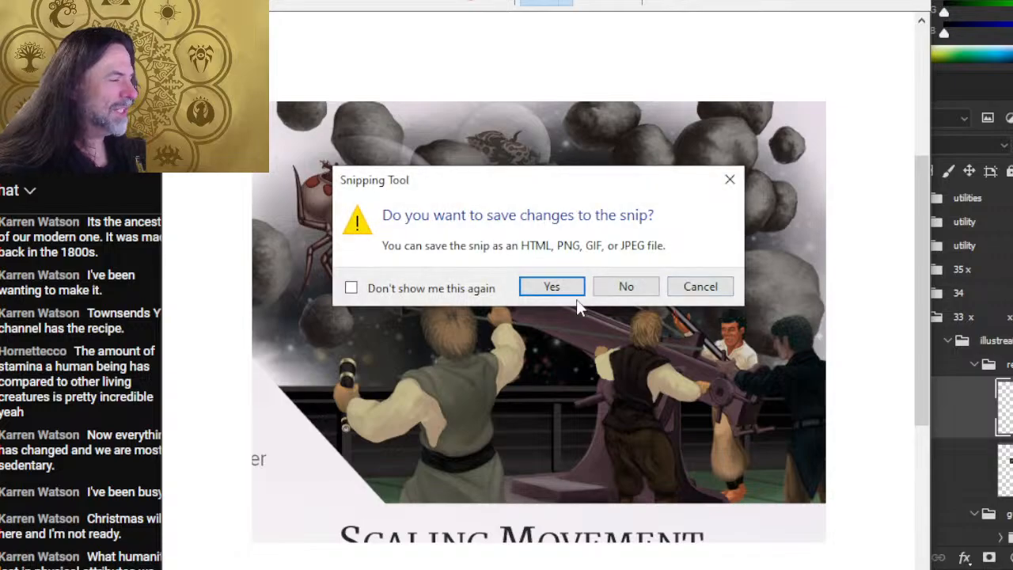
pyautogui.click(611, 288)
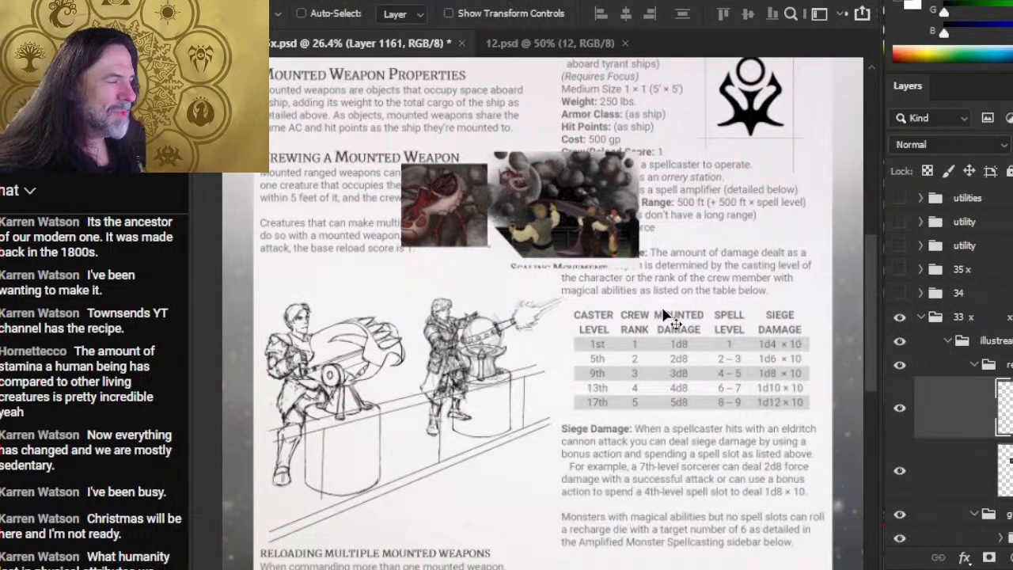
# Examine the 12.psd page as a whole and its ballista illustration up close, and close the document.
pyautogui.click(563, 37)
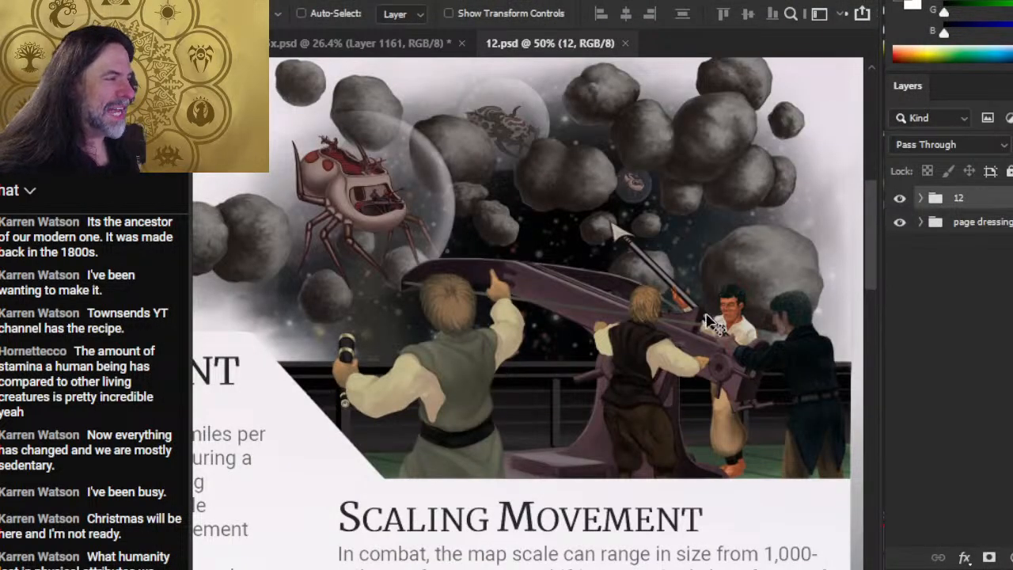
pyautogui.press('z')
pyautogui.hotkey('ctrl', '0')
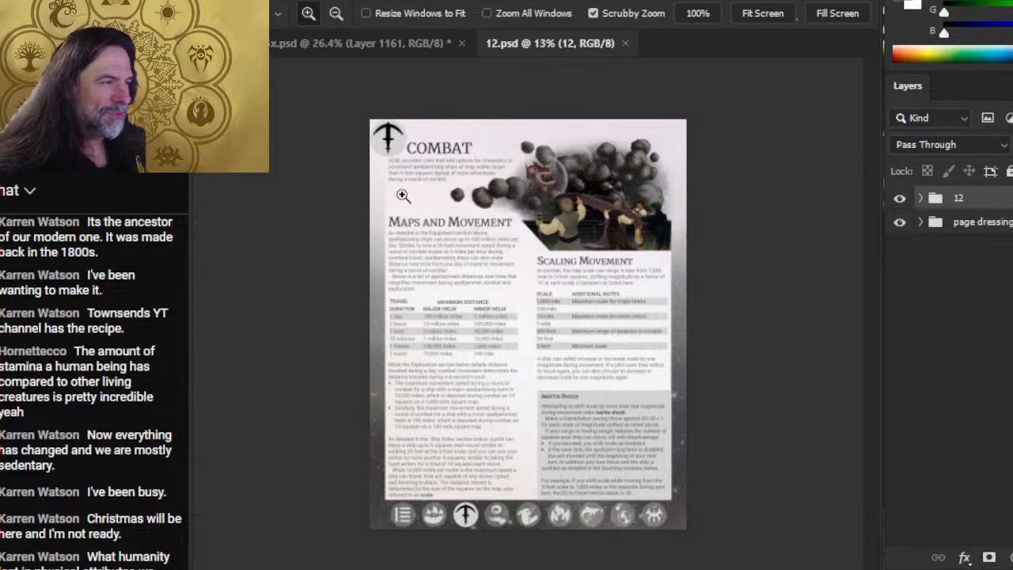
pyautogui.moveTo(478, 204); pyautogui.dragTo(524, 215)
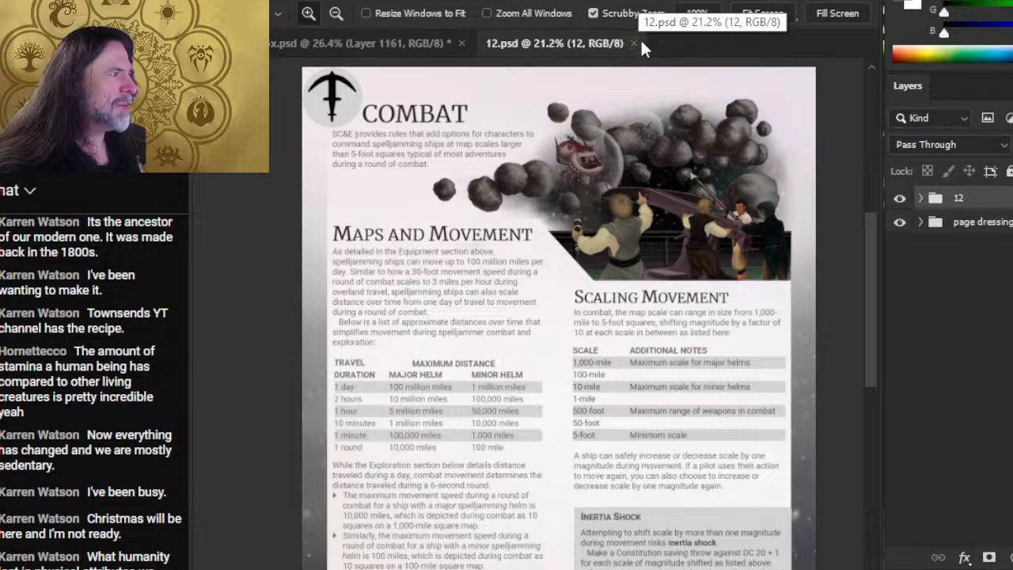
pyautogui.moveTo(766, 253); pyautogui.dragTo(823, 309)
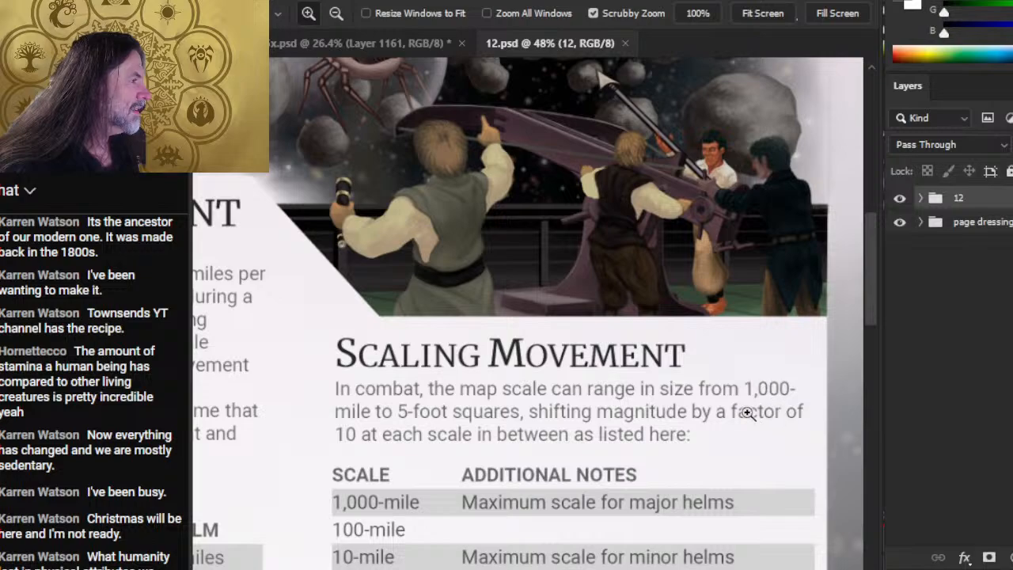
pyautogui.click(624, 43)
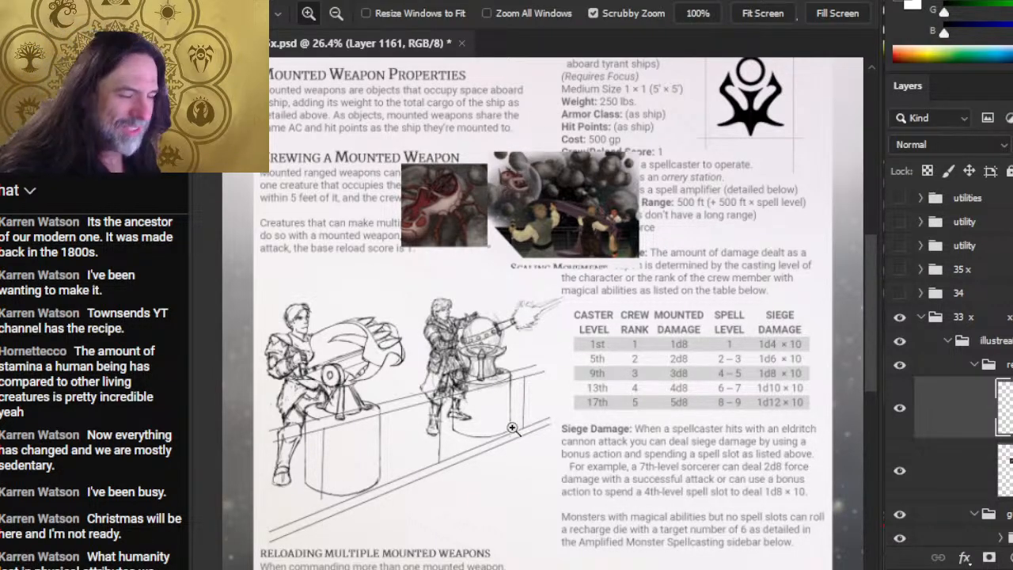
# Sample a dark maroon from the weapon platform in the pasted spider-ship reference as the painting colour.
pyautogui.moveTo(470, 368); pyautogui.dragTo(542, 379)
pyautogui.moveTo(459, 252); pyautogui.dragTo(347, 413)
pyautogui.moveTo(467, 284); pyautogui.dragTo(494, 305)
pyautogui.moveTo(358, 342); pyautogui.dragTo(654, 470)
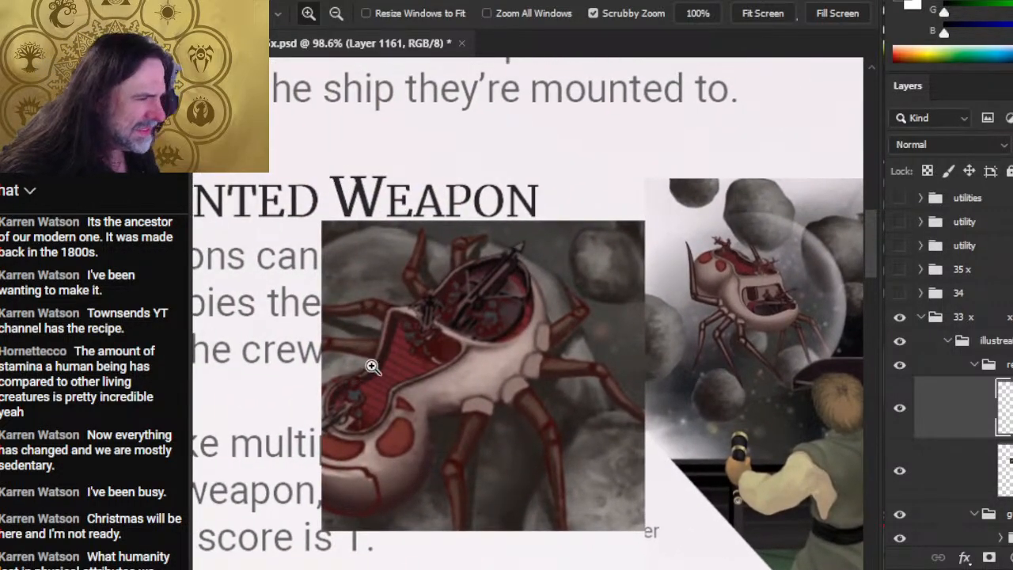
pyautogui.moveTo(355, 370); pyautogui.dragTo(426, 395)
pyautogui.press('b')
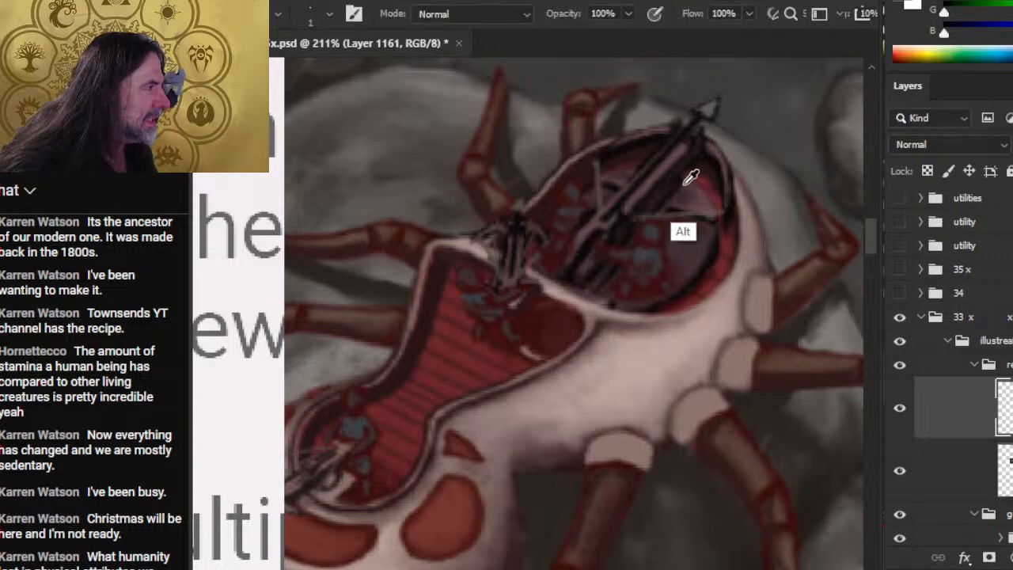
pyautogui.keyDown('alt'); pyautogui.click(703, 200); pyautogui.keyUp('alt')
pyautogui.press('z')
pyautogui.moveTo(725, 362); pyautogui.dragTo(557, 328)
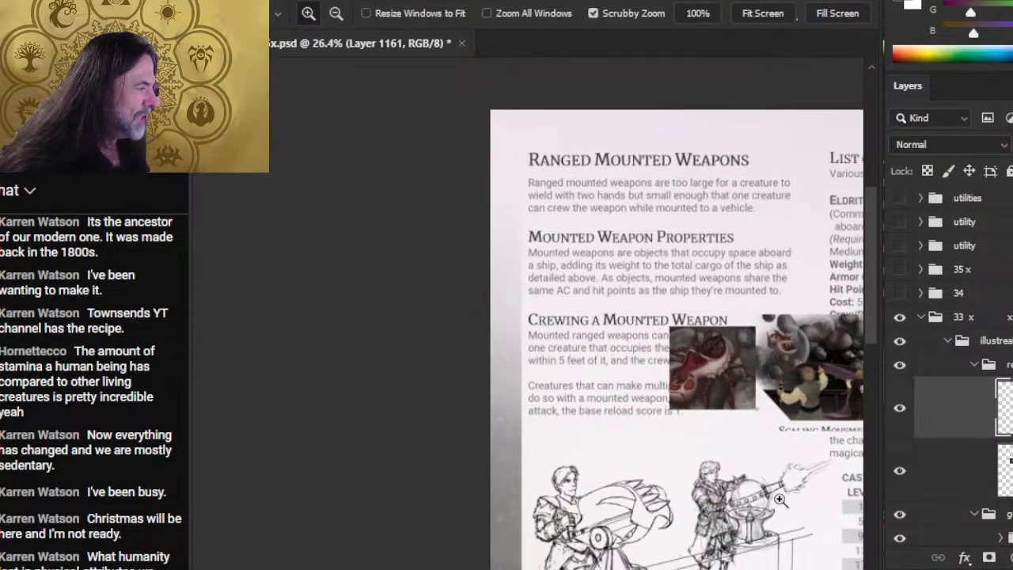
# Collapse the ref group and the expanded subgroup inside the sketch group in the layer list.
pyautogui.click(970, 368)
pyautogui.scroll(-3, 950, 356)
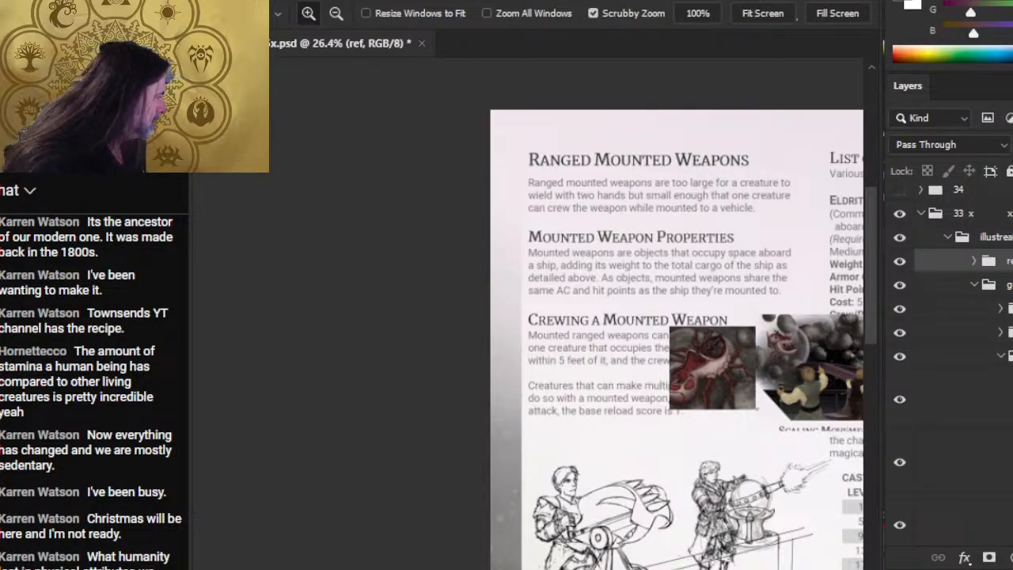
pyautogui.scroll(-3, 949, 364)
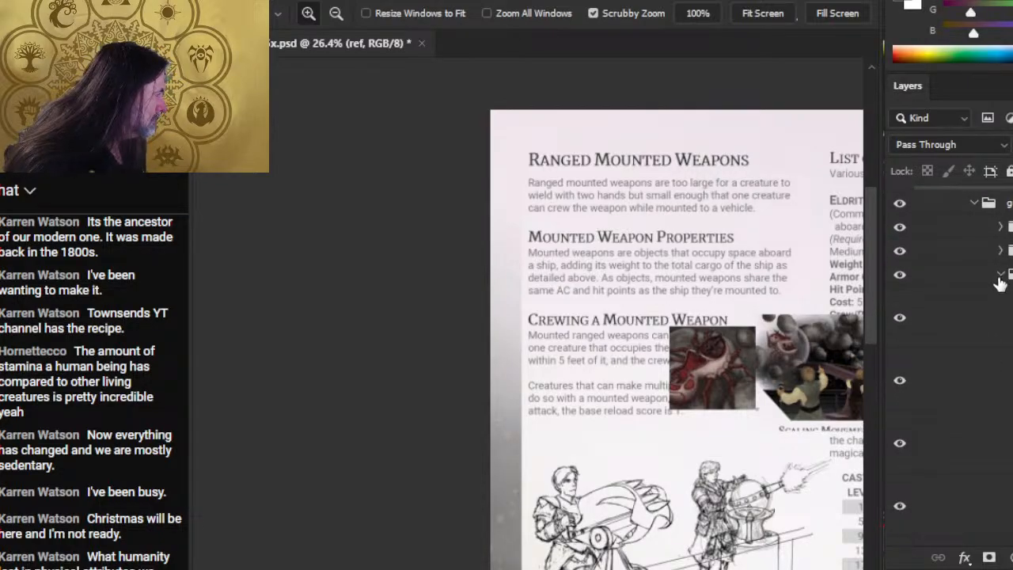
pyautogui.click(999, 276)
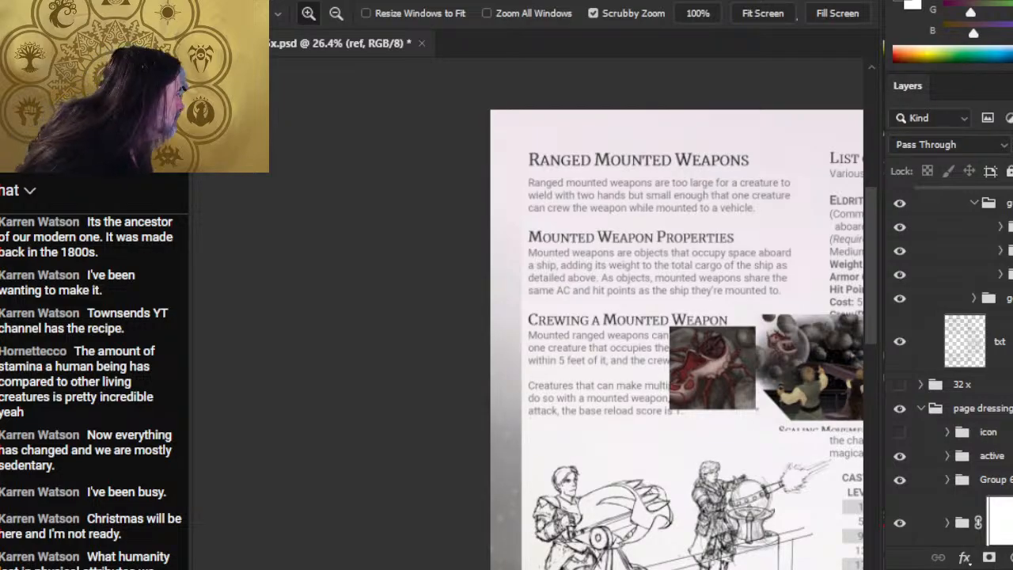
# Put the flingwer copy group into a new group named flinger and rename the inner group line.
pyautogui.click(1008, 251)
pyautogui.click(1000, 250)
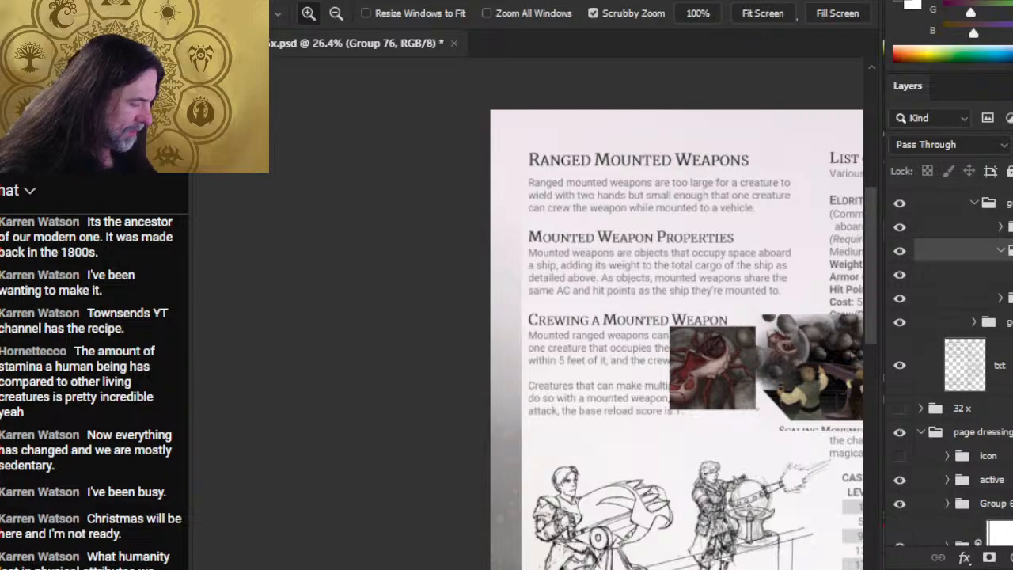
pyautogui.press('Return')
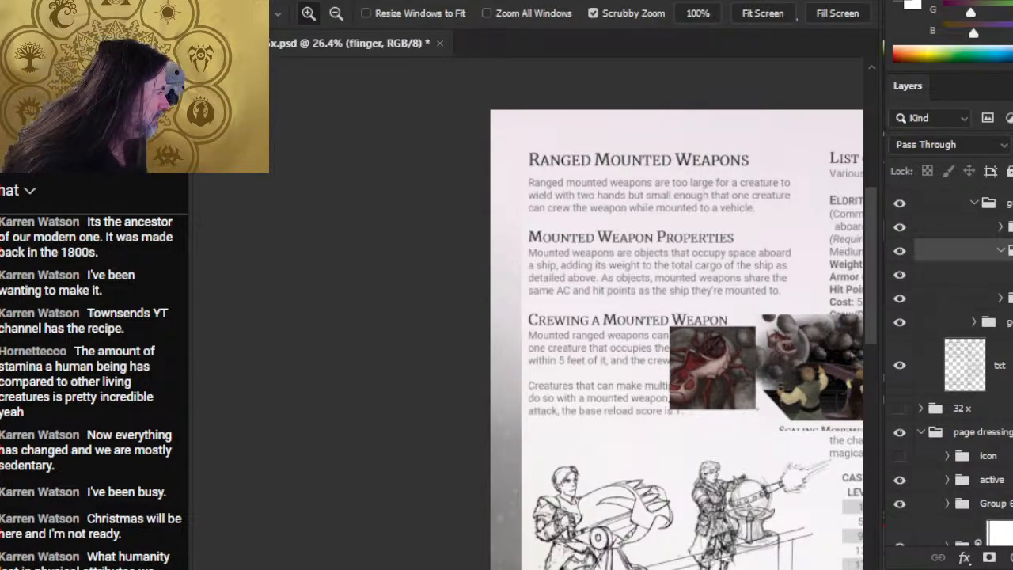
pyautogui.click(1004, 274)
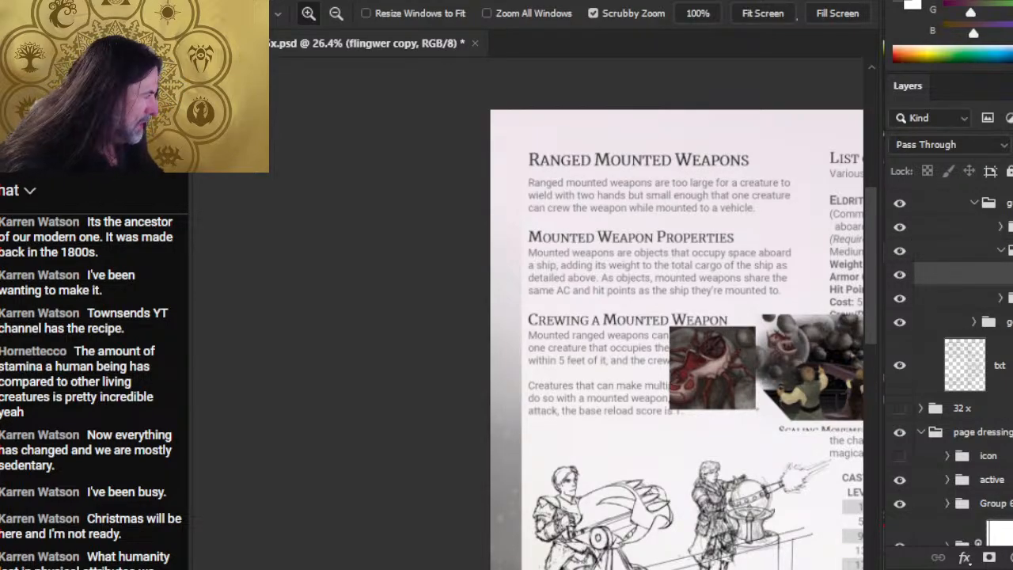
pyautogui.press('Return')
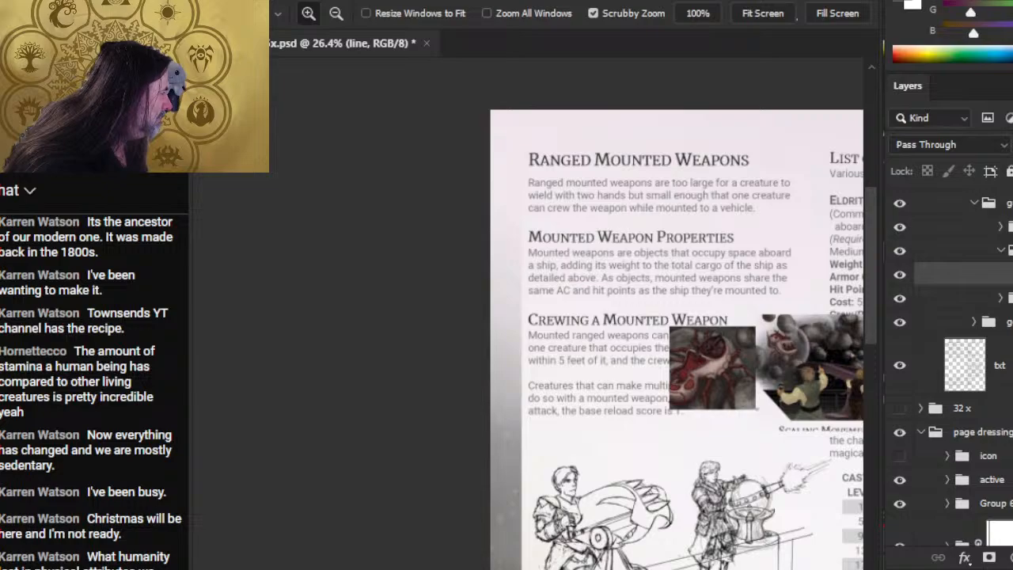
# Put the eldritch cannon group into a new group named eldritch and rename the inner group line.
pyautogui.click(1006, 298)
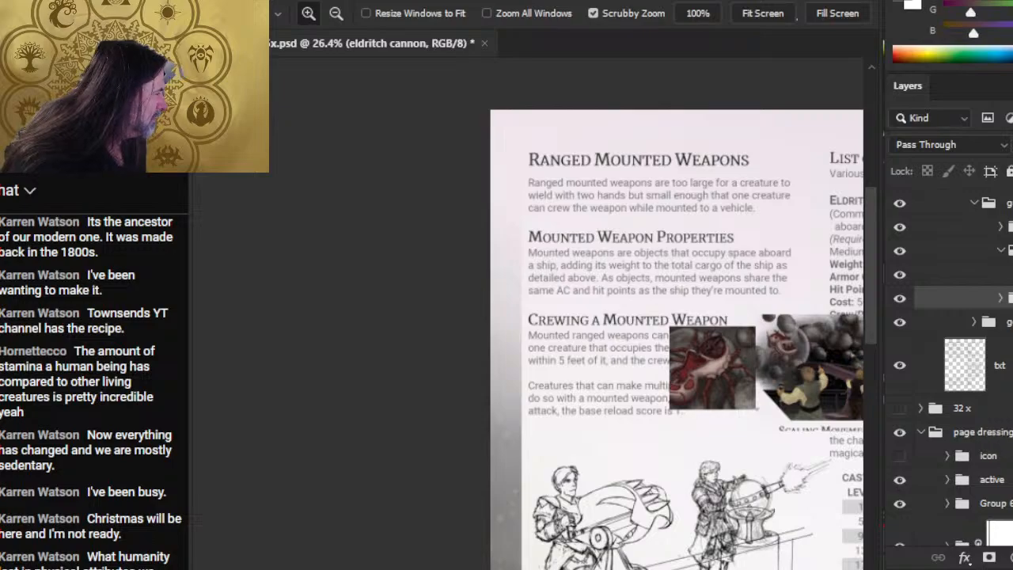
pyautogui.click(1000, 297)
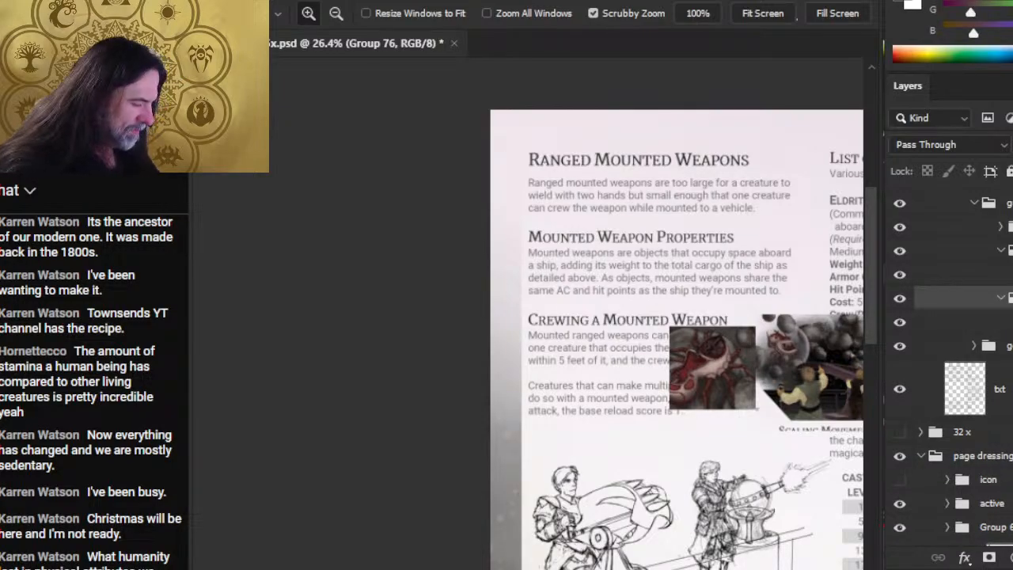
pyautogui.hotkey('alt', '[')
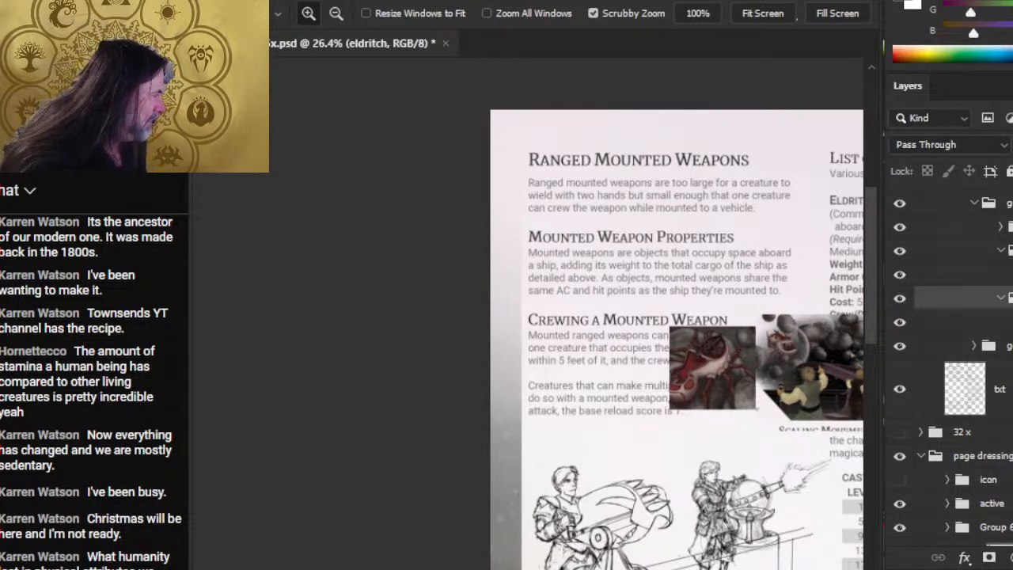
pyautogui.hotkey('alt', '[')
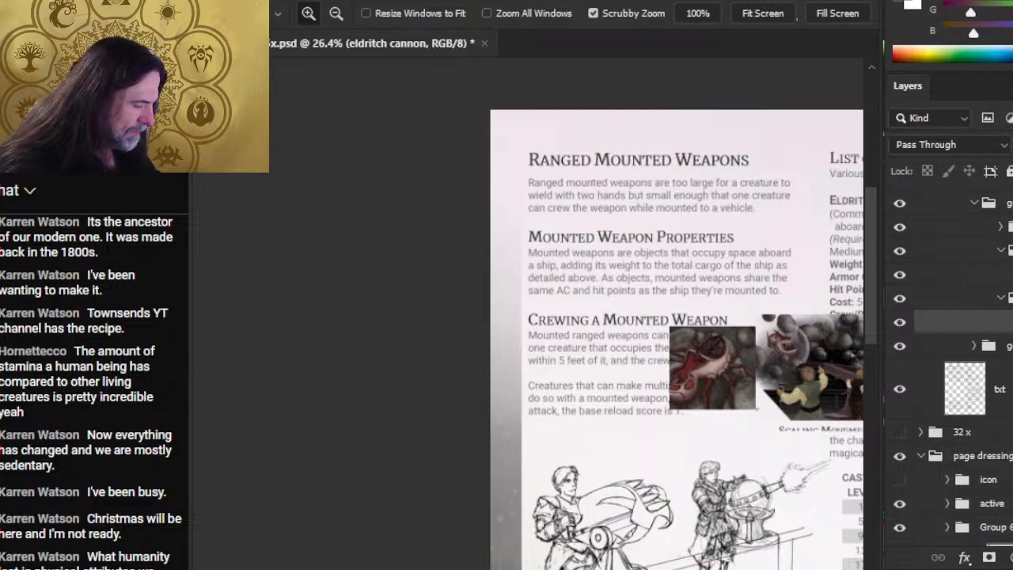
pyautogui.hotkey('alt', '[')
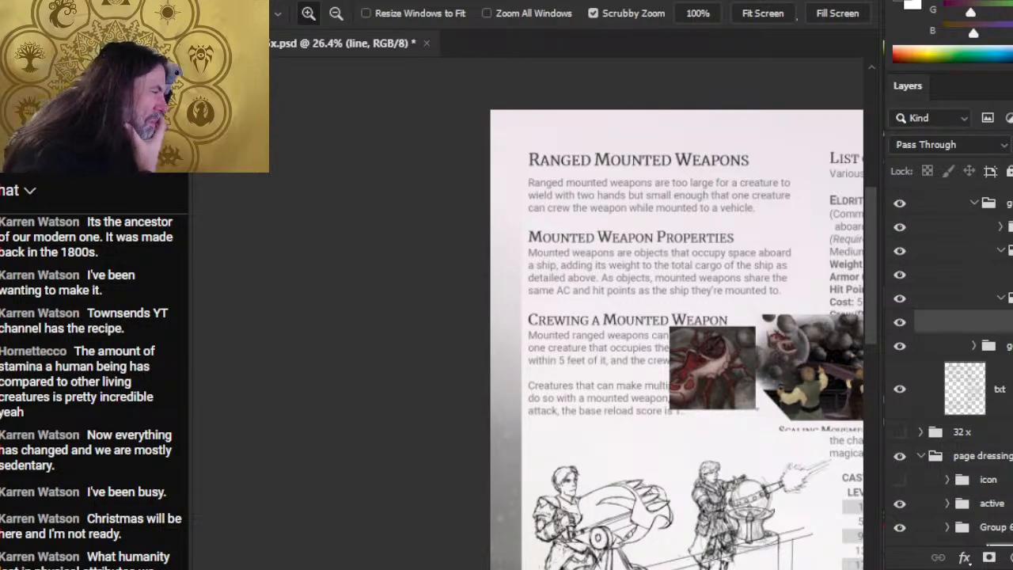
# Add a new layer below the line-art groups and block in the upper body of the first figure's weapon with the sampled maroon.
pyautogui.hotkey('alt', '[')
pyautogui.hotkey('ctrl', 'alt', 'shift', 'n')
pyautogui.moveTo(540, 489)
pyautogui.mouseDown()
pyautogui.moveTo(709, 270)
pyautogui.moveTo(613, 270)
pyautogui.moveTo(712, 316)
pyautogui.moveTo(582, 298)
pyautogui.mouseUp()
pyautogui.press(']')
pyautogui.press(']')
pyautogui.press(']')
pyautogui.press(']')
pyautogui.press(']')
pyautogui.press(']')
pyautogui.press(']')
pyautogui.press(']')
pyautogui.press(']')
pyautogui.press(']')
pyautogui.press(']')
pyautogui.press(']')
pyautogui.moveTo(575, 261)
pyautogui.mouseDown()
pyautogui.moveTo(558, 261)
pyautogui.moveTo(578, 269)
pyautogui.moveTo(594, 237)
pyautogui.moveTo(621, 231)
pyautogui.moveTo(635, 251)
pyautogui.moveTo(628, 257)
pyautogui.moveTo(641, 237)
pyautogui.moveTo(617, 232)
pyautogui.mouseUp()
# Reduce the brush size to 8 and set the eraser size to 15 for refining the edge of the maroon fill.
pyautogui.press('[')
pyautogui.press('[')
pyautogui.press('[')
pyautogui.press('[')
pyautogui.press('[')
pyautogui.press('[')
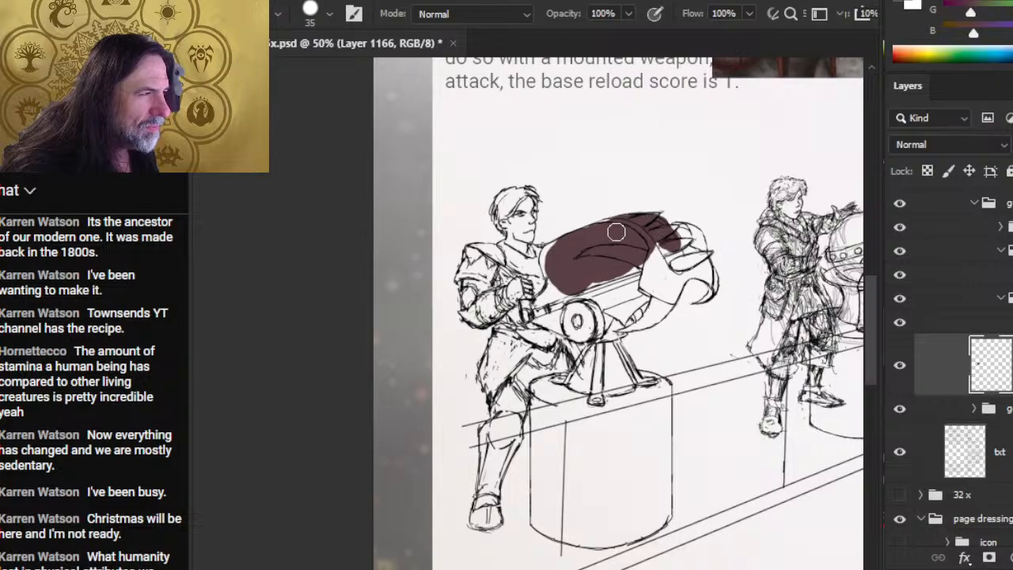
pyautogui.press('[')
pyautogui.press('[')
pyautogui.press('[')
pyautogui.press('[')
pyautogui.press('[')
pyautogui.press('[')
pyautogui.press('[')
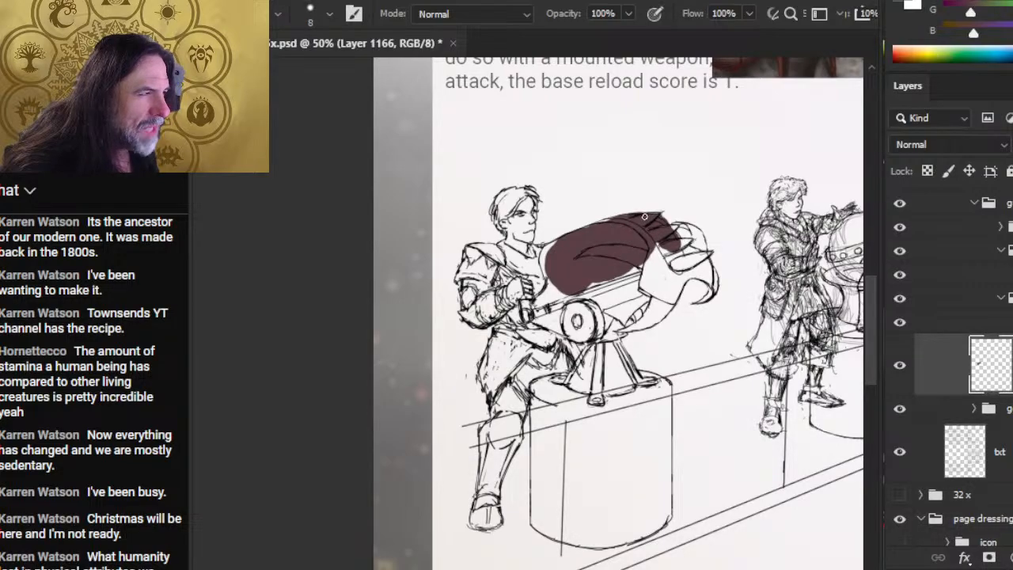
pyautogui.press('e')
pyautogui.press(']')
pyautogui.press(']')
pyautogui.press(']')
pyautogui.press(']')
pyautogui.press(']')
pyautogui.press(']')
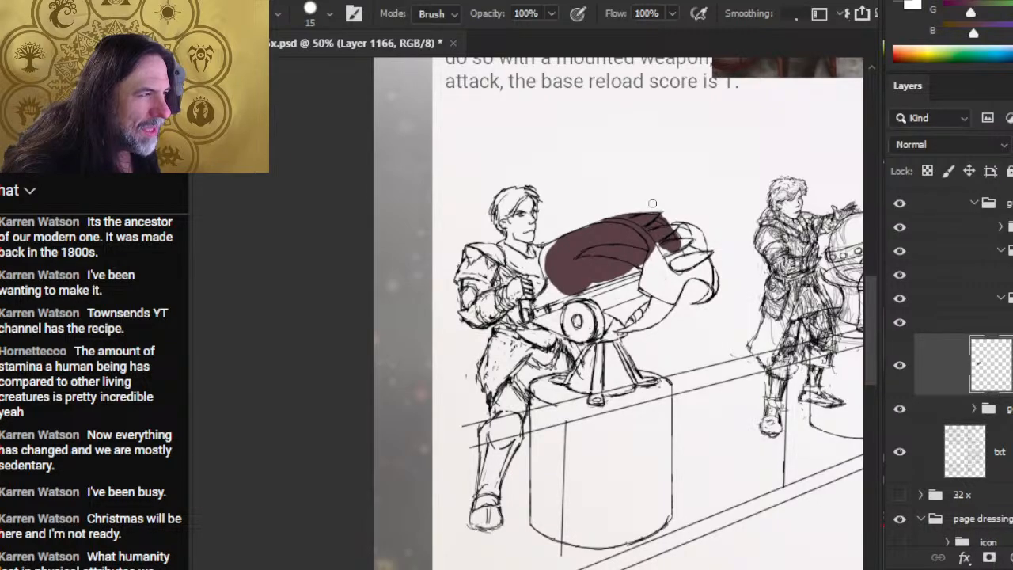
pyautogui.press('b')
pyautogui.keyDown('alt'); pyautogui.click(609, 238); pyautogui.keyUp('alt')
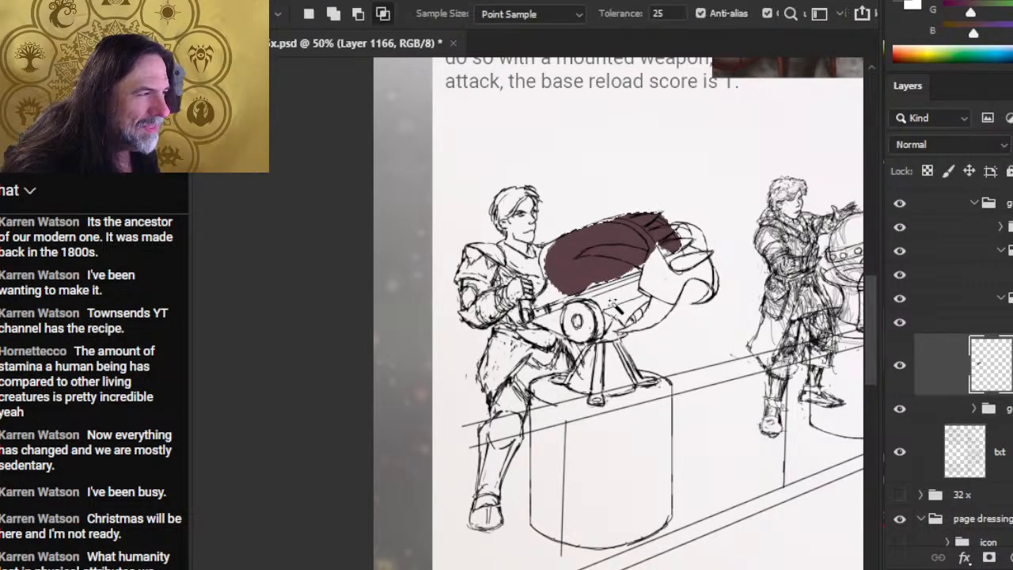
pyautogui.moveTo(612, 239); pyautogui.dragTo(564, 252)
pyautogui.hotkey('ctrl', 'z')
pyautogui.hotkey('ctrl', 'd')
# Refine the upper and rear edges of the weapon's maroon fill with the brush and eraser, extending it down toward the grip.
pyautogui.press('x')
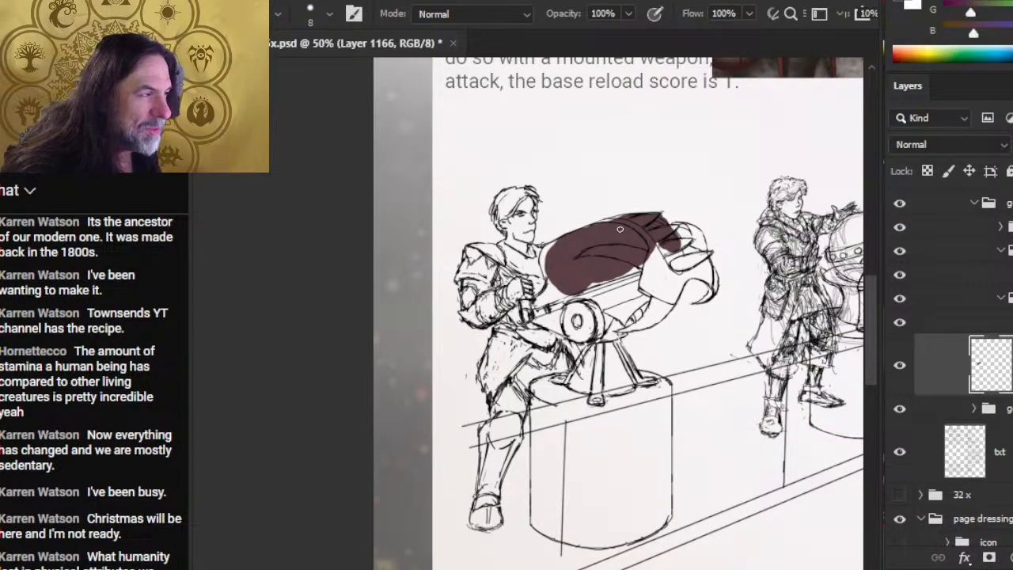
pyautogui.press('e')
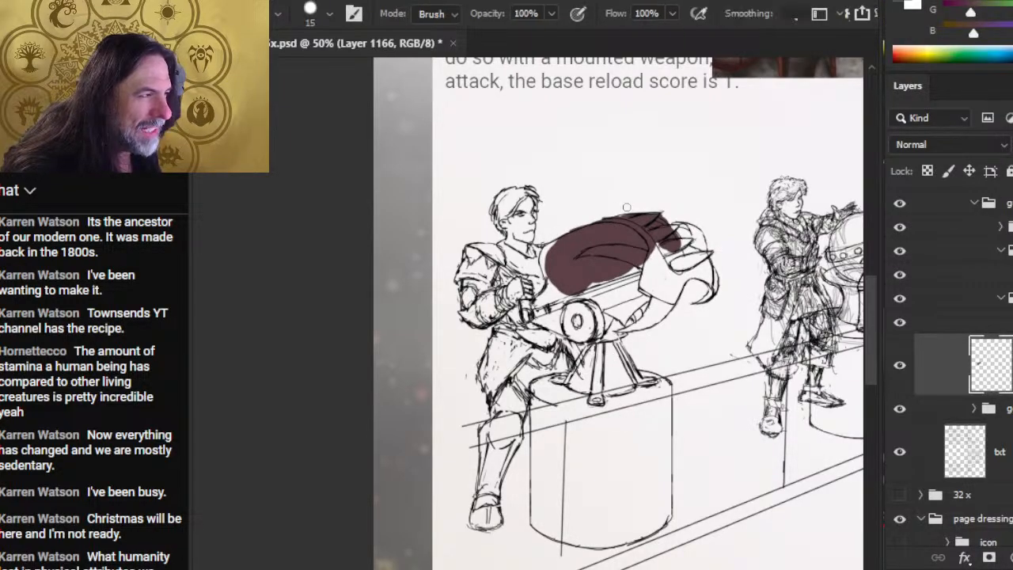
pyautogui.press('b')
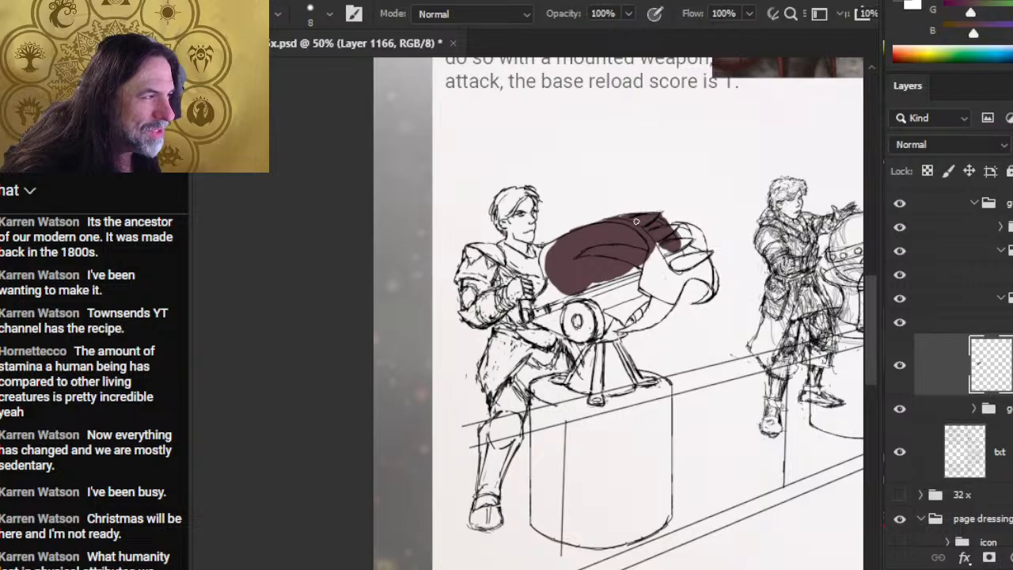
pyautogui.press('e')
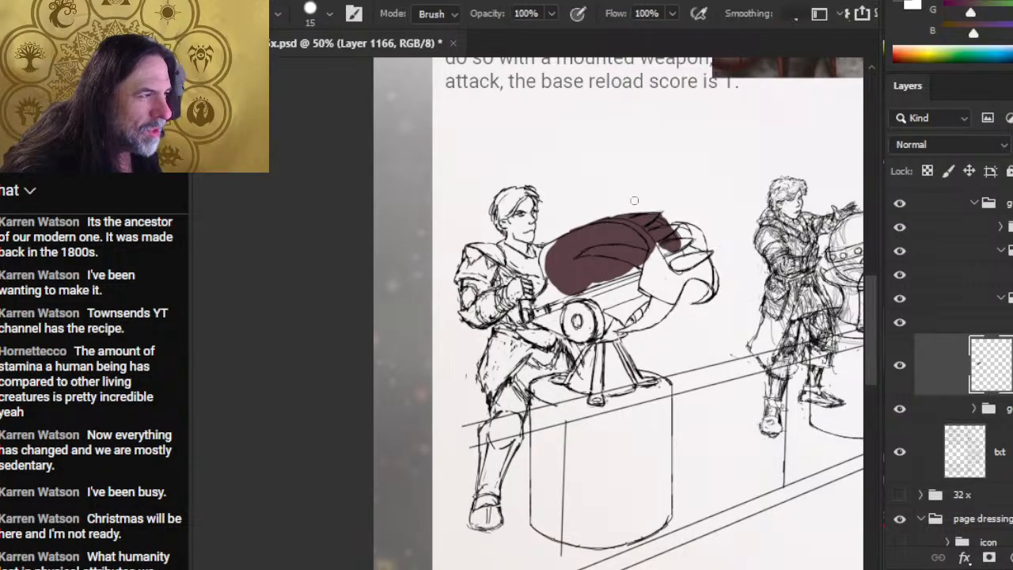
pyautogui.press('b')
pyautogui.press('e')
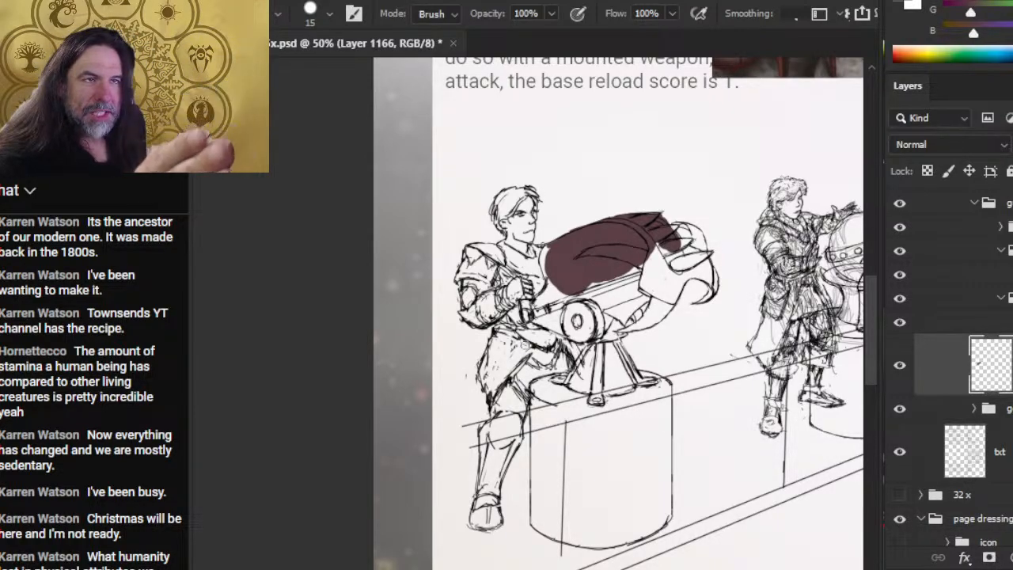
pyautogui.press('b')
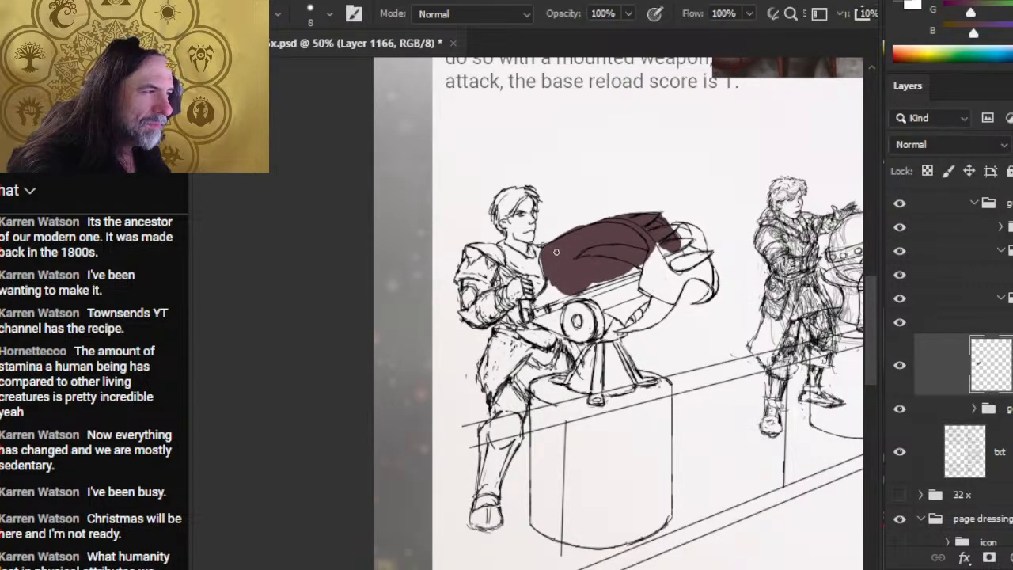
pyautogui.moveTo(551, 279)
pyautogui.mouseDown()
pyautogui.moveTo(548, 299)
pyautogui.moveTo(564, 321)
pyautogui.mouseUp()
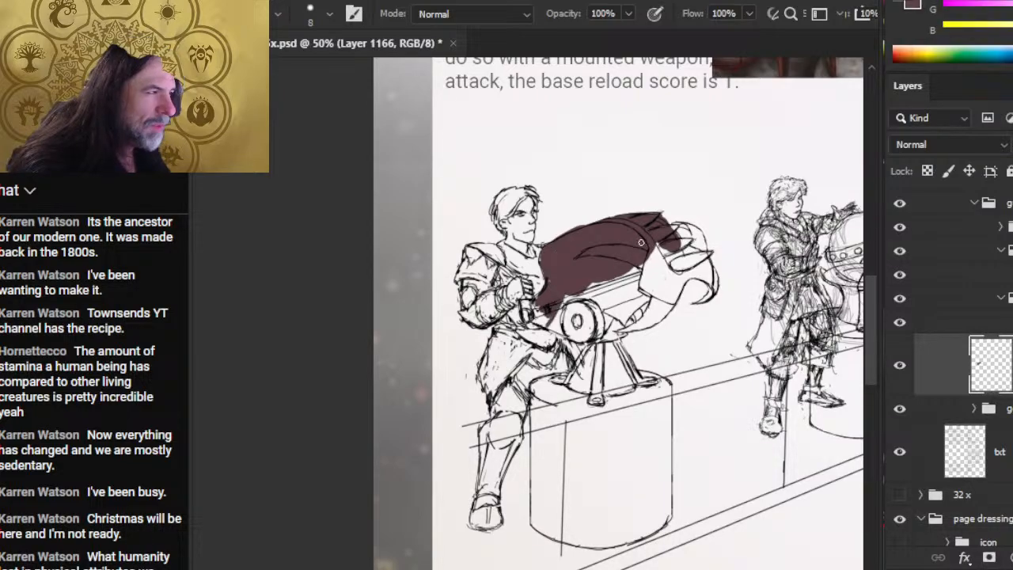
pyautogui.press('[')
pyautogui.press('[')
pyautogui.press('[')
pyautogui.click(574, 259)
pyautogui.keyDown('shift'); pyautogui.click(546, 307); pyautogui.keyUp('shift')
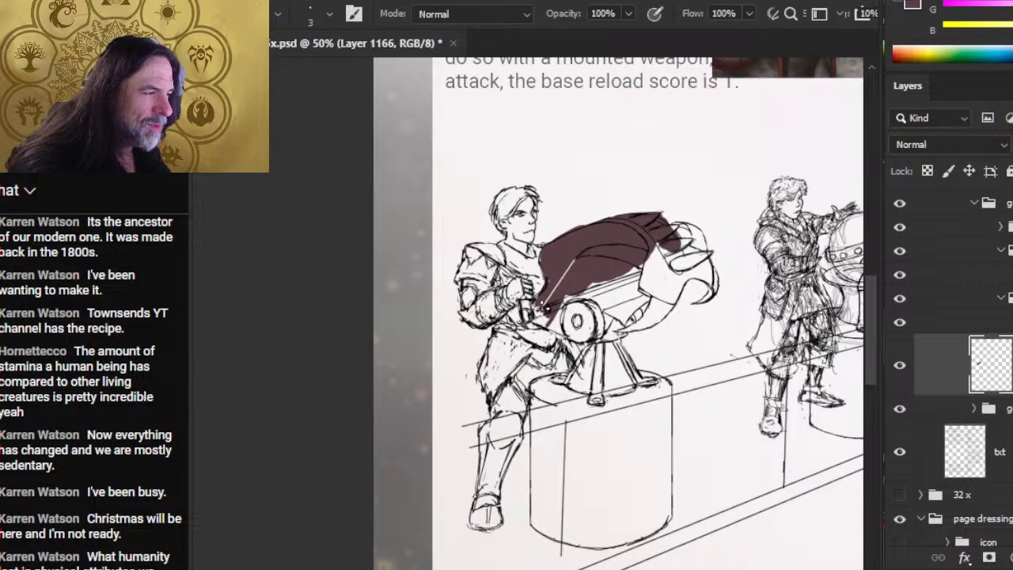
pyautogui.press('ctrl')
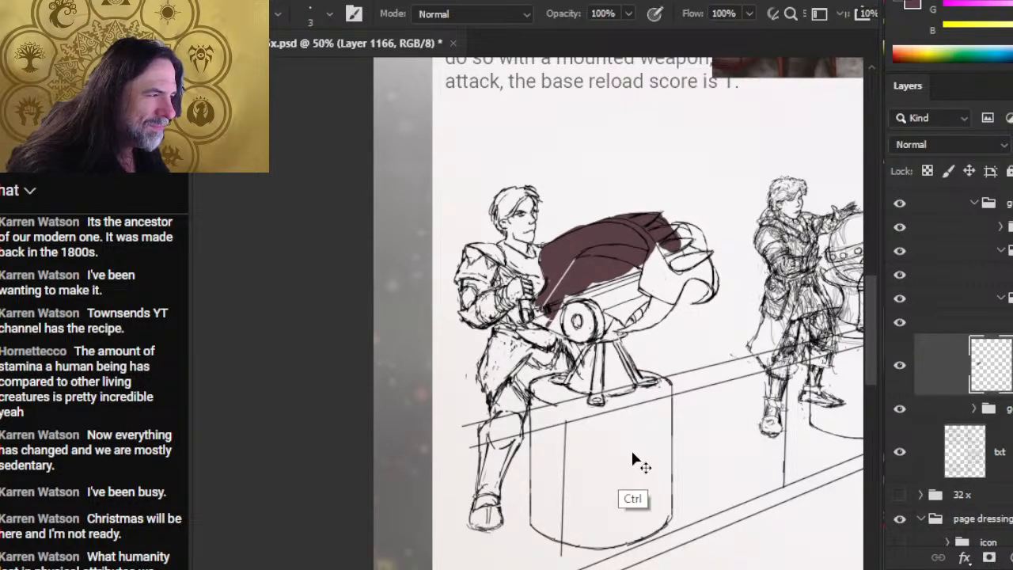
pyautogui.hotkey('ctrl', 'z')
# Set the brush size to 25 and fill the weapon's grip end, wheel and lower body with maroon.
pyautogui.press('x')
pyautogui.press(']')
pyautogui.press(']')
pyautogui.press(']')
pyautogui.press(']')
pyautogui.press(']')
pyautogui.press(']')
pyautogui.press(']')
pyautogui.press(']')
pyautogui.press(']')
pyautogui.press(']')
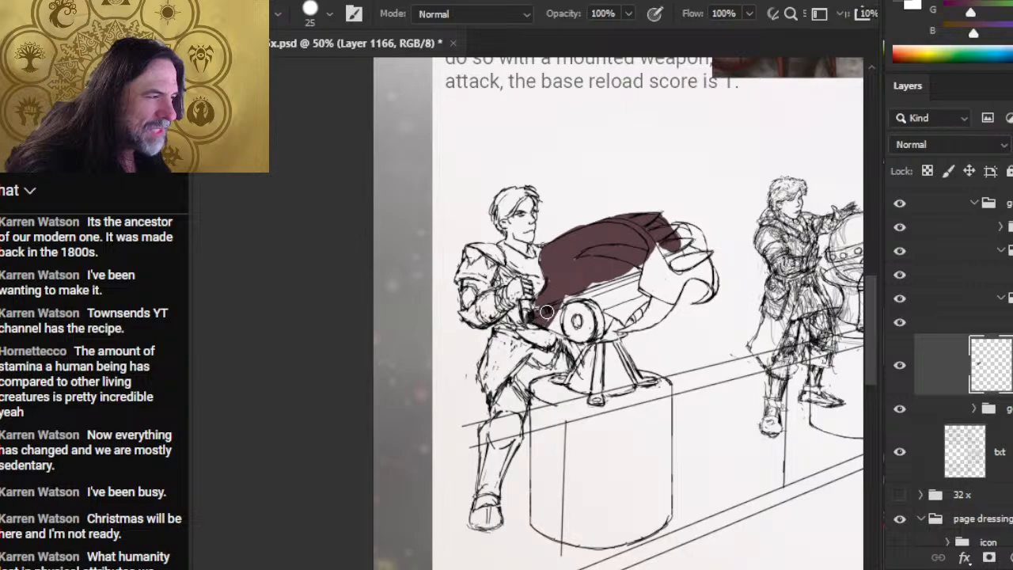
pyautogui.moveTo(554, 323)
pyautogui.mouseDown()
pyautogui.moveTo(574, 336)
pyautogui.moveTo(565, 303)
pyautogui.moveTo(580, 296)
pyautogui.moveTo(521, 316)
pyautogui.mouseUp()
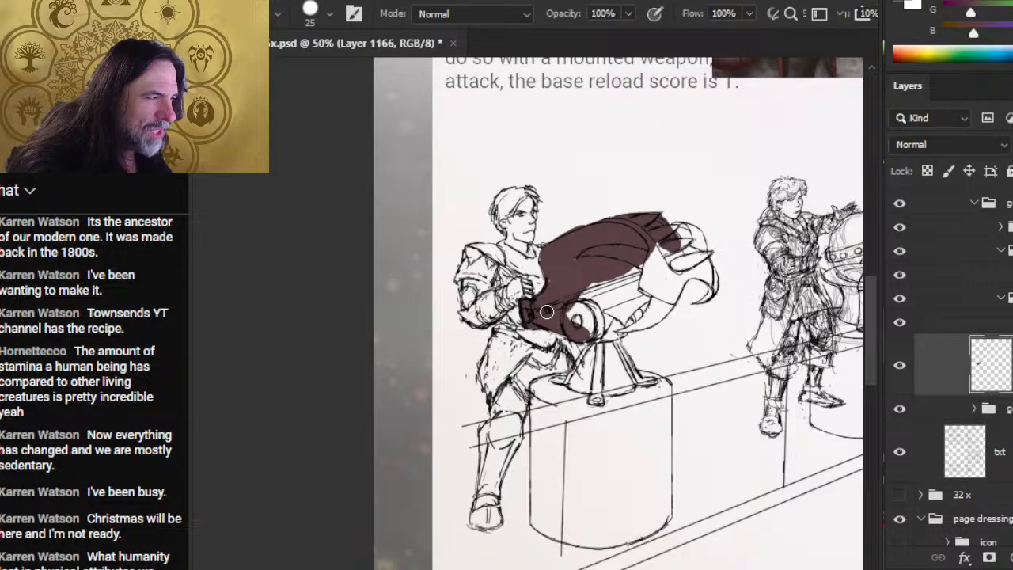
pyautogui.moveTo(602, 300)
pyautogui.mouseDown()
pyautogui.moveTo(585, 326)
pyautogui.moveTo(595, 339)
pyautogui.mouseUp()
pyautogui.moveTo(546, 306)
pyautogui.mouseDown()
pyautogui.moveTo(606, 350)
pyautogui.moveTo(608, 332)
pyautogui.moveTo(591, 322)
pyautogui.moveTo(610, 324)
pyautogui.moveTo(623, 293)
pyautogui.moveTo(636, 320)
pyautogui.moveTo(634, 302)
pyautogui.moveTo(588, 297)
pyautogui.moveTo(645, 261)
pyautogui.moveTo(649, 286)
pyautogui.moveTo(661, 251)
pyautogui.mouseUp()
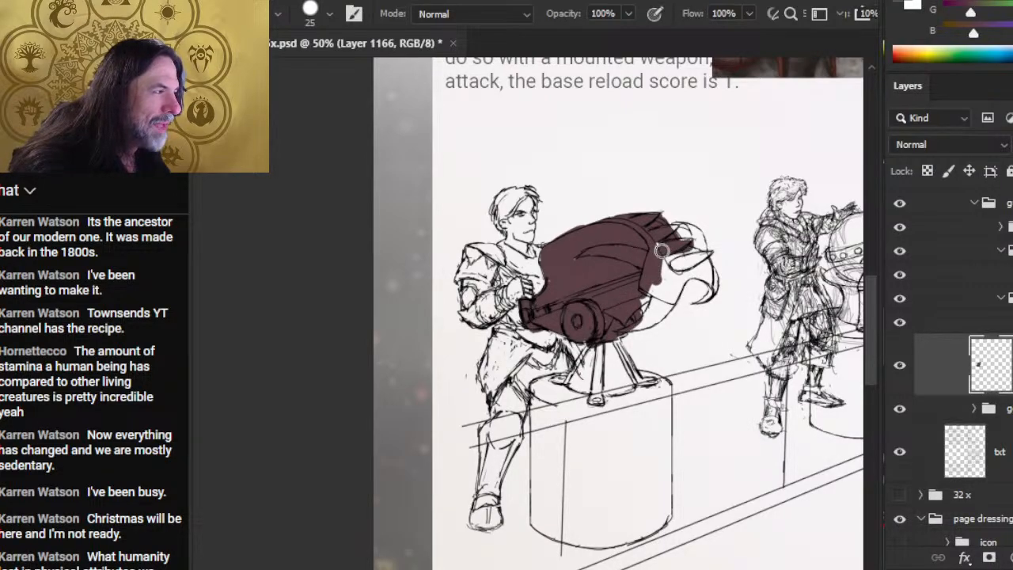
# Reduce the brush size to 9 and paint the upper prongs at the weapon's front maroon.
pyautogui.press('[')
pyautogui.press('[')
pyautogui.press('[')
pyautogui.moveTo(823, 269); pyautogui.dragTo(630, 298)
pyautogui.press('[')
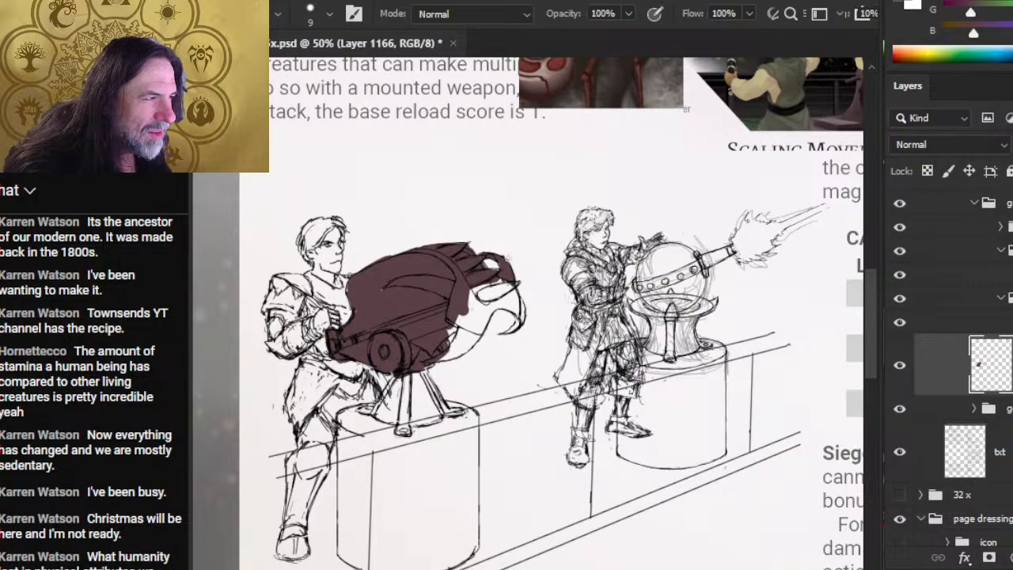
pyautogui.press('e')
pyautogui.press('b')
pyautogui.moveTo(516, 274)
pyautogui.mouseDown()
pyautogui.moveTo(475, 291)
pyautogui.moveTo(504, 269)
pyautogui.moveTo(490, 309)
pyautogui.moveTo(506, 298)
pyautogui.mouseUp()
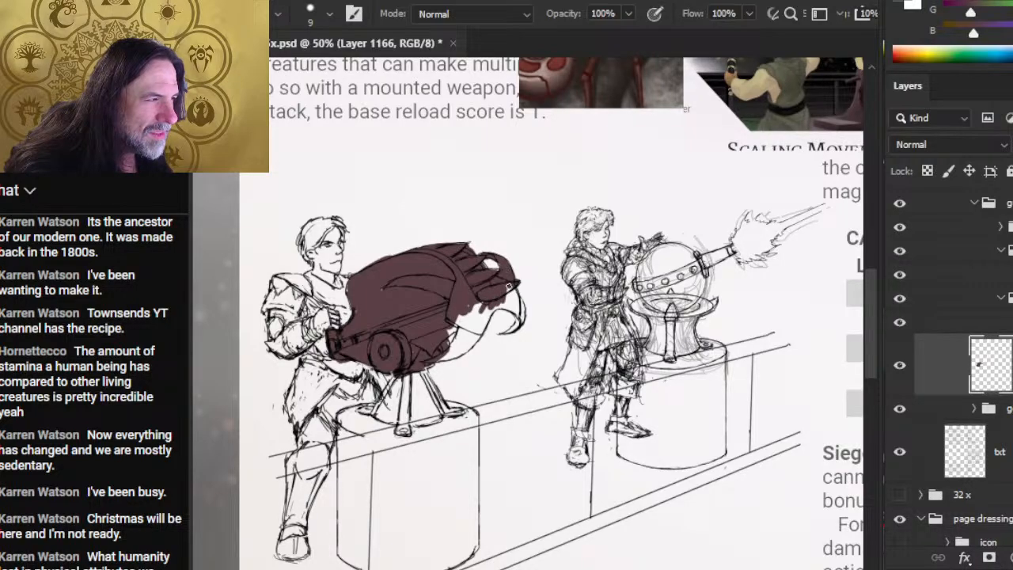
# Paint the curved hook at the weapon's front maroon and erase the spill outside its outline.
pyautogui.press('e')
pyautogui.press('b')
pyautogui.moveTo(517, 290); pyautogui.dragTo(510, 293)
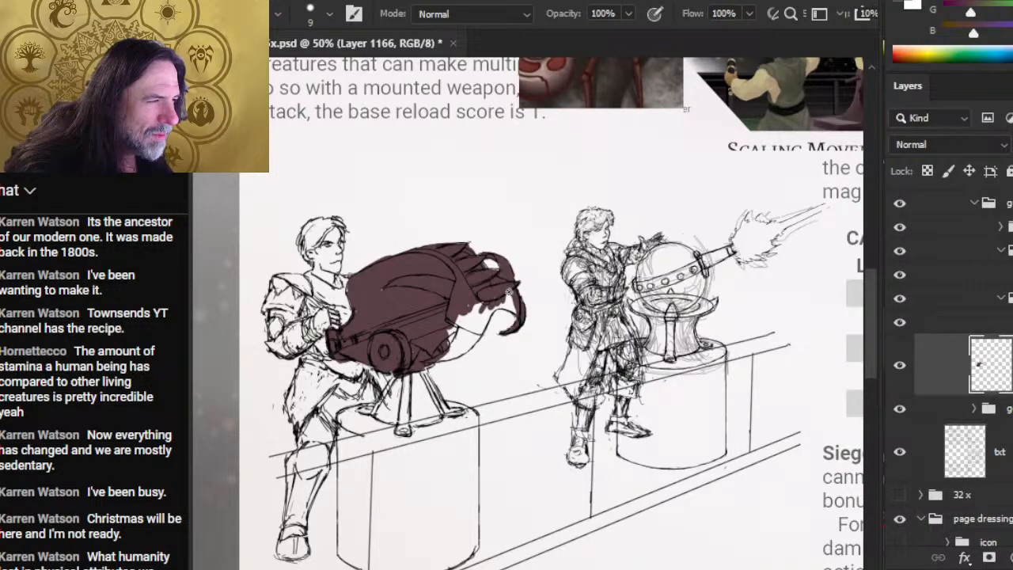
pyautogui.press('e')
pyautogui.moveTo(512, 337); pyautogui.dragTo(532, 321)
pyautogui.press('b')
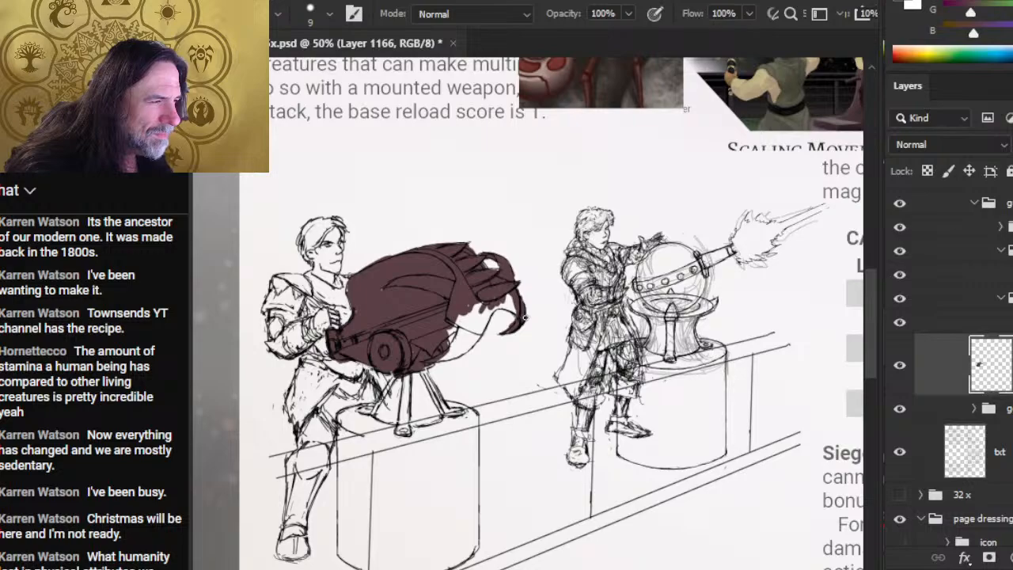
pyautogui.press('e')
pyautogui.press('b')
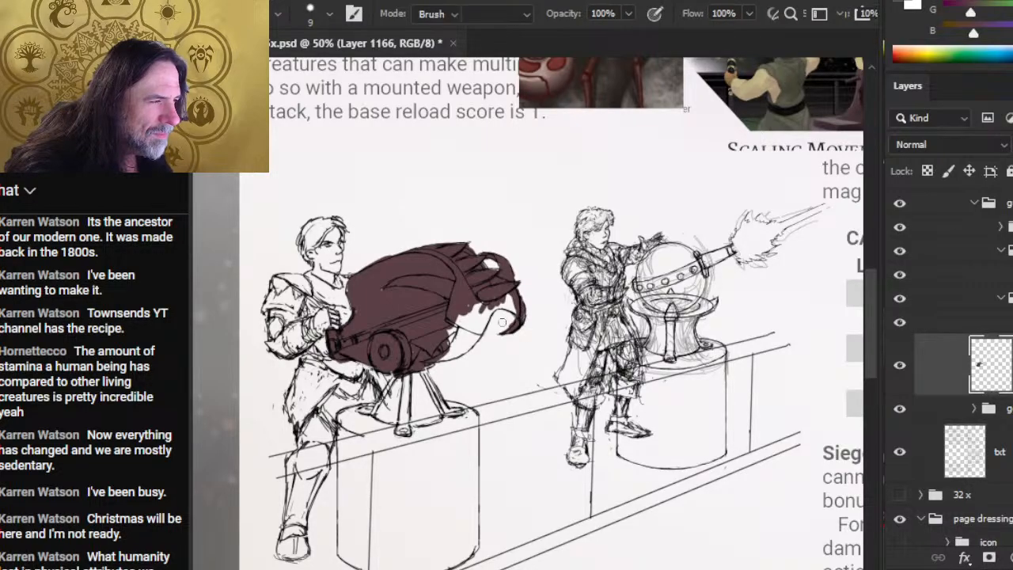
pyautogui.press('e')
# Switch to the SCE Layout 12-12 document in Word and examine the pages on amplifying spells and notable spells.
pyautogui.hotkey('alt', 'Tab')
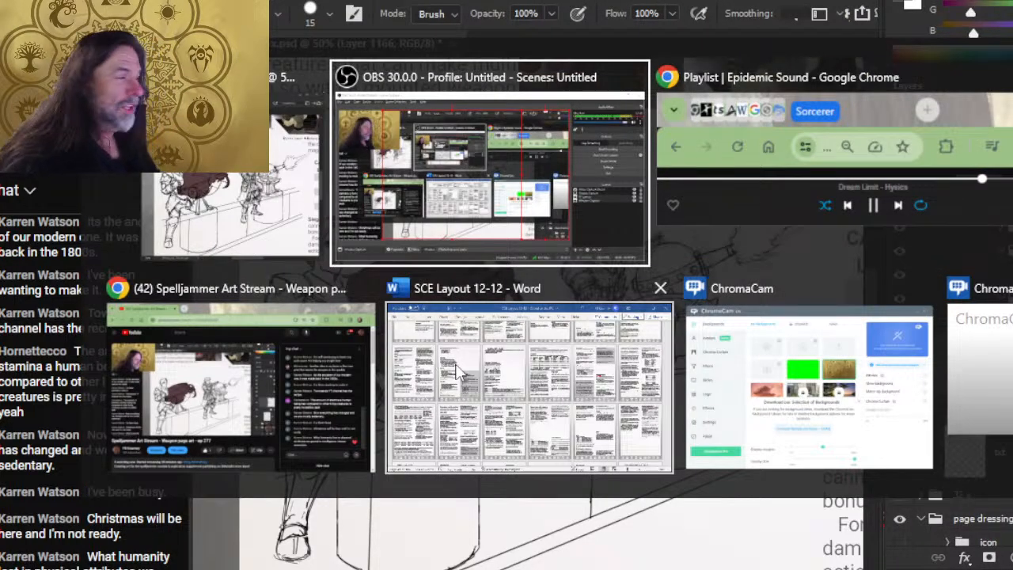
pyautogui.click(445, 284)
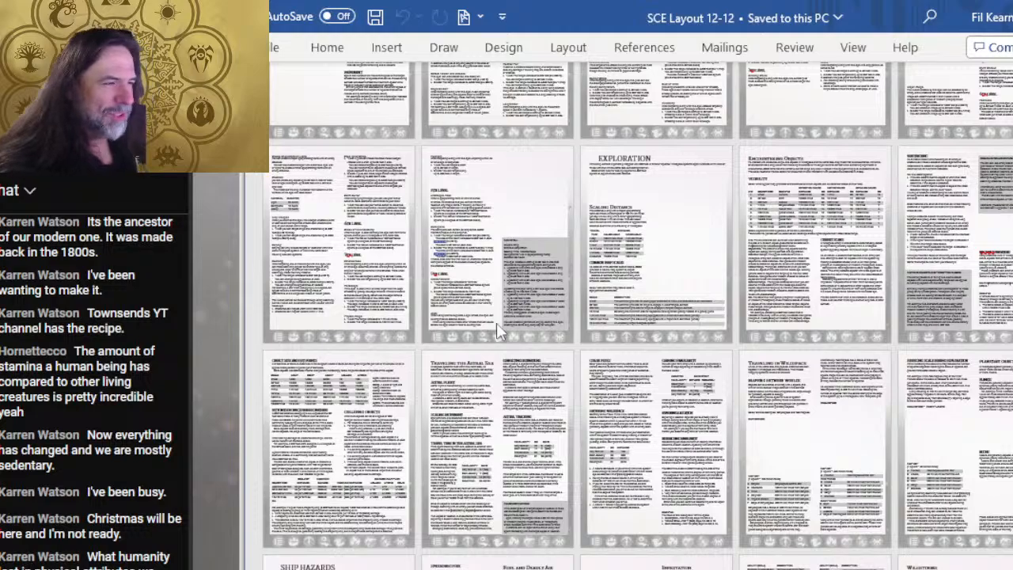
pyautogui.scroll(5, 537, 254)
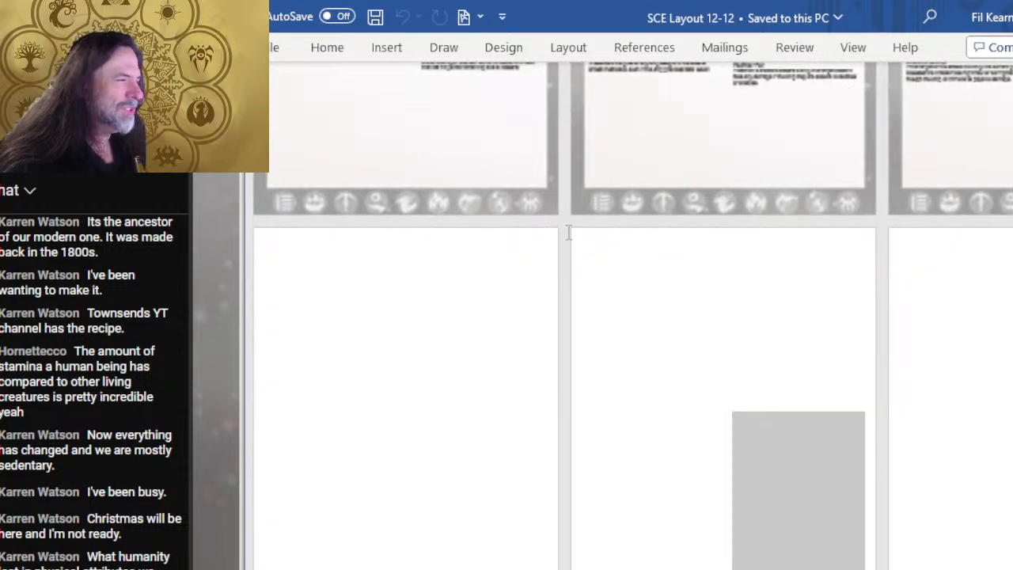
pyautogui.scroll(-3, 535, 237)
pyautogui.scroll(5, 532, 239)
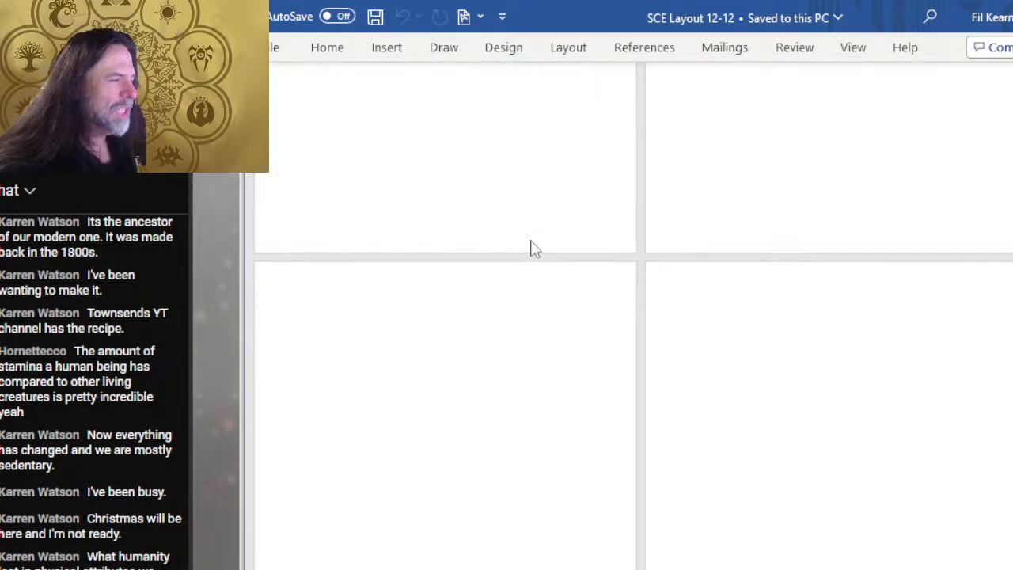
pyautogui.scroll(6, 559, 217)
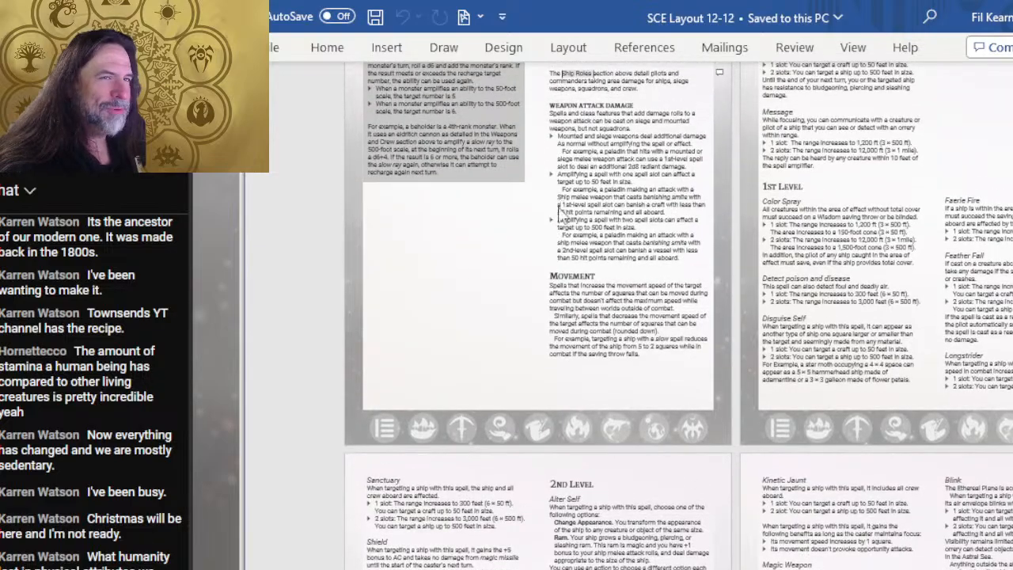
pyautogui.scroll(2, 559, 204)
pyautogui.scroll(-1, 541, 188)
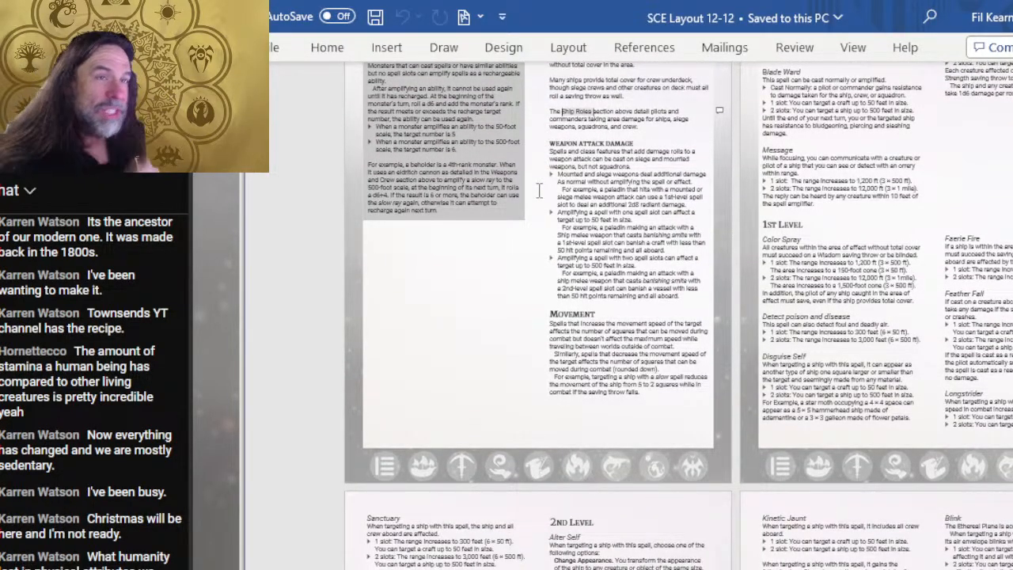
pyautogui.scroll(10, 801, 341)
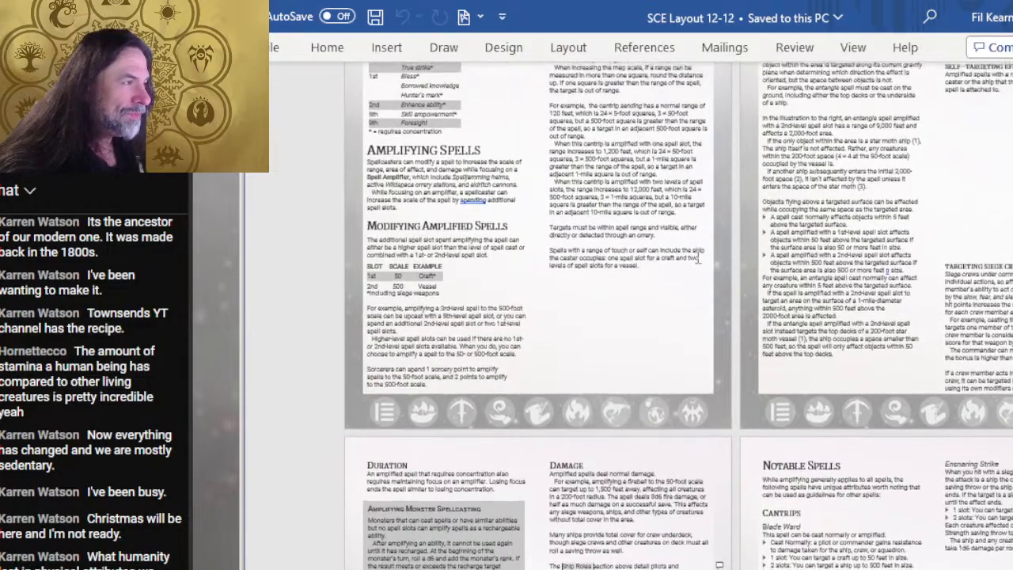
pyautogui.scroll(-10, 673, 246)
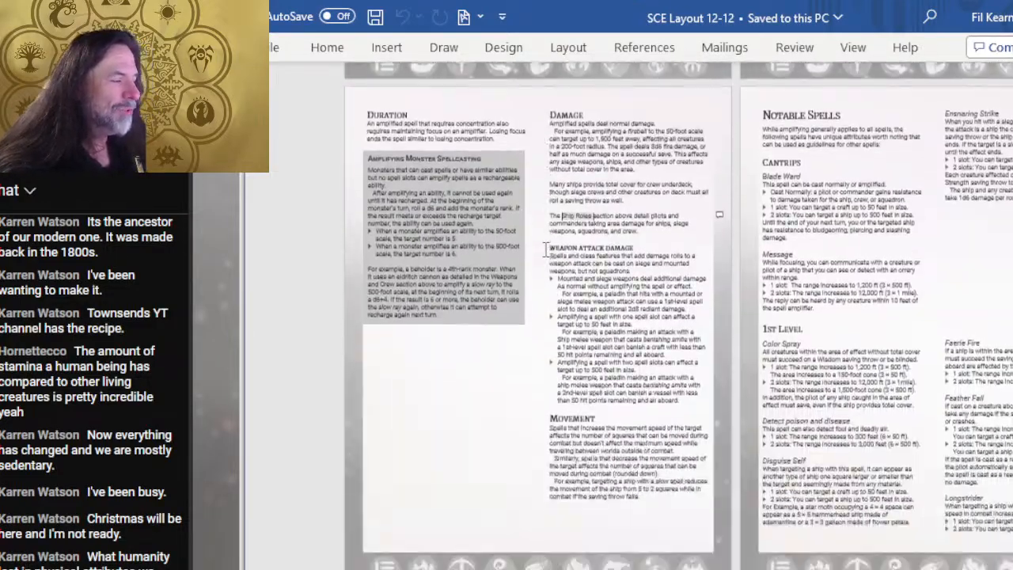
pyautogui.scroll(-8, 545, 251)
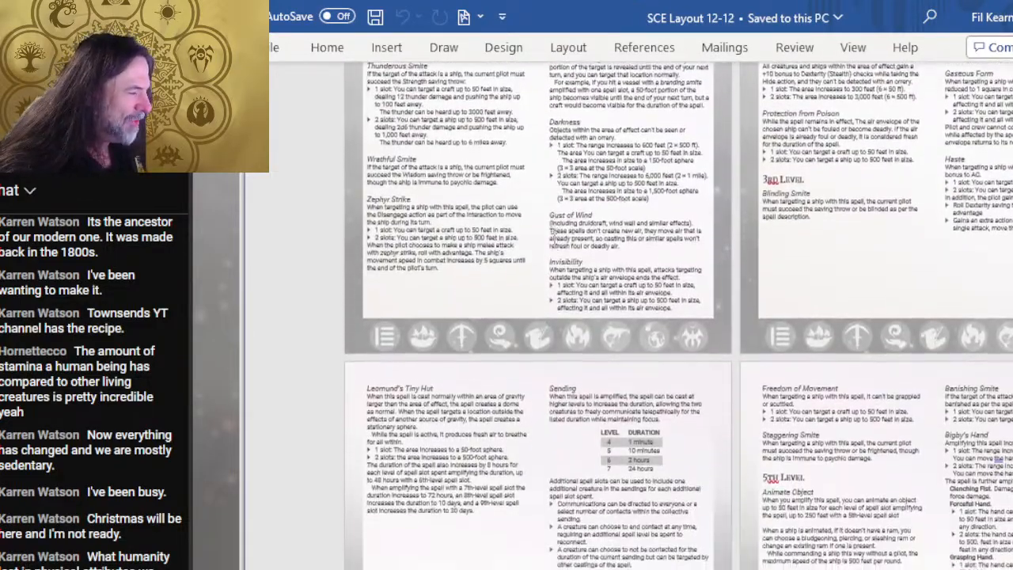
pyautogui.scroll(-10, 556, 239)
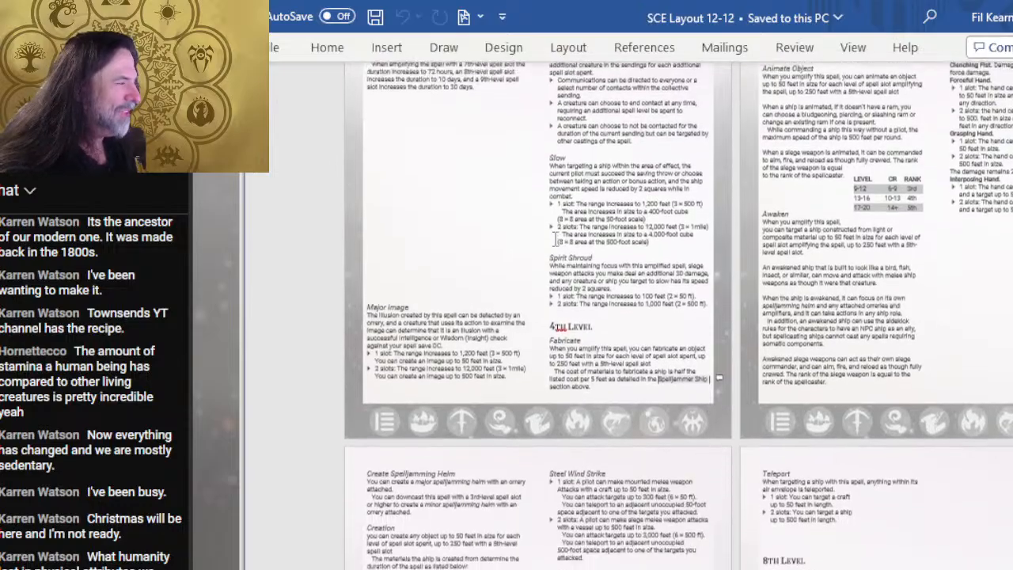
pyautogui.scroll(-6, 555, 237)
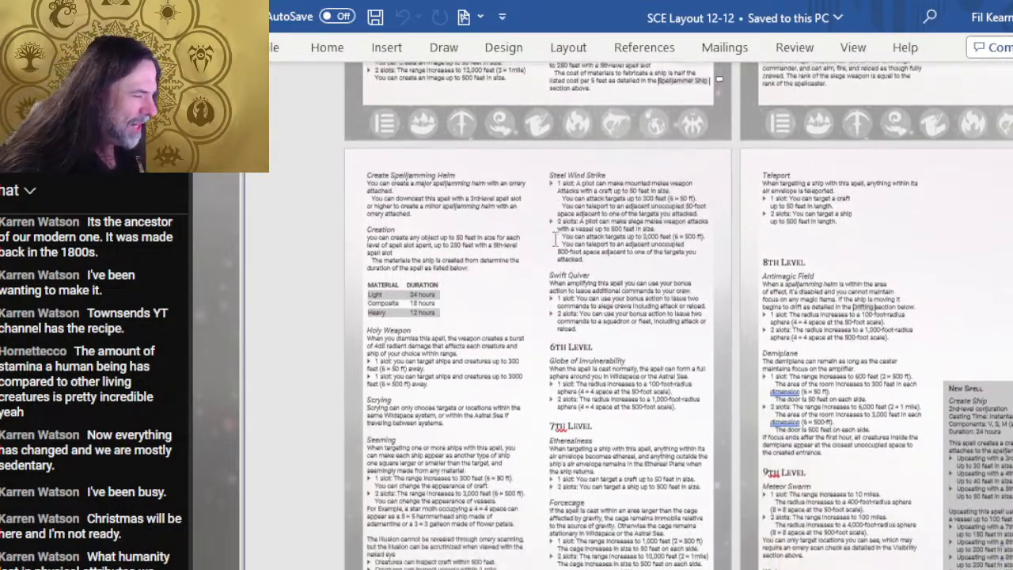
pyautogui.scroll(-10, 555, 240)
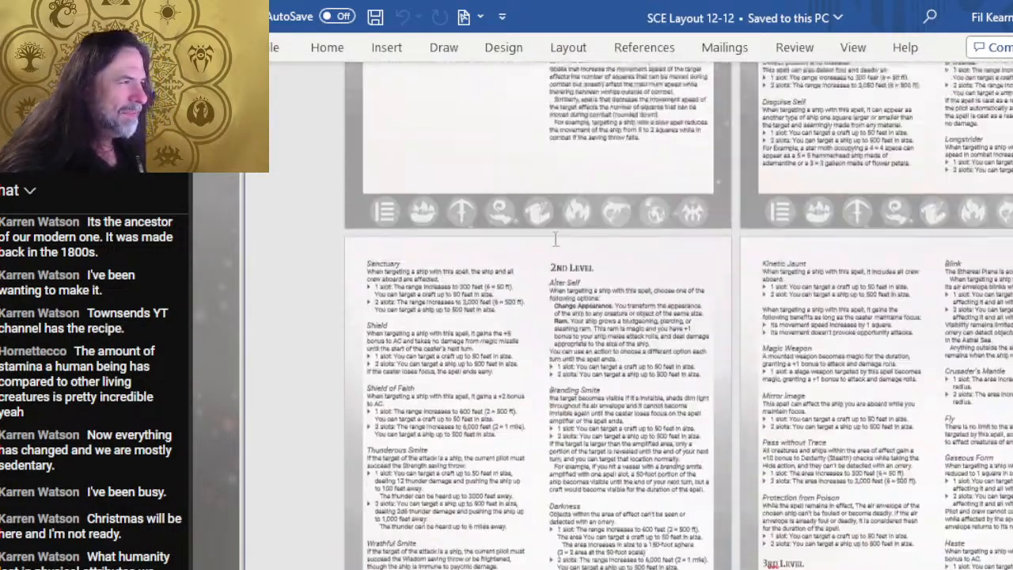
# Look back through the crew and ranged mounted weapon pages and examine the Ammunition section, including foraging for bolts and stones.
pyautogui.scroll(8, 637, 231)
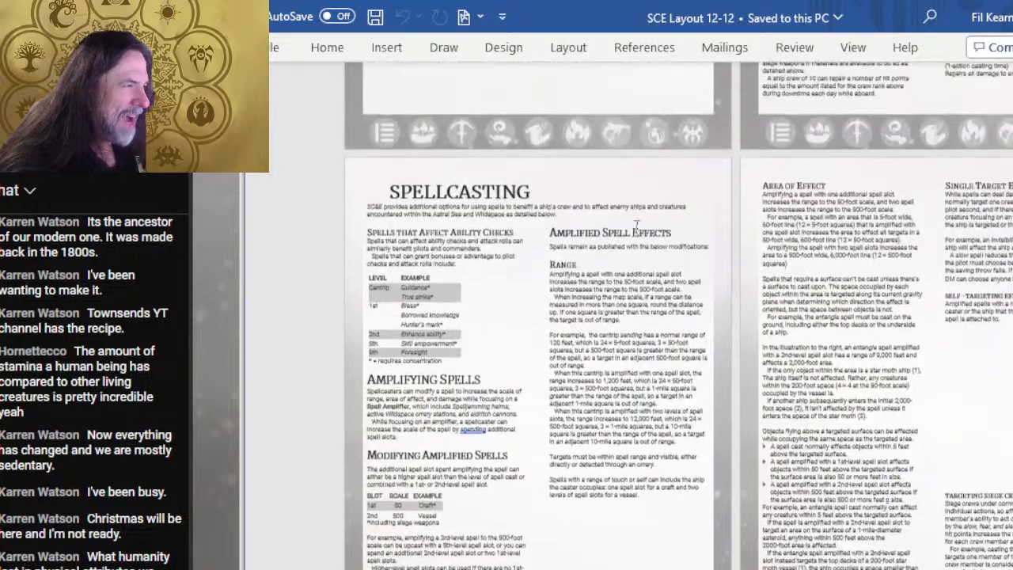
pyautogui.scroll(2, 635, 229)
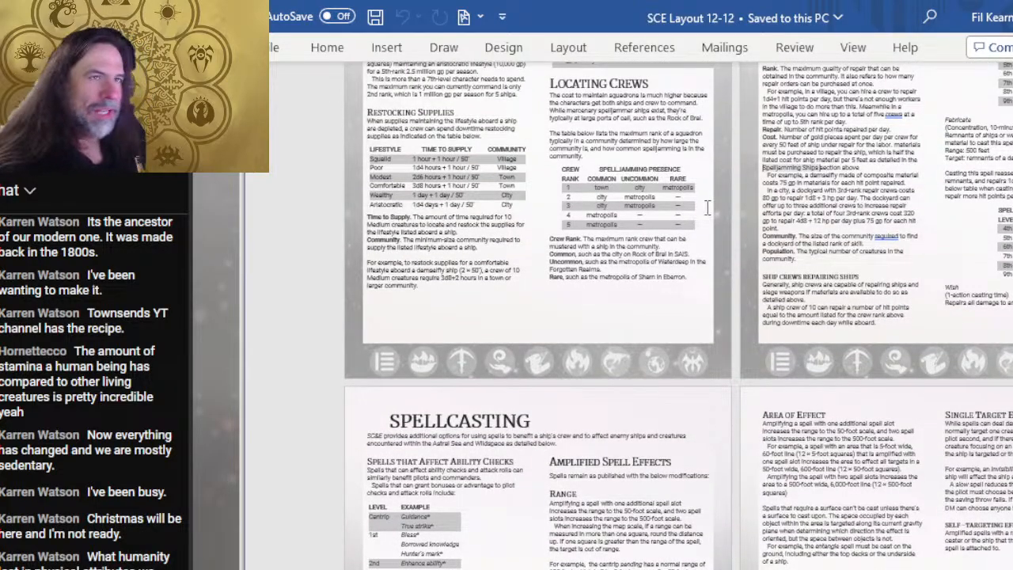
pyautogui.scroll(3, 707, 208)
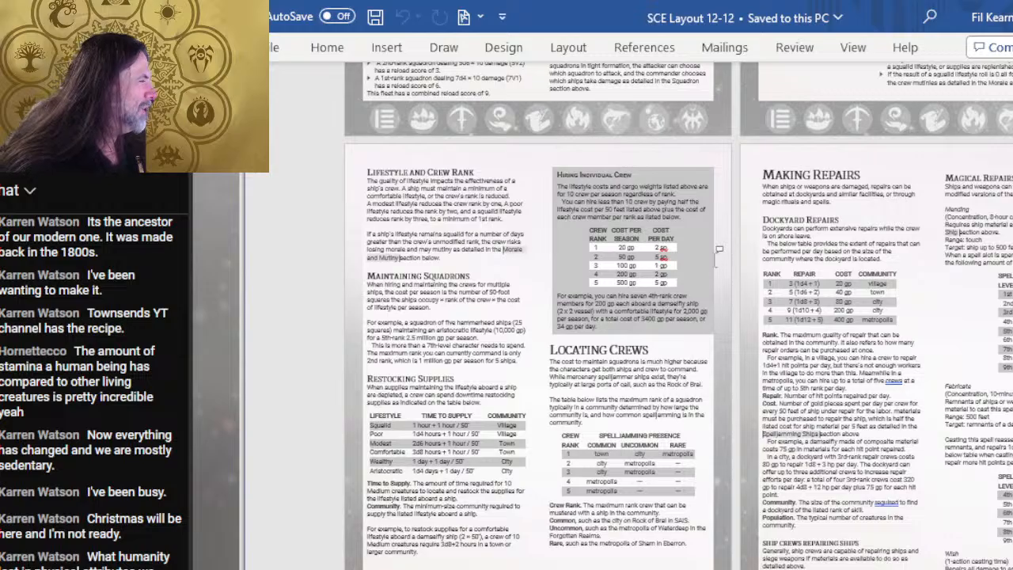
pyautogui.scroll(13, 712, 261)
pyautogui.scroll(18, 693, 268)
pyautogui.scroll(3, 693, 270)
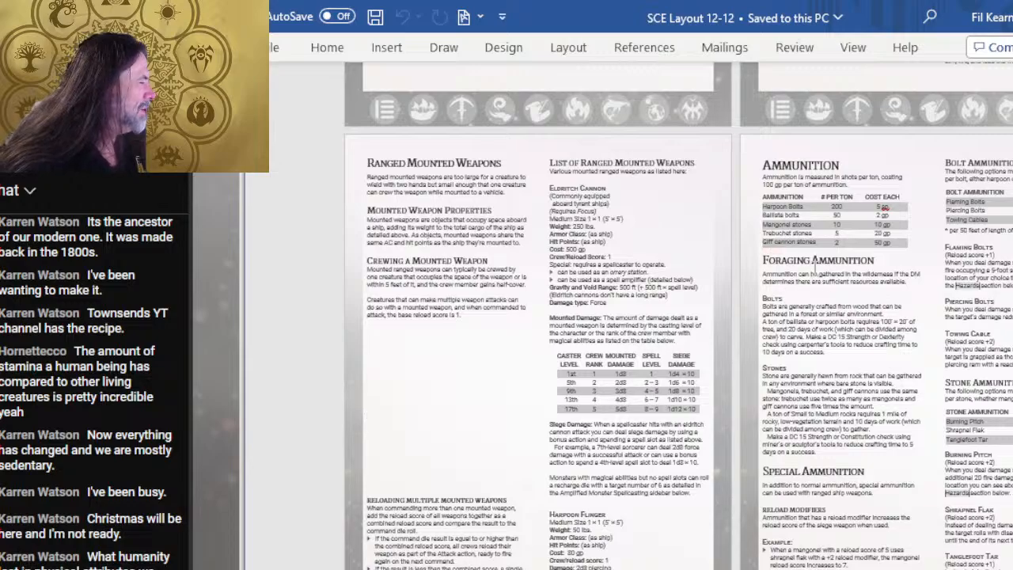
pyautogui.scroll(4, 814, 324)
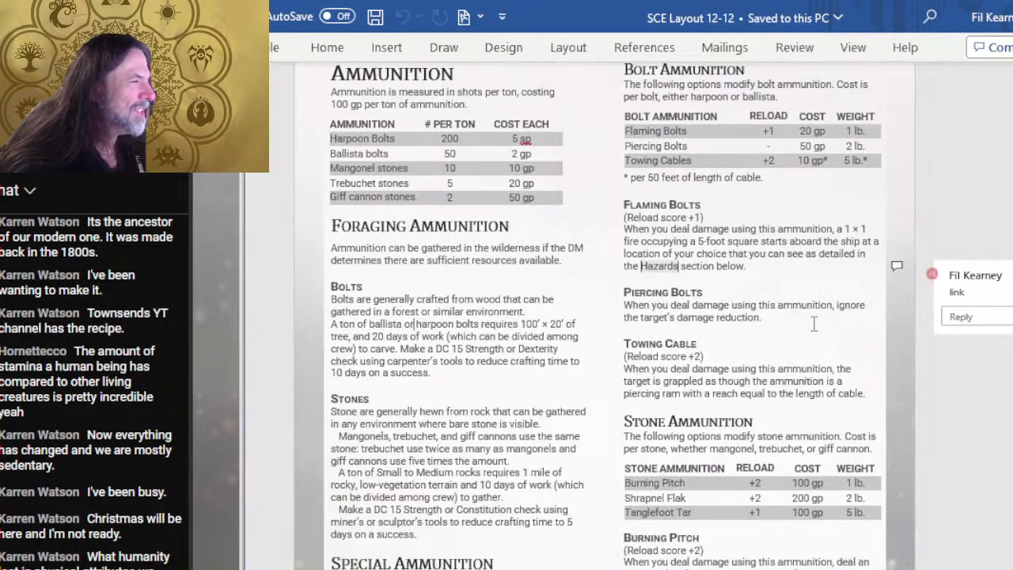
pyautogui.scroll(3, 404, 257)
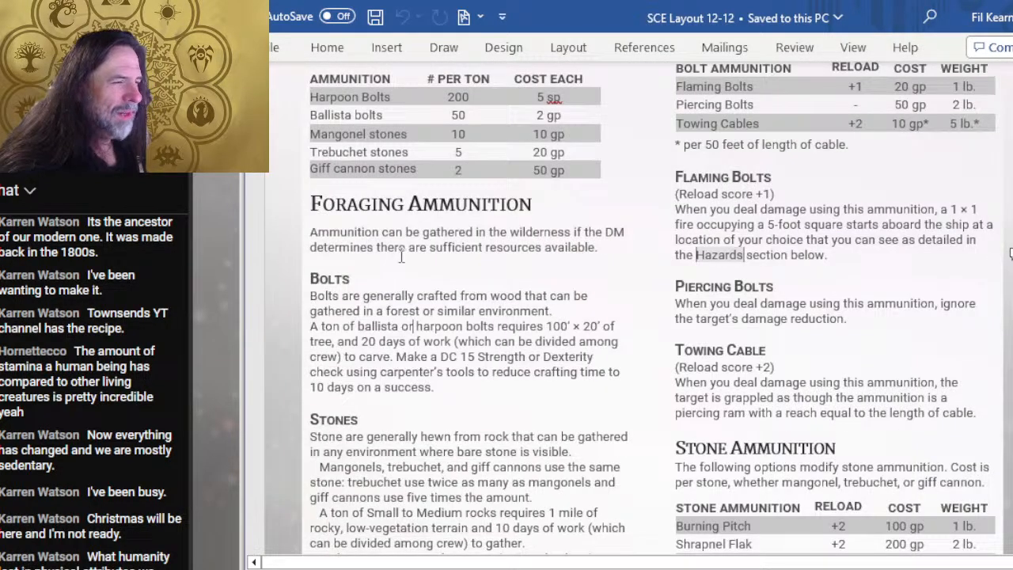
# Examine the ammunition costs, foraging rules and Special Ammunition section with its reload modifier examples.
pyautogui.scroll(3, 400, 257)
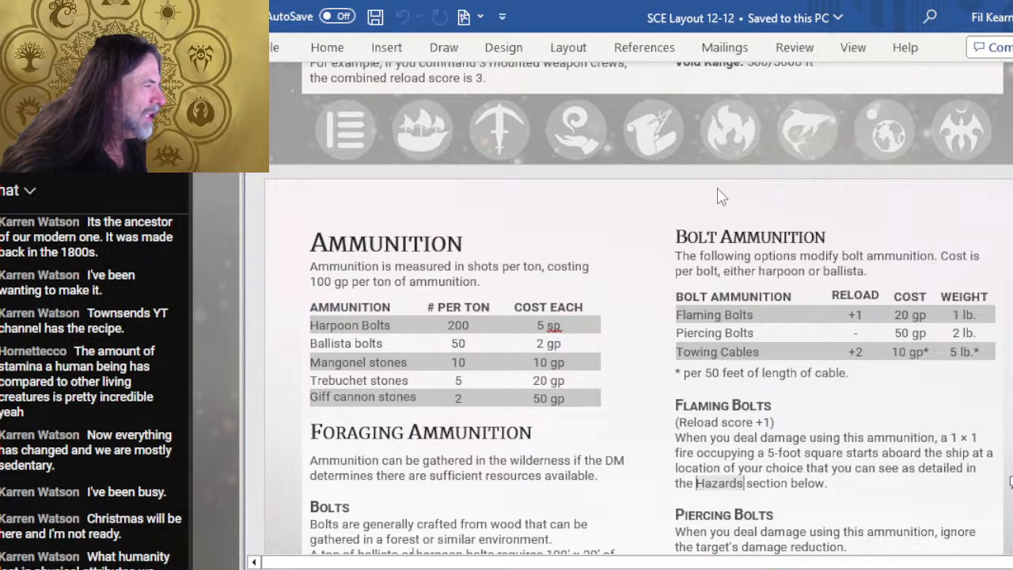
pyautogui.scroll(-2, 807, 300)
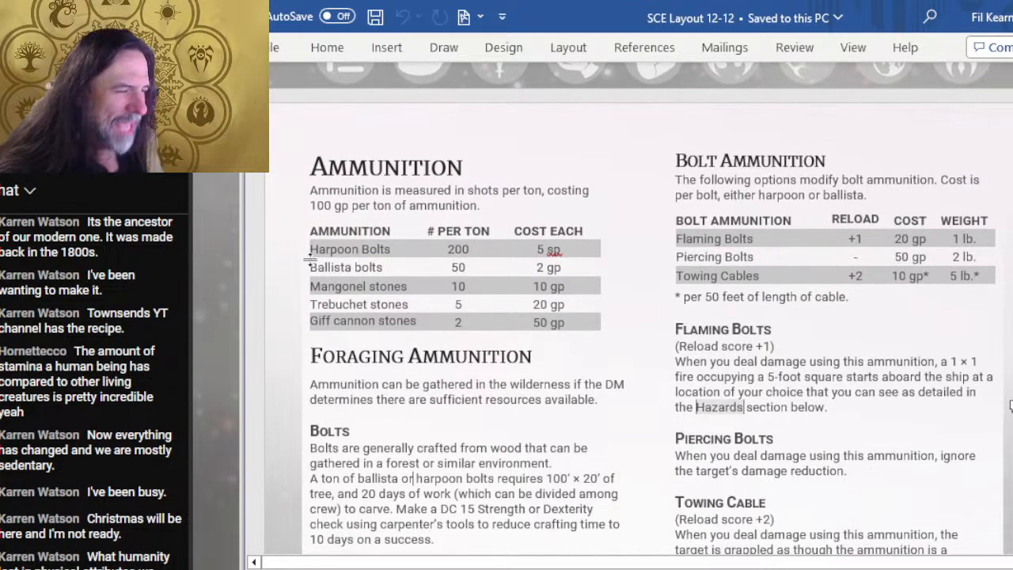
pyautogui.scroll(-4, 417, 265)
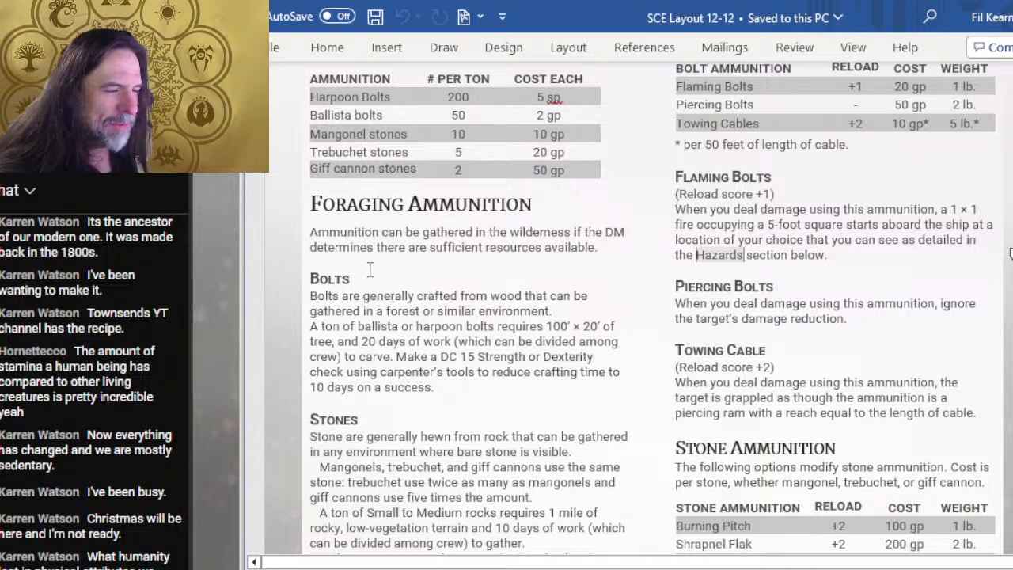
pyautogui.scroll(-4, 475, 317)
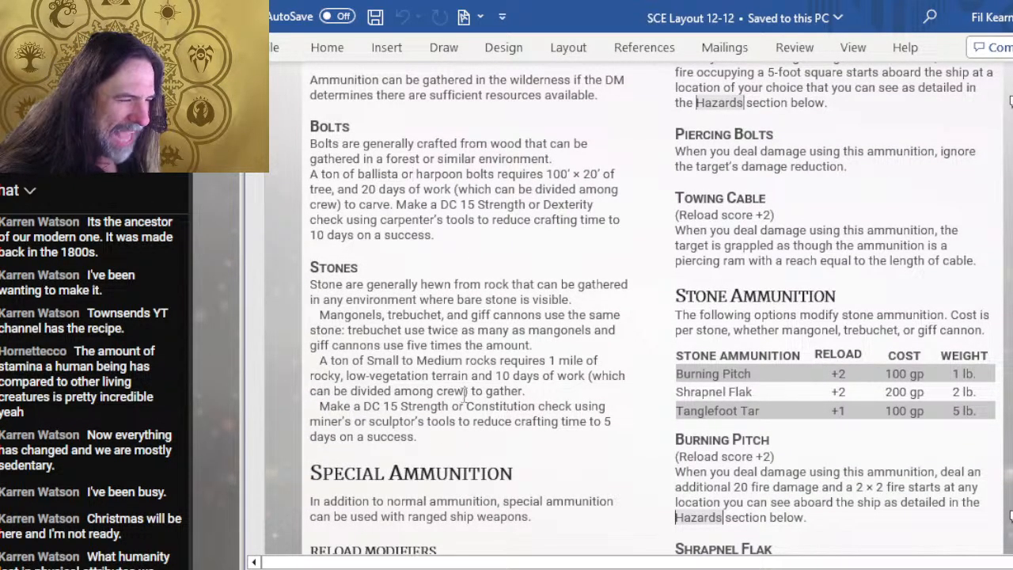
pyautogui.scroll(-4, 446, 390)
pyautogui.scroll(-2, 446, 390)
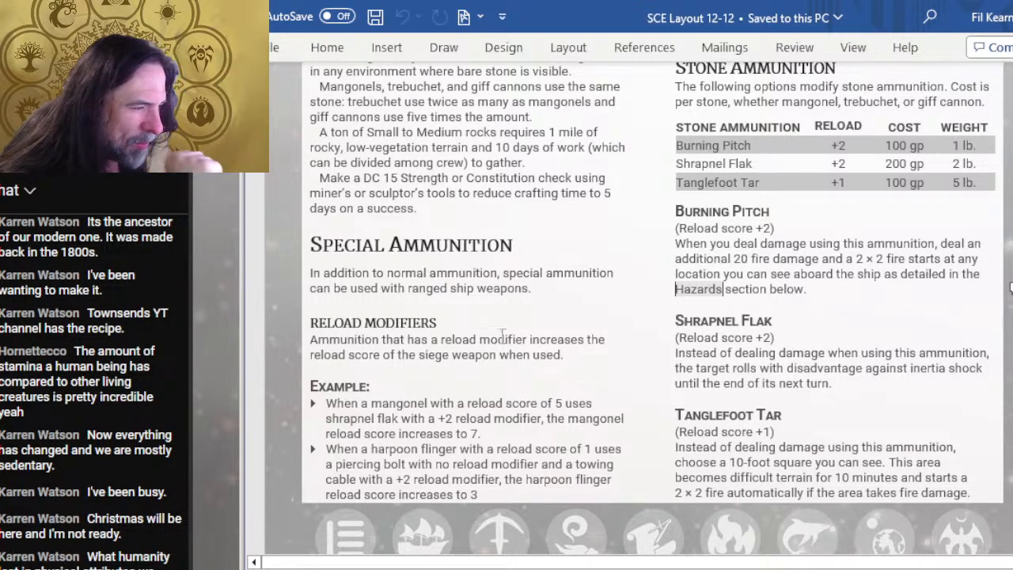
pyautogui.scroll(-2, 500, 316)
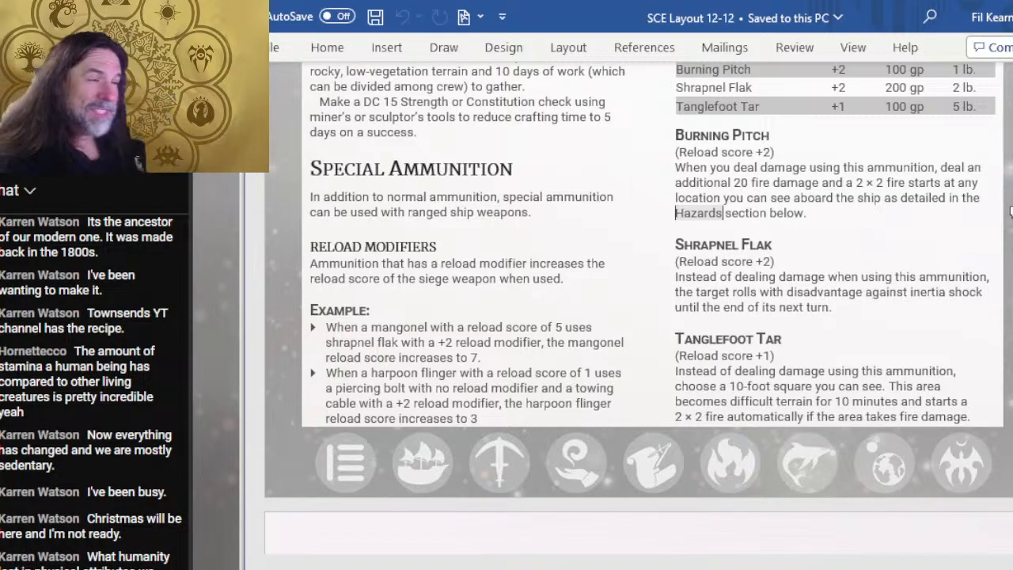
pyautogui.scroll(6, 656, 506)
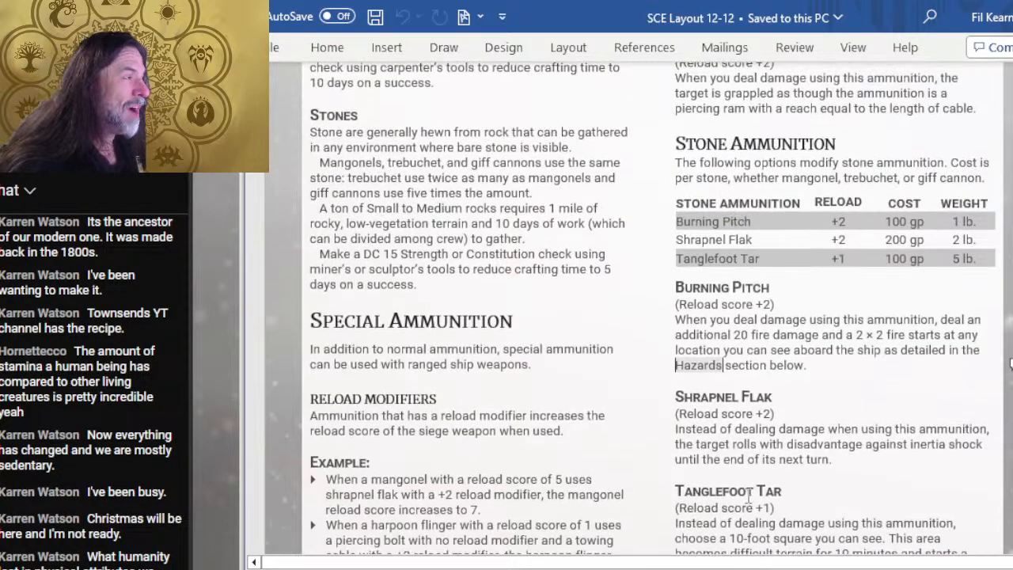
pyautogui.scroll(2, 688, 516)
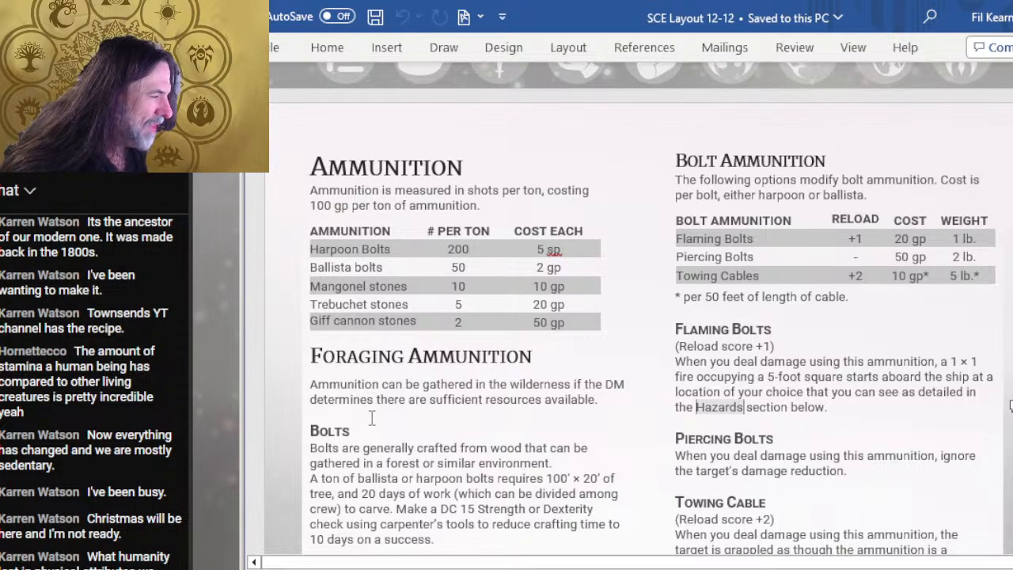
# Examine the bolt and stone ammunition options, from flaming bolts and towing cables to burning pitch, shrapnel flak and tanglefoot tar.
pyautogui.scroll(-3, 642, 539)
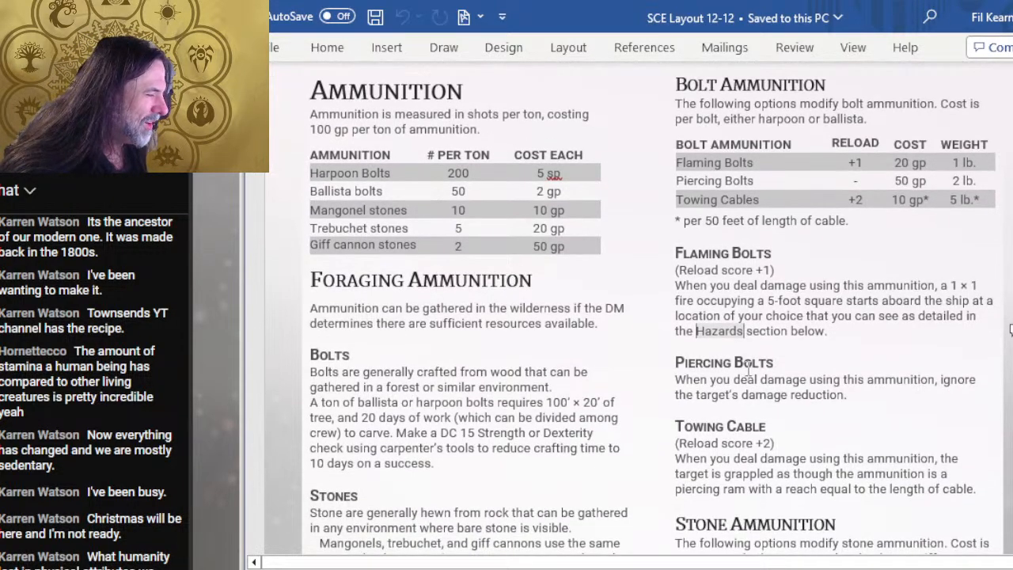
pyautogui.scroll(1, 782, 372)
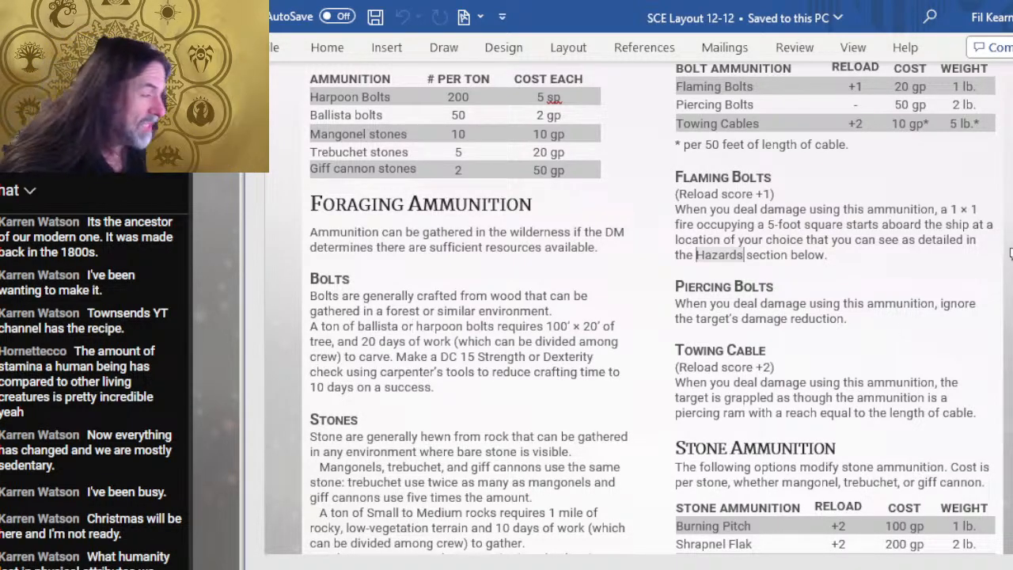
pyautogui.scroll(-3, 269, 254)
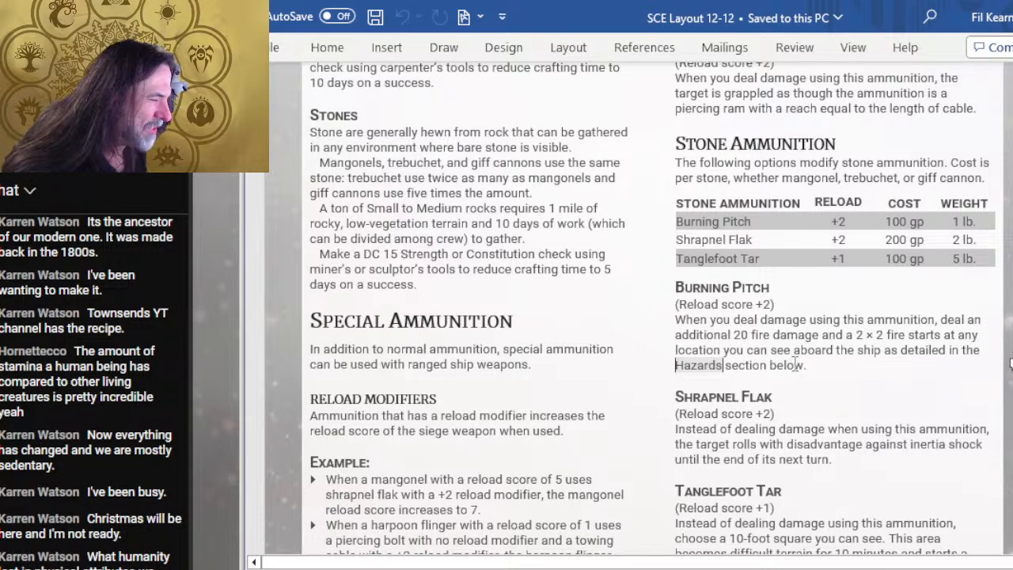
pyautogui.scroll(-2, 795, 362)
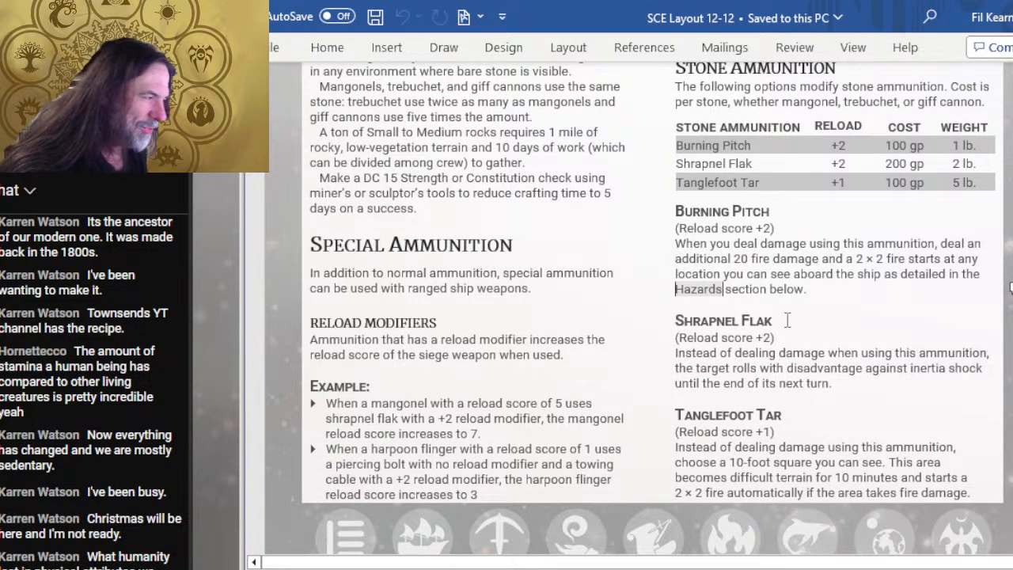
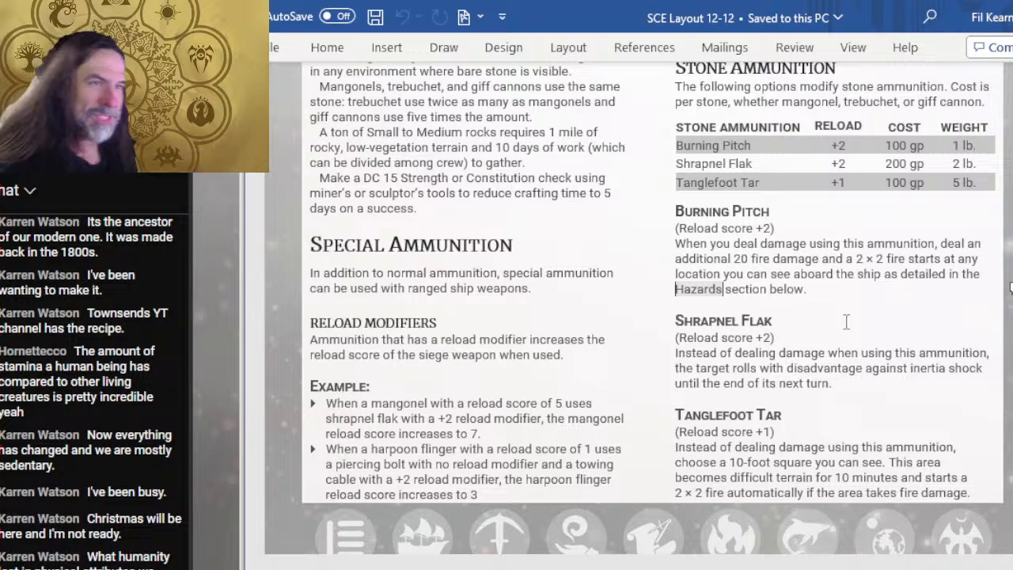
pyautogui.scroll(1, 999, 381)
pyautogui.scroll(5, 999, 381)
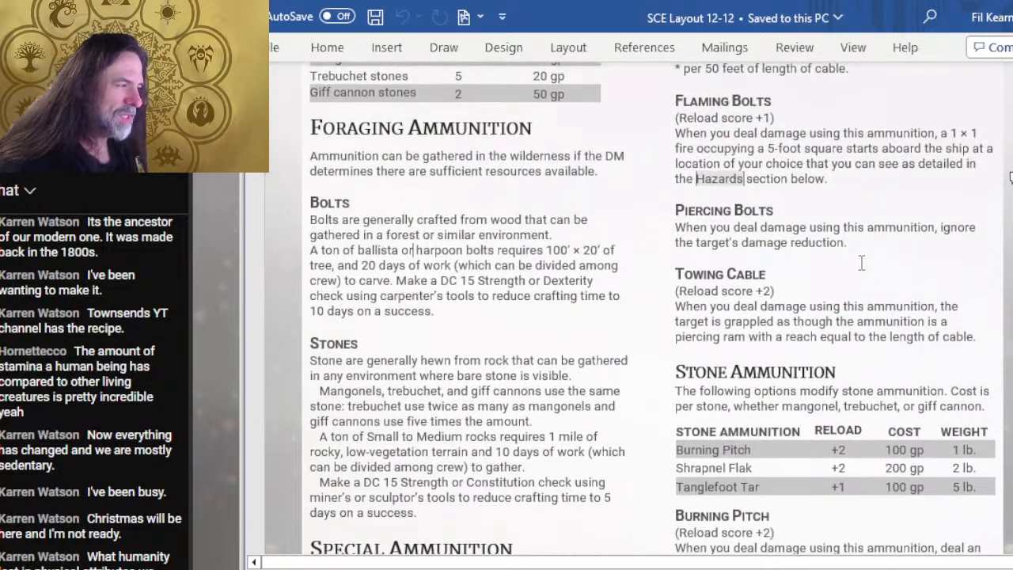
pyautogui.scroll(-3, 860, 273)
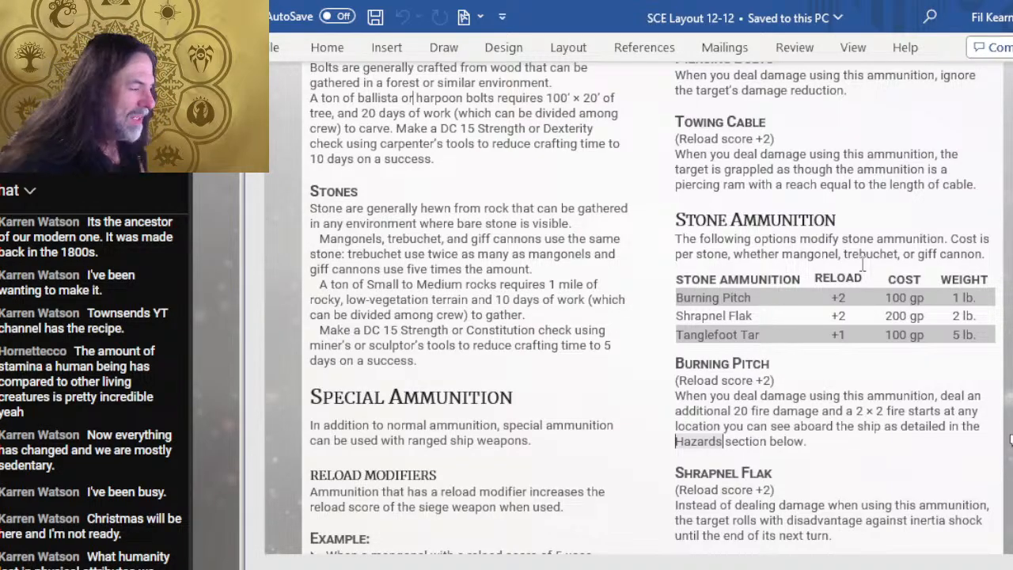
pyautogui.scroll(-5, 714, 417)
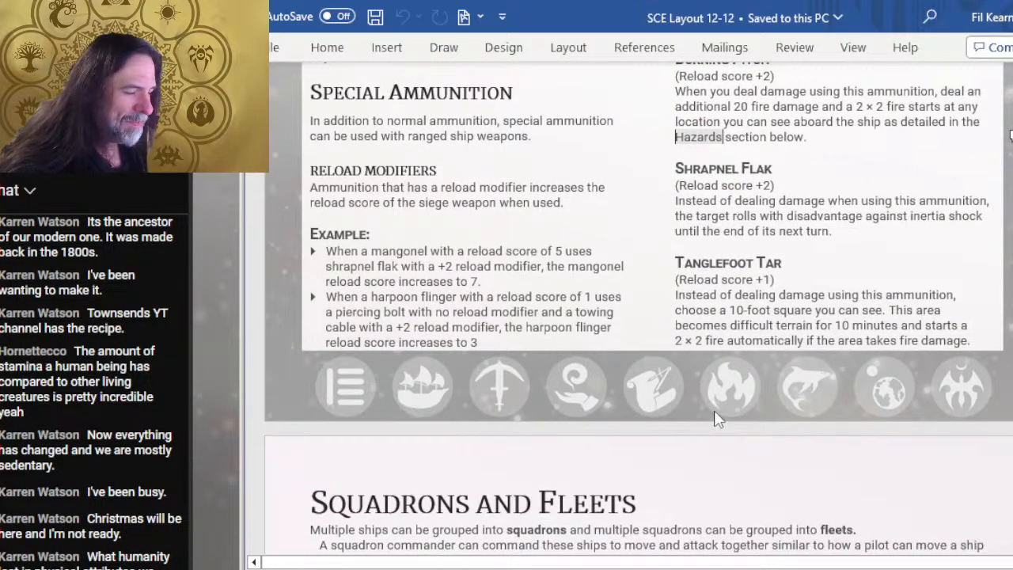
pyautogui.scroll(4, 713, 418)
pyautogui.scroll(-9, 714, 411)
pyautogui.scroll(7, 716, 412)
pyautogui.scroll(5, 714, 412)
pyautogui.scroll(-7, 714, 409)
pyautogui.scroll(1, 715, 408)
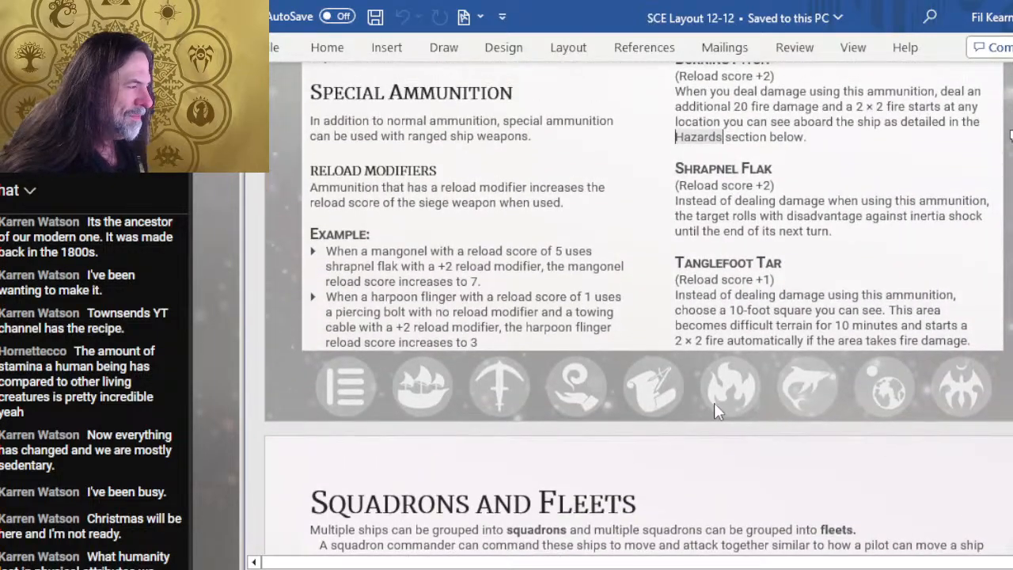
pyautogui.scroll(5, 714, 409)
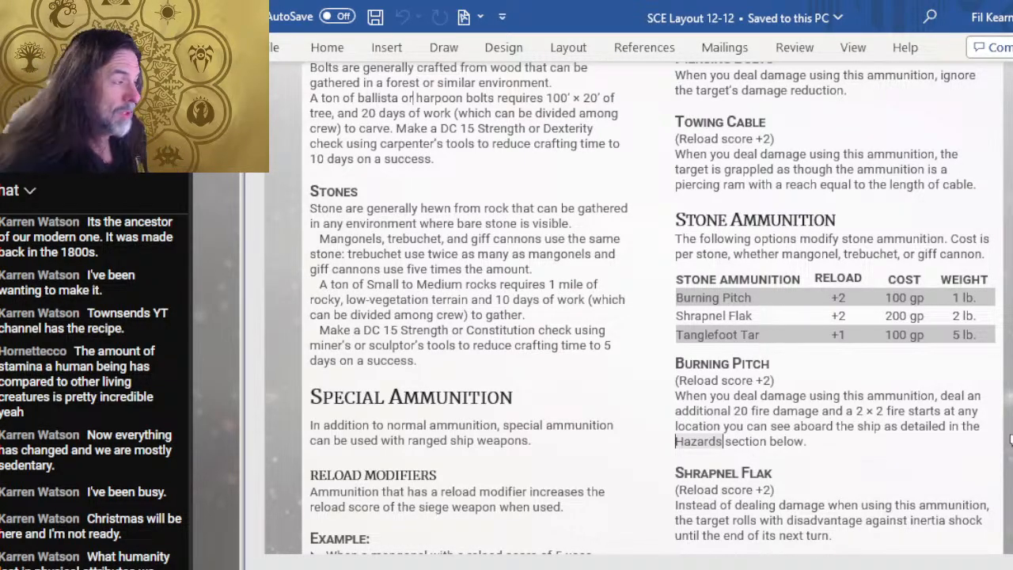
# Switch back to the illustration in Photoshop, enlarge the brush to 20 and paint the weapon's support legs maroon.
pyautogui.hotkey('alt', 'Tab')
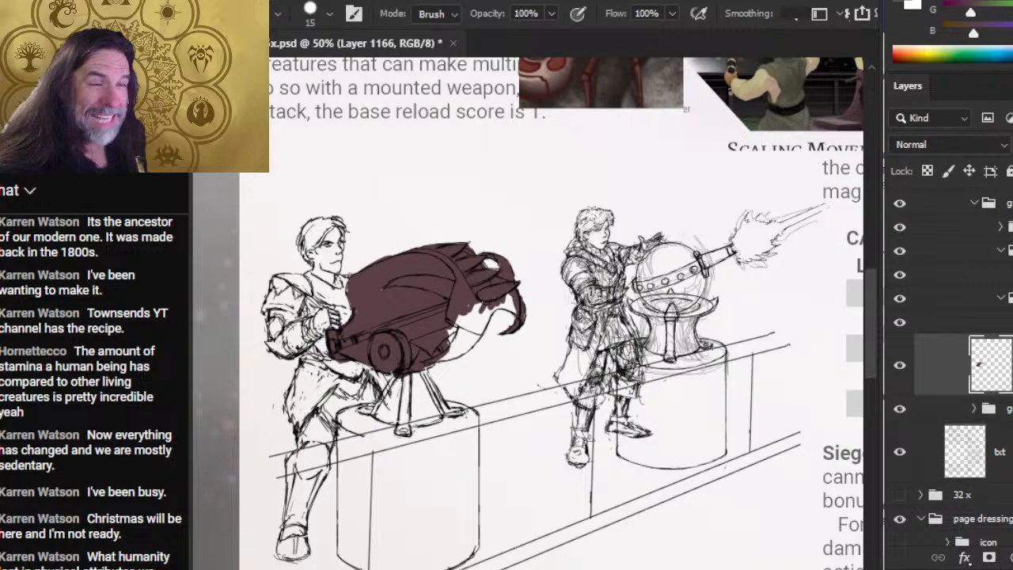
pyautogui.hotkey('alt', 'Tab')
pyautogui.hotkey('alt', 'Tab')
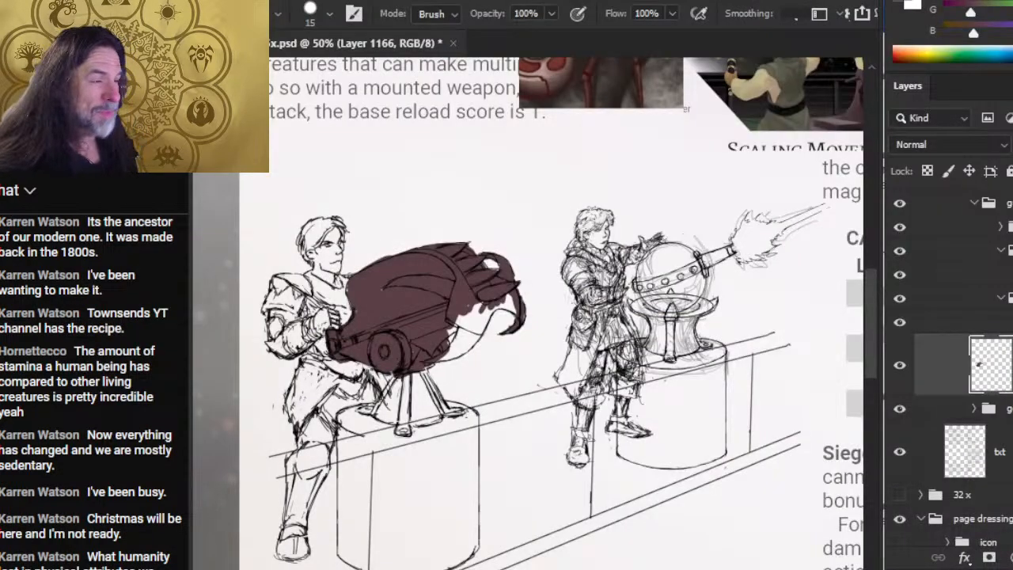
pyautogui.press('b')
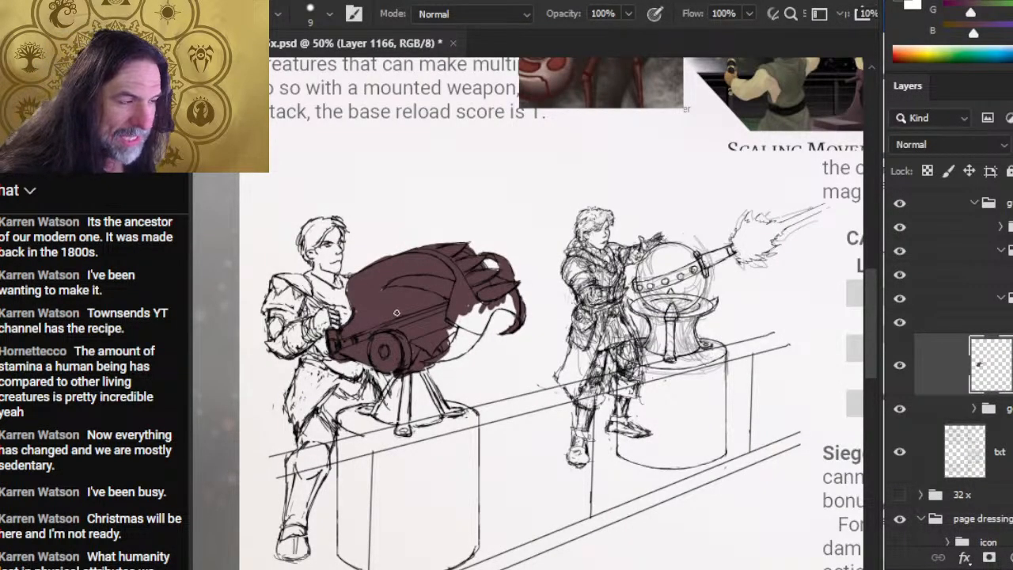
pyautogui.press(']')
pyautogui.press(']')
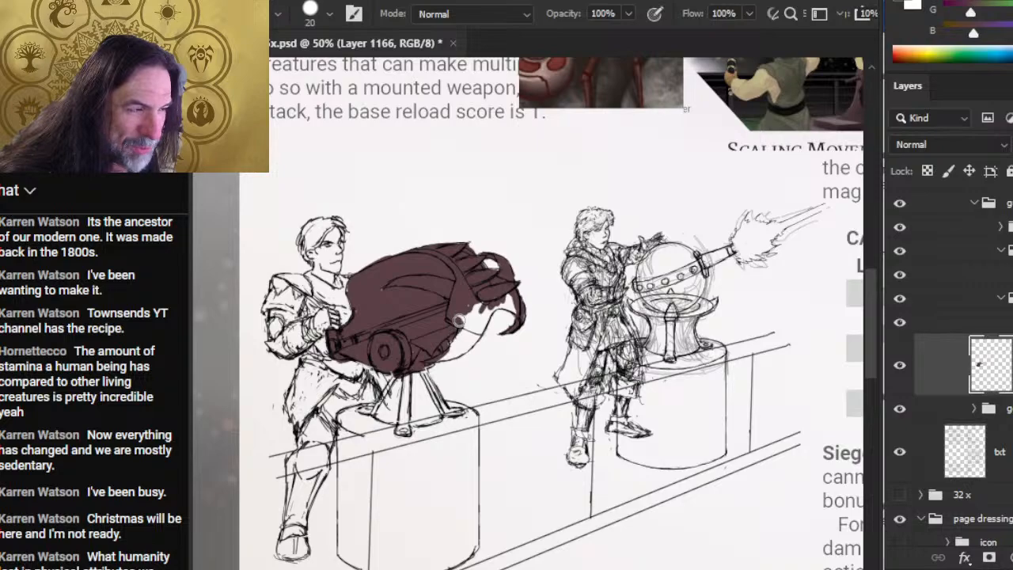
pyautogui.moveTo(431, 364)
pyautogui.mouseDown()
pyautogui.moveTo(423, 375)
pyautogui.moveTo(436, 405)
pyautogui.moveTo(478, 421)
pyautogui.moveTo(400, 392)
pyautogui.moveTo(407, 405)
pyautogui.mouseUp()
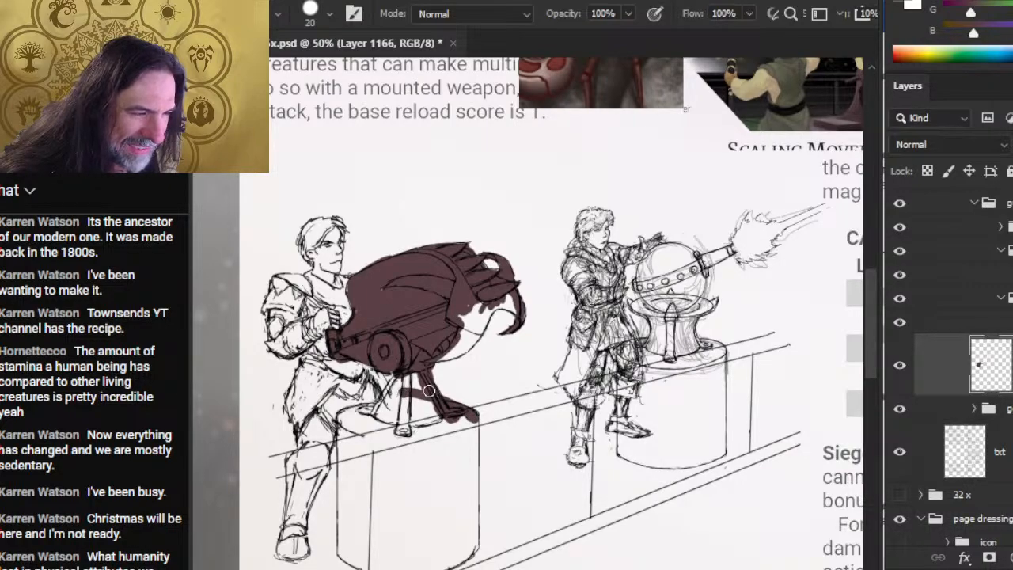
pyautogui.moveTo(418, 362)
pyautogui.mouseDown()
pyautogui.moveTo(387, 396)
pyautogui.moveTo(391, 382)
pyautogui.moveTo(404, 431)
pyautogui.moveTo(424, 448)
pyautogui.mouseUp()
pyautogui.moveTo(421, 407)
pyautogui.mouseDown()
pyautogui.moveTo(446, 453)
pyautogui.moveTo(386, 399)
pyautogui.moveTo(344, 417)
pyautogui.moveTo(343, 562)
pyautogui.moveTo(347, 554)
pyautogui.moveTo(423, 566)
pyautogui.moveTo(480, 555)
pyautogui.moveTo(473, 419)
pyautogui.mouseUp()
# Outline the cylindrical pedestal under the weapon in maroon, fill its interior and paint over the gaps along the fill's edge.
pyautogui.press('e')
pyautogui.press('b')
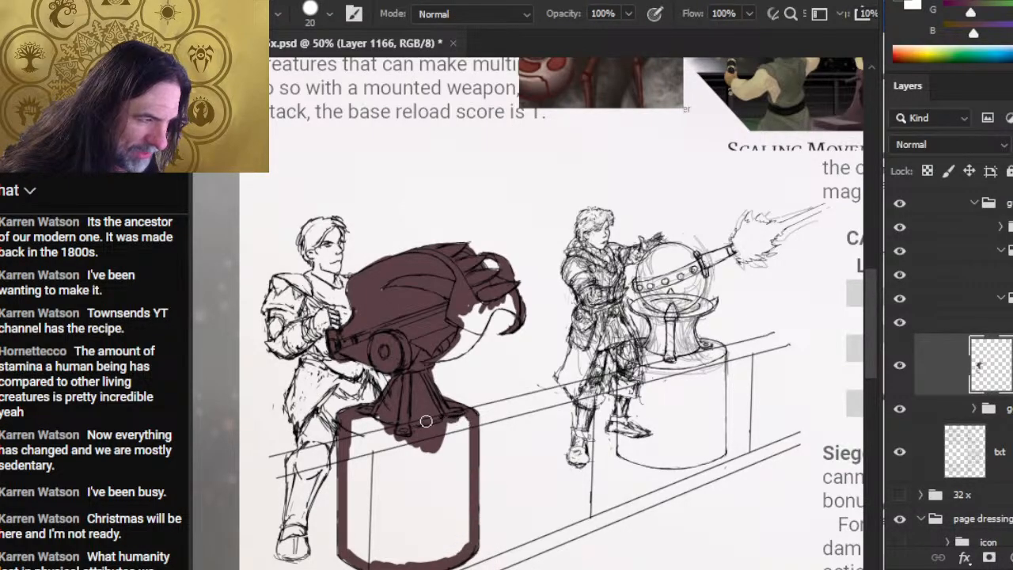
pyautogui.press('g')
pyautogui.click(390, 464)
pyautogui.press('b')
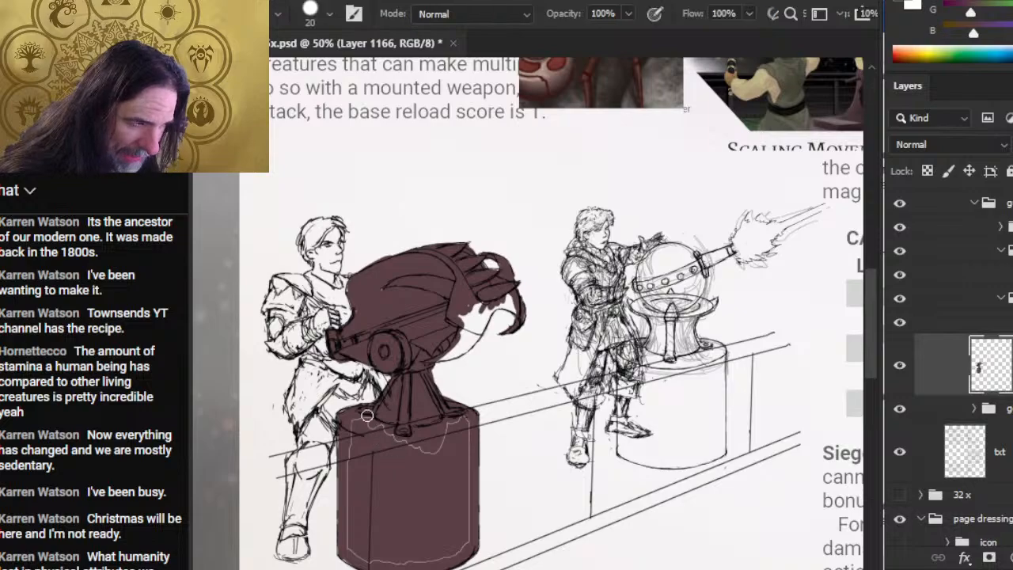
pyautogui.moveTo(382, 432); pyautogui.dragTo(426, 449)
pyautogui.moveTo(367, 416)
pyautogui.mouseDown()
pyautogui.moveTo(462, 421)
pyautogui.moveTo(468, 540)
pyautogui.moveTo(407, 563)
pyautogui.moveTo(352, 552)
pyautogui.moveTo(349, 443)
pyautogui.mouseUp()
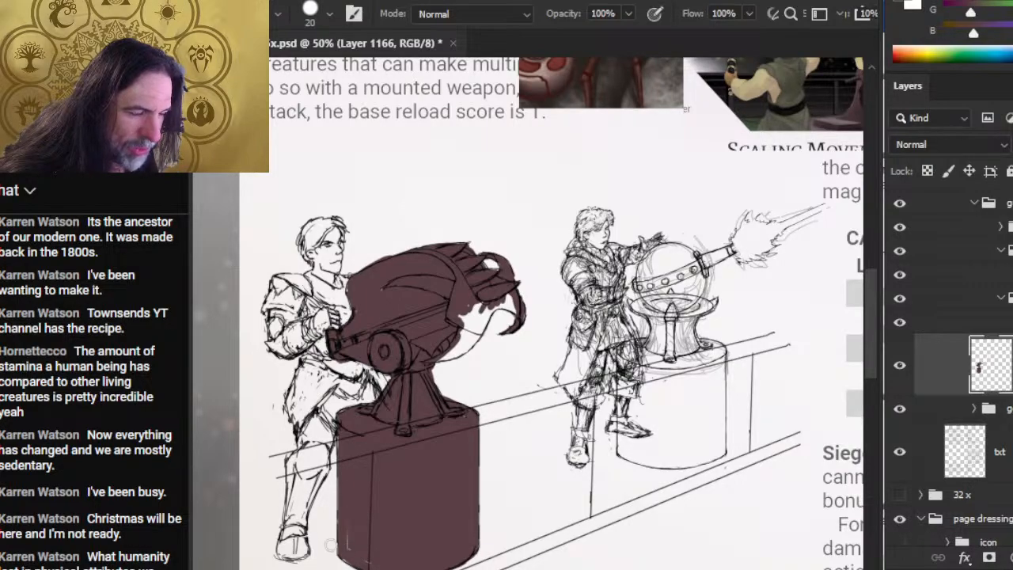
pyautogui.press('e')
# Paint the remaining white area on the underside of the weapon's front maroon, up to the base of the hook.
pyautogui.press('b')
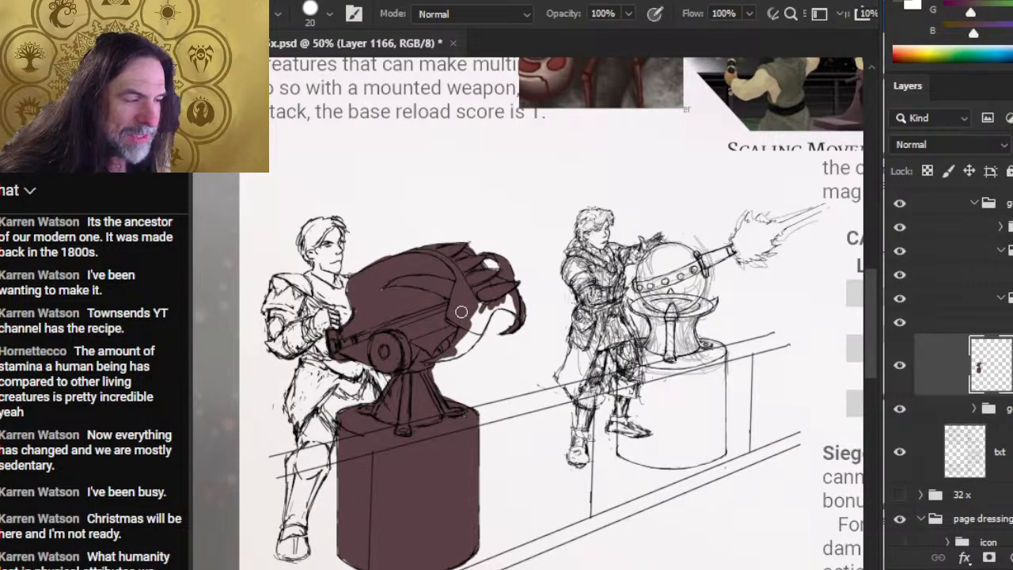
pyautogui.moveTo(455, 348)
pyautogui.mouseDown()
pyautogui.moveTo(449, 356)
pyautogui.moveTo(472, 330)
pyautogui.moveTo(480, 329)
pyautogui.moveTo(478, 340)
pyautogui.moveTo(478, 316)
pyautogui.moveTo(497, 308)
pyautogui.mouseUp()
pyautogui.moveTo(436, 363); pyautogui.dragTo(447, 362)
pyautogui.moveTo(498, 310); pyautogui.dragTo(510, 296)
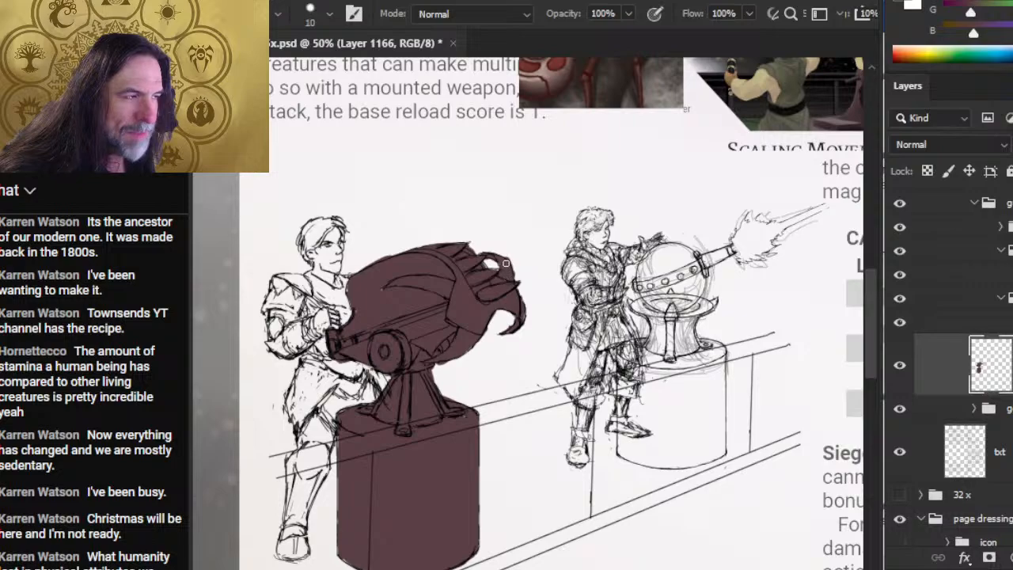
# Refine the maroon around the weapon's upper prongs and the gap between them with a size 10 brush and size 15 eraser.
pyautogui.press('e')
pyautogui.press('b')
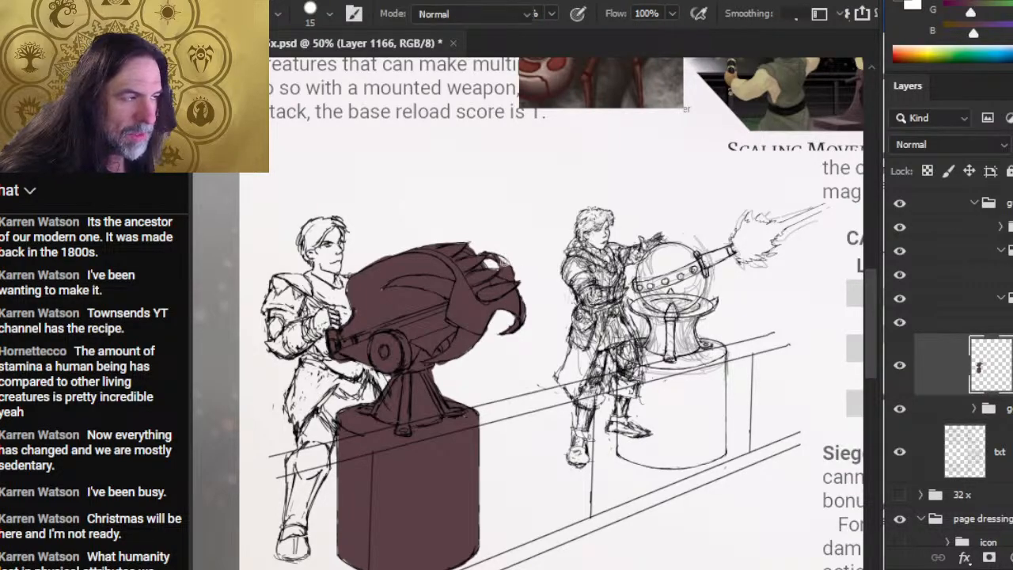
pyautogui.press('e')
pyautogui.moveTo(504, 246); pyautogui.dragTo(472, 250)
pyautogui.press('b')
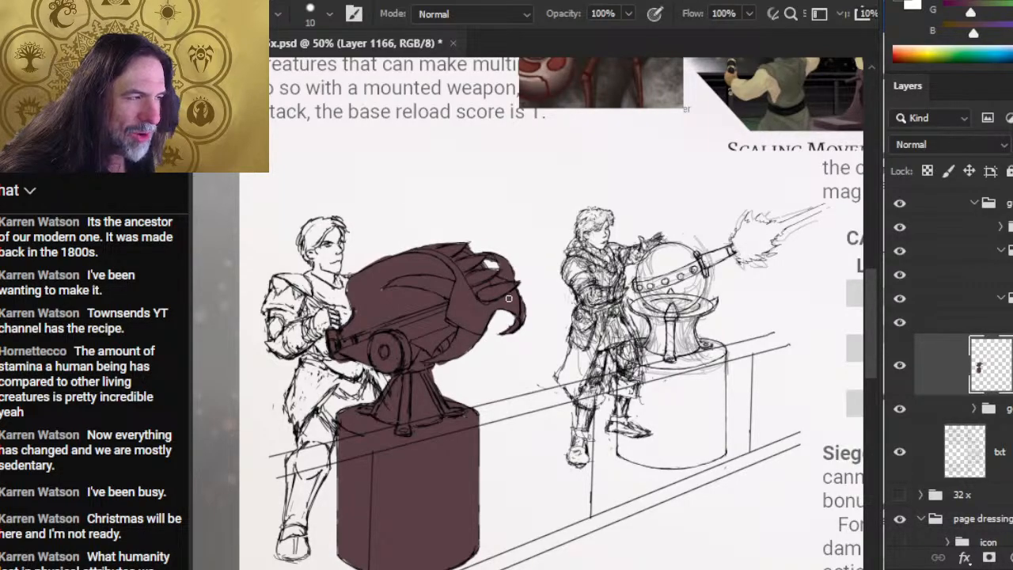
pyautogui.press('e')
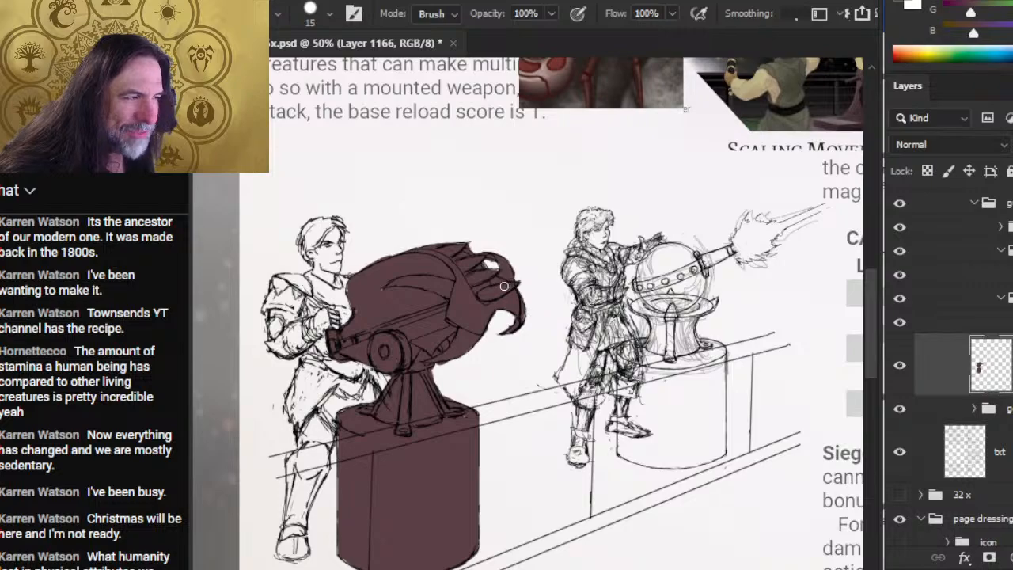
pyautogui.press('b')
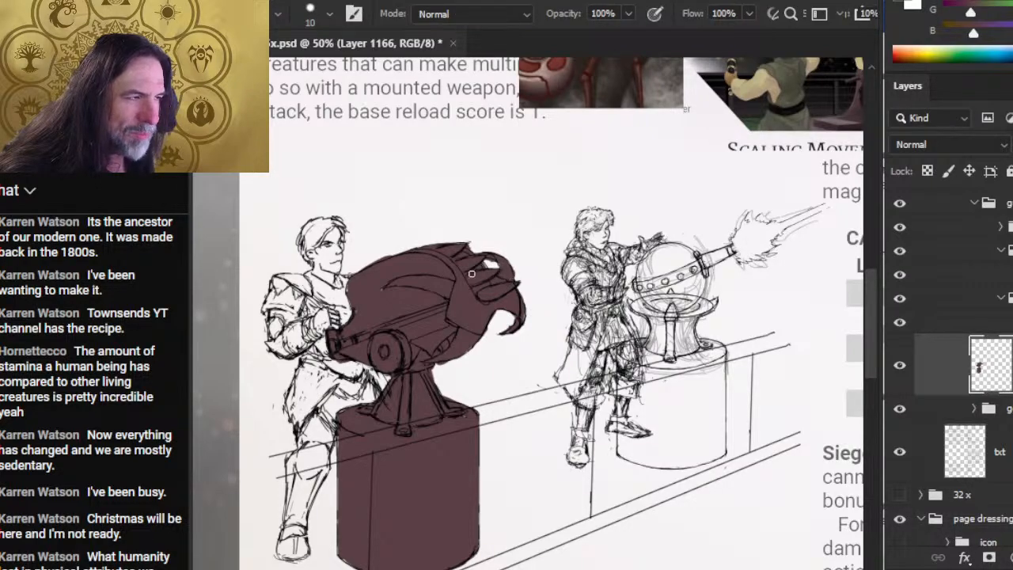
pyautogui.press('e')
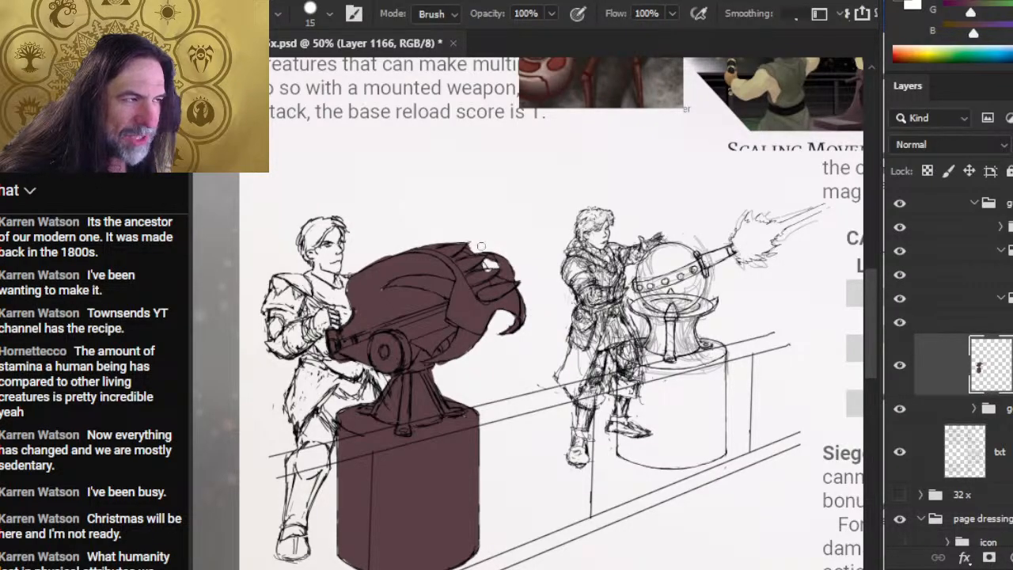
pyautogui.press('b')
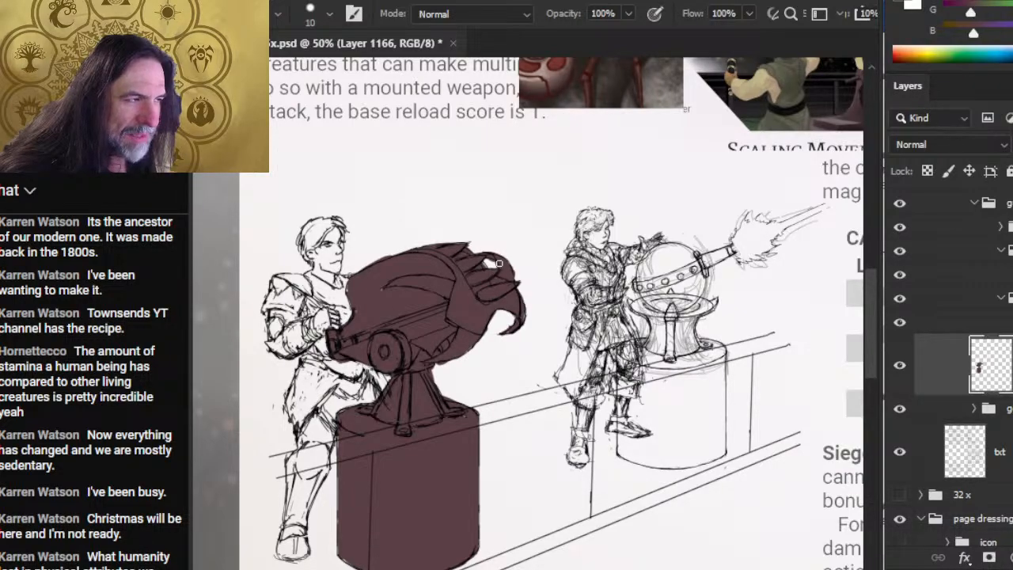
pyautogui.press('e')
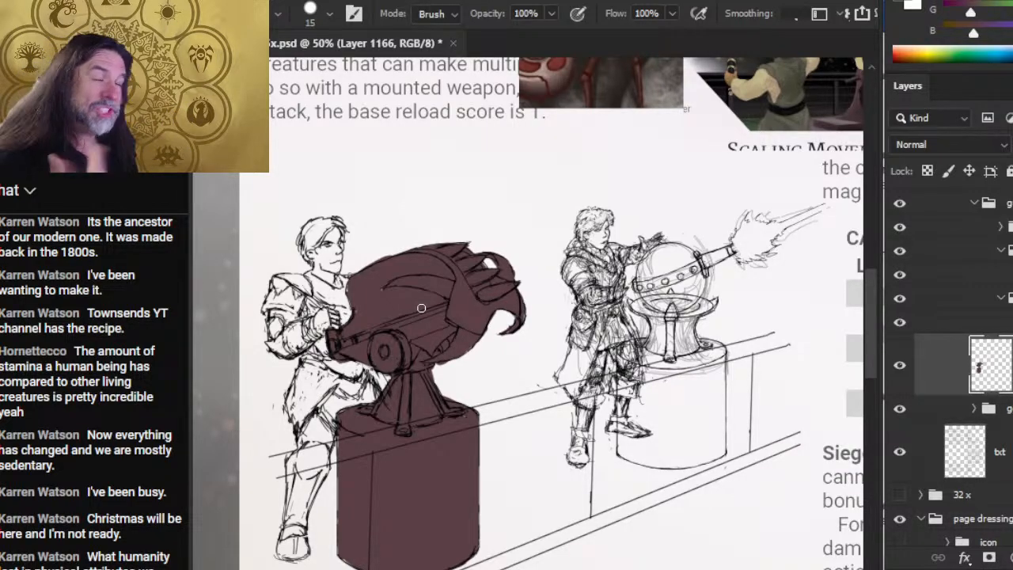
# Outline the cylindrical pedestal under the second weapon in maroon with the size 10 brush, trim its edge and fill its interior.
pyautogui.press('b')
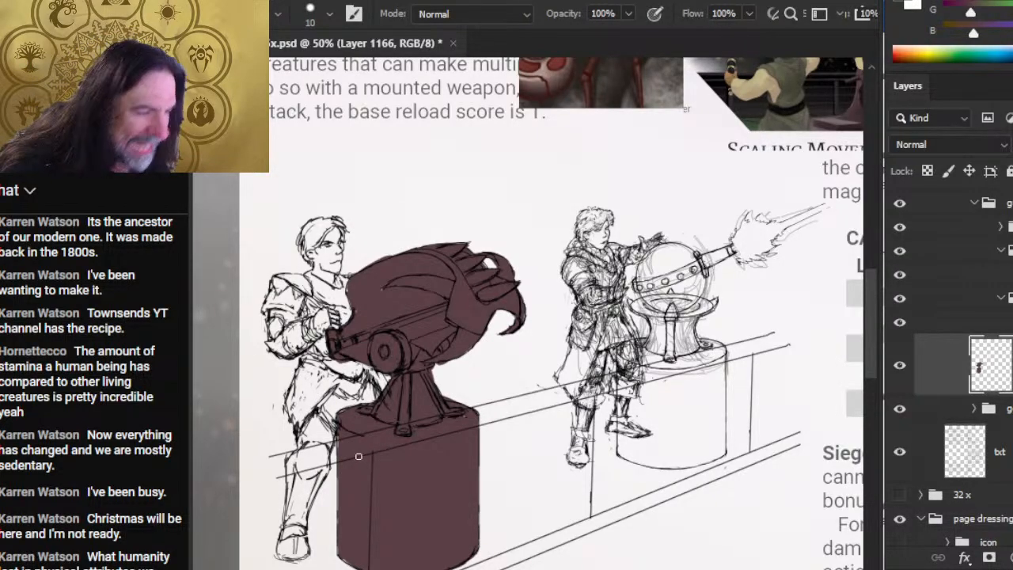
pyautogui.press('e')
pyautogui.press('b')
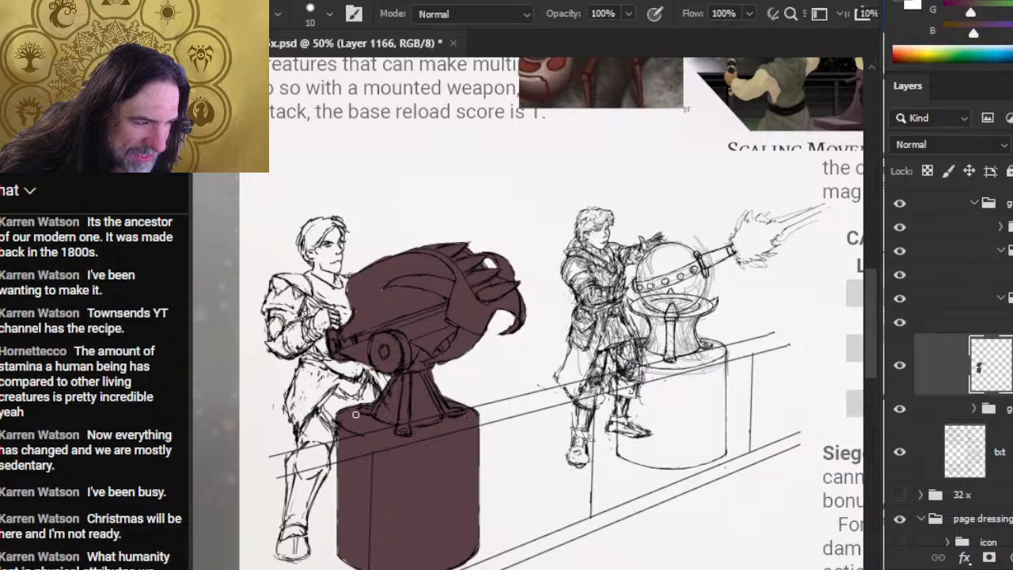
pyautogui.moveTo(454, 456); pyautogui.dragTo(337, 430)
pyautogui.moveTo(505, 326)
pyautogui.mouseDown()
pyautogui.moveTo(537, 310)
pyautogui.moveTo(501, 349)
pyautogui.moveTo(502, 429)
pyautogui.moveTo(603, 432)
pyautogui.moveTo(603, 326)
pyautogui.moveTo(556, 318)
pyautogui.mouseUp()
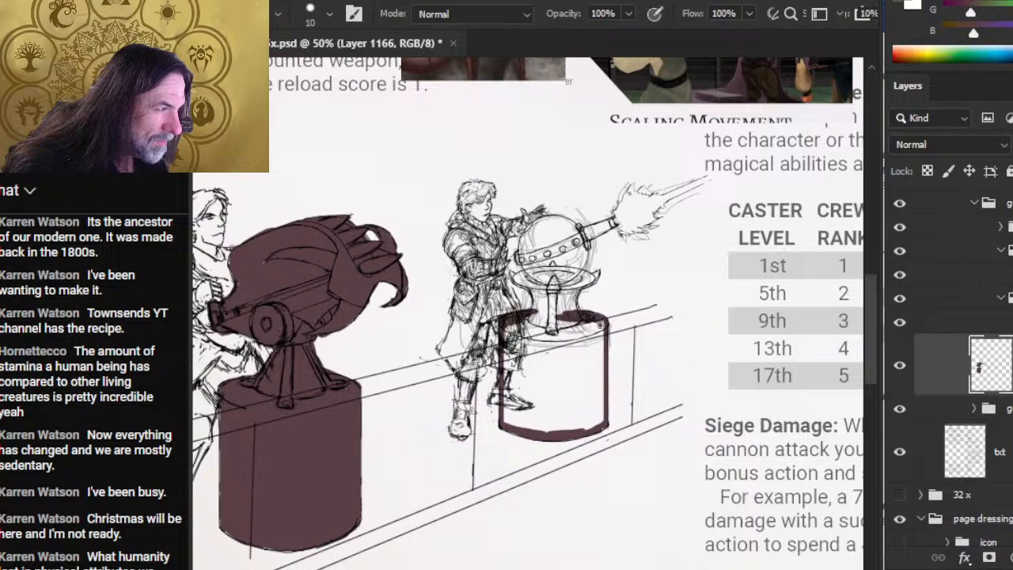
pyautogui.moveTo(601, 325)
pyautogui.mouseDown()
pyautogui.moveTo(533, 315)
pyautogui.moveTo(543, 308)
pyautogui.mouseUp()
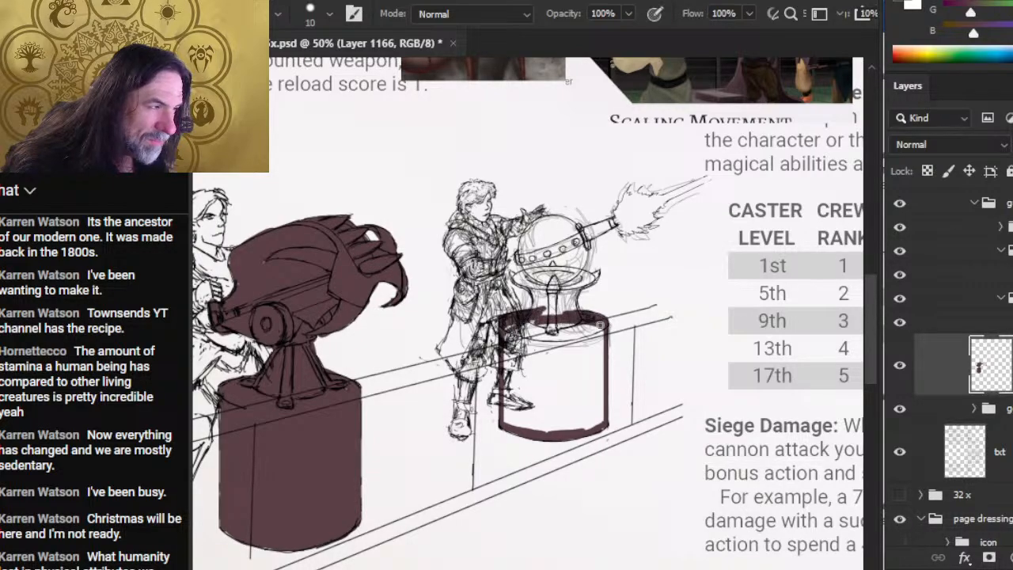
pyautogui.press('e')
pyautogui.moveTo(495, 329); pyautogui.dragTo(496, 342)
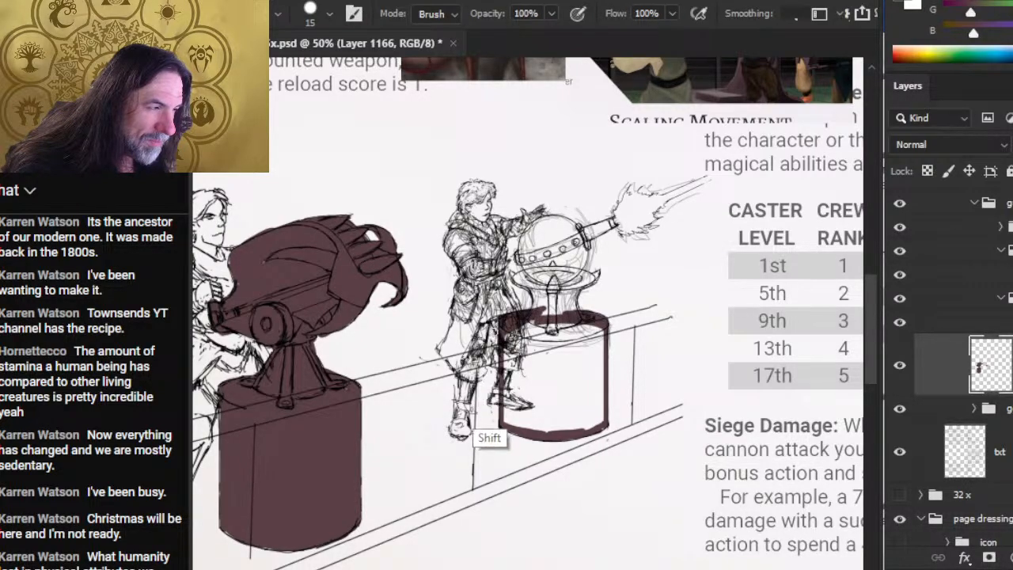
pyautogui.press('b')
pyautogui.press('g')
pyautogui.click(548, 358)
# Close the gaps in the second pedestal's fill and paint the weapon's flared stand and bowl-shaped rim maroon.
pyautogui.press('b')
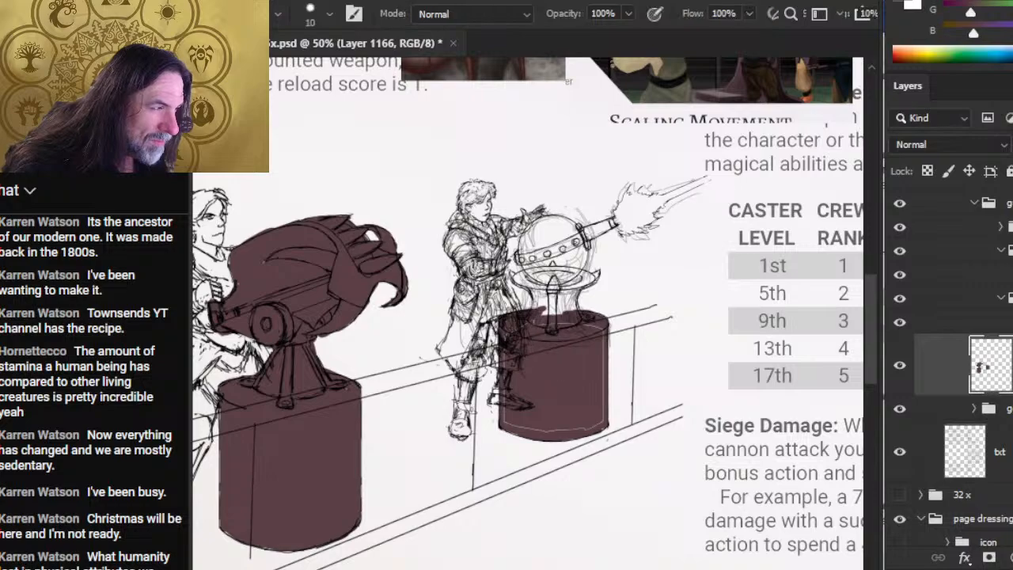
pyautogui.moveTo(539, 287); pyautogui.dragTo(535, 307)
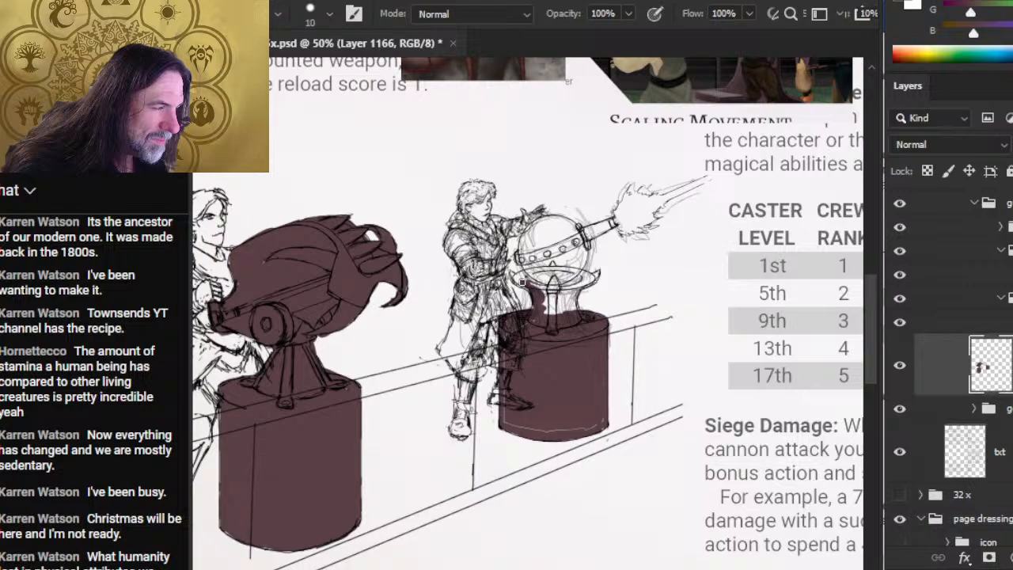
pyautogui.press('e')
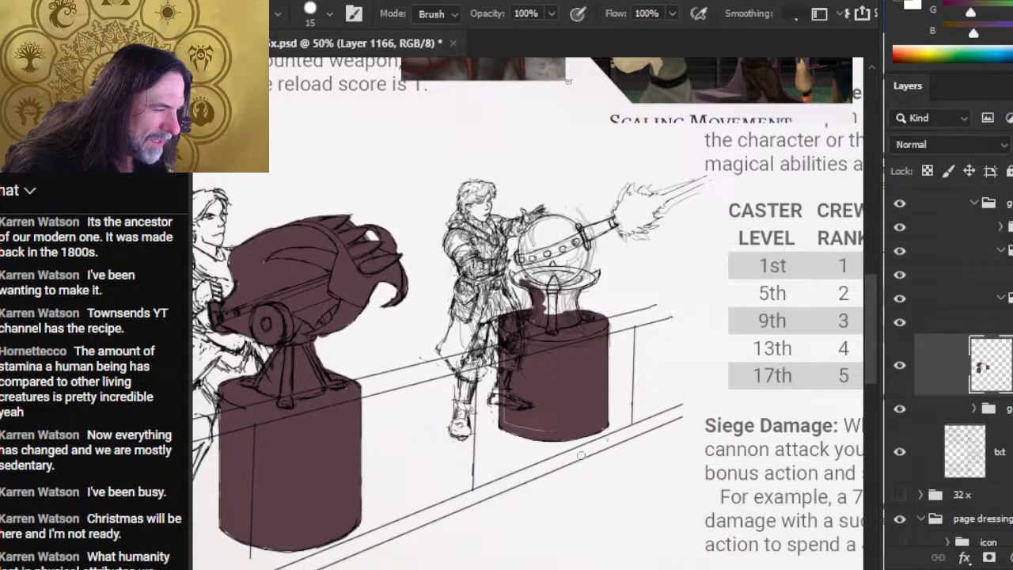
pyautogui.press('b')
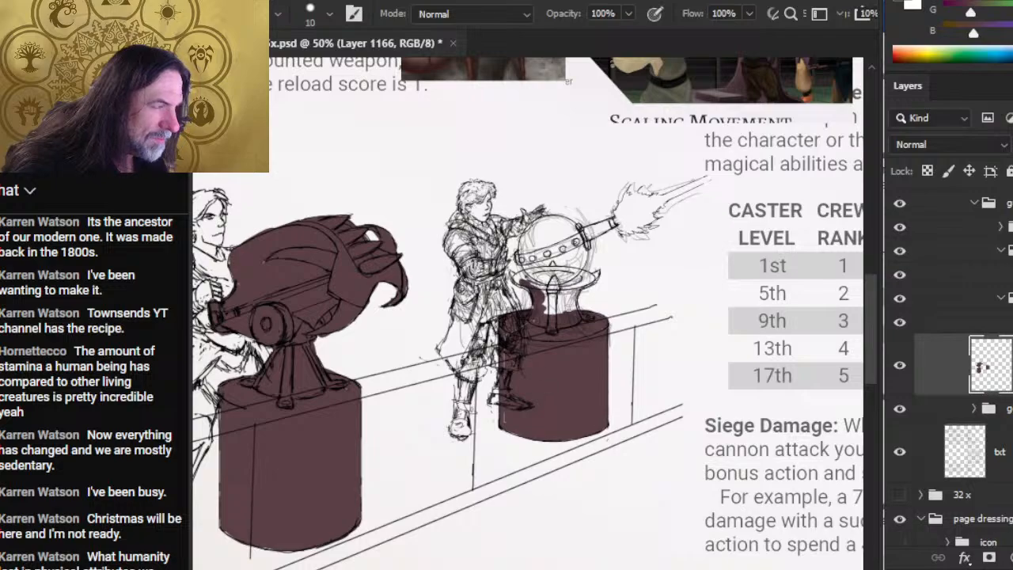
pyautogui.moveTo(547, 319)
pyautogui.mouseDown()
pyautogui.moveTo(551, 301)
pyautogui.moveTo(573, 306)
pyautogui.moveTo(582, 282)
pyautogui.moveTo(519, 277)
pyautogui.mouseUp()
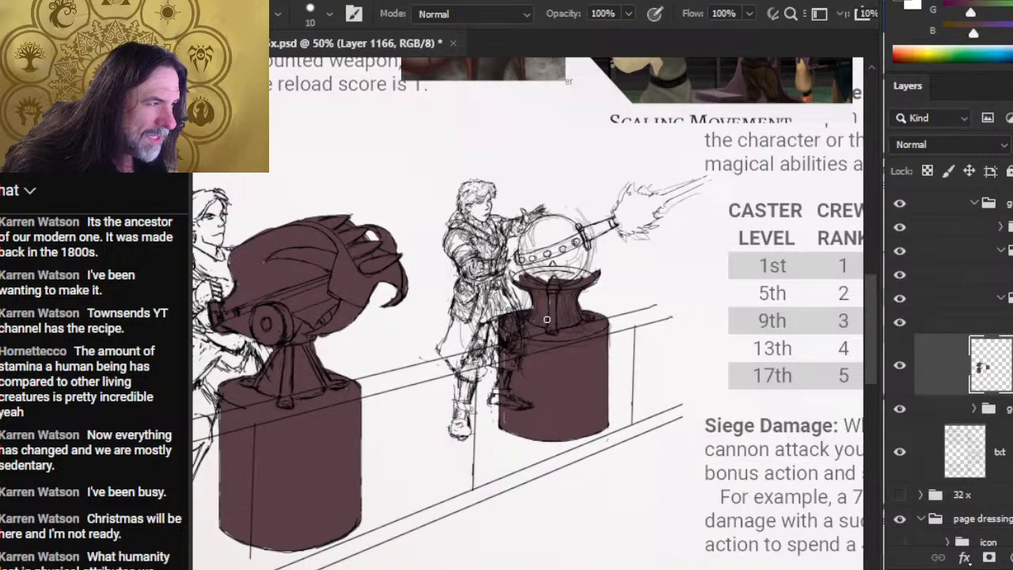
pyautogui.moveTo(538, 276)
pyautogui.mouseDown()
pyautogui.moveTo(516, 270)
pyautogui.moveTo(540, 268)
pyautogui.mouseUp()
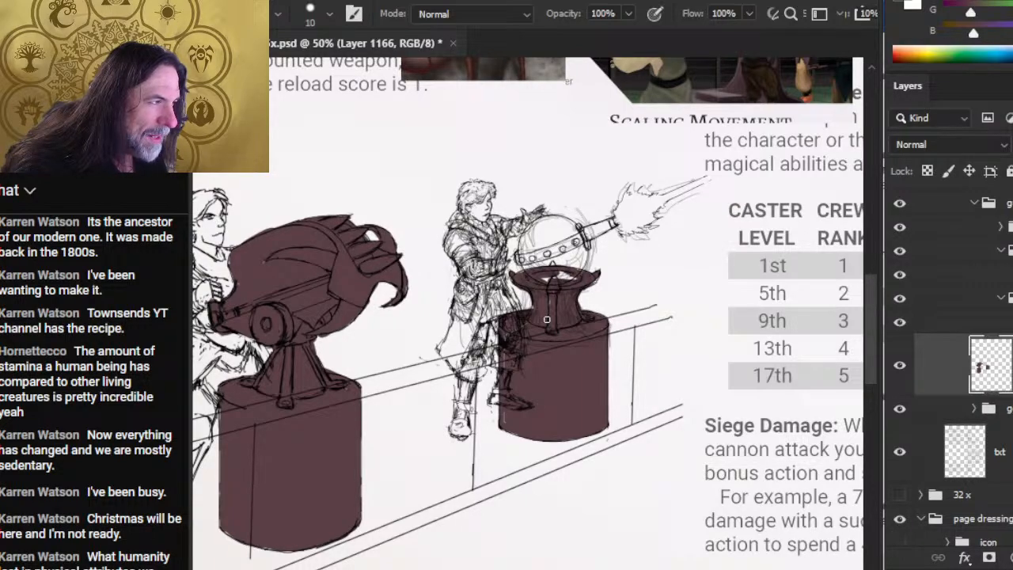
pyautogui.moveTo(571, 274); pyautogui.dragTo(544, 280)
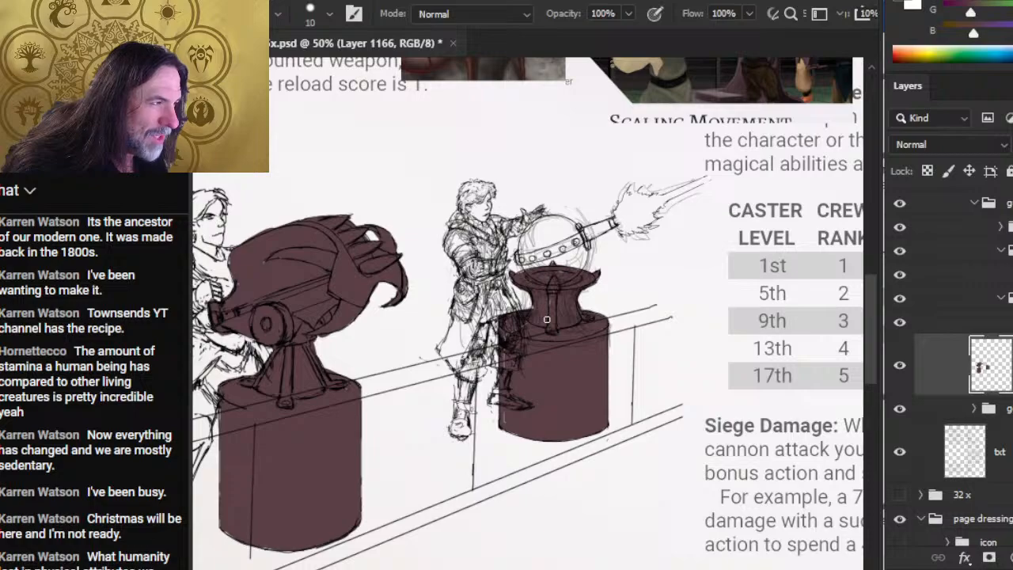
# Paint the second weapon's sphere and its short barrel maroon, up to the start of the flame.
pyautogui.moveTo(537, 228)
pyautogui.mouseDown()
pyautogui.moveTo(527, 243)
pyautogui.moveTo(538, 228)
pyautogui.moveTo(551, 242)
pyautogui.moveTo(566, 225)
pyautogui.moveTo(585, 236)
pyautogui.moveTo(551, 259)
pyautogui.moveTo(530, 236)
pyautogui.moveTo(530, 265)
pyautogui.moveTo(541, 264)
pyautogui.mouseUp()
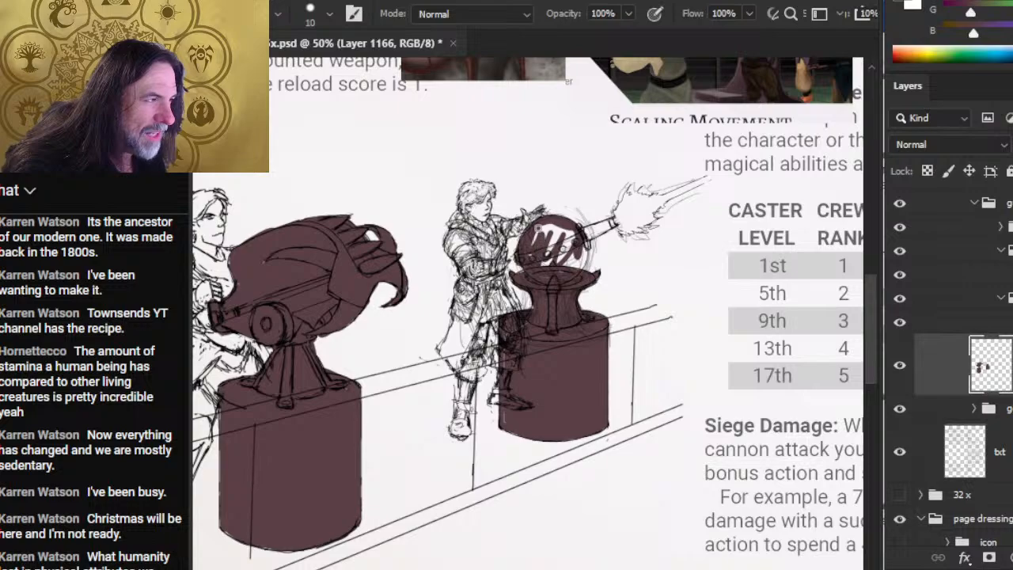
pyautogui.moveTo(542, 225); pyautogui.dragTo(547, 264)
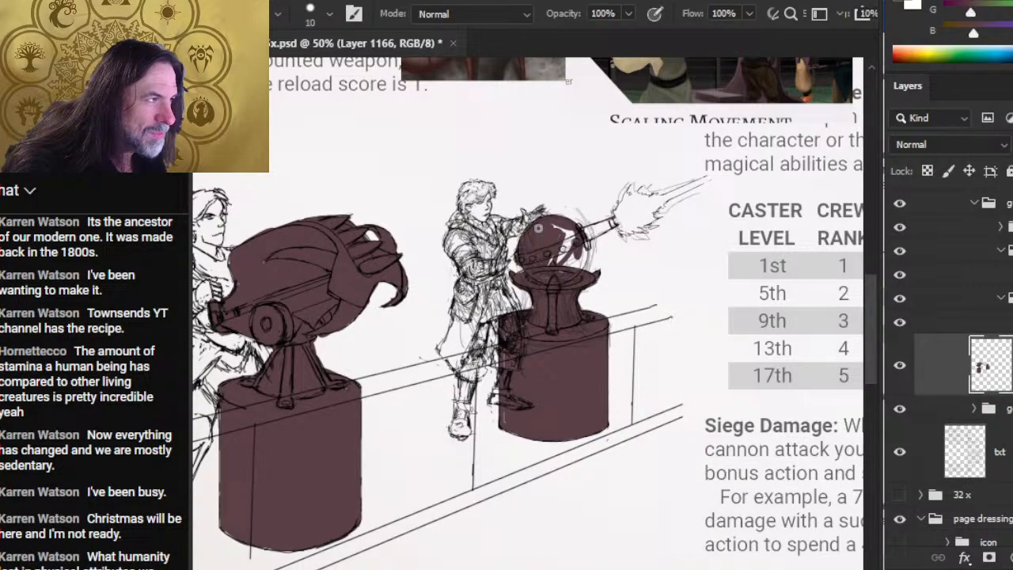
pyautogui.press('e')
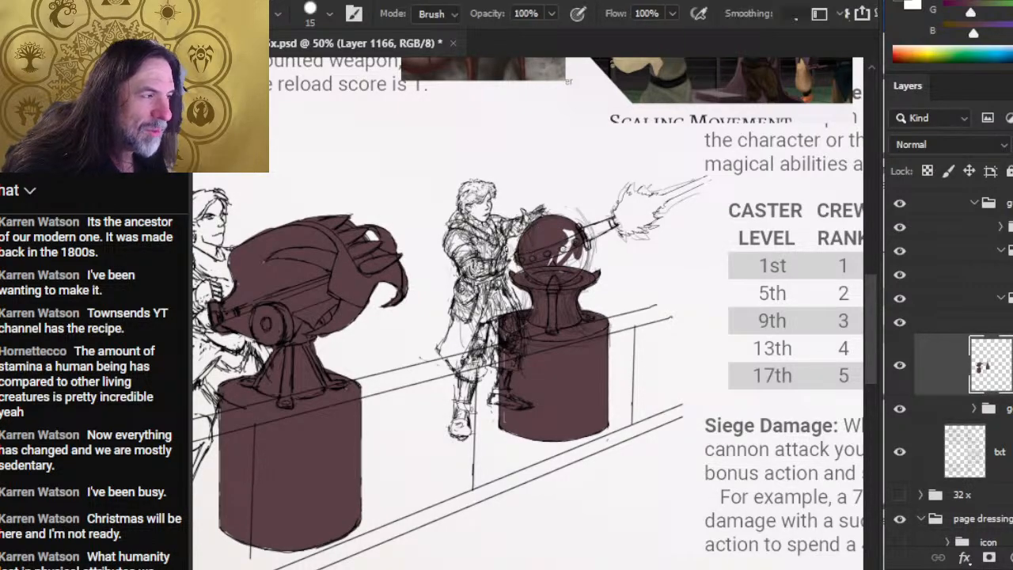
pyautogui.press('b')
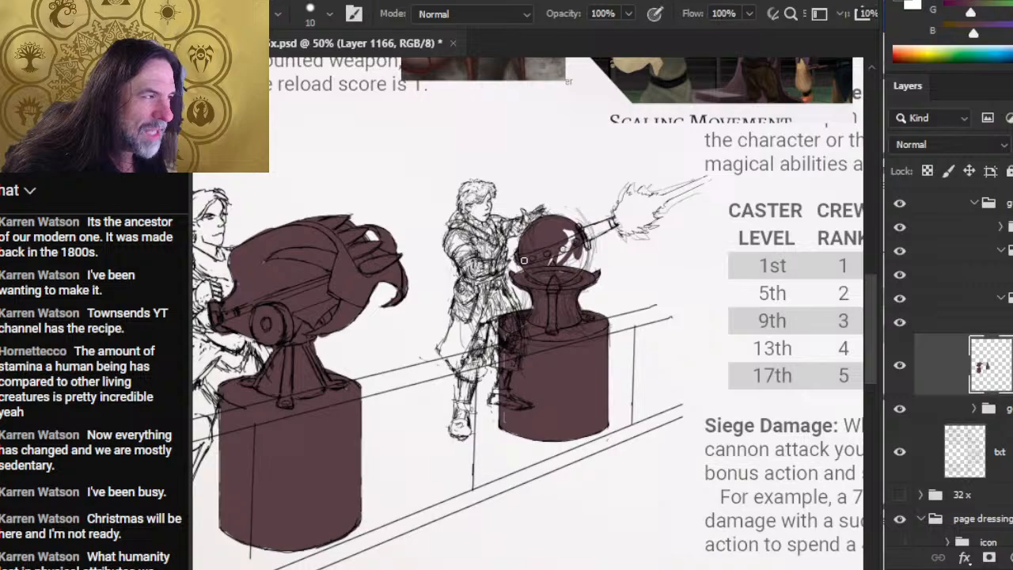
pyautogui.moveTo(562, 251)
pyautogui.mouseDown()
pyautogui.moveTo(565, 233)
pyautogui.moveTo(578, 266)
pyautogui.moveTo(587, 244)
pyautogui.mouseUp()
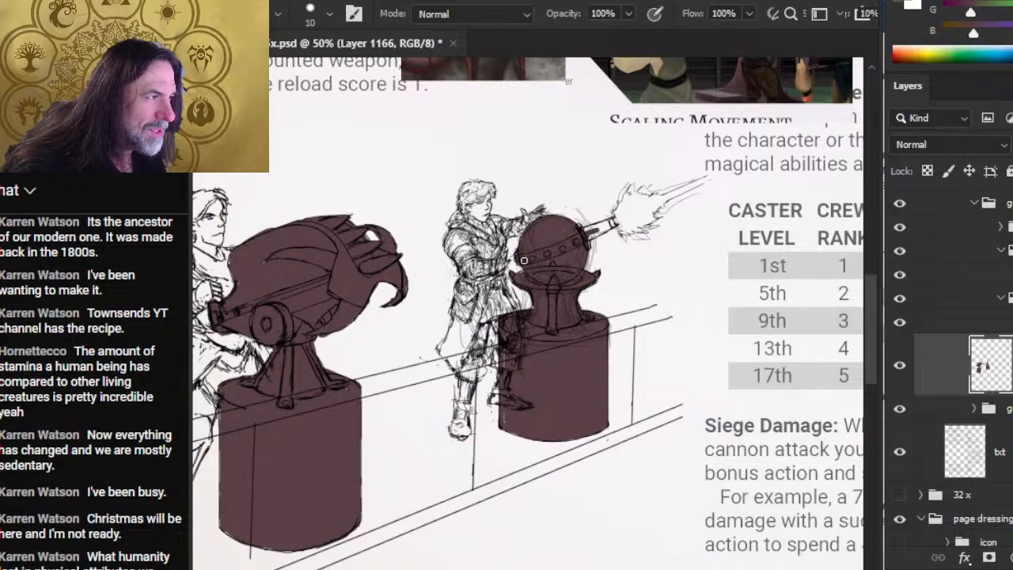
pyautogui.moveTo(593, 232); pyautogui.dragTo(613, 223)
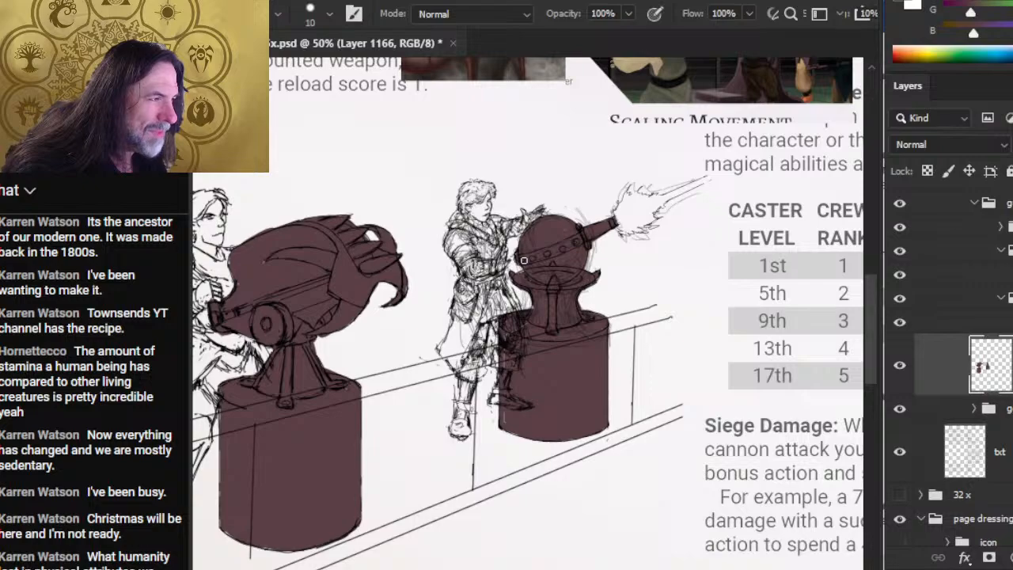
pyautogui.press('x')
pyautogui.moveTo(554, 220)
pyautogui.mouseDown()
pyautogui.moveTo(578, 259)
pyautogui.moveTo(585, 251)
pyautogui.moveTo(578, 223)
pyautogui.moveTo(535, 277)
pyautogui.moveTo(551, 228)
pyautogui.mouseUp()
pyautogui.hotkey('ctrl', 'z')
pyautogui.hotkey('ctrl', 'z')
pyautogui.hotkey('ctrl', 'z')
pyautogui.hotkey('ctrl', 'z')
pyautogui.hotkey('ctrl', 'z')
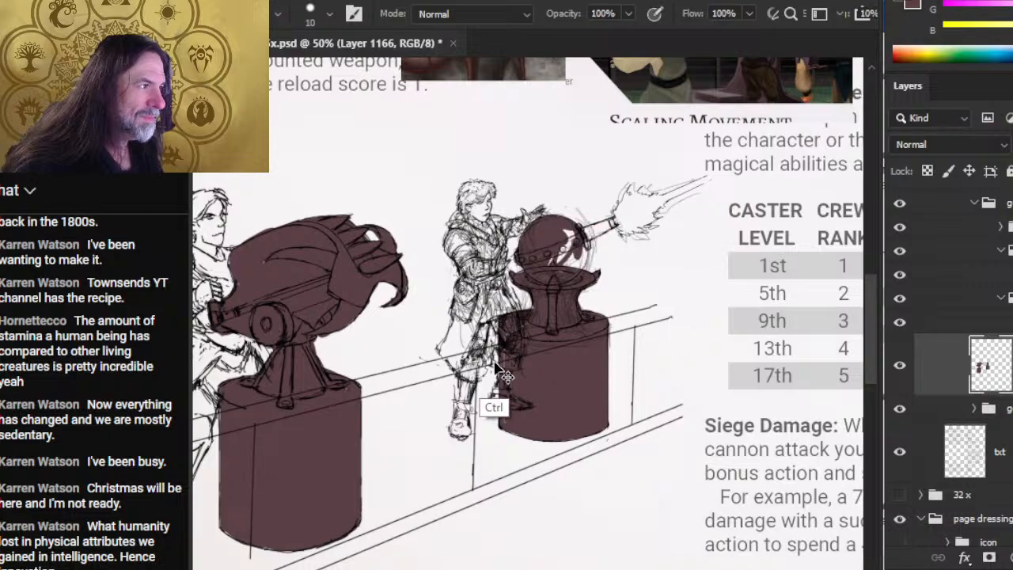
pyautogui.press('x')
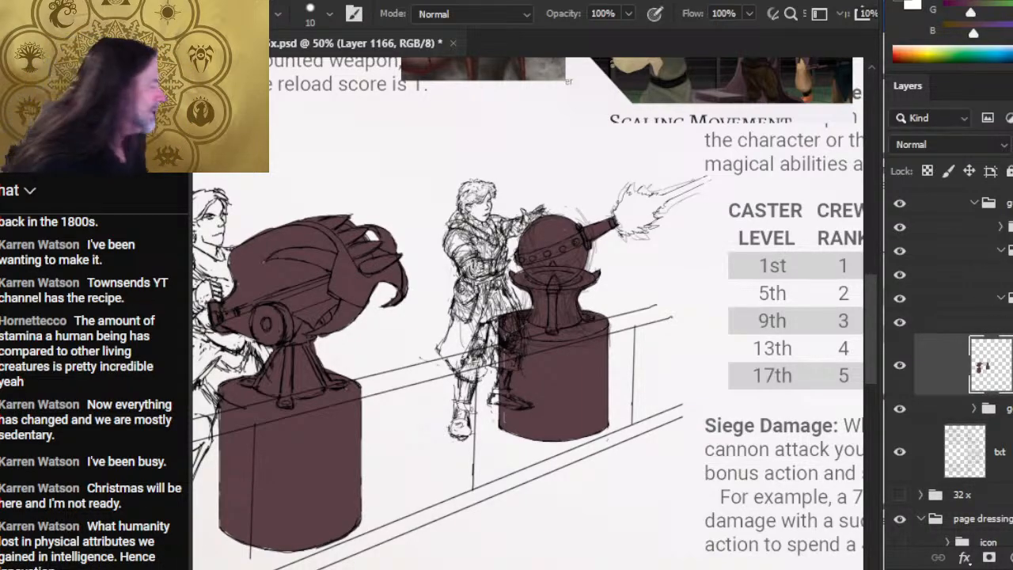
# Add a new layer above the txt layer, put it in a group and name the group background.
pyautogui.scroll(-3, 961, 364)
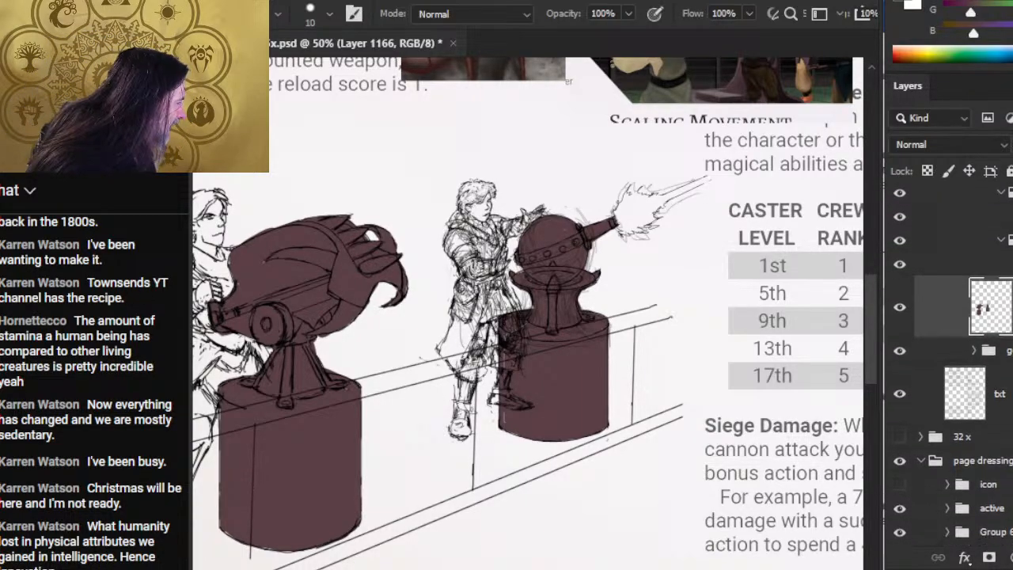
pyautogui.click(999, 394)
pyautogui.hotkey('ctrl', 'shift', 'alt', 'n')
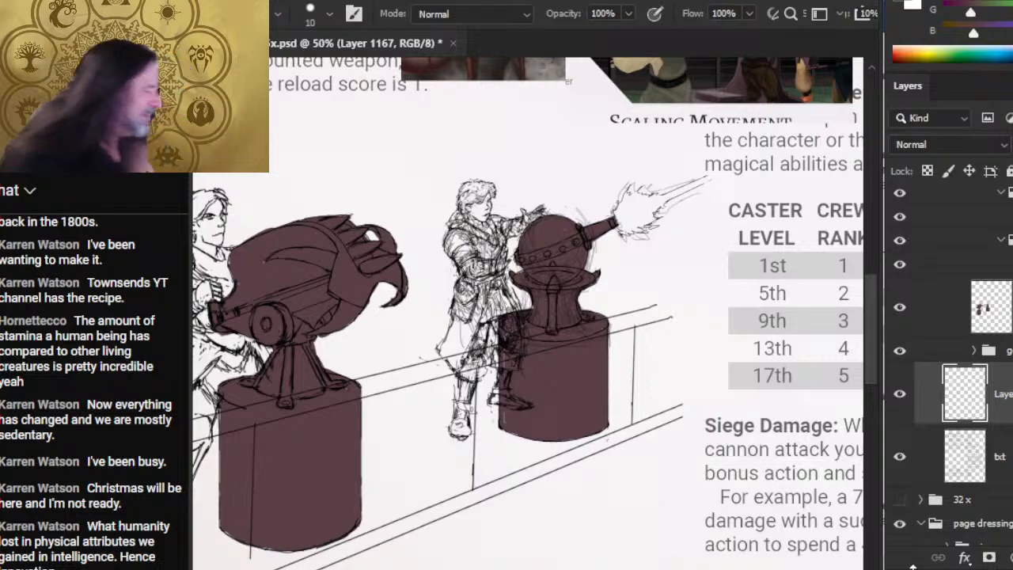
pyautogui.hotkey('ctrl', 'g')
pyautogui.doubleClick(996, 374)
pyautogui.write('back')
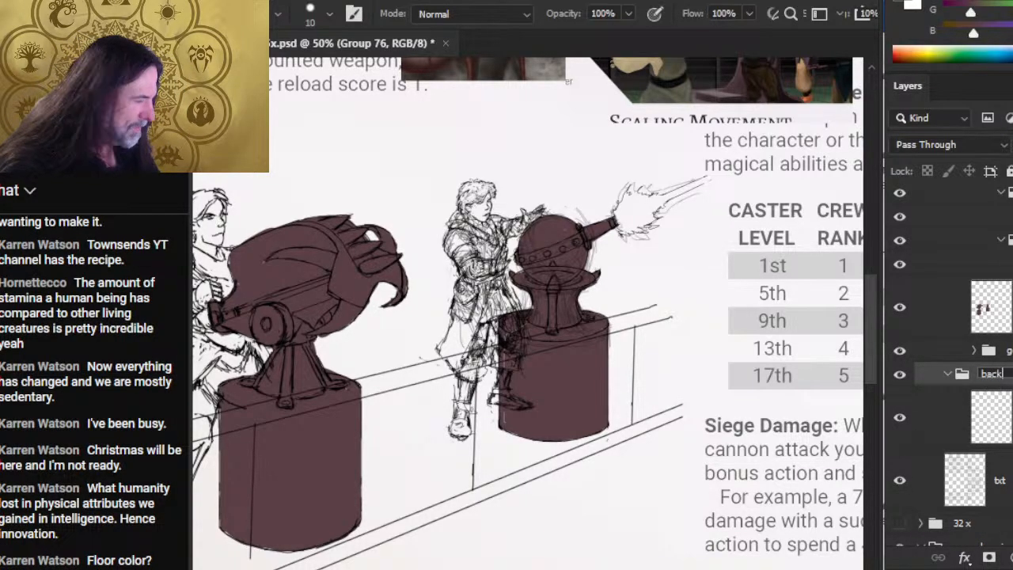
pyautogui.write('ground')
pyautogui.press('Return')
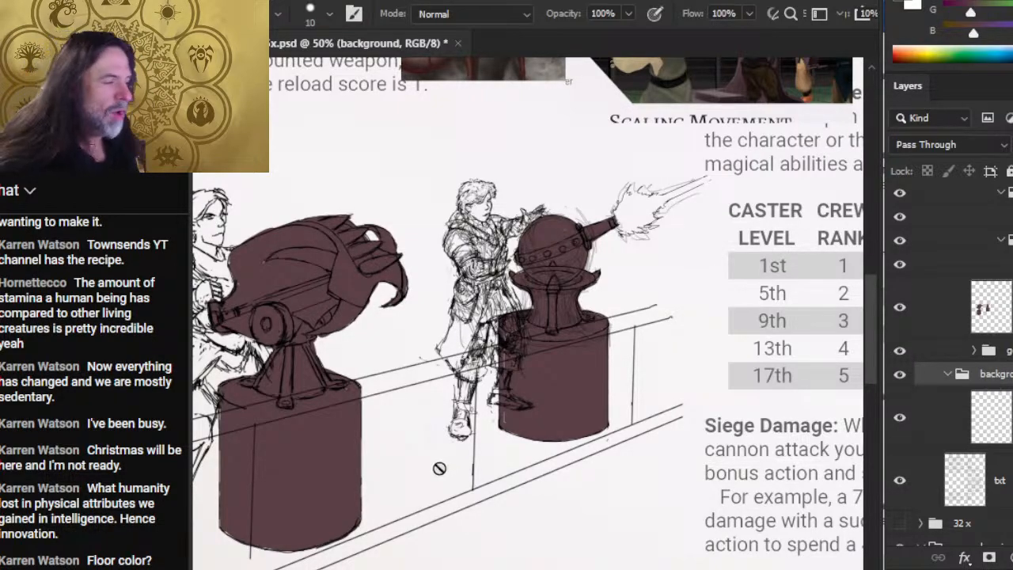
# On the background group's empty layer, paint the deck behind both weapons green with a size 80 brush, straightening it along the lower railing line.
pyautogui.moveTo(256, 428); pyautogui.dragTo(392, 319)
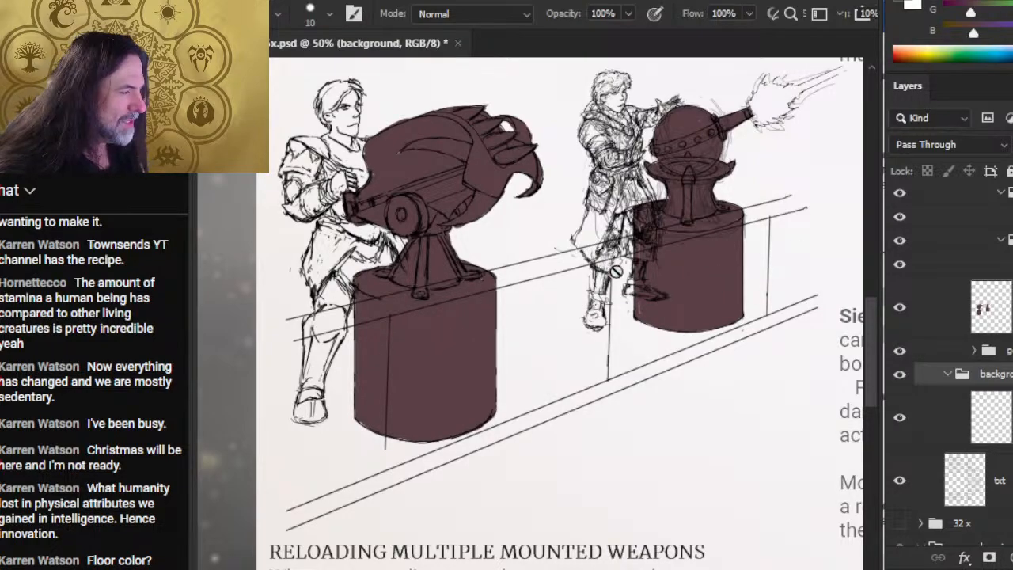
pyautogui.moveTo(559, 384)
pyautogui.mouseDown()
pyautogui.moveTo(693, 285)
pyautogui.moveTo(683, 313)
pyautogui.moveTo(594, 346)
pyautogui.moveTo(768, 414)
pyautogui.mouseUp()
pyautogui.moveTo(704, 467)
pyautogui.mouseDown()
pyautogui.moveTo(594, 523)
pyautogui.moveTo(621, 348)
pyautogui.moveTo(675, 168)
pyautogui.moveTo(666, 177)
pyautogui.mouseUp()
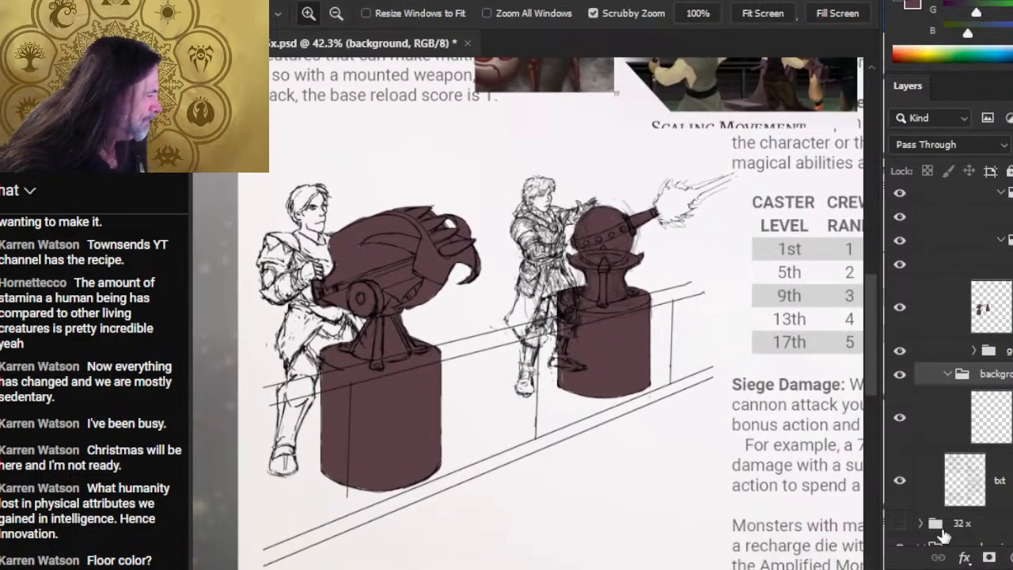
pyautogui.click(990, 350)
pyautogui.click(989, 417)
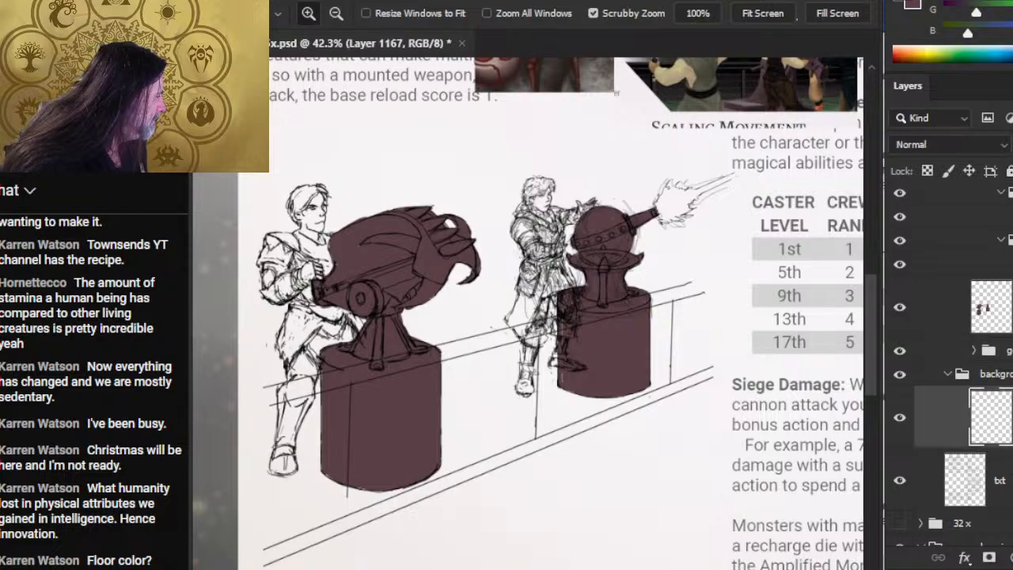
pyautogui.press(']')
pyautogui.press(']')
pyautogui.press(']')
pyautogui.press(']')
pyautogui.press(']')
pyautogui.press(']')
pyautogui.press(']')
pyautogui.press(']')
pyautogui.press(']')
pyautogui.press(']')
pyautogui.press(']')
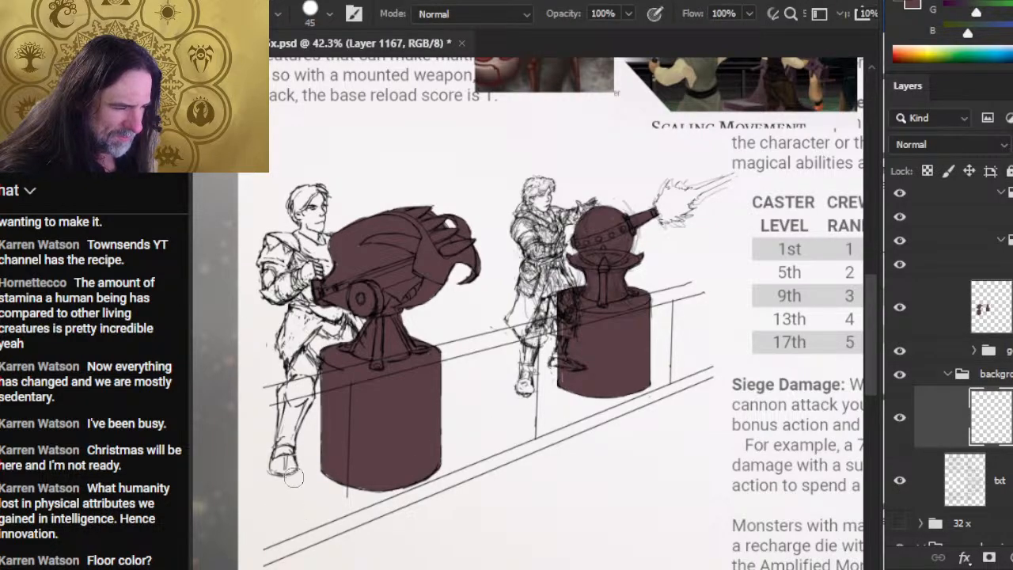
pyautogui.moveTo(275, 475)
pyautogui.mouseDown()
pyautogui.moveTo(293, 476)
pyautogui.moveTo(281, 513)
pyautogui.moveTo(521, 406)
pyautogui.moveTo(354, 477)
pyautogui.moveTo(581, 403)
pyautogui.moveTo(511, 447)
pyautogui.moveTo(661, 366)
pyautogui.moveTo(651, 385)
pyautogui.moveTo(702, 365)
pyautogui.moveTo(538, 383)
pyautogui.moveTo(261, 475)
pyautogui.moveTo(245, 466)
pyautogui.moveTo(317, 433)
pyautogui.moveTo(554, 360)
pyautogui.moveTo(297, 431)
pyautogui.moveTo(705, 317)
pyautogui.moveTo(475, 356)
pyautogui.moveTo(605, 348)
pyautogui.moveTo(669, 316)
pyautogui.moveTo(700, 337)
pyautogui.moveTo(553, 416)
pyautogui.mouseUp()
pyautogui.moveTo(647, 335)
pyautogui.mouseDown()
pyautogui.moveTo(633, 379)
pyautogui.moveTo(689, 371)
pyautogui.mouseUp()
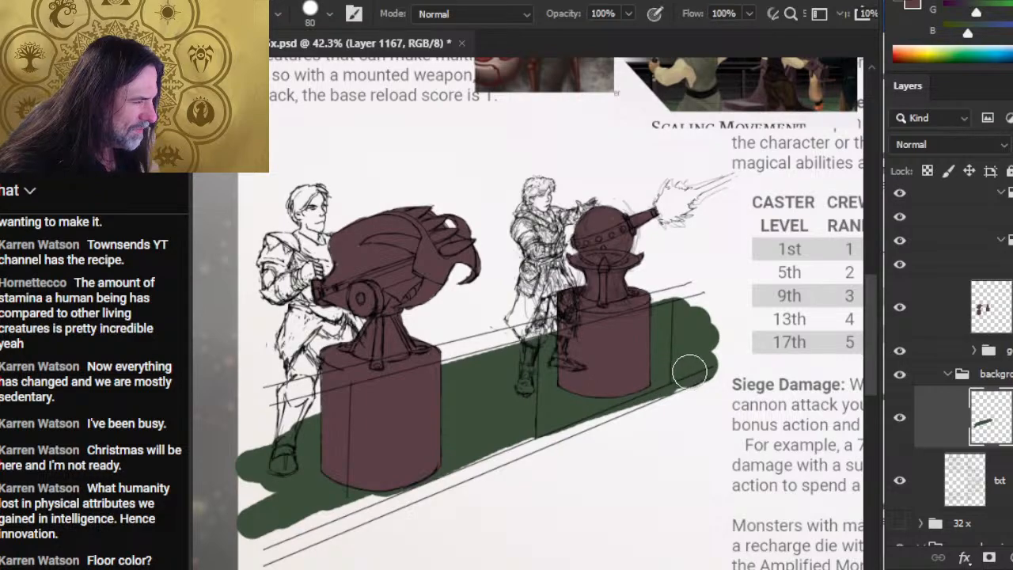
pyautogui.keyDown('shift'); pyautogui.click(249, 542); pyautogui.keyUp('shift')
pyautogui.moveTo(255, 538)
pyautogui.mouseDown()
pyautogui.moveTo(264, 524)
pyautogui.moveTo(247, 494)
pyautogui.moveTo(308, 516)
pyautogui.mouseUp()
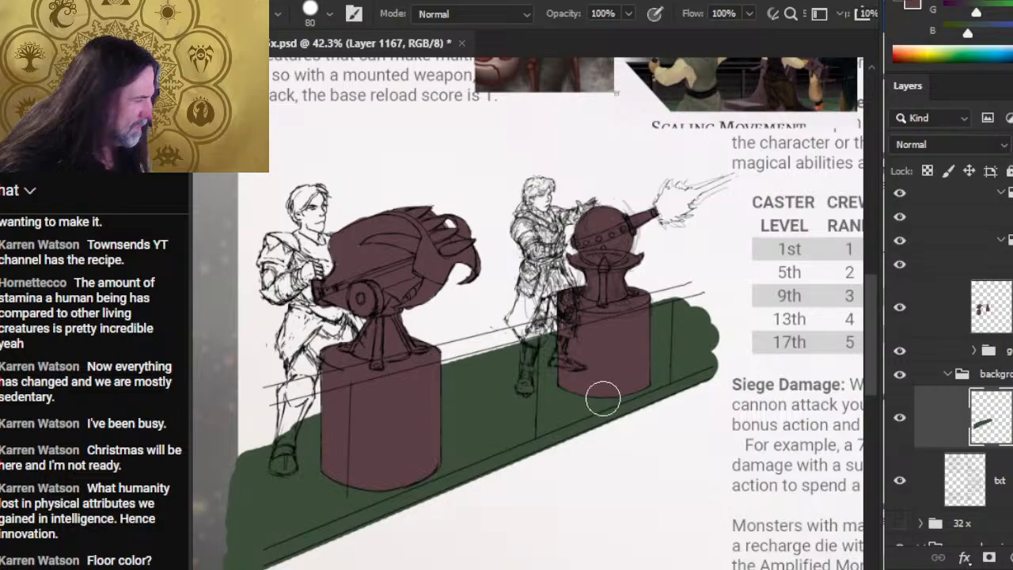
# Sample a dark colour from the finished crew illustration above the Scaling Movement heading.
pyautogui.hscroll(3, 601, 401)
pyautogui.scroll(4, 507, 335)
pyautogui.hscroll(2, 459, 257)
pyautogui.moveTo(361, 198); pyautogui.dragTo(407, 243)
pyautogui.moveTo(637, 251)
pyautogui.mouseDown()
pyautogui.moveTo(641, 367)
pyautogui.moveTo(481, 381)
pyautogui.mouseUp()
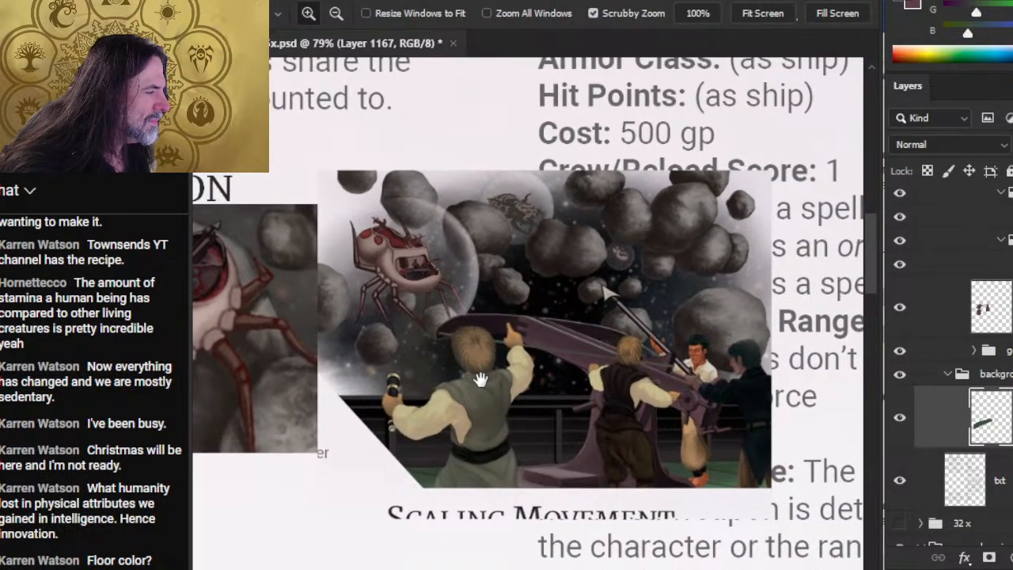
pyautogui.press('b')
pyautogui.keyDown('alt'); pyautogui.click(538, 396); pyautogui.keyUp('alt')
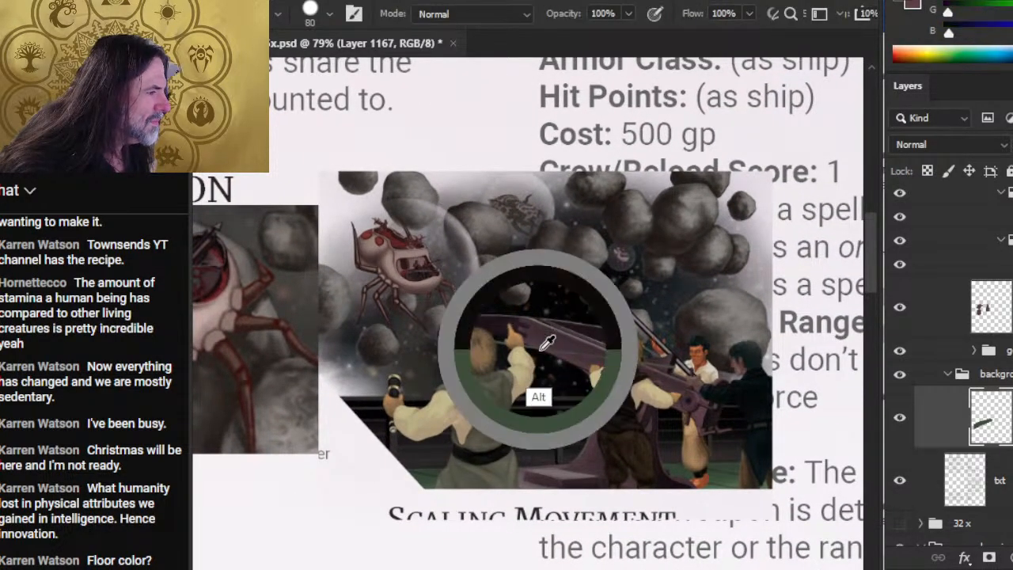
pyautogui.press('z')
pyautogui.press('b')
pyautogui.keyDown('alt'); pyautogui.click(489, 367); pyautogui.keyUp('alt')
# Paint a straight dark band below the green deck's lower edge and extend it into a closed triangular outline beneath the deck.
pyautogui.press('z')
pyautogui.moveTo(607, 460)
pyautogui.mouseDown()
pyautogui.moveTo(558, 447)
pyautogui.moveTo(579, 199)
pyautogui.mouseUp()
pyautogui.press('b')
pyautogui.click(577, 347)
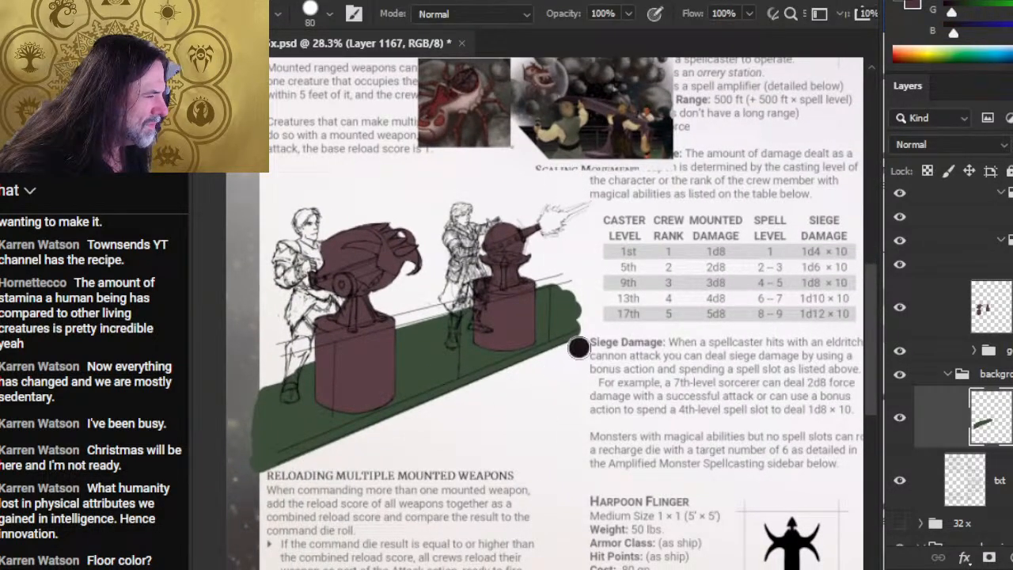
pyautogui.keyDown('shift'); pyautogui.click(254, 496); pyautogui.keyUp('shift')
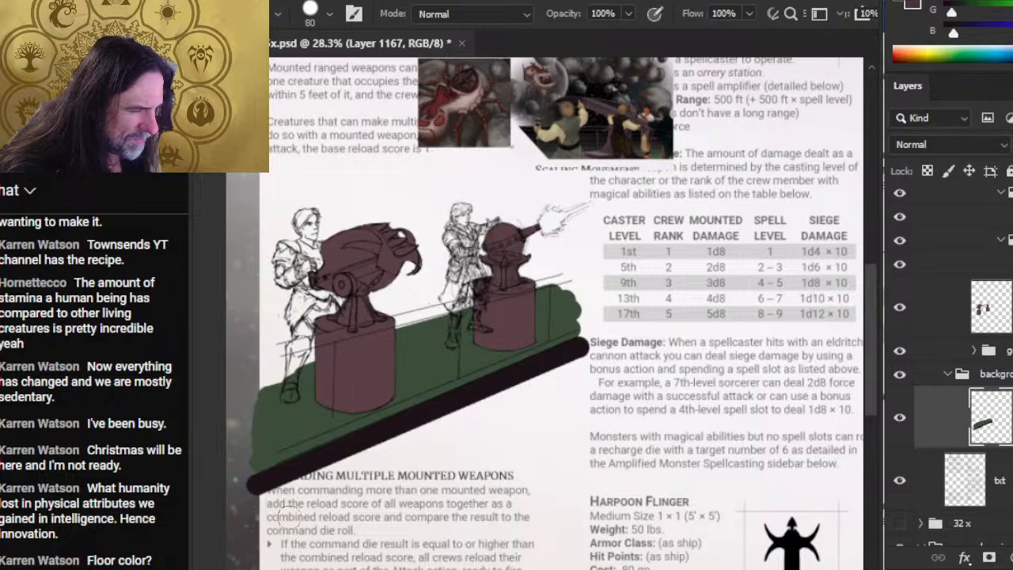
pyautogui.moveTo(577, 358); pyautogui.dragTo(573, 464)
pyautogui.keyDown('shift'); pyautogui.click(286, 479); pyautogui.keyUp('shift')
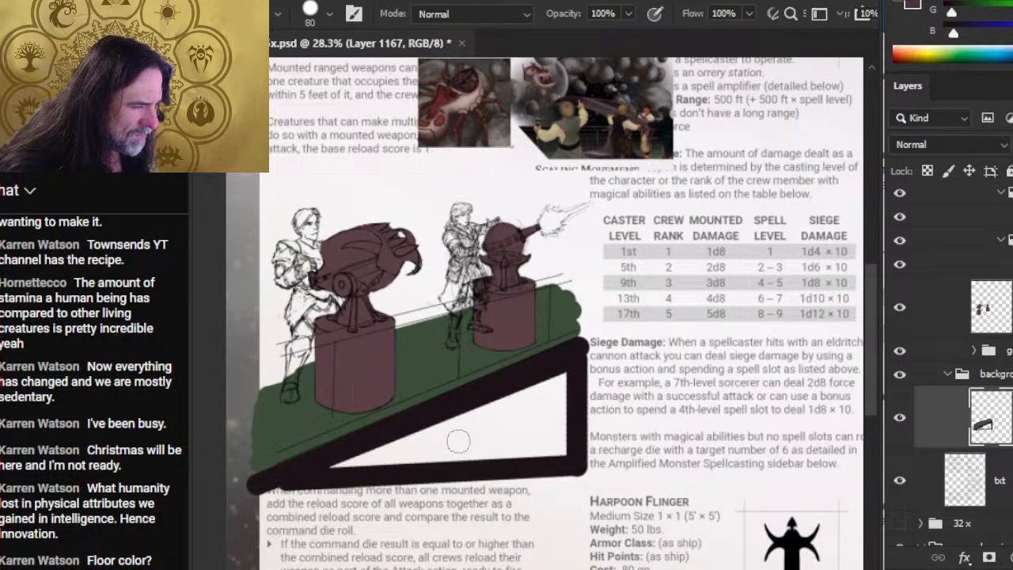
# Fill the triangle beneath the deck with the dark colour and brush broad strokes of lighter maroon across it.
pyautogui.press('g')
pyautogui.click(448, 464)
pyautogui.press('b')
pyautogui.moveTo(324, 468); pyautogui.dragTo(559, 377)
pyautogui.moveTo(564, 445); pyautogui.dragTo(402, 473)
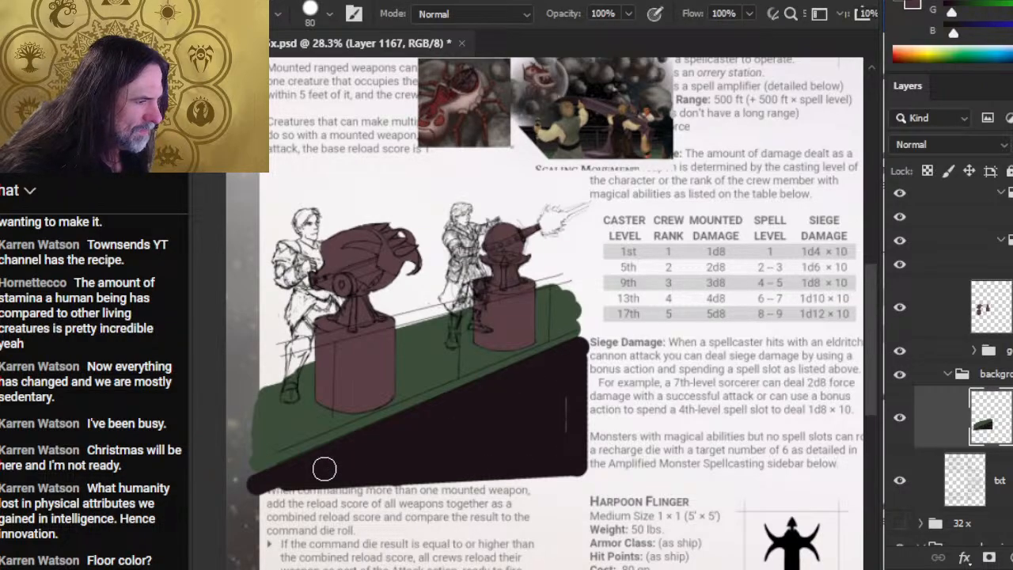
pyautogui.moveTo(564, 431); pyautogui.dragTo(562, 411)
pyautogui.press('x')
pyautogui.moveTo(554, 368)
pyautogui.mouseDown()
pyautogui.moveTo(397, 443)
pyautogui.moveTo(584, 361)
pyautogui.moveTo(375, 470)
pyautogui.moveTo(543, 409)
pyautogui.mouseUp()
# Smudge the hull's lower right area with a size 150 Smudge tool at 54% strength so its edge fades into the page.
pyautogui.press('r')
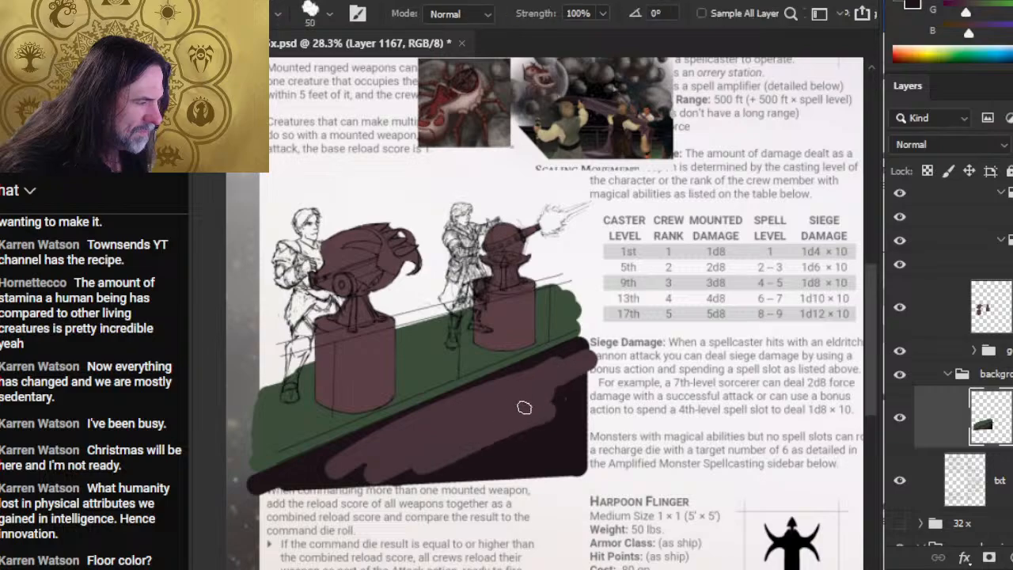
pyautogui.press(']')
pyautogui.press(']')
pyautogui.press(']')
pyautogui.press(']')
pyautogui.press(']')
pyautogui.press(']')
pyautogui.press(']')
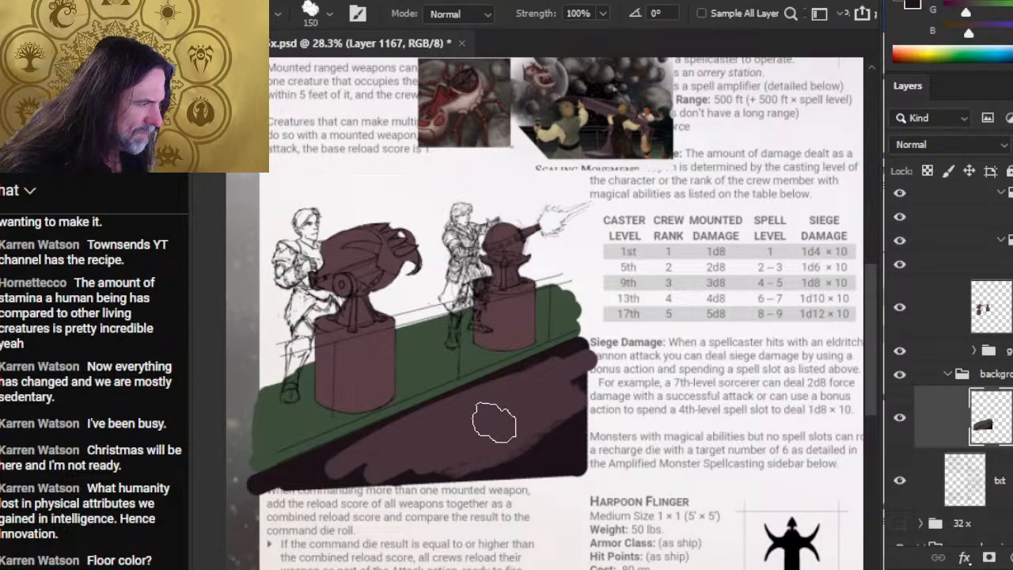
pyautogui.press('5')
pyautogui.press('4')
pyautogui.moveTo(522, 445)
pyautogui.mouseDown()
pyautogui.moveTo(395, 480)
pyautogui.moveTo(550, 426)
pyautogui.mouseUp()
pyautogui.moveTo(522, 437)
pyautogui.mouseDown()
pyautogui.moveTo(475, 482)
pyautogui.moveTo(549, 418)
pyautogui.moveTo(561, 437)
pyautogui.moveTo(613, 396)
pyautogui.moveTo(594, 478)
pyautogui.moveTo(589, 372)
pyautogui.moveTo(605, 405)
pyautogui.moveTo(553, 474)
pyautogui.moveTo(593, 364)
pyautogui.moveTo(546, 443)
pyautogui.mouseUp()
# Draw thin dark diagonal plank lines across the hull with a size 7 brush.
pyautogui.press('b')
pyautogui.press('[')
pyautogui.press('[')
pyautogui.press('[')
pyautogui.press('[')
pyautogui.press('[')
pyautogui.press('[')
pyautogui.press('[')
pyautogui.press('[')
pyautogui.press('[')
pyautogui.press('[')
pyautogui.press('[')
pyautogui.press('[')
pyautogui.moveTo(579, 366); pyautogui.dragTo(404, 454)
pyautogui.moveTo(578, 394); pyautogui.dragTo(396, 463)
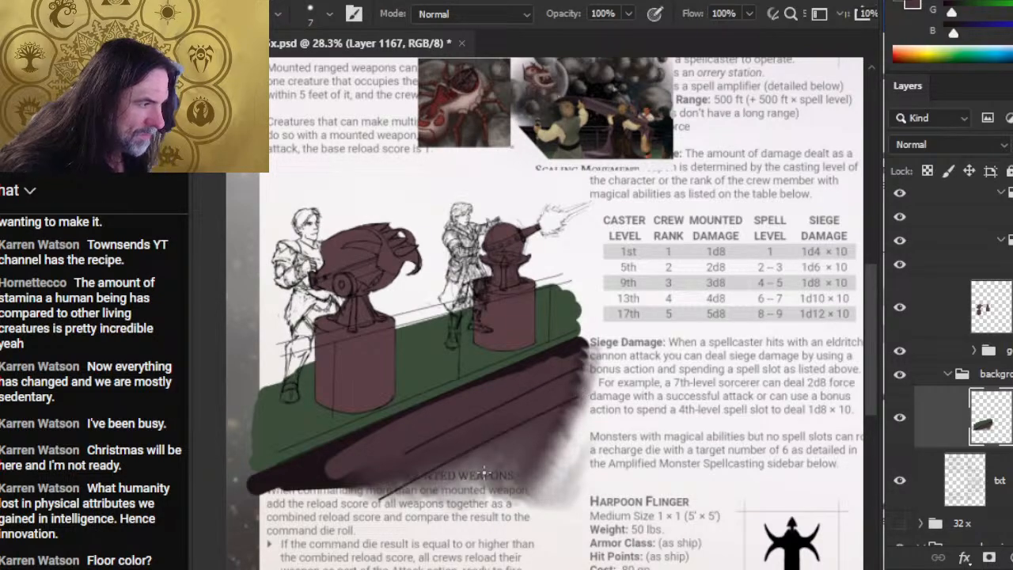
pyautogui.moveTo(581, 414); pyautogui.dragTo(398, 542)
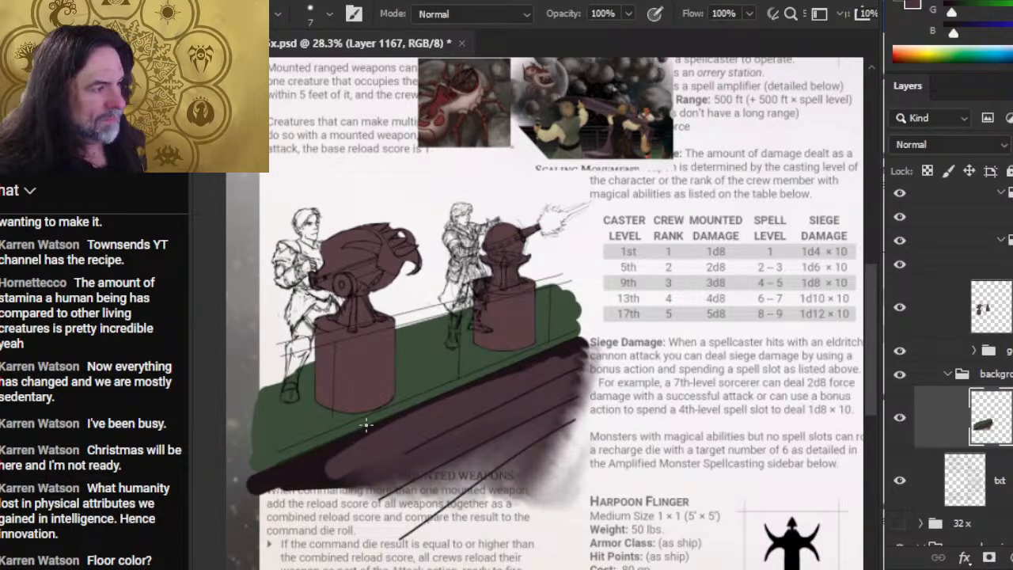
# Add a new layer above the weapon colour layers, put it in a group named rail, and select the layer for painting.
pyautogui.keyDown('alt'); pyautogui.click(330, 360); pyautogui.keyUp('alt')
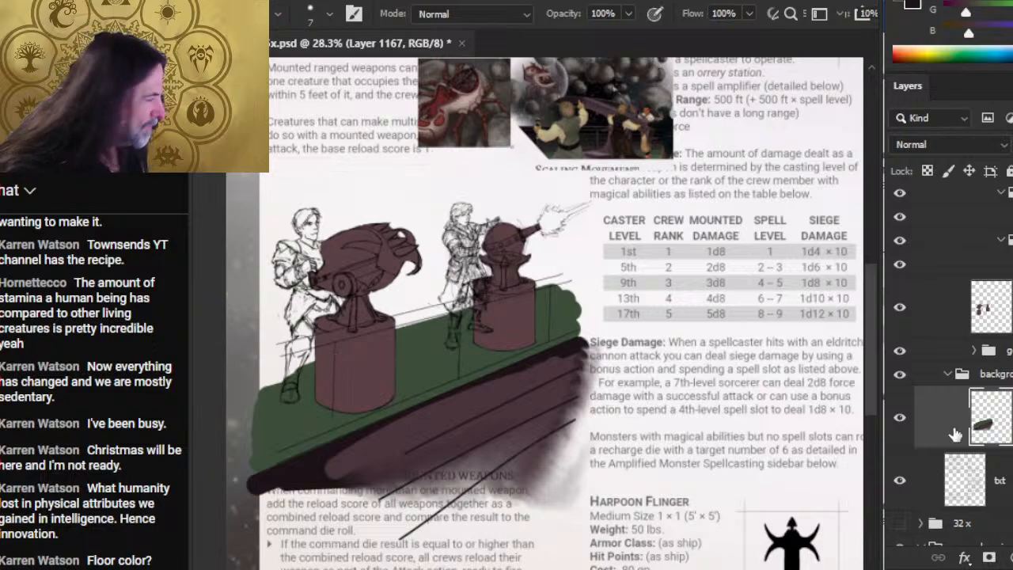
pyautogui.scroll(3, 950, 356)
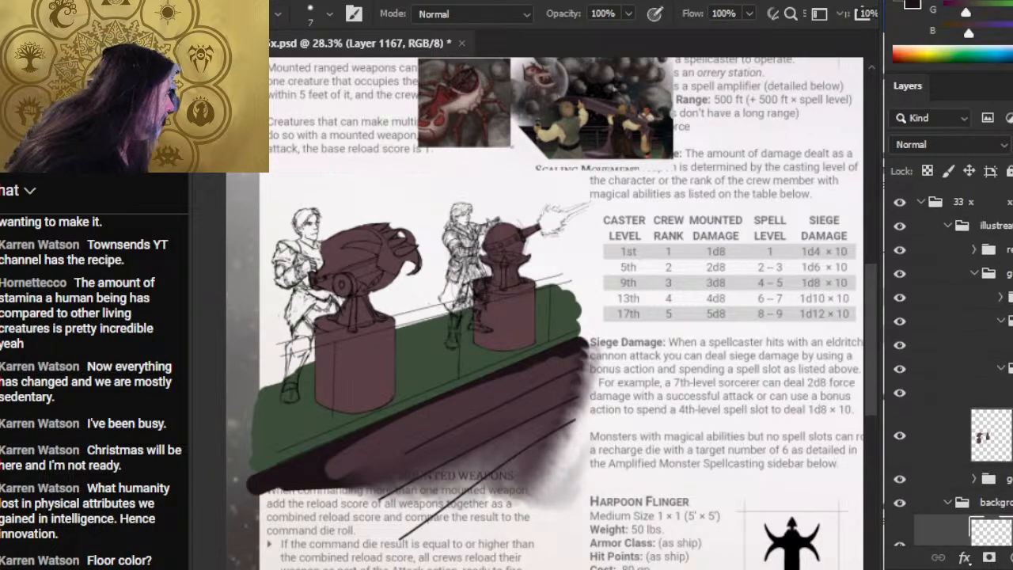
pyautogui.click(957, 320)
pyautogui.hotkey('ctrl', 'shift', 'alt', 'n')
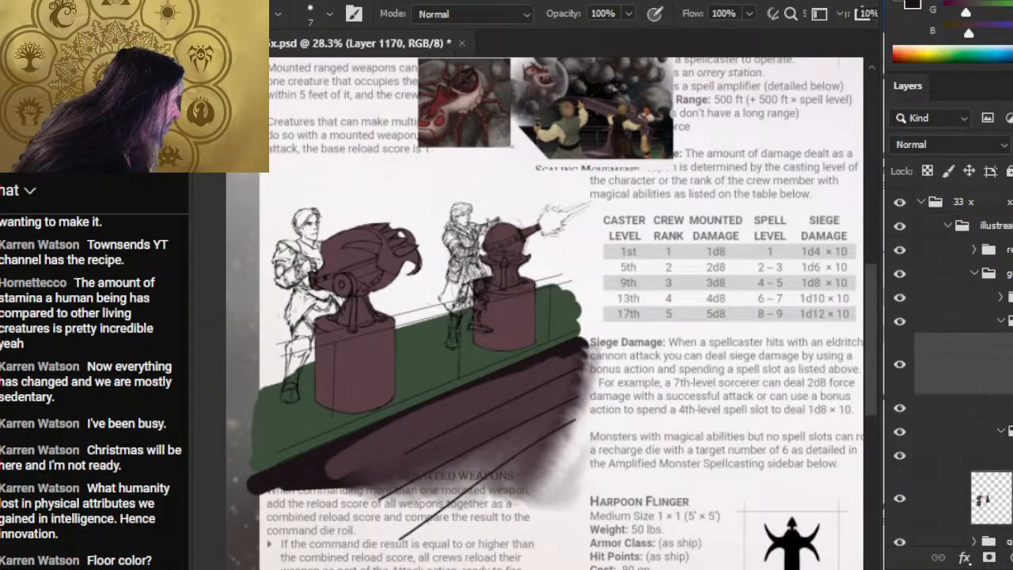
pyautogui.moveTo(1003, 366); pyautogui.dragTo(1007, 333)
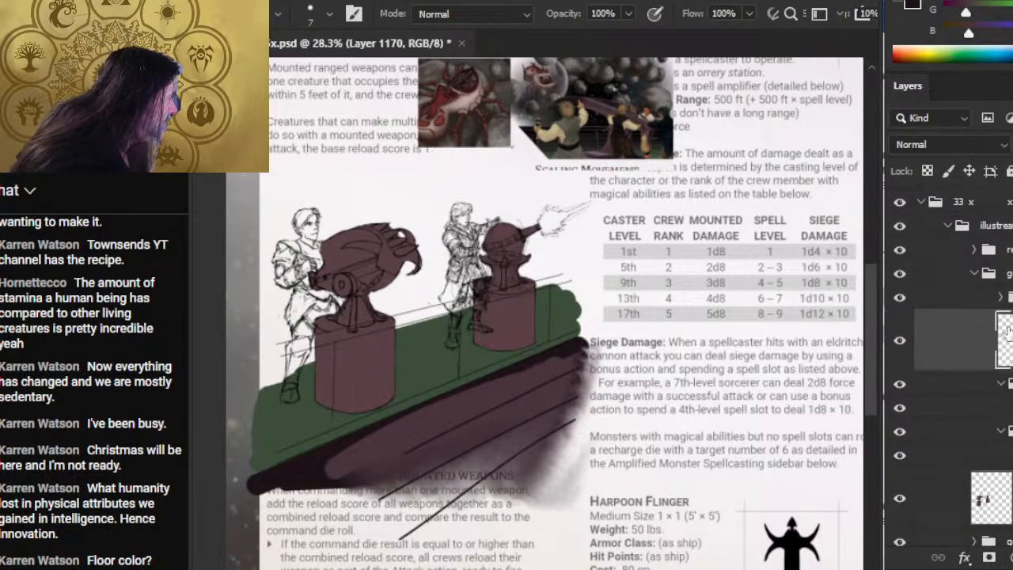
pyautogui.click(994, 384)
pyautogui.hotkey('ctrl', 'g')
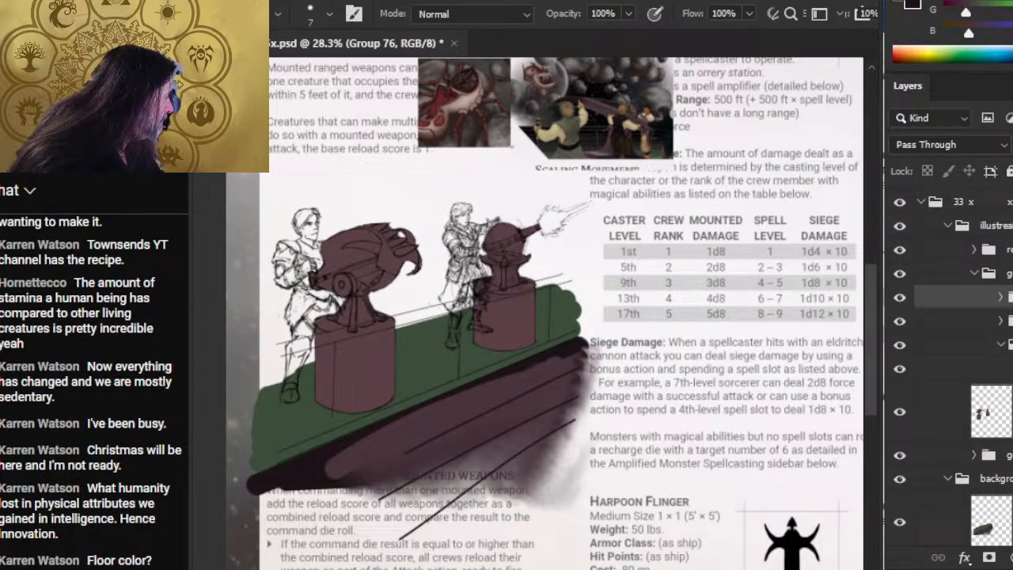
pyautogui.press('Return')
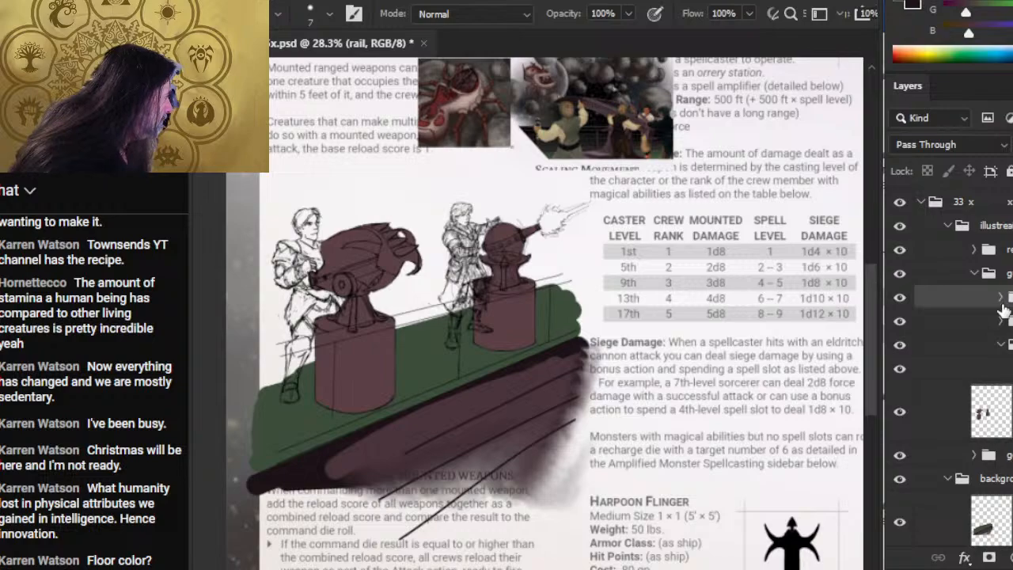
pyautogui.click(1000, 297)
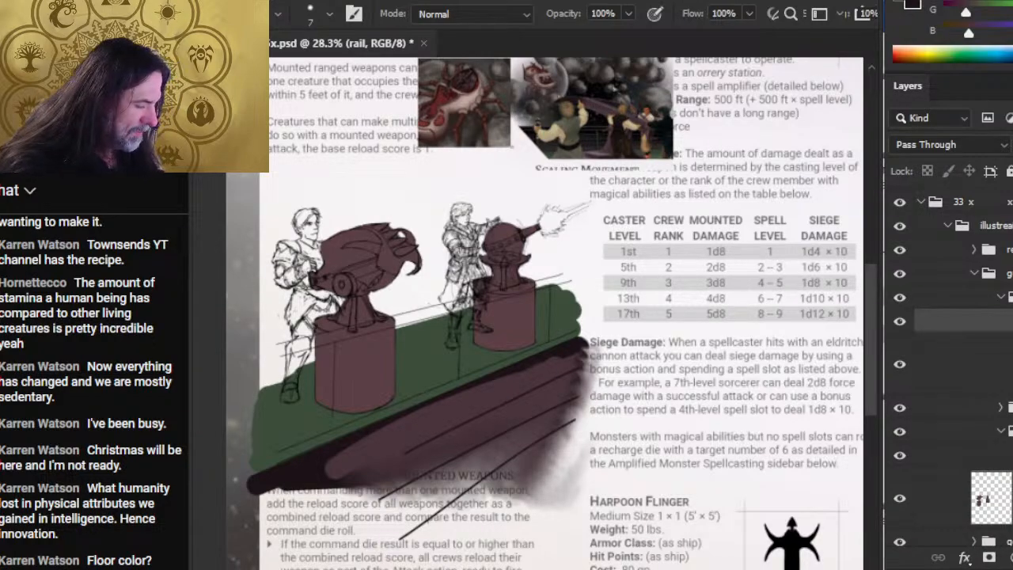
pyautogui.press('Return')
pyautogui.hotkey('ctrl', 'shift', 'alt', 'n')
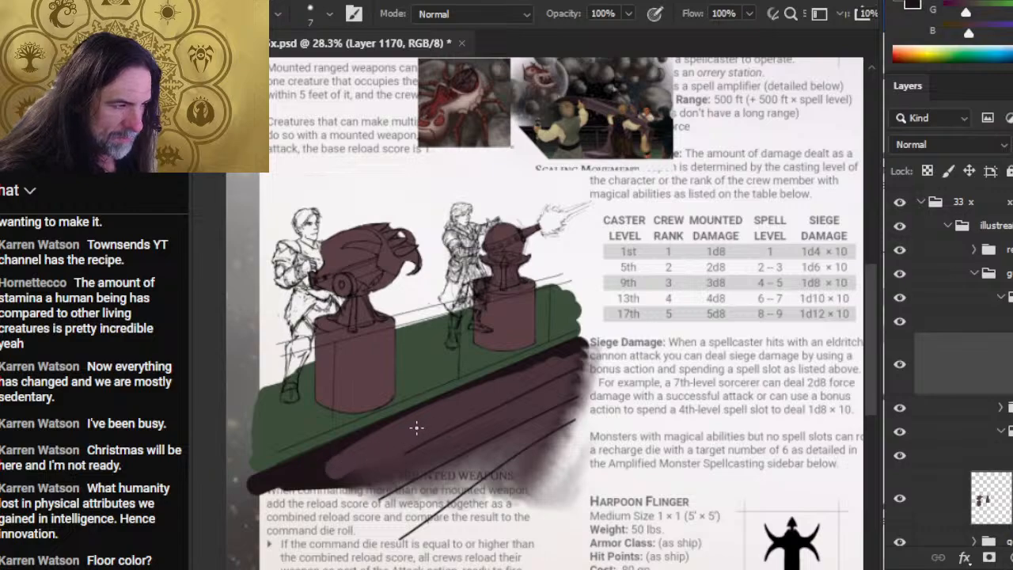
# Paint a straight dark top rail across both weapons using the sampled hull colour, and fill the gap between its edge lines.
pyautogui.keyDown('alt'); pyautogui.click(312, 453); pyautogui.keyUp('alt')
pyautogui.moveTo(312, 454)
pyautogui.mouseDown()
pyautogui.moveTo(306, 506)
pyautogui.moveTo(297, 467)
pyautogui.mouseUp()
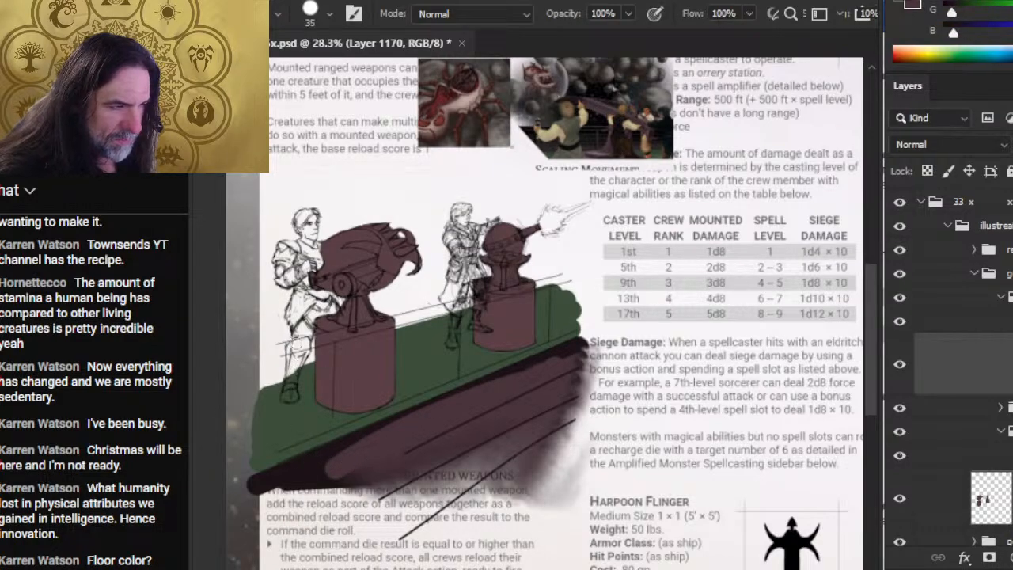
pyautogui.moveTo(292, 351)
pyautogui.mouseDown()
pyautogui.moveTo(255, 354)
pyautogui.moveTo(269, 352)
pyautogui.mouseUp()
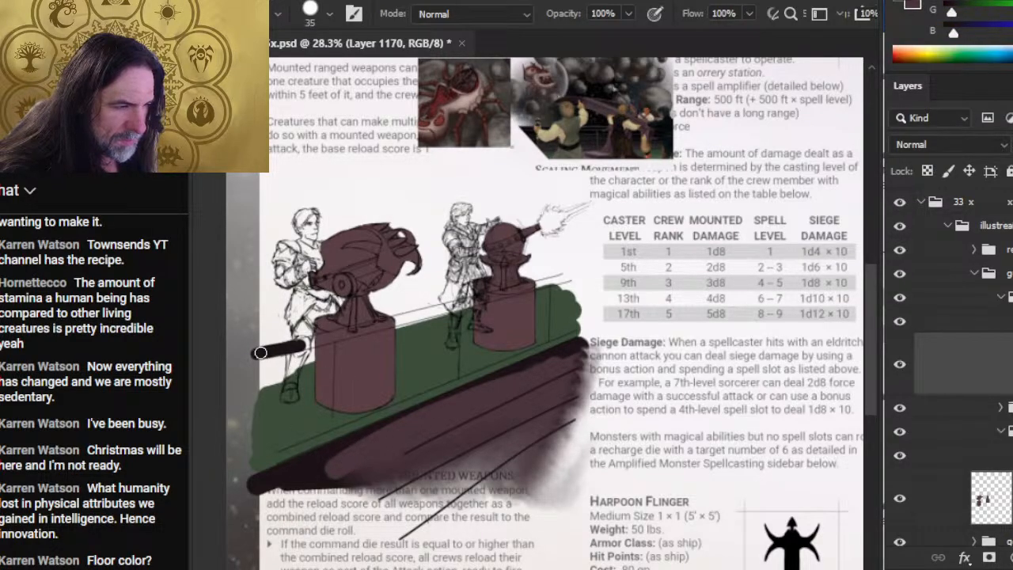
pyautogui.keyDown('shift'); pyautogui.click(587, 269); pyautogui.keyUp('shift')
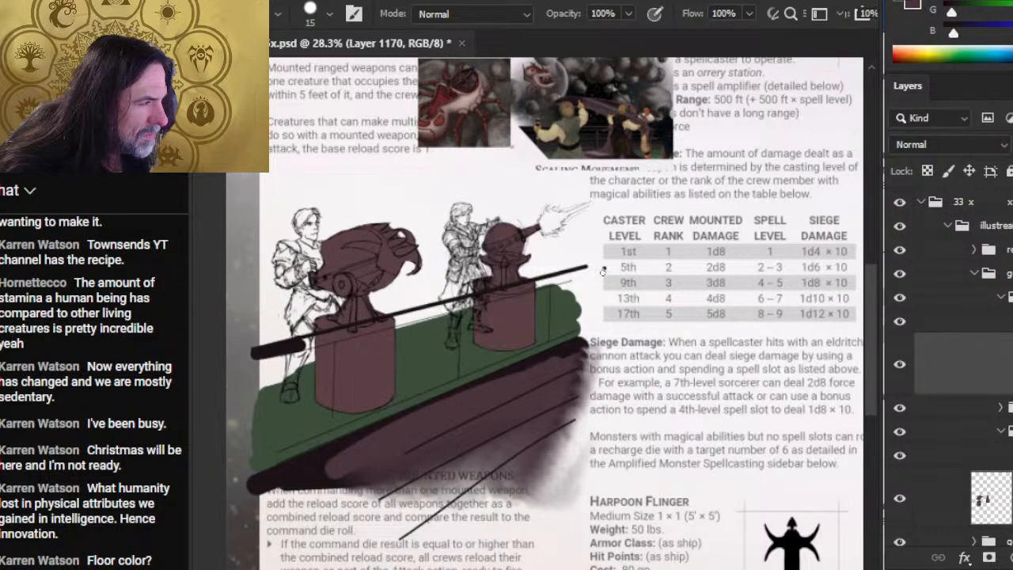
pyautogui.keyDown('shift'); pyautogui.click(247, 367); pyautogui.keyUp('shift')
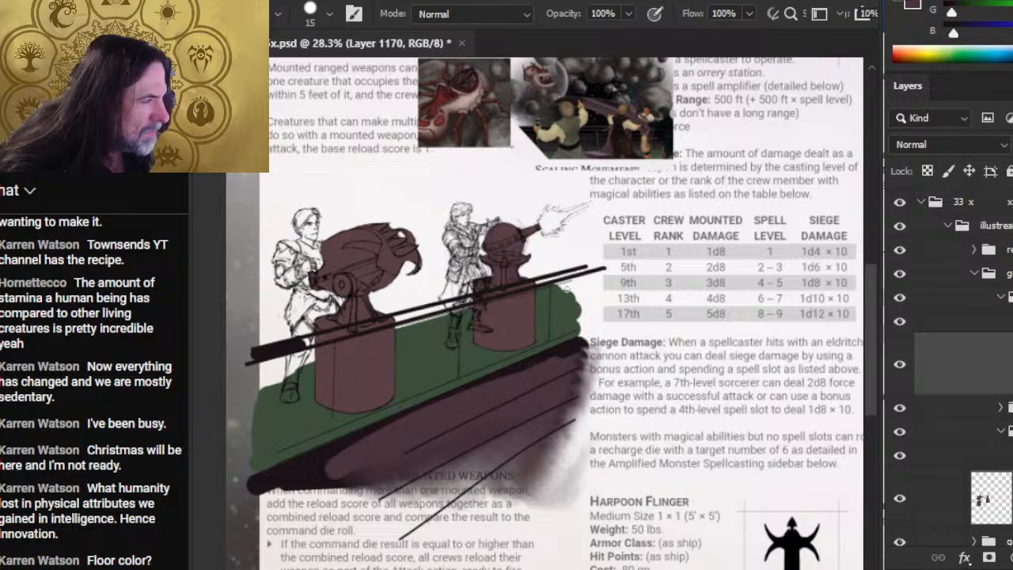
pyautogui.press('g')
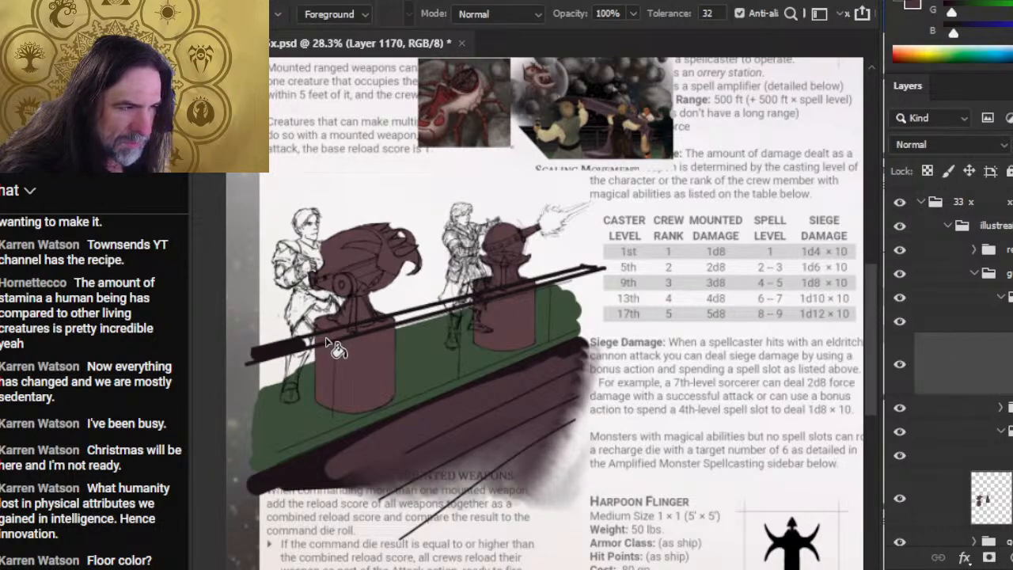
pyautogui.click(336, 335)
pyautogui.press('b')
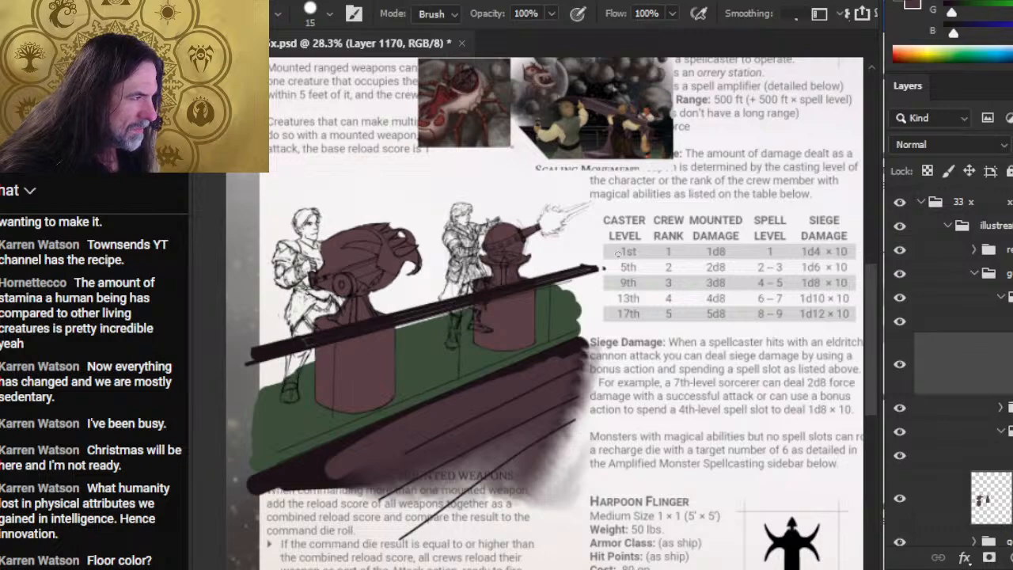
pyautogui.press('b')
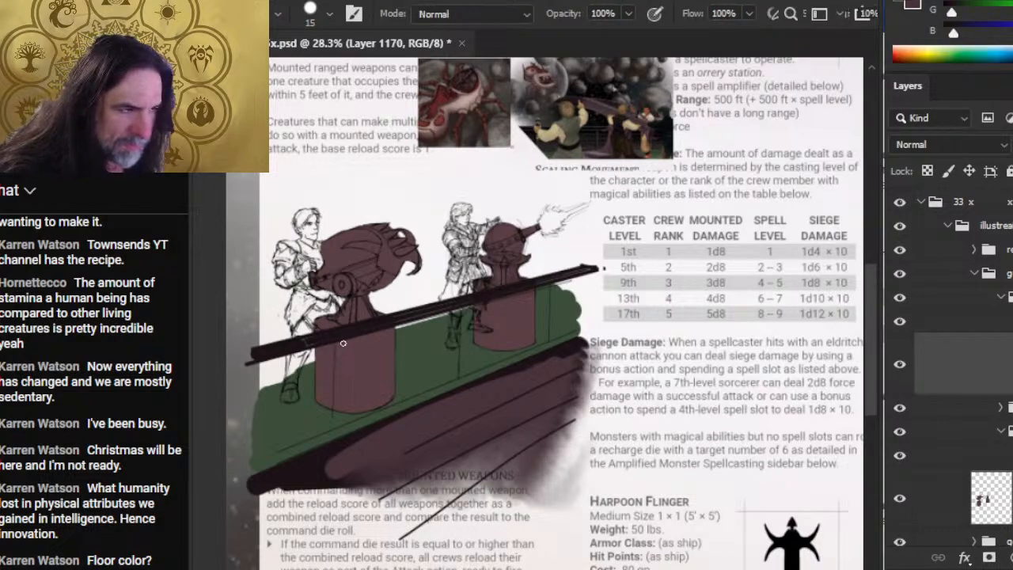
# Paint dark upright posts from the top rail down to the hull, making them thinner towards the far right end.
pyautogui.moveTo(333, 346); pyautogui.dragTo(324, 475)
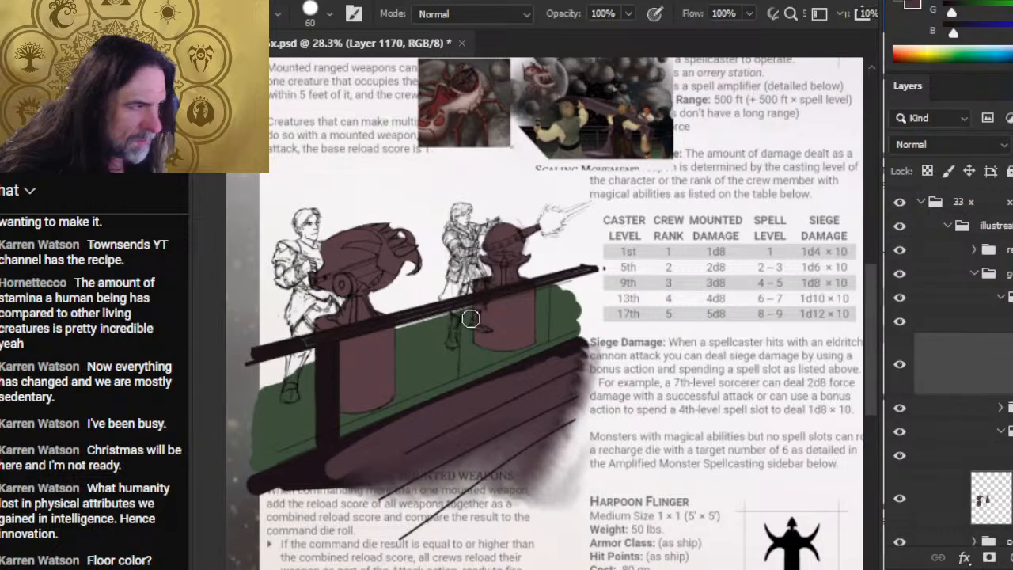
pyautogui.moveTo(465, 312); pyautogui.dragTo(466, 388)
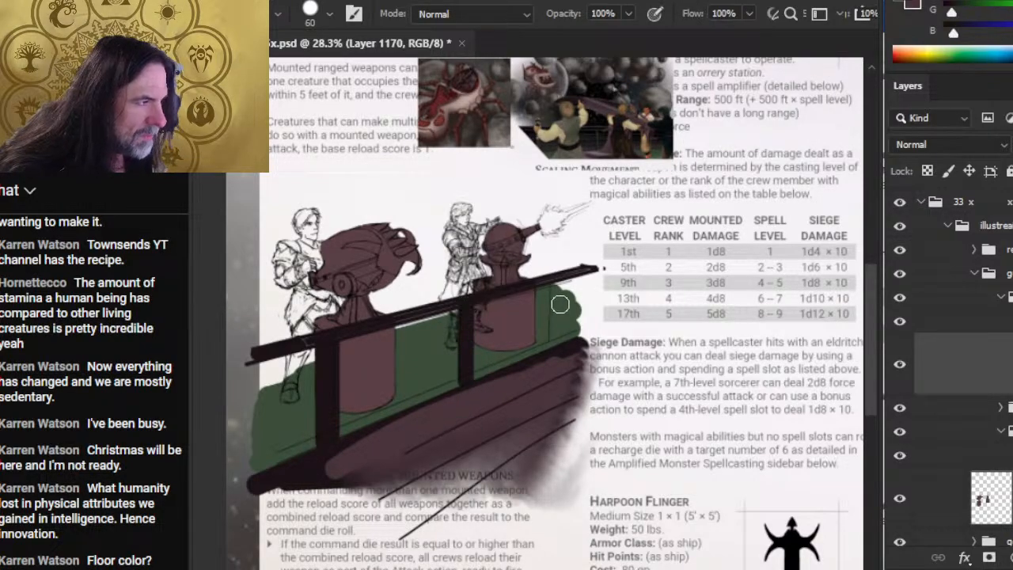
pyautogui.moveTo(548, 292); pyautogui.dragTo(546, 352)
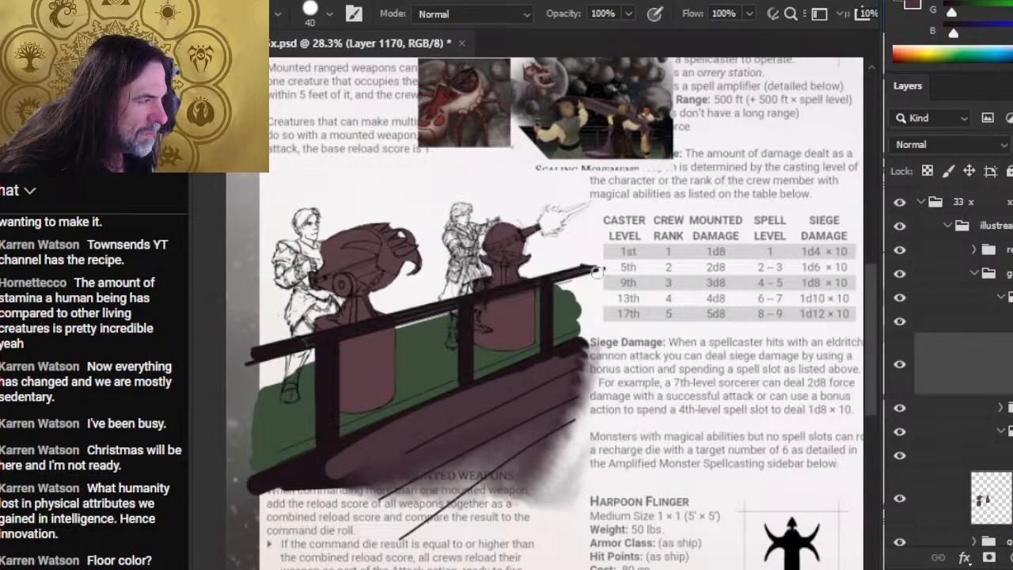
pyautogui.moveTo(597, 272); pyautogui.dragTo(594, 352)
# Erase the thin far right post and the rail's overhanging end with a size 40 eraser.
pyautogui.press('e')
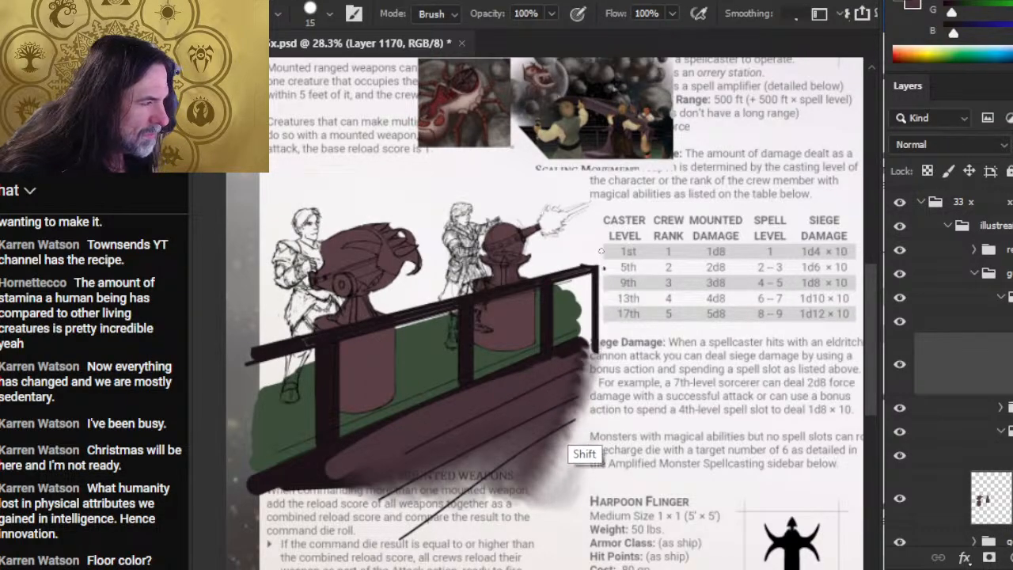
pyautogui.press(']')
pyautogui.press(']')
pyautogui.press(']')
pyautogui.keyDown('shift'); pyautogui.click(586, 477); pyautogui.keyUp('shift')
pyautogui.keyDown('shift'); pyautogui.click(588, 271); pyautogui.keyUp('shift')
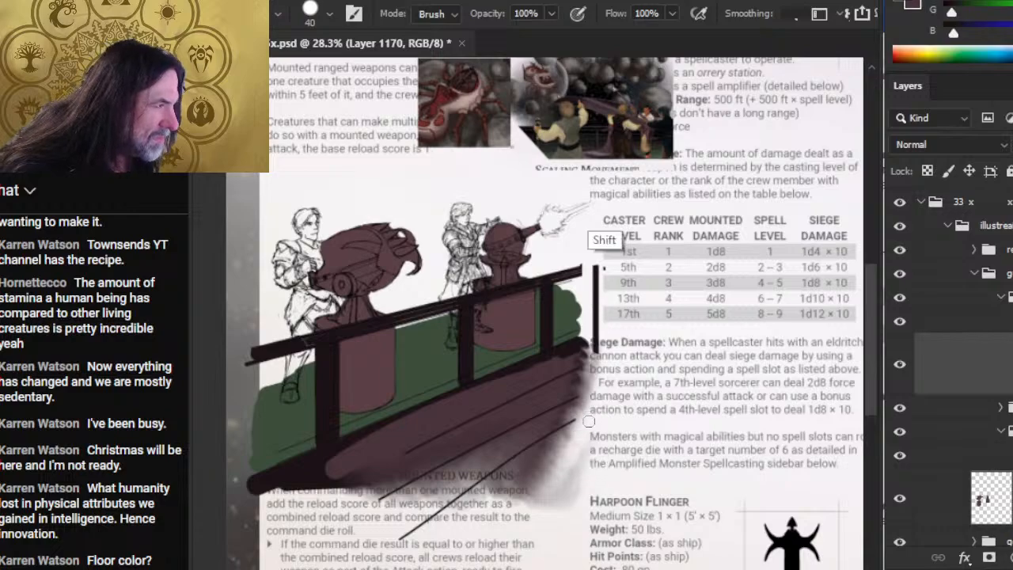
pyautogui.moveTo(598, 340); pyautogui.dragTo(599, 278)
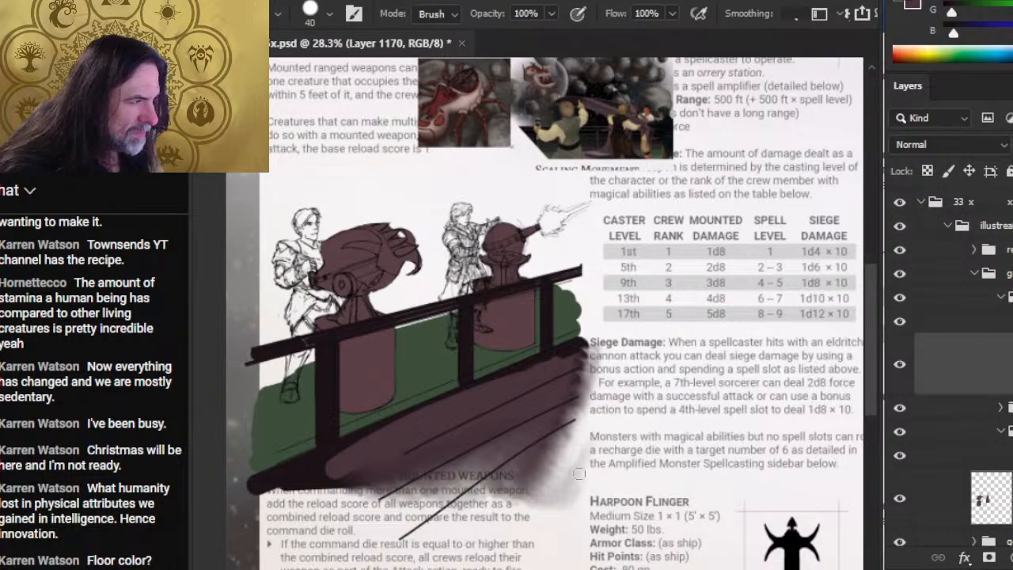
# Widen the left post and thicken the top rail with a straight size 35 stroke along its full length.
pyautogui.press('b')
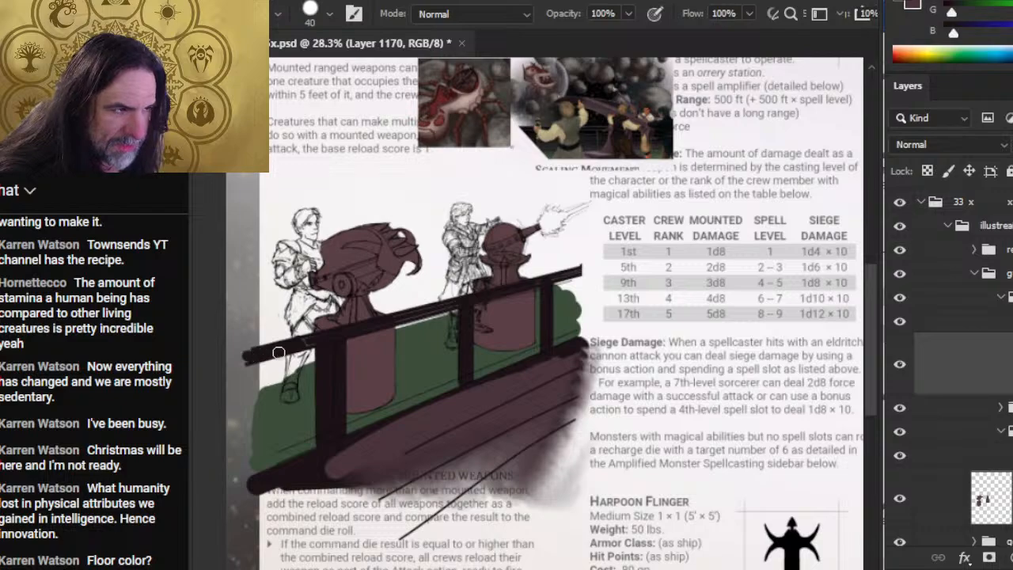
pyautogui.press('[')
pyautogui.press('[')
pyautogui.press('[')
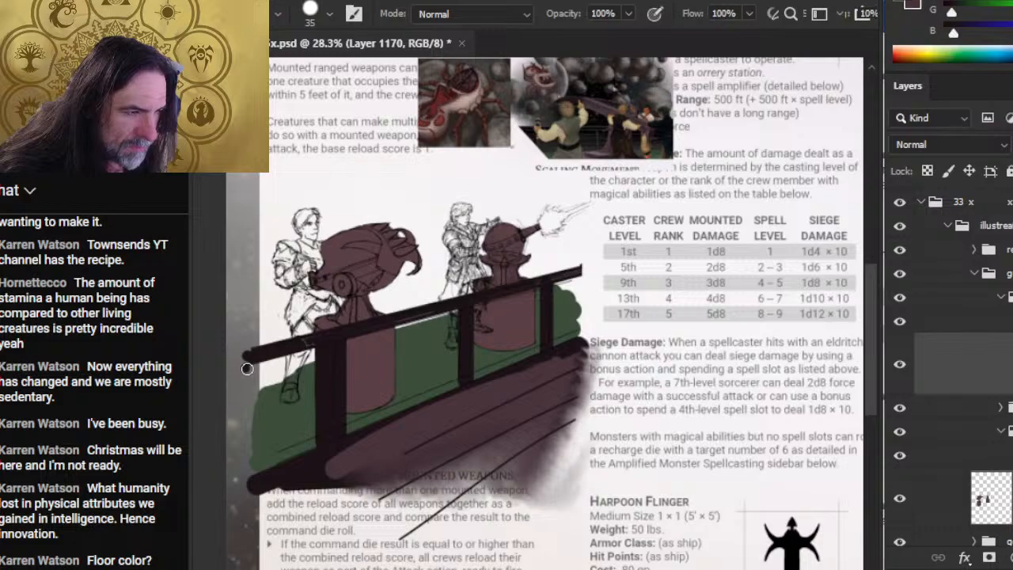
pyautogui.keyDown('shift'); pyautogui.click(584, 274); pyautogui.keyUp('shift')
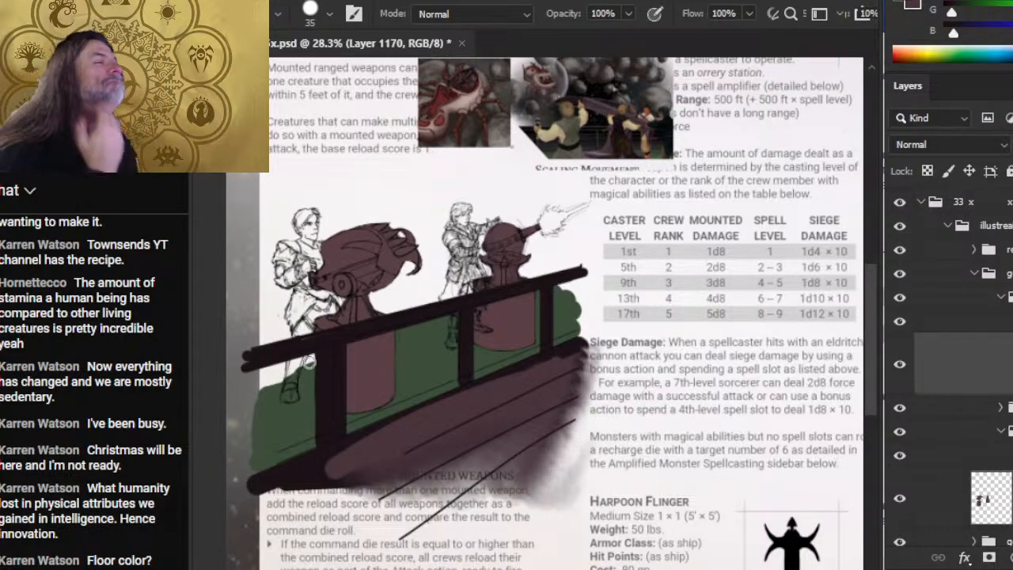
# Check the background group's deck and hull layer by toggling its visibility, and name it ship instead of floor.
pyautogui.click(990, 498)
pyautogui.scroll(-5, 949, 372)
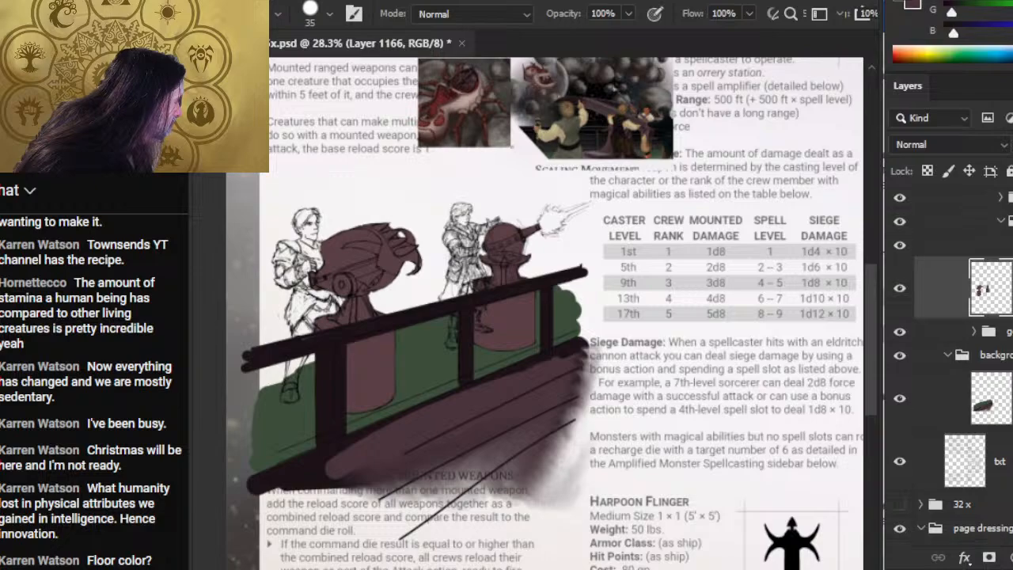
pyautogui.click(941, 403)
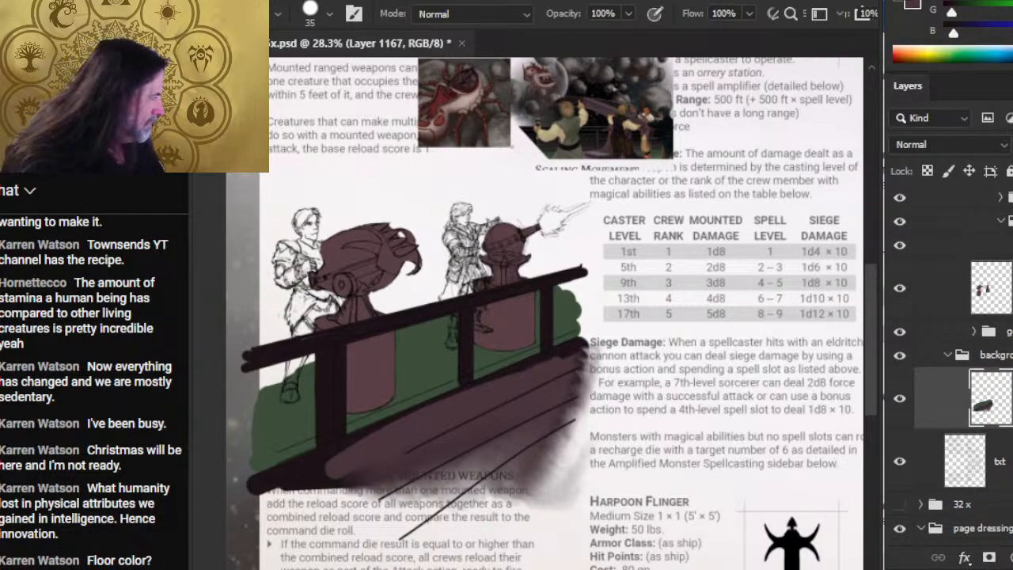
pyautogui.press('Return')
pyautogui.click(901, 400)
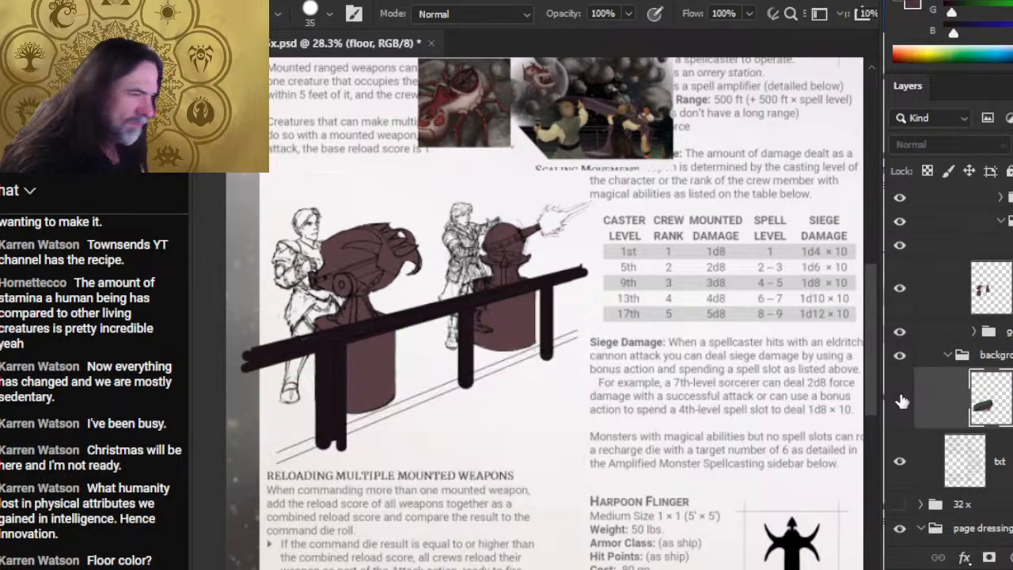
pyautogui.click(900, 399)
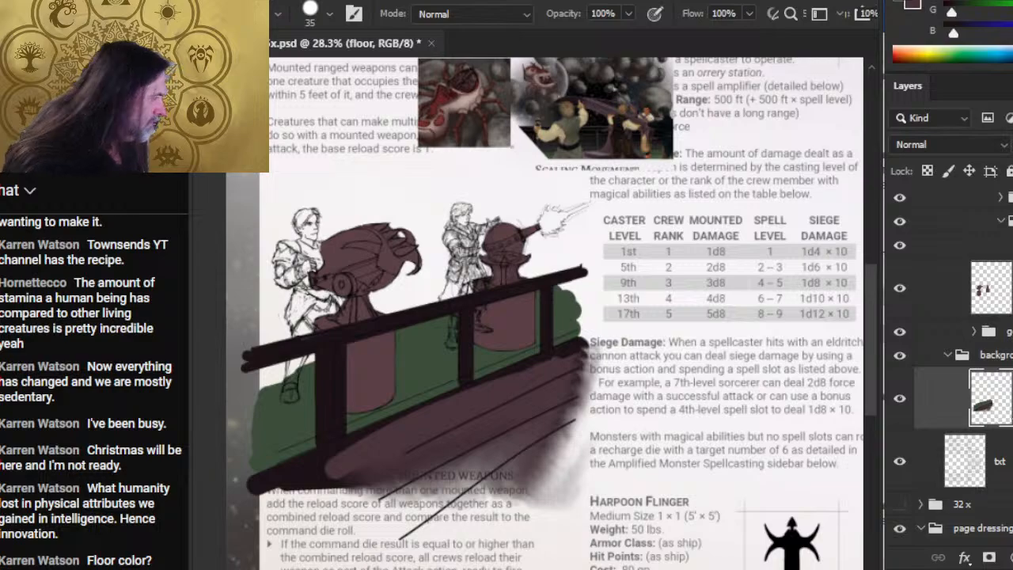
pyautogui.press('Return')
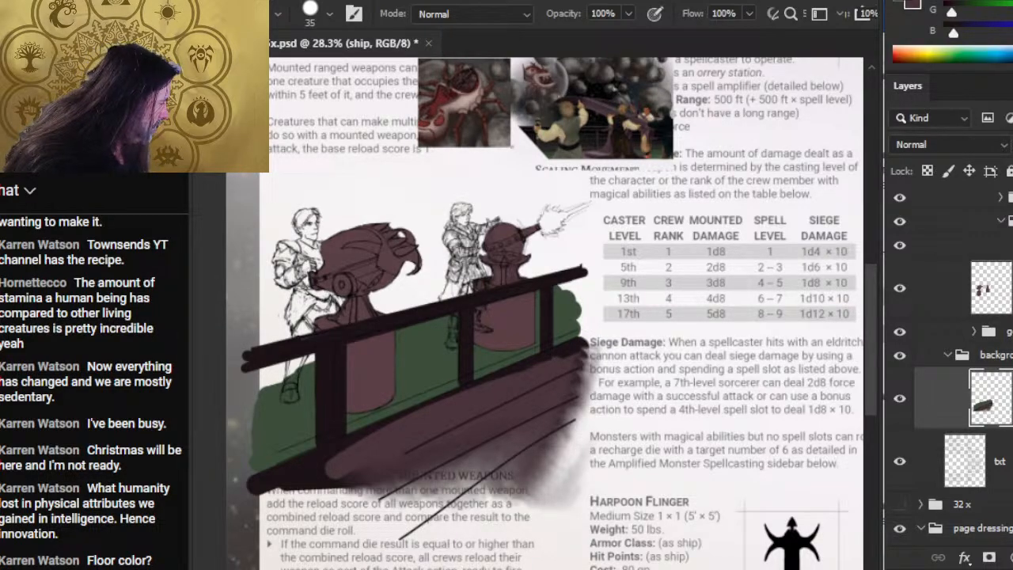
# Add a new layer and place it below the ship layer, above the txt layer.
pyautogui.hotkey('ctrl', 'alt', 'shift', 'n')
pyautogui.moveTo(989, 400); pyautogui.dragTo(989, 476)
pyautogui.moveTo(405, 233); pyautogui.dragTo(510, 361)
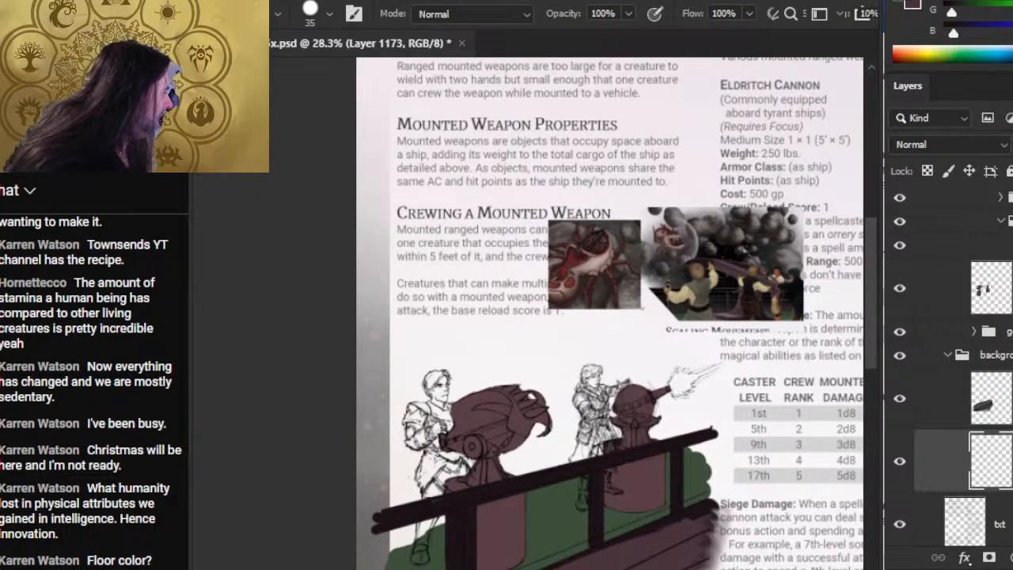
# Hide the reference images group that overlaps the page text in the 33 x illustration group.
pyautogui.scroll(10, 952, 372)
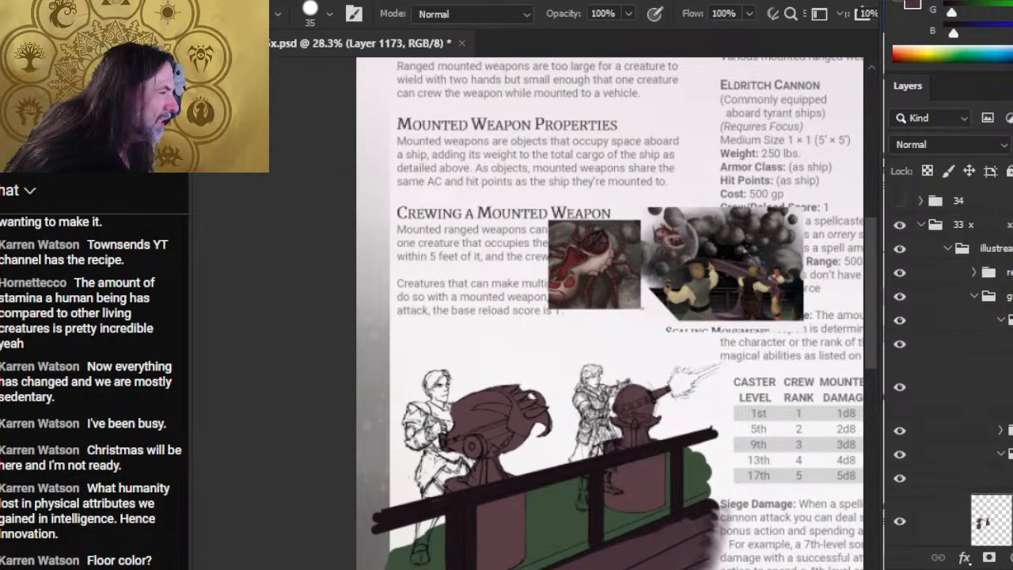
pyautogui.scroll(2, 952, 372)
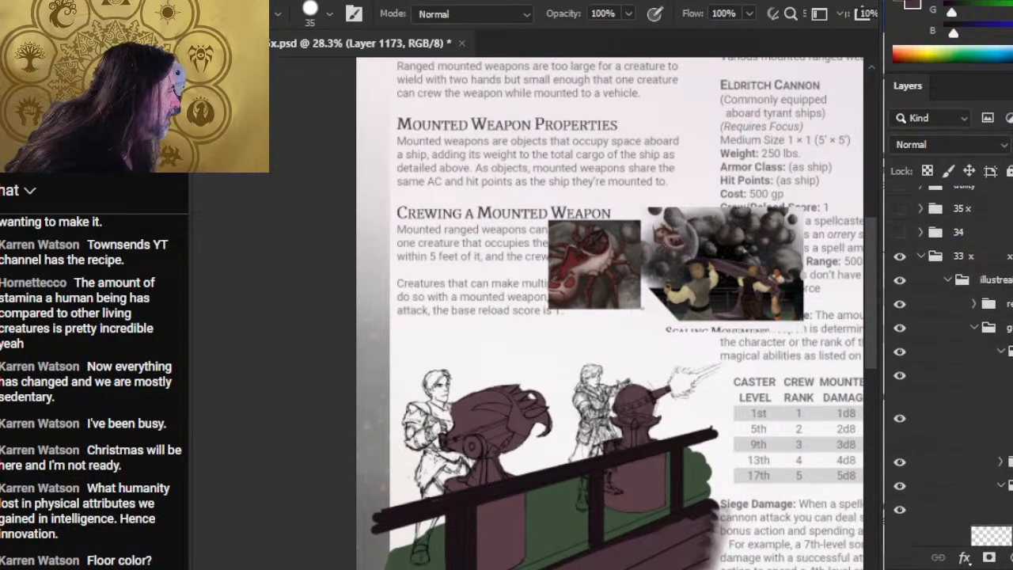
pyautogui.click(899, 303)
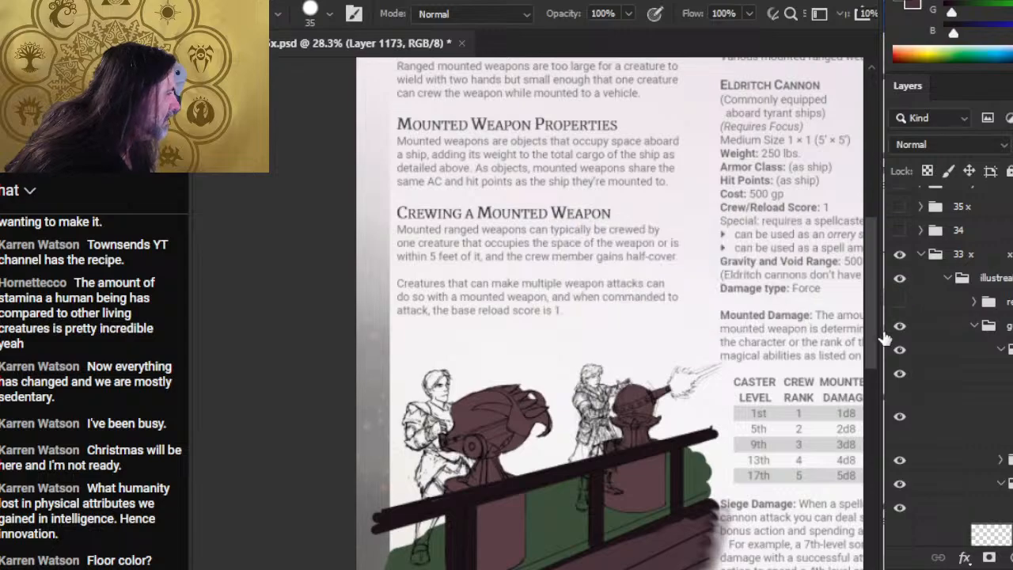
# Paint sampled margin grey with a size 80 brush from the page's left border toward the left gunner's head.
pyautogui.keyDown('alt'); pyautogui.click(390, 359); pyautogui.keyUp('alt')
pyautogui.press(']')
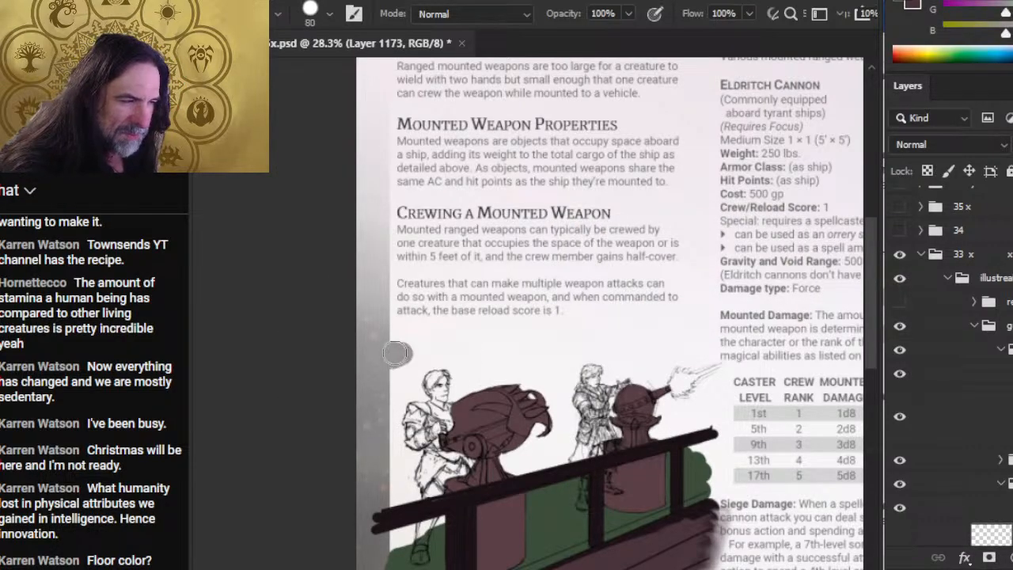
pyautogui.moveTo(396, 353)
pyautogui.mouseDown()
pyautogui.moveTo(392, 387)
pyautogui.moveTo(389, 332)
pyautogui.moveTo(441, 371)
pyautogui.mouseUp()
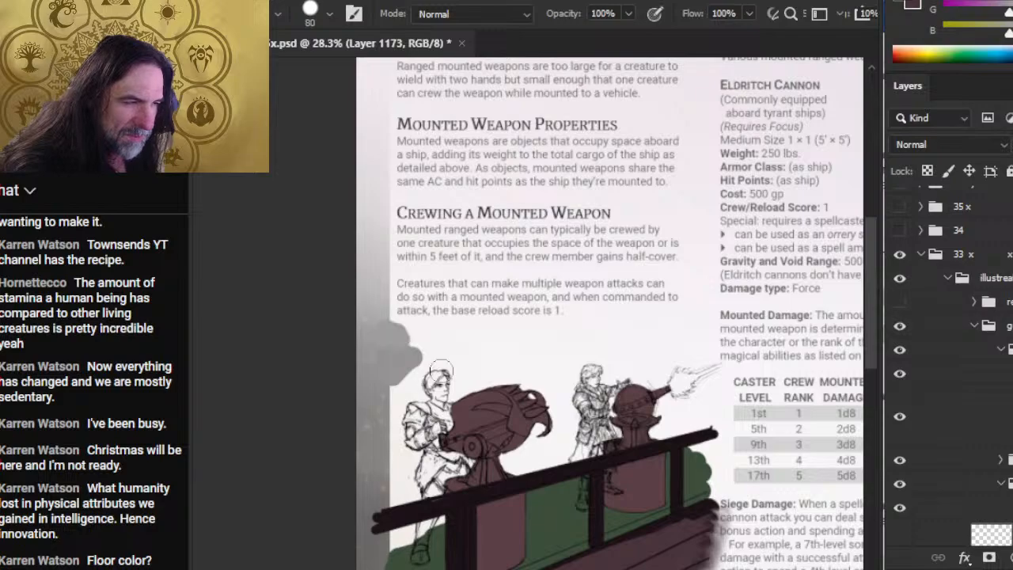
pyautogui.keyDown('alt'); pyautogui.click(377, 390); pyautogui.keyUp('alt')
pyautogui.click(388, 398)
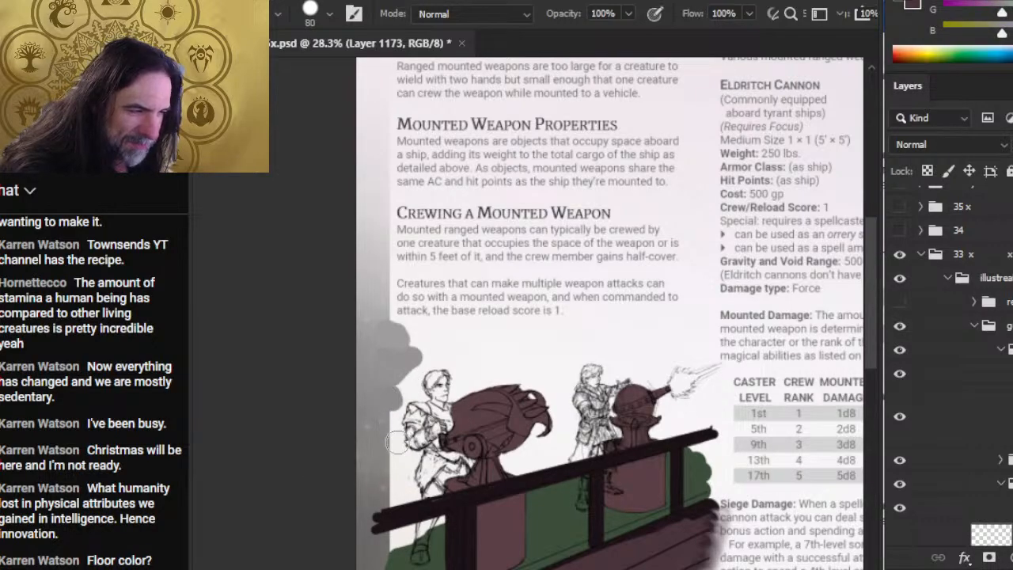
# Continue the size 80 background strokes down between the left border and the left gunner to the railing, using darker sampled greys.
pyautogui.keyDown('alt'); pyautogui.click(385, 448); pyautogui.keyUp('alt')
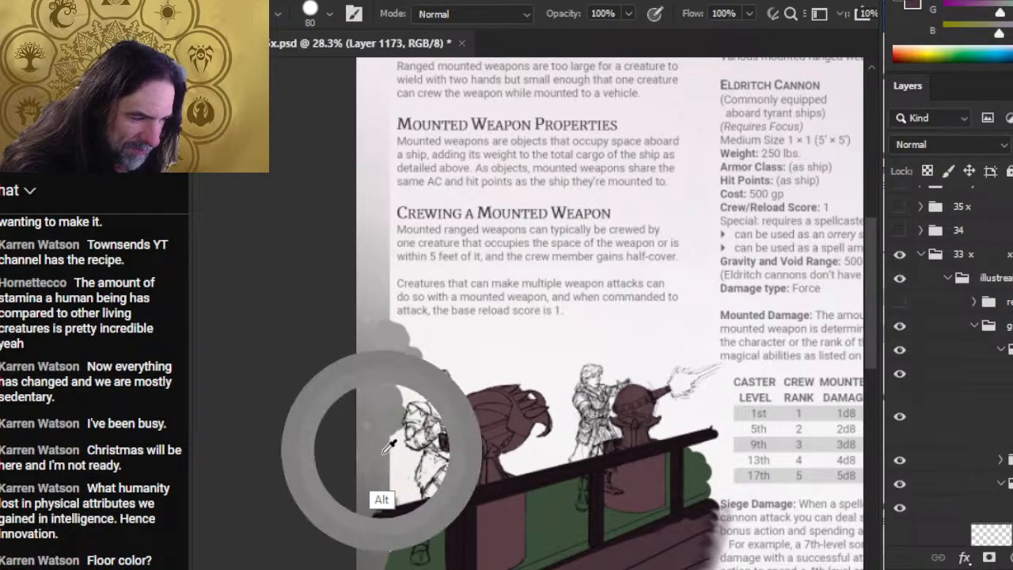
pyautogui.keyDown('alt'); pyautogui.click(383, 522); pyautogui.keyUp('alt')
pyautogui.moveTo(401, 456)
pyautogui.mouseDown()
pyautogui.moveTo(436, 374)
pyautogui.moveTo(417, 430)
pyautogui.mouseUp()
pyautogui.keyDown('alt'); pyautogui.click(416, 415); pyautogui.keyUp('alt')
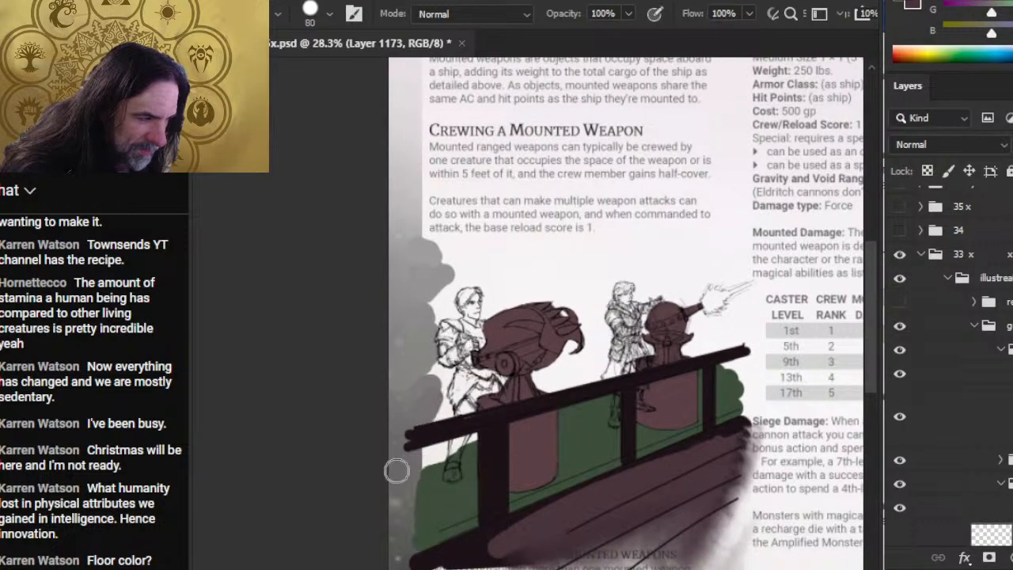
pyautogui.keyDown('alt'); pyautogui.click(413, 453); pyautogui.keyUp('alt')
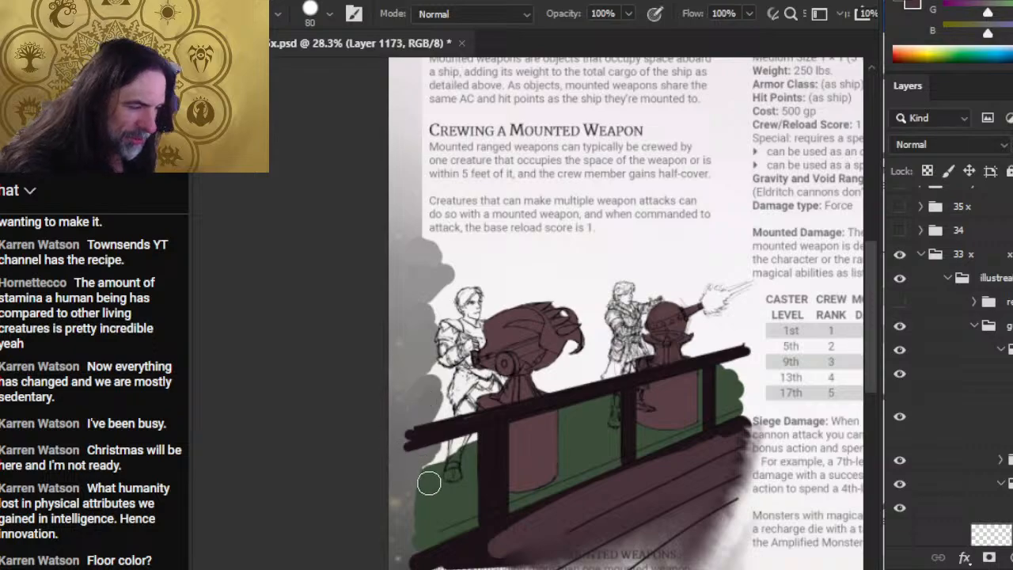
pyautogui.keyDown('alt'); pyautogui.click(414, 489); pyautogui.keyUp('alt')
pyautogui.moveTo(417, 470); pyautogui.dragTo(433, 469)
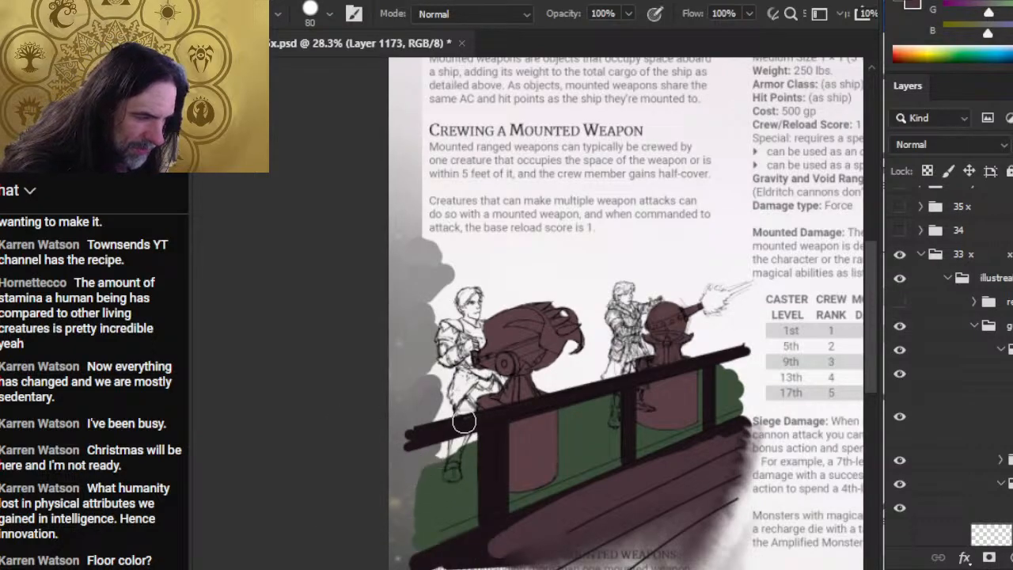
# Extend the grey background around the left gunner's head and above the left weapon, sampling nearby greys.
pyautogui.keyDown('alt'); pyautogui.click(432, 394); pyautogui.keyUp('alt')
pyautogui.moveTo(435, 399)
pyautogui.mouseDown()
pyautogui.moveTo(425, 323)
pyautogui.moveTo(438, 295)
pyautogui.moveTo(432, 308)
pyautogui.moveTo(501, 298)
pyautogui.moveTo(453, 303)
pyautogui.moveTo(421, 254)
pyautogui.moveTo(511, 269)
pyautogui.mouseUp()
pyautogui.keyDown('alt'); pyautogui.click(433, 348); pyautogui.keyUp('alt')
pyautogui.keyDown('alt'); pyautogui.click(426, 337); pyautogui.keyUp('alt')
pyautogui.moveTo(440, 269); pyautogui.dragTo(516, 264)
pyautogui.moveTo(430, 314); pyautogui.dragTo(449, 313)
# Fill the white gaps behind the left gunner's torso and legs with sampled greys, and smudge the area beside the legs.
pyautogui.keyDown('ctrl'); pyautogui.click(425, 345); pyautogui.keyUp('ctrl')
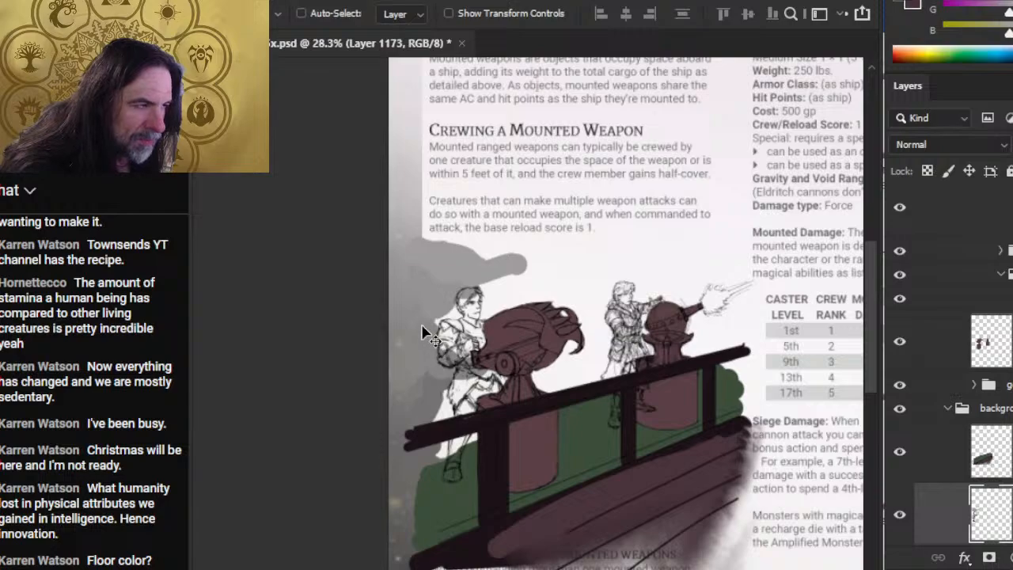
pyautogui.keyDown('alt'); pyautogui.click(410, 311); pyautogui.keyUp('alt')
pyautogui.moveTo(434, 316)
pyautogui.mouseDown()
pyautogui.moveTo(465, 329)
pyautogui.moveTo(437, 336)
pyautogui.moveTo(441, 391)
pyautogui.mouseUp()
pyautogui.keyDown('alt'); pyautogui.click(437, 351); pyautogui.keyUp('alt')
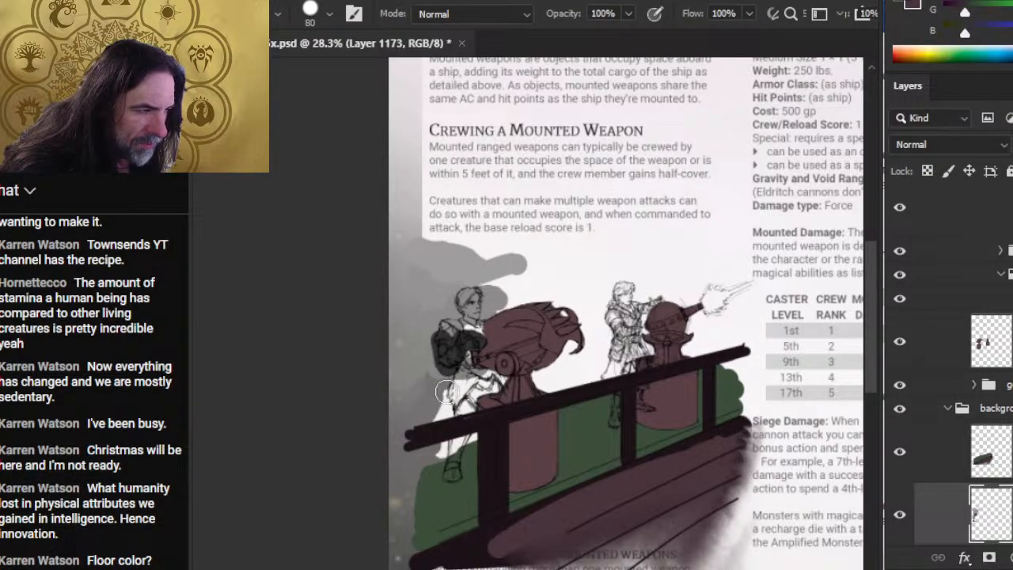
pyautogui.keyDown('alt'); pyautogui.click(431, 366); pyautogui.keyUp('alt')
pyautogui.moveTo(436, 343); pyautogui.dragTo(474, 343)
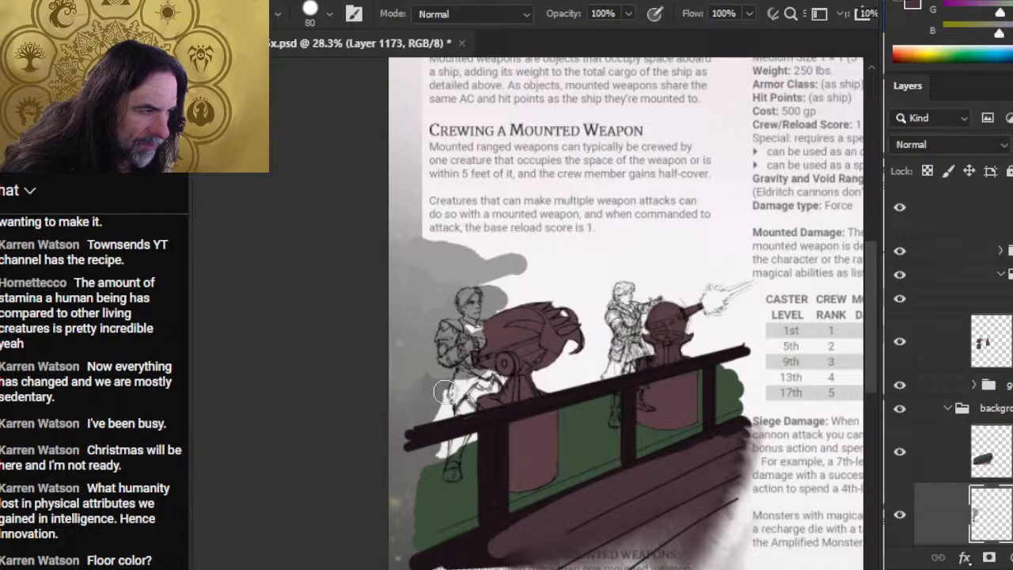
pyautogui.press('r')
pyautogui.moveTo(438, 382)
pyautogui.mouseDown()
pyautogui.moveTo(436, 424)
pyautogui.moveTo(438, 386)
pyautogui.moveTo(445, 401)
pyautogui.moveTo(437, 371)
pyautogui.moveTo(434, 401)
pyautogui.mouseUp()
pyautogui.press('b')
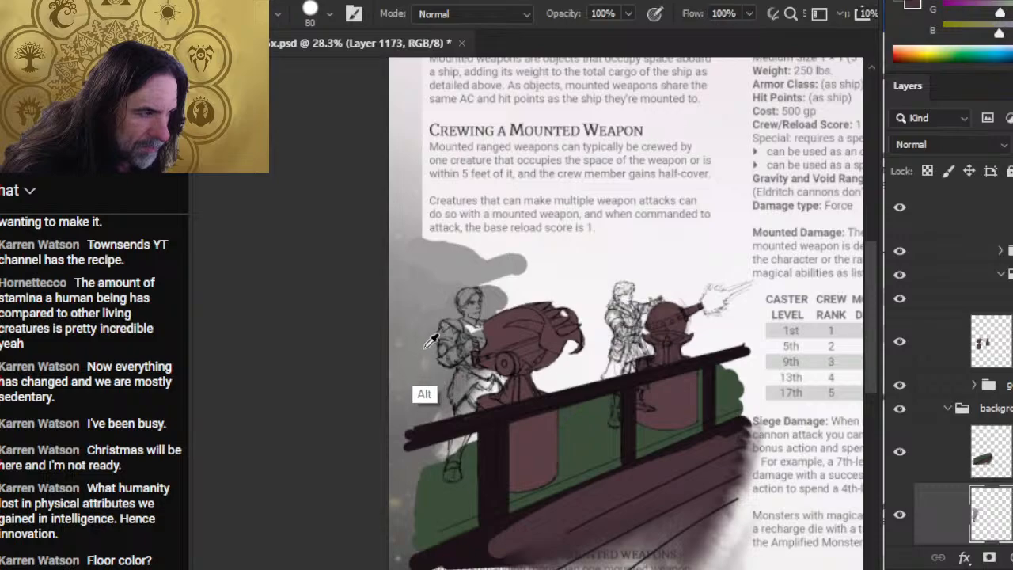
# Smudge the upper grey edge above the left gunner and weapon into wispy clouds at size 100 and 54% strength.
pyautogui.press('r')
pyautogui.press('[')
pyautogui.press('[')
pyautogui.press('[')
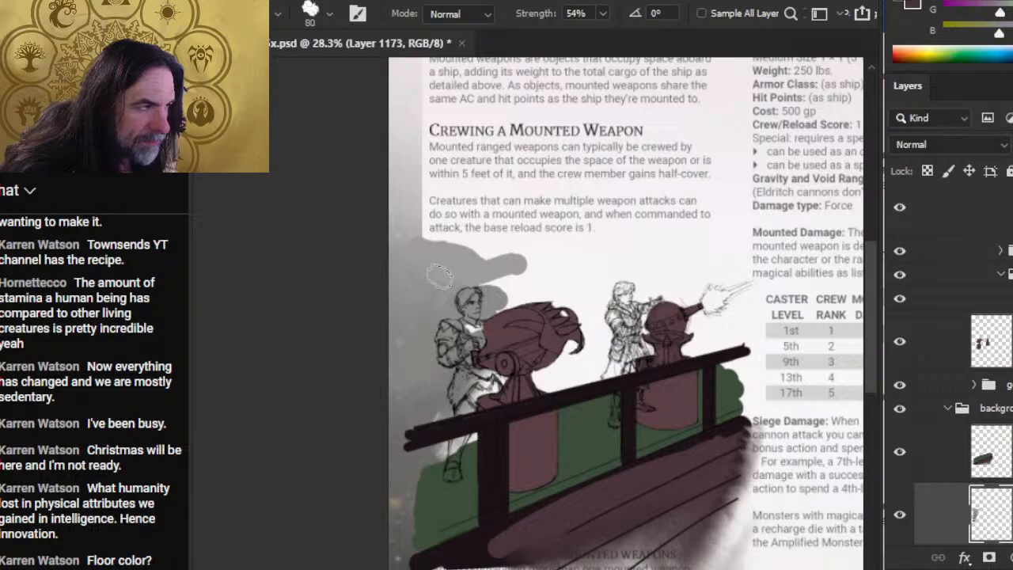
pyautogui.press(']')
pyautogui.press(']')
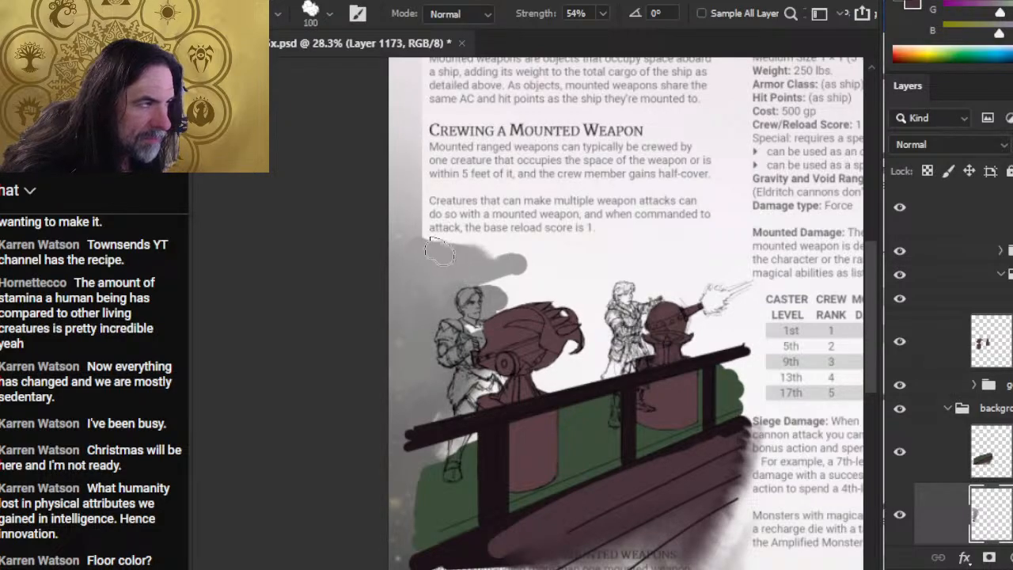
pyautogui.moveTo(434, 250)
pyautogui.mouseDown()
pyautogui.moveTo(463, 238)
pyautogui.moveTo(440, 227)
pyautogui.moveTo(462, 263)
pyautogui.moveTo(451, 267)
pyautogui.moveTo(502, 272)
pyautogui.moveTo(471, 268)
pyautogui.moveTo(475, 339)
pyautogui.mouseUp()
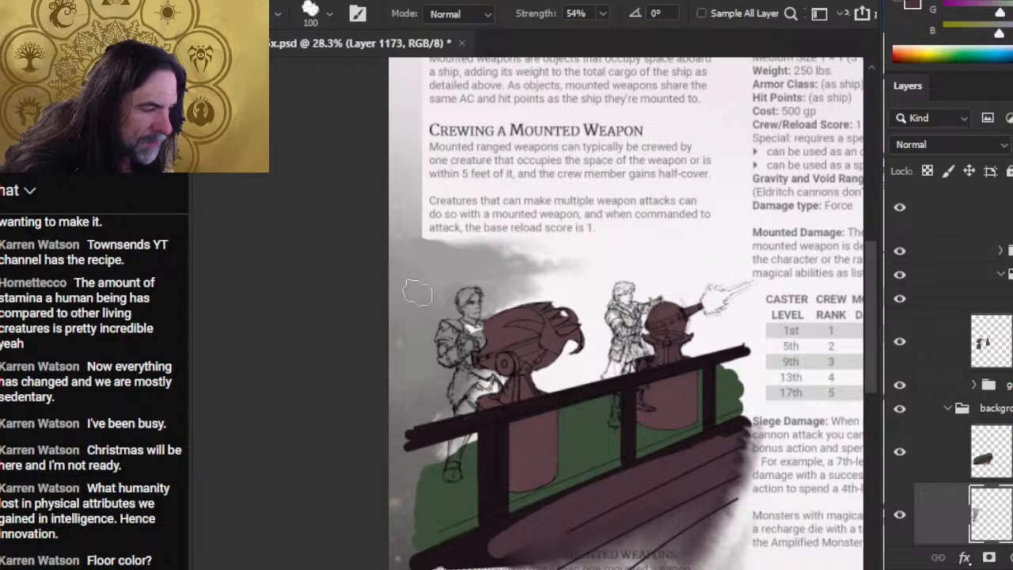
# Try a size 80 grey stroke down the left margin past the railing, and undo it.
pyautogui.press('b')
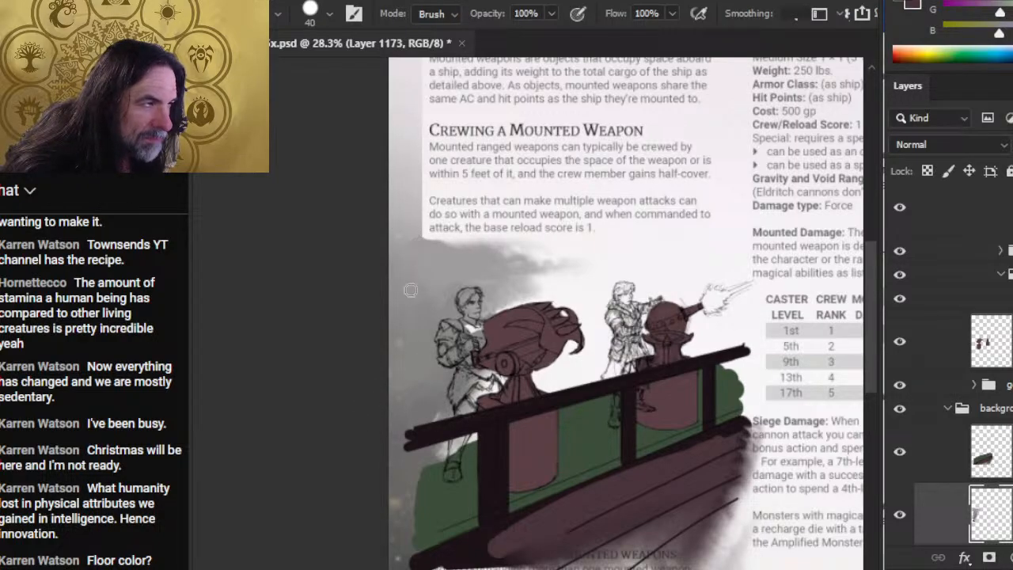
pyautogui.moveTo(405, 497); pyautogui.dragTo(421, 459)
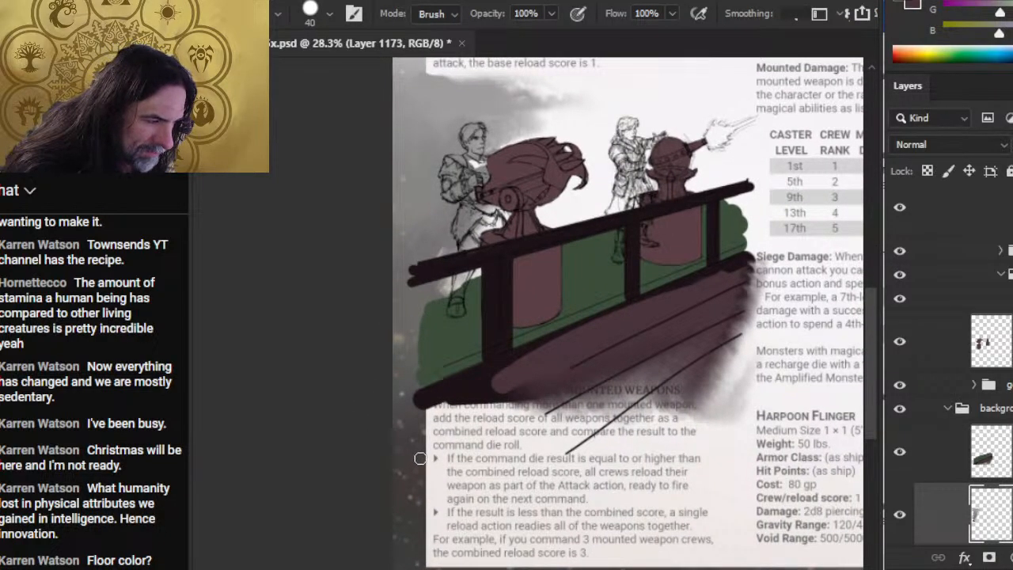
pyautogui.moveTo(476, 297)
pyautogui.mouseDown()
pyautogui.moveTo(445, 414)
pyautogui.moveTo(465, 283)
pyautogui.mouseUp()
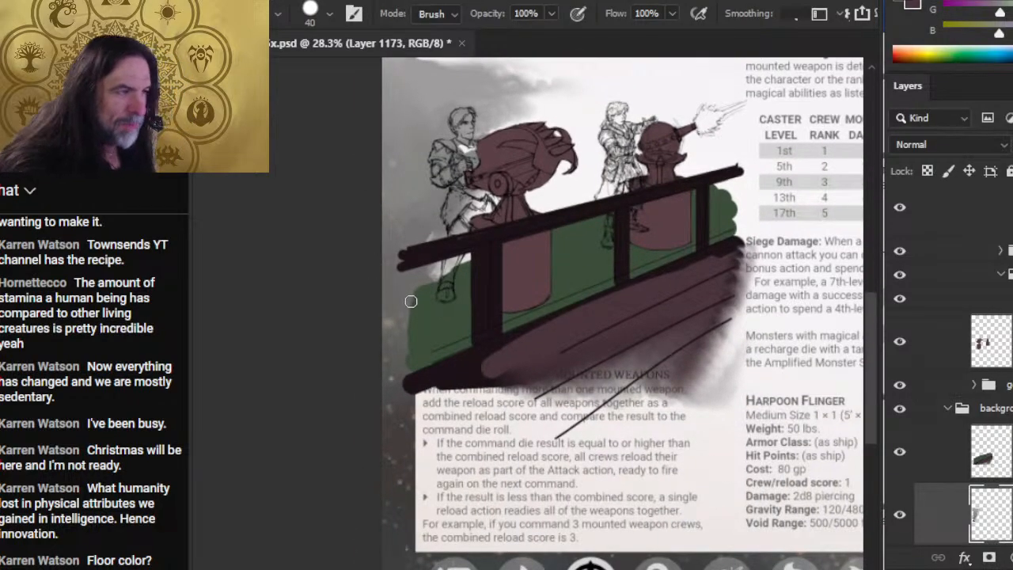
pyautogui.press('b')
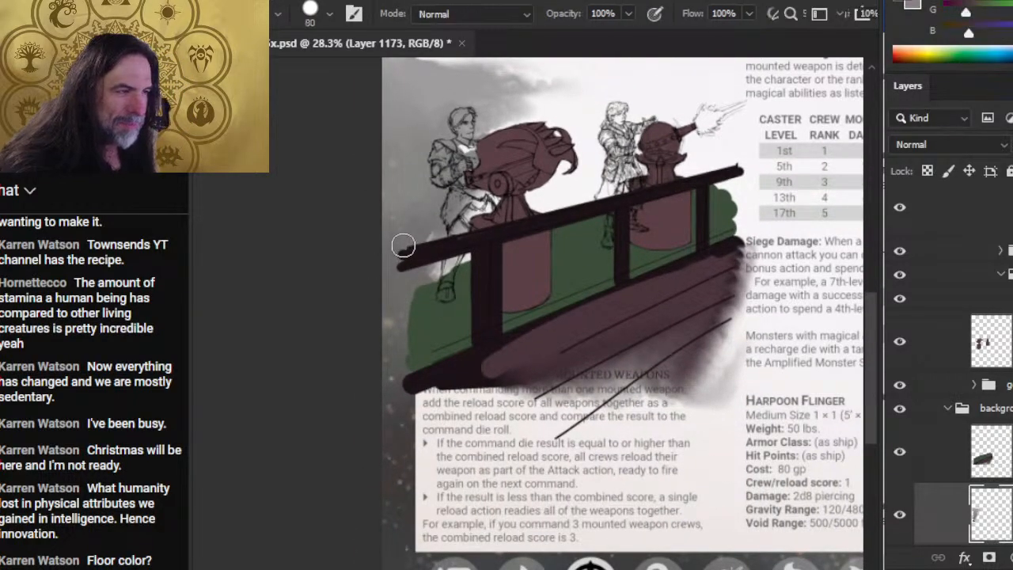
pyautogui.moveTo(404, 245); pyautogui.dragTo(403, 409)
pyautogui.hotkey('ctrl', 'z')
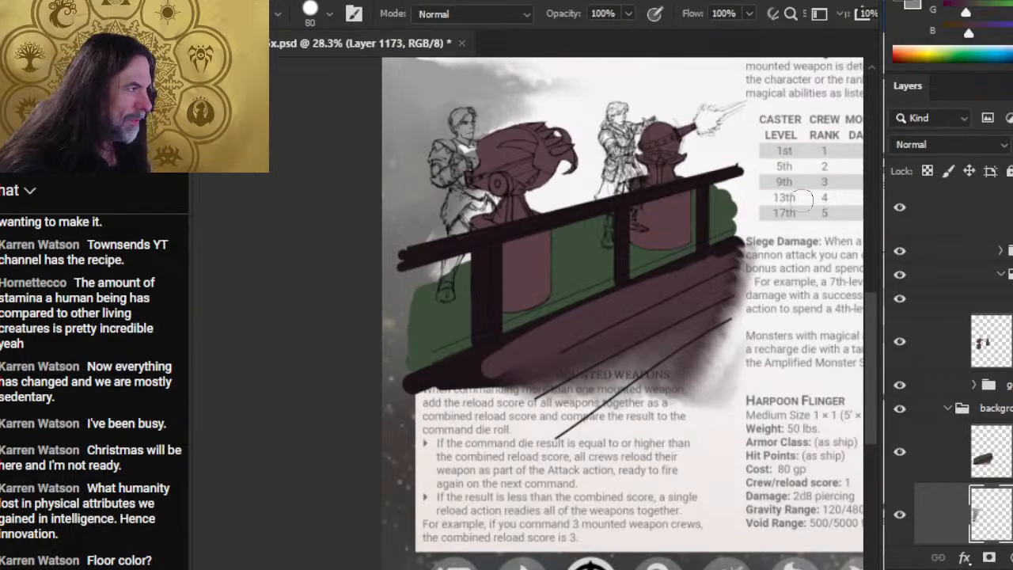
# Smudge the background beside the left gunner's head into the page's left border at size 100.
pyautogui.scroll(4, 372, 508)
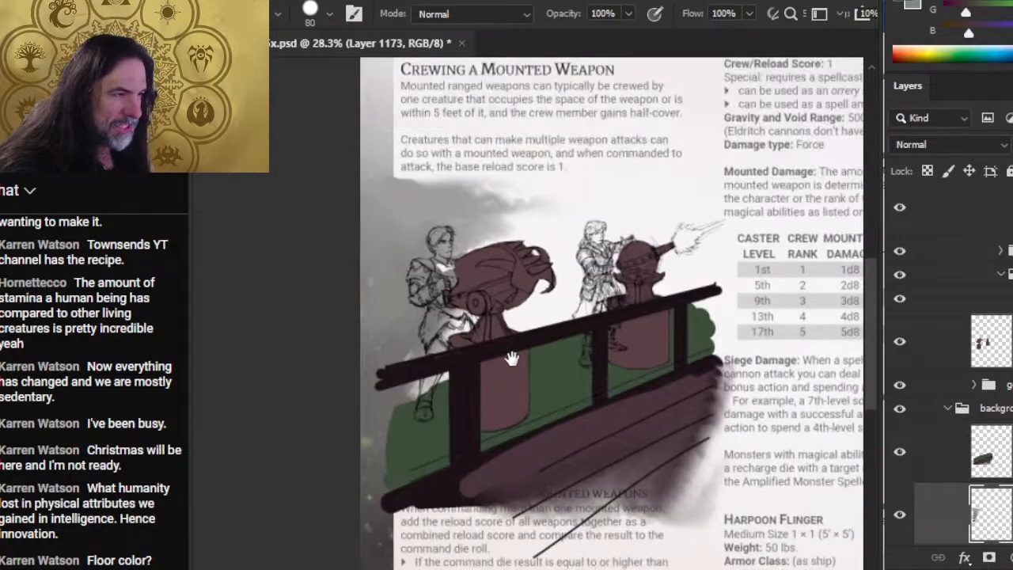
pyautogui.keyDown('alt'); pyautogui.click(374, 280); pyautogui.keyUp('alt')
pyautogui.press('r')
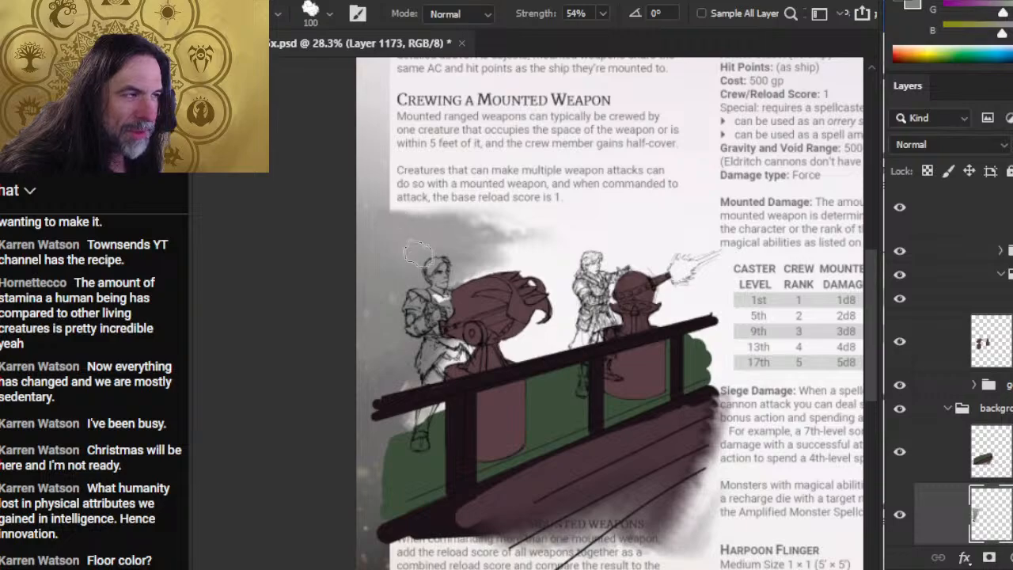
pyautogui.moveTo(383, 218)
pyautogui.mouseDown()
pyautogui.moveTo(388, 198)
pyautogui.moveTo(381, 250)
pyautogui.mouseUp()
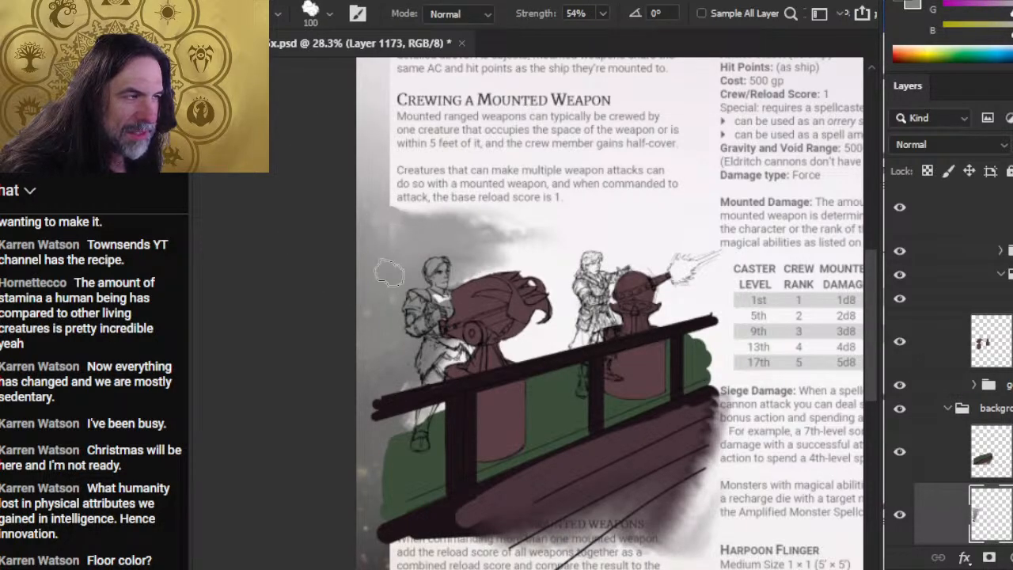
# Add darker sampled grey above the left gunner and blend it outward with the Smudge tool at size 150.
pyautogui.press('b')
pyautogui.keyDown('alt'); pyautogui.click(380, 258); pyautogui.keyUp('alt')
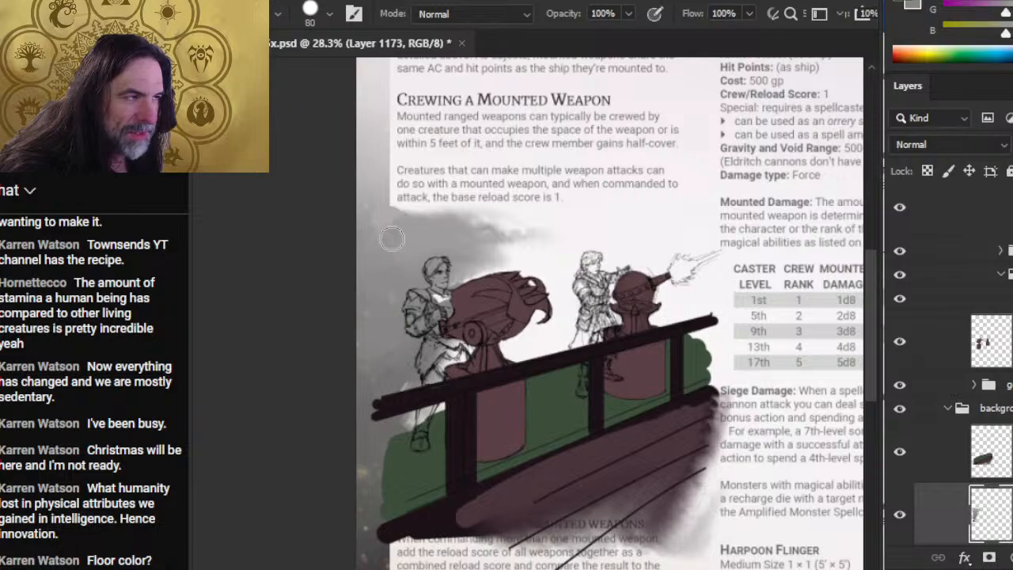
pyautogui.press('r')
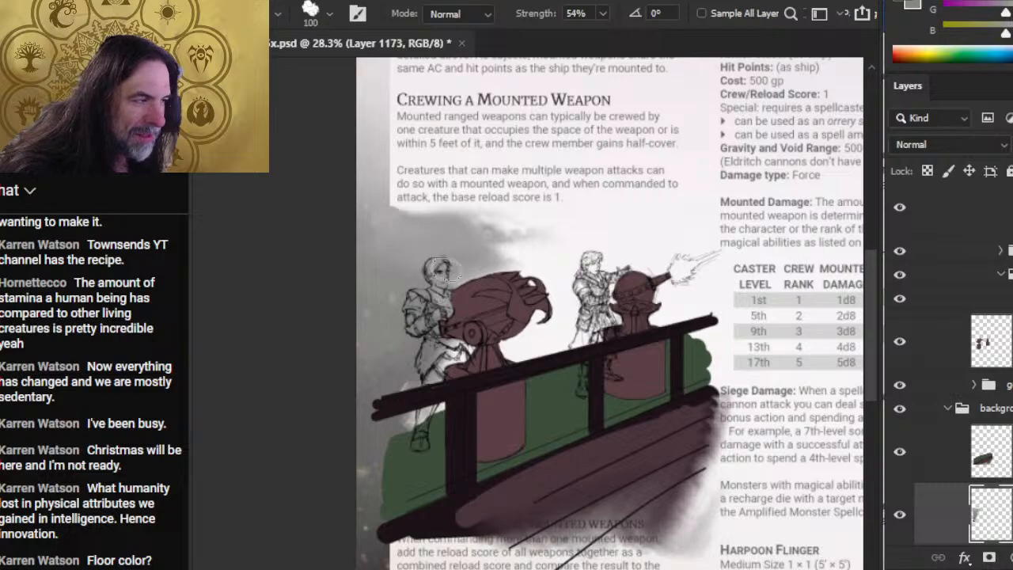
pyautogui.press(']')
pyautogui.press(']')
pyautogui.moveTo(453, 237)
pyautogui.mouseDown()
pyautogui.moveTo(440, 214)
pyautogui.moveTo(470, 230)
pyautogui.moveTo(440, 237)
pyautogui.moveTo(417, 232)
pyautogui.moveTo(438, 220)
pyautogui.moveTo(410, 220)
pyautogui.moveTo(405, 253)
pyautogui.moveTo(403, 218)
pyautogui.moveTo(398, 280)
pyautogui.moveTo(402, 233)
pyautogui.moveTo(388, 266)
pyautogui.moveTo(396, 239)
pyautogui.mouseUp()
# Paint more grey above the left weapon toward the right gunner and smudge it into clouds at size 150.
pyautogui.press('b')
pyautogui.moveTo(402, 196); pyautogui.dragTo(680, 196)
pyautogui.hotkey('ctrl', 'z')
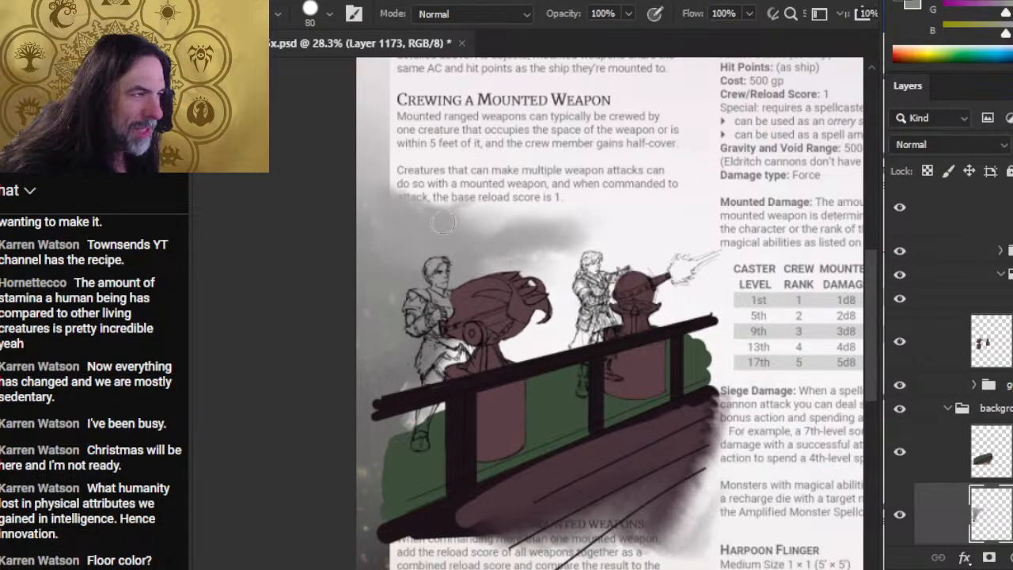
pyautogui.moveTo(442, 222); pyautogui.dragTo(506, 239)
pyautogui.press('r')
pyautogui.moveTo(433, 218)
pyautogui.mouseDown()
pyautogui.moveTo(455, 228)
pyautogui.moveTo(439, 233)
pyautogui.mouseUp()
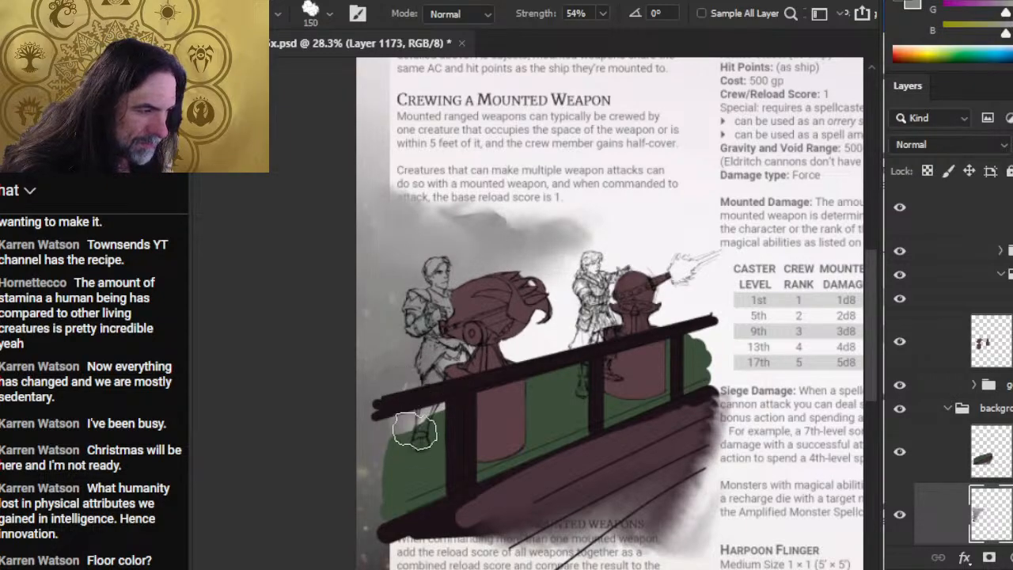
# Spread the grey background behind both gunners and weapons to the right text column, smudging at size 250.
pyautogui.press('b')
pyautogui.press('r')
pyautogui.press('b')
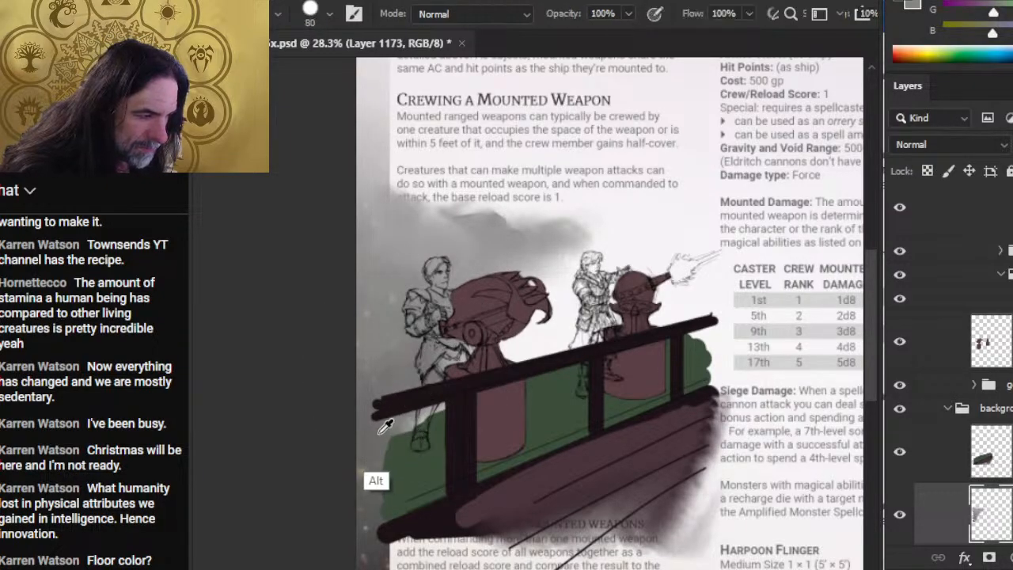
pyautogui.press('r')
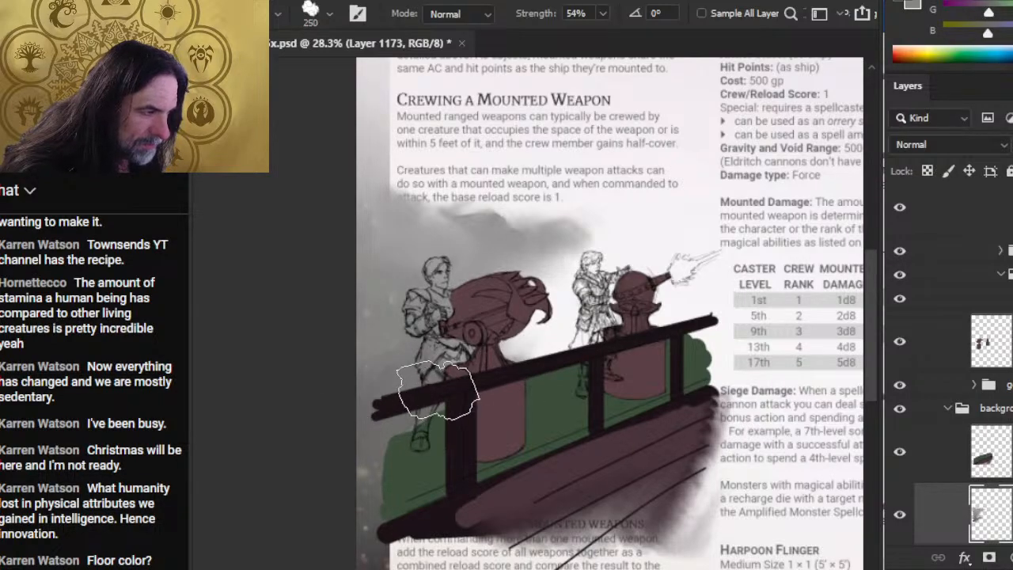
pyautogui.press(']')
pyautogui.press(']')
pyautogui.press(']')
pyautogui.moveTo(475, 365)
pyautogui.mouseDown()
pyautogui.moveTo(473, 306)
pyautogui.moveTo(485, 341)
pyautogui.moveTo(465, 278)
pyautogui.moveTo(472, 258)
pyautogui.moveTo(457, 260)
pyautogui.moveTo(482, 254)
pyautogui.moveTo(463, 254)
pyautogui.moveTo(480, 268)
pyautogui.moveTo(442, 262)
pyautogui.moveTo(516, 249)
pyautogui.moveTo(449, 244)
pyautogui.moveTo(470, 235)
pyautogui.moveTo(444, 225)
pyautogui.moveTo(535, 322)
pyautogui.moveTo(483, 304)
pyautogui.moveTo(460, 366)
pyautogui.moveTo(513, 321)
pyautogui.moveTo(499, 300)
pyautogui.moveTo(486, 333)
pyautogui.moveTo(557, 259)
pyautogui.moveTo(618, 315)
pyautogui.moveTo(573, 271)
pyautogui.moveTo(459, 263)
pyautogui.moveTo(583, 251)
pyautogui.moveTo(558, 240)
pyautogui.moveTo(464, 287)
pyautogui.moveTo(599, 318)
pyautogui.moveTo(580, 296)
pyautogui.moveTo(622, 267)
pyautogui.moveTo(672, 318)
pyautogui.moveTo(637, 251)
pyautogui.moveTo(579, 361)
pyautogui.moveTo(550, 264)
pyautogui.moveTo(620, 281)
pyautogui.moveTo(538, 375)
pyautogui.moveTo(567, 296)
pyautogui.moveTo(449, 354)
pyautogui.moveTo(416, 386)
pyautogui.mouseUp()
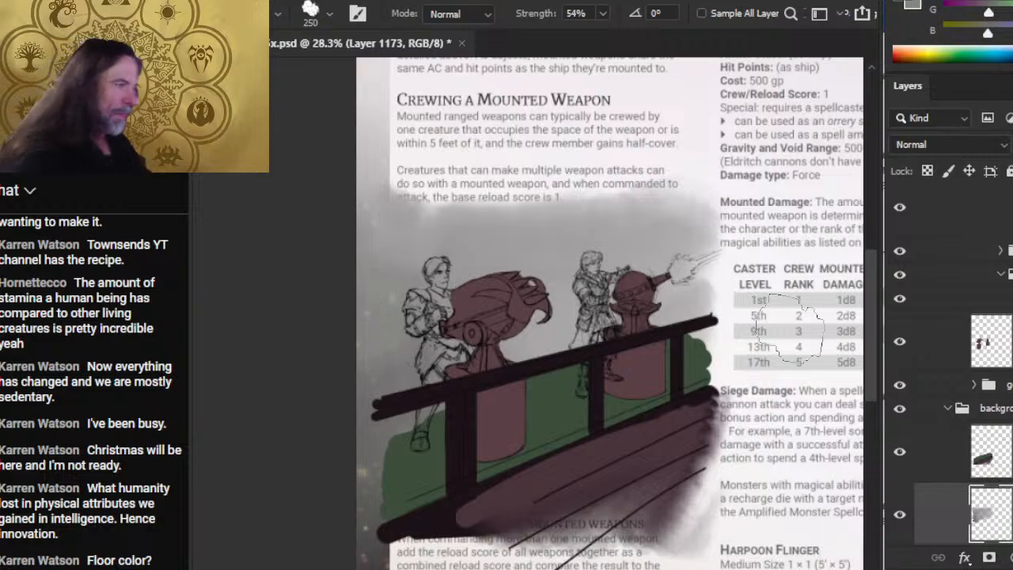
# On the ship layer, extend the deck's sampled green above the railing toward the far right with a size 80 brush.
pyautogui.click(935, 452)
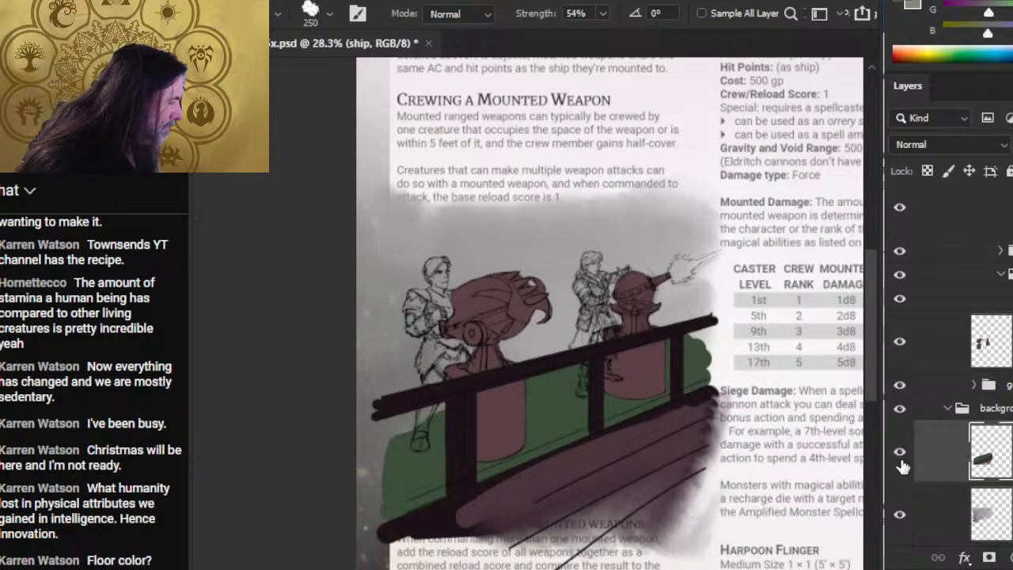
pyautogui.click(900, 462)
pyautogui.click(900, 462)
pyautogui.press('b')
pyautogui.keyDown('alt'); pyautogui.click(563, 446); pyautogui.keyUp('alt')
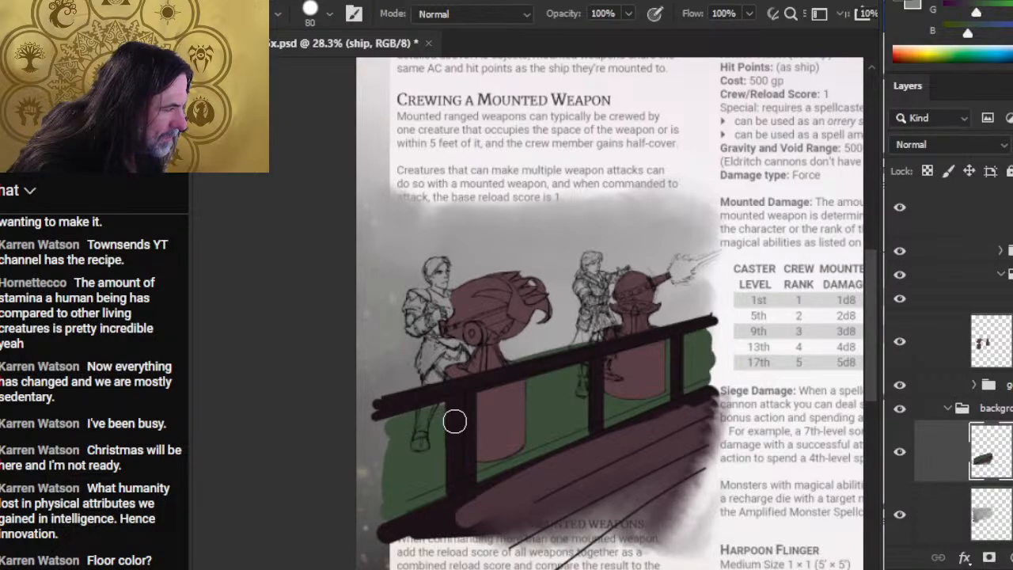
pyautogui.moveTo(684, 325); pyautogui.dragTo(416, 395)
pyautogui.keyDown('alt'); pyautogui.click(527, 364); pyautogui.keyUp('alt')
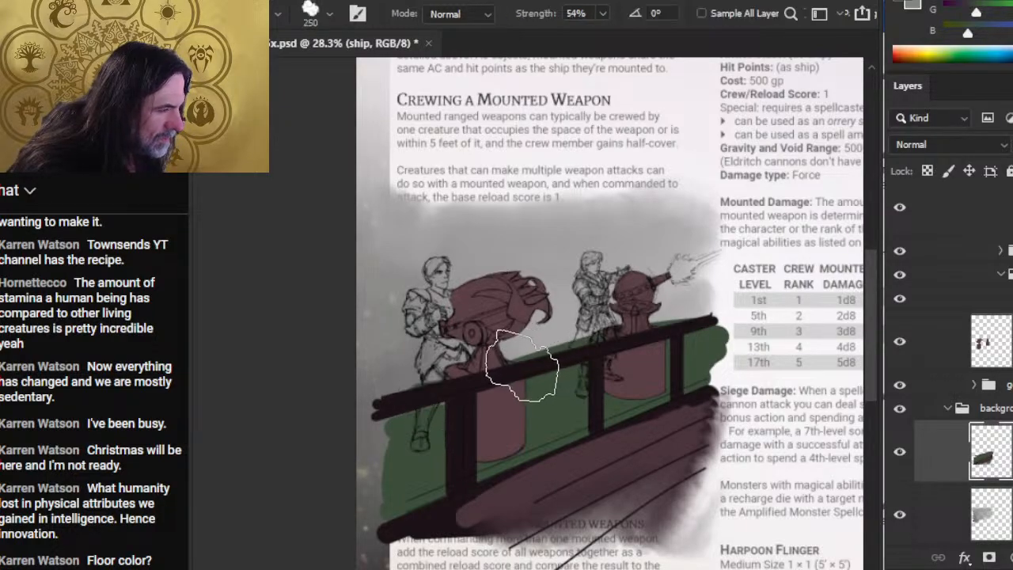
# Smudge the green deck's upper edge into the grey background at size 90, from the left gunner to the right text column.
pyautogui.moveTo(563, 350)
pyautogui.mouseDown()
pyautogui.moveTo(452, 384)
pyautogui.moveTo(512, 362)
pyautogui.mouseUp()
pyautogui.press('r')
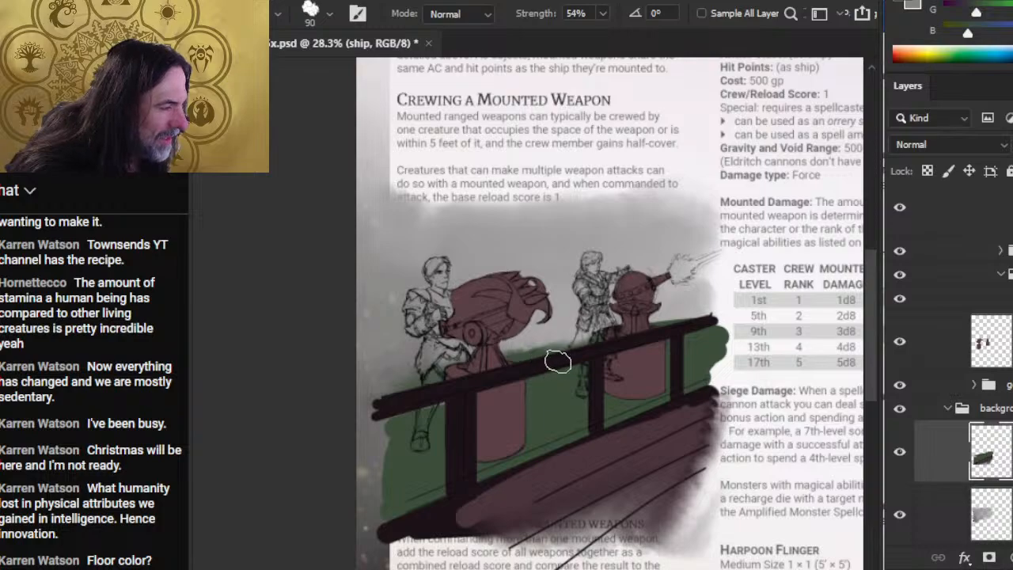
pyautogui.moveTo(554, 361); pyautogui.dragTo(563, 355)
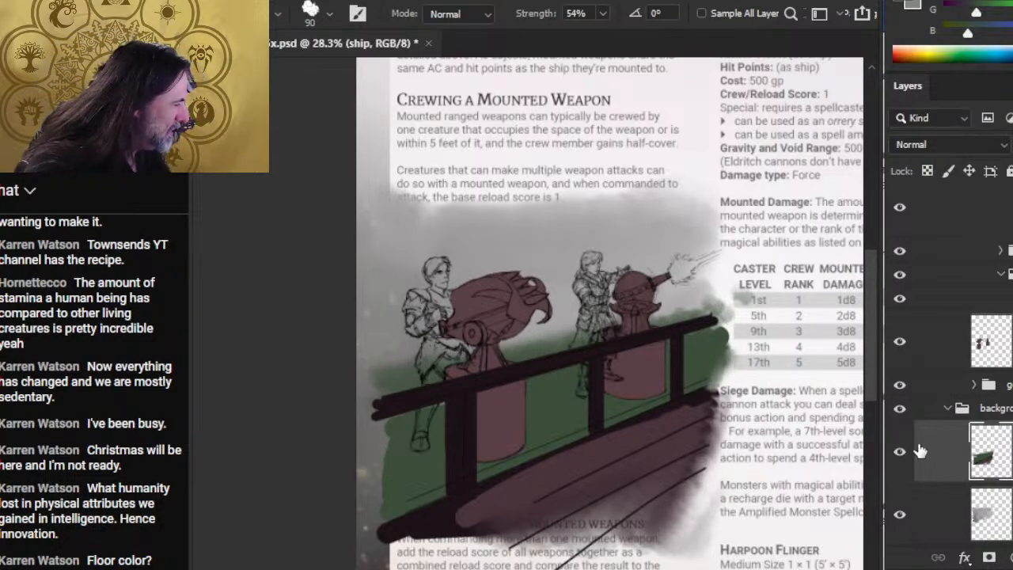
pyautogui.click(900, 455)
pyautogui.click(899, 455)
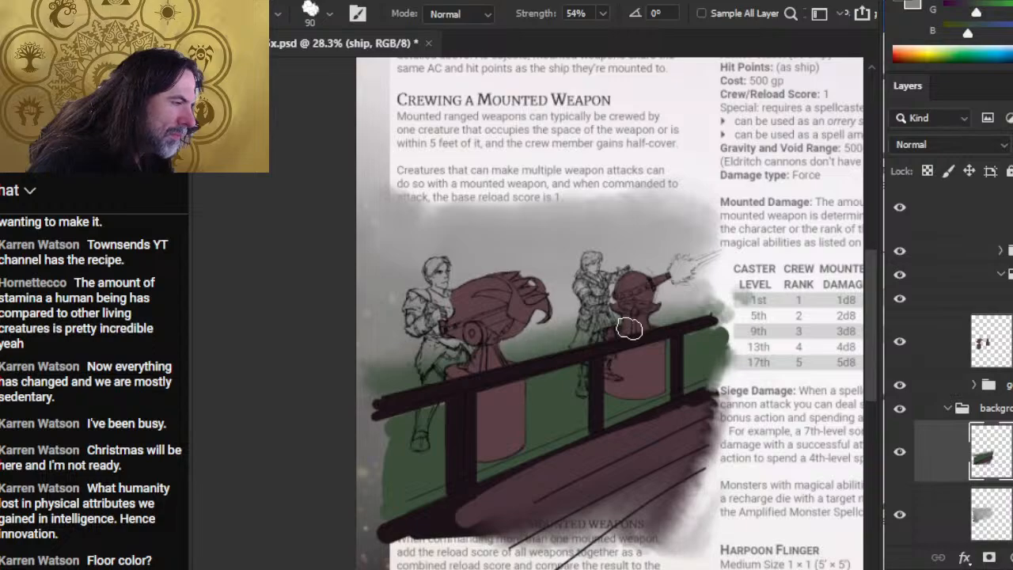
pyautogui.moveTo(696, 317); pyautogui.dragTo(731, 318)
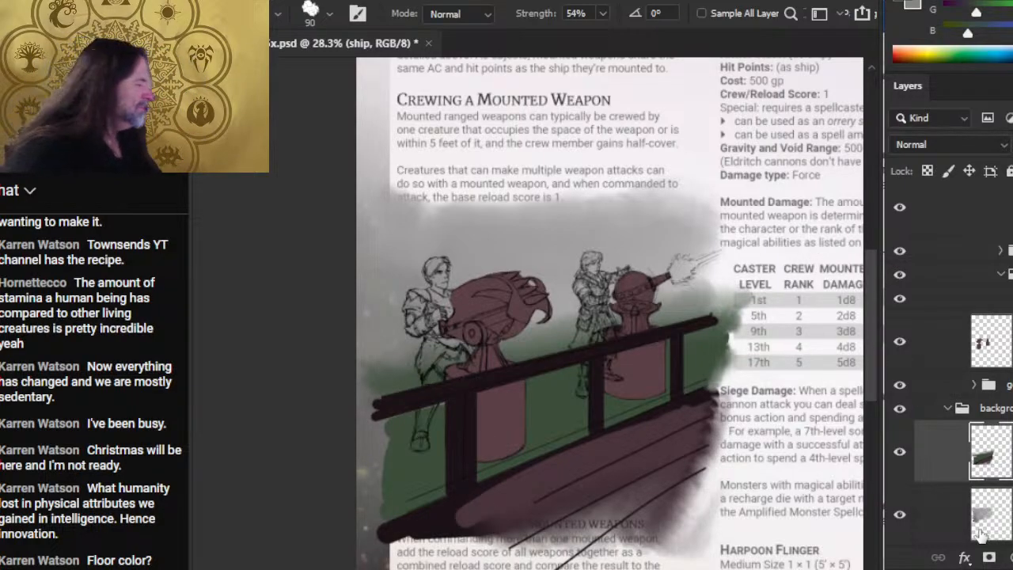
# Add a new layer in the background group and draw a straight dark line at size 25 across the page behind both gunners.
pyautogui.click(981, 408)
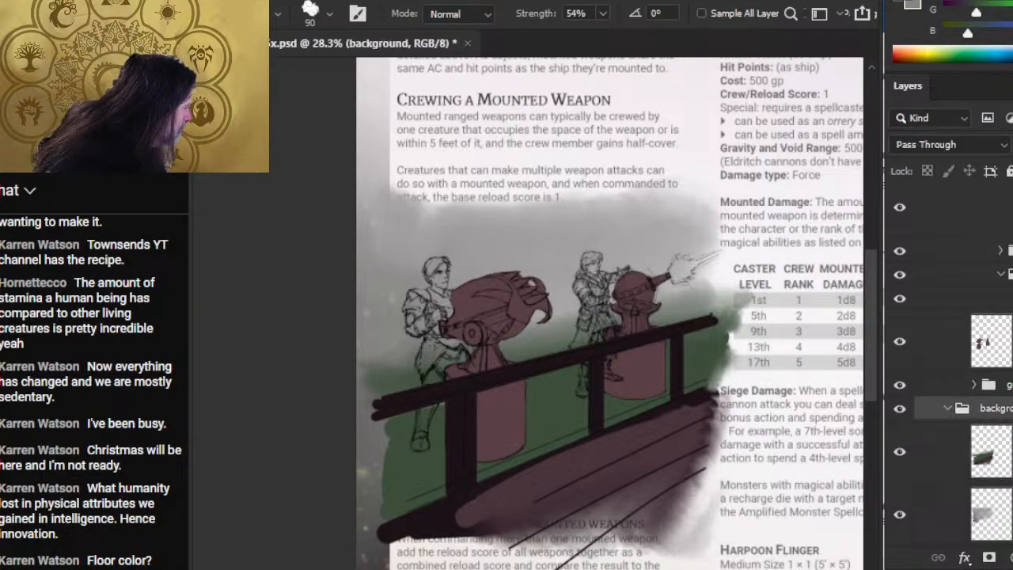
pyautogui.hotkey('ctrl', 'alt', 'shift', 'n')
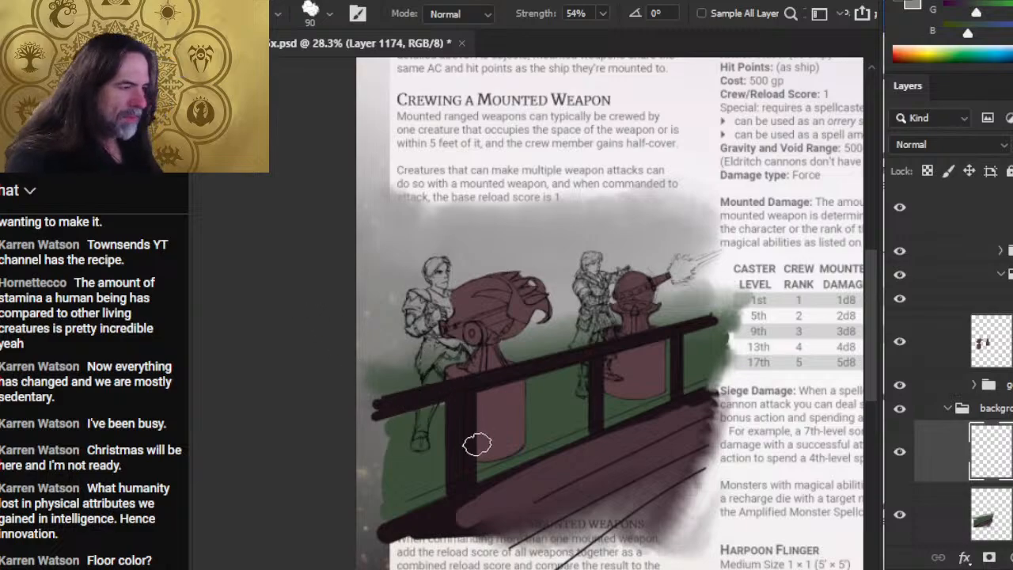
pyautogui.press('b')
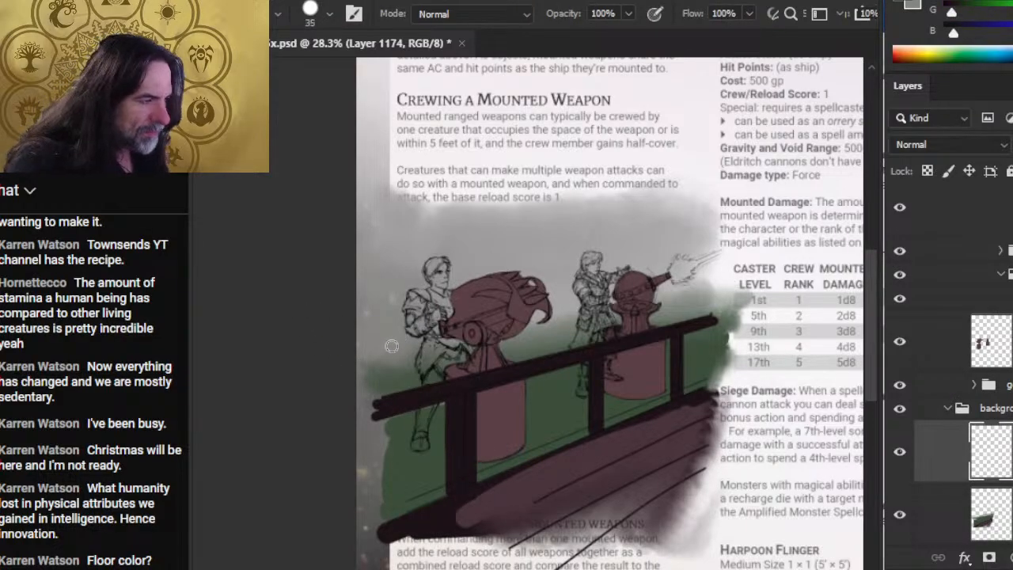
pyautogui.click(365, 337)
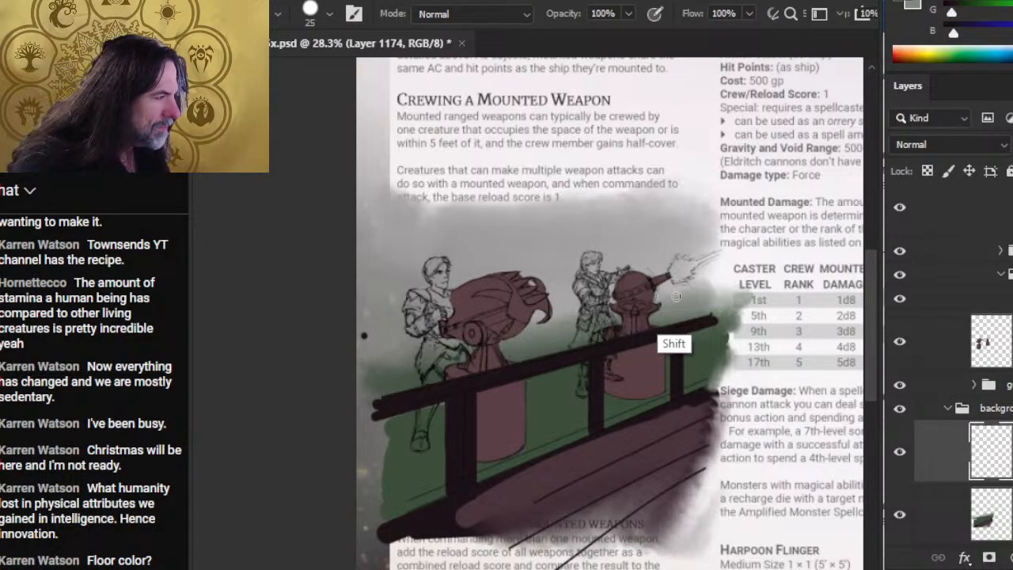
pyautogui.keyDown('shift'); pyautogui.click(700, 294); pyautogui.keyUp('shift')
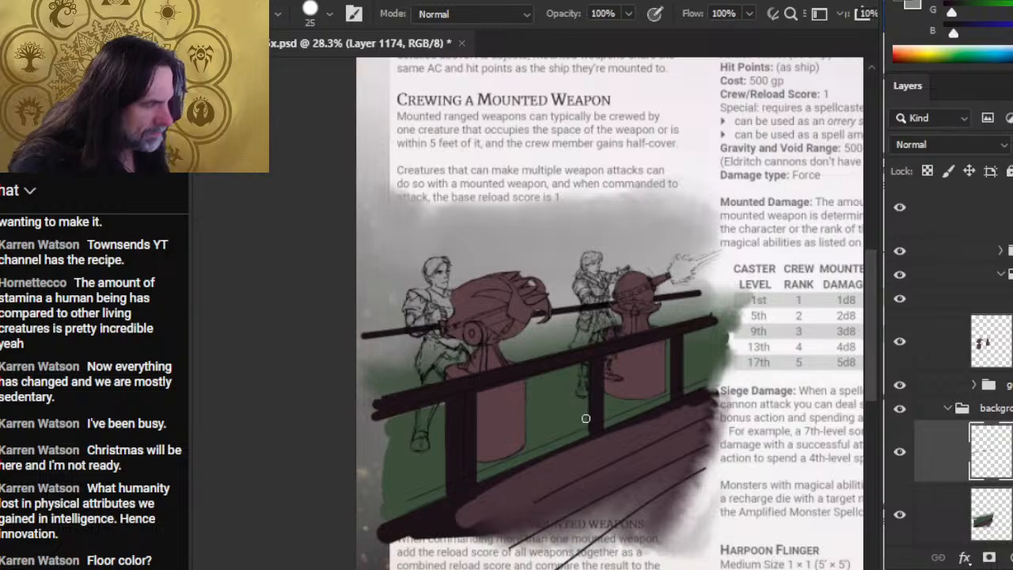
# Move the dark line slightly up and scale it down proportionally to about 70% behind the gunners.
pyautogui.press('v')
pyautogui.moveTo(615, 402); pyautogui.dragTo(628, 384)
pyautogui.press('m')
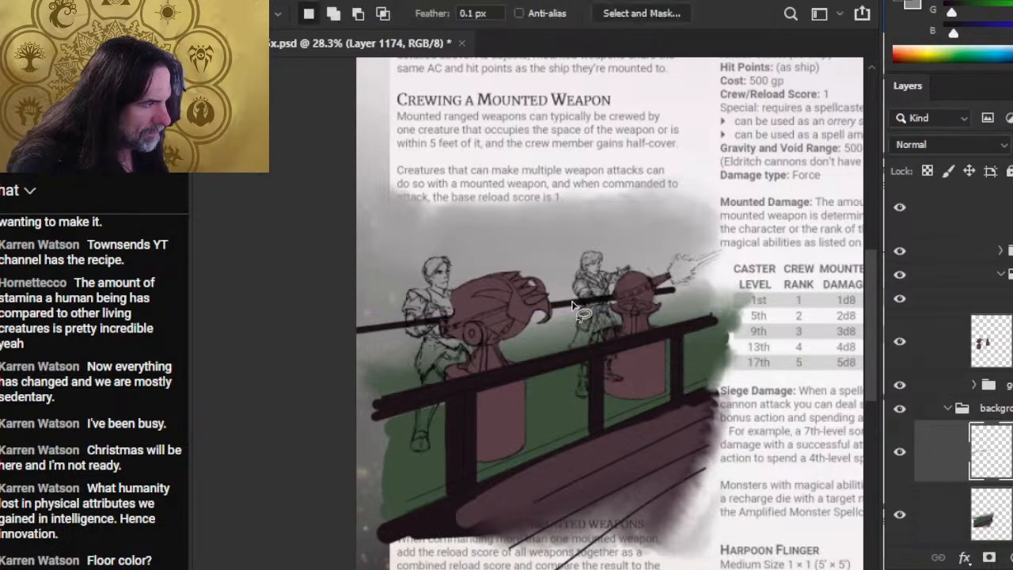
pyautogui.rightClick(573, 305)
pyautogui.click(656, 469)
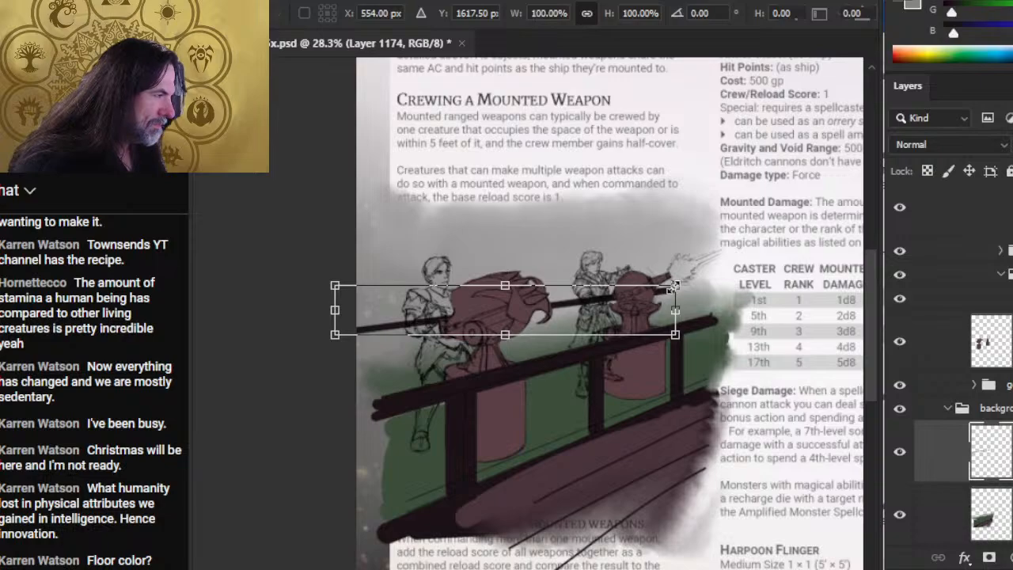
pyautogui.moveTo(675, 285); pyautogui.dragTo(584, 306)
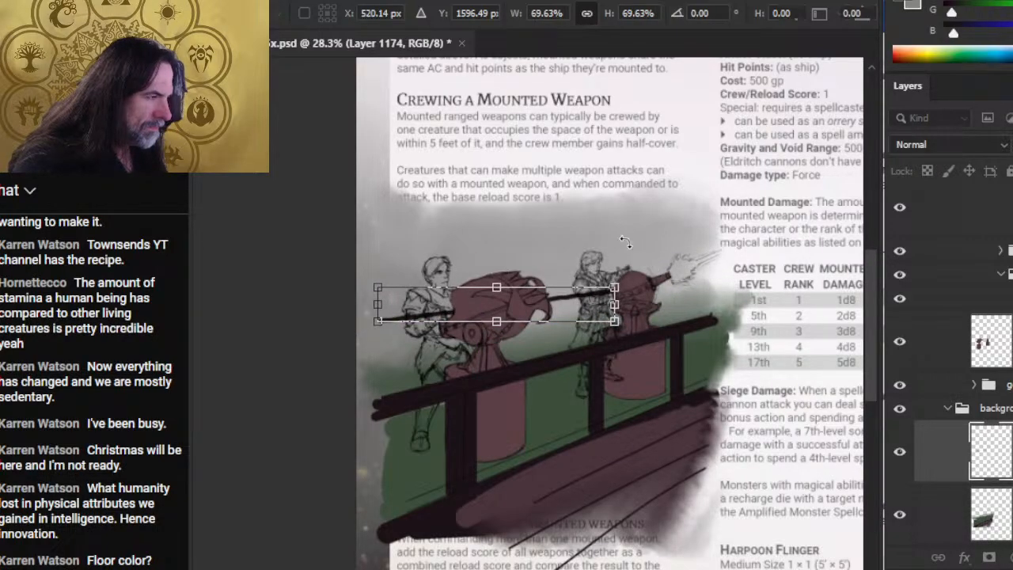
pyautogui.press('Return')
# Stretch the thin dark line horizontally to about 145% width and 95% height, extending it past the right weapon.
pyautogui.press('v')
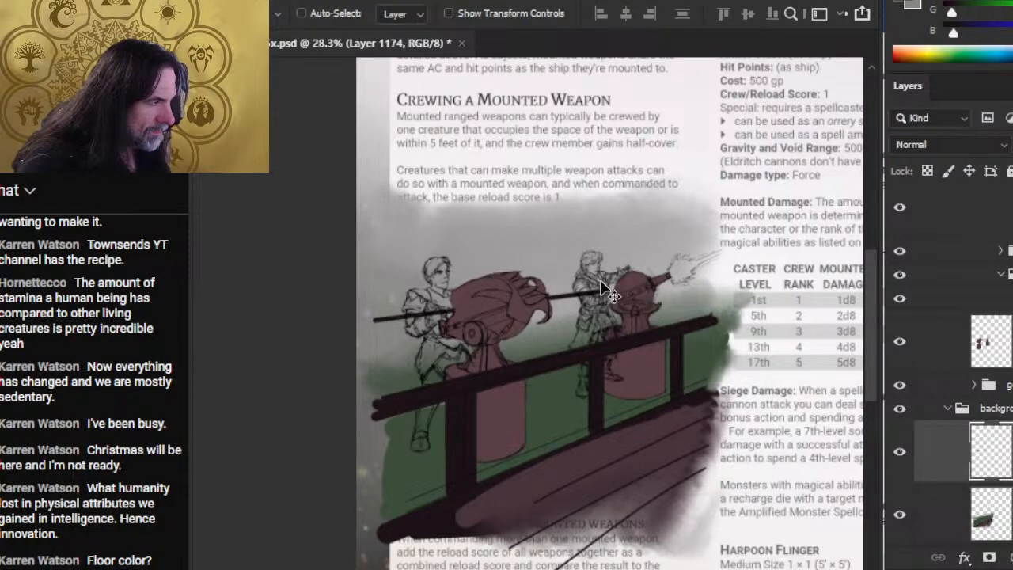
pyautogui.press('r')
pyautogui.press('l')
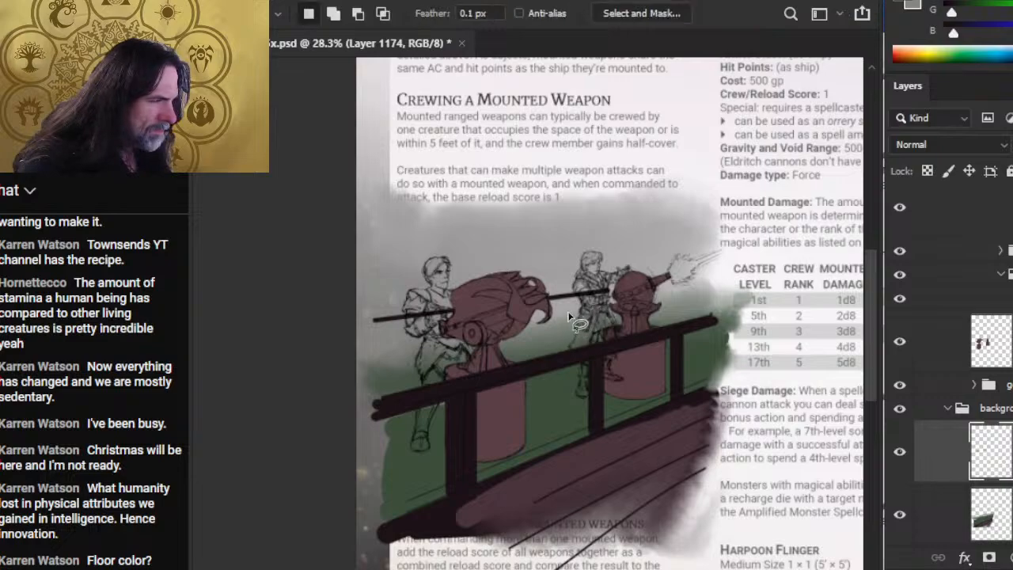
pyautogui.rightClick(570, 316)
pyautogui.click(682, 478)
pyautogui.moveTo(610, 303); pyautogui.dragTo(730, 286)
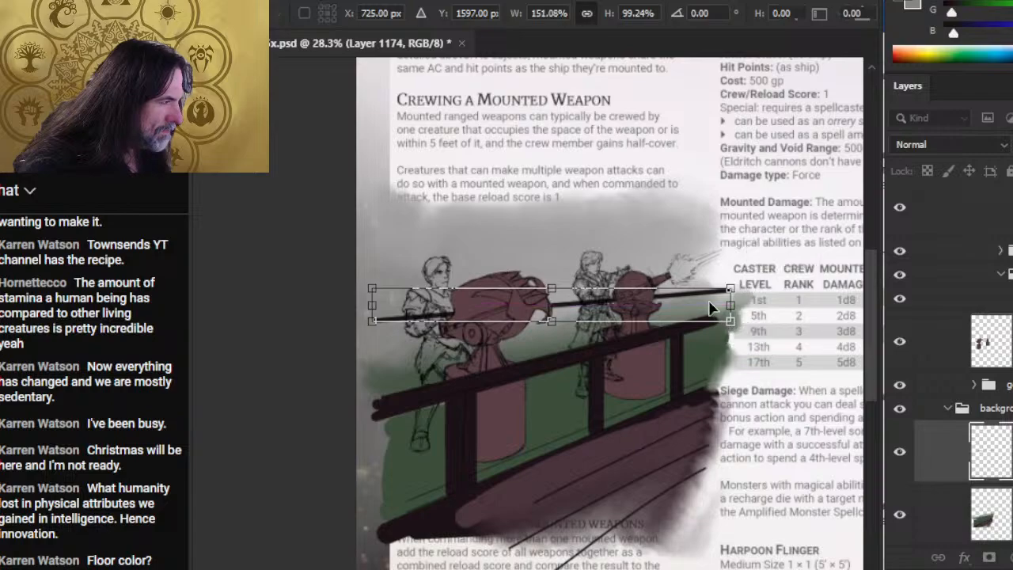
pyautogui.rightClick(742, 262)
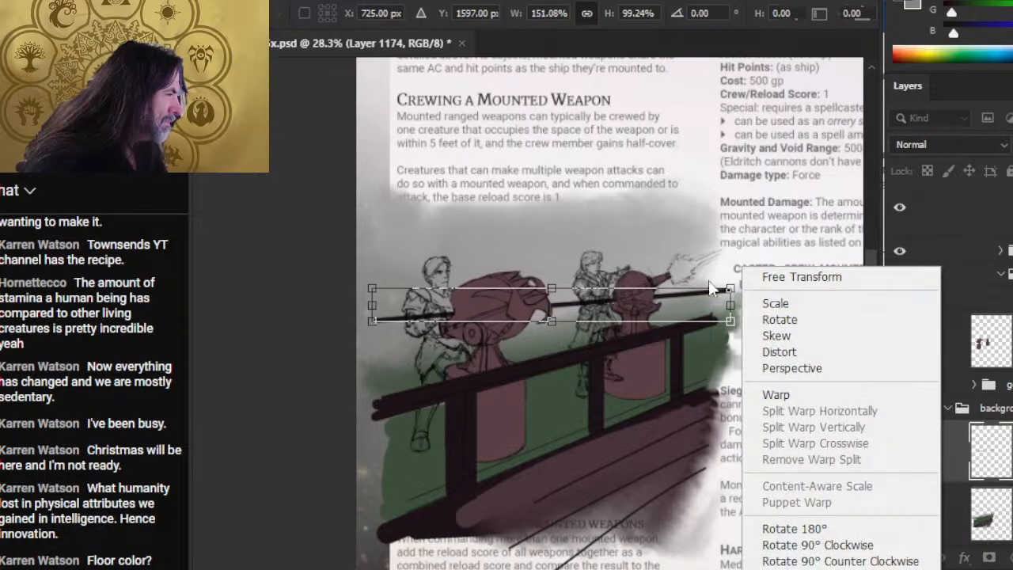
pyautogui.click(715, 290)
pyautogui.moveTo(729, 289)
pyautogui.mouseDown()
pyautogui.moveTo(718, 295)
pyautogui.moveTo(713, 282)
pyautogui.mouseUp()
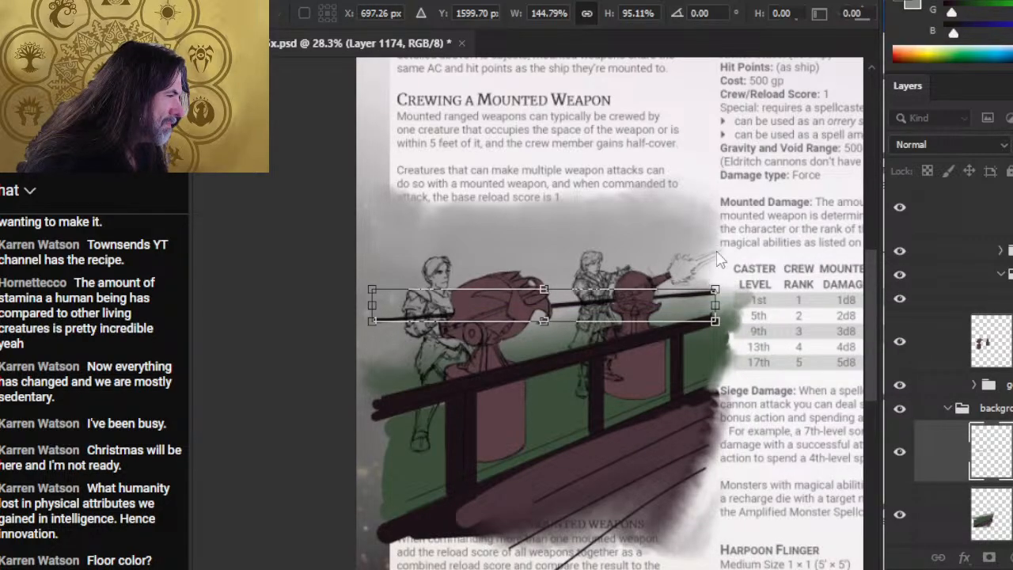
# Skew the stretched line to a steeper upward slope toward the right gunner and shift it left to the page edge.
pyautogui.rightClick(716, 250)
pyautogui.click(776, 323)
pyautogui.moveTo(721, 315); pyautogui.dragTo(699, 290)
pyautogui.moveTo(575, 298); pyautogui.dragTo(546, 287)
pyautogui.press('Return')
pyautogui.press('v')
pyautogui.moveTo(678, 321); pyautogui.dragTo(654, 327)
pyautogui.moveTo(706, 350); pyautogui.dragTo(665, 357)
# Paint a thick dark vertical post behind the left weapon's head at size 50 and trim its base with the eraser at size 40.
pyautogui.press('b')
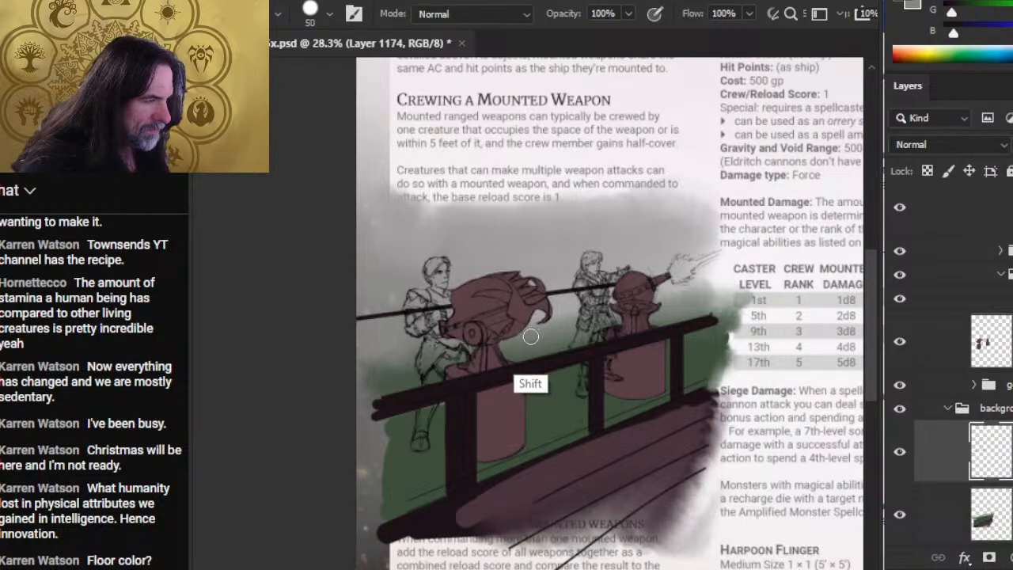
pyautogui.moveTo(530, 222); pyautogui.dragTo(530, 337)
pyautogui.moveTo(521, 297)
pyautogui.mouseDown()
pyautogui.moveTo(528, 340)
pyautogui.moveTo(552, 288)
pyautogui.mouseUp()
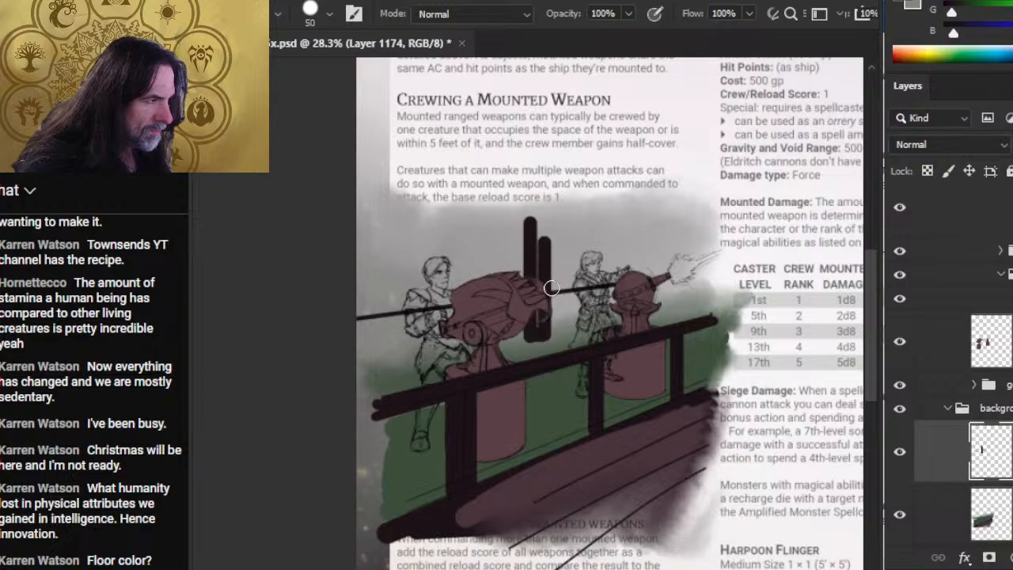
pyautogui.moveTo(550, 330)
pyautogui.mouseDown()
pyautogui.moveTo(543, 335)
pyautogui.moveTo(538, 220)
pyautogui.mouseUp()
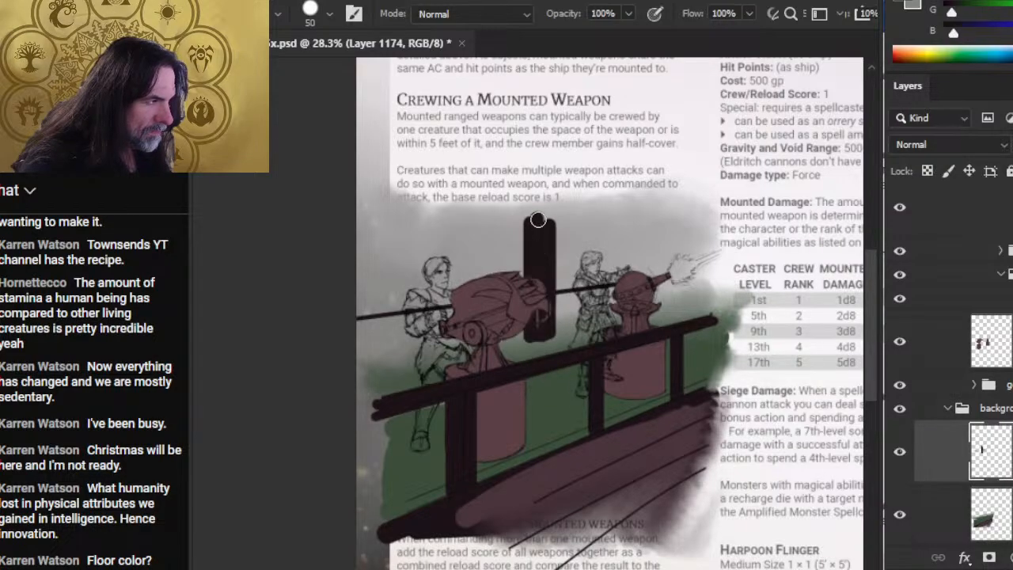
pyautogui.press('e')
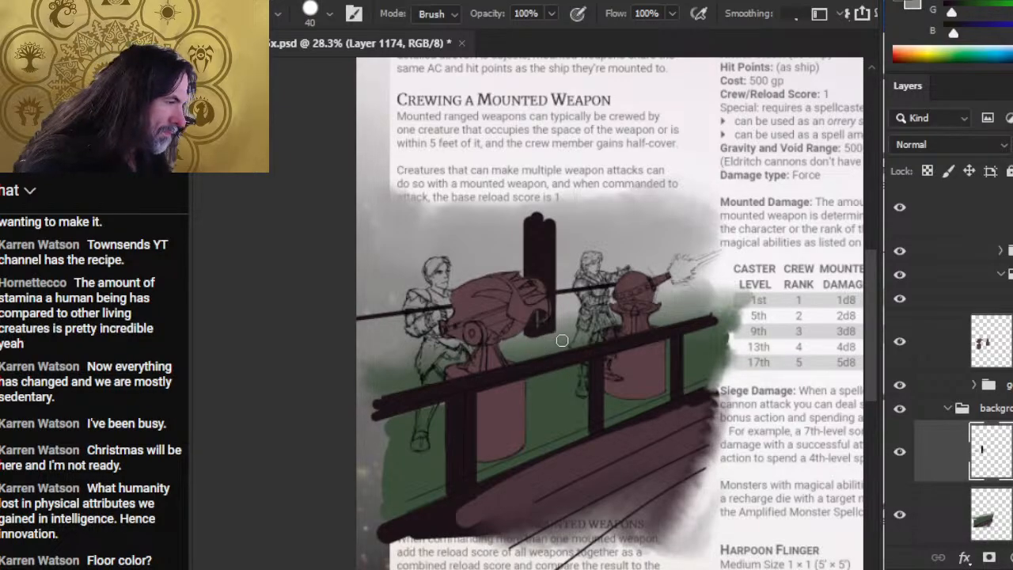
pyautogui.press('b')
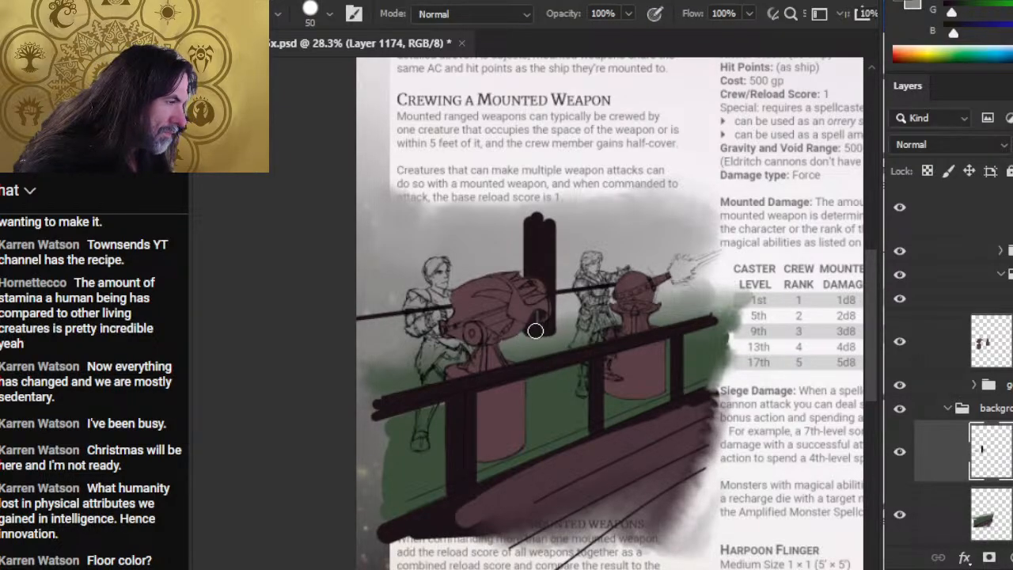
pyautogui.press('e')
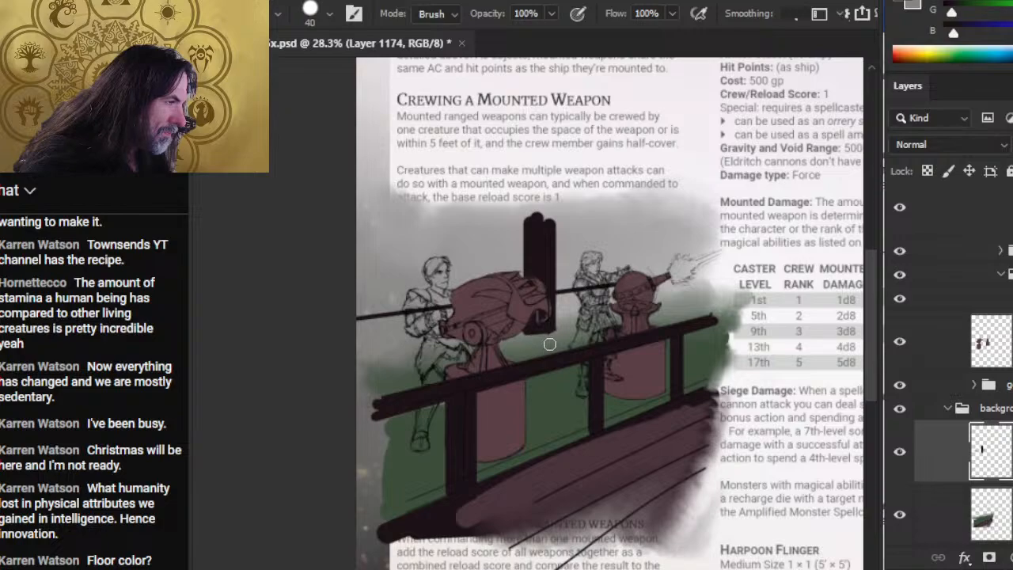
pyautogui.press('b')
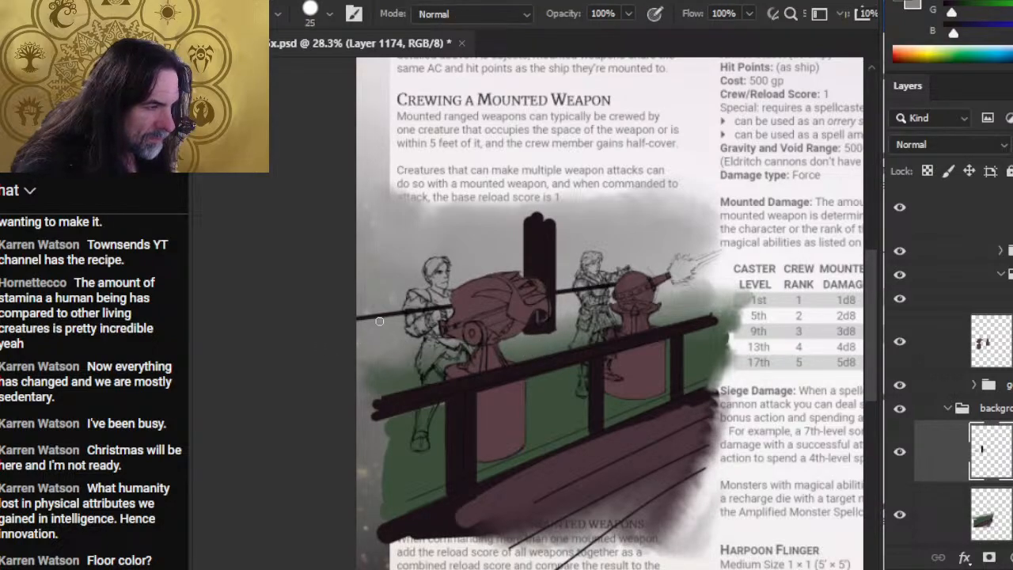
# Lasso the thin line on both sides of the vertical post and cut it to its own layer.
pyautogui.press('l')
pyautogui.moveTo(357, 307); pyautogui.dragTo(382, 291)
pyautogui.moveTo(382, 289); pyautogui.dragTo(382, 290)
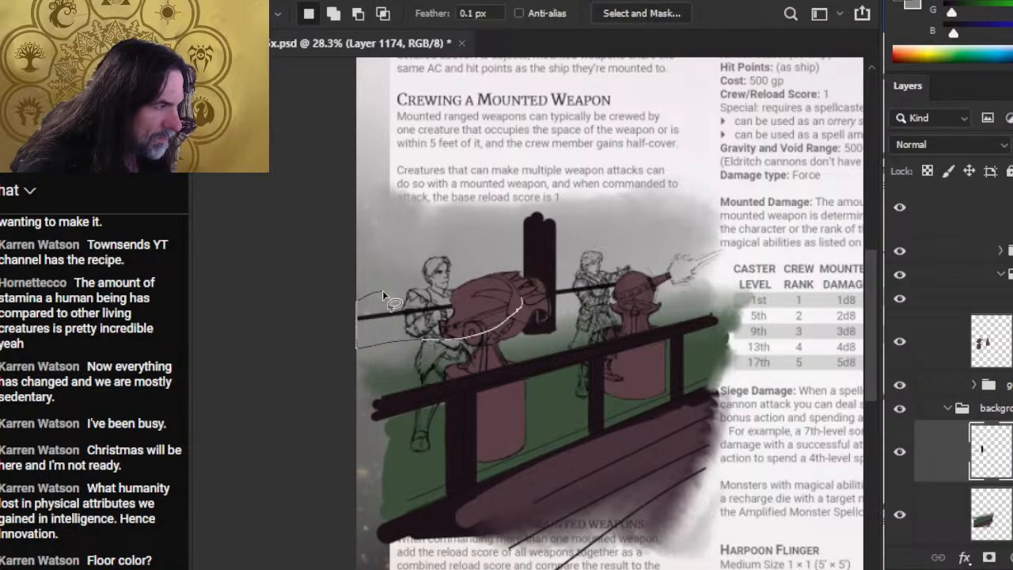
pyautogui.press('shift')
pyautogui.moveTo(569, 281)
pyautogui.mouseDown()
pyautogui.moveTo(670, 285)
pyautogui.moveTo(700, 261)
pyautogui.moveTo(621, 252)
pyautogui.moveTo(564, 281)
pyautogui.mouseUp()
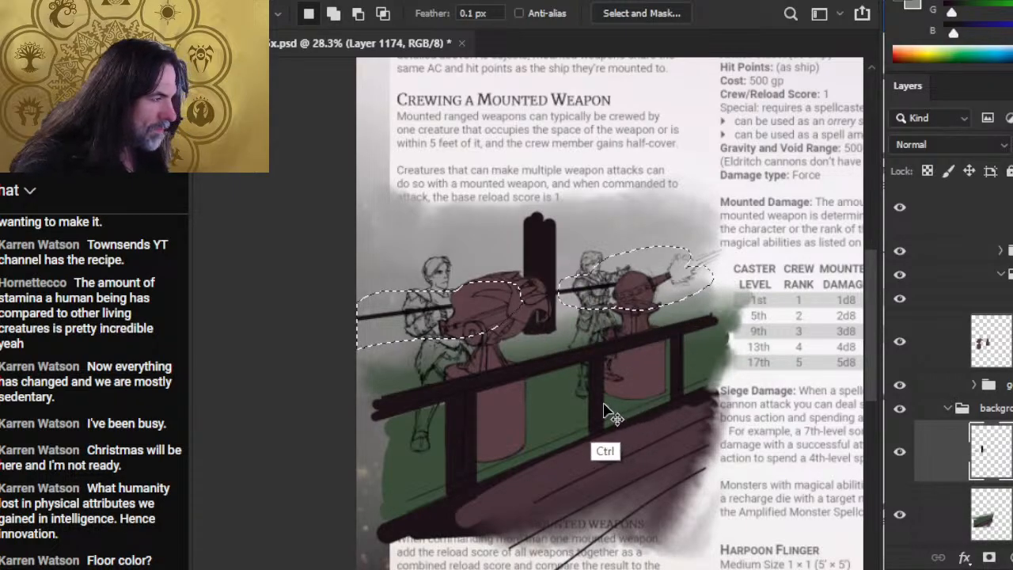
pyautogui.hotkey('ctrl', 'shift', 'j')
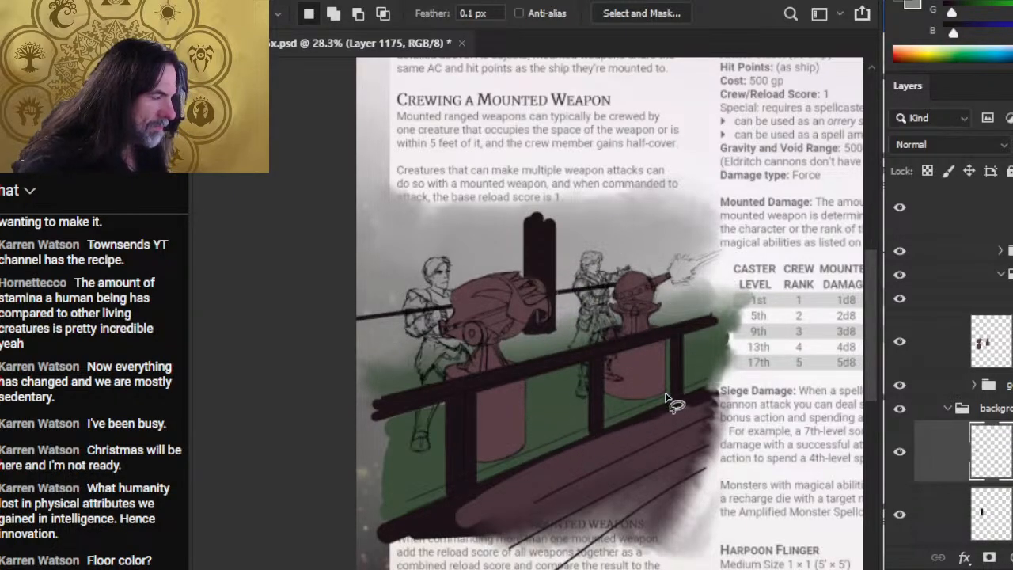
pyautogui.hotkey('ctrl', 'j')
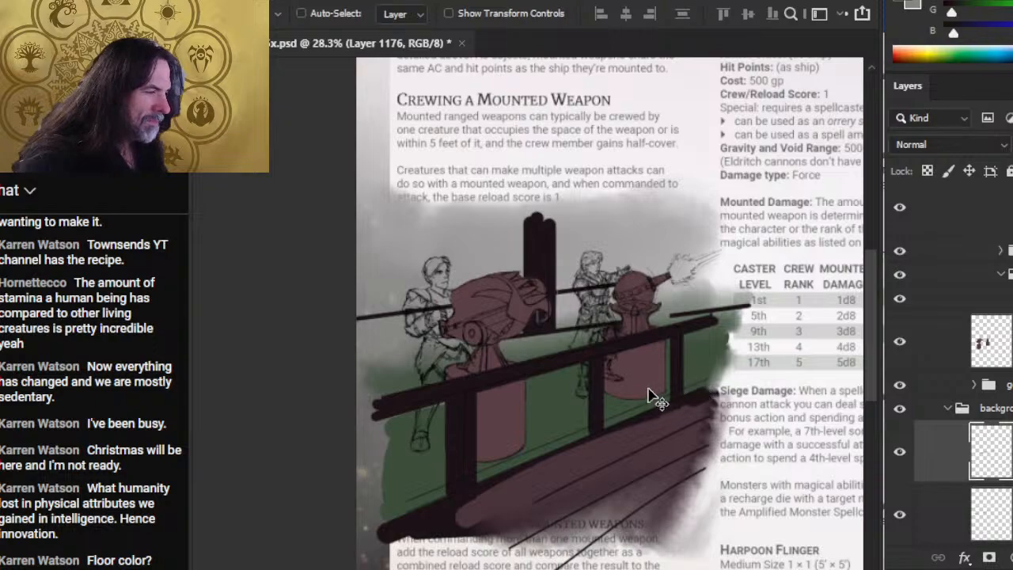
pyautogui.hotkey('ctrl', 'z')
pyautogui.press('l')
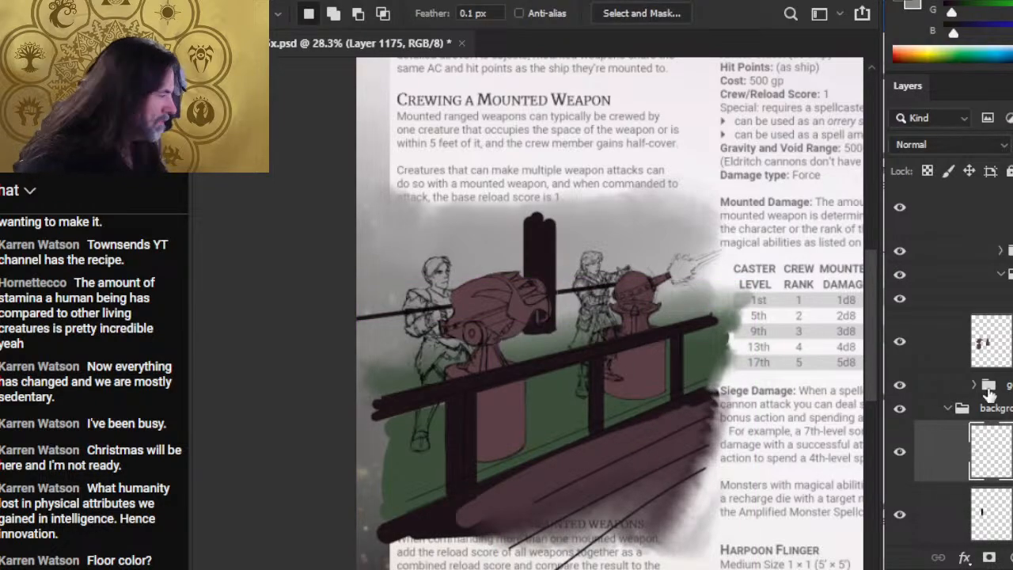
# Duplicate the thin line's layer and move the copy slightly below the original line.
pyautogui.rightClick(945, 449)
pyautogui.click(981, 25)
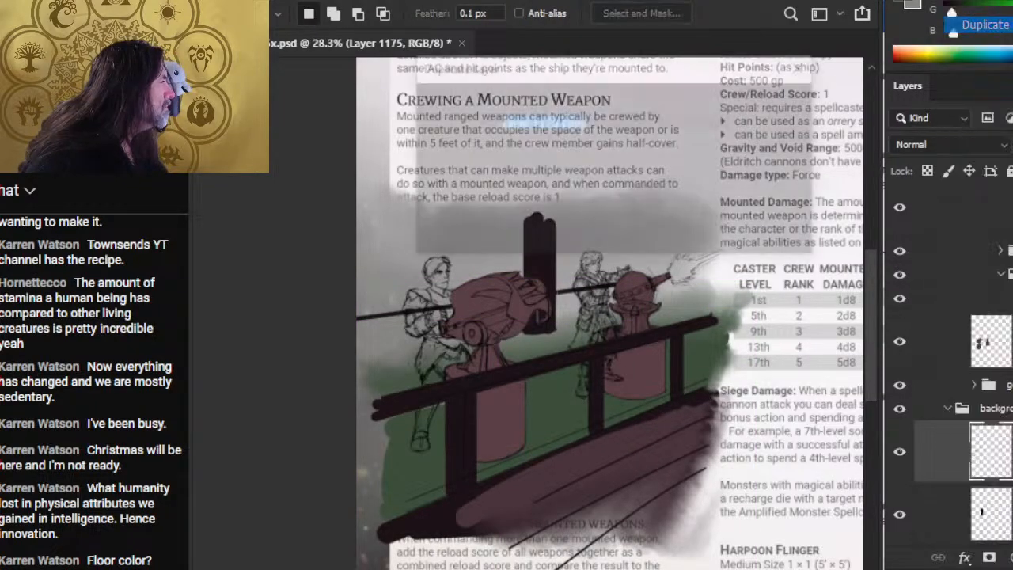
pyautogui.press('Return')
pyautogui.rightClick(566, 232)
pyautogui.press('Escape')
pyautogui.moveTo(661, 325); pyautogui.dragTo(664, 338)
pyautogui.press('l')
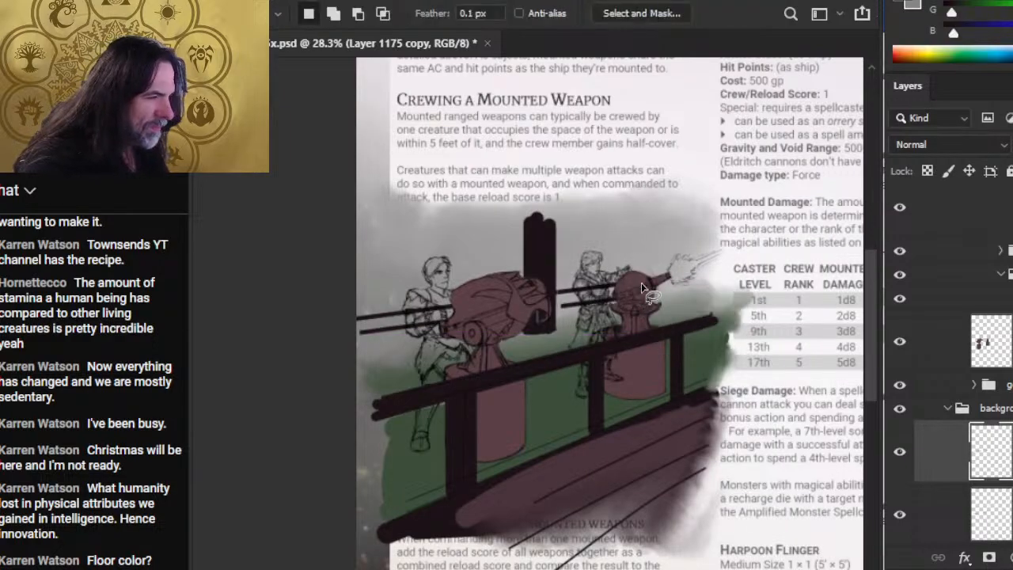
# Skew the duplicated line vertically by about -4.39° so its left end drops below the original.
pyautogui.rightClick(653, 185)
pyautogui.click(744, 351)
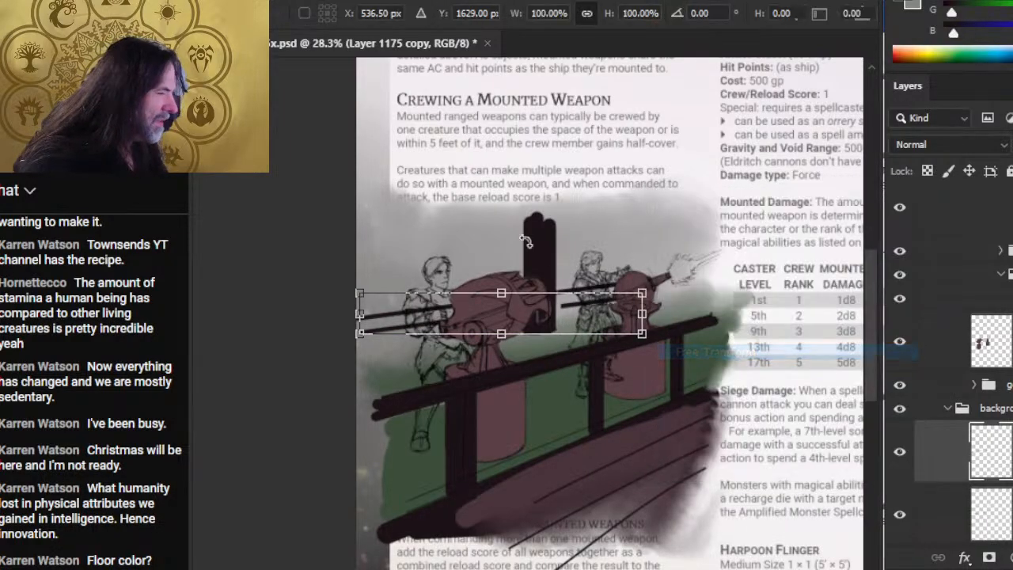
pyautogui.rightClick(502, 179)
pyautogui.click(569, 251)
pyautogui.moveTo(360, 320); pyautogui.dragTo(362, 342)
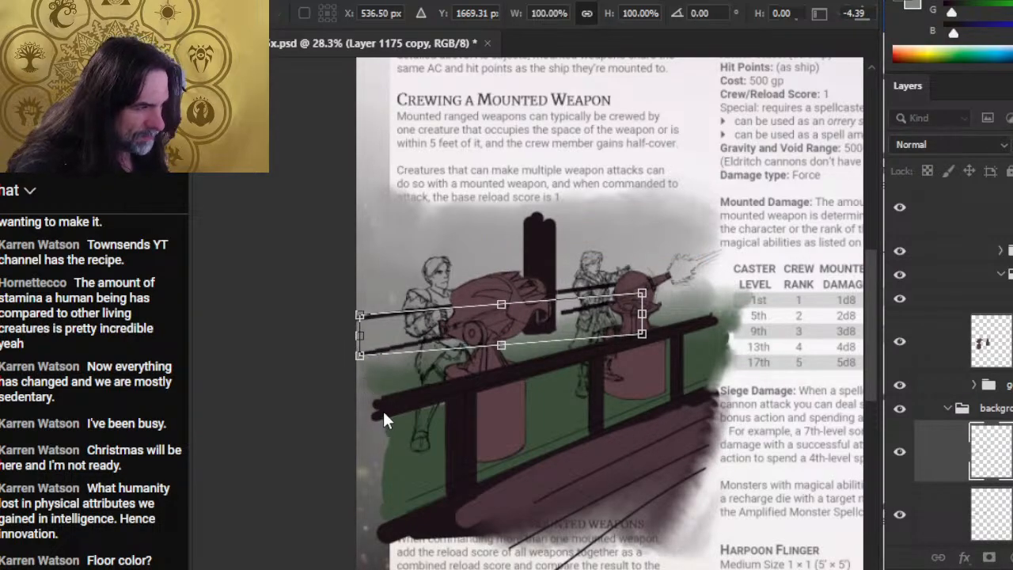
pyautogui.press('Return')
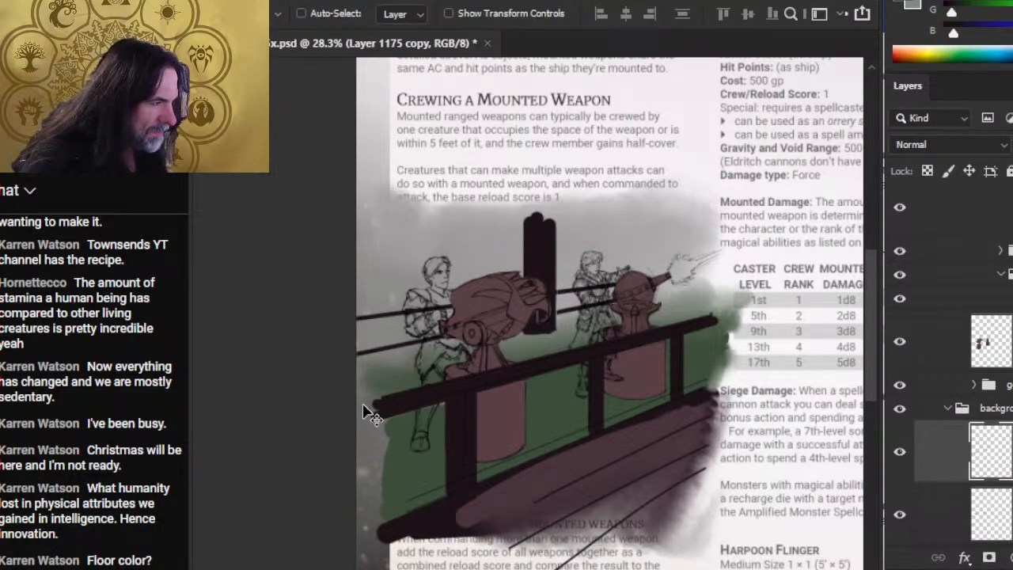
# Merge the duplicated thin line into the original line's layer and skew both lines vertically by 2.49° so their left ends rise.
pyautogui.rightClick(942, 471)
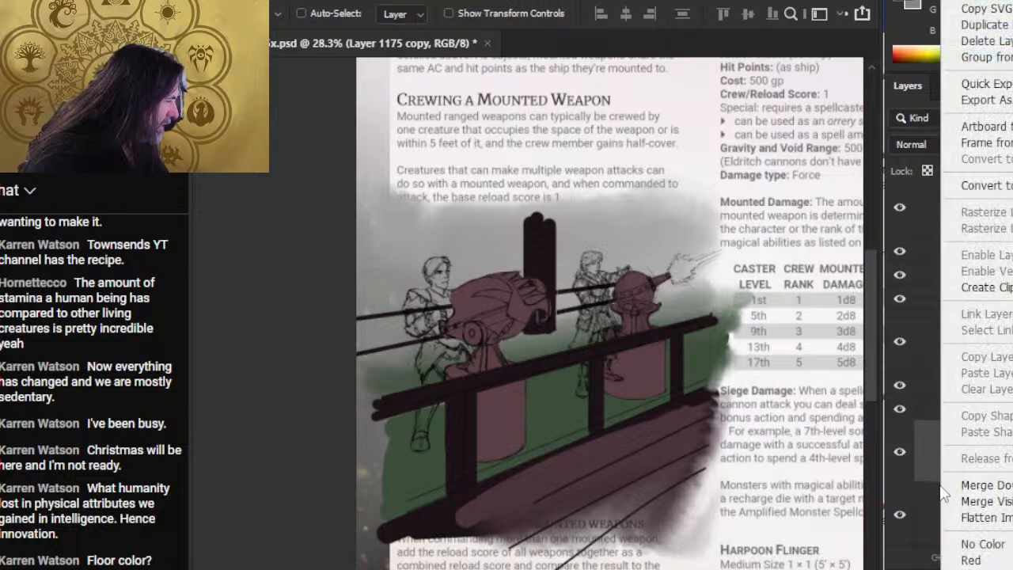
pyautogui.click(967, 486)
pyautogui.press('m')
pyautogui.rightClick(490, 222)
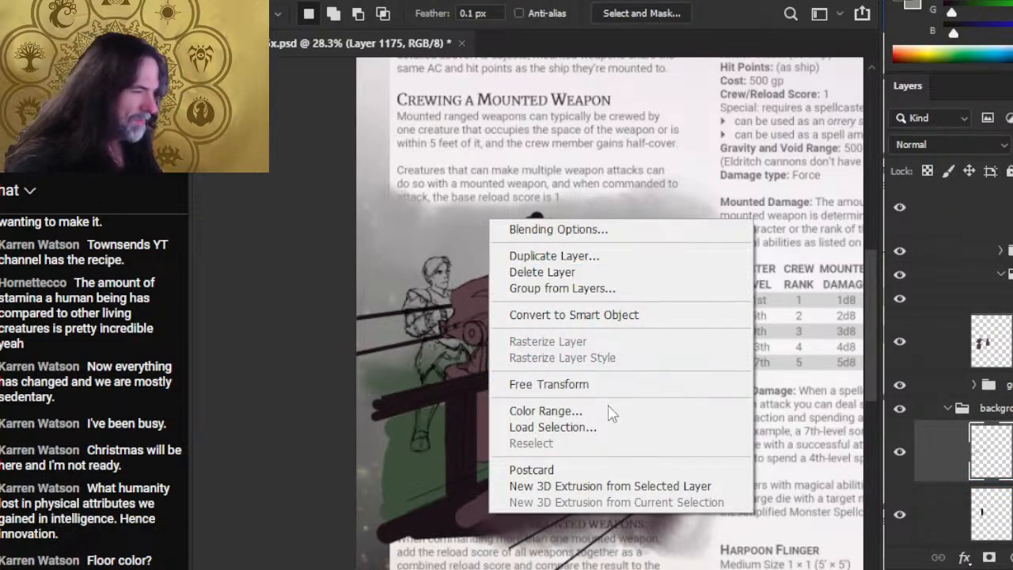
pyautogui.click(605, 385)
pyautogui.rightClick(500, 305)
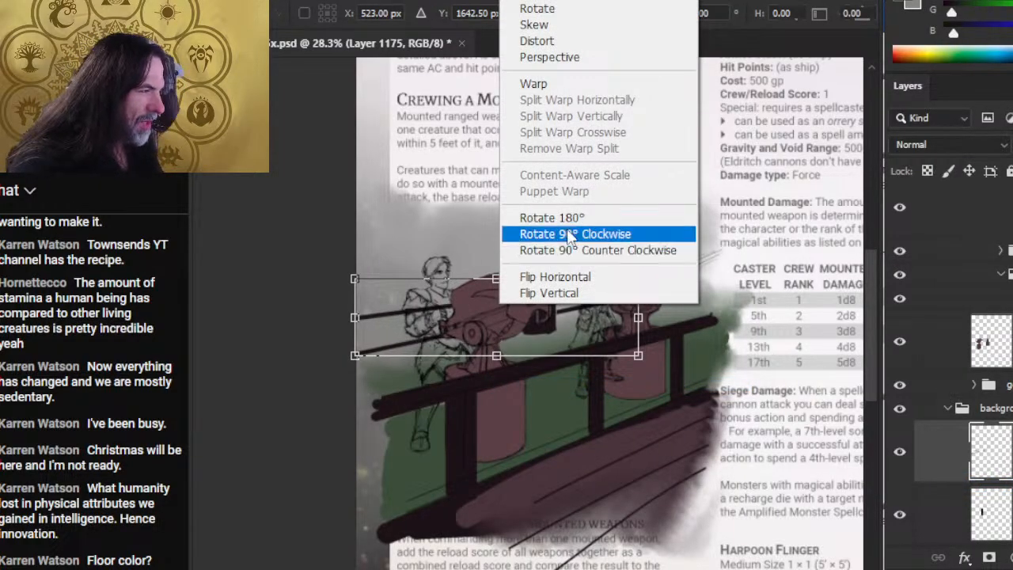
pyautogui.click(554, 28)
pyautogui.moveTo(355, 316); pyautogui.dragTo(352, 303)
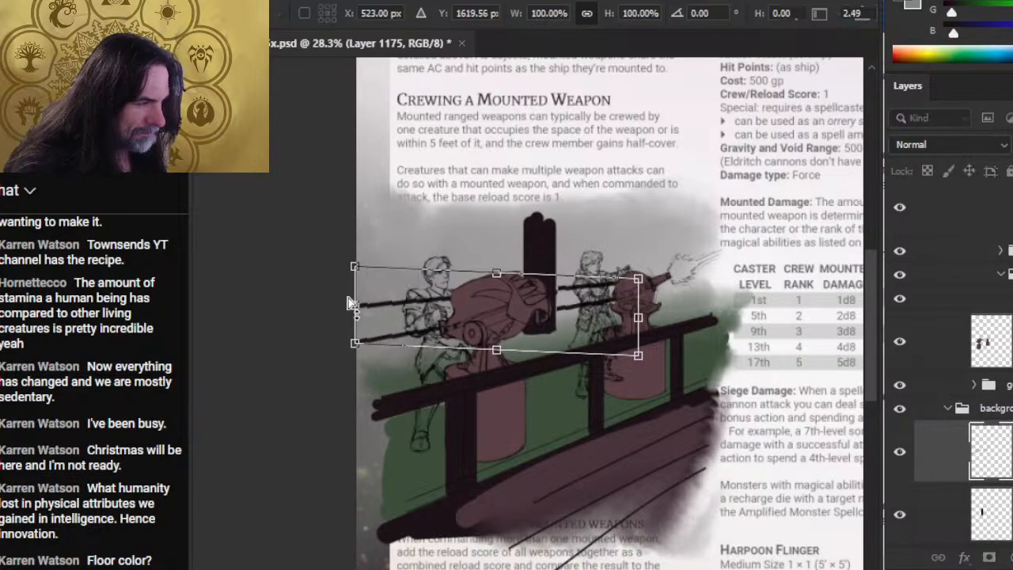
pyautogui.press('Return')
pyautogui.press('l')
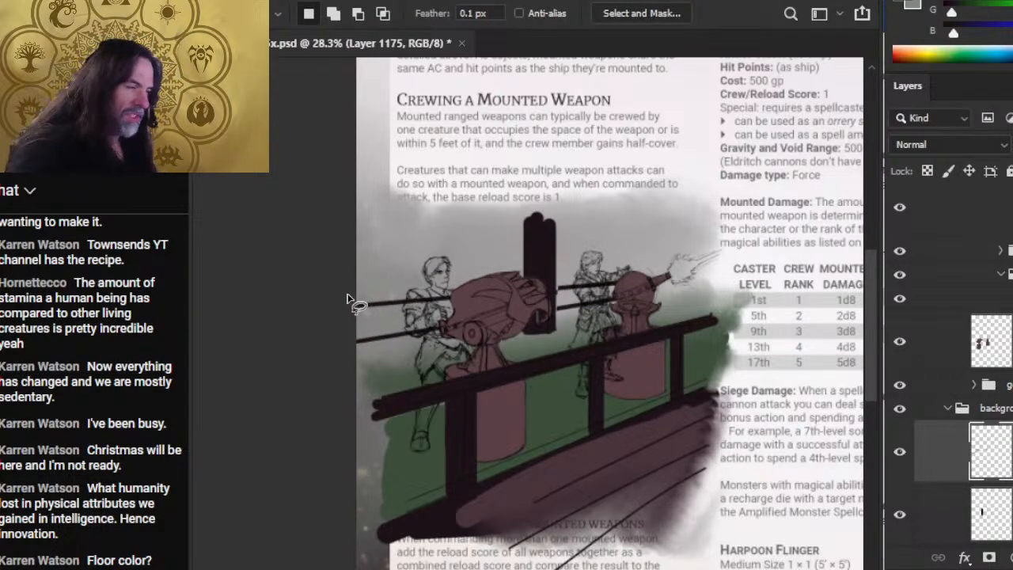
# Erase the stray stroke on the post's layer near the left gunner's head at size 45 and reposition the post behind the left weapon.
pyautogui.press('v')
pyautogui.moveTo(708, 403)
pyautogui.mouseDown()
pyautogui.moveTo(723, 418)
pyautogui.moveTo(757, 422)
pyautogui.moveTo(756, 411)
pyautogui.moveTo(825, 358)
pyautogui.mouseUp()
pyautogui.hotkey('ctrl', 'z')
pyautogui.click(949, 503)
pyautogui.press('b')
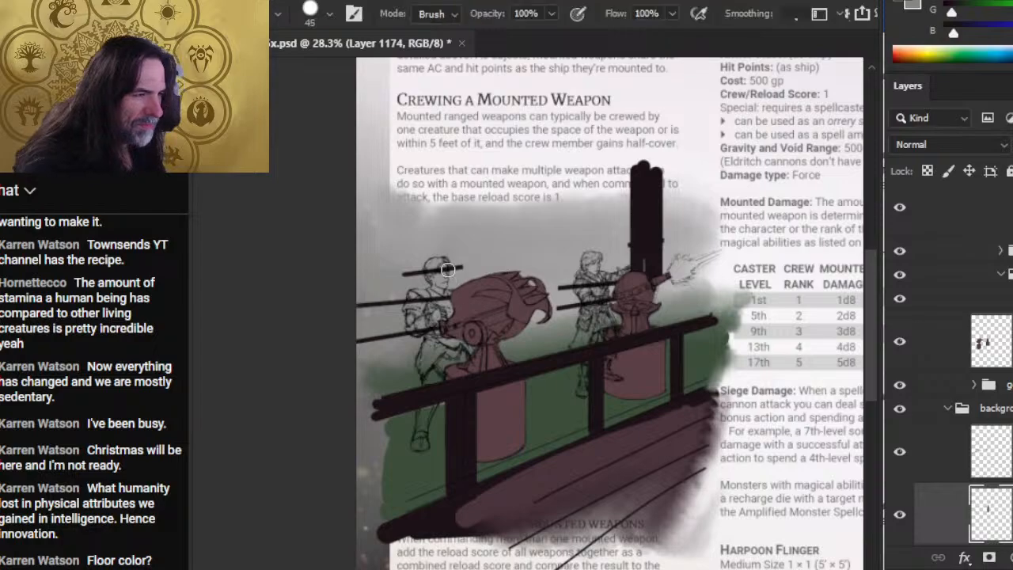
pyautogui.press('v')
pyautogui.moveTo(681, 352)
pyautogui.mouseDown()
pyautogui.moveTo(614, 333)
pyautogui.moveTo(621, 387)
pyautogui.mouseUp()
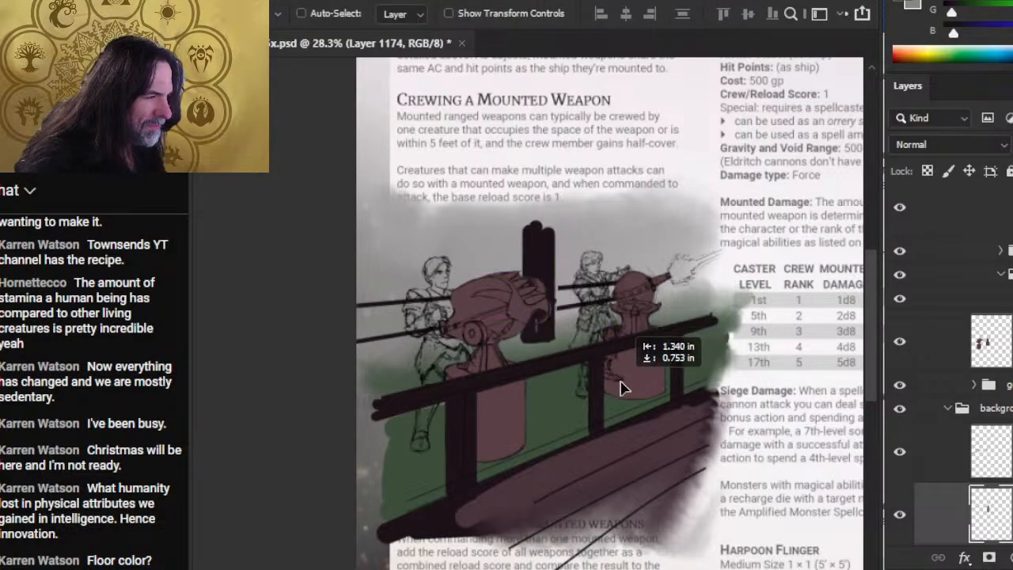
# Scale the vertical post slightly wider and taller with Free Transform and nudge it behind the left weapon's head.
pyautogui.press('m')
pyautogui.rightClick(621, 388)
pyautogui.click(657, 478)
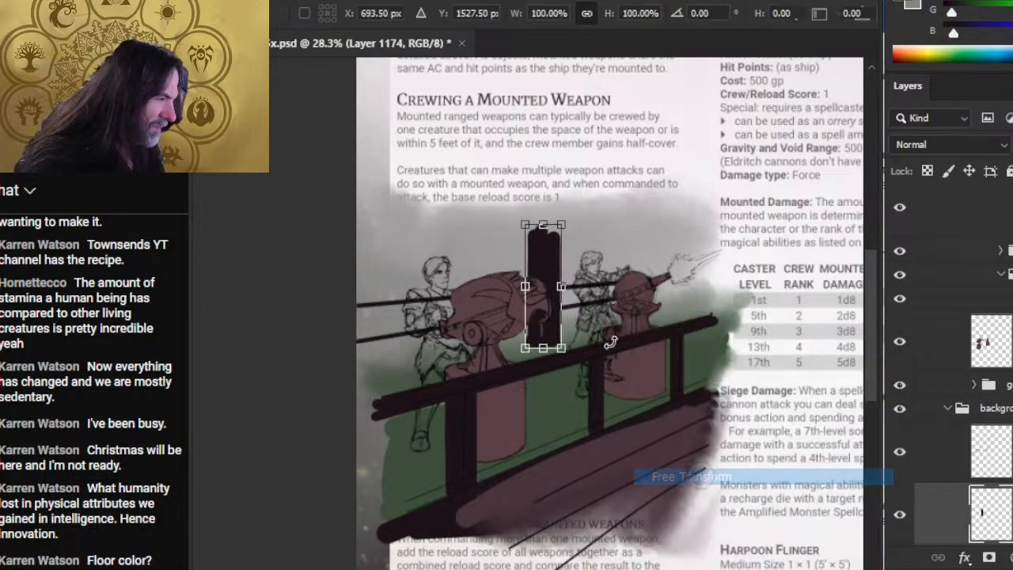
pyautogui.moveTo(561, 225); pyautogui.dragTo(571, 193)
pyautogui.moveTo(543, 254); pyautogui.dragTo(536, 252)
pyautogui.press('Return')
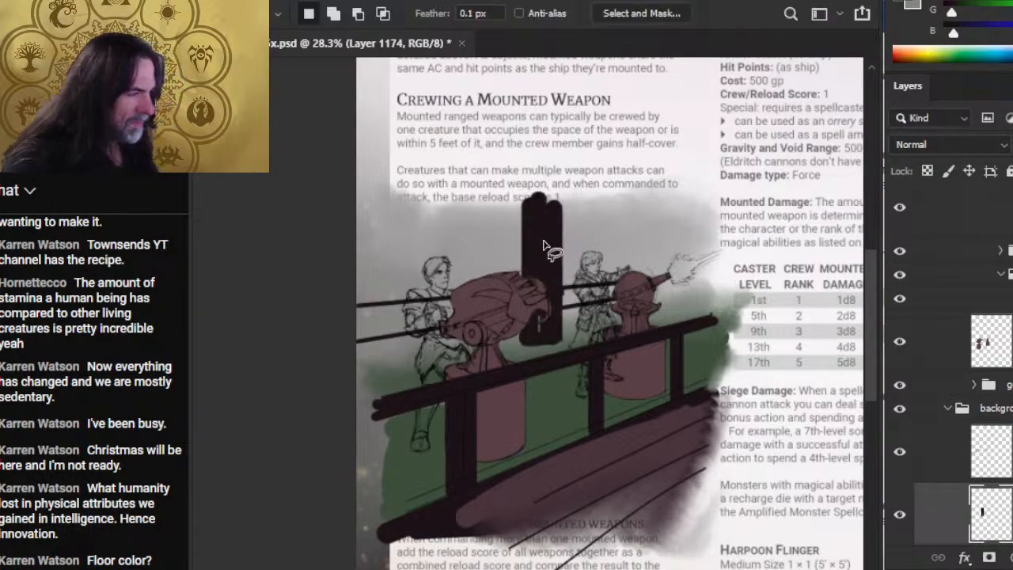
pyautogui.press('v')
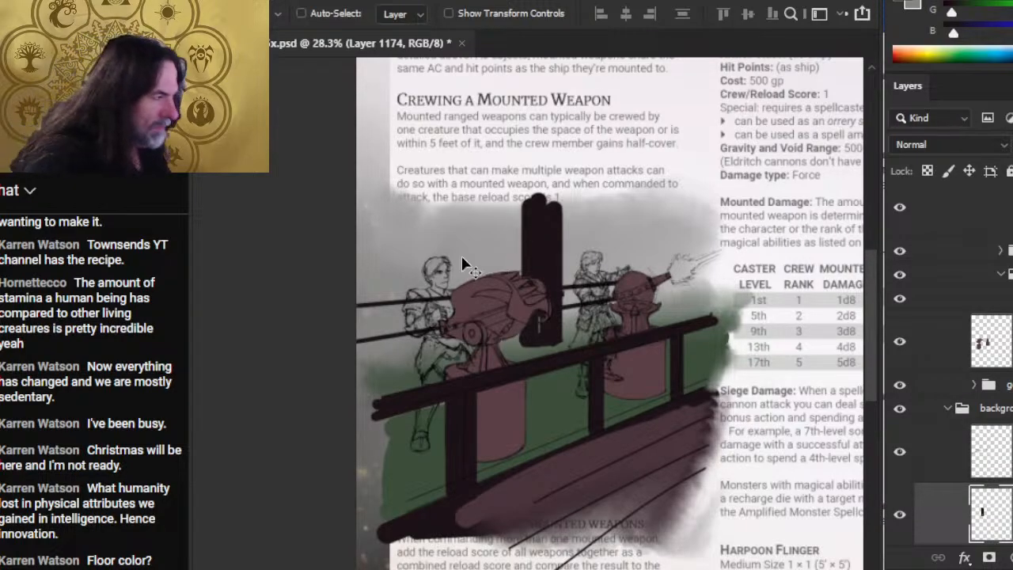
# Copy the thin railing lines beyond the post to a new layer and move the copy past the right weapon to extend the railing.
pyautogui.click(940, 463)
pyautogui.press('l')
pyautogui.moveTo(637, 344)
pyautogui.mouseDown()
pyautogui.moveTo(633, 236)
pyautogui.moveTo(695, 277)
pyautogui.mouseUp()
pyautogui.hotkey('ctrl', 'j')
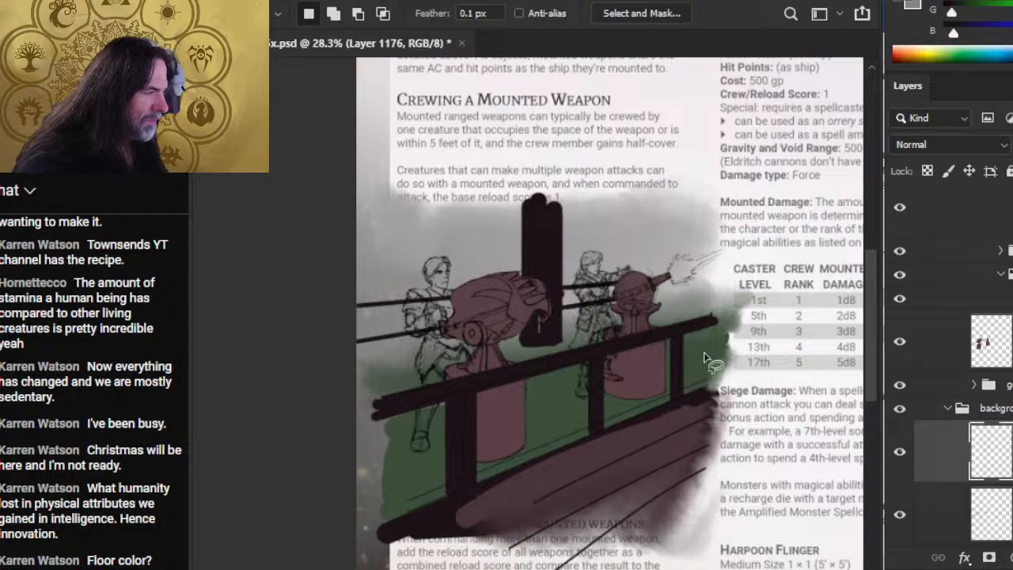
pyautogui.press('v')
pyautogui.moveTo(719, 357)
pyautogui.mouseDown()
pyautogui.moveTo(753, 363)
pyautogui.moveTo(749, 353)
pyautogui.mouseUp()
pyautogui.press('l')
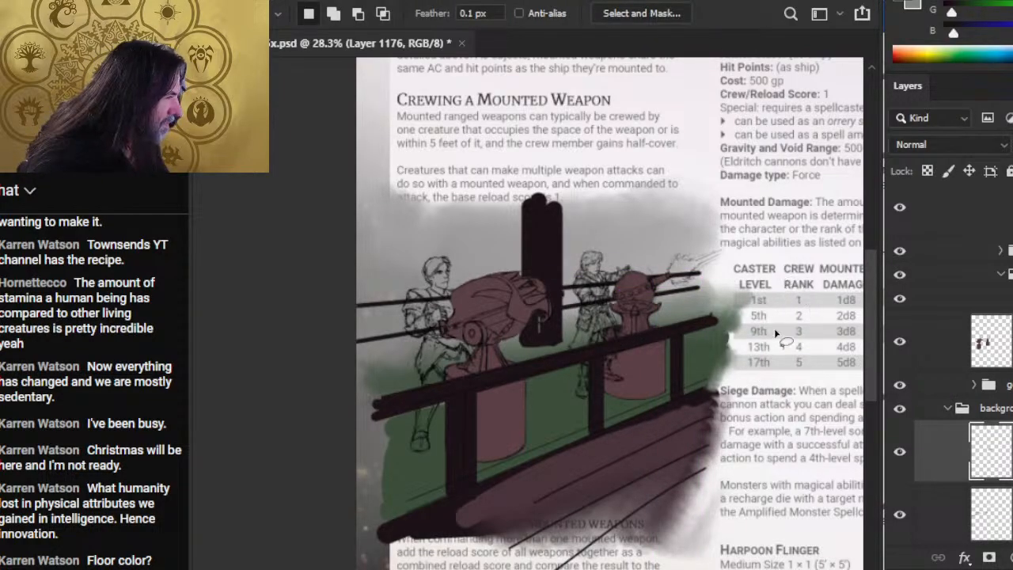
# Nudge the copied railing pieces into line with the original lines using Free Transform and merge them down into the railing layer.
pyautogui.rightClick(730, 353)
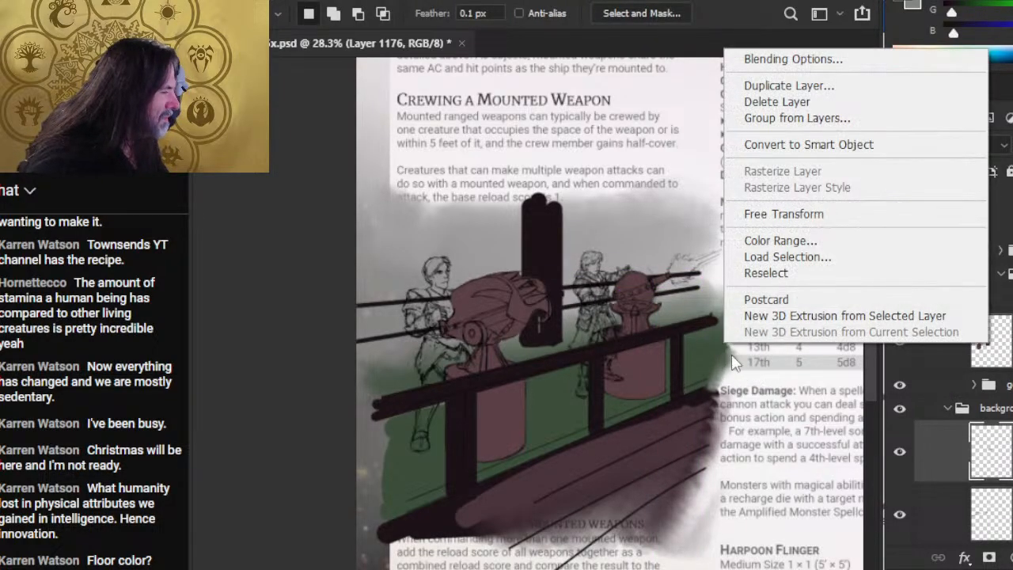
pyautogui.click(835, 215)
pyautogui.moveTo(665, 303); pyautogui.dragTo(662, 298)
pyautogui.press('Return')
pyautogui.press('v')
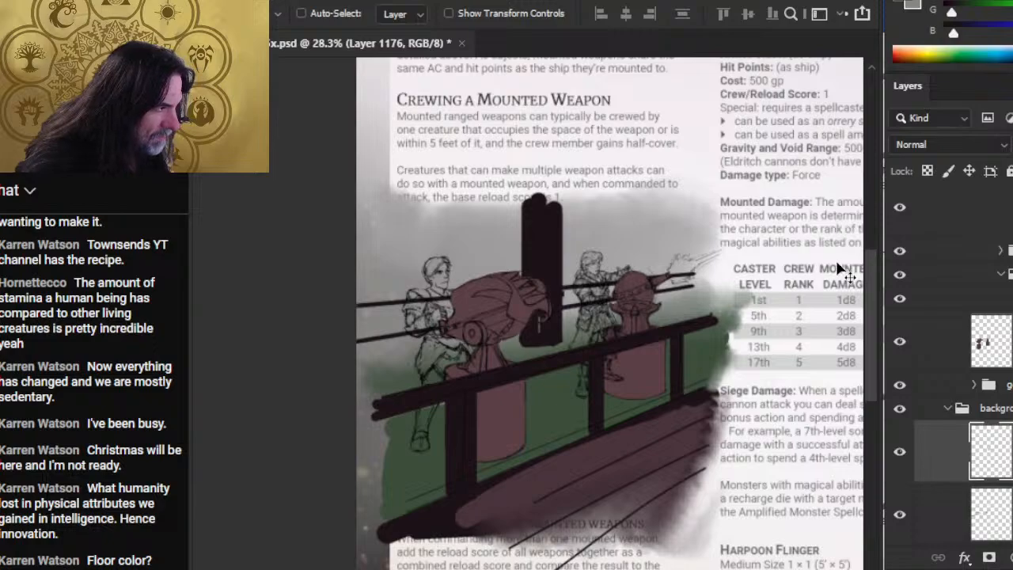
pyautogui.rightClick(931, 453)
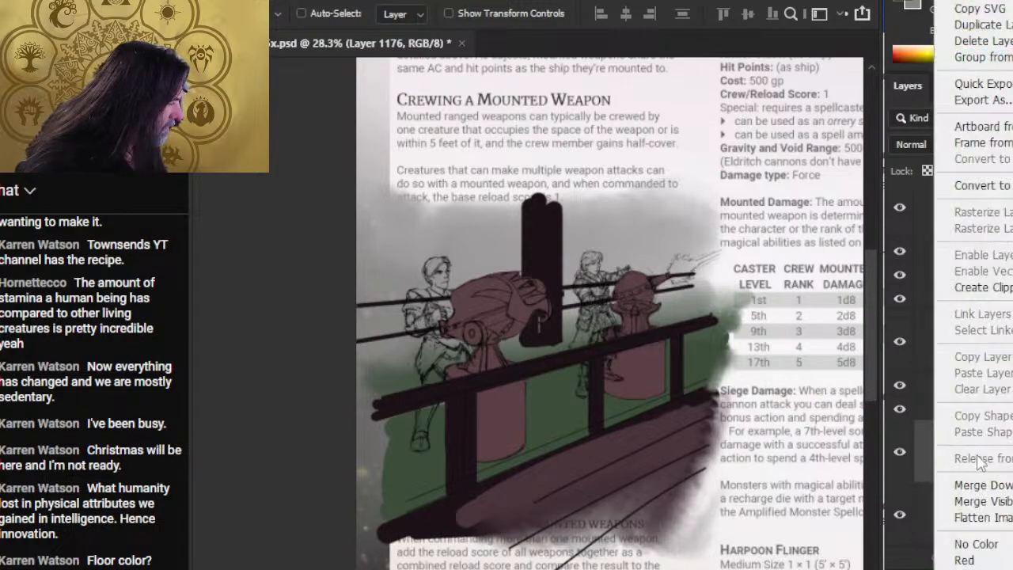
pyautogui.click(957, 544)
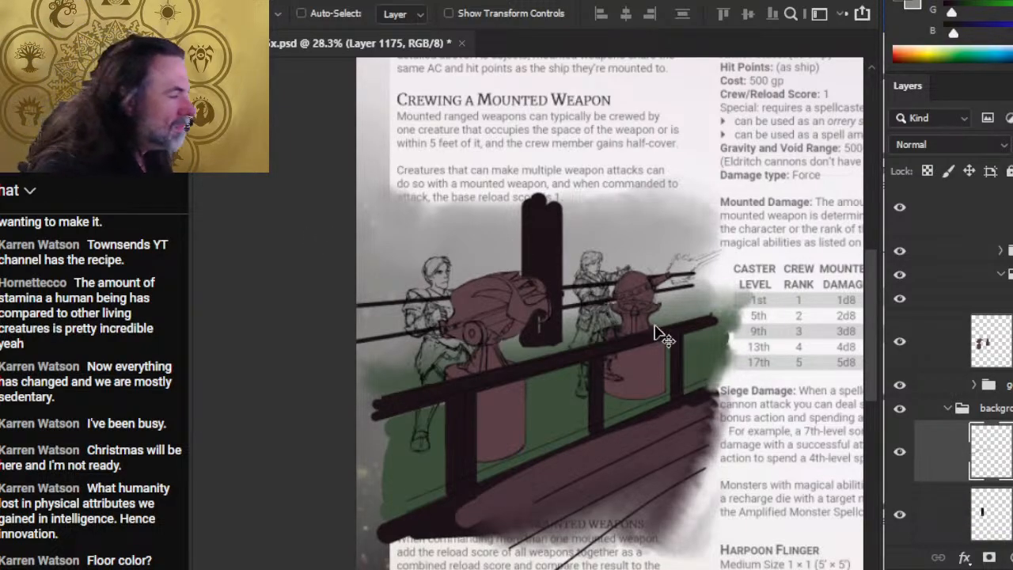
# On a new layer, draw a straight far deck edge sloping away behind the right weapon with the brush at size 7.
pyautogui.press('b')
pyautogui.press('e')
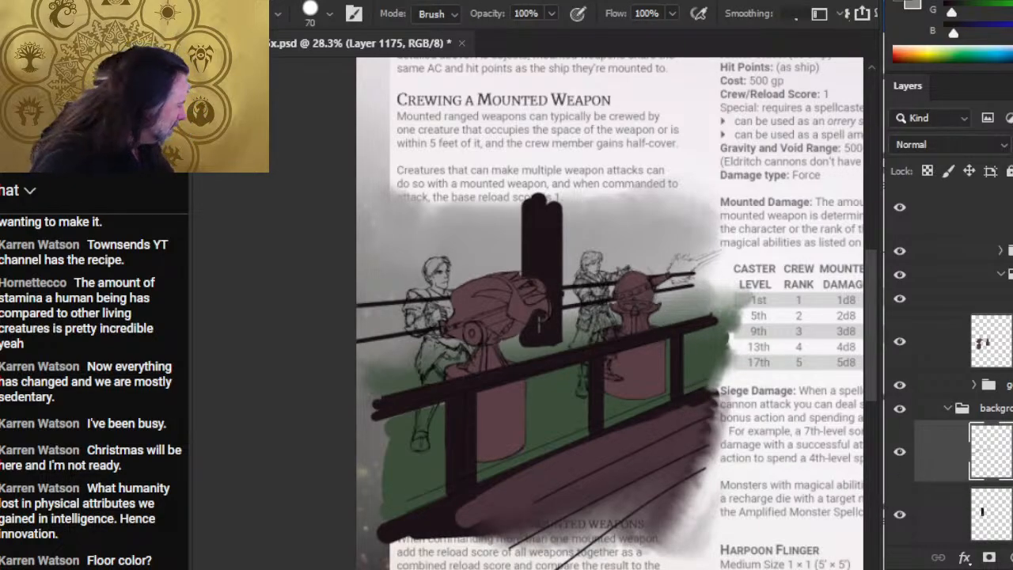
pyautogui.press('b')
pyautogui.press('[')
pyautogui.press('[')
pyautogui.press('[')
pyautogui.press('[')
pyautogui.click(663, 288)
pyautogui.keyDown('shift'); pyautogui.click(744, 303); pyautogui.keyUp('shift')
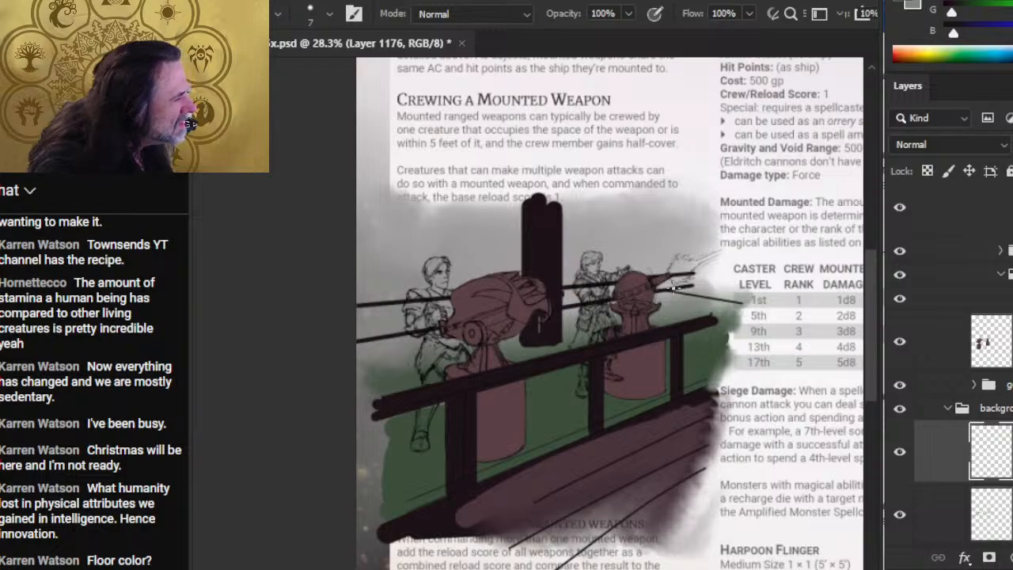
# Sketch two bent stair rails rising beyond the right weapon and an upright post between the railing lines beside the left gunner.
pyautogui.moveTo(699, 249); pyautogui.dragTo(672, 289)
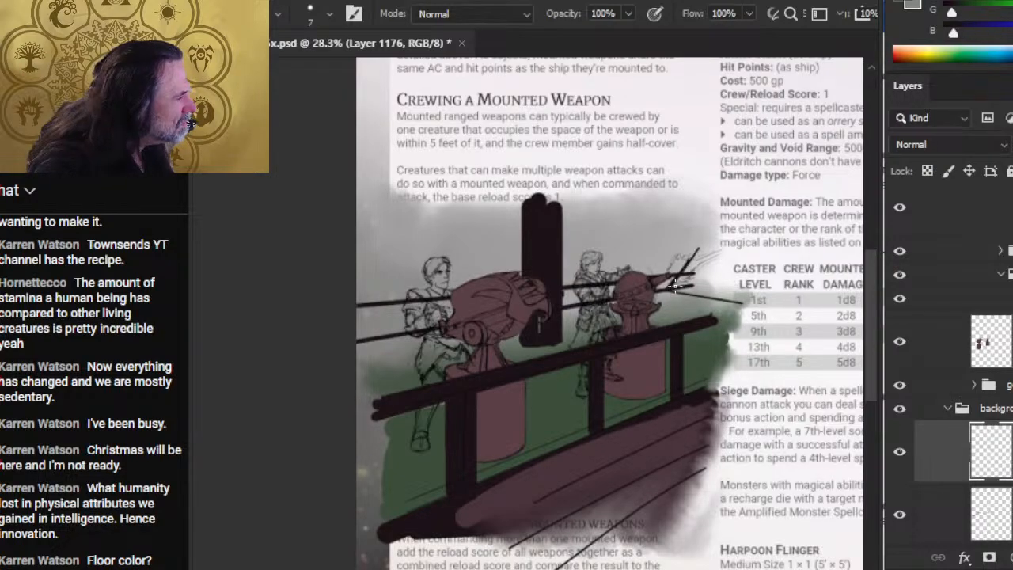
pyautogui.moveTo(706, 241); pyautogui.dragTo(685, 274)
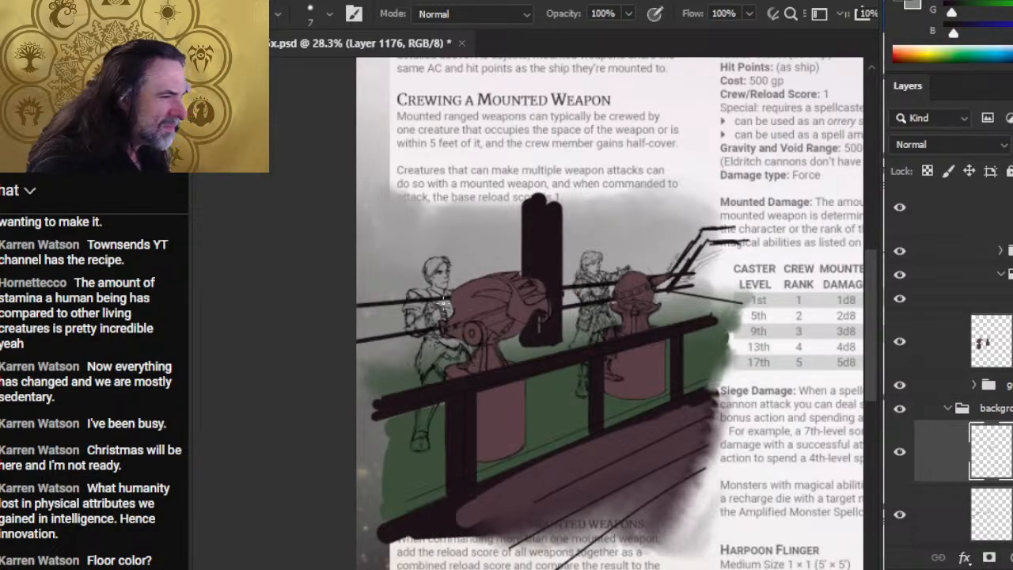
pyautogui.moveTo(392, 302); pyautogui.dragTo(390, 341)
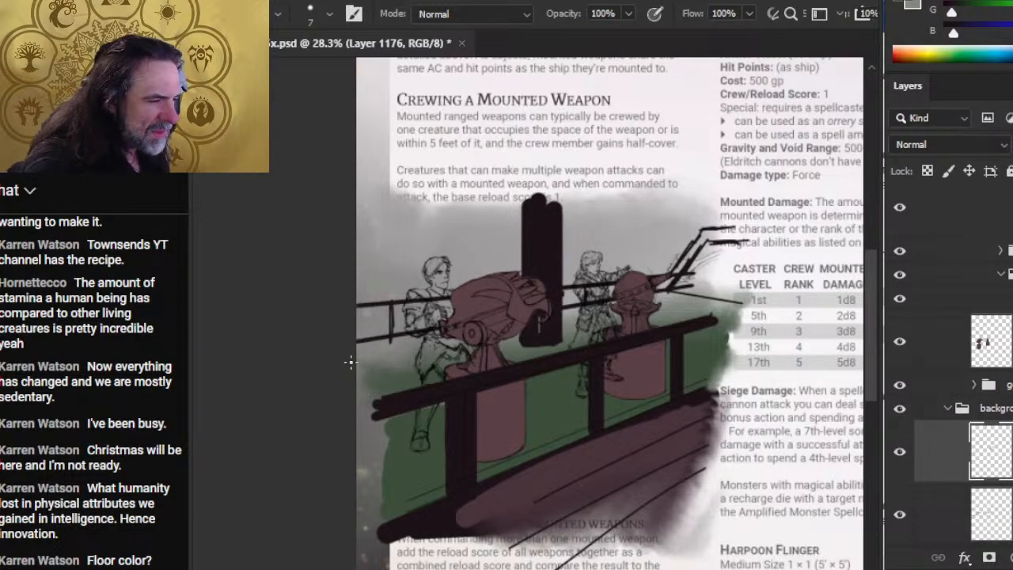
# Draw straight converging plank lines across the deck behind the gunners and thicken the deck's far right edge.
pyautogui.keyDown('shift'); pyautogui.click(685, 340); pyautogui.keyUp('shift')
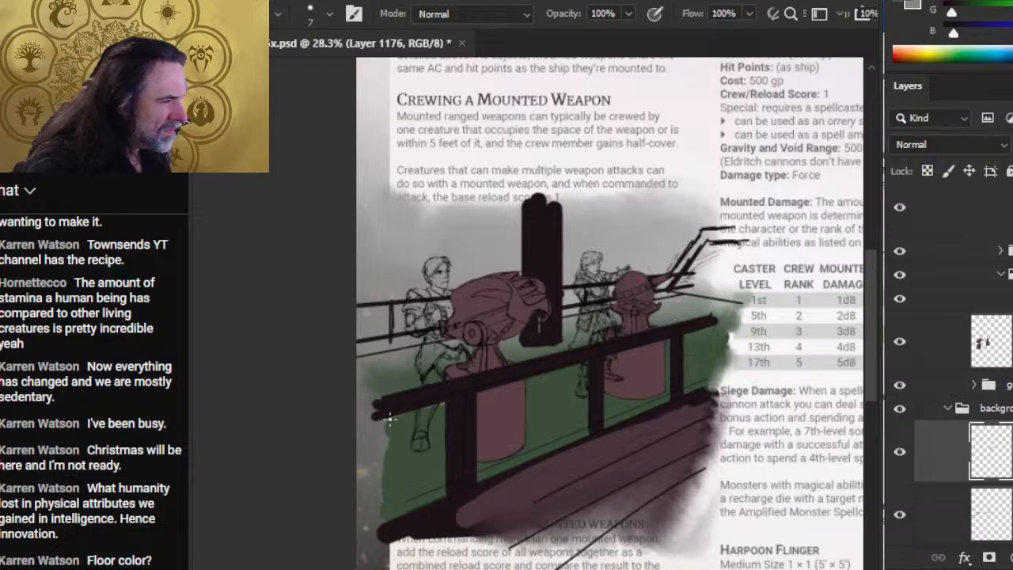
pyautogui.keyDown('shift'); pyautogui.click(679, 342); pyautogui.keyUp('shift')
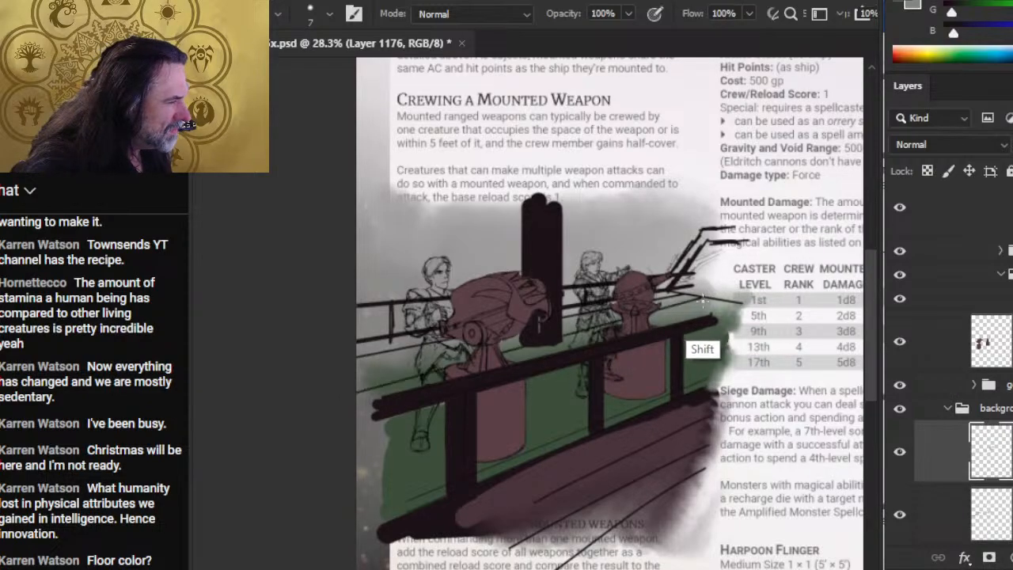
pyautogui.hotkey('ctrl', 'z')
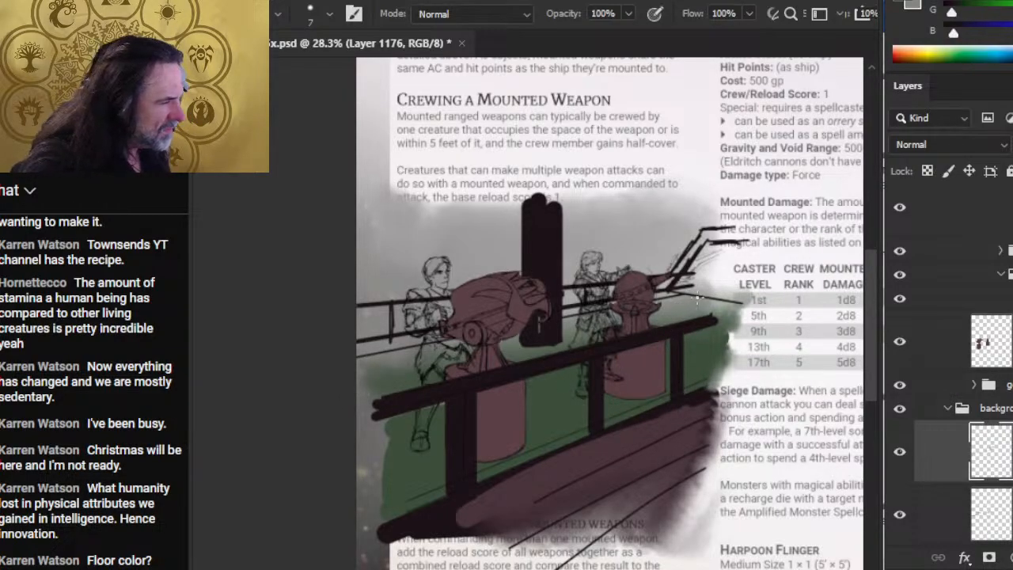
pyautogui.keyDown('shift'); pyautogui.click(358, 429); pyautogui.keyUp('shift')
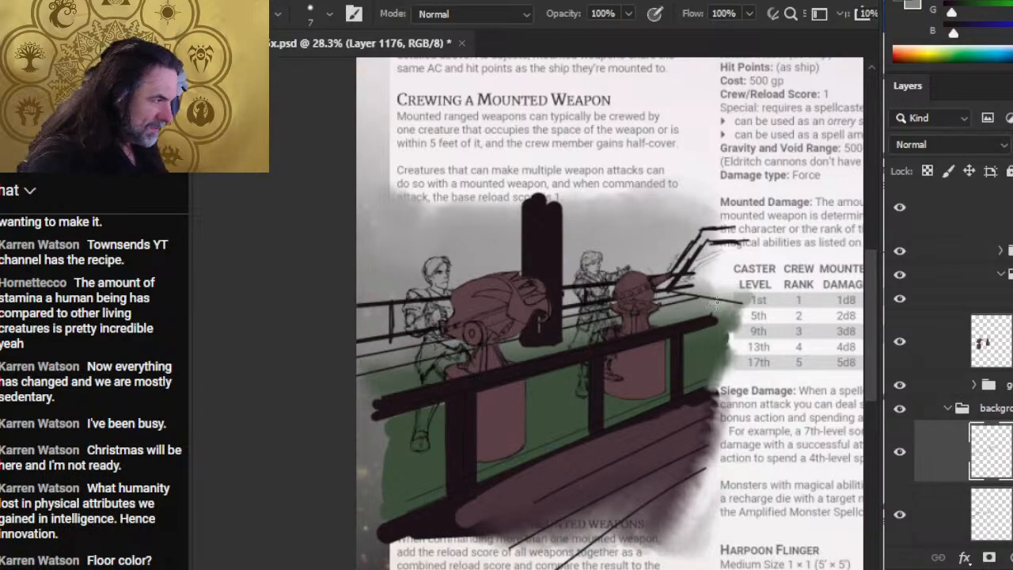
pyautogui.keyDown('shift'); pyautogui.click(343, 403); pyautogui.keyUp('shift')
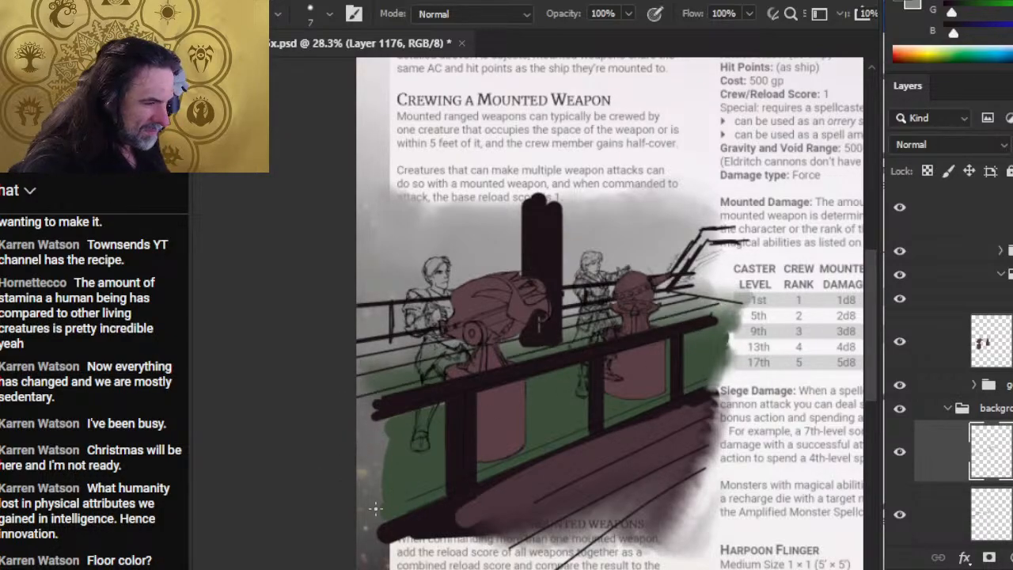
pyautogui.hotkey('ctrl', 'z')
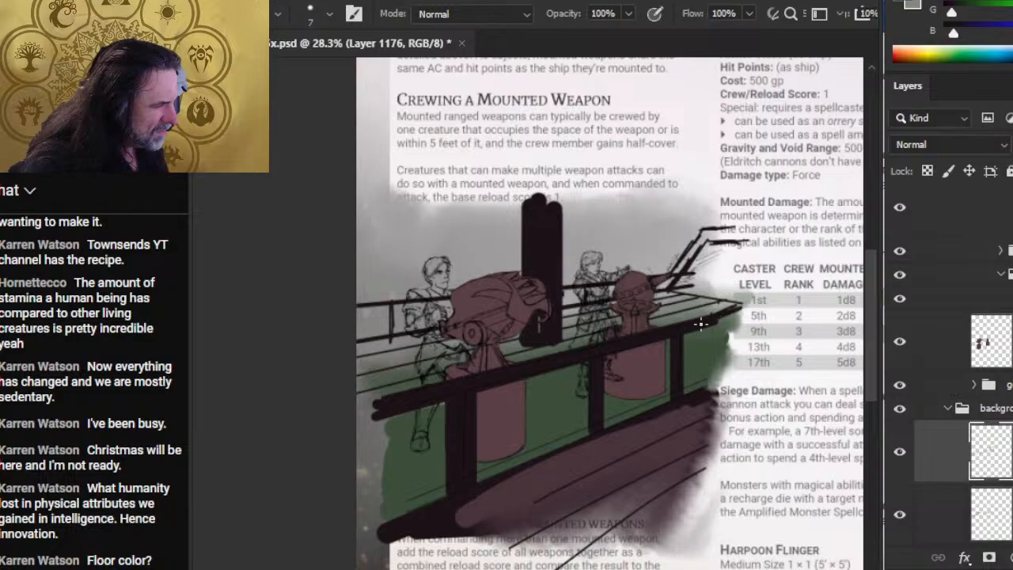
# Clean up the thickened right end of the deck with the eraser at size 10.
pyautogui.press('e')
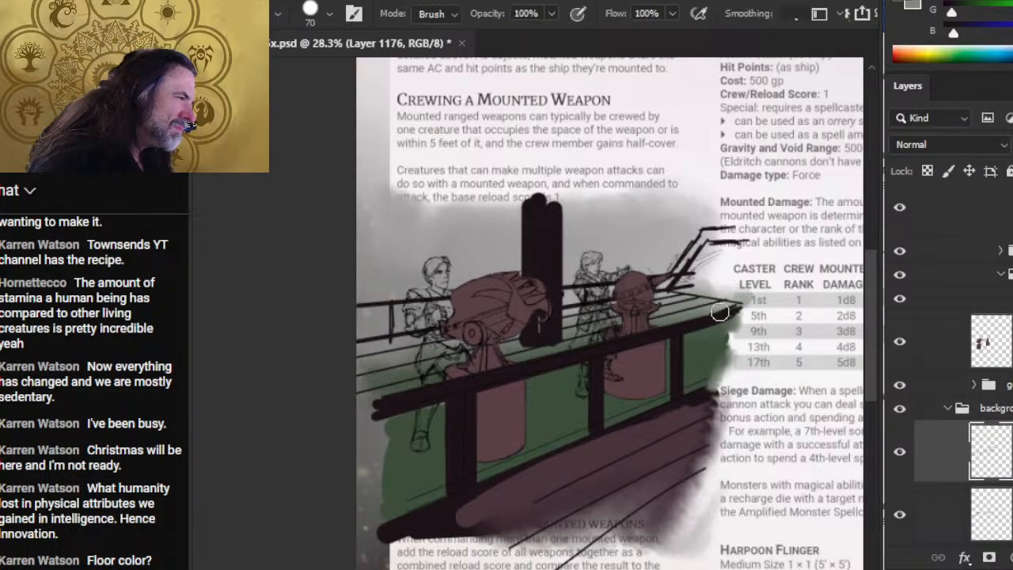
pyautogui.press('[')
pyautogui.press('[')
pyautogui.press('[')
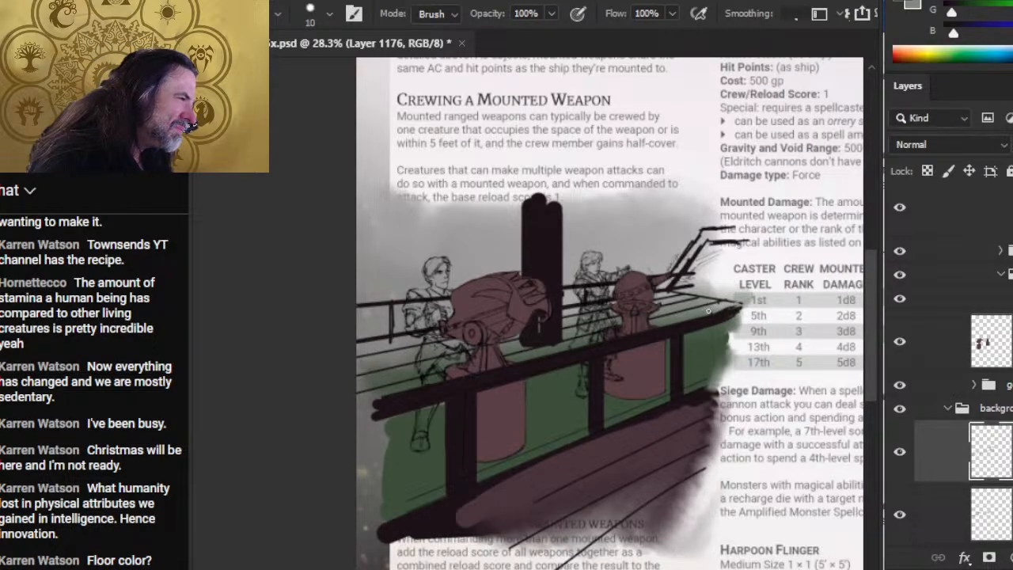
pyautogui.press('b')
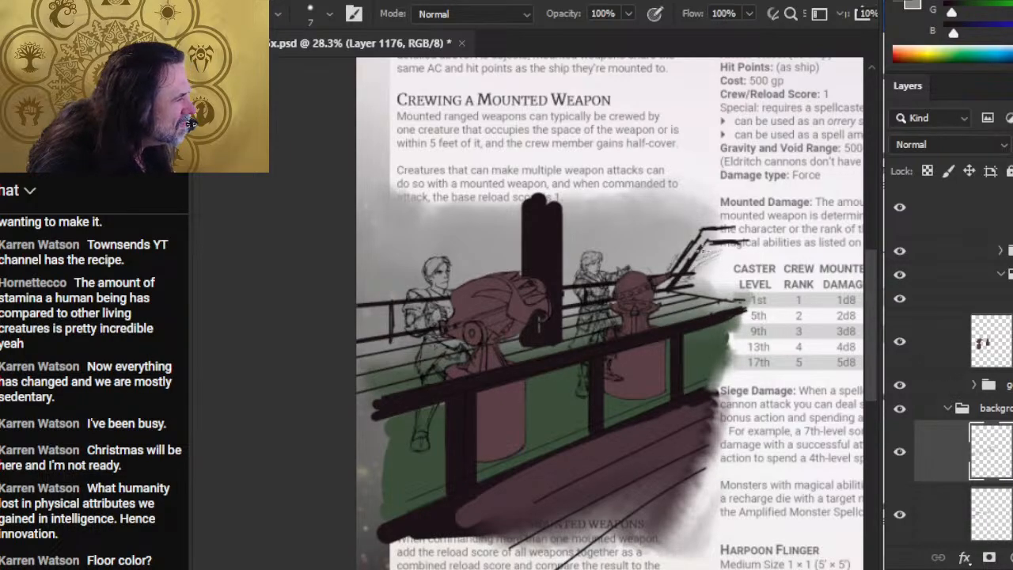
# Sketch the staircase's steps, the upper deck's railing, and its vertical support beyond the right weapon with the brush at size 7.
pyautogui.moveTo(721, 250); pyautogui.dragTo(695, 291)
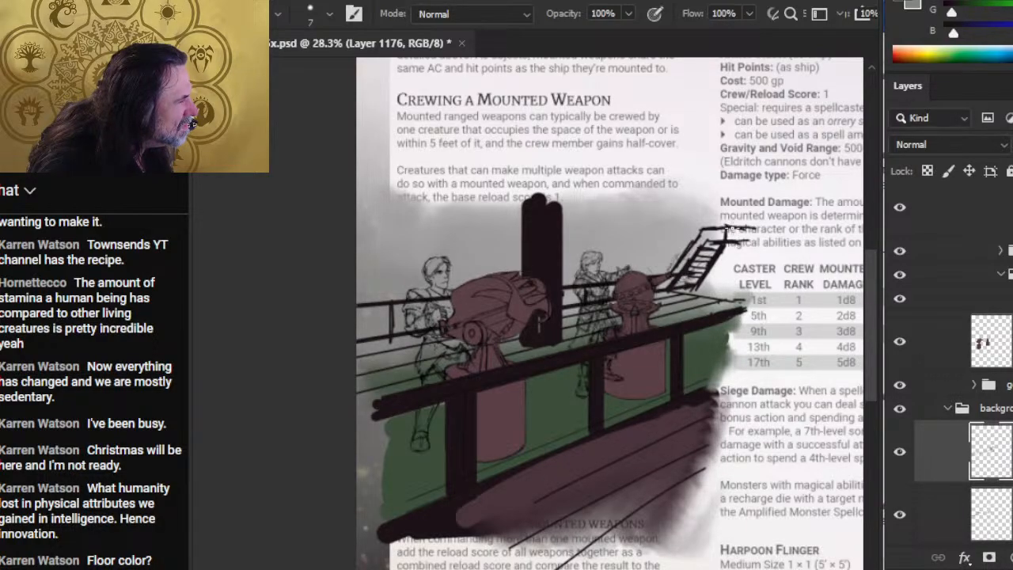
pyautogui.moveTo(702, 231); pyautogui.dragTo(673, 279)
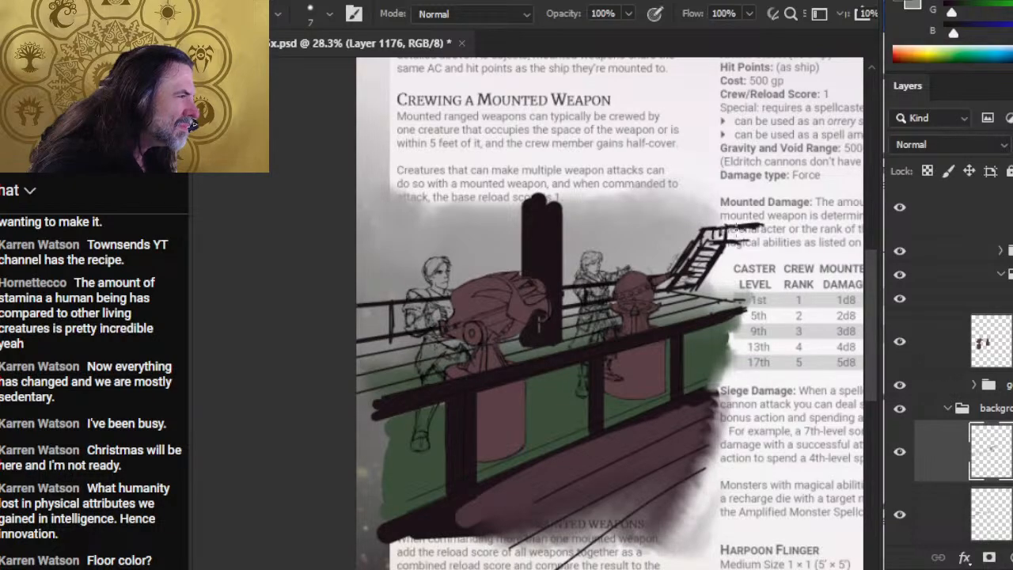
pyautogui.moveTo(725, 238); pyautogui.dragTo(726, 291)
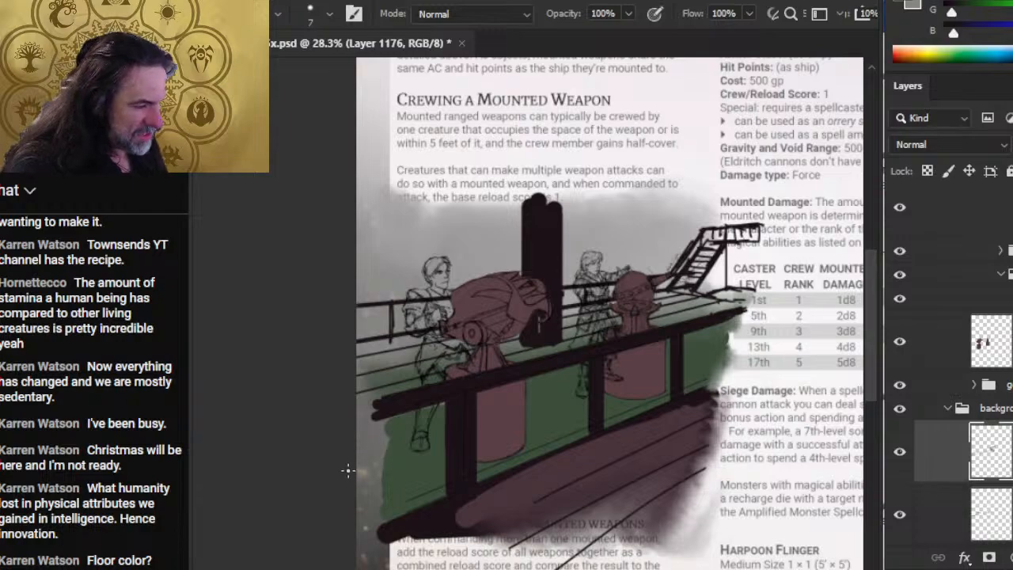
# Toggle the deck and staircase sketch layer off and on to check which lines it holds.
pyautogui.press('z')
pyautogui.moveTo(614, 370); pyautogui.dragTo(579, 394)
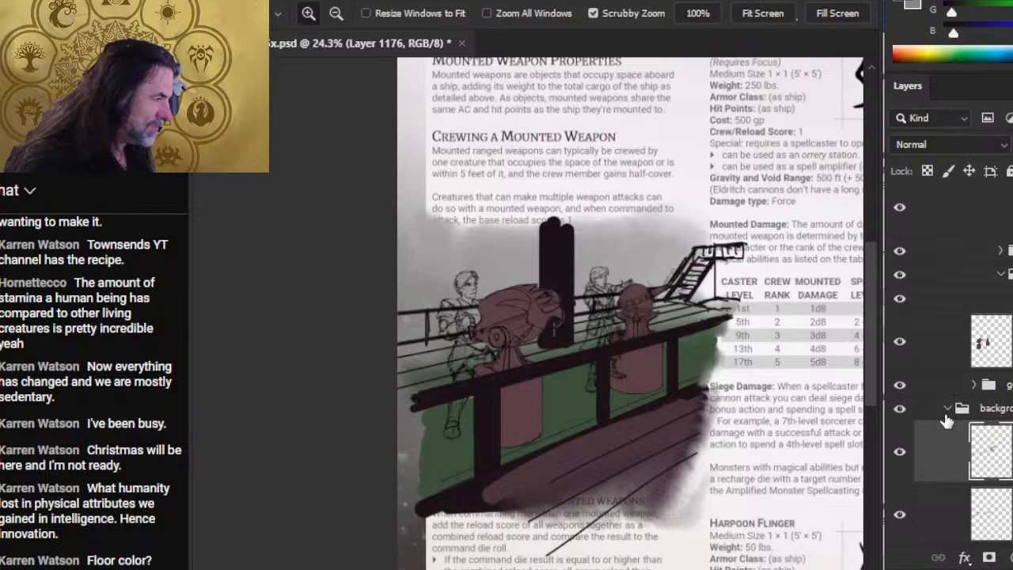
pyautogui.click(900, 451)
pyautogui.click(900, 451)
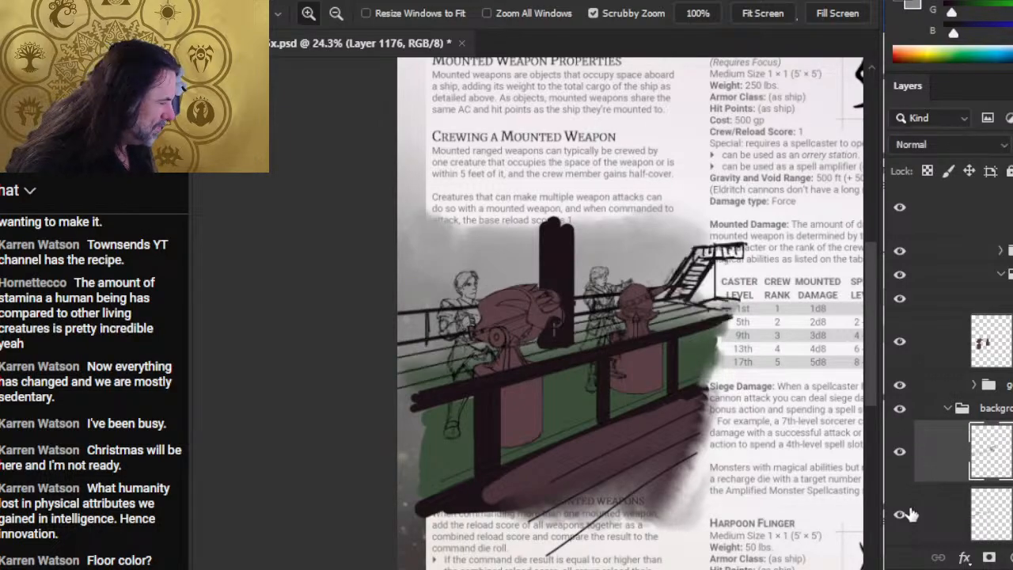
# Check the lower line sketch layer's visibility, select both deck and staircase sketch layers, and nudge them slightly down.
pyautogui.click(911, 516)
pyautogui.click(900, 515)
pyautogui.click(899, 515)
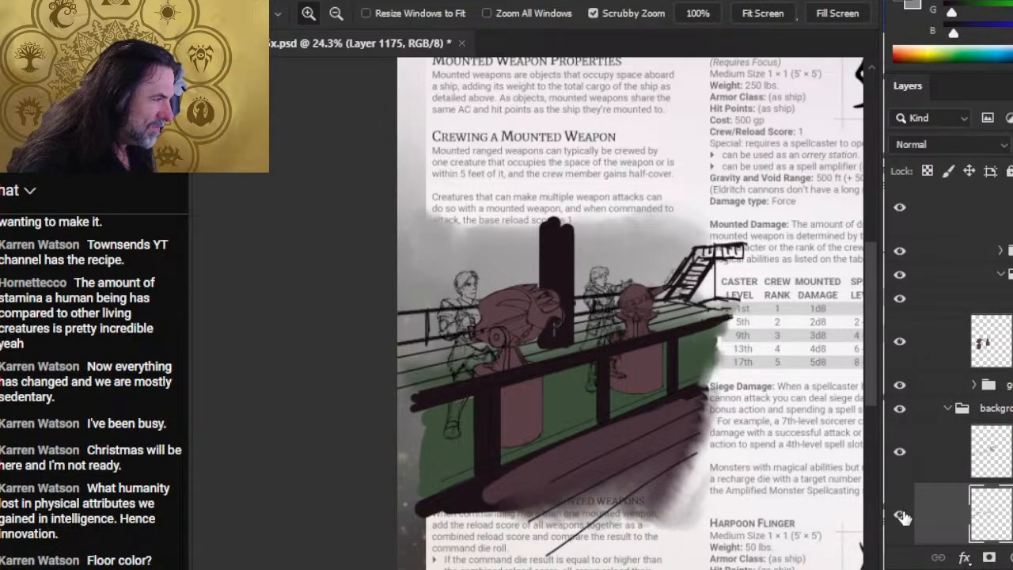
pyautogui.keyDown('ctrl'); pyautogui.click(930, 462); pyautogui.keyUp('ctrl')
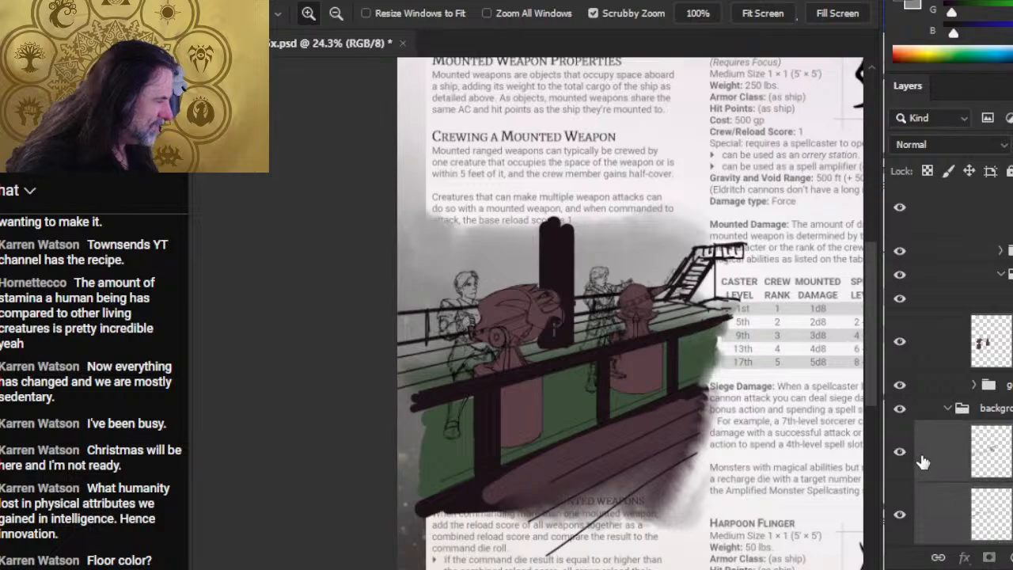
pyautogui.press('v')
pyautogui.hotkey('shift', 'Down')
pyautogui.hotkey('shift', 'Down')
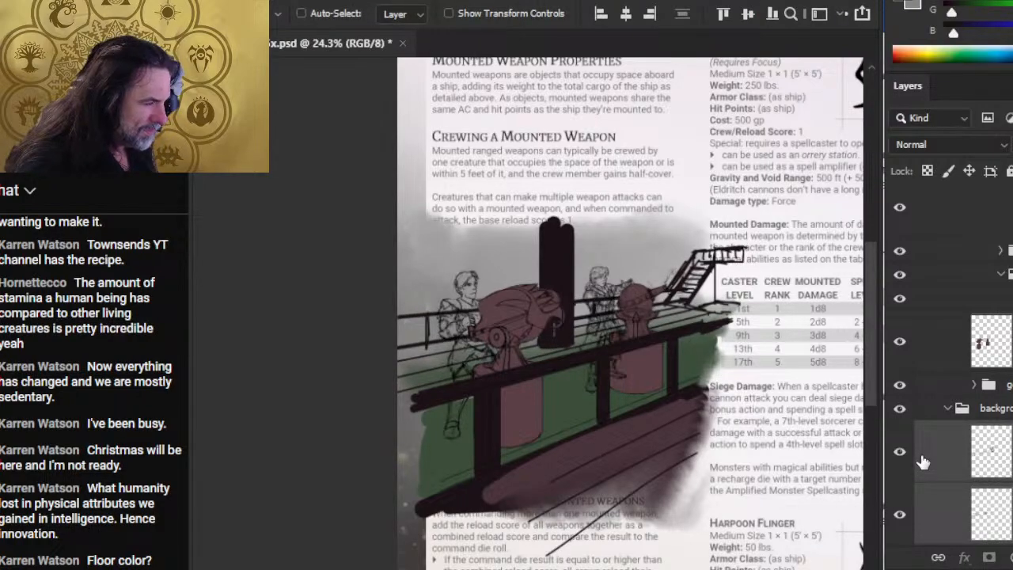
# Lasso the dark tip at the deck's far right end and toggle the background paint layers to find which one holds it.
pyautogui.press('l')
pyautogui.moveTo(758, 323)
pyautogui.mouseDown()
pyautogui.moveTo(739, 314)
pyautogui.moveTo(747, 341)
pyautogui.mouseUp()
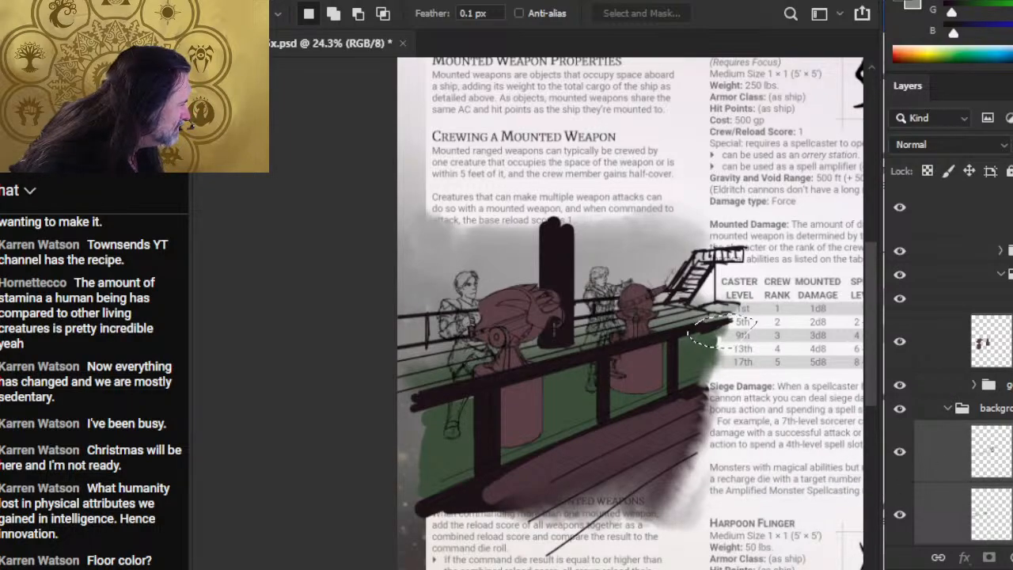
pyautogui.scroll(-3, 950, 356)
pyautogui.click(900, 429)
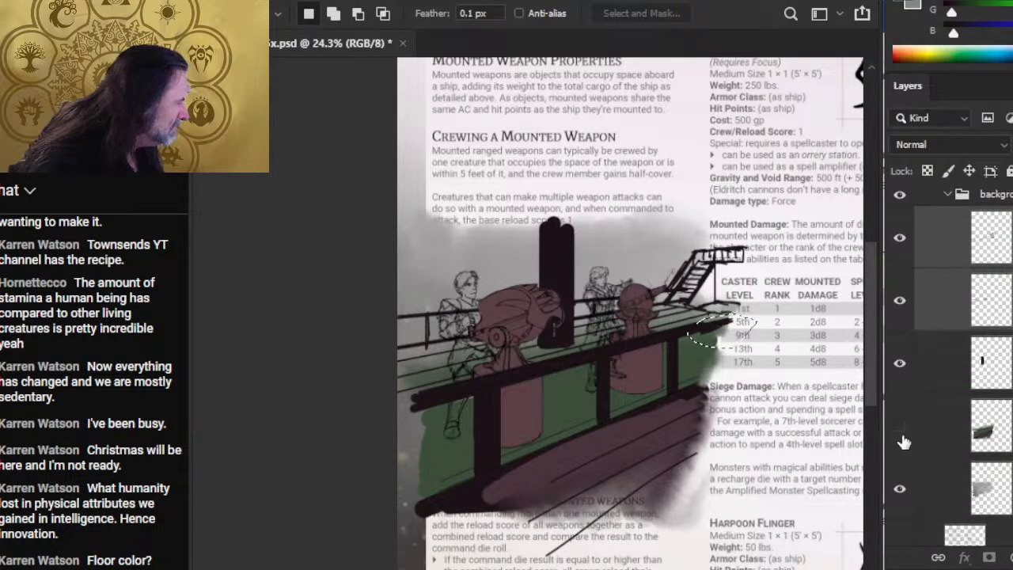
pyautogui.click(900, 434)
pyautogui.click(901, 379)
pyautogui.click(900, 380)
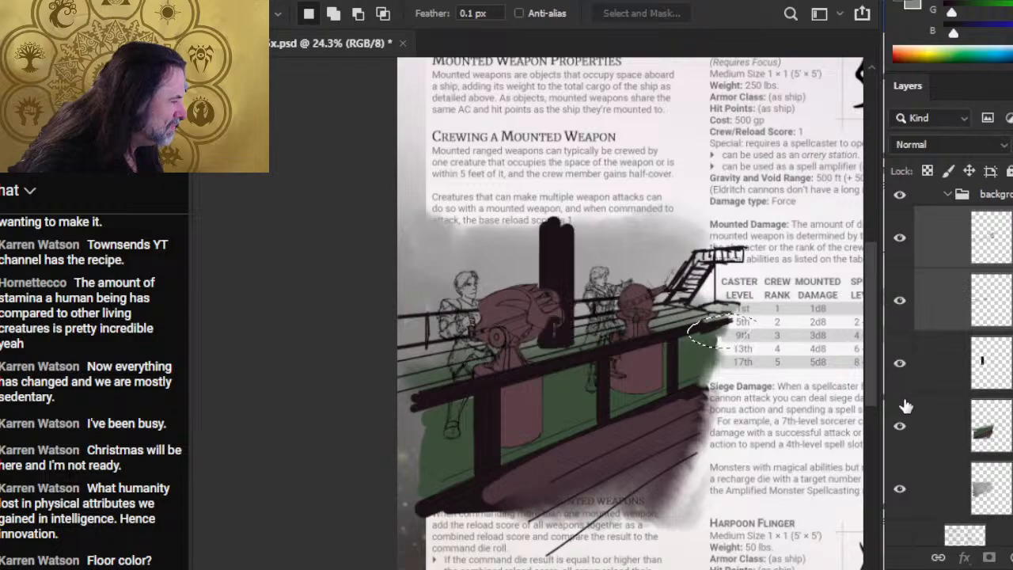
# Toggle the background group's layers off and on to check which parts of the ship scene each one holds.
pyautogui.click(899, 489)
pyautogui.click(900, 490)
pyautogui.click(901, 427)
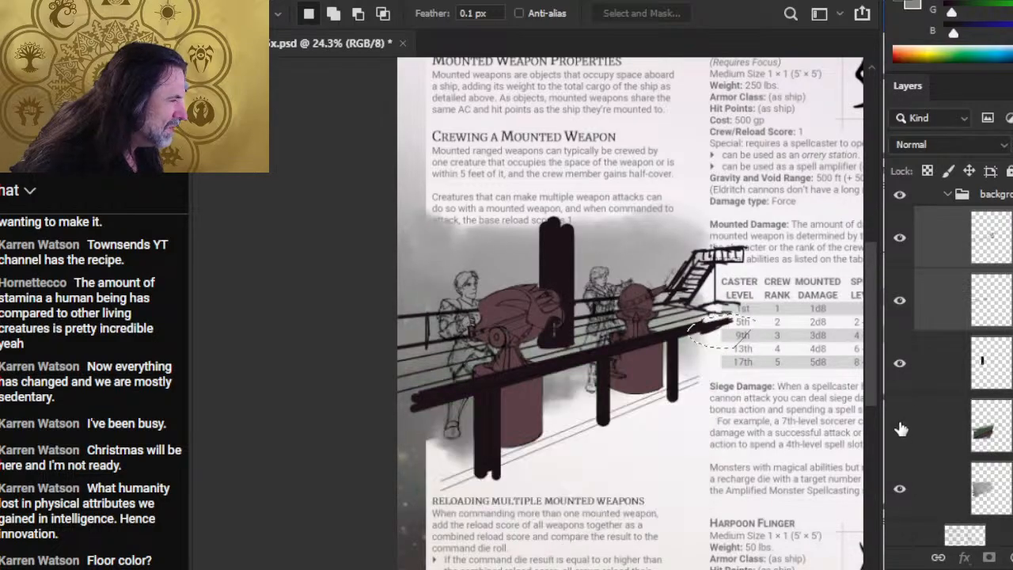
pyautogui.click(901, 427)
pyautogui.click(899, 303)
pyautogui.click(900, 302)
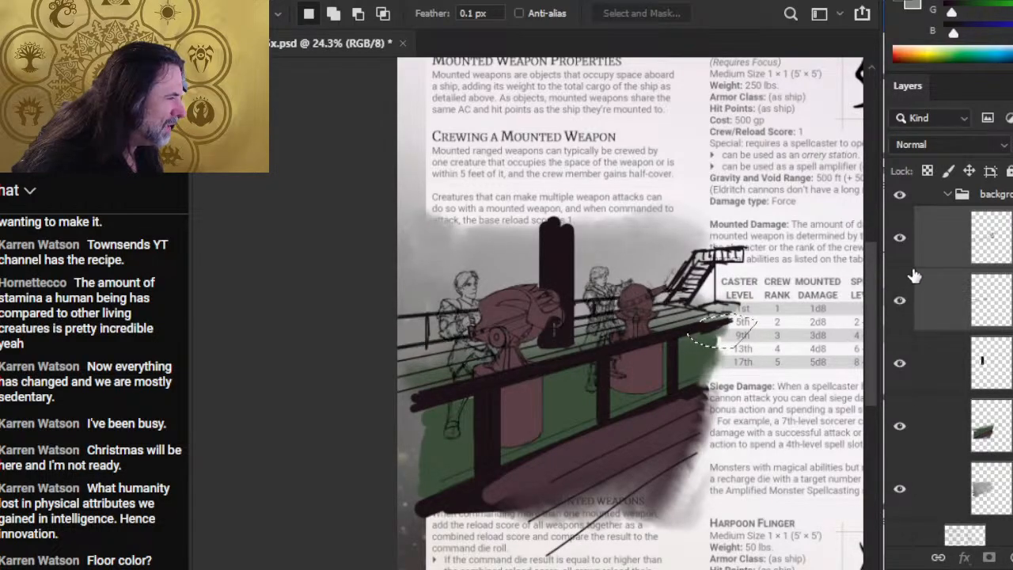
pyautogui.click(913, 271)
pyautogui.click(912, 263)
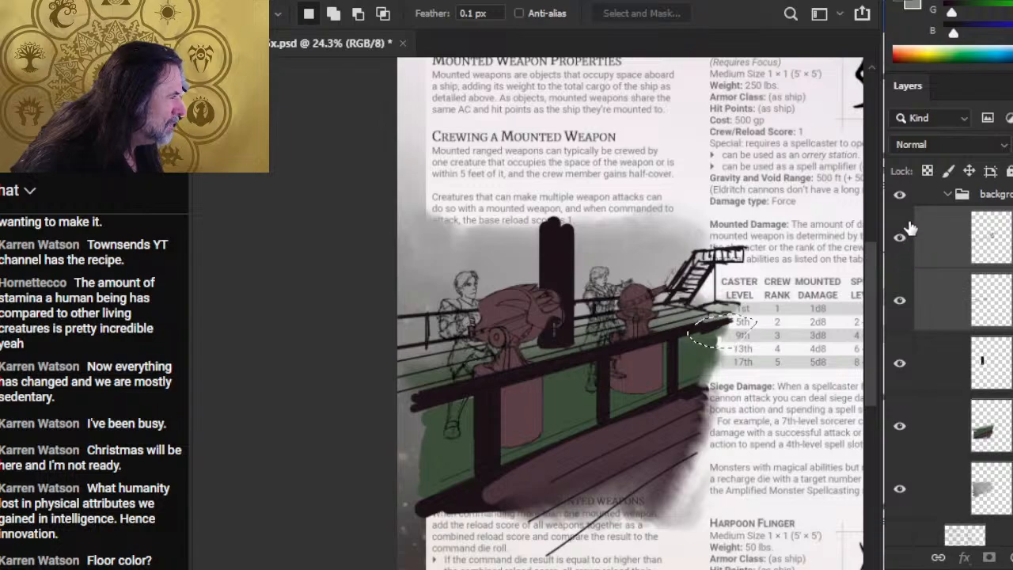
pyautogui.scroll(8, 952, 365)
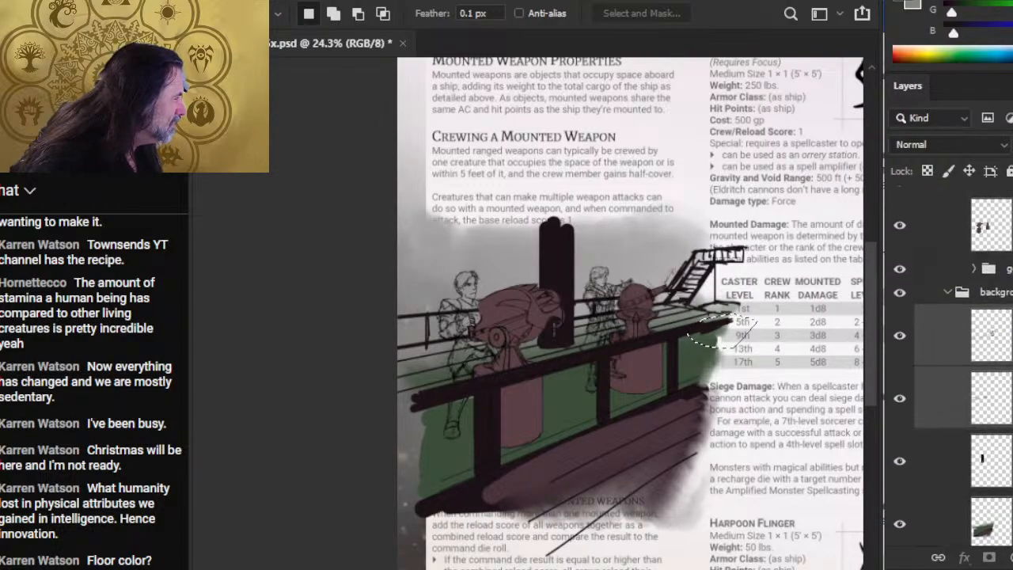
pyautogui.scroll(3, 985, 361)
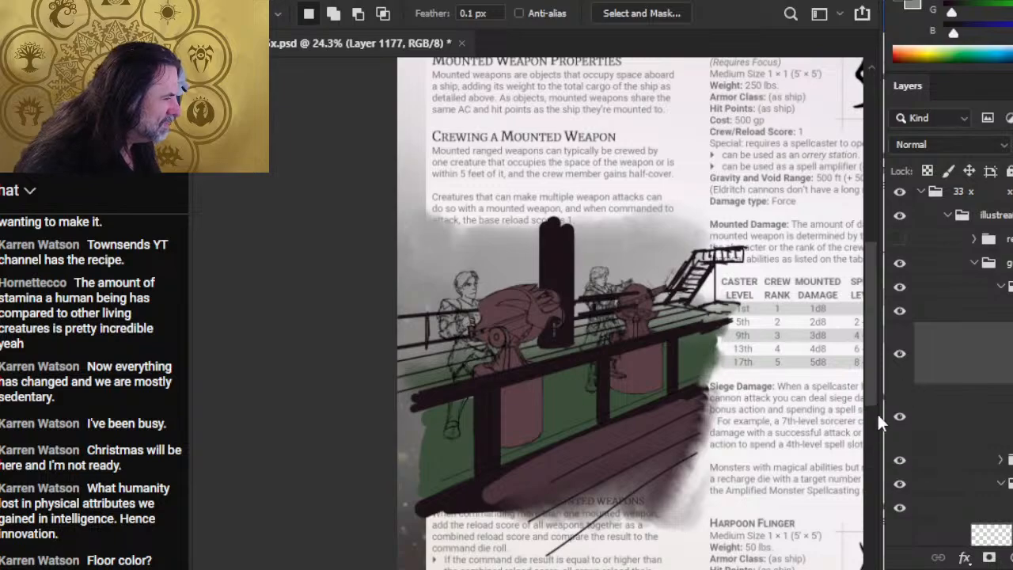
# Try merging Layer 1177 into the layer directly below it.
pyautogui.hotkey('ctrl', 'e')
pyautogui.moveTo(754, 320); pyautogui.dragTo(741, 341)
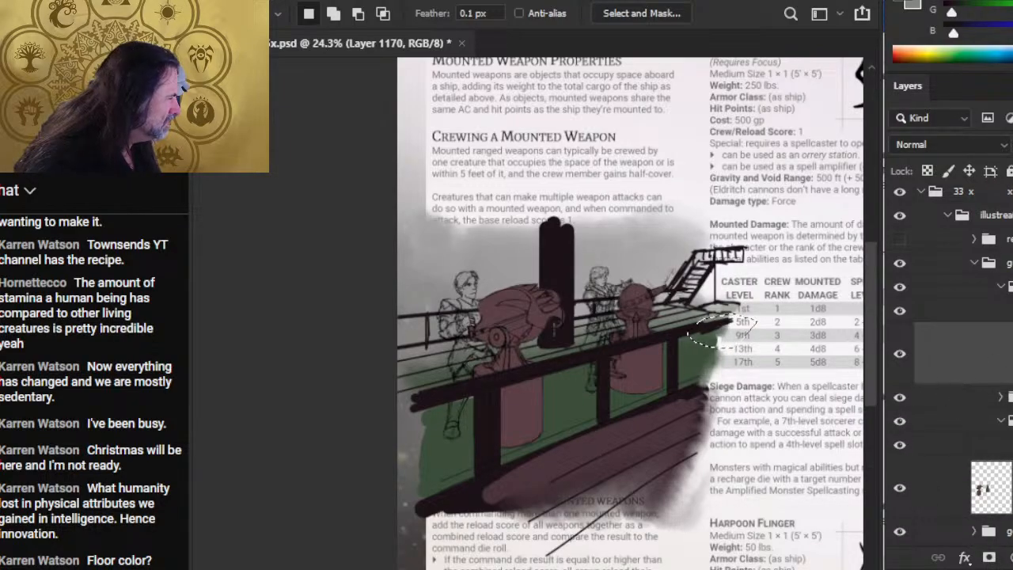
# Check the background group's upper layers by toggling their visibility, clear the elliptical selection, and make Layer 1177 active.
pyautogui.scroll(-5, 950, 356)
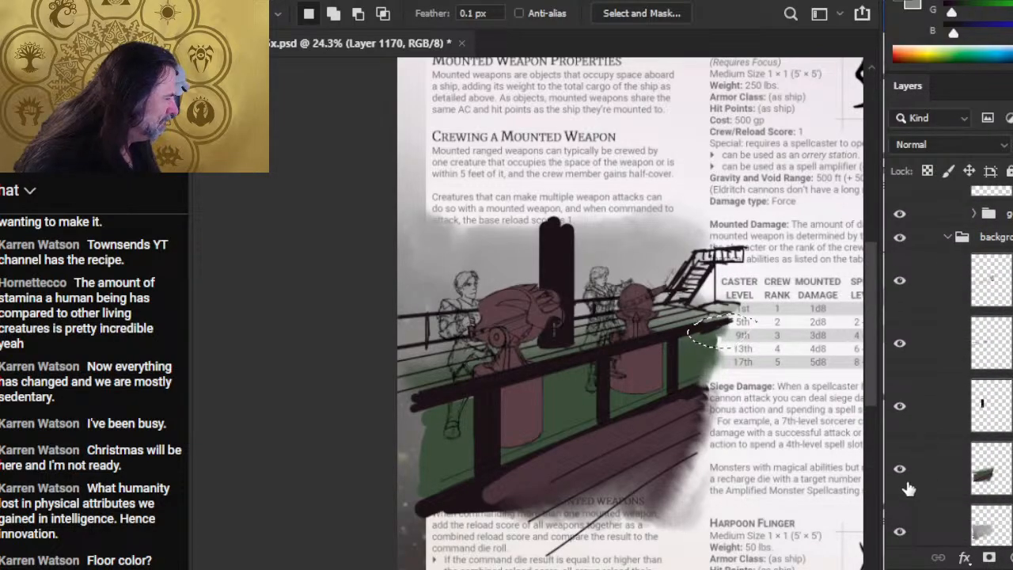
pyautogui.click(899, 406)
pyautogui.click(900, 405)
pyautogui.click(899, 281)
pyautogui.click(900, 282)
pyautogui.hotkey('ctrl', 'd')
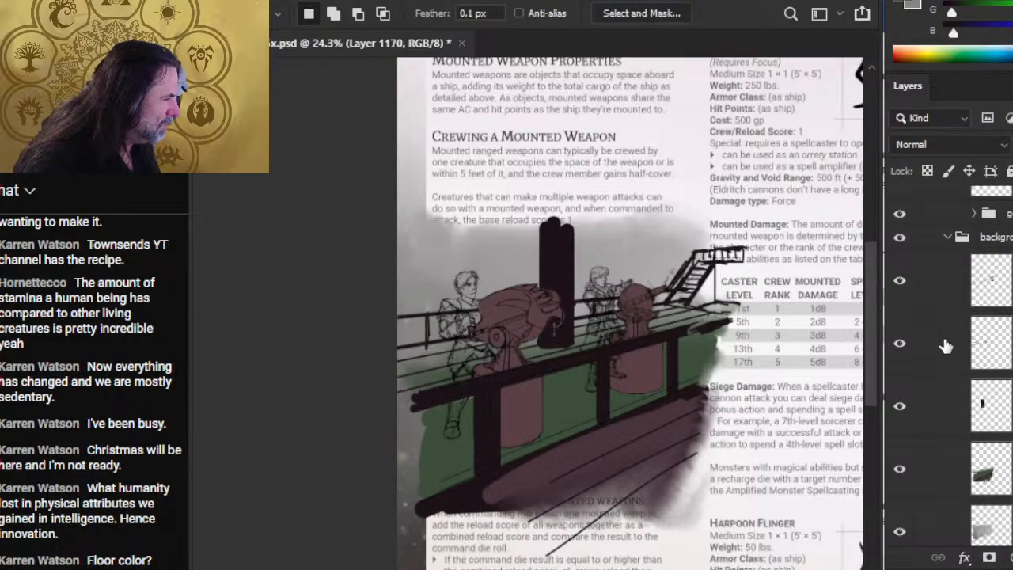
pyautogui.click(945, 297)
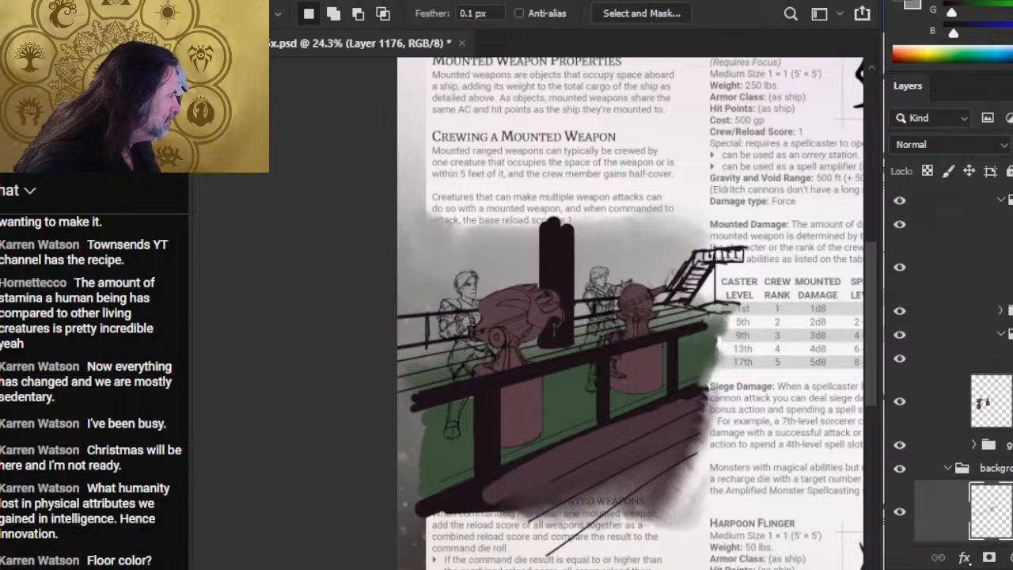
pyautogui.click(979, 381)
pyautogui.click(980, 381)
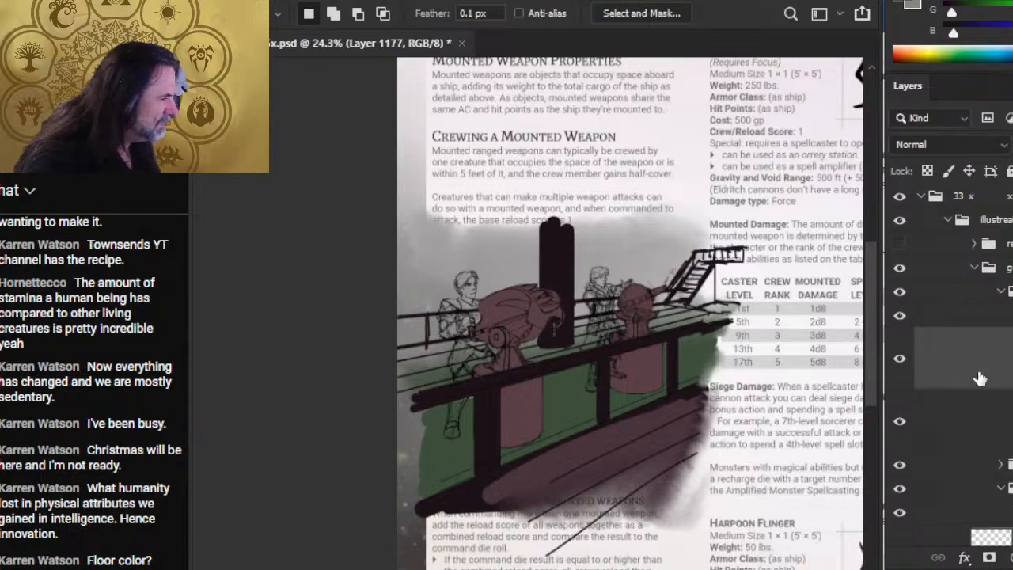
# Group the ship layer with the layers above it in the background group and name the new group ship.
pyautogui.press('v')
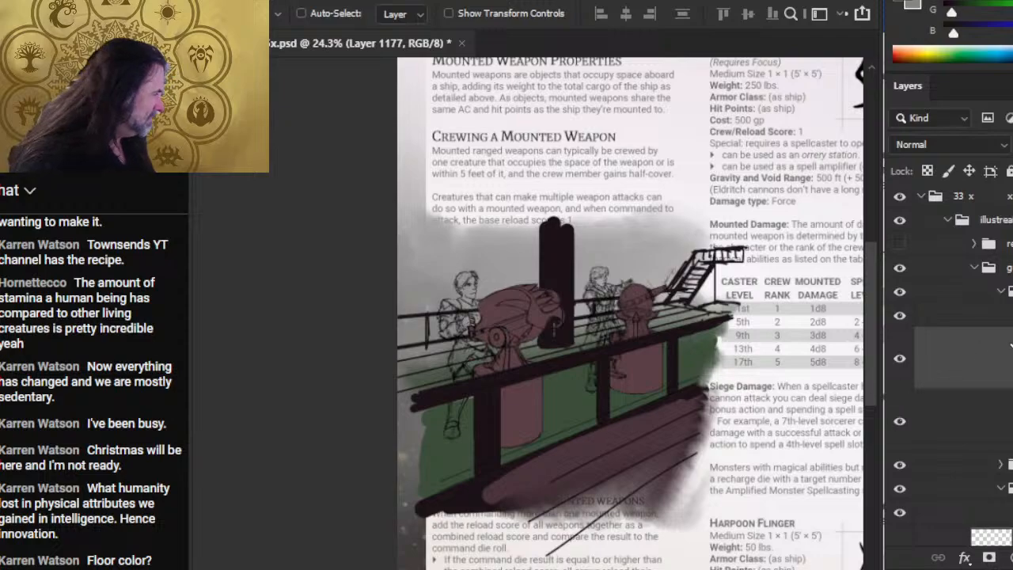
pyautogui.press('z')
pyautogui.moveTo(719, 369); pyautogui.dragTo(657, 389)
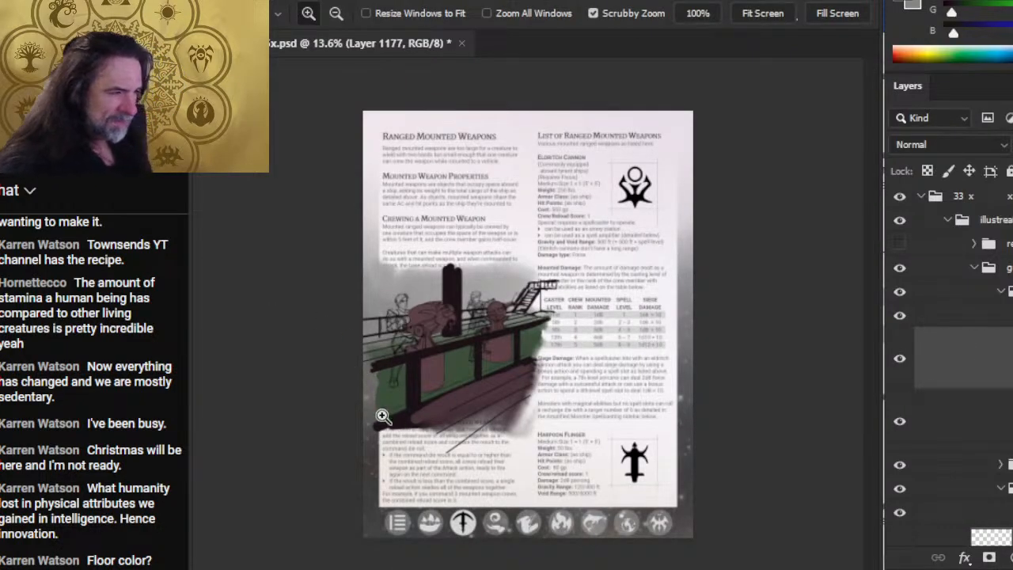
pyautogui.moveTo(356, 331); pyautogui.dragTo(389, 363)
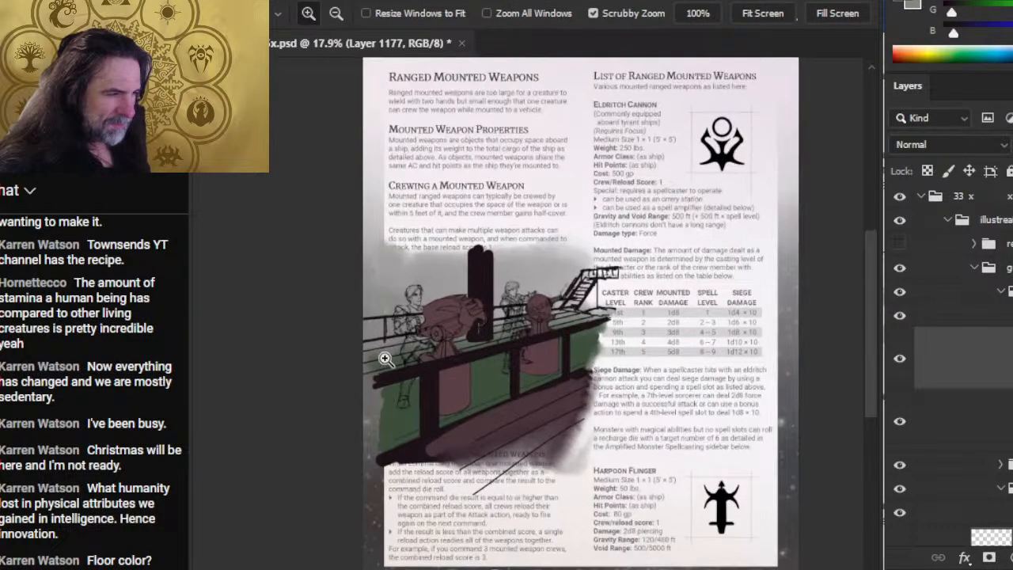
pyautogui.scroll(-5, 950, 364)
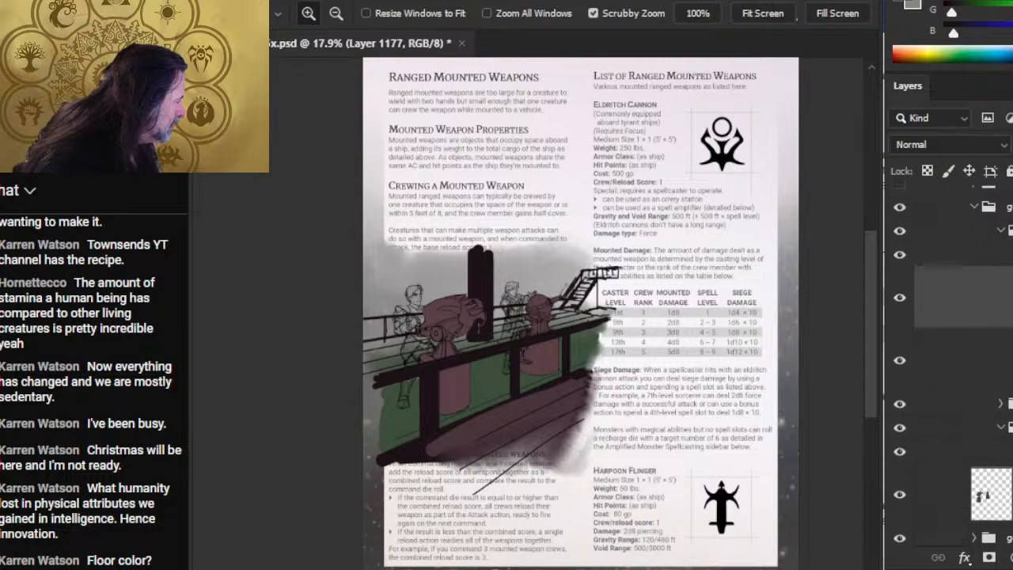
pyautogui.scroll(1, 985, 385)
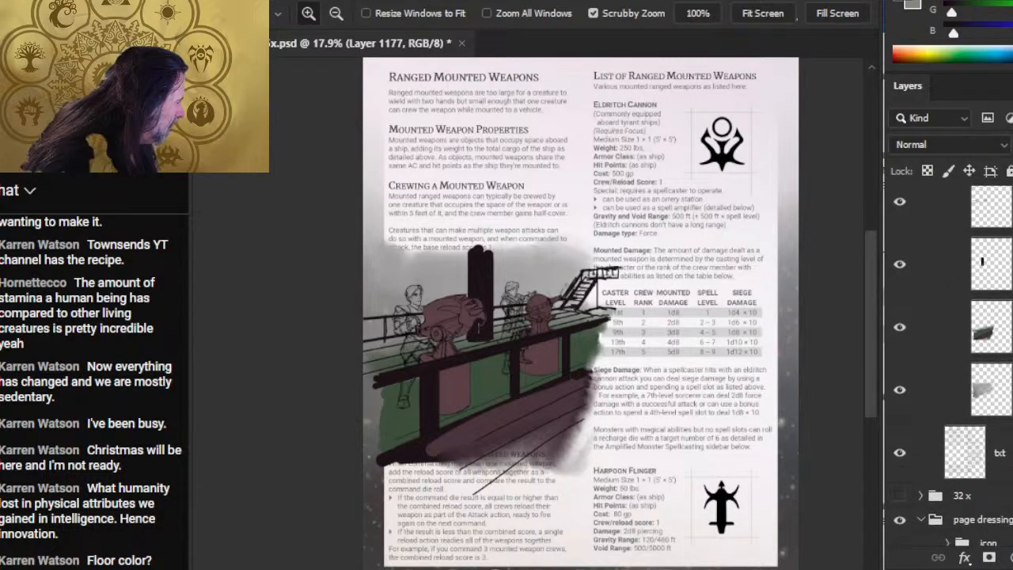
pyautogui.click(985, 388)
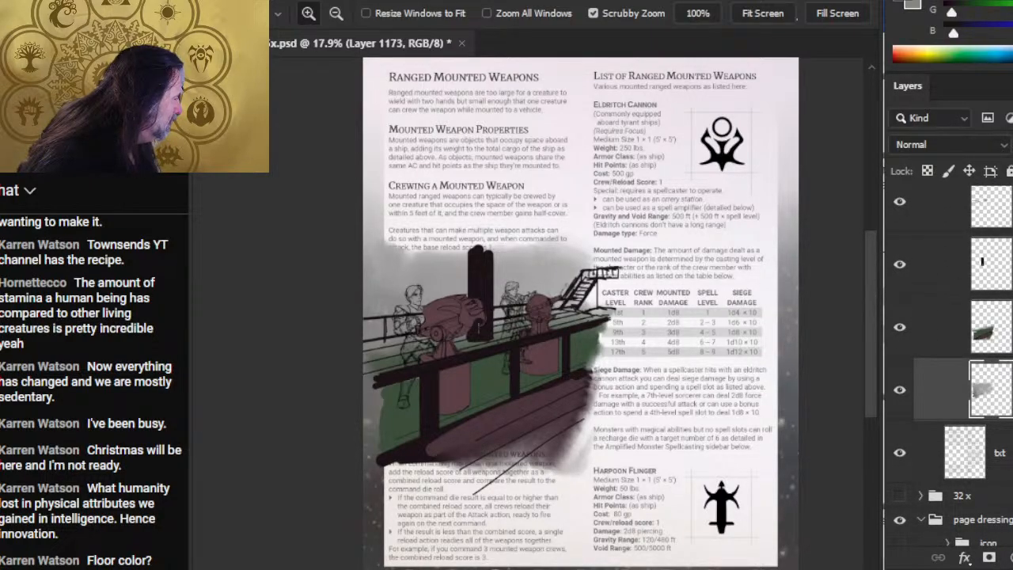
pyautogui.click(990, 327)
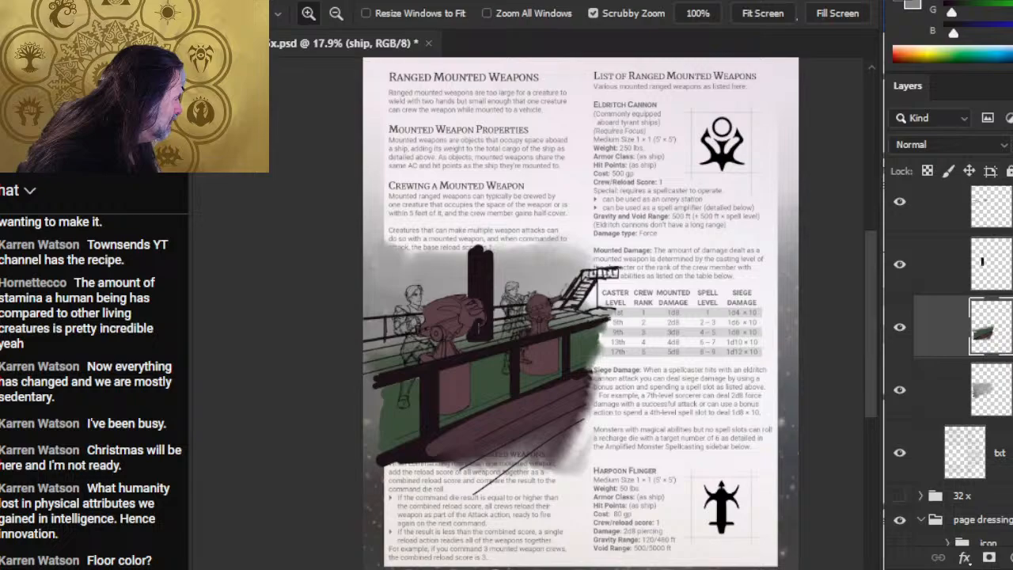
pyautogui.scroll(3, 989, 333)
pyautogui.keyDown('shift'); pyautogui.click(989, 329); pyautogui.keyUp('shift')
pyautogui.hotkey('ctrl', 'g')
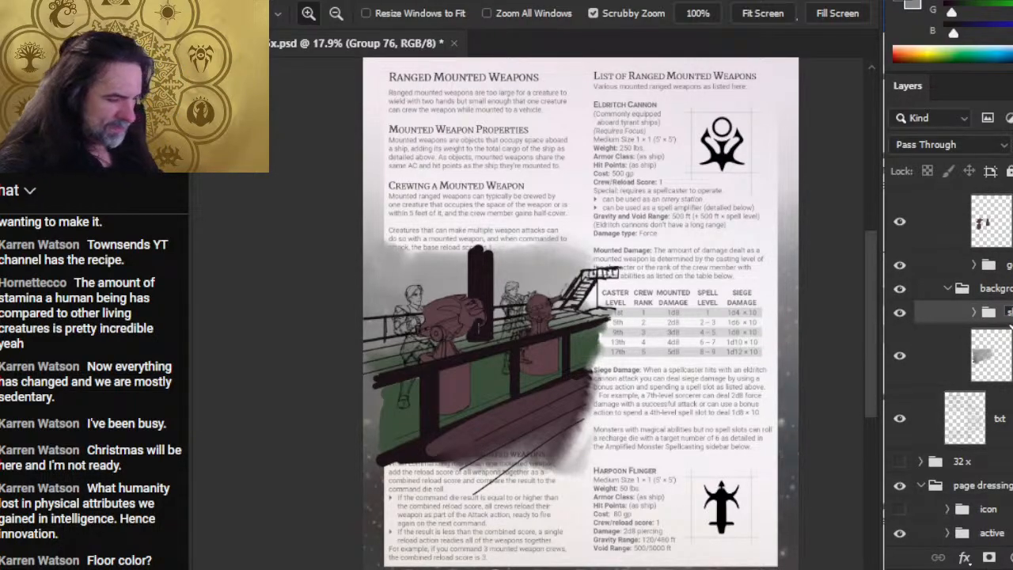
pyautogui.press('Return')
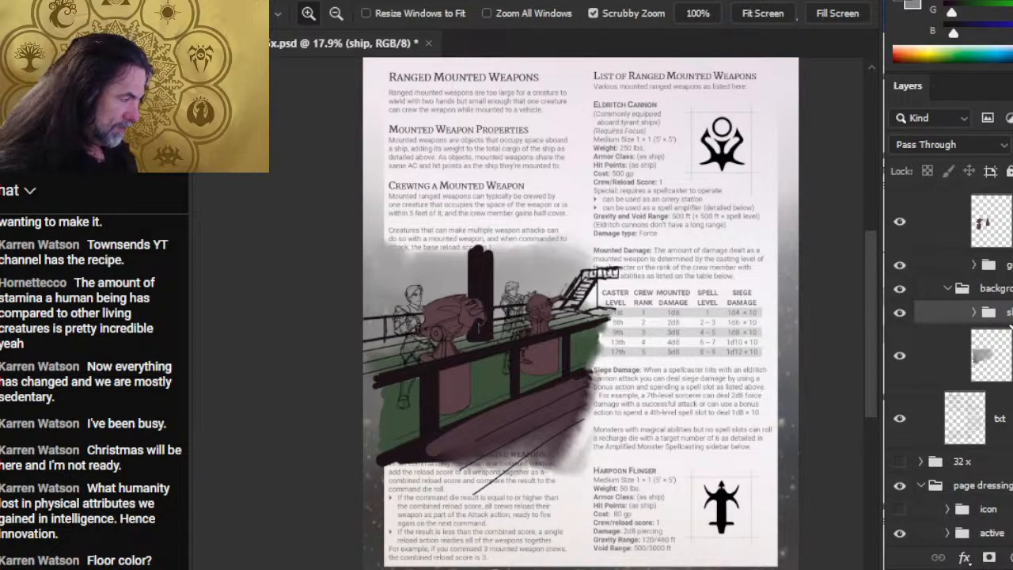
# Make the grey sky layer active, sample the dark grey of the page's edge, and set the brush size to 60.
pyautogui.hotkey('alt', '[')
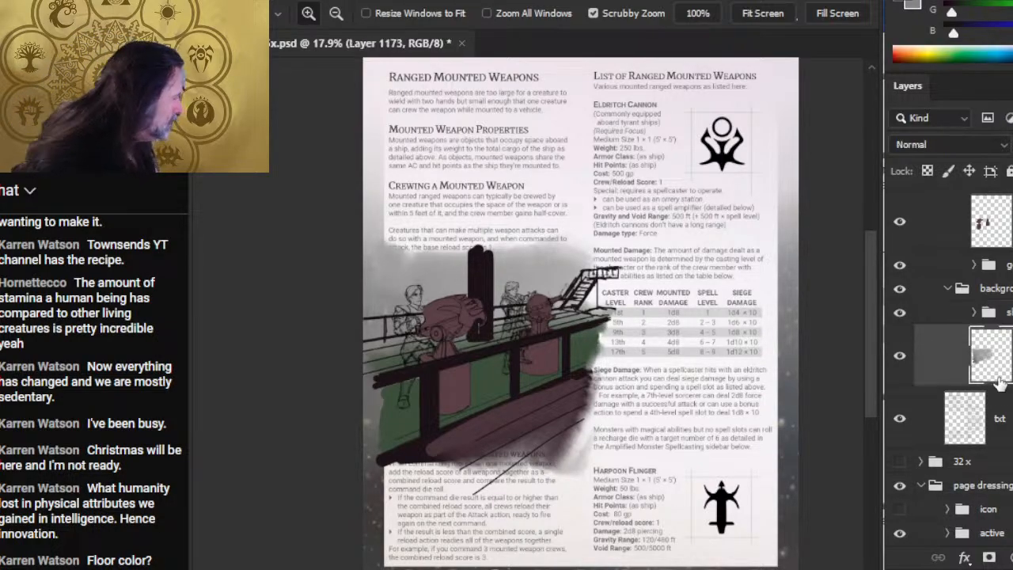
pyautogui.press('b')
pyautogui.keyDown('alt'); pyautogui.click(379, 494); pyautogui.keyUp('alt')
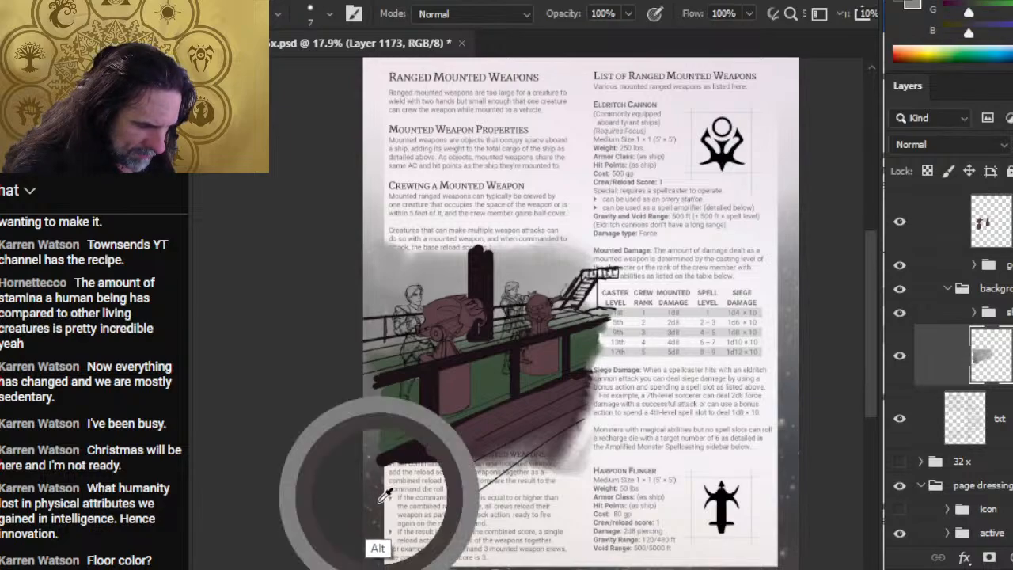
pyautogui.press(']')
pyautogui.press(']')
pyautogui.press(']')
pyautogui.press(']')
pyautogui.press(']')
# Try a dark grey patch in the sky behind the farther gunner and undo it.
pyautogui.moveTo(542, 291)
pyautogui.mouseDown()
pyautogui.moveTo(506, 297)
pyautogui.moveTo(544, 292)
pyautogui.mouseUp()
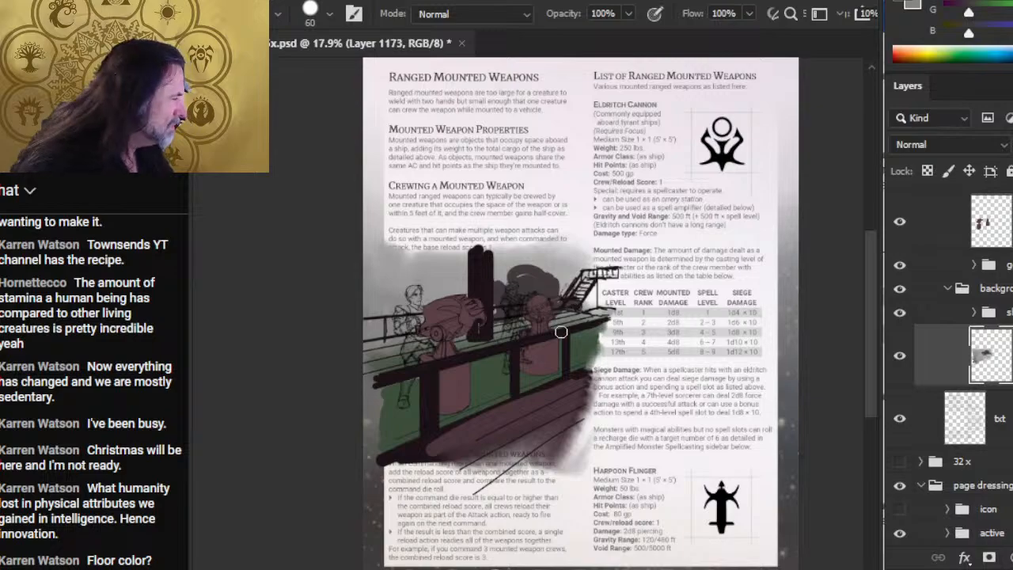
pyautogui.hotkey('ctrl', 'z')
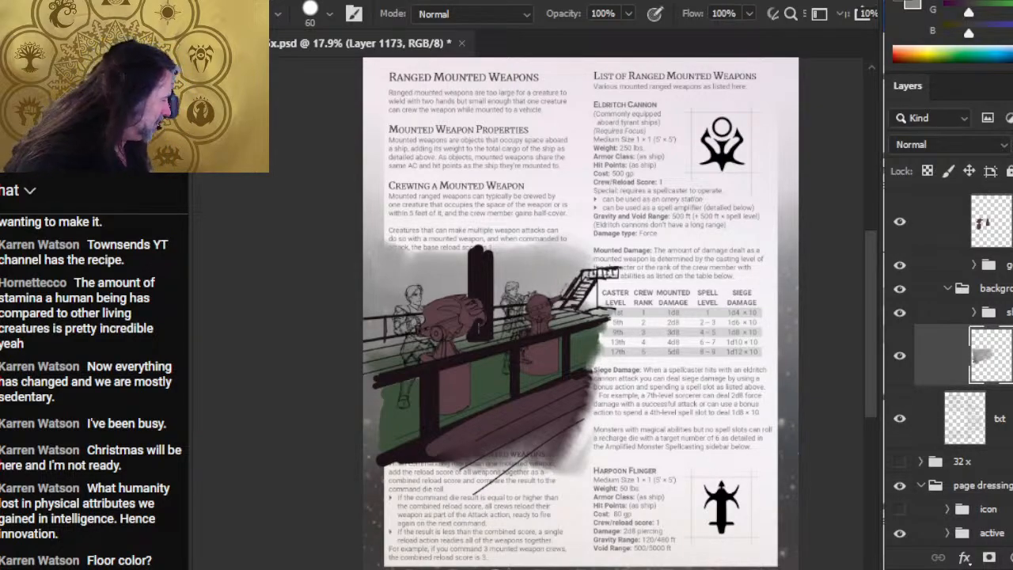
# Add a layer above the grey sky and paint dark clouds between the mast and the stairs, smudging them at 54% strength.
pyautogui.click(1012, 557)
pyautogui.moveTo(530, 282)
pyautogui.mouseDown()
pyautogui.moveTo(510, 312)
pyautogui.moveTo(546, 288)
pyautogui.moveTo(499, 281)
pyautogui.moveTo(524, 319)
pyautogui.moveTo(555, 278)
pyautogui.moveTo(504, 299)
pyautogui.moveTo(534, 275)
pyautogui.moveTo(515, 291)
pyautogui.moveTo(554, 282)
pyautogui.moveTo(522, 278)
pyautogui.moveTo(562, 265)
pyautogui.moveTo(549, 269)
pyautogui.moveTo(538, 297)
pyautogui.moveTo(465, 304)
pyautogui.mouseUp()
pyautogui.press('r')
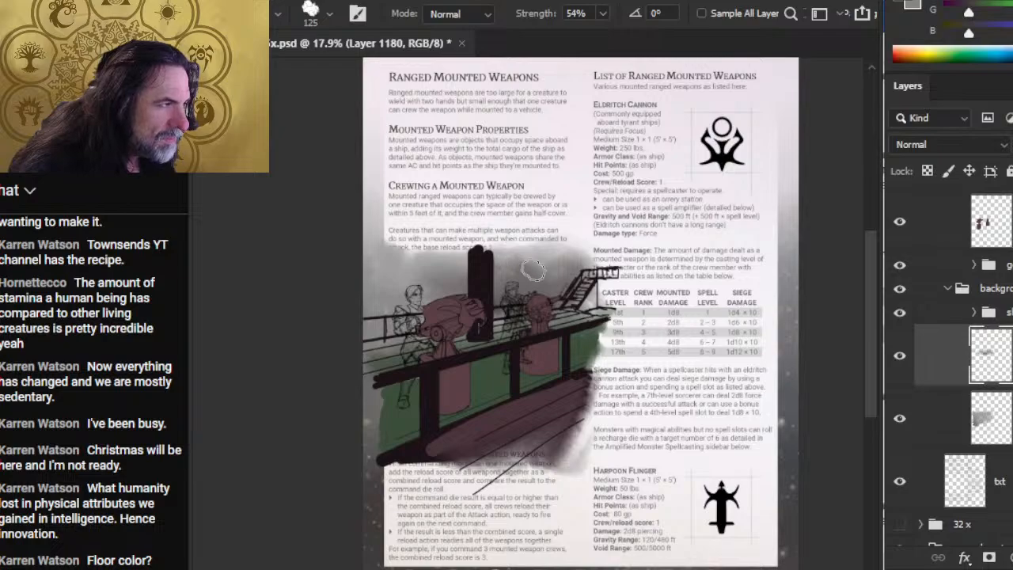
pyautogui.press('b')
pyautogui.moveTo(566, 259)
pyautogui.mouseDown()
pyautogui.moveTo(554, 269)
pyautogui.moveTo(562, 282)
pyautogui.moveTo(592, 253)
pyautogui.moveTo(554, 285)
pyautogui.moveTo(577, 286)
pyautogui.moveTo(551, 275)
pyautogui.moveTo(551, 288)
pyautogui.moveTo(498, 308)
pyautogui.moveTo(558, 261)
pyautogui.moveTo(504, 281)
pyautogui.moveTo(595, 256)
pyautogui.mouseUp()
pyautogui.press('r')
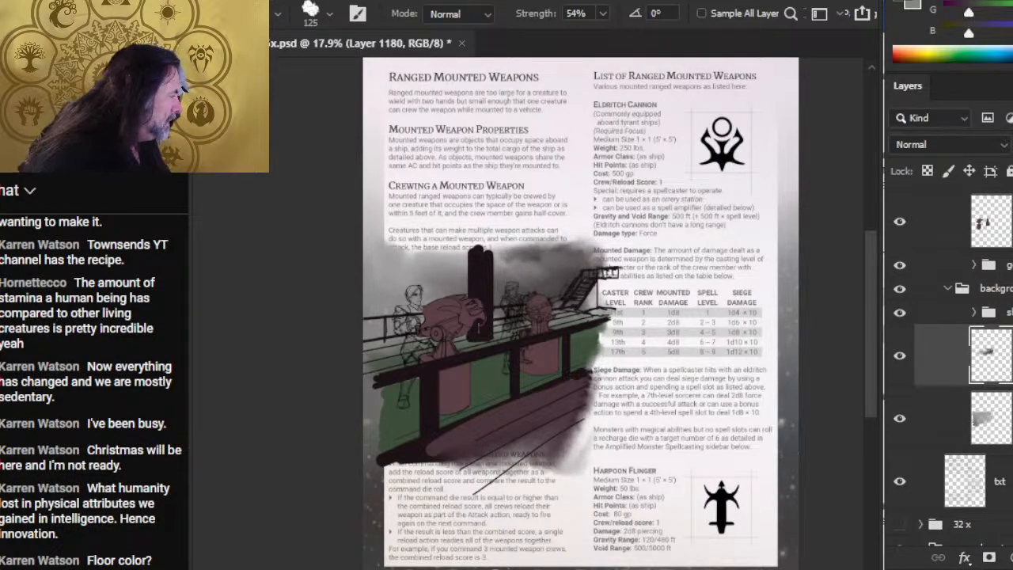
# Rename the illustreations group as gun deck.
pyautogui.scroll(10, 953, 370)
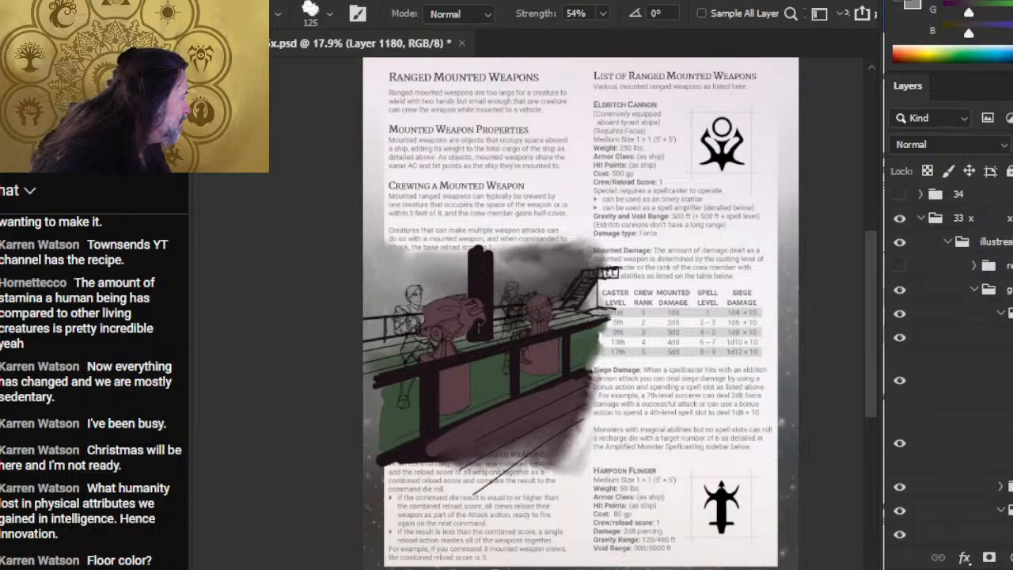
pyautogui.click(993, 242)
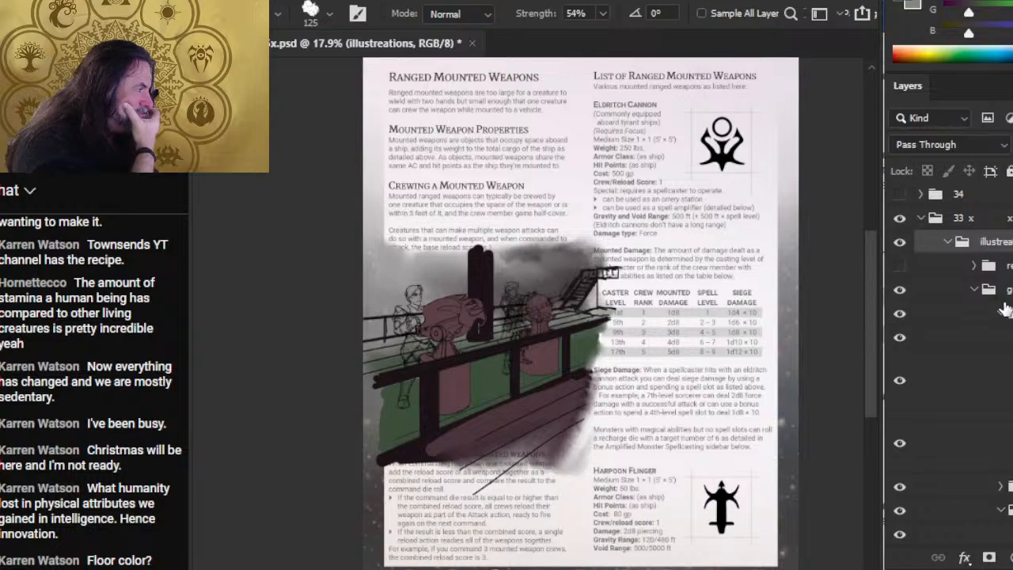
pyautogui.doubleClick(997, 242)
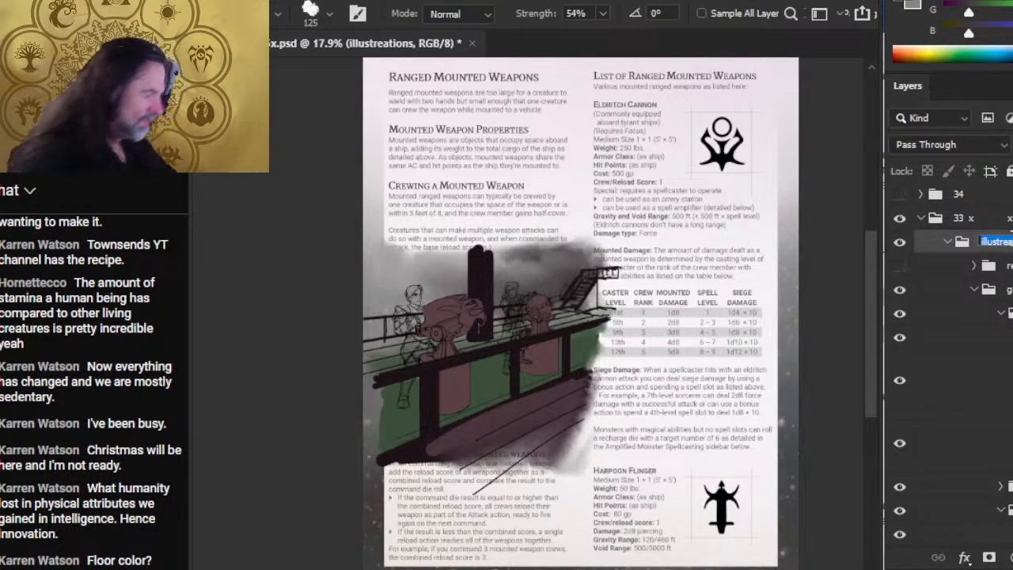
pyautogui.write('au')
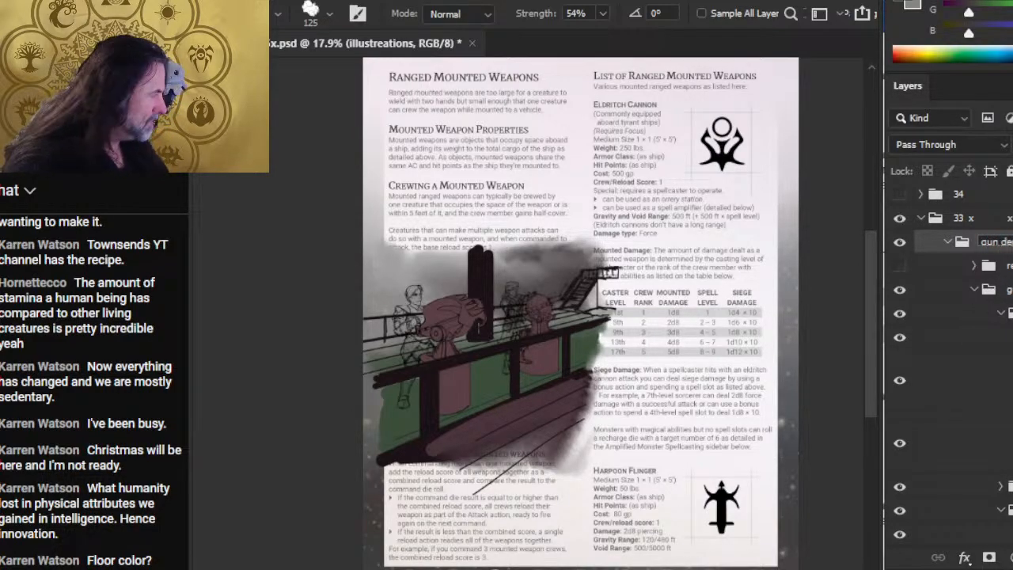
pyautogui.write('n deck')
pyautogui.press('Return')
# Move the ref group out above gun deck, then group the two together under the name illustration.
pyautogui.moveTo(1010, 270); pyautogui.dragTo(992, 232)
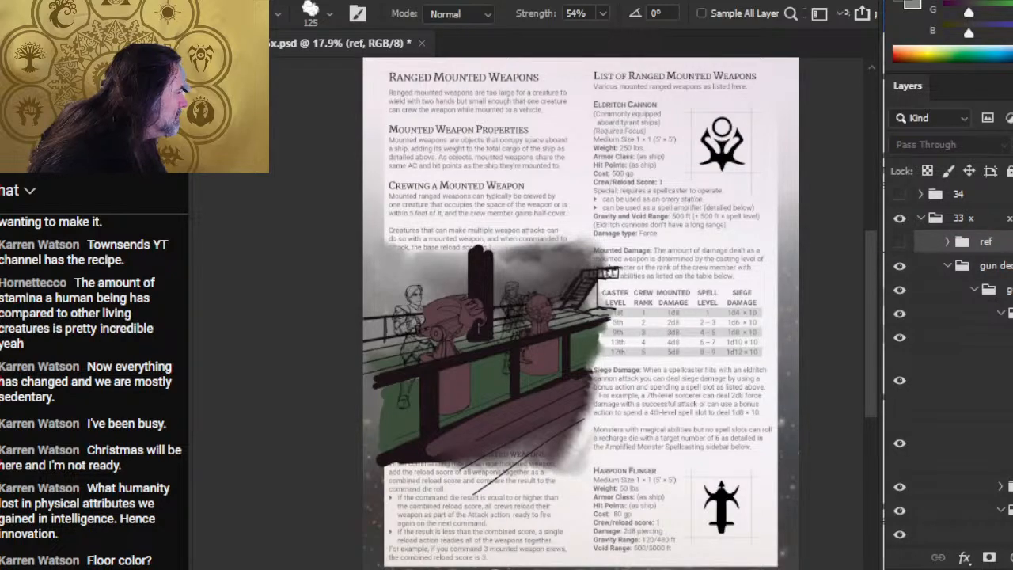
pyautogui.hotkey('ctrl', 'g')
pyautogui.doubleClick(999, 242)
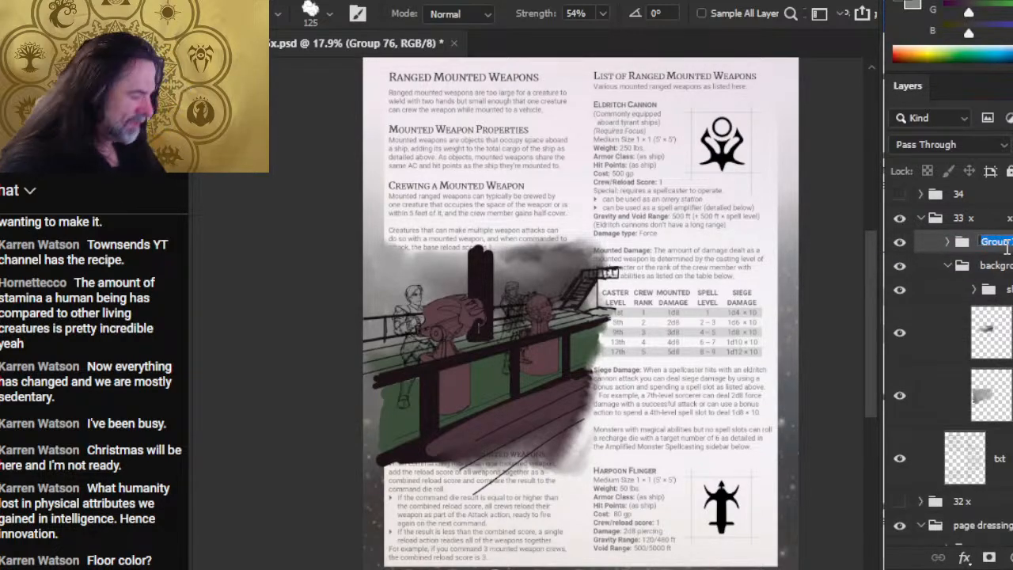
pyautogui.press('BackSpace')
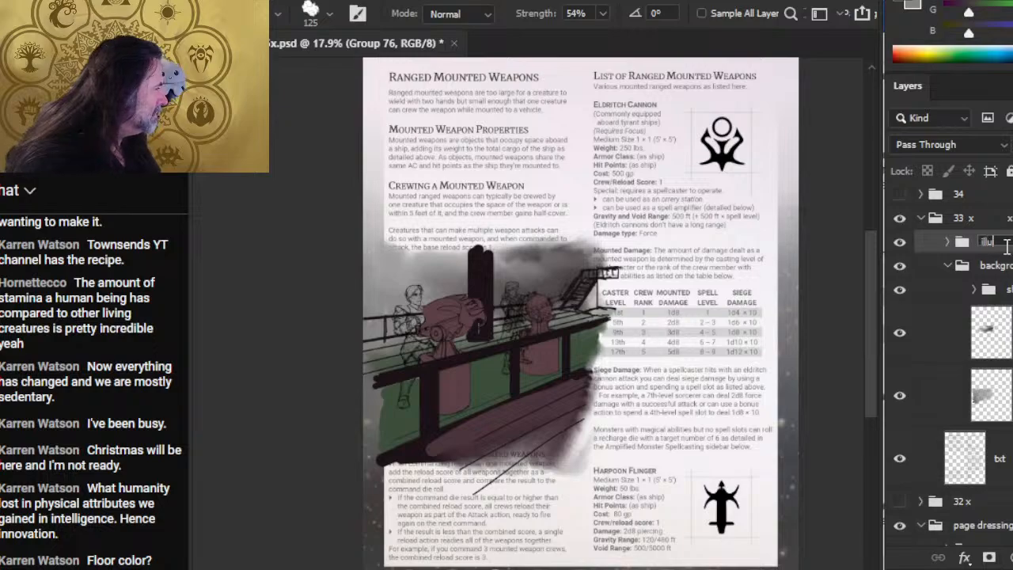
pyautogui.write('illustration')
pyautogui.press('Return')
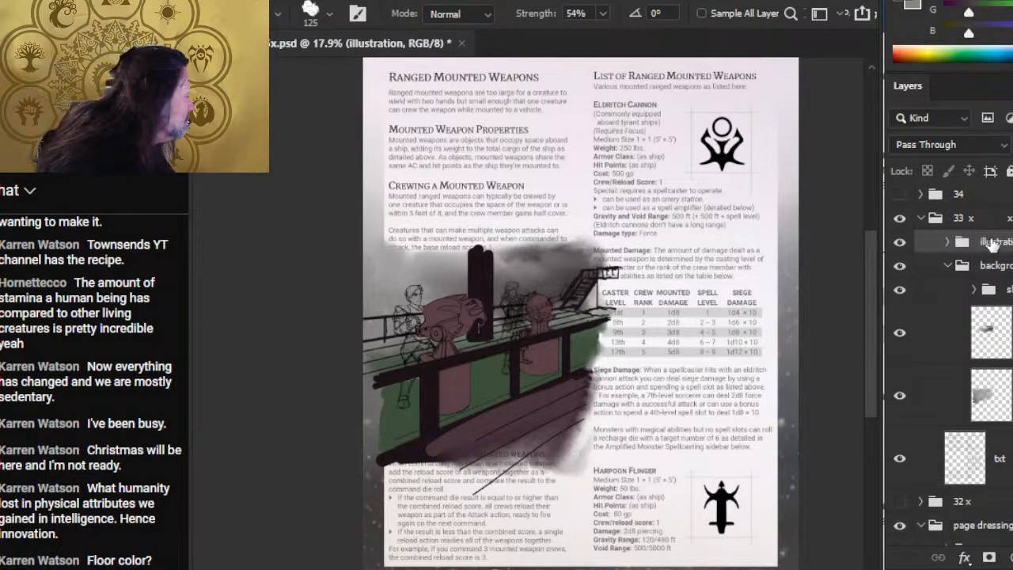
# Move the background group into the illustration group, directly beneath gun deck.
pyautogui.click(947, 241)
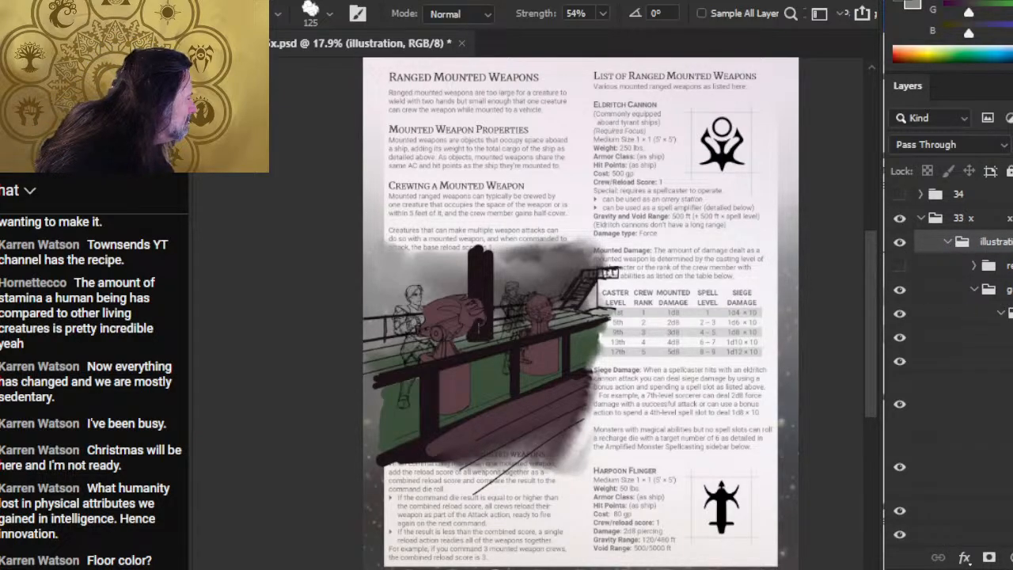
pyautogui.click(975, 291)
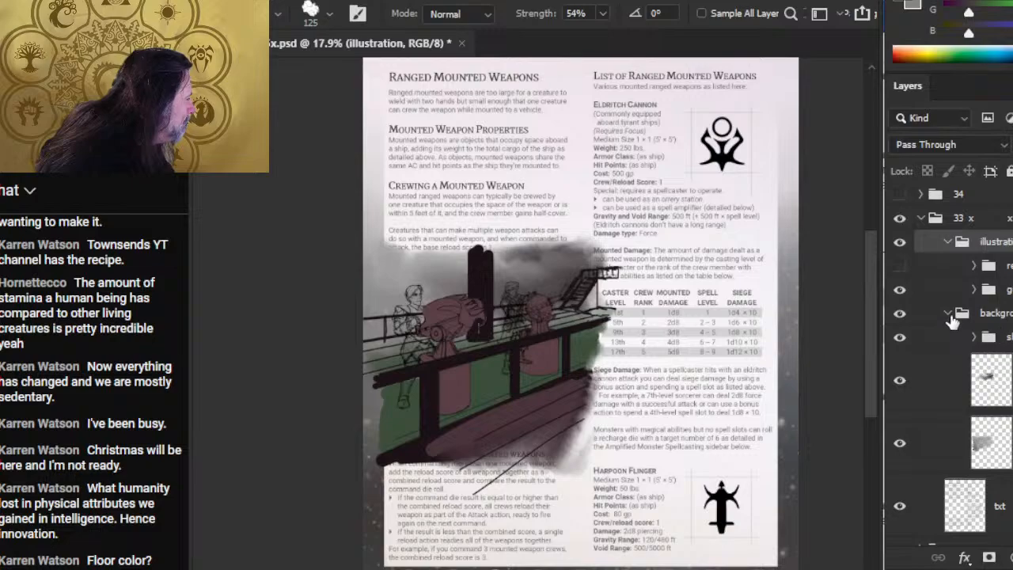
pyautogui.click(949, 314)
pyautogui.moveTo(1010, 317); pyautogui.dragTo(1010, 302)
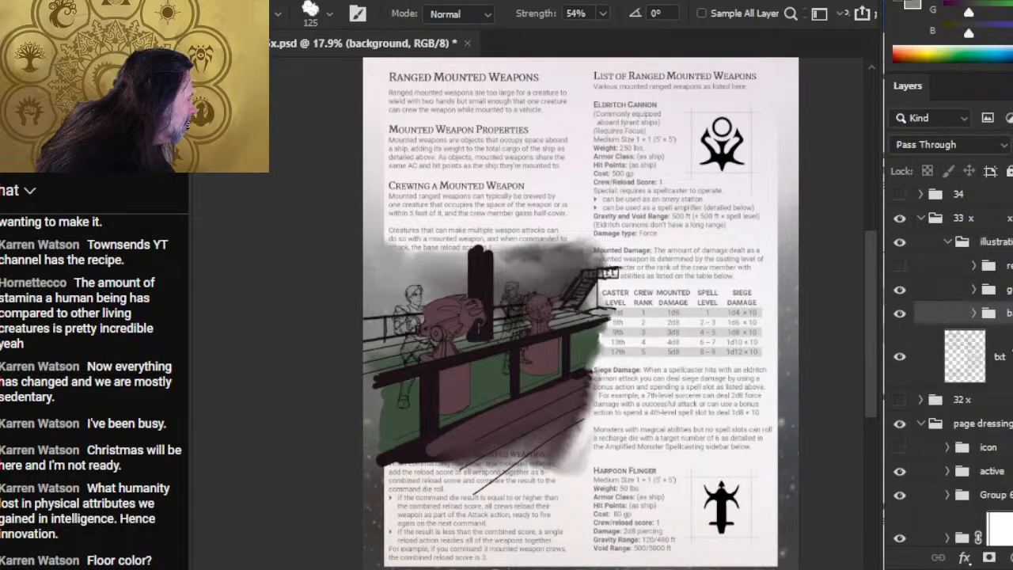
# Smudge the dark clouds on the upper cloud layer outward above the stairs at 54% strength.
pyautogui.click(974, 314)
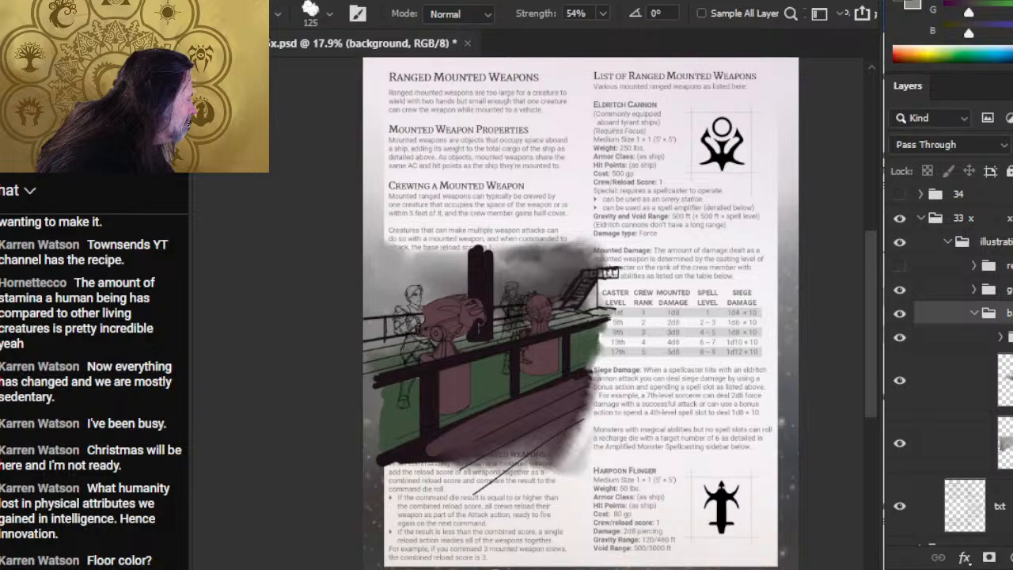
pyautogui.scroll(-1, 949, 364)
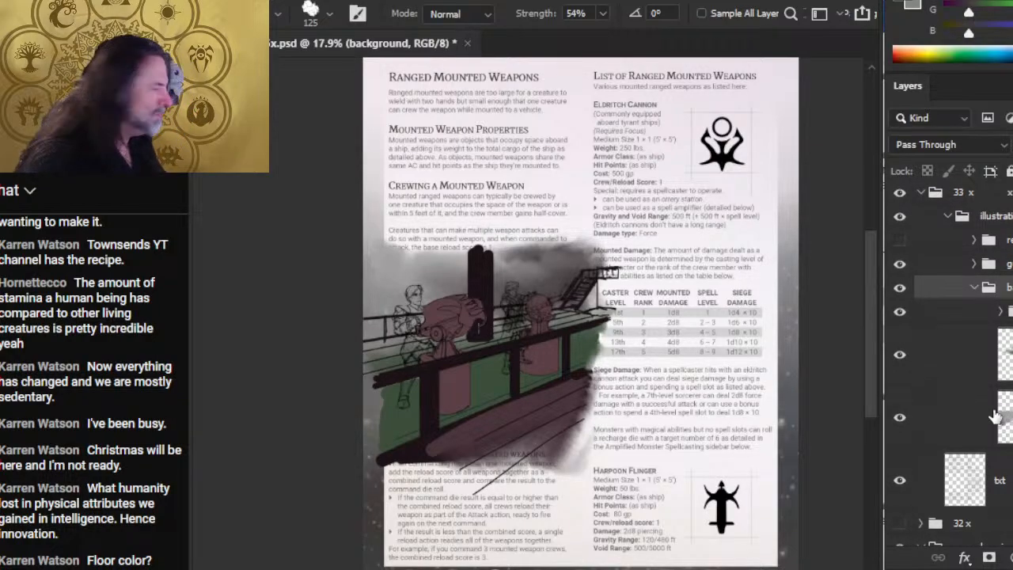
pyautogui.click(950, 356)
pyautogui.moveTo(554, 275)
pyautogui.mouseDown()
pyautogui.moveTo(524, 259)
pyautogui.moveTo(583, 251)
pyautogui.moveTo(554, 299)
pyautogui.moveTo(575, 303)
pyautogui.moveTo(522, 298)
pyautogui.moveTo(534, 290)
pyautogui.moveTo(508, 261)
pyautogui.moveTo(519, 254)
pyautogui.moveTo(455, 287)
pyautogui.moveTo(481, 263)
pyautogui.moveTo(529, 265)
pyautogui.moveTo(463, 268)
pyautogui.moveTo(542, 246)
pyautogui.moveTo(535, 269)
pyautogui.moveTo(580, 243)
pyautogui.moveTo(550, 281)
pyautogui.moveTo(484, 306)
pyautogui.moveTo(531, 285)
pyautogui.moveTo(505, 300)
pyautogui.moveTo(560, 244)
pyautogui.moveTo(507, 253)
pyautogui.moveTo(594, 239)
pyautogui.mouseUp()
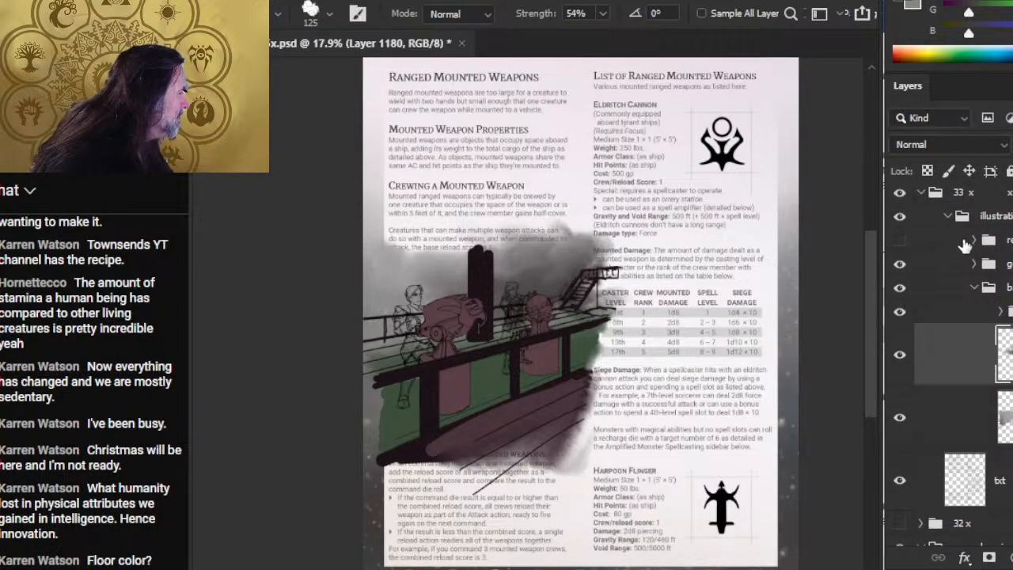
# Add a layer mask to the illustration group and enlarge the round brush to 250 px.
pyautogui.click(999, 217)
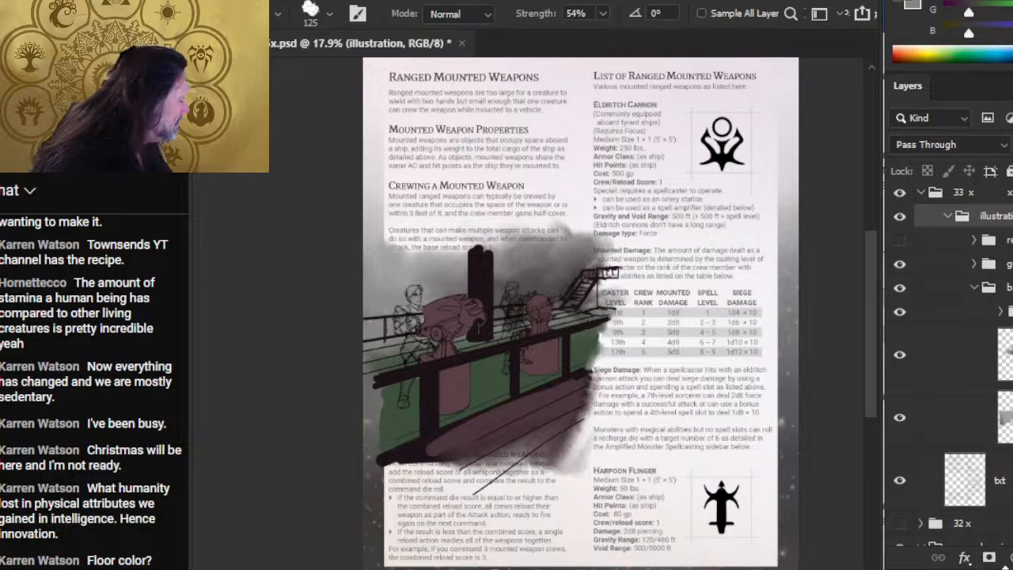
pyautogui.click(988, 558)
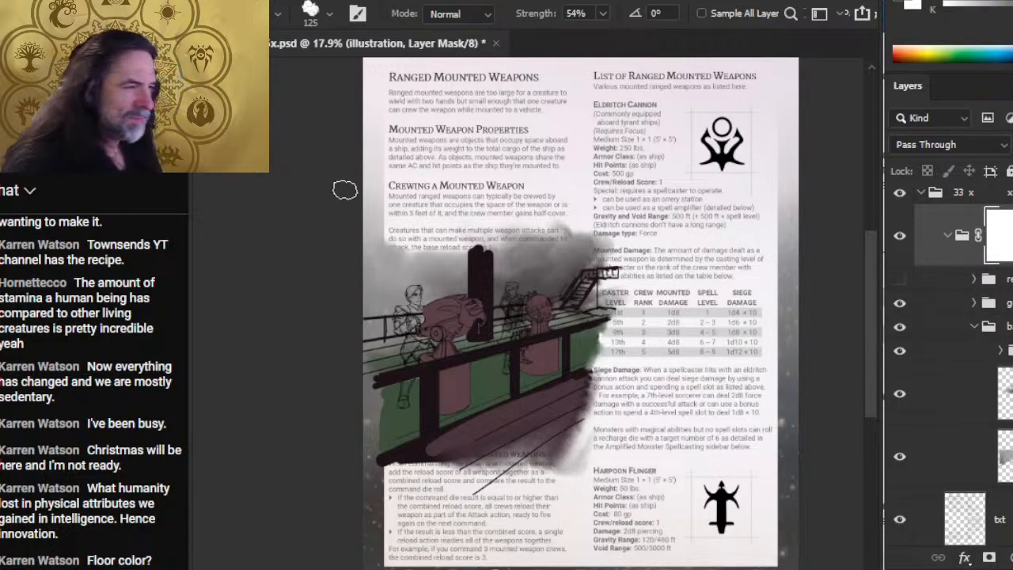
pyautogui.press('b')
pyautogui.press(']')
pyautogui.press(']')
pyautogui.press(']')
pyautogui.press(']')
pyautogui.press(']')
pyautogui.press(']')
pyautogui.press(']')
pyautogui.press(']')
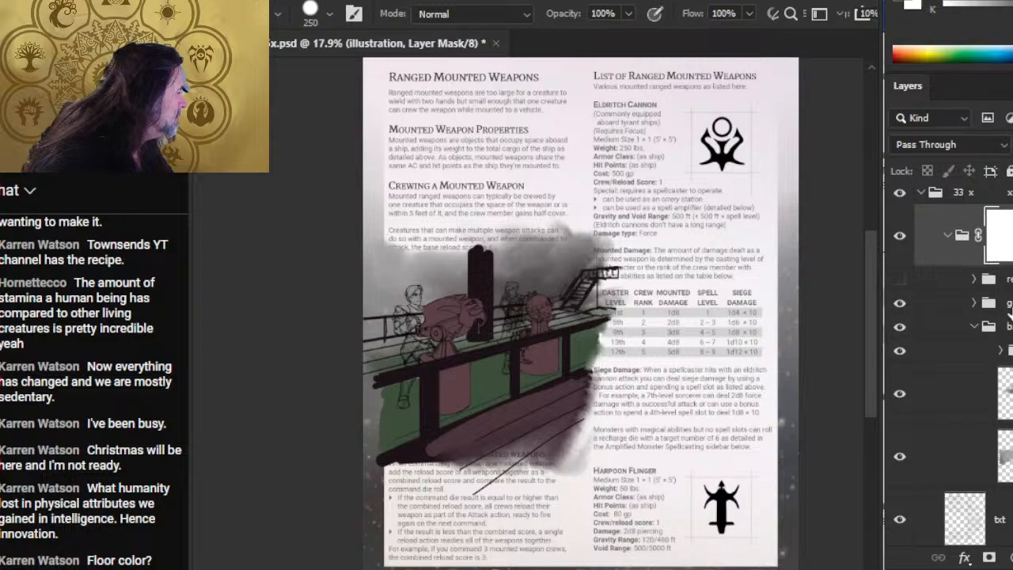
# Group gun deck and background together inside the illustration group and name the new group illustratyioj.
pyautogui.click(949, 303)
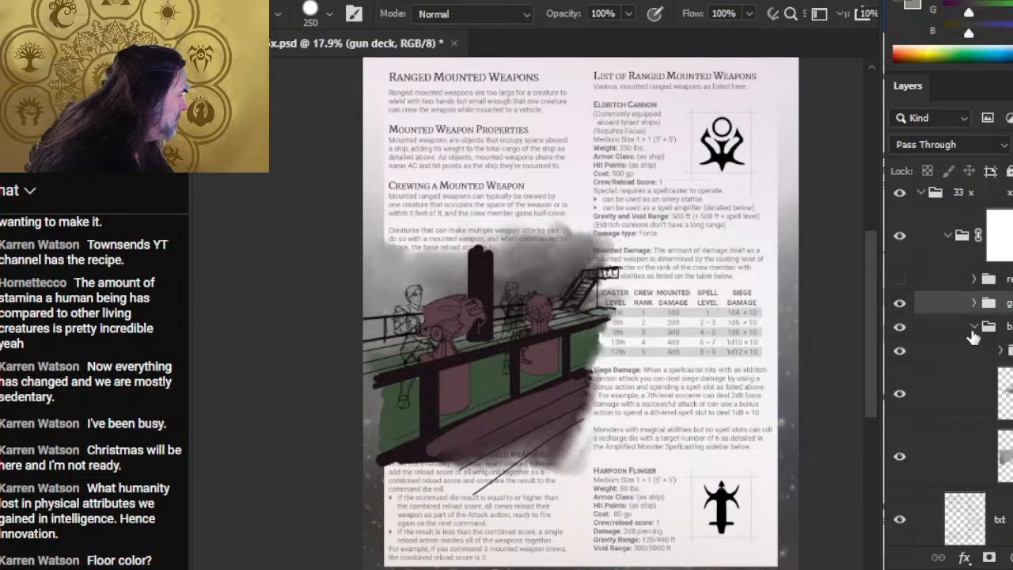
pyautogui.click(974, 326)
pyautogui.keyDown('shift'); pyautogui.click(989, 326); pyautogui.keyUp('shift')
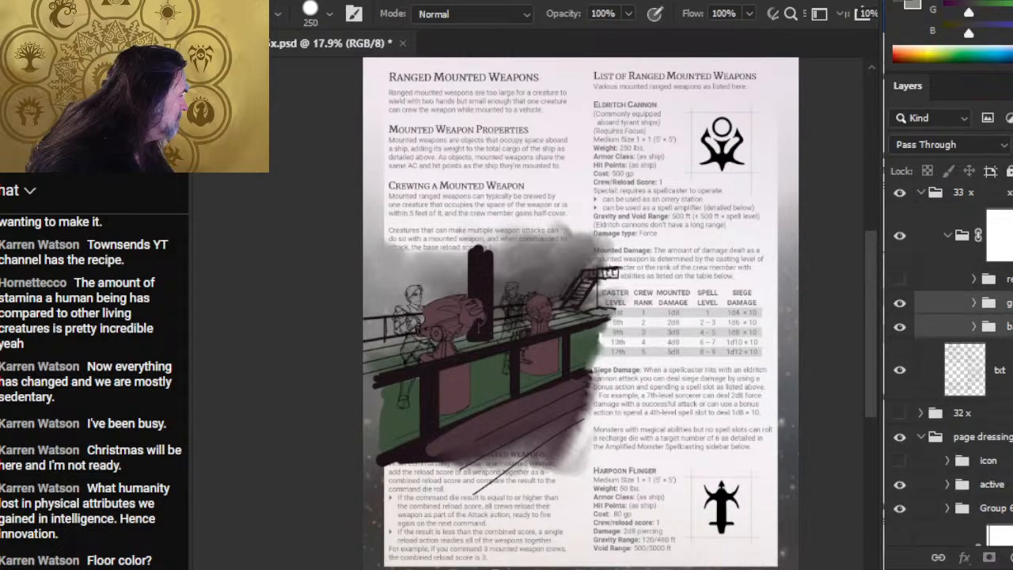
pyautogui.hotkey('ctrl', 'g')
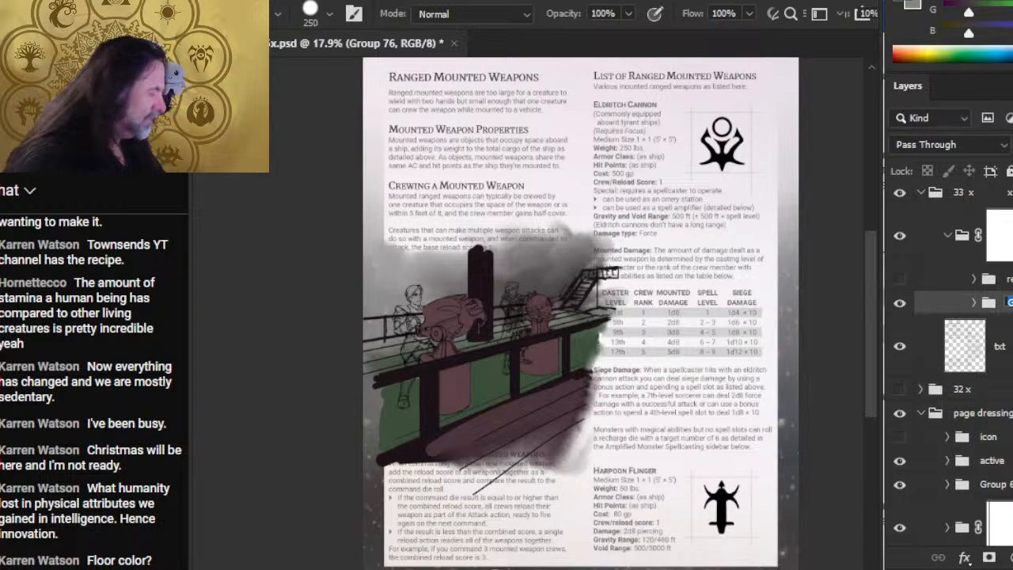
pyautogui.press('Return')
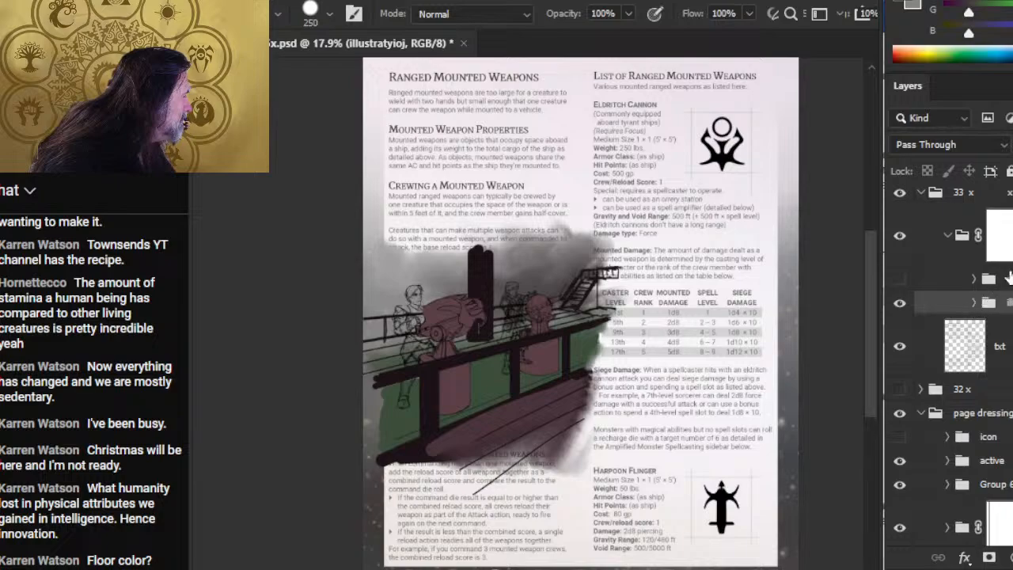
# On the illustration group's mask, hide the deck overhang along the page's left margin with a straight 250 px brush stroke.
pyautogui.click(998, 238)
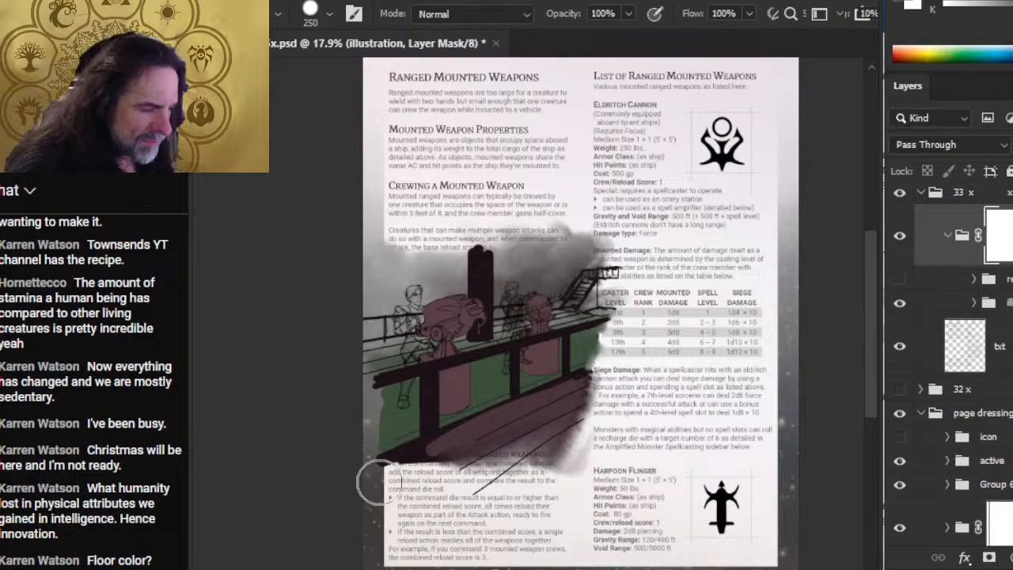
pyautogui.press('shift')
pyautogui.keyDown('shift'); pyautogui.click(360, 482); pyautogui.keyUp('shift')
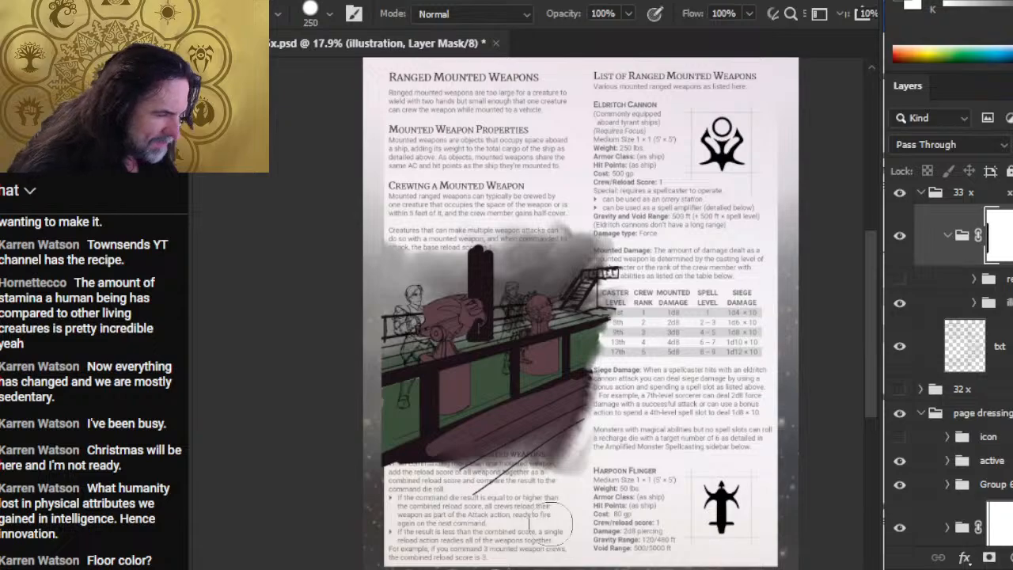
# Lower the illustratyioj group's opacity and mask the sky off the Crewing a Mounted Weapon text with straight strokes on the illustration mask.
pyautogui.click(1003, 303)
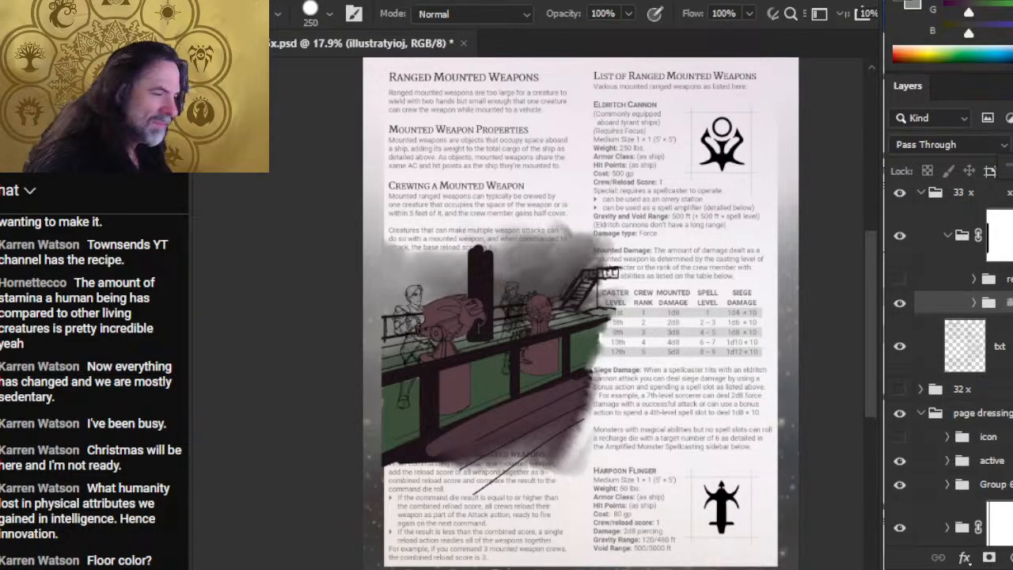
pyautogui.moveTo(1012, 145); pyautogui.dragTo(990, 145)
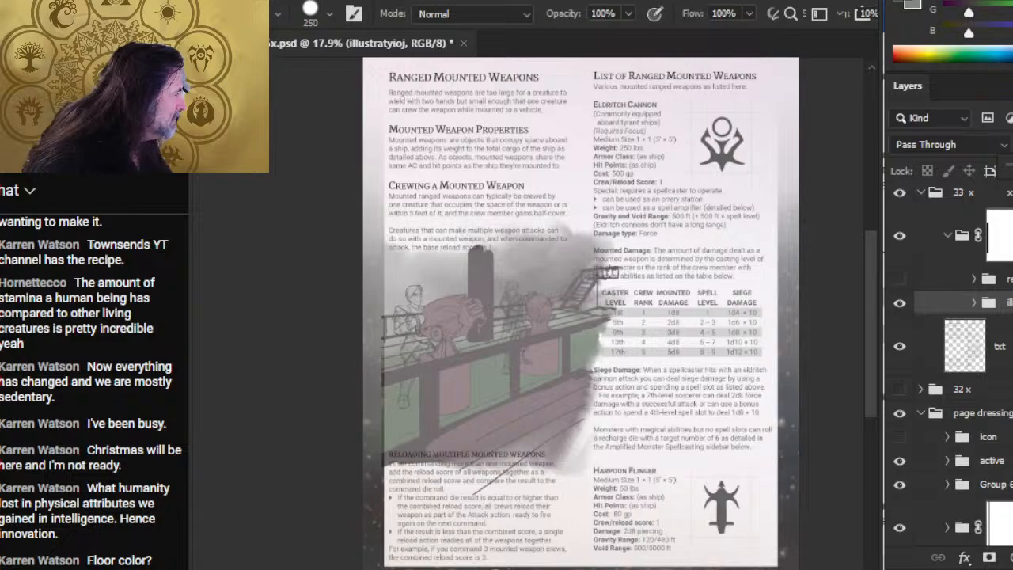
pyautogui.click(999, 235)
pyautogui.press('shift')
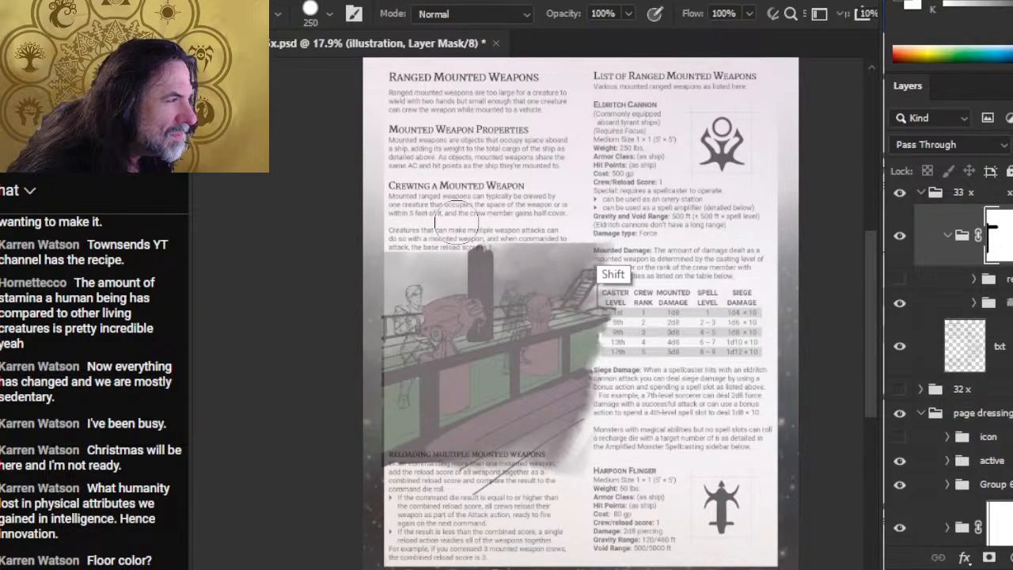
pyautogui.hotkey('ctrl', 'space')
pyautogui.moveTo(438, 216); pyautogui.dragTo(501, 252)
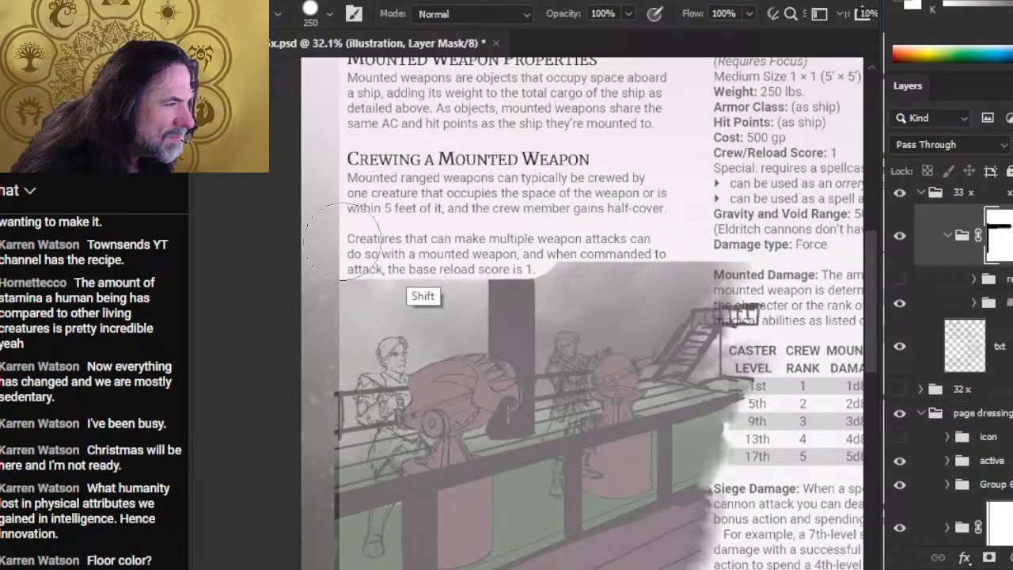
pyautogui.press('shift')
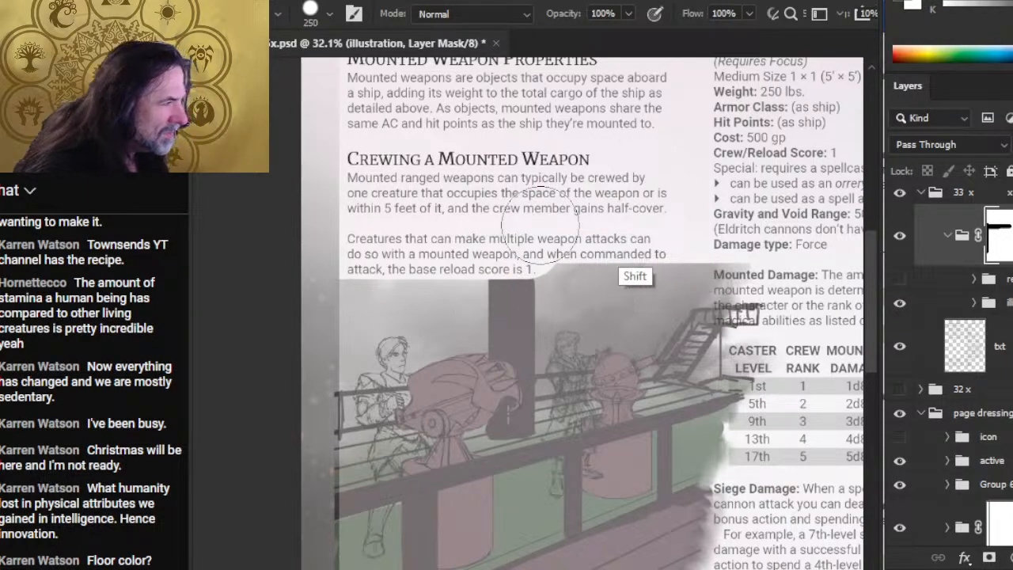
pyautogui.press('shift')
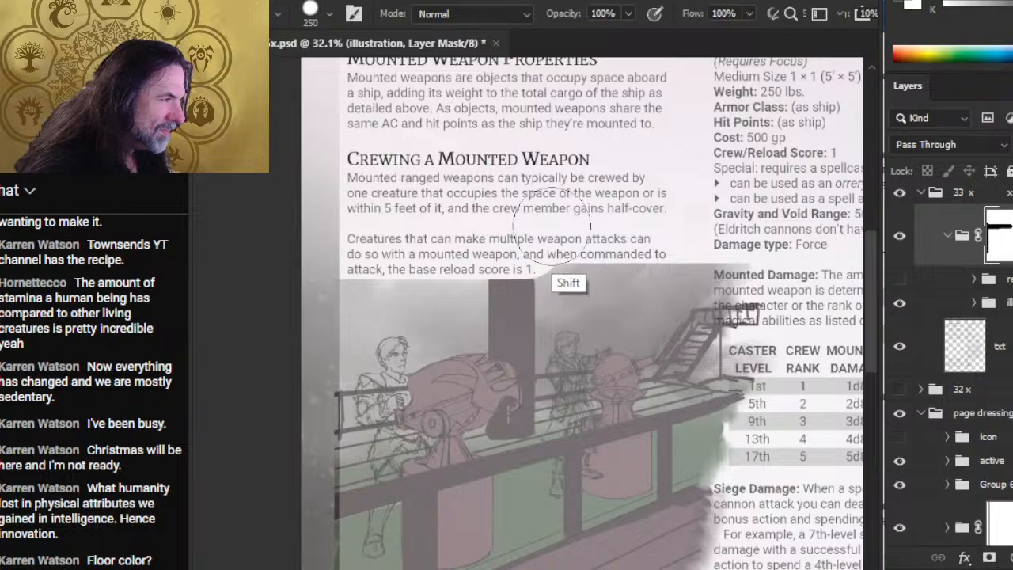
# Choose the 241 px square tip for both the Eraser and the Brush.
pyautogui.moveTo(606, 411); pyautogui.dragTo(595, 259)
pyautogui.moveTo(563, 152); pyautogui.dragTo(555, 221)
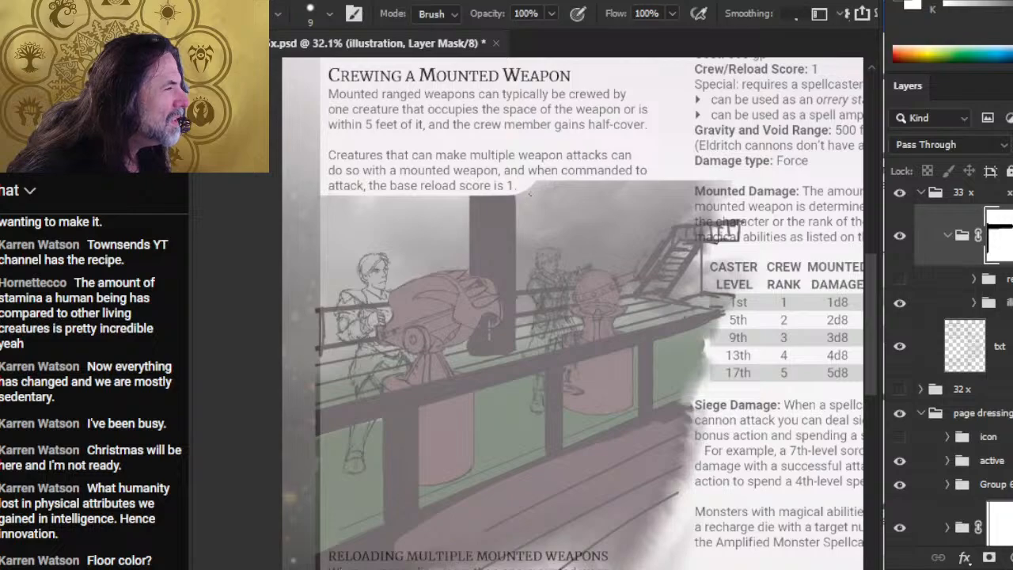
pyautogui.press('b')
pyautogui.press('e')
pyautogui.rightClick(530, 164)
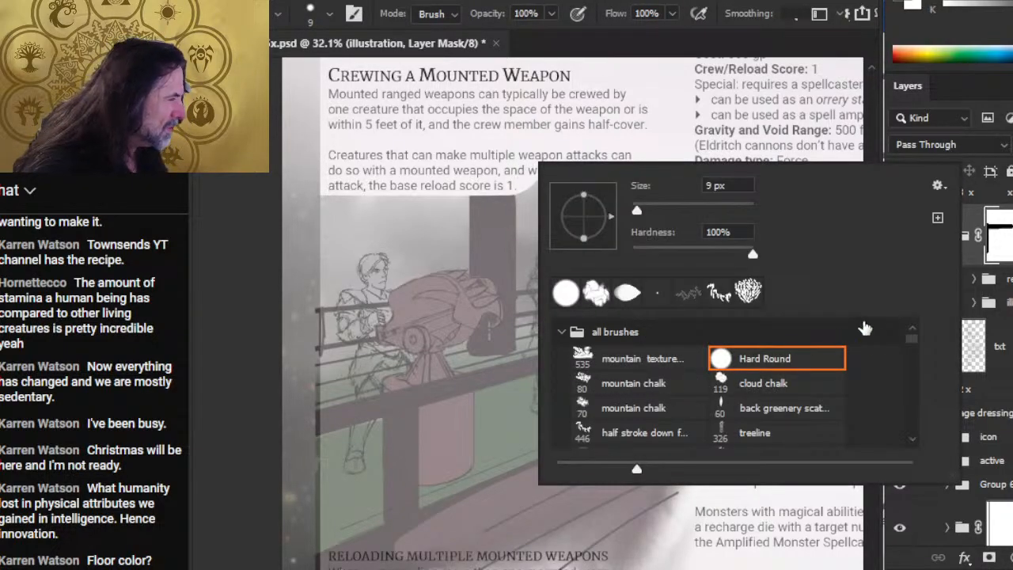
pyautogui.moveTo(915, 344); pyautogui.dragTo(915, 425)
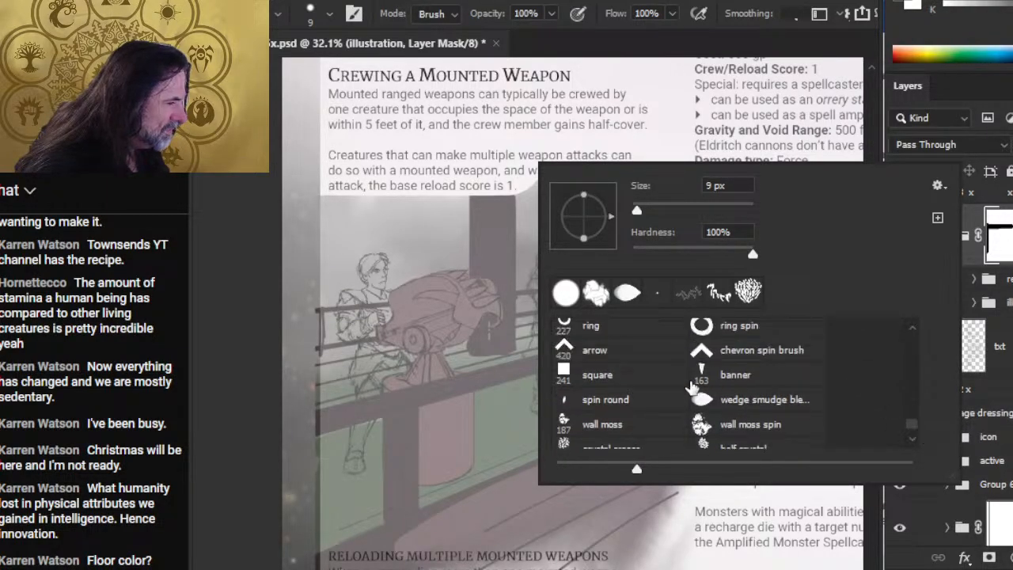
pyautogui.click(626, 383)
pyautogui.click(210, 376)
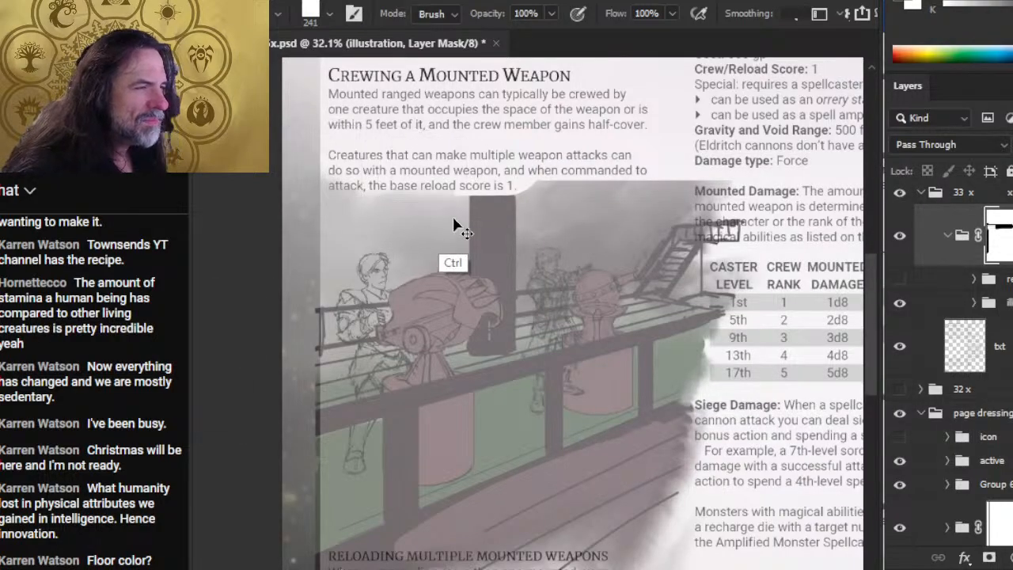
pyautogui.press('b')
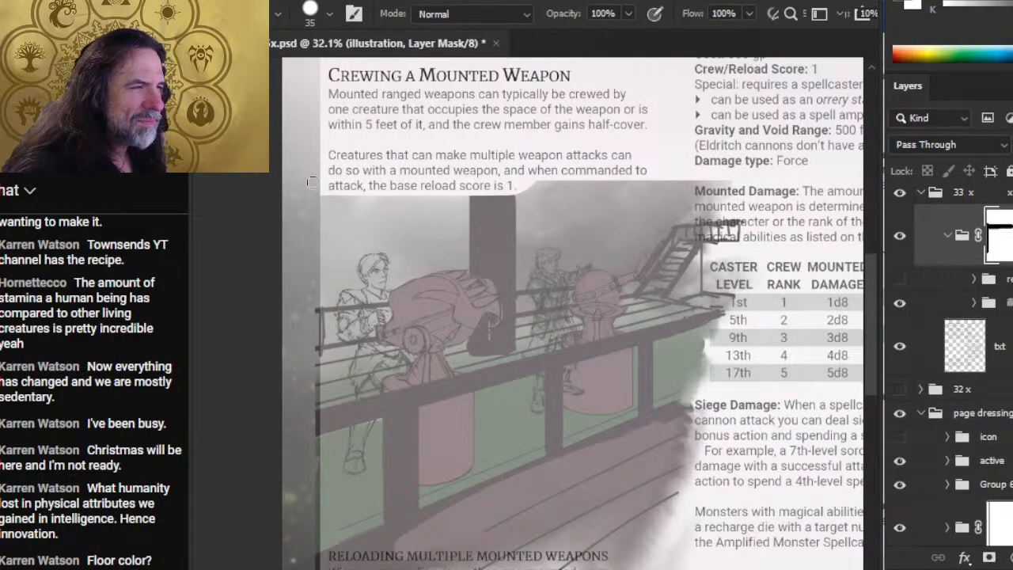
pyautogui.rightClick(344, 148)
pyautogui.click(379, 277)
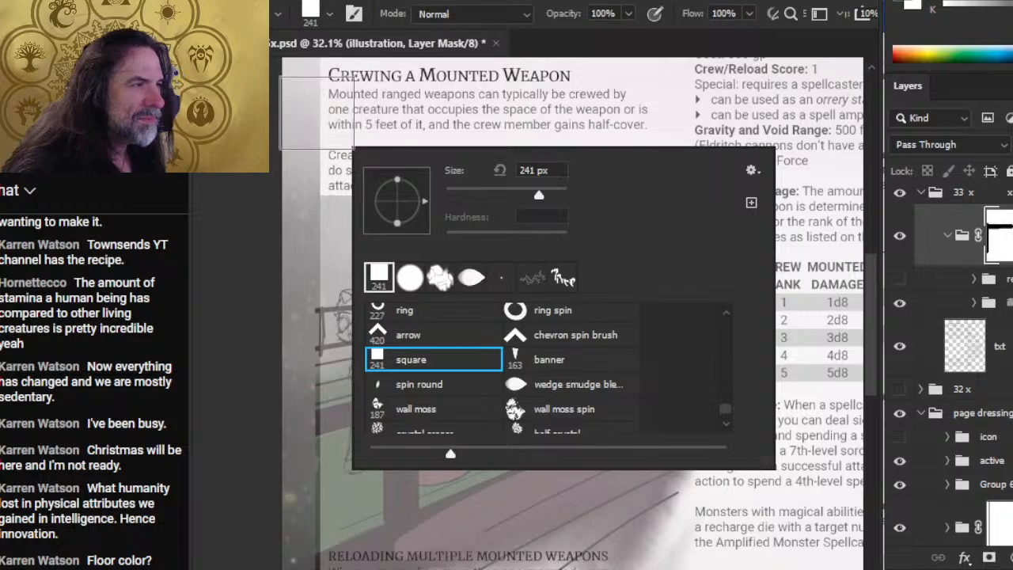
pyautogui.click(250, 273)
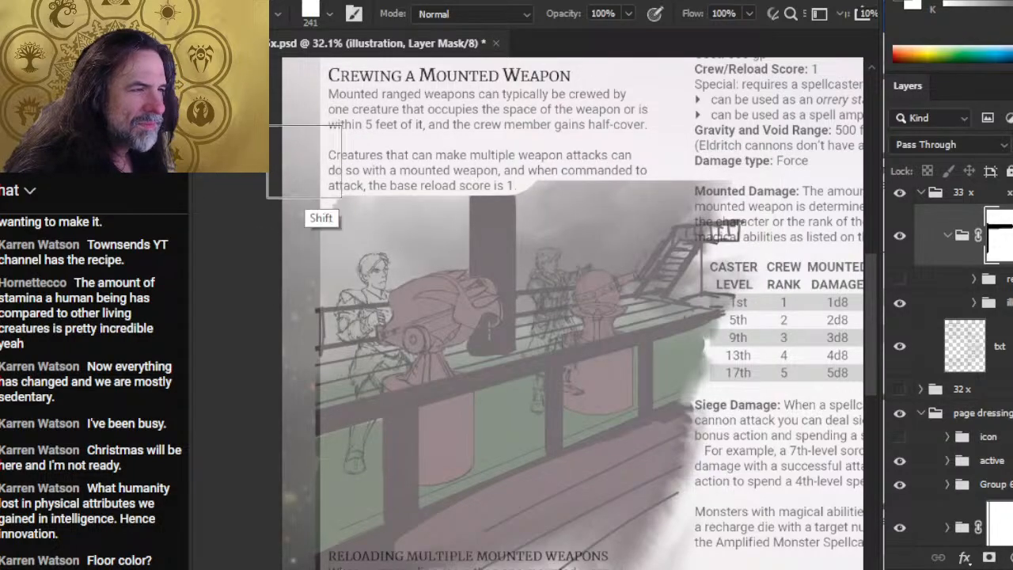
# Square off the mask's edge beneath the line "attack, the base reload score is 1." with a straight 241 px stroke, redoing the first attempt.
pyautogui.moveTo(305, 161); pyautogui.dragTo(446, 162)
pyautogui.hotkey('ctrl', 'z')
pyautogui.moveTo(305, 162); pyautogui.dragTo(472, 161)
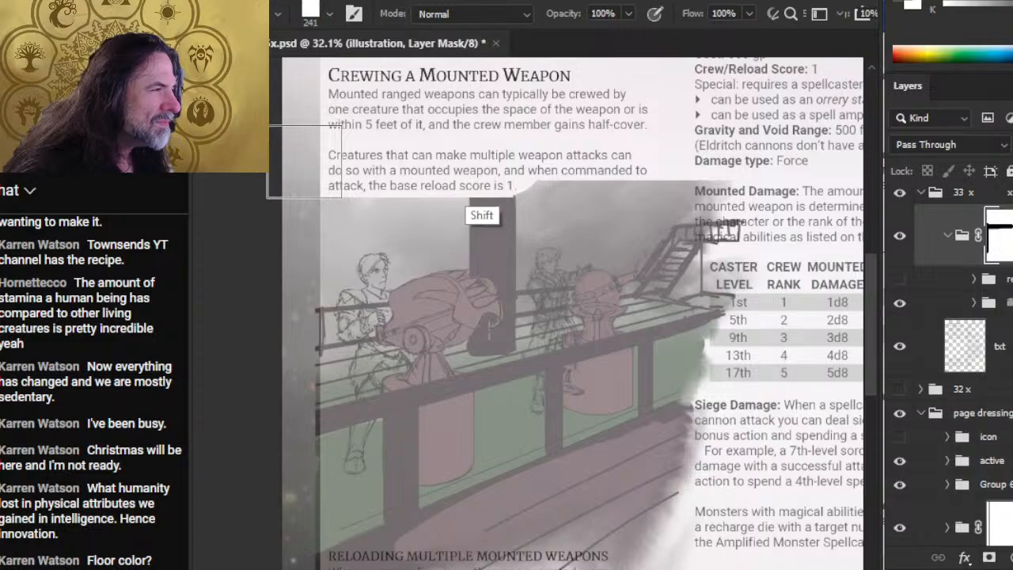
# Reduce the square eraser to 125 px and restore the sky just past the end of the paragraph's last line.
pyautogui.press('e')
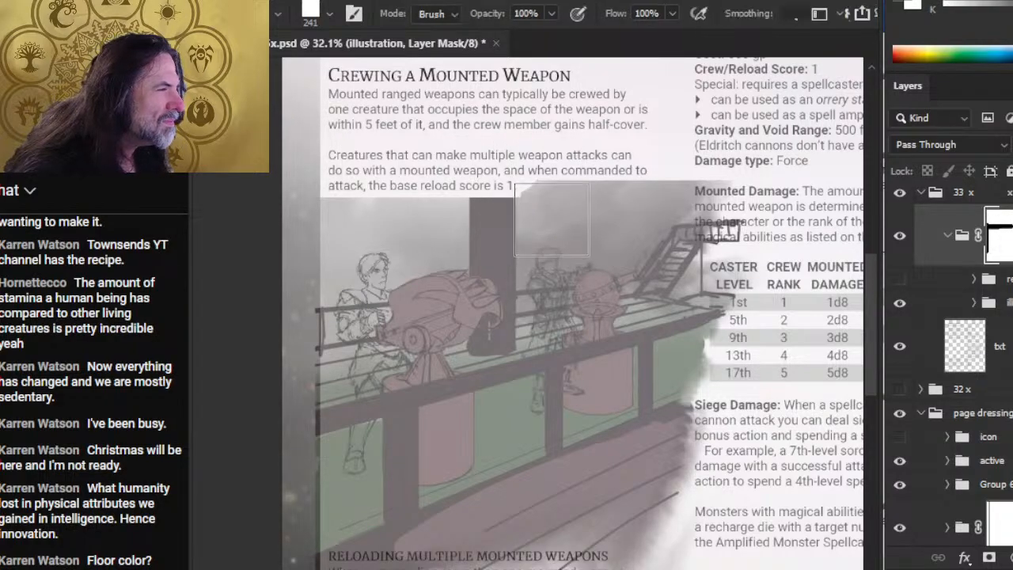
pyautogui.press('[')
pyautogui.press('[')
pyautogui.press('[')
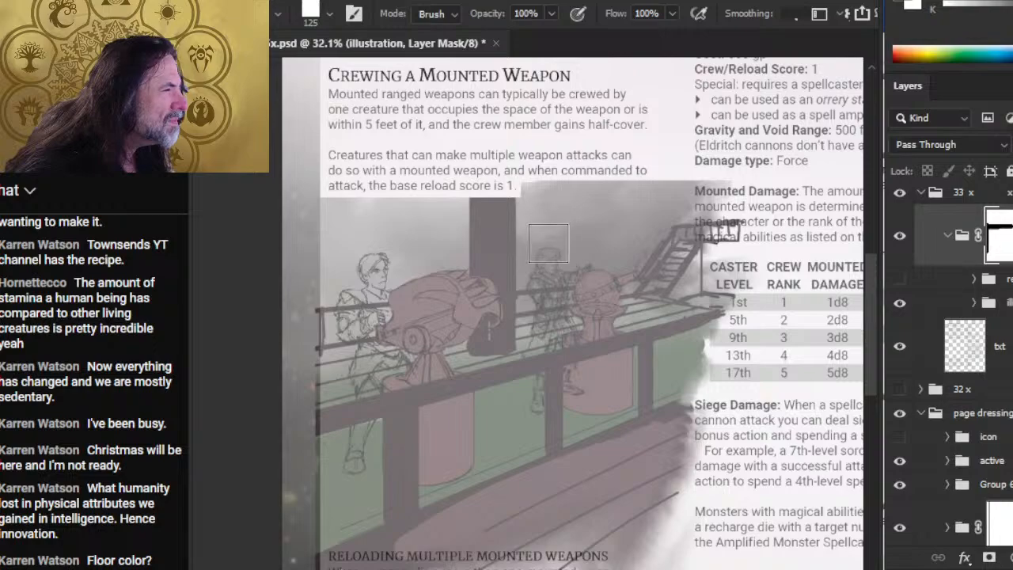
pyautogui.moveTo(536, 222); pyautogui.dragTo(536, 209)
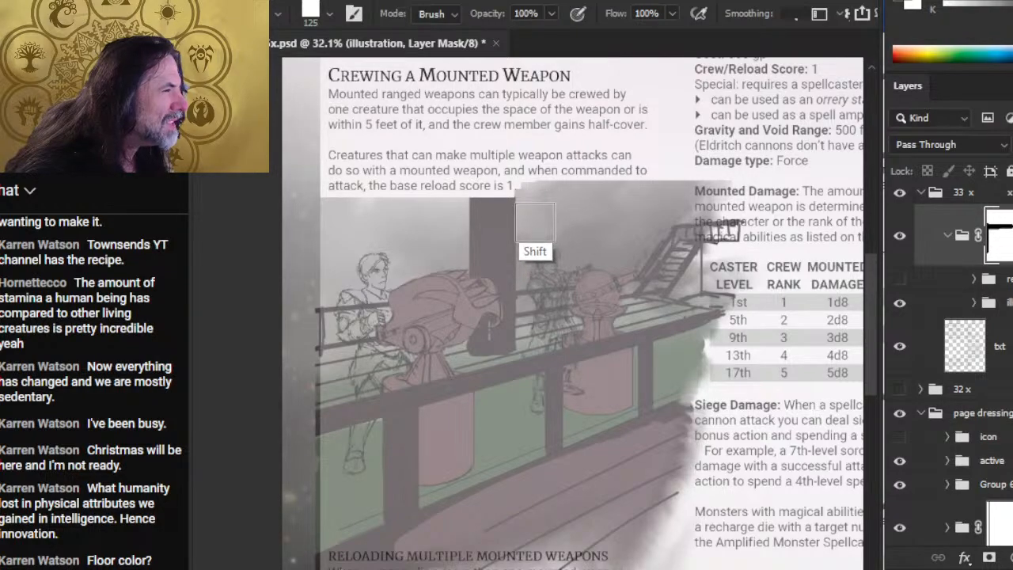
# Repaint the mask around the paragraph's last line with the 241 px square brush, giving the notch a straight edge and square corner.
pyautogui.press('b')
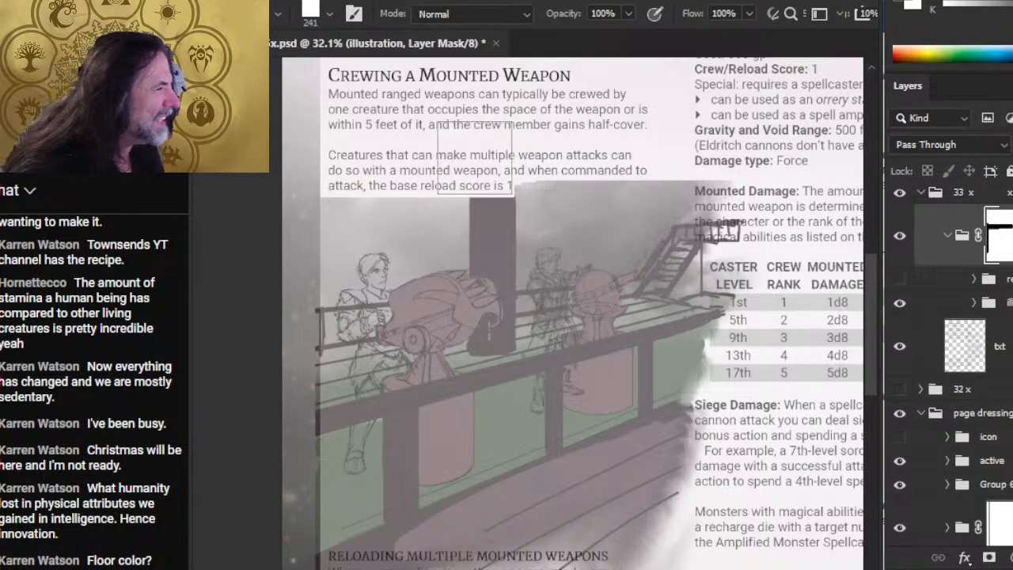
pyautogui.moveTo(476, 159); pyautogui.dragTo(486, 160)
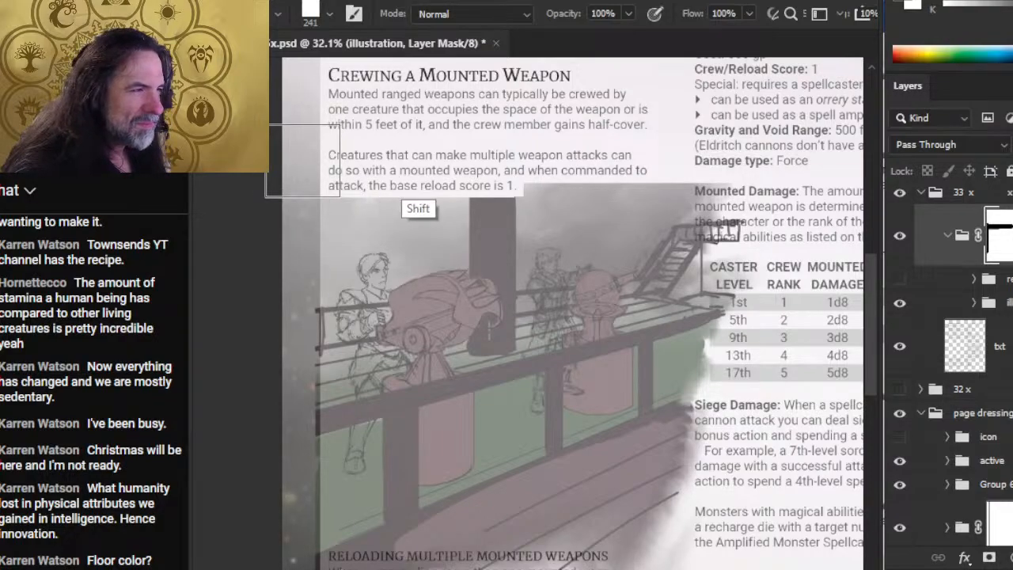
pyautogui.keyDown('shift'); pyautogui.click(471, 161); pyautogui.keyUp('shift')
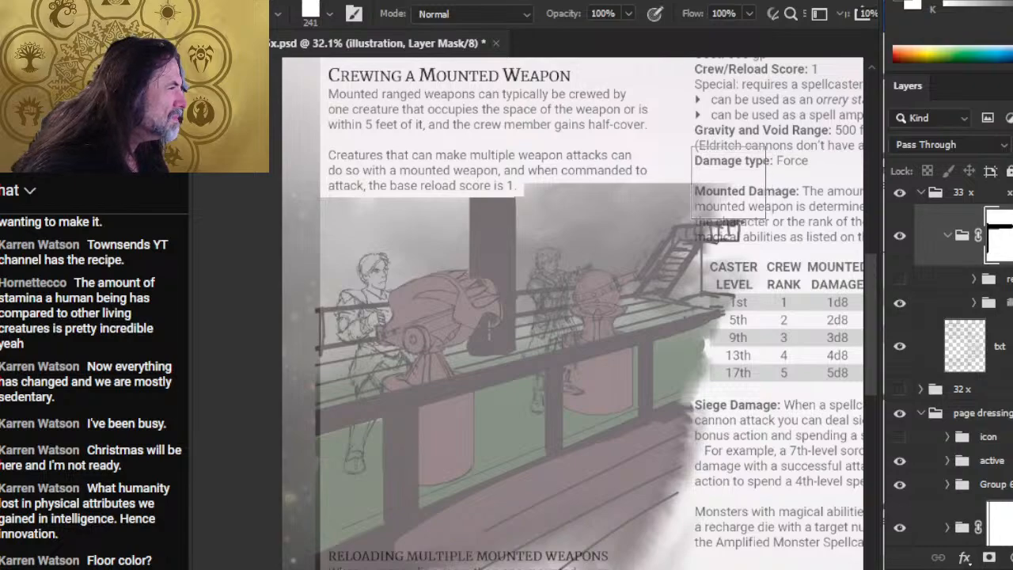
# Mask the illustration straight along the top of the "Reloading Multiple Mounted Weapons" heading and clear it behind the text below.
pyautogui.scroll(-3, 729, 182)
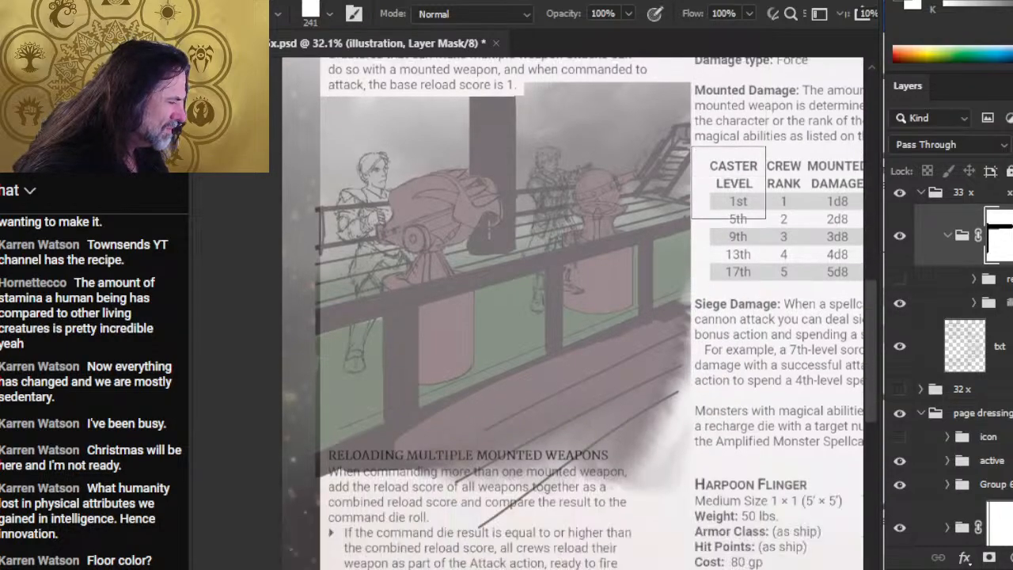
pyautogui.scroll(-4, 728, 182)
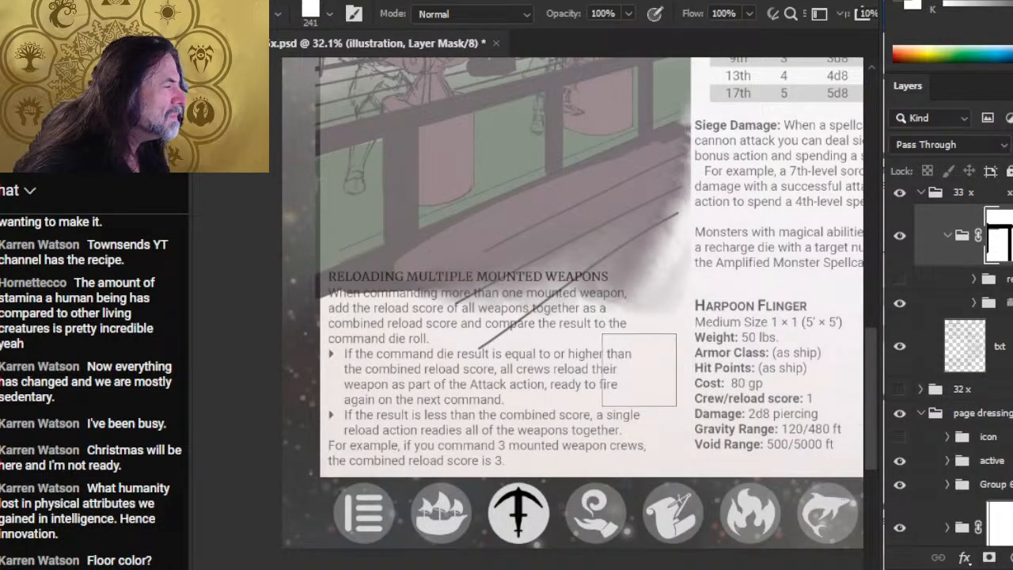
pyautogui.moveTo(317, 306); pyautogui.dragTo(425, 306)
pyautogui.moveTo(319, 302); pyautogui.dragTo(712, 304)
pyautogui.moveTo(733, 358); pyautogui.dragTo(598, 476)
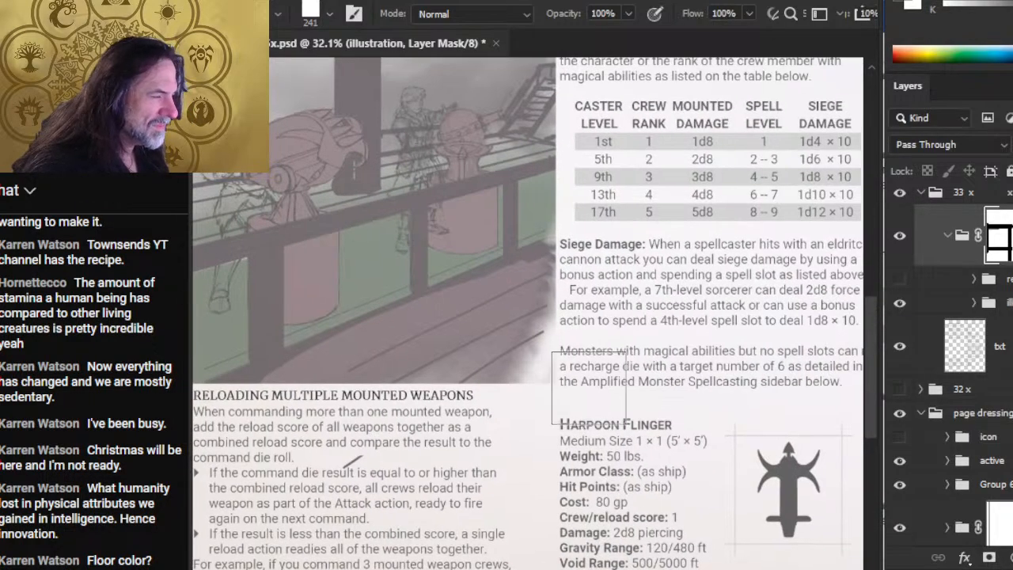
# Straighten the illustration's edge beside the second text column with a vertical stroke, and mask the stray sketch line over the reloading bullets.
pyautogui.moveTo(587, 382); pyautogui.dragTo(587, 91)
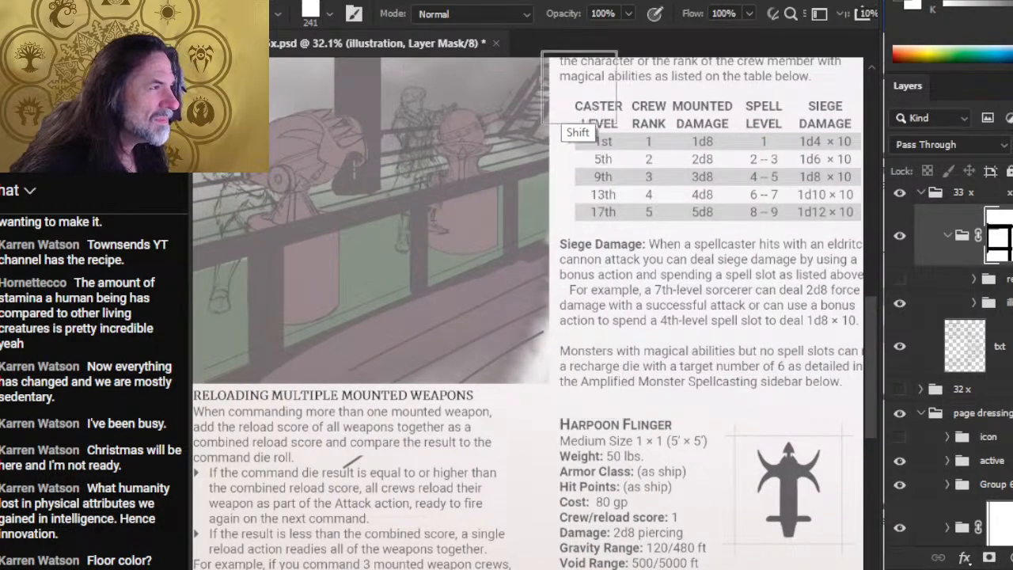
pyautogui.moveTo(615, 242)
pyautogui.mouseDown()
pyautogui.moveTo(613, 384)
pyautogui.moveTo(605, 378)
pyautogui.mouseUp()
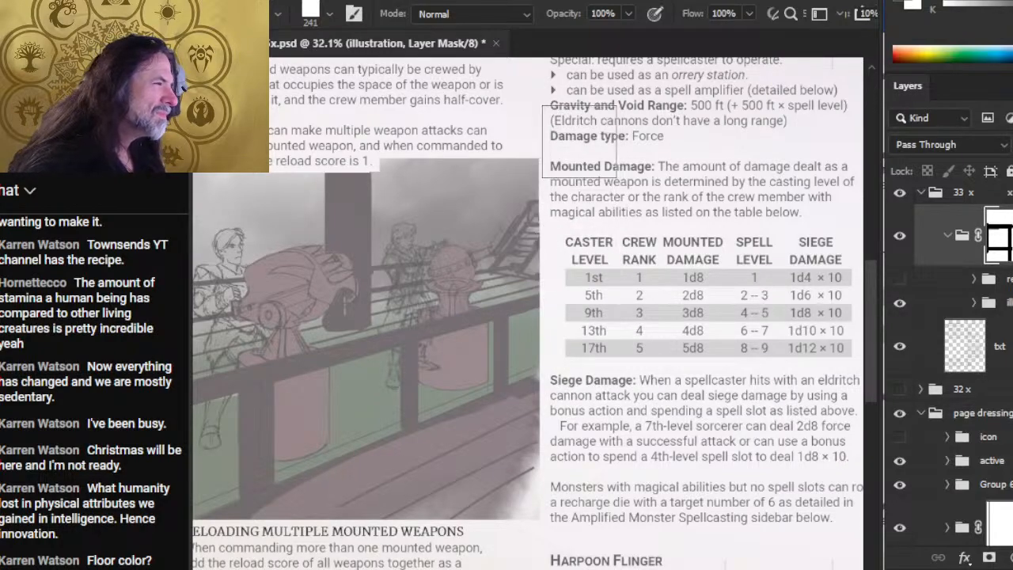
pyautogui.scroll(-3, 587, 423)
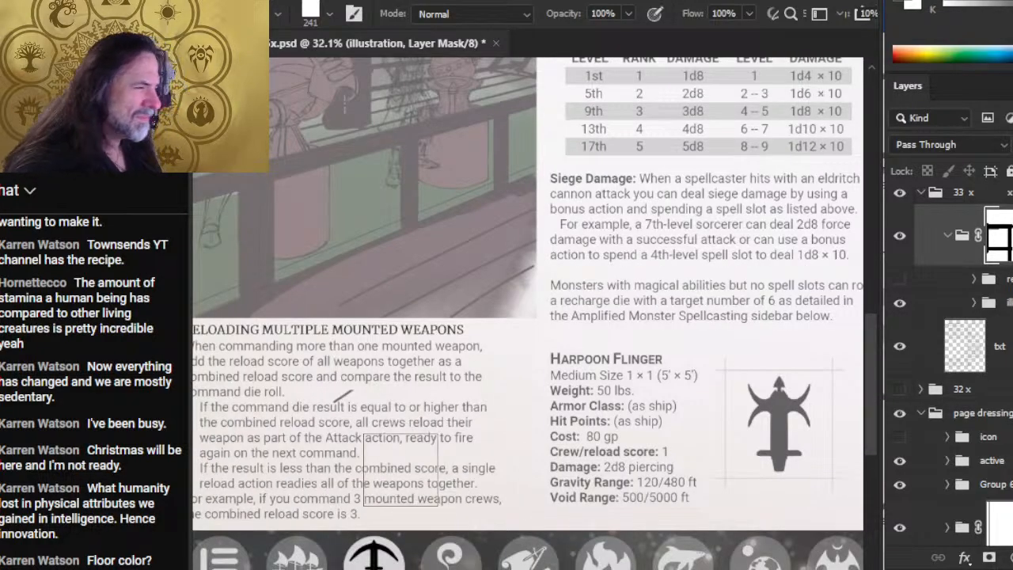
pyautogui.moveTo(402, 469); pyautogui.dragTo(443, 502)
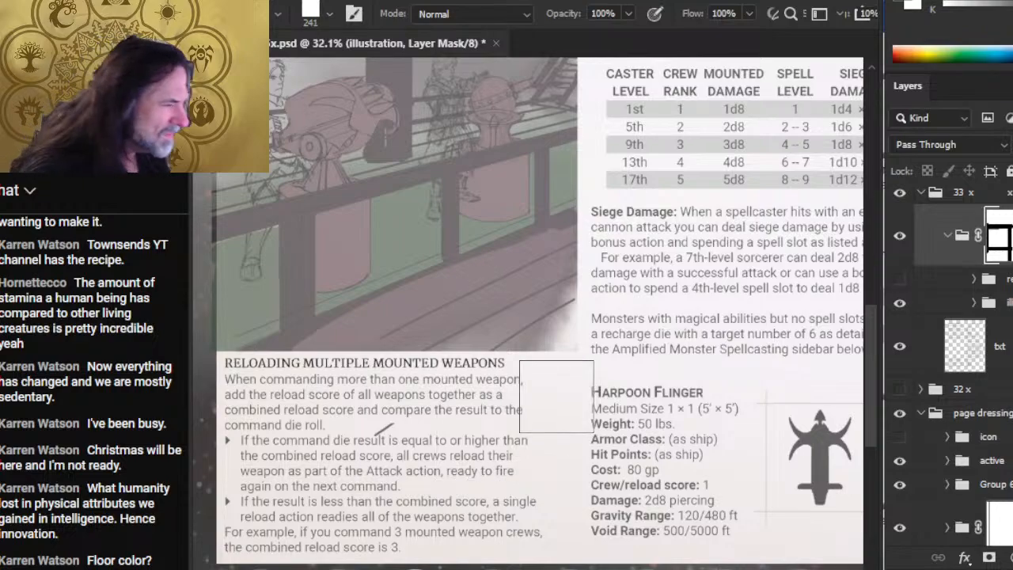
pyautogui.hscroll(-2, 398, 523)
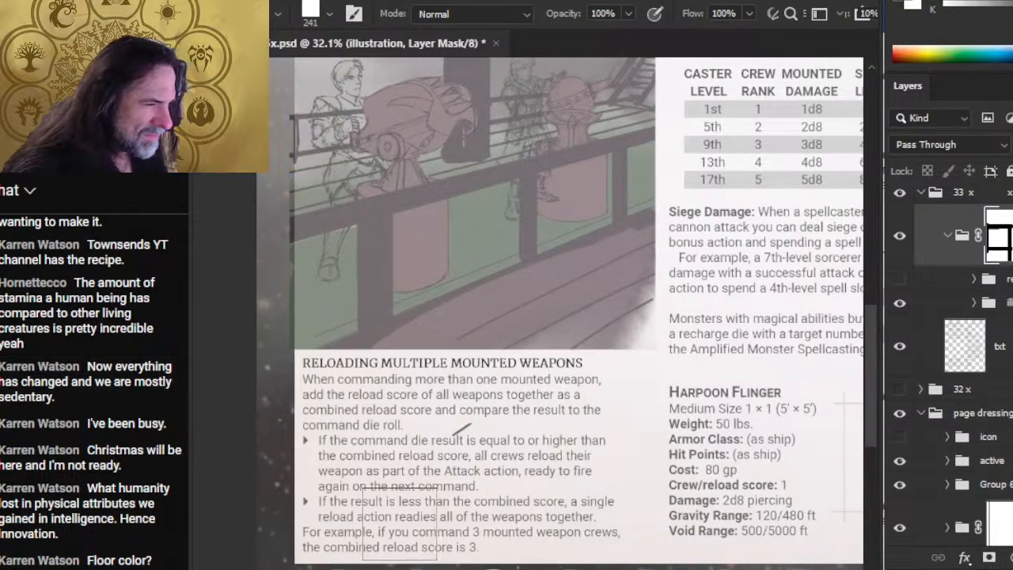
pyautogui.moveTo(486, 445)
pyautogui.mouseDown()
pyautogui.moveTo(409, 459)
pyautogui.moveTo(419, 457)
pyautogui.mouseUp()
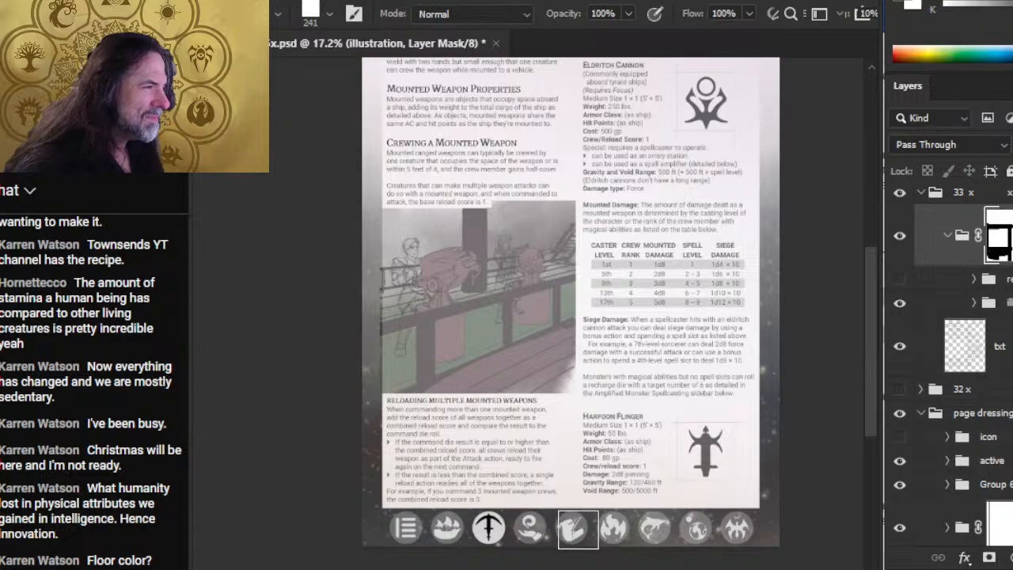
# Trim the illustration's outer edge flush with the page margin using straight vertical mask strokes of the 241 px square brush.
pyautogui.moveTo(485, 174); pyautogui.dragTo(556, 192)
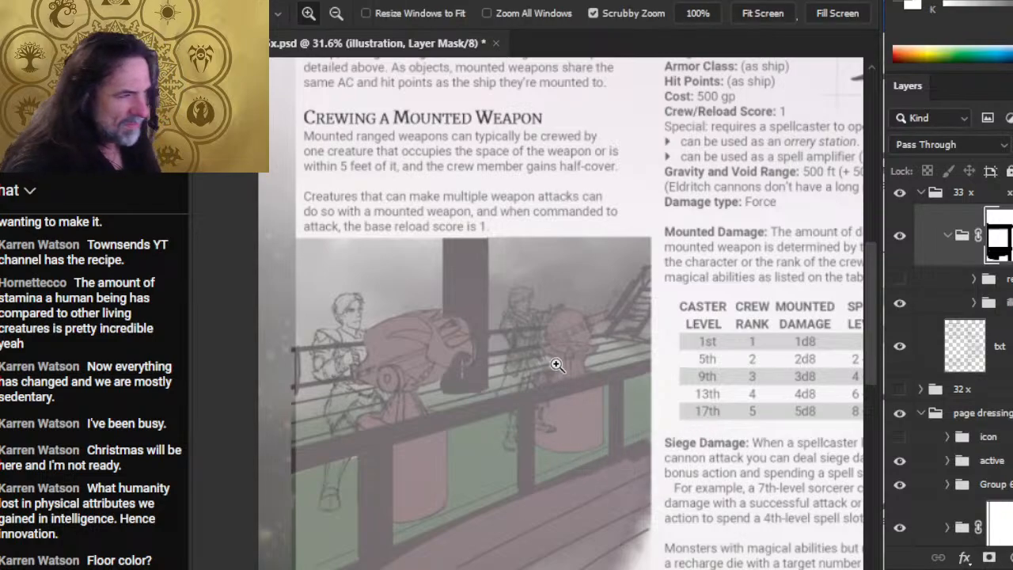
pyautogui.moveTo(549, 369); pyautogui.dragTo(515, 387)
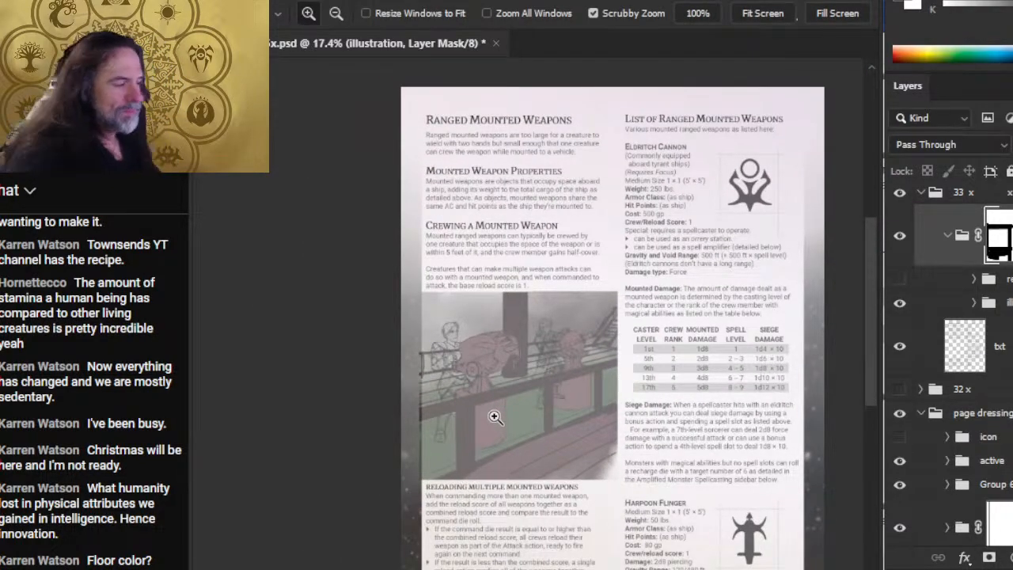
pyautogui.moveTo(450, 504)
pyautogui.mouseDown()
pyautogui.moveTo(493, 505)
pyautogui.moveTo(494, 485)
pyautogui.moveTo(471, 448)
pyautogui.mouseUp()
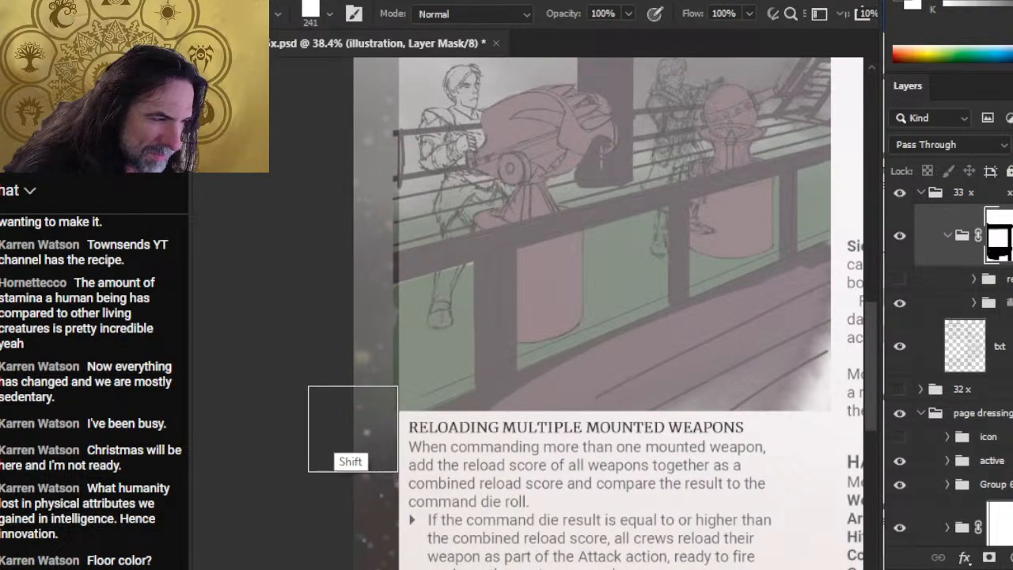
pyautogui.press('shift')
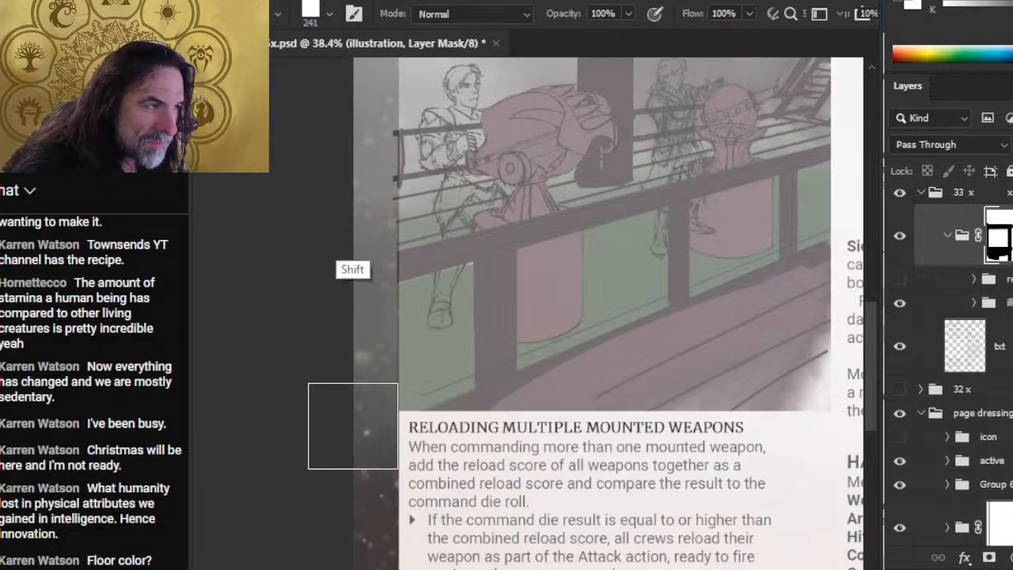
pyautogui.scroll(4, 353, 426)
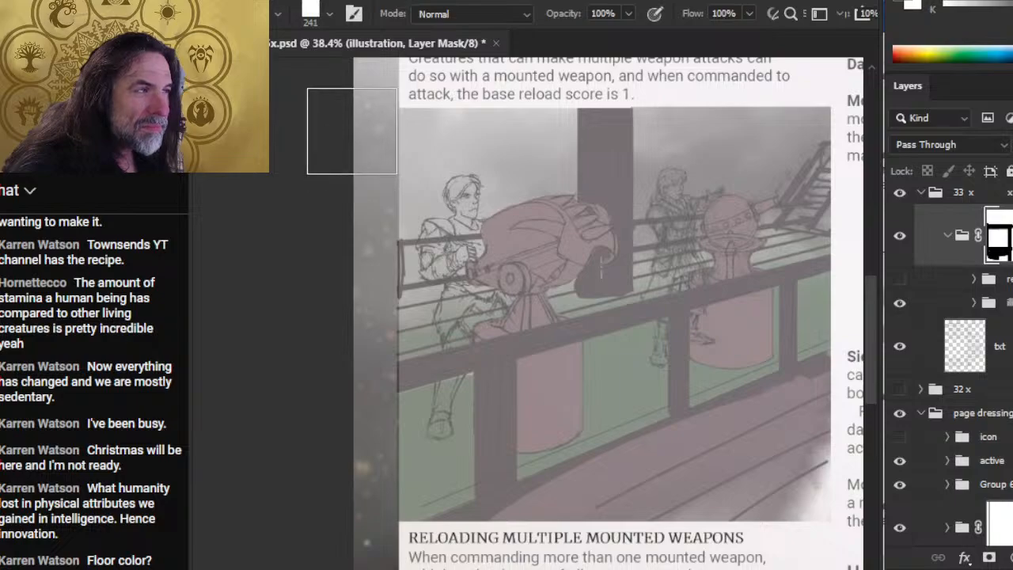
pyautogui.press('shift')
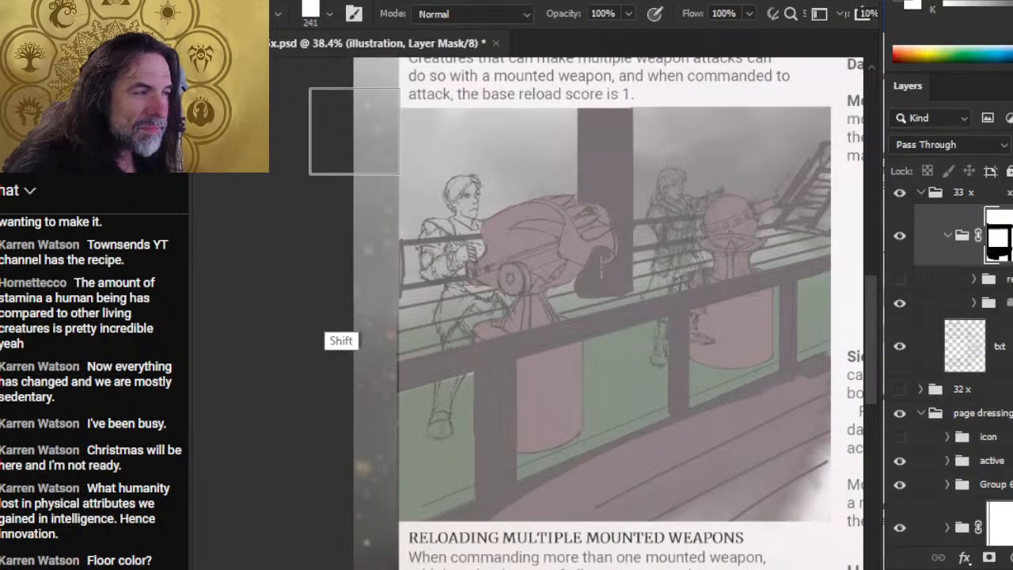
pyautogui.scroll(-8, 355, 131)
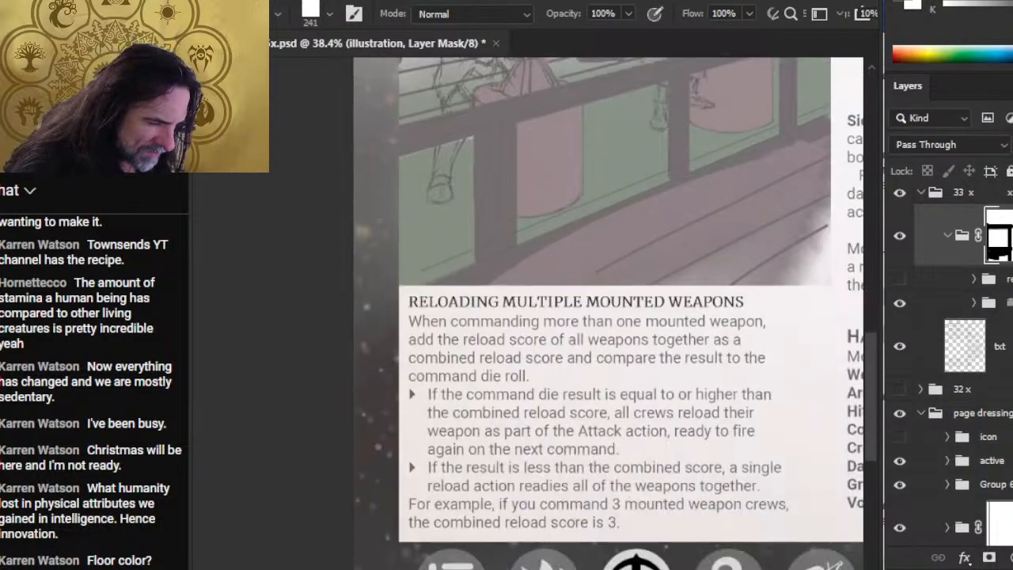
# Select the illustratyioj group and expand it together with its first subgroup to reach the ship's layers.
pyautogui.press('z')
pyautogui.keyDown('alt'); pyautogui.click(485, 472); pyautogui.keyUp('alt')
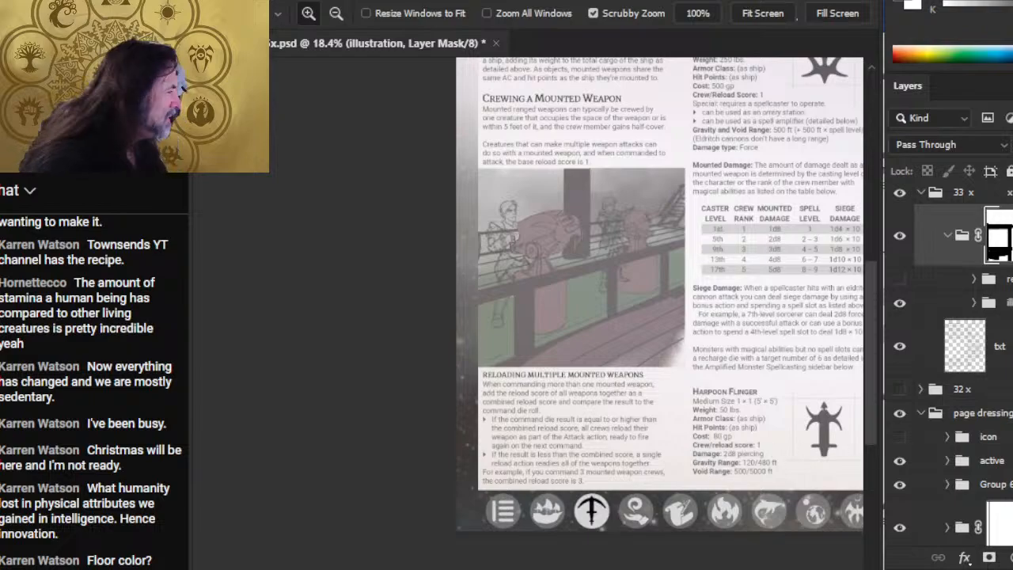
pyautogui.click(1008, 302)
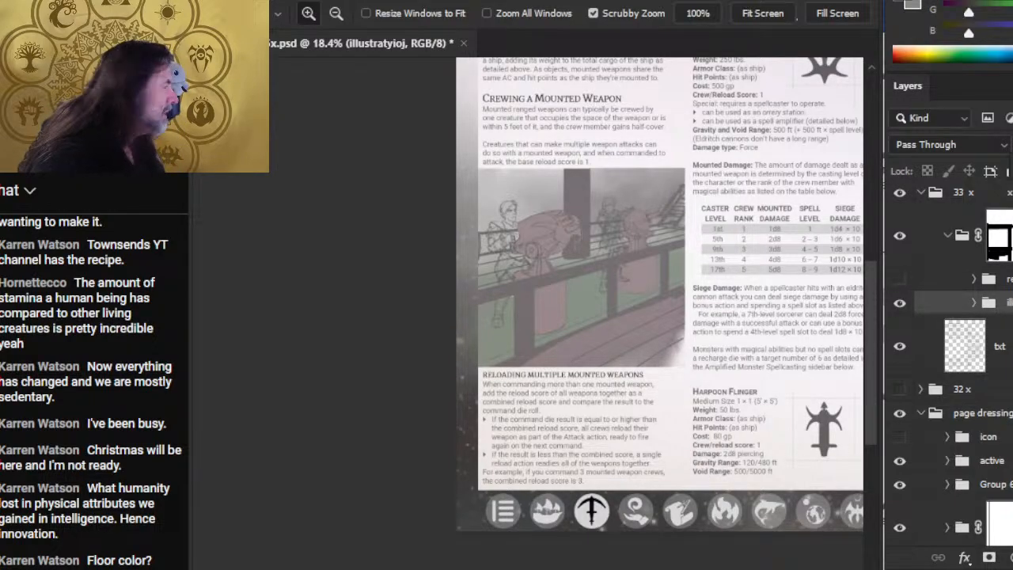
pyautogui.moveTo(846, 257); pyautogui.dragTo(556, 222)
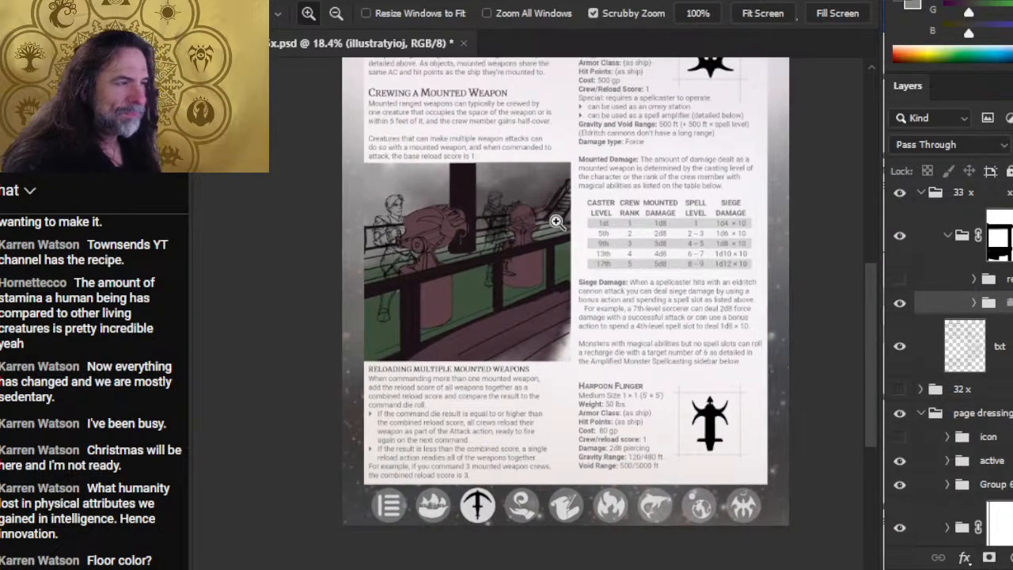
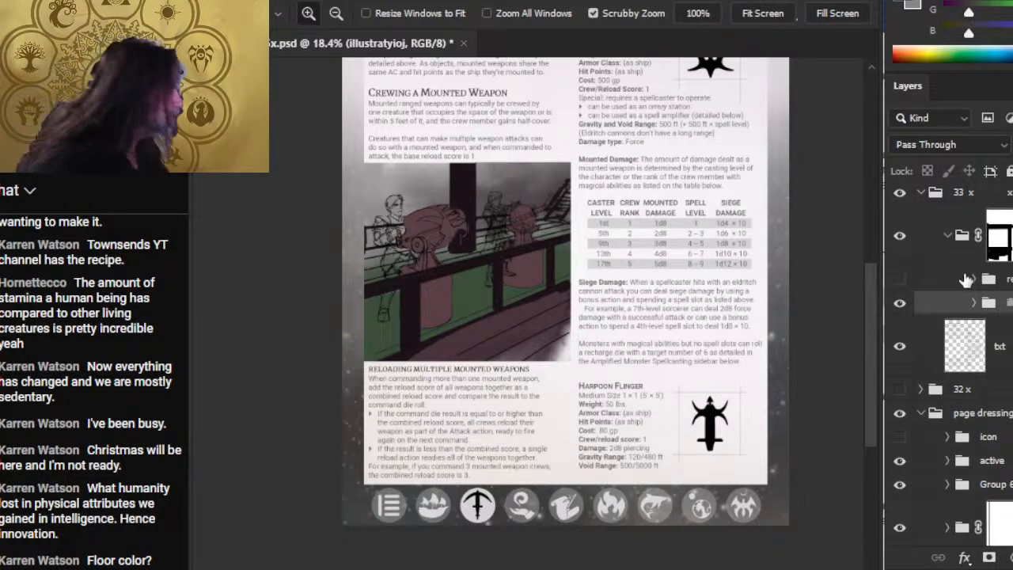
pyautogui.click(974, 303)
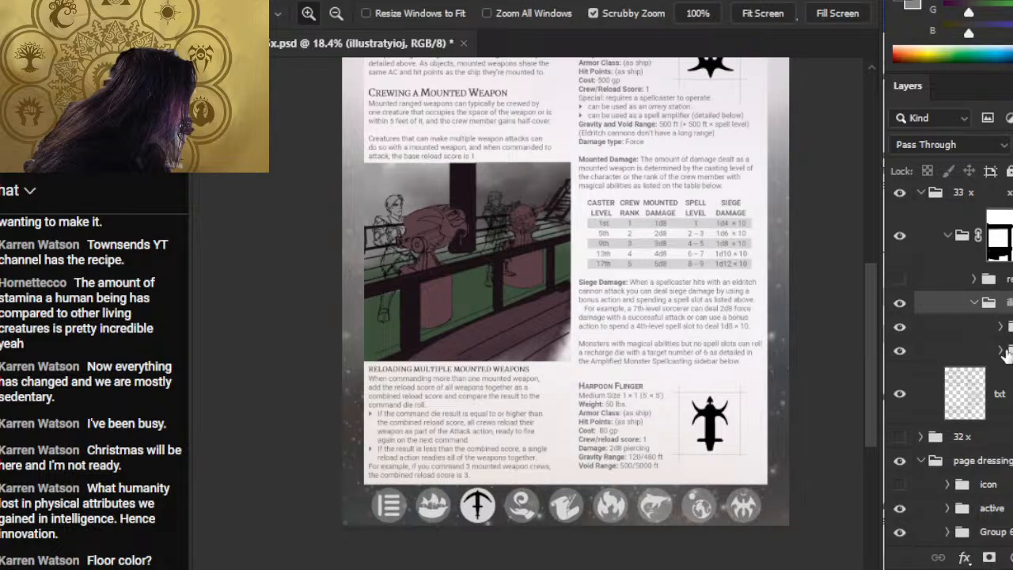
pyautogui.click(1001, 328)
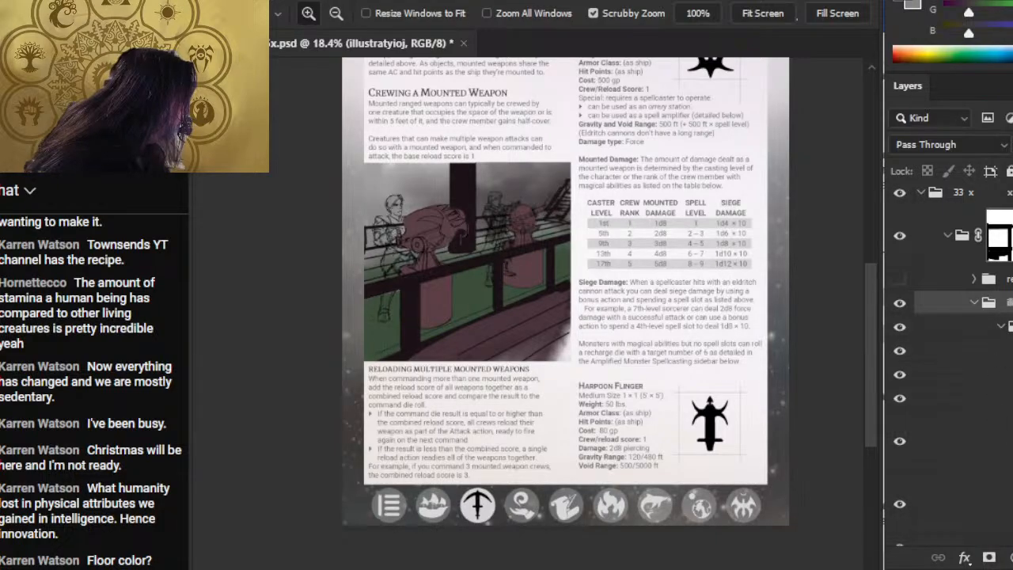
pyautogui.scroll(-3, 950, 317)
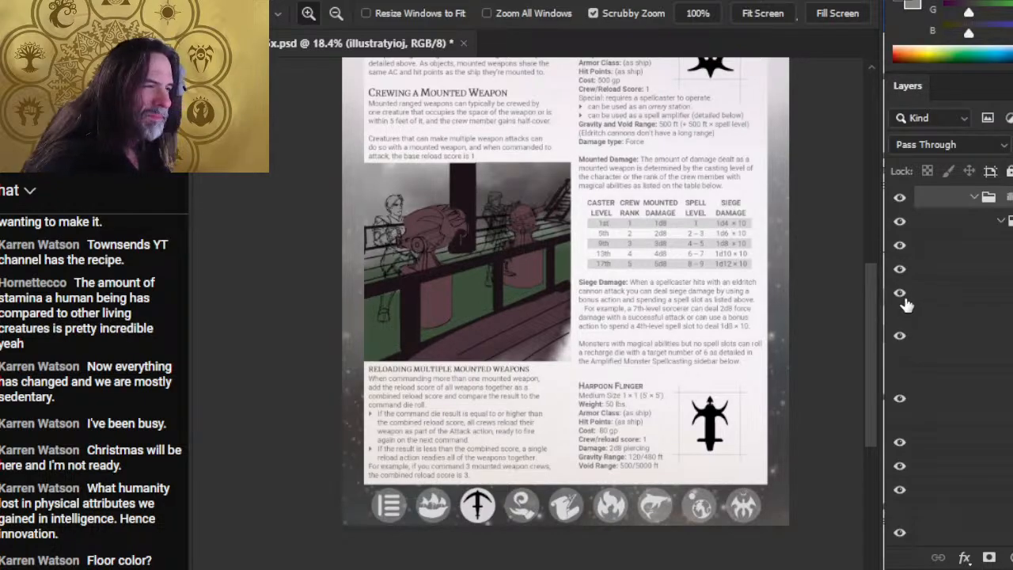
pyautogui.click(1011, 293)
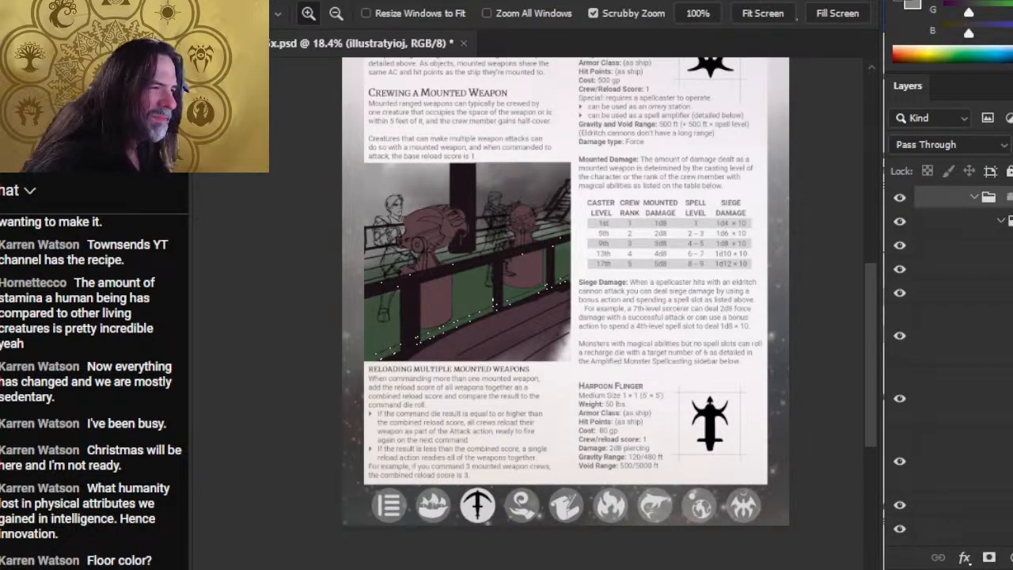
# Switch to the Lasso tool, and merge Layer 1177 down into Layer 1170, toggling the layers' visibility to check them.
pyautogui.press('l')
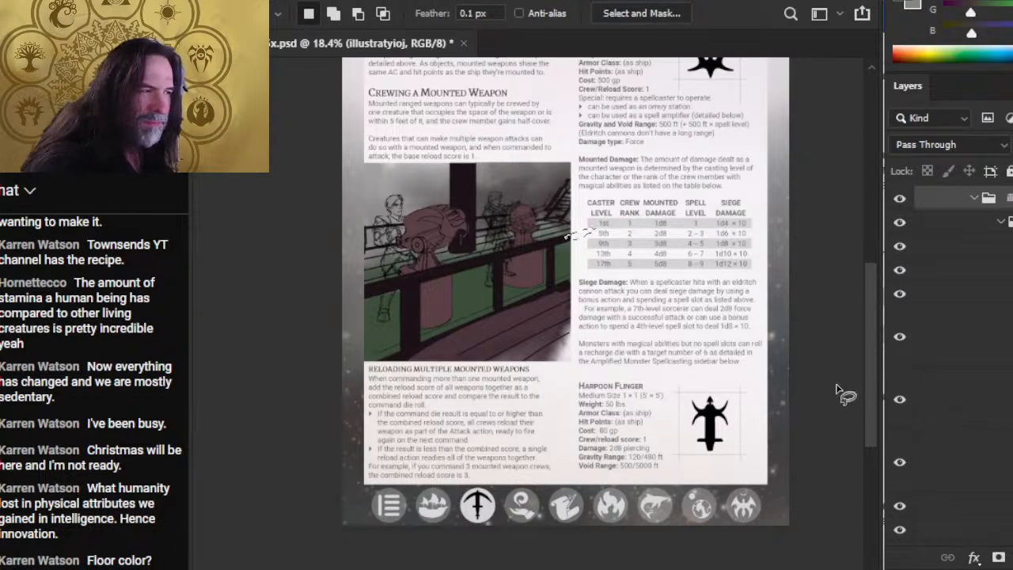
pyautogui.click(902, 463)
pyautogui.click(902, 463)
pyautogui.click(995, 403)
pyautogui.click(1003, 485)
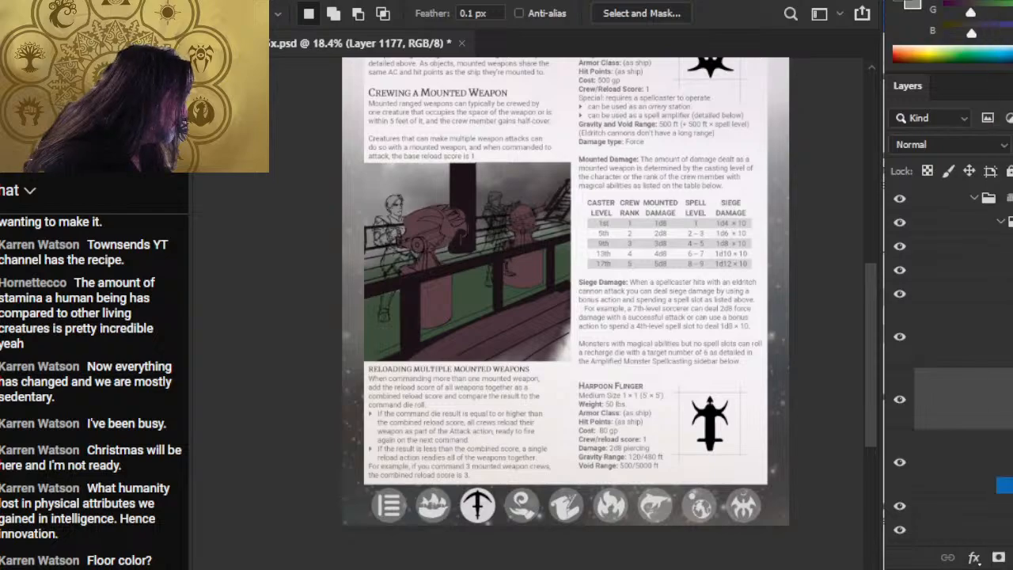
pyautogui.click(901, 404)
pyautogui.click(897, 402)
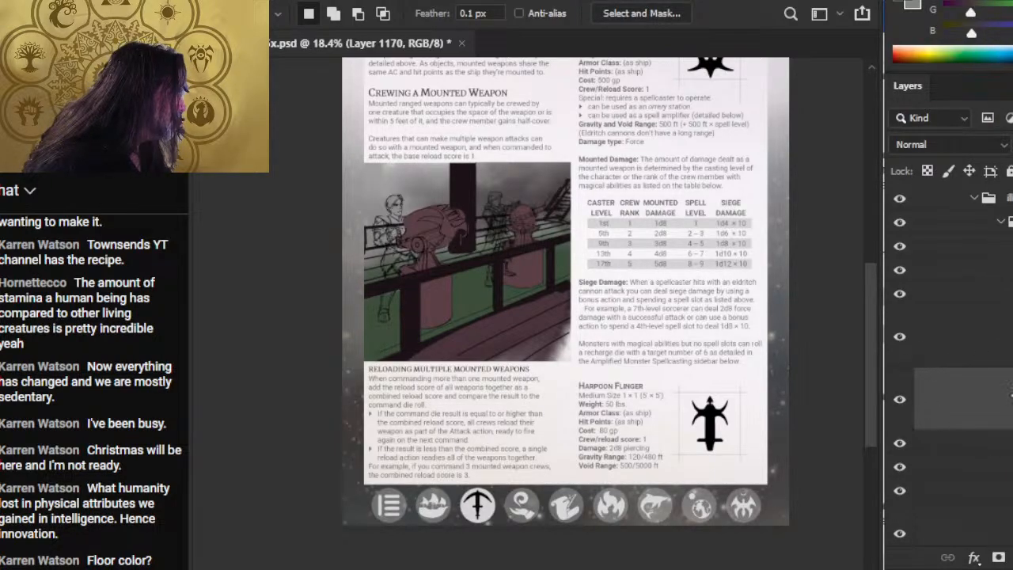
# Collapse the rail group and nest the third group beneath it into the group directly above, checking contents by toggling visibility.
pyautogui.click(922, 269)
pyautogui.click(902, 297)
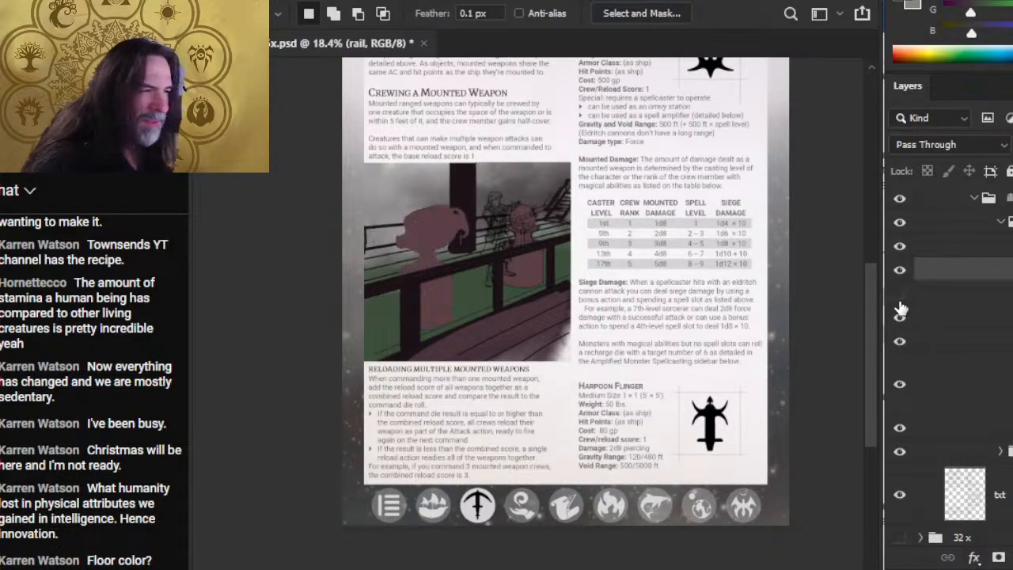
pyautogui.click(899, 296)
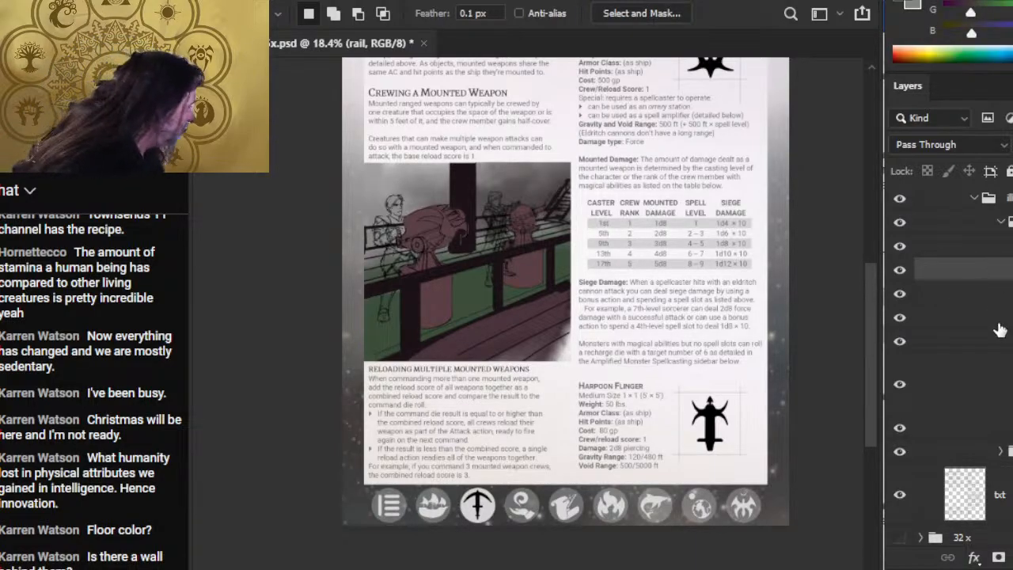
pyautogui.click(900, 342)
pyautogui.click(900, 341)
pyautogui.click(1011, 317)
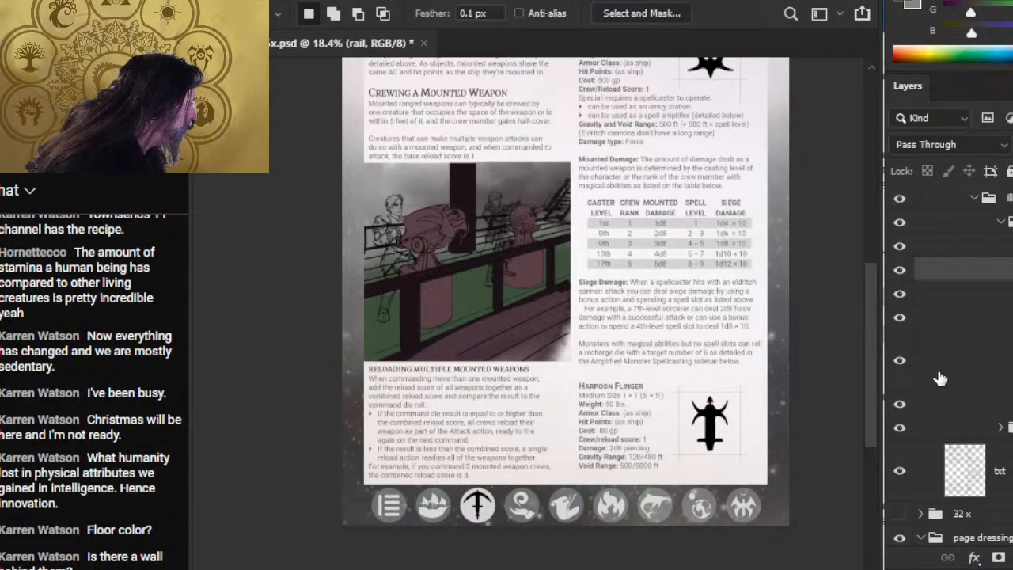
# Identify the cannon fill on Layer 1166 and its neighbours by toggling visibility, and move the background group directly beneath Layer 1166.
pyautogui.click(901, 361)
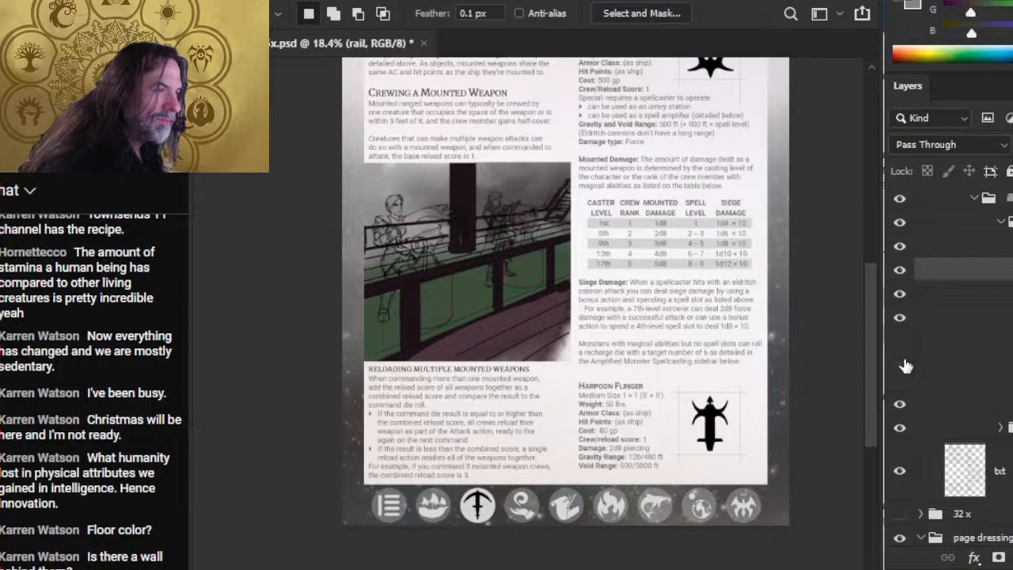
pyautogui.click(902, 362)
pyautogui.click(999, 356)
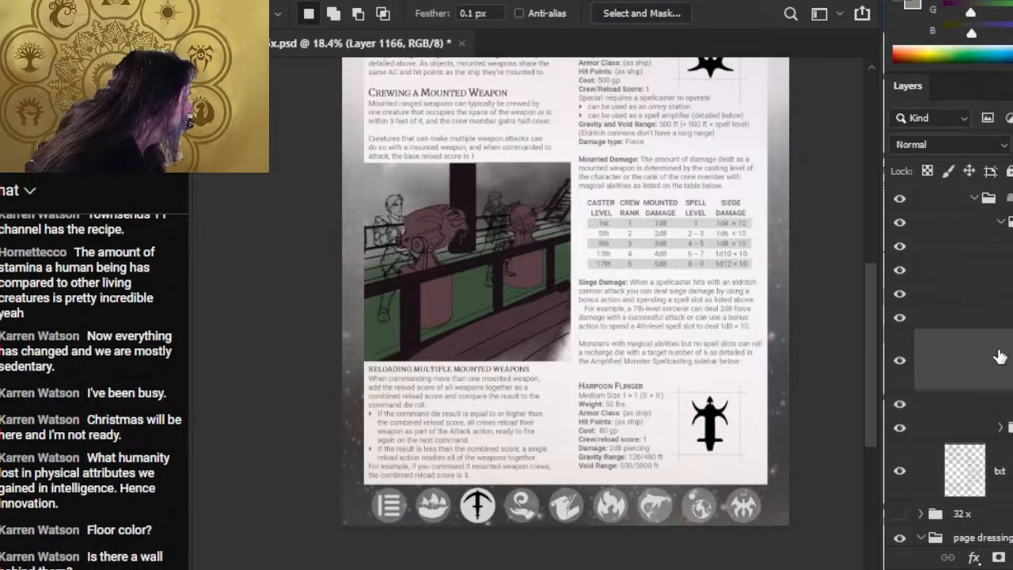
pyautogui.click(901, 409)
pyautogui.click(900, 406)
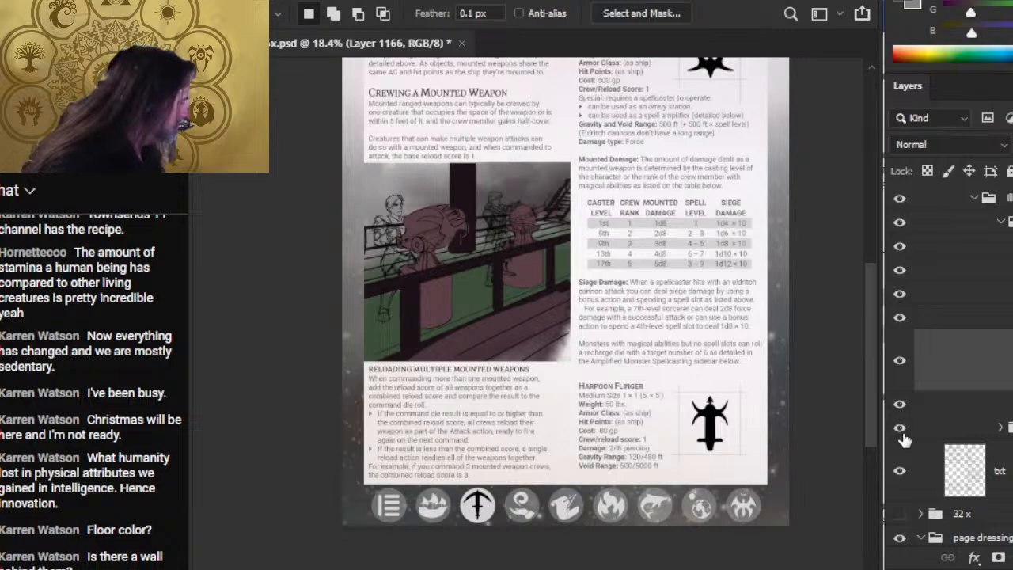
pyautogui.click(900, 428)
pyautogui.click(899, 428)
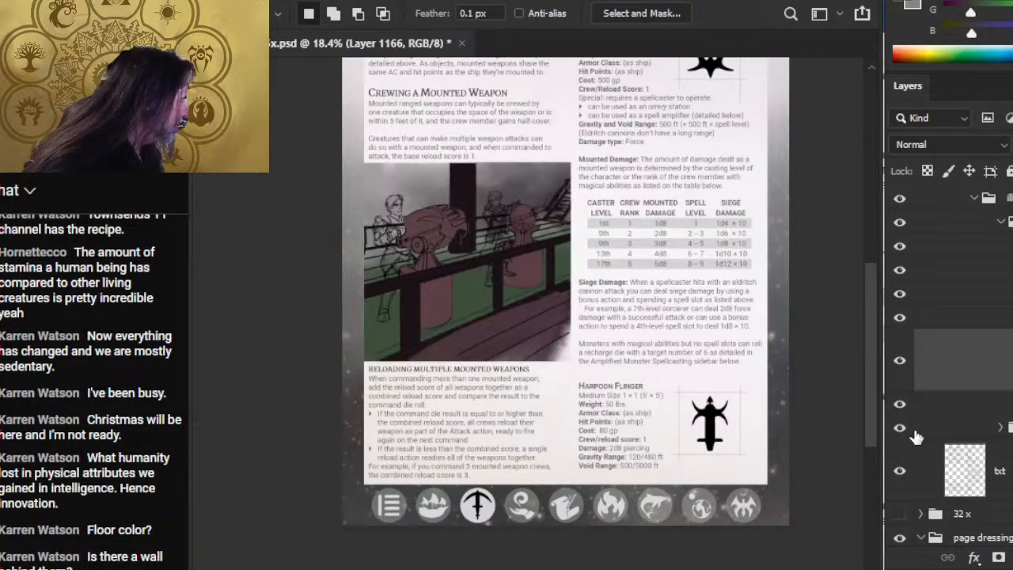
pyautogui.moveTo(940, 430); pyautogui.dragTo(931, 398)
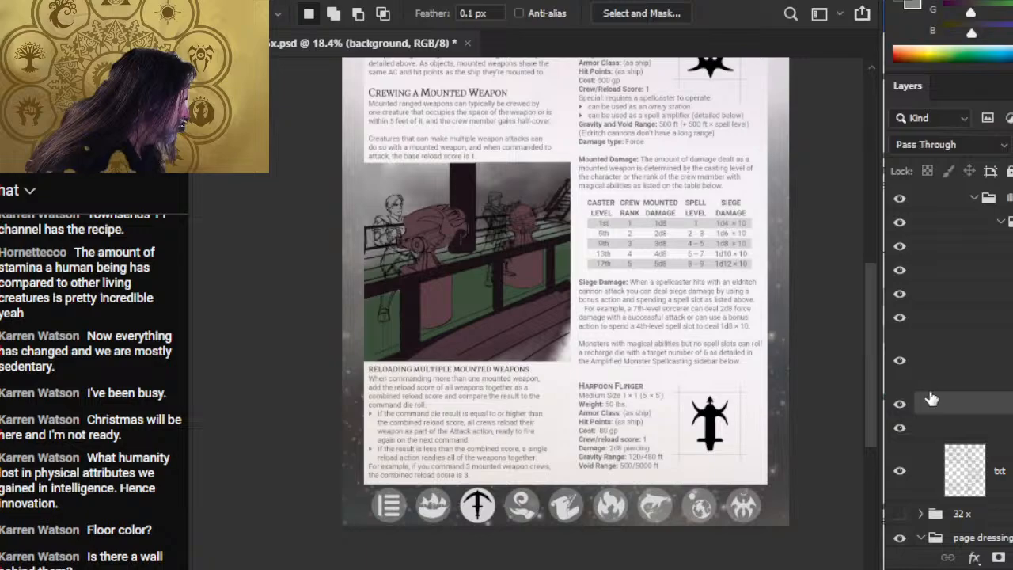
# Toggle the background group's visibility to check its contents, and collapse it within the gun deck group.
pyautogui.click(983, 453)
pyautogui.click(899, 428)
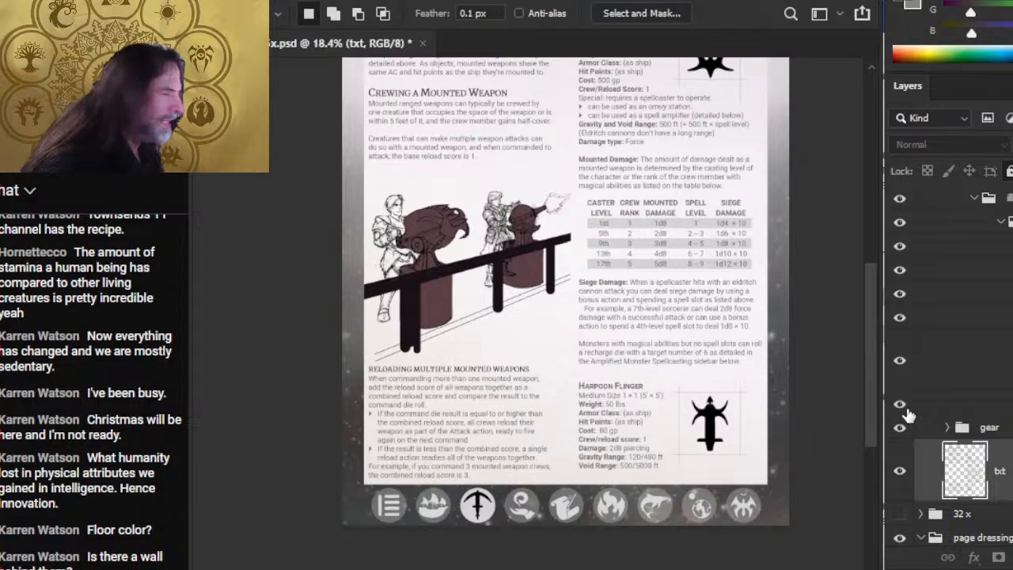
pyautogui.click(900, 405)
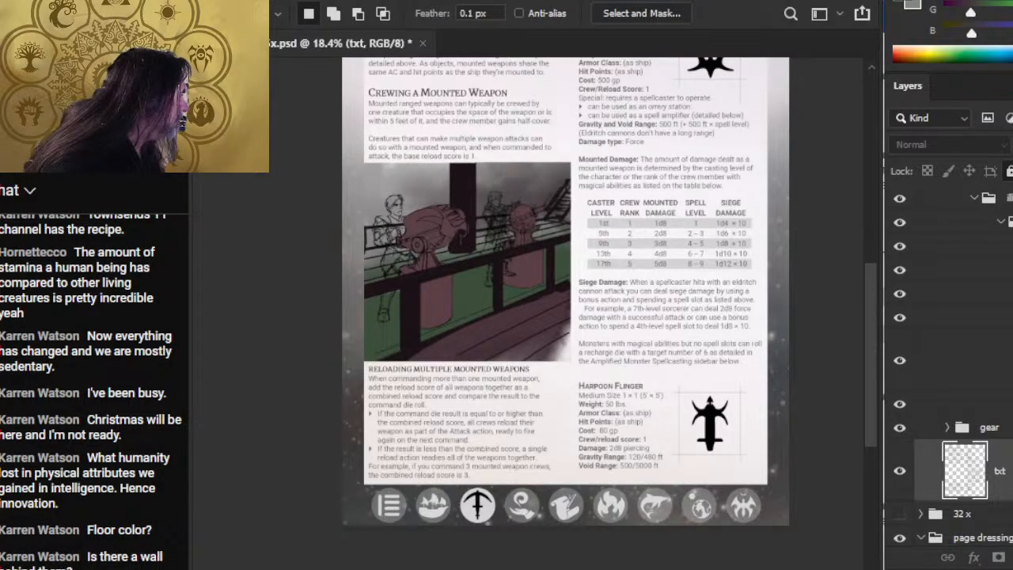
pyautogui.scroll(-3, 949, 356)
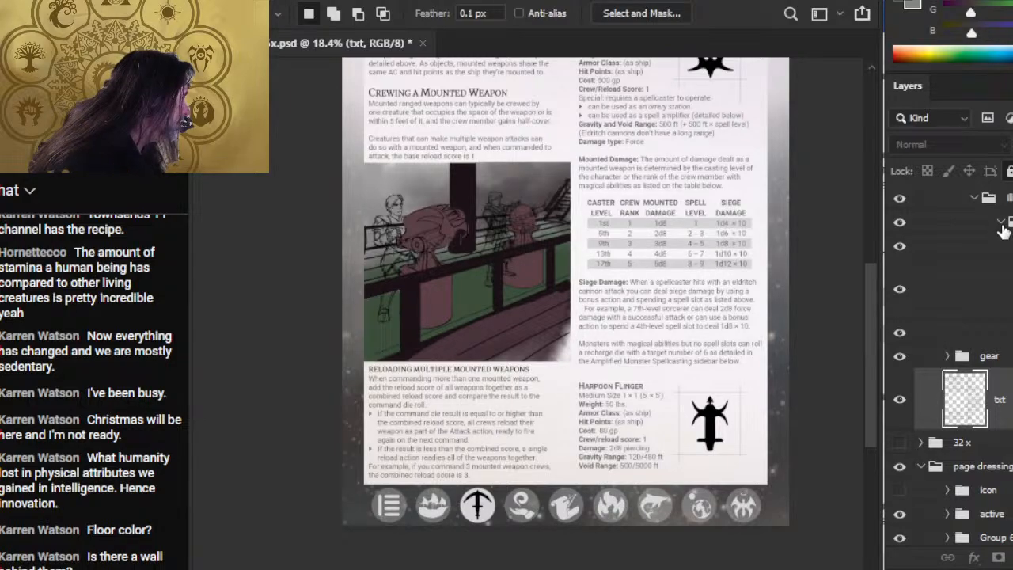
pyautogui.scroll(6, 950, 443)
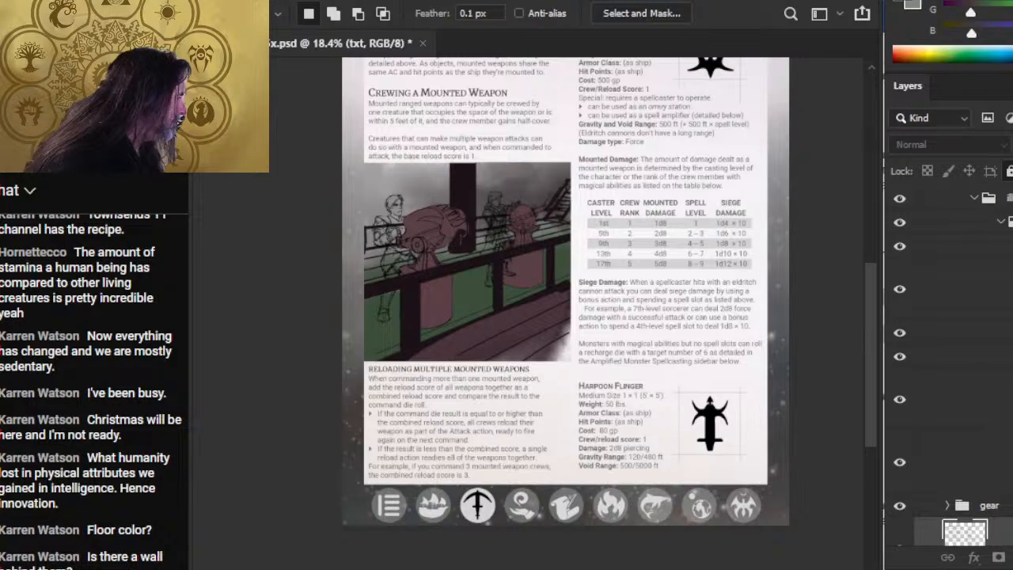
pyautogui.click(1001, 332)
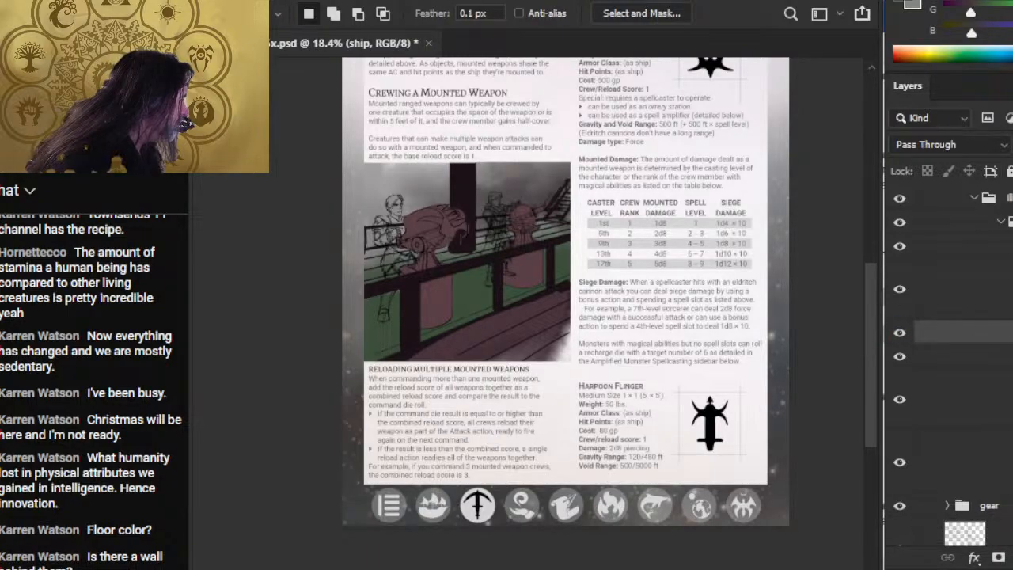
pyautogui.click(1012, 356)
pyautogui.moveTo(984, 329)
pyautogui.mouseDown()
pyautogui.moveTo(975, 305)
pyautogui.moveTo(985, 331)
pyautogui.mouseUp()
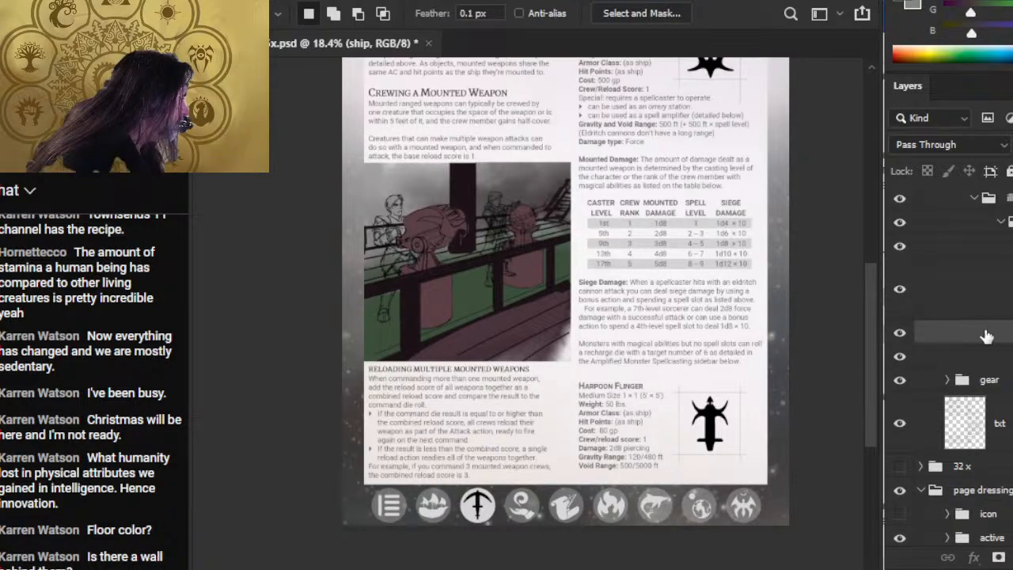
# Move the background group out of the gun deck group, placing it directly beneath gun deck inside the illustratyioj group.
pyautogui.click(1002, 225)
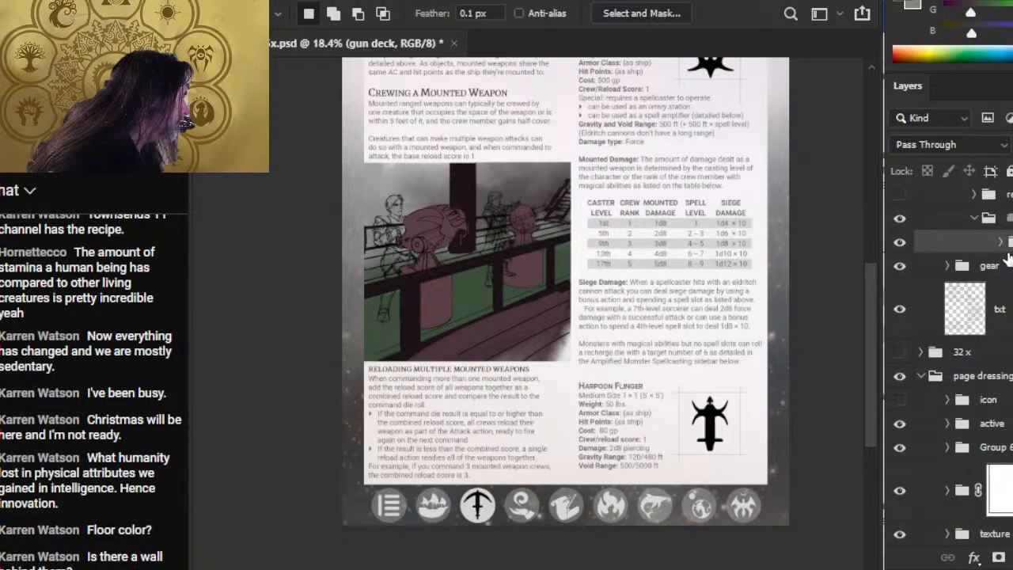
pyautogui.click(999, 241)
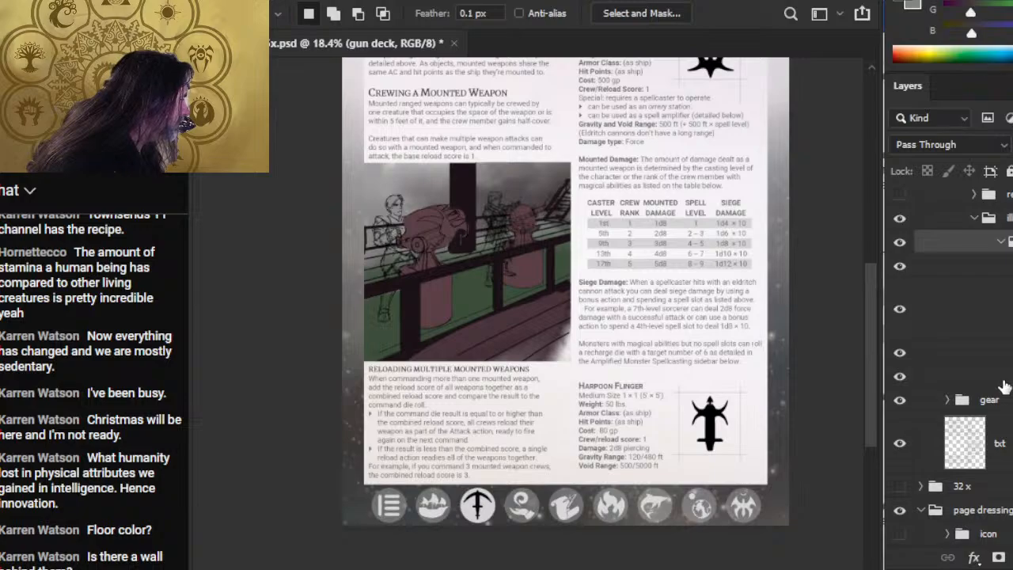
pyautogui.moveTo(1003, 385); pyautogui.dragTo(1003, 392)
pyautogui.click(981, 223)
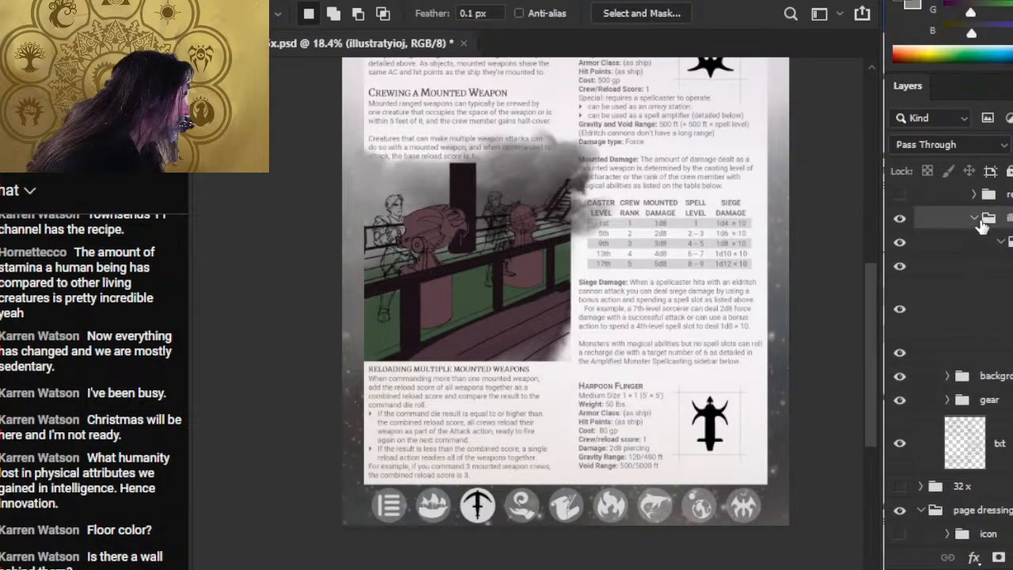
pyautogui.click(1001, 242)
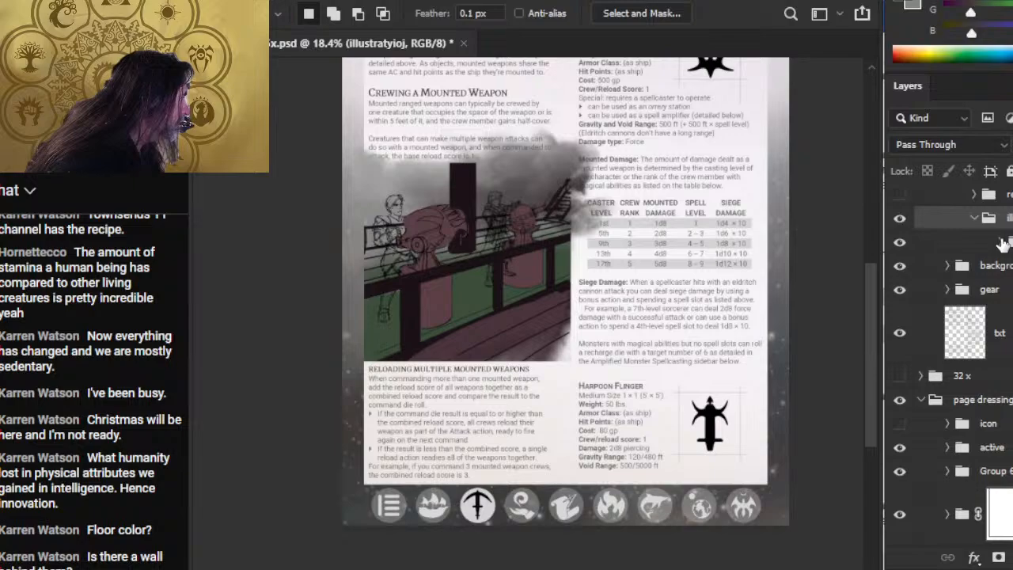
pyautogui.moveTo(1004, 272); pyautogui.dragTo(1003, 255)
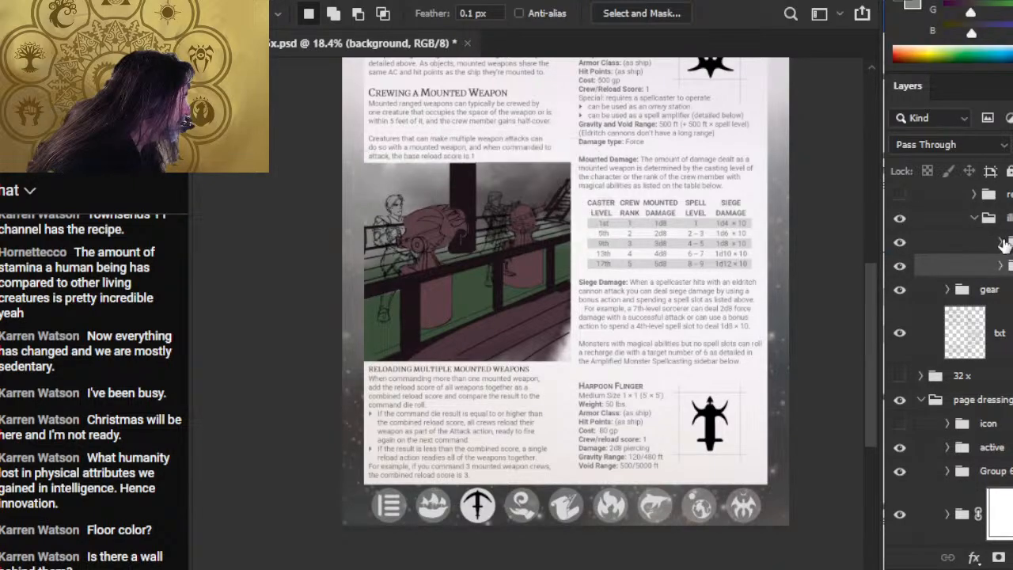
# Check which artwork the gun deck and background groups contain by toggling each group's visibility.
pyautogui.scroll(2, 1003, 245)
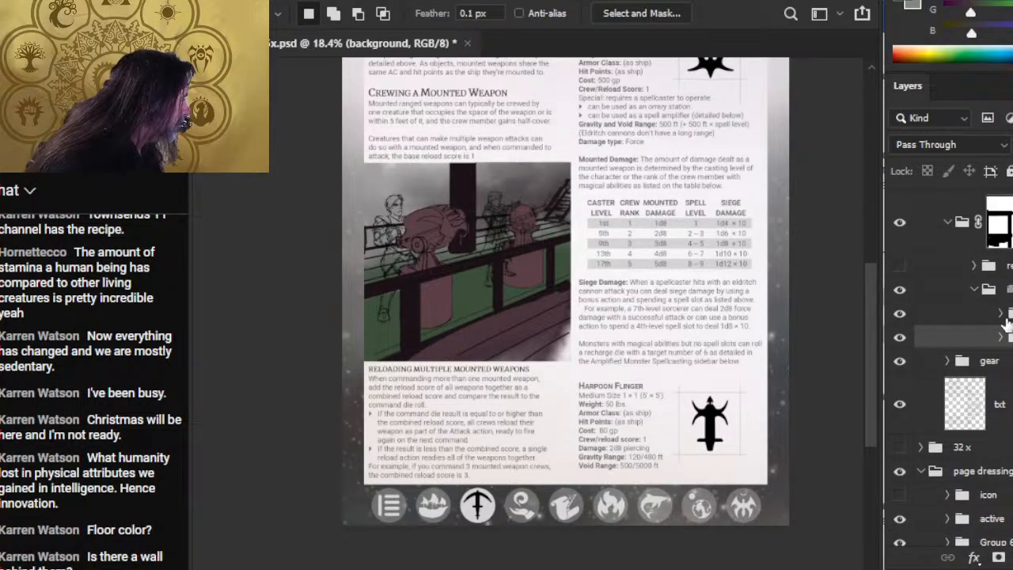
pyautogui.click(1004, 320)
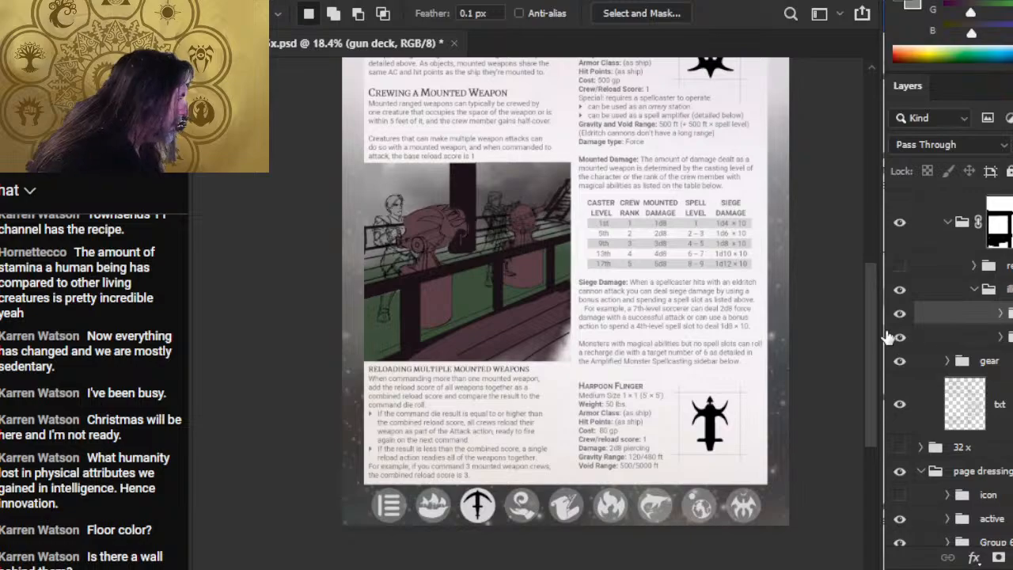
pyautogui.click(901, 312)
pyautogui.click(900, 314)
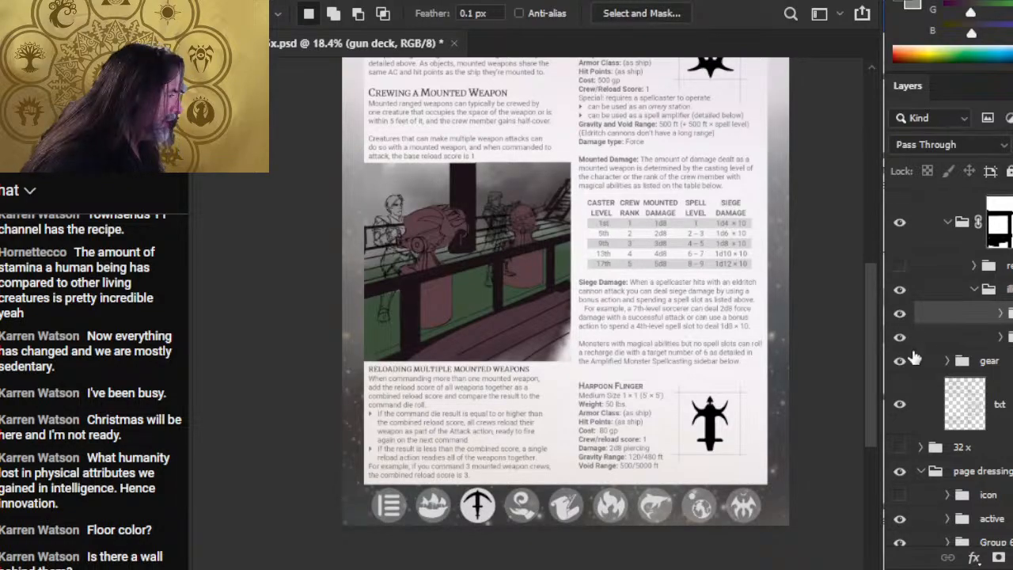
pyautogui.click(900, 336)
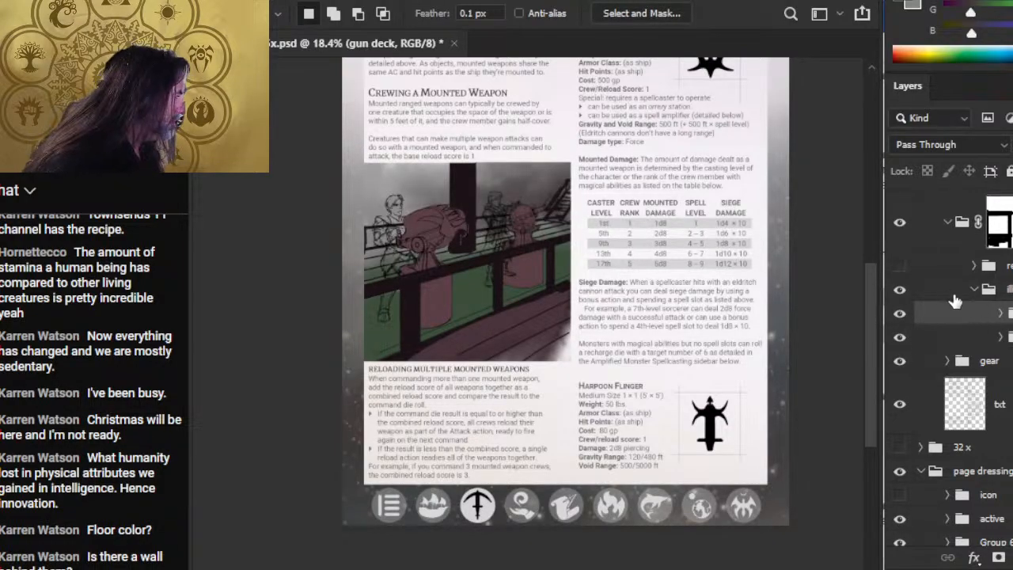
# Show the ref group, and move the layer mask from the outer illustration group to its illustratyioj subgroup.
pyautogui.click(901, 266)
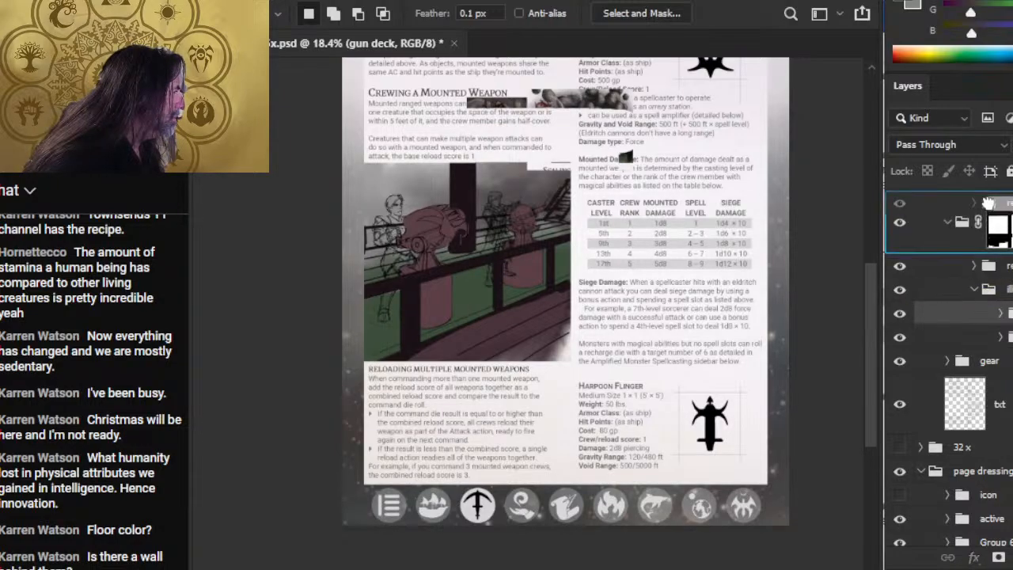
pyautogui.click(918, 266)
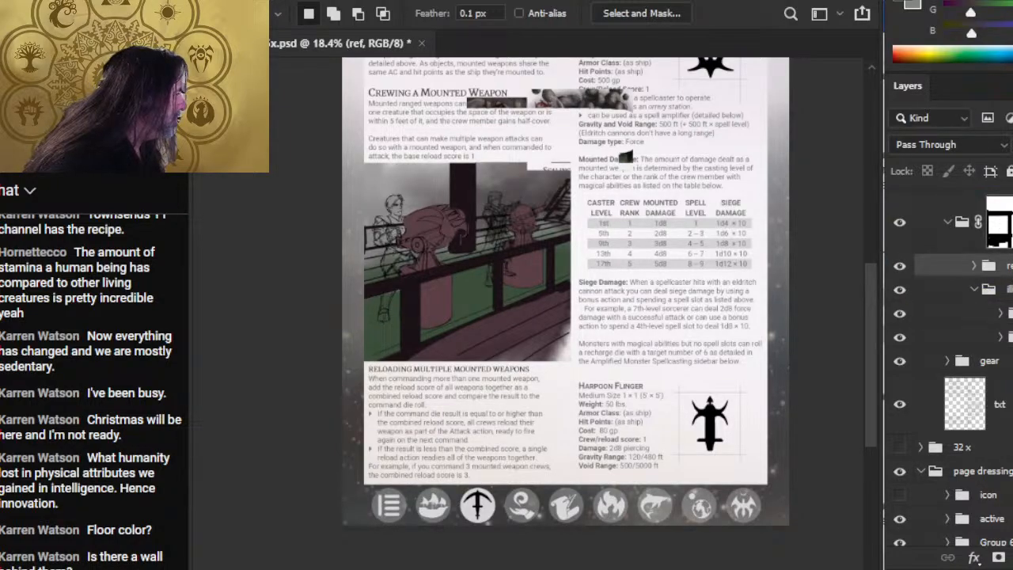
pyautogui.moveTo(1006, 241); pyautogui.dragTo(1006, 290)
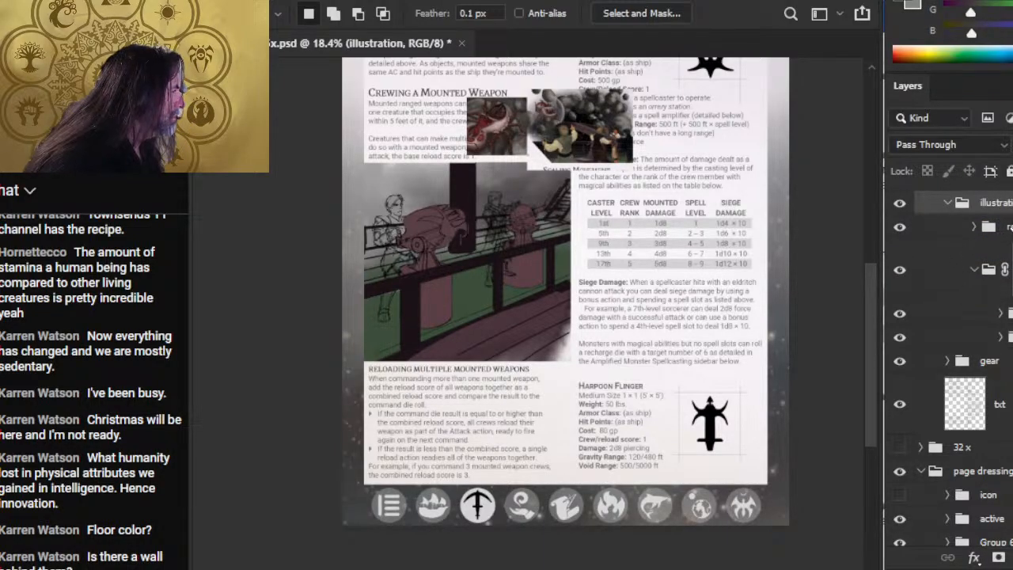
# Select the ref group and move its reference images slightly up and left on the page.
pyautogui.click(974, 231)
pyautogui.press('v')
pyautogui.moveTo(640, 227); pyautogui.dragTo(622, 195)
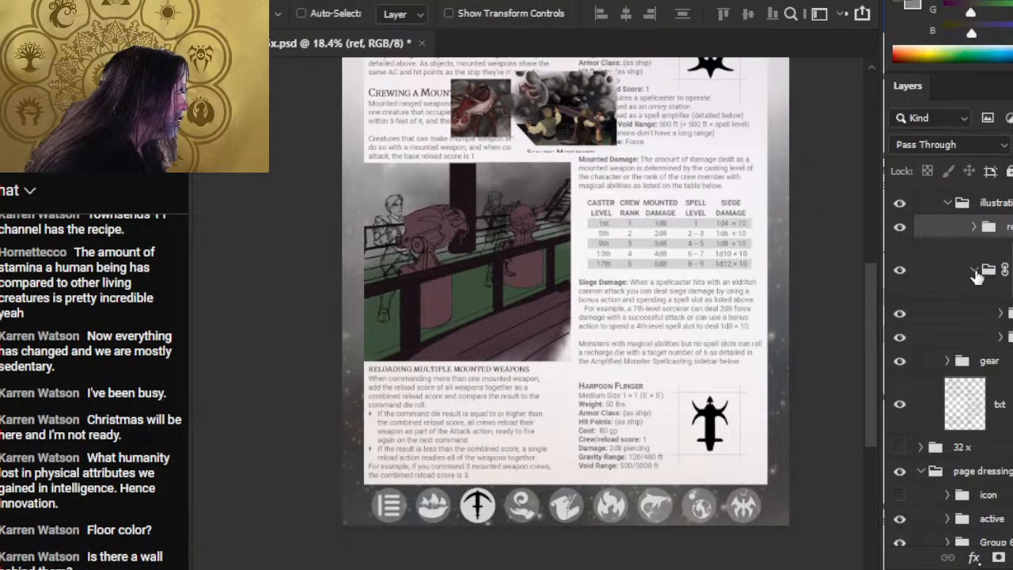
# Expand the gun deck group and its ship subgroup, and select the mast on Layer 1174.
pyautogui.click(1000, 338)
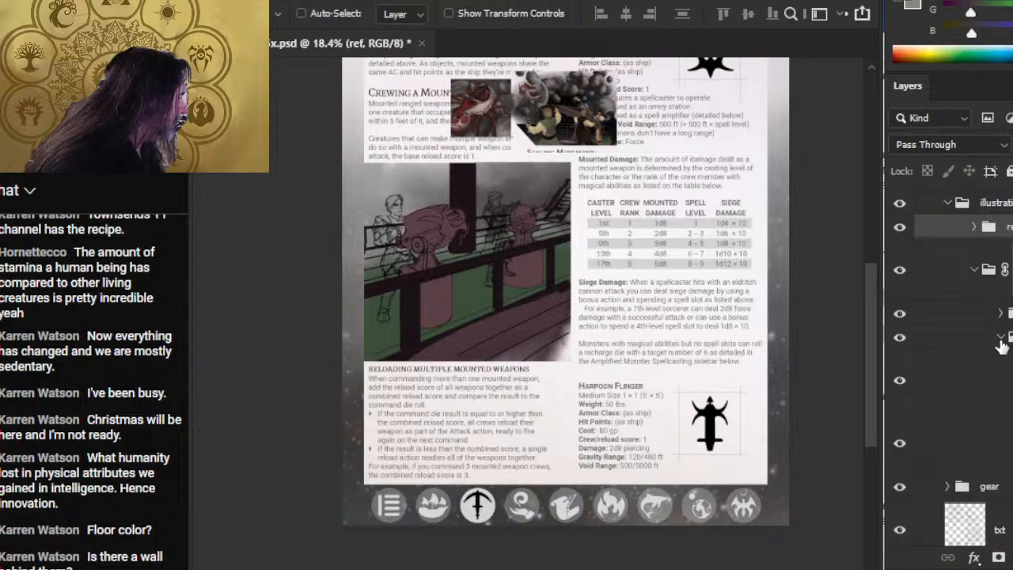
pyautogui.click(1000, 338)
pyautogui.click(1000, 315)
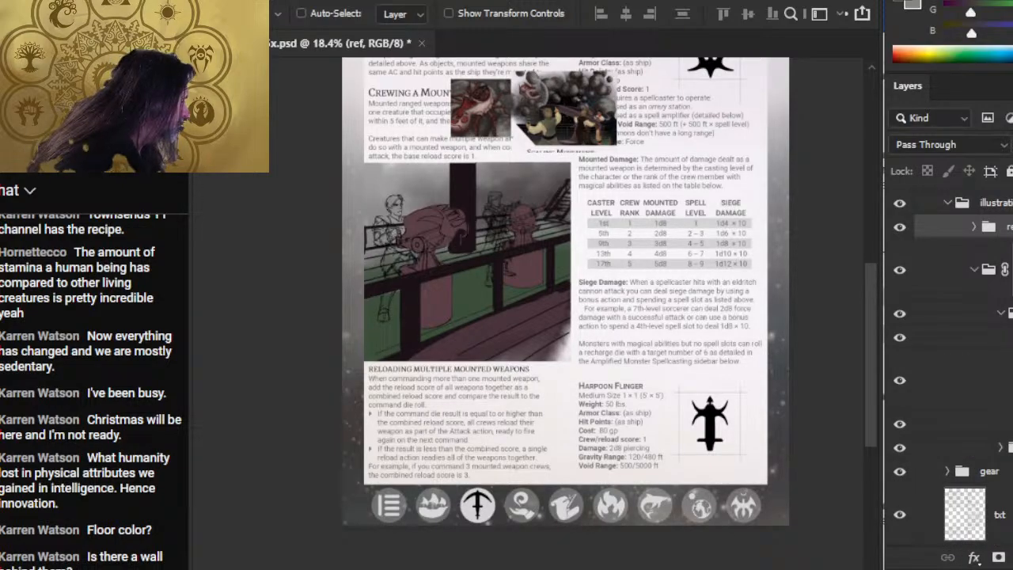
pyautogui.click(1012, 423)
pyautogui.scroll(-3, 988, 388)
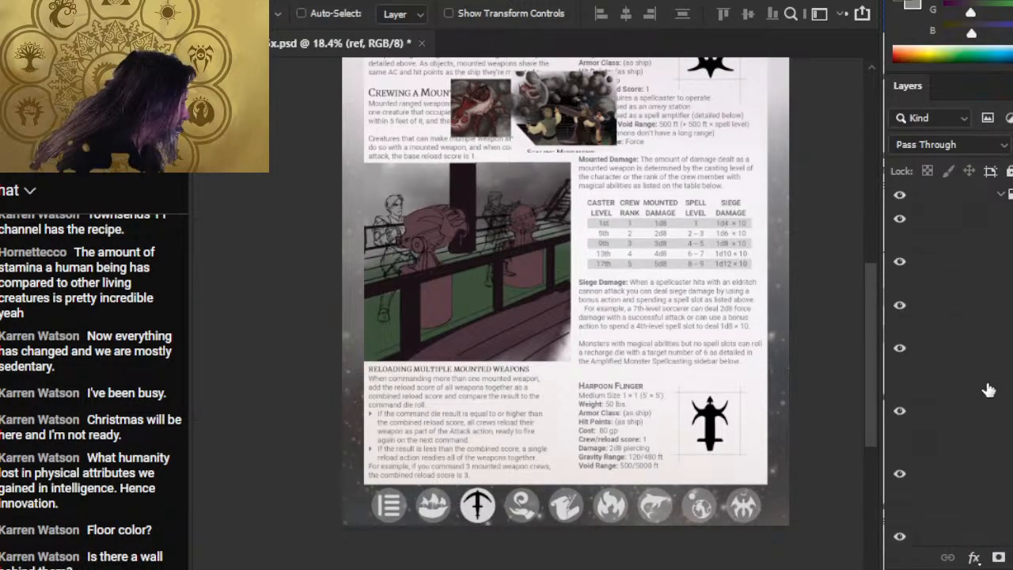
pyautogui.click(1001, 442)
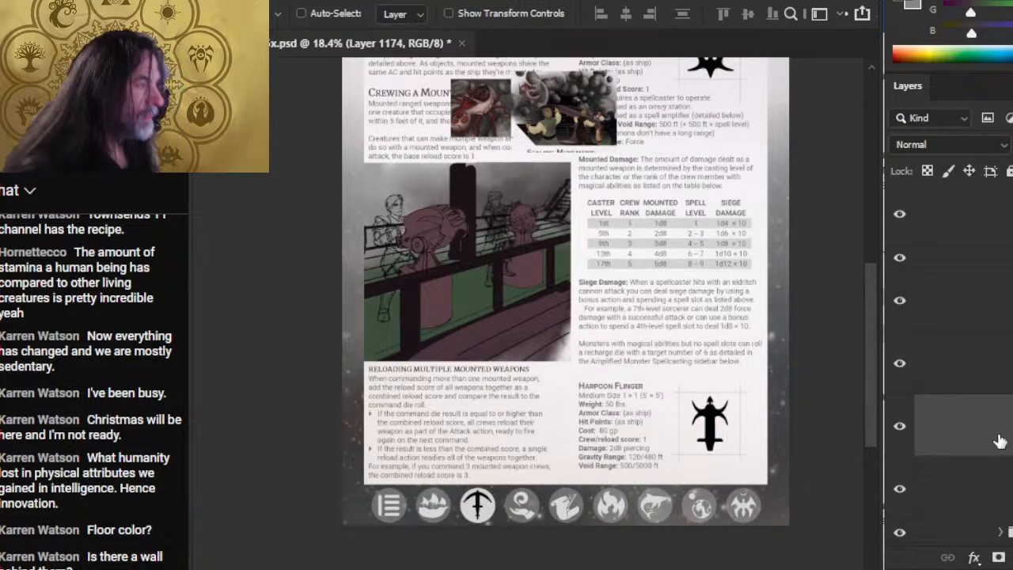
# Enlarge the mast on Layer 1174 slightly with Free Transform, and nudge it to the left.
pyautogui.press('l')
pyautogui.rightClick(619, 204)
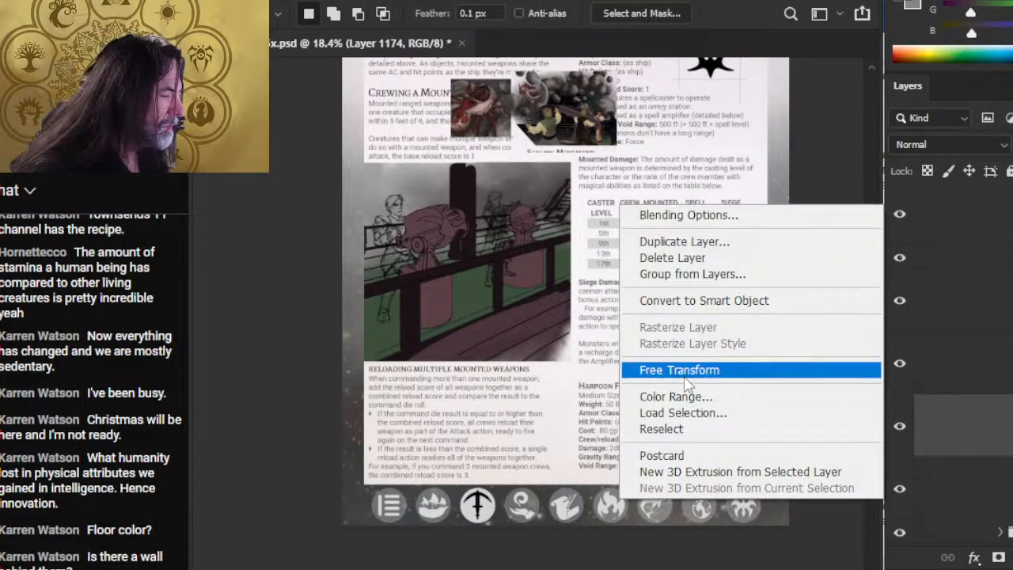
pyautogui.click(685, 377)
pyautogui.moveTo(448, 210)
pyautogui.mouseDown()
pyautogui.moveTo(429, 210)
pyautogui.moveTo(444, 202)
pyautogui.mouseUp()
pyautogui.press('Return')
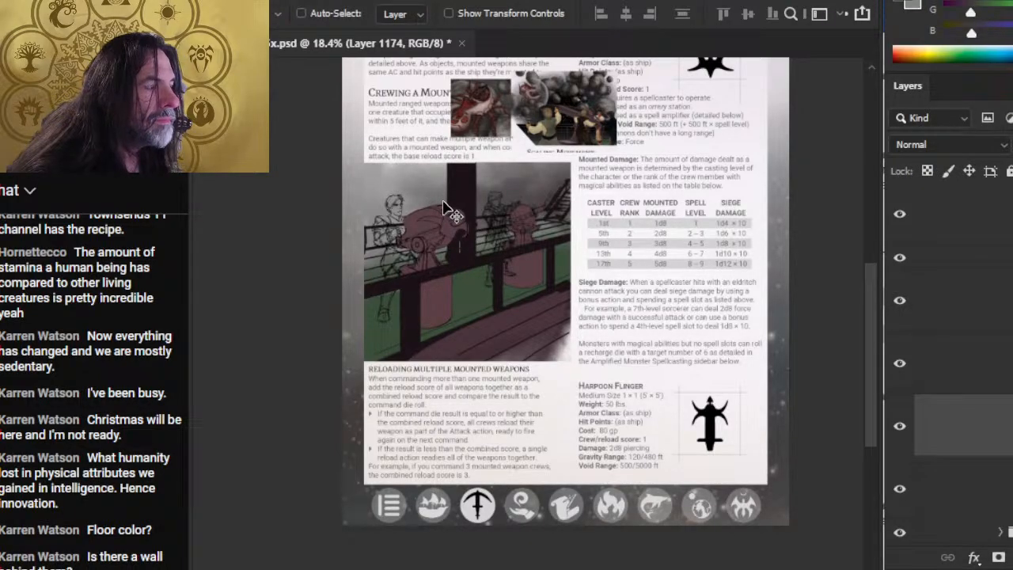
pyautogui.hotkey('shift', 'Left')
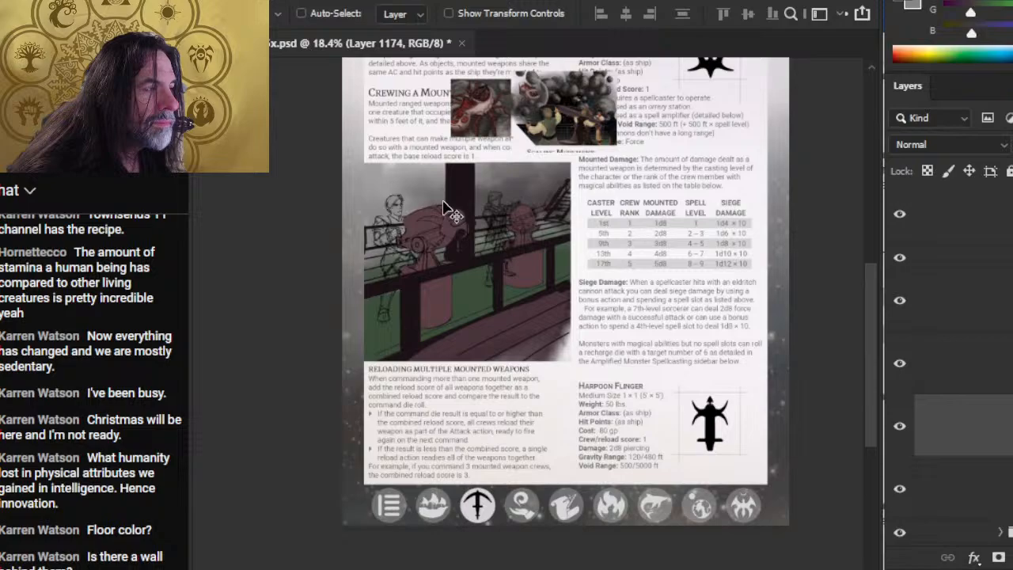
# Scale the mast to about 125.5% with Free Transform, and shift it slightly up and left.
pyautogui.press('m')
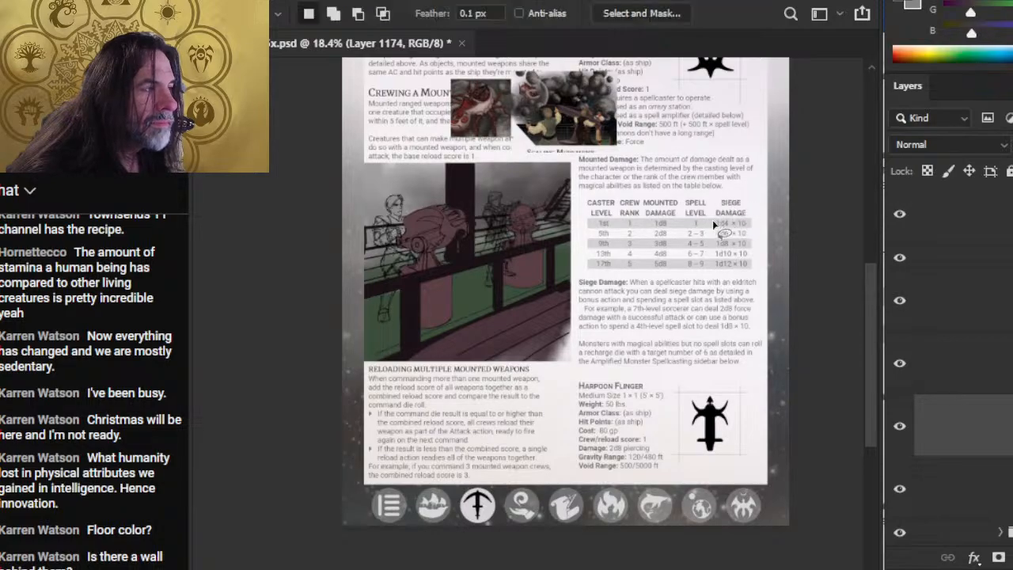
pyautogui.rightClick(714, 220)
pyautogui.click(759, 388)
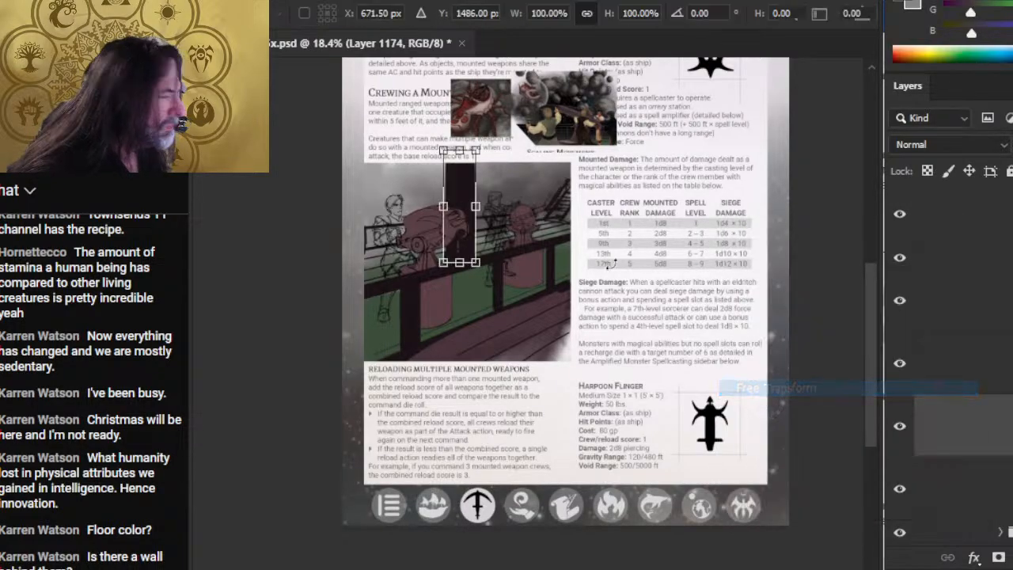
pyautogui.moveTo(443, 149); pyautogui.dragTo(433, 132)
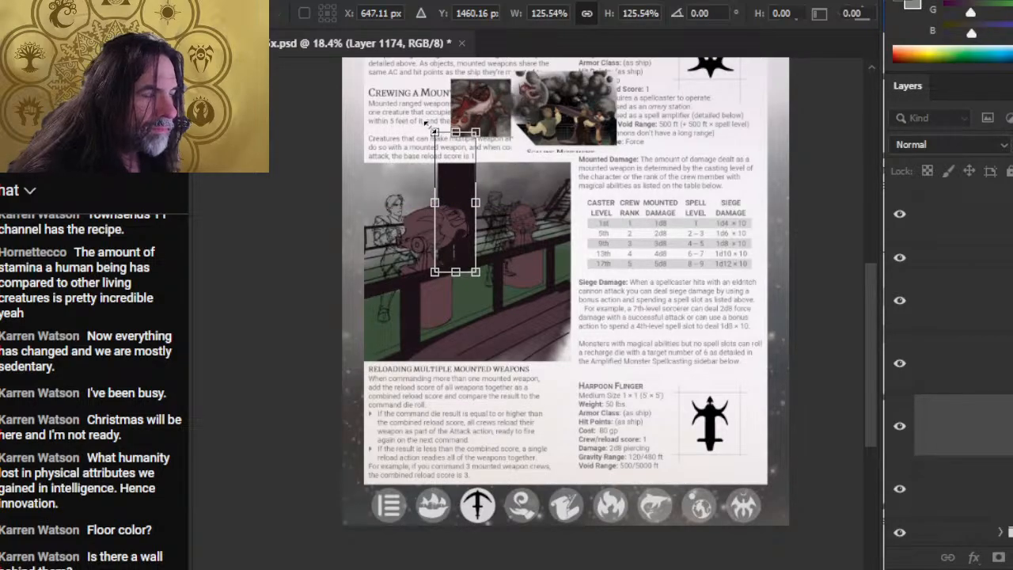
pyautogui.press('Return')
pyautogui.press('v')
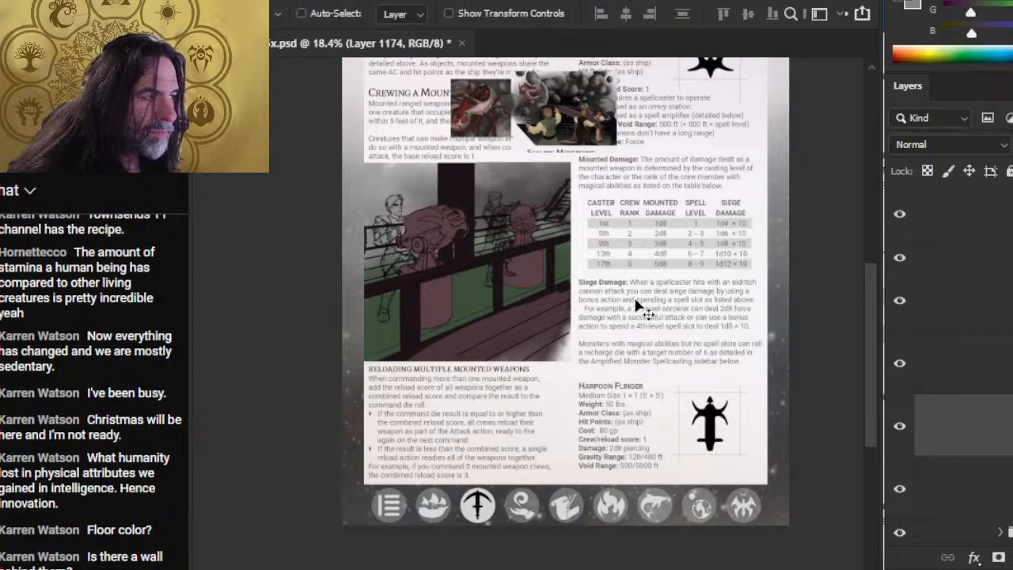
pyautogui.moveTo(559, 299); pyautogui.dragTo(589, 285)
pyautogui.moveTo(575, 330)
pyautogui.mouseDown()
pyautogui.moveTo(575, 307)
pyautogui.moveTo(578, 317)
pyautogui.mouseUp()
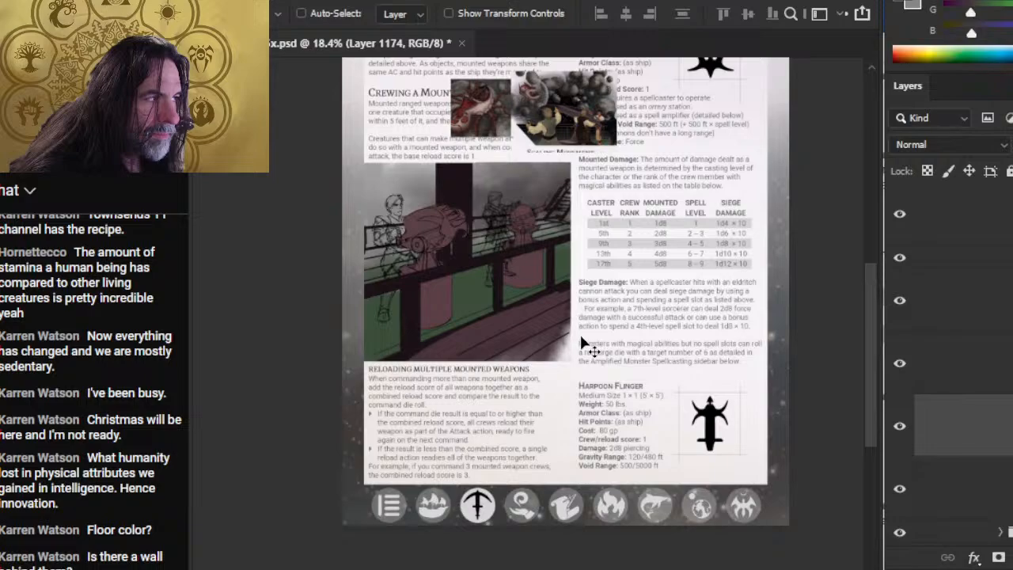
# Scale the mast down to about 93.3% with Free Transform, keeping its left edge in place.
pyautogui.rightClick(518, 283)
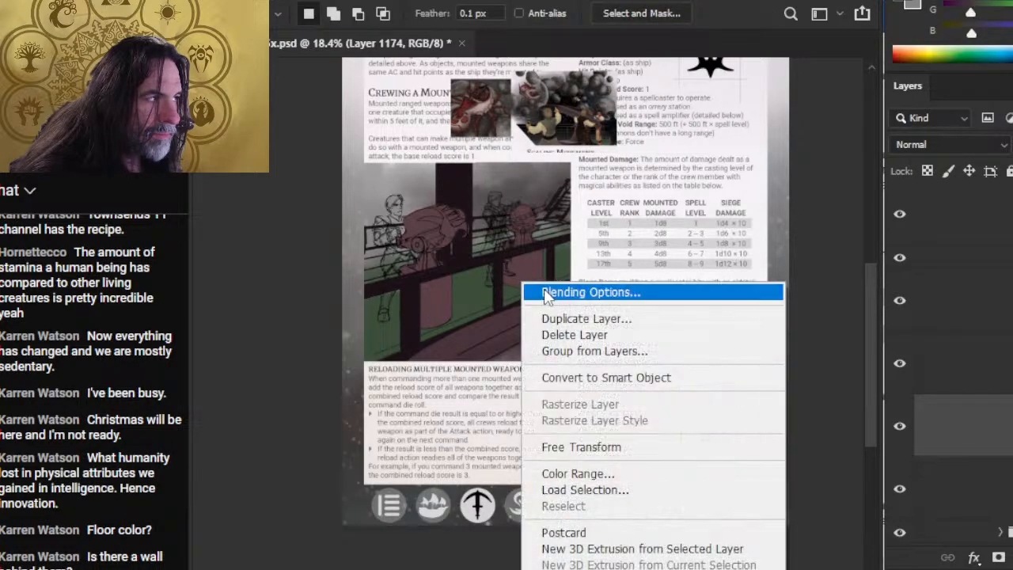
pyautogui.click(569, 447)
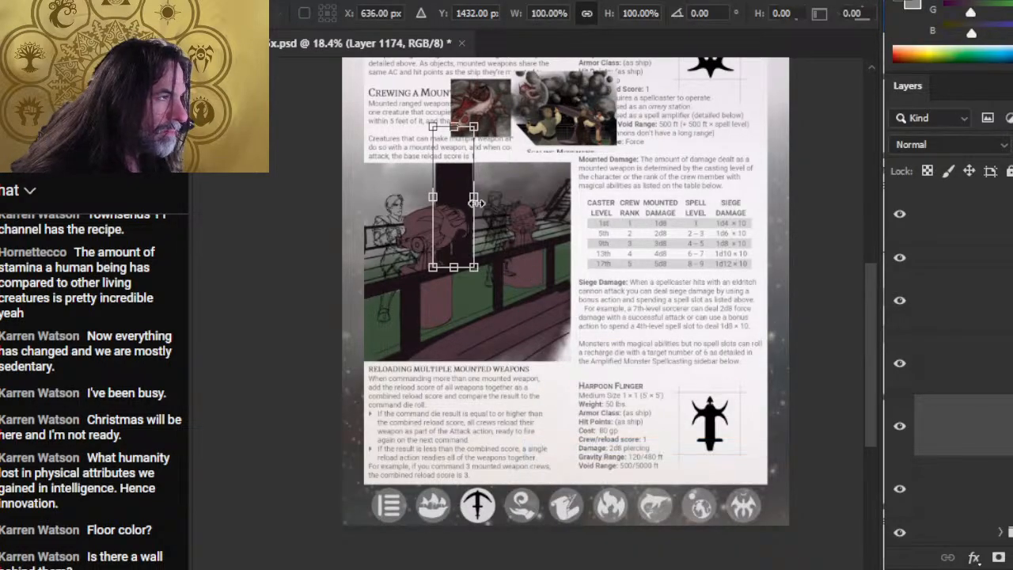
pyautogui.moveTo(473, 201); pyautogui.dragTo(472, 197)
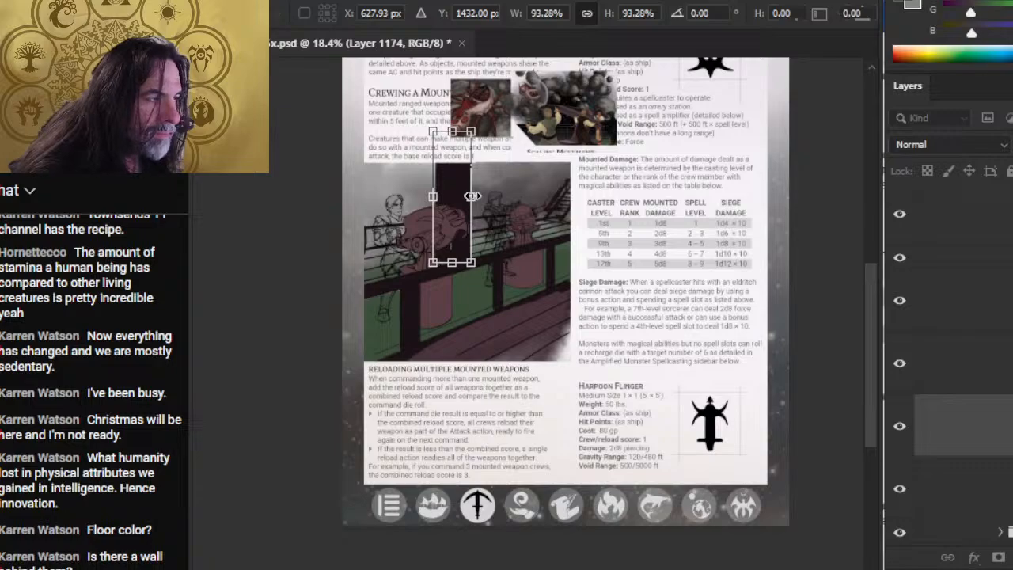
pyautogui.press('Return')
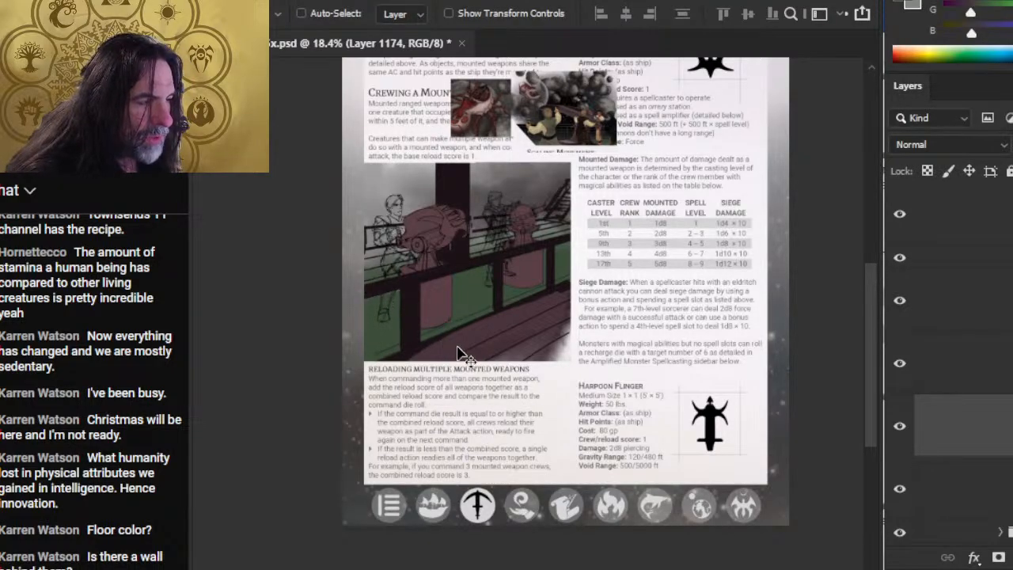
# Toggle the visibility of the ship group's layers one at a time to identify which part of the gun-deck illustration each holds.
pyautogui.click(900, 490)
pyautogui.click(899, 489)
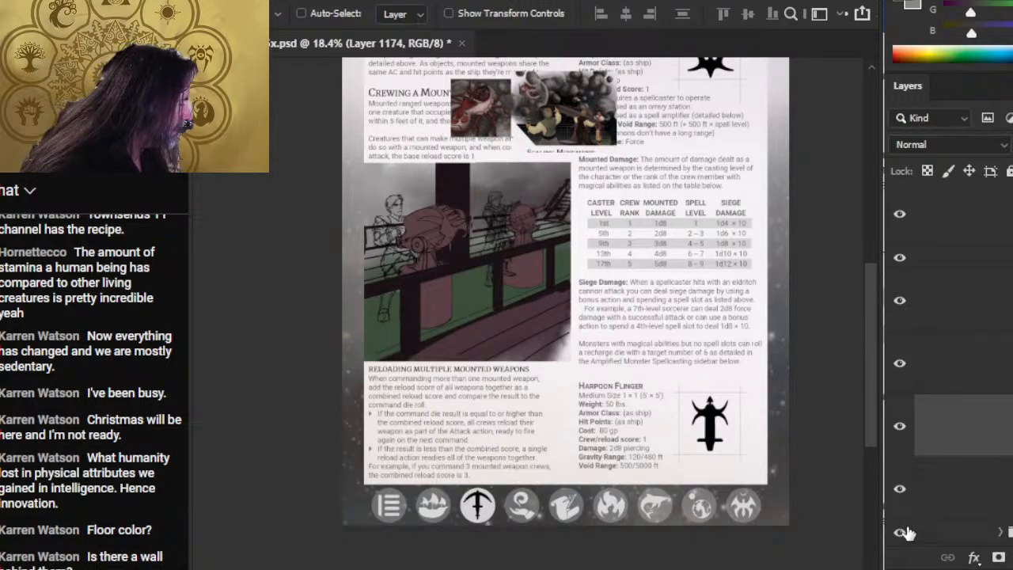
pyautogui.click(904, 531)
pyautogui.click(901, 517)
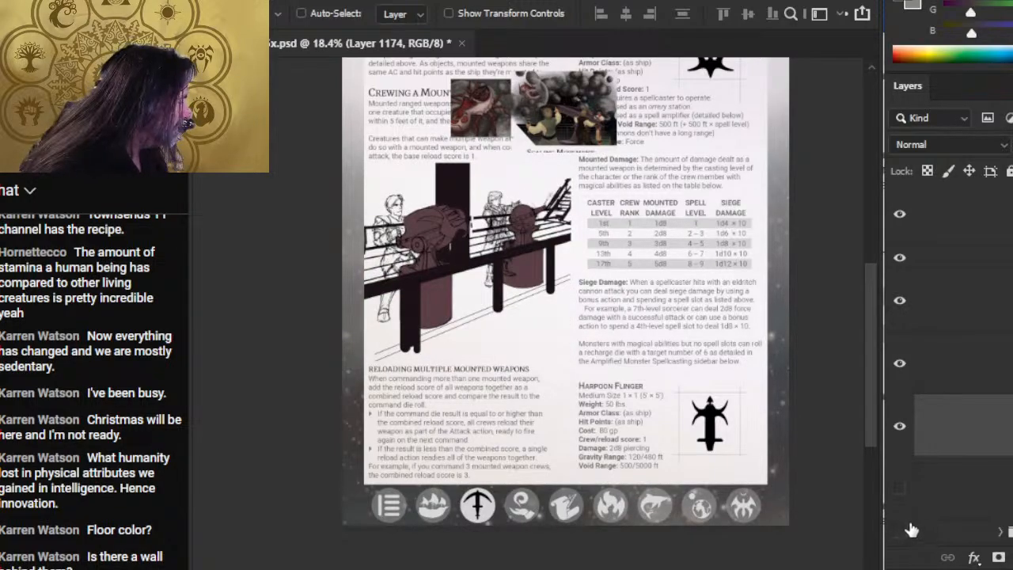
pyautogui.click(906, 529)
pyautogui.click(904, 491)
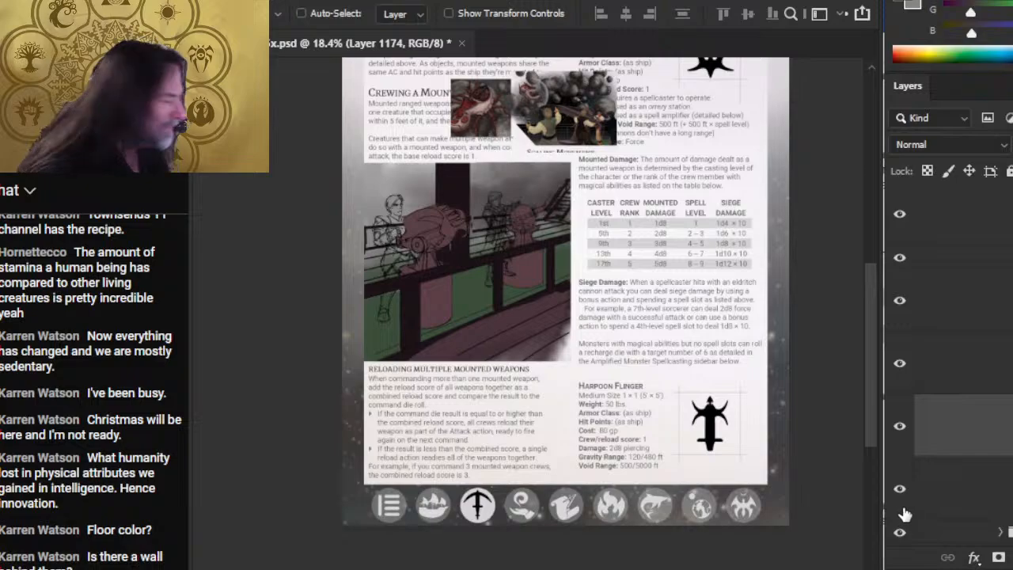
pyautogui.click(902, 375)
pyautogui.click(899, 373)
pyautogui.click(903, 302)
pyautogui.click(906, 305)
# Move the mast on Layer 1174 directly above Layer 1176 in the ship group, and check what the layer beneath it holds.
pyautogui.click(961, 316)
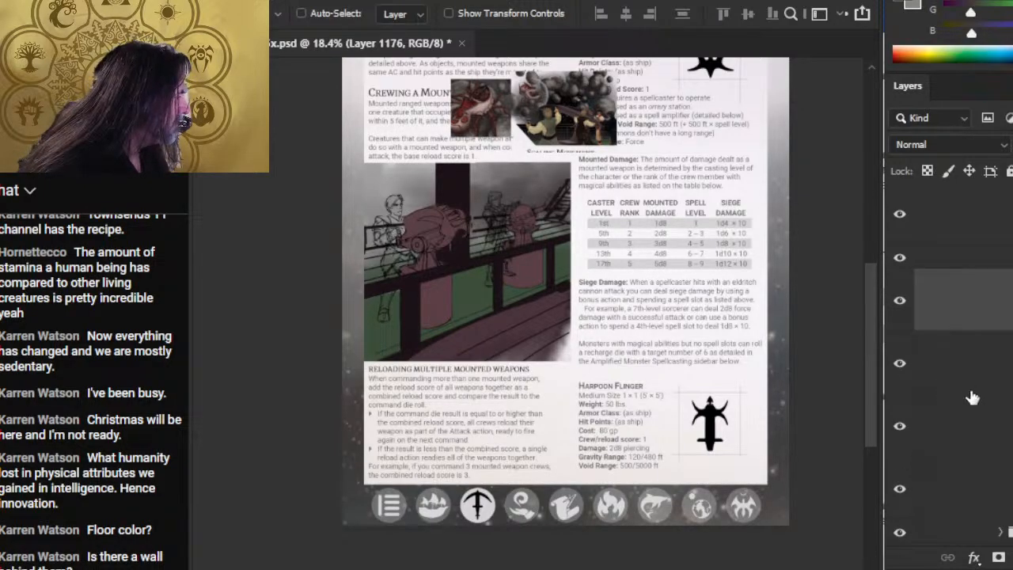
pyautogui.click(903, 374)
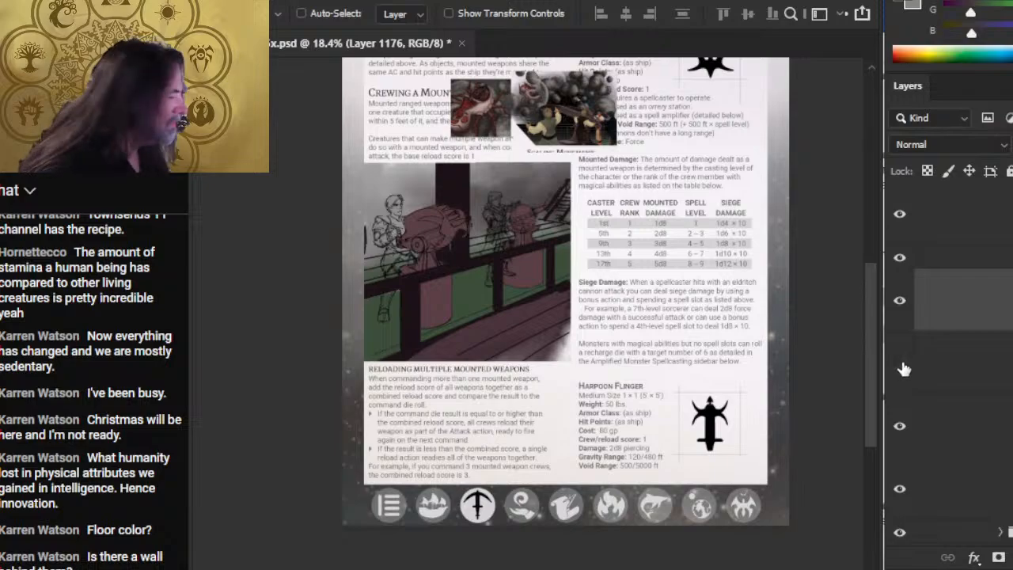
pyautogui.click(903, 368)
pyautogui.click(977, 280)
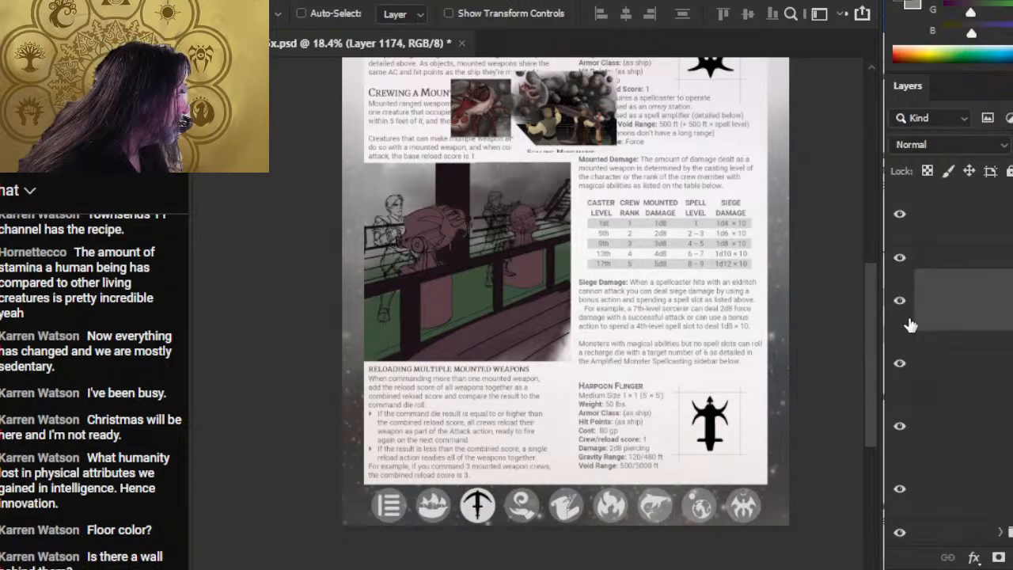
pyautogui.click(903, 366)
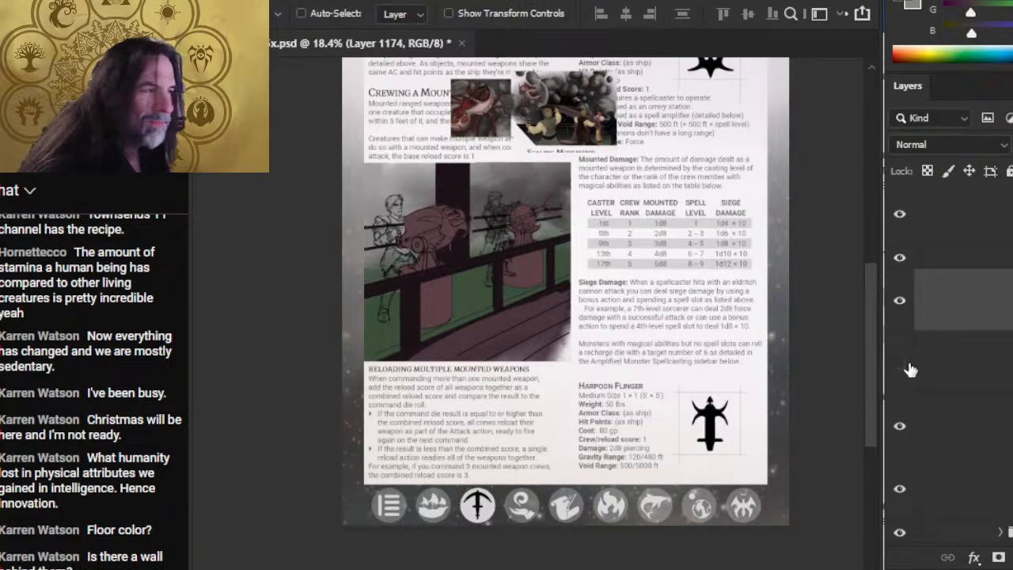
pyautogui.click(903, 366)
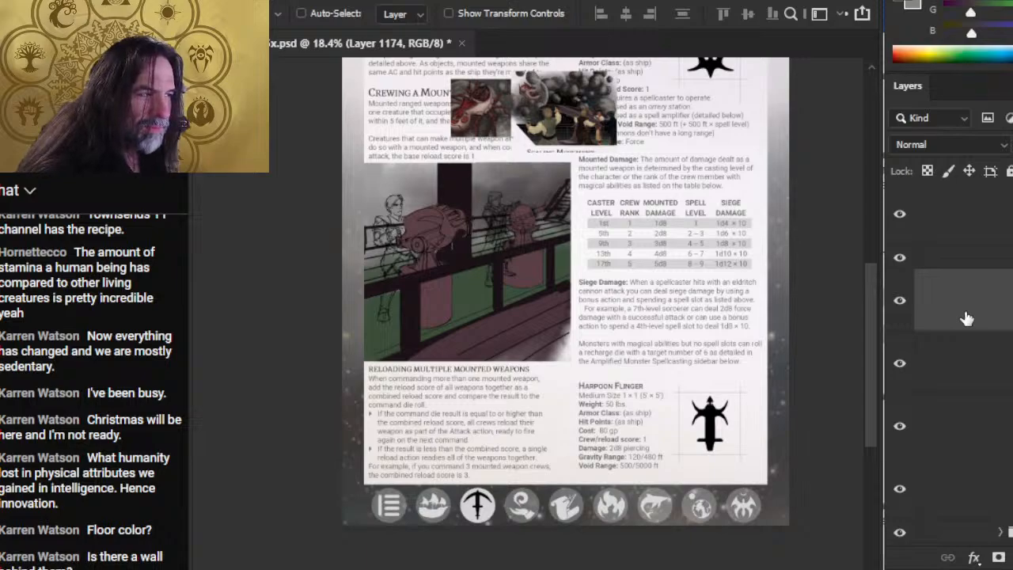
# Sample the mast's dark colour and paint down the mast on Layer 1174 with the 200-pixel brush.
pyautogui.press('b')
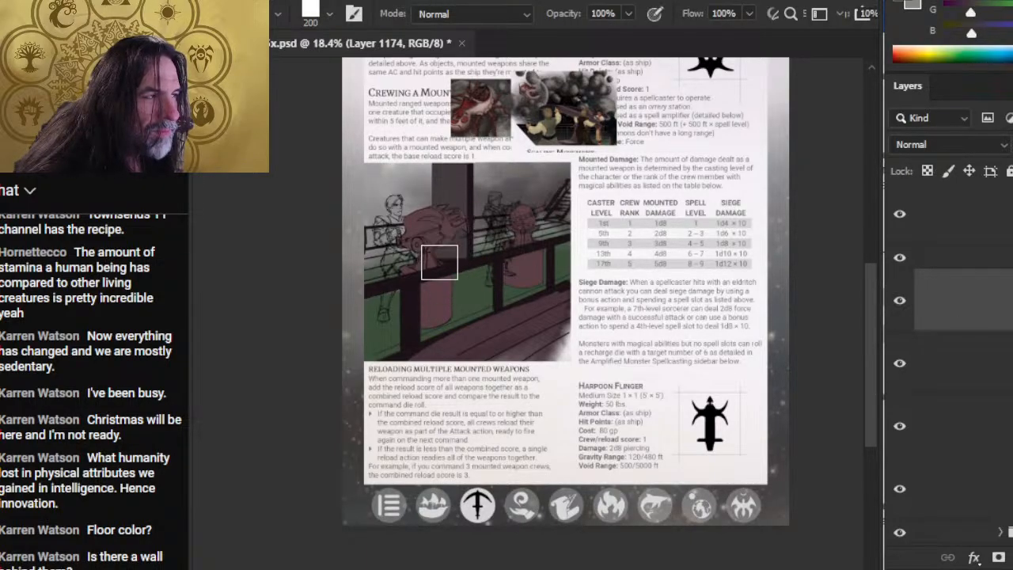
pyautogui.keyDown('alt'); pyautogui.click(456, 181); pyautogui.keyUp('alt')
pyautogui.moveTo(454, 160); pyautogui.dragTo(455, 249)
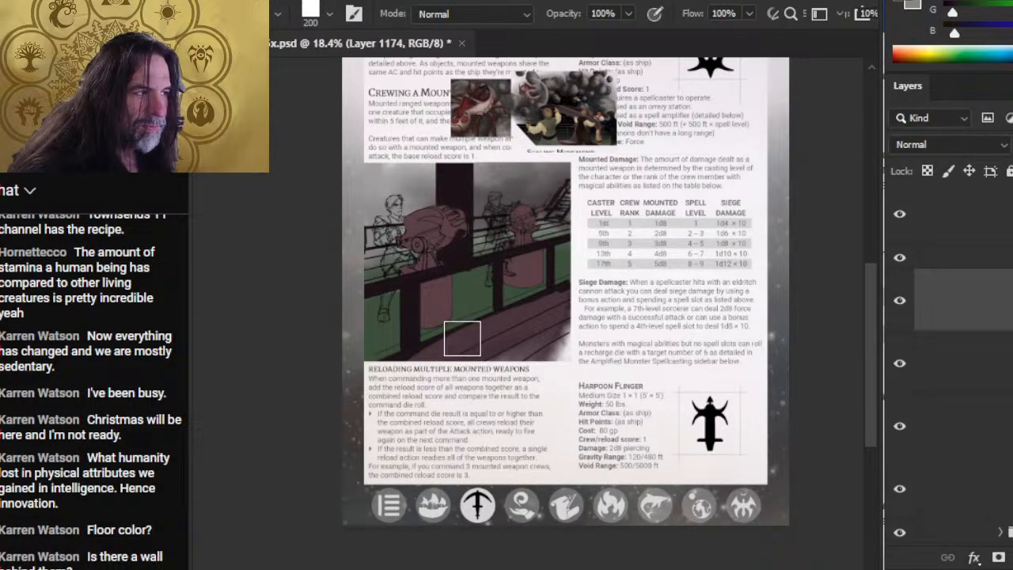
pyautogui.press('e')
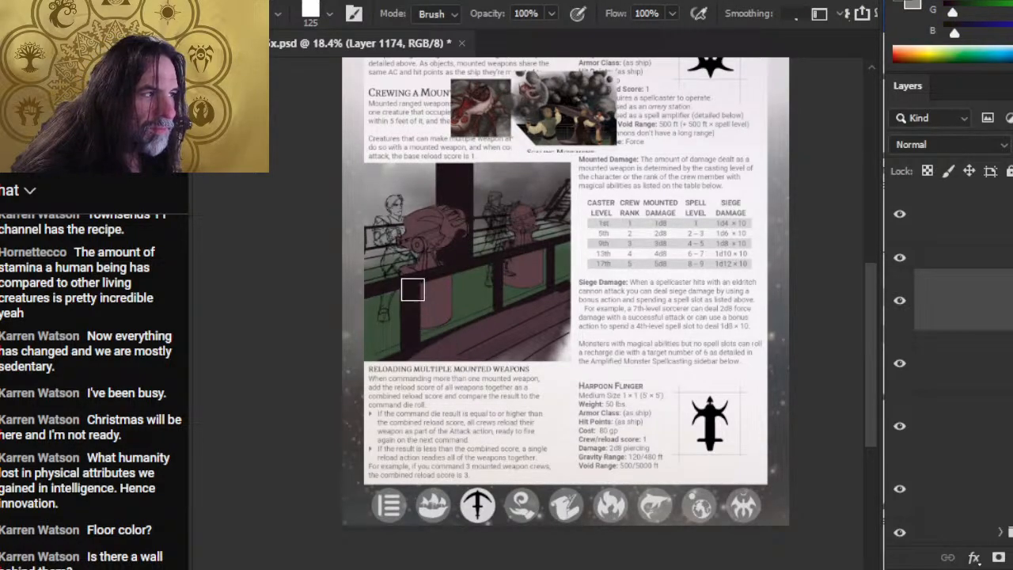
pyautogui.press('b')
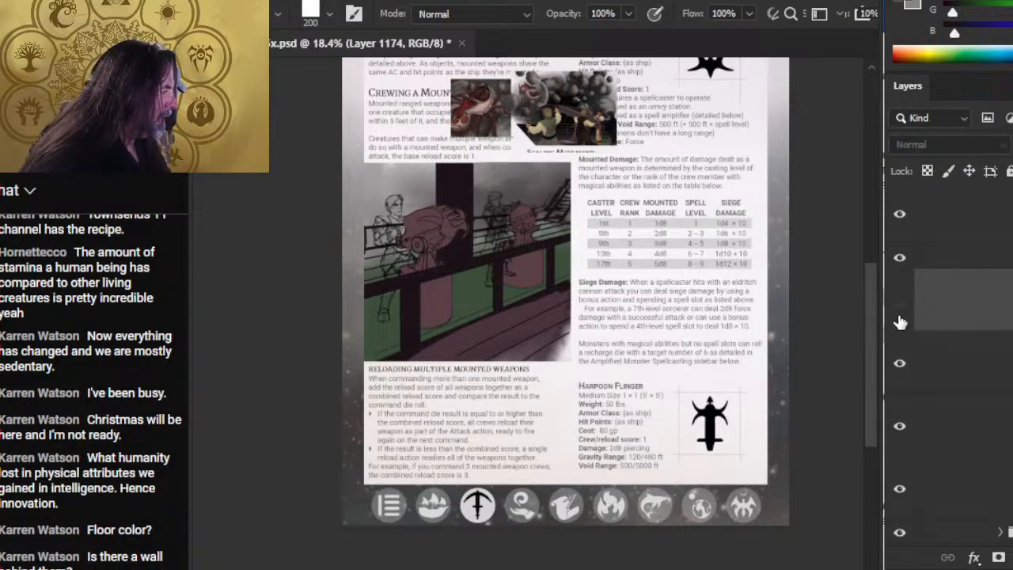
# Hide and show each layer below the mast to check which deck, rail and background parts it contains.
pyautogui.click(902, 365)
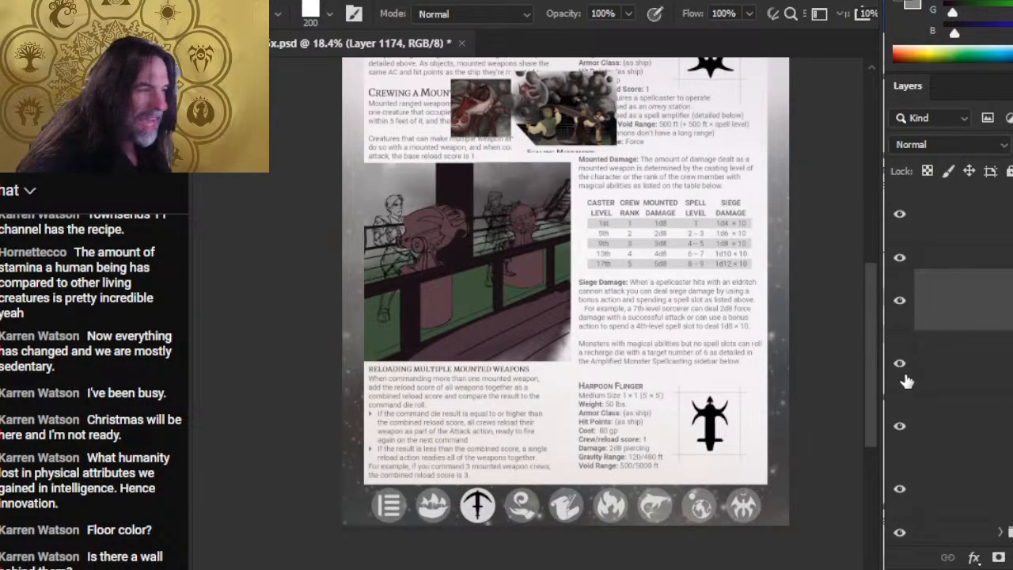
pyautogui.click(907, 430)
pyautogui.click(907, 429)
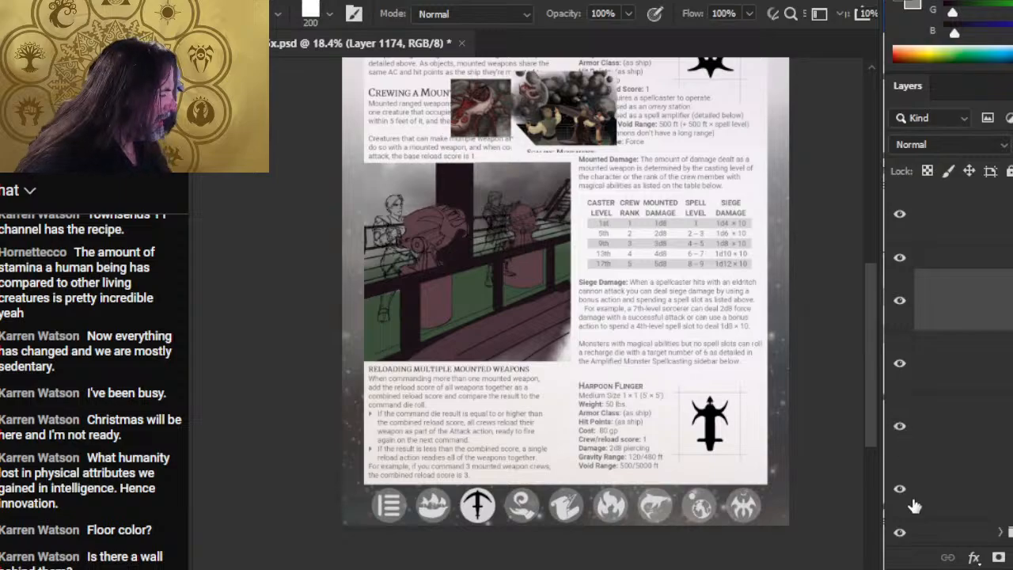
pyautogui.click(902, 491)
pyautogui.click(902, 491)
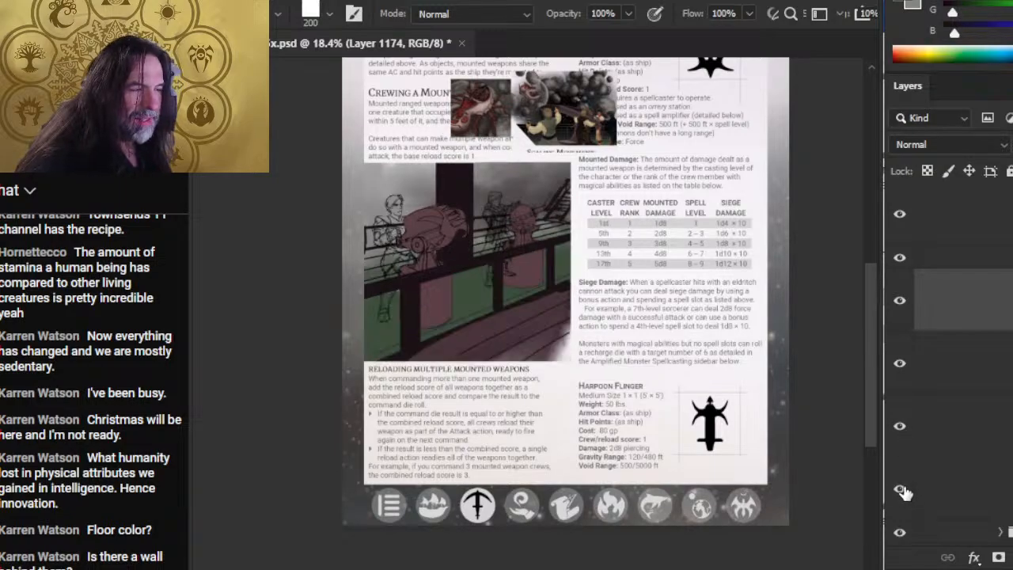
pyautogui.click(902, 533)
pyautogui.click(902, 533)
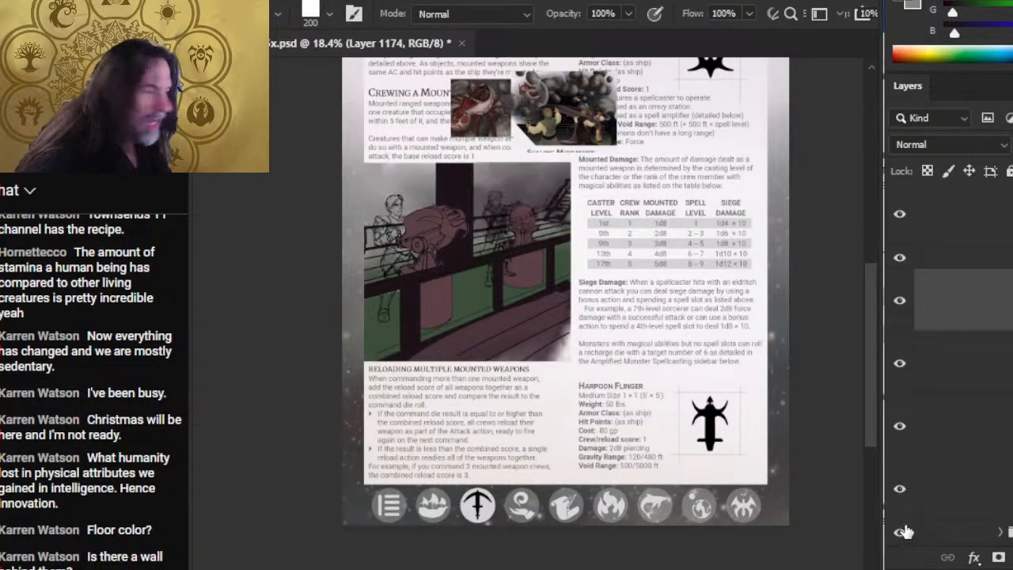
pyautogui.click(904, 367)
pyautogui.click(906, 375)
# Select Layer 1175 and set up a round brush at 9 pixels.
pyautogui.click(941, 442)
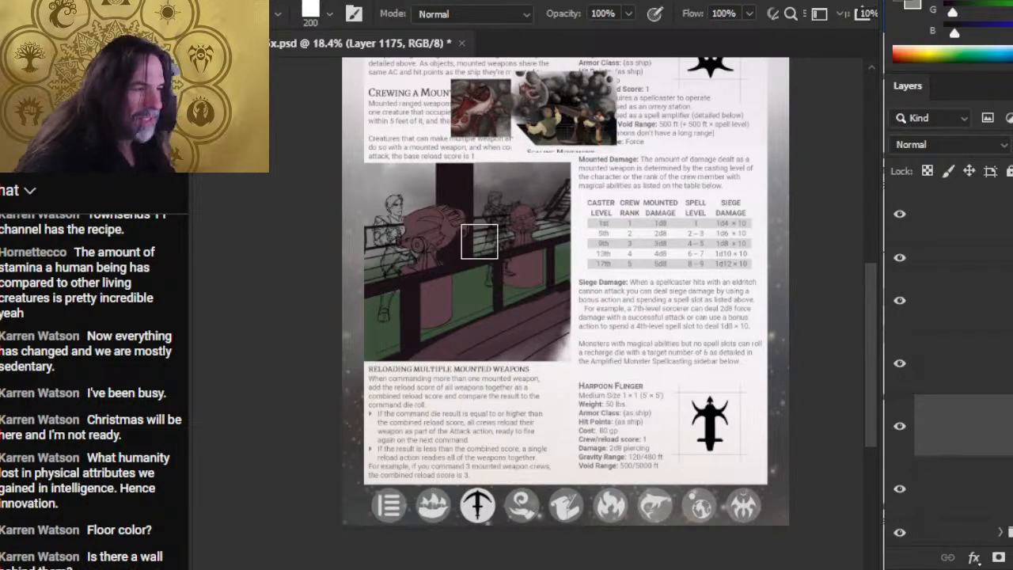
pyautogui.rightClick(470, 291)
pyautogui.click(580, 404)
pyautogui.press('Return')
pyautogui.press('[')
pyautogui.press('[')
pyautogui.press('[')
pyautogui.press('[')
pyautogui.press('[')
pyautogui.press('[')
pyautogui.press('[')
pyautogui.press('[')
pyautogui.press('[')
pyautogui.press('[')
pyautogui.press('[')
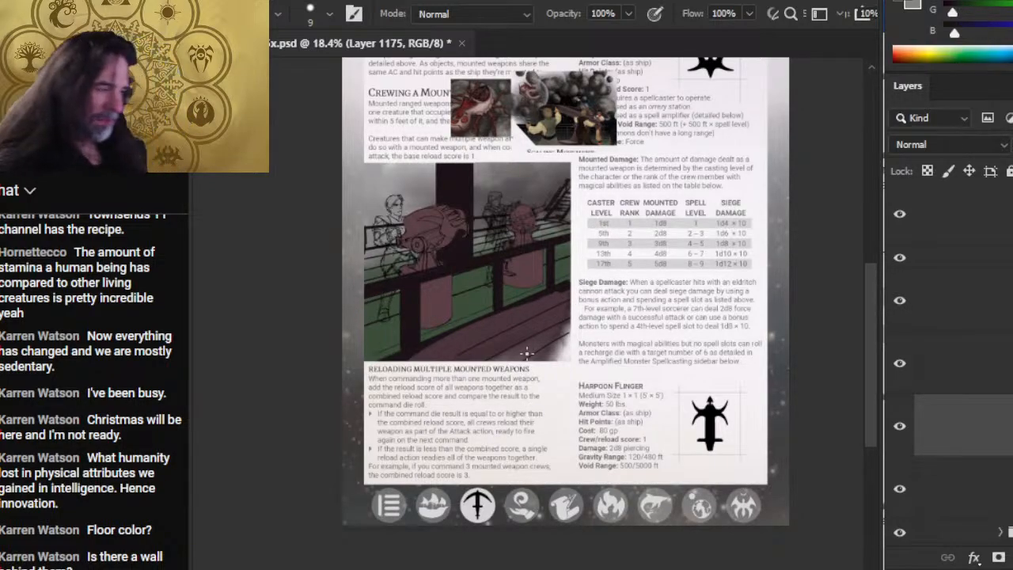
# Move the rail group to the top of the ship group, hide it, and collapse it.
pyautogui.click(900, 258)
pyautogui.click(900, 259)
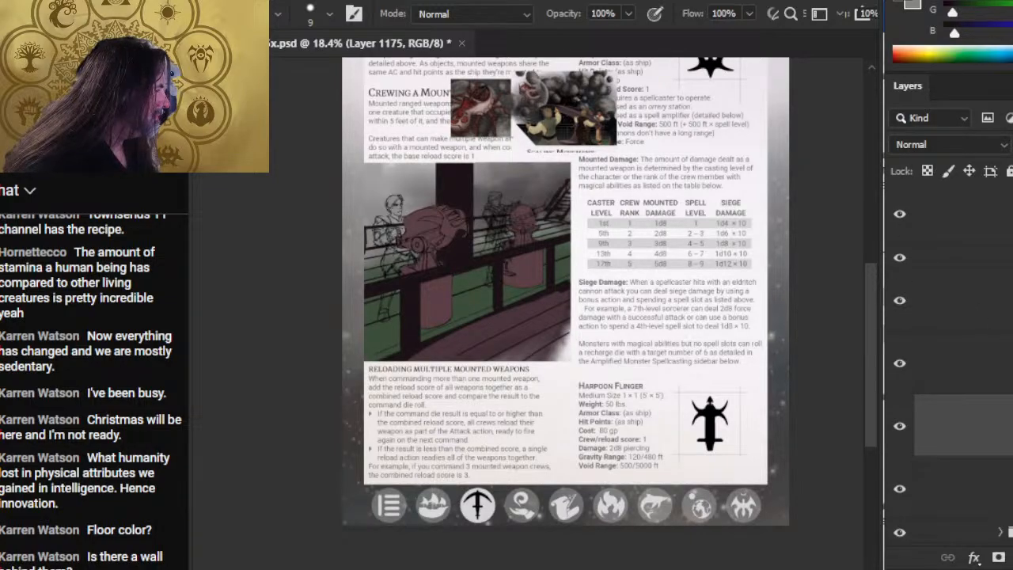
pyautogui.scroll(3, 1009, 287)
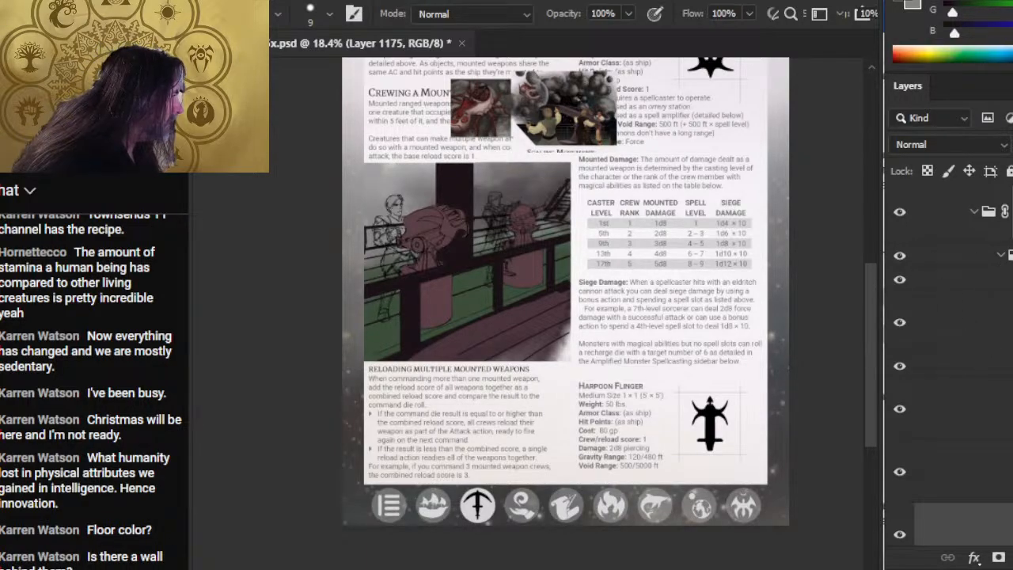
pyautogui.click(1012, 279)
pyautogui.moveTo(985, 304); pyautogui.dragTo(986, 269)
pyautogui.click(902, 280)
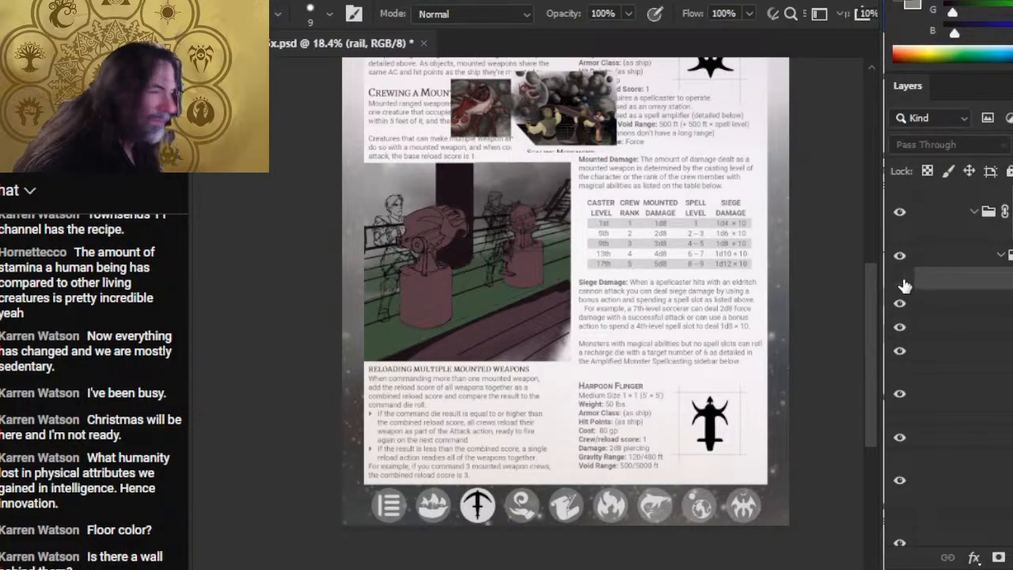
pyautogui.click(1012, 280)
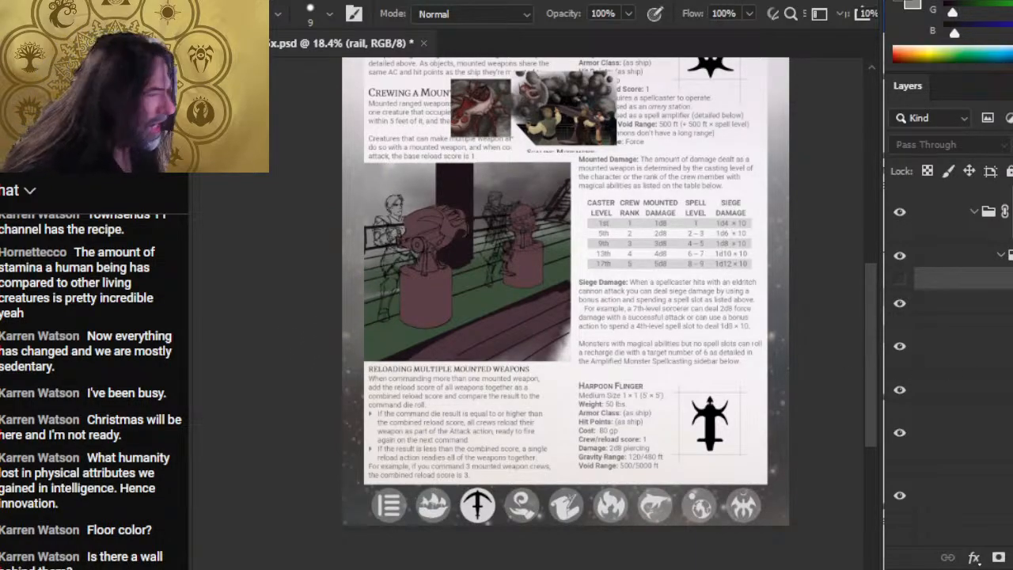
# Try to isolate the band of deck lines around the two cannons on Layer 1175 with a lasso selection.
pyautogui.click(927, 503)
pyautogui.press('e')
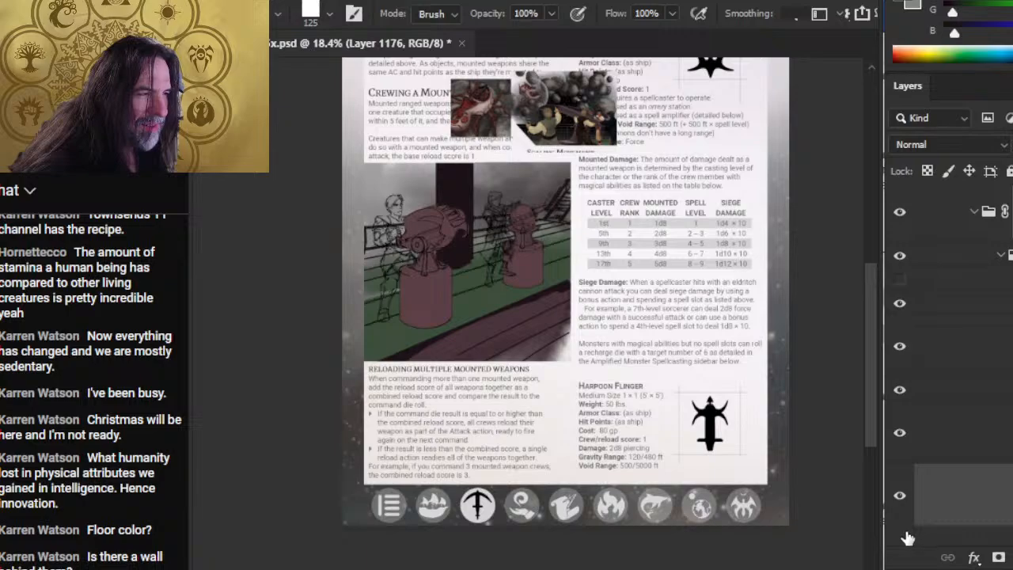
pyautogui.click(949, 542)
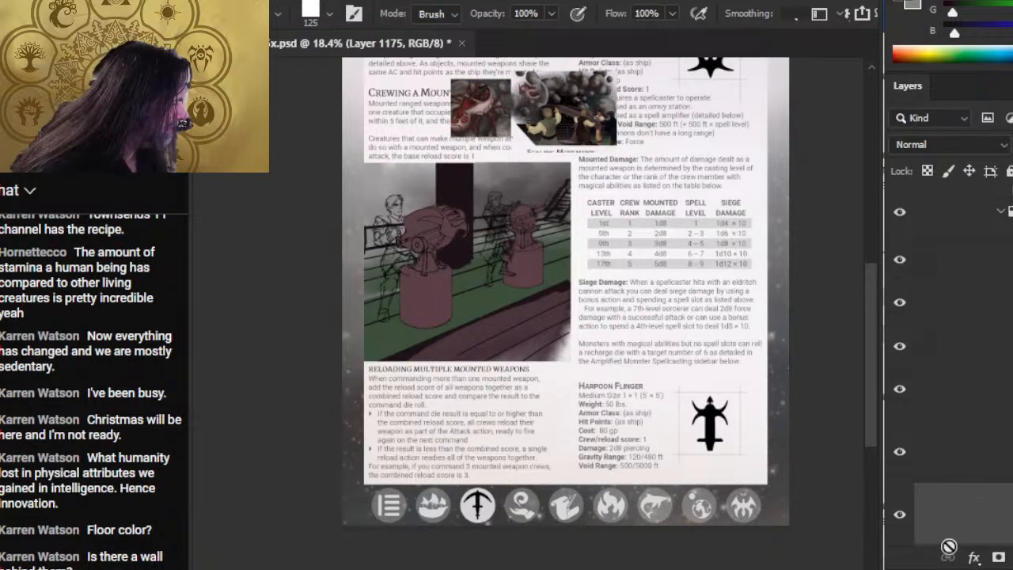
pyautogui.press('l')
pyautogui.moveTo(487, 307)
pyautogui.mouseDown()
pyautogui.moveTo(342, 333)
pyautogui.moveTo(395, 268)
pyautogui.mouseUp()
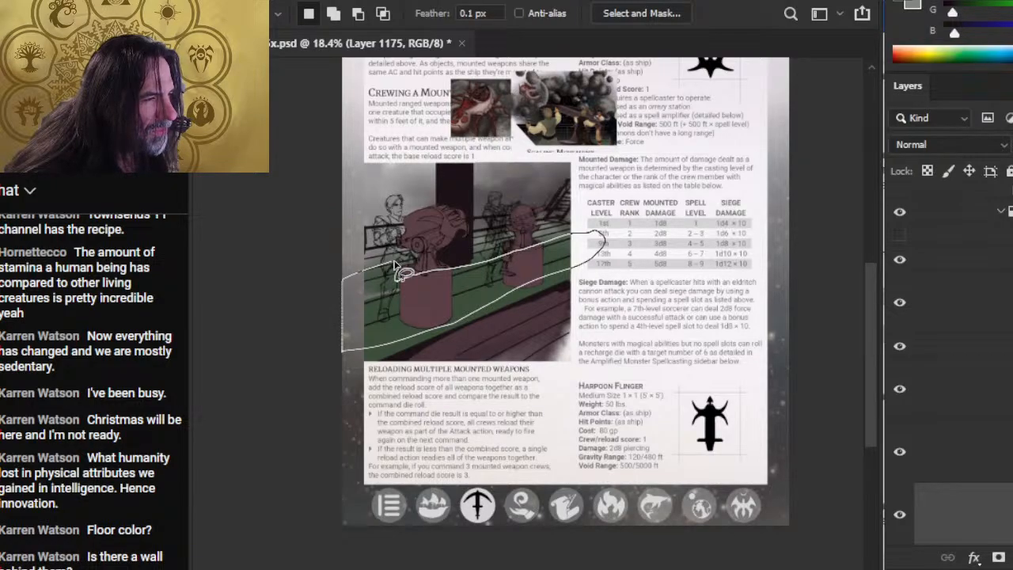
pyautogui.press('shift')
pyautogui.moveTo(352, 312)
pyautogui.mouseDown()
pyautogui.moveTo(515, 285)
pyautogui.moveTo(598, 237)
pyautogui.moveTo(352, 315)
pyautogui.mouseUp()
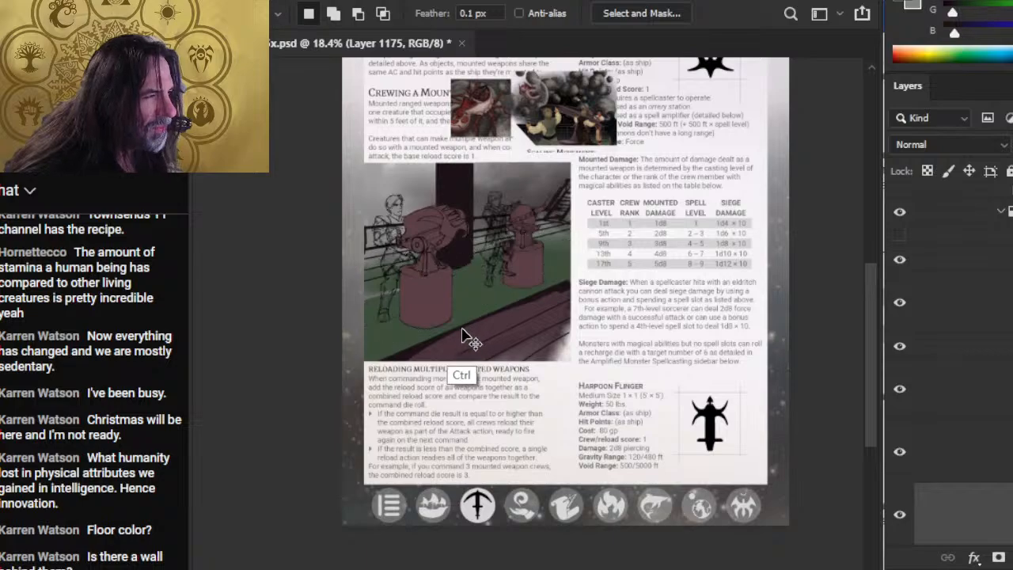
pyautogui.hotkey('ctrl', 'shift', 'j')
# Check the contents of Layer 1176, and move Layer 1175 above it in the ship group.
pyautogui.click(902, 453)
pyautogui.click(902, 453)
pyautogui.rightClick(942, 448)
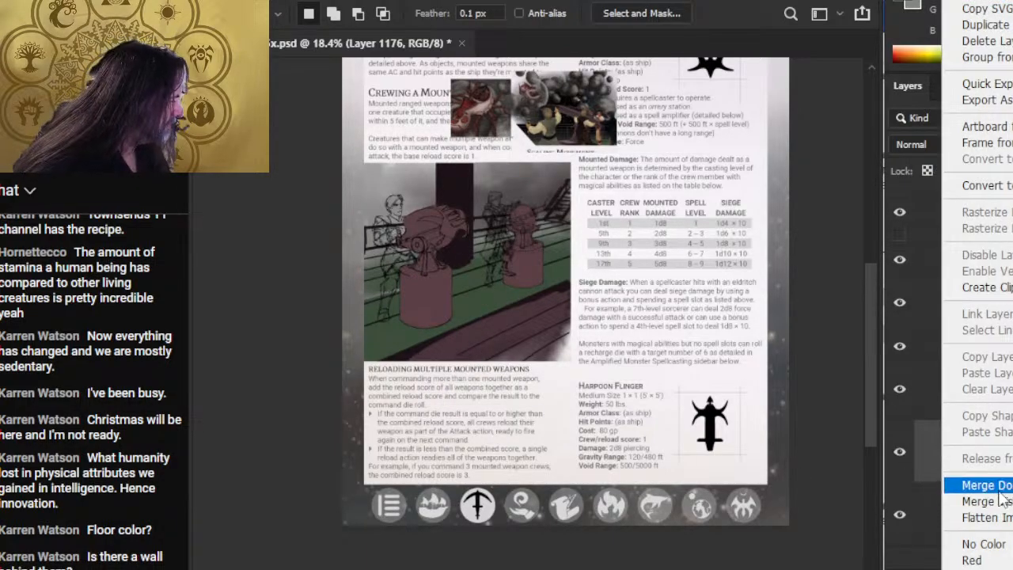
pyautogui.click(928, 447)
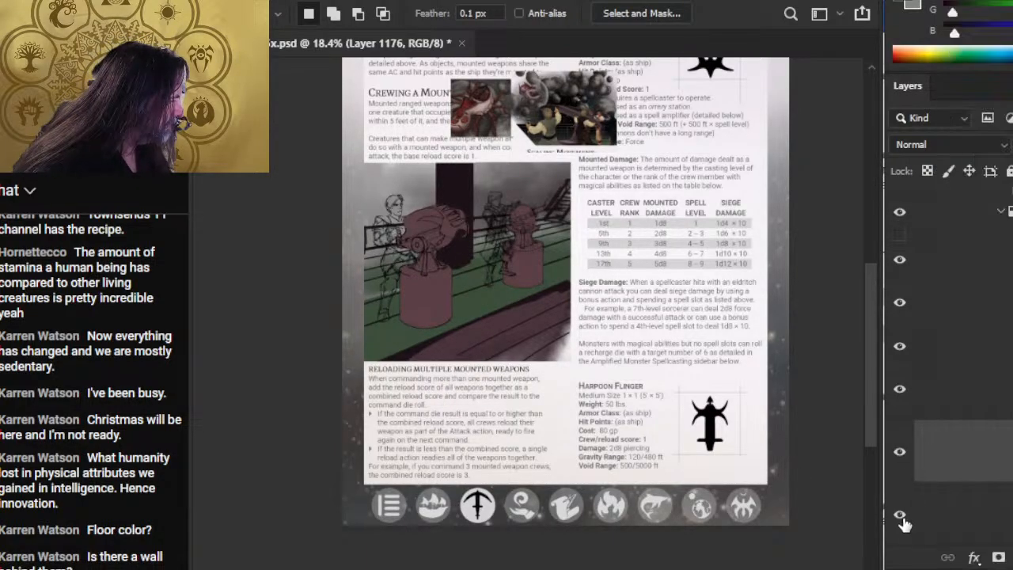
pyautogui.click(899, 457)
pyautogui.click(901, 458)
pyautogui.moveTo(945, 500); pyautogui.dragTo(940, 435)
# Select Layer 1176 and set up a round eraser at 70 pixels.
pyautogui.click(946, 519)
pyautogui.press('b')
pyautogui.press('[')
pyautogui.press('[')
pyautogui.rightClick(346, 289)
pyautogui.click(382, 424)
pyautogui.click(277, 341)
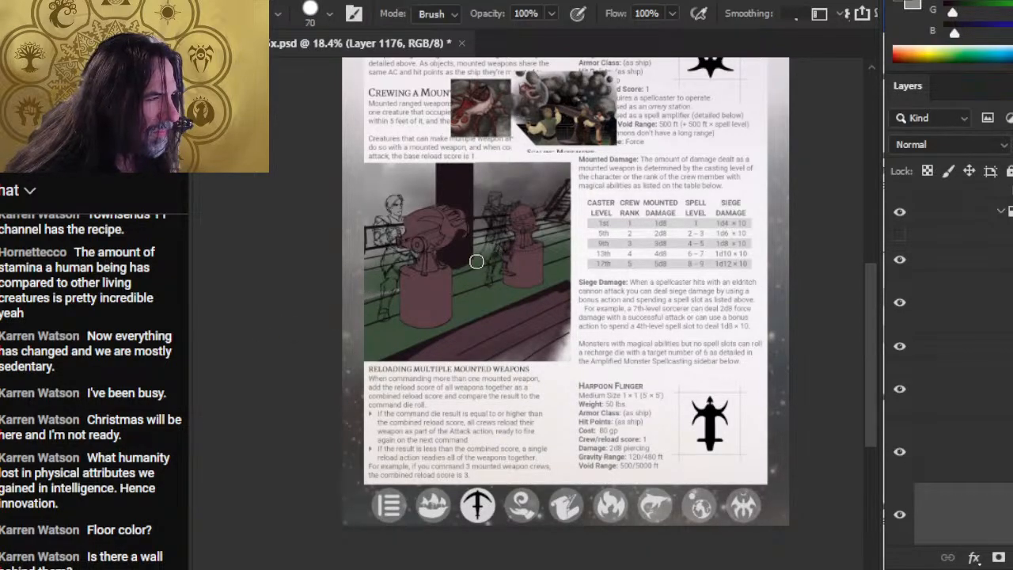
# Skew the linework on Layer 1185 vertically by 0.03 degrees with Free Transform.
pyautogui.press('b')
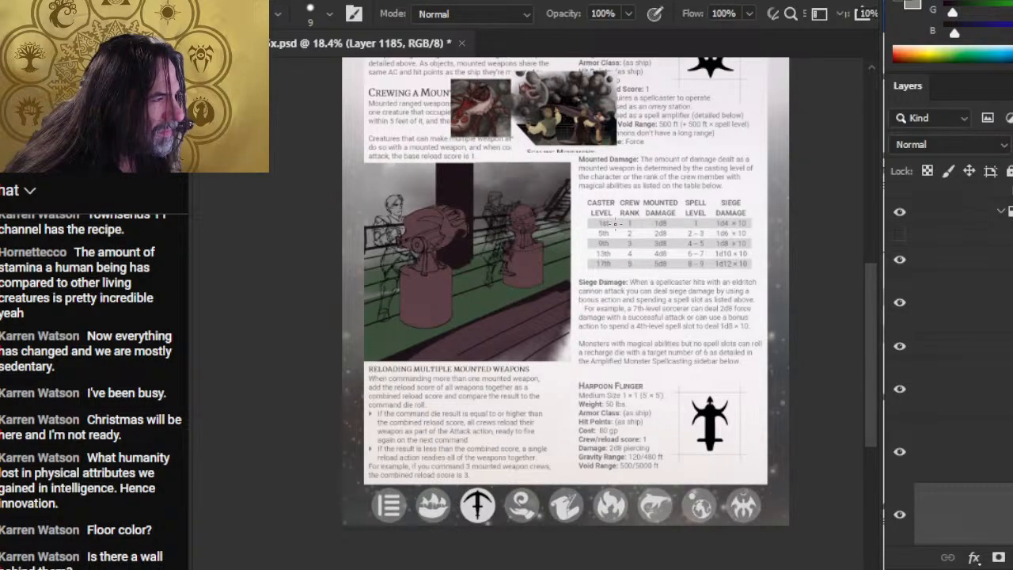
pyautogui.press('l')
pyautogui.rightClick(494, 239)
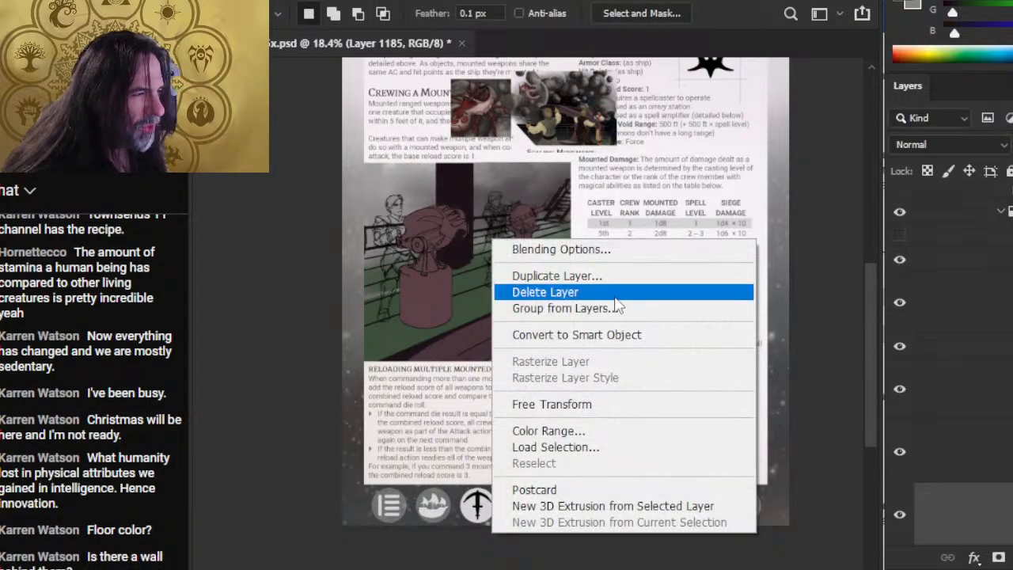
pyautogui.click(632, 407)
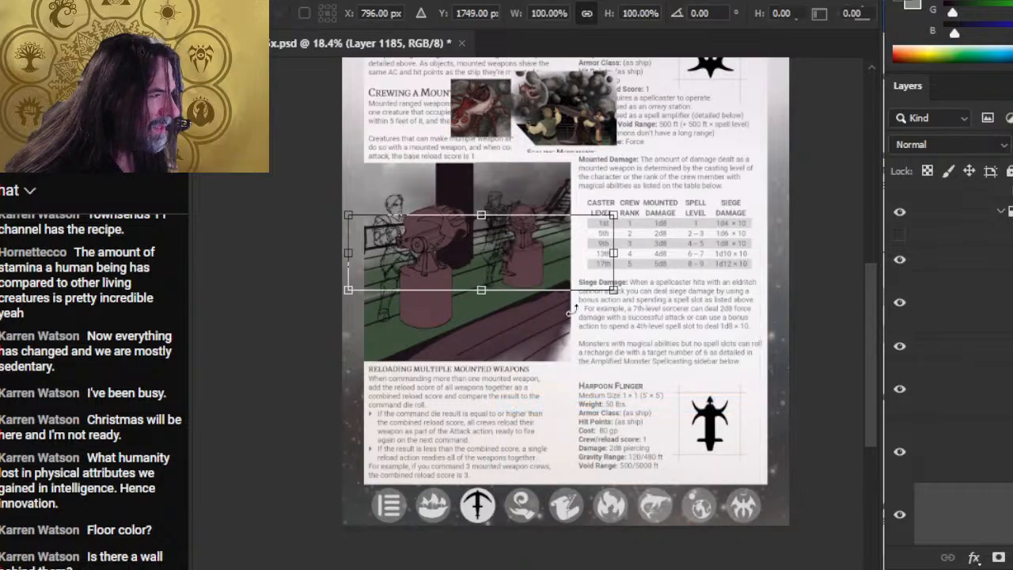
pyautogui.rightClick(536, 248)
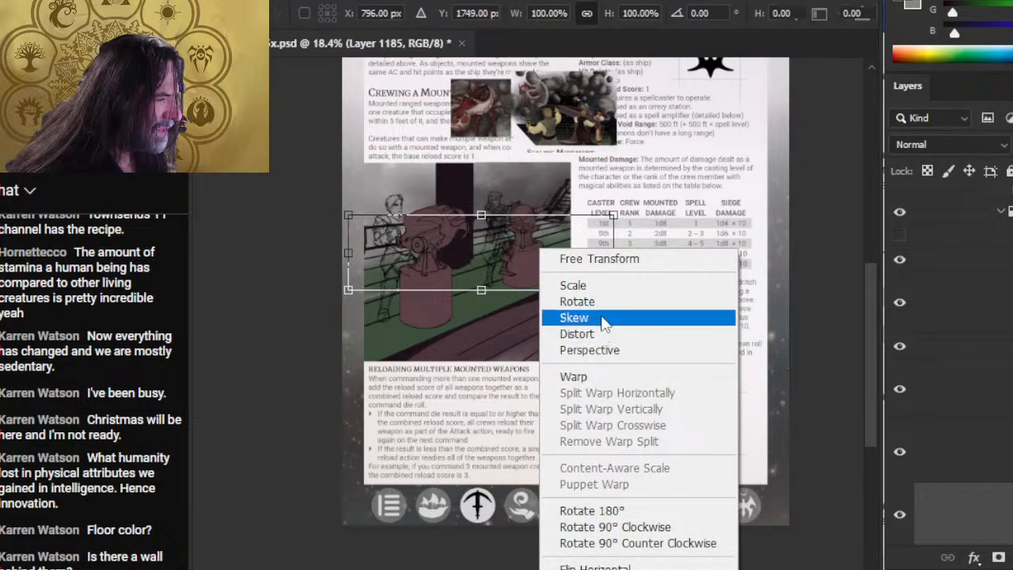
pyautogui.click(592, 318)
pyautogui.moveTo(613, 254)
pyautogui.mouseDown()
pyautogui.moveTo(623, 269)
pyautogui.moveTo(627, 245)
pyautogui.mouseUp()
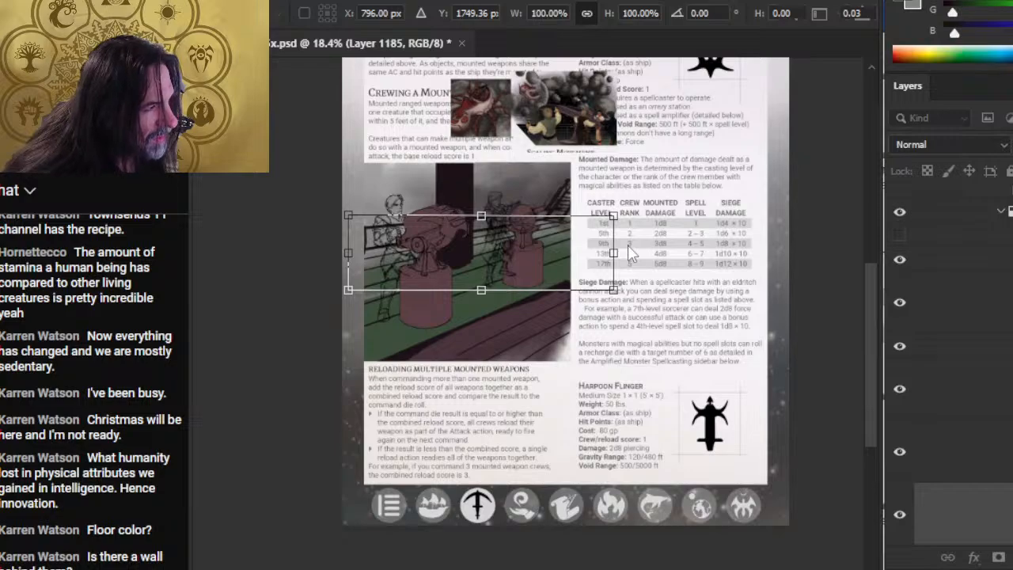
pyautogui.press('Return')
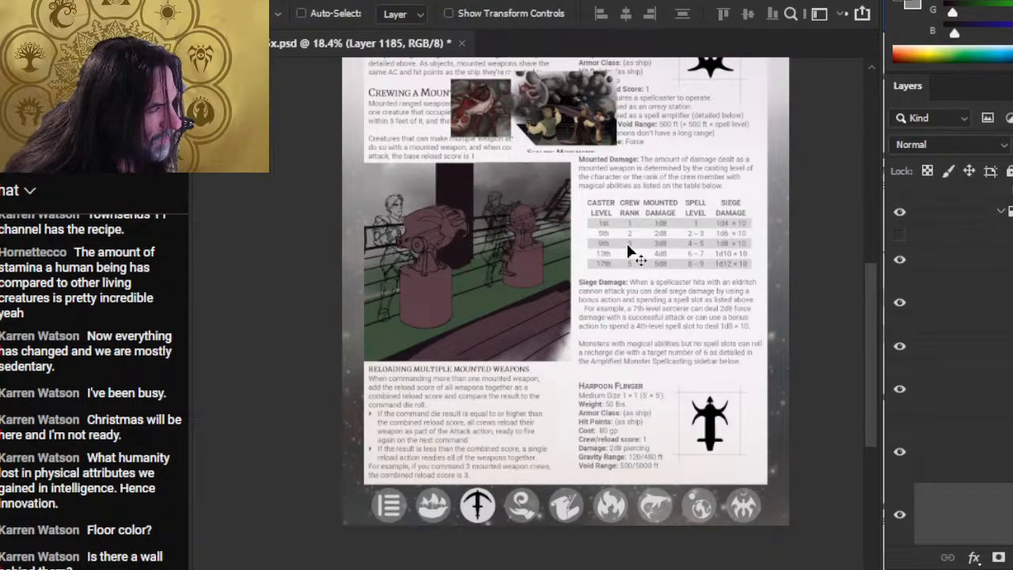
# Apply a Perspective free transform to Layer 1184, narrowing the deck linework's right end and slightly widening its left end.
pyautogui.click(910, 451)
pyautogui.press('m')
pyautogui.rightClick(658, 267)
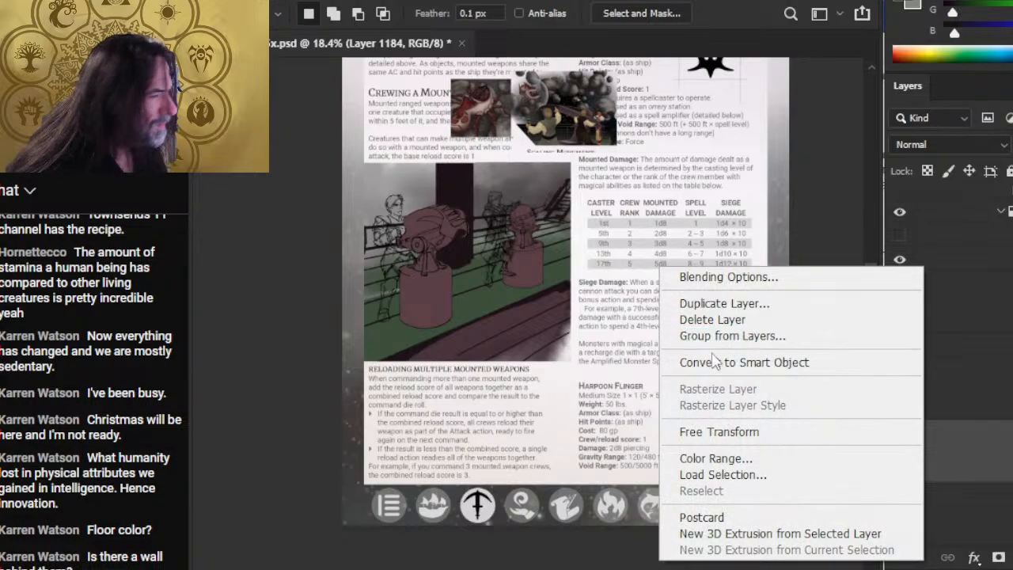
pyautogui.click(700, 432)
pyautogui.rightClick(653, 271)
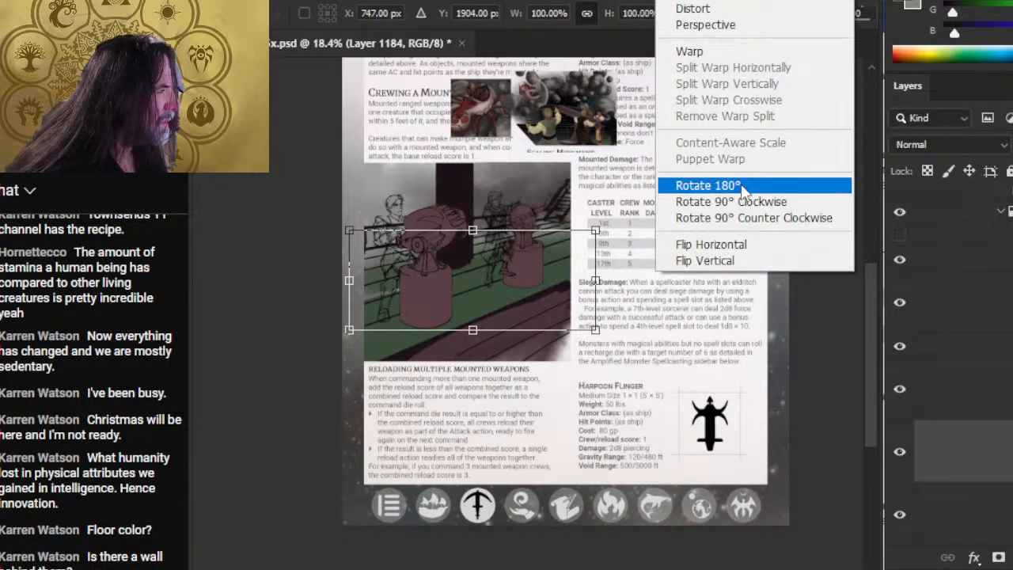
pyautogui.click(710, 27)
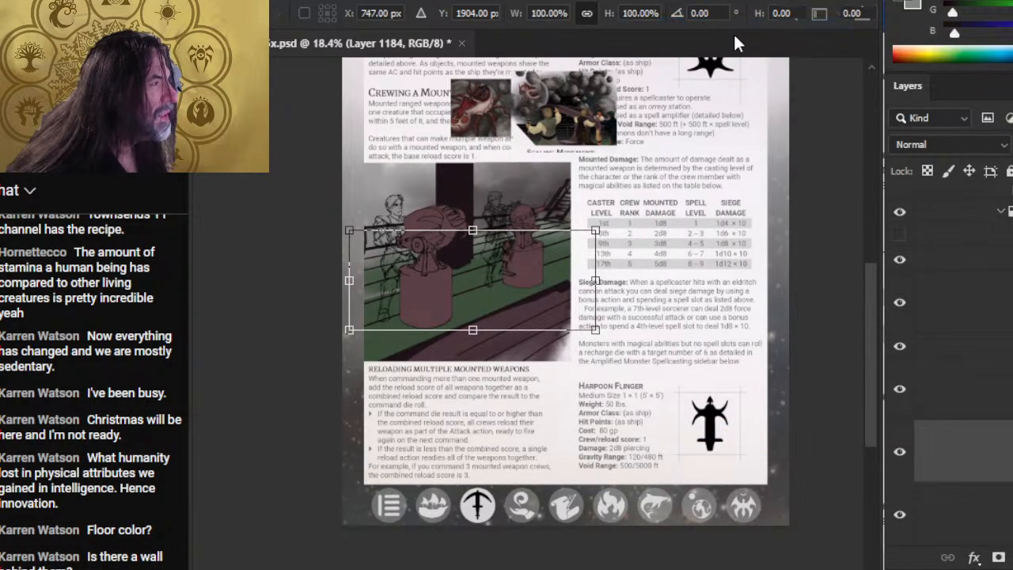
pyautogui.moveTo(599, 336); pyautogui.dragTo(599, 288)
pyautogui.moveTo(352, 330); pyautogui.dragTo(352, 334)
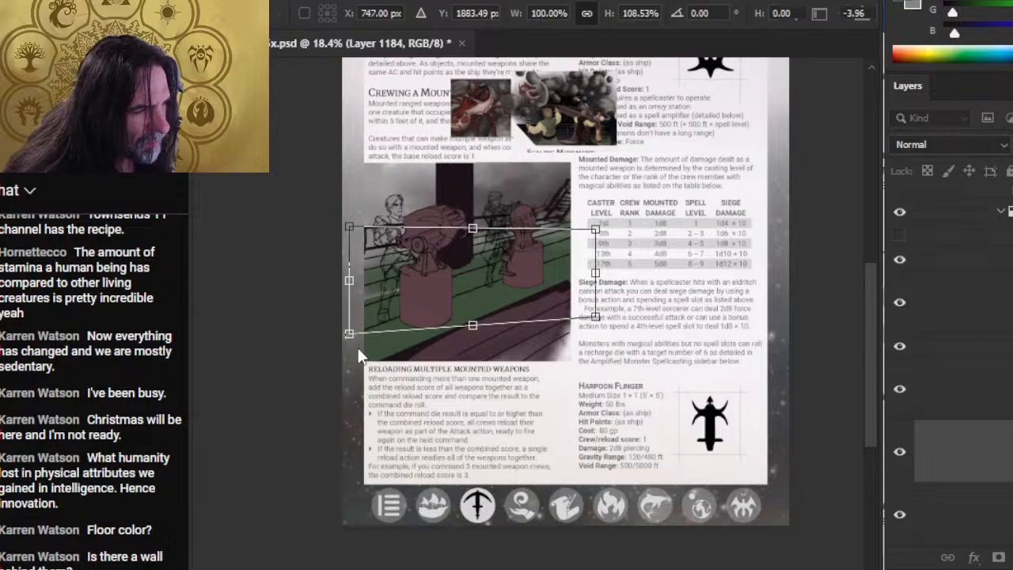
pyautogui.press('Return')
pyautogui.press('v')
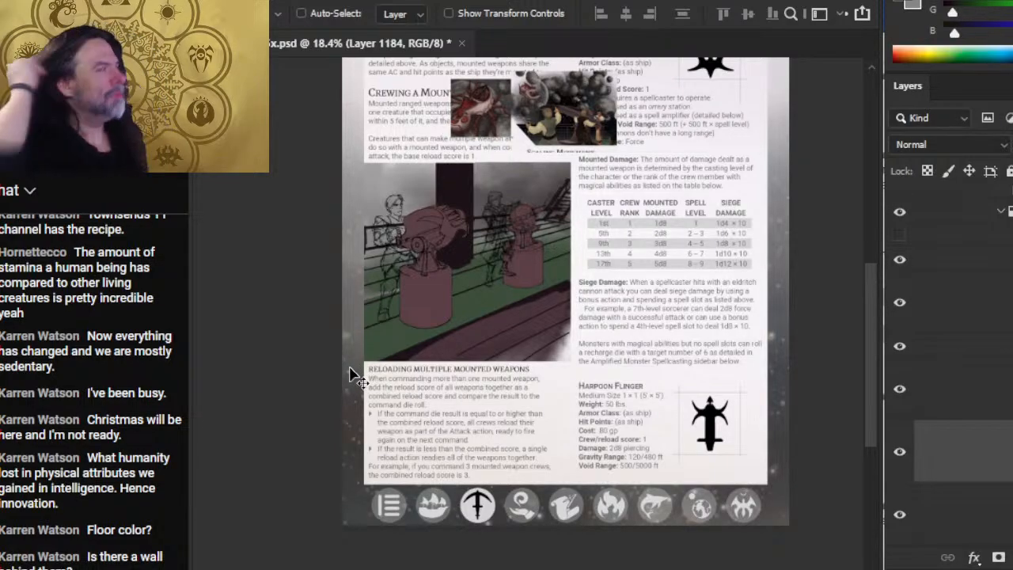
# Switch to the SCE Layout 12-12 Word document and examine its ship movement, cargo, cost and vessel statistics sections.
pyautogui.click(235, 1)
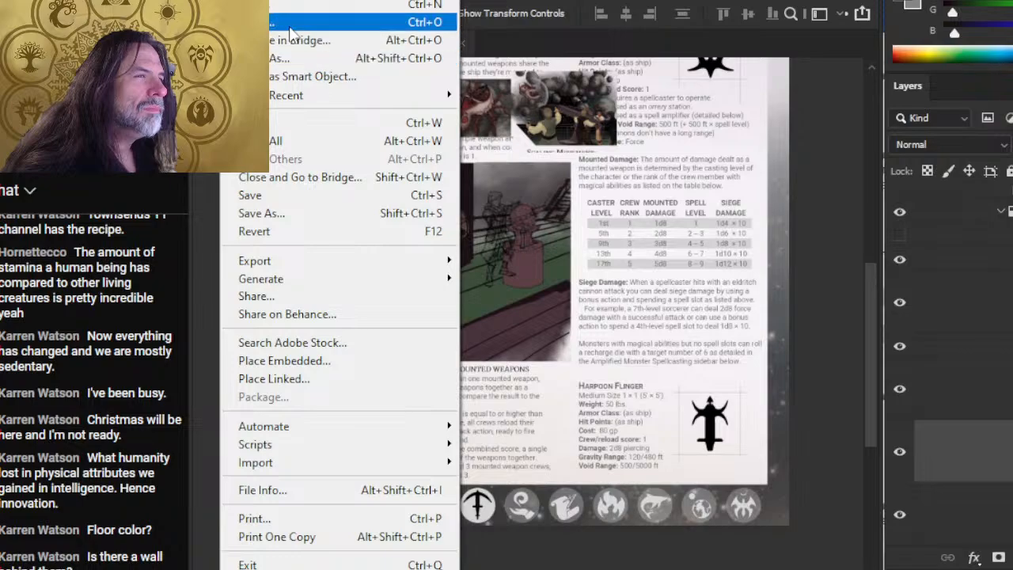
pyautogui.hotkey('alt', 'Tab')
pyautogui.hotkey('alt', 'Tab')
pyautogui.hotkey('alt', 'shift', 'Tab')
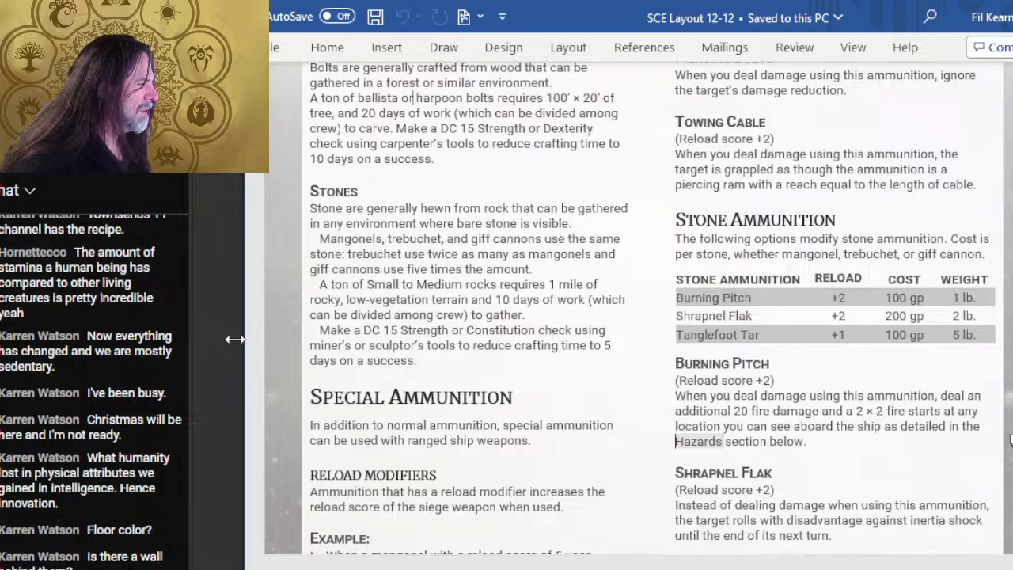
pyautogui.middleClick(576, 376)
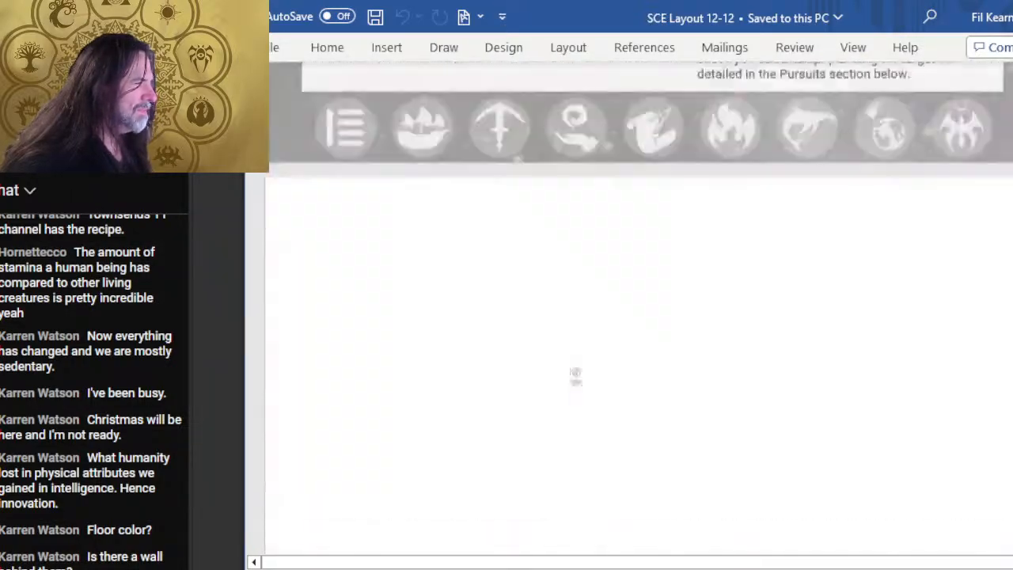
pyautogui.middleClick(561, 164)
pyautogui.scroll(20, 561, 164)
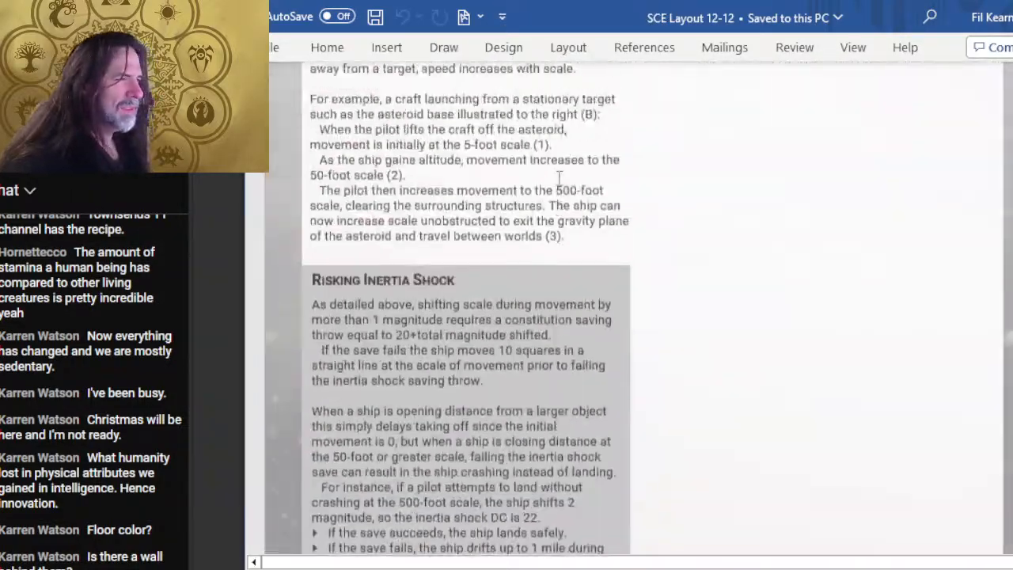
pyautogui.scroll(20, 551, 179)
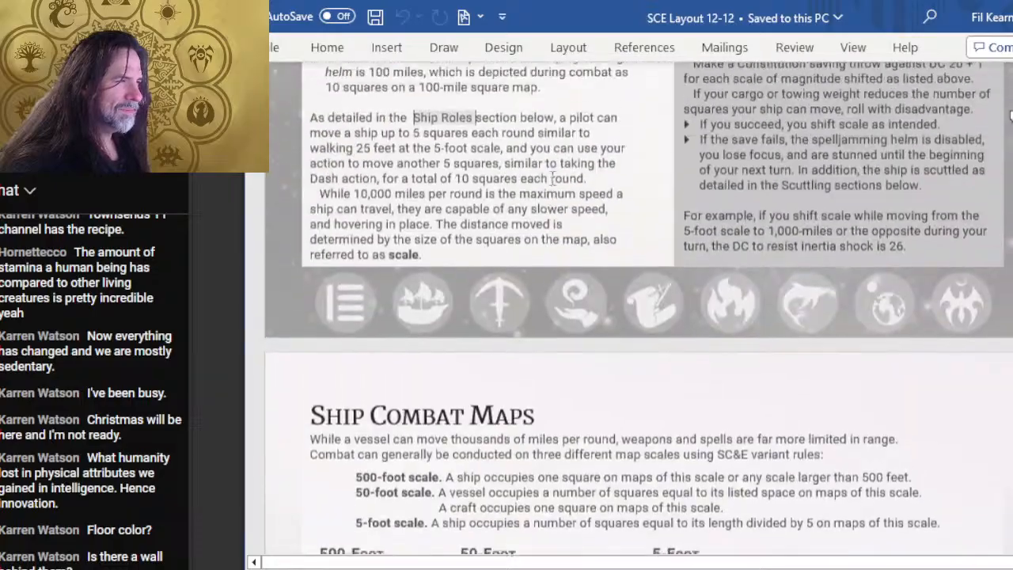
pyautogui.scroll(20, 551, 178)
pyautogui.scroll(-10, 563, 190)
pyautogui.scroll(12, 564, 190)
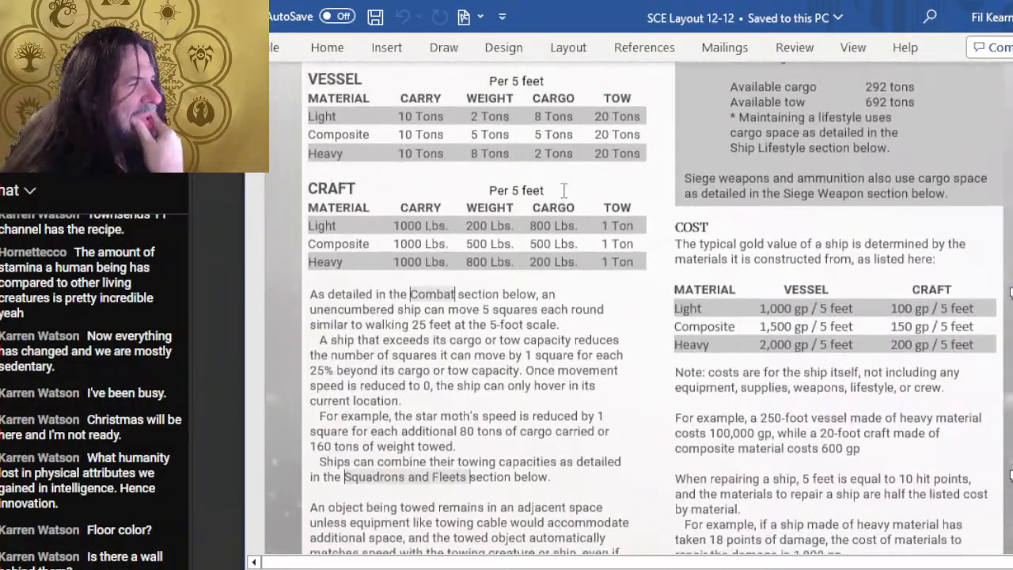
pyautogui.scroll(-10, 564, 192)
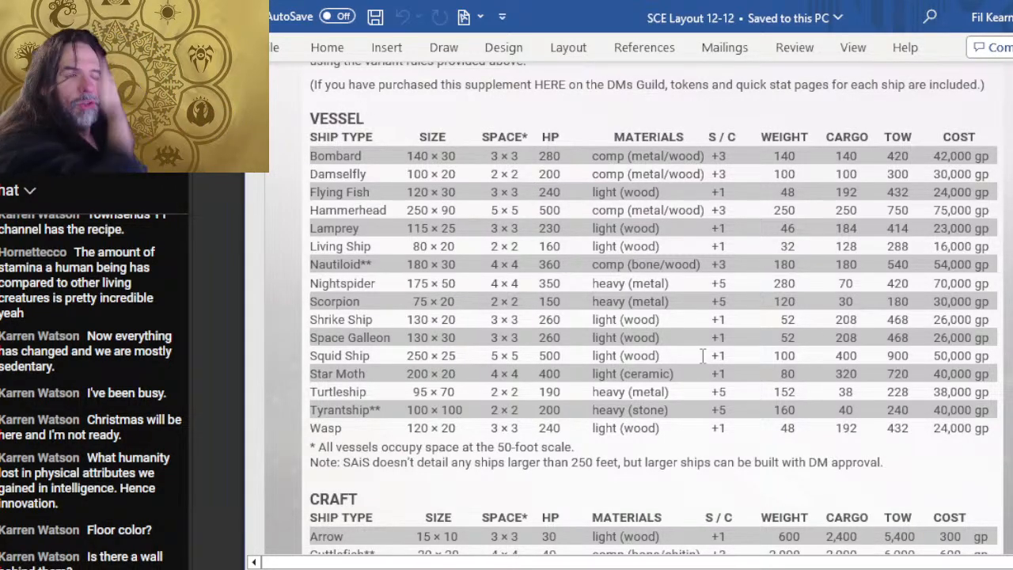
pyautogui.hotkey('alt', 'Tab')
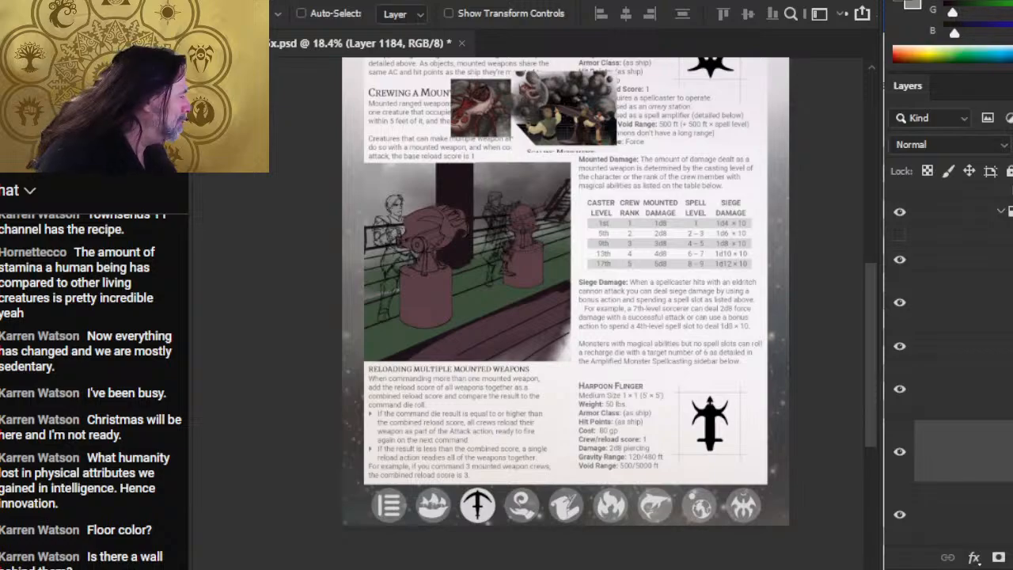
# Back in Photoshop, merge Layer 1184 down into Layer 1185, and check the contents of the merged layer and the two layers below it.
pyautogui.rightClick(985, 374)
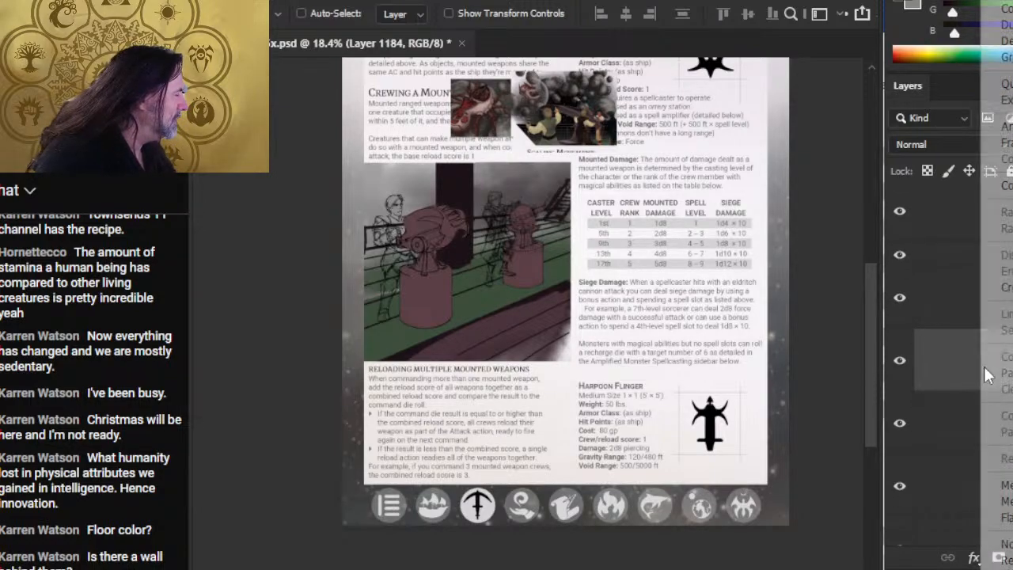
pyautogui.click(990, 485)
pyautogui.click(900, 370)
pyautogui.click(900, 366)
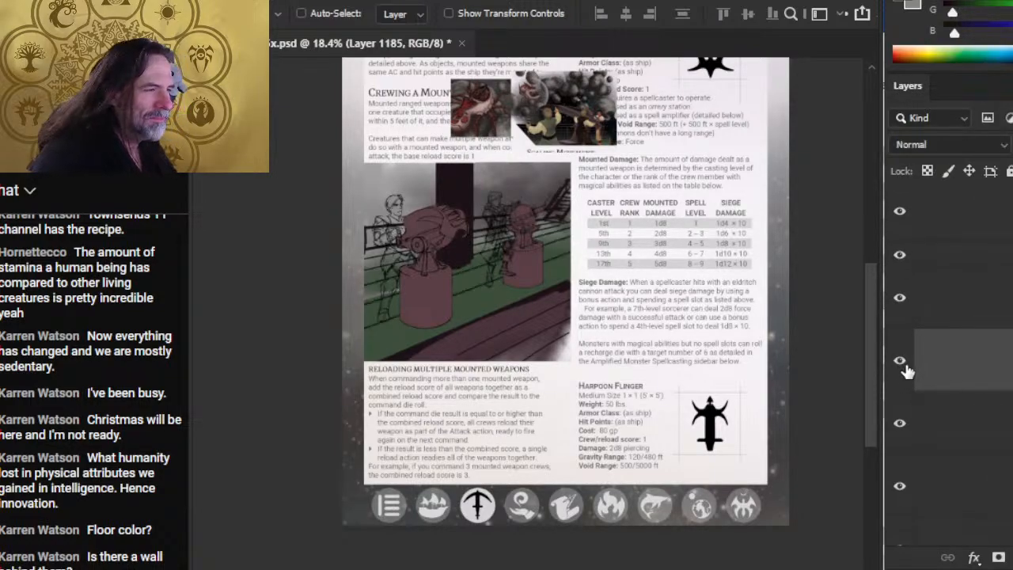
pyautogui.click(907, 426)
pyautogui.click(907, 427)
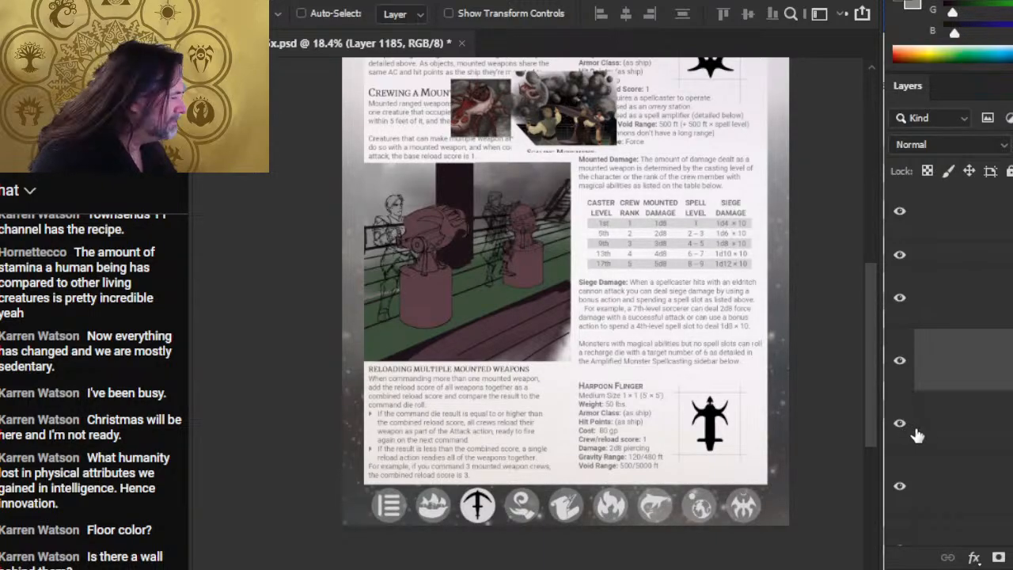
pyautogui.click(899, 487)
pyautogui.click(899, 488)
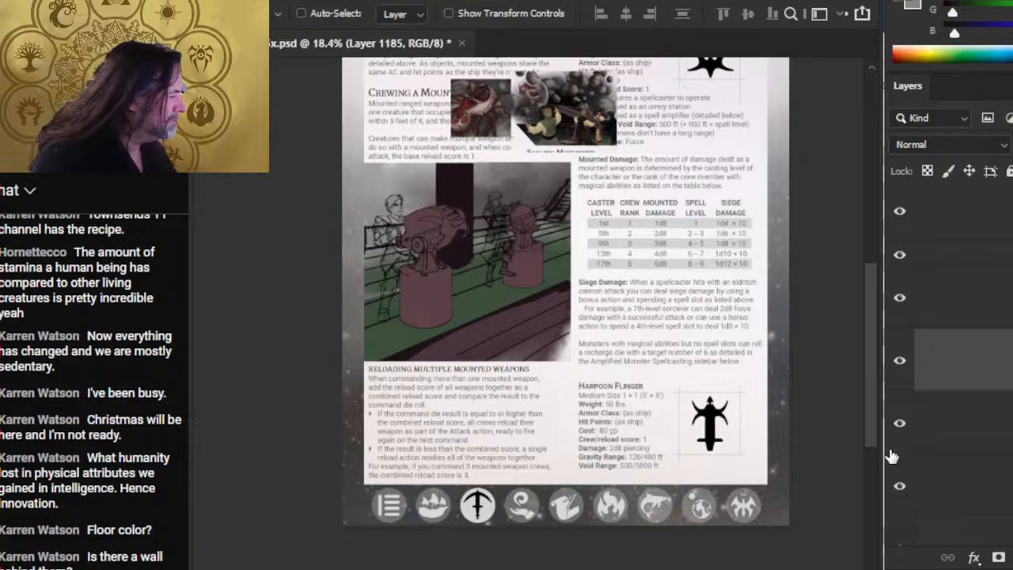
pyautogui.click(898, 427)
pyautogui.click(898, 428)
# Try to cut the stair lines near the illustration's upper right corner out of Layer 1176 with a lasso selection.
pyautogui.click(948, 451)
pyautogui.press('l')
pyautogui.moveTo(518, 194)
pyautogui.mouseDown()
pyautogui.moveTo(583, 162)
pyautogui.moveTo(584, 218)
pyautogui.mouseUp()
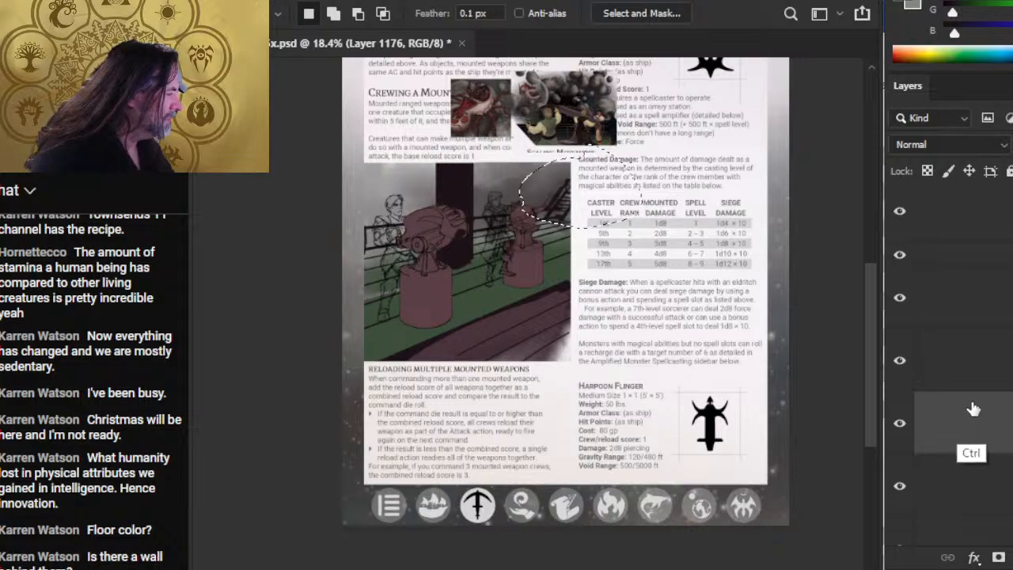
pyautogui.hotkey('ctrl', 'x')
# Move Layer 1185 directly below Layer 1176 in the layer stack.
pyautogui.click(982, 362)
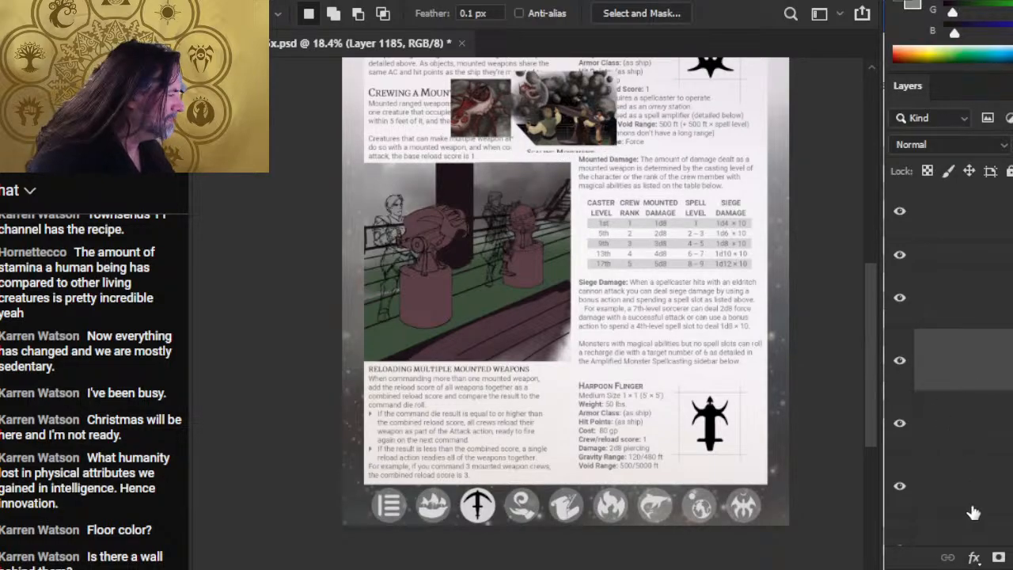
pyautogui.click(899, 489)
pyautogui.click(899, 488)
pyautogui.moveTo(986, 366); pyautogui.dragTo(988, 486)
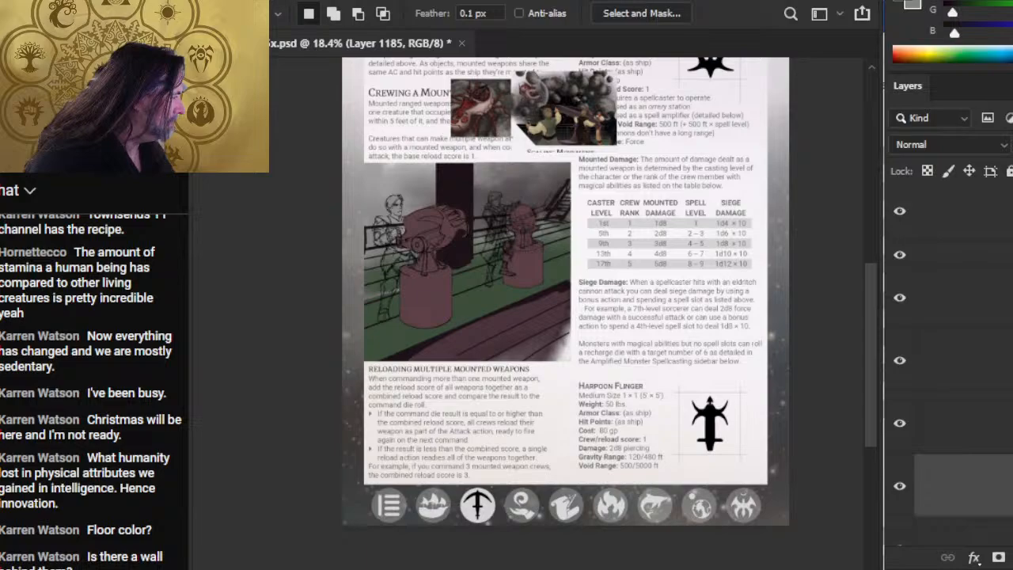
pyautogui.scroll(-3, 1011, 399)
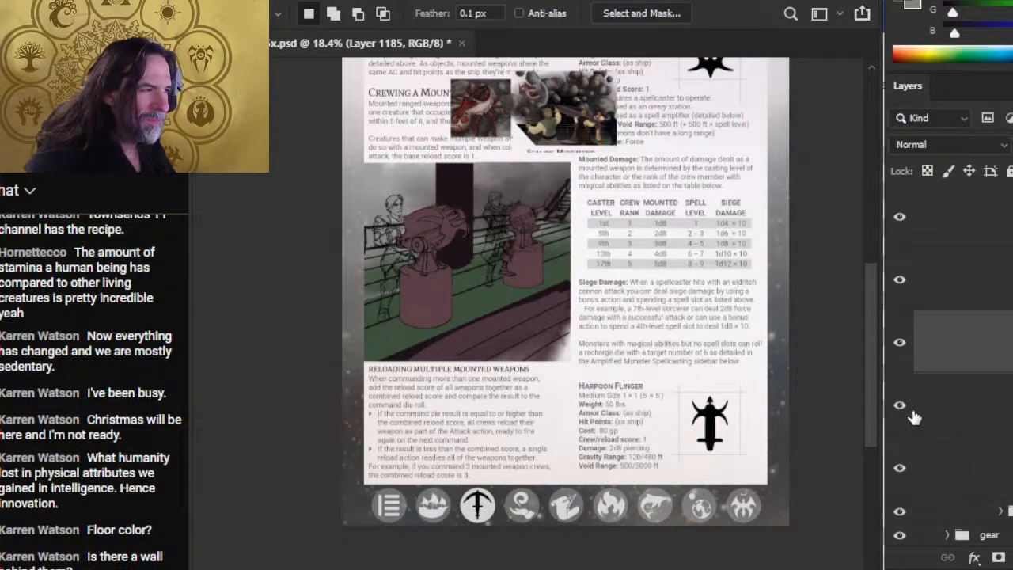
# Examine which lines Layer 1176, Layer 1185 and the rail layer beneath them hold by hiding and showing each one.
pyautogui.keyDown('shift'); pyautogui.click(985, 409); pyautogui.keyUp('shift')
pyautogui.press('v')
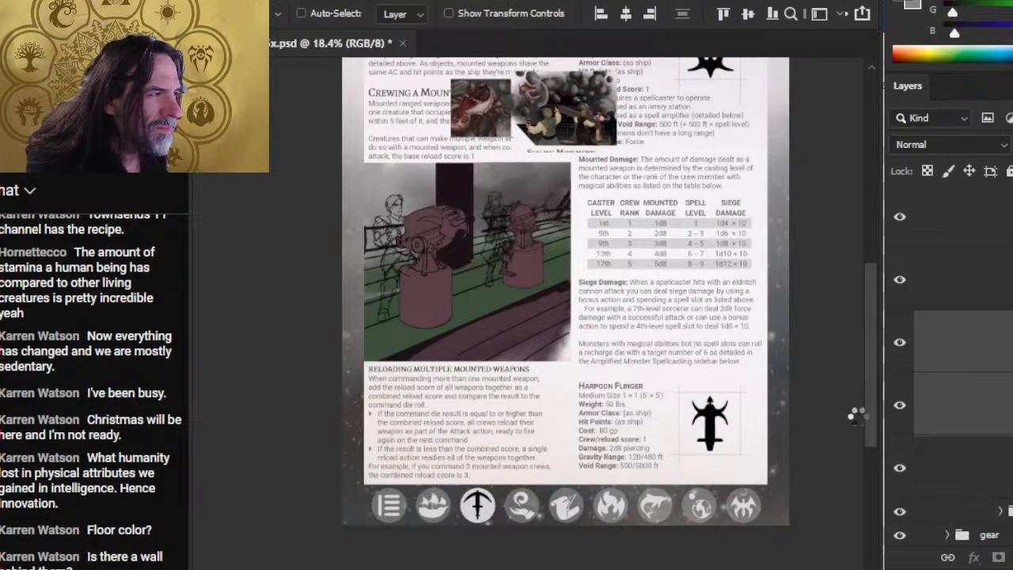
pyautogui.press('ctrl')
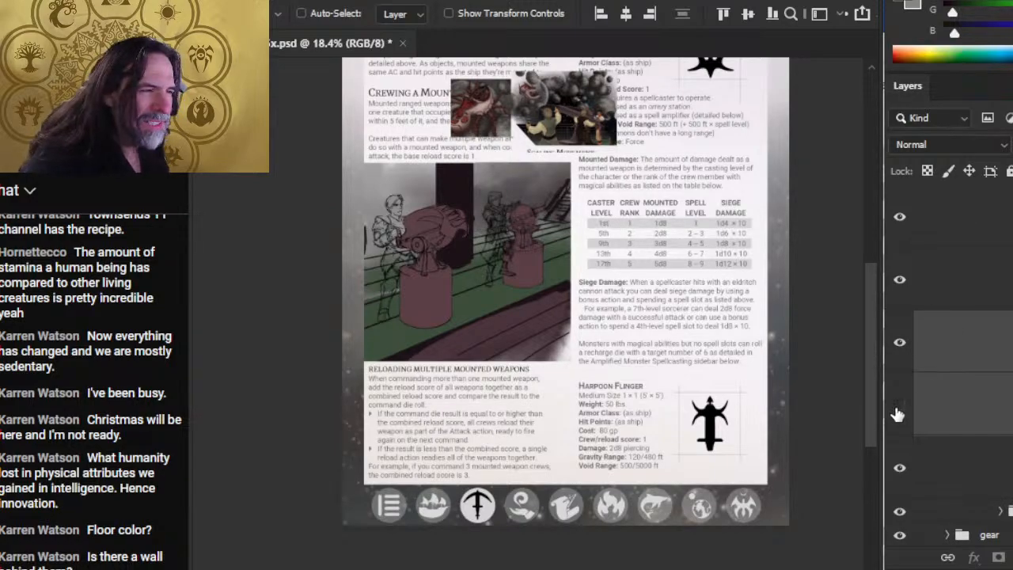
pyautogui.click(903, 282)
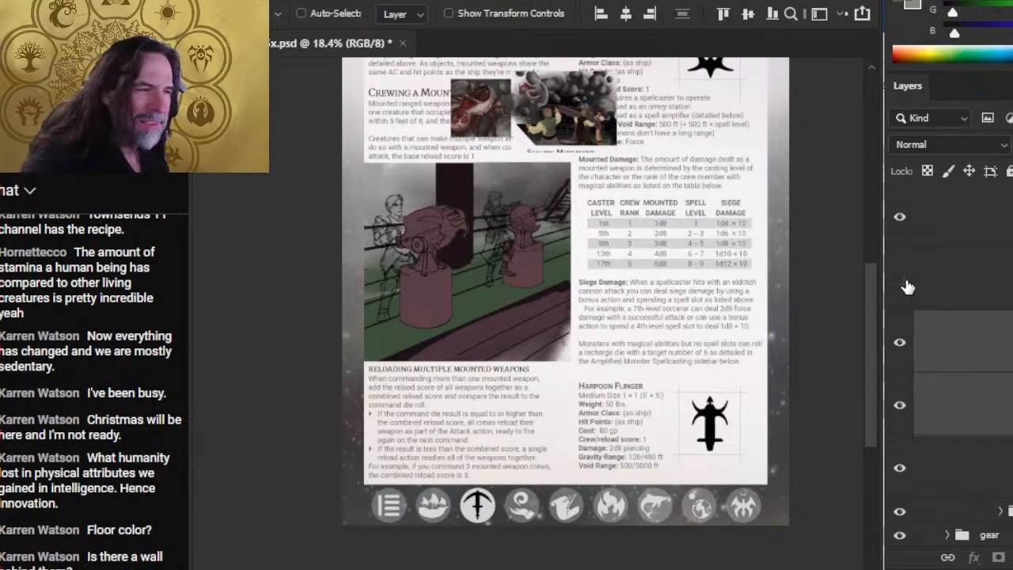
pyautogui.click(900, 280)
pyautogui.click(923, 294)
pyautogui.press('b')
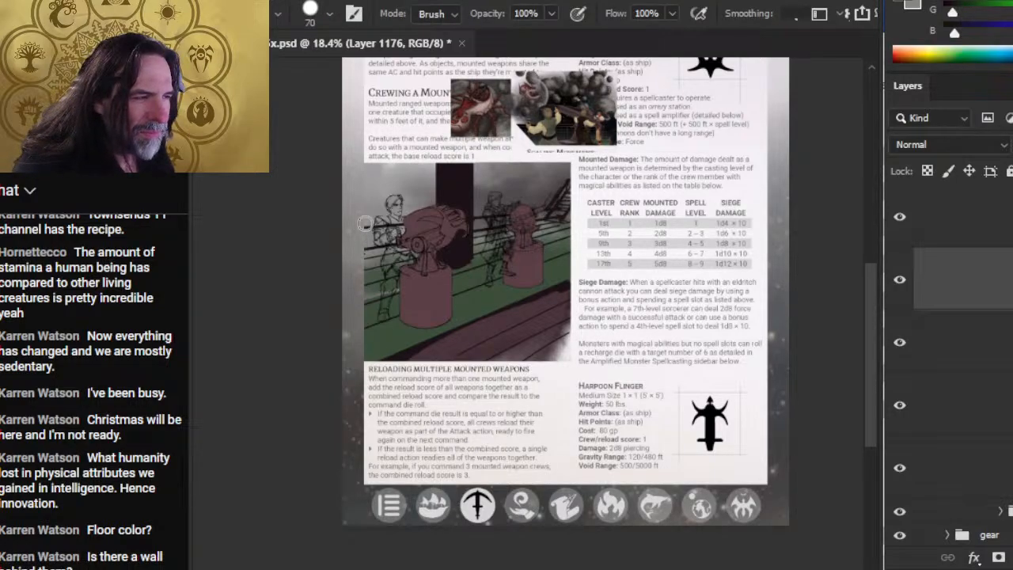
pyautogui.click(901, 285)
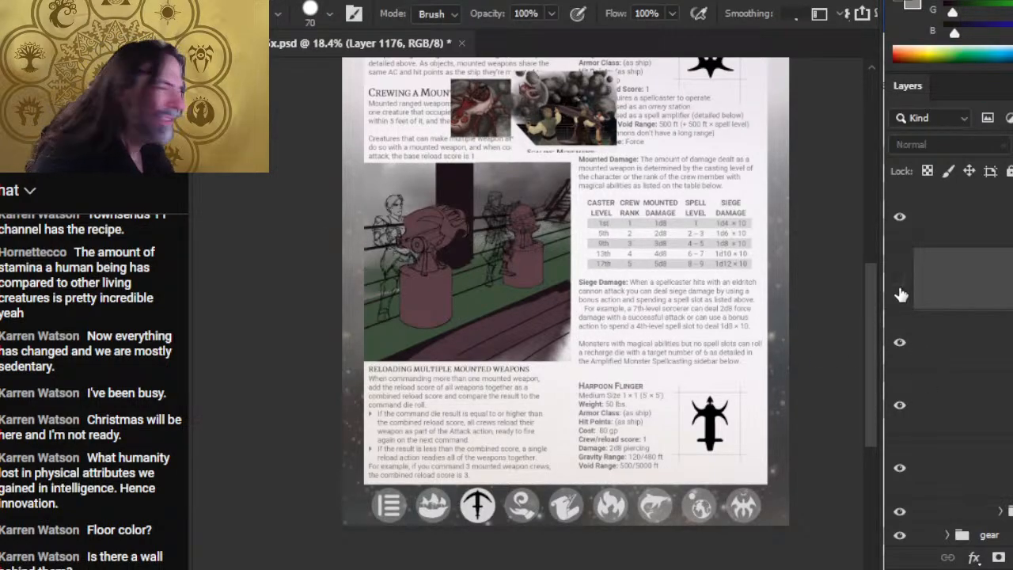
pyautogui.click(902, 283)
pyautogui.click(902, 343)
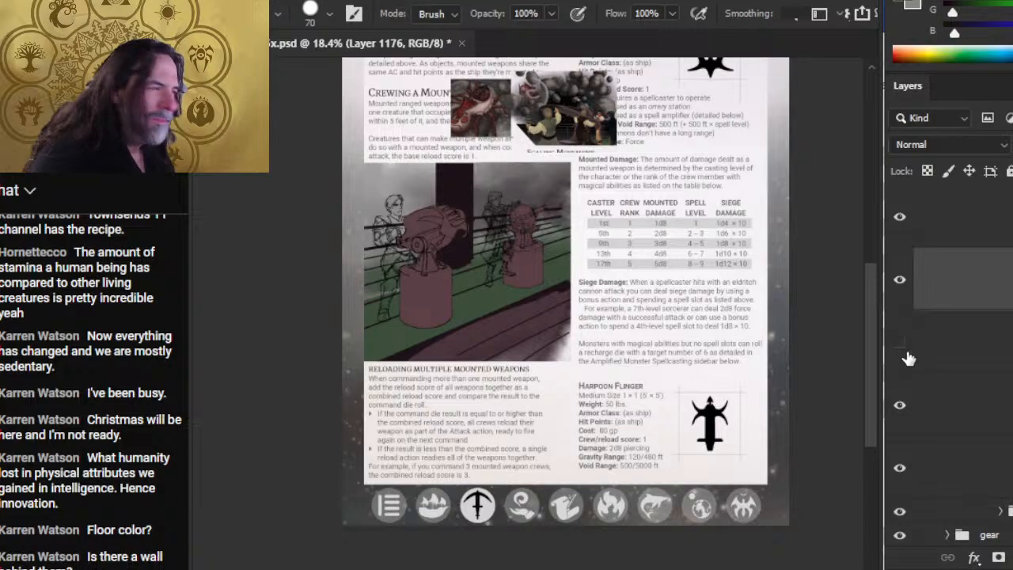
pyautogui.click(902, 343)
pyautogui.click(902, 404)
pyautogui.click(902, 404)
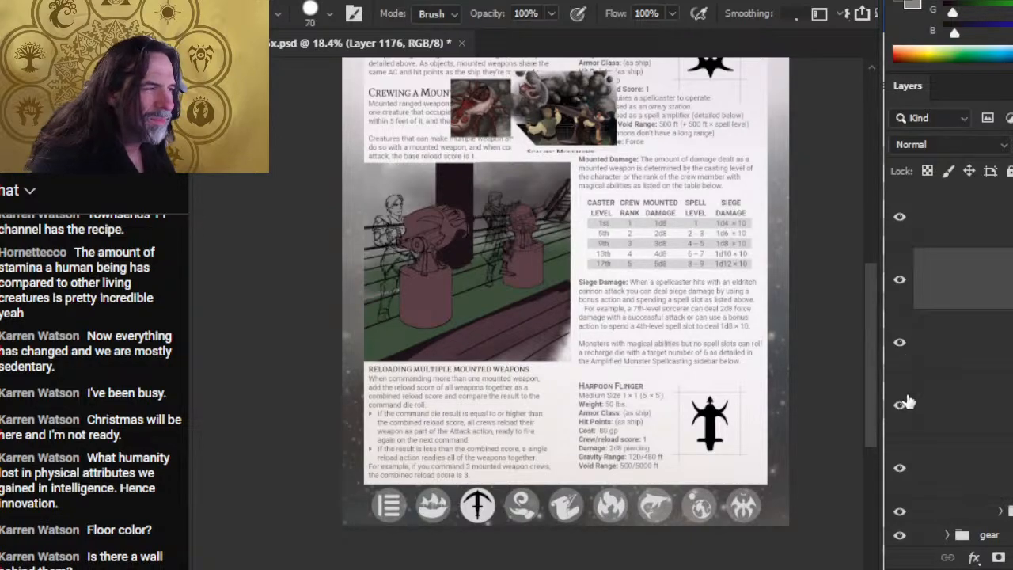
# Nudge Layer 1185 and the rail layer beneath it left together, bringing more of the staircase into the illustration's upper right corner.
pyautogui.click(959, 351)
pyautogui.keyDown('shift'); pyautogui.click(952, 395); pyautogui.keyUp('shift')
pyautogui.press('v')
pyautogui.hotkey('shift', 'Left')
pyautogui.hotkey('shift', 'Left')
pyautogui.hotkey('shift', 'Left')
pyautogui.hotkey('shift', 'Left')
pyautogui.hotkey('shift', 'Left')
pyautogui.hotkey('shift', 'Left')
pyautogui.hotkey('shift', 'Left')
pyautogui.hotkey('shift', 'Left')
pyautogui.hotkey('shift', 'Left')
pyautogui.hotkey('shift', 'Left')
pyautogui.hotkey('shift', 'Left')
pyautogui.hotkey('shift', 'Left')
pyautogui.hotkey('shift', 'Left')
pyautogui.hotkey('shift', 'Left')
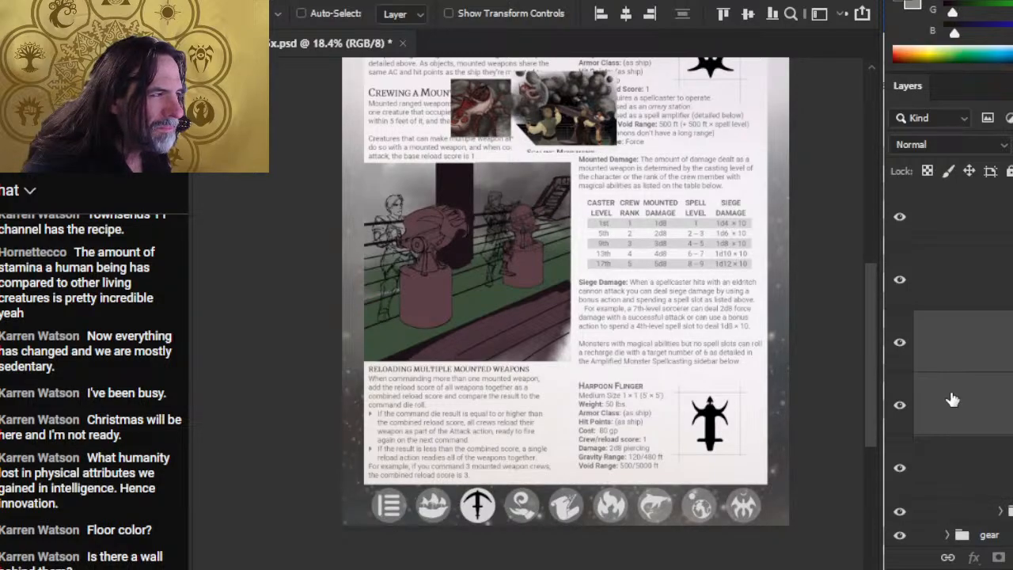
pyautogui.hotkey('shift', 'Left')
pyautogui.hotkey('shift', 'Left')
pyautogui.hotkey('shift', 'Left')
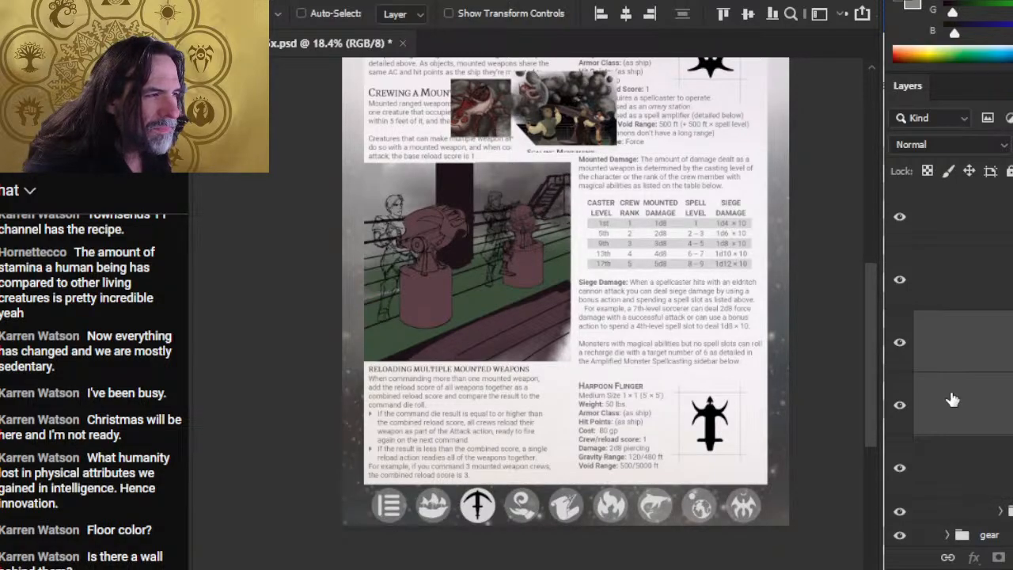
pyautogui.hotkey('shift', 'Left')
pyautogui.hotkey('shift', 'Left')
pyautogui.hotkey('shift', 'Left')
pyautogui.hotkey('shift', 'Left')
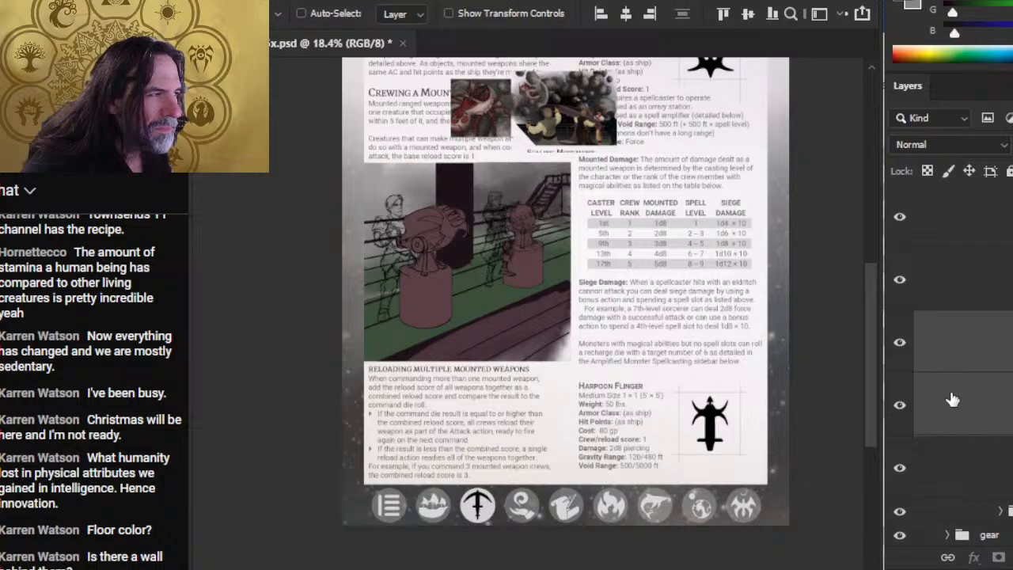
pyautogui.hotkey('shift', 'Left')
pyautogui.hotkey('shift', 'Left')
pyautogui.hotkey('shift', 'Left')
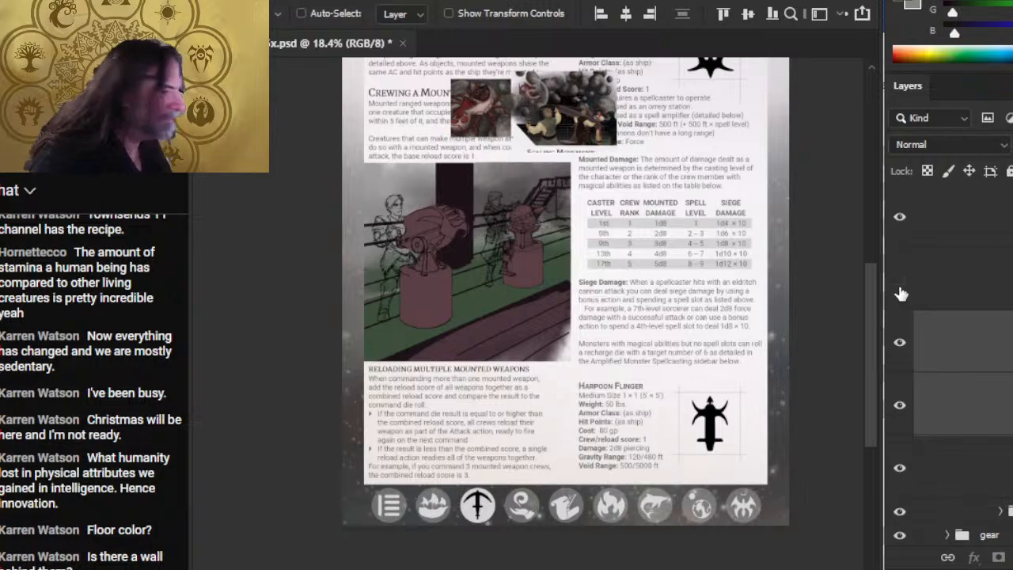
# Add a new empty layer above Layer 1185 and ready a size 8 brush at 100% opacity.
pyautogui.click(935, 354)
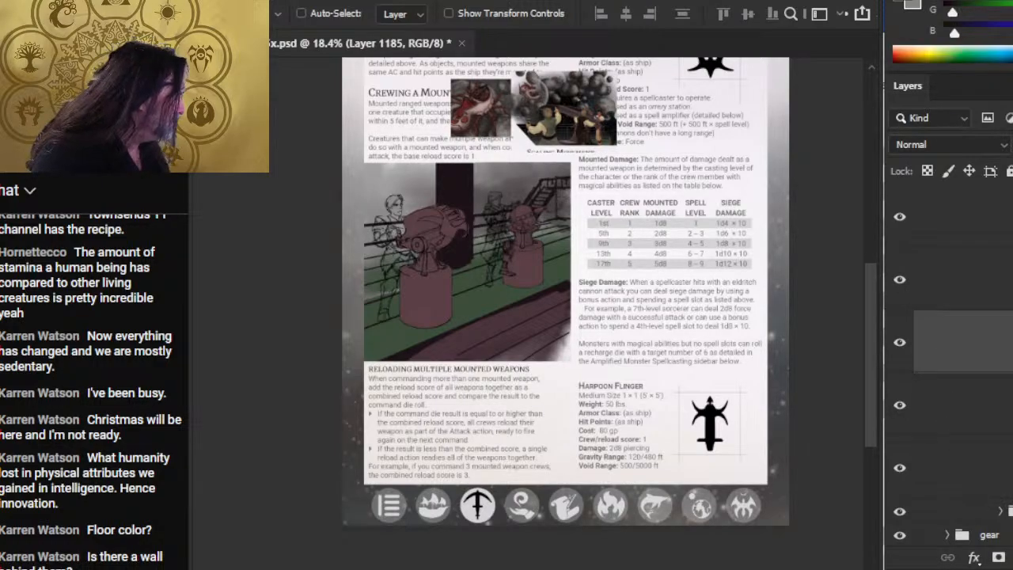
pyautogui.hotkey('ctrl', 'shift', 'alt', 'n')
pyautogui.press('b')
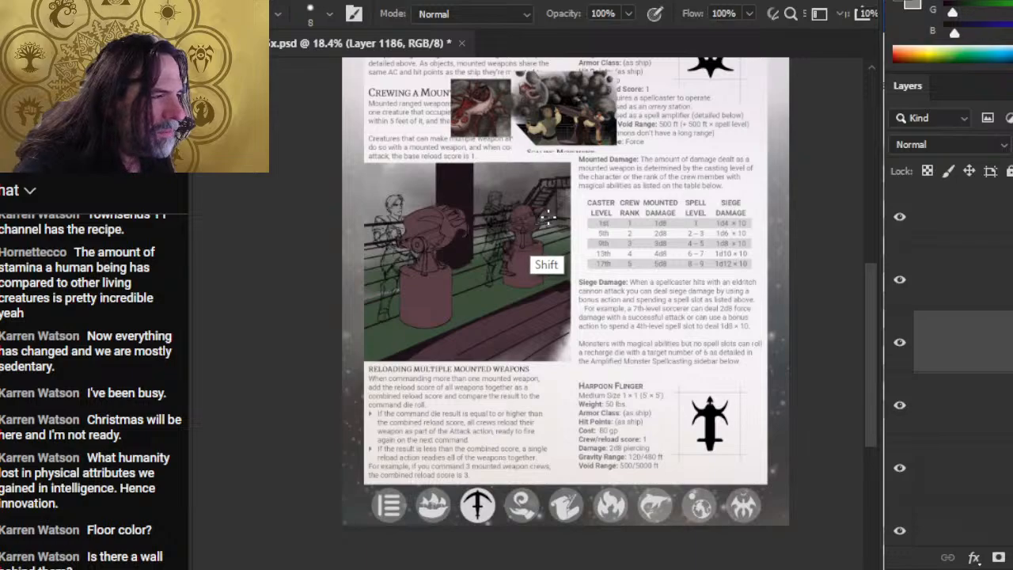
pyautogui.press('v')
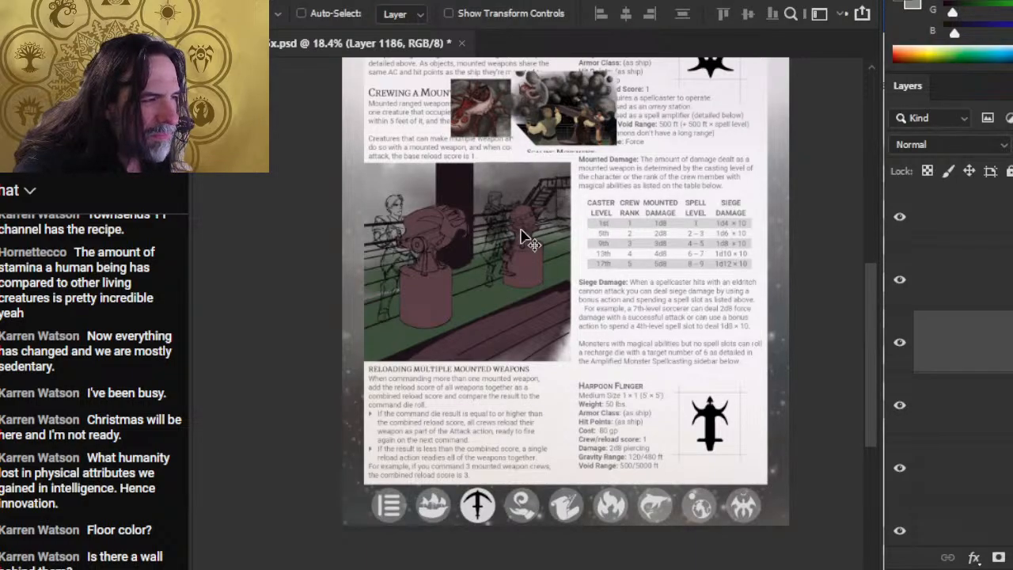
# Try to skew the right end of Layer 1186's rail lines and nudge the layer slightly upward.
pyautogui.press('m')
pyautogui.rightClick(549, 266)
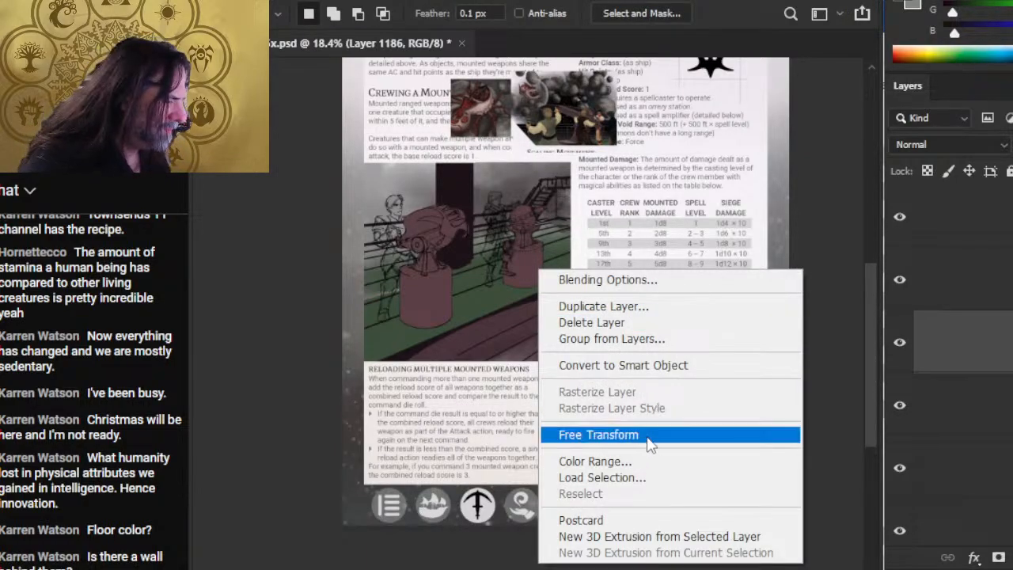
pyautogui.click(644, 432)
pyautogui.rightClick(546, 271)
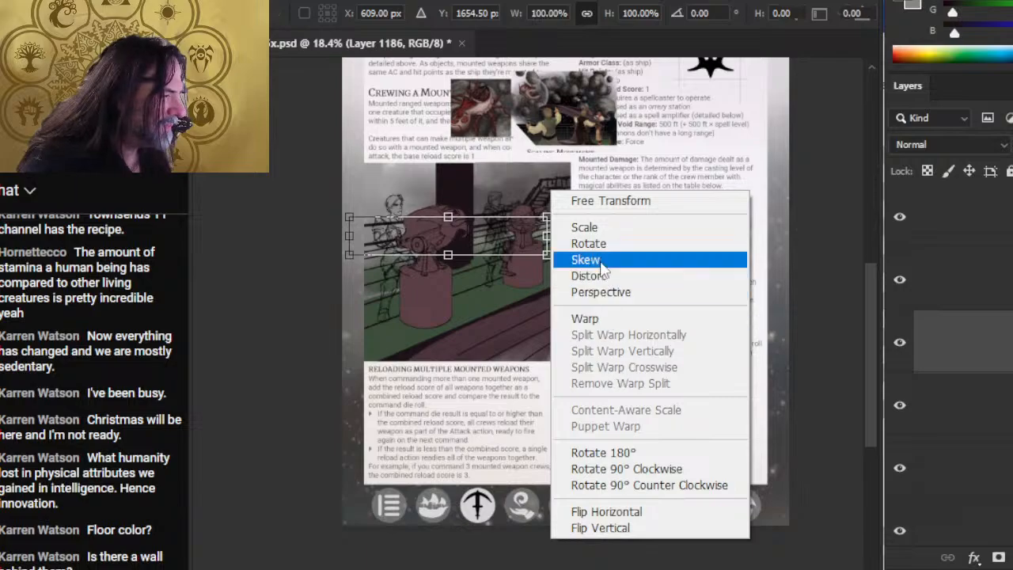
pyautogui.click(609, 261)
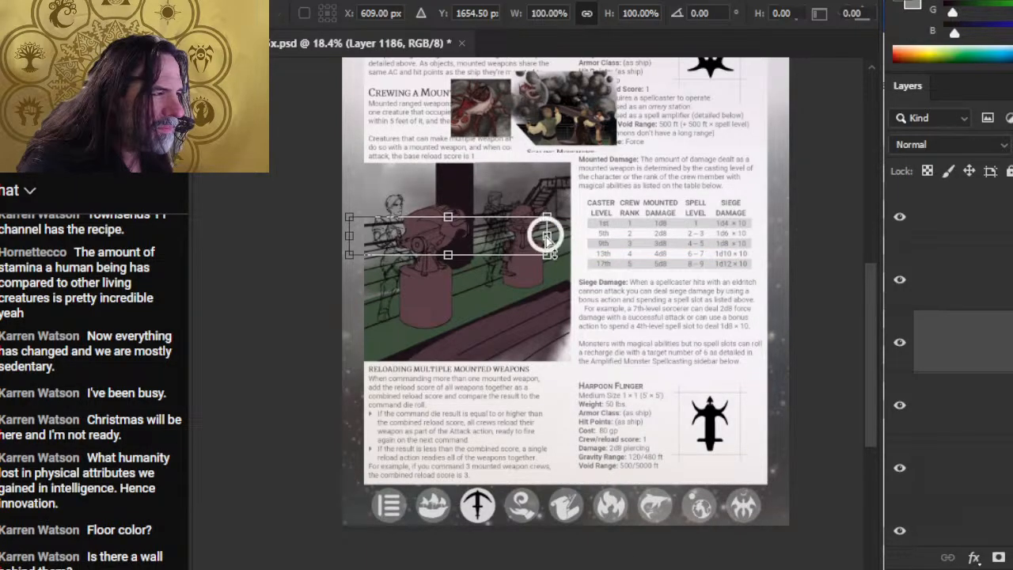
pyautogui.moveTo(549, 236); pyautogui.dragTo(546, 237)
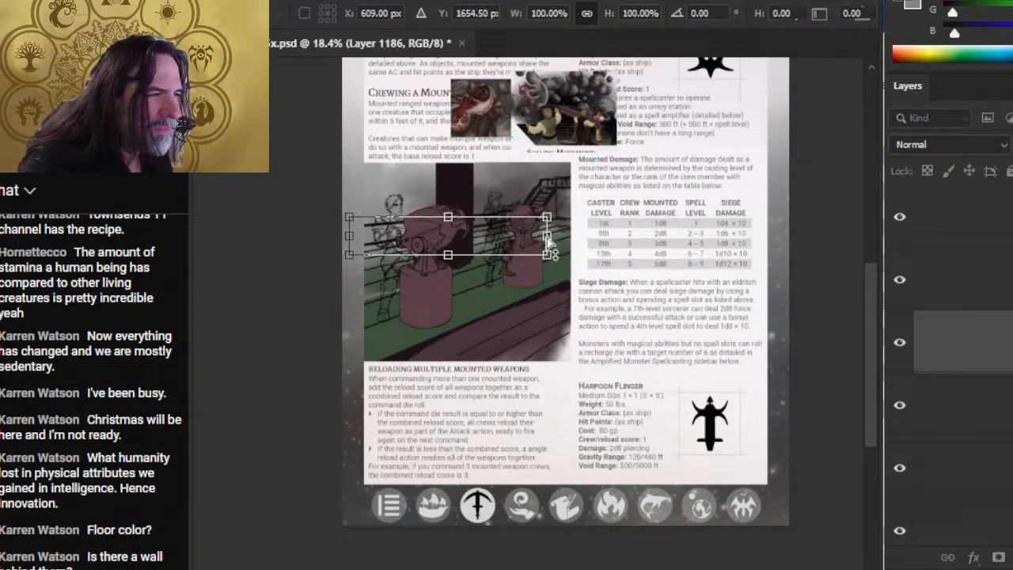
pyautogui.press('Return')
pyautogui.press('v')
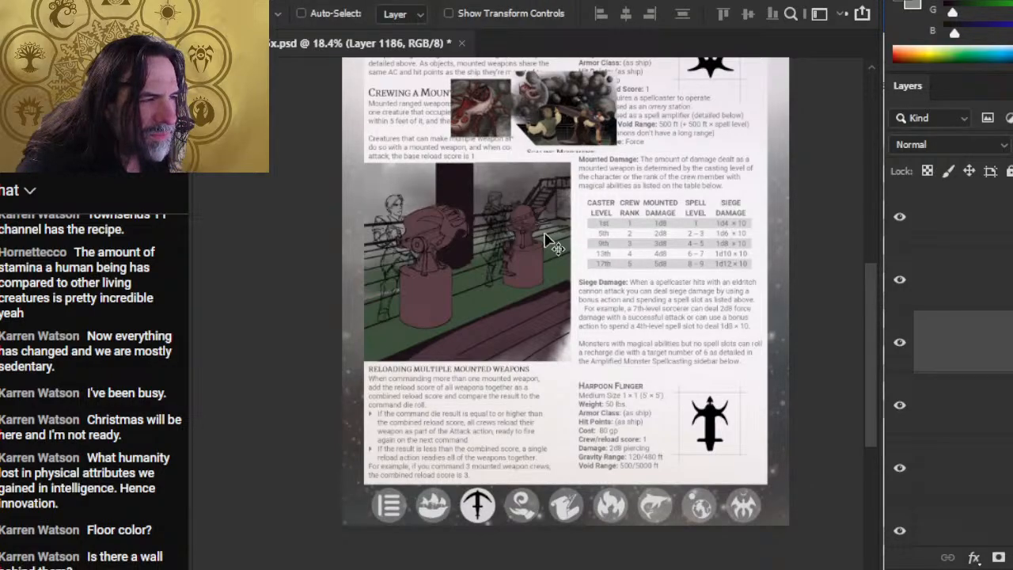
# Skew the left end of Layer 1186's rail lines upward.
pyautogui.press('m')
pyautogui.rightClick(547, 269)
pyautogui.click(637, 438)
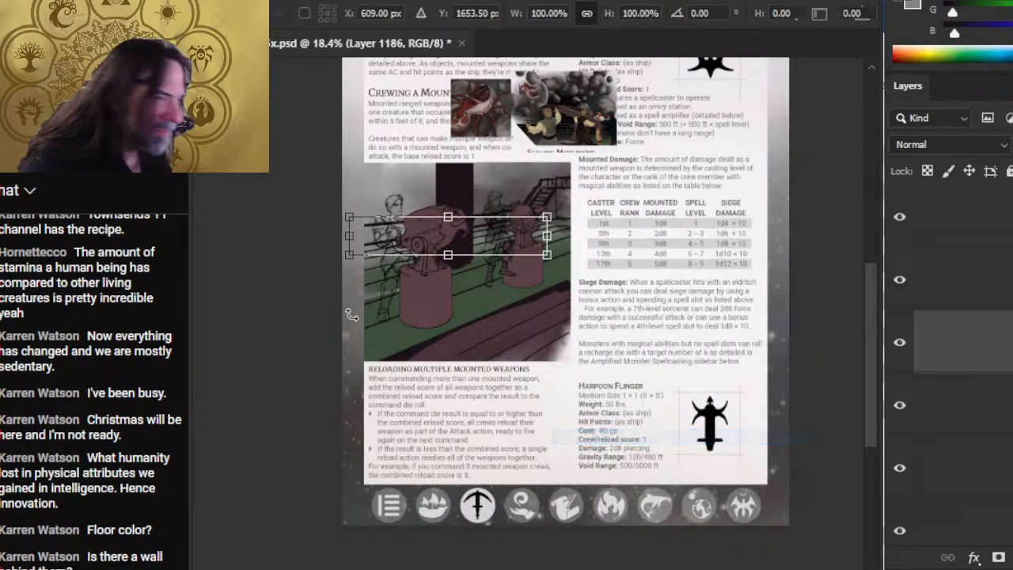
pyautogui.rightClick(375, 242)
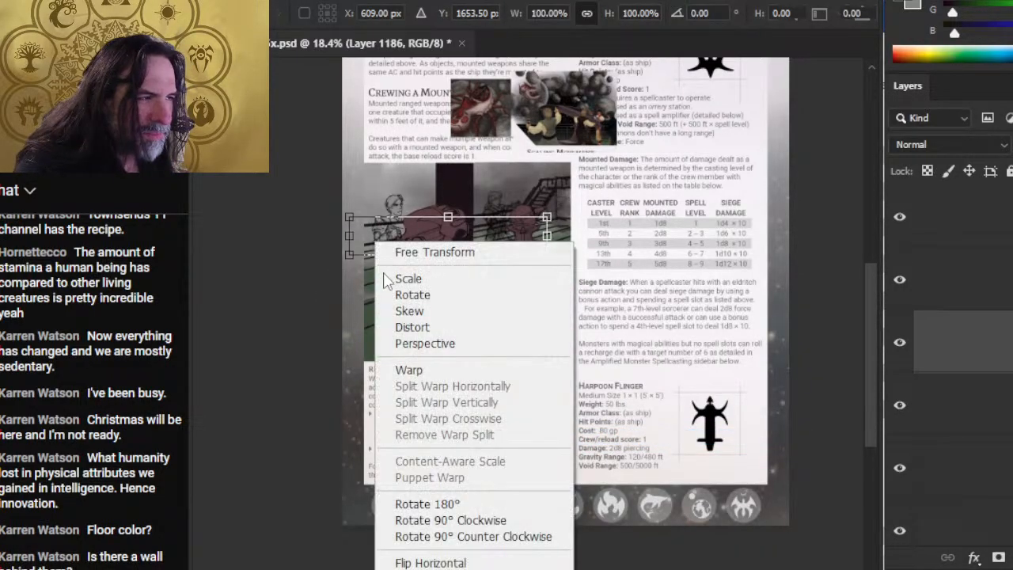
pyautogui.click(434, 312)
pyautogui.moveTo(347, 239); pyautogui.dragTo(341, 227)
pyautogui.press('Return')
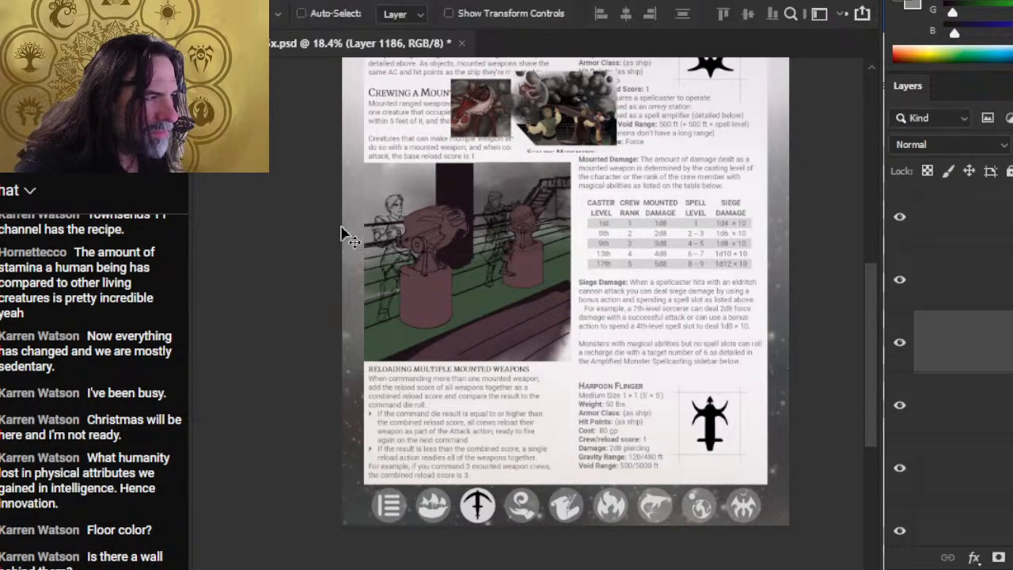
# Readjust Layer 1186's rail lines with another Free Transform.
pyautogui.press('m')
pyautogui.rightClick(561, 285)
pyautogui.click(635, 437)
pyautogui.rightClick(482, 303)
pyautogui.click(552, 353)
pyautogui.press('Return')
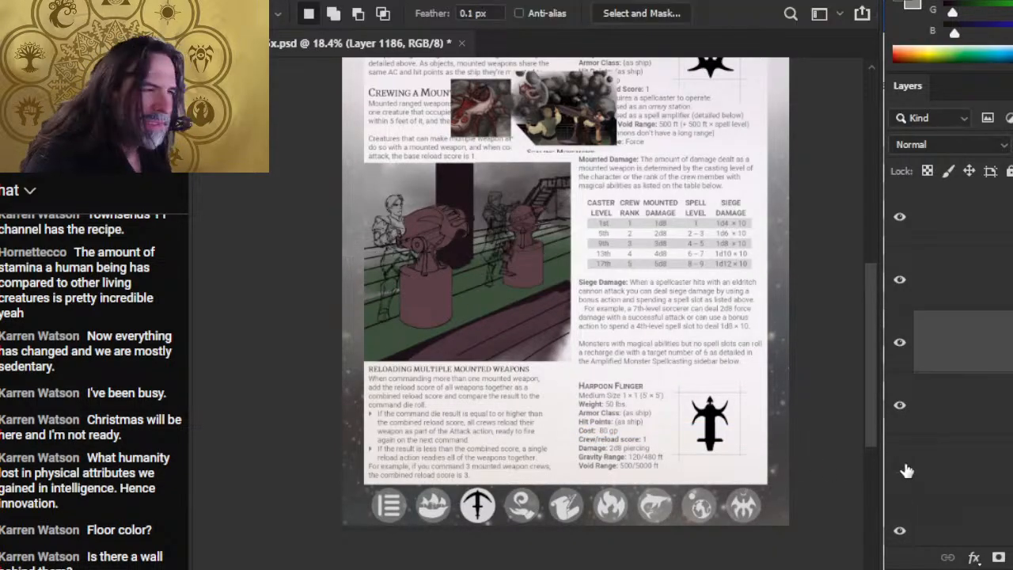
# Skew Layer 1175, raising its left end and lowering its right end slightly to match the other rail lines.
pyautogui.click(926, 469)
pyautogui.rightClick(578, 286)
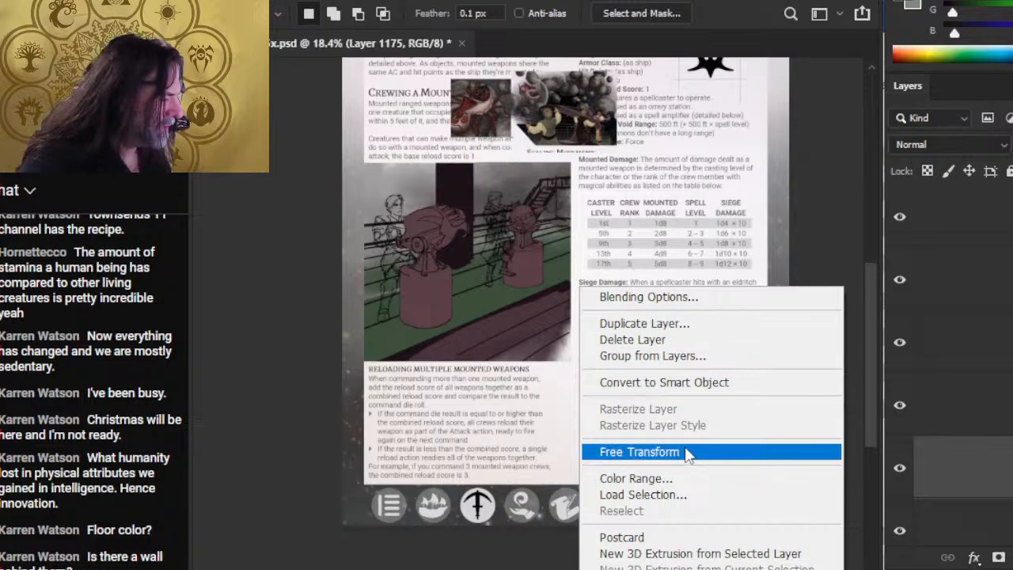
pyautogui.click(686, 453)
pyautogui.rightClick(492, 274)
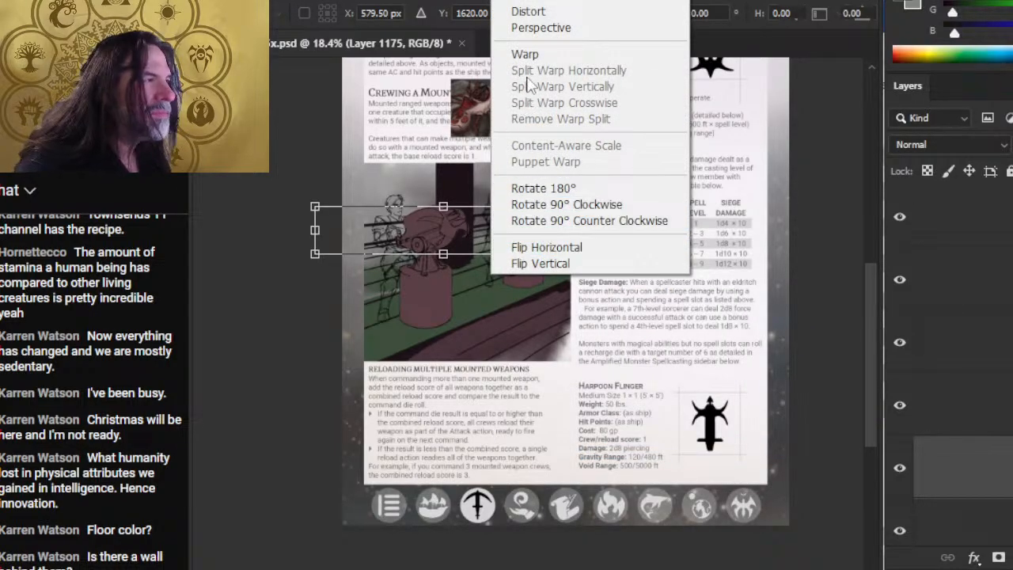
pyautogui.click(545, 0)
pyautogui.moveTo(316, 231); pyautogui.dragTo(314, 226)
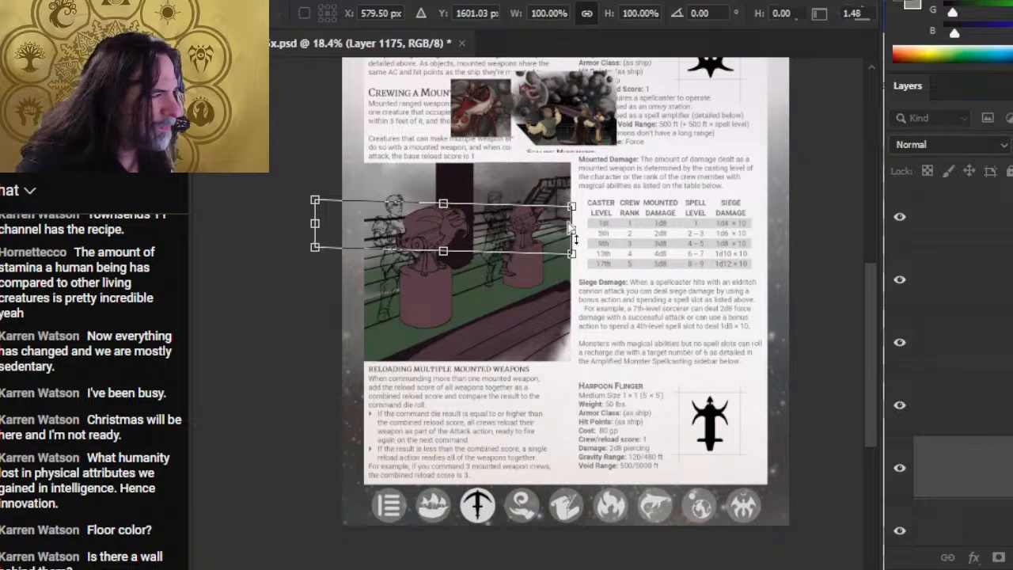
pyautogui.moveTo(568, 232); pyautogui.dragTo(566, 232)
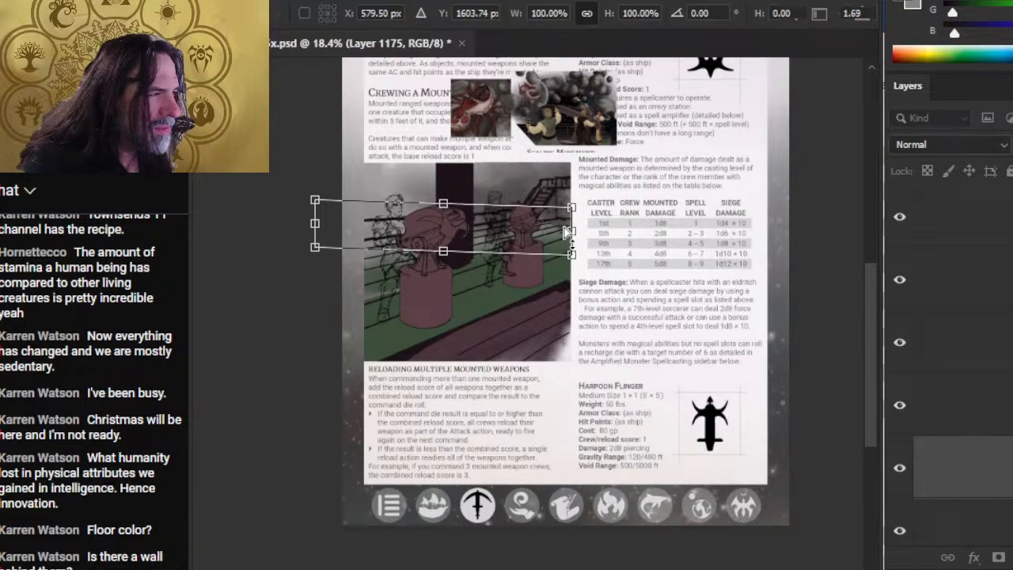
pyautogui.press('Return')
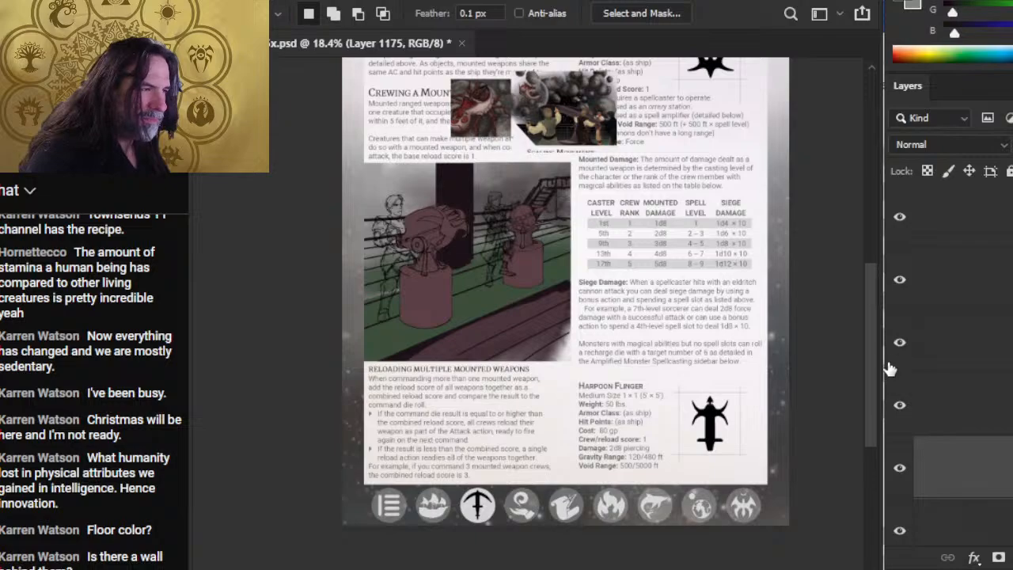
# Merge Layer 1176 down into Layer 1186.
pyautogui.click(902, 288)
pyautogui.rightClick(943, 305)
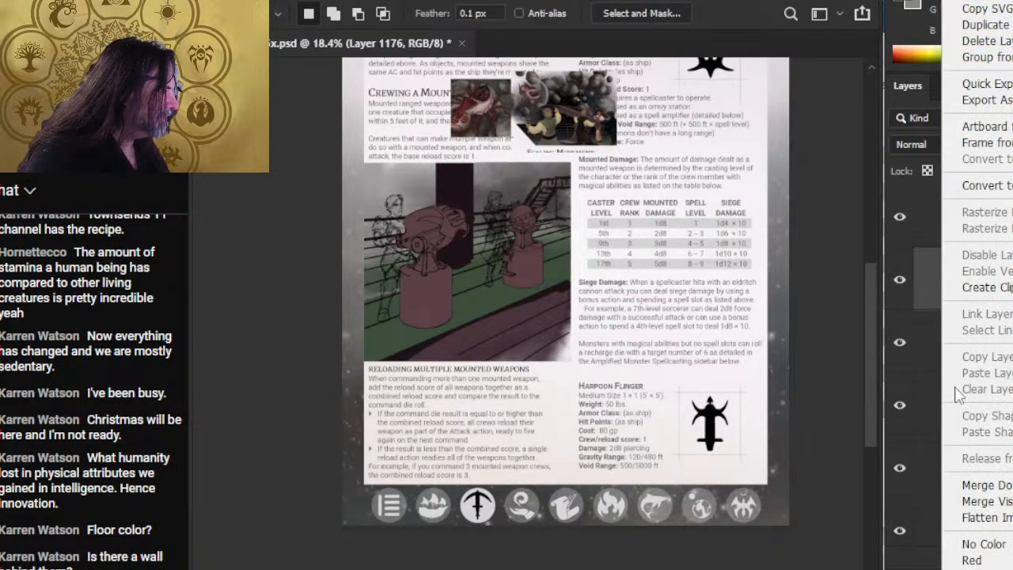
pyautogui.click(982, 483)
# Examine which parts of the illustration the merged layer and the layers beneath it hold by hiding and showing each one.
pyautogui.click(902, 344)
pyautogui.click(903, 342)
pyautogui.click(911, 413)
pyautogui.click(911, 411)
pyautogui.click(908, 345)
pyautogui.click(909, 342)
pyautogui.click(905, 283)
pyautogui.click(905, 283)
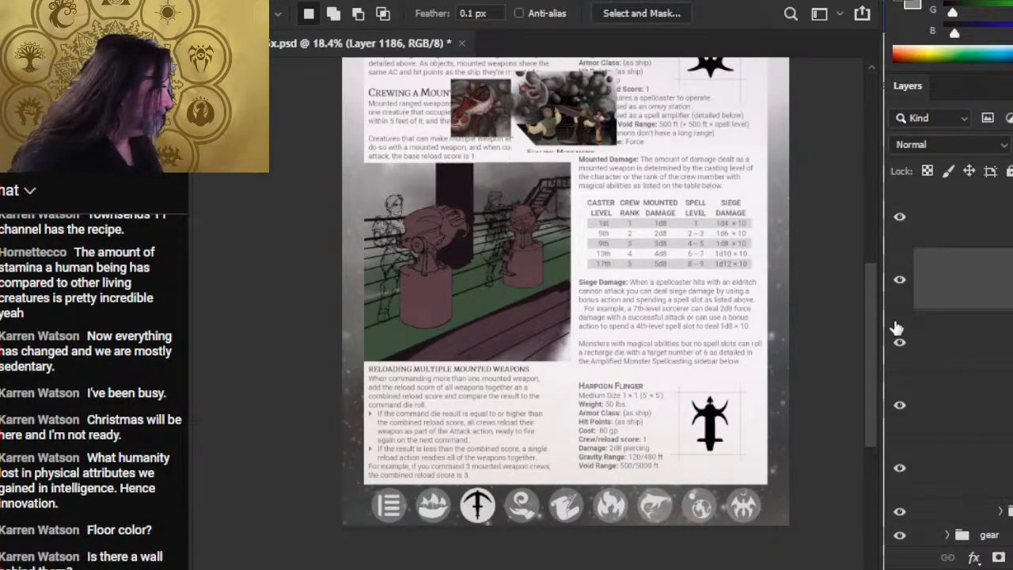
pyautogui.click(903, 287)
pyautogui.click(903, 286)
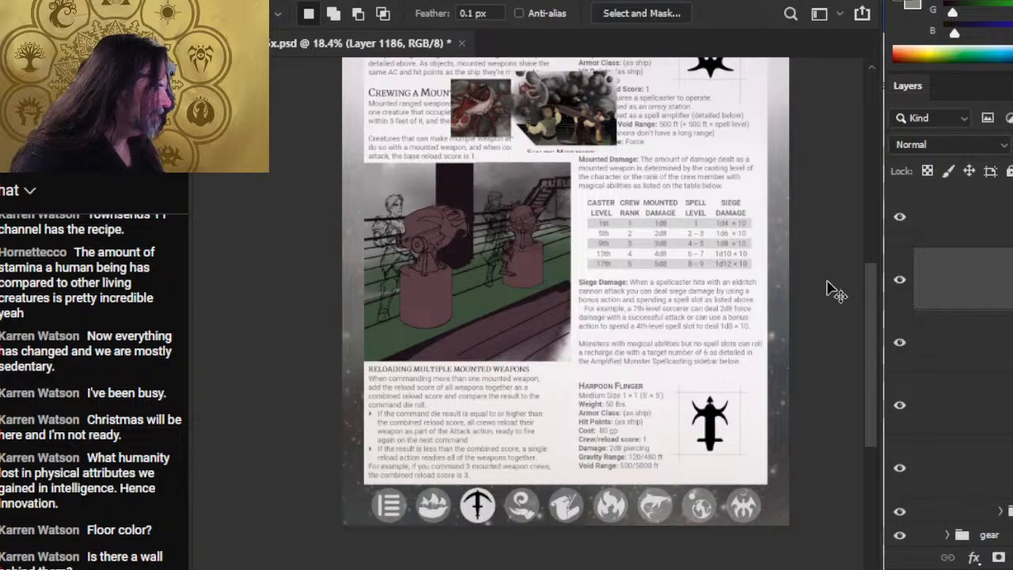
# Check Layer 1185 by hiding and showing it, and merge it down into Layer 1186.
pyautogui.press('v')
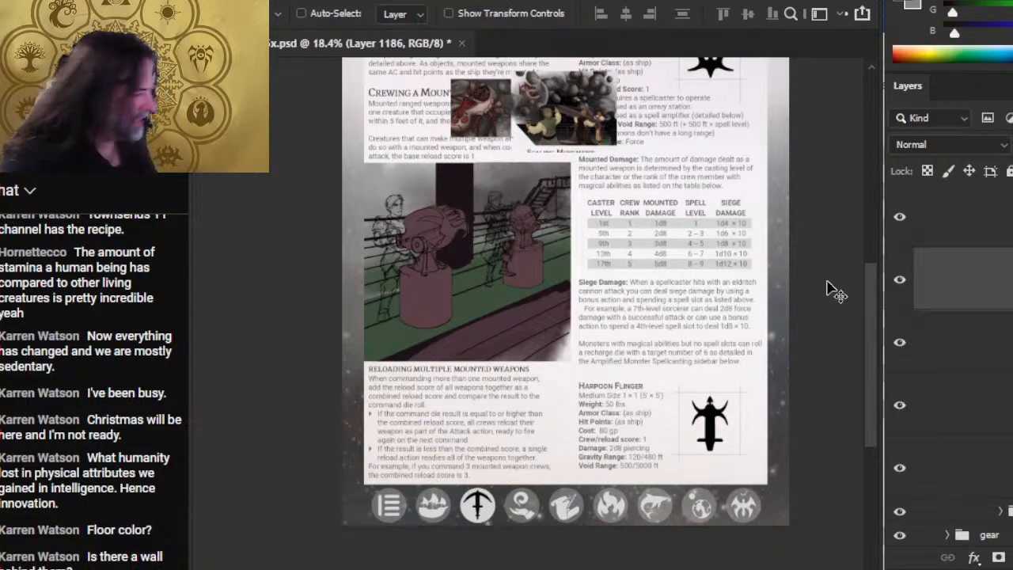
pyautogui.click(906, 225)
pyautogui.click(900, 217)
pyautogui.rightClick(964, 220)
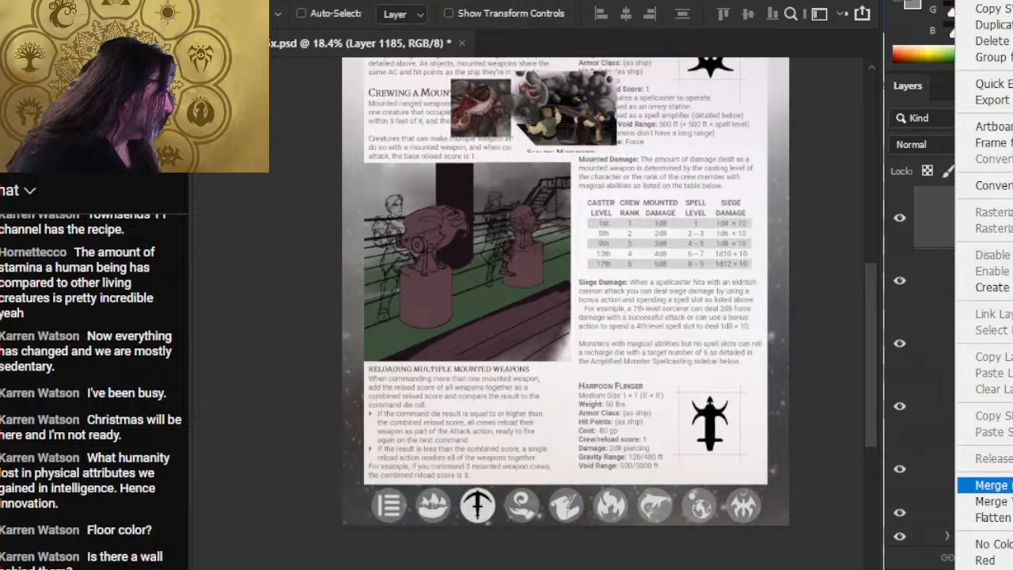
pyautogui.click(1001, 484)
# Compress the merged deck and rail lines on Layer 1186 vertically by lowering their top edge.
pyautogui.press('m')
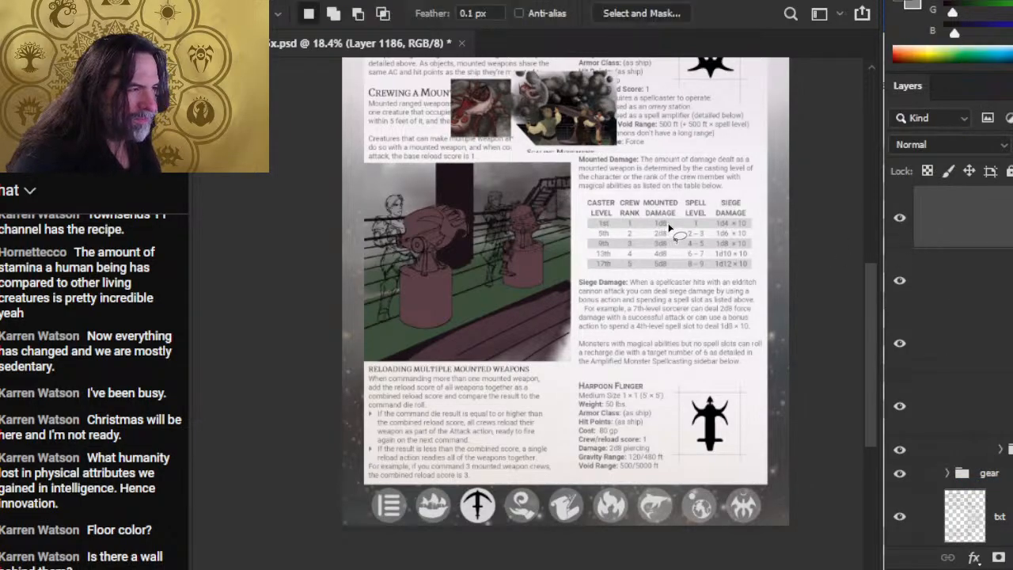
pyautogui.rightClick(667, 223)
pyautogui.click(786, 388)
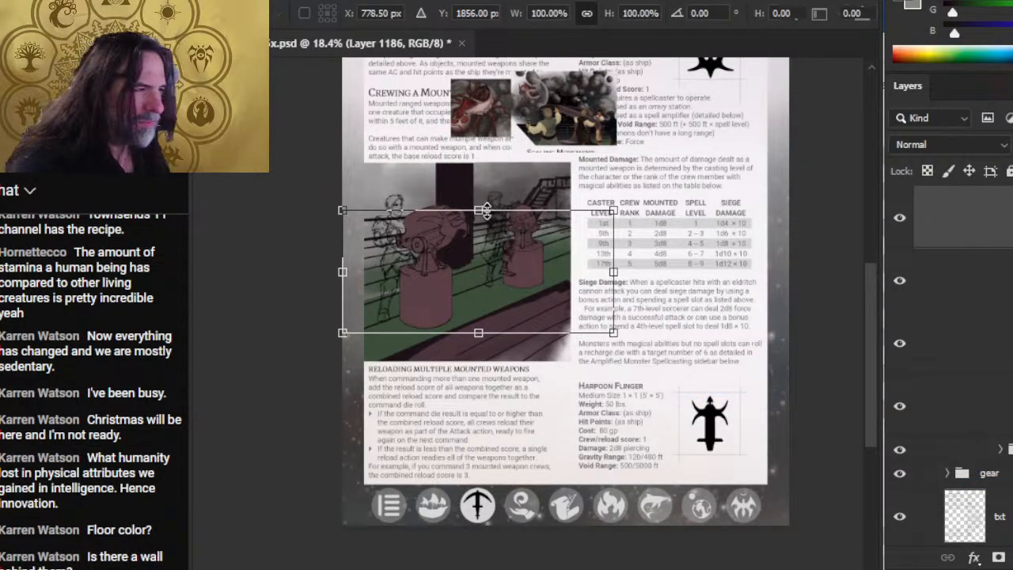
pyautogui.moveTo(479, 210); pyautogui.dragTo(475, 219)
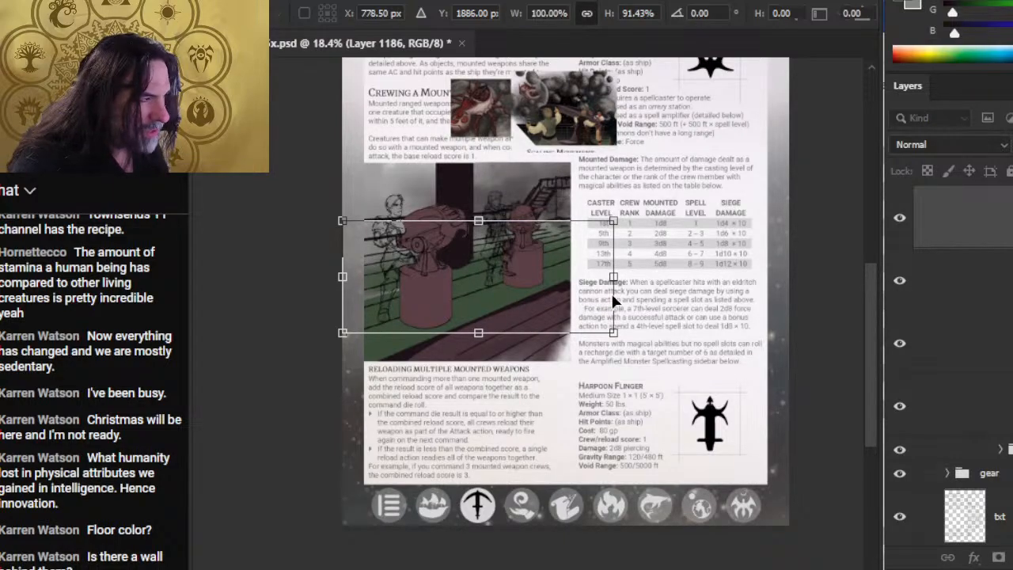
pyautogui.press('Return')
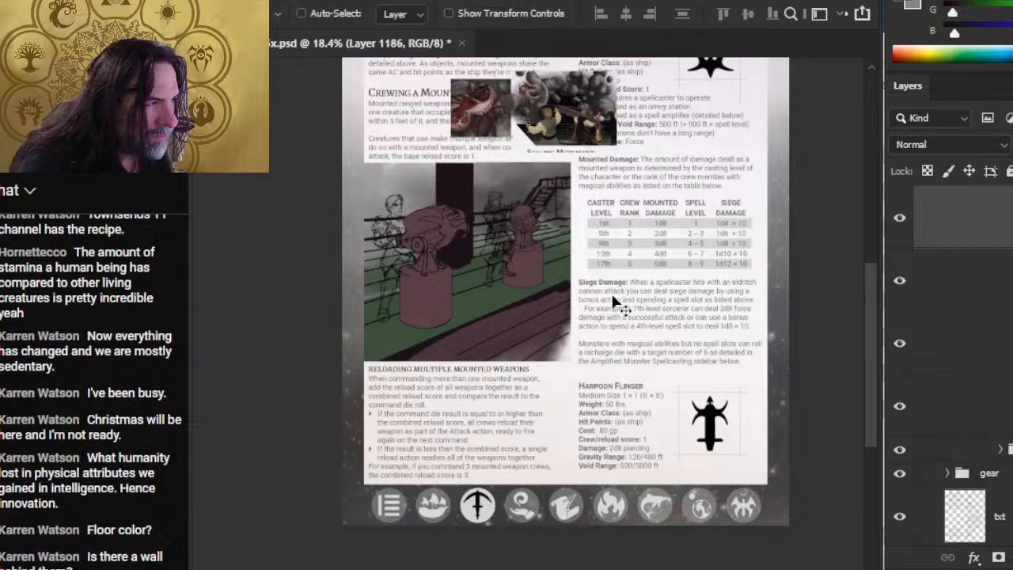
# Distort Layer 1186's deck and rail lines by adjusting the upper right, lower left and upper left corners.
pyautogui.press('m')
pyautogui.rightClick(663, 285)
pyautogui.click(734, 448)
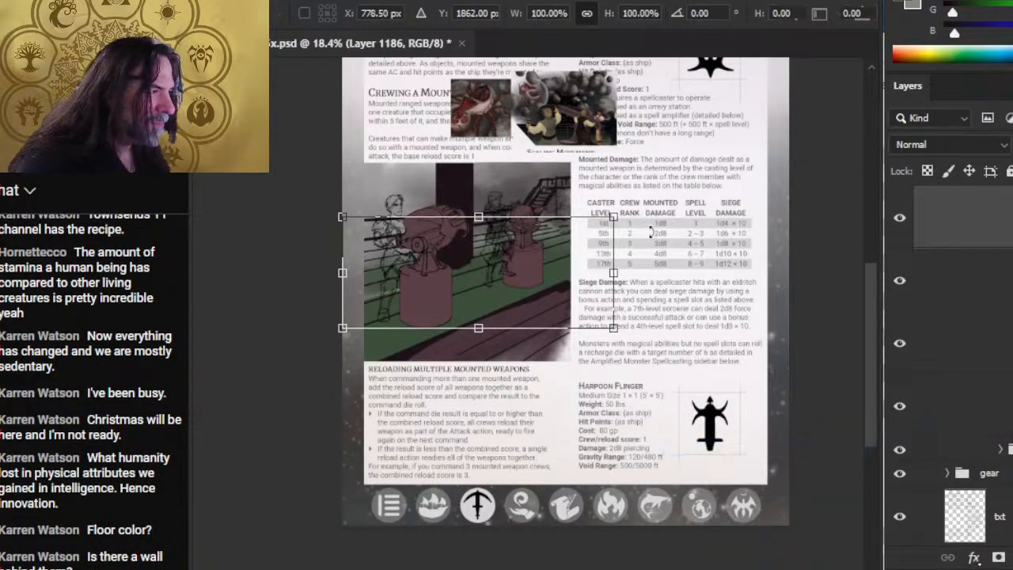
pyautogui.rightClick(651, 233)
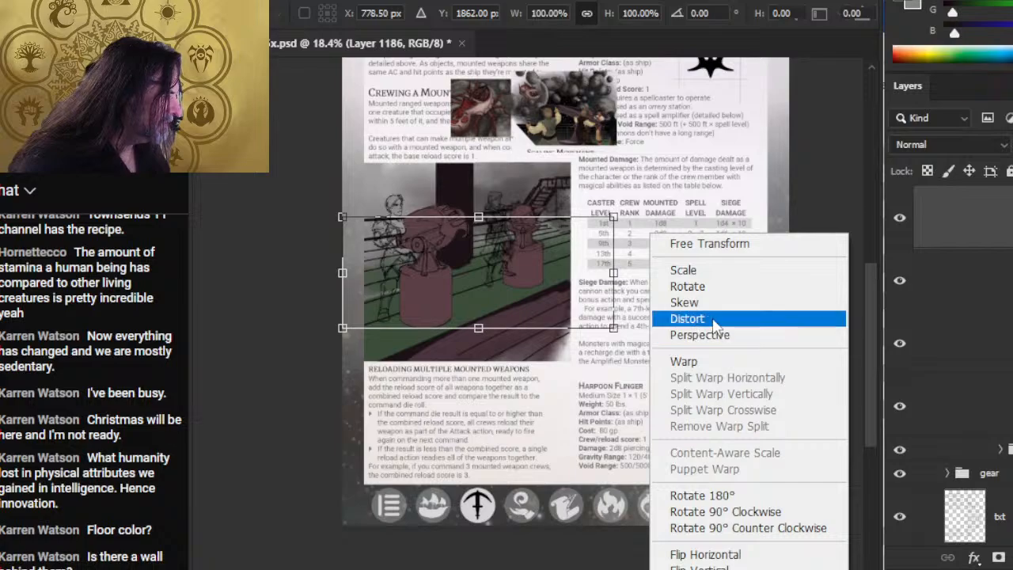
pyautogui.click(707, 318)
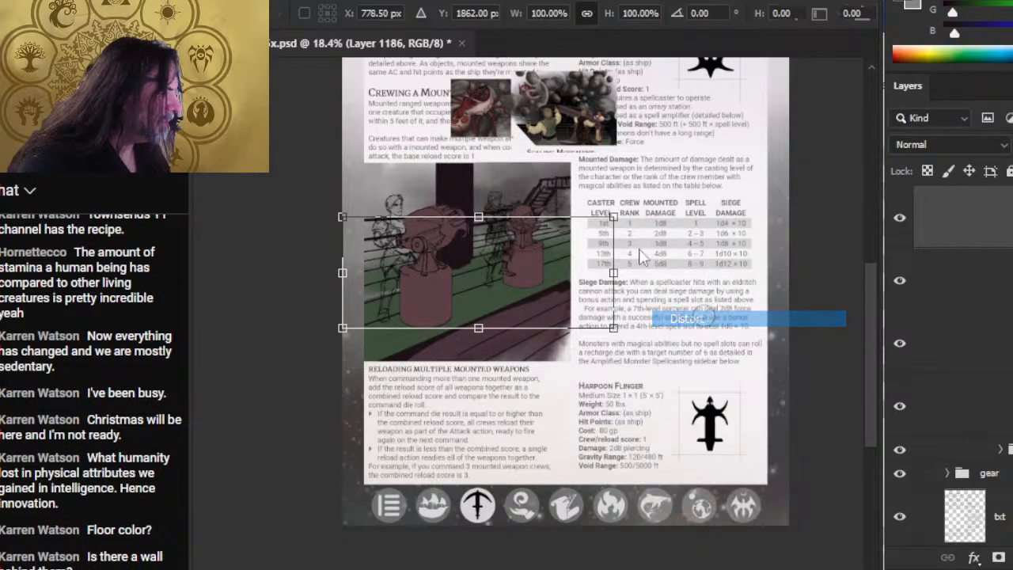
pyautogui.moveTo(615, 222); pyautogui.dragTo(619, 223)
pyautogui.moveTo(342, 339); pyautogui.dragTo(344, 348)
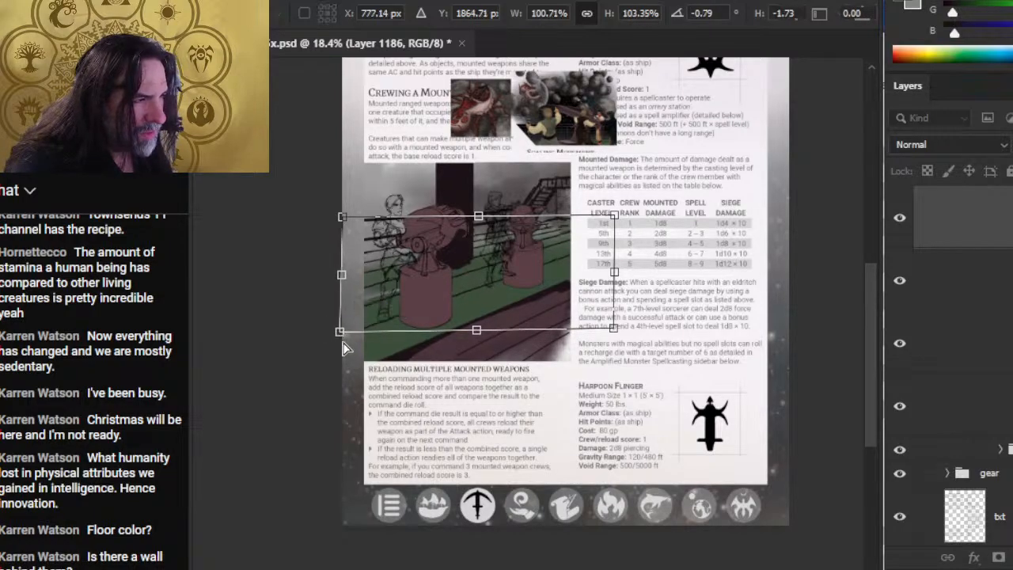
pyautogui.moveTo(344, 228); pyautogui.dragTo(341, 222)
pyautogui.press('Return')
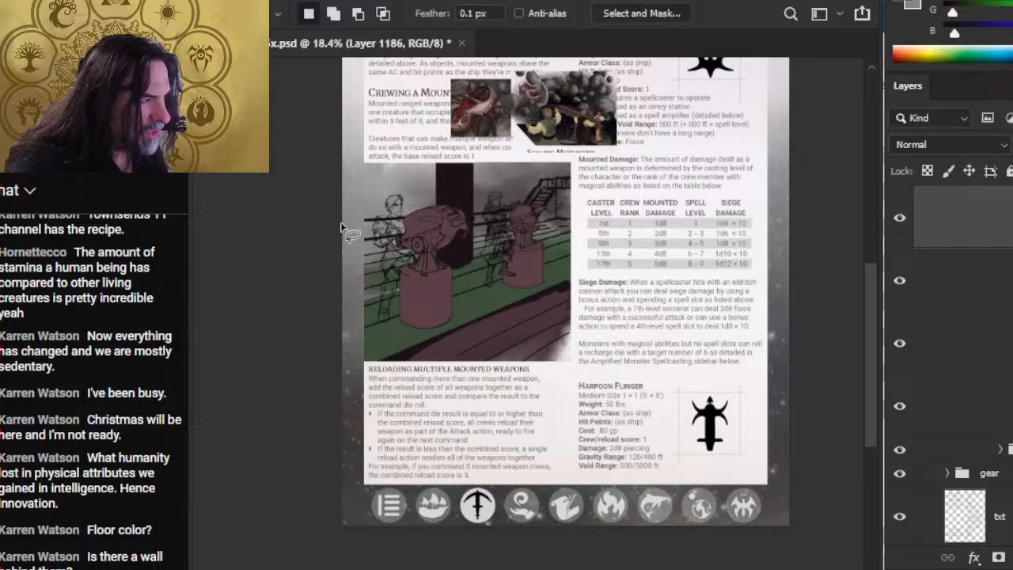
# Select the mast on Layer 1174 and move it slightly right, away from the front cannon.
pyautogui.press('v')
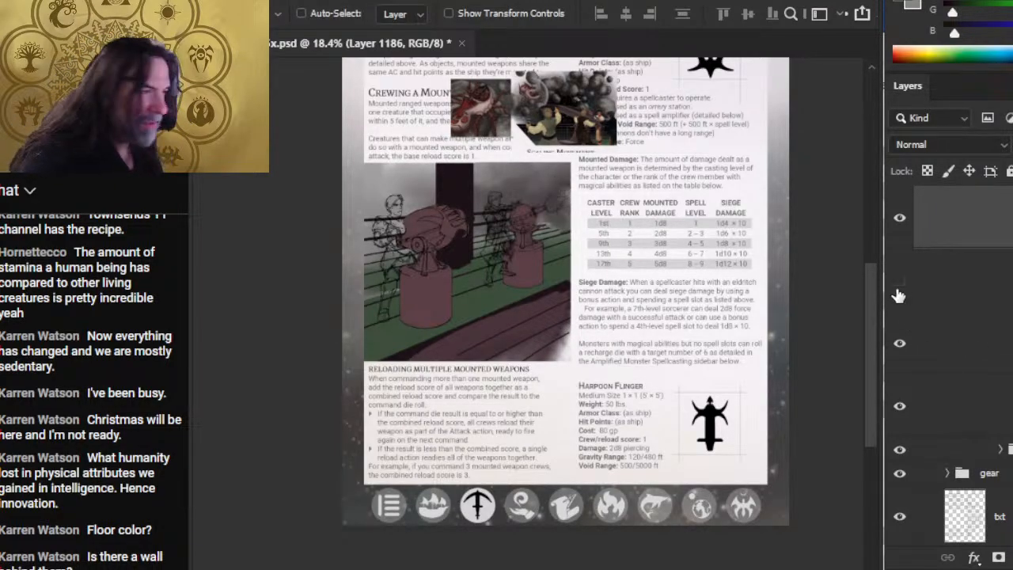
pyautogui.click(925, 362)
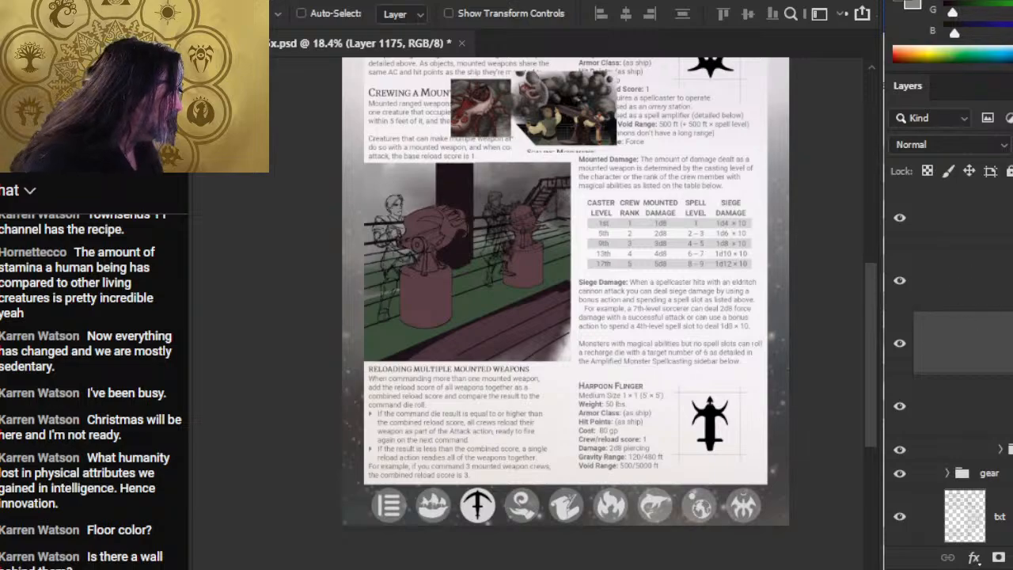
pyautogui.scroll(-2, 1003, 329)
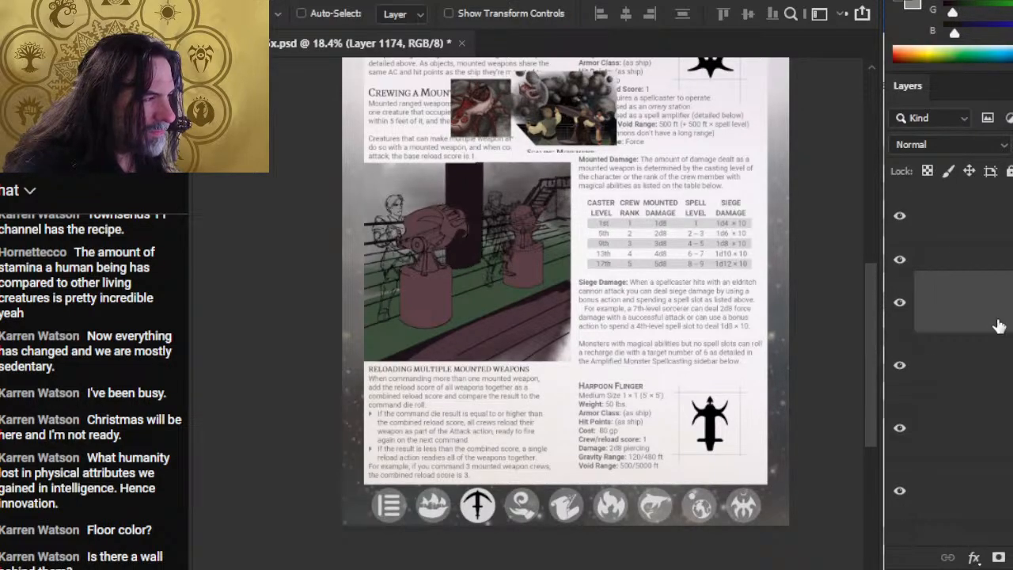
# Clean up the mast's base on Layer 1174 using a size 45 brush and a size 70 eraser.
pyautogui.press('b')
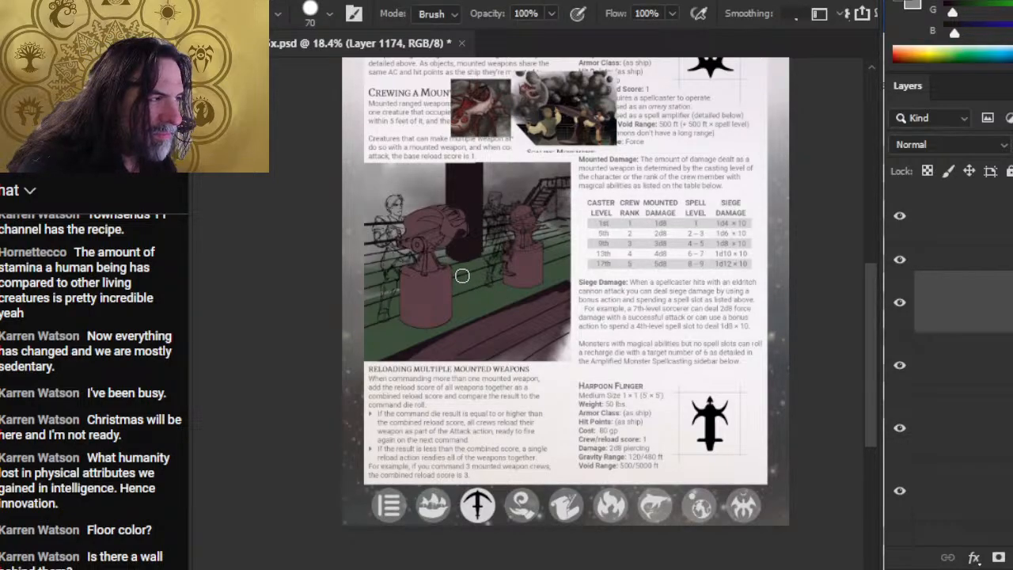
pyautogui.press('s')
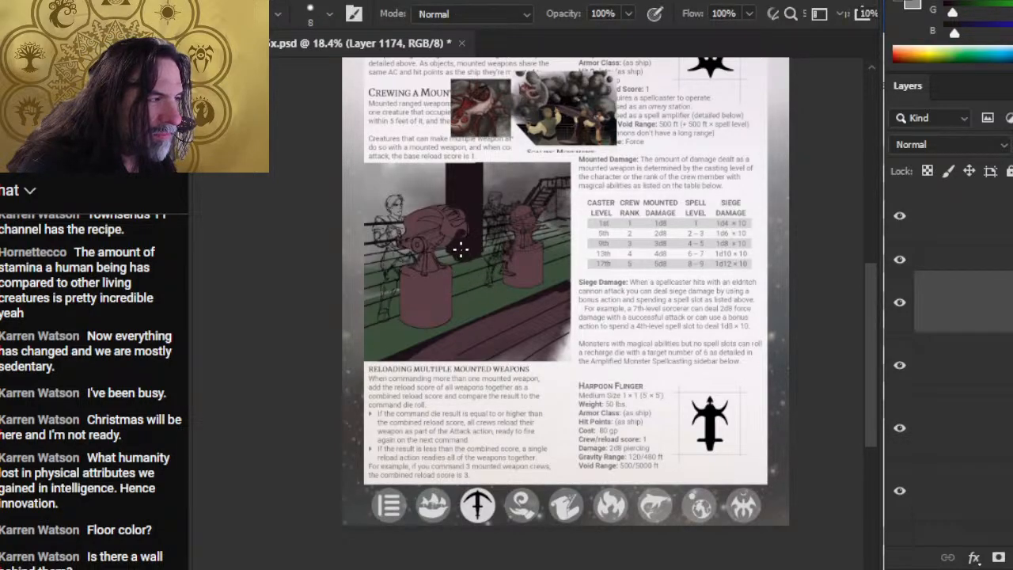
pyautogui.press(']')
pyautogui.press(']')
pyautogui.press(']')
pyautogui.press(']')
pyautogui.press(']')
pyautogui.press(']')
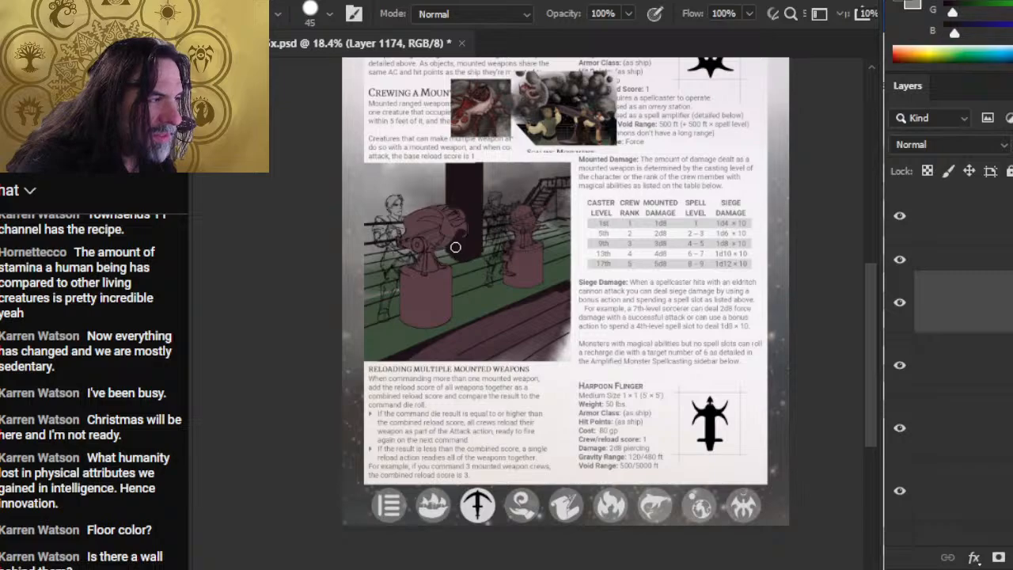
pyautogui.press('e')
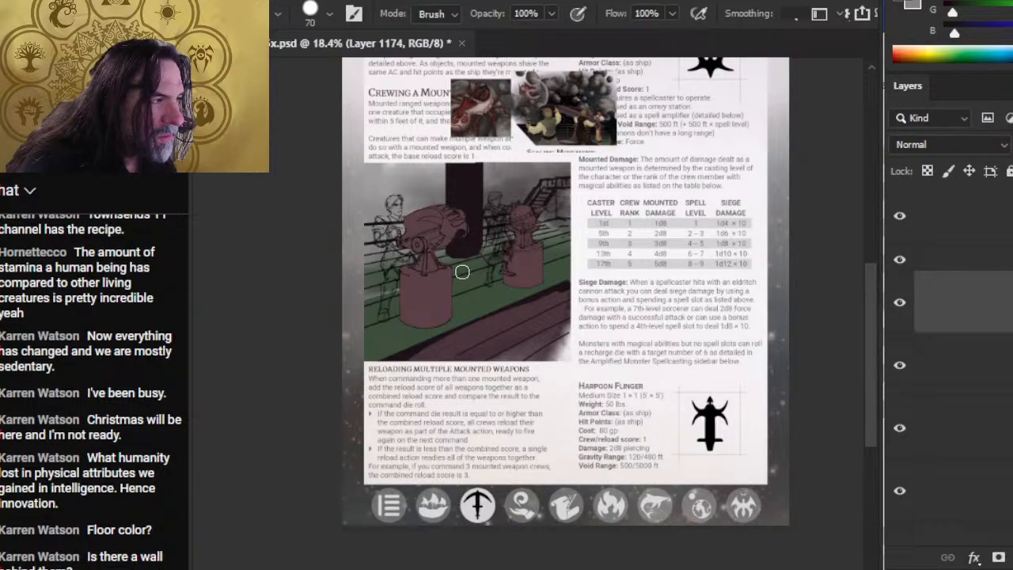
# Show the hidden foreground railing in front of the cannons.
pyautogui.scroll(3, 963, 332)
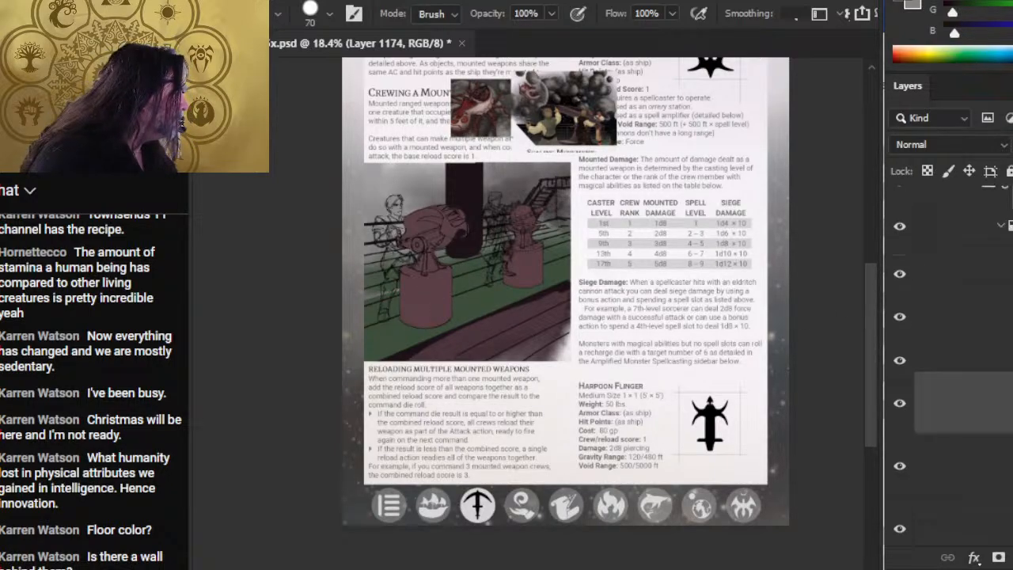
pyautogui.click(897, 341)
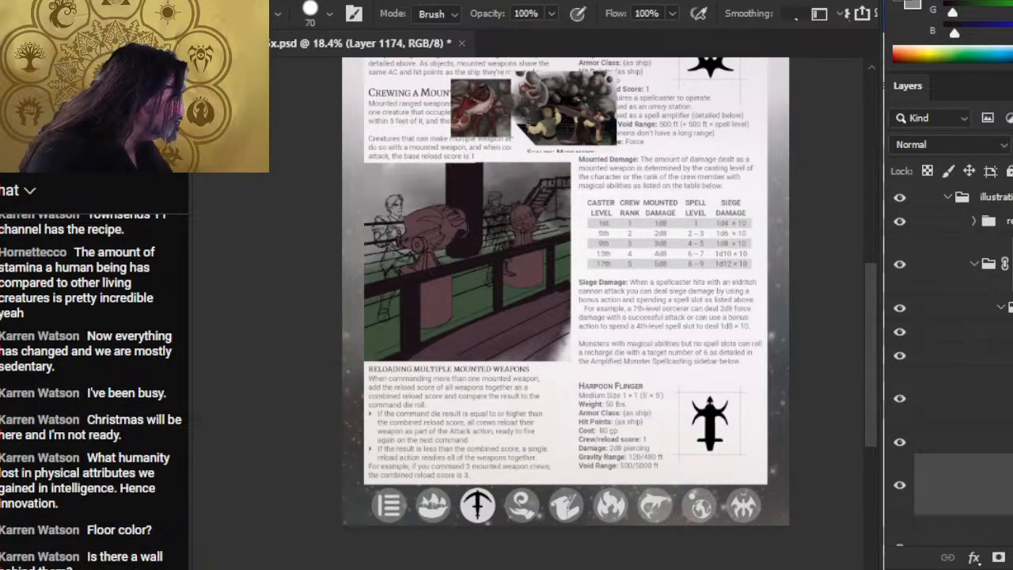
# Flatten the back rail lines on Layer 1175 by lowering their top edge, and shift them slightly left.
pyautogui.scroll(-5, 918, 372)
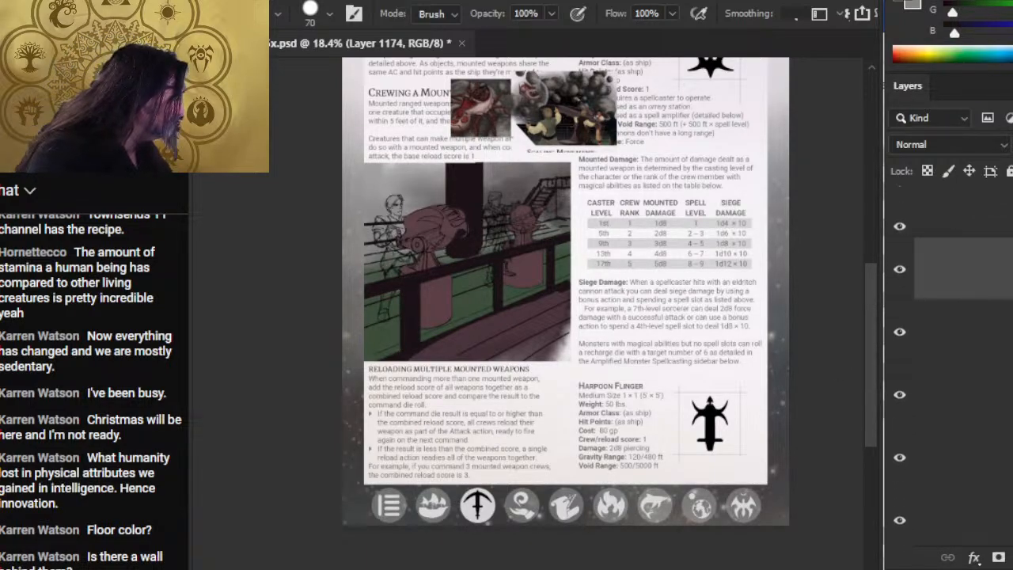
pyautogui.click(903, 406)
pyautogui.click(932, 405)
pyautogui.press('l')
pyautogui.rightClick(582, 217)
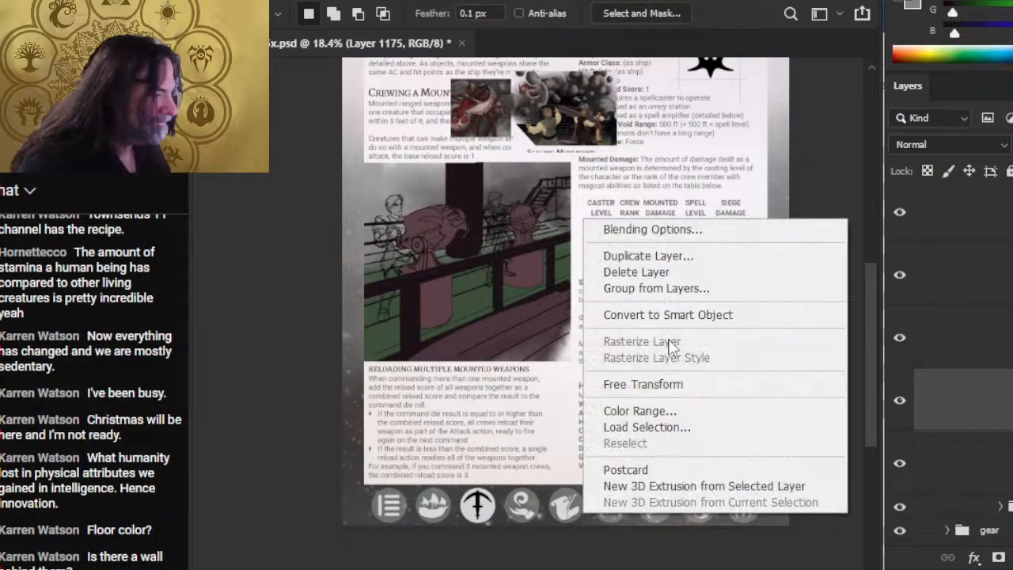
pyautogui.click(682, 384)
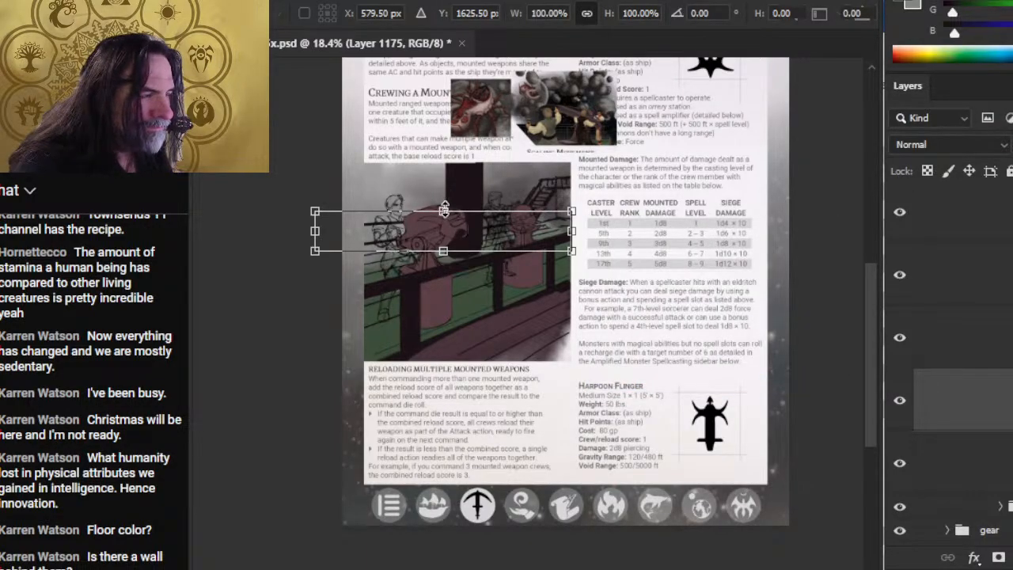
pyautogui.moveTo(445, 208); pyautogui.dragTo(444, 222)
pyautogui.moveTo(511, 236)
pyautogui.mouseDown()
pyautogui.moveTo(504, 229)
pyautogui.moveTo(494, 239)
pyautogui.mouseUp()
pyautogui.press('Return')
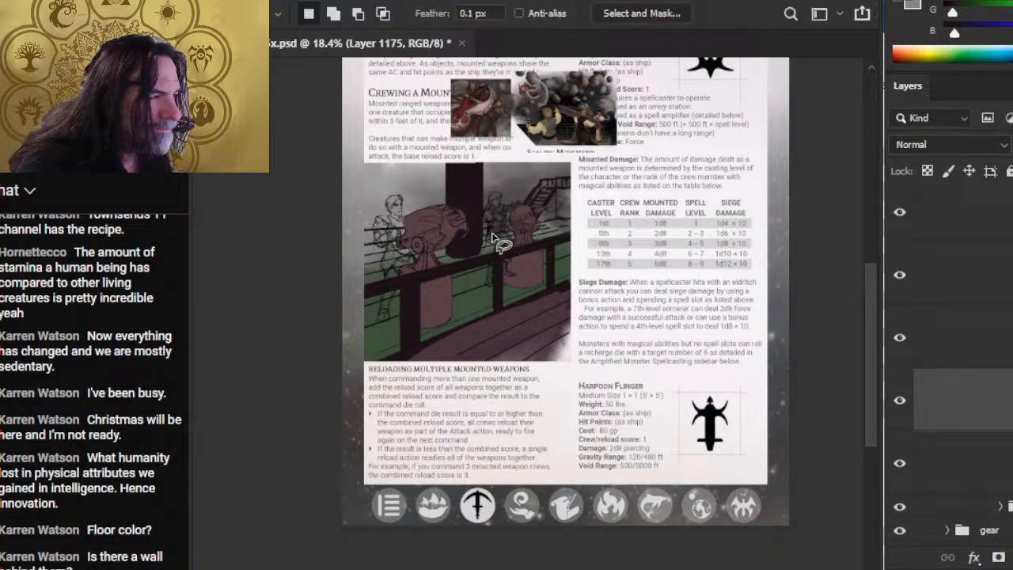
# Skew Layer 1175's back rail lines so their right end sits slightly higher.
pyautogui.press('v')
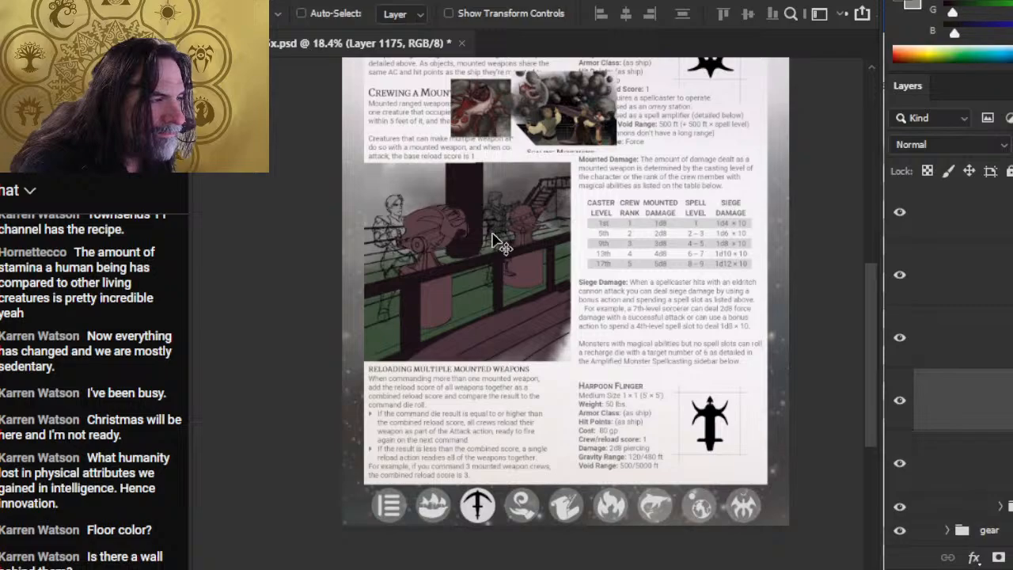
pyautogui.press('l')
pyautogui.rightClick(638, 274)
pyautogui.click(724, 437)
pyautogui.rightClick(660, 227)
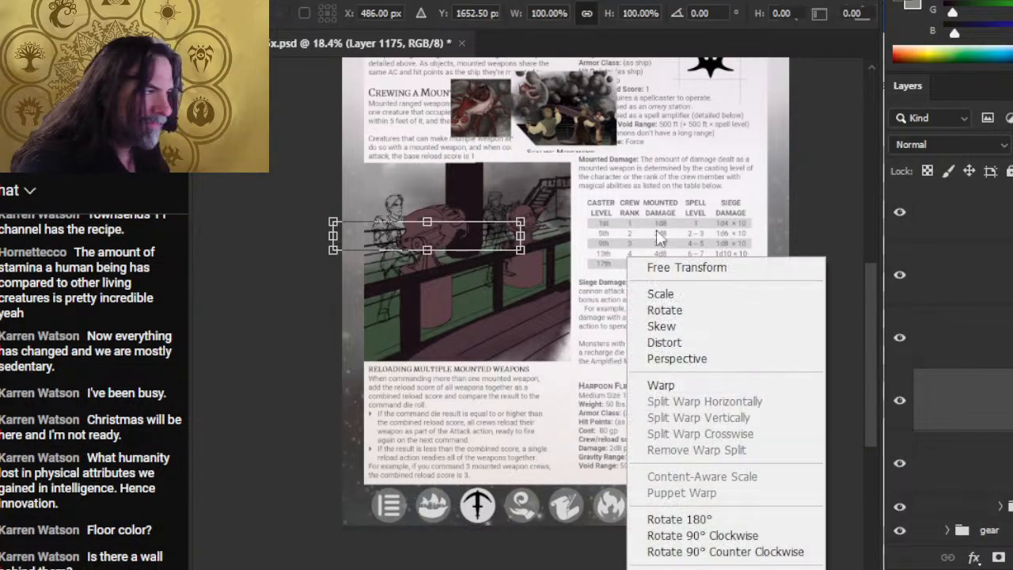
pyautogui.click(678, 323)
pyautogui.moveTo(522, 236); pyautogui.dragTo(521, 229)
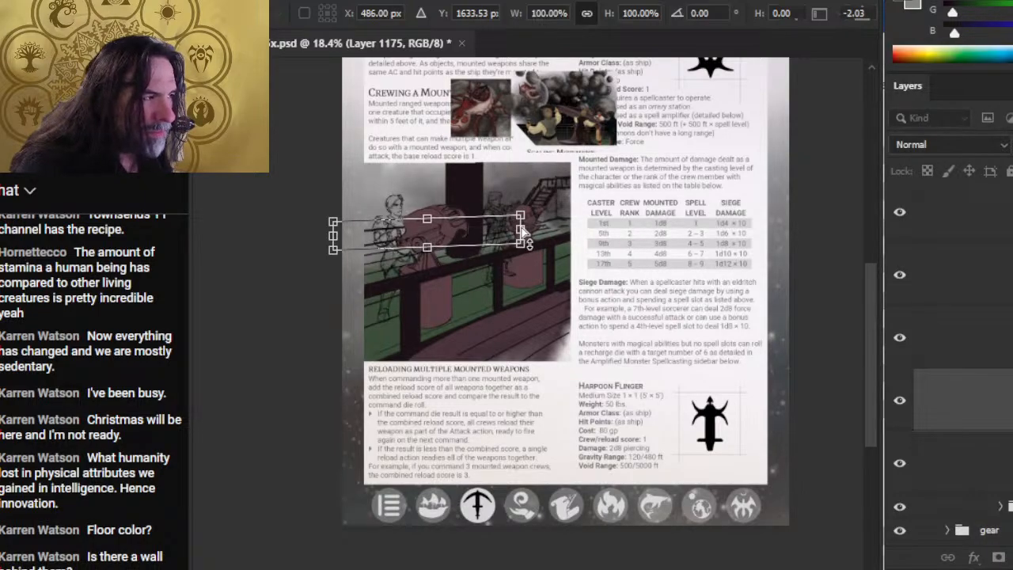
pyautogui.press('Return')
pyautogui.press('v')
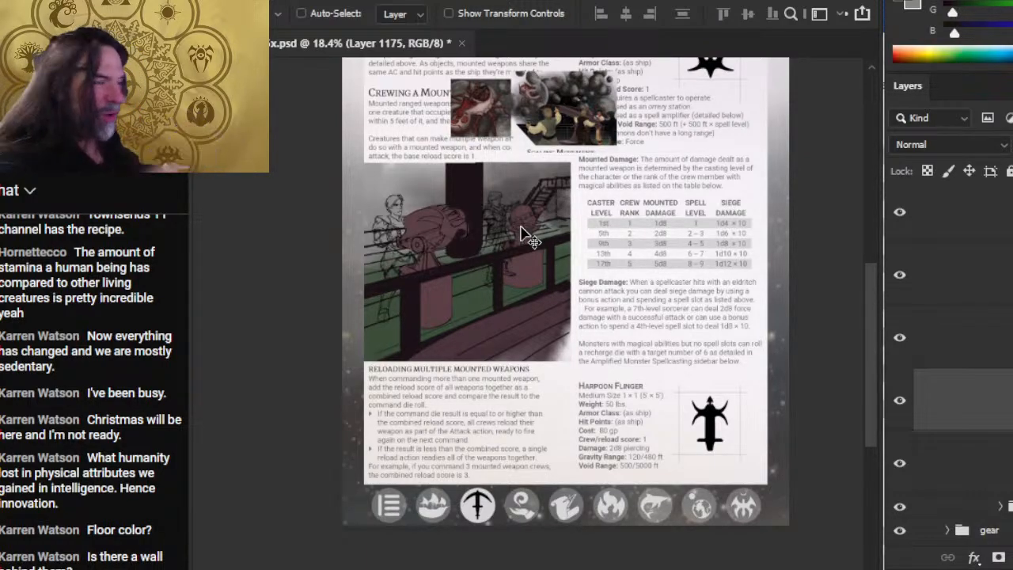
# Shift the staircase layer together with Layer 1175 slightly left and save the document.
pyautogui.keyDown('ctrl'); pyautogui.click(926, 340); pyautogui.keyUp('ctrl')
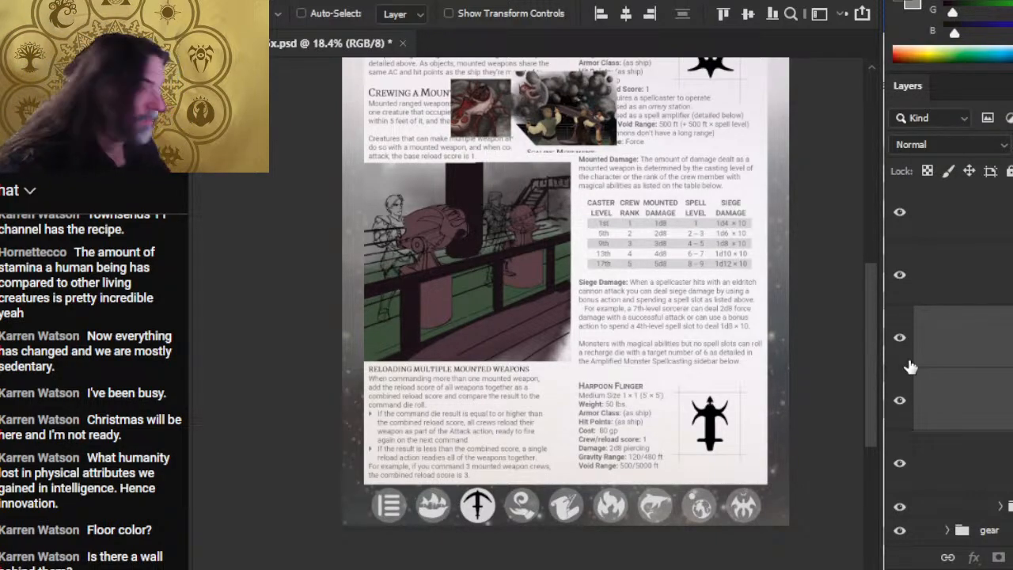
pyautogui.hotkey('ctrl', 's')
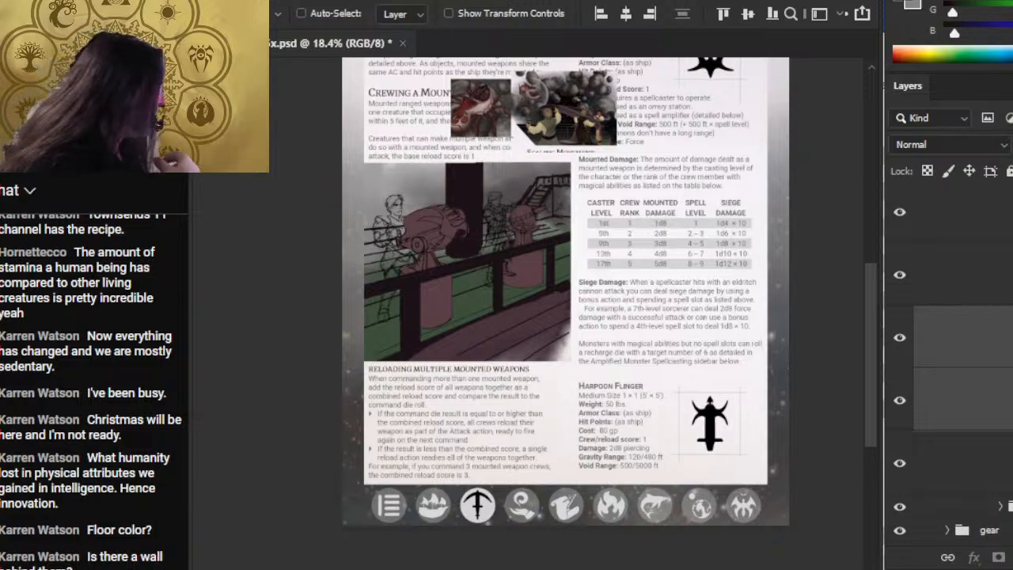
# Nudge the mast on Layer 1174 left and right, settling it slightly further left behind the front cannon.
pyautogui.click(963, 212)
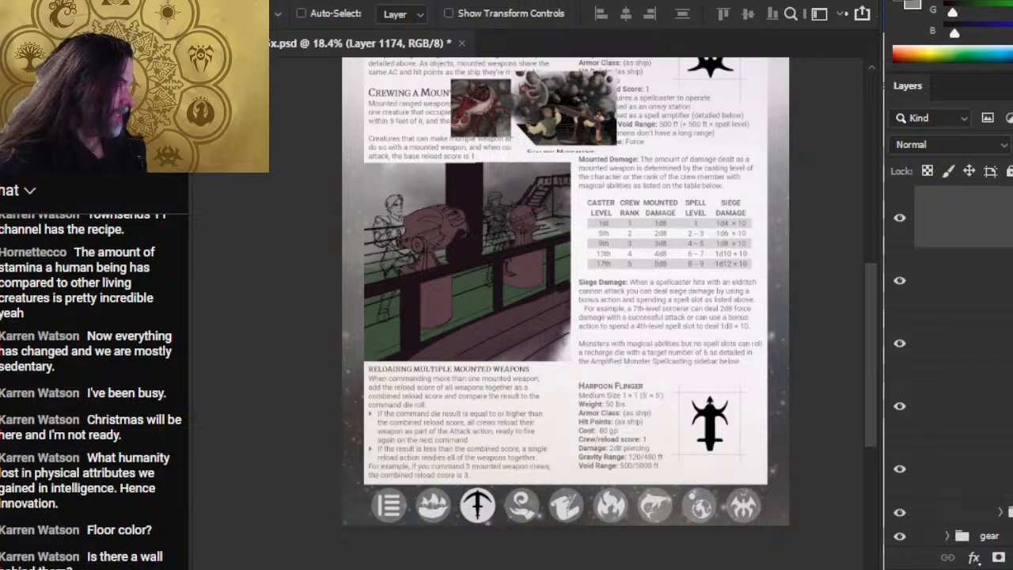
pyautogui.hotkey('shift', 'Left')
pyautogui.hotkey('shift', 'Left')
pyautogui.hotkey('shift', 'Left')
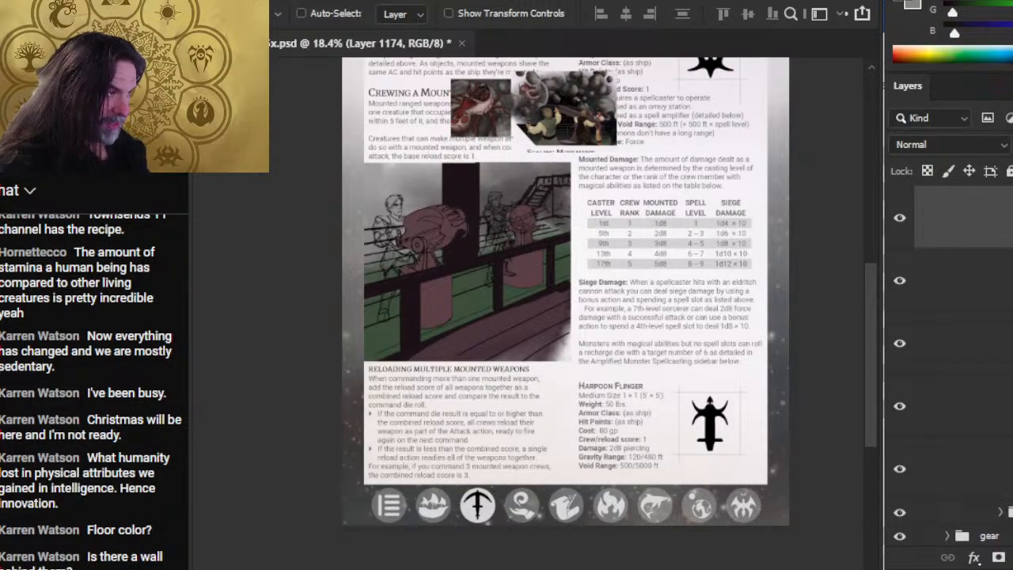
pyautogui.hotkey('shift', 'Right')
pyautogui.hotkey('shift', 'Right')
pyautogui.hotkey('shift', 'Right')
pyautogui.hotkey('shift', 'Right')
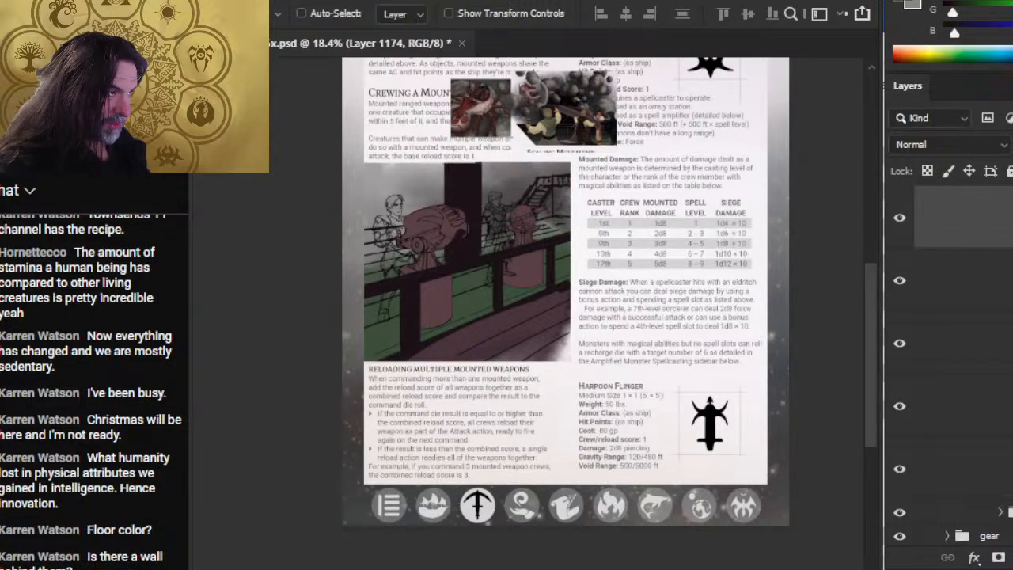
pyautogui.hotkey('shift', 'Left')
pyautogui.hotkey('shift', 'Left')
pyautogui.hotkey('shift', 'Left')
pyautogui.hotkey('shift', 'Left')
pyautogui.hotkey('shift', 'Left')
pyautogui.hotkey('shift', 'Left')
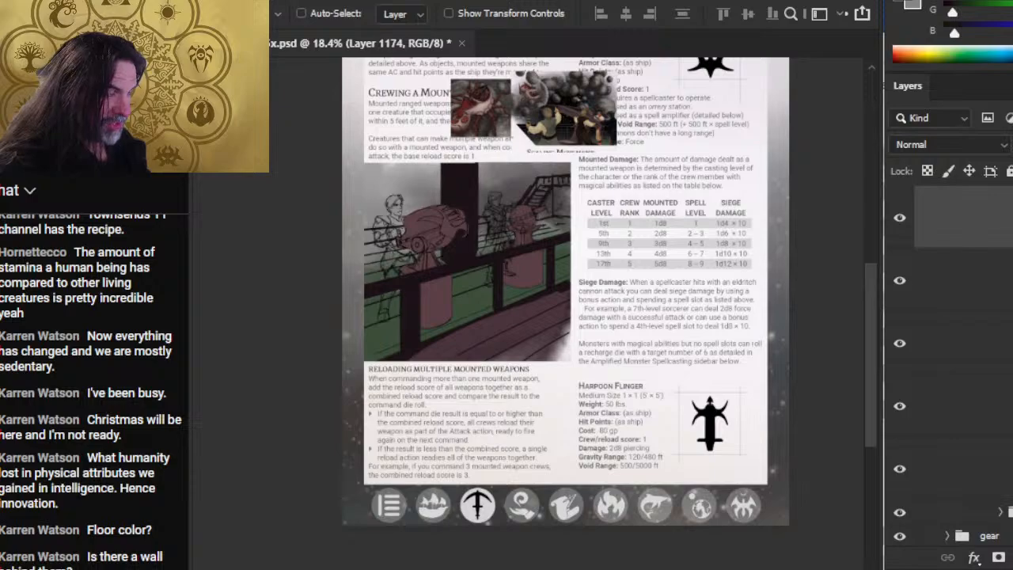
pyautogui.hotkey('shift', 'Left')
pyautogui.hotkey('shift', 'Left')
pyautogui.hotkey('shift', 'Left')
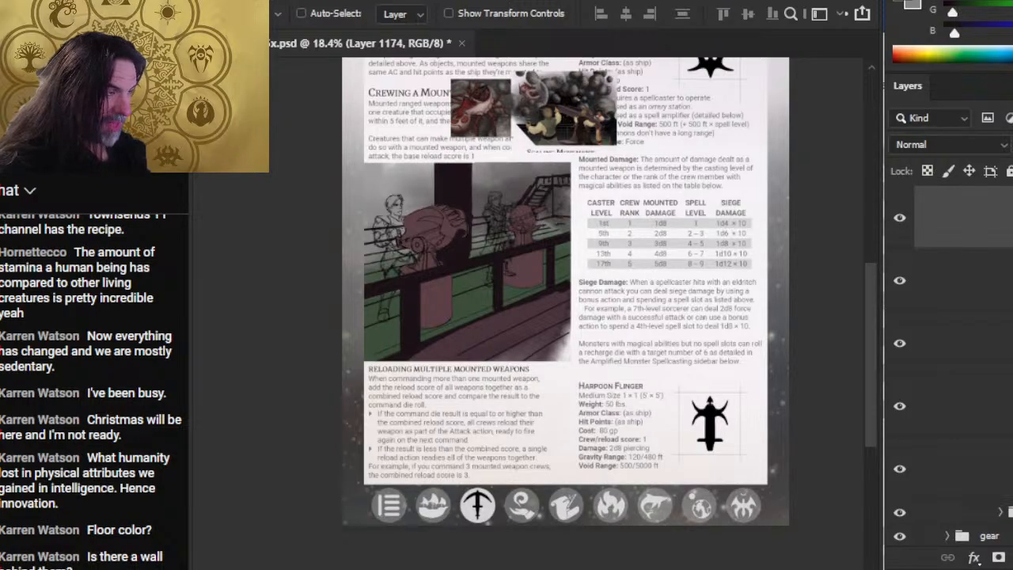
pyautogui.hotkey('shift', 'Left')
pyautogui.hotkey('shift', 'Left')
pyautogui.hotkey('shift', 'Left')
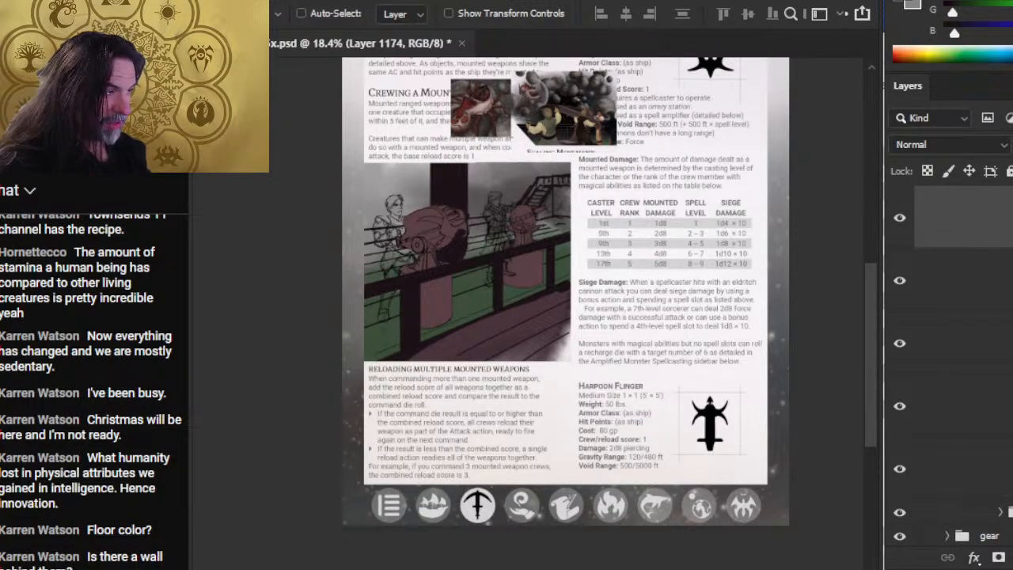
pyautogui.hotkey('shift', 'Right')
pyautogui.hotkey('shift', 'Right')
pyautogui.hotkey('shift', 'Right')
pyautogui.hotkey('shift', 'Right')
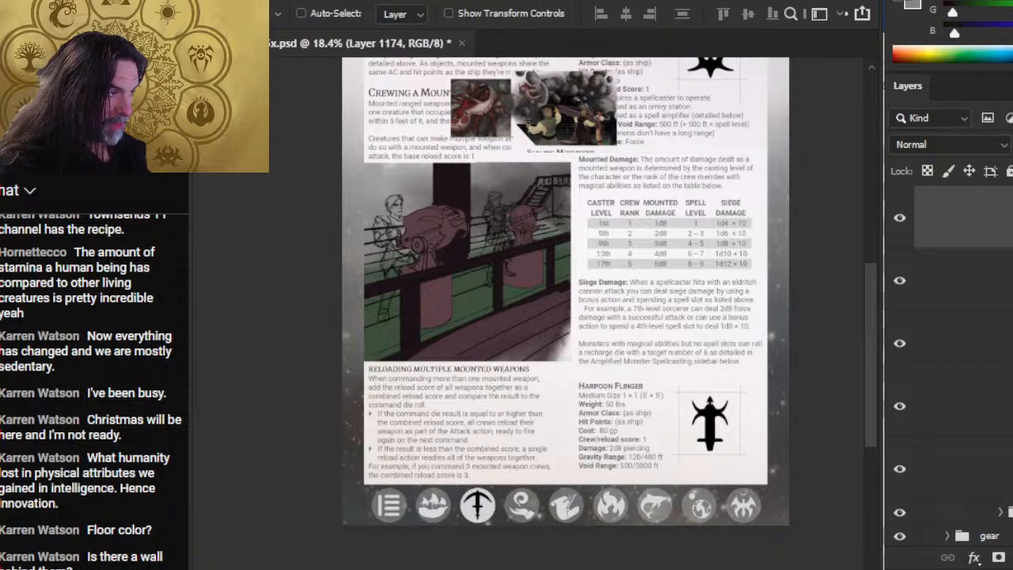
pyautogui.hotkey('shift', 'Right')
pyautogui.hotkey('shift', 'Right')
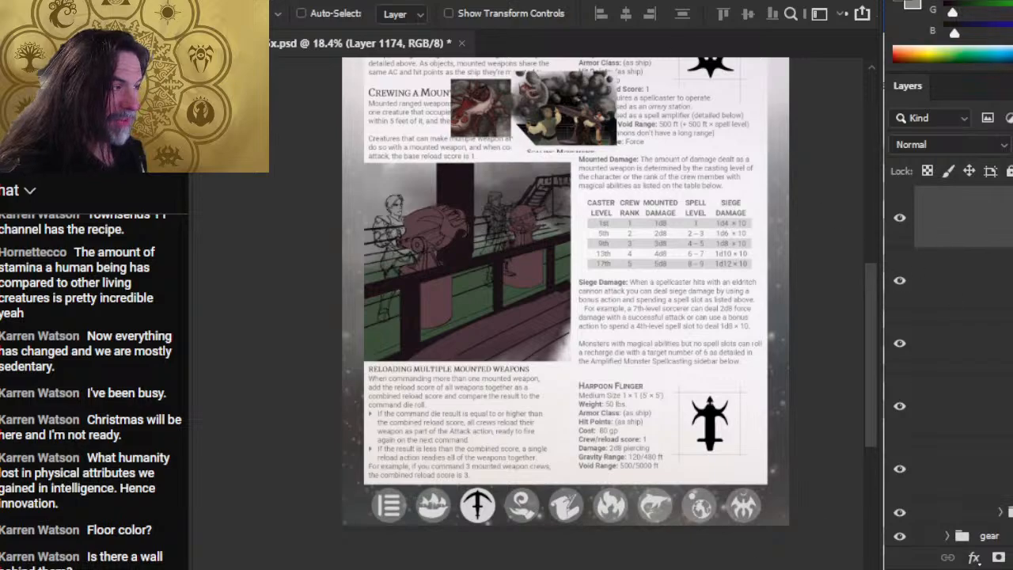
# Add a new layer above the ref group inside the page's illustration group.
pyautogui.press('z')
pyautogui.moveTo(481, 239); pyautogui.dragTo(493, 240)
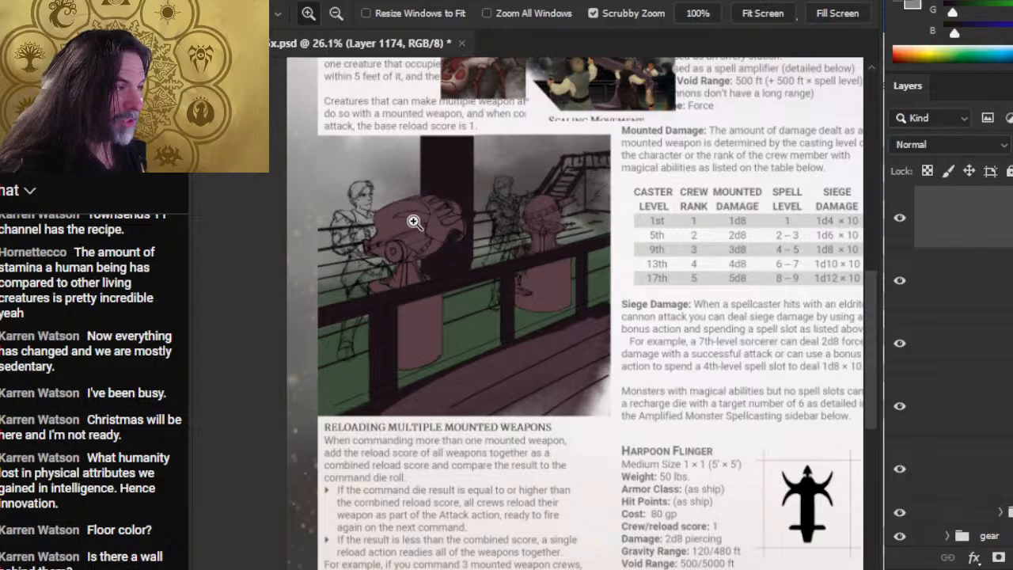
pyautogui.moveTo(527, 121); pyautogui.dragTo(614, 133)
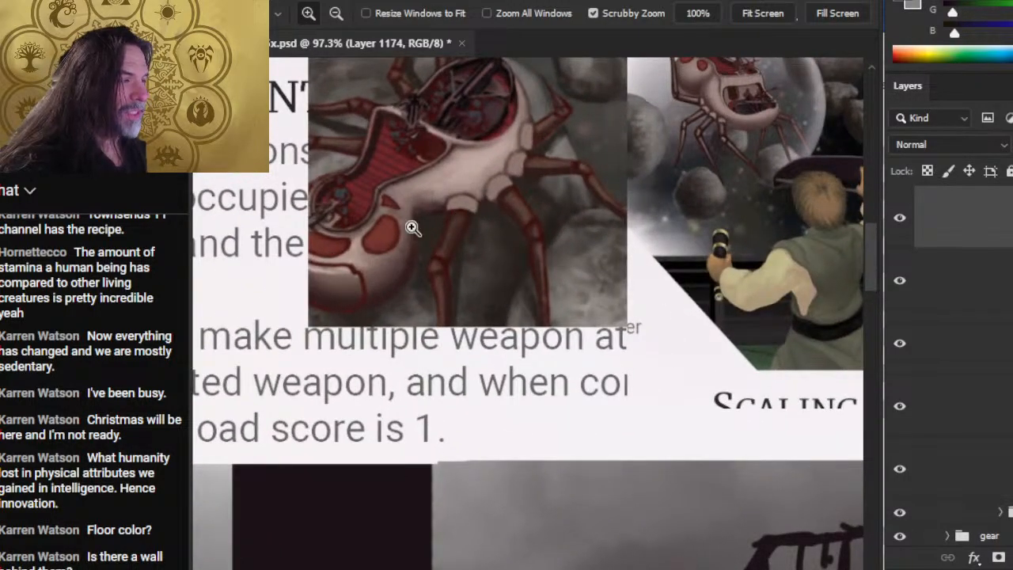
pyautogui.moveTo(519, 286); pyautogui.dragTo(415, 294)
pyautogui.moveTo(565, 551); pyautogui.dragTo(531, 375)
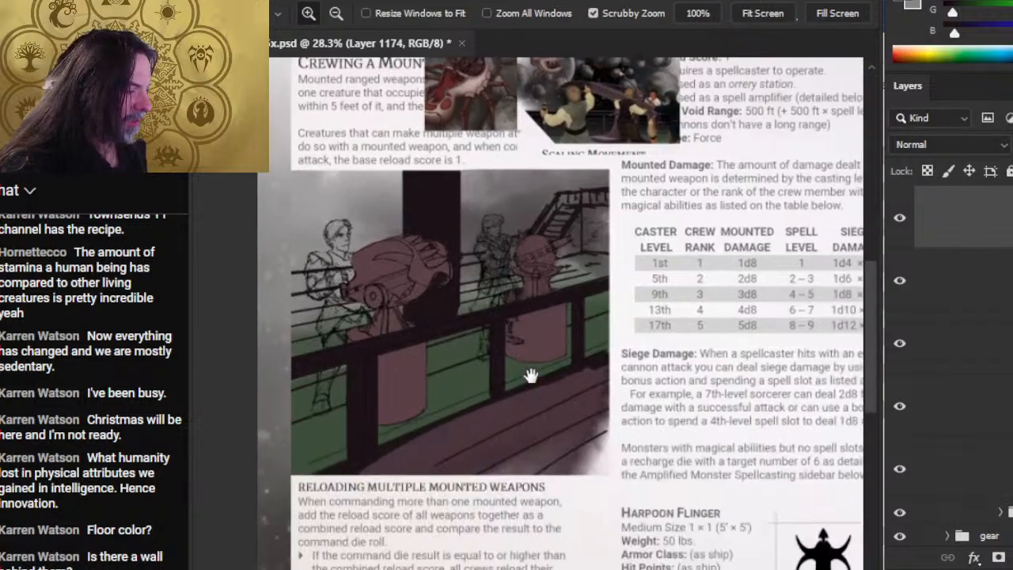
pyautogui.moveTo(522, 155); pyautogui.dragTo(573, 162)
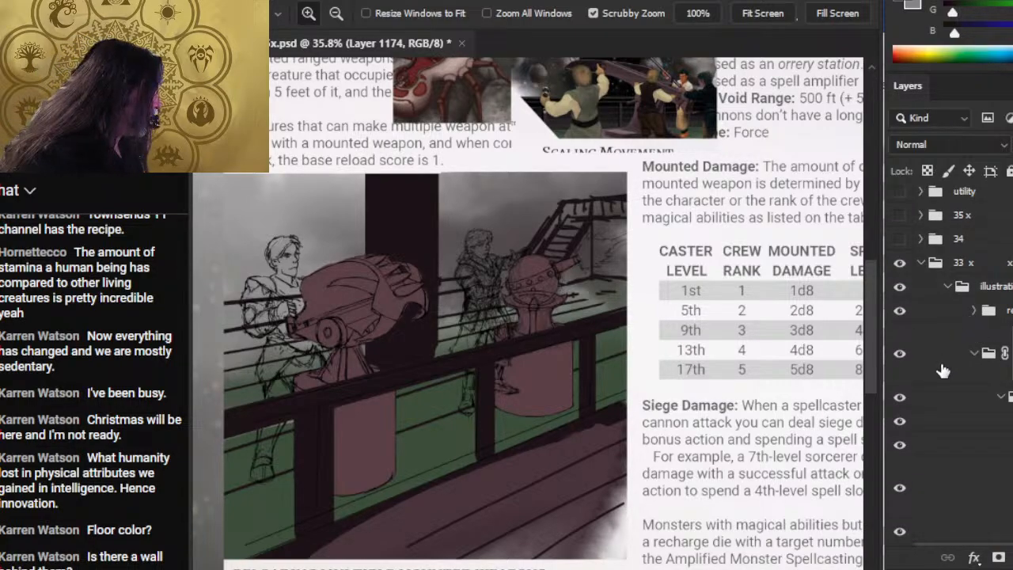
pyautogui.click(942, 362)
pyautogui.click(947, 318)
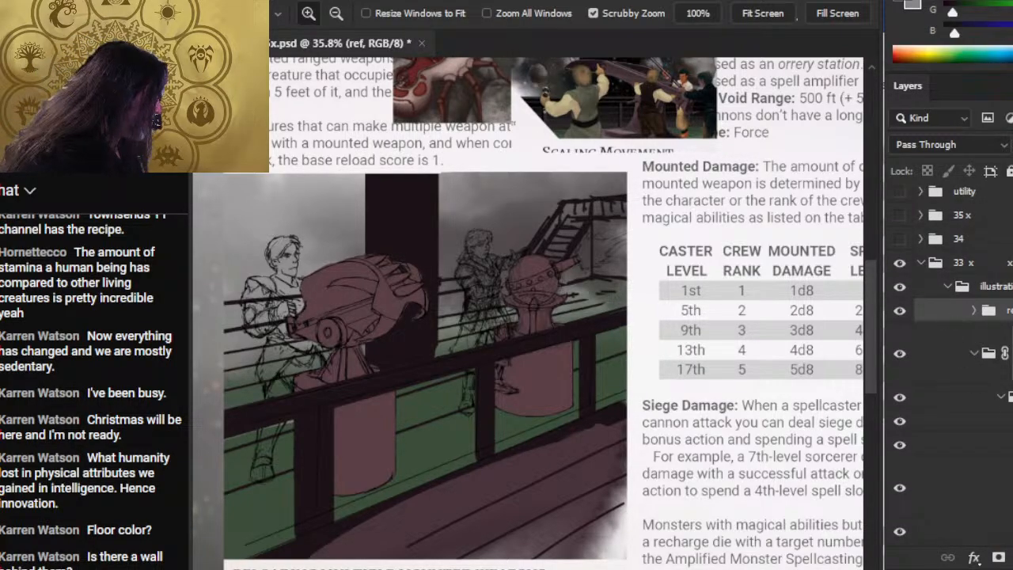
pyautogui.hotkey('ctrl', 'shift', 'alt', 'n')
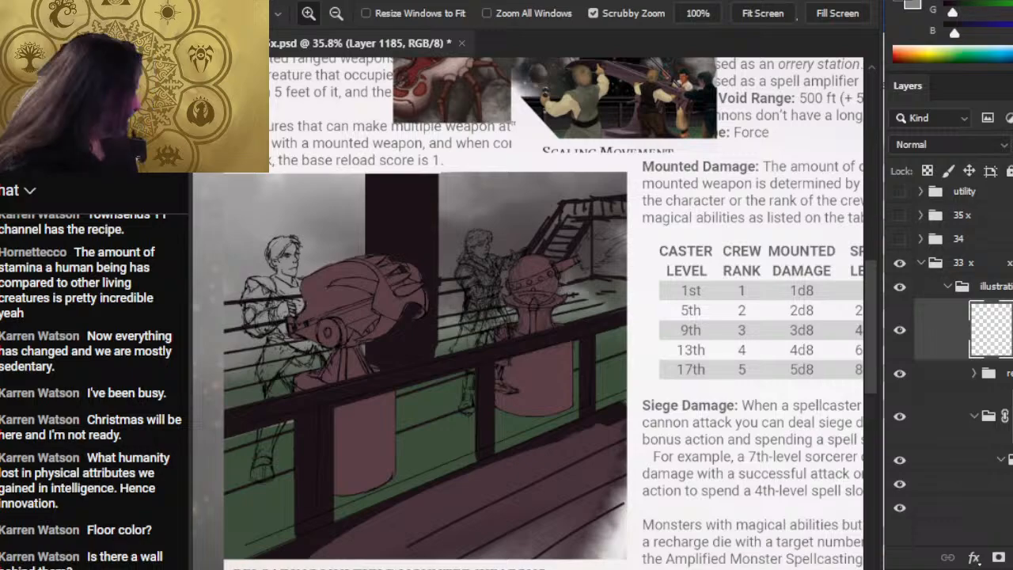
# Draw two straight white vertical guide lines dividing the gun-deck illustration into thirds, using a size 8 brush.
pyautogui.keyDown('alt'); pyautogui.click(538, 333); pyautogui.keyUp('alt')
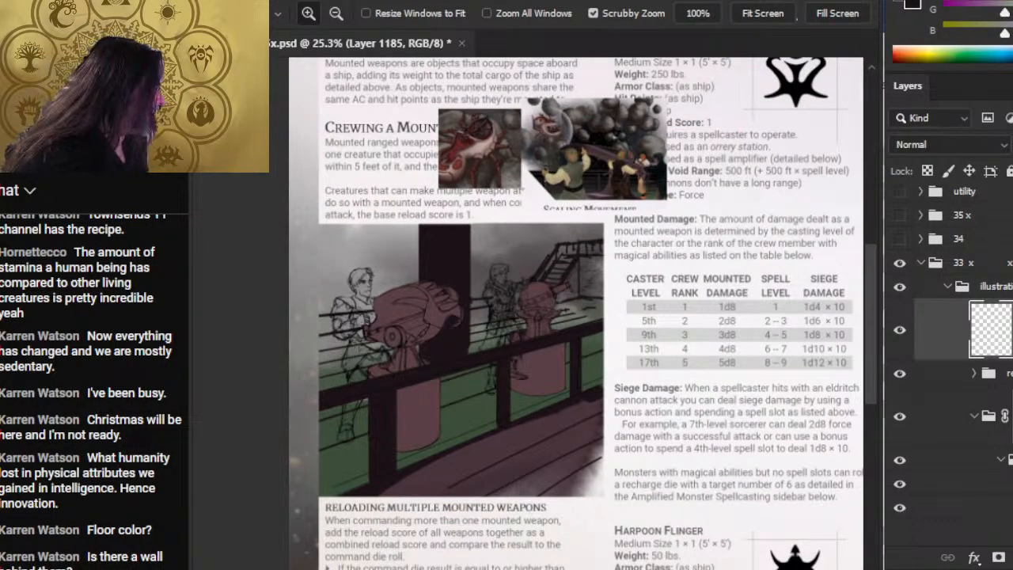
pyautogui.press('b')
pyautogui.press('[')
pyautogui.press('[')
pyautogui.click(394, 229)
pyautogui.keyDown('shift'); pyautogui.click(395, 494); pyautogui.keyUp('shift')
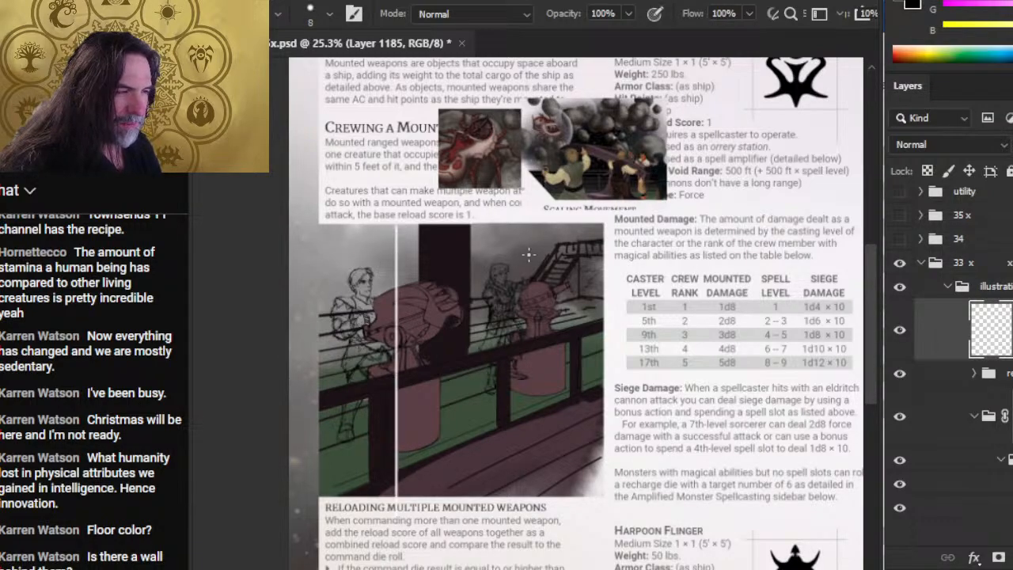
pyautogui.click(518, 225)
pyautogui.keyDown('shift'); pyautogui.click(516, 479); pyautogui.keyUp('shift')
# Adjust the vertical guides' spacing by isolating the right line and moving it slightly left.
pyautogui.press('v')
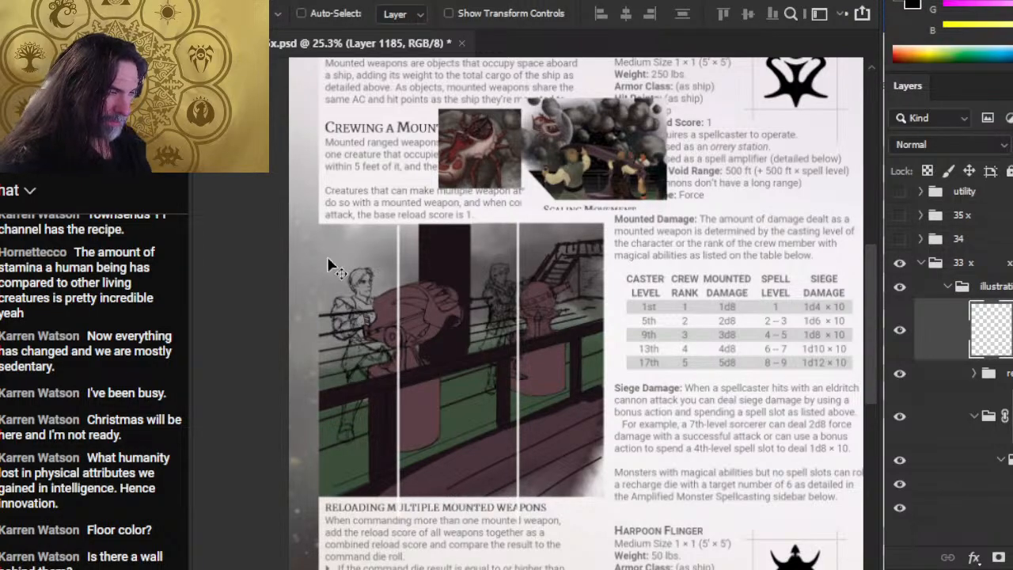
pyautogui.press('l')
pyautogui.moveTo(556, 190); pyautogui.dragTo(590, 463)
pyautogui.press('v')
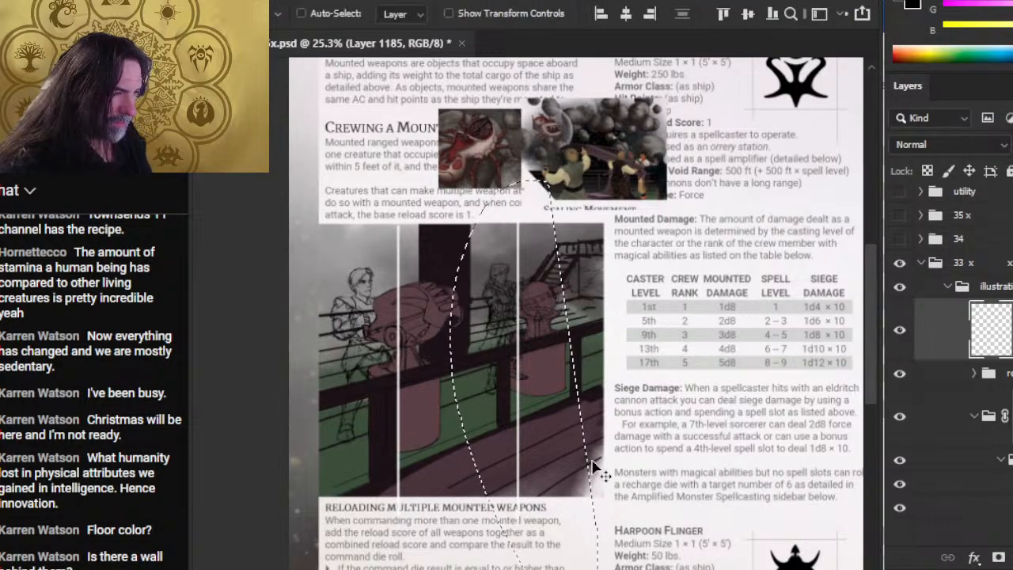
pyautogui.press('l')
pyautogui.hotkey('ctrl', 'd')
# Draw two straight white horizontal guide lines across the illustration to complete the rule-of-thirds grid.
pyautogui.press('b')
pyautogui.click(305, 315)
pyautogui.keyDown('shift'); pyautogui.click(605, 315); pyautogui.keyUp('shift')
pyautogui.moveTo(301, 413); pyautogui.dragTo(605, 413)
pyautogui.press('v')
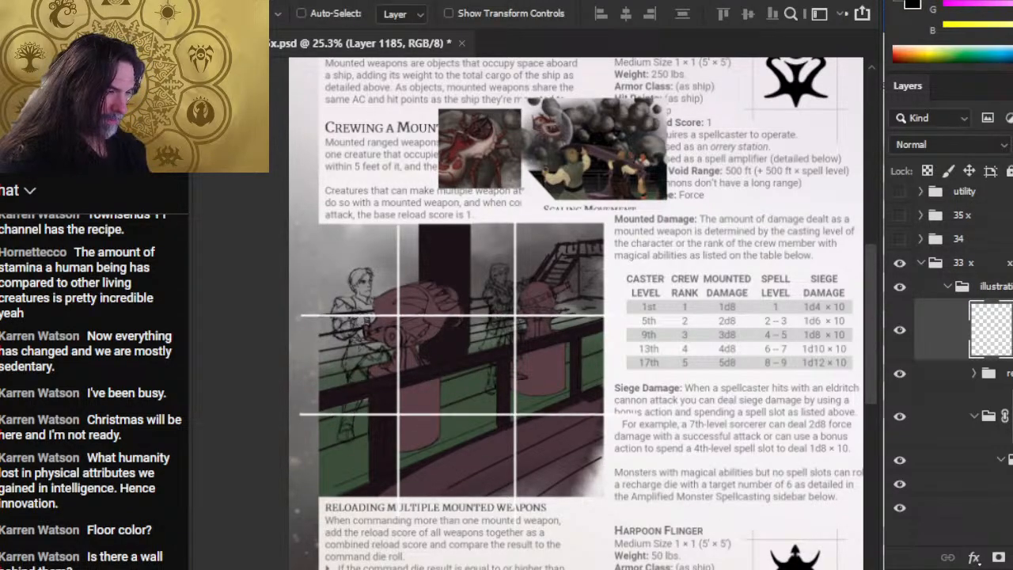
# Erase the parts of both horizontal guide lines that extend past the left edge of the gun-deck illustration.
pyautogui.press('e')
pyautogui.click(308, 311)
pyautogui.keyDown('shift'); pyautogui.click(310, 413); pyautogui.keyUp('shift')
pyautogui.keyDown('shift'); pyautogui.click(308, 336); pyautogui.keyUp('shift')
pyautogui.keyDown('shift'); pyautogui.click(308, 431); pyautogui.keyUp('shift')
pyautogui.scroll(-2, 310, 294)
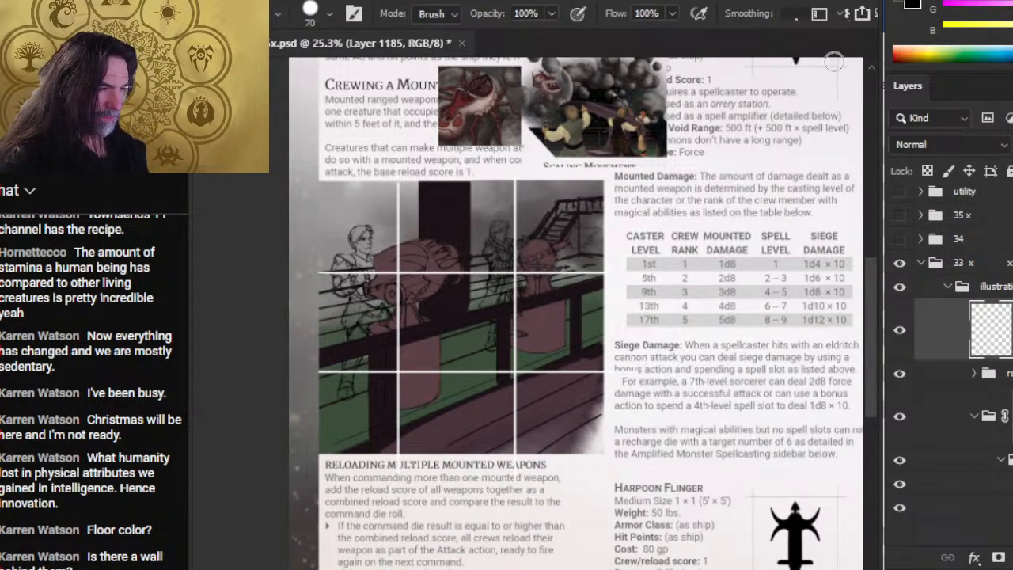
# Isolate the left vertical guide line with a lasso selection, move it slightly right, and deselect it.
pyautogui.press('l')
pyautogui.moveTo(435, 133)
pyautogui.mouseDown()
pyautogui.moveTo(290, 198)
pyautogui.moveTo(405, 516)
pyautogui.moveTo(457, 203)
pyautogui.moveTo(432, 102)
pyautogui.mouseUp()
pyautogui.press('v')
pyautogui.hotkey('shift', 'Right')
pyautogui.hotkey('shift', 'Right')
pyautogui.hotkey('shift', 'Right')
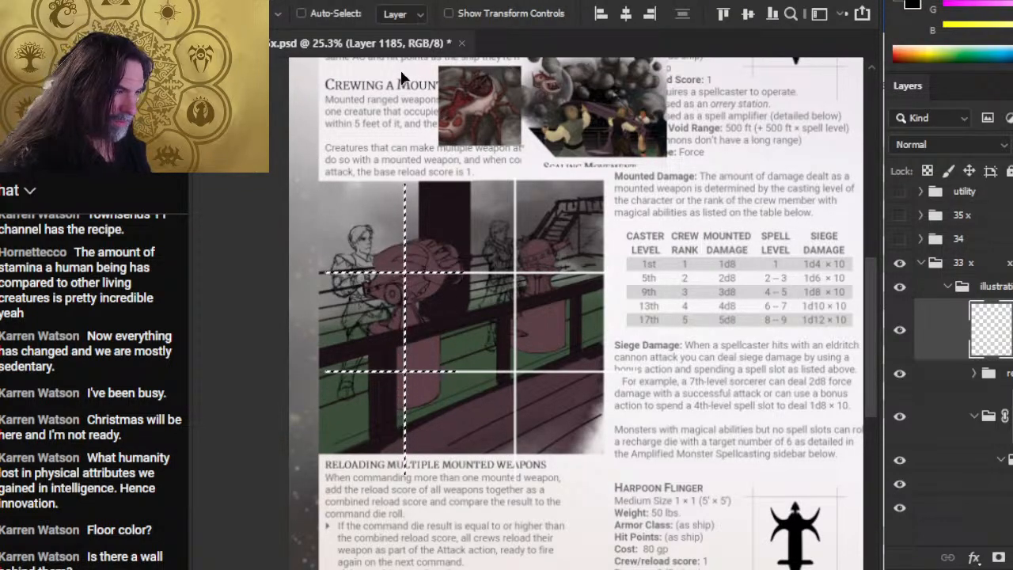
pyautogui.hotkey('ctrl', 'd')
pyautogui.press('l')
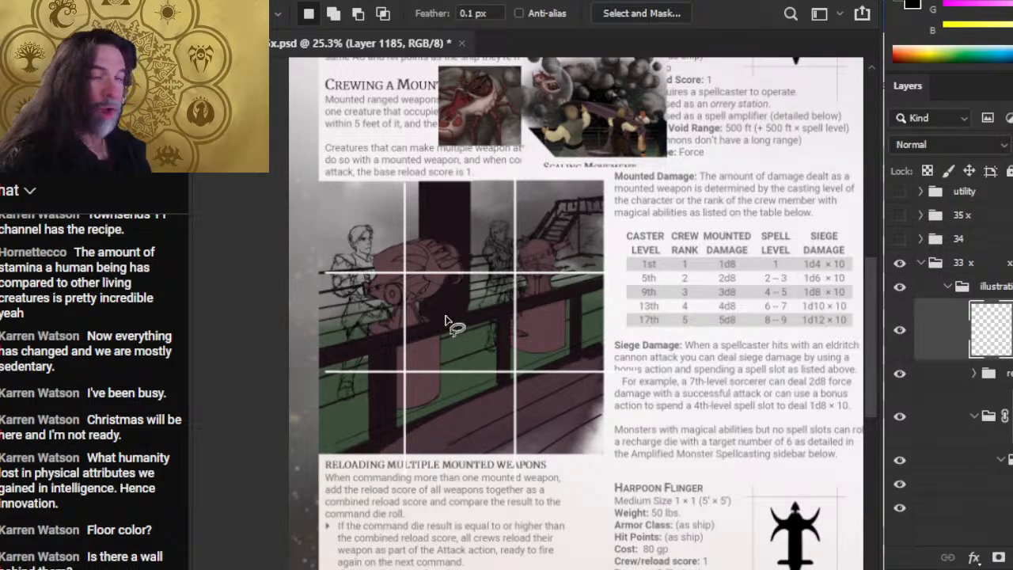
# Circle the four intersections of the thirds grid in white, adding extra loops around the two upper ones over the cannons.
pyautogui.press('b')
pyautogui.moveTo(417, 259); pyautogui.dragTo(432, 263)
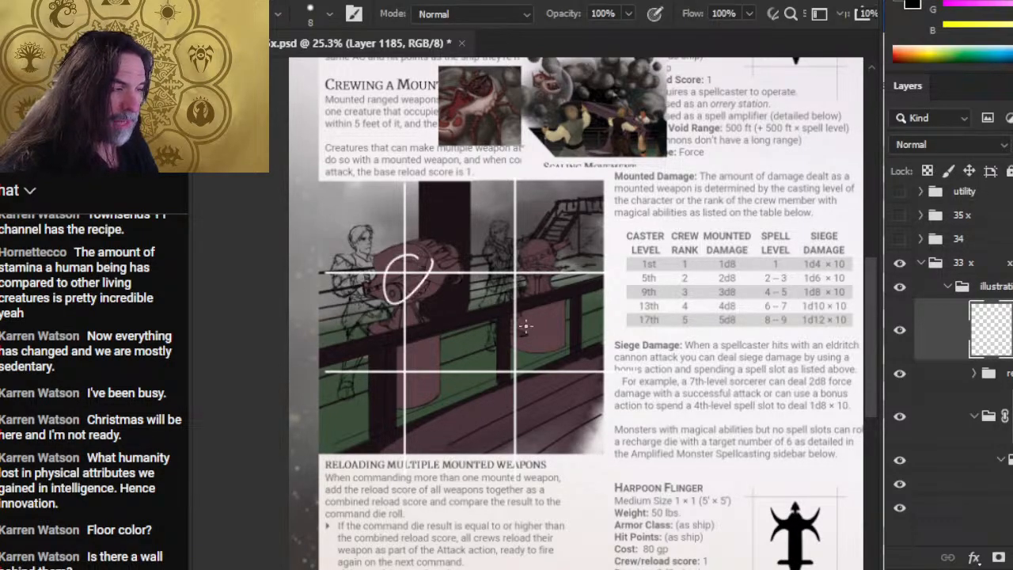
pyautogui.moveTo(541, 261); pyautogui.dragTo(551, 256)
pyautogui.moveTo(527, 357); pyautogui.dragTo(540, 356)
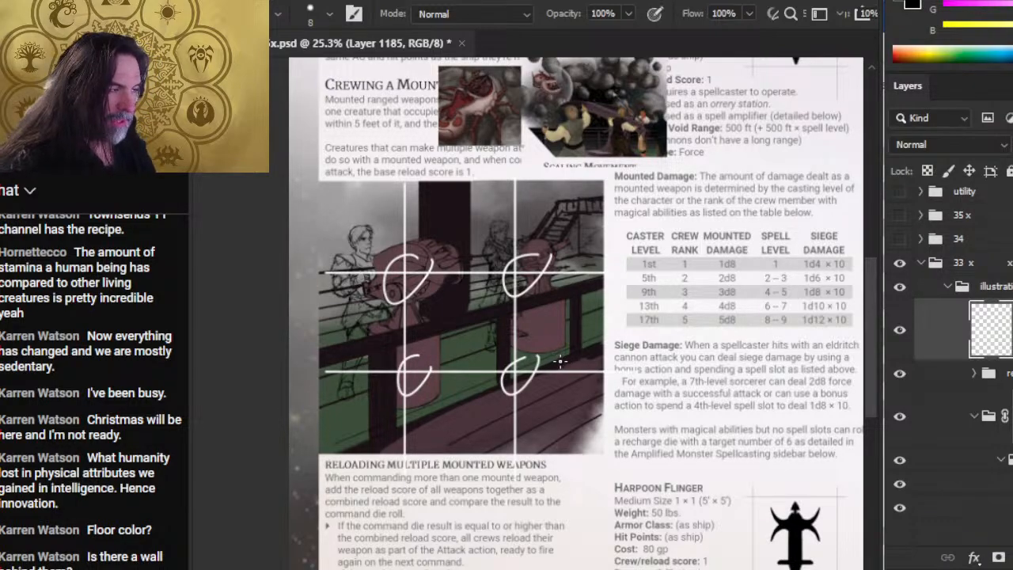
pyautogui.hotkey('ctrl', 'z')
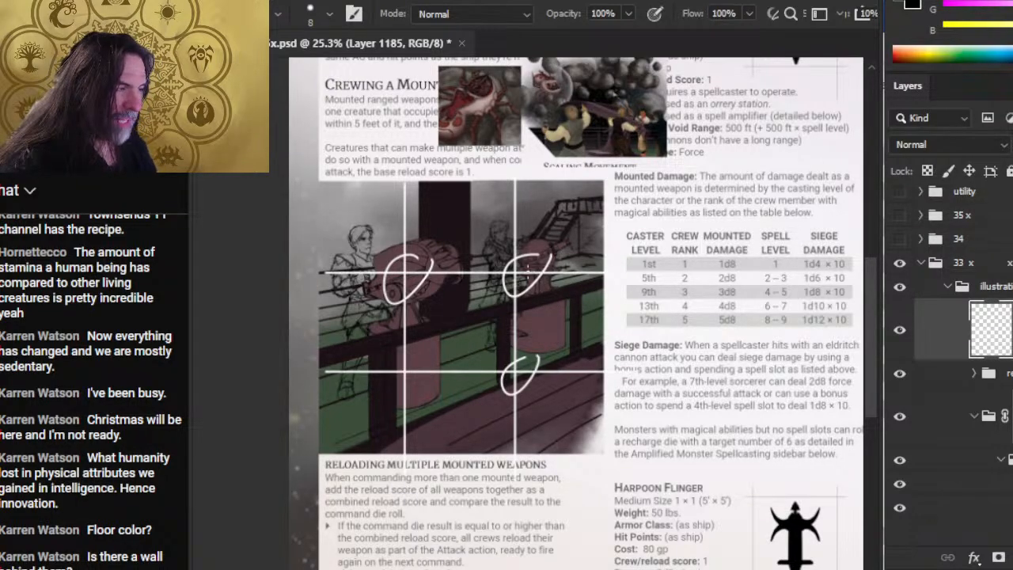
pyautogui.moveTo(512, 278); pyautogui.dragTo(516, 279)
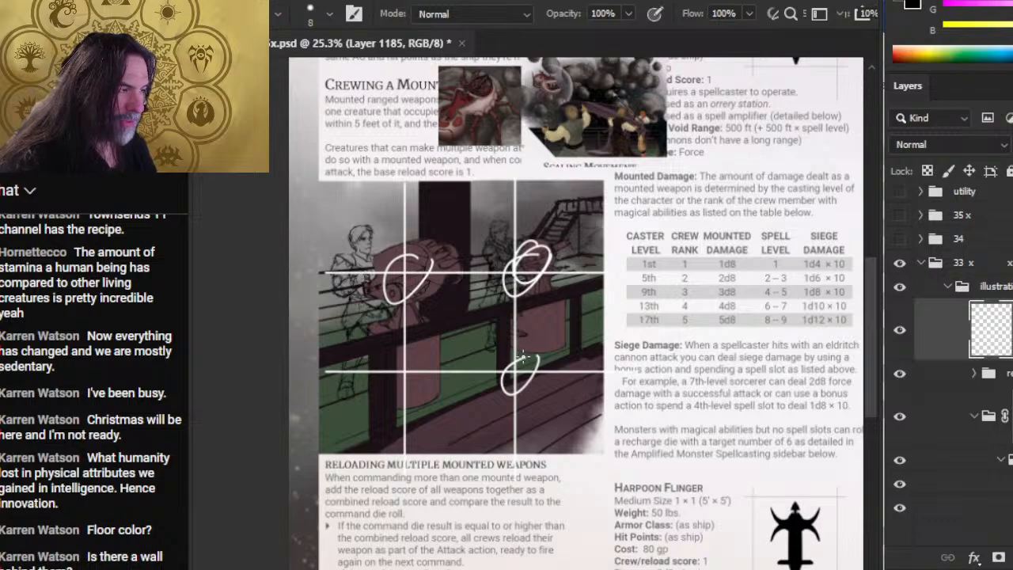
pyautogui.moveTo(402, 313); pyautogui.dragTo(390, 310)
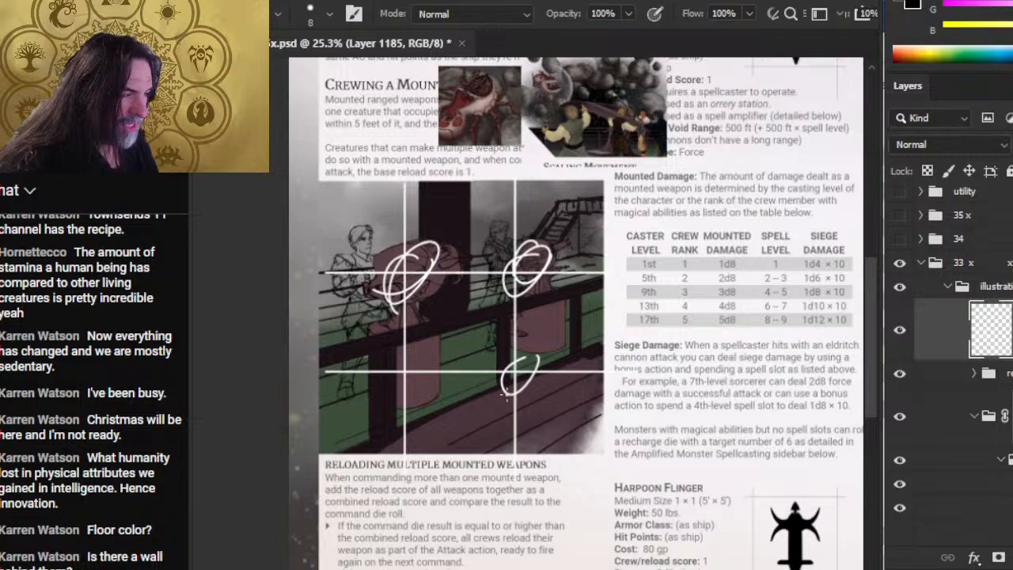
pyautogui.moveTo(410, 370); pyautogui.dragTo(413, 366)
# Draw white arrows from the upper-right circled intersection to the lower-left and upper-left ones.
pyautogui.moveTo(529, 266); pyautogui.dragTo(409, 375)
pyautogui.moveTo(447, 331); pyautogui.dragTo(411, 380)
pyautogui.moveTo(524, 269); pyautogui.dragTo(415, 289)
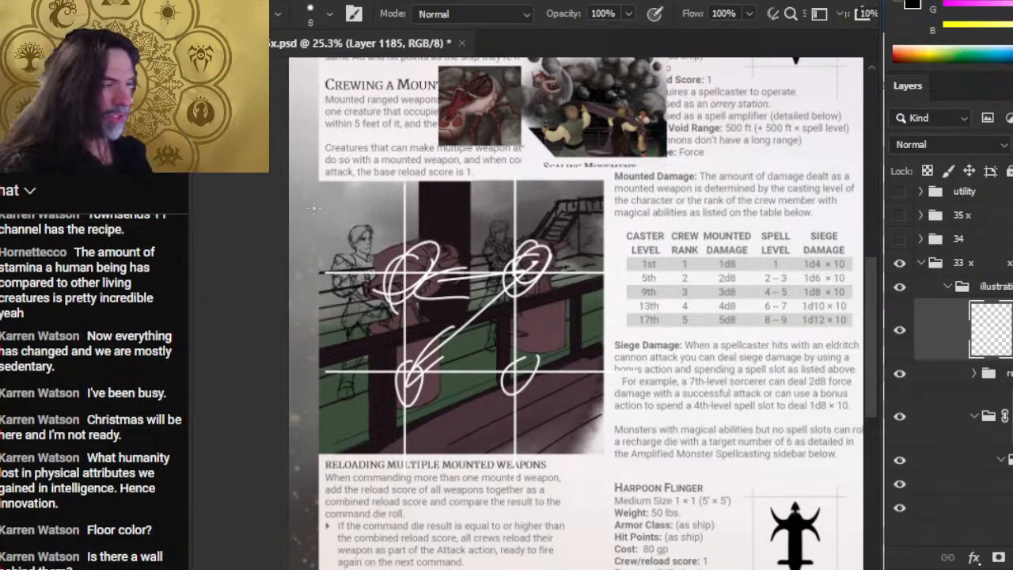
pyautogui.moveTo(318, 229)
pyautogui.mouseDown()
pyautogui.moveTo(651, 238)
pyautogui.moveTo(288, 231)
pyautogui.mouseUp()
pyautogui.hotkey('ctrl', 'z')
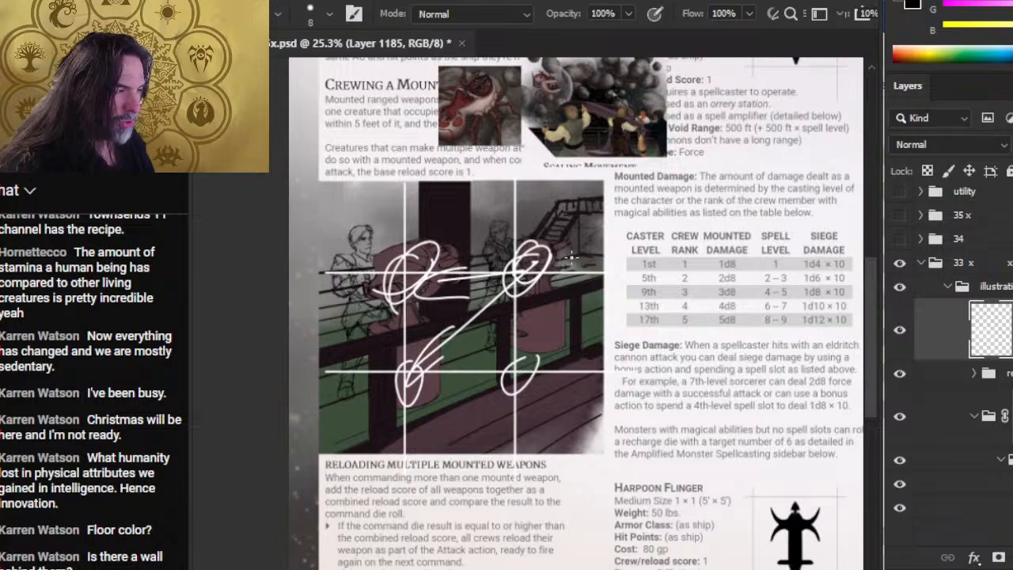
# Erase the circle and guide lines around the lower-right intersection, and reduce the guide layer's opacity.
pyautogui.press('e')
pyautogui.moveTo(511, 370); pyautogui.dragTo(552, 424)
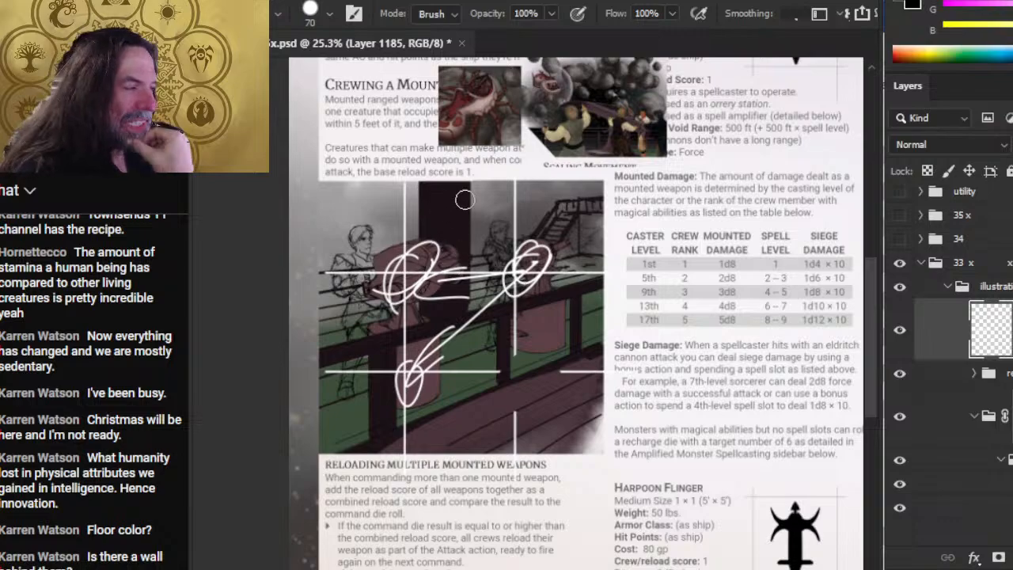
pyautogui.scroll(-1, 950, 317)
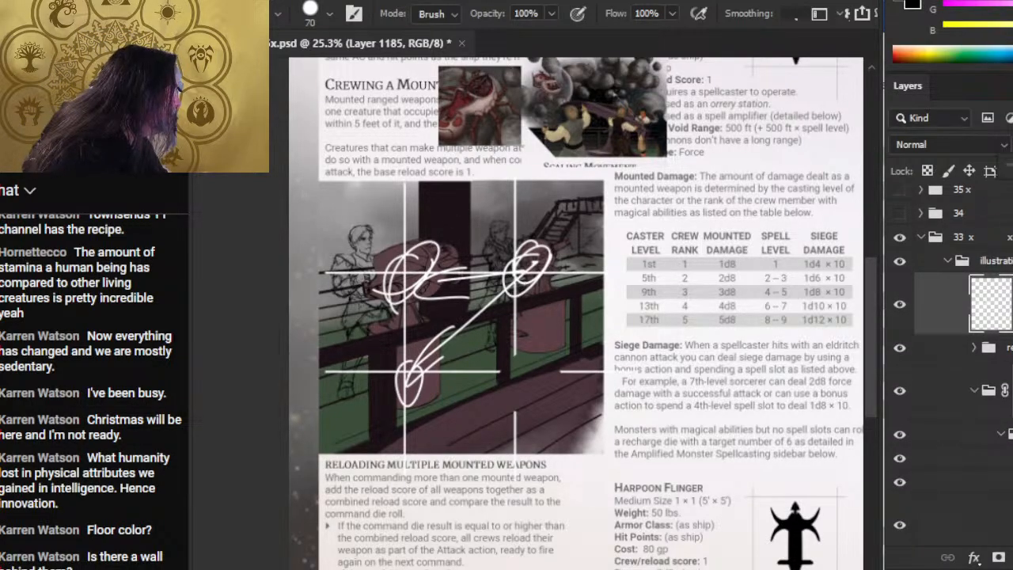
pyautogui.moveTo(1012, 171); pyautogui.dragTo(1007, 170)
pyautogui.scroll(-10, 998, 356)
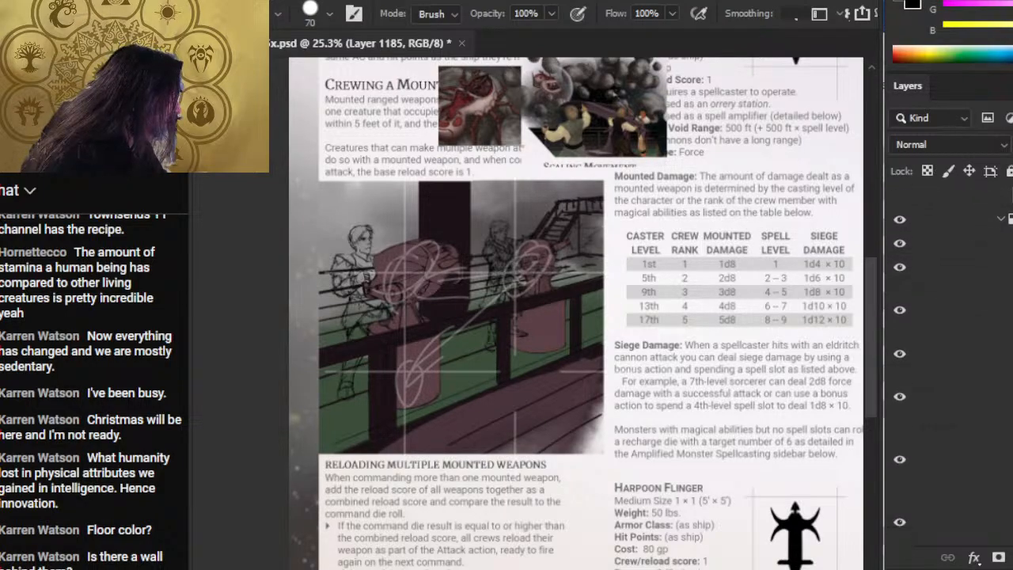
# Select the mast layer and nudge the mast left so it stands behind the front cannon.
pyautogui.click(998, 382)
pyautogui.press('v')
pyautogui.hotkey('shift', 'Left')
pyautogui.hotkey('shift', 'Left')
pyautogui.hotkey('shift', 'Left')
pyautogui.hotkey('shift', 'Left')
pyautogui.hotkey('shift', 'Left')
pyautogui.hotkey('shift', 'Left')
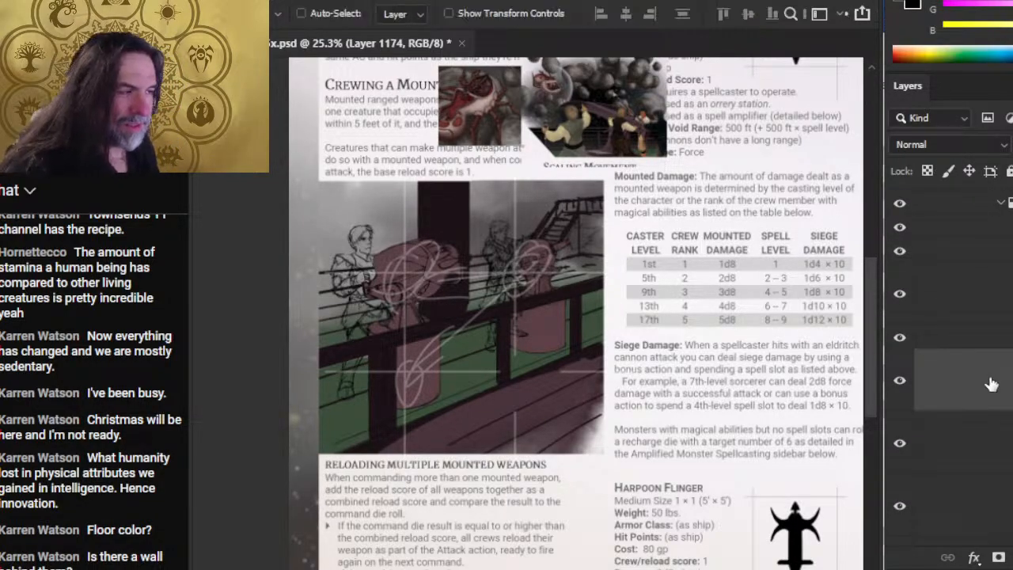
pyautogui.hotkey('shift', 'Left')
pyautogui.hotkey('shift', 'Left')
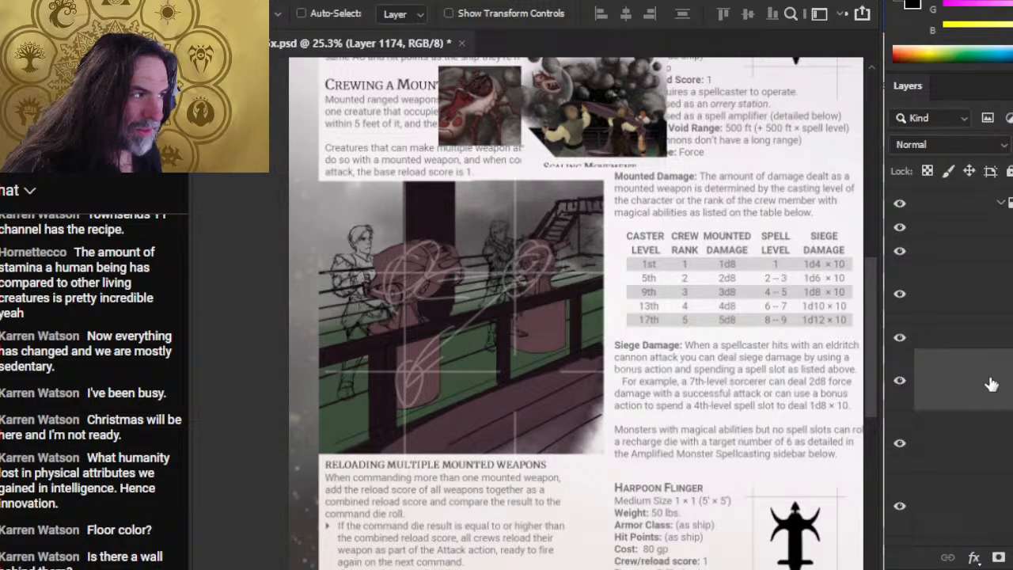
pyautogui.hotkey('shift', 'Left')
pyautogui.hotkey('shift', 'Left')
pyautogui.hotkey('shift', 'Left')
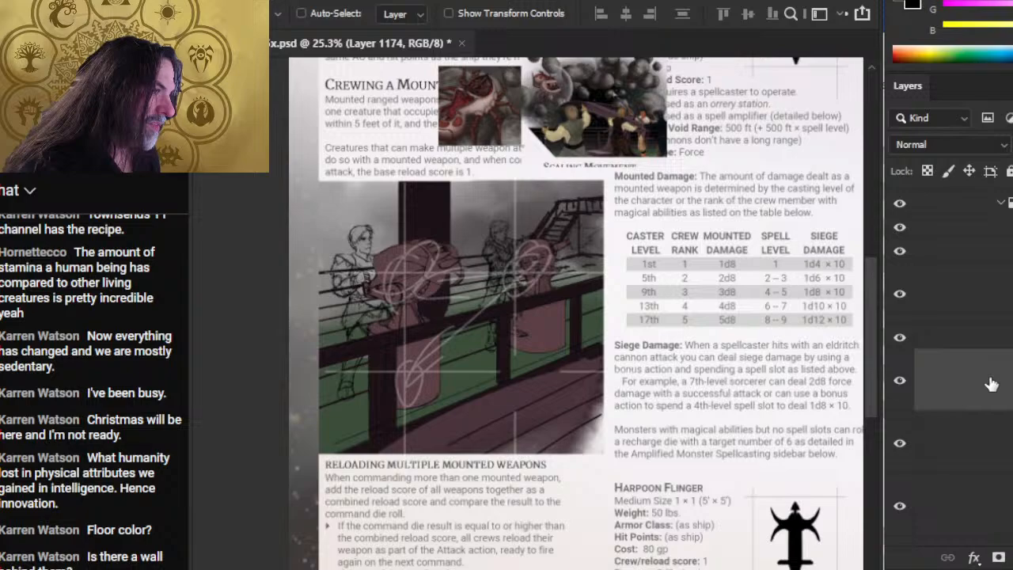
pyautogui.hotkey('shift', 'Right')
pyautogui.hotkey('shift', 'Right')
pyautogui.hotkey('shift', 'Right')
pyautogui.hotkey('shift', 'Right')
pyautogui.hotkey('shift', 'Right')
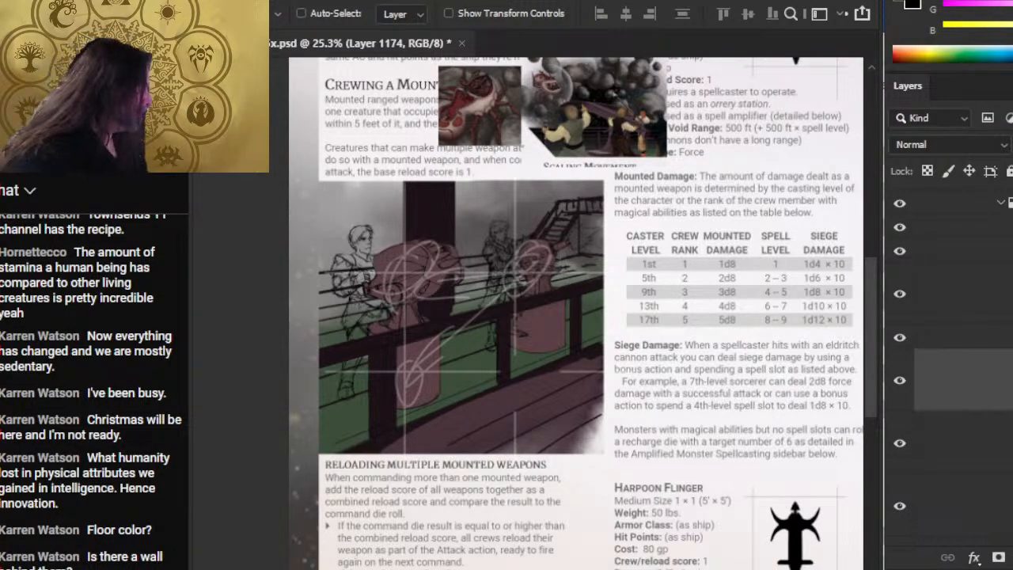
# Move the staircase slightly left with the thirds-grid layer hidden, and show the grid again.
pyautogui.scroll(6, 963, 364)
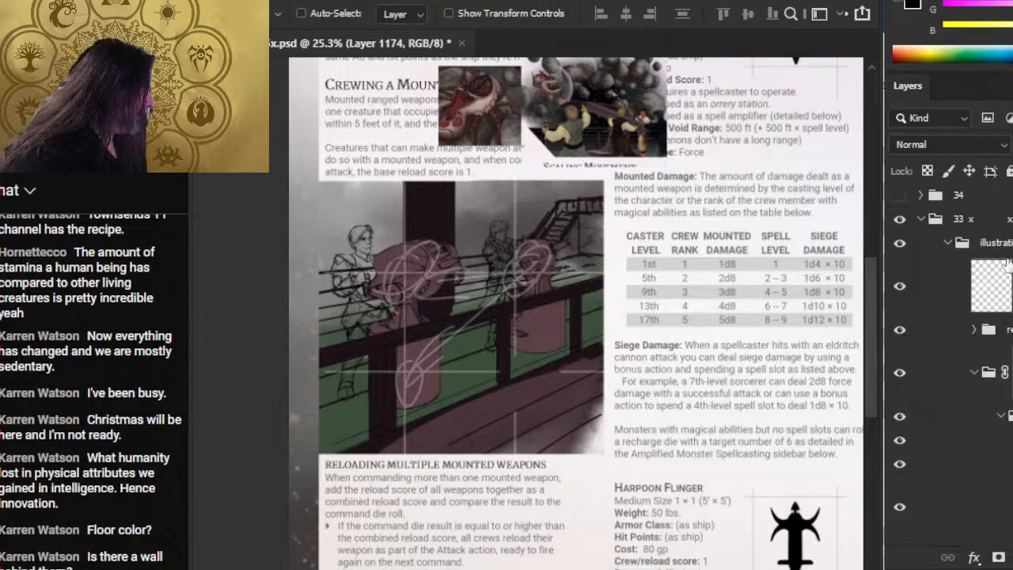
pyautogui.click(900, 286)
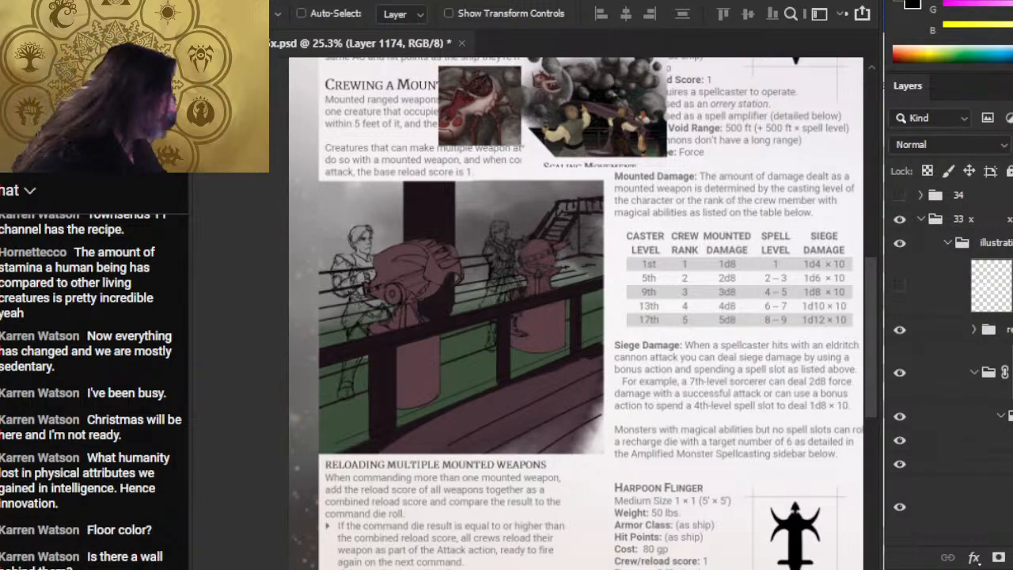
pyautogui.scroll(-6, 962, 364)
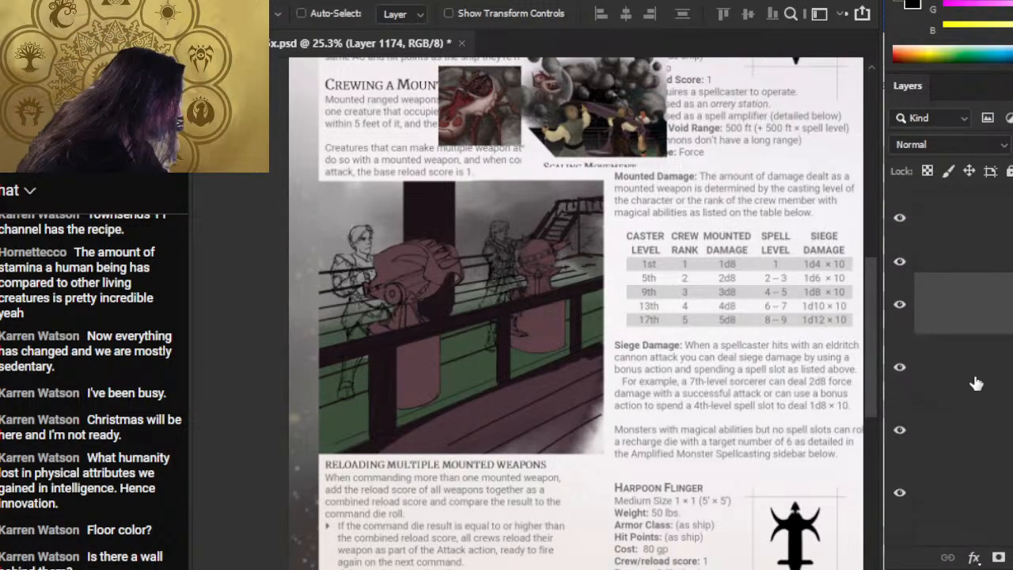
pyautogui.click(900, 430)
pyautogui.click(899, 430)
pyautogui.click(926, 436)
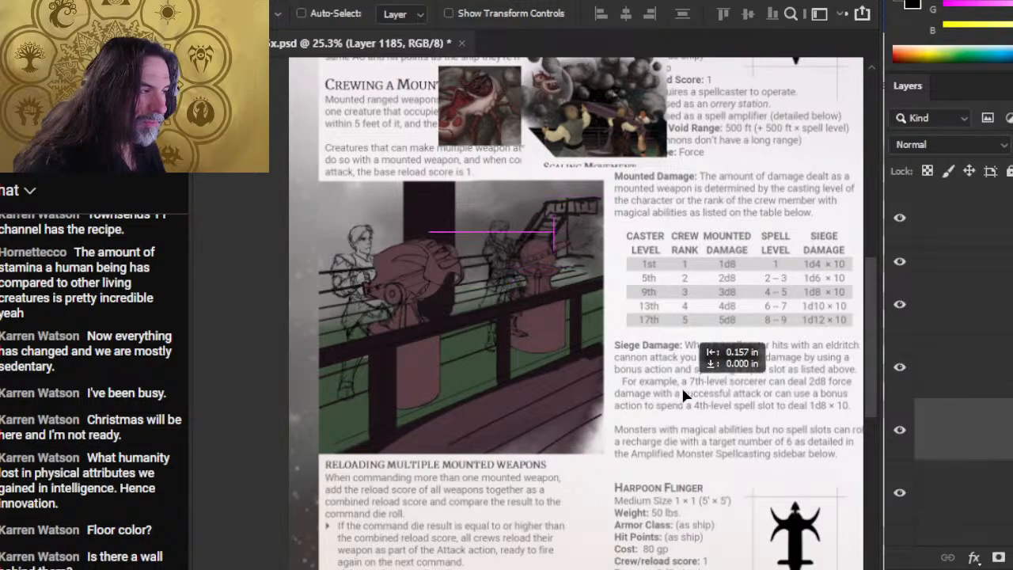
pyautogui.scroll(6, 912, 290)
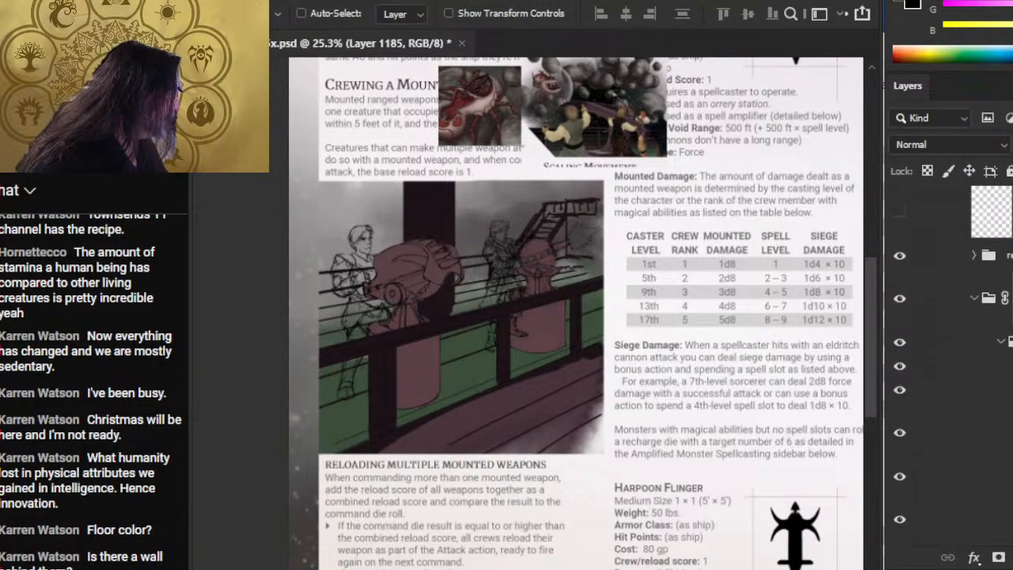
pyautogui.click(908, 287)
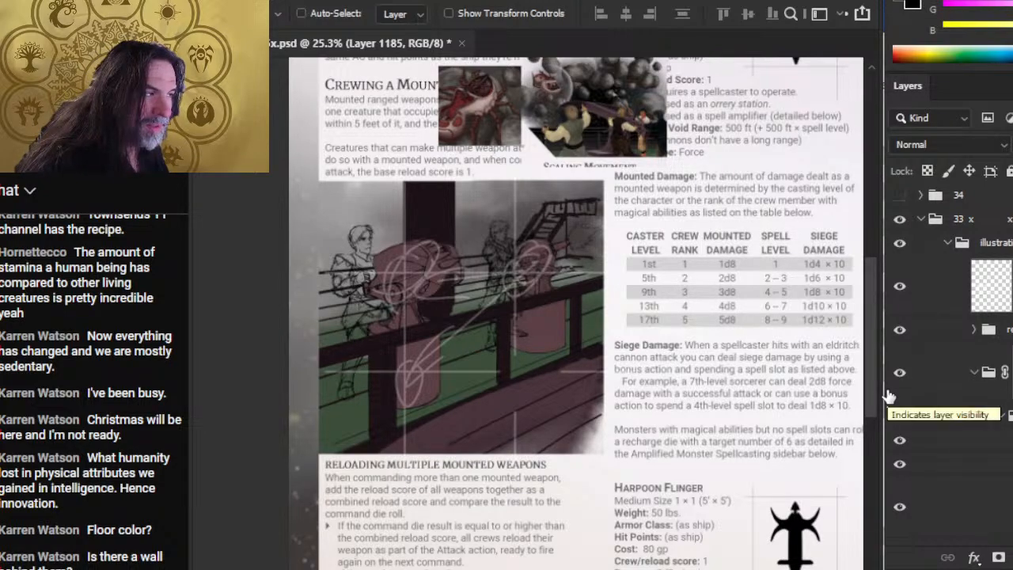
# Scale the staircase down to 91.70% width and 84.06% height with Free Transform.
pyautogui.scroll(-3, 888, 395)
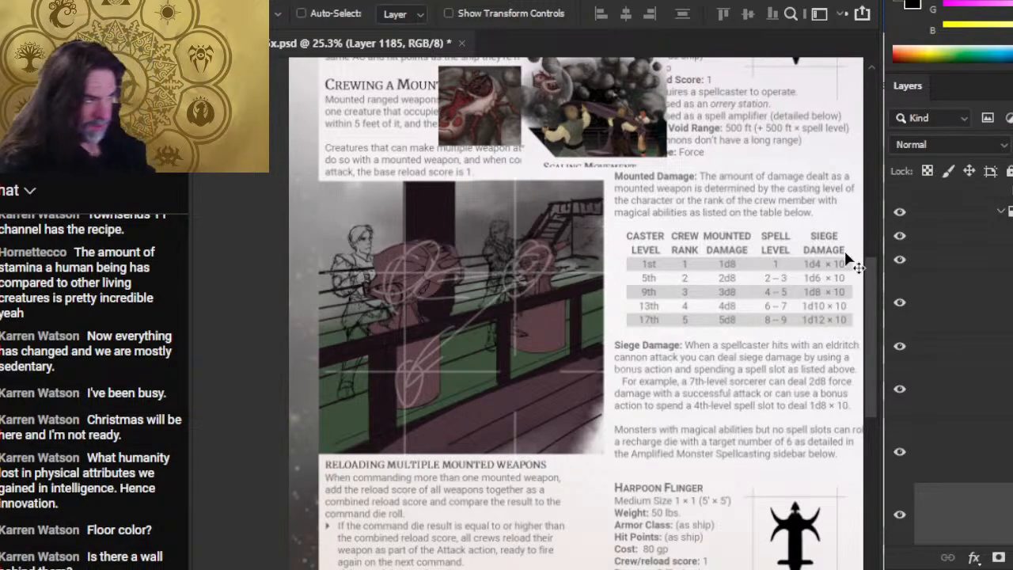
pyautogui.press('m')
pyautogui.rightClick(549, 235)
pyautogui.click(669, 405)
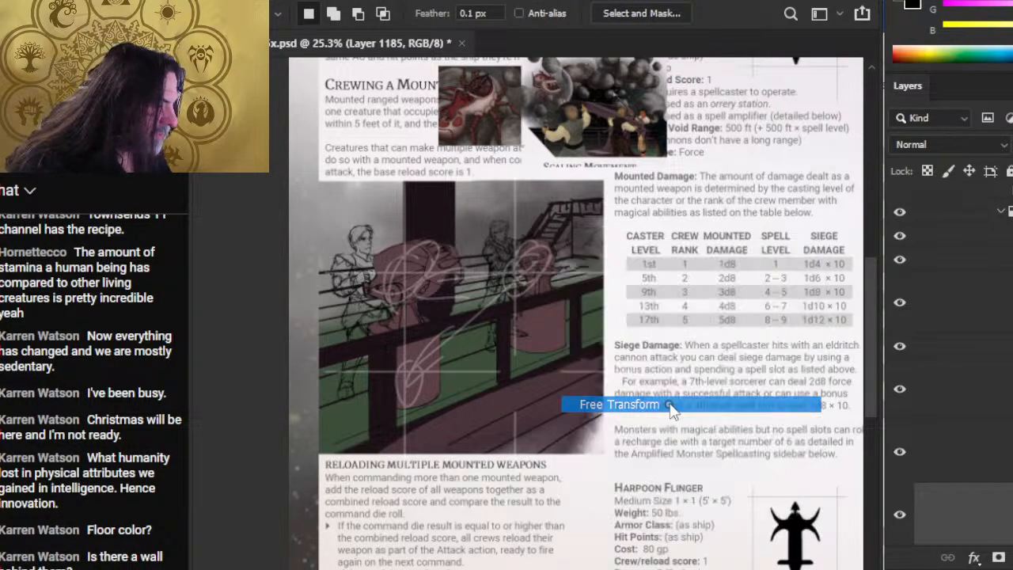
pyautogui.moveTo(563, 190); pyautogui.dragTo(518, 208)
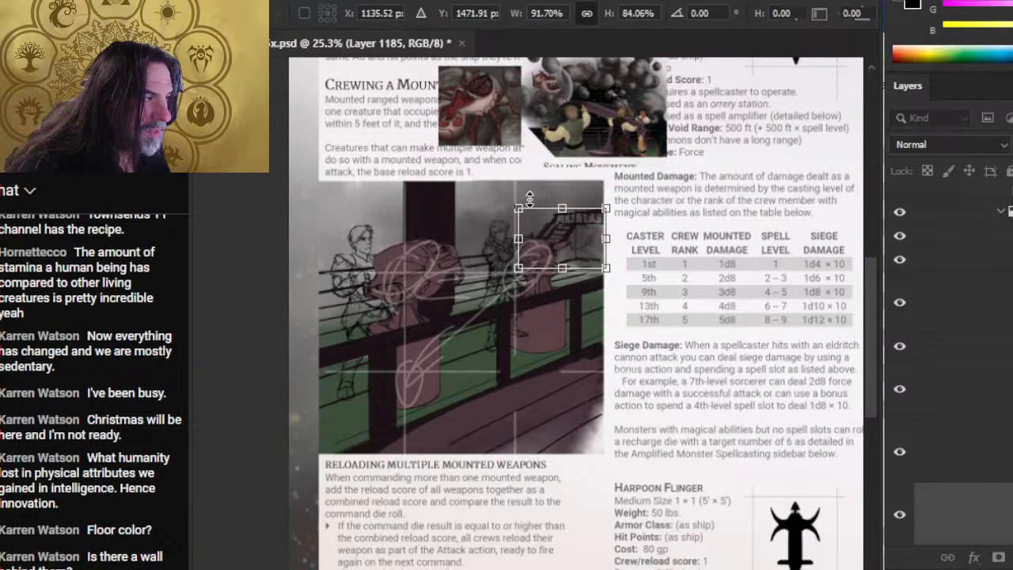
pyautogui.press('Return')
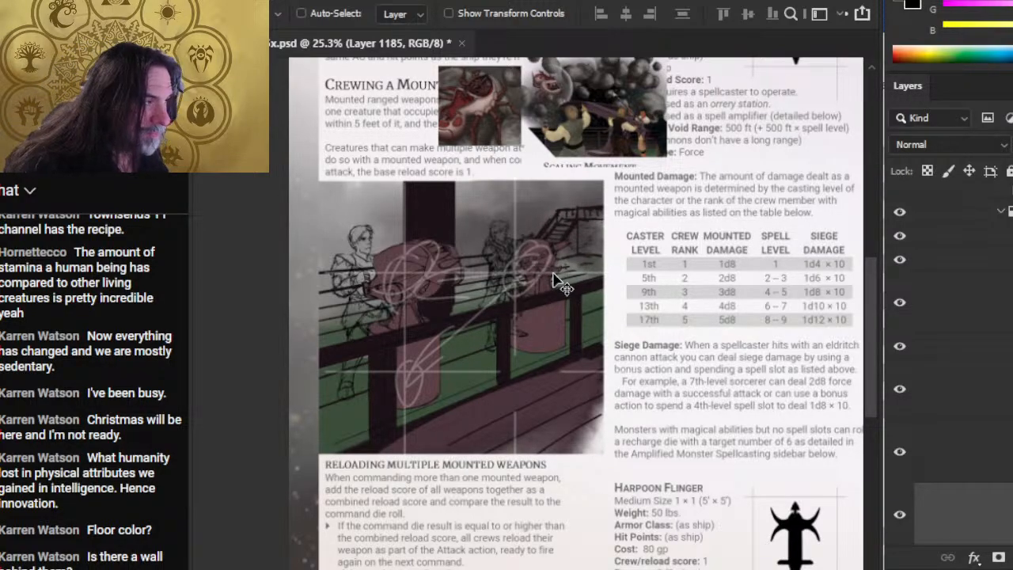
pyautogui.press('b')
pyautogui.moveTo(589, 201); pyautogui.dragTo(360, 417)
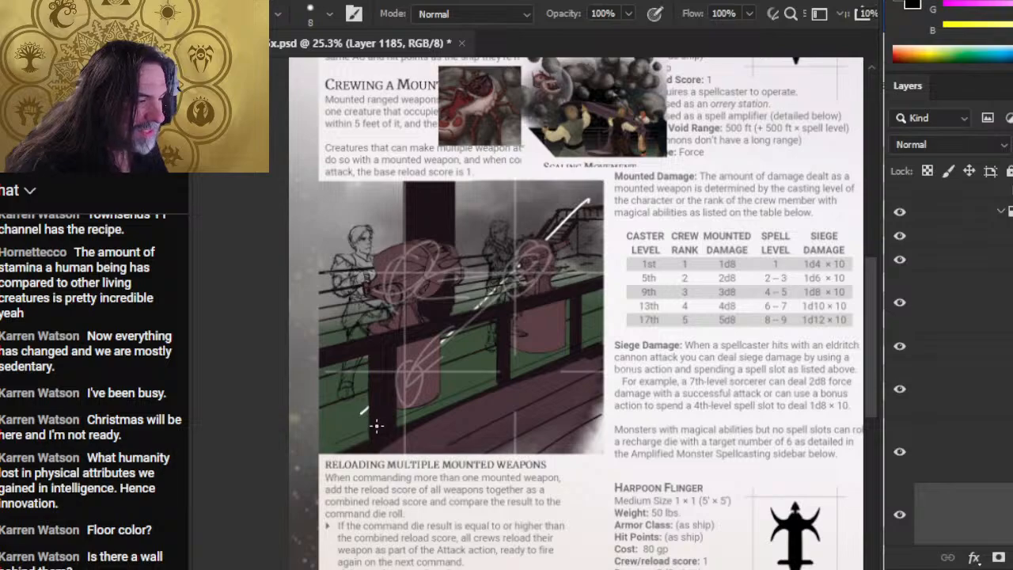
pyautogui.hotkey('ctrl', 'z')
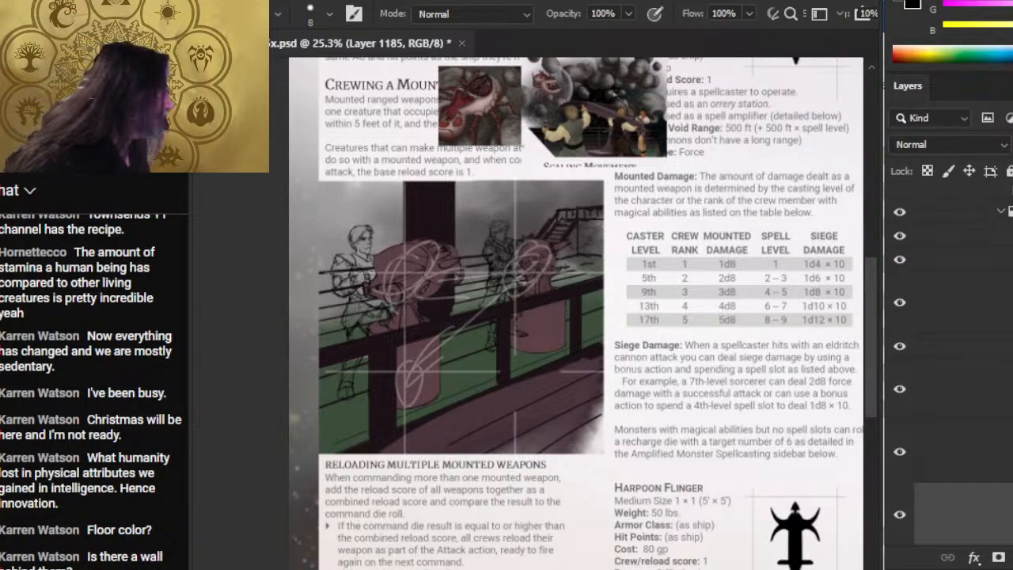
# Hide the thirds-grid layer and save the document.
pyautogui.scroll(4, 950, 348)
pyautogui.click(903, 252)
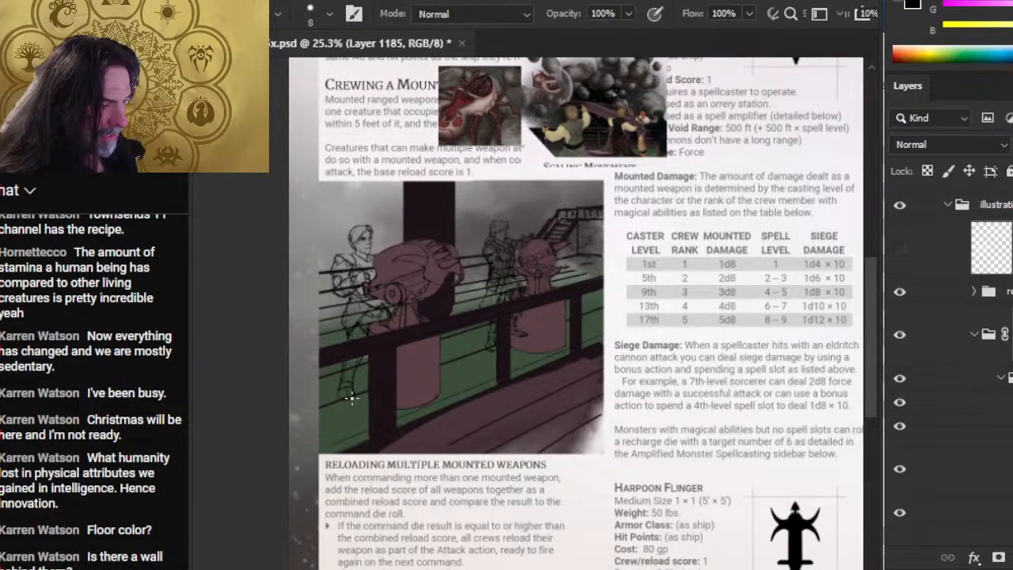
pyautogui.moveTo(368, 379); pyautogui.dragTo(318, 393)
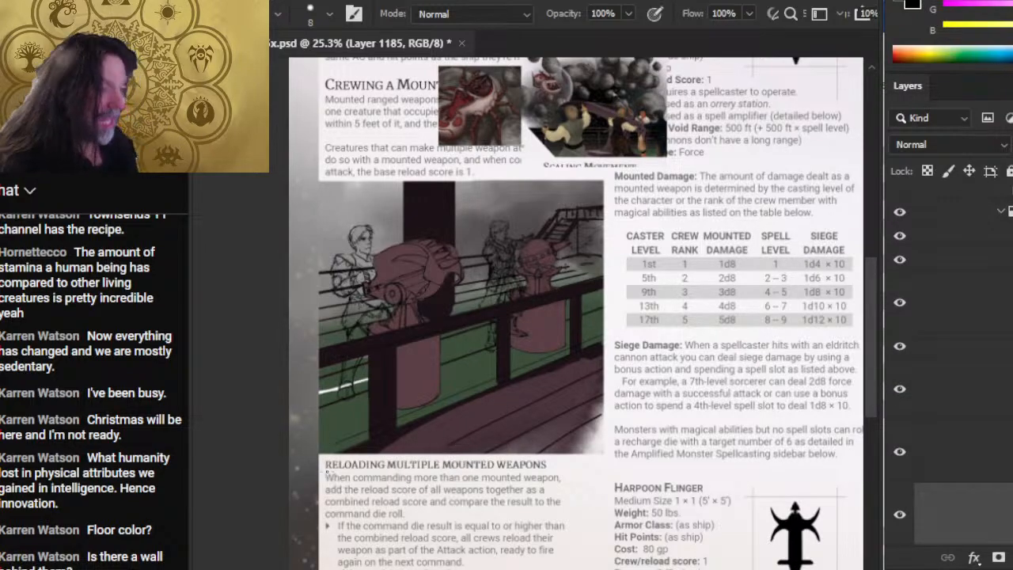
pyautogui.hotkey('ctrl', 'z')
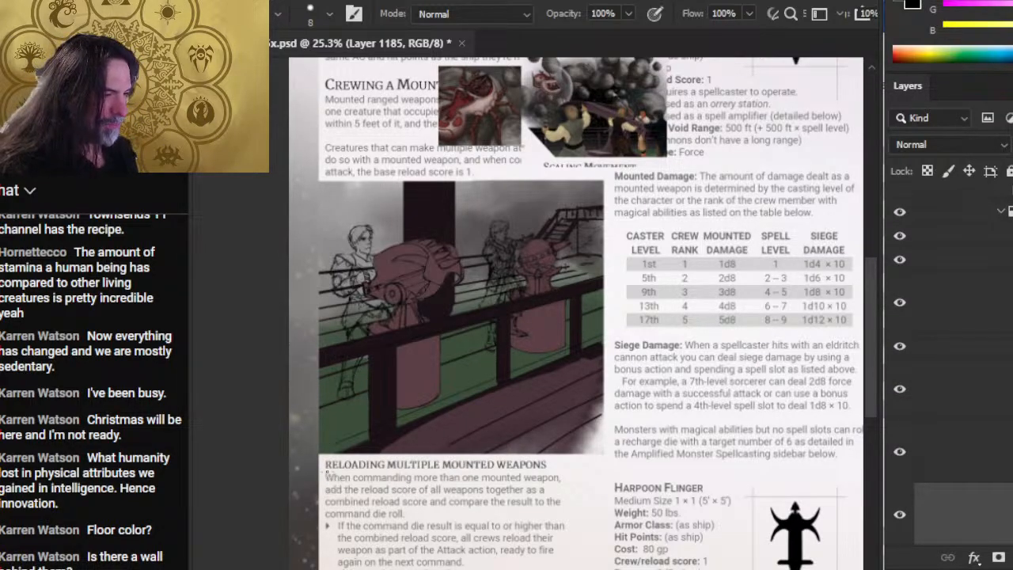
pyautogui.hotkey('ctrl', 's')
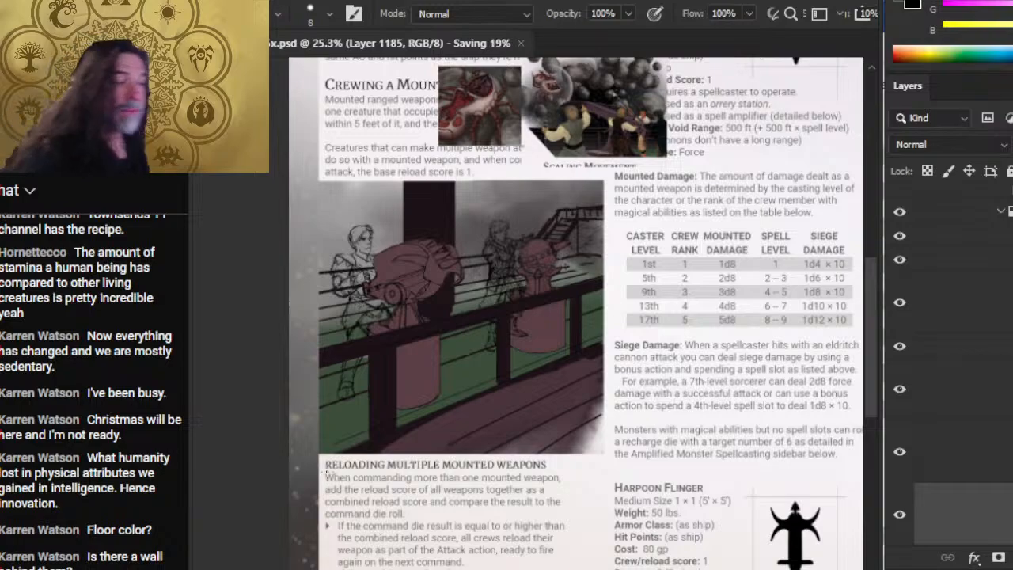
# Examine the illustration's composition within the full page layout and at closer range.
pyautogui.press('z')
pyautogui.moveTo(444, 314); pyautogui.dragTo(340, 323)
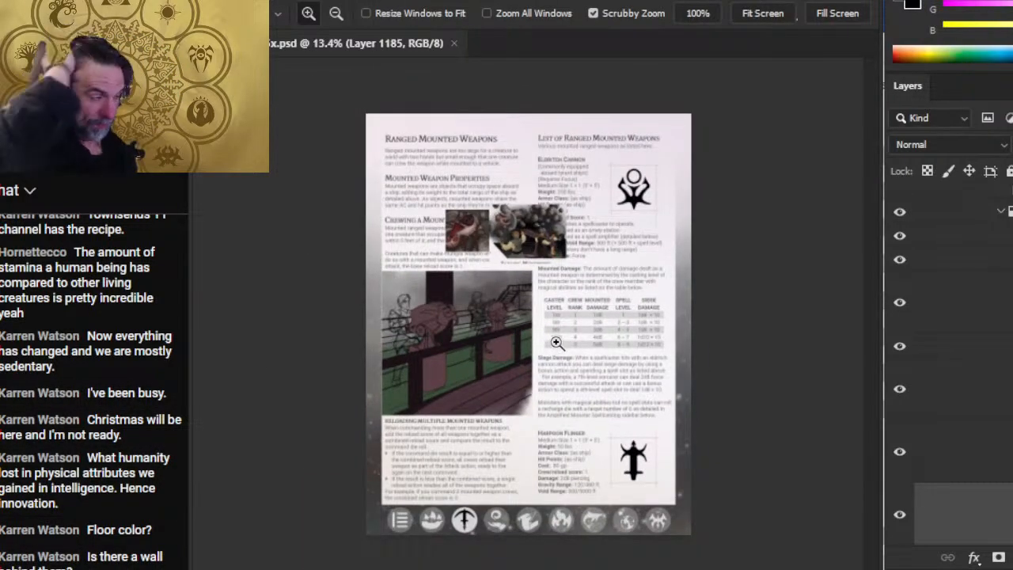
pyautogui.moveTo(488, 352); pyautogui.dragTo(546, 340)
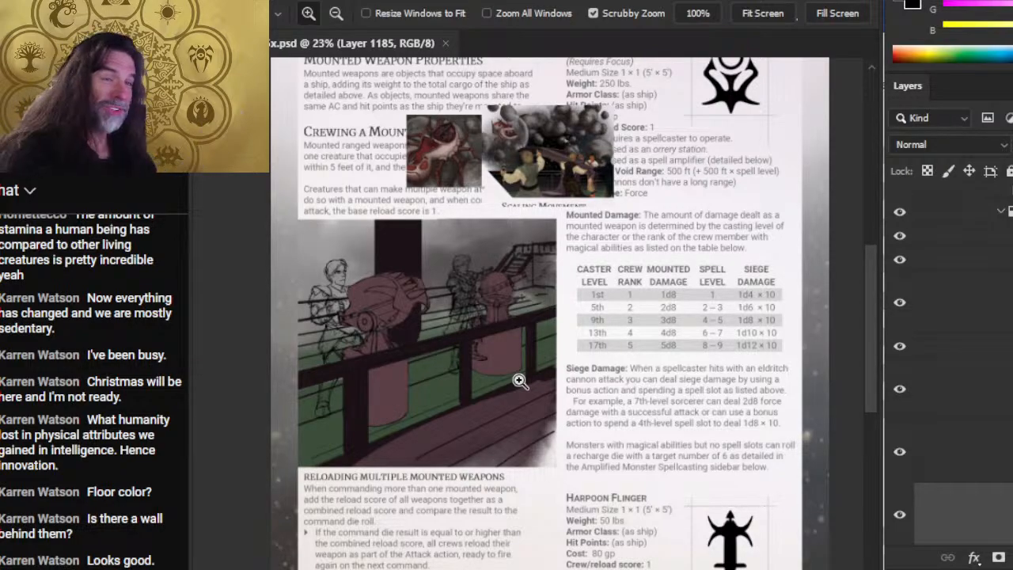
# Switch through OBS to the Chrome window showing the Spelljammer Art Stream page.
pyautogui.hotkey('alt', 'Tab')
pyautogui.hotkey('alt', 'Tab')
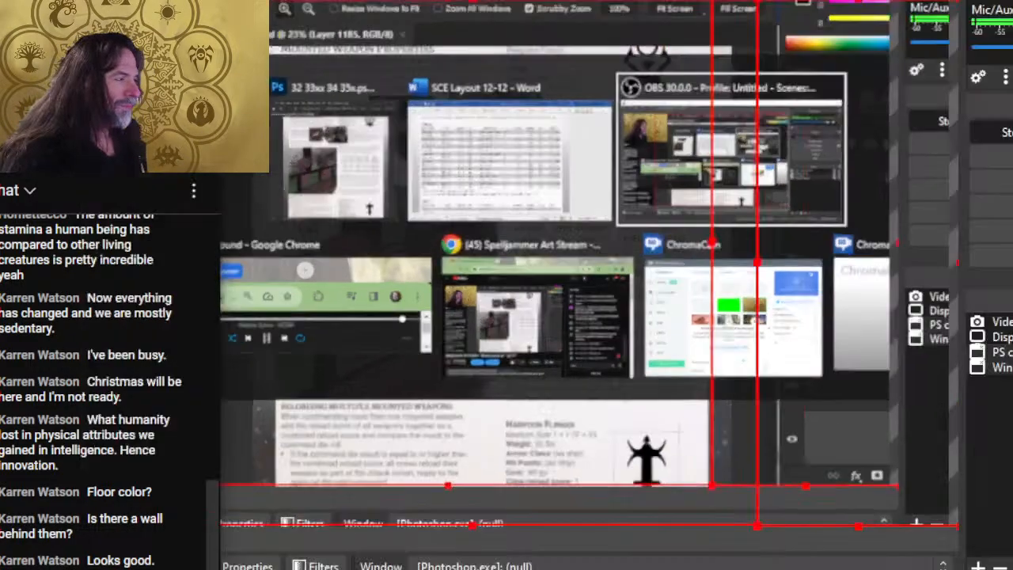
pyautogui.hotkey('alt', 'Tab')
pyautogui.hotkey('alt', 'Tab')
pyautogui.hotkey('alt', 'Tab')
pyautogui.hotkey('alt', 'Tab')
pyautogui.hotkey('alt', 'Tab')
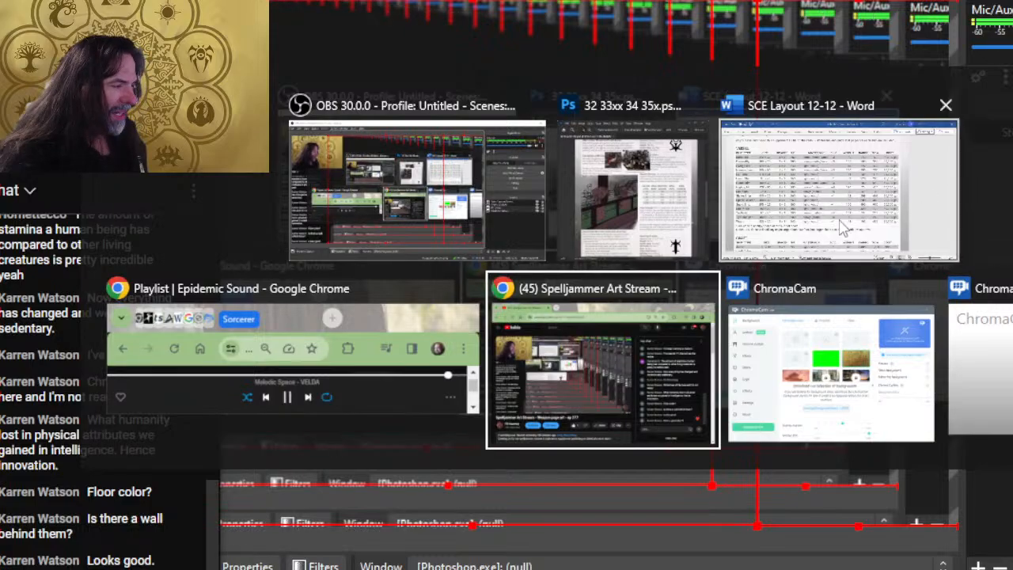
pyautogui.click(606, 395)
# Return to Photoshop and view the gun-deck illustration within the full Ranged Mounted Weapons page at 18.4% zoom.
pyautogui.hotkey('alt', 'Tab')
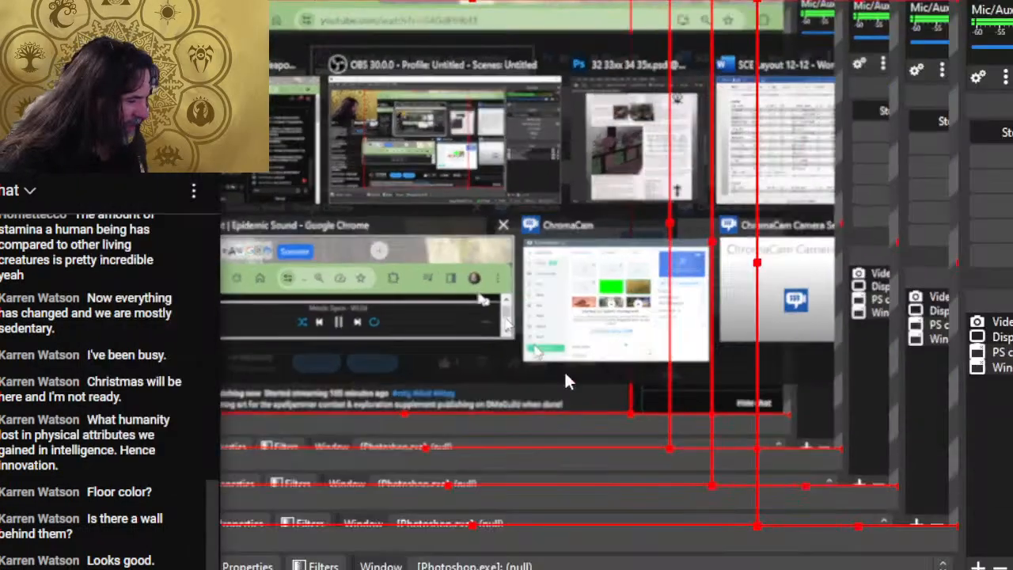
pyautogui.hotkey('alt', 'Tab')
pyautogui.hotkey('alt', 'Tab')
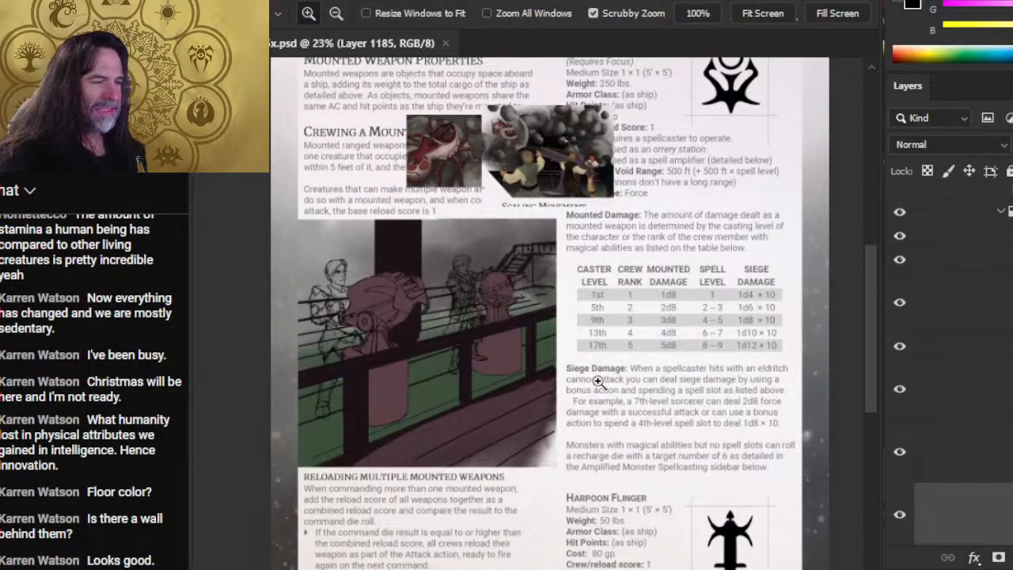
pyautogui.scroll(-1, 630, 344)
pyautogui.moveTo(384, 513); pyautogui.dragTo(350, 513)
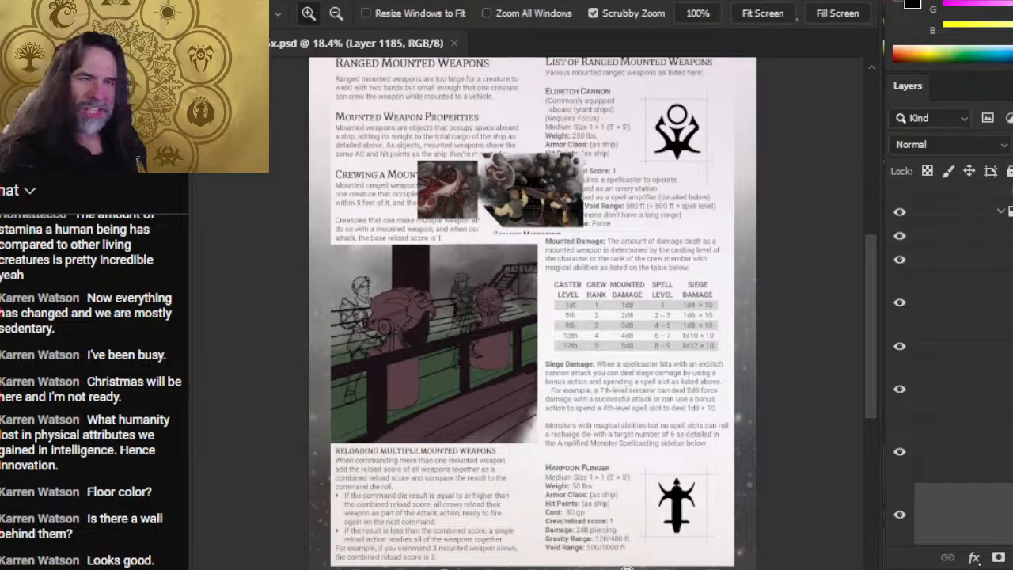
# Switch from Photoshop to the OBS window.
pyautogui.hotkey('alt', 'Tab')
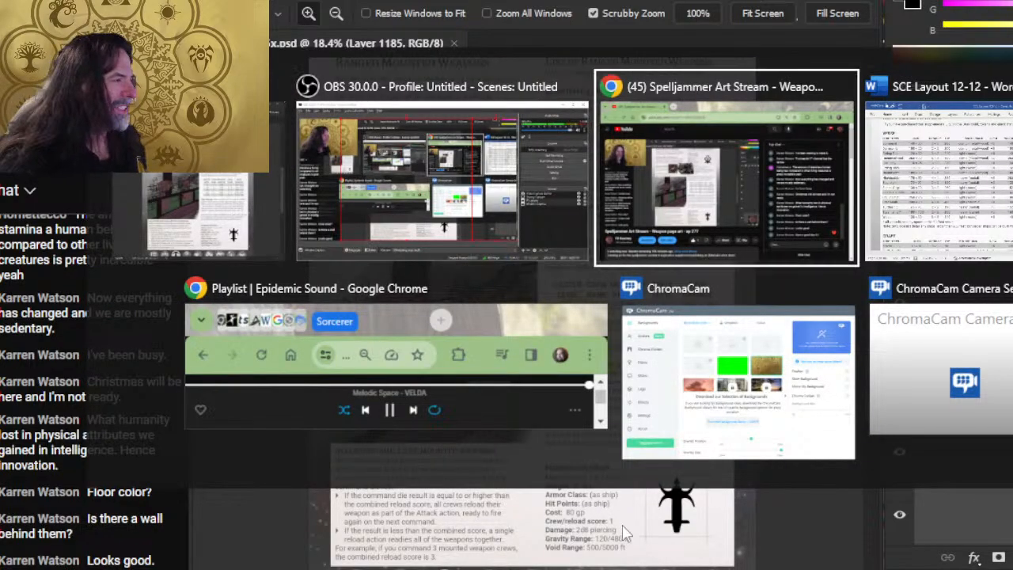
pyautogui.hotkey('alt', 'shift', 'Tab')
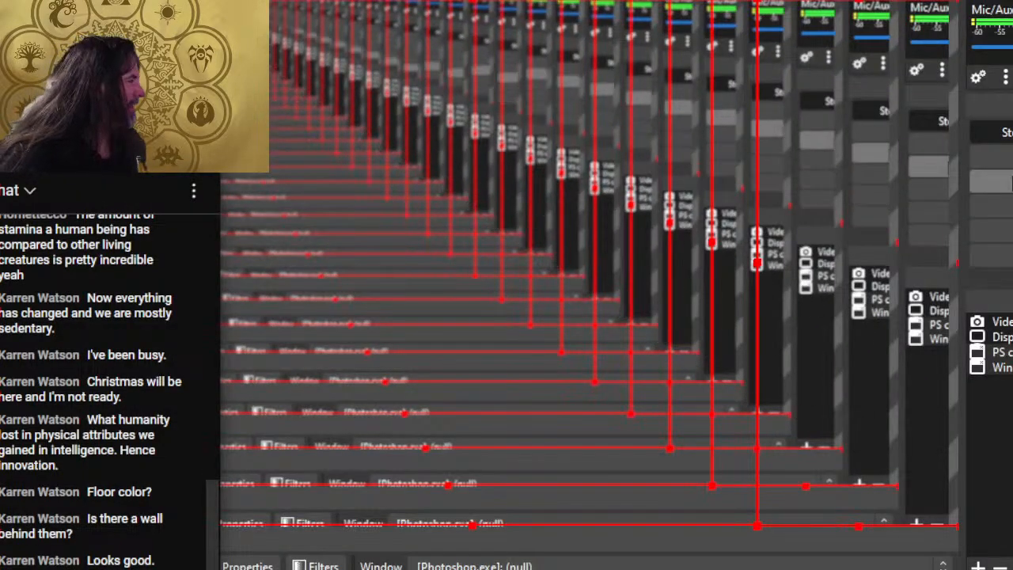